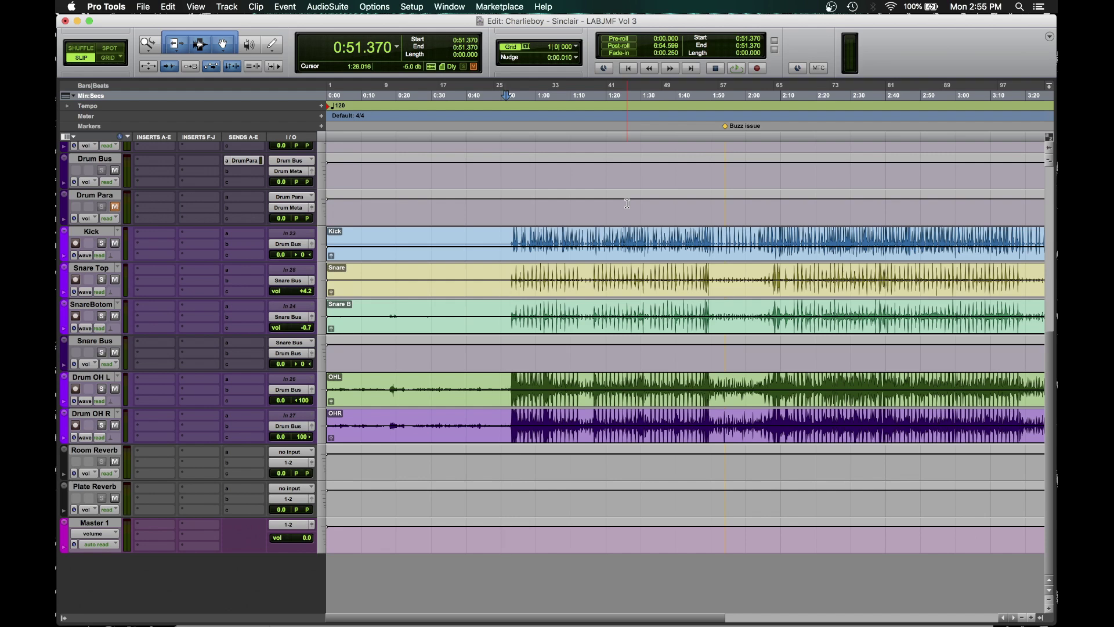
# Step: Look over all the tracks from the vocals down to Master 1, and select the drum tracks Kick through Drum OH R
pyautogui.scroll(10, 640, 238)
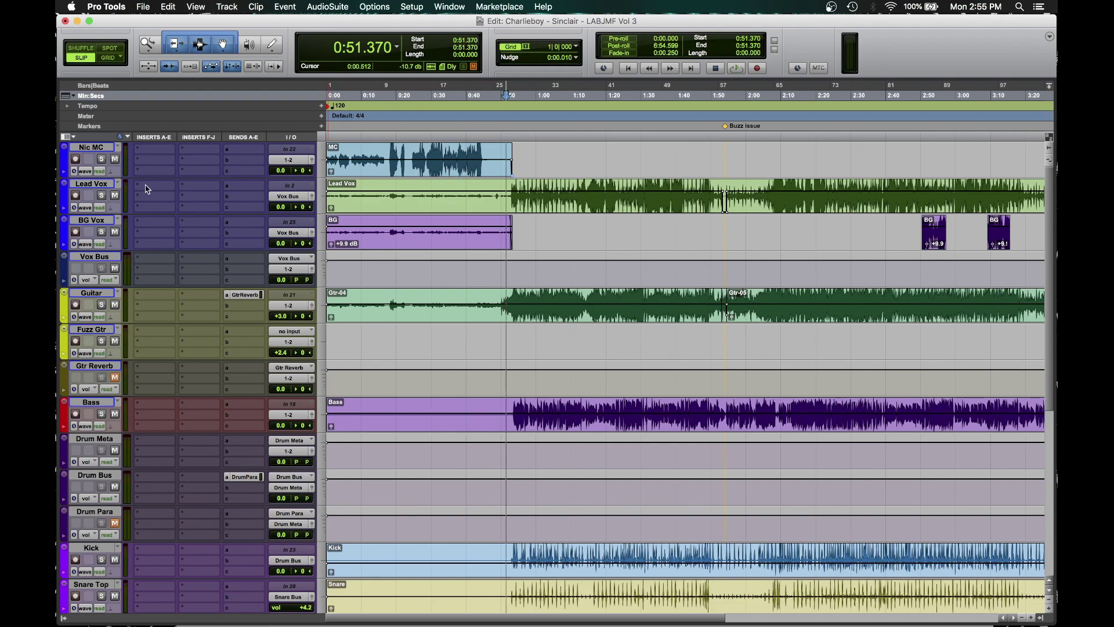
pyautogui.scroll(-10, 148, 185)
pyautogui.scroll(10, 140, 258)
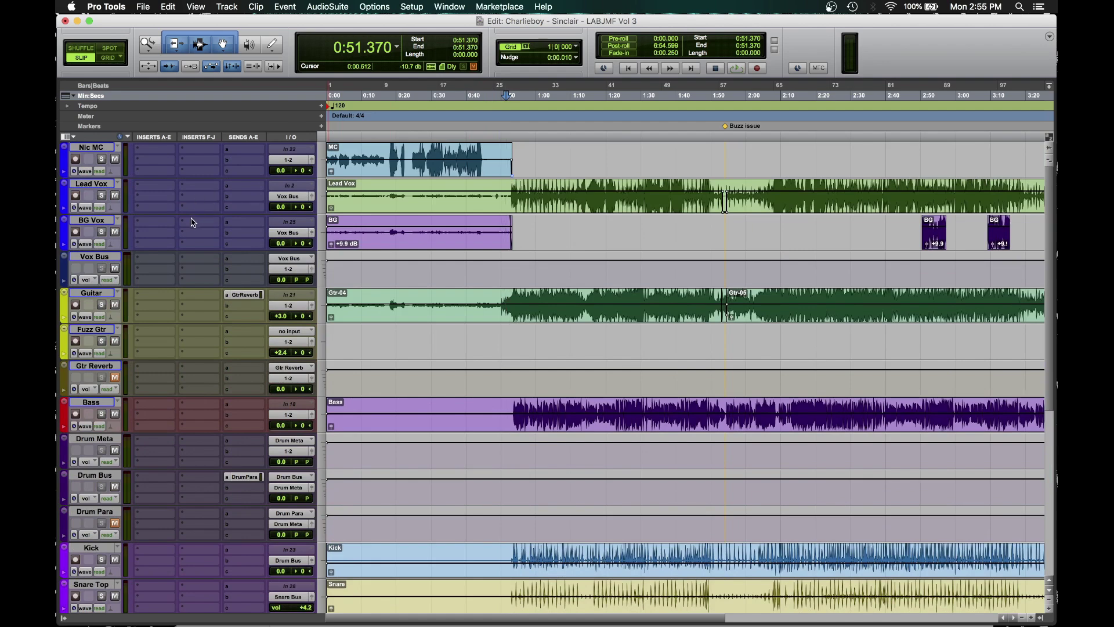
pyautogui.scroll(-9, 193, 230)
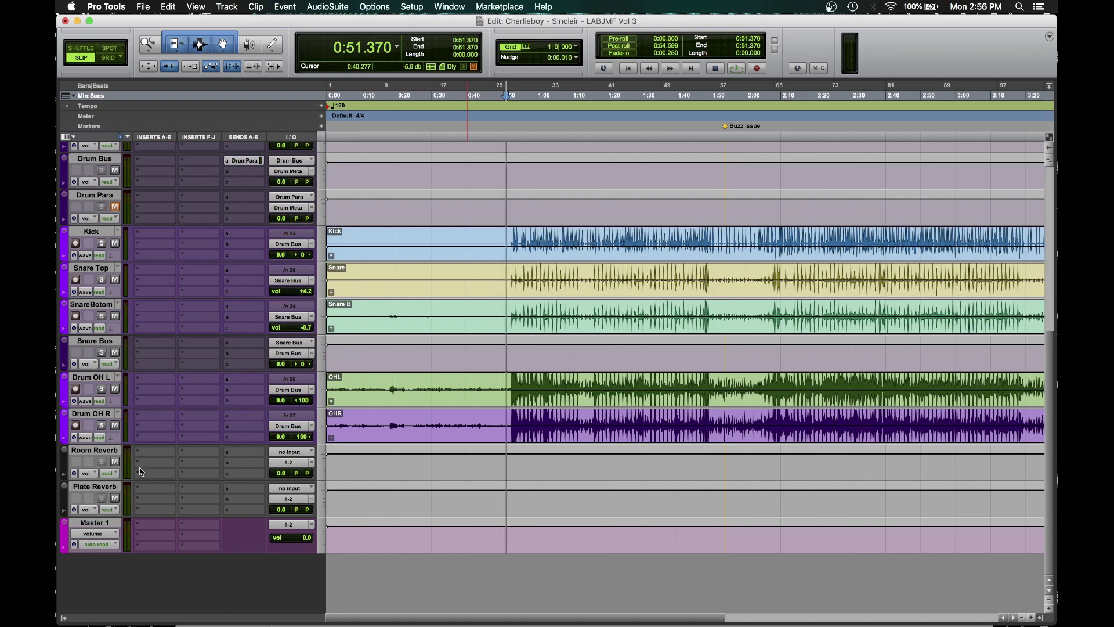
pyautogui.scroll(9, 138, 462)
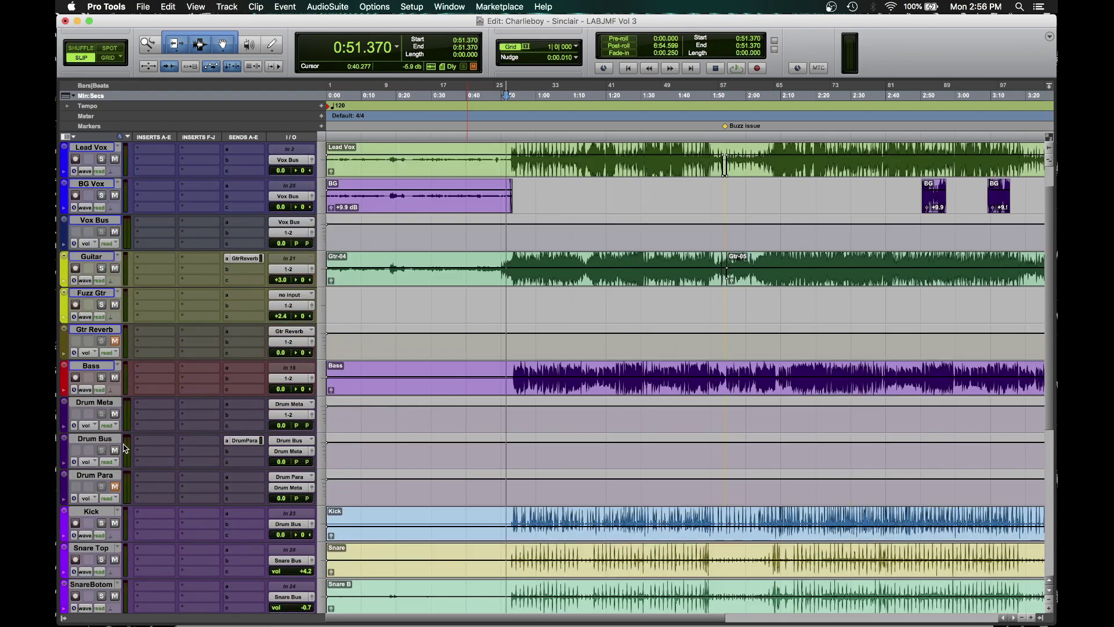
pyautogui.scroll(-8, 122, 459)
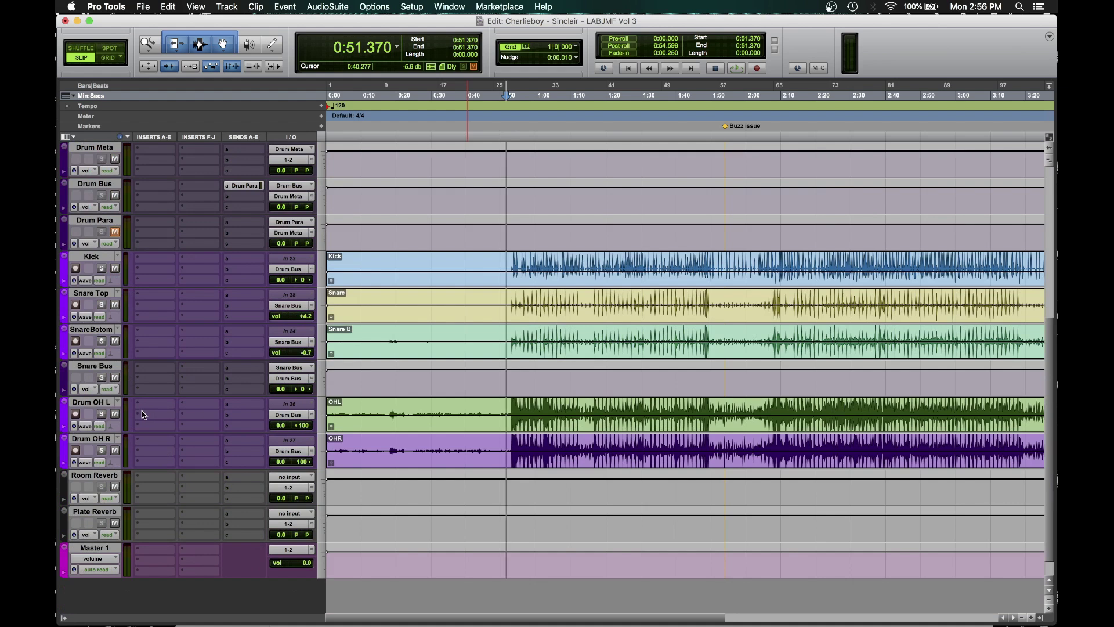
pyautogui.click(99, 258)
pyautogui.keyDown('shift'); pyautogui.click(102, 439); pyautogui.keyUp('shift')
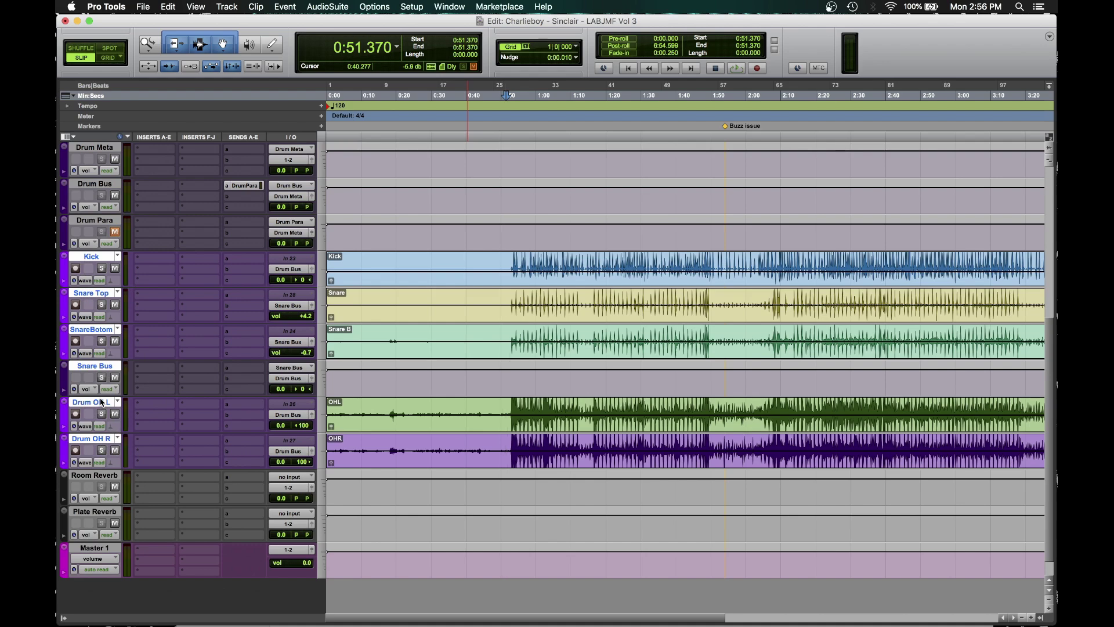
# Step: Select the Snare Top and SnareBotom tracks together, followed by the Snare Bus track they are routed to
pyautogui.scroll(2, 111, 225)
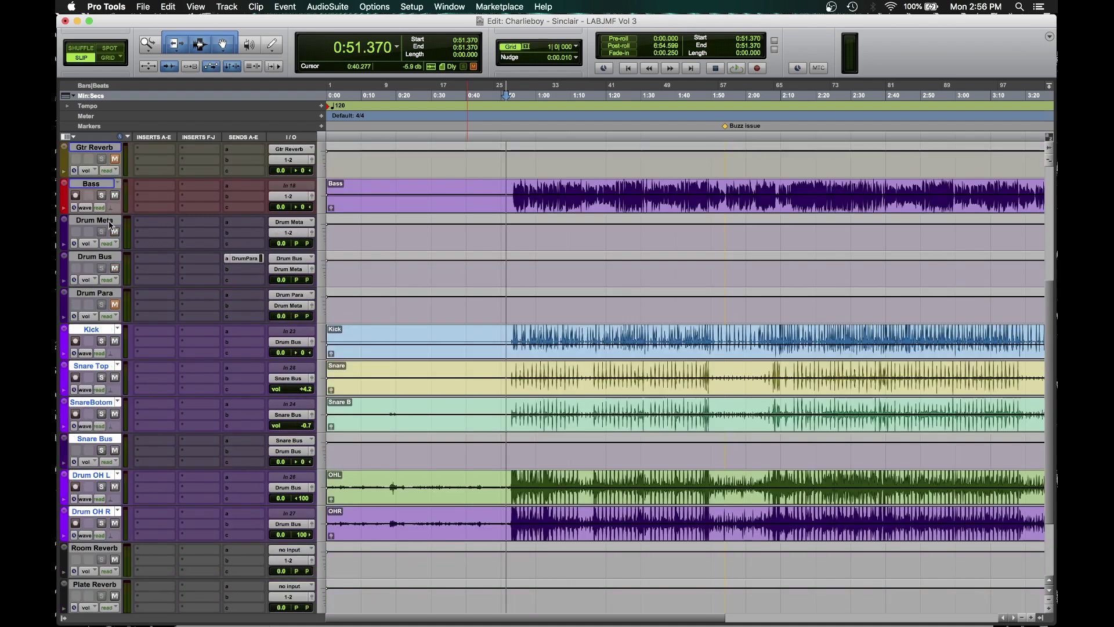
pyautogui.click(99, 257)
pyautogui.click(91, 366)
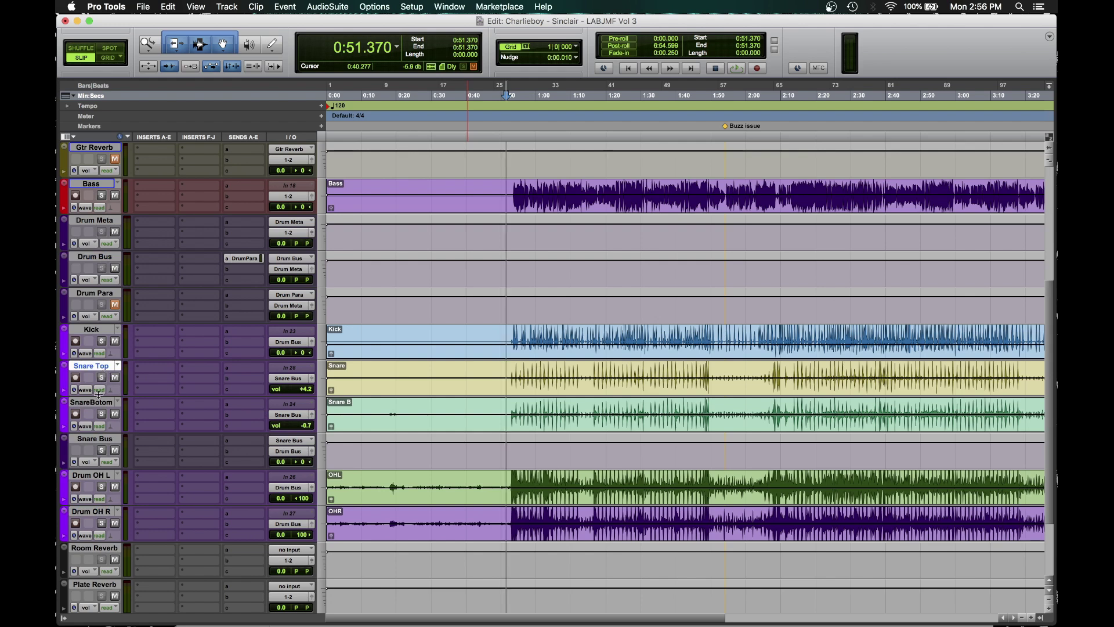
pyautogui.keyDown('shift'); pyautogui.click(93, 402); pyautogui.keyUp('shift')
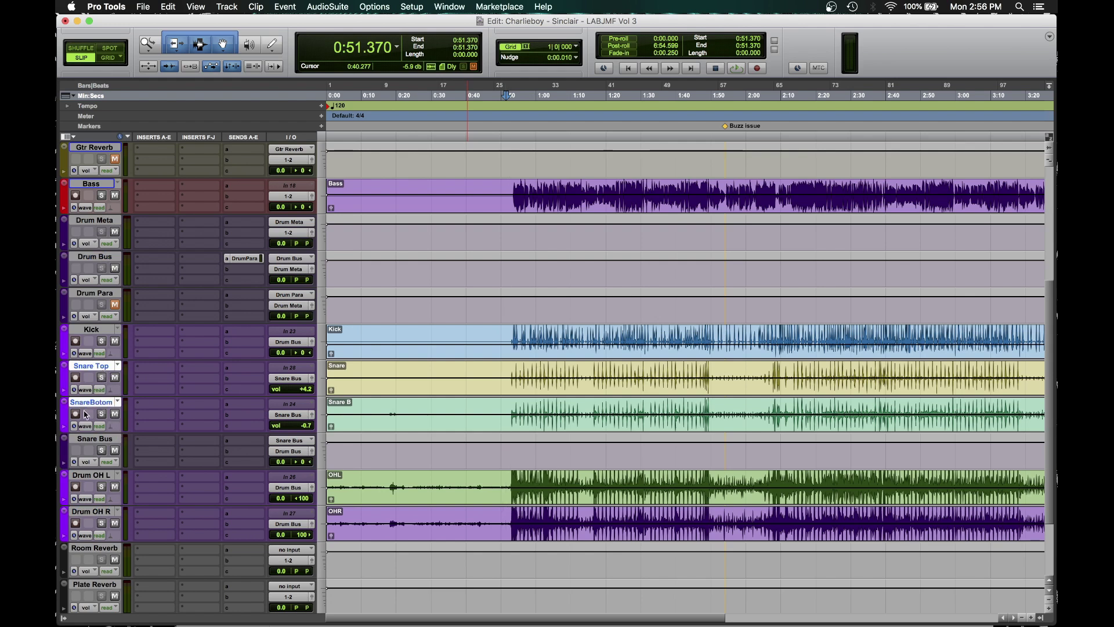
pyautogui.click(118, 439)
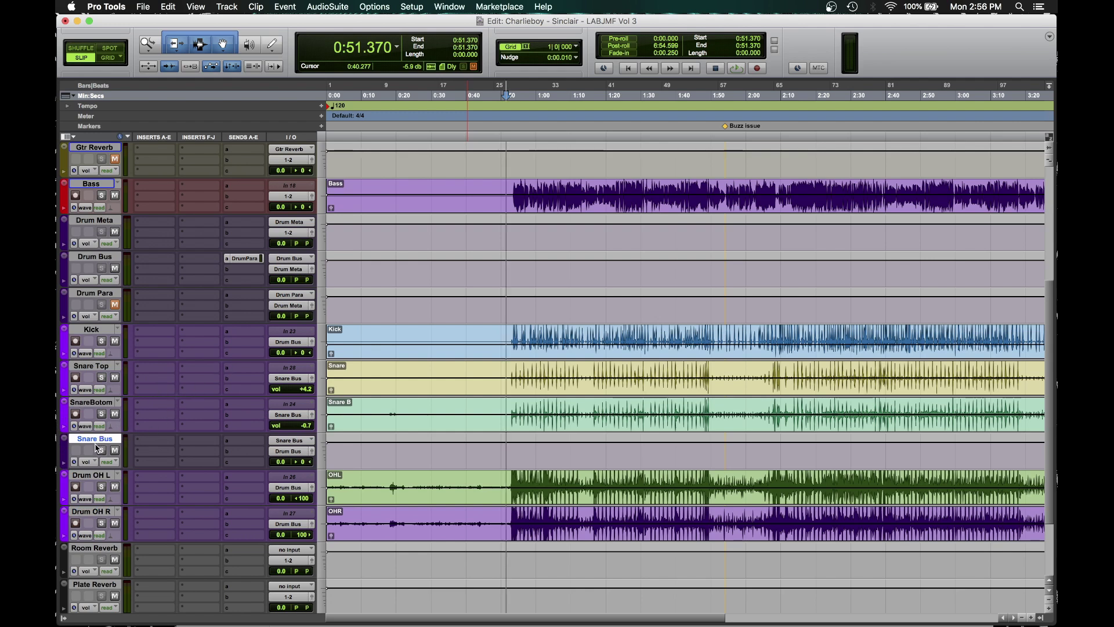
# Step: Select the Drum Bus and Drum Para tracks individually, and both together
pyautogui.click(104, 257)
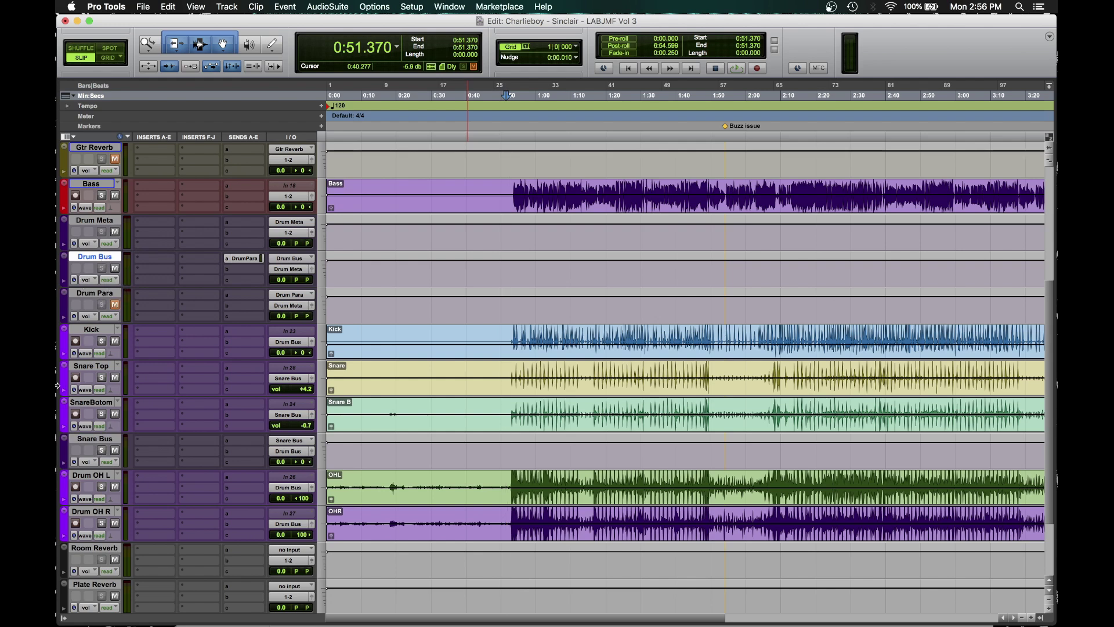
pyautogui.click(104, 293)
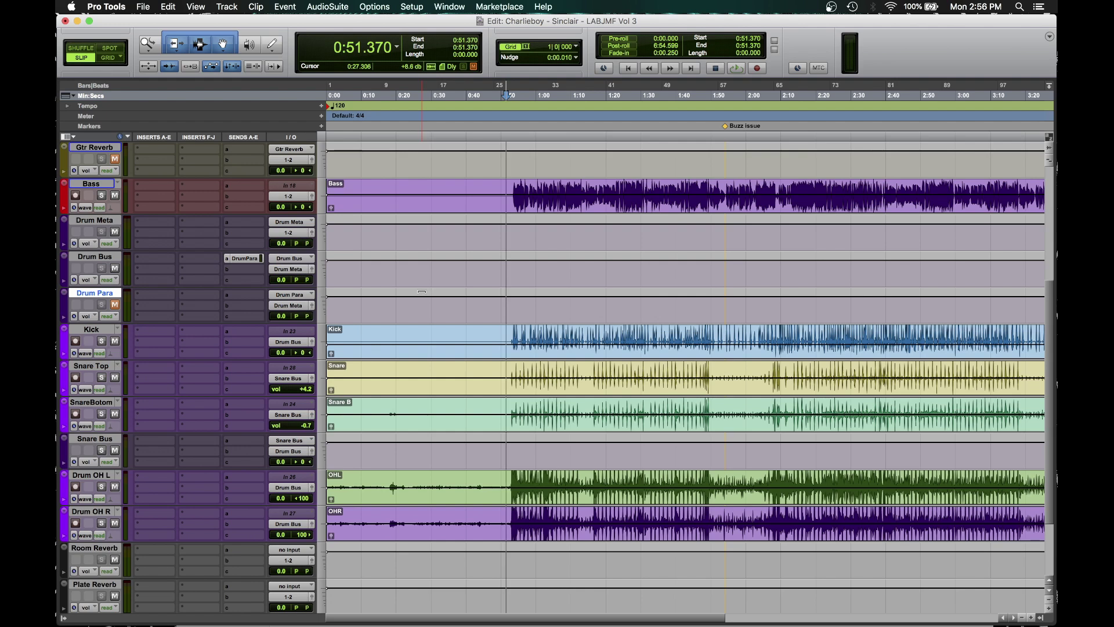
pyautogui.click(94, 256)
pyautogui.keyDown('shift'); pyautogui.click(104, 294); pyautogui.keyUp('shift')
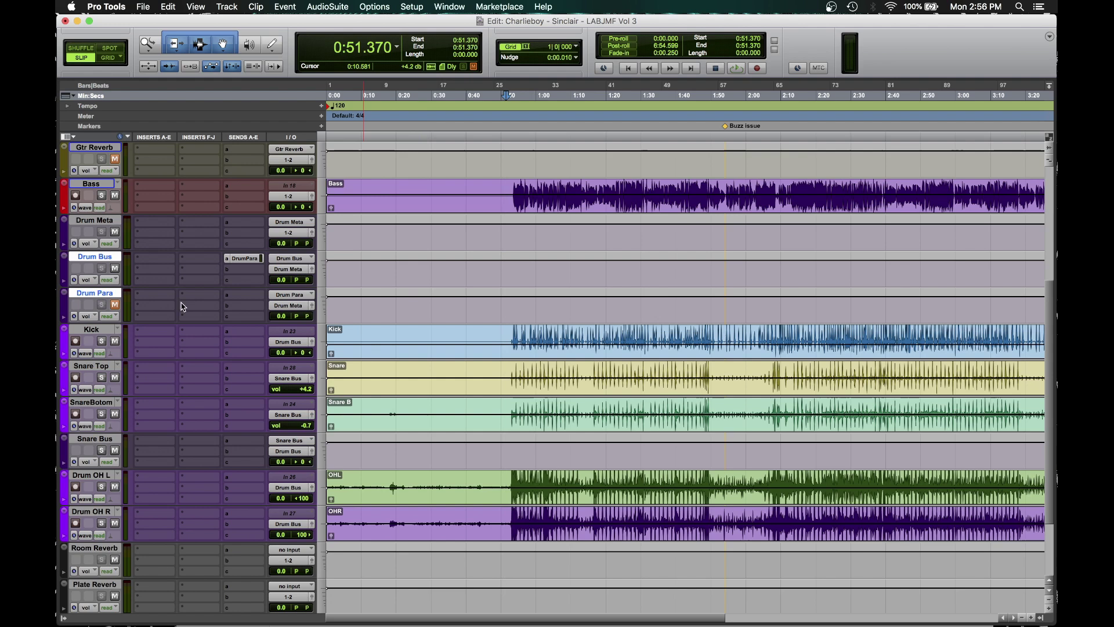
# Step: Go through the drum submix tracks one at a time, selecting Drum Meta, Drum Bus and Drum Para
pyautogui.click(102, 223)
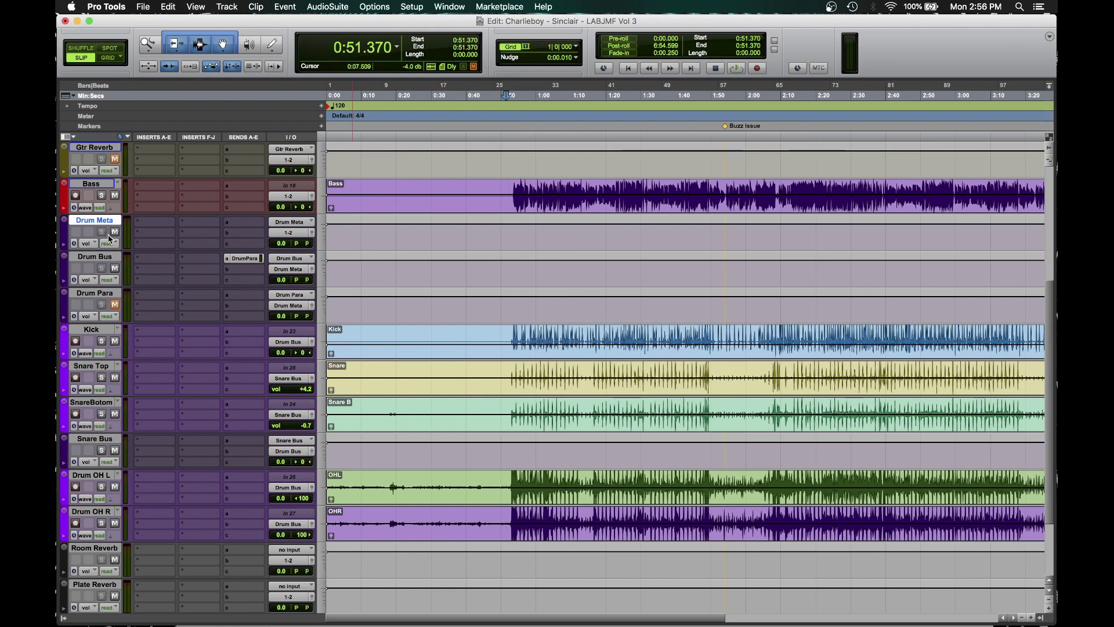
pyautogui.click(100, 257)
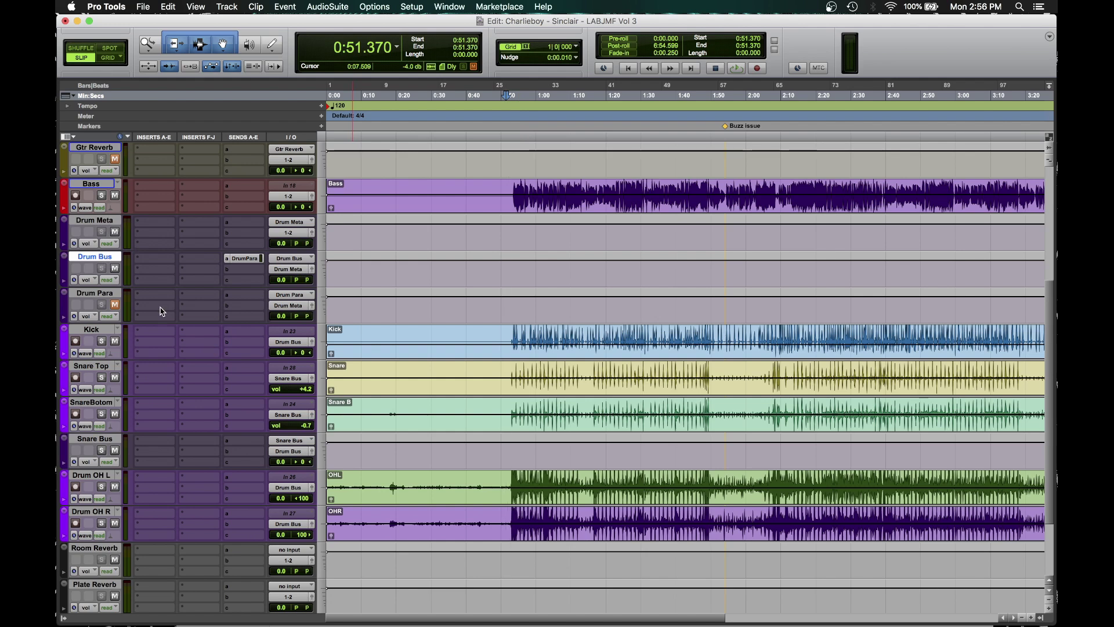
pyautogui.click(108, 293)
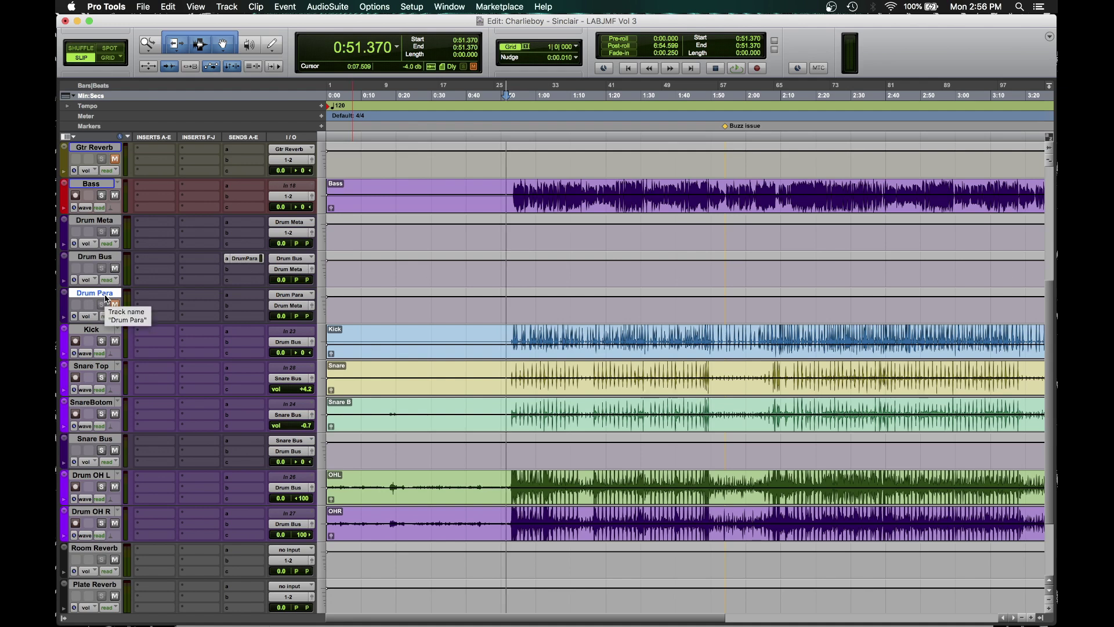
pyautogui.click(105, 221)
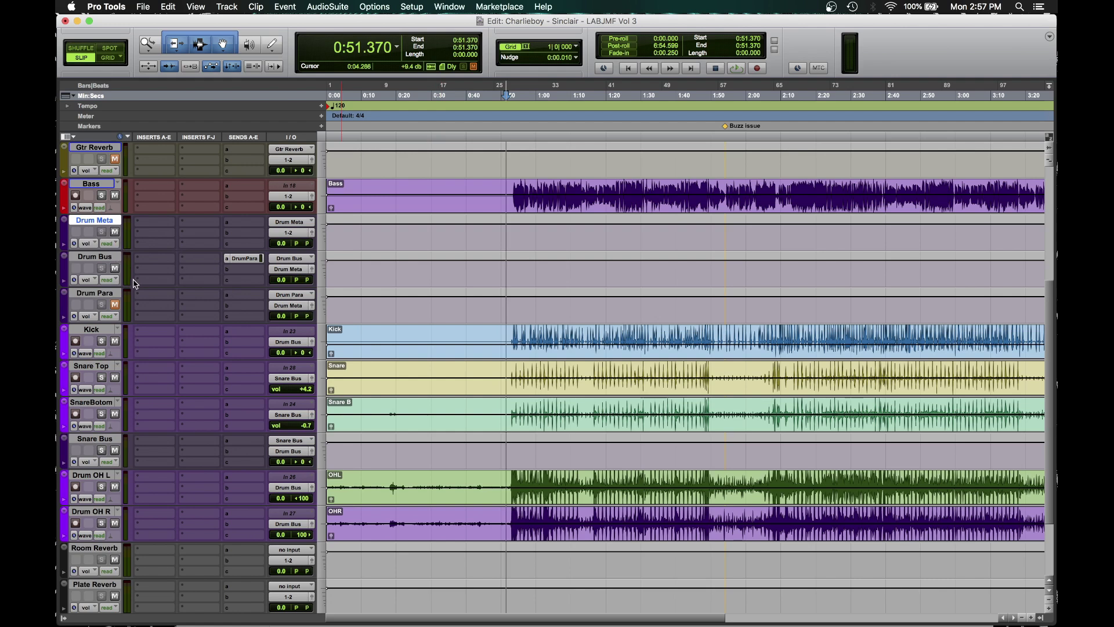
pyautogui.click(105, 261)
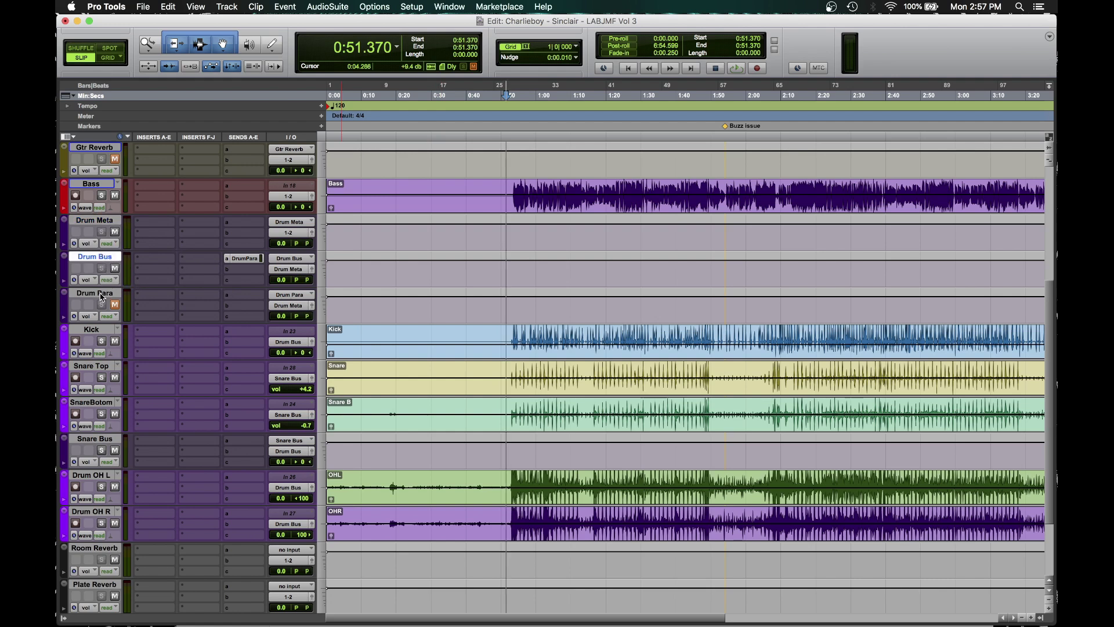
pyautogui.click(101, 295)
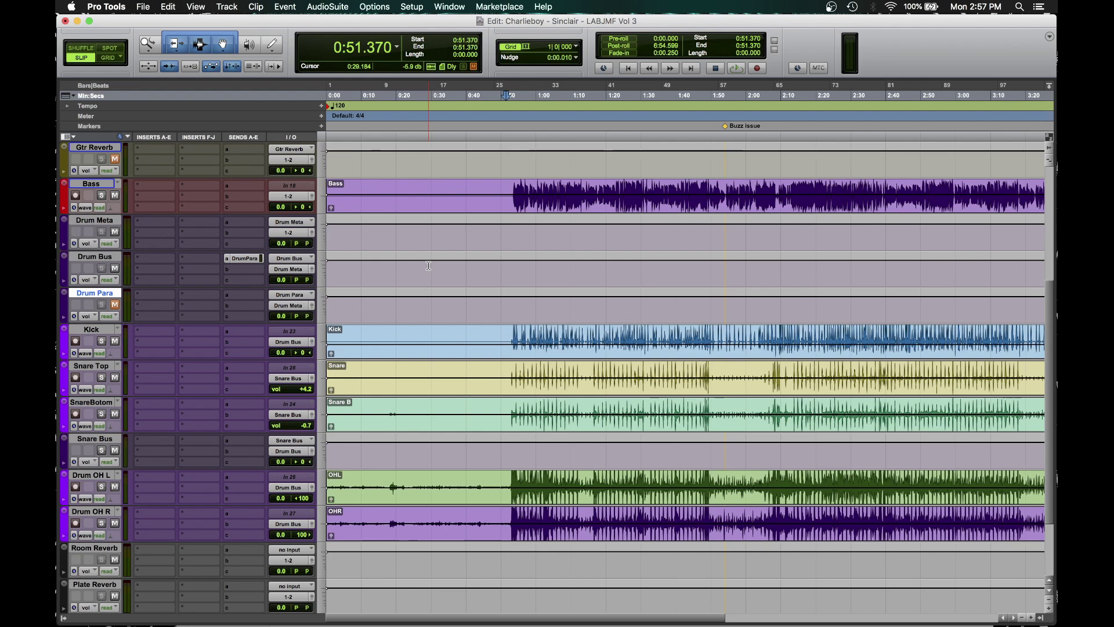
# Step: Select the Gtr Reverb, Lead Vox and Vox Bus tracks one after another to examine the guitar and vocal routing
pyautogui.scroll(2, 441, 279)
pyautogui.scroll(2, 486, 332)
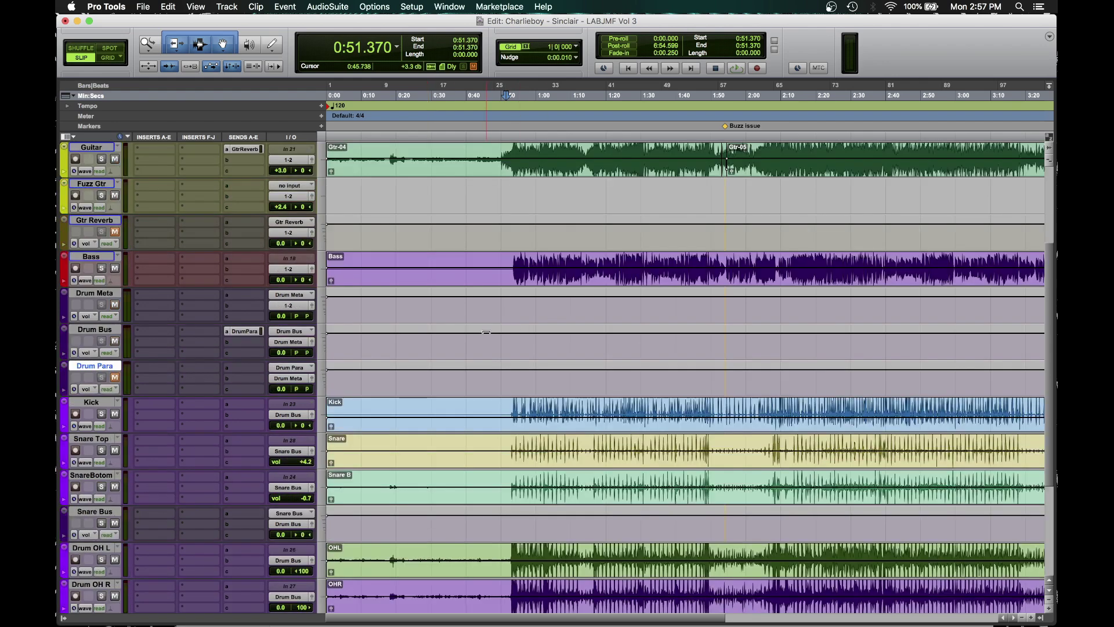
pyautogui.scroll(1, 487, 332)
pyautogui.scroll(2, 453, 360)
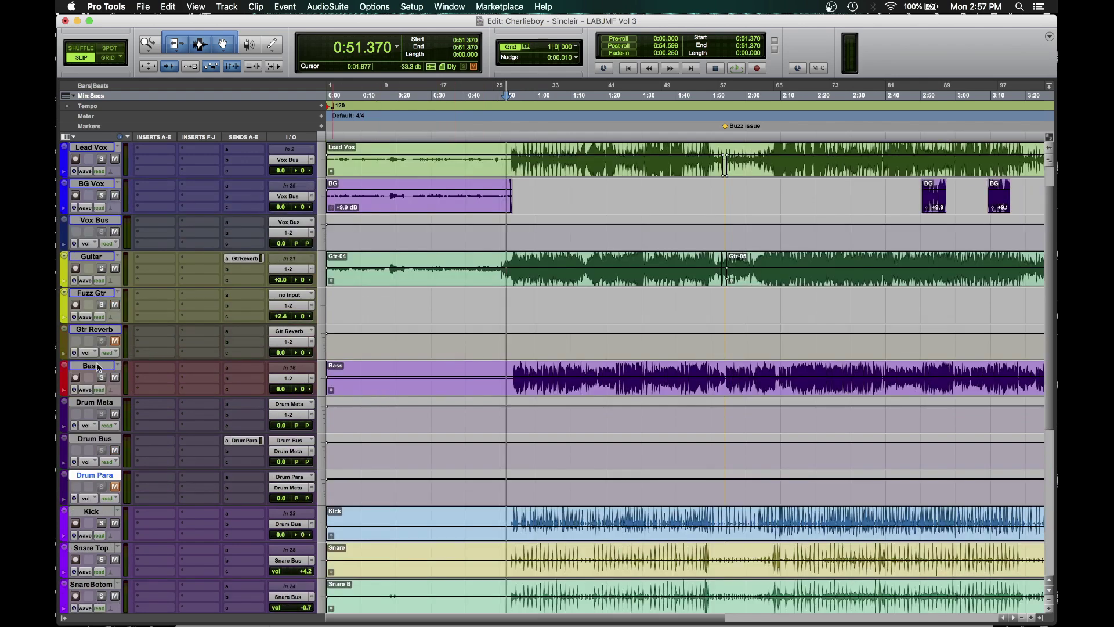
pyautogui.scroll(1, 97, 368)
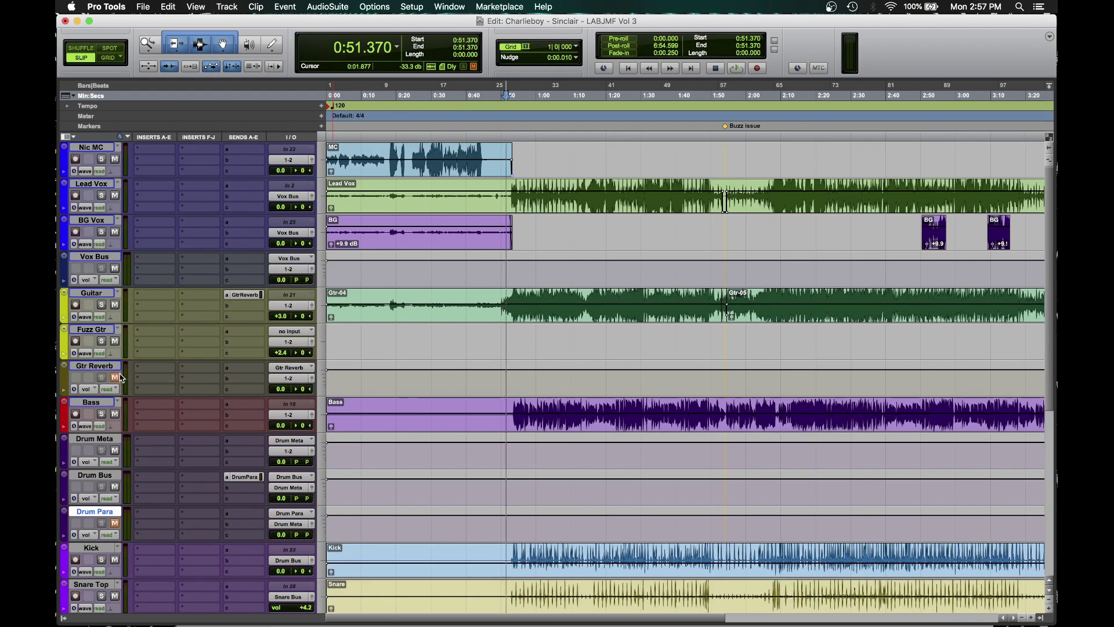
pyautogui.click(100, 367)
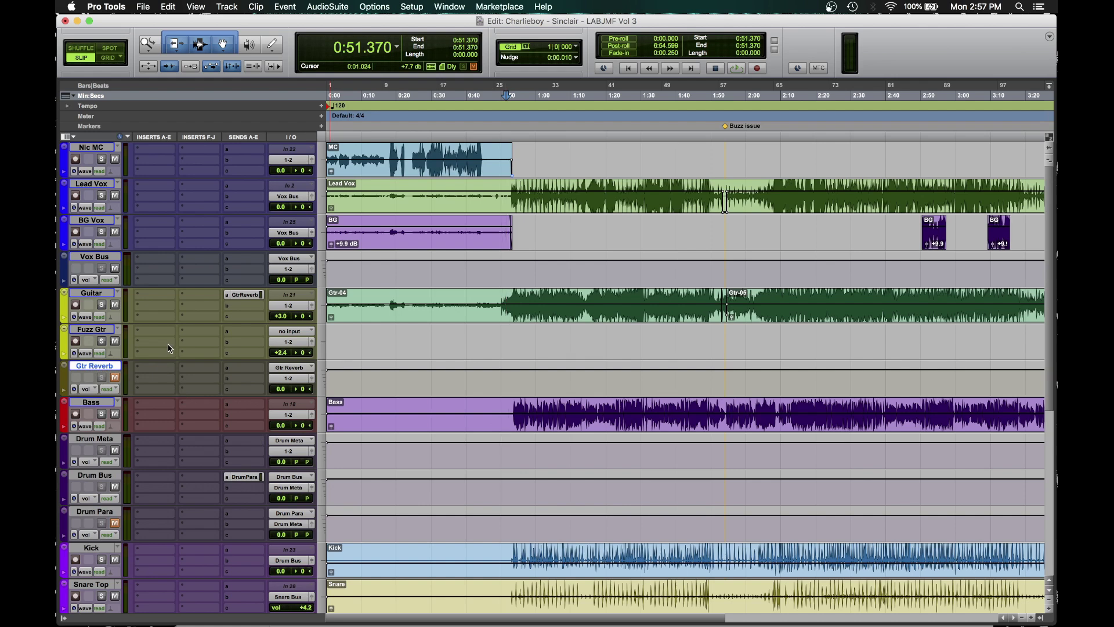
pyautogui.click(93, 184)
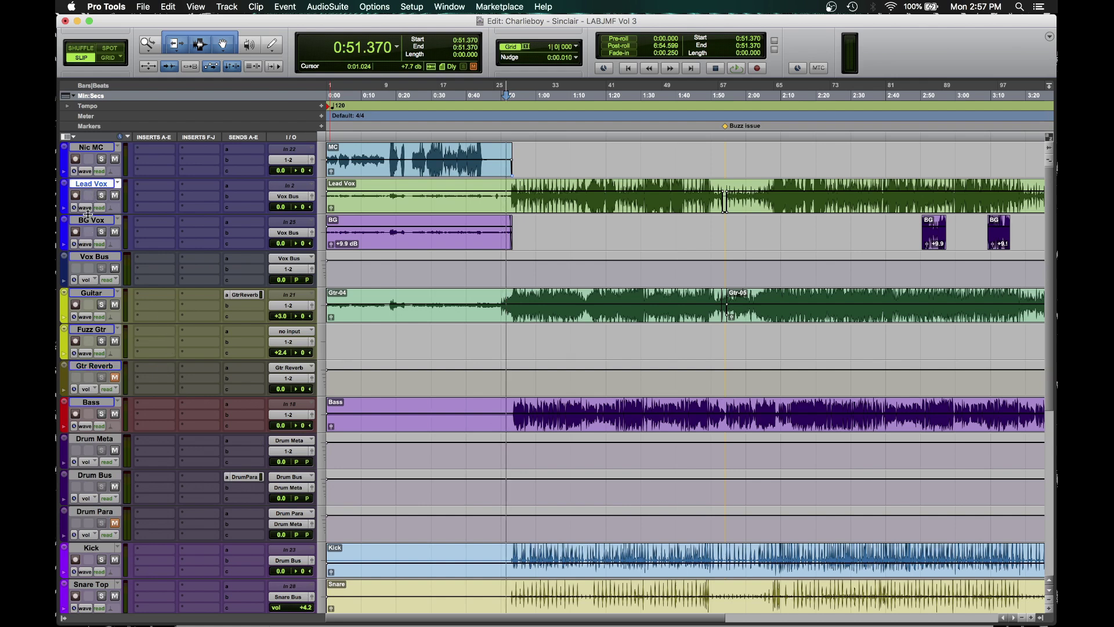
pyautogui.click(93, 258)
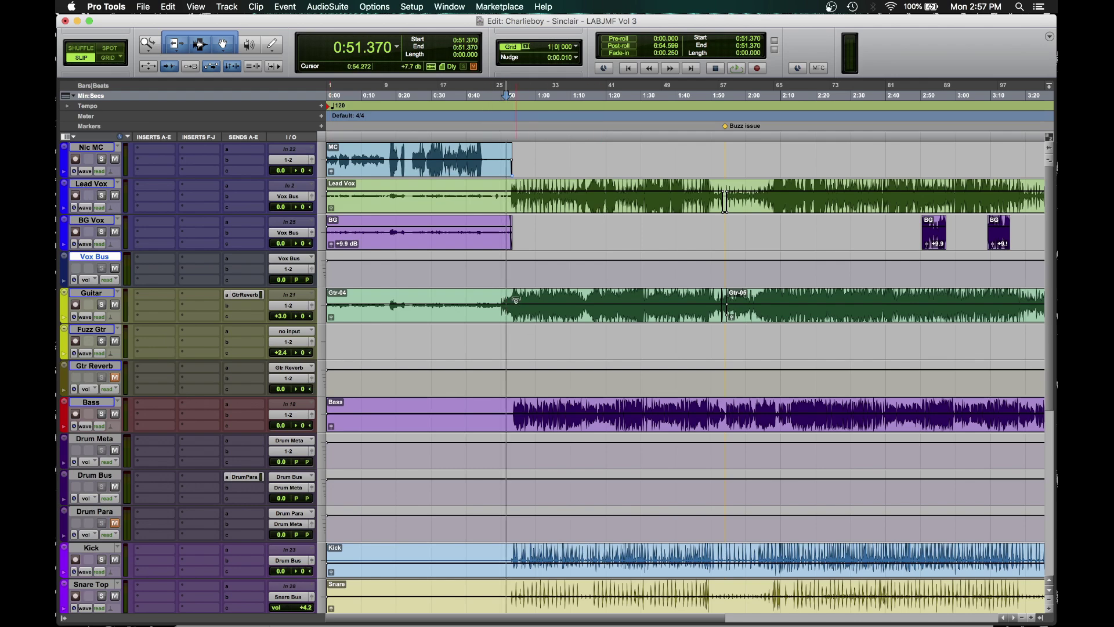
# Step: Examine the clips on all tracks along the whole timeline, from the opening section to the end of the song
pyautogui.scroll(-10, 515, 300)
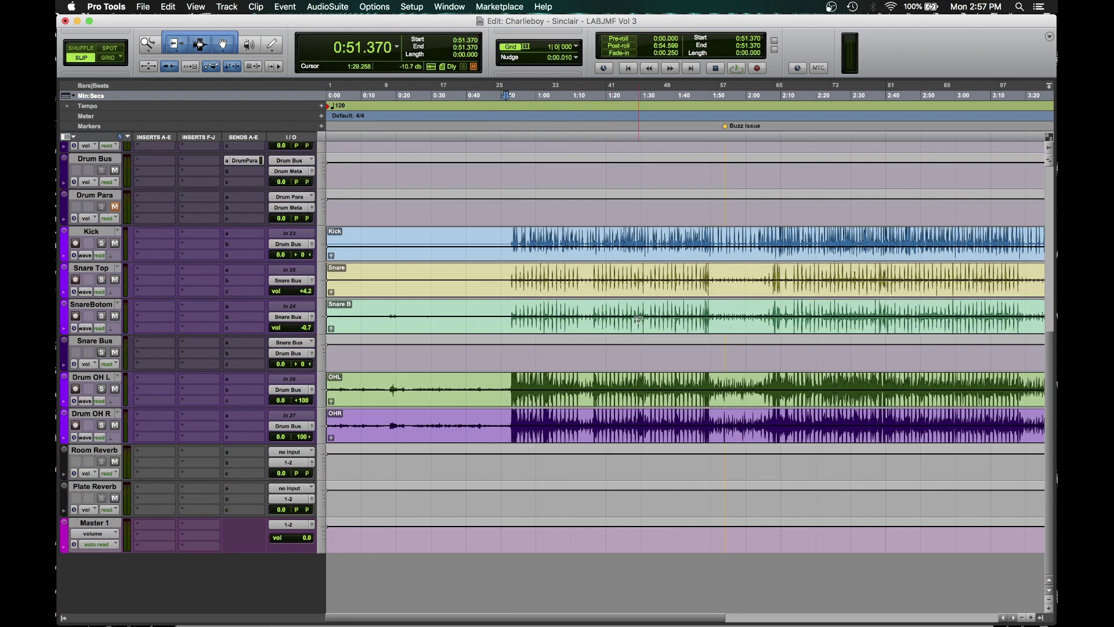
pyautogui.scroll(10, 638, 319)
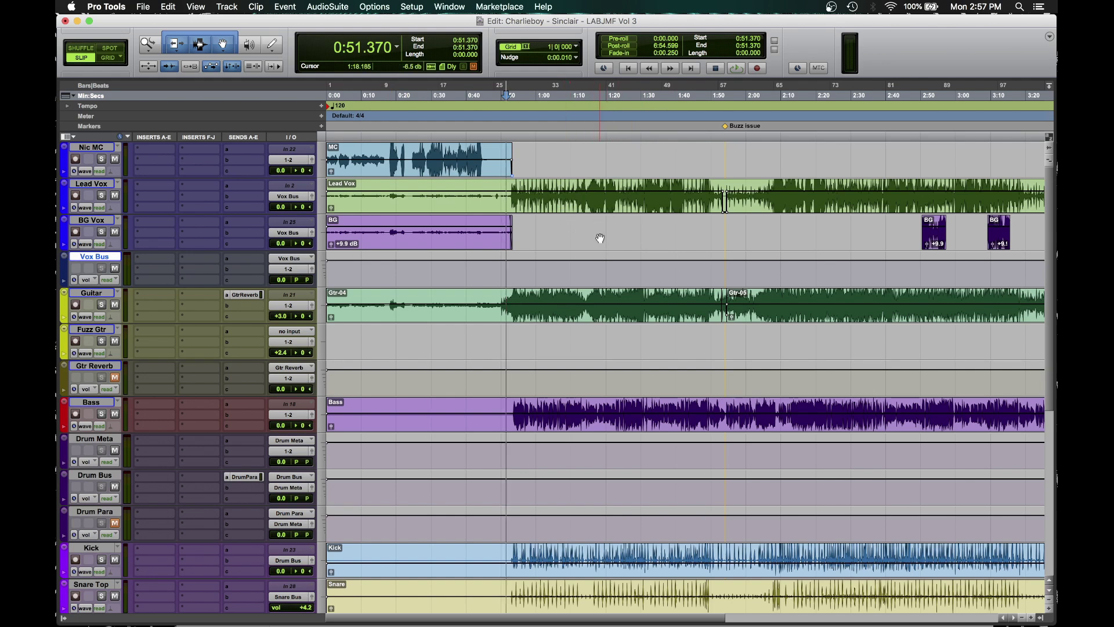
pyautogui.press('super+bracketright')
pyautogui.press('super+bracketright')
pyautogui.press('super+bracketright')
pyautogui.press('super+bracketright')
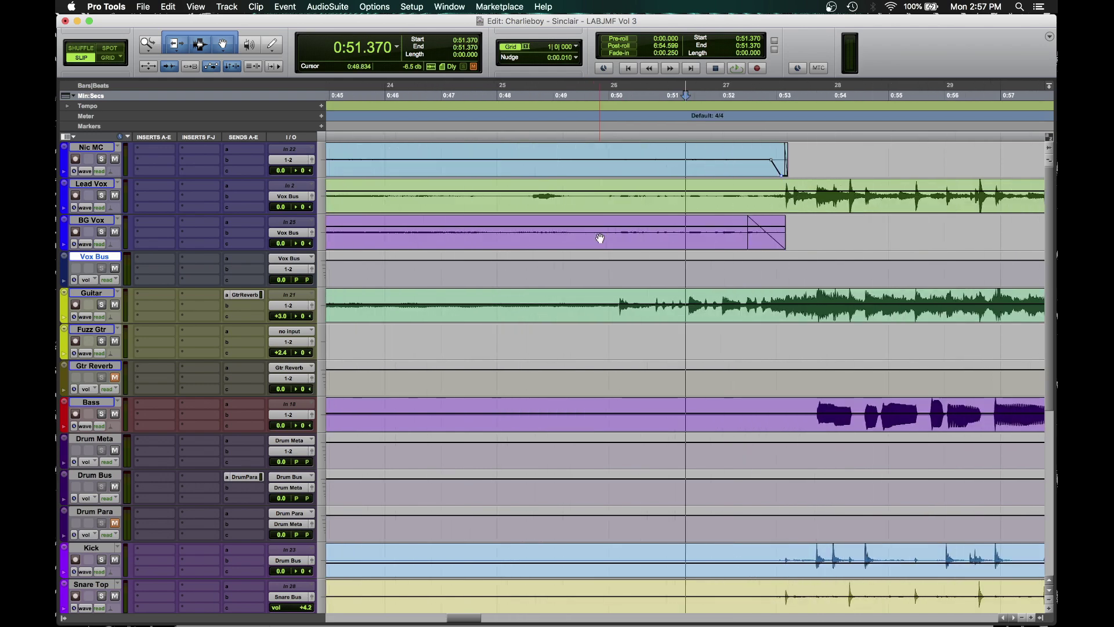
pyautogui.press('super+bracketleft')
pyautogui.press('super+bracketleft')
pyautogui.press('super+bracketleft')
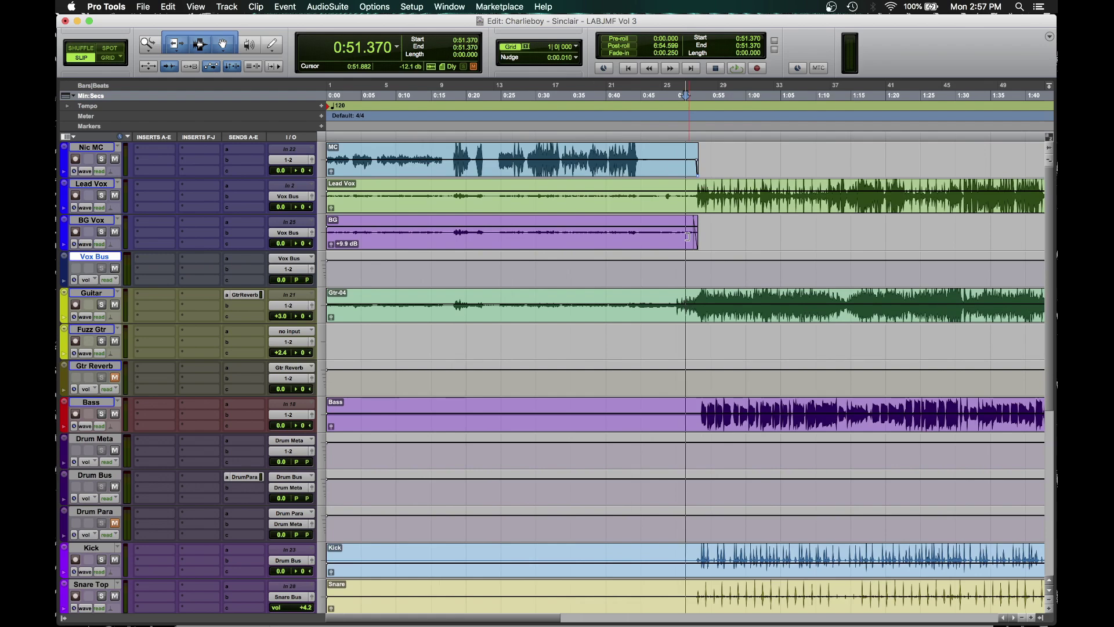
pyautogui.hscroll(10, 687, 236)
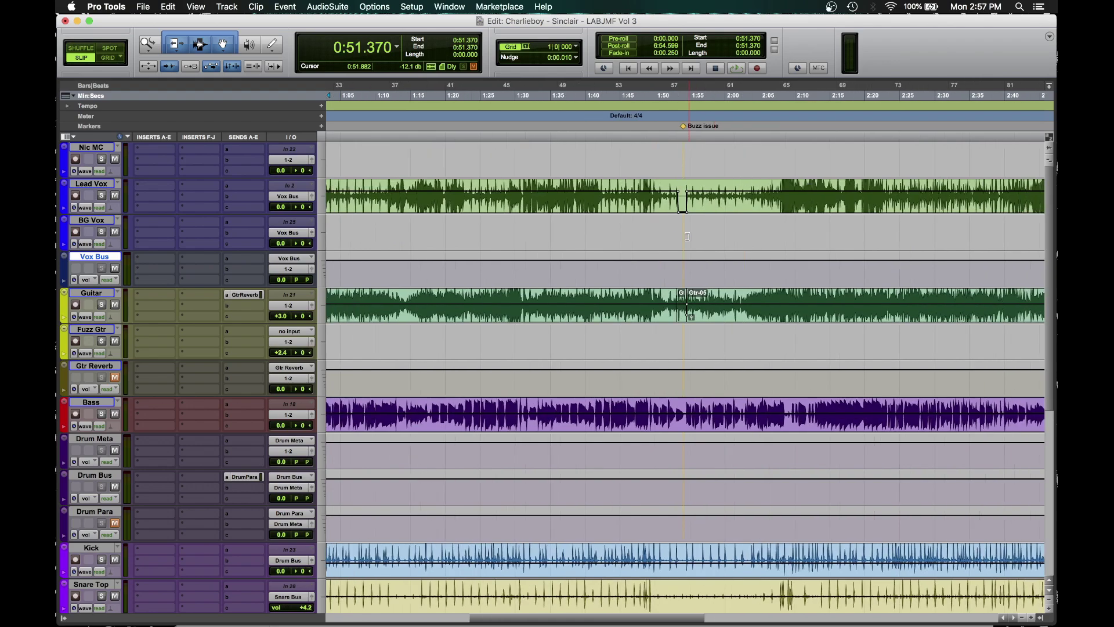
pyautogui.hscroll(-10, 687, 236)
pyautogui.hscroll(20, 522, 233)
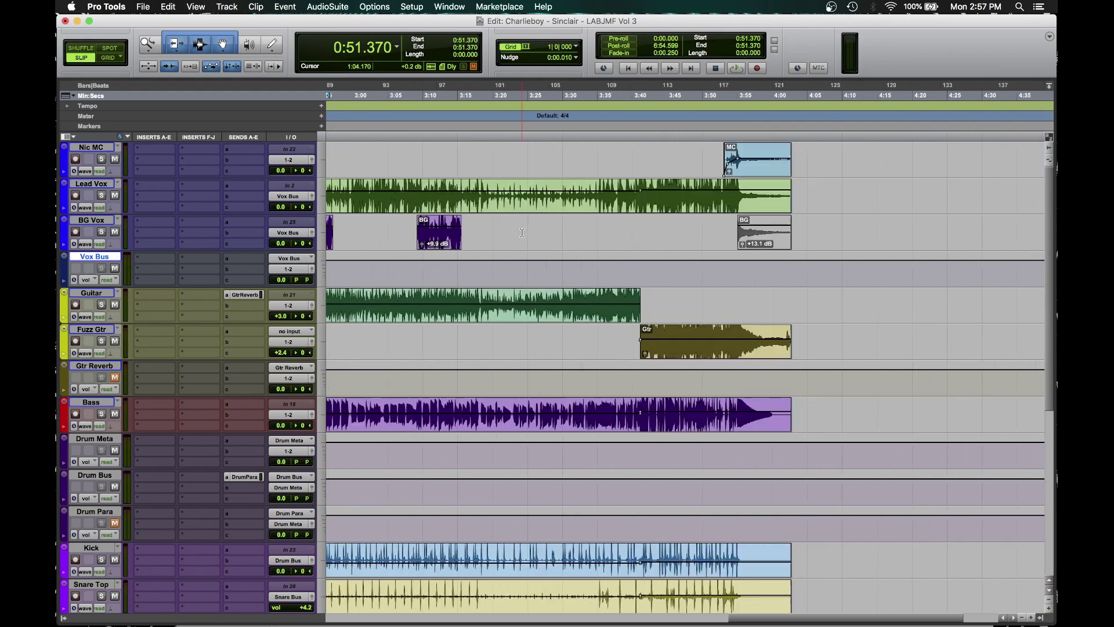
pyautogui.hscroll(2, 522, 233)
pyautogui.hscroll(-20, 514, 233)
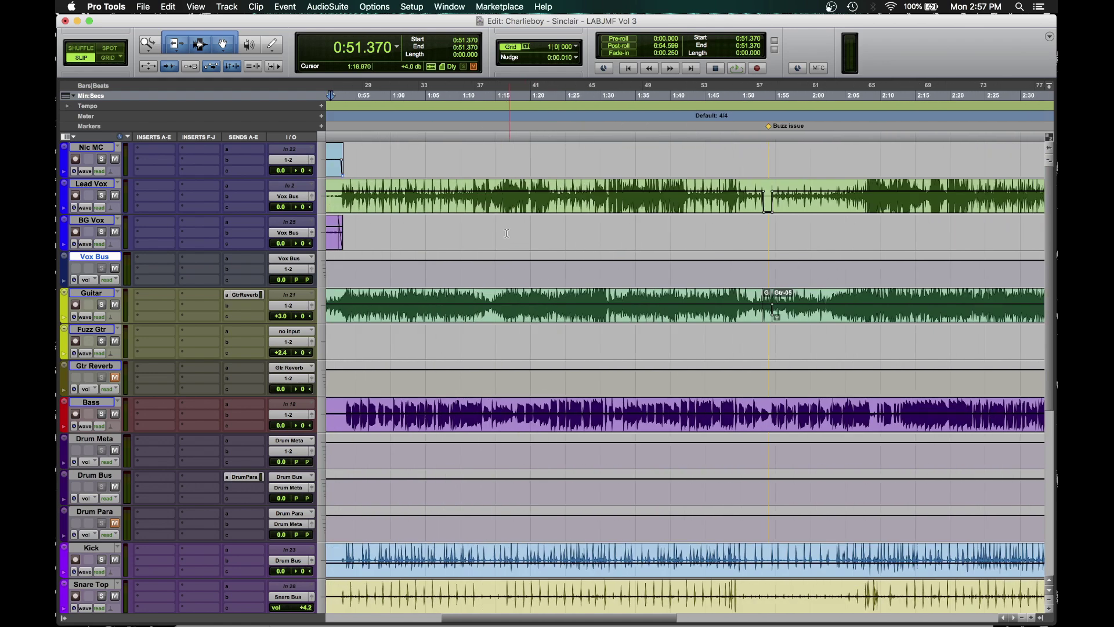
pyautogui.hscroll(-9, 507, 234)
# Step: Inspect the fade-out at the end of the first BG Vox clip up close by selecting it
pyautogui.click(690, 230)
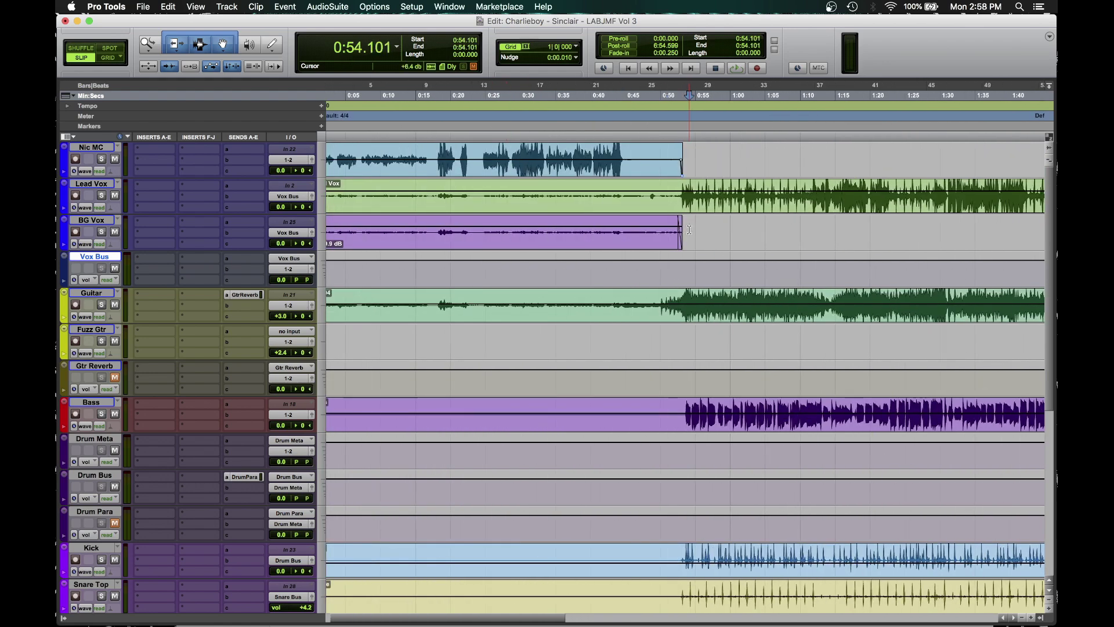
pyautogui.scroll(8, 690, 230)
pyautogui.click(521, 245)
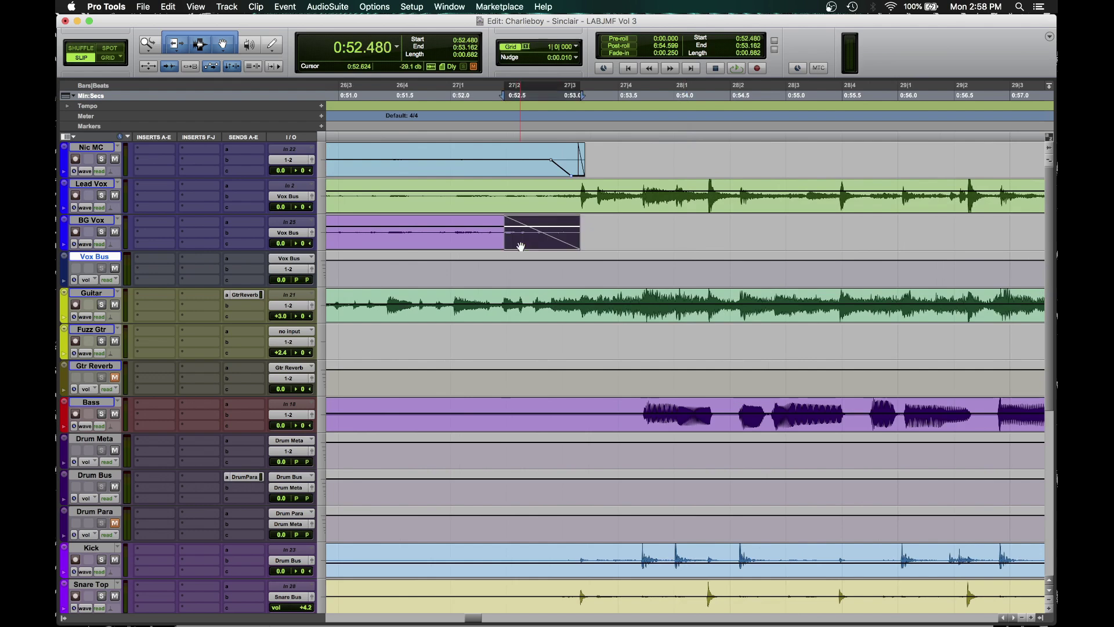
pyautogui.click(641, 239)
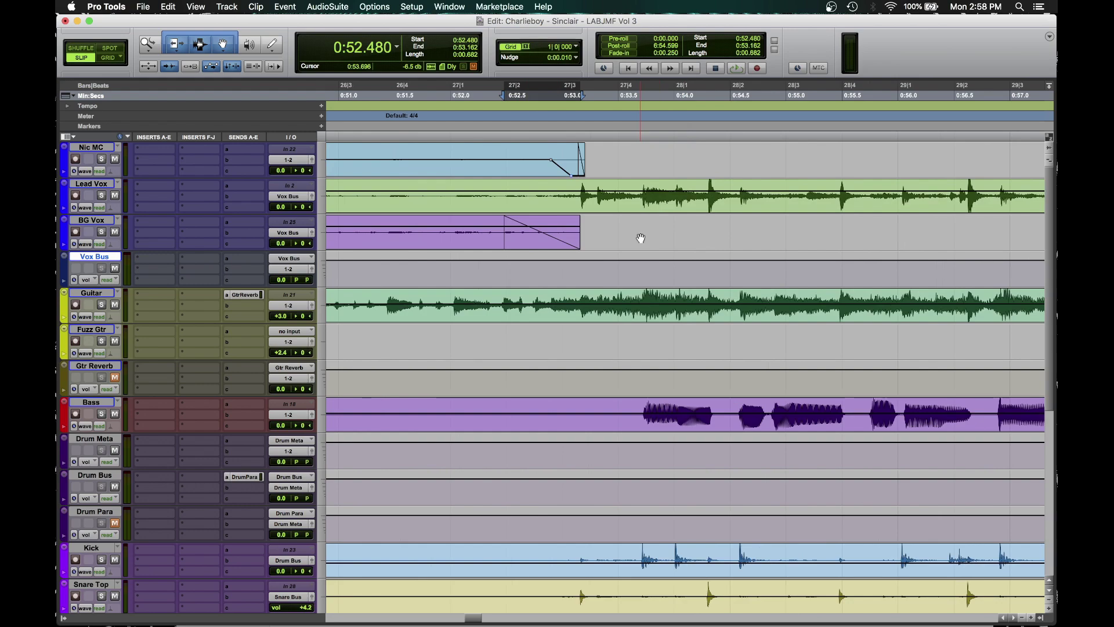
# Step: Examine the Lead Vox volume dip and the Guitar clip edits up close around the Buzz Issue marker
pyautogui.scroll(-8, 641, 239)
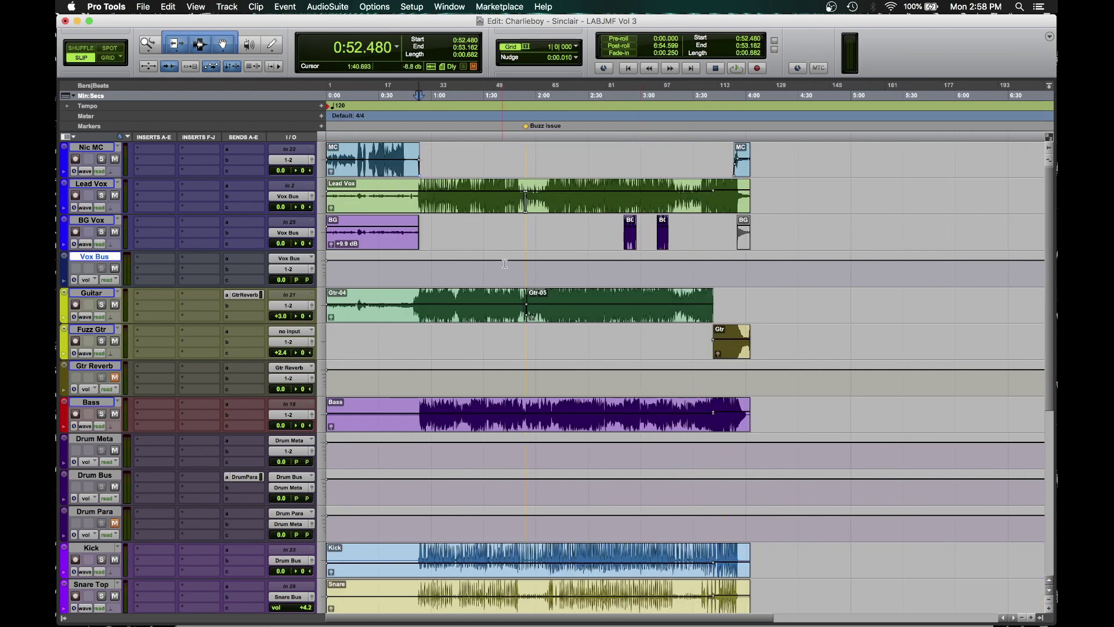
pyautogui.click(526, 104)
pyautogui.scroll(8, 589, 207)
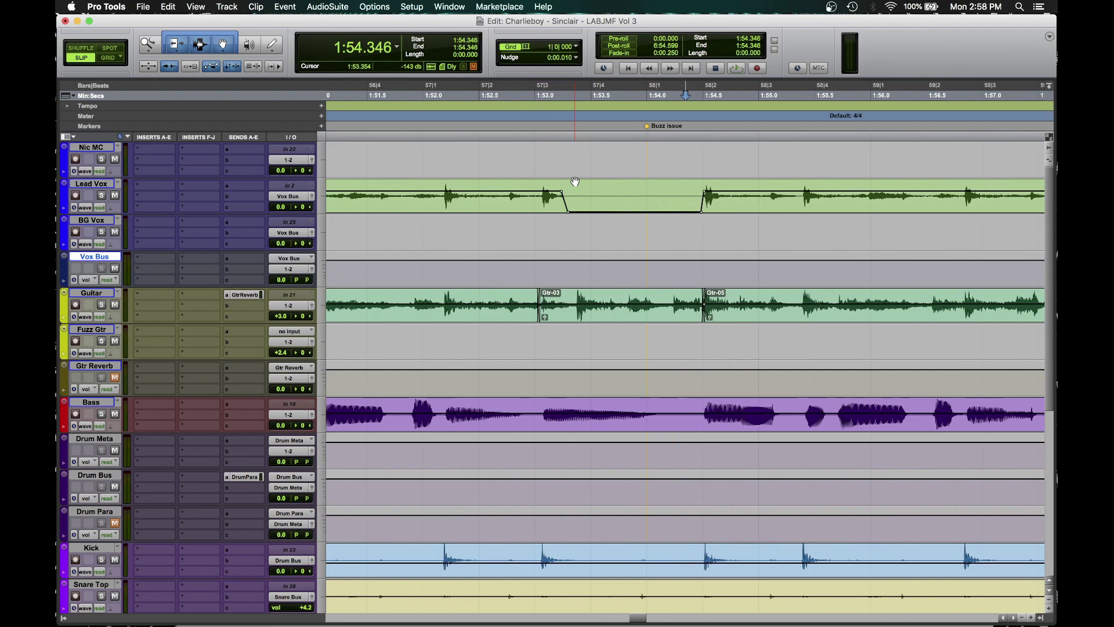
pyautogui.click(537, 157)
pyautogui.scroll(-6, 627, 192)
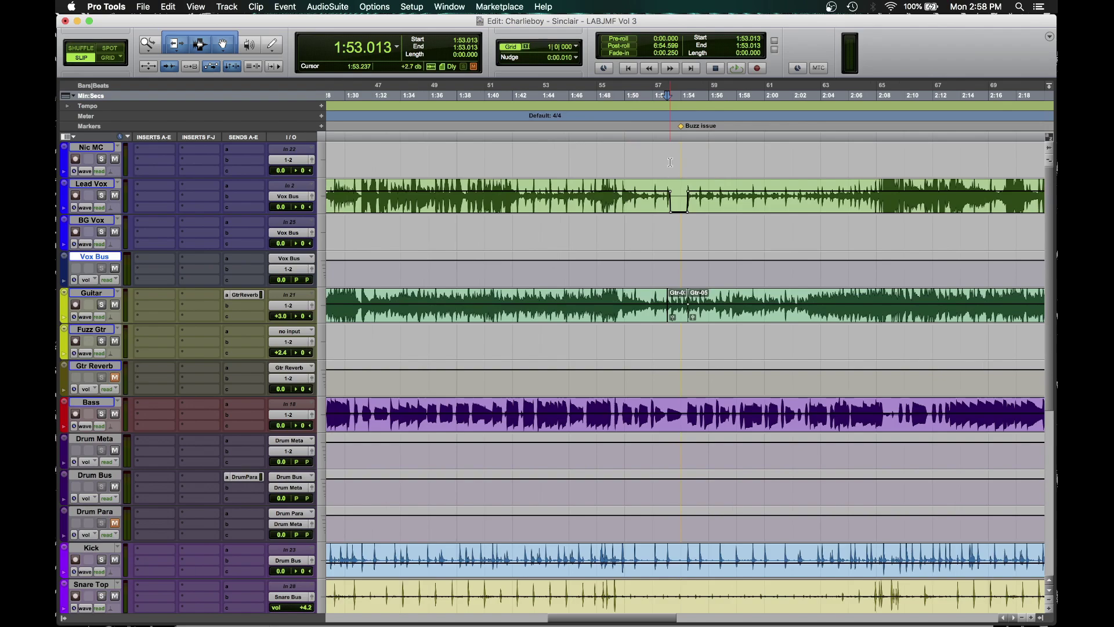
# Step: Look over the remaining tracks and clips, including the drums, BG Vox and Fuzz Gtr entries through the end of the song
pyautogui.scroll(-10, 688, 170)
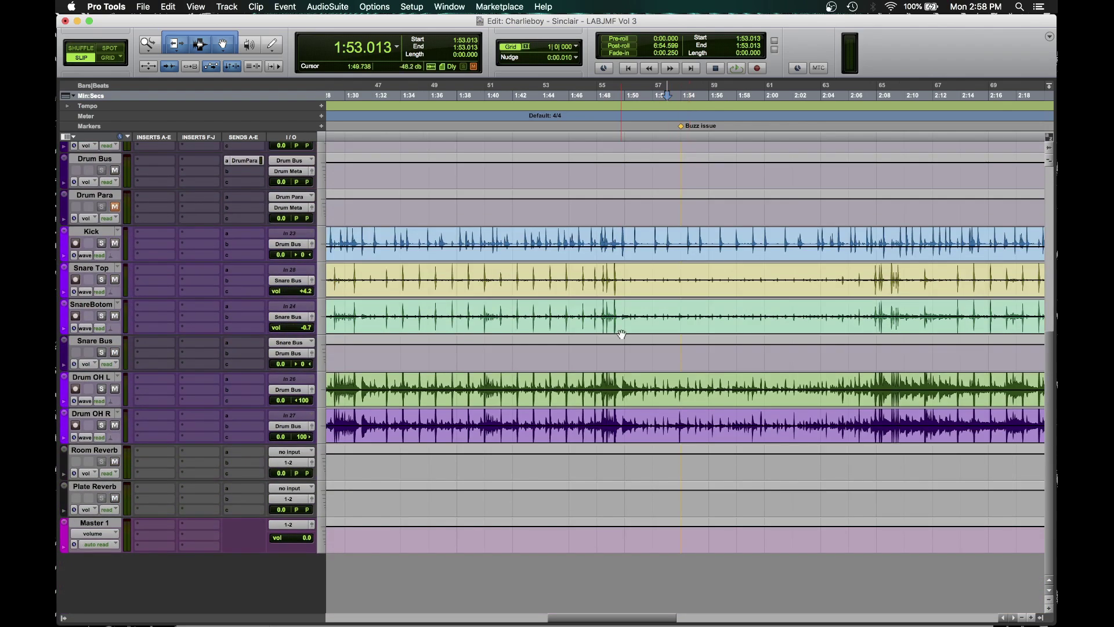
pyautogui.scroll(10, 621, 335)
pyautogui.hscroll(15, 621, 335)
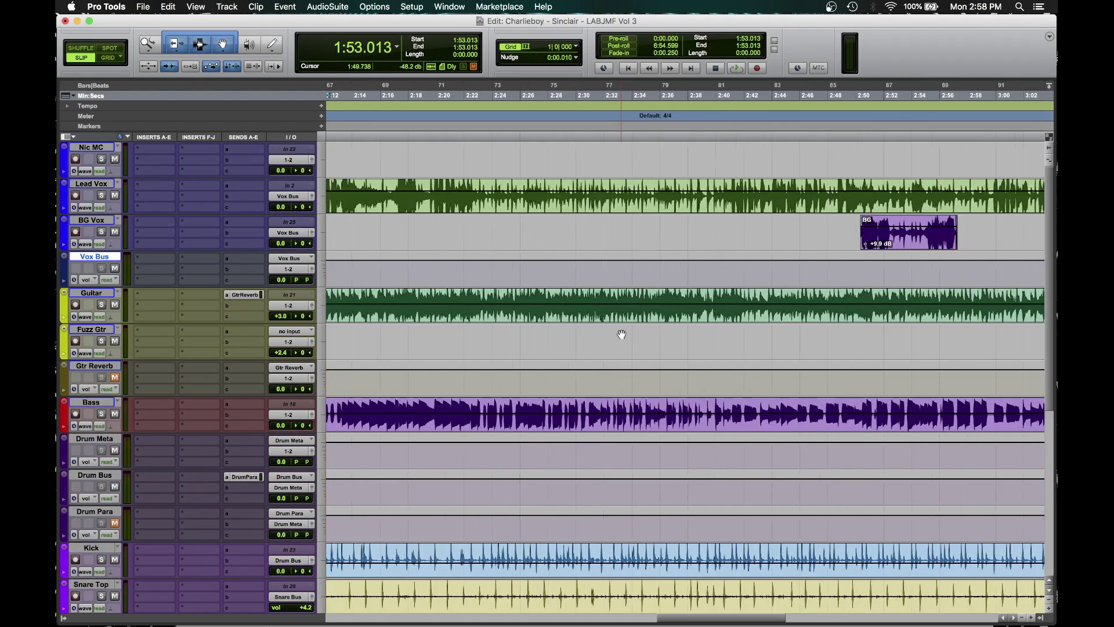
pyautogui.hscroll(10, 621, 335)
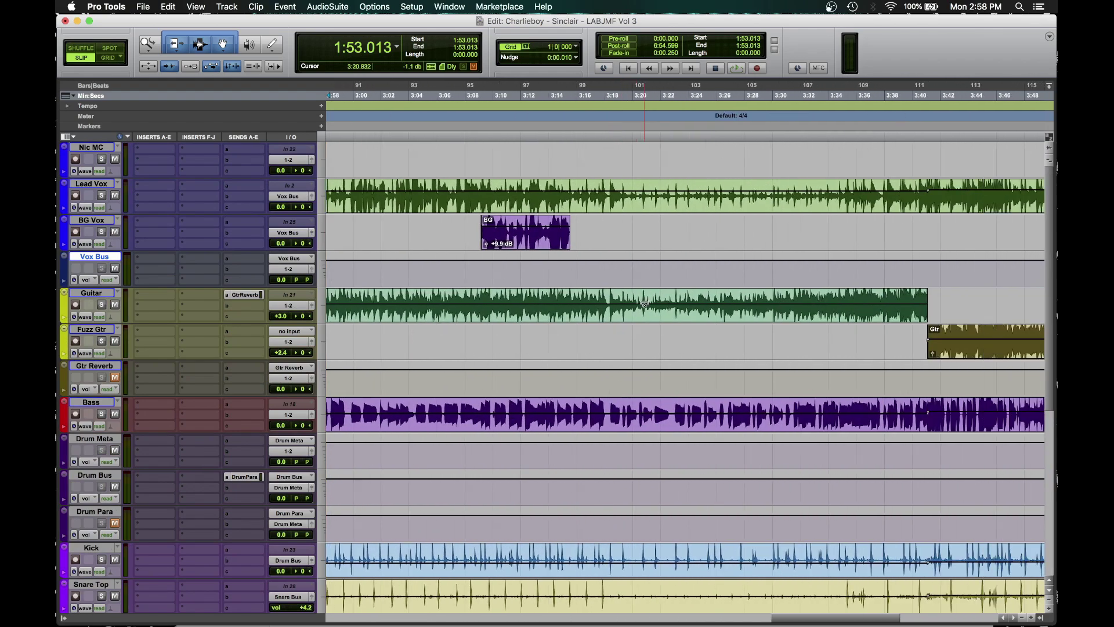
pyautogui.hscroll(-20, 645, 304)
pyautogui.scroll(-3, 645, 304)
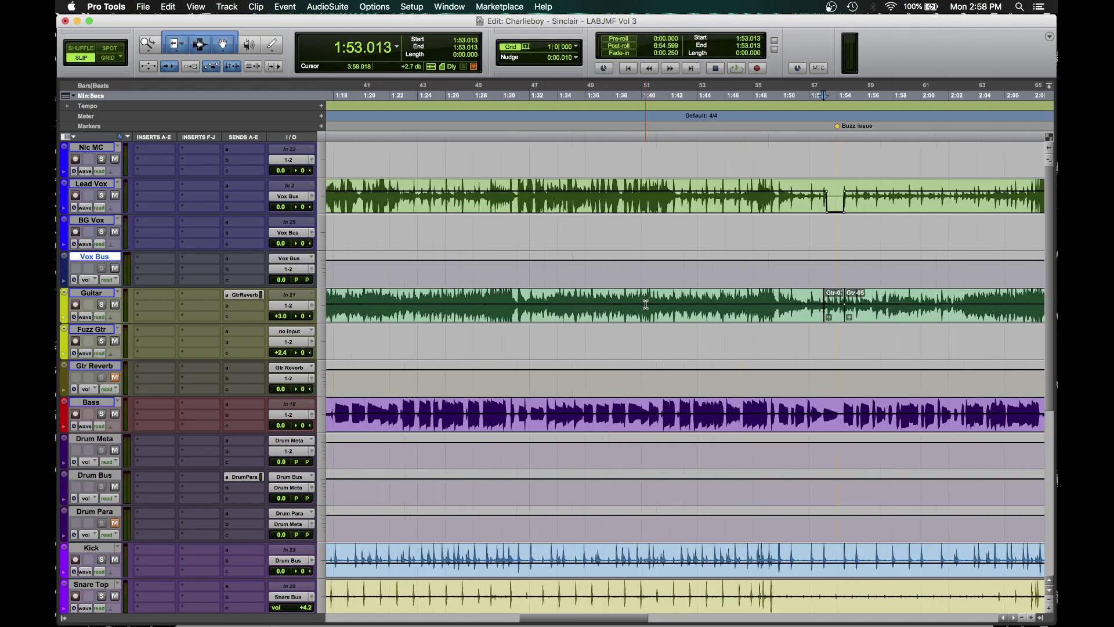
pyautogui.scroll(-1, 640, 281)
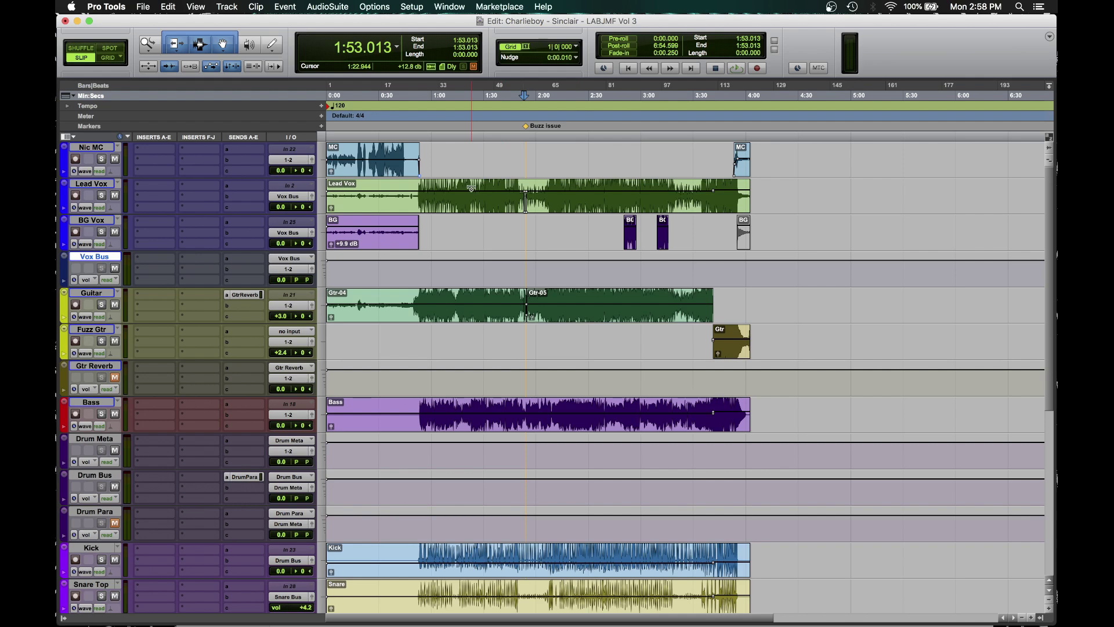
# Step: Play the song from about 0:54.6, just after the full band enters, and check the channel levels in the Mix window
pyautogui.press('super+equal')
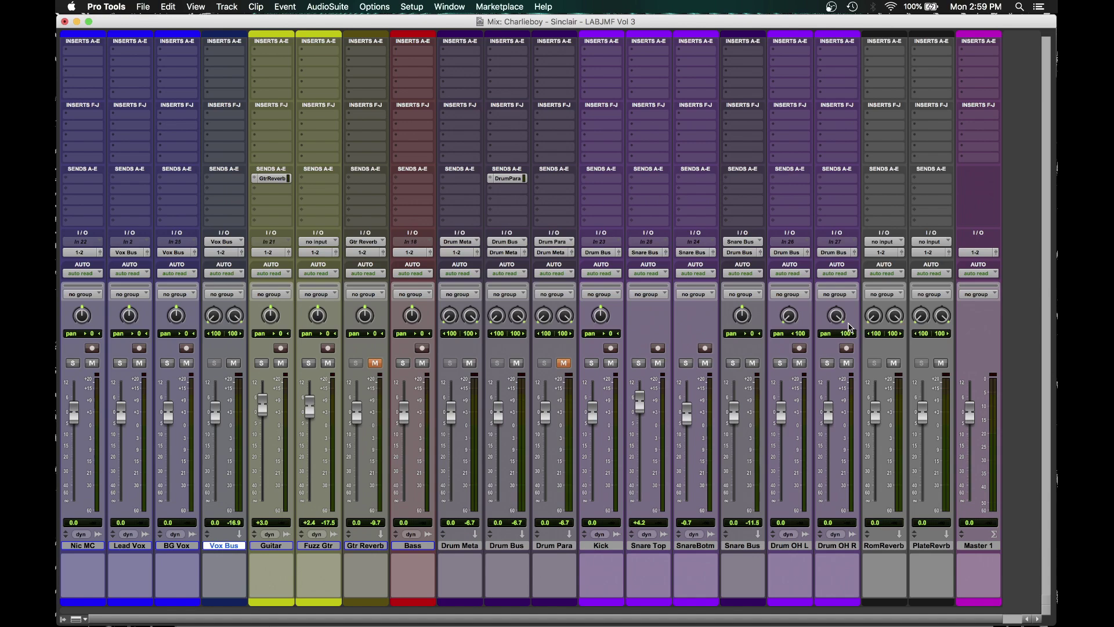
pyautogui.press('super+equal')
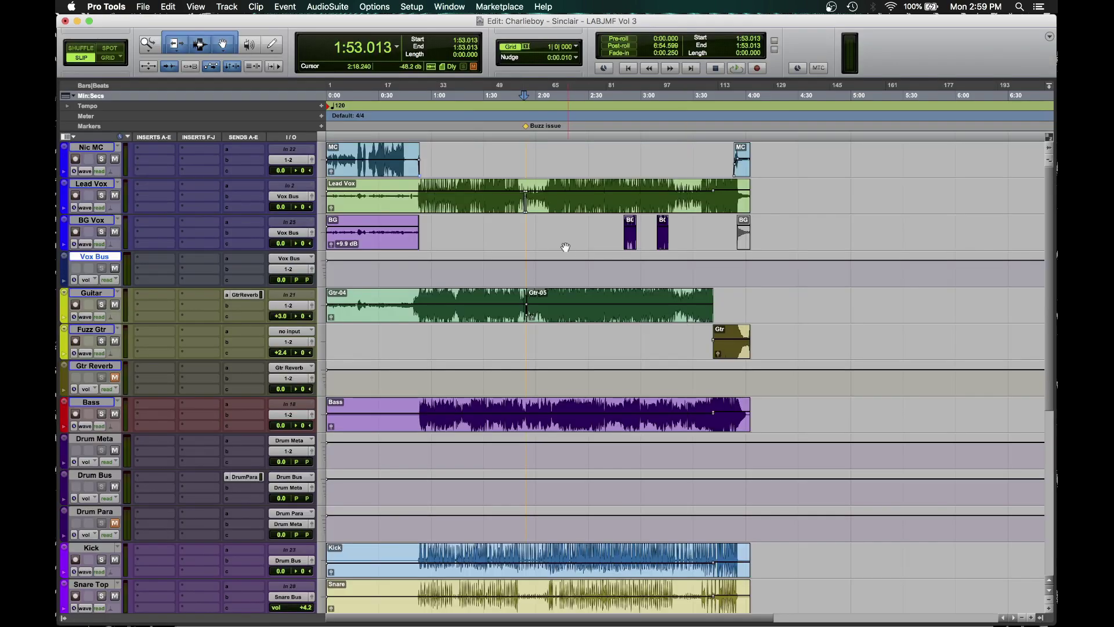
pyautogui.click(423, 96)
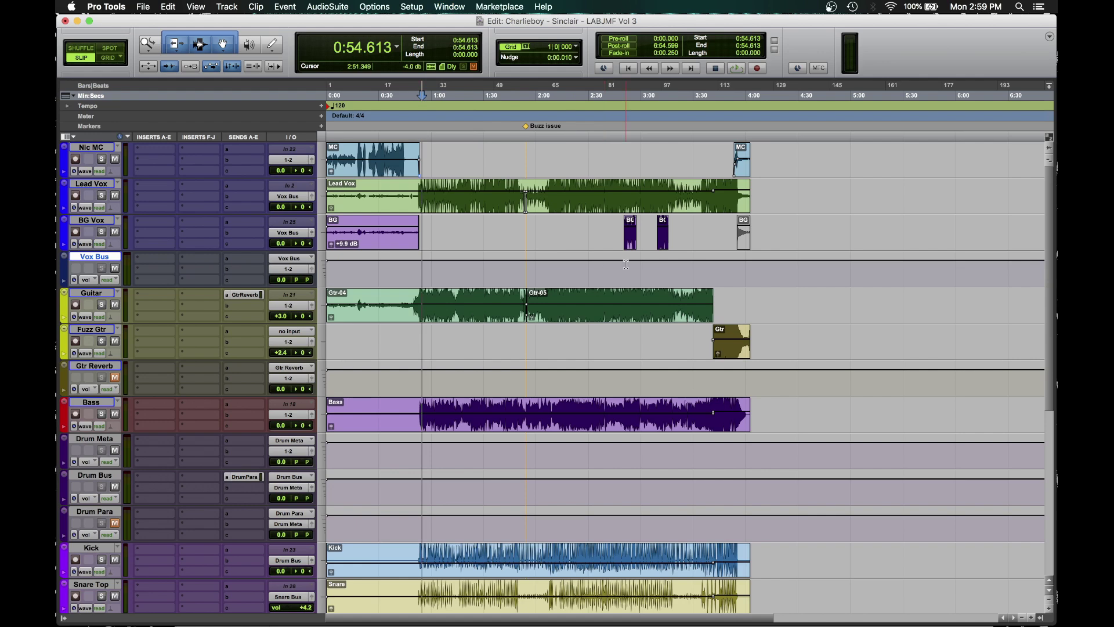
pyautogui.press('space')
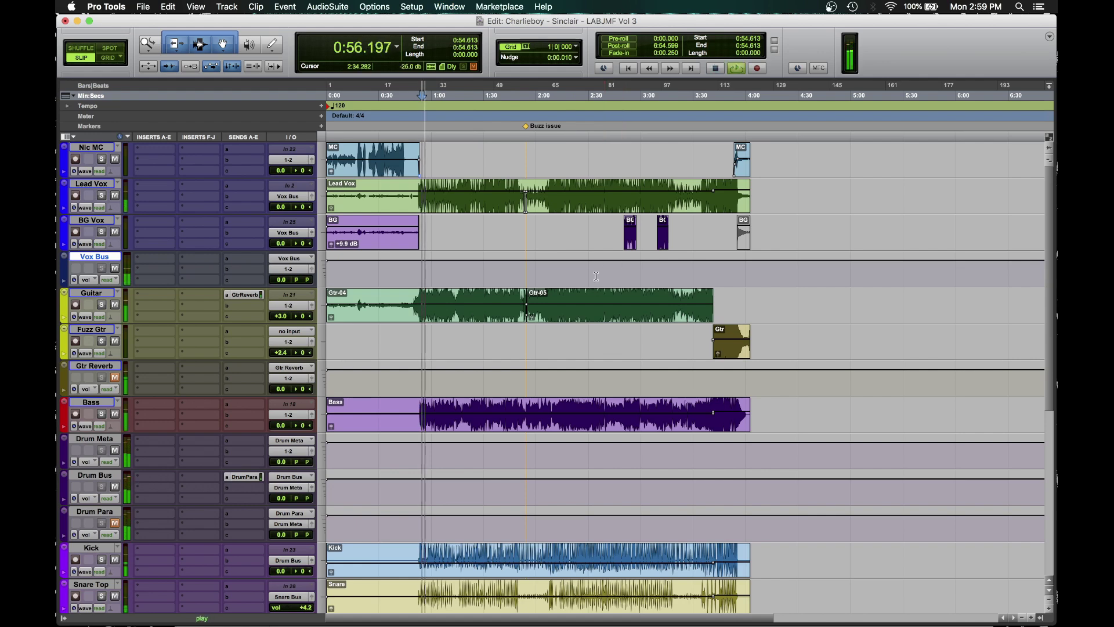
pyautogui.press('super+equal')
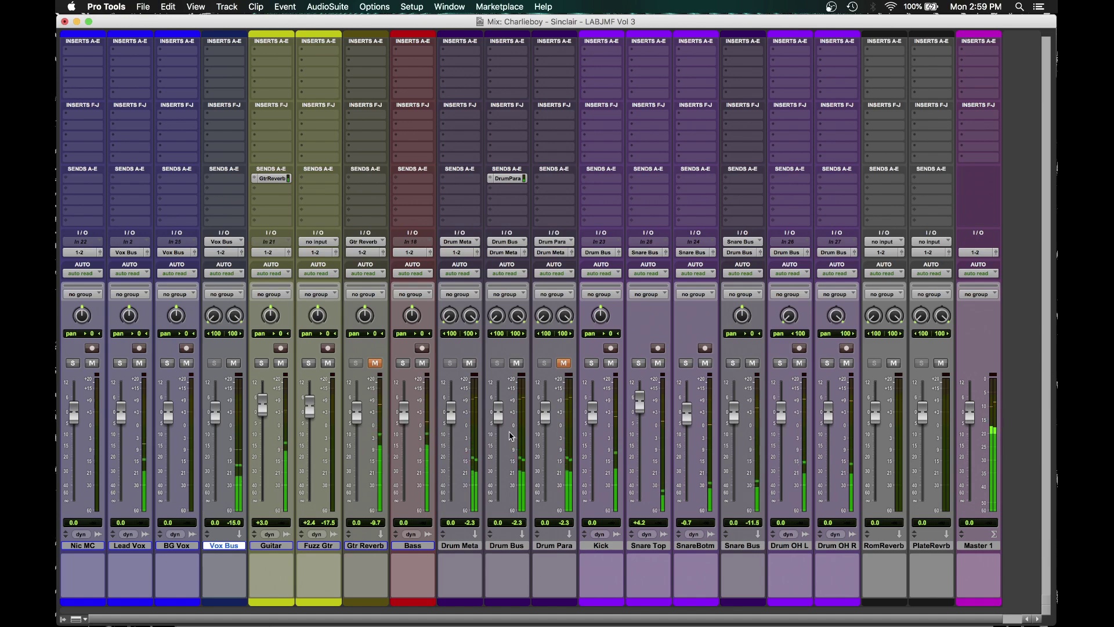
pyautogui.press('super+equal')
# Step: Inspect the clip gain fader of the Gtr-04 clip at the start of the Guitar track
pyautogui.press('super+bracketright')
pyautogui.press('super+bracketright')
pyautogui.press('super+bracketright')
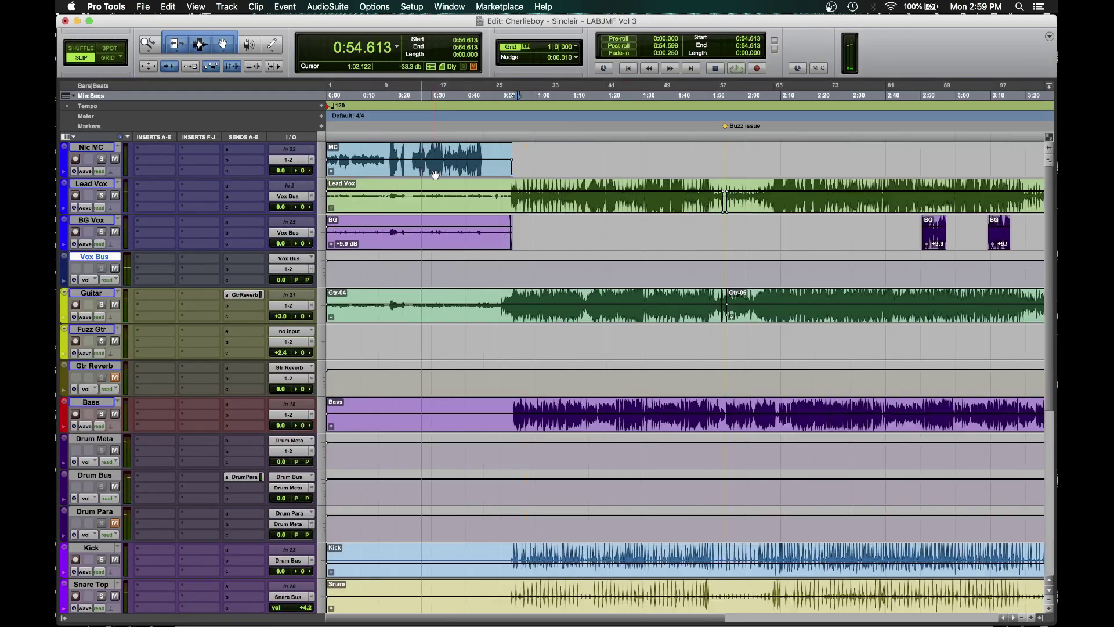
pyautogui.hscroll(-10, 481, 348)
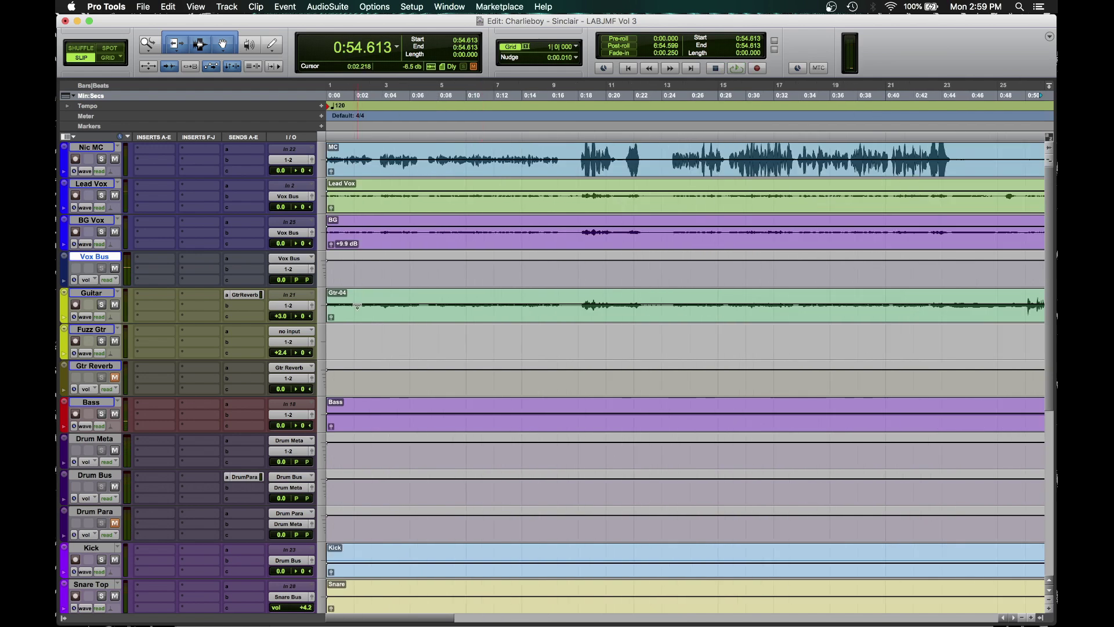
pyautogui.click(331, 317)
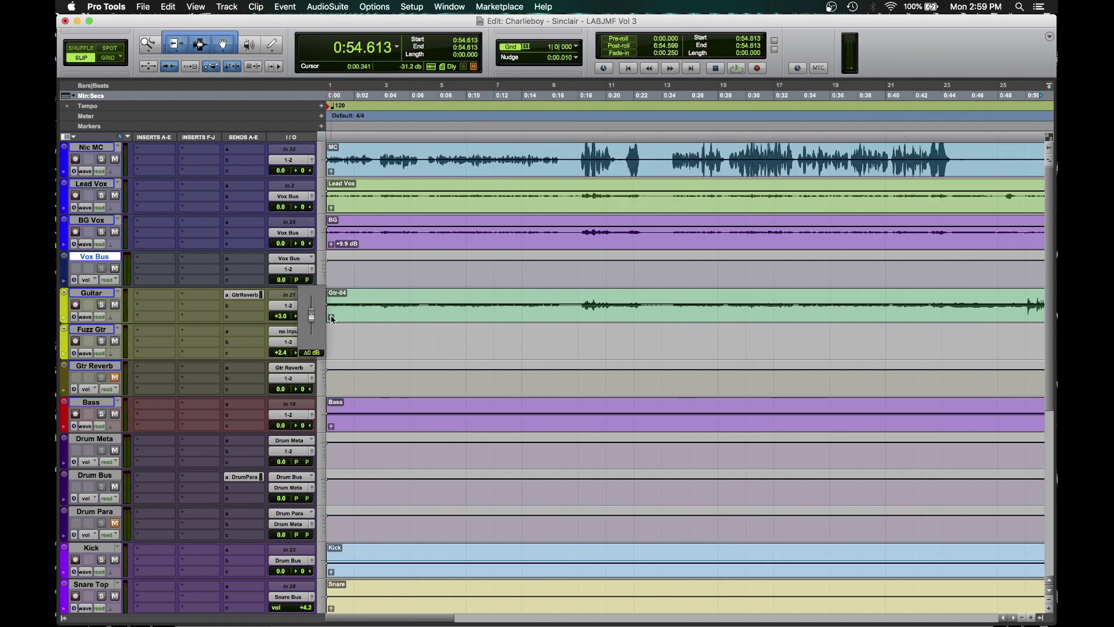
pyautogui.moveTo(331, 318); pyautogui.dragTo(332, 313)
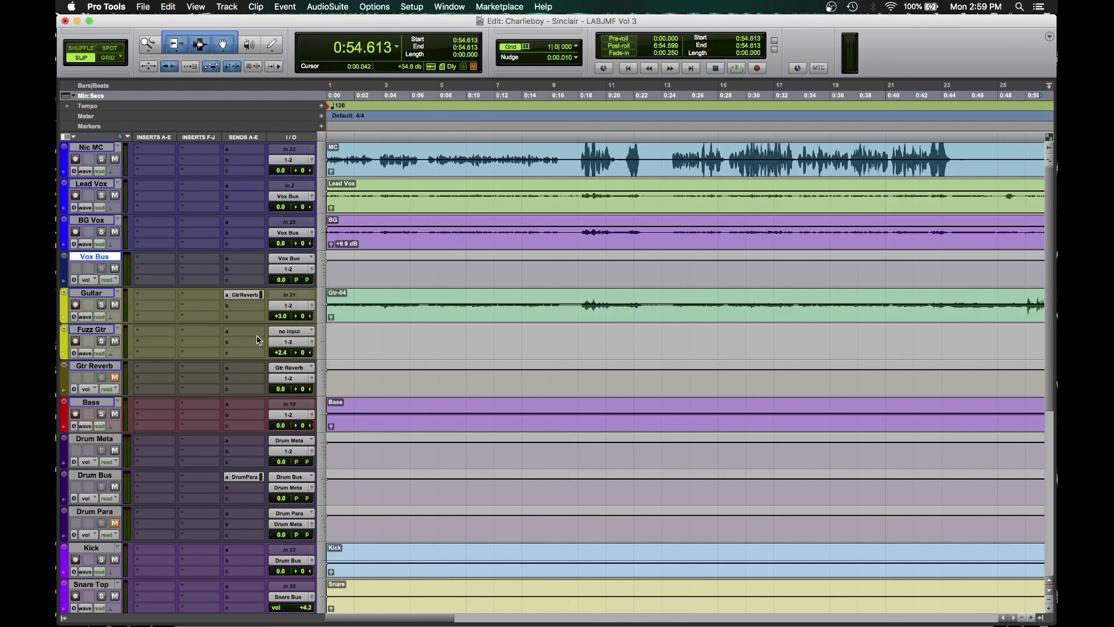
pyautogui.press('r')
pyautogui.press('r')
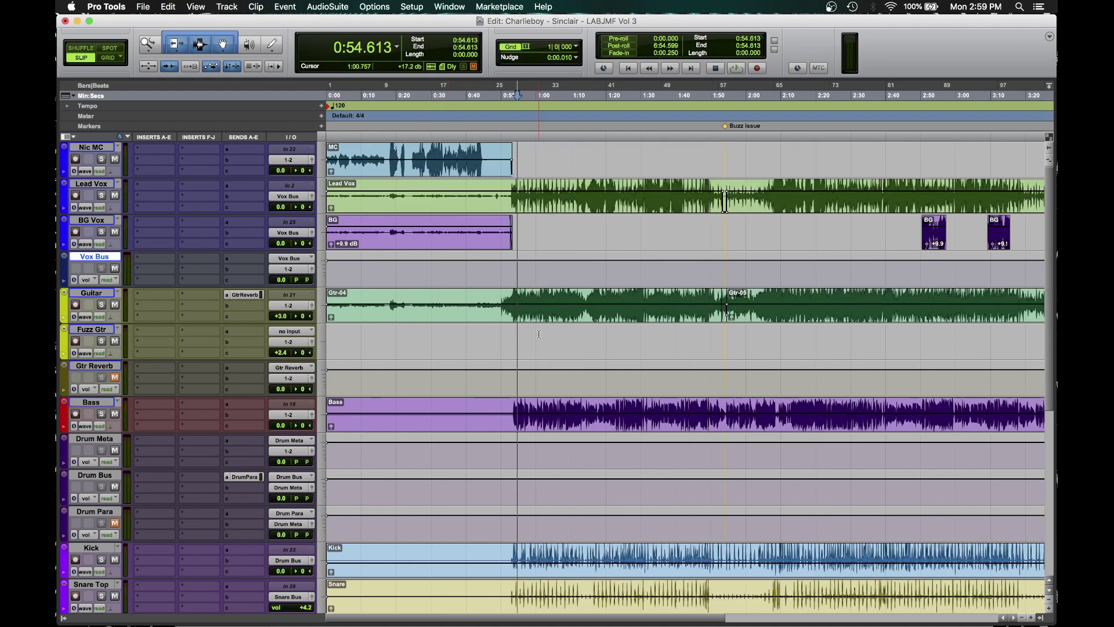
# Step: Review the channel strips in the Mix window and the kick, snare and overhead clips in the Edit window
pyautogui.press('super+equal')
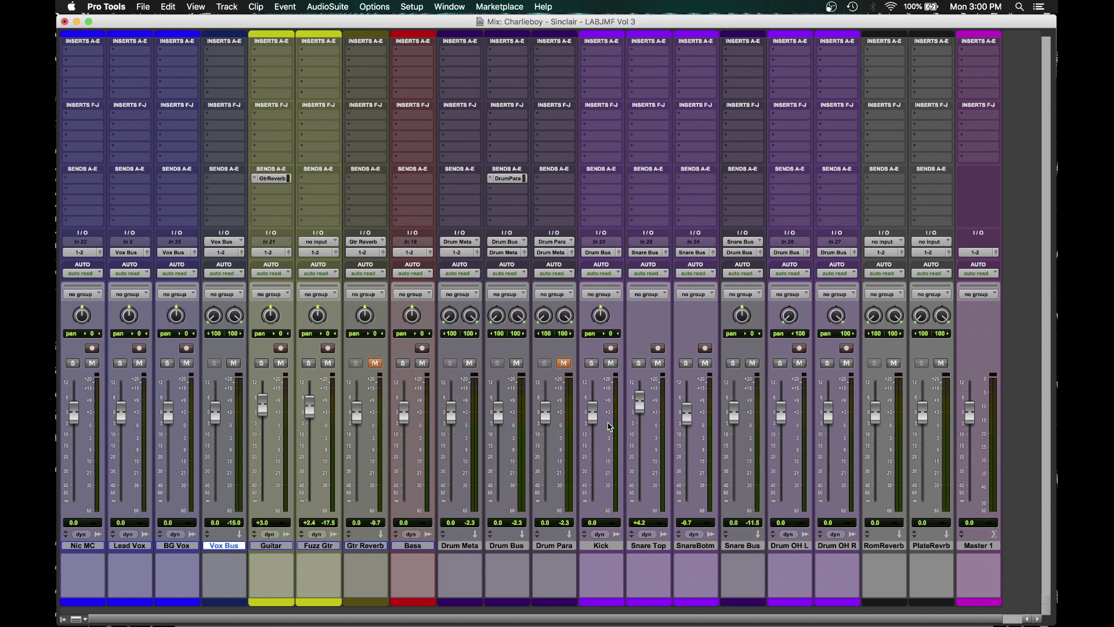
pyautogui.press('super+equal')
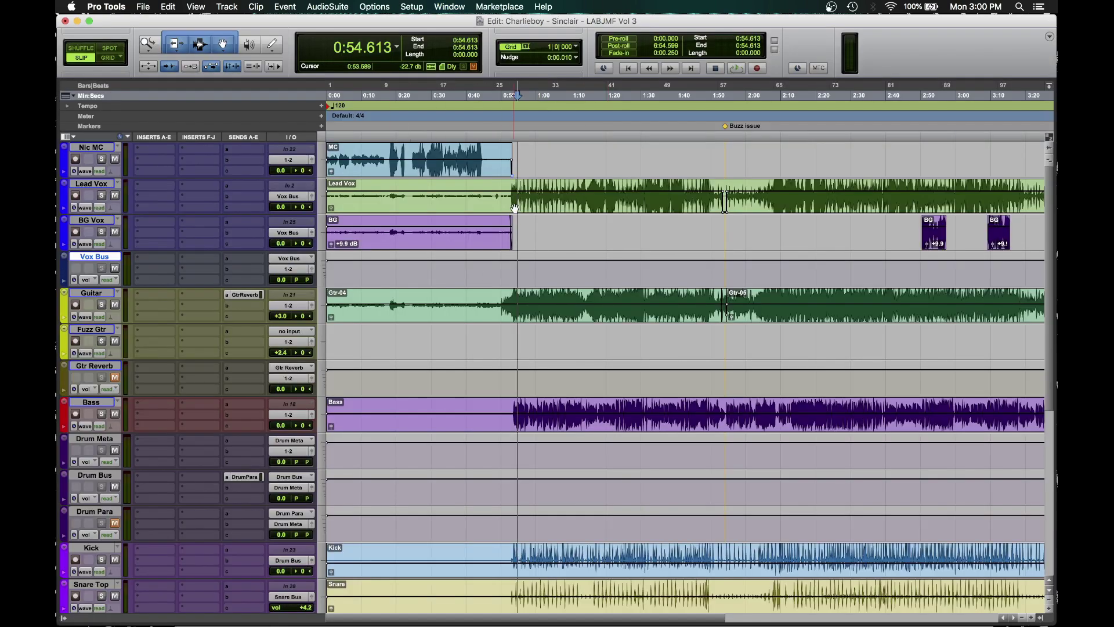
pyautogui.scroll(-6, 515, 208)
pyautogui.scroll(-3, 515, 208)
pyautogui.hscroll(2, 564, 406)
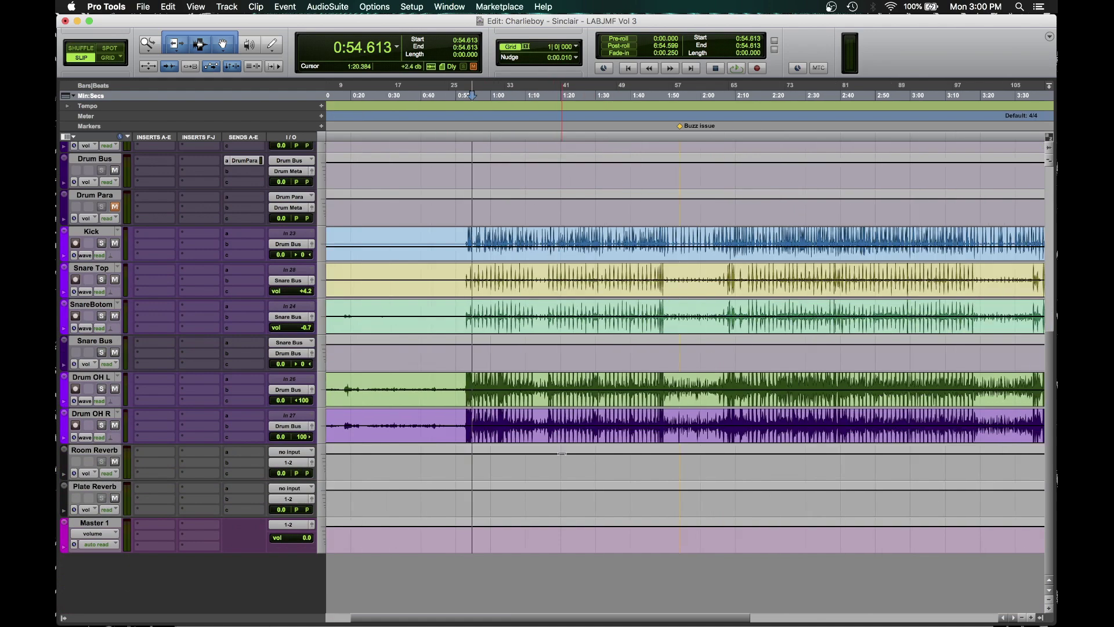
pyautogui.scroll(9, 472, 269)
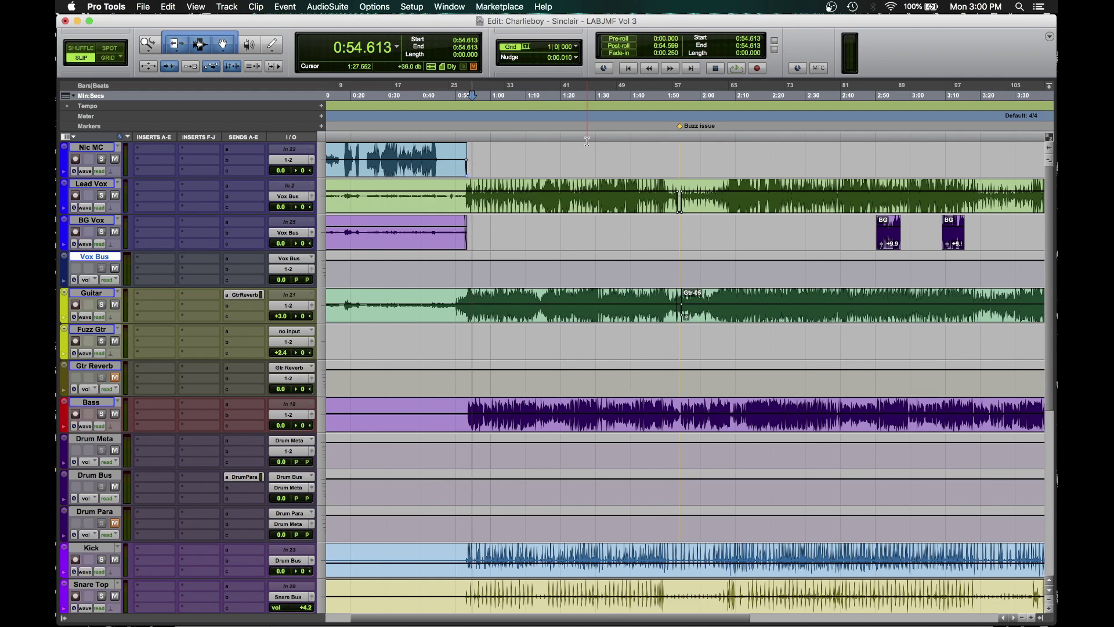
pyautogui.press('super+equal')
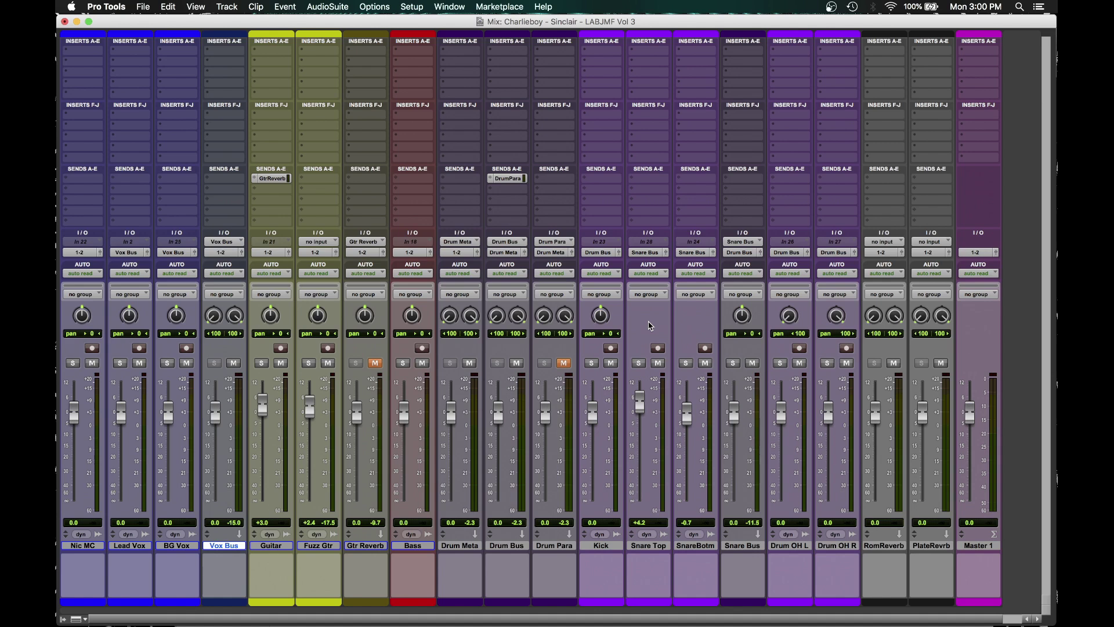
pyautogui.press('super+equal')
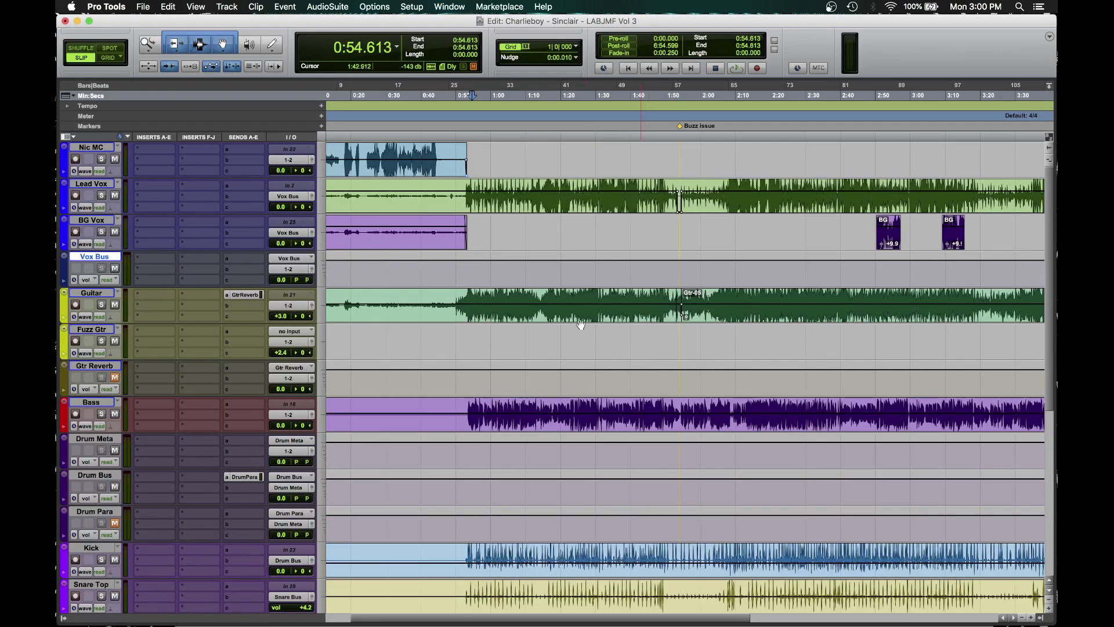
# Step: Examine the whole Edit window track list, from the vocals through the guitars, bass and drum buses to the drum overheads and reverbs
pyautogui.scroll(-5, 482, 248)
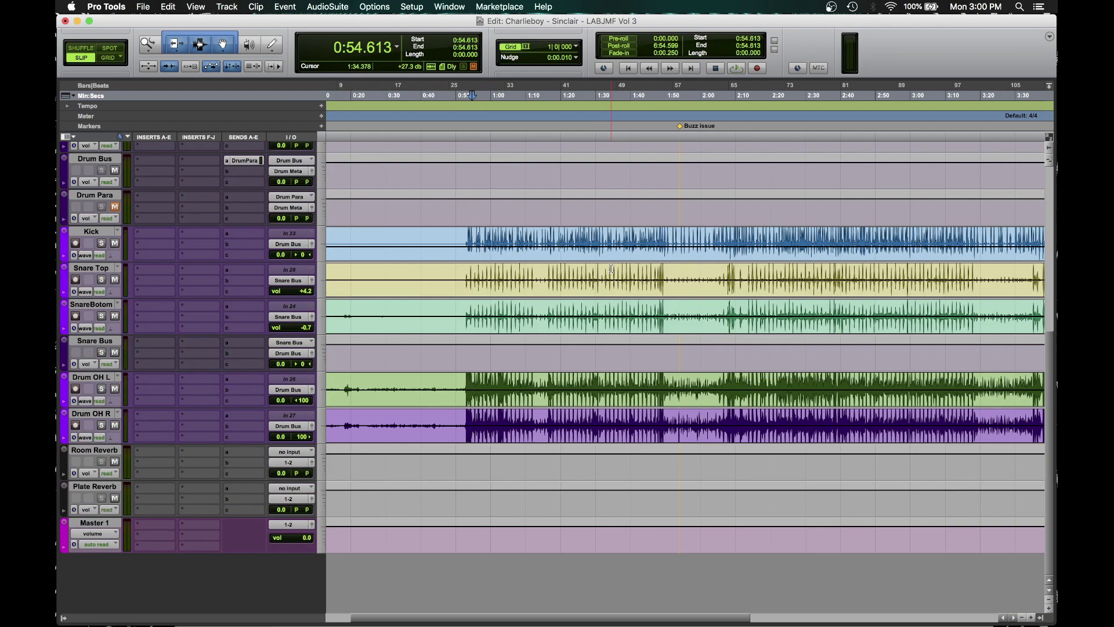
pyautogui.scroll(7, 582, 248)
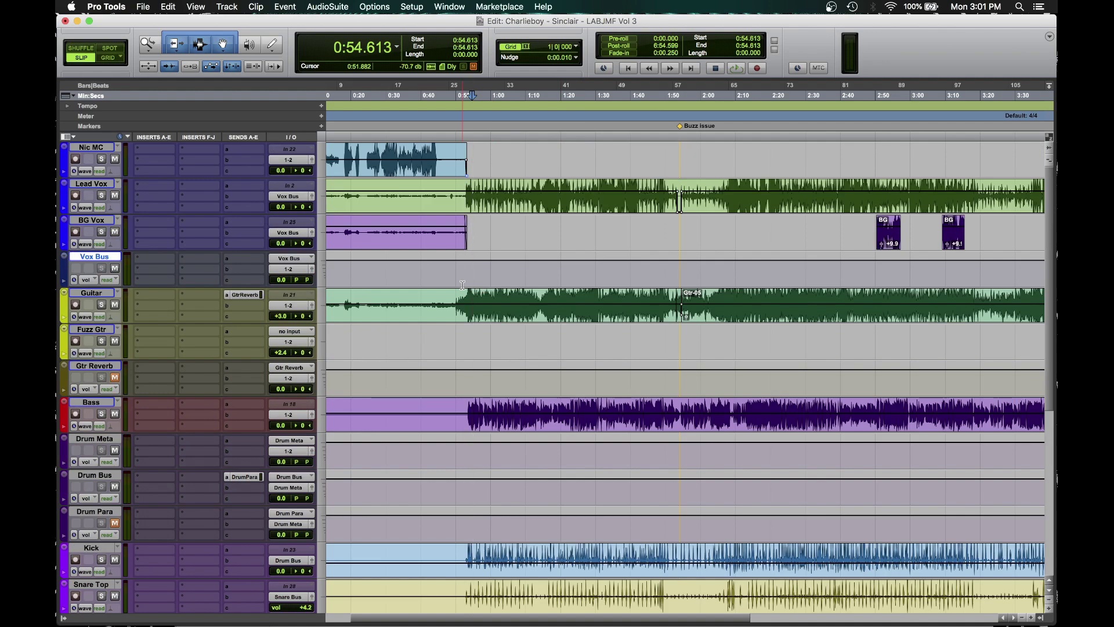
pyautogui.scroll(-8, 441, 285)
pyautogui.scroll(8, 236, 347)
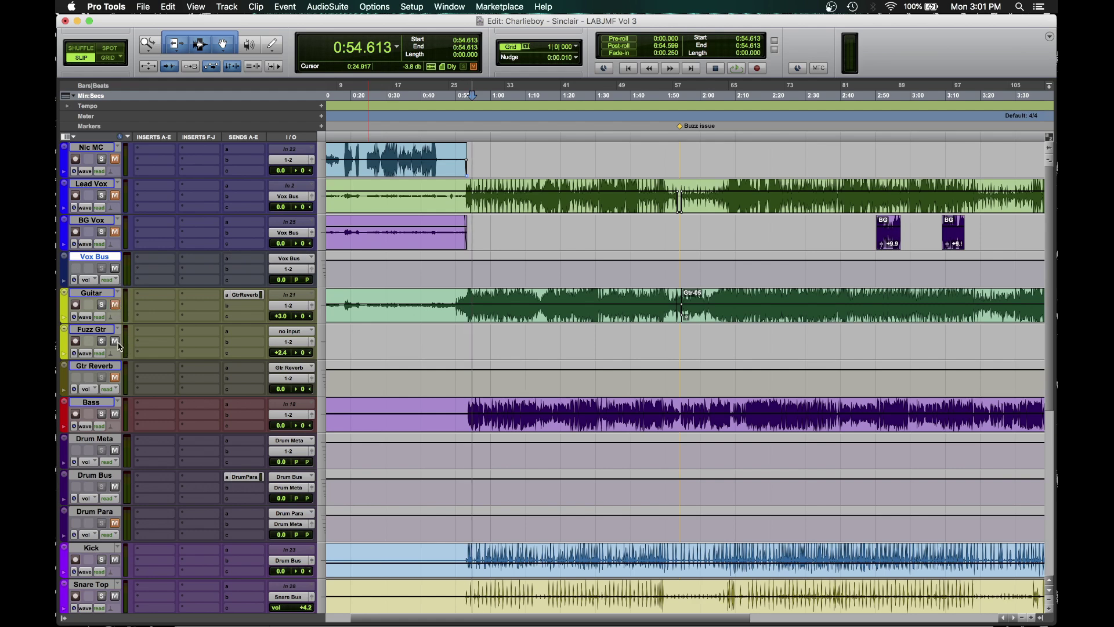
pyautogui.scroll(-3, 470, 322)
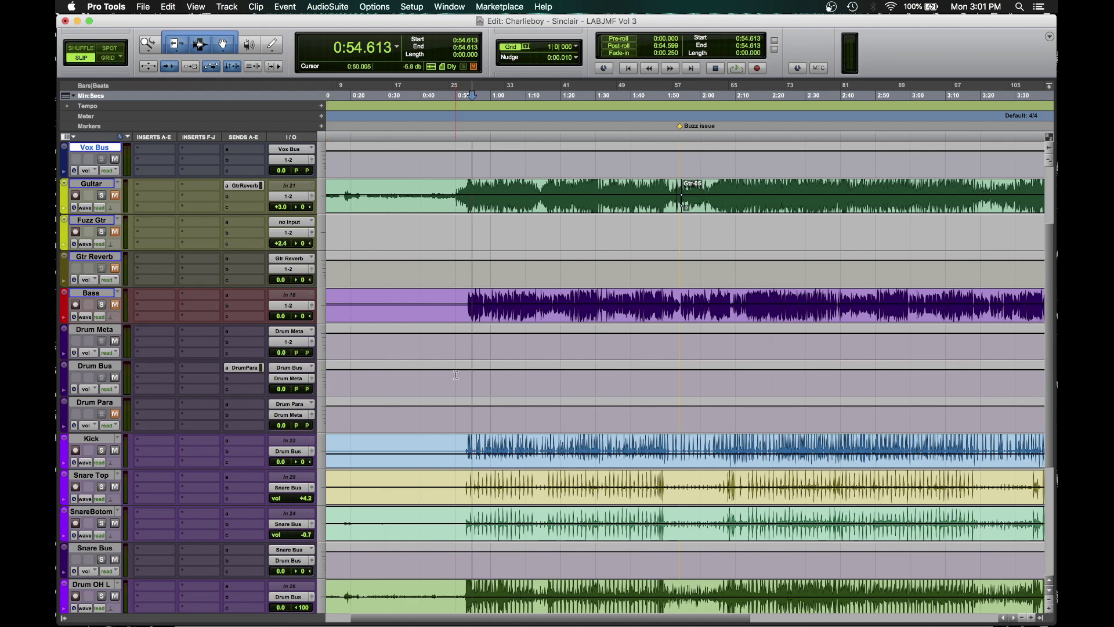
pyautogui.scroll(-6, 215, 489)
pyautogui.scroll(3, 200, 441)
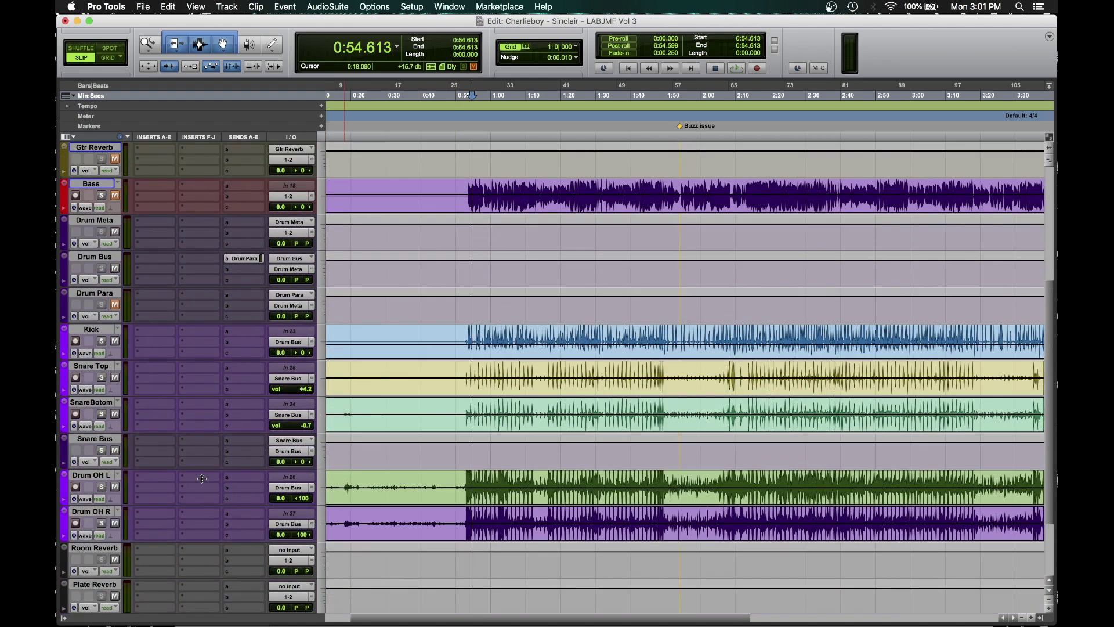
pyautogui.scroll(-3, 200, 440)
pyautogui.scroll(8, 201, 441)
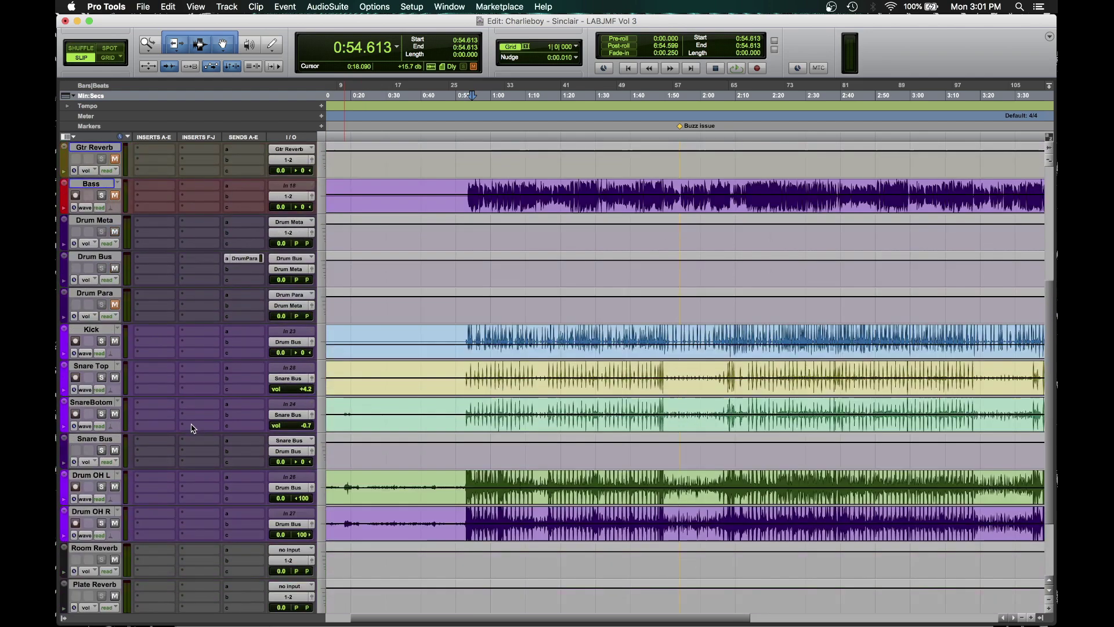
pyautogui.scroll(1, 270, 323)
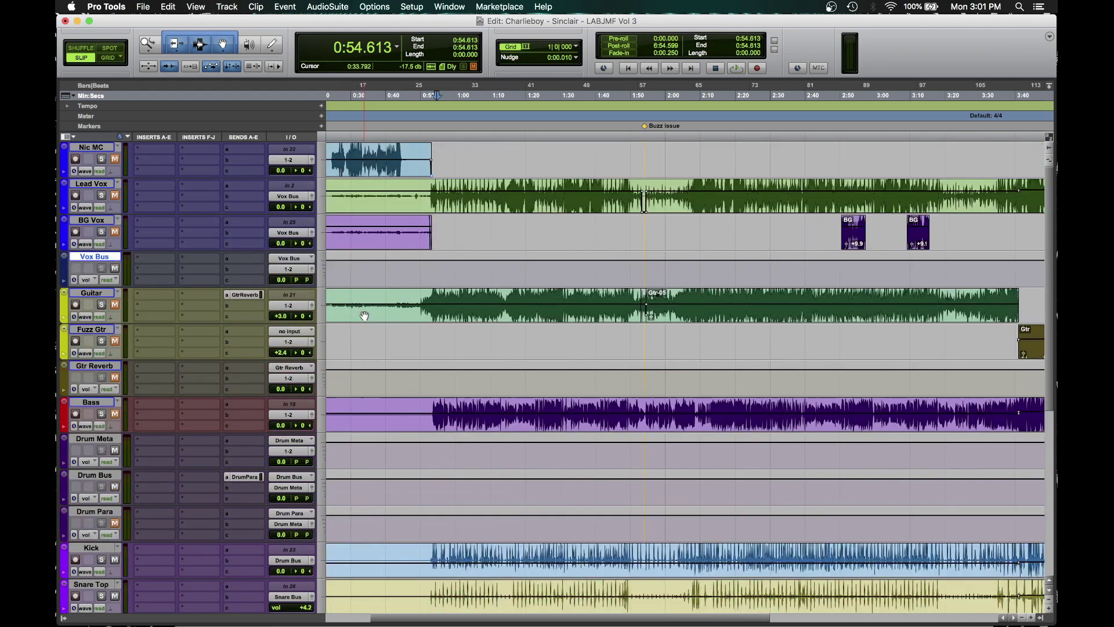
# Step: Place the edit cursor at about 0:52.9 on the Drum OH L track, where the drums come in
pyautogui.hscroll(-3, 363, 315)
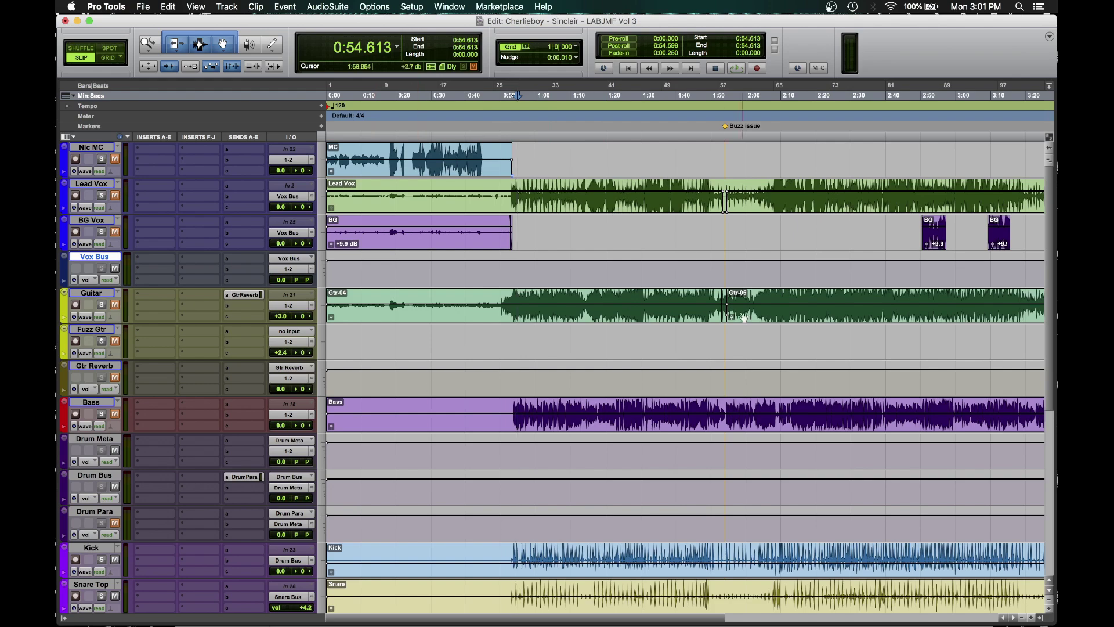
pyautogui.scroll(-5, 621, 187)
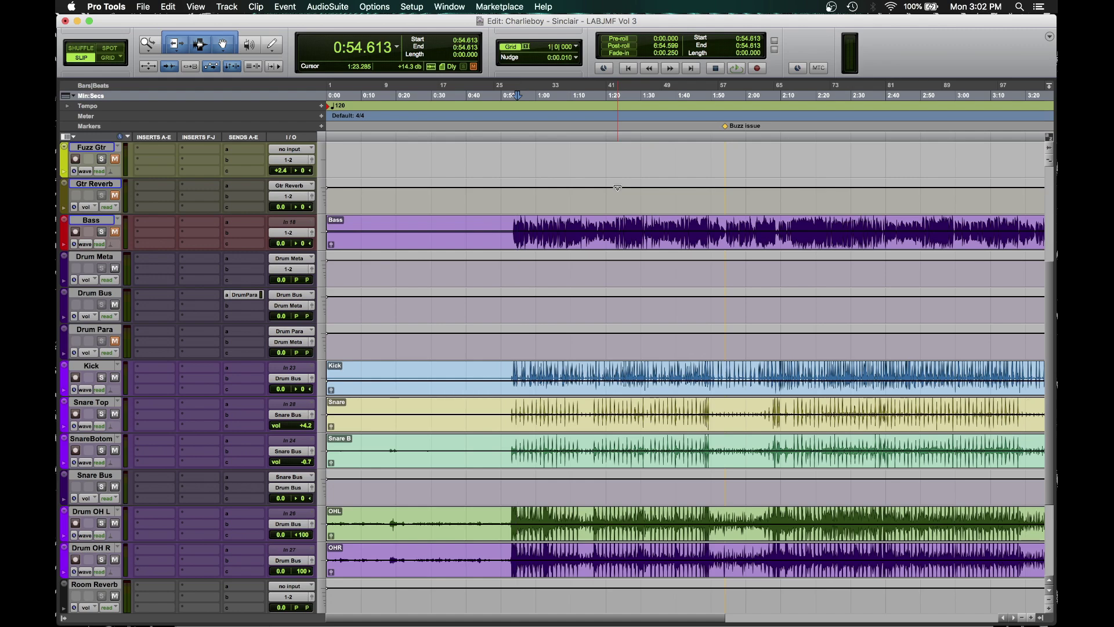
pyautogui.scroll(-4, 618, 187)
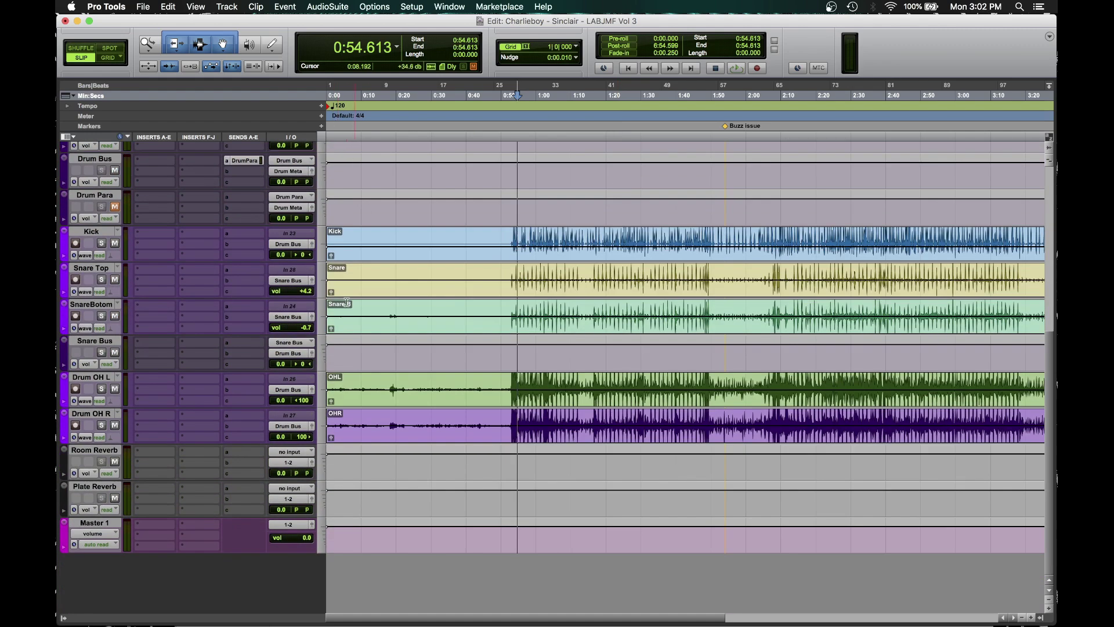
pyautogui.click(519, 381)
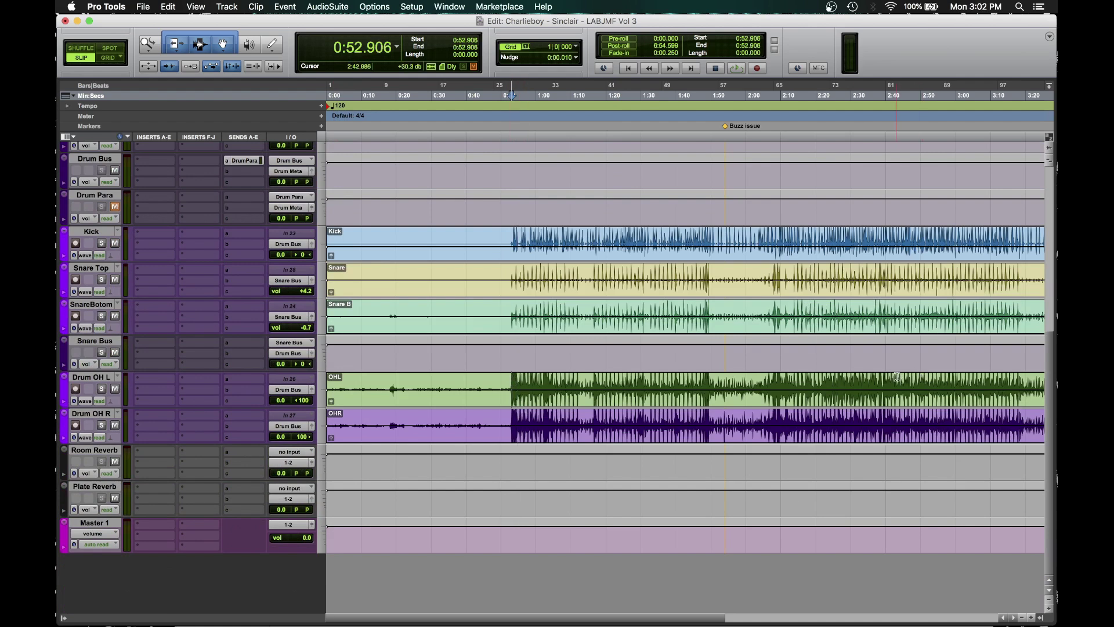
# Step: Extend the Drum OH L selection to about 2:47.9 and audition the soloed Drum OH L and Drum OH R tracks
pyautogui.keyDown('shift'); pyautogui.click(916, 381); pyautogui.keyUp('shift')
pyautogui.scroll(5, 715, 337)
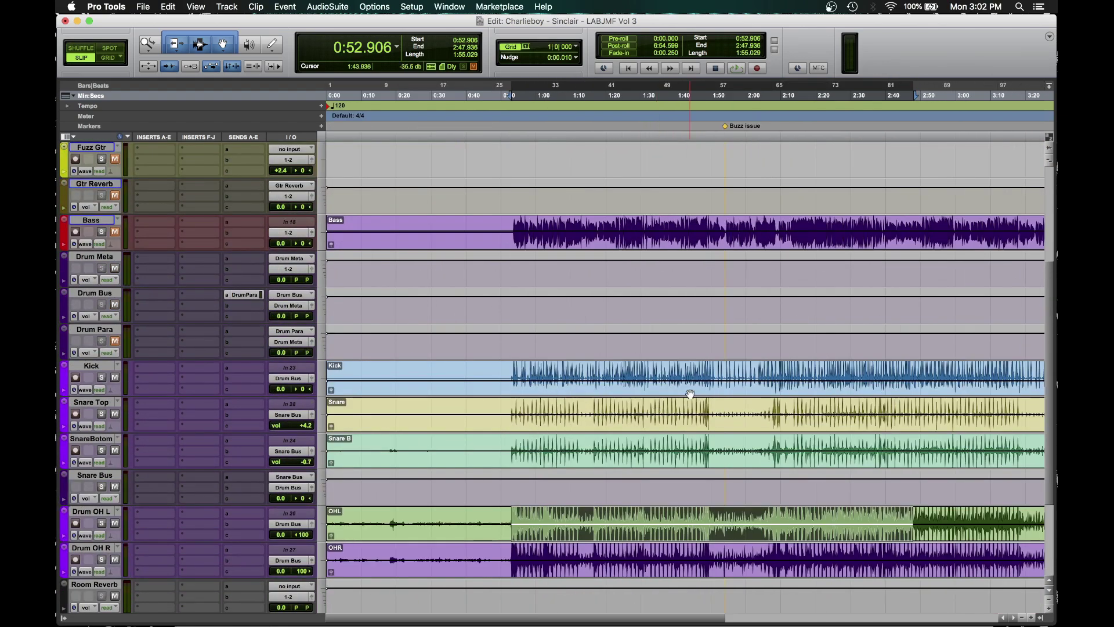
pyautogui.scroll(-2, 690, 391)
pyautogui.hscroll(1, 690, 391)
pyautogui.hscroll(3, 458, 407)
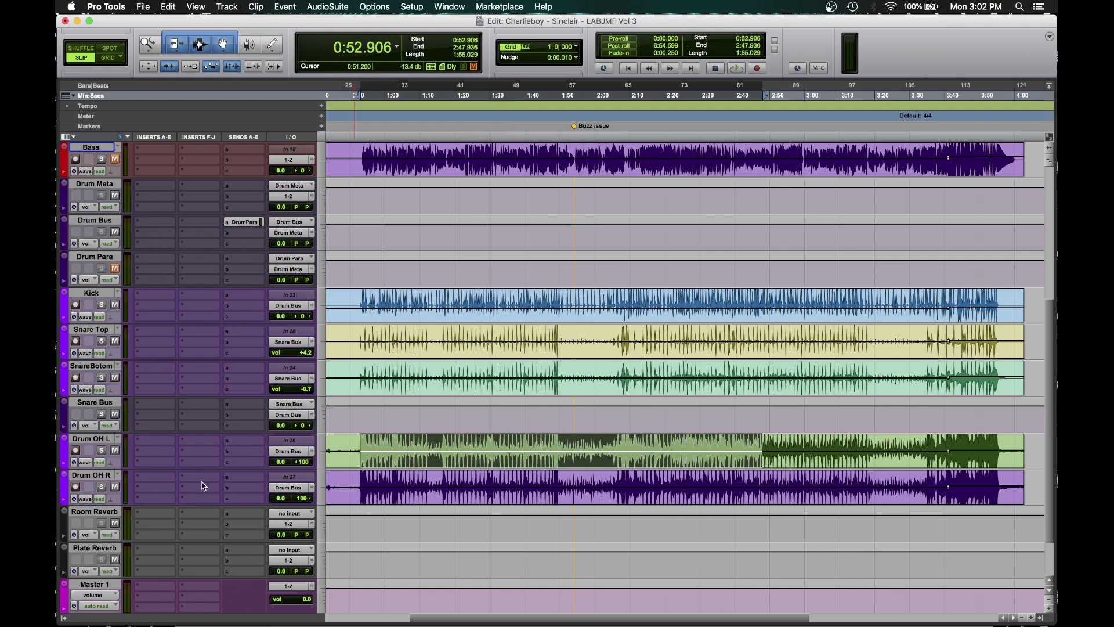
pyautogui.click(102, 451)
pyautogui.click(102, 487)
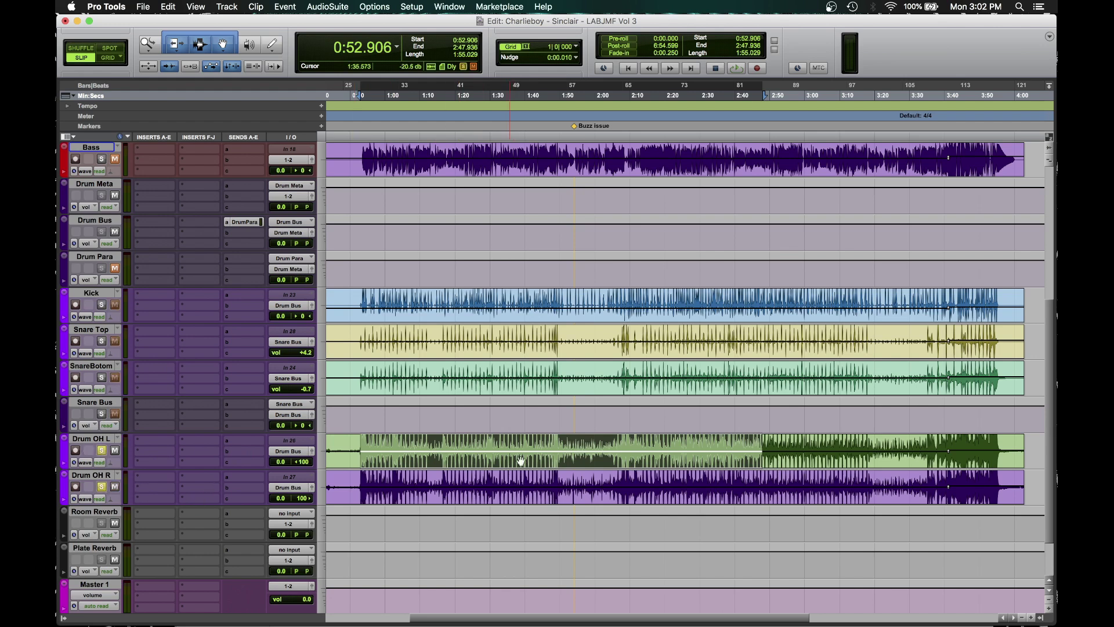
pyautogui.press('space')
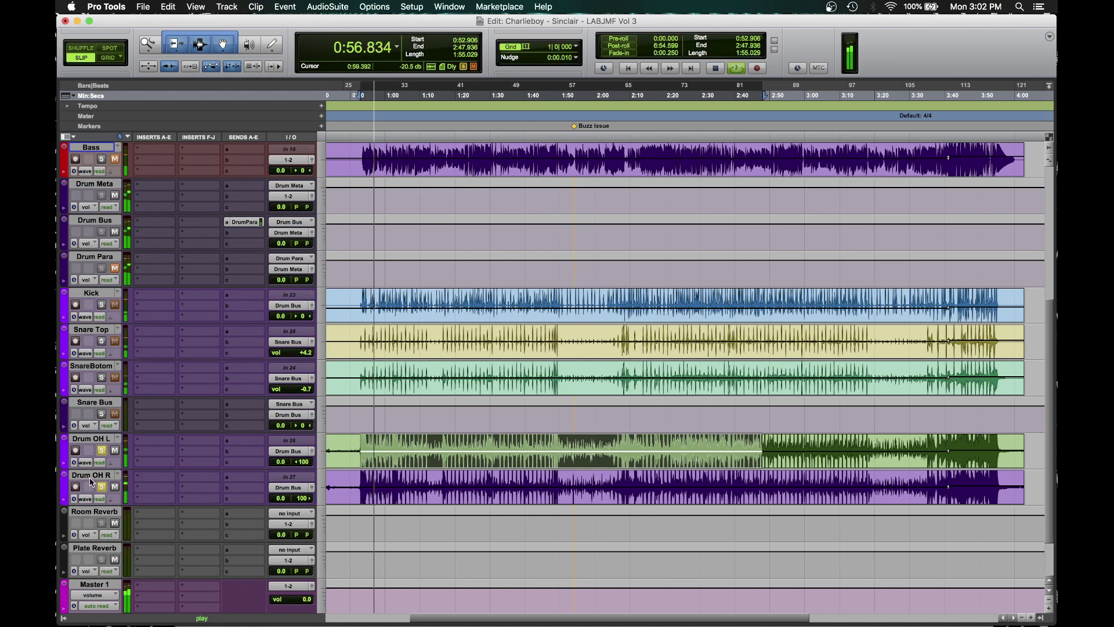
pyautogui.press('space')
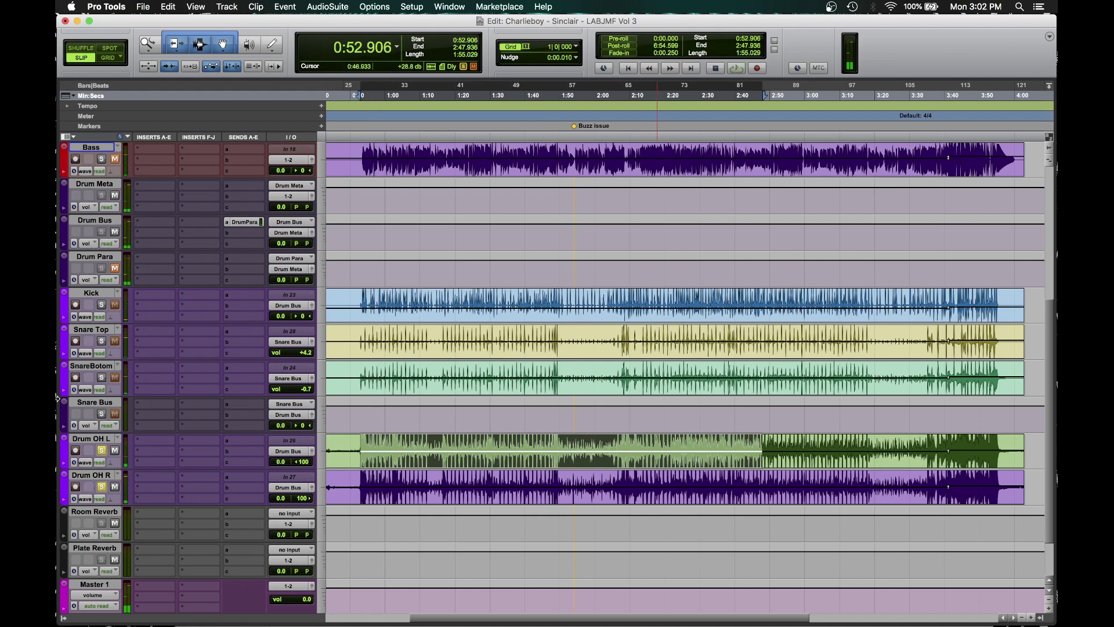
# Step: Create one new stereo audio track directly below Drum OH R
pyautogui.click(86, 474)
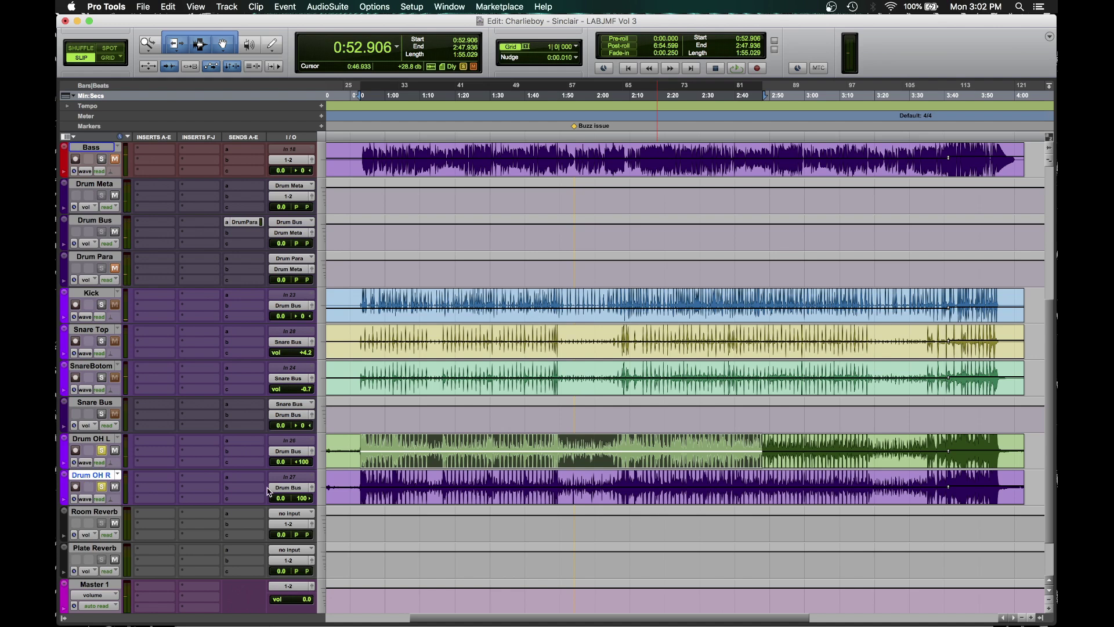
pyautogui.press('super+shift+n')
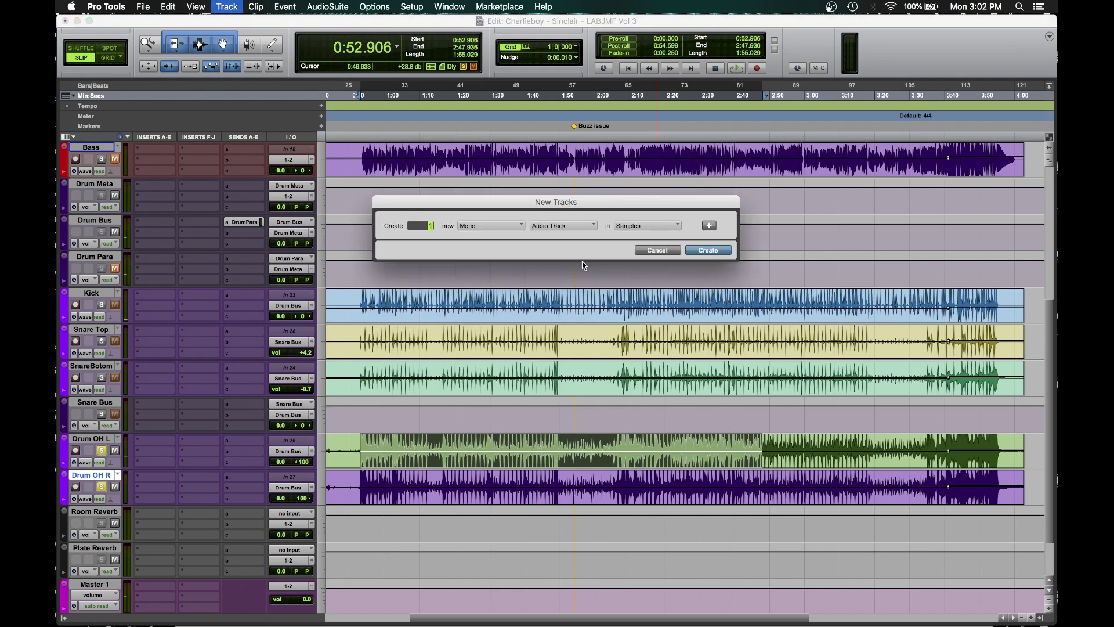
pyautogui.click(479, 234)
pyautogui.click(748, 253)
pyautogui.press('Return')
# Step: Move the OHL and OHR overhead clips together onto the new stereo track, keeping them at the session start
pyautogui.scroll(5, 396, 475)
pyautogui.hscroll(-5, 396, 475)
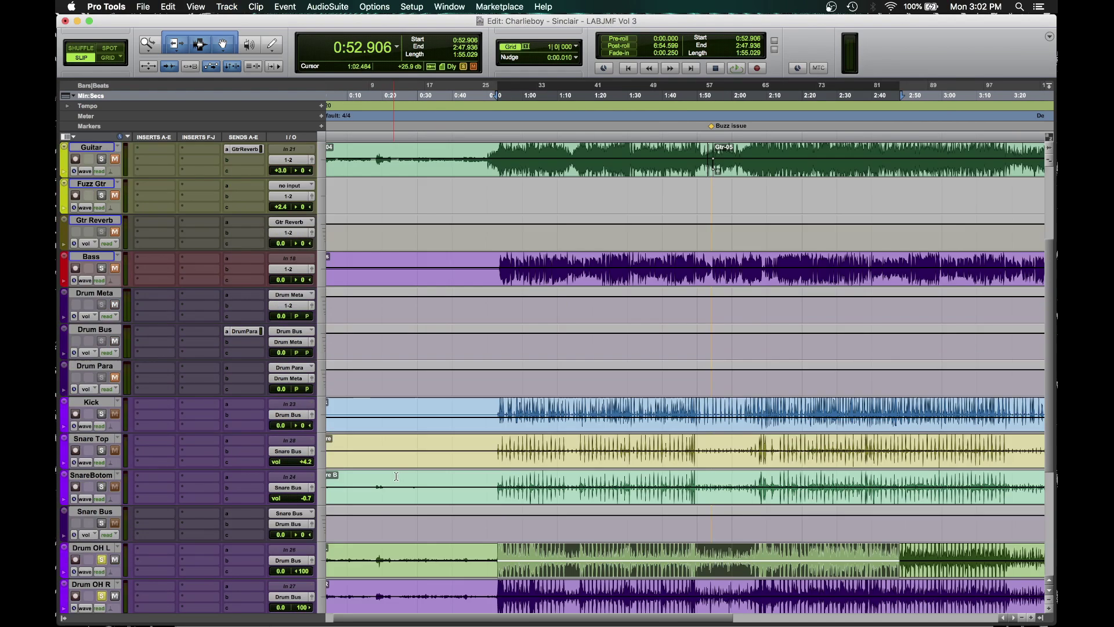
pyautogui.scroll(-5, 418, 536)
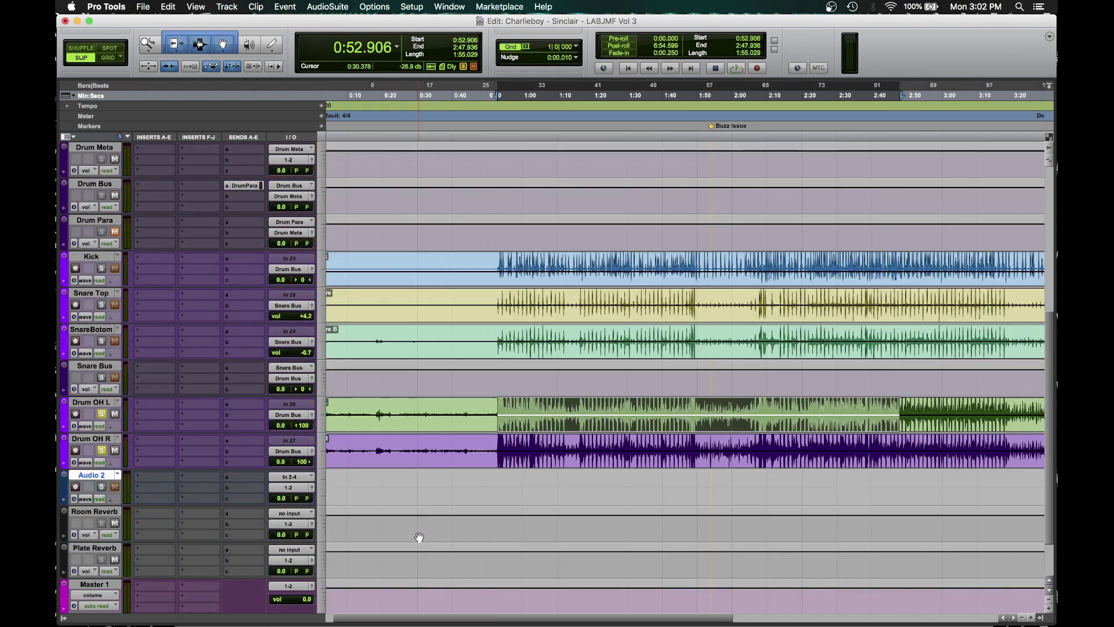
pyautogui.click(424, 430)
pyautogui.keyDown('shift'); pyautogui.click(423, 463); pyautogui.keyUp('shift')
pyautogui.hscroll(-1, 437, 435)
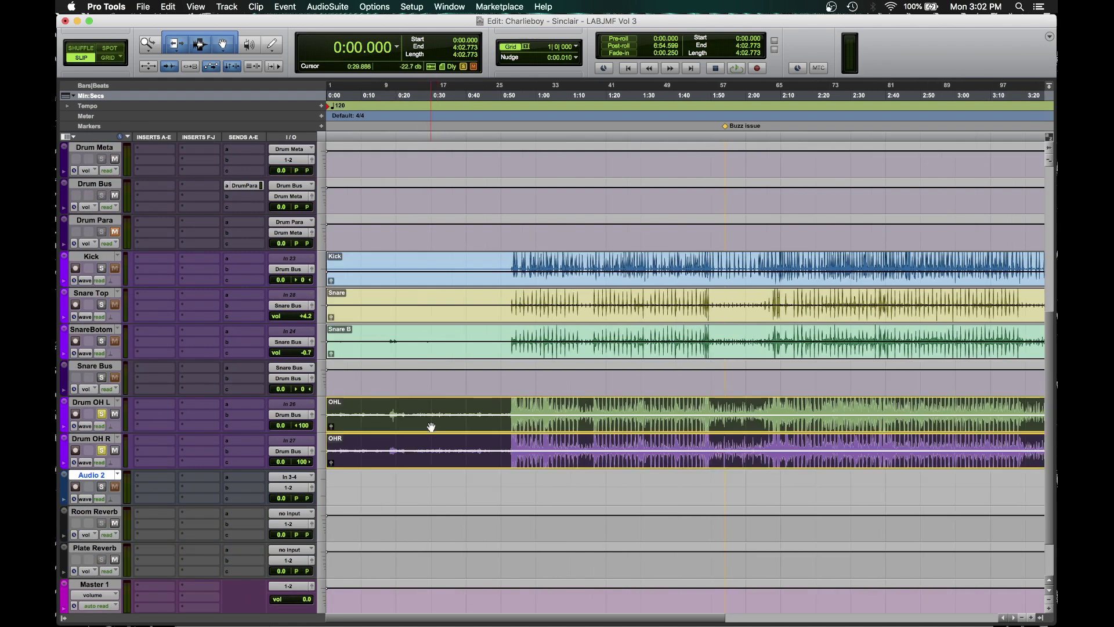
pyautogui.moveTo(431, 427); pyautogui.dragTo(416, 485)
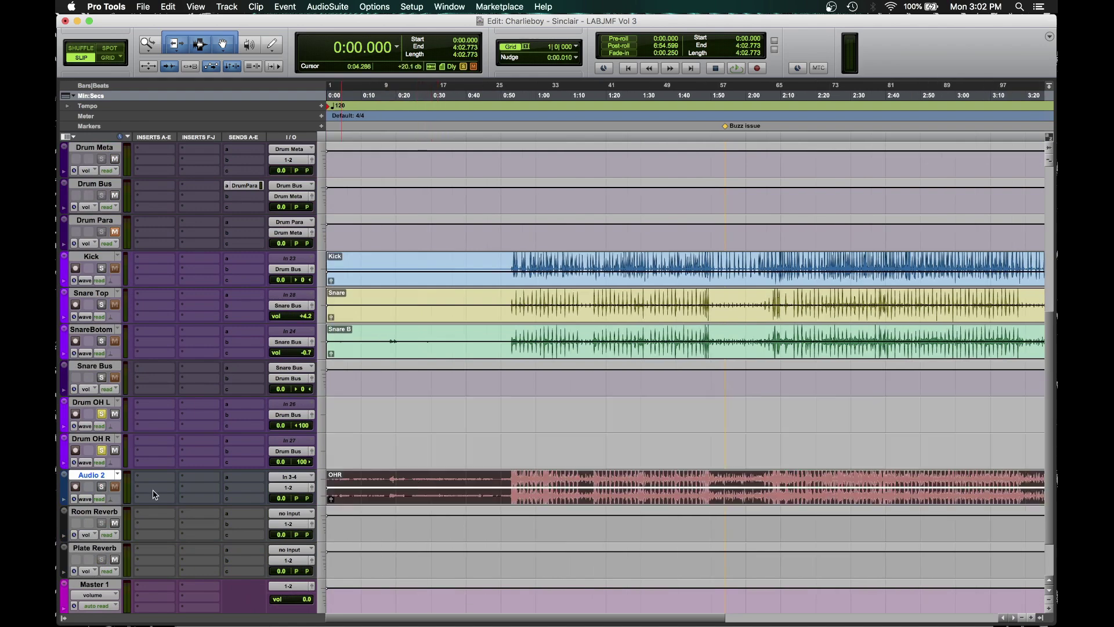
# Step: Rename the new stereo track Drum OH and colour it purple to match the other drum tracks
pyautogui.doubleClick(95, 477)
pyautogui.write('Drum OH')
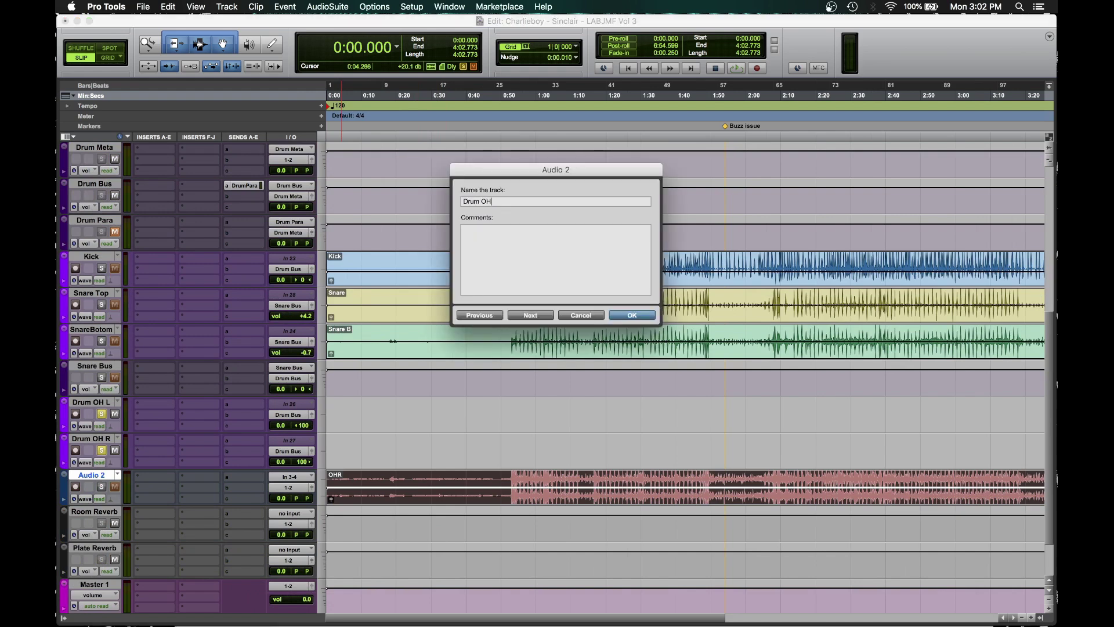
pyautogui.press('Return')
pyautogui.doubleClick(65, 493)
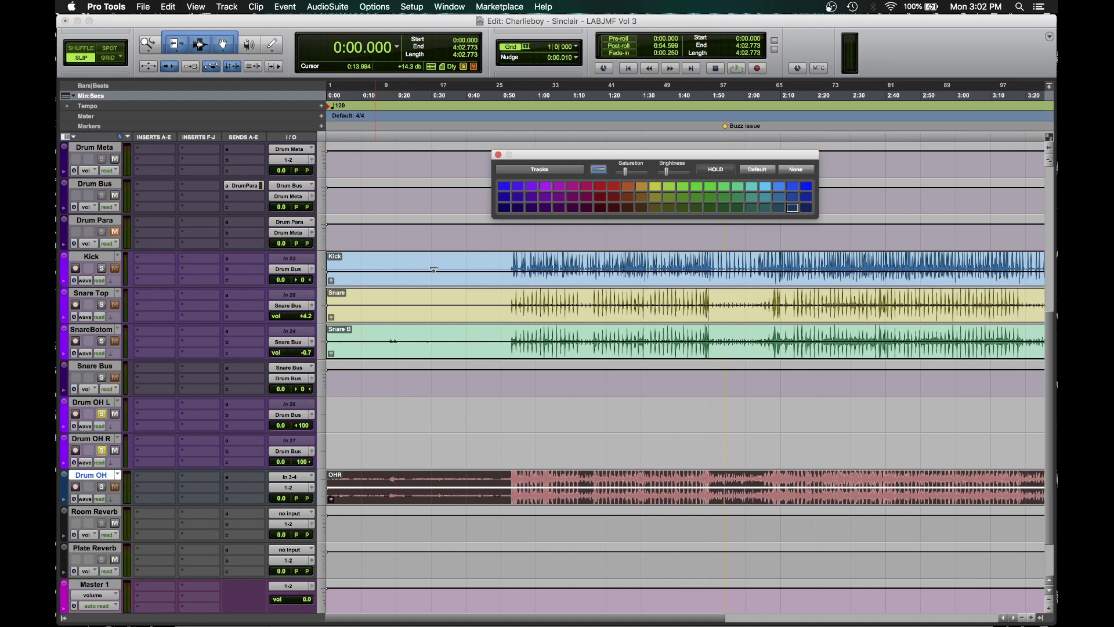
pyautogui.click(556, 187)
pyautogui.click(498, 154)
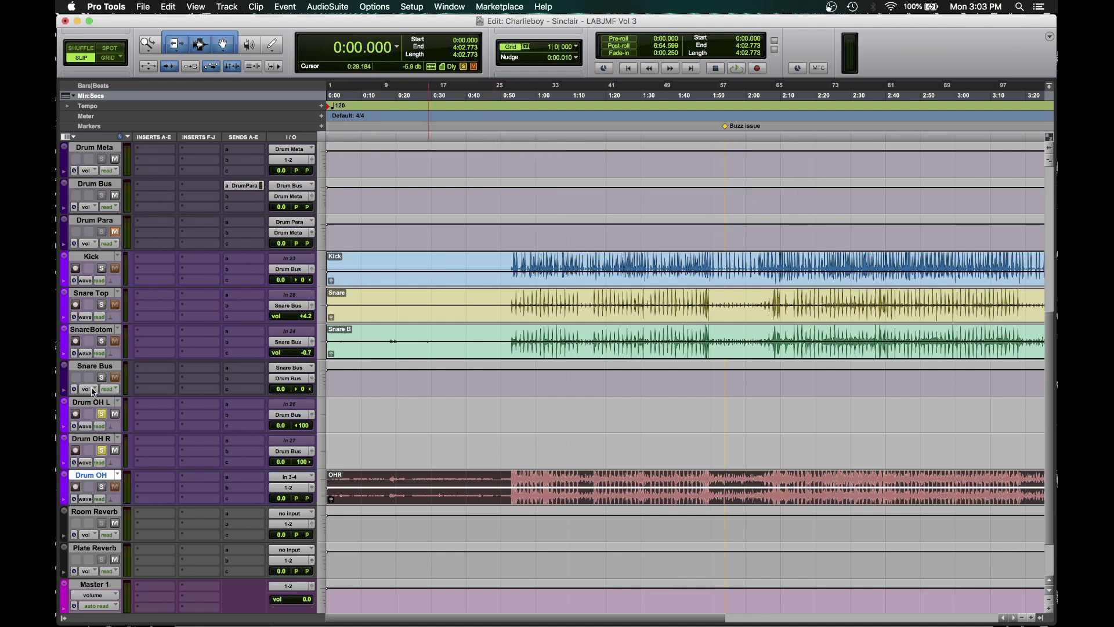
# Step: Unsolo the emptied Drum OH L and Drum OH R tracks and delete both of them
pyautogui.click(102, 414)
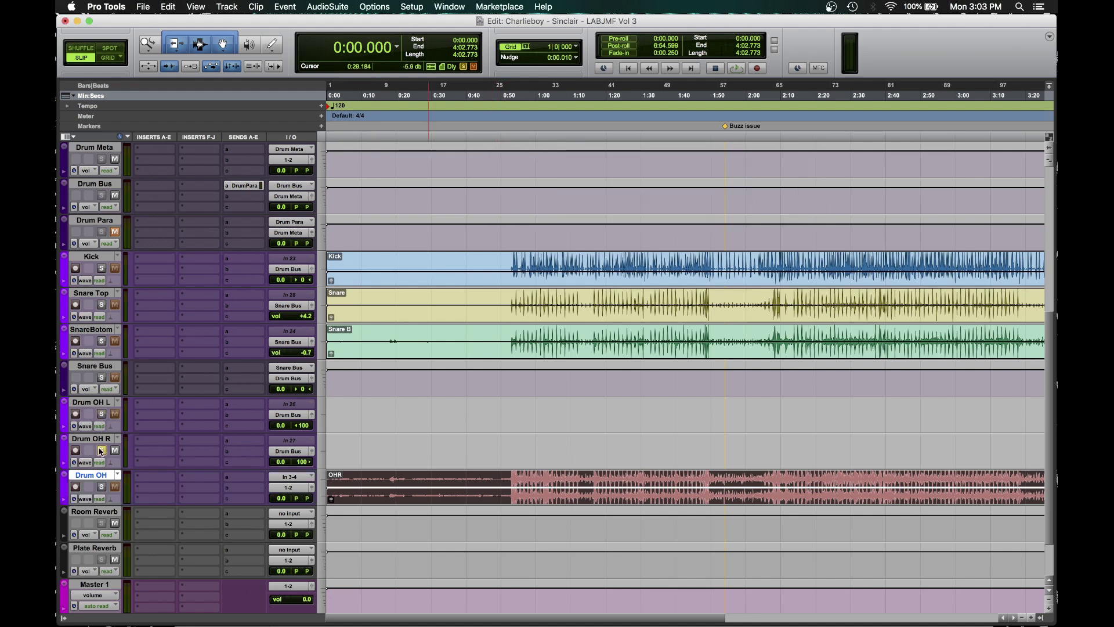
pyautogui.click(96, 403)
pyautogui.keyDown('shift'); pyautogui.click(92, 438); pyautogui.keyUp('shift')
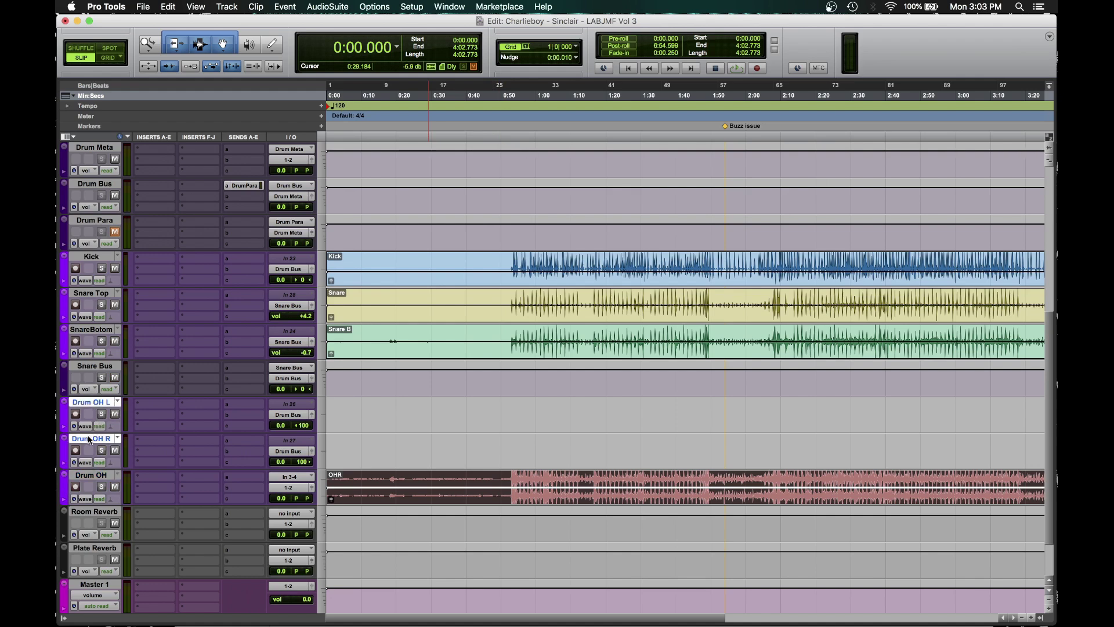
pyautogui.rightClick(90, 436)
pyautogui.click(195, 487)
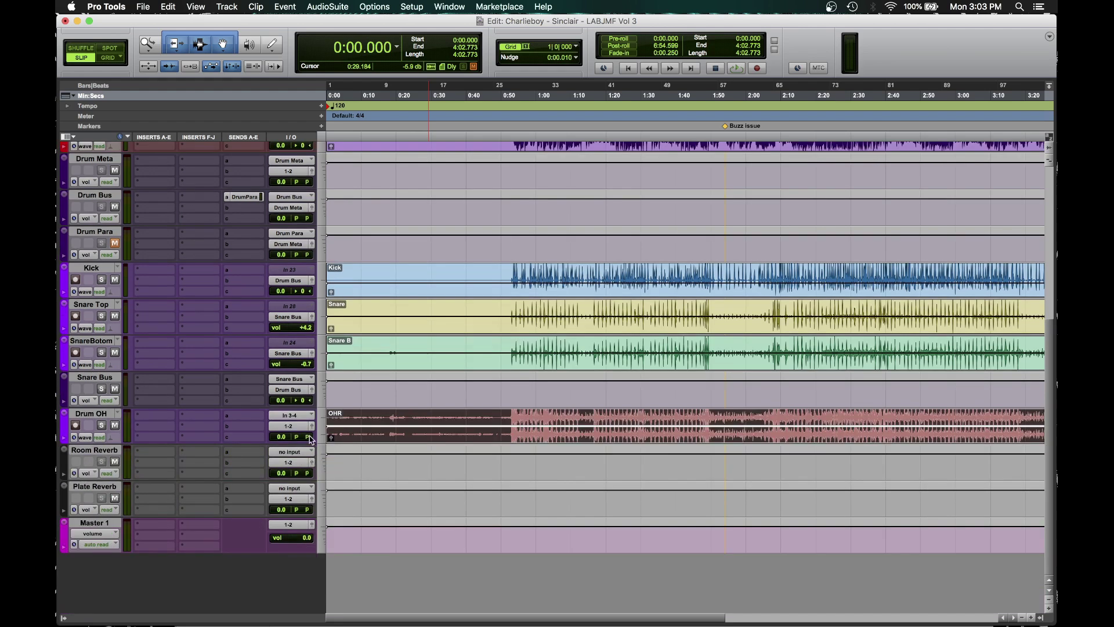
# Step: Route the output of the Drum OH track to the stereo Drum Bus track
pyautogui.click(293, 428)
pyautogui.moveTo(339, 458)
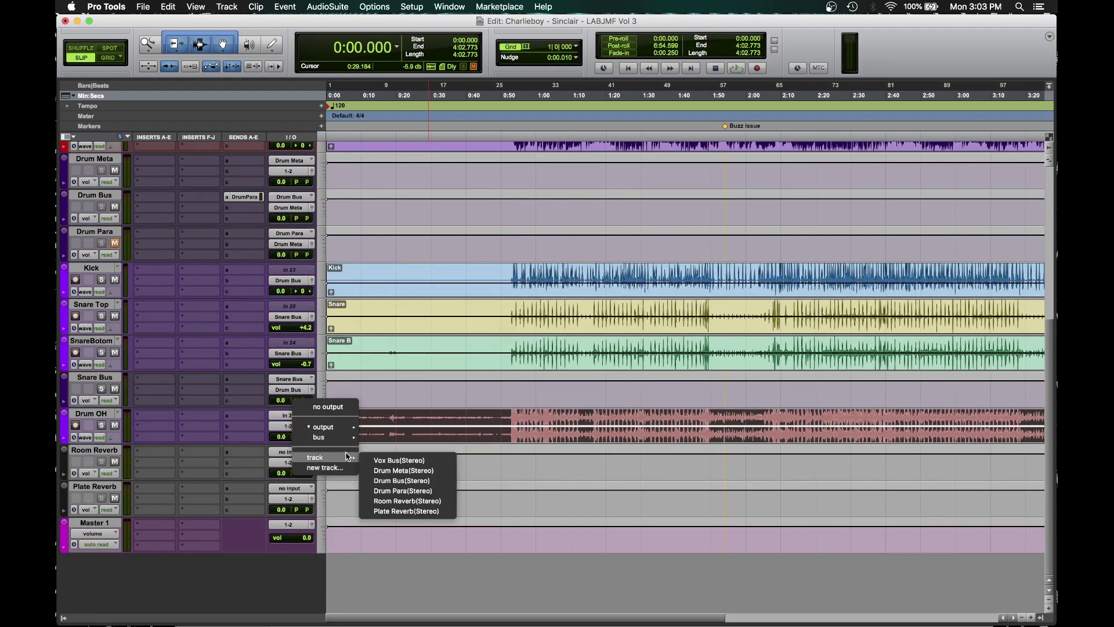
pyautogui.click(402, 481)
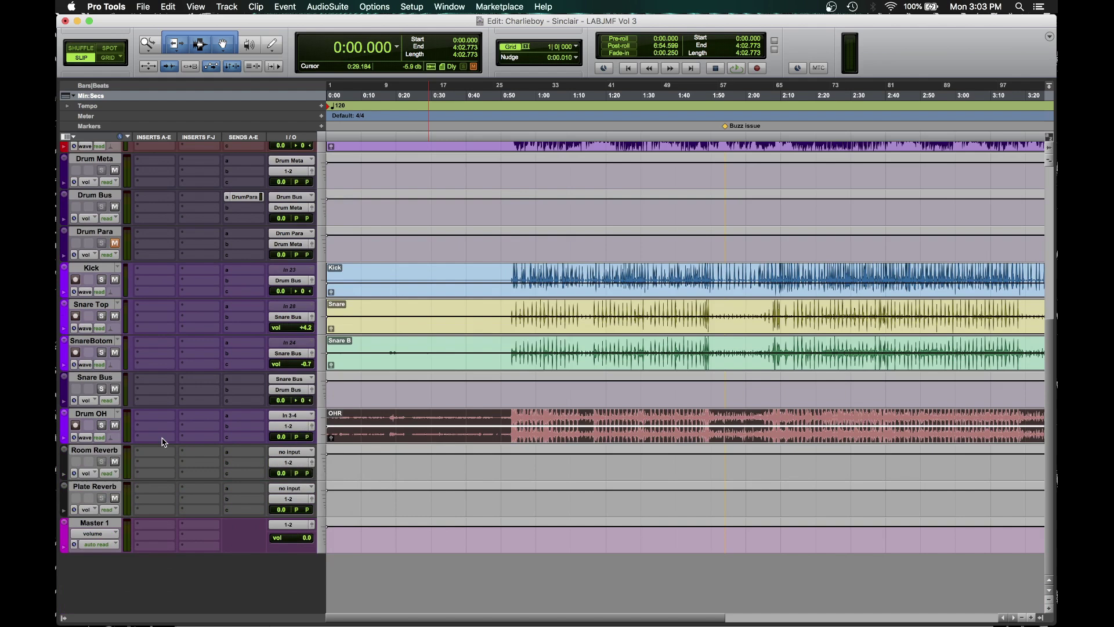
# Step: Solo Drum OH and play its passage from about 0:52.2 to 2:18.6
pyautogui.click(102, 425)
pyautogui.click(511, 414)
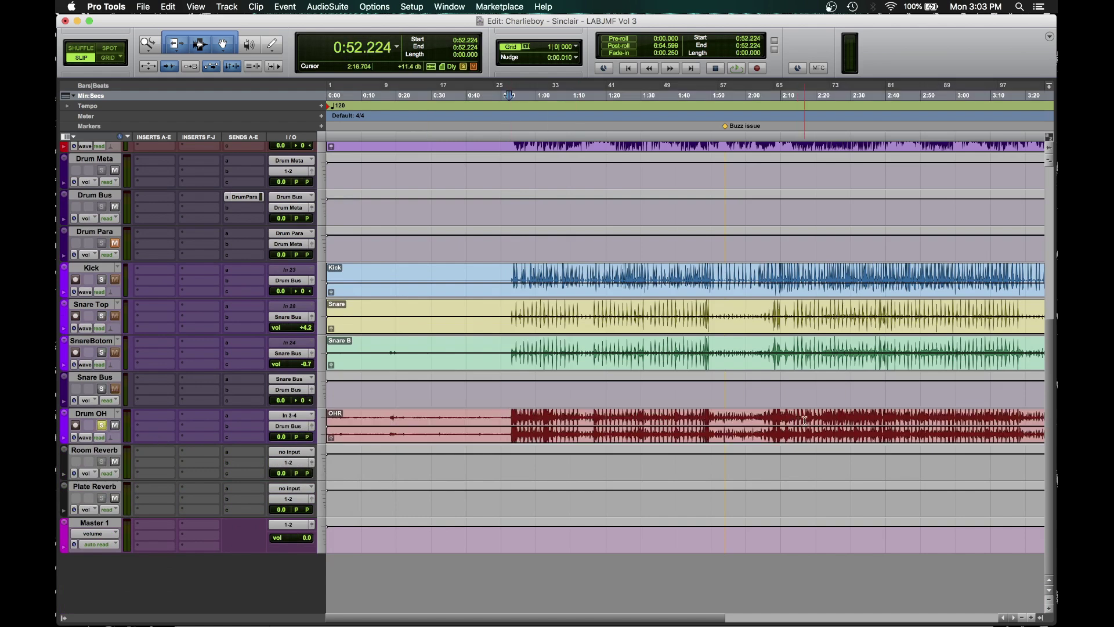
pyautogui.keyDown('shift'); pyautogui.click(811, 414); pyautogui.keyUp('shift')
pyautogui.press('space')
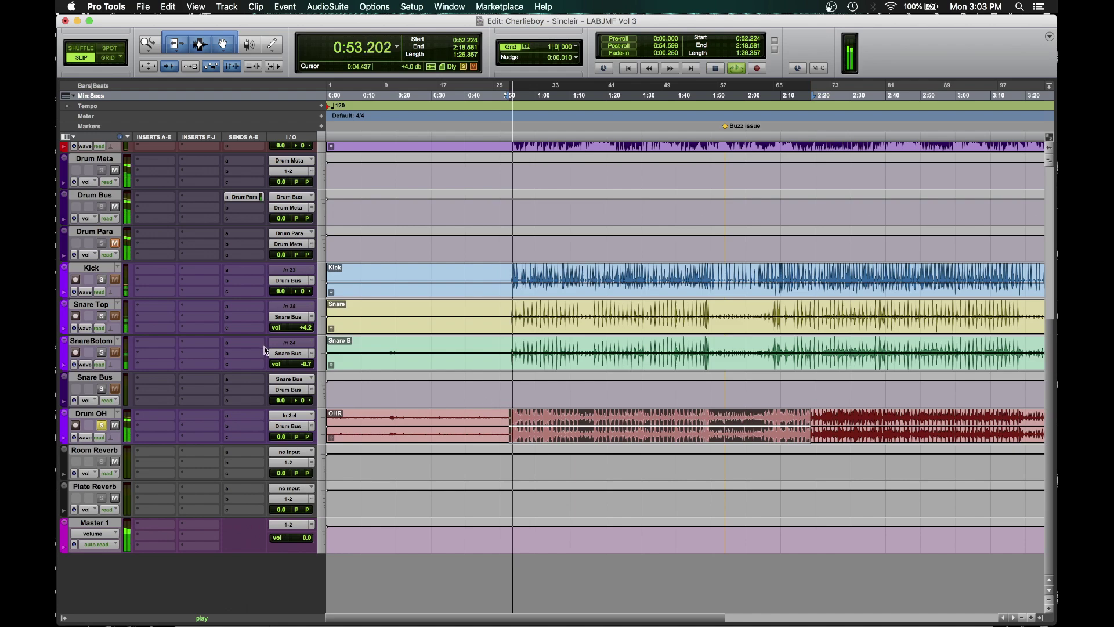
# Step: Insert the stereo multichannel EQ3 7-Band plug-in in the first insert slot of Drum OH
pyautogui.click(175, 415)
pyautogui.moveTo(219, 439)
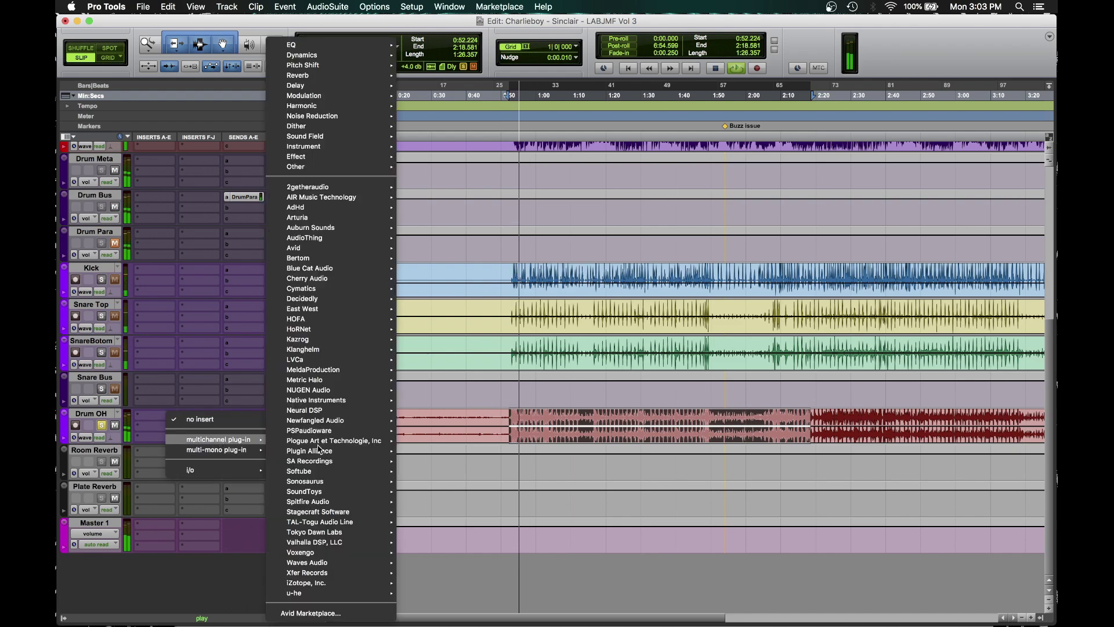
pyautogui.moveTo(371, 45)
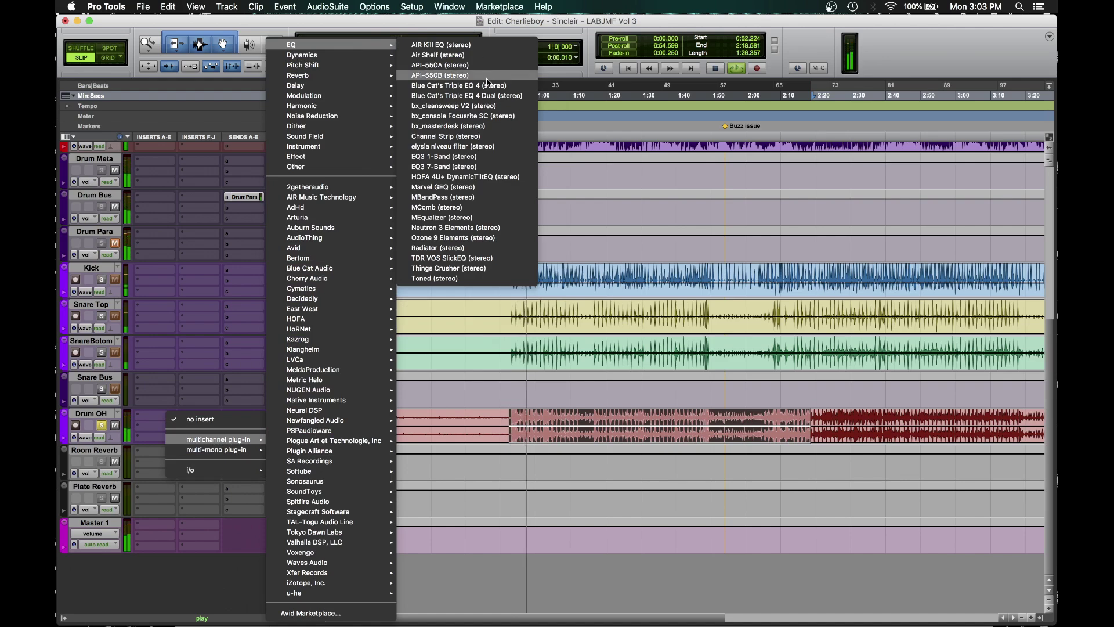
pyautogui.click(444, 166)
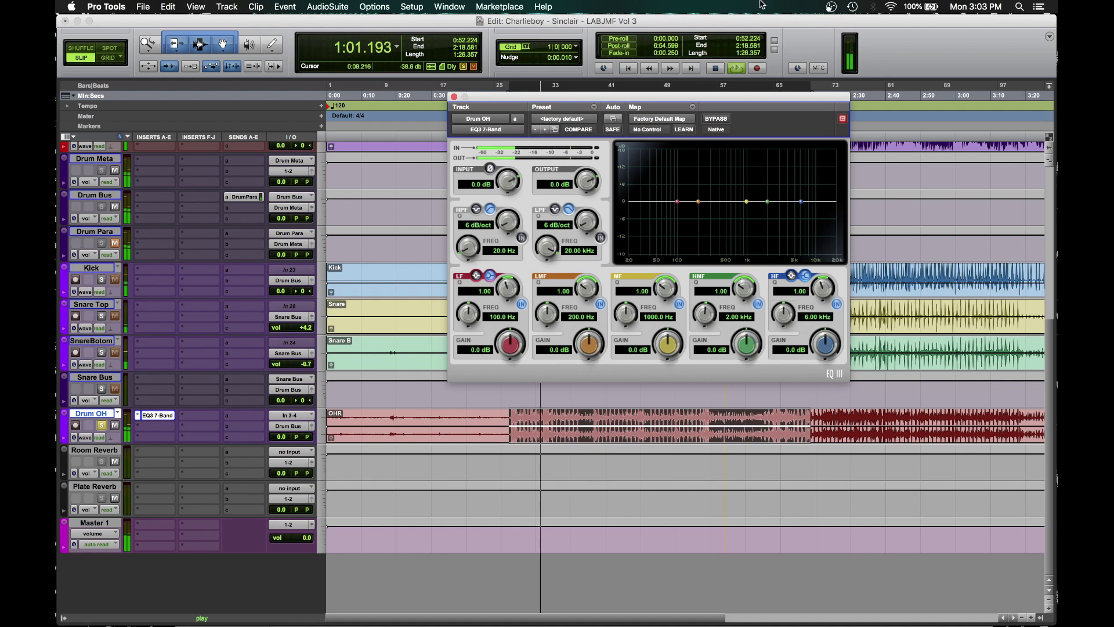
# Step: Boost the overheads' high-frequency band by 2.0 dB at 4.16 kHz and enable an 18 dB/oct high-pass filter at 118.9 Hz
pyautogui.moveTo(779, 322); pyautogui.dragTo(742, 325)
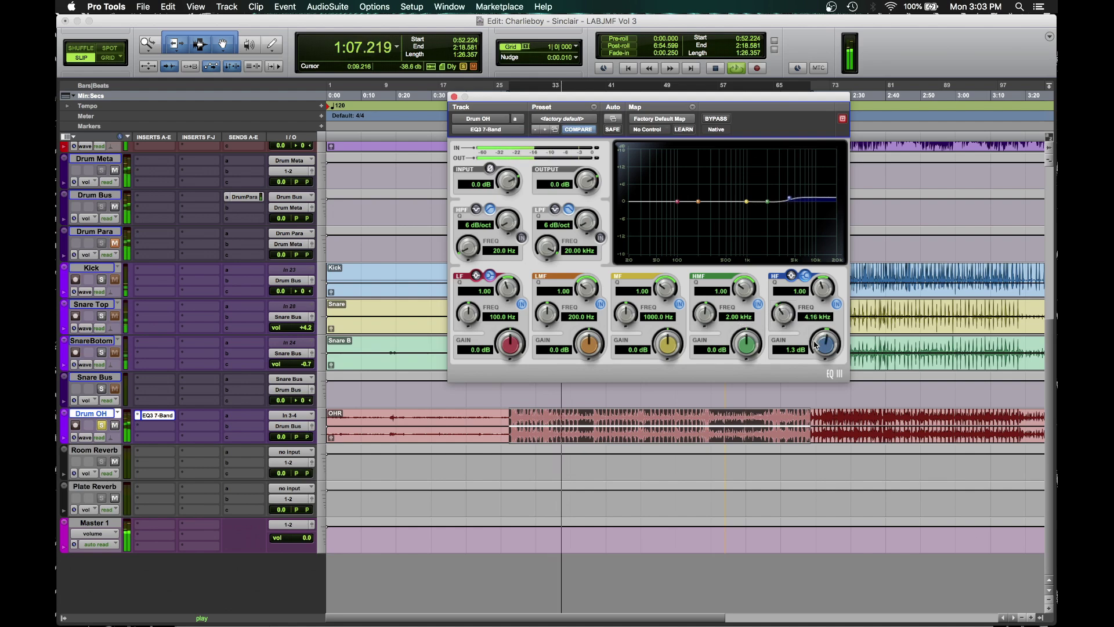
pyautogui.moveTo(826, 346); pyautogui.dragTo(828, 341)
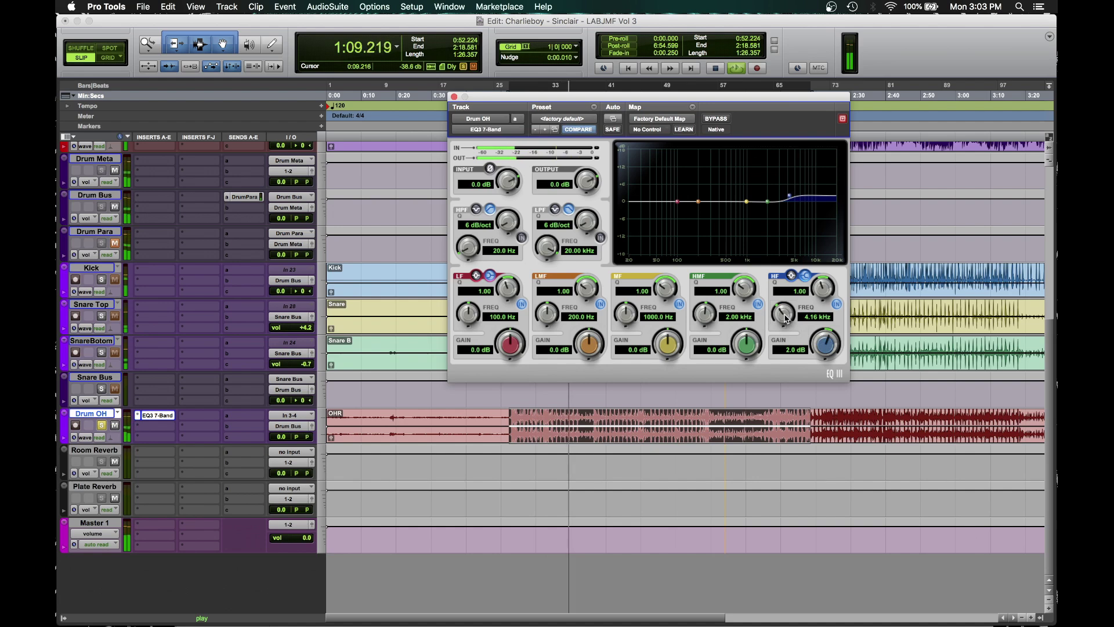
pyautogui.moveTo(508, 225); pyautogui.dragTo(456, 184)
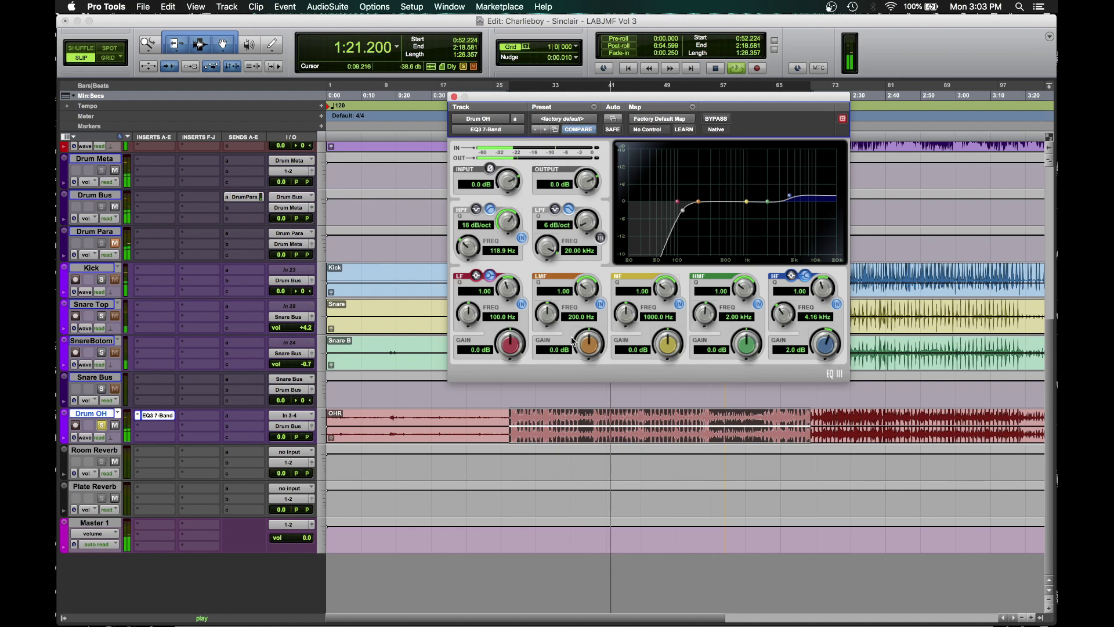
# Step: Cut the low-mid band of the Drum OH EQ by 2.7 dB at 183.1 Hz
pyautogui.moveTo(549, 316)
pyautogui.mouseDown()
pyautogui.moveTo(585, 358)
pyautogui.moveTo(579, 304)
pyautogui.moveTo(565, 362)
pyautogui.moveTo(547, 303)
pyautogui.mouseUp()
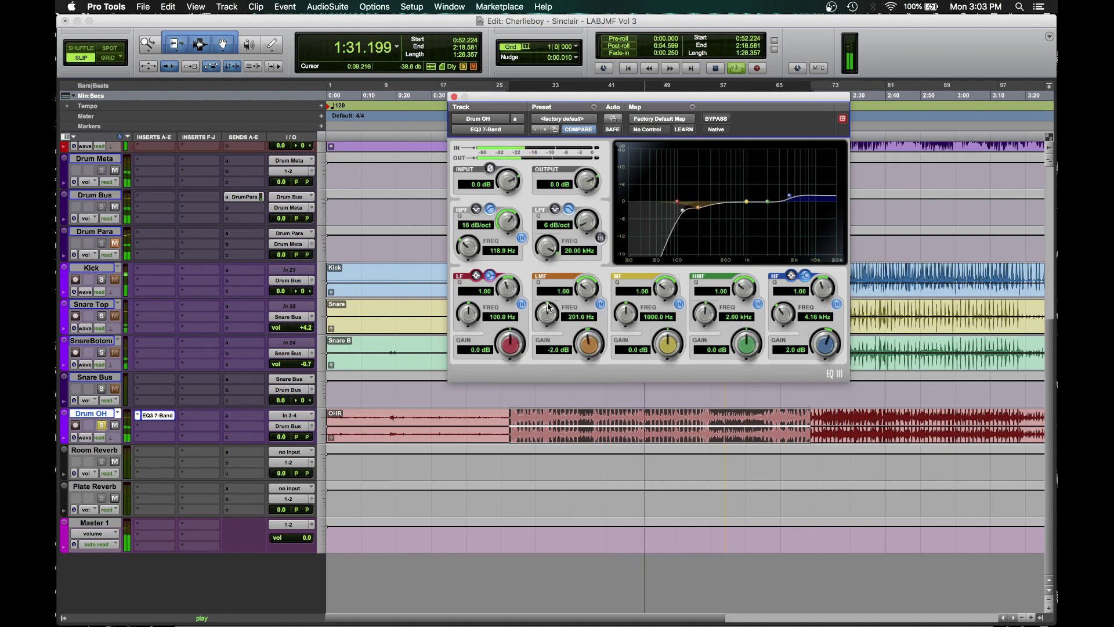
pyautogui.moveTo(589, 338); pyautogui.dragTo(583, 346)
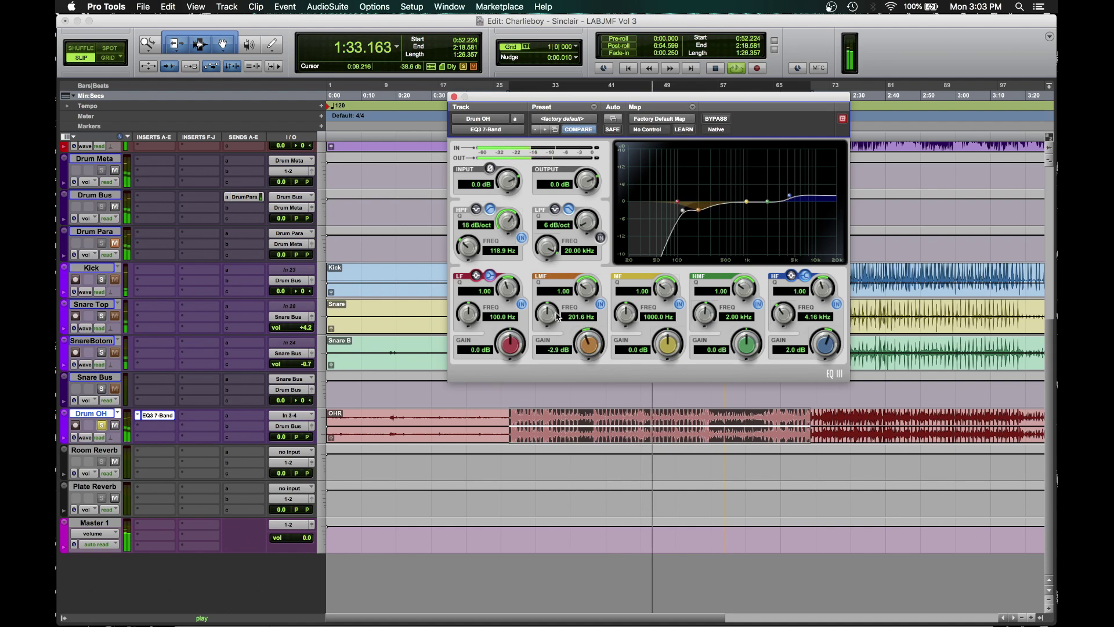
pyautogui.moveTo(545, 312); pyautogui.dragTo(588, 342)
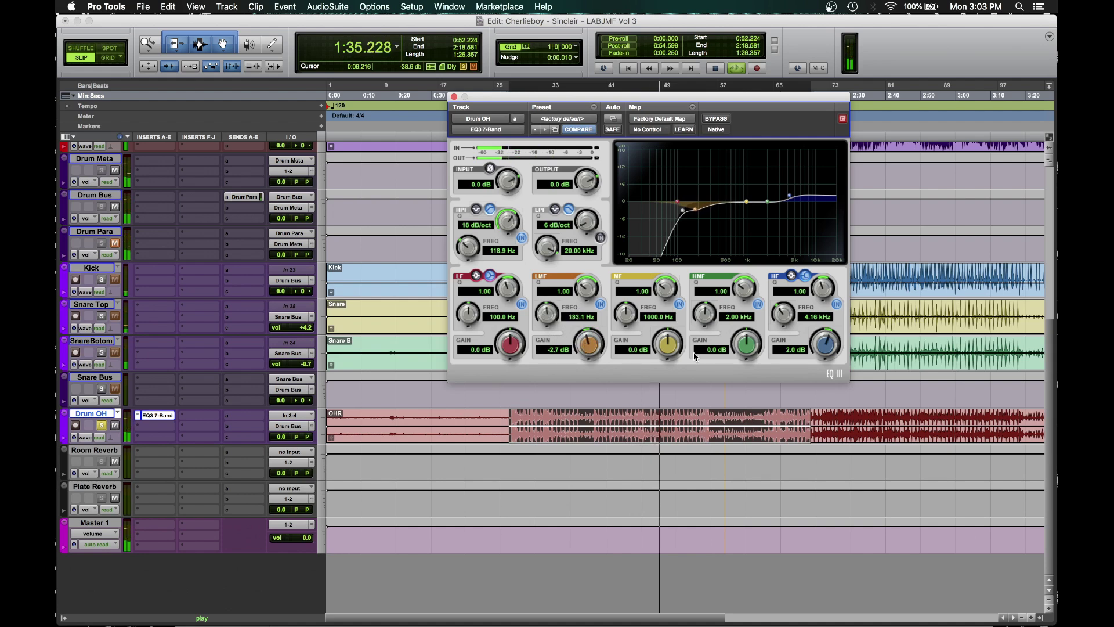
# Step: Refine the high-frequency boost to 2.8 dB at 4.23 kHz with Q 0.78, and compare the sound with the EQ bypassed
pyautogui.moveTo(789, 321); pyautogui.dragTo(819, 302)
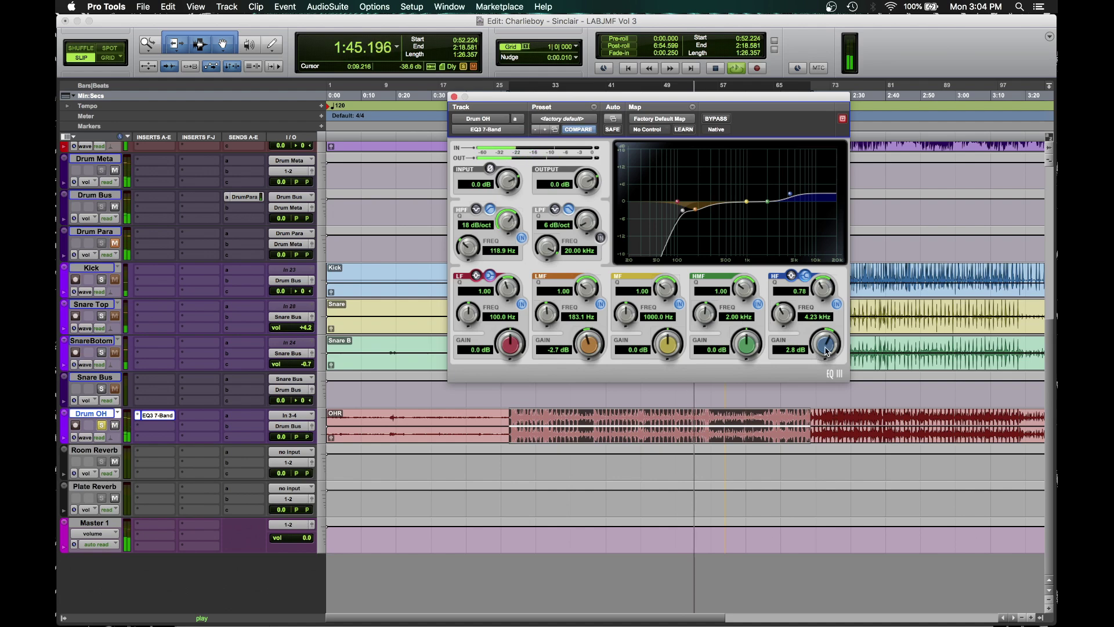
pyautogui.click(716, 119)
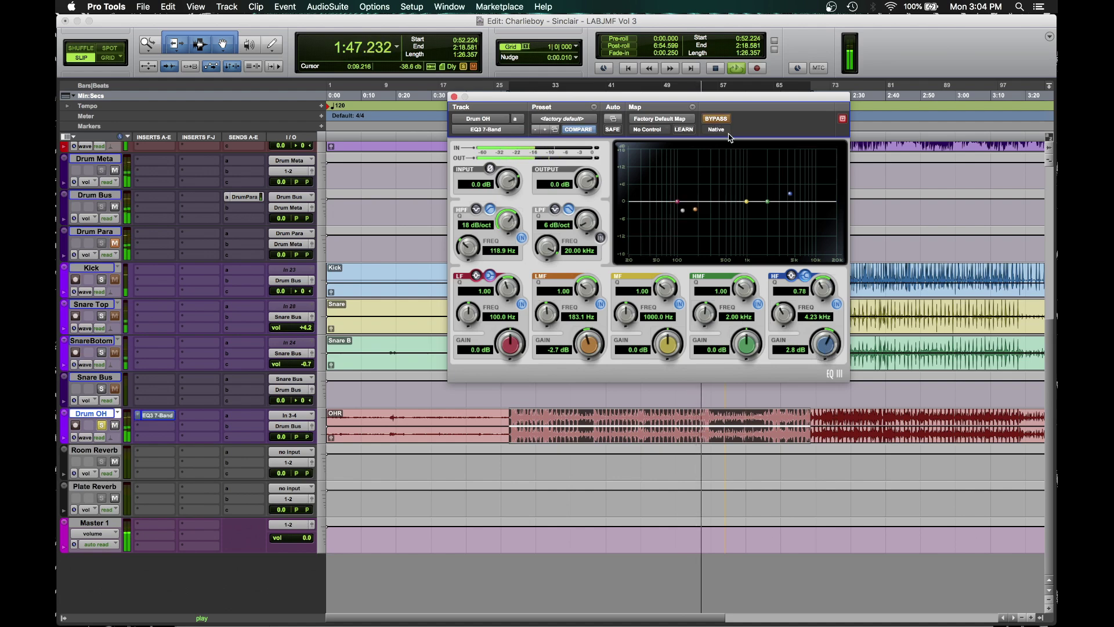
pyautogui.click(715, 119)
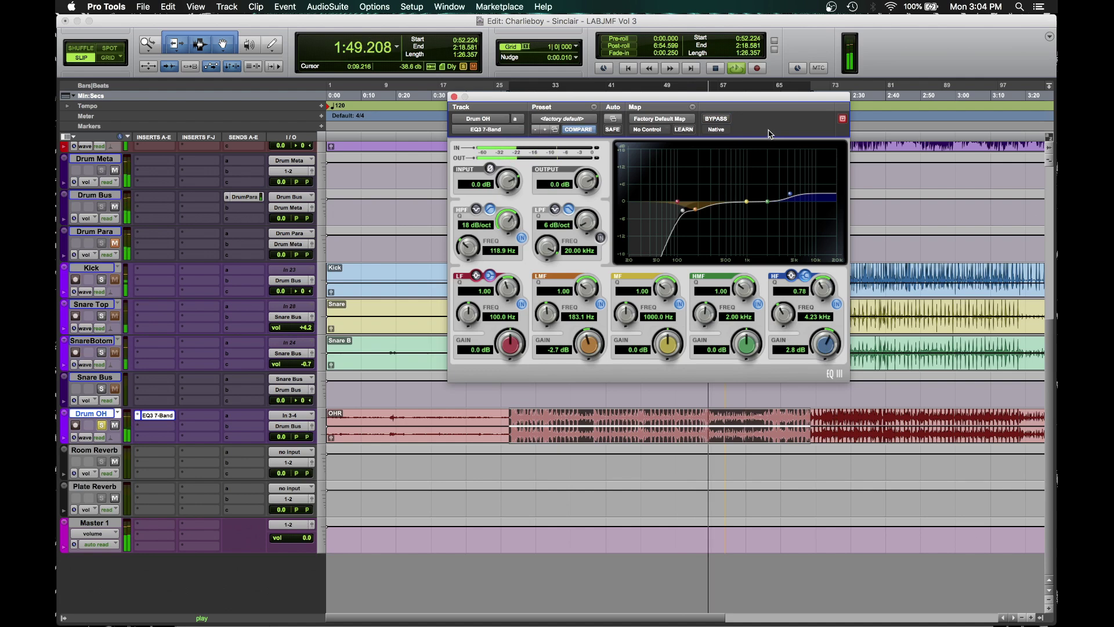
pyautogui.press('space')
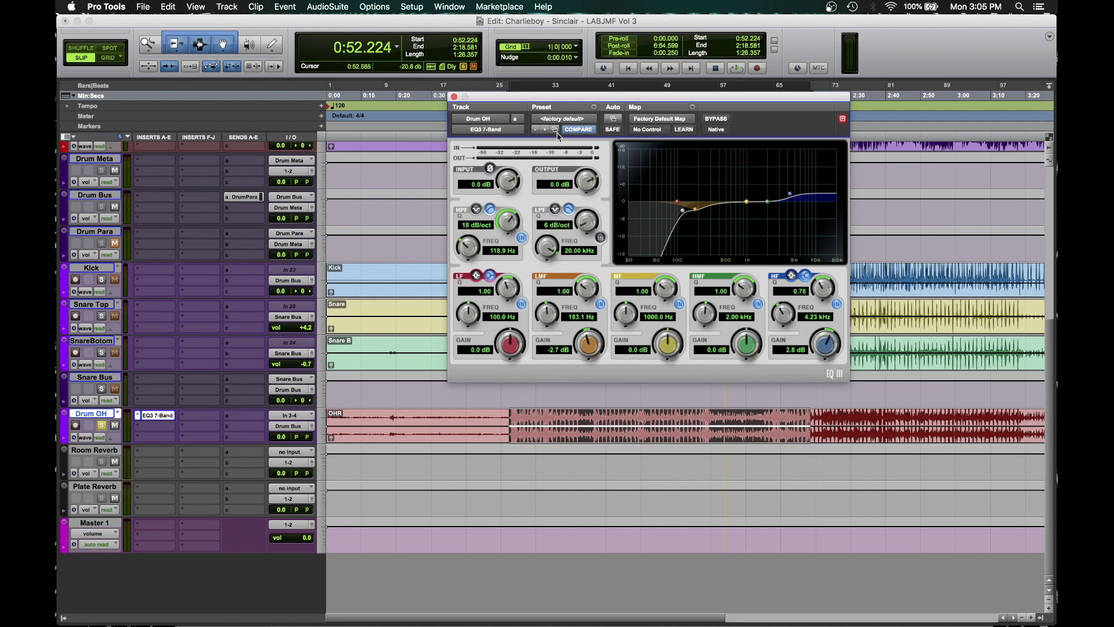
# Step: Move the EQ window off the drum entrance in the timeline and replay the selected overhead passage
pyautogui.moveTo(496, 96); pyautogui.dragTo(590, 77)
pyautogui.press('space')
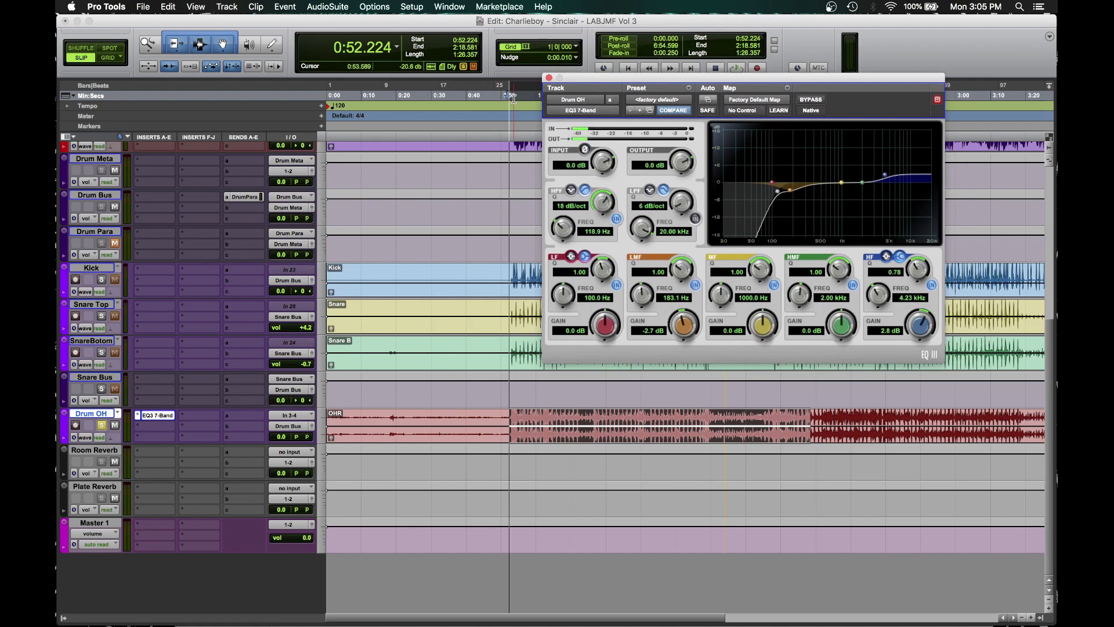
# Step: Close the overhead EQ, solo the Kick with the overheads, and bring its volume up from silence to -3.3 dB during playback
pyautogui.press('space')
pyautogui.click(549, 78)
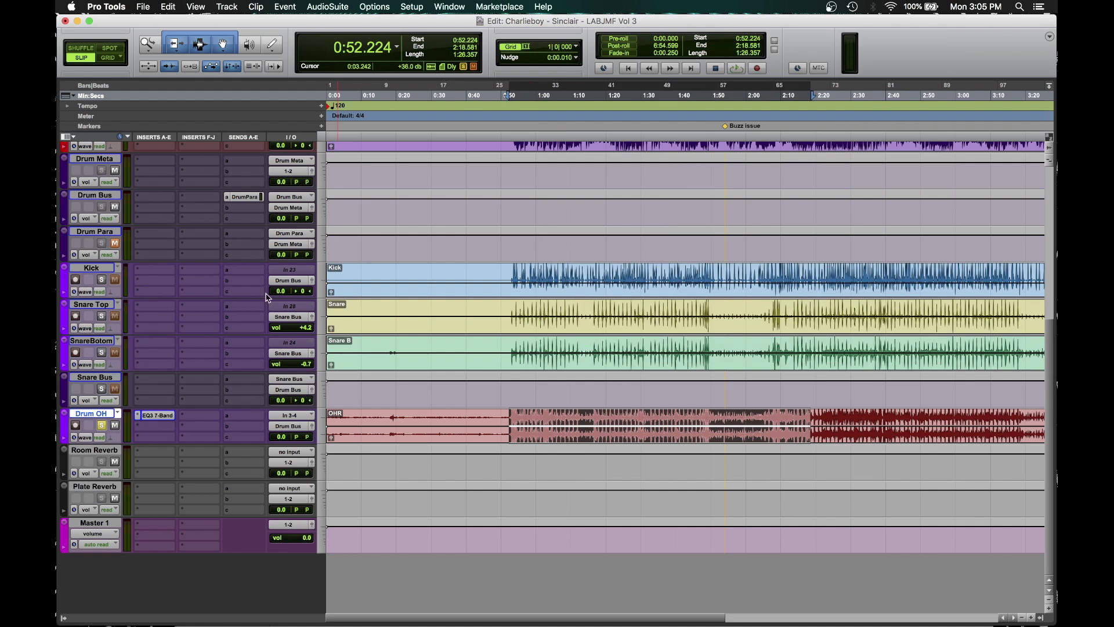
pyautogui.moveTo(286, 295); pyautogui.dragTo(296, 492)
pyautogui.press('space')
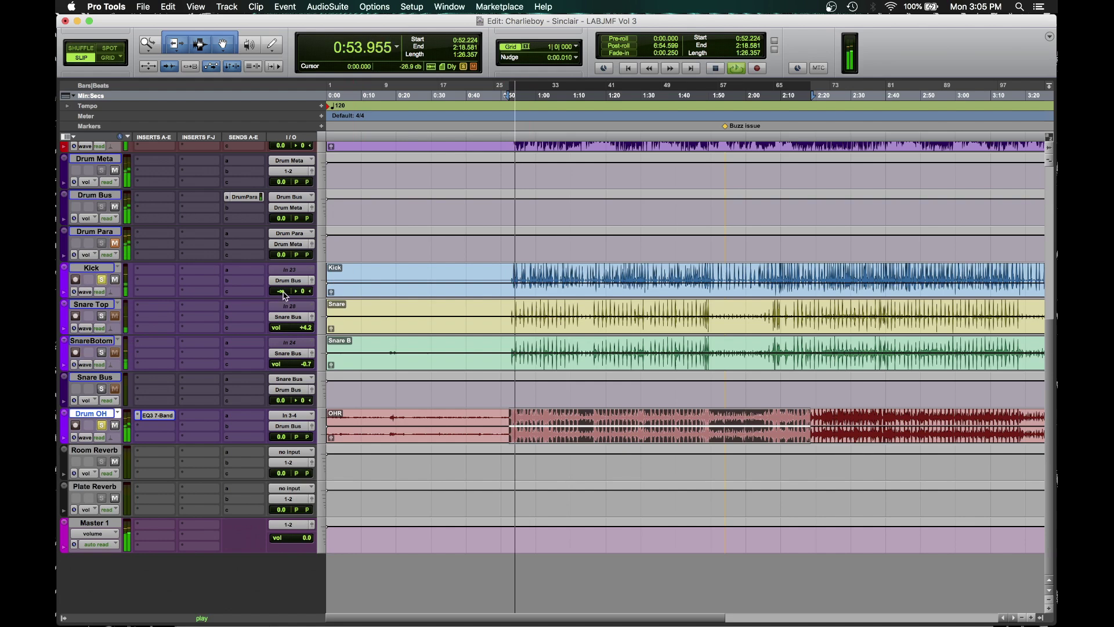
pyautogui.moveTo(285, 295); pyautogui.dragTo(284, 262)
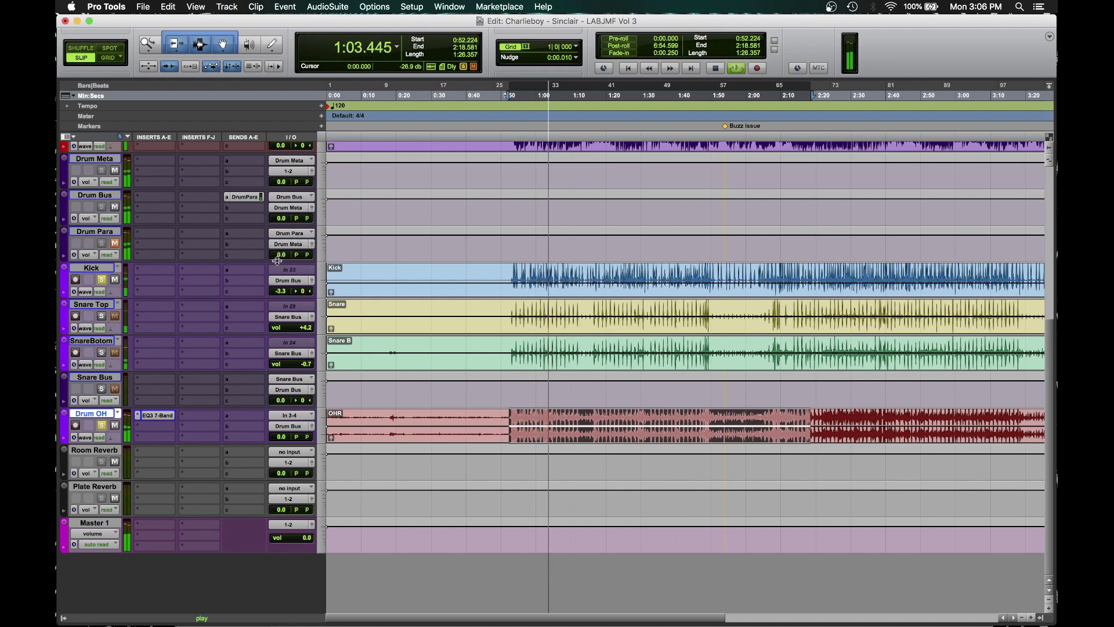
# Step: Insert the EQ3 7-Band equalizer in the first insert slot of the Kick track
pyautogui.click(167, 270)
pyautogui.moveTo(203, 294)
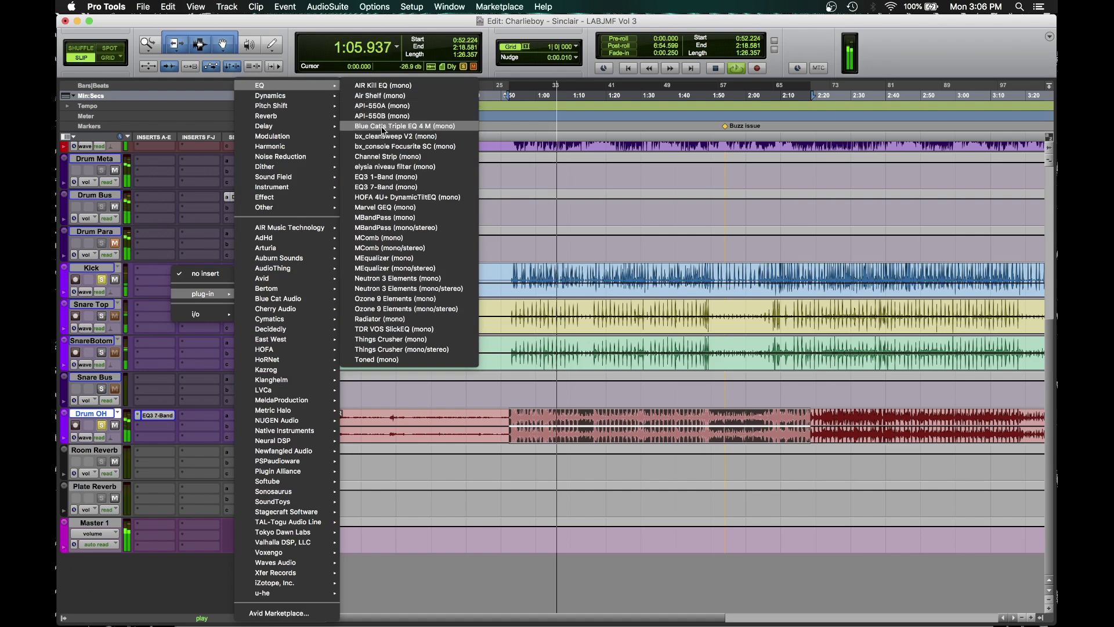
pyautogui.click(587, 245)
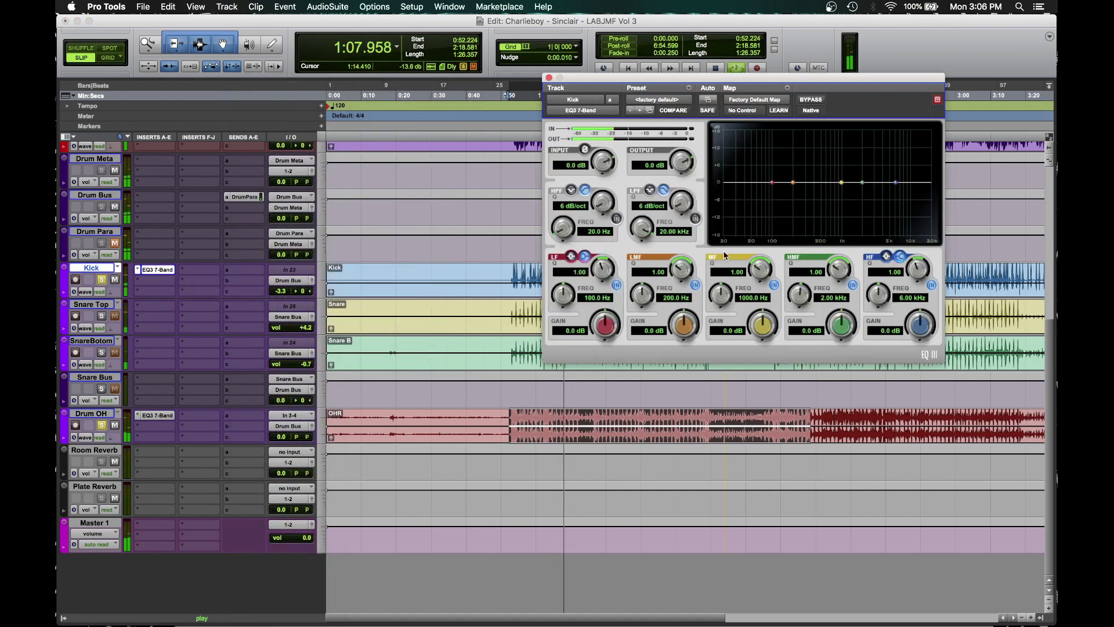
# Step: Boost the kick EQ's low-frequency band by 3.2 dB at 73.1 Hz with Q 1.45
pyautogui.moveTo(575, 300); pyautogui.dragTo(575, 308)
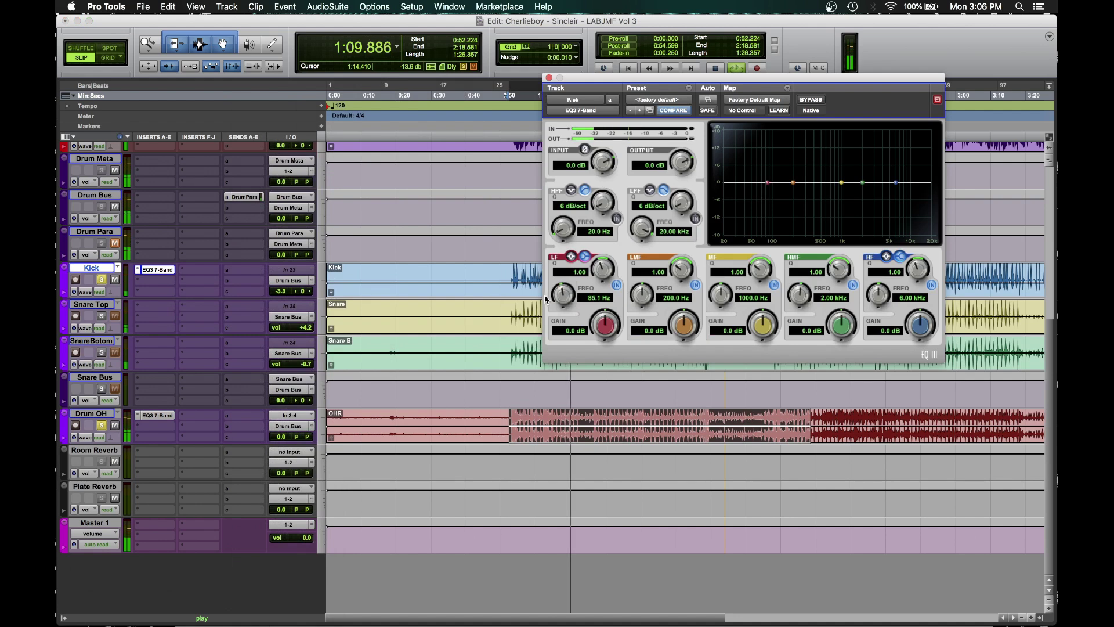
pyautogui.click(103, 425)
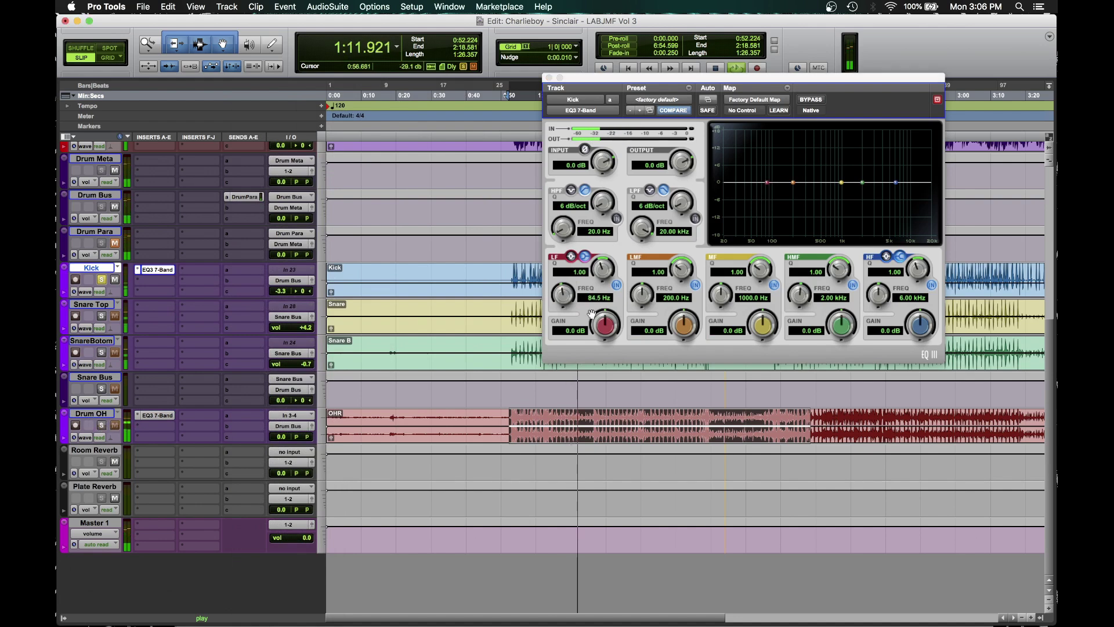
pyautogui.moveTo(603, 323); pyautogui.dragTo(602, 264)
pyautogui.moveTo(563, 295)
pyautogui.mouseDown()
pyautogui.moveTo(551, 299)
pyautogui.moveTo(575, 300)
pyautogui.mouseUp()
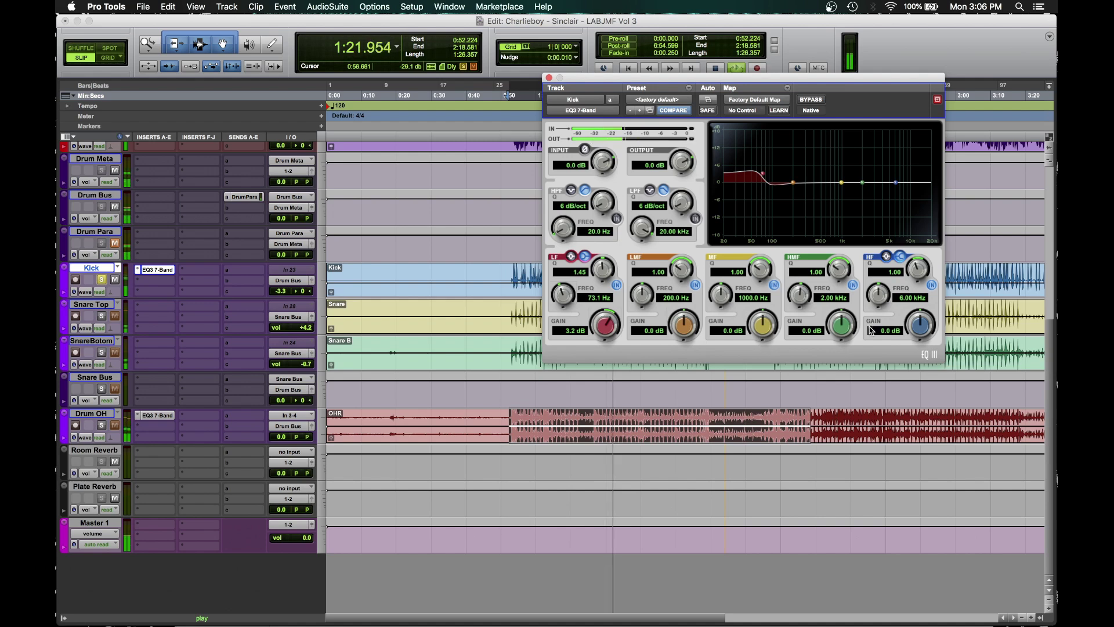
# Step: Boost the kick EQ's high-mid band by 3.7 dB at 2.97 kHz with Q 2.00
pyautogui.moveTo(842, 326); pyautogui.dragTo(840, 247)
pyautogui.moveTo(836, 339); pyautogui.dragTo(840, 255)
pyautogui.moveTo(804, 299); pyautogui.dragTo(818, 392)
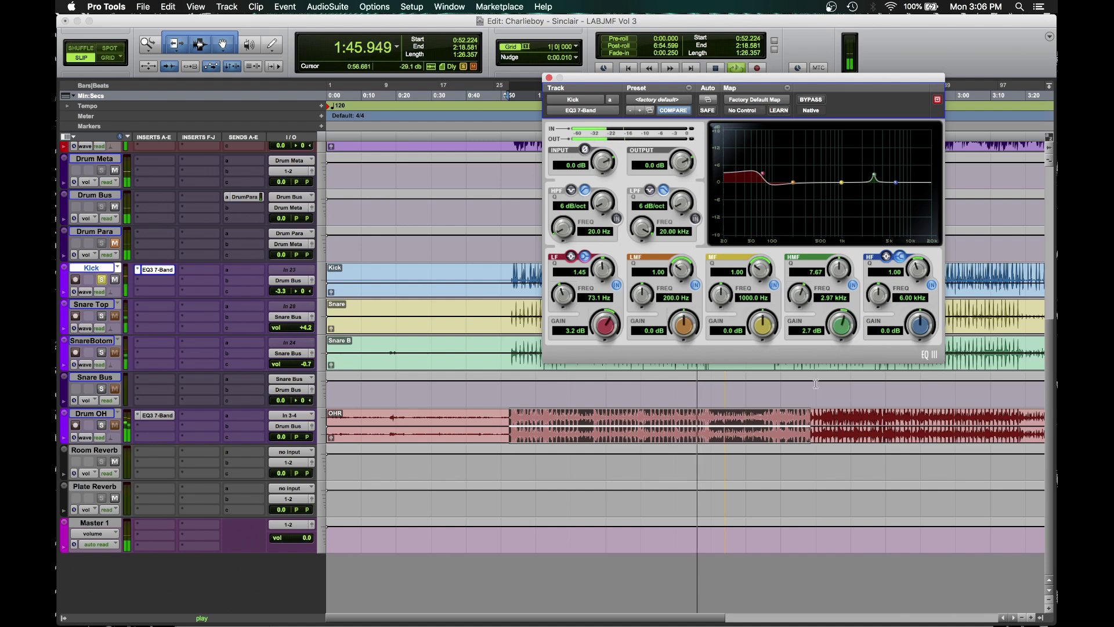
pyautogui.moveTo(839, 268); pyautogui.dragTo(836, 316)
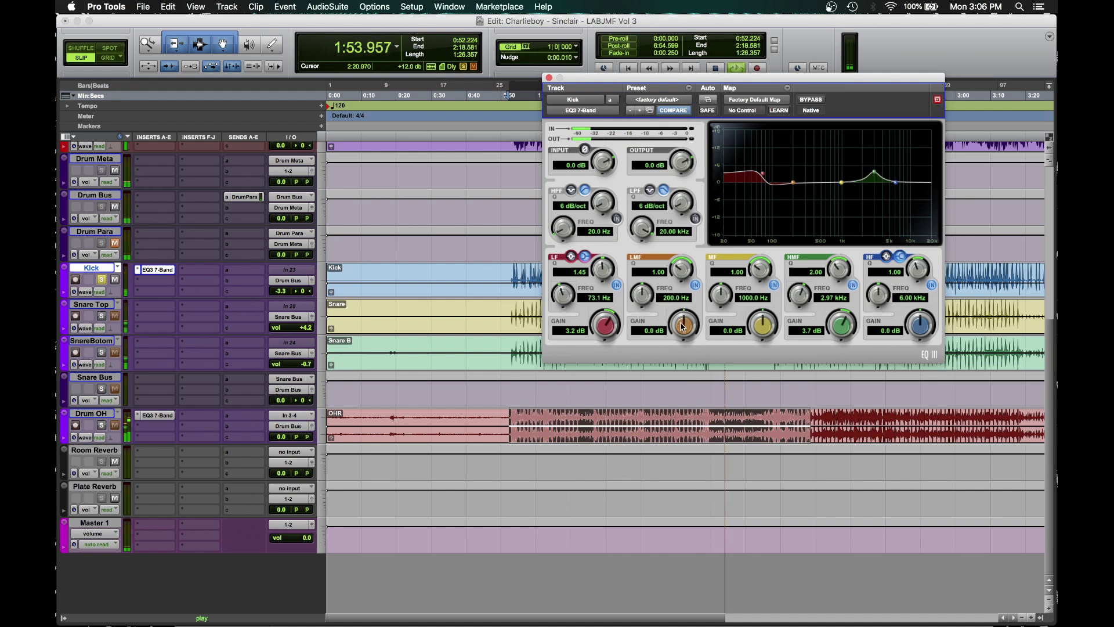
# Step: Cut the kick EQ's low-mid band by 1.3 dB at 145.0 Hz, unsolo the kick, and close the EQ
pyautogui.moveTo(683, 326); pyautogui.dragTo(676, 349)
pyautogui.moveTo(645, 293); pyautogui.dragTo(622, 298)
pyautogui.moveTo(683, 329); pyautogui.dragTo(635, 297)
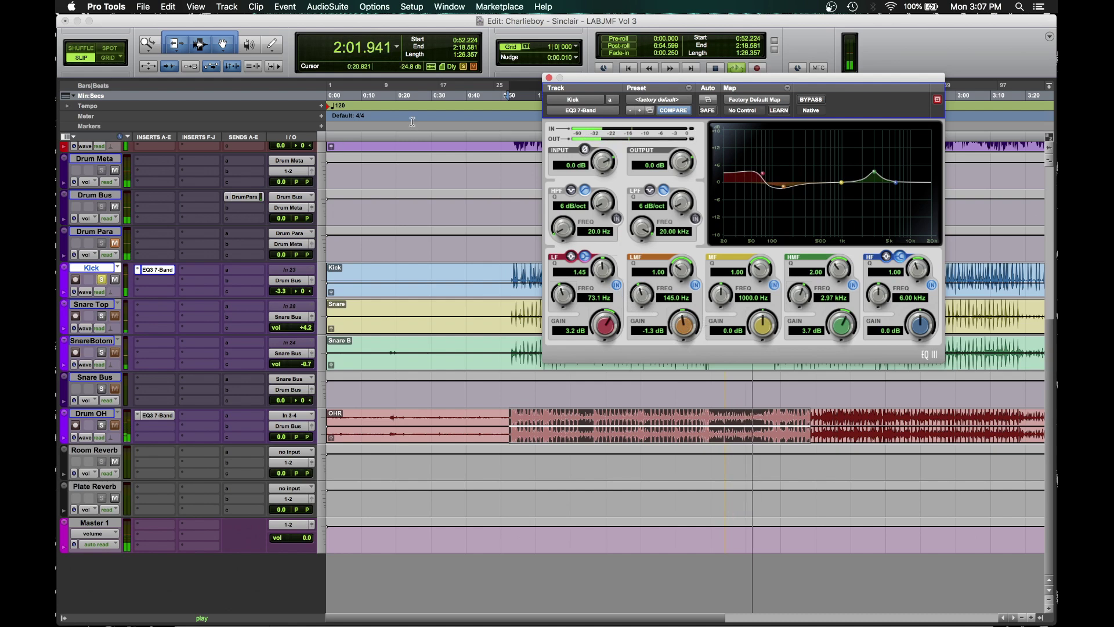
pyautogui.click(104, 281)
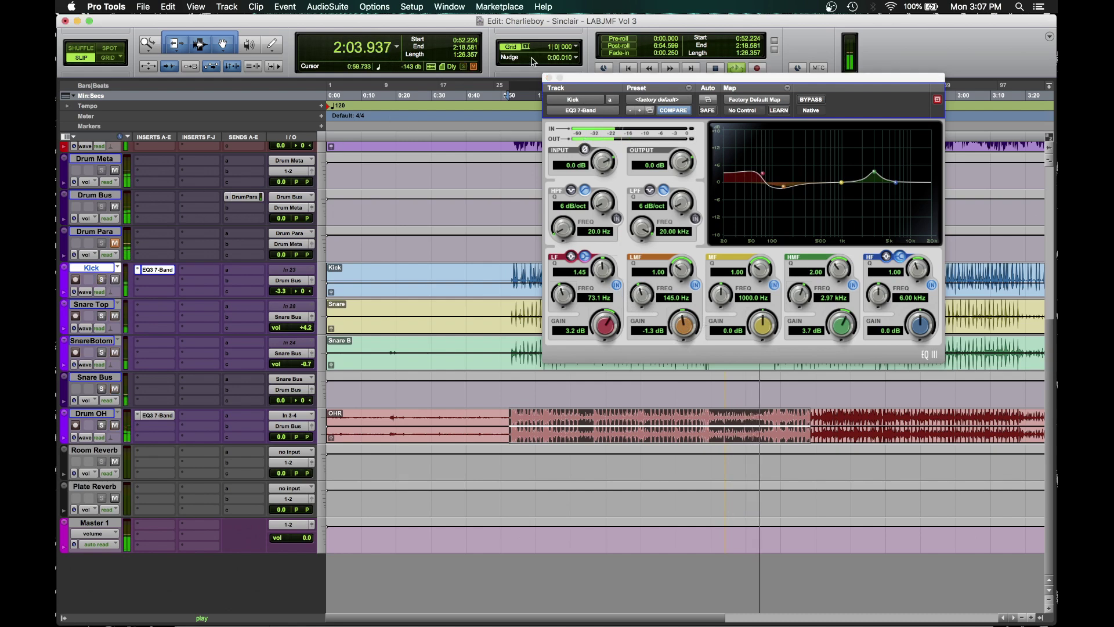
pyautogui.click(549, 77)
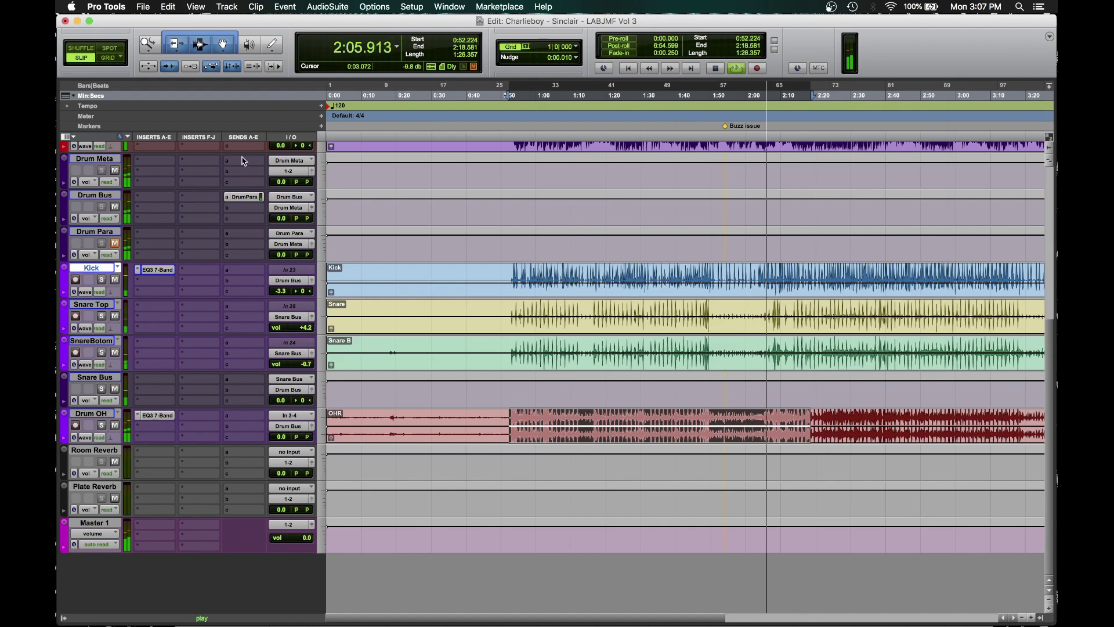
# Step: Insert the Dyn3 Compressor/Limiter after the EQ on the Kick track and load the ZF+TLG Kick Comp preset
pyautogui.click(169, 282)
pyautogui.moveTo(223, 305)
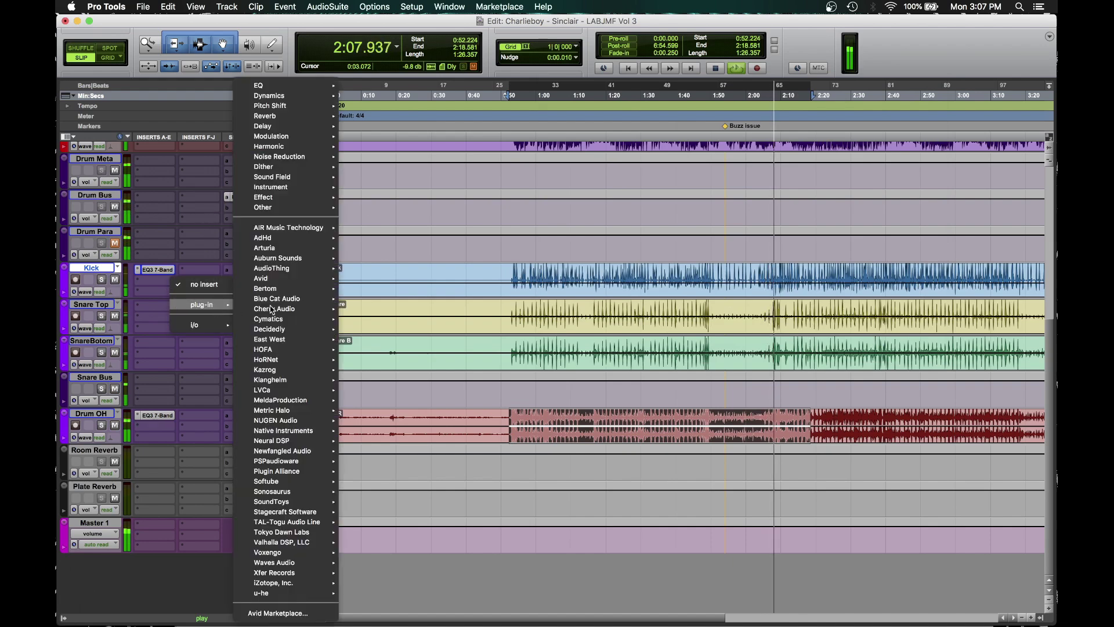
pyautogui.moveTo(290, 95)
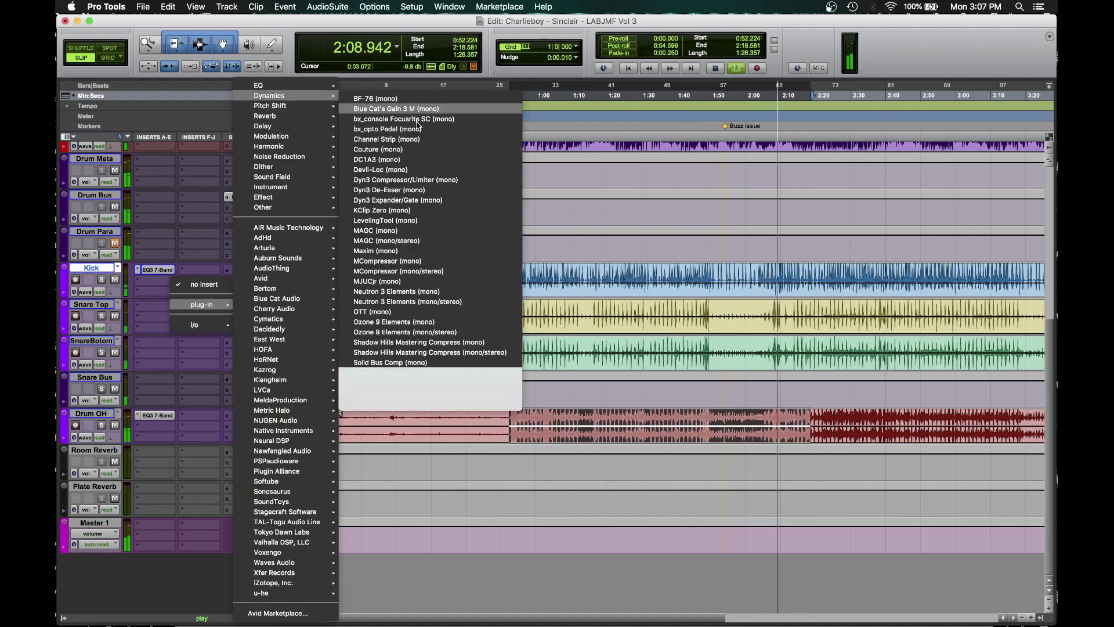
pyautogui.click(443, 180)
pyautogui.click(673, 101)
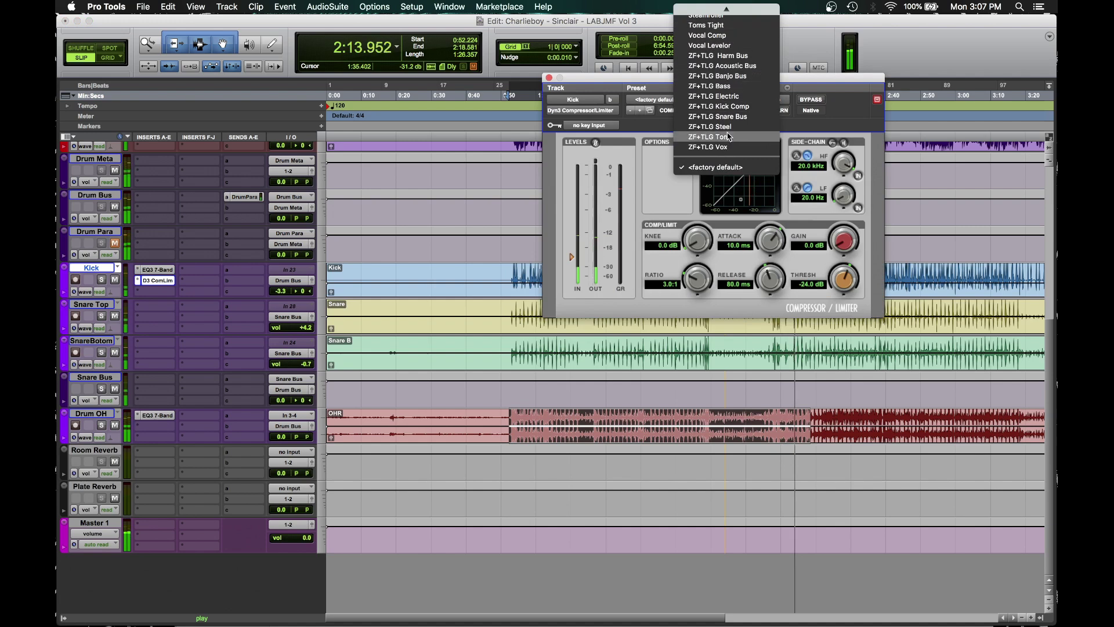
pyautogui.click(719, 106)
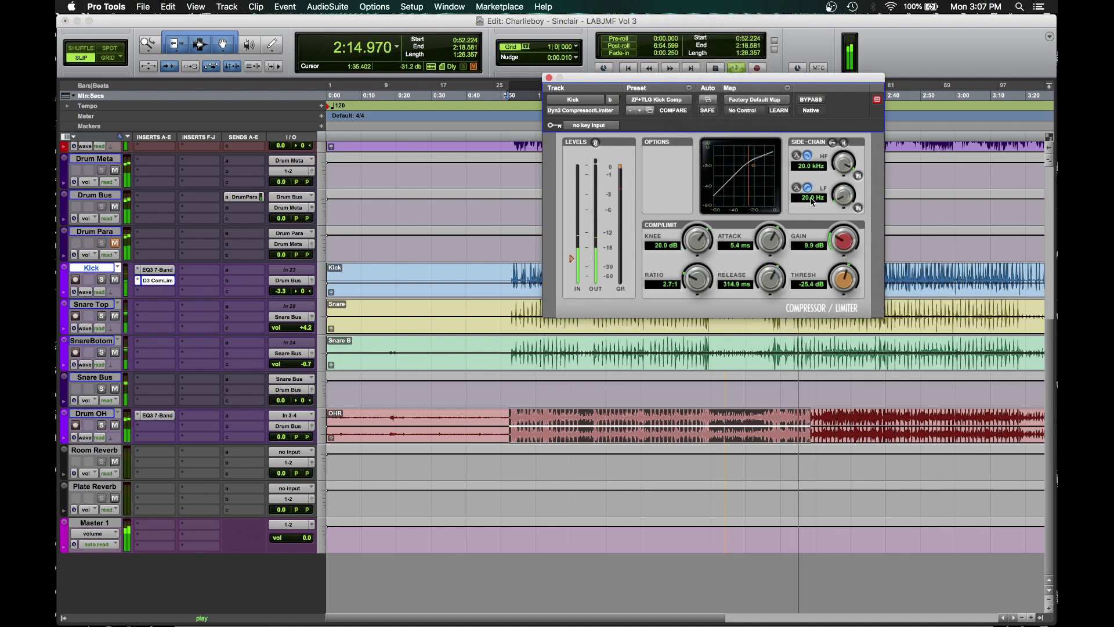
# Step: Solo the kick and set its compressor to a -32.5 dB threshold, 3.1:1 ratio and 6.8 dB gain, auditioning it with the overheads
pyautogui.click(101, 279)
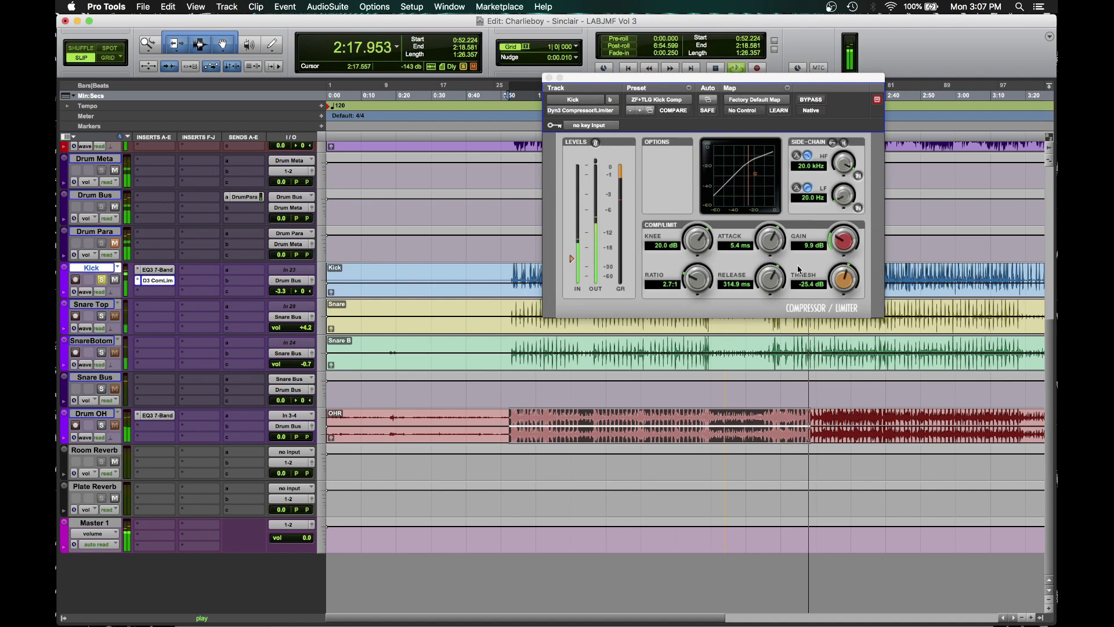
pyautogui.moveTo(811, 283)
pyautogui.mouseDown()
pyautogui.moveTo(811, 296)
pyautogui.moveTo(799, 294)
pyautogui.mouseUp()
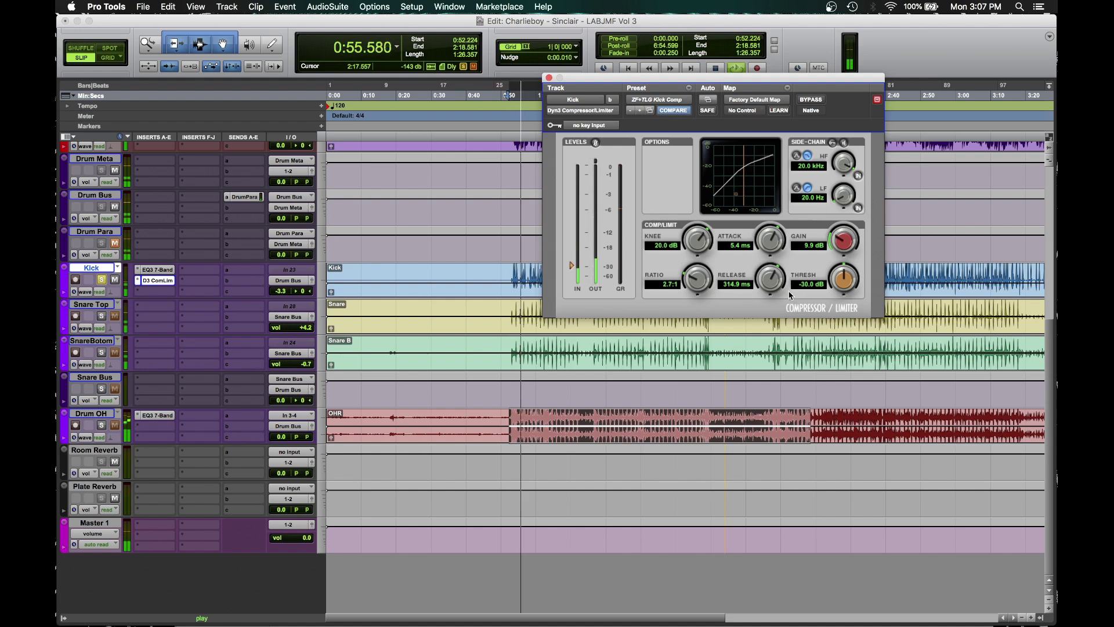
pyautogui.moveTo(843, 244); pyautogui.dragTo(829, 250)
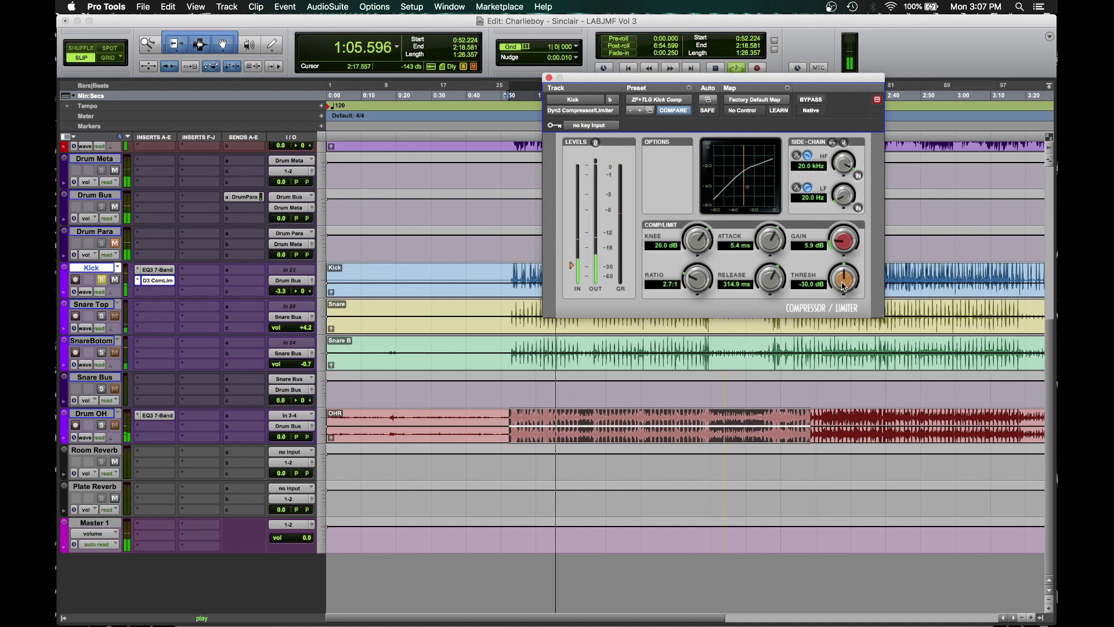
pyautogui.moveTo(840, 283); pyautogui.dragTo(836, 291)
pyautogui.moveTo(694, 279); pyautogui.dragTo(694, 274)
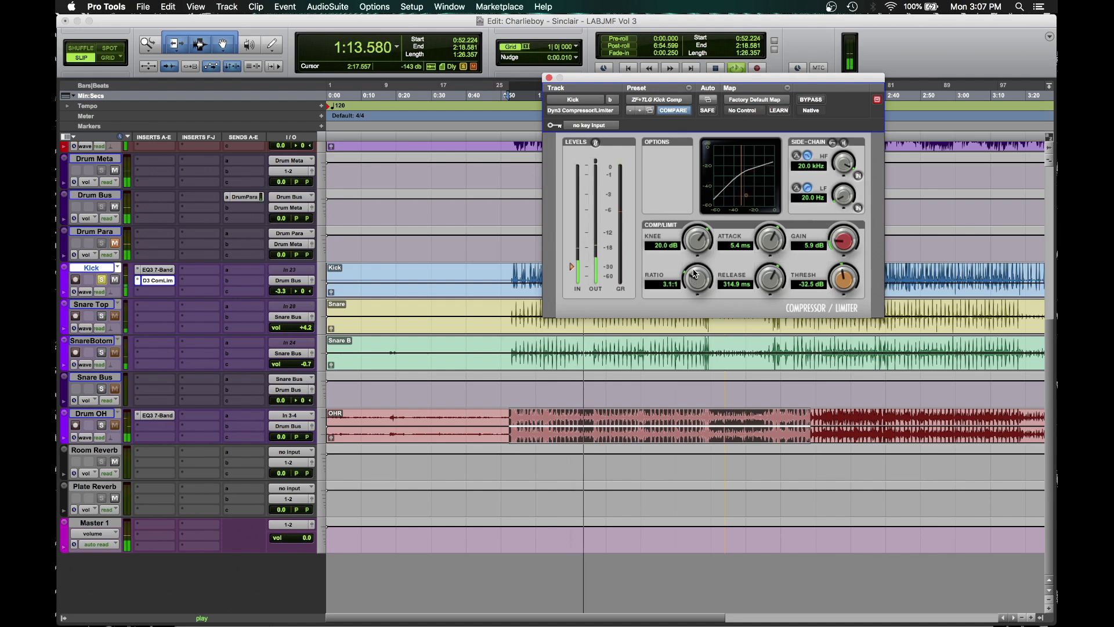
pyautogui.moveTo(833, 249); pyautogui.dragTo(834, 238)
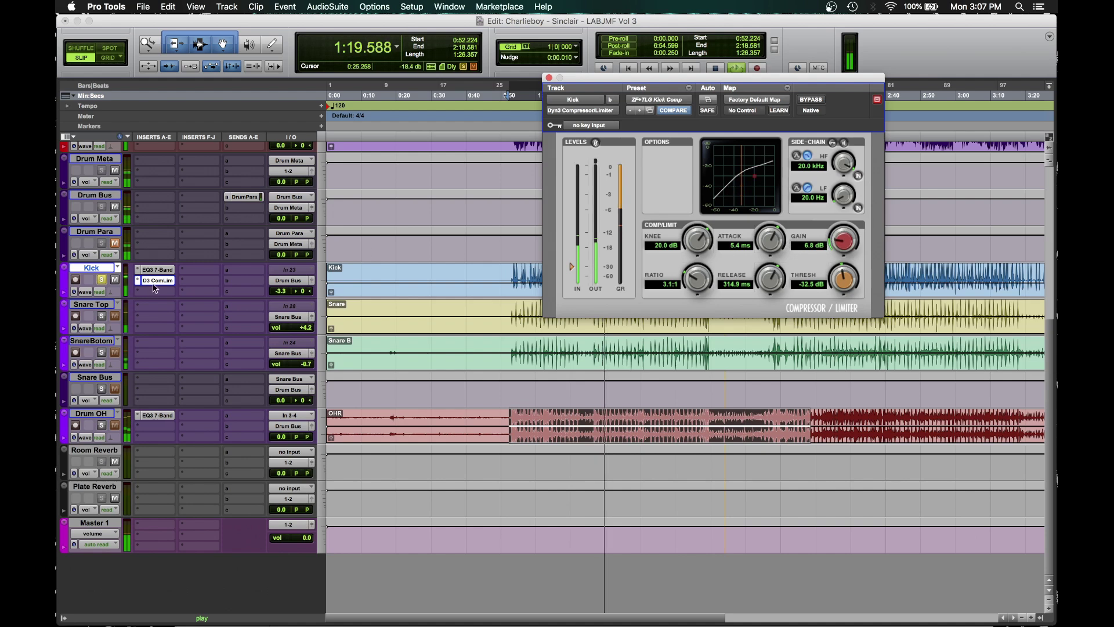
pyautogui.click(101, 426)
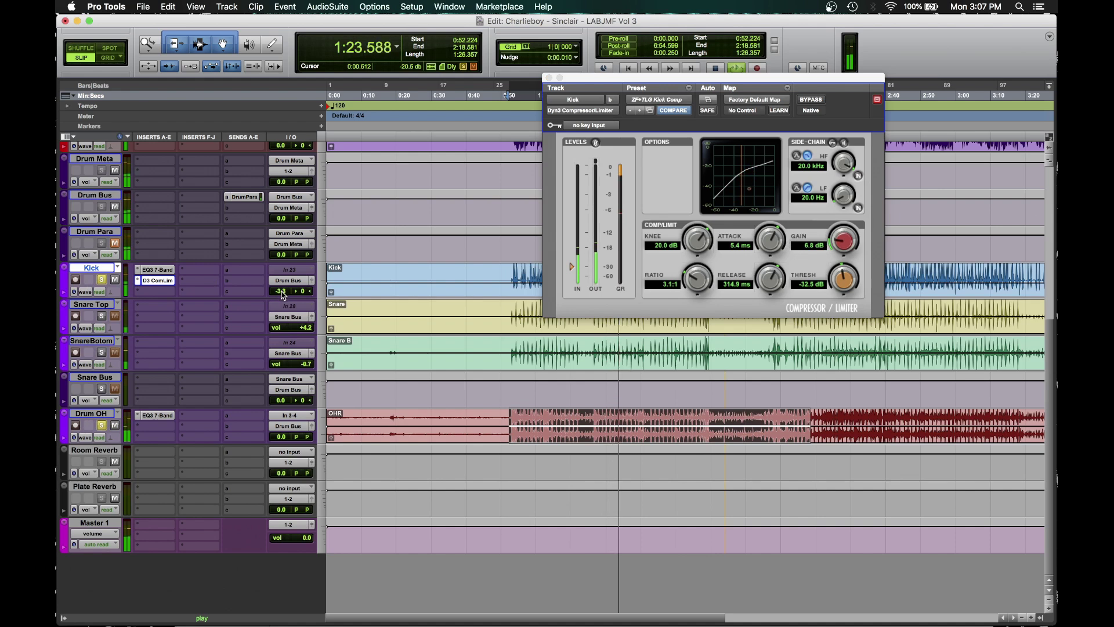
# Step: Raise the kick EQ's low-frequency boost to 3.8 dB and compare the drums with and without the kick soloed
pyautogui.click(157, 270)
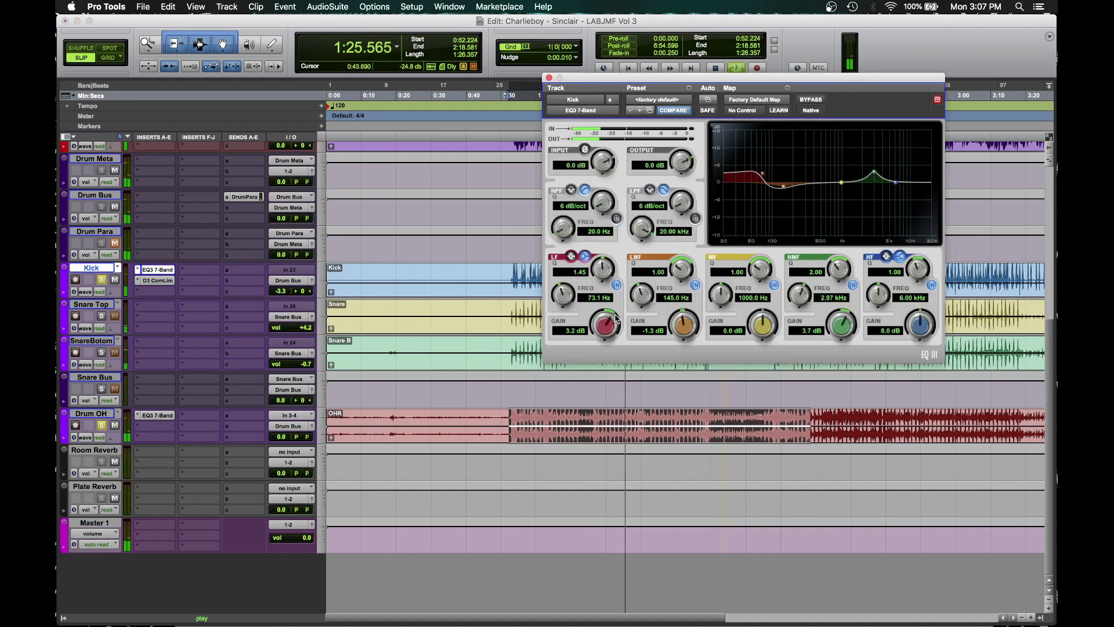
pyautogui.moveTo(603, 326); pyautogui.dragTo(599, 322)
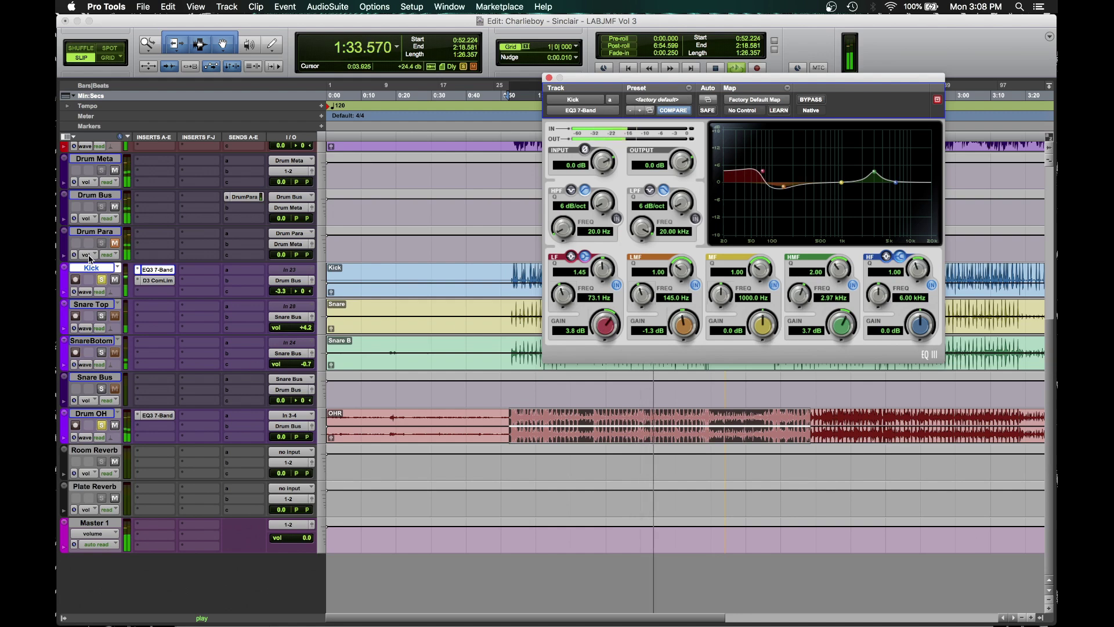
pyautogui.click(102, 281)
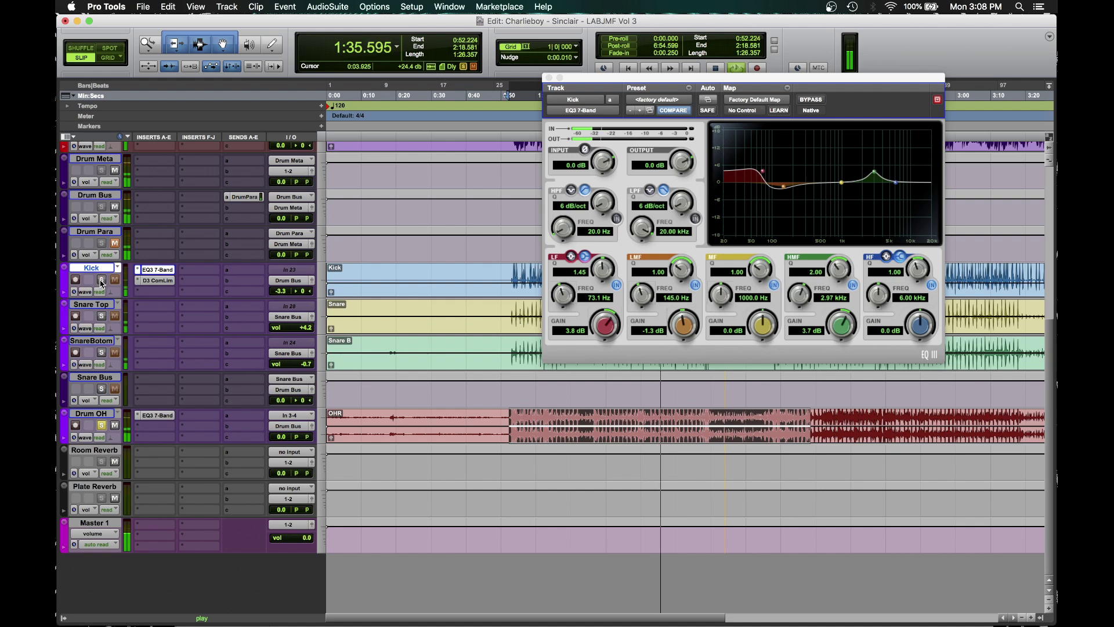
pyautogui.click(102, 280)
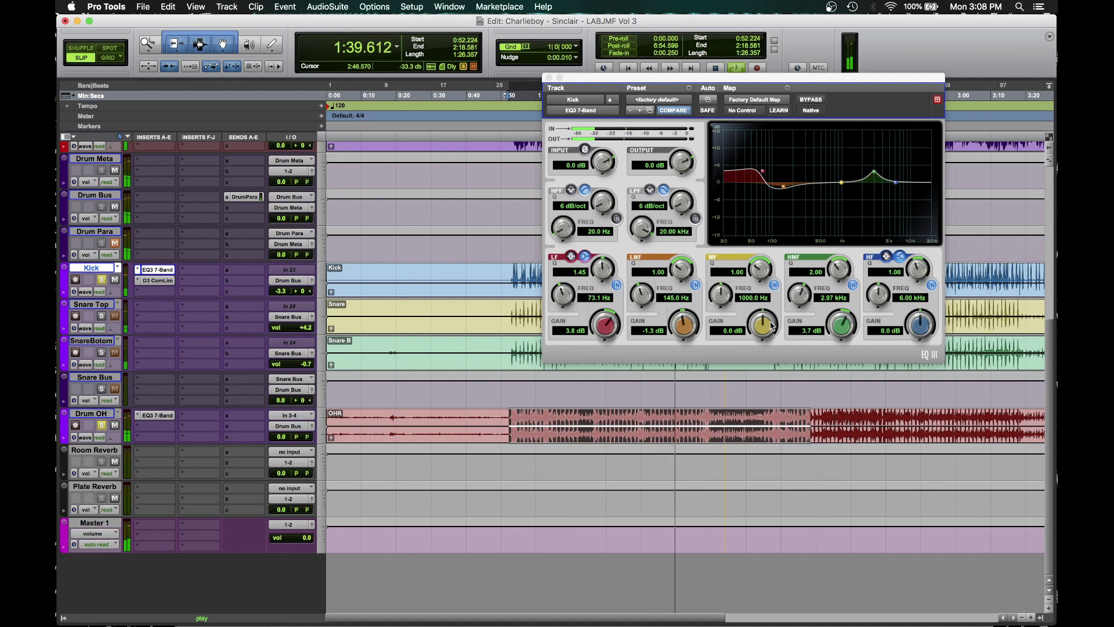
# Step: Try boosting the kick EQ's mid band by 6.2 dB at 1000 Hz, and try a 2.4 dB cut with Q 1.58
pyautogui.moveTo(763, 327); pyautogui.dragTo(770, 275)
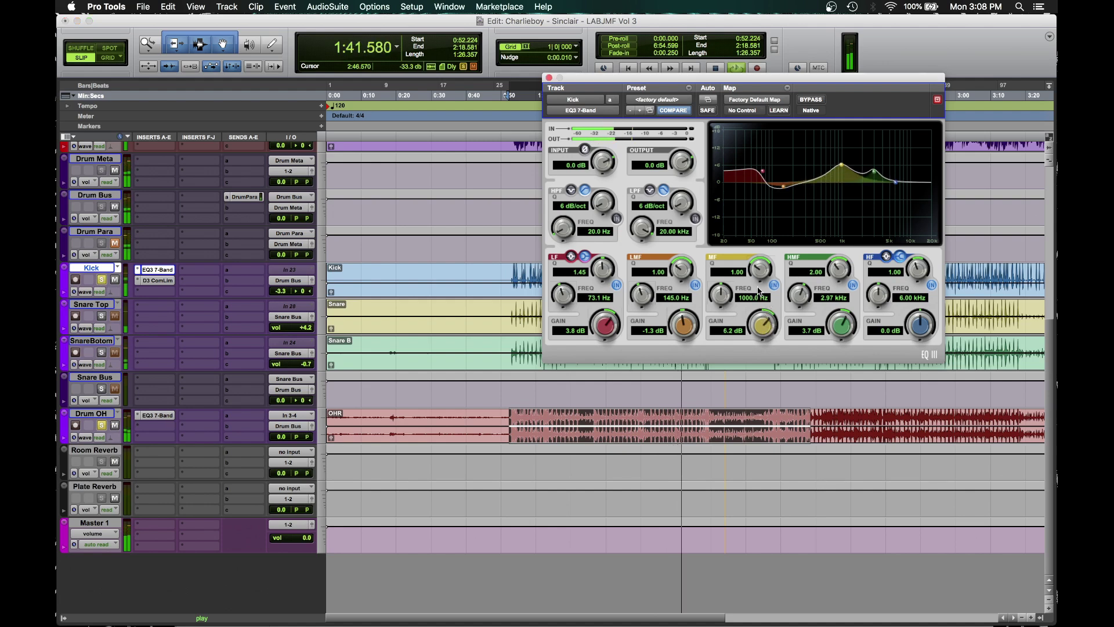
pyautogui.moveTo(760, 335); pyautogui.dragTo(747, 394)
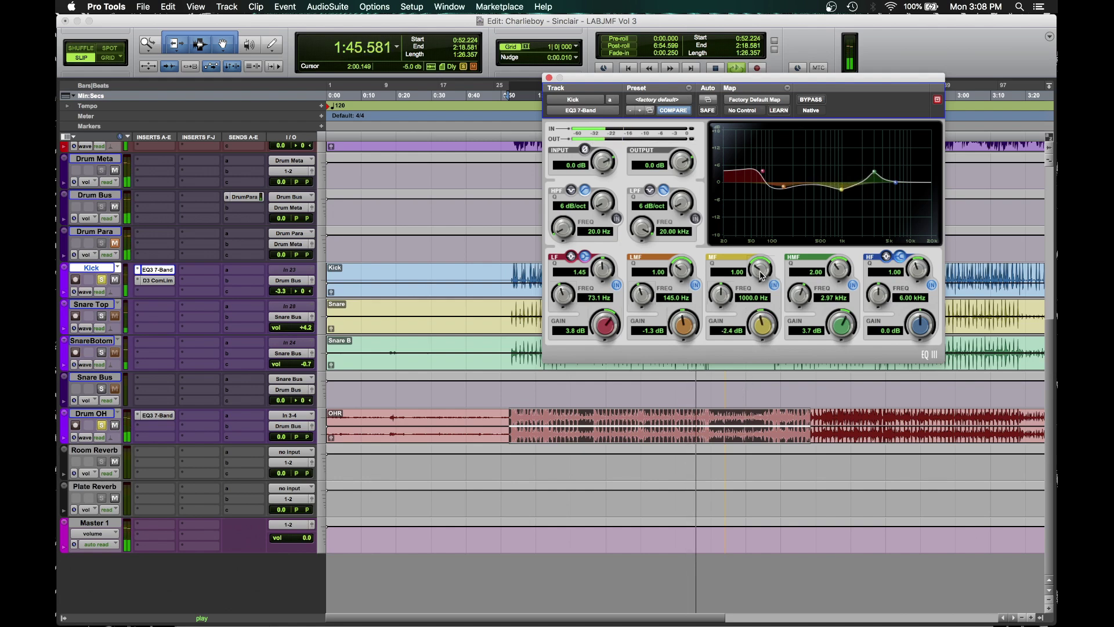
pyautogui.moveTo(763, 276); pyautogui.dragTo(762, 256)
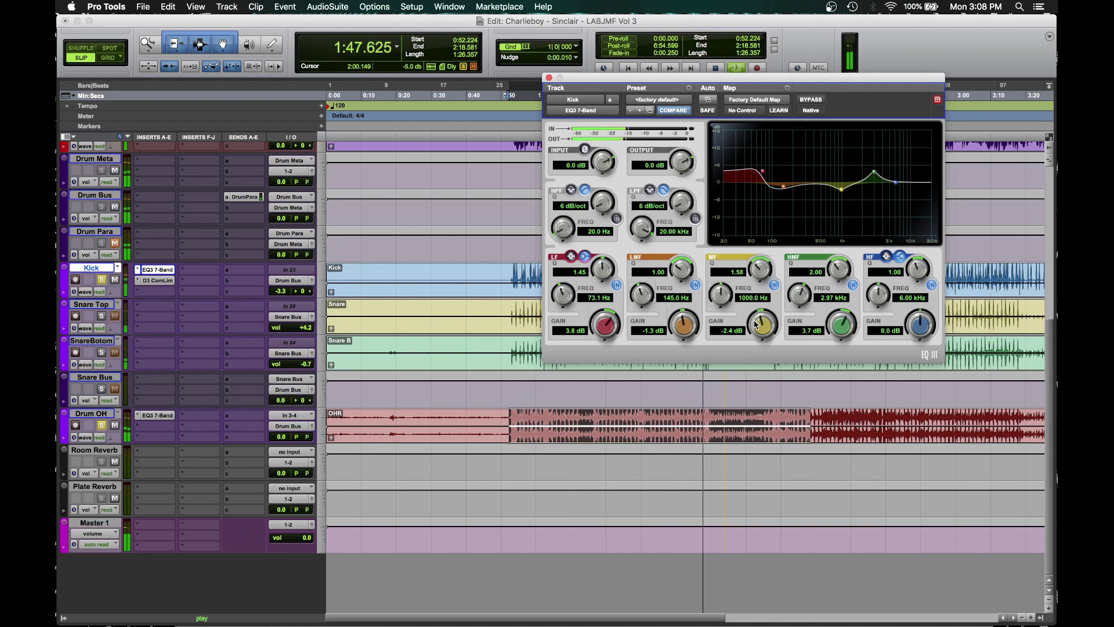
# Step: Try an 11.7 dB mid-band boost with Q 5.01 on the kick EQ, sweep it down to 795.5 Hz and compare with the band bypassed
pyautogui.moveTo(755, 322); pyautogui.dragTo(761, 241)
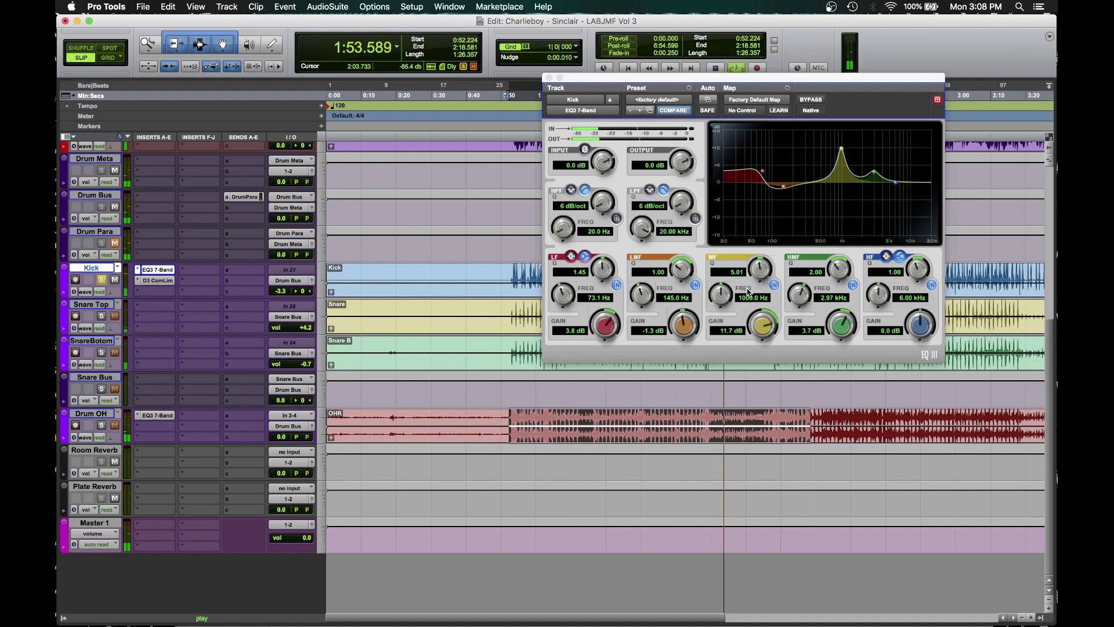
pyautogui.moveTo(721, 294); pyautogui.dragTo(709, 306)
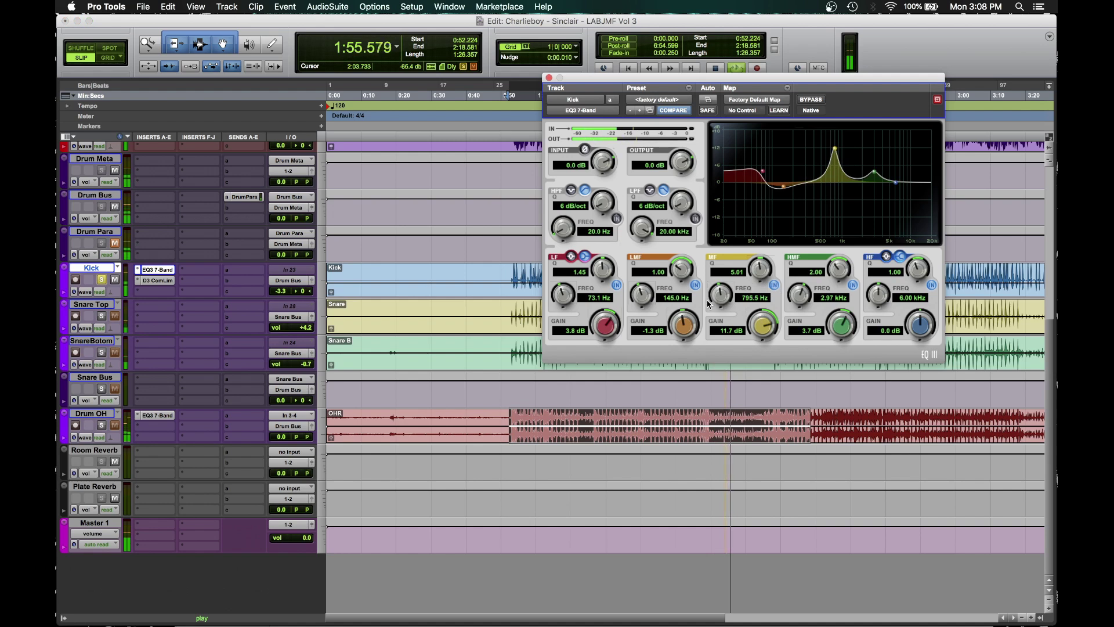
pyautogui.click(774, 285)
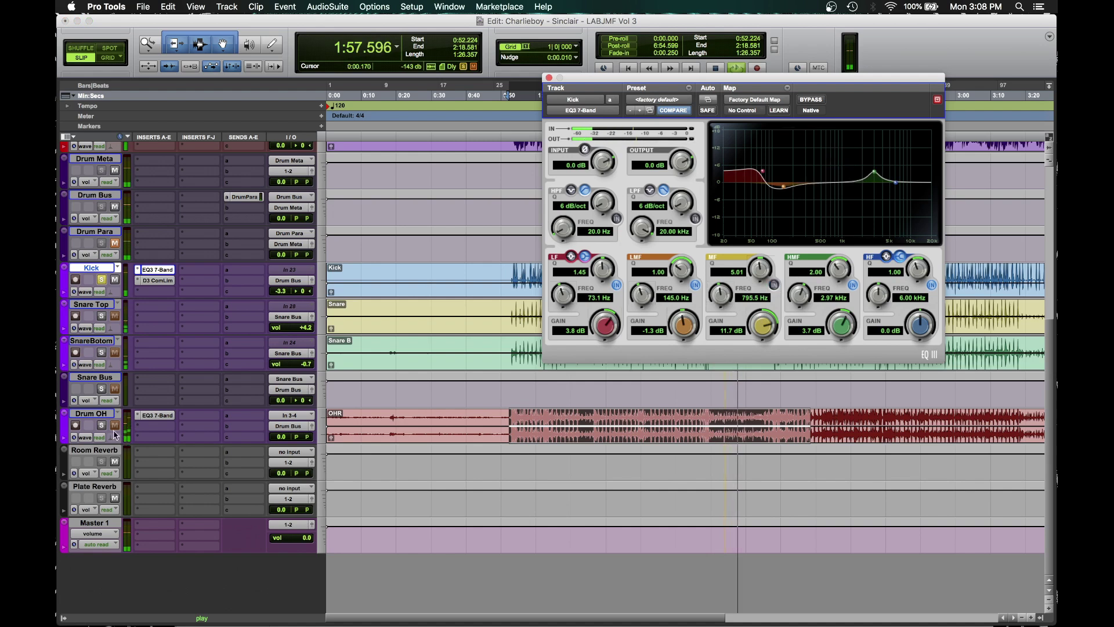
pyautogui.click(775, 285)
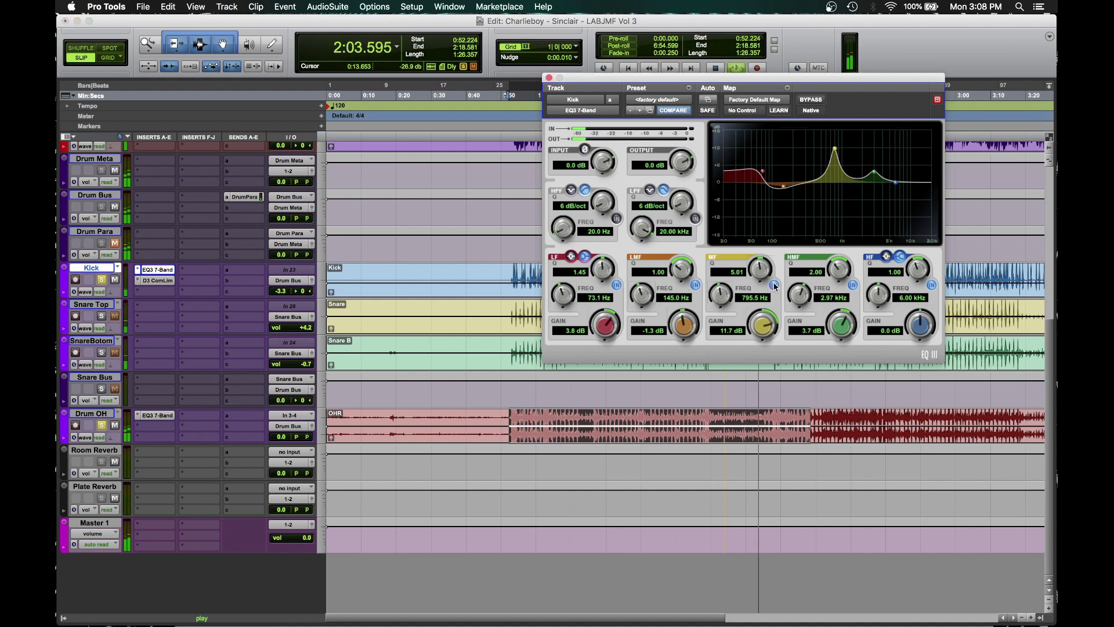
# Step: Set the kick EQ's mid band to a 2.7 dB cut at 541.5 Hz with Q 1.41, and raise the low-frequency boost to 4.2 dB
pyautogui.moveTo(762, 329); pyautogui.dragTo(746, 375)
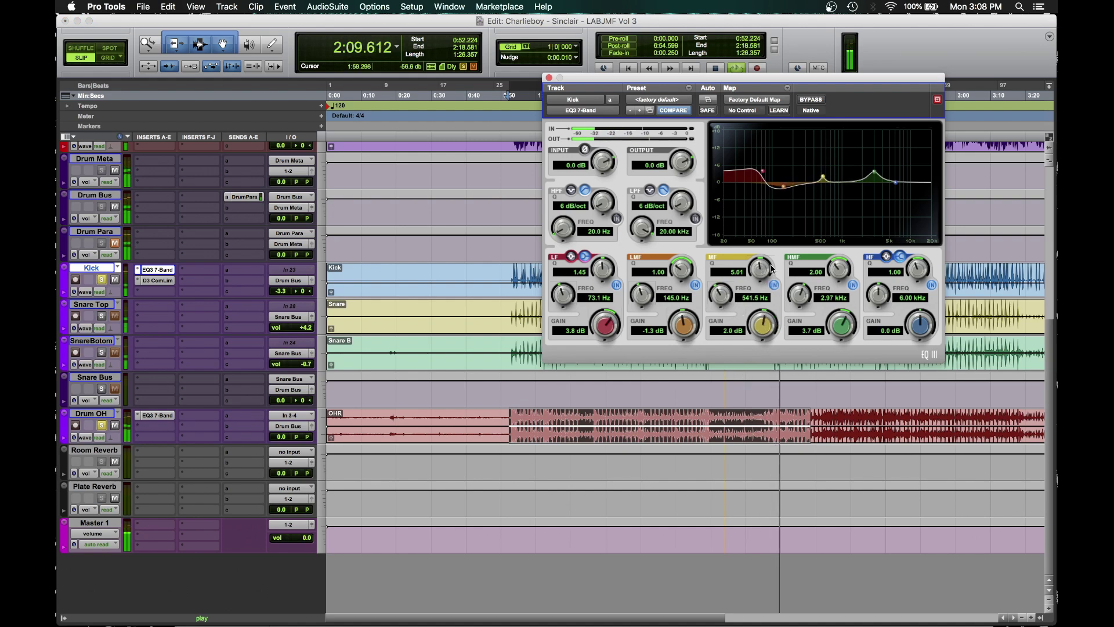
pyautogui.moveTo(760, 265); pyautogui.dragTo(760, 280)
pyautogui.moveTo(760, 326); pyautogui.dragTo(729, 357)
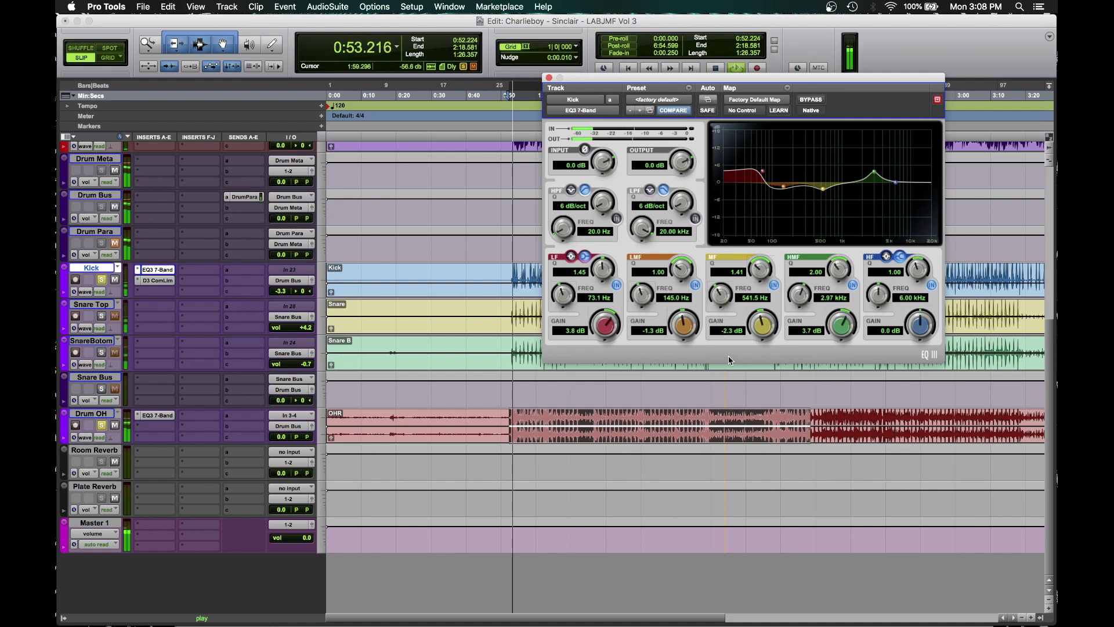
pyautogui.moveTo(762, 331); pyautogui.dragTo(749, 332)
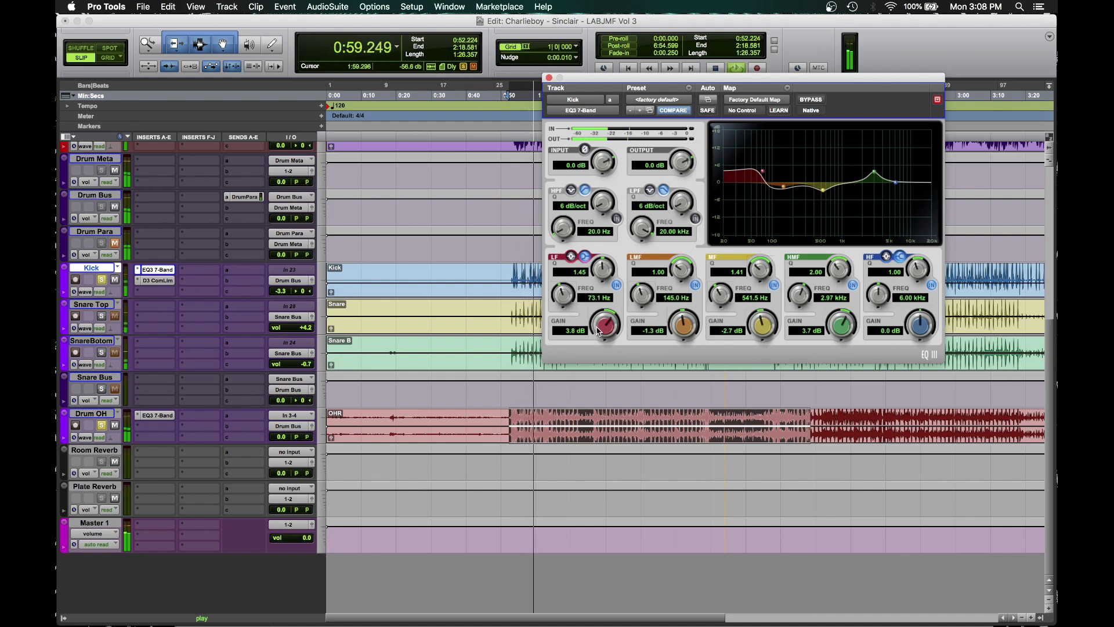
pyautogui.moveTo(599, 332); pyautogui.dragTo(600, 328)
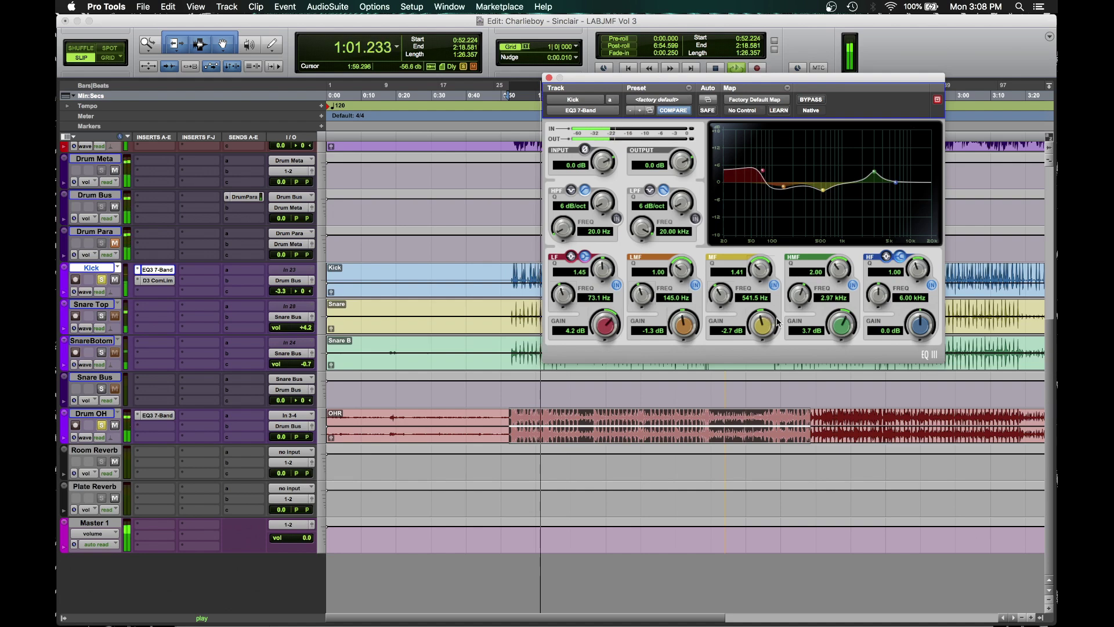
pyautogui.press('space')
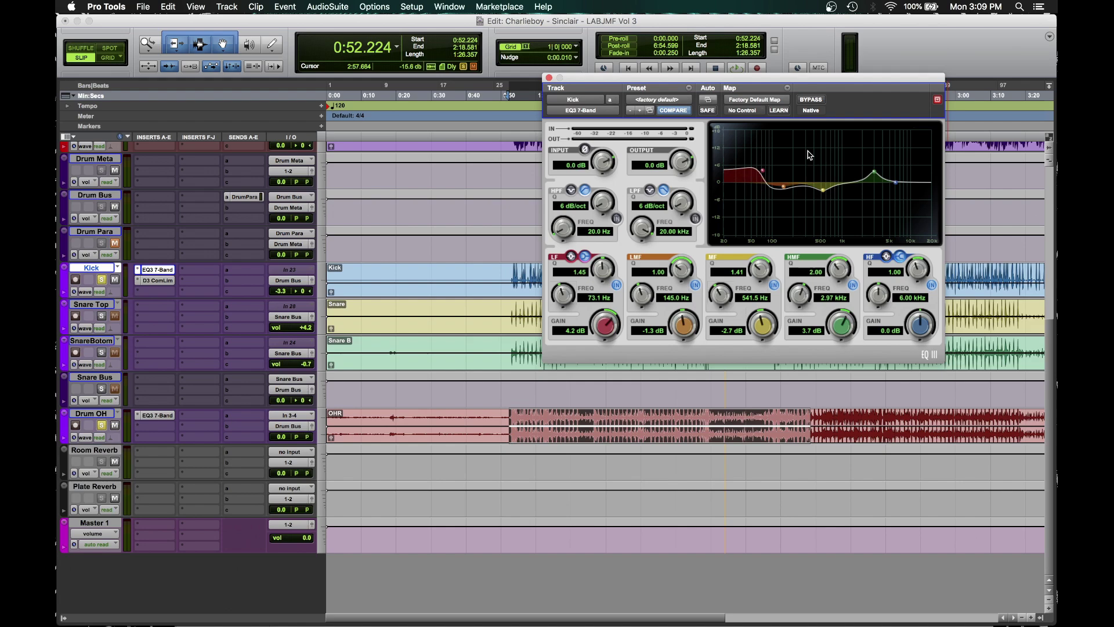
# Step: Switch from the kick's EQ to its compressor and audition the compressed kick with and without the overheads soloed
pyautogui.scroll(3, 441, 262)
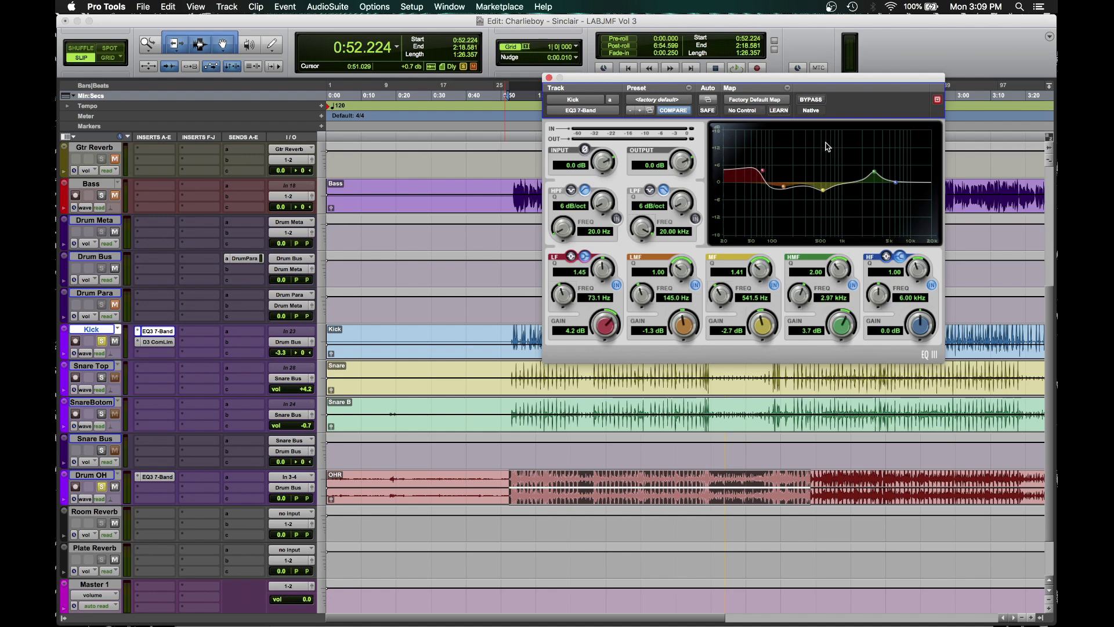
pyautogui.scroll(-3, 254, 354)
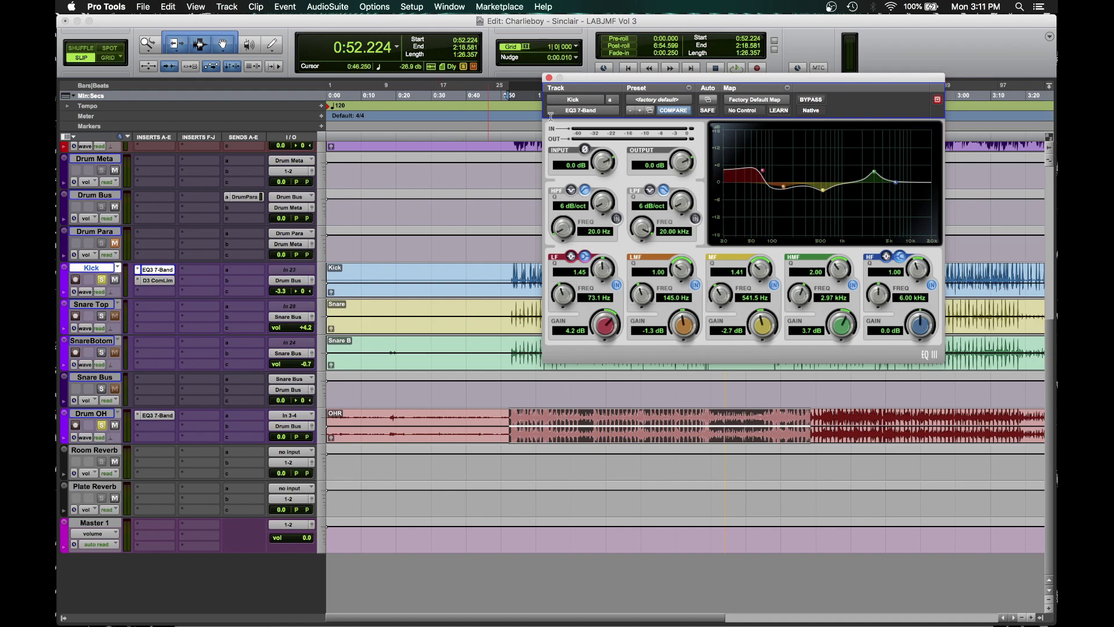
pyautogui.click(549, 77)
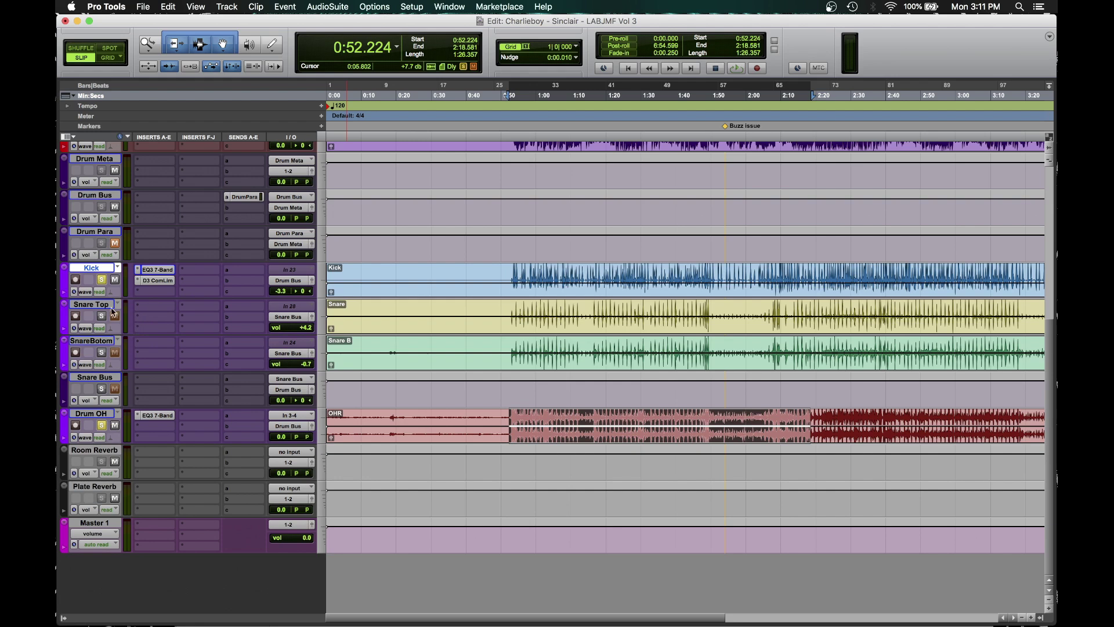
pyautogui.click(160, 282)
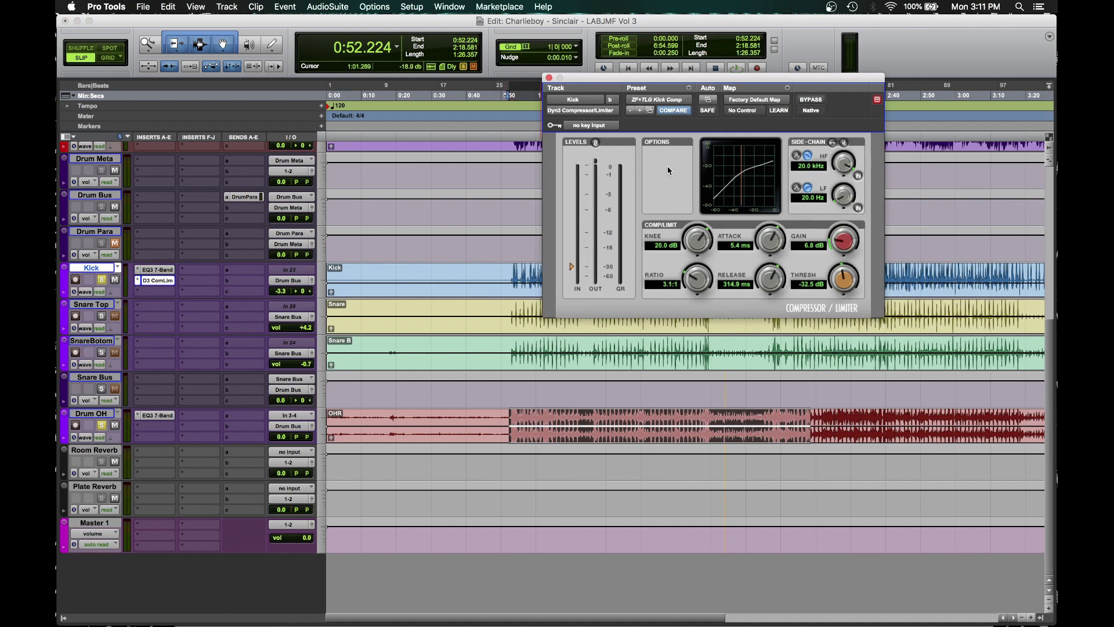
pyautogui.moveTo(679, 80); pyautogui.dragTo(711, 22)
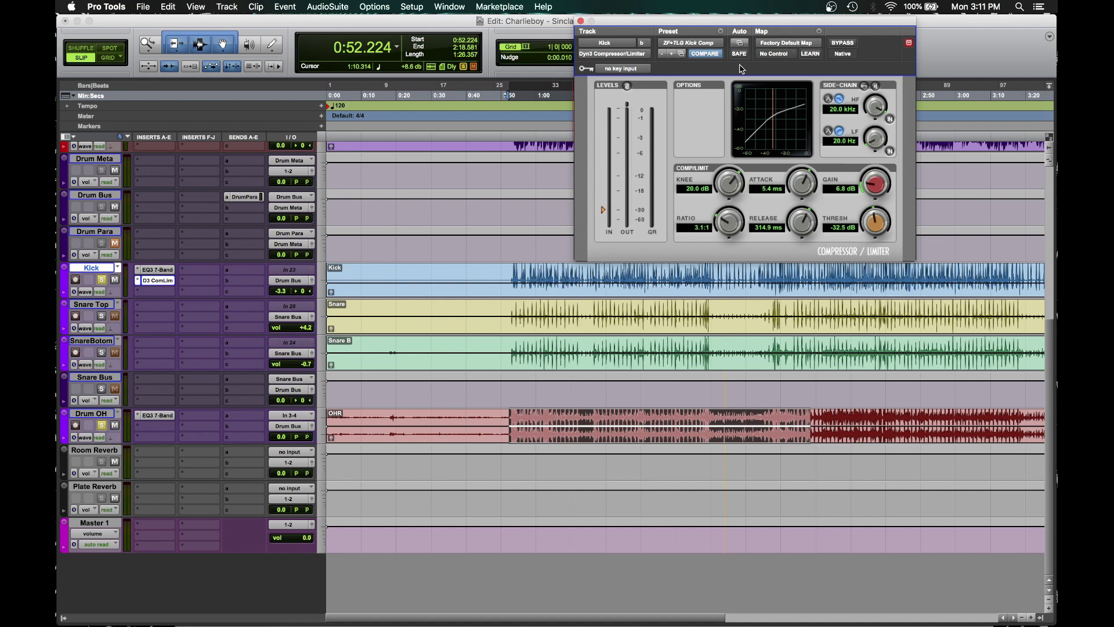
pyautogui.press('space')
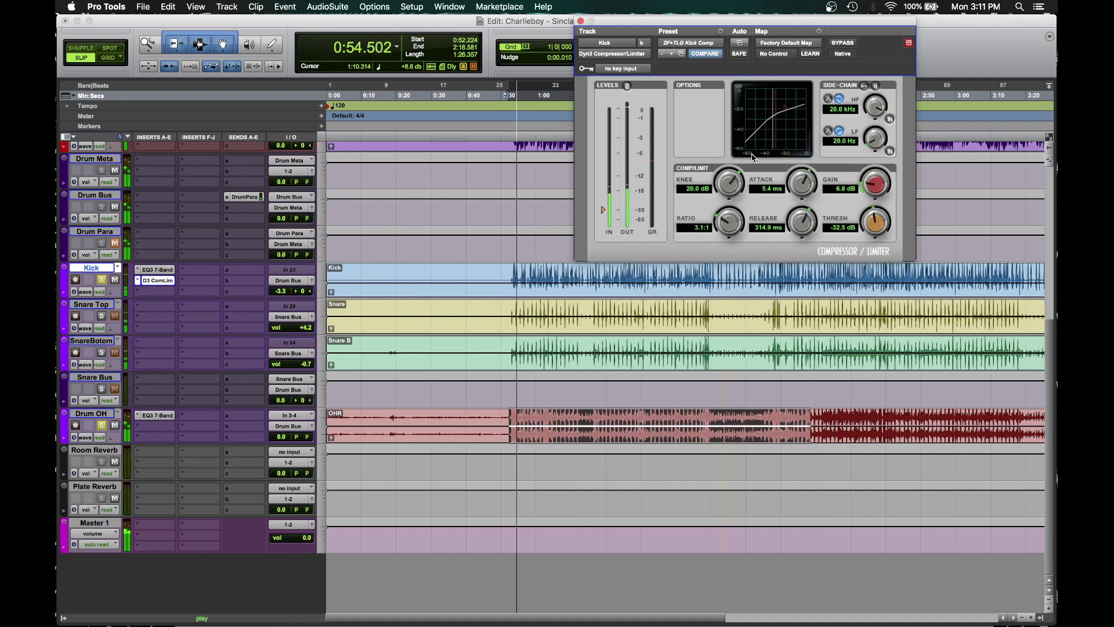
pyautogui.click(110, 429)
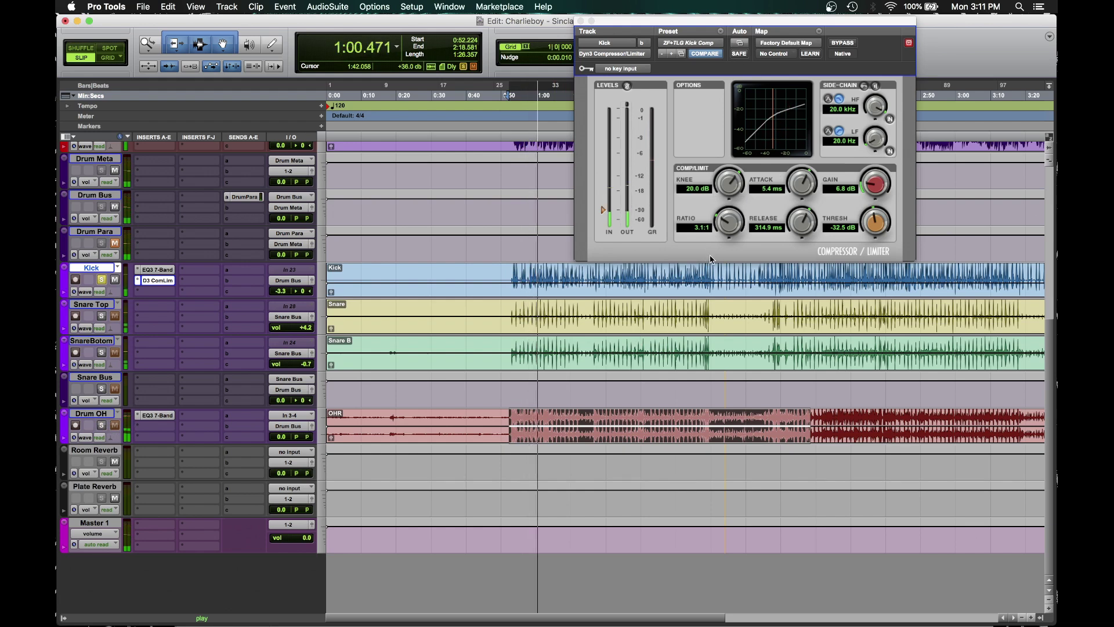
pyautogui.press('space')
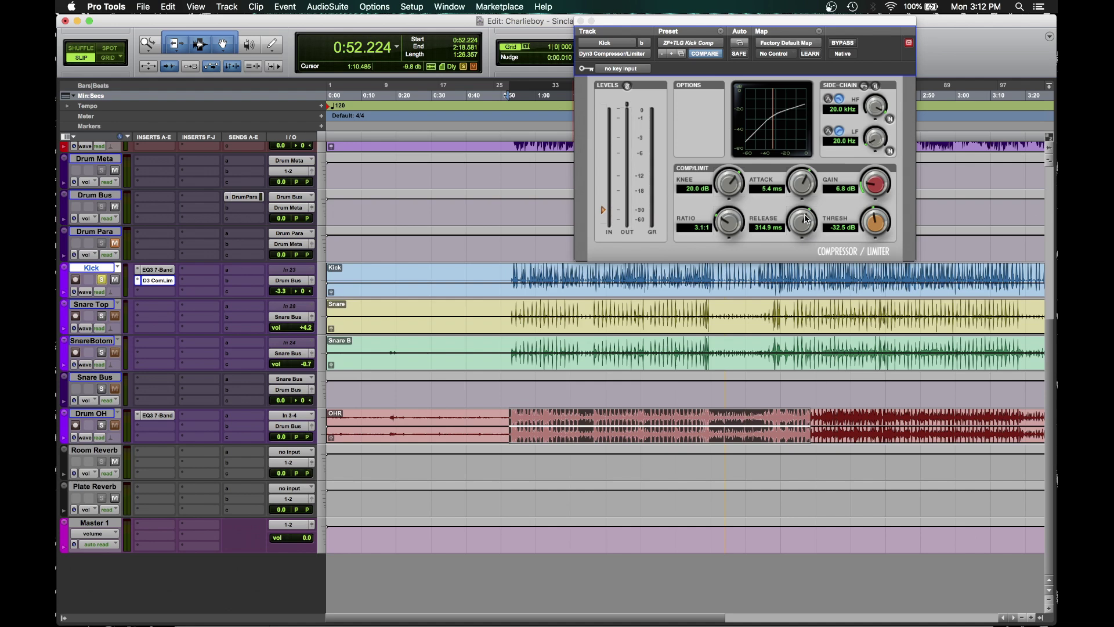
pyautogui.press('space')
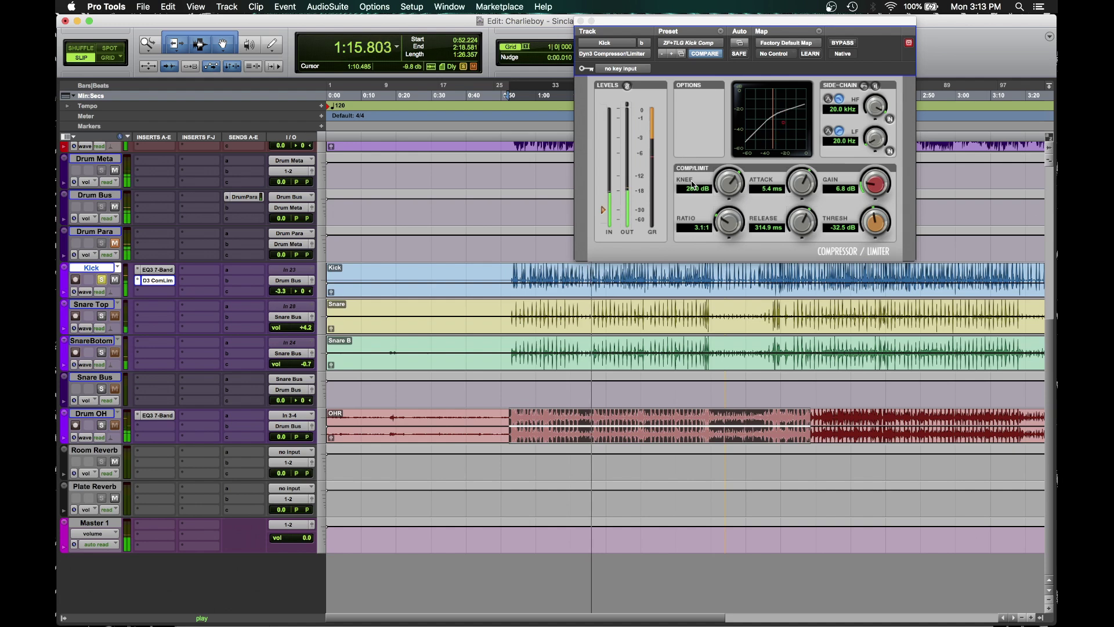
pyautogui.press('space')
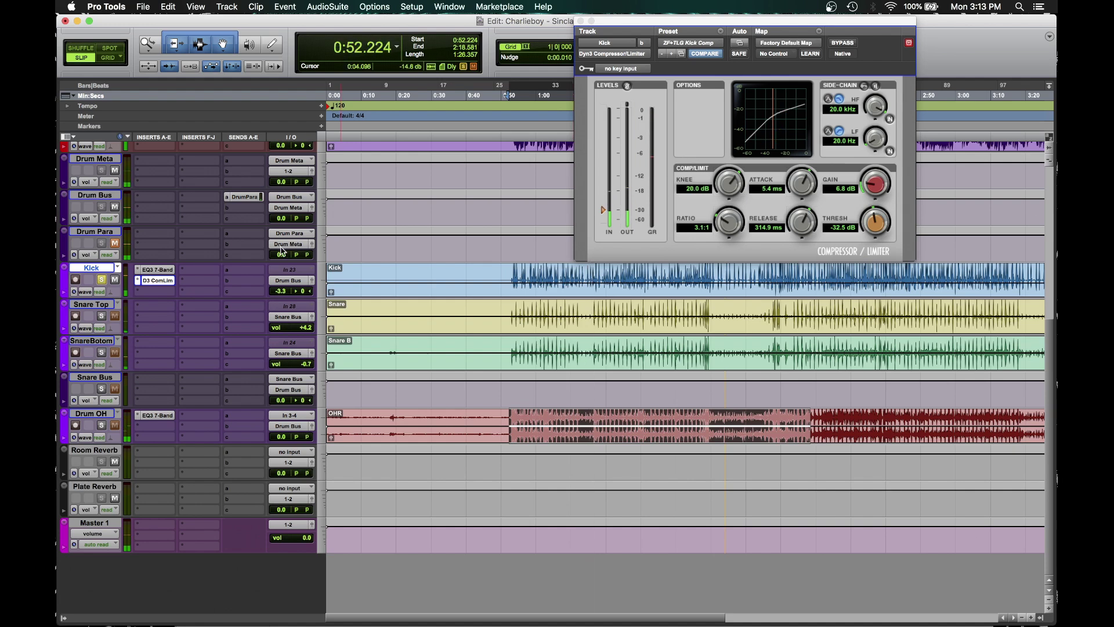
# Step: Solo the top and bottom snare tracks instead of the kick and set the bottom snare's volume to -5.9 dB during playback
pyautogui.click(102, 304)
pyautogui.click(101, 316)
pyautogui.press('space')
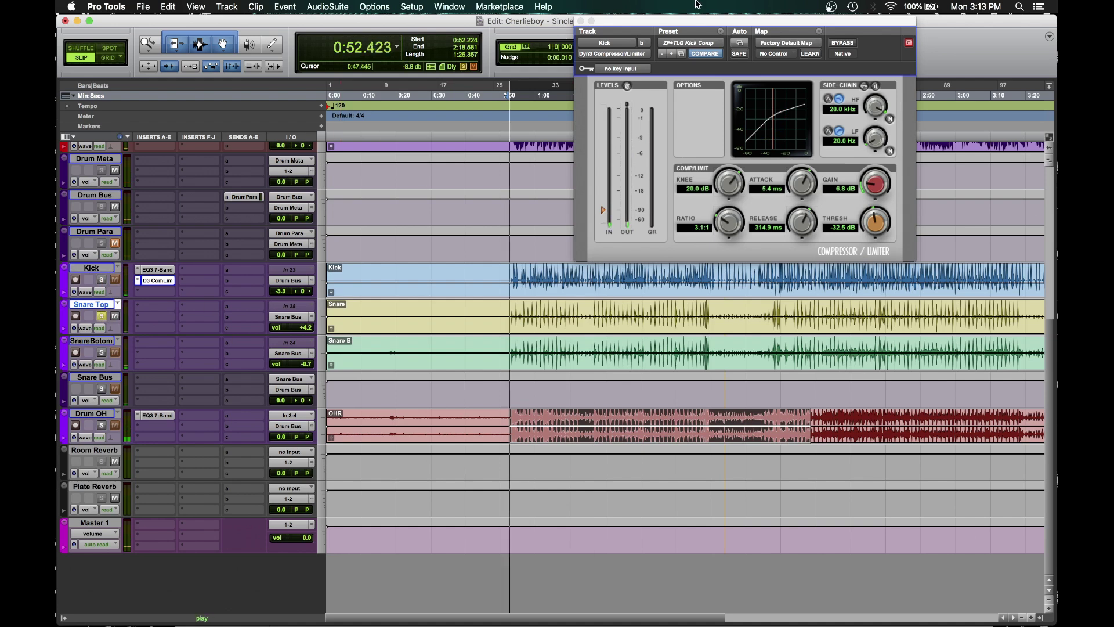
pyautogui.click(580, 21)
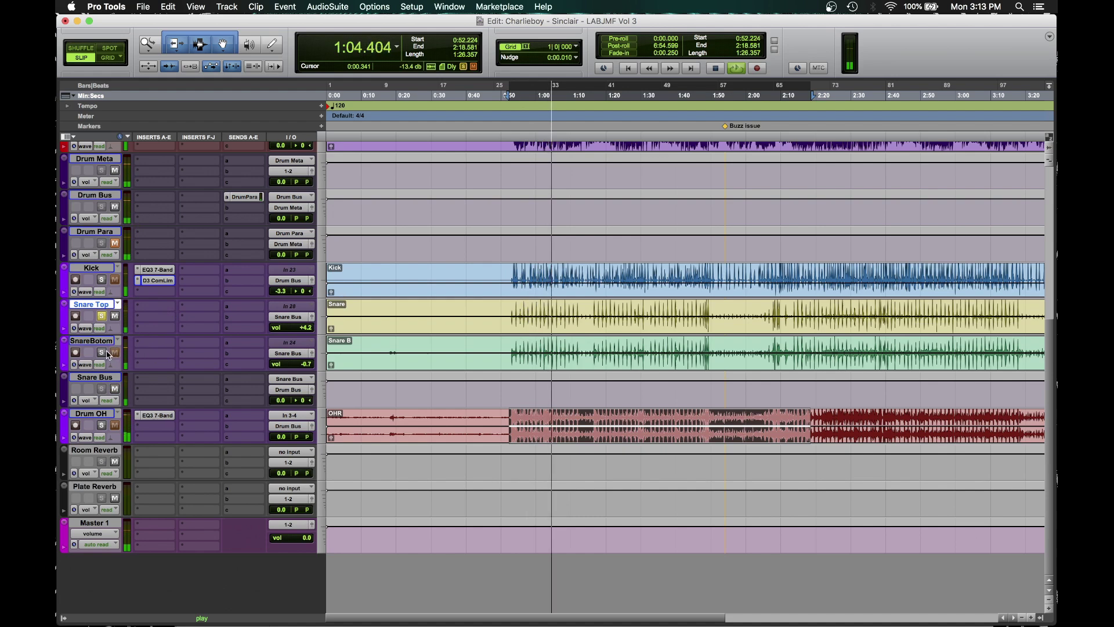
pyautogui.moveTo(309, 366); pyautogui.dragTo(308, 403)
pyautogui.moveTo(308, 366); pyautogui.dragTo(306, 339)
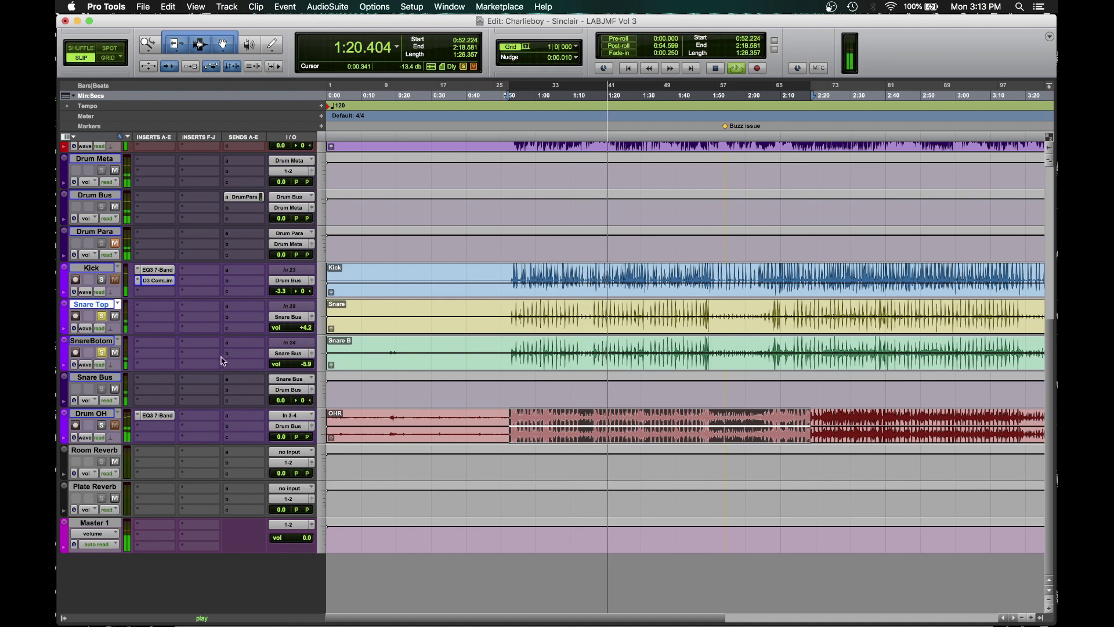
# Step: Insert the EQ3 7-Band on the Snare Bus and load the ZF+TLG Snare Bus preset
pyautogui.click(156, 390)
pyautogui.moveTo(185, 403)
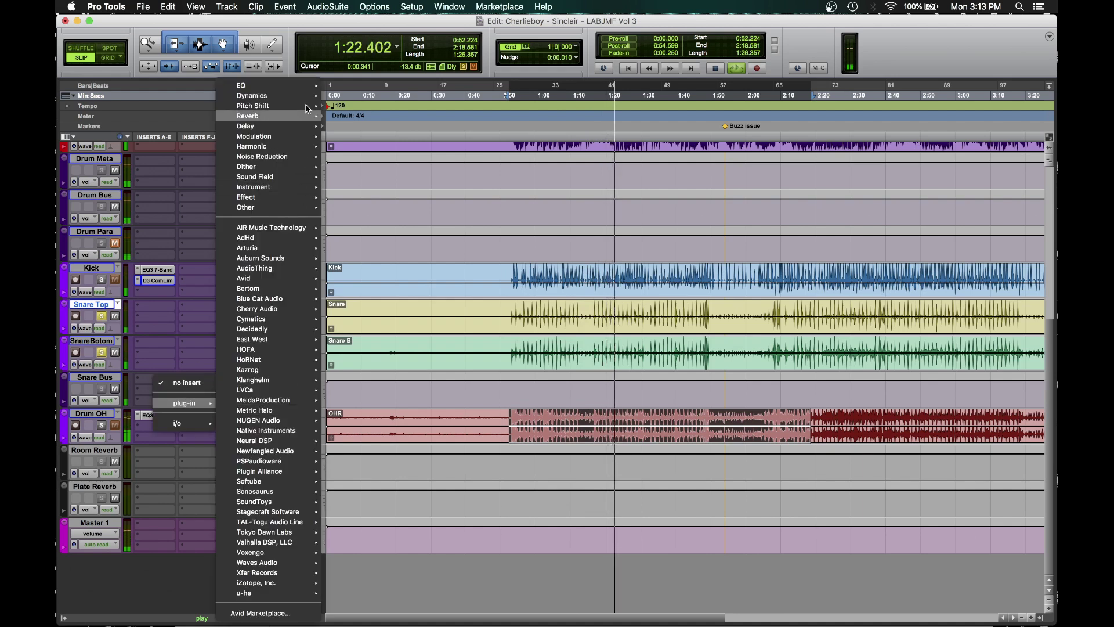
pyautogui.moveTo(272, 86)
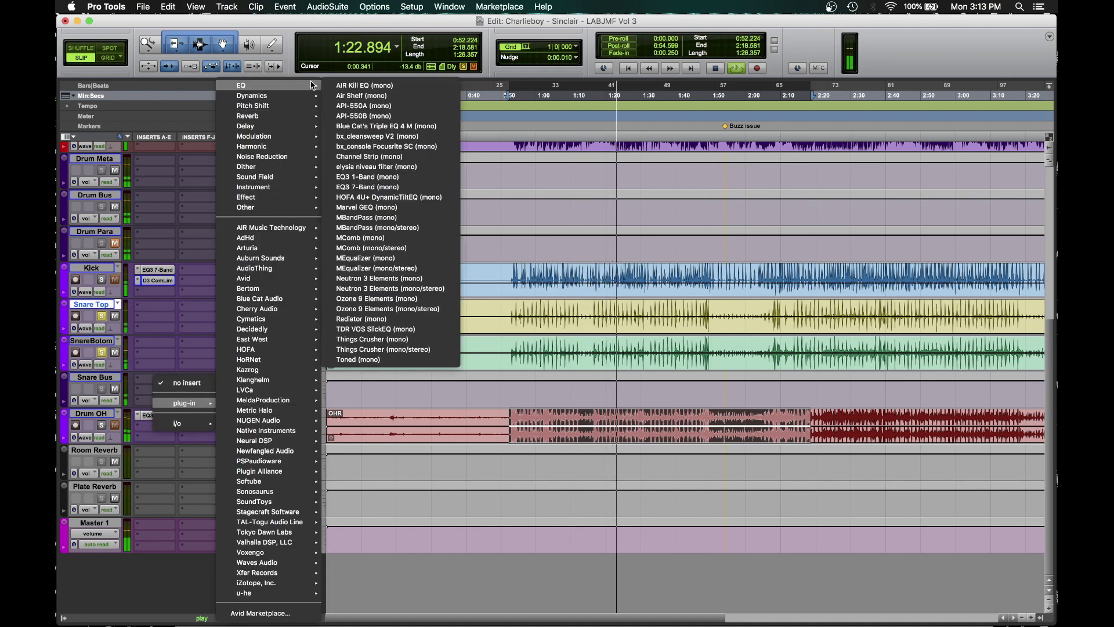
pyautogui.click(401, 187)
pyautogui.click(696, 43)
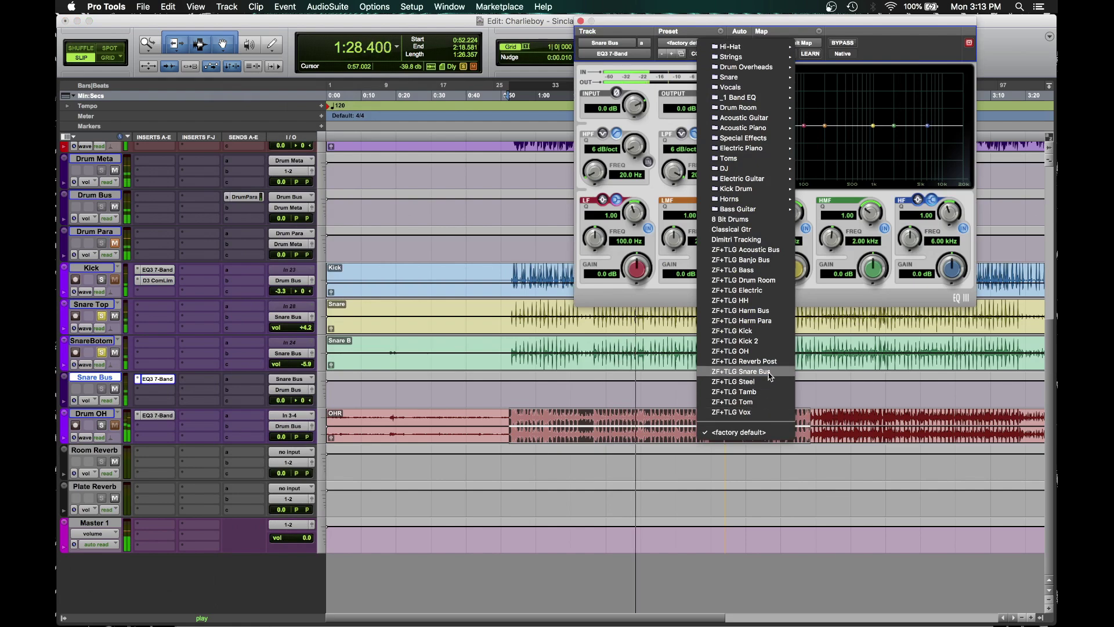
pyautogui.click(741, 372)
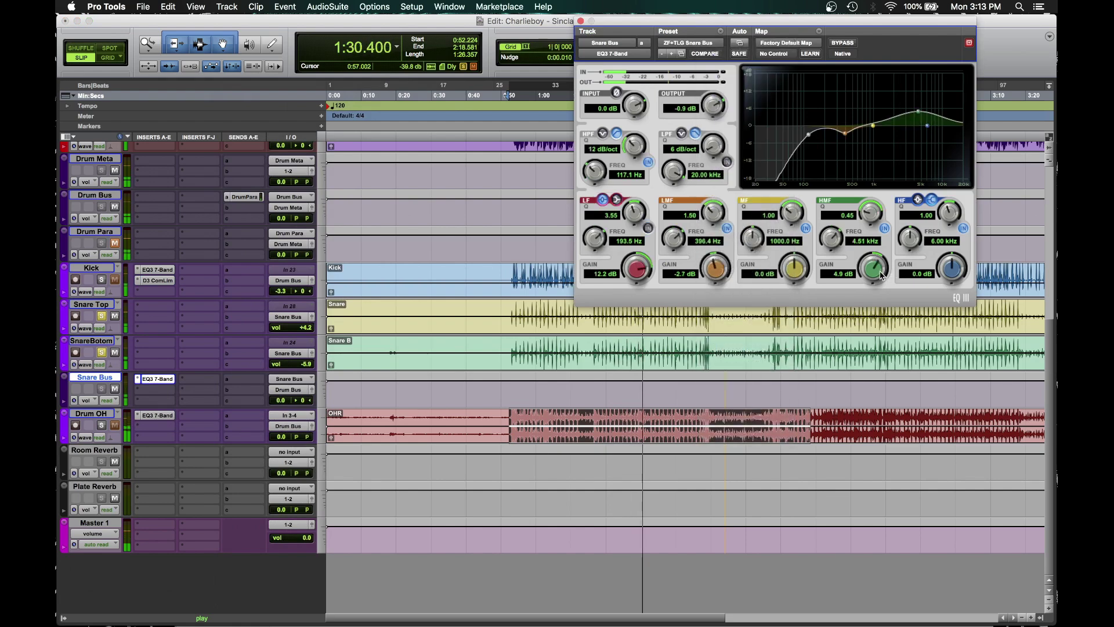
# Step: Set the Snare Bus EQ's high-mid gain to 4.3 dB and its low-mid gain to -2.3 dB
pyautogui.moveTo(867, 272); pyautogui.dragTo(869, 280)
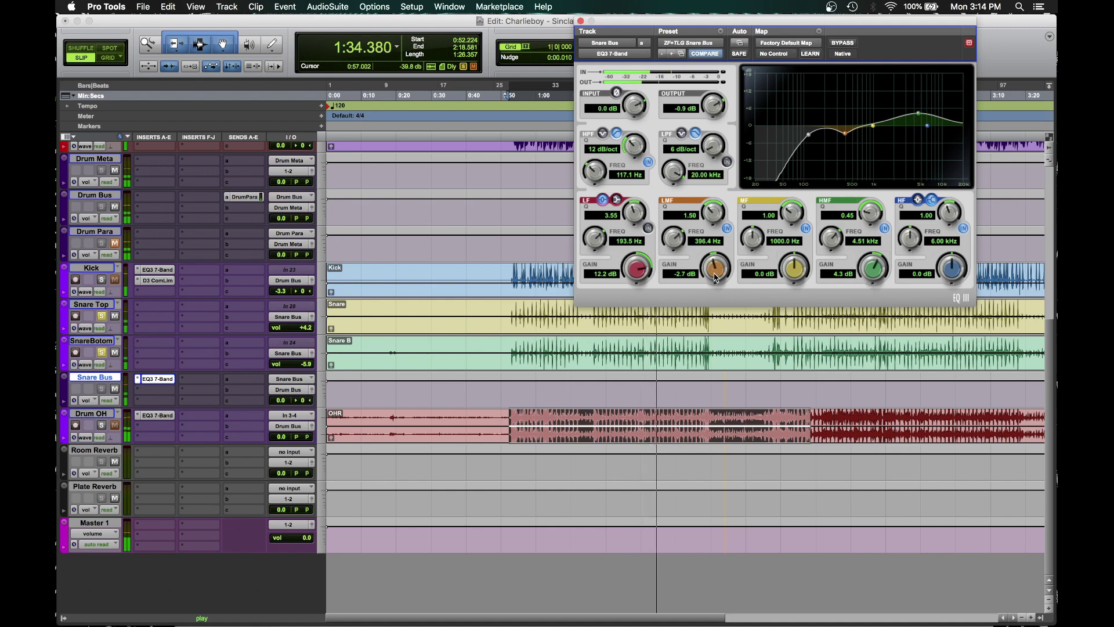
pyautogui.moveTo(718, 278)
pyautogui.mouseDown()
pyautogui.moveTo(714, 234)
pyautogui.moveTo(701, 286)
pyautogui.mouseUp()
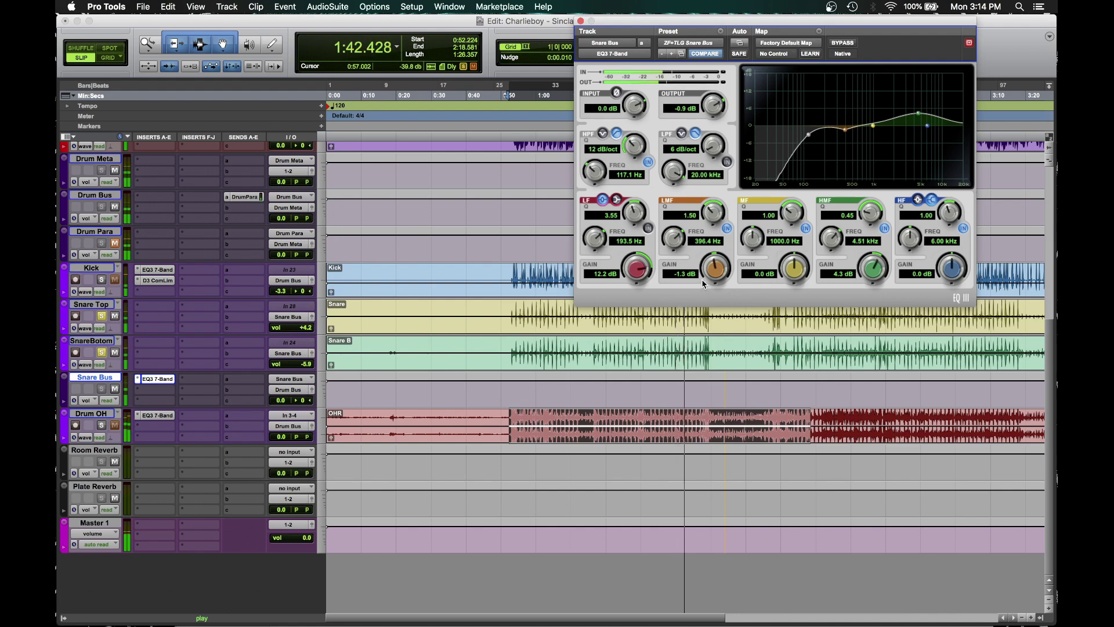
pyautogui.moveTo(702, 286)
pyautogui.mouseDown()
pyautogui.moveTo(694, 270)
pyautogui.moveTo(714, 280)
pyautogui.mouseUp()
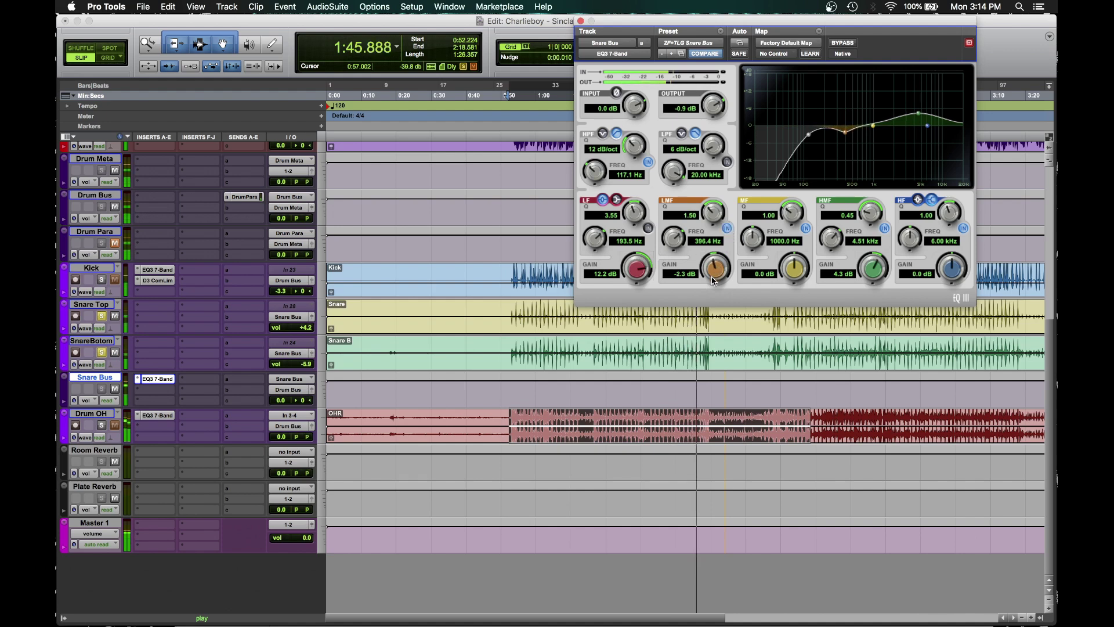
# Step: Enable the Snare Bus EQ's low band with its 12.2 dB boost and sweep its frequency down to 139.1 Hz
pyautogui.click(648, 228)
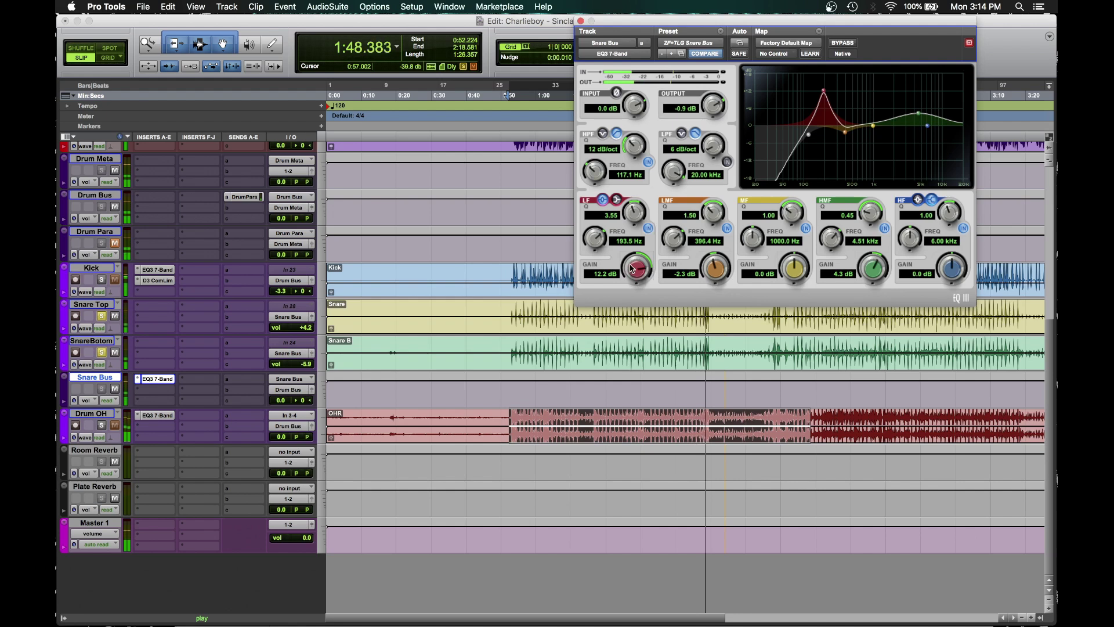
pyautogui.moveTo(593, 235); pyautogui.dragTo(554, 239)
pyautogui.press('space')
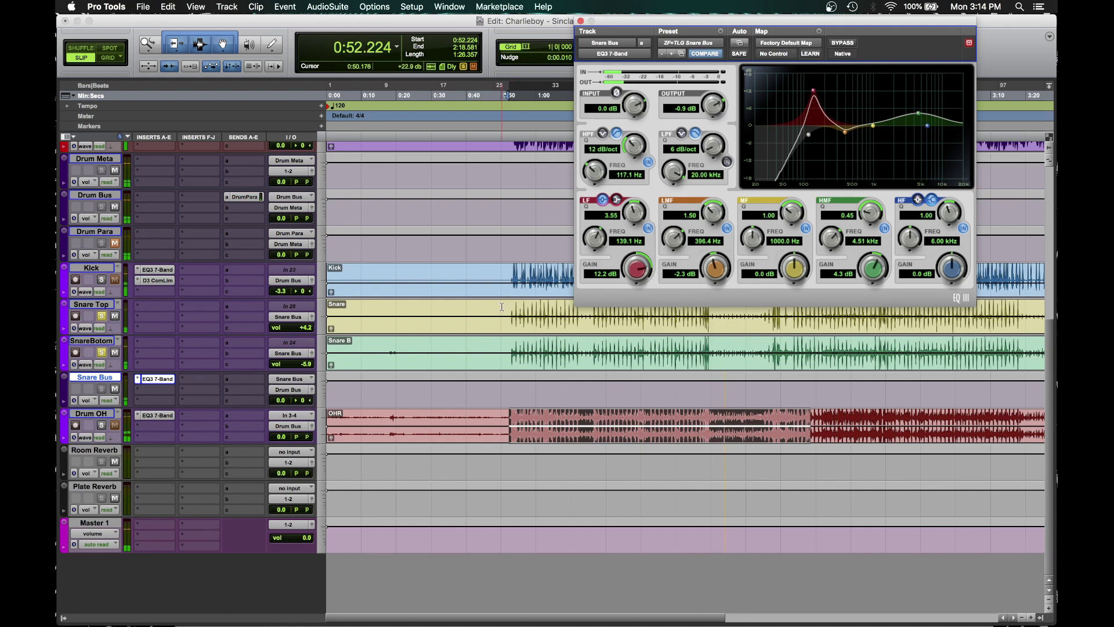
# Step: Select the Snare Top section from about 0:53 to 1:12 and play it
pyautogui.click(502, 316)
pyautogui.moveTo(511, 317); pyautogui.dragTo(576, 316)
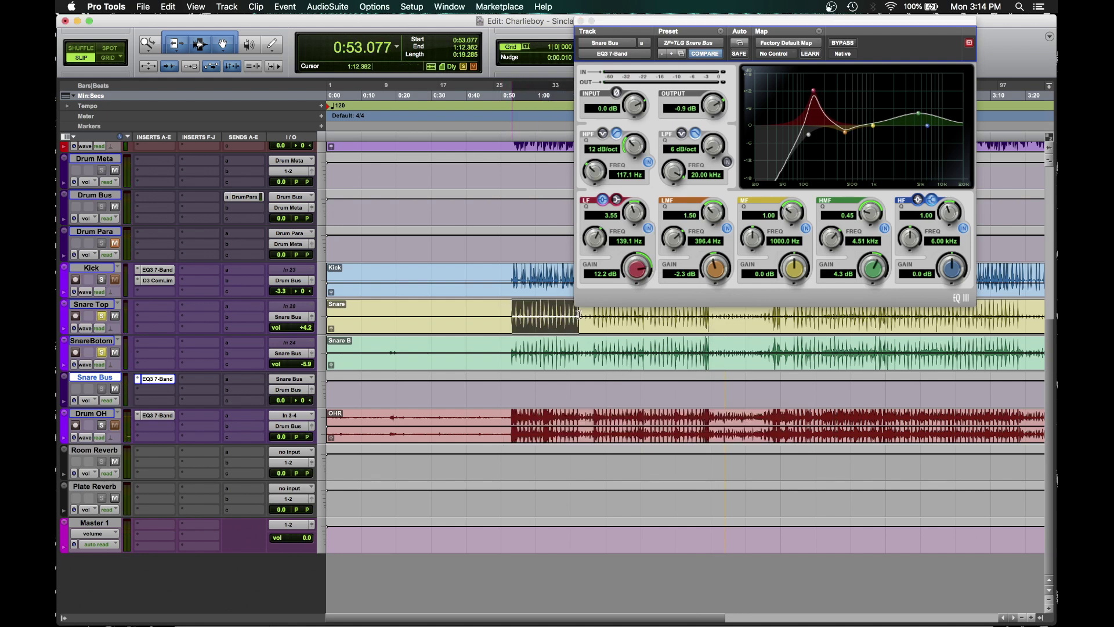
pyautogui.press('space')
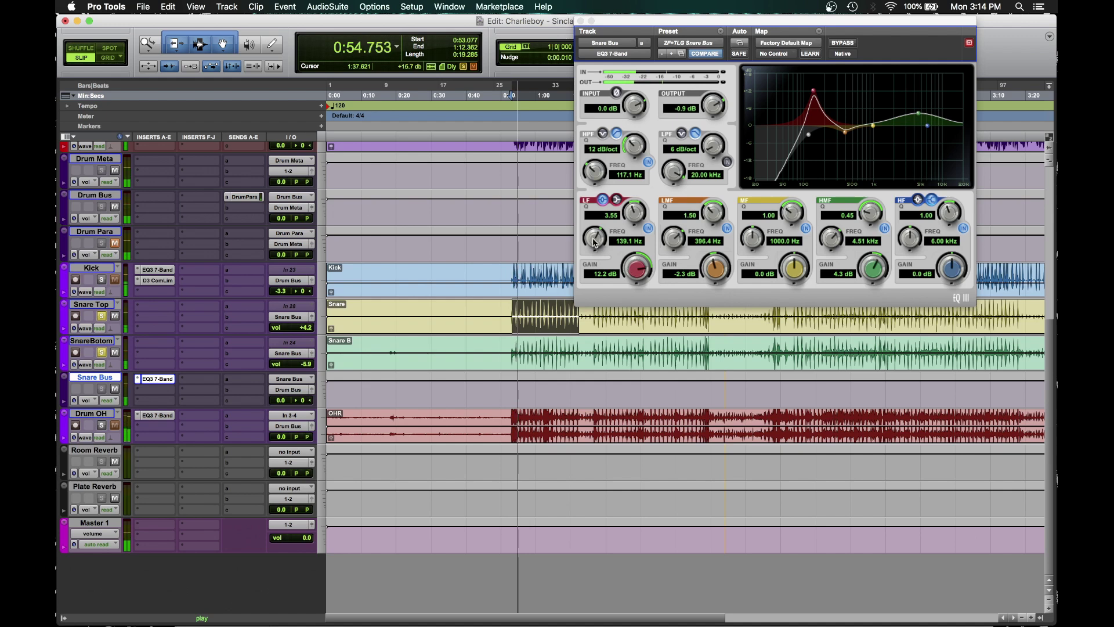
# Step: Sweep the Snare Bus EQ's low band to 167.4 Hz at 18 dB and Q 6.17, bypass it, and set the high-pass frequency to 138.1 Hz
pyautogui.moveTo(595, 243)
pyautogui.mouseDown()
pyautogui.moveTo(631, 218)
pyautogui.moveTo(585, 241)
pyautogui.moveTo(594, 237)
pyautogui.mouseUp()
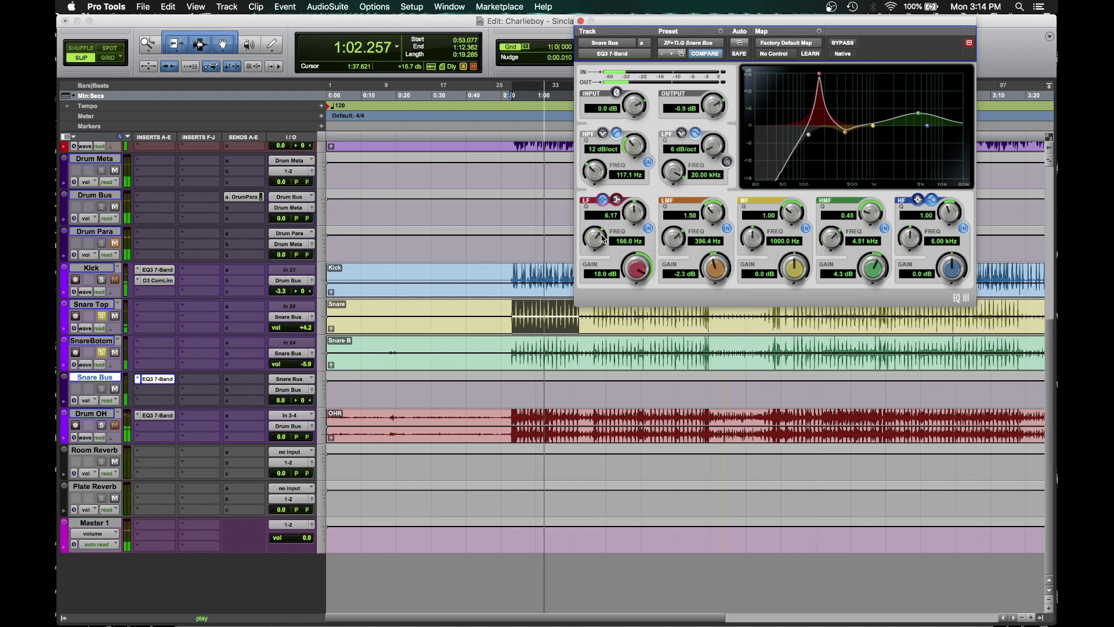
pyautogui.click(648, 228)
pyautogui.moveTo(594, 172); pyautogui.dragTo(595, 168)
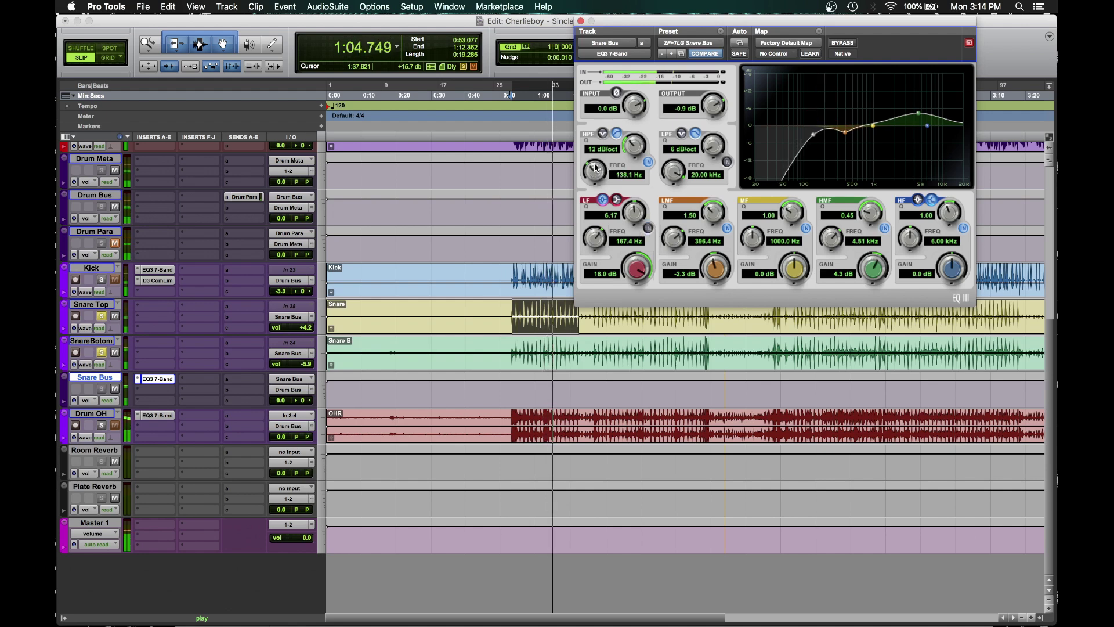
# Step: Boost the Snare Bus EQ's mid band 2.3 dB at 248.3 Hz with Q 3.05, and set the high-mid gain to 3.9 dB
pyautogui.moveTo(869, 271); pyautogui.dragTo(869, 280)
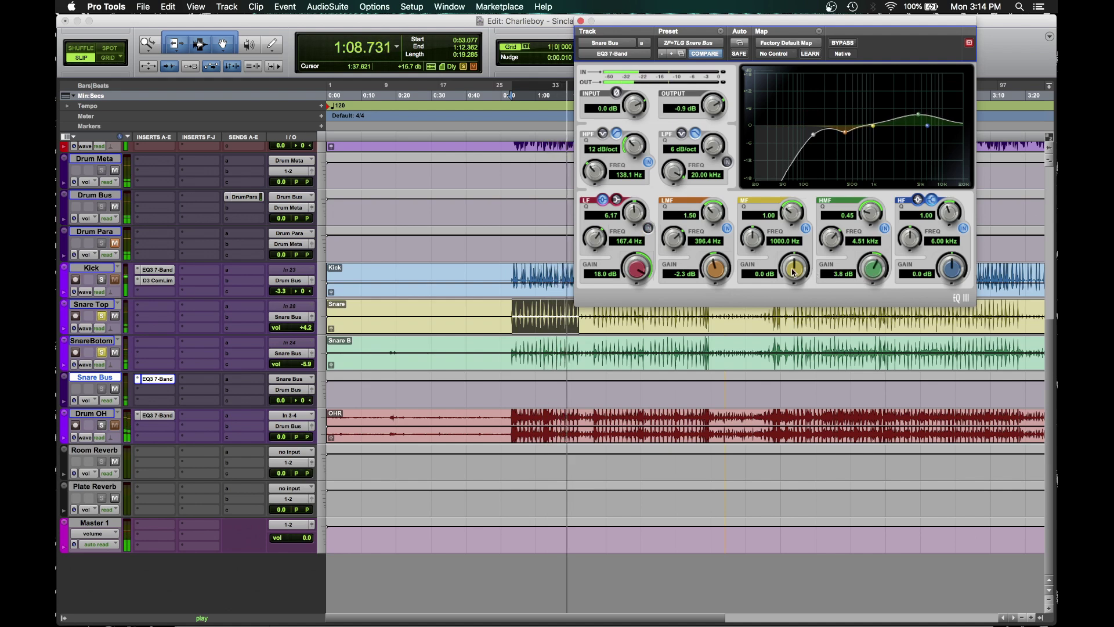
pyautogui.moveTo(794, 272); pyautogui.dragTo(797, 172)
pyautogui.moveTo(753, 238); pyautogui.dragTo(667, 275)
pyautogui.moveTo(794, 271); pyautogui.dragTo(794, 274)
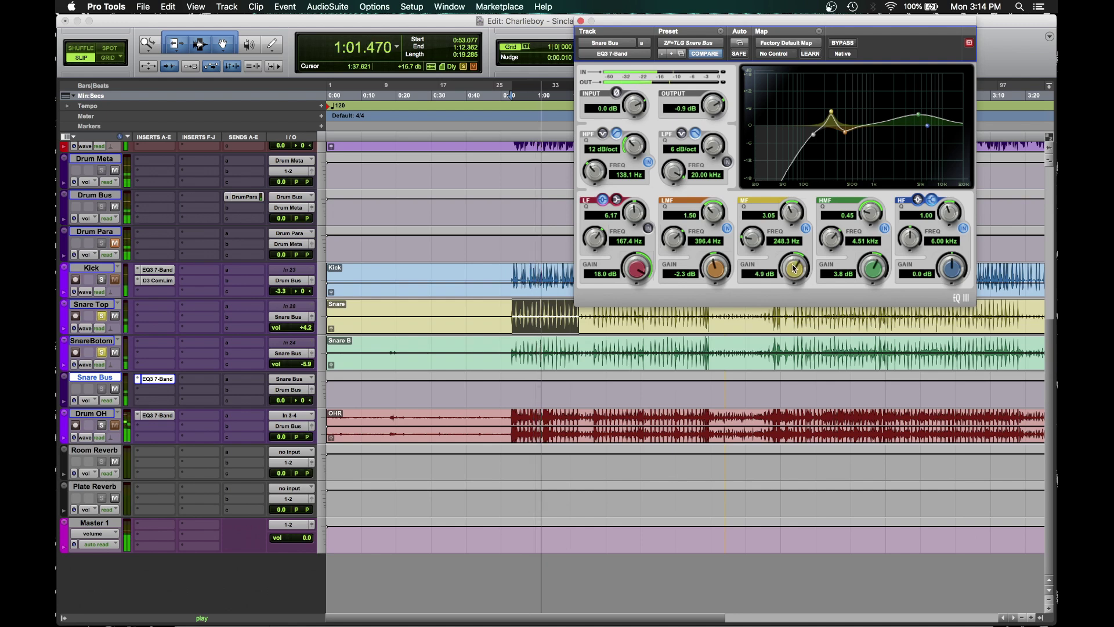
pyautogui.moveTo(794, 268)
pyautogui.mouseDown()
pyautogui.moveTo(776, 266)
pyautogui.moveTo(783, 288)
pyautogui.moveTo(805, 269)
pyautogui.mouseUp()
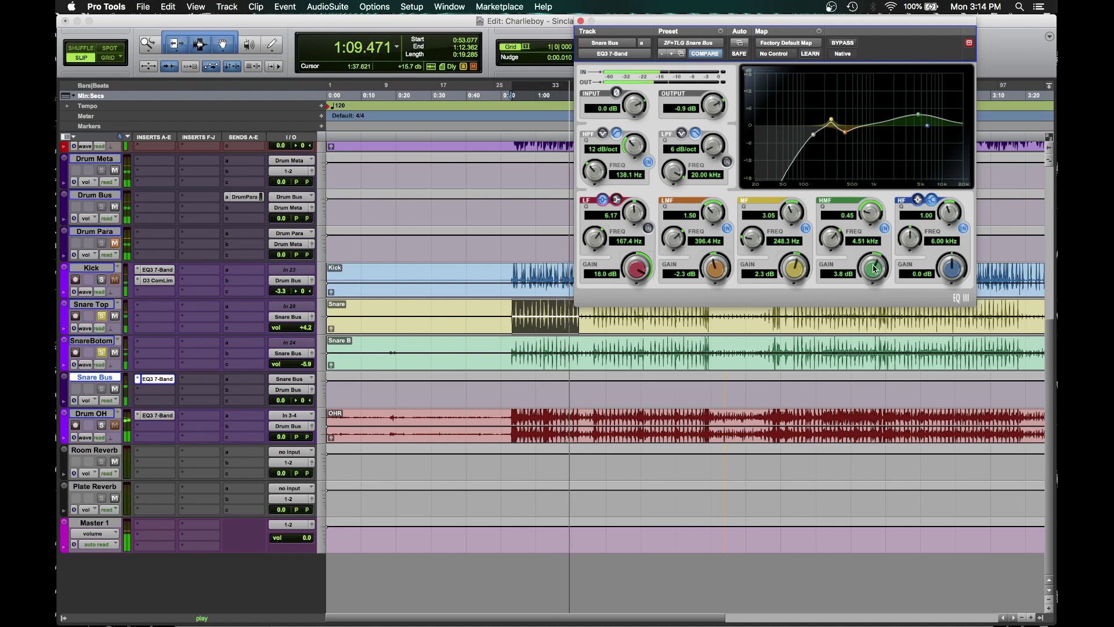
pyautogui.moveTo(874, 268); pyautogui.dragTo(805, 233)
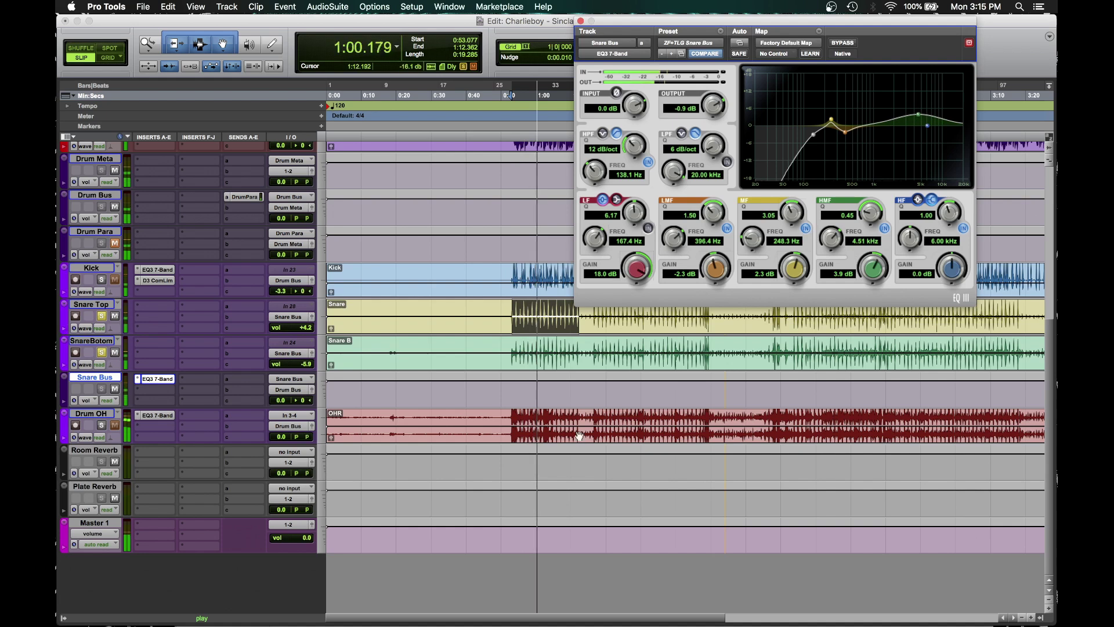
pyautogui.press('space')
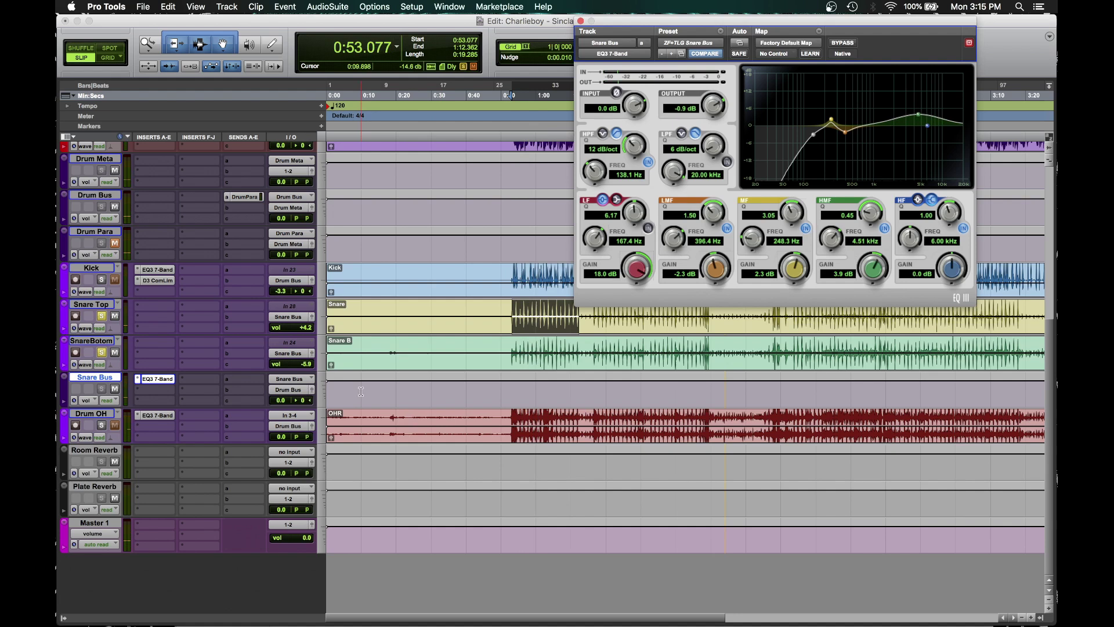
# Step: Zoom in on the first snare hit near 0:53 and compare the waveform timing of the Snare Top and SnareBotom tracks
pyautogui.click(90, 342)
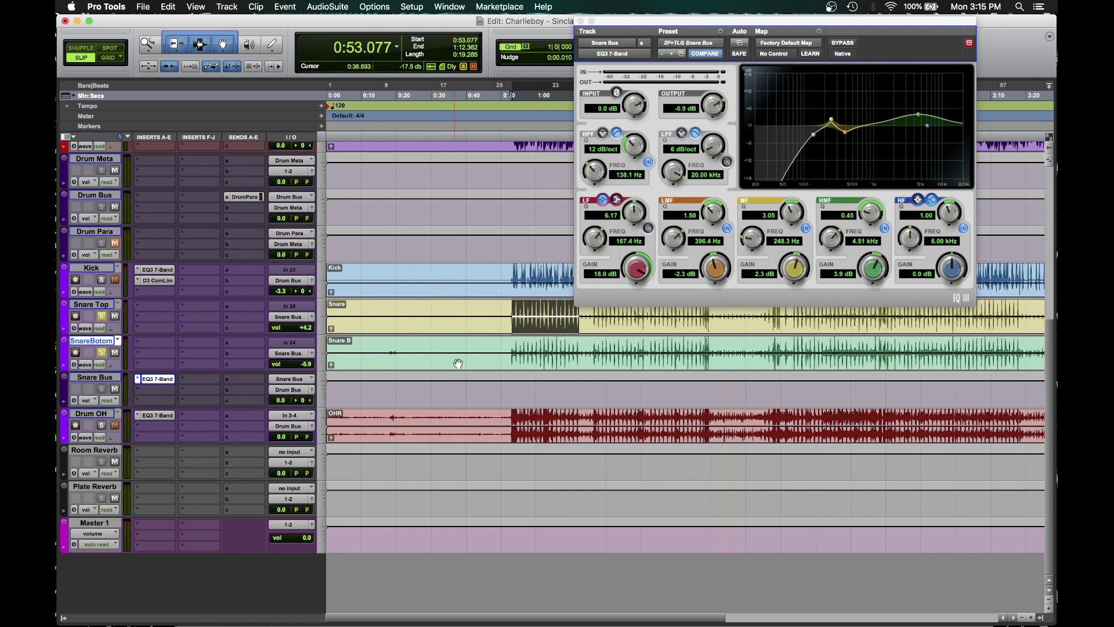
pyautogui.click(492, 345)
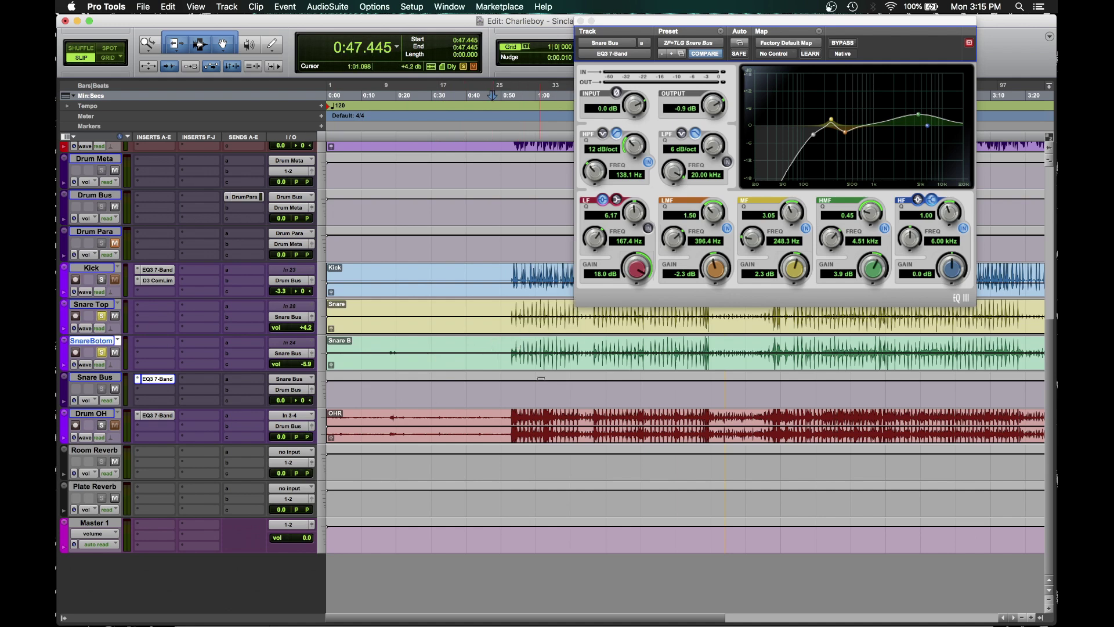
pyautogui.click(562, 362)
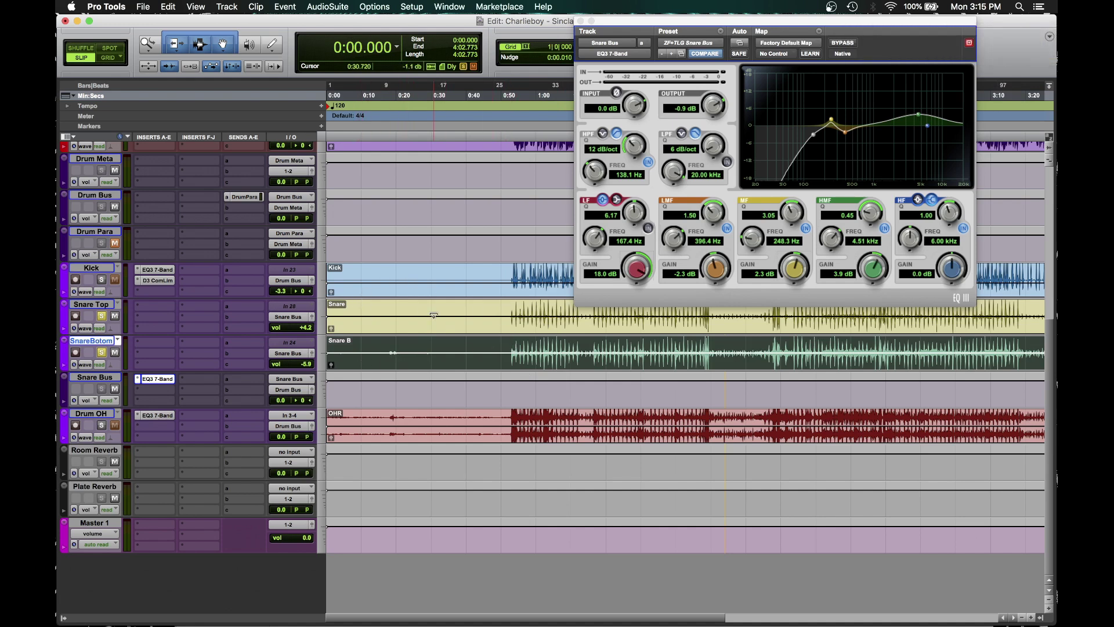
pyautogui.click(512, 312)
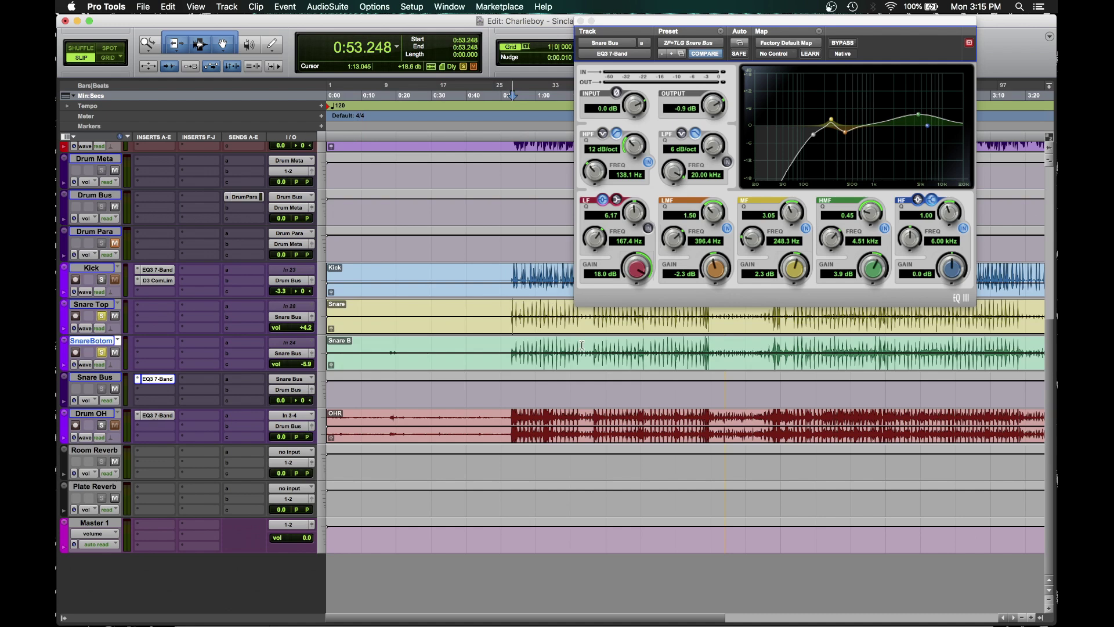
pyautogui.press('super+bracketright')
pyautogui.press('super+bracketright')
pyautogui.press('super+bracketright')
pyautogui.press('super+bracketright')
pyautogui.press('super+bracketright')
pyautogui.press('super+bracketright')
pyautogui.press('super+bracketright')
pyautogui.press('super+bracketright')
pyautogui.press('super+bracketright')
pyautogui.press('super+bracketright')
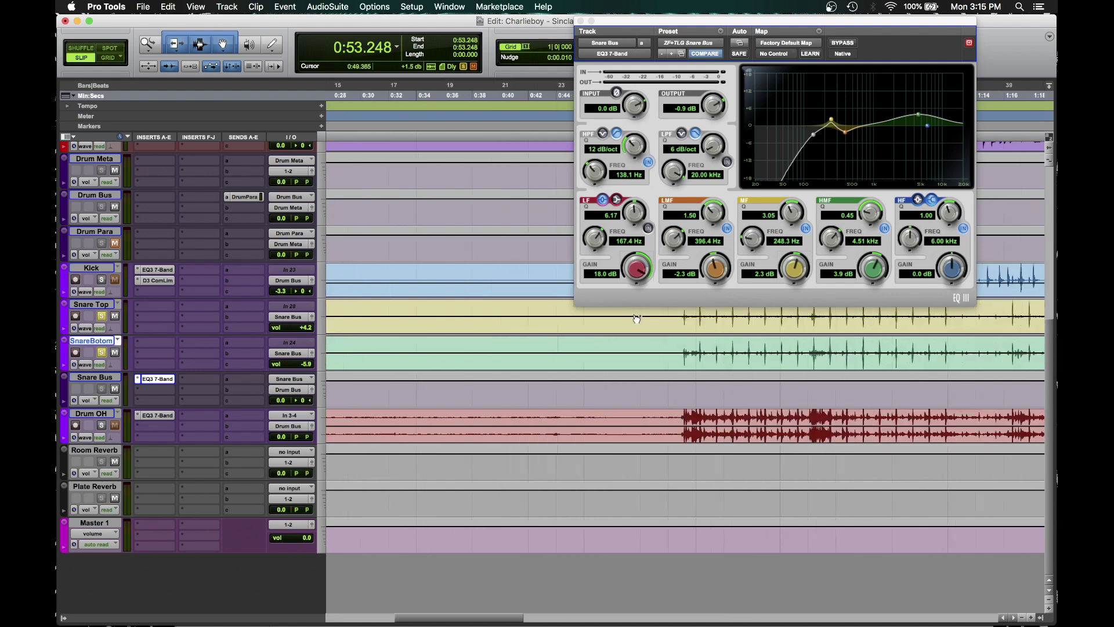
pyautogui.scroll(2, 519, 372)
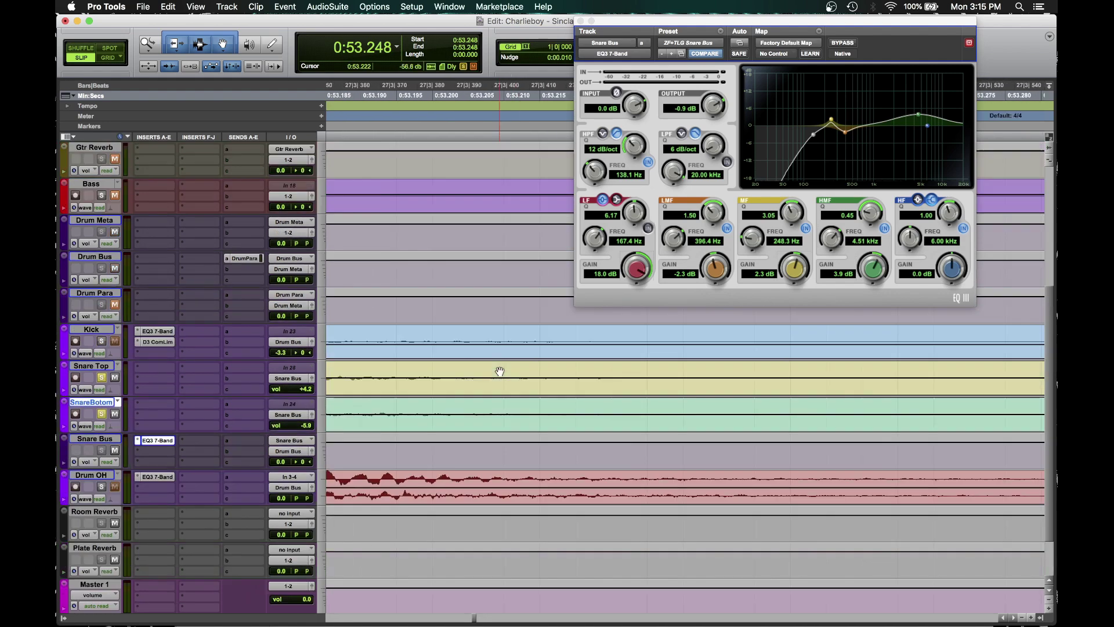
pyautogui.hscroll(-10, 497, 371)
pyautogui.click(630, 377)
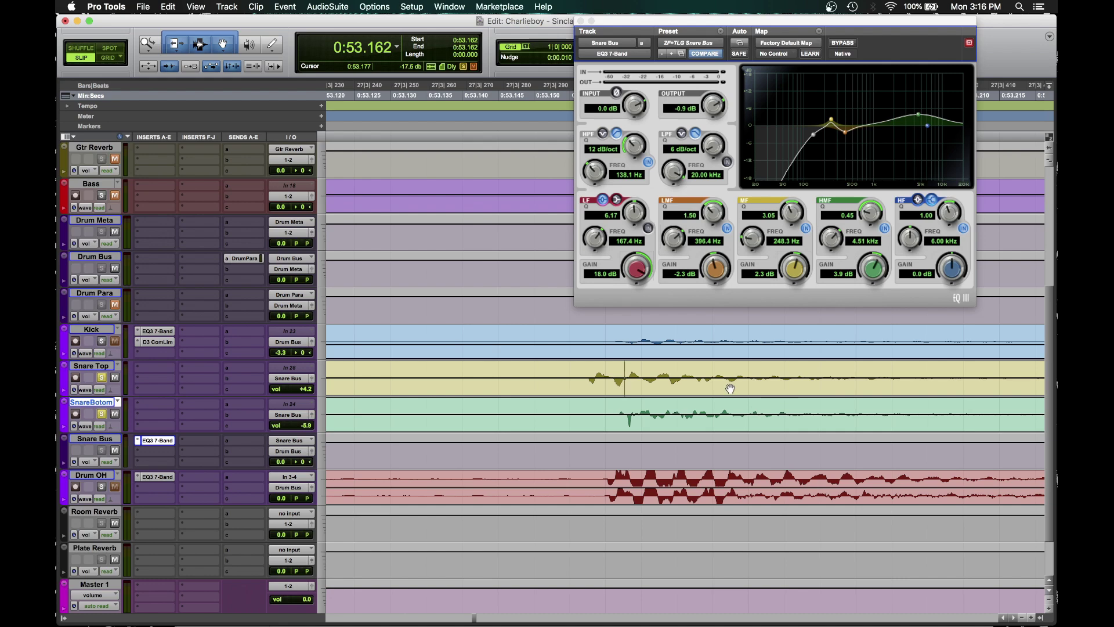
pyautogui.scroll(-10, 849, 381)
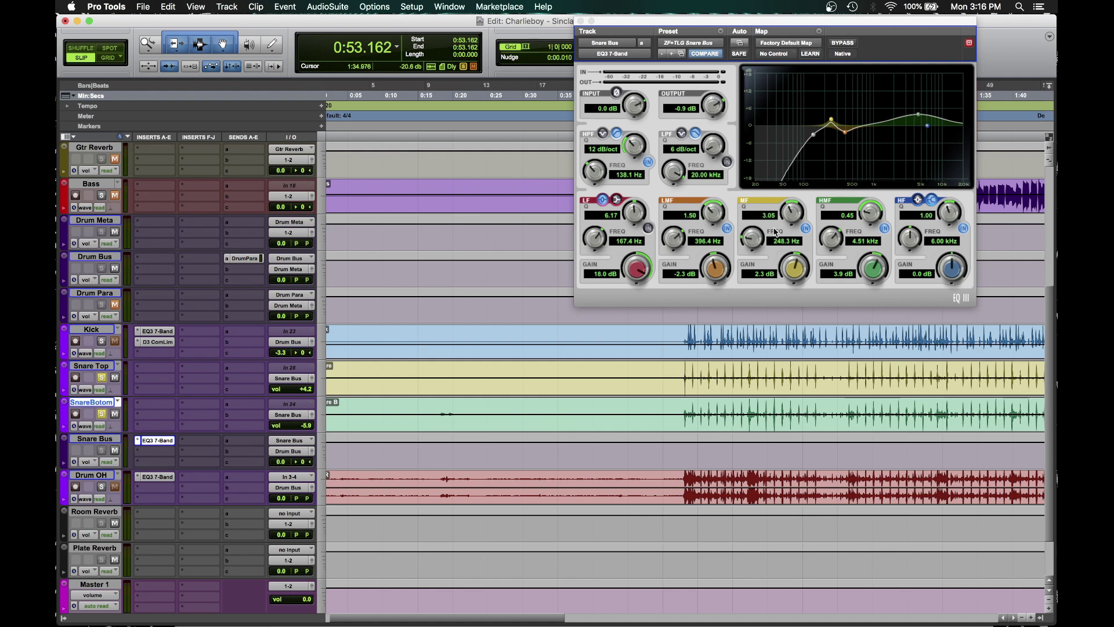
# Step: Close the Snare Bus EQ and play the Snare Top section from about 0:53 to 1:49
pyautogui.click(580, 21)
pyautogui.hscroll(5, 853, 383)
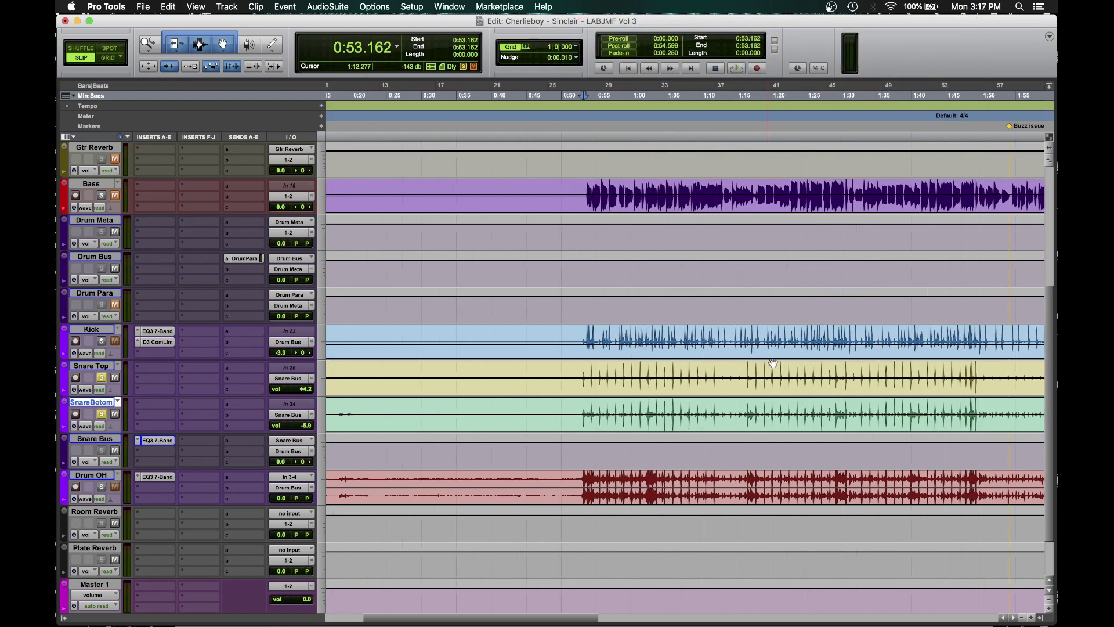
pyautogui.keyDown('shift'); pyautogui.click(875, 370); pyautogui.keyUp('shift')
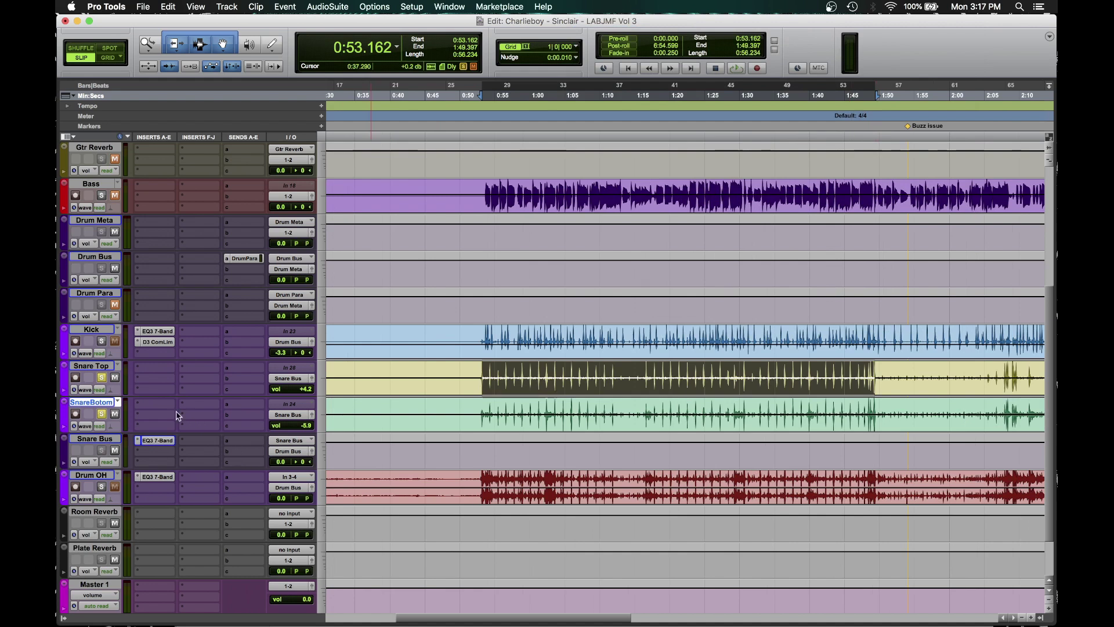
pyautogui.press('space')
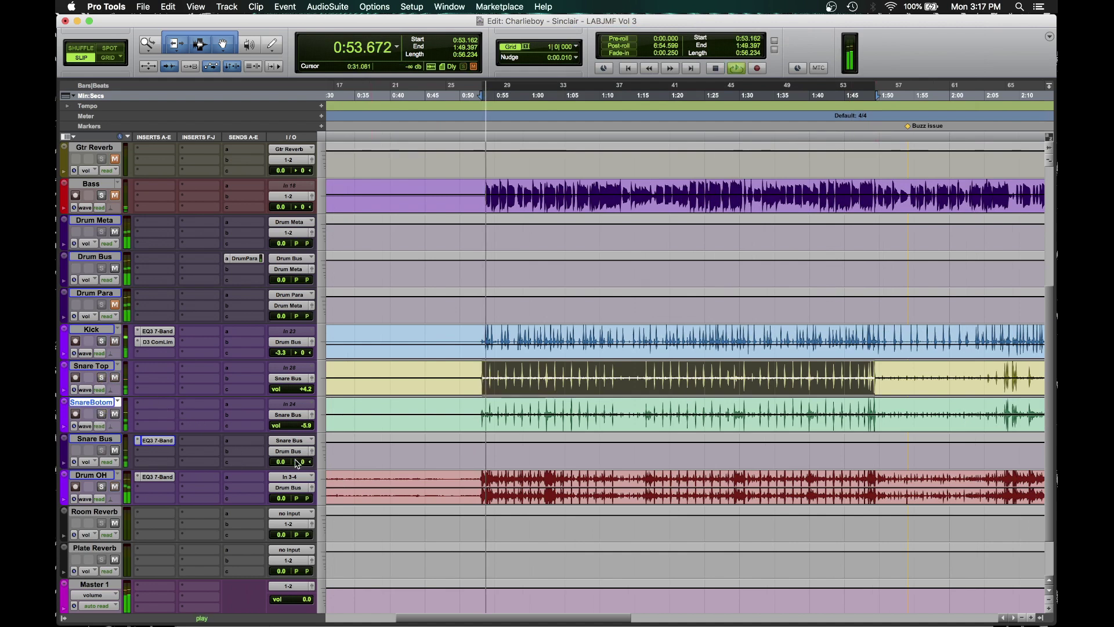
# Step: Pull the Snare Bus fader fully down and bring it back up to -13.2 dB, and set the Kick level to -2.6 dB
pyautogui.moveTo(282, 462); pyautogui.dragTo(282, 506)
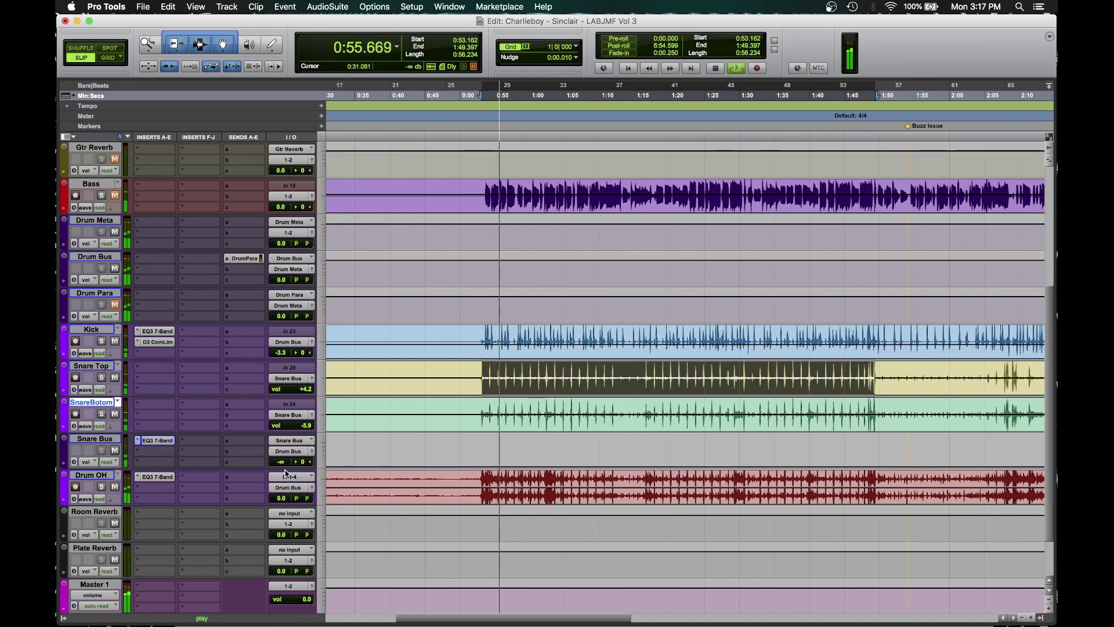
pyautogui.click(284, 466)
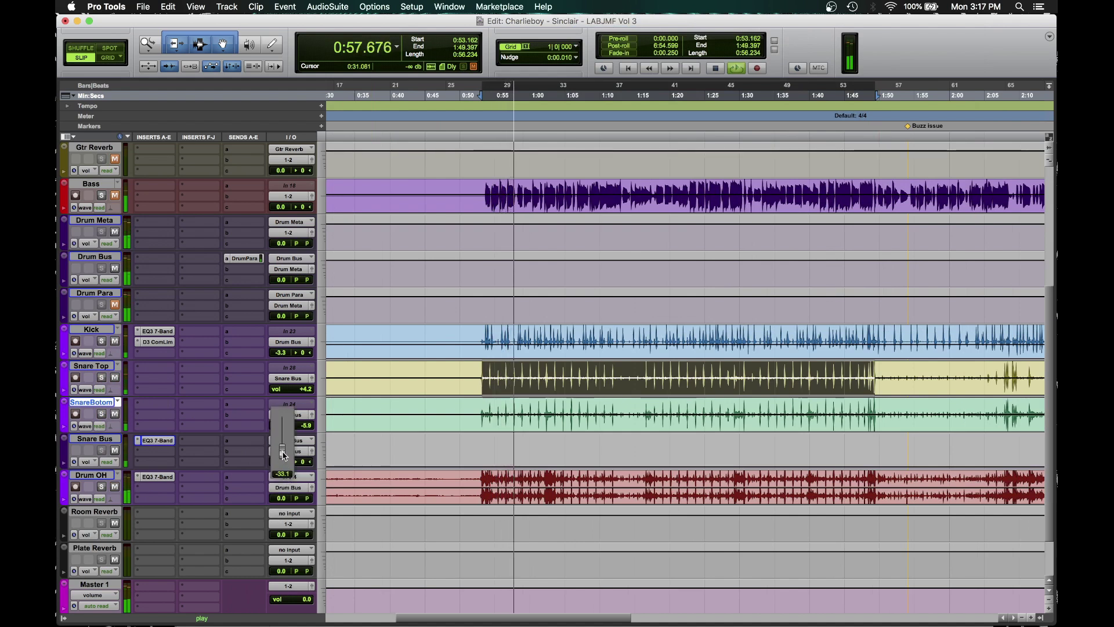
pyautogui.moveTo(284, 466); pyautogui.dragTo(282, 441)
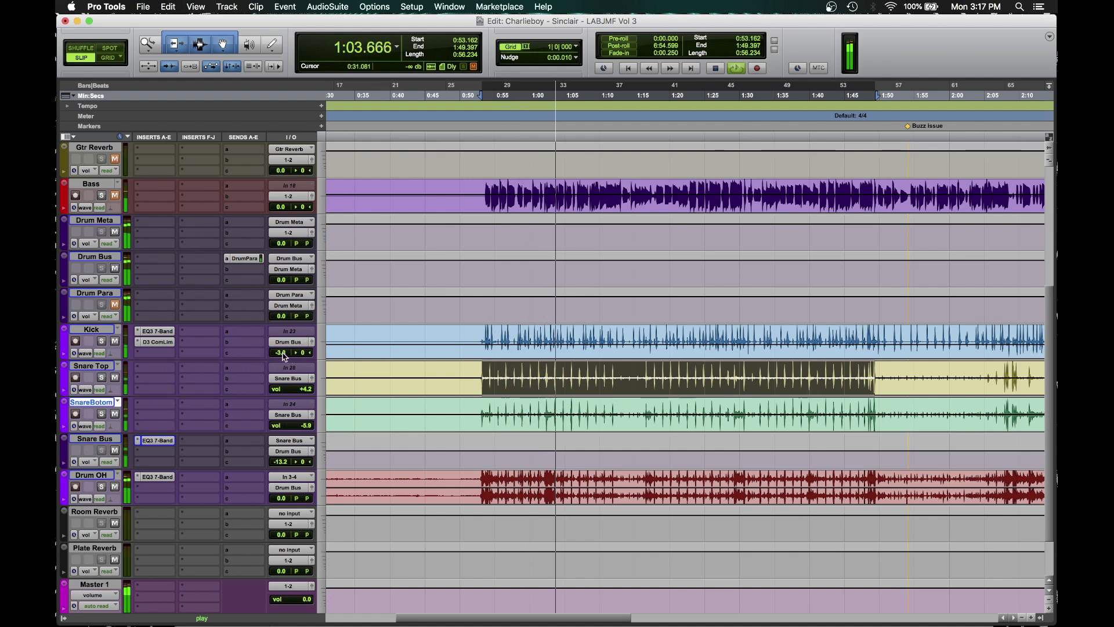
pyautogui.moveTo(282, 352); pyautogui.dragTo(282, 356)
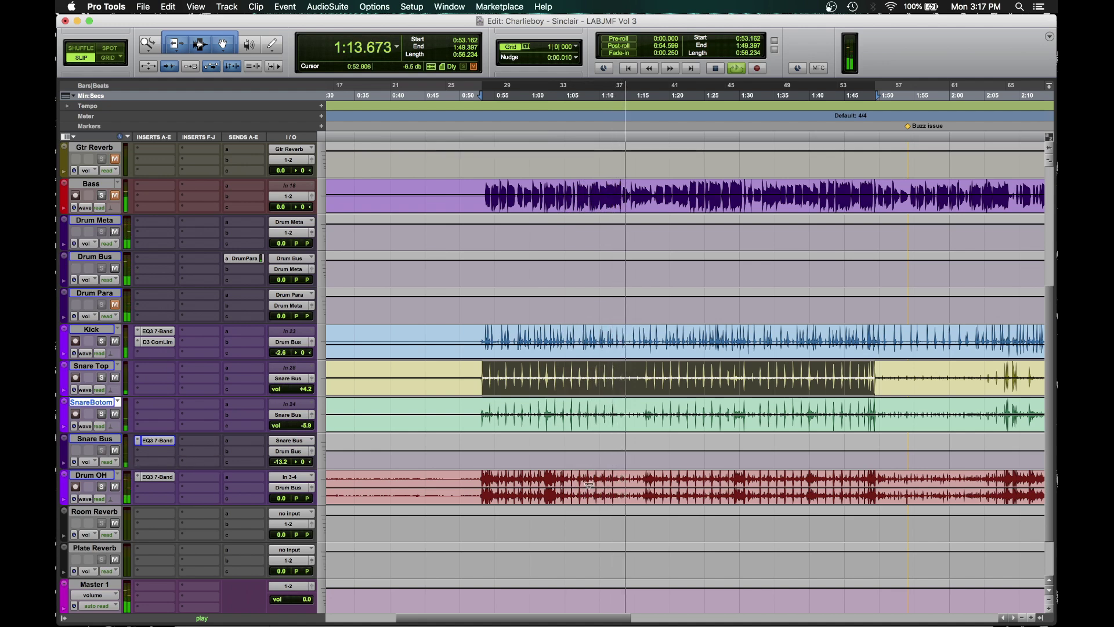
pyautogui.press('space')
# Step: Select the SnareBotom section from about 0:53 to 1:12 and play it
pyautogui.click(478, 407)
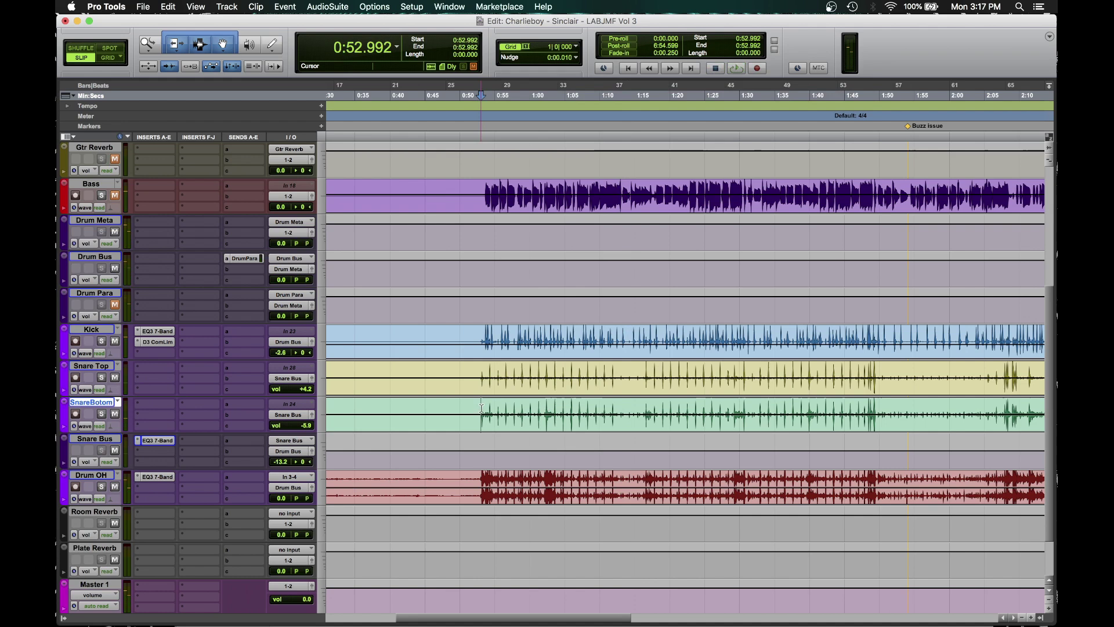
pyautogui.keyDown('shift'); pyautogui.click(615, 401); pyautogui.keyUp('shift')
pyautogui.press('space')
# Step: Insert a Dyn3 Compressor/Limiter after the EQ on the Snare Bus and load the ZF+TLG Snare Bus preset
pyautogui.click(156, 454)
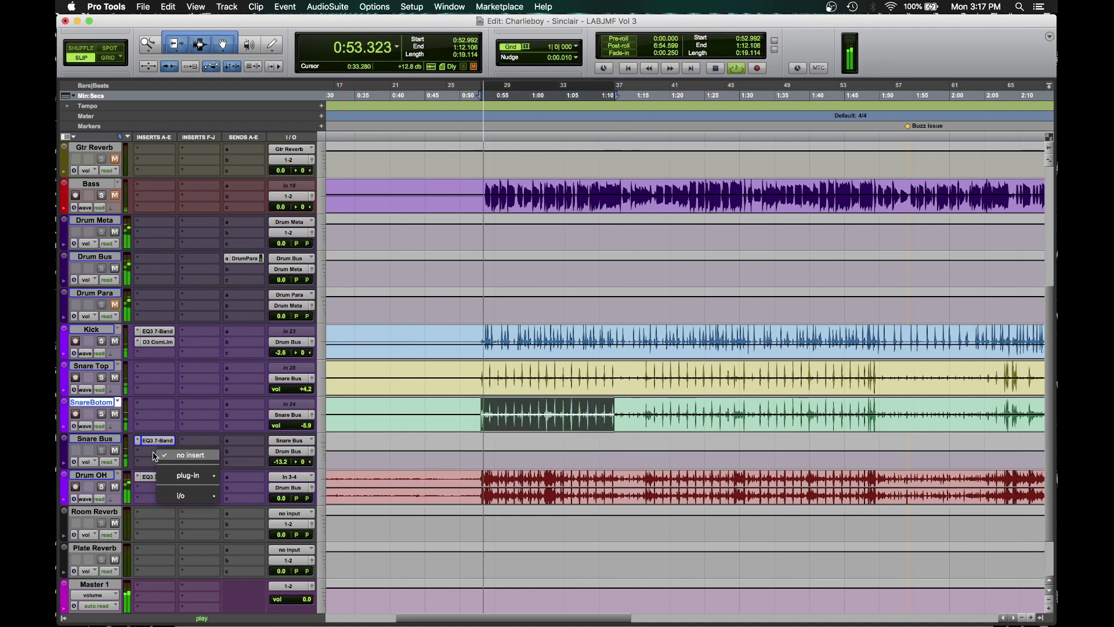
pyautogui.moveTo(191, 476)
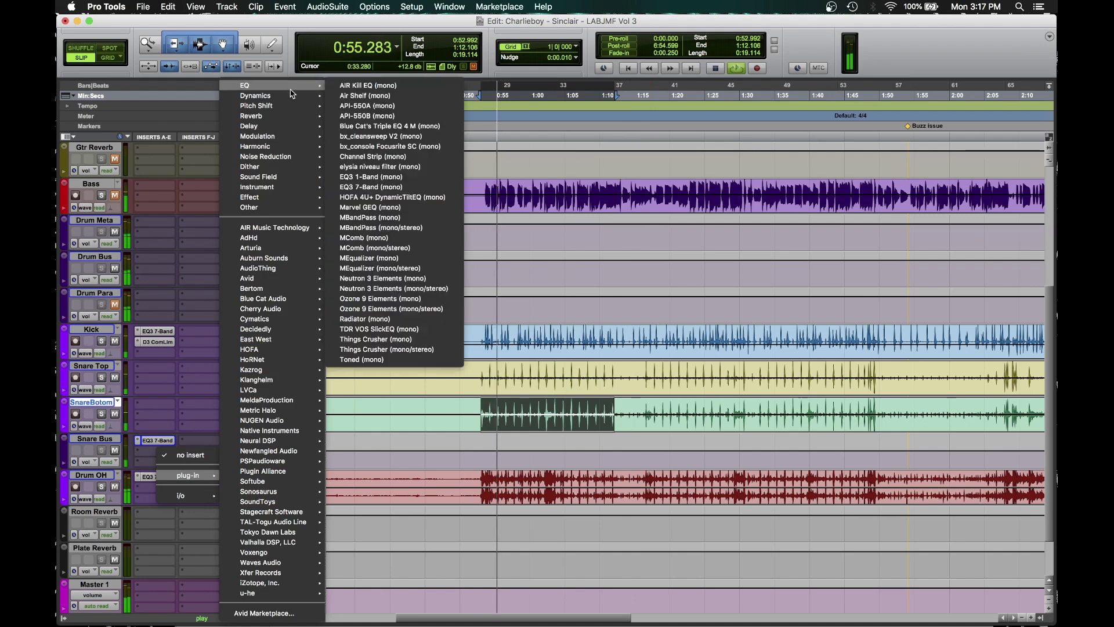
pyautogui.moveTo(261, 96)
pyautogui.click(414, 180)
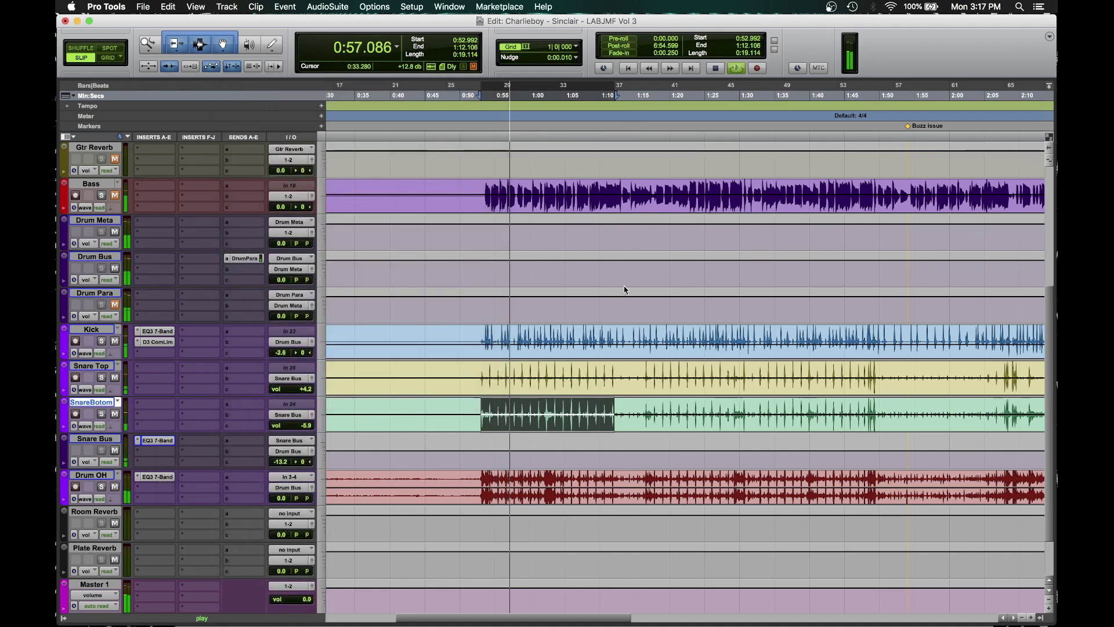
pyautogui.click(685, 53)
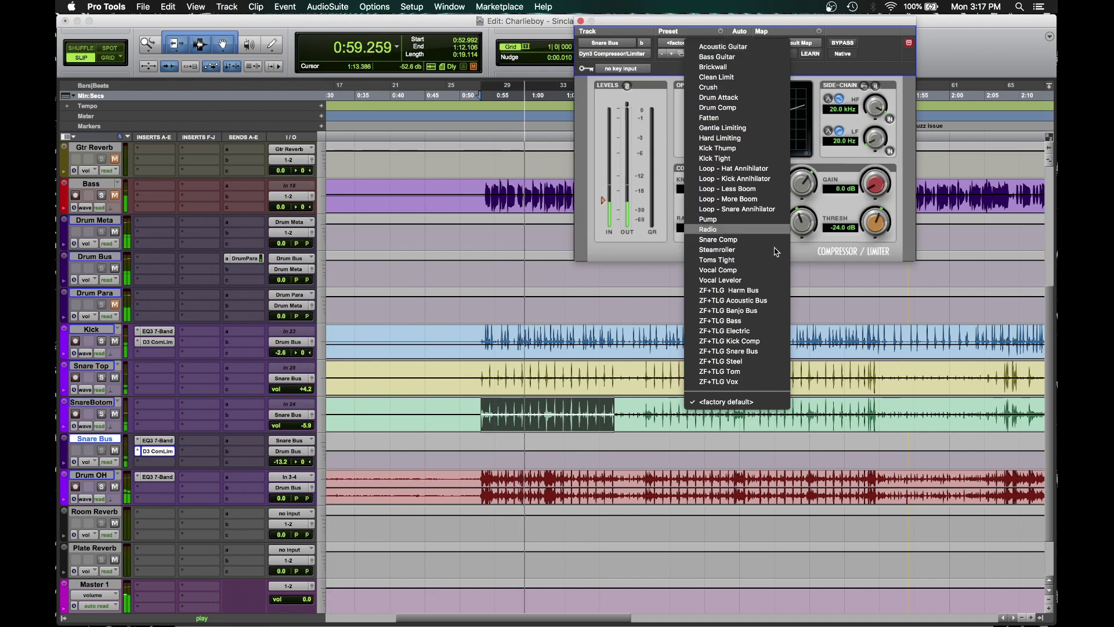
pyautogui.click(815, 242)
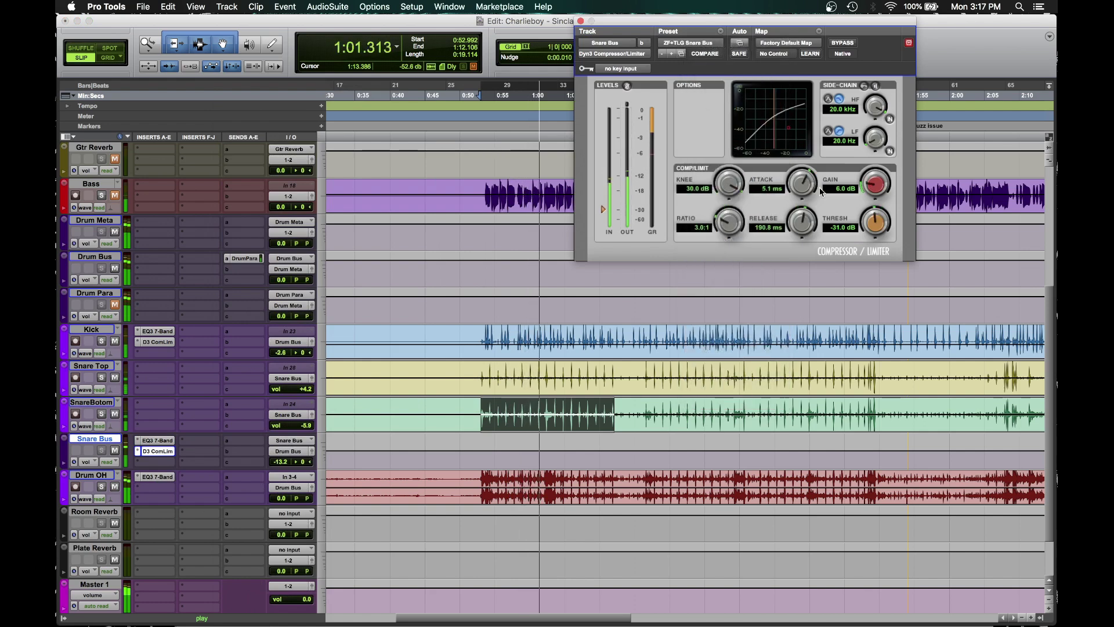
# Step: Set the Snare Bus compressor's threshold to -25.8 dB and gain to 1.7 dB, and lower the Drum OH track to -1.3 dB
pyautogui.moveTo(875, 210)
pyautogui.mouseDown()
pyautogui.moveTo(873, 191)
pyautogui.moveTo(871, 211)
pyautogui.moveTo(813, 225)
pyautogui.mouseUp()
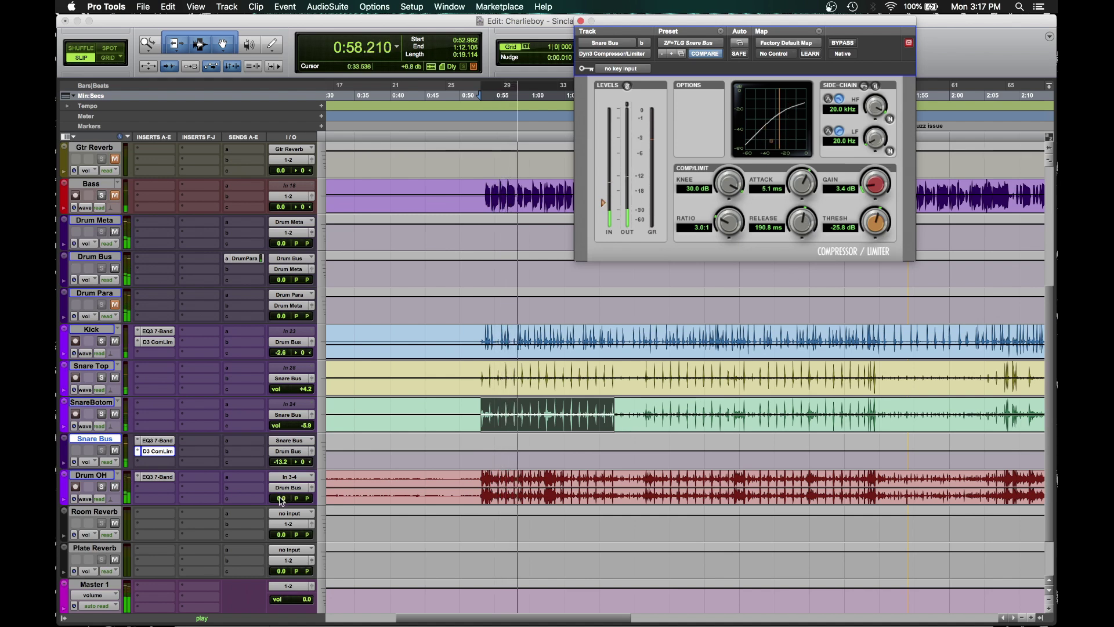
pyautogui.moveTo(281, 498); pyautogui.dragTo(281, 504)
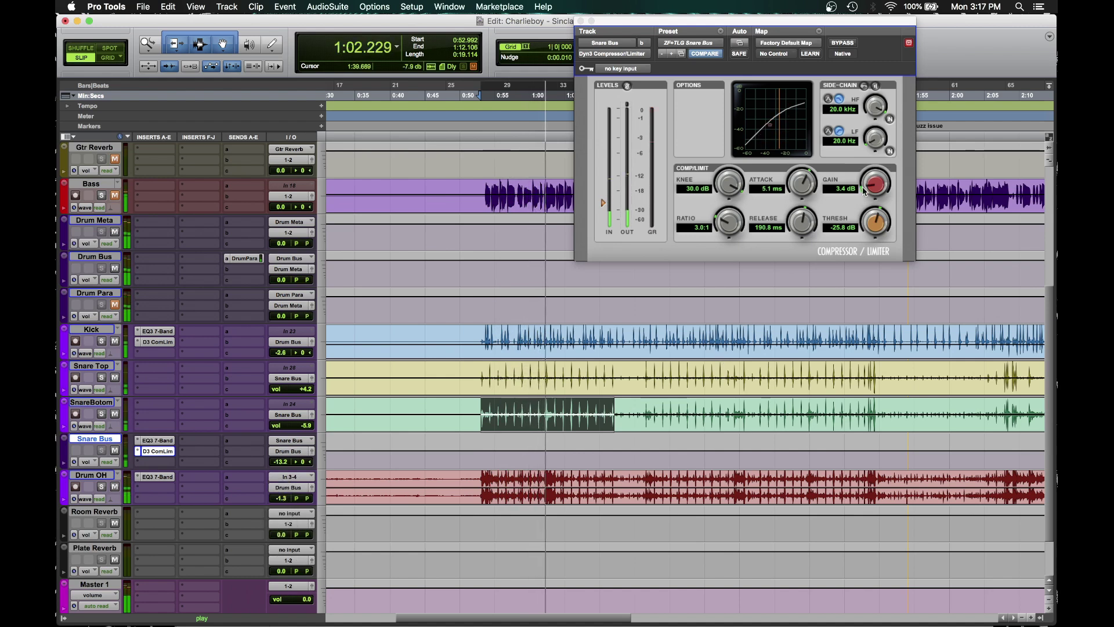
pyautogui.moveTo(863, 185); pyautogui.dragTo(867, 211)
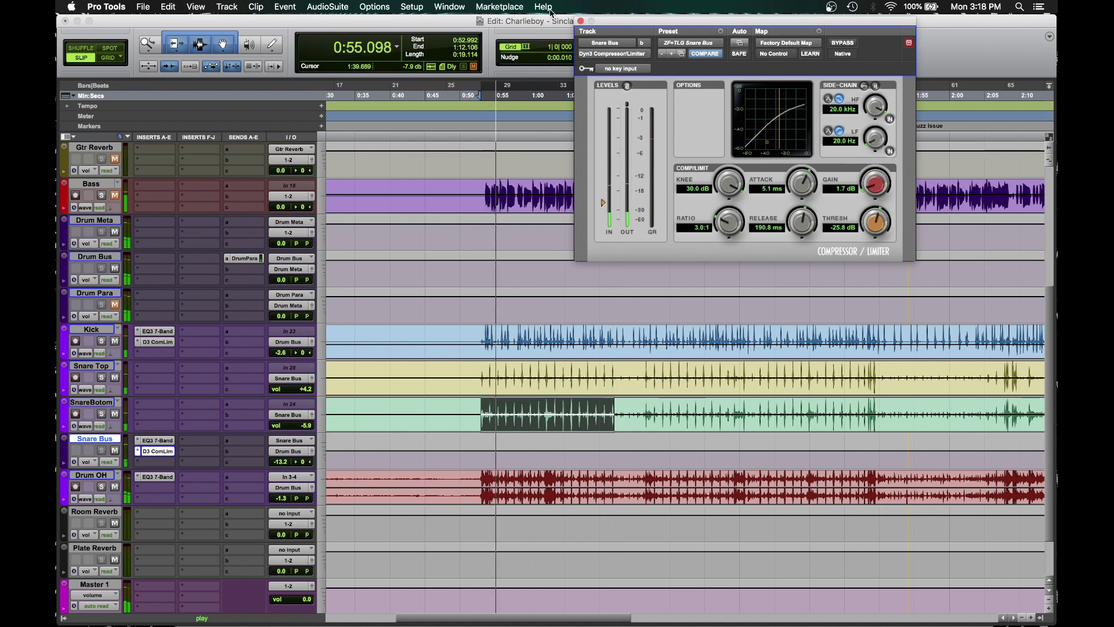
pyautogui.click(581, 21)
pyautogui.press('space')
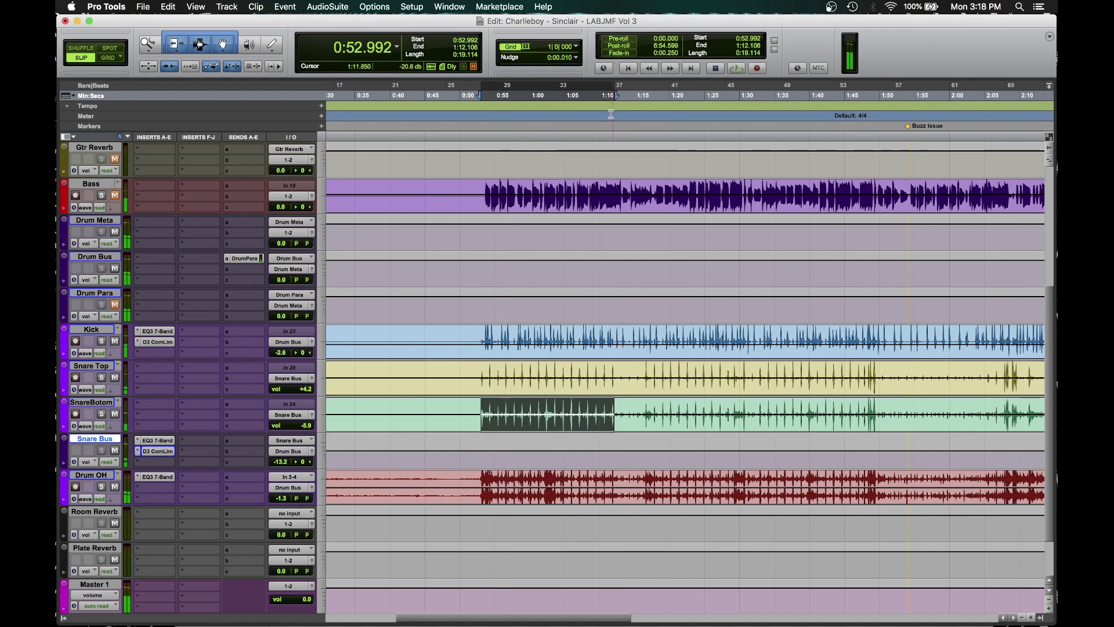
# Step: Play the drum mix from about 1:11 to check the snare balance
pyautogui.click(615, 334)
pyautogui.press('space')
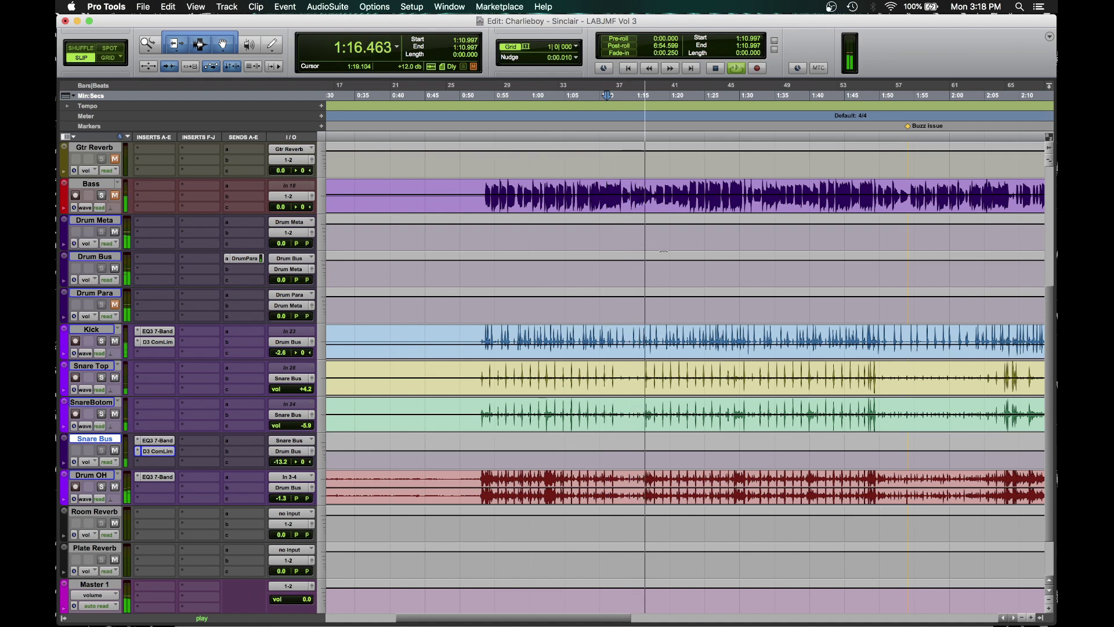
pyautogui.press('space')
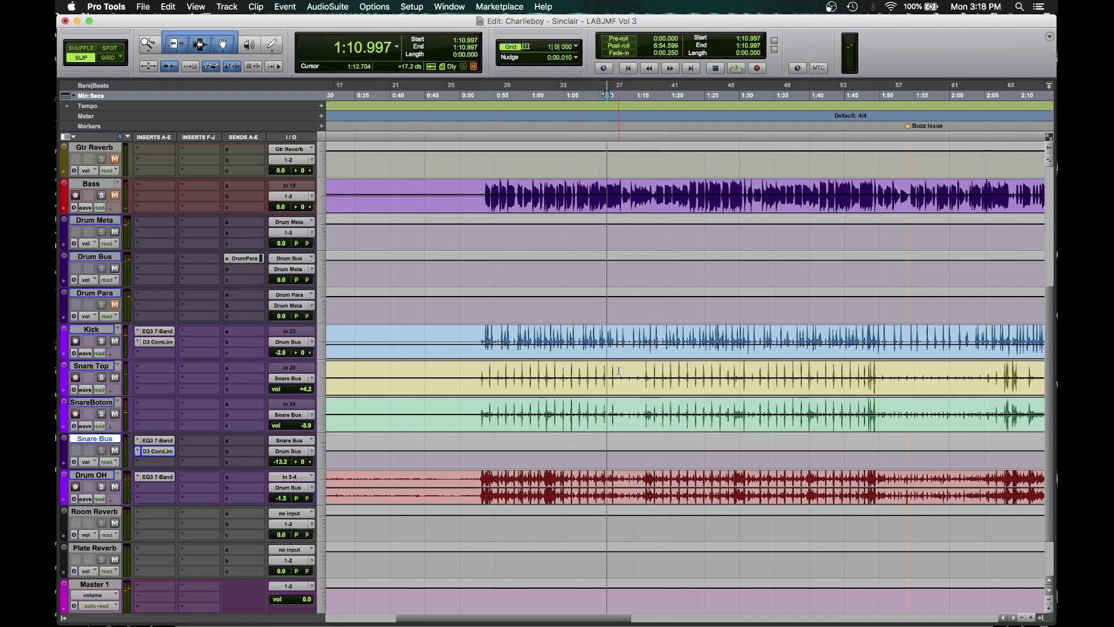
# Step: Select the Snare Top passage from about 1:12 to 1:16 and listen to it
pyautogui.moveTo(618, 376); pyautogui.dragTo(645, 373)
pyautogui.moveTo(641, 371); pyautogui.dragTo(643, 369)
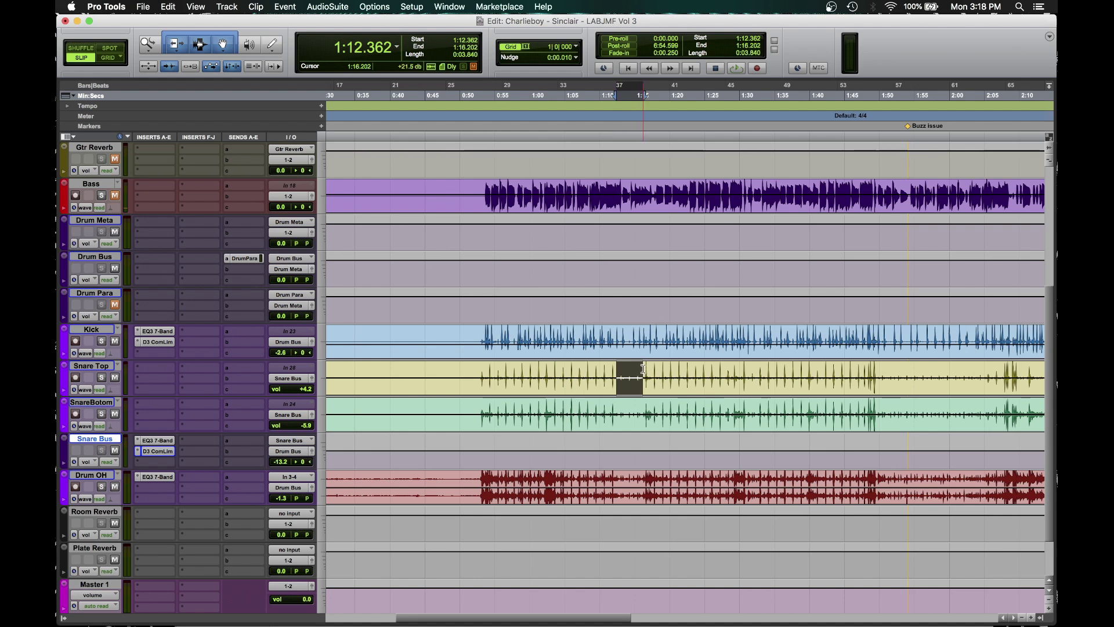
pyautogui.press('space')
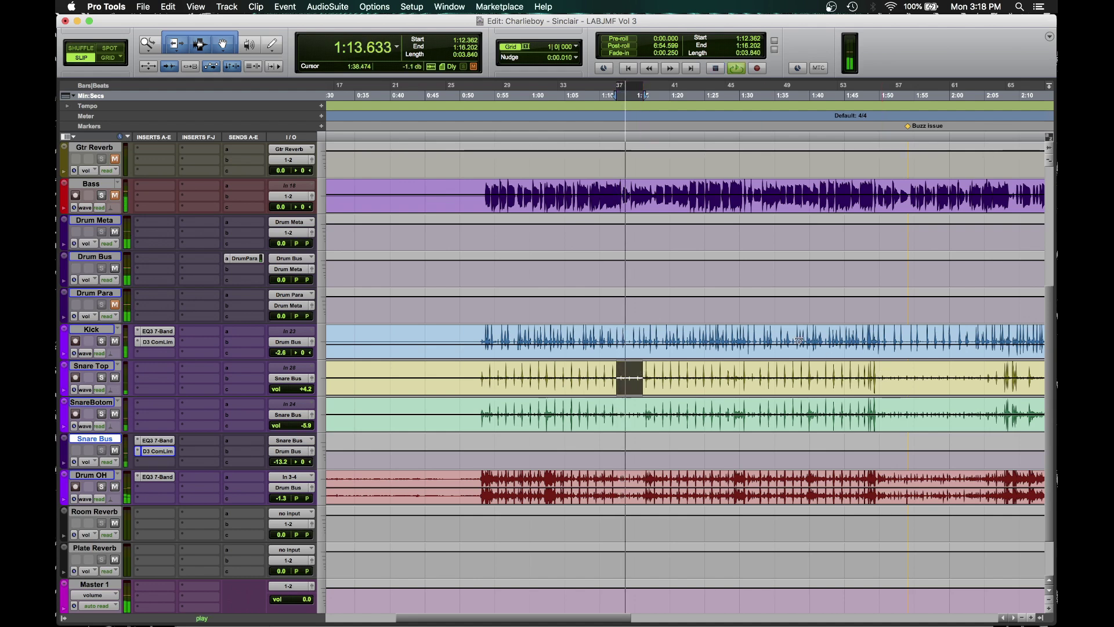
pyautogui.press('space')
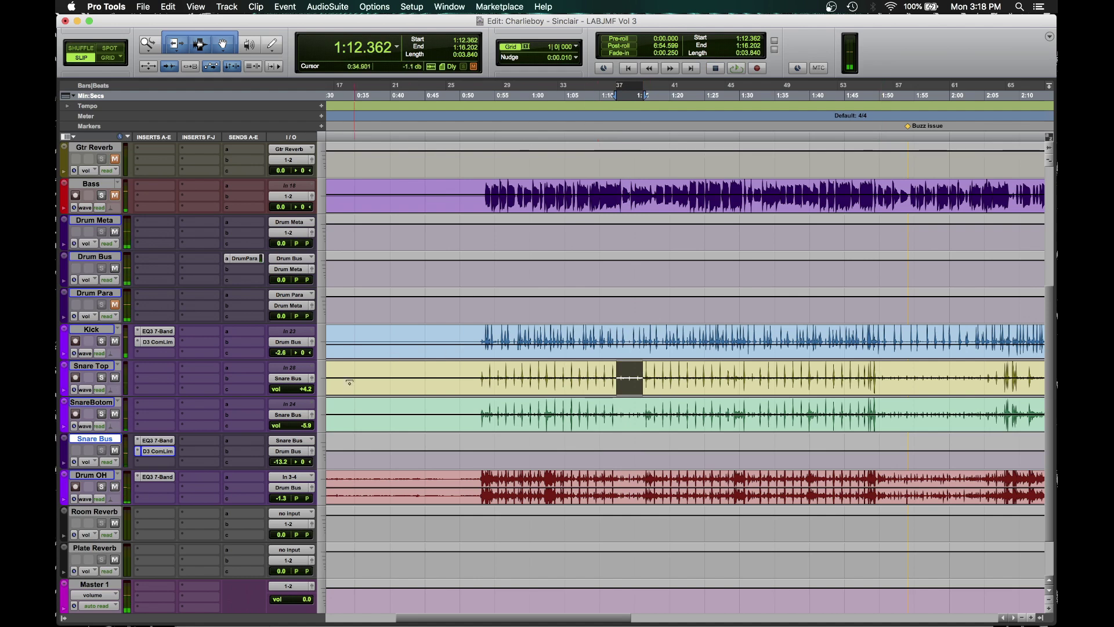
# Step: Clear the Snare Top selection and review the Snare Bus EQ settings
pyautogui.click(625, 311)
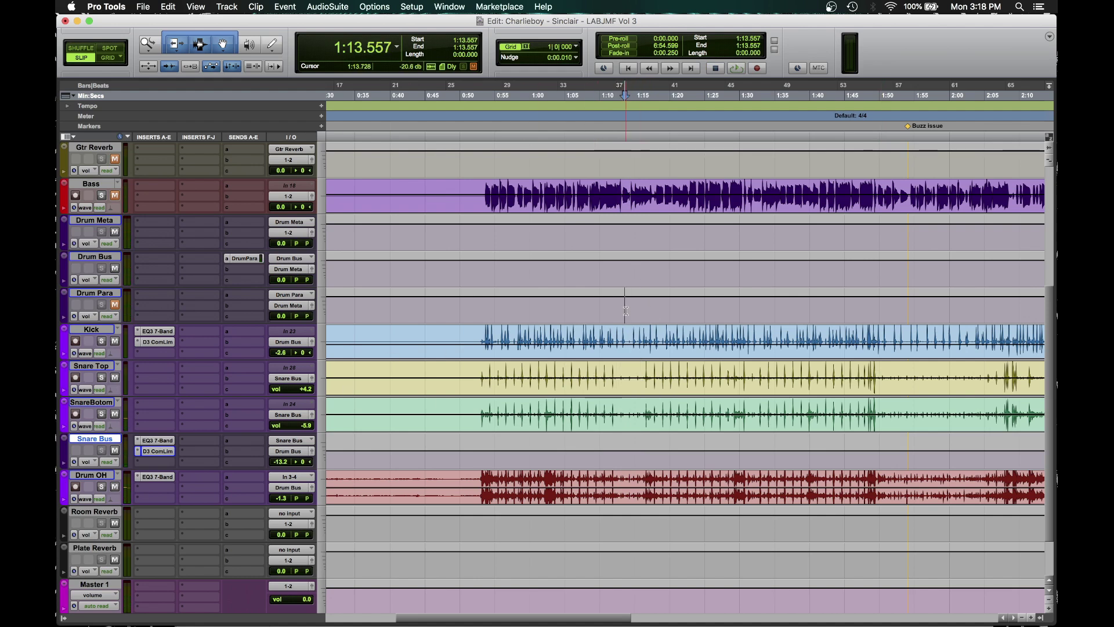
pyautogui.hscroll(3, 593, 477)
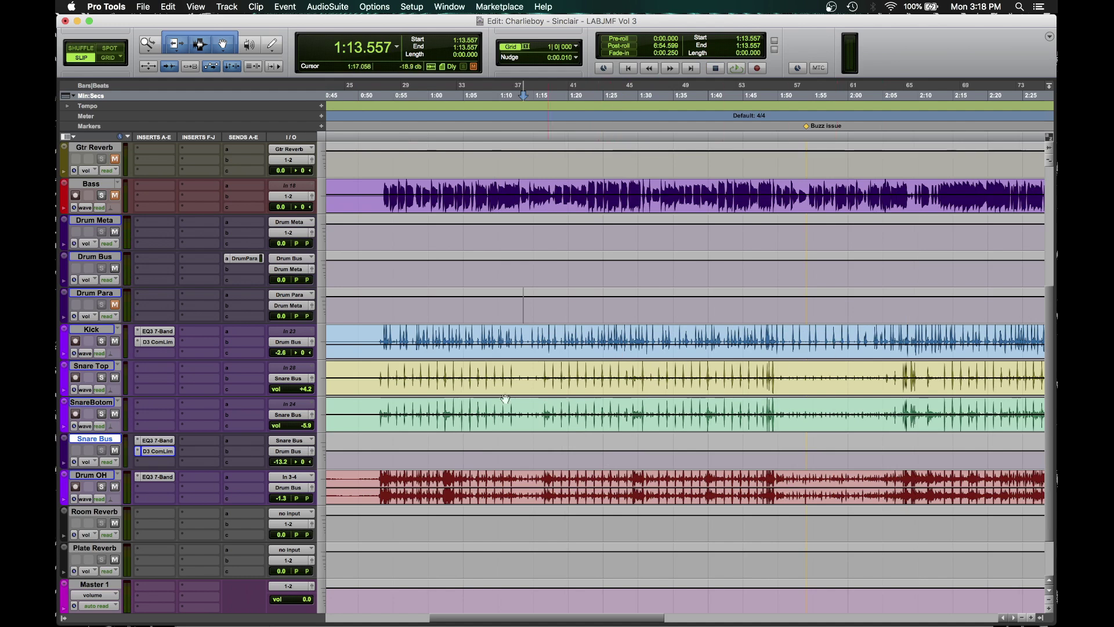
pyautogui.click(157, 441)
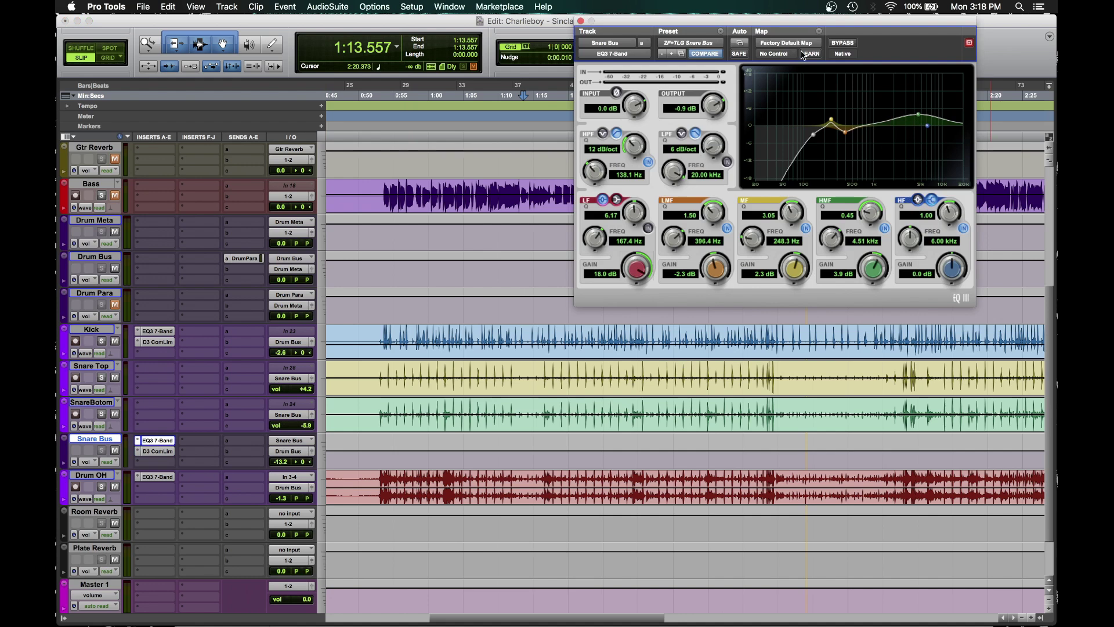
pyautogui.click(580, 21)
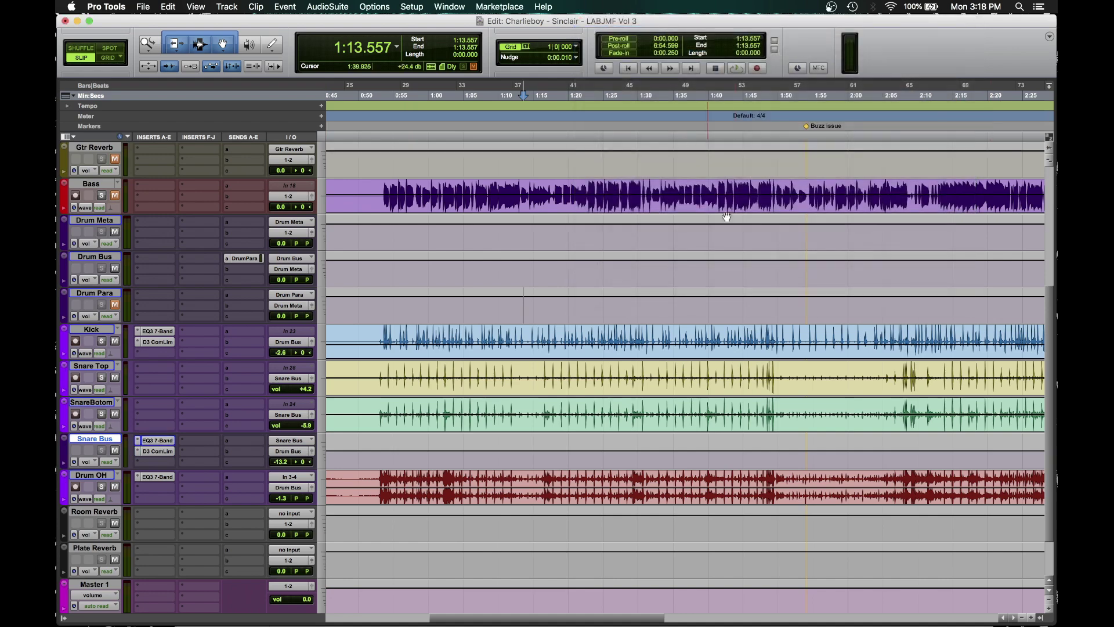
# Step: Select the Kick passage from about 0:53 to 1:49 and listen to its opening seconds
pyautogui.hscroll(3, 579, 294)
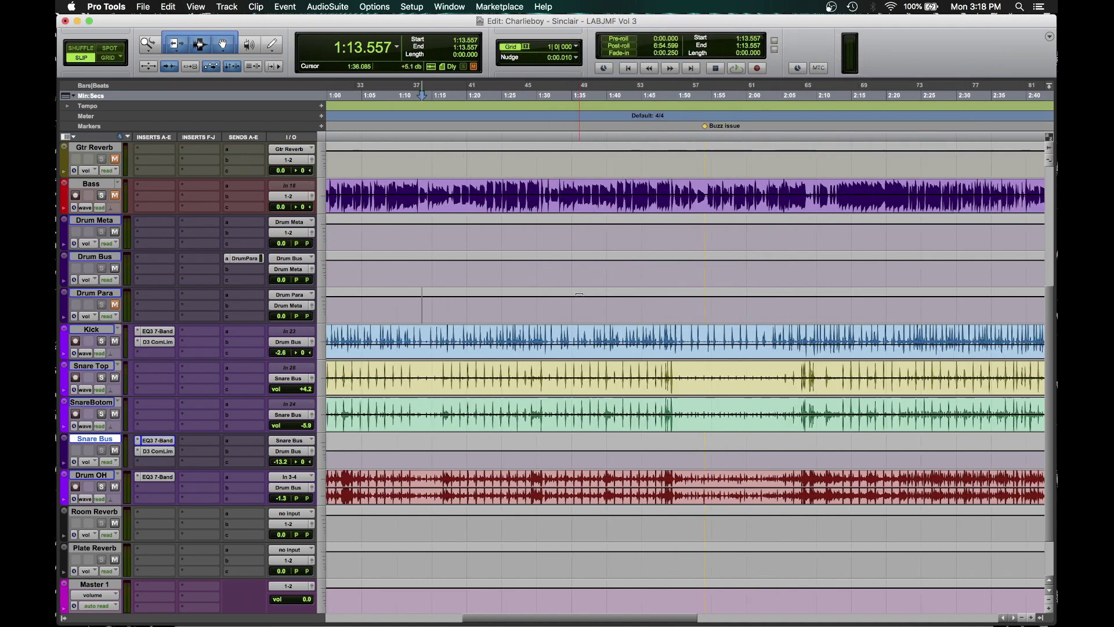
pyautogui.hscroll(5, 594, 347)
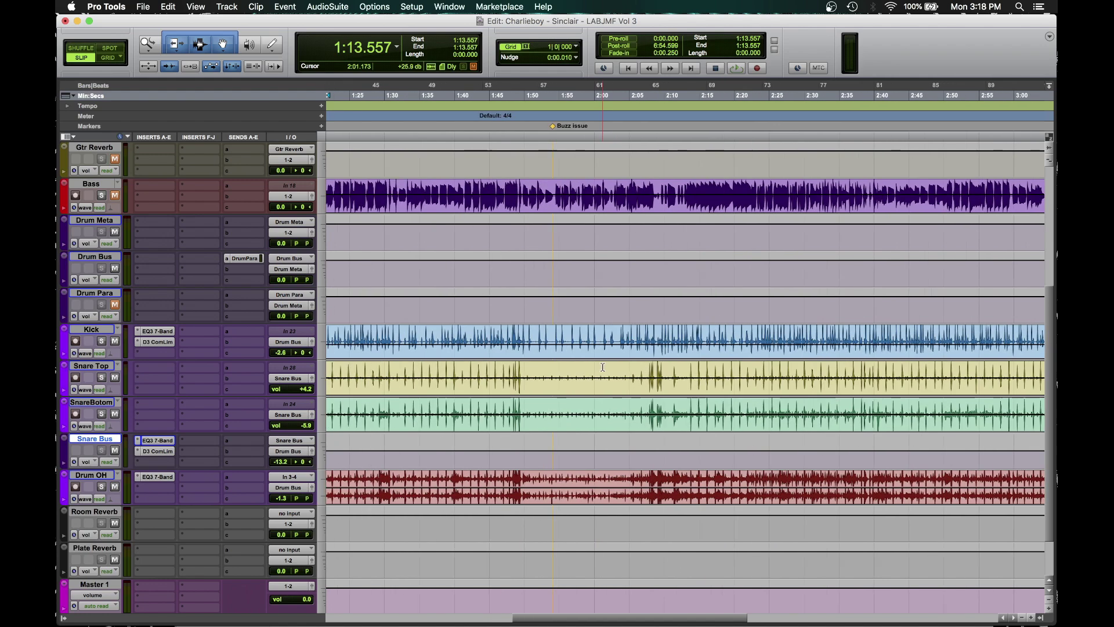
pyautogui.hscroll(-11, 612, 362)
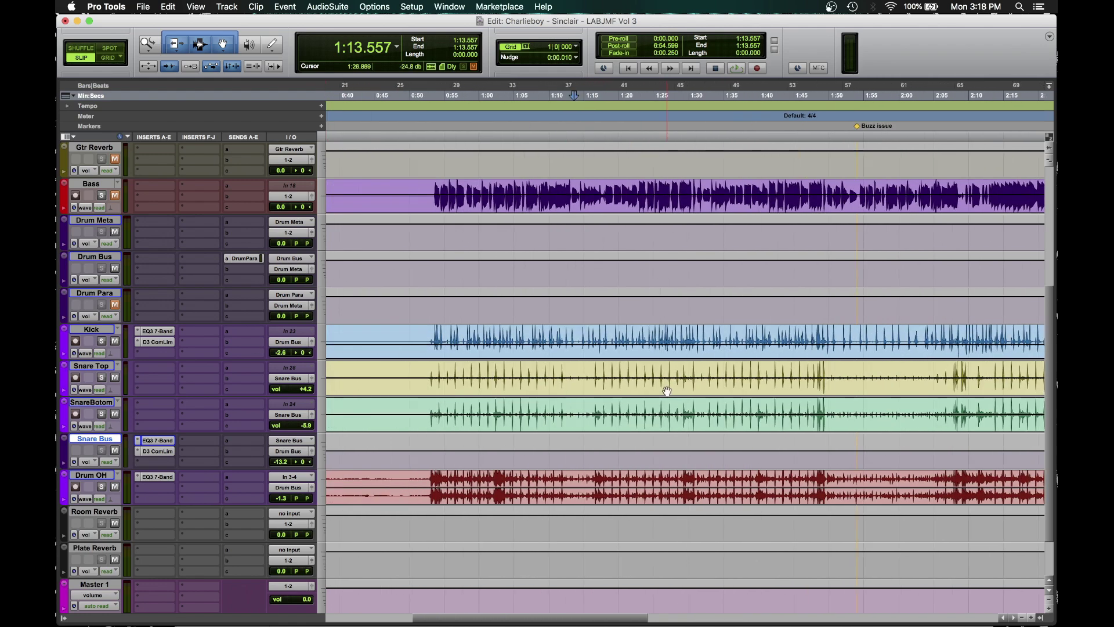
pyautogui.hscroll(5, 726, 428)
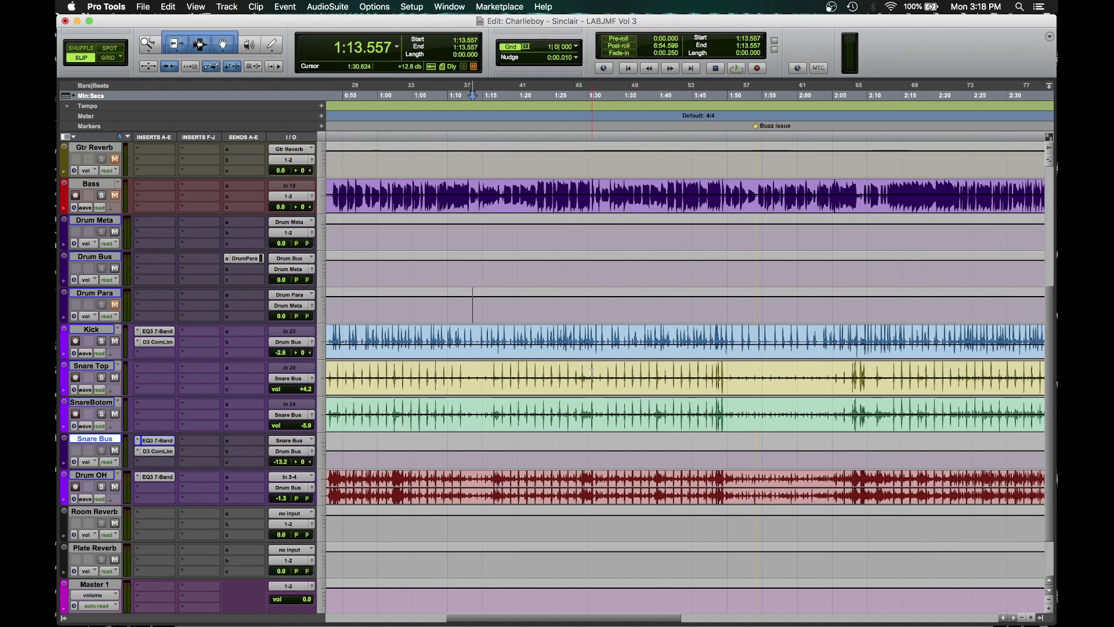
pyautogui.hscroll(-3, 586, 362)
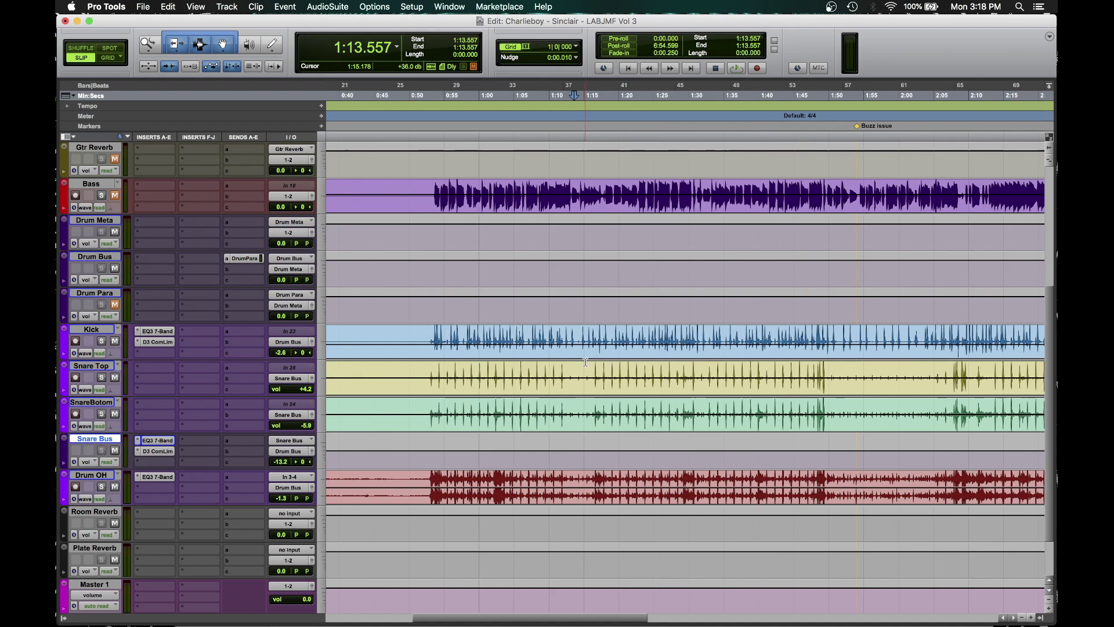
pyautogui.click(431, 335)
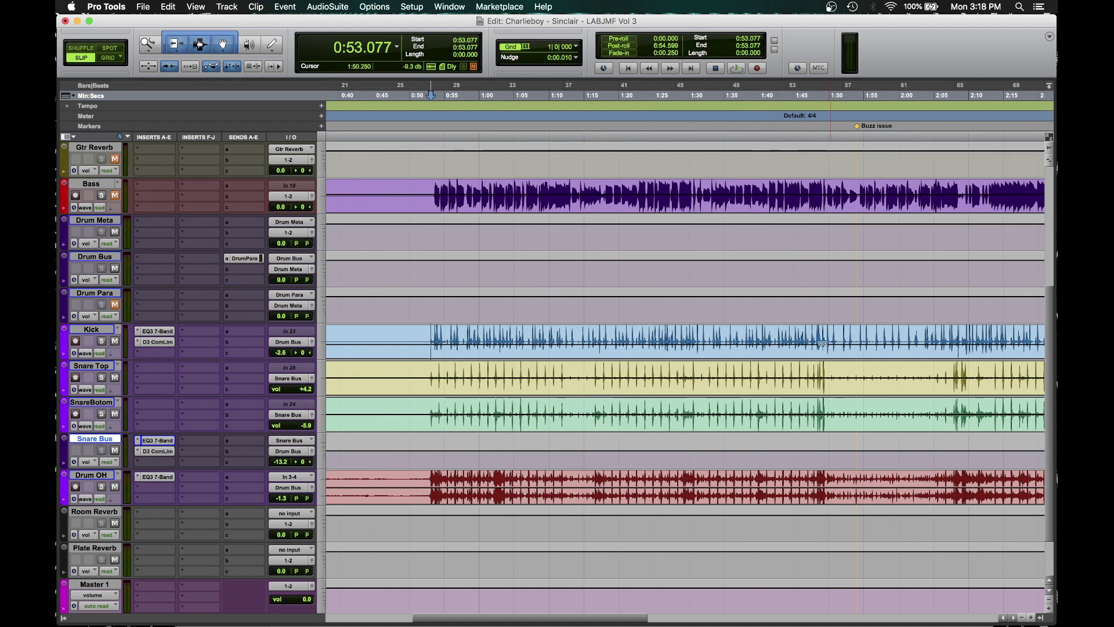
pyautogui.keyDown('shift'); pyautogui.click(825, 329); pyautogui.keyUp('shift')
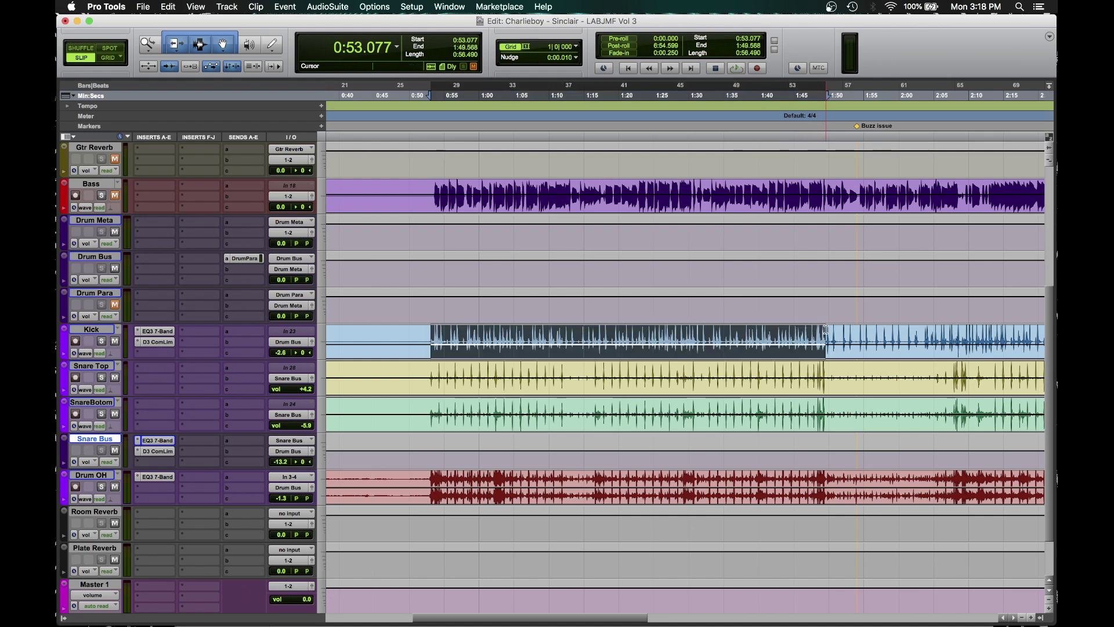
pyautogui.press('space')
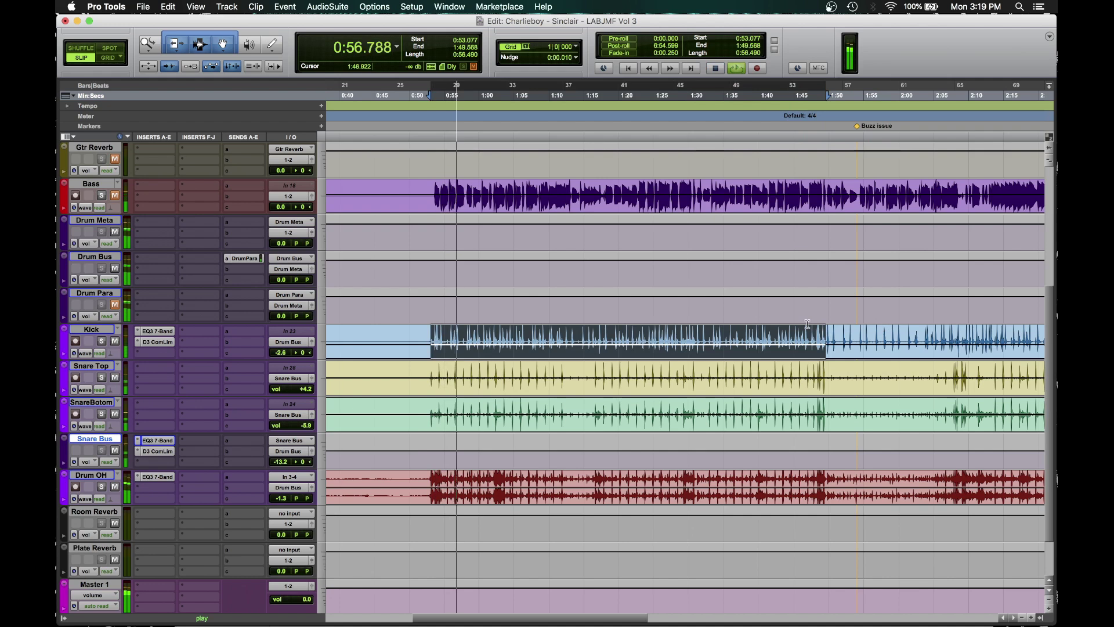
pyautogui.press('space')
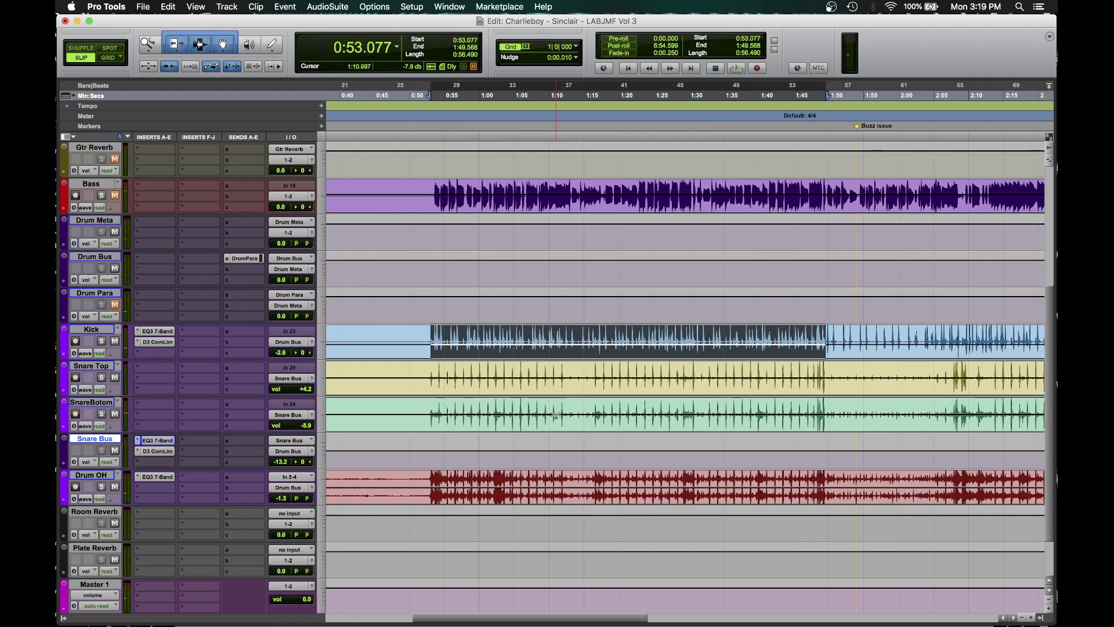
# Step: Check the Drum Bus send to Drum Para, unmute Drum Para and mute the Drum Bus
pyautogui.scroll(3, 418, 356)
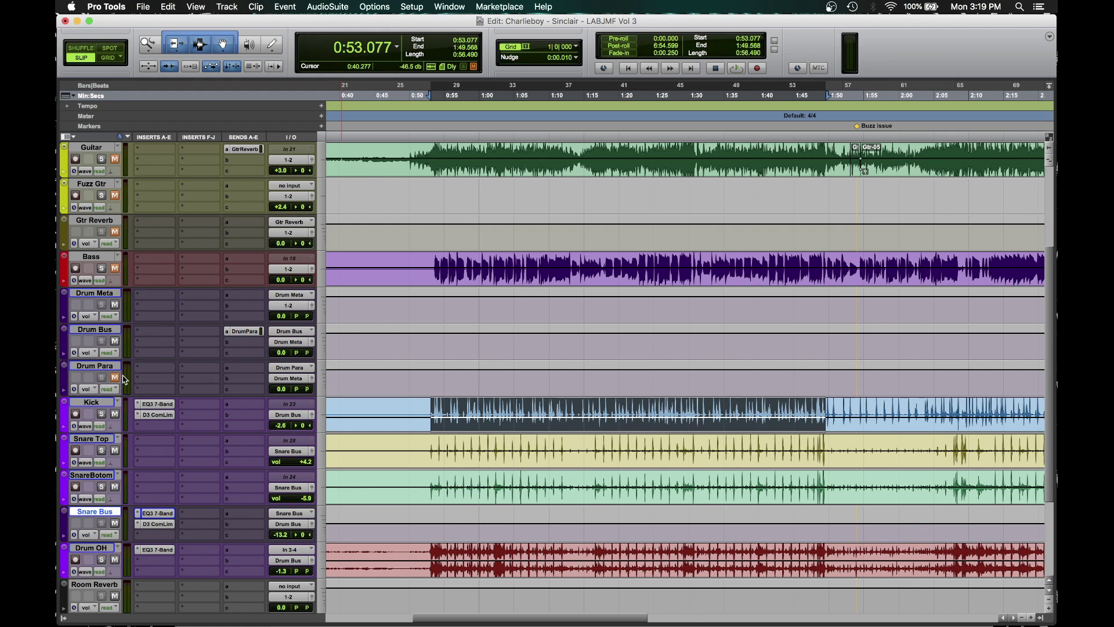
pyautogui.click(247, 332)
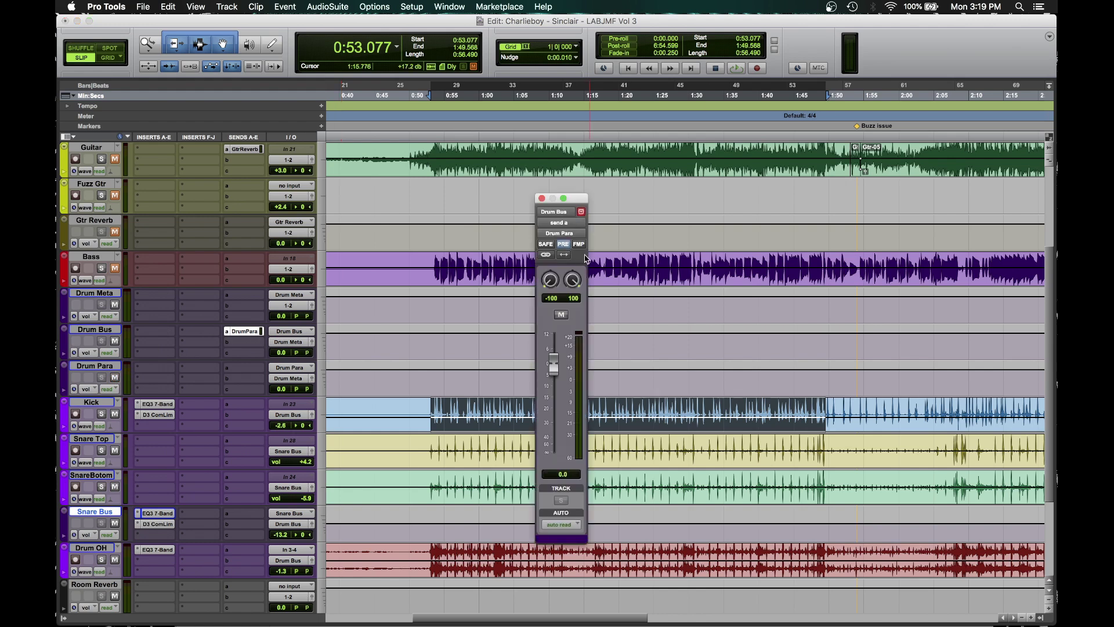
pyautogui.click(541, 198)
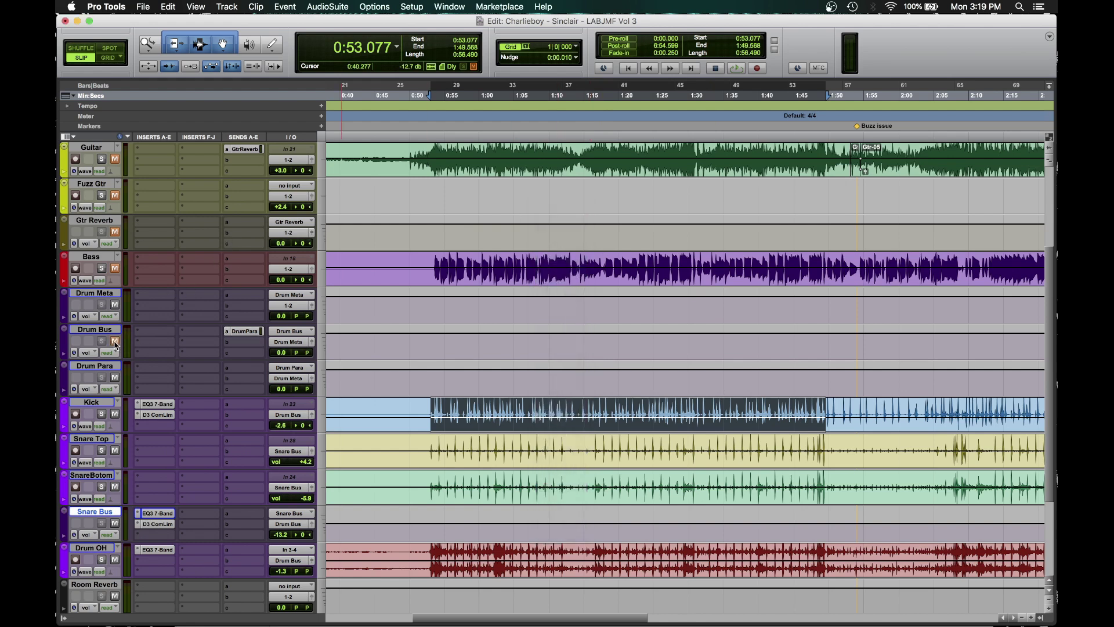
# Step: Play the Drum Para parallel signal on its own from about 0:55
pyautogui.click(446, 116)
pyautogui.press('space')
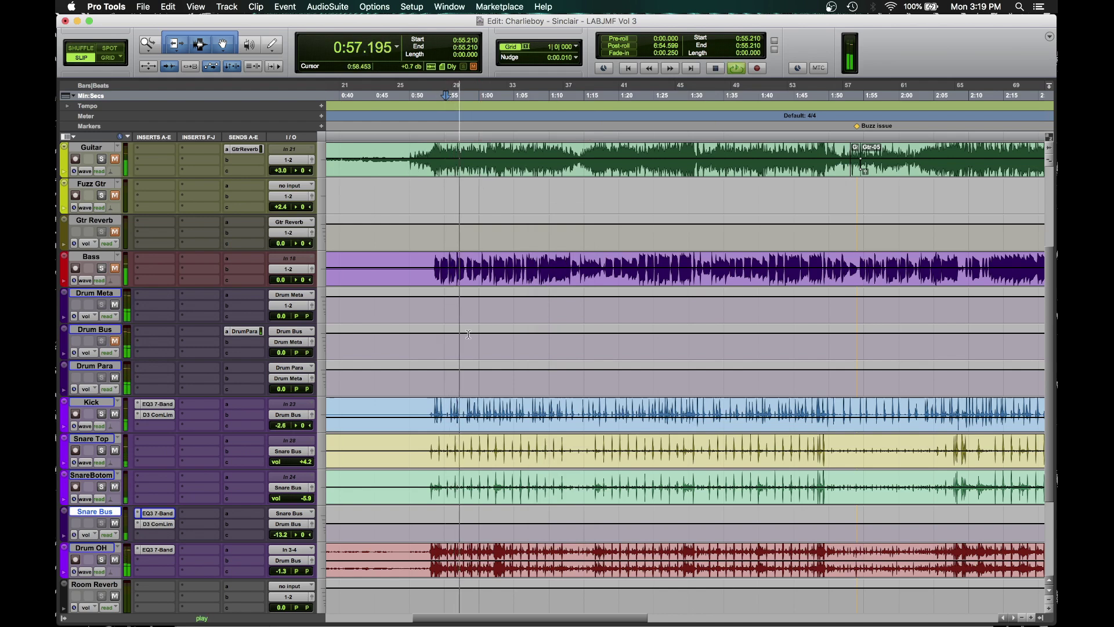
pyautogui.press('space')
# Step: Insert the stereo Devil-Loc plug-in on Drum Para and move its window clear of the insert slots
pyautogui.click(155, 369)
pyautogui.moveTo(201, 393)
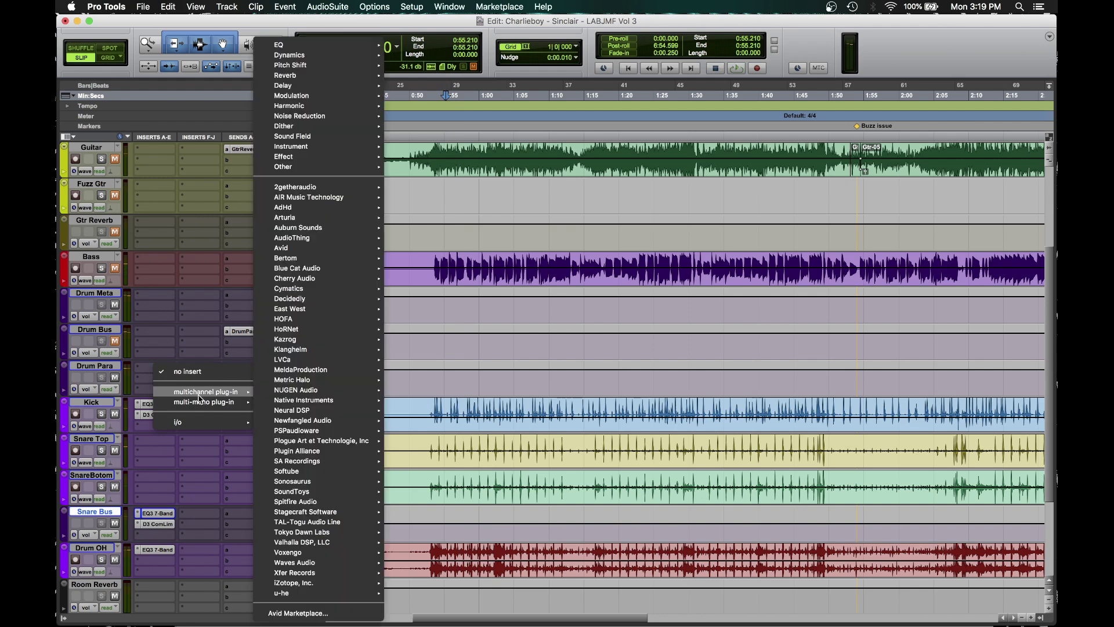
pyautogui.moveTo(371, 55)
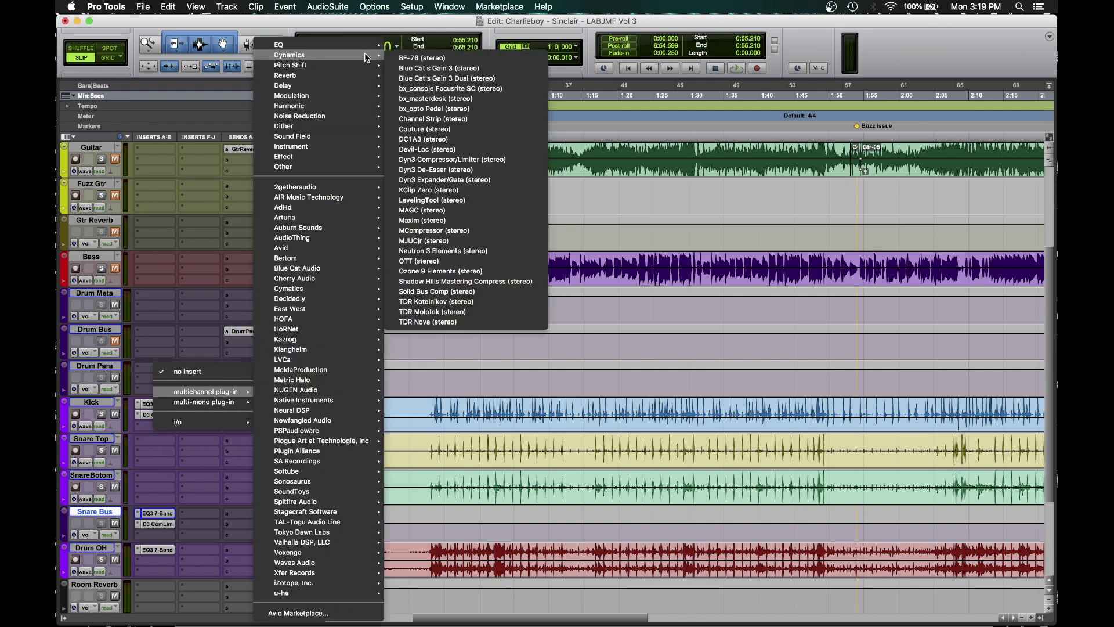
pyautogui.click(504, 148)
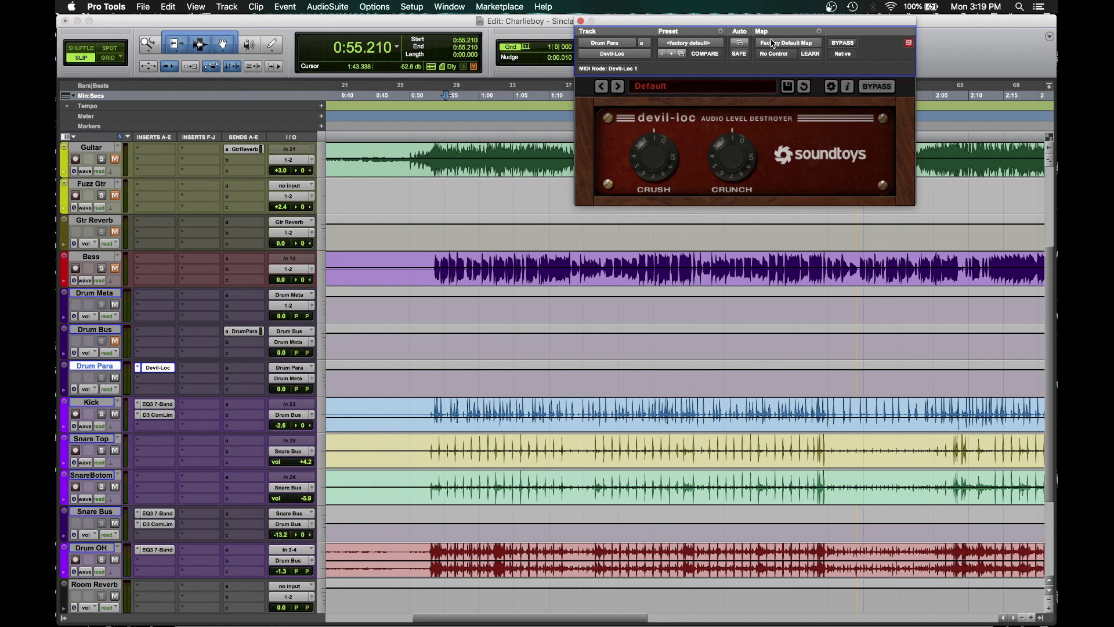
pyautogui.moveTo(771, 26); pyautogui.dragTo(676, 118)
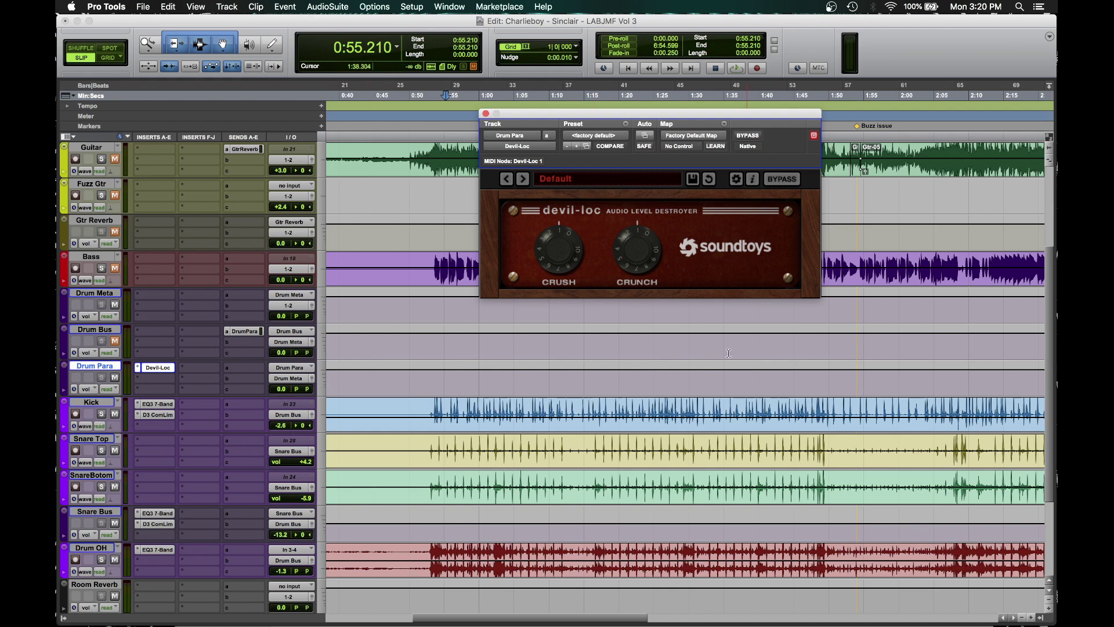
# Step: Play the Kick range from about 0:55 to 1:49 while adjusting the Devil-Loc's Crush and Crunch amounts
pyautogui.keyDown('shift'); pyautogui.click(827, 404); pyautogui.keyUp('shift')
pyautogui.press('space')
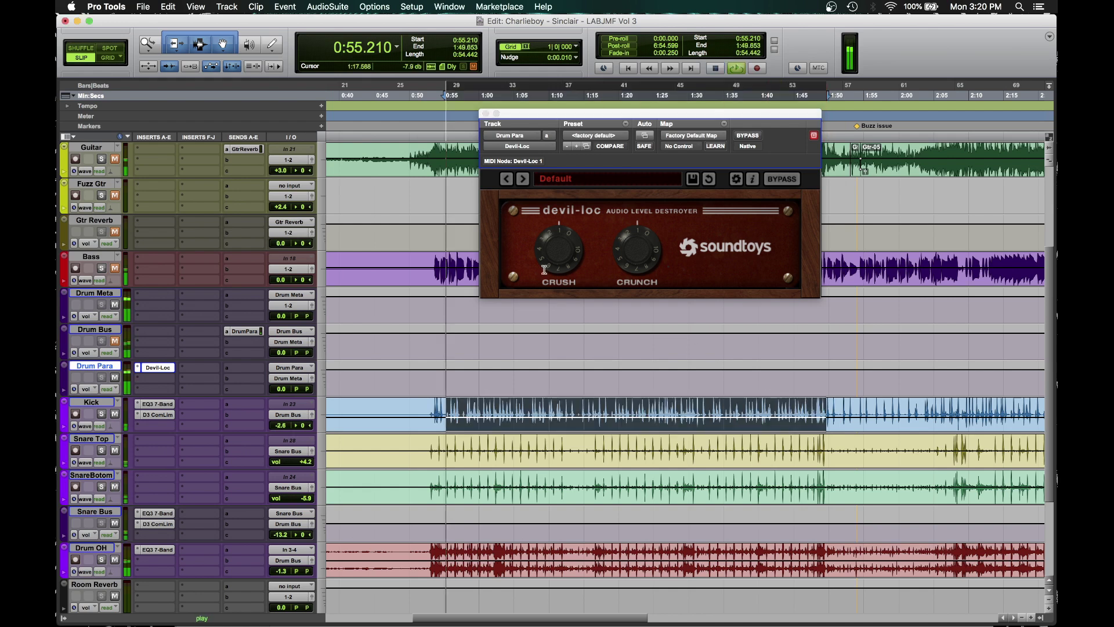
pyautogui.moveTo(545, 270); pyautogui.dragTo(556, 249)
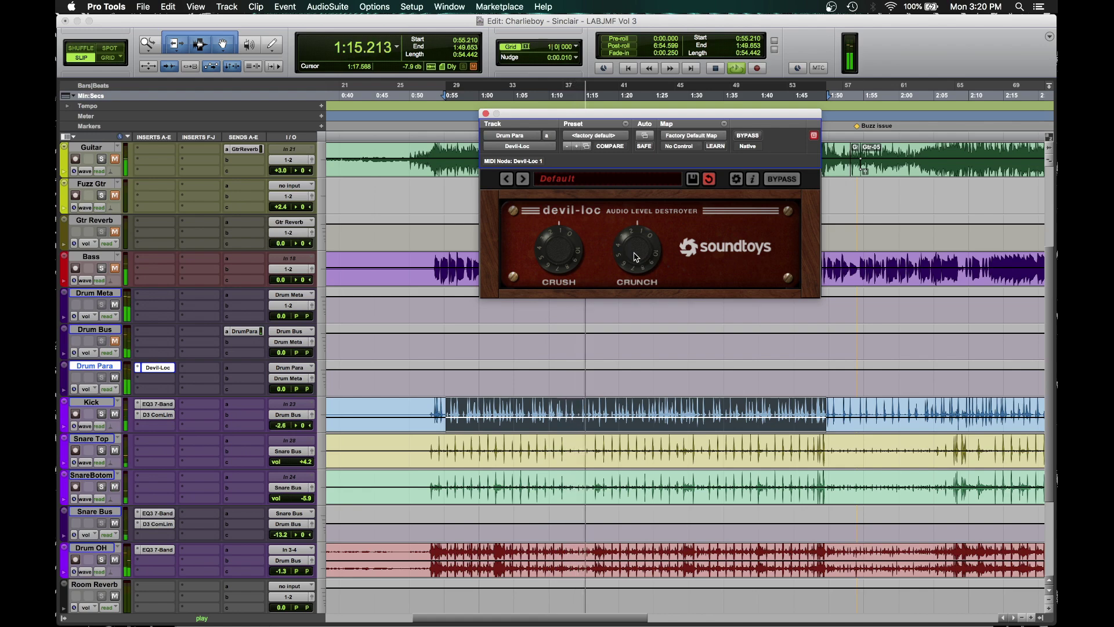
# Step: Move Devil-Loc to Drum Para's second insert slot and insert a stereo EQ3 7-Band ahead of it
pyautogui.scroll(5, 370, 409)
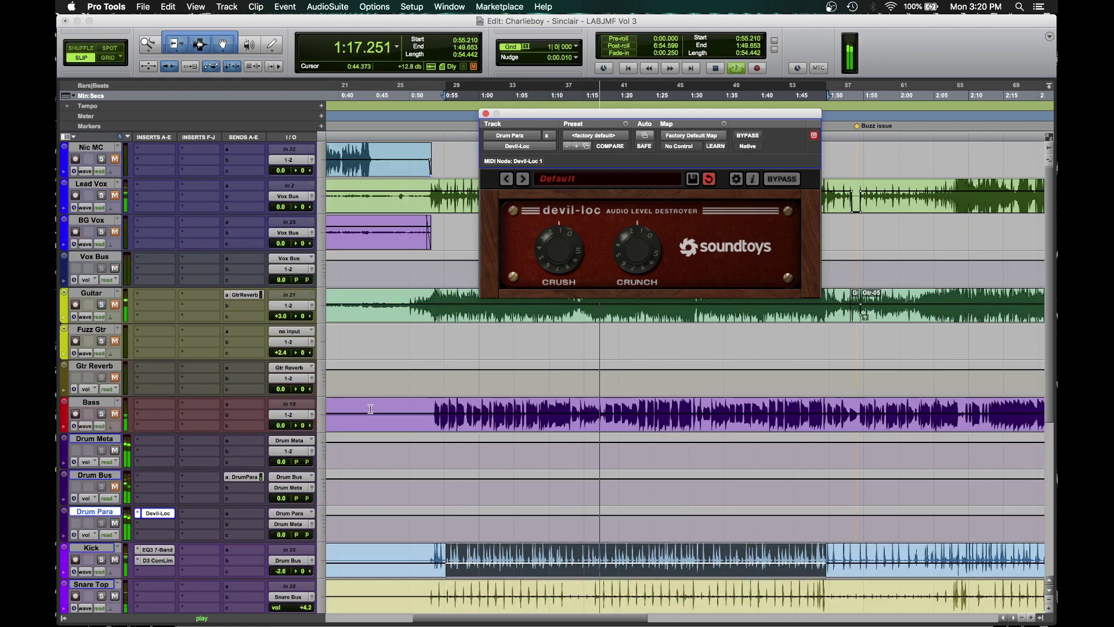
pyautogui.scroll(-8, 371, 408)
pyautogui.scroll(3, 634, 338)
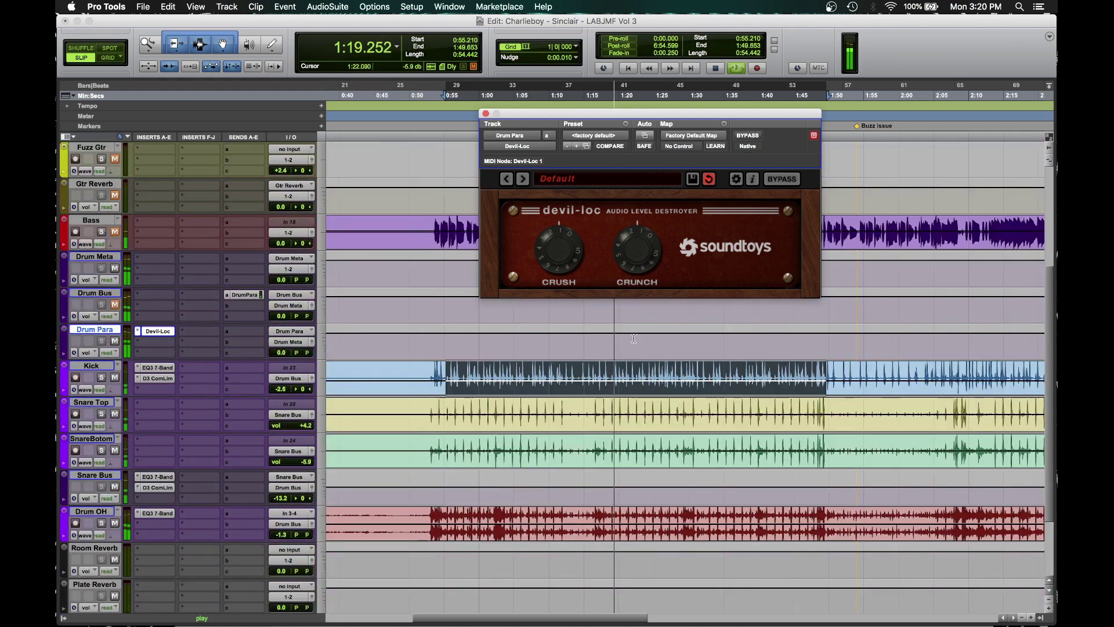
pyautogui.moveTo(162, 332); pyautogui.dragTo(166, 345)
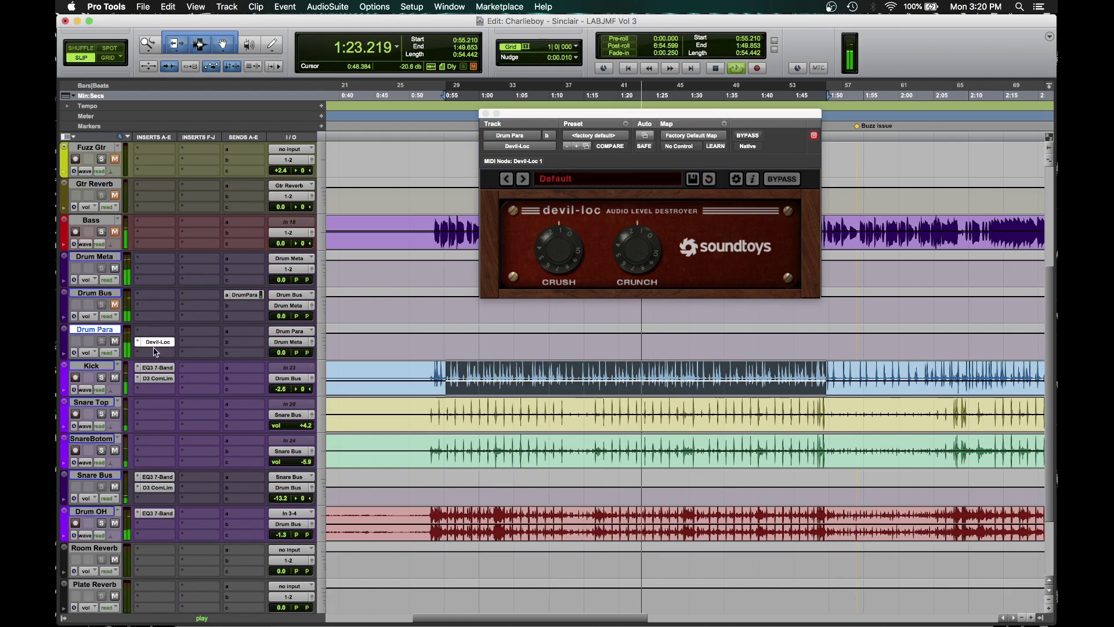
pyautogui.click(155, 352)
pyautogui.moveTo(220, 355)
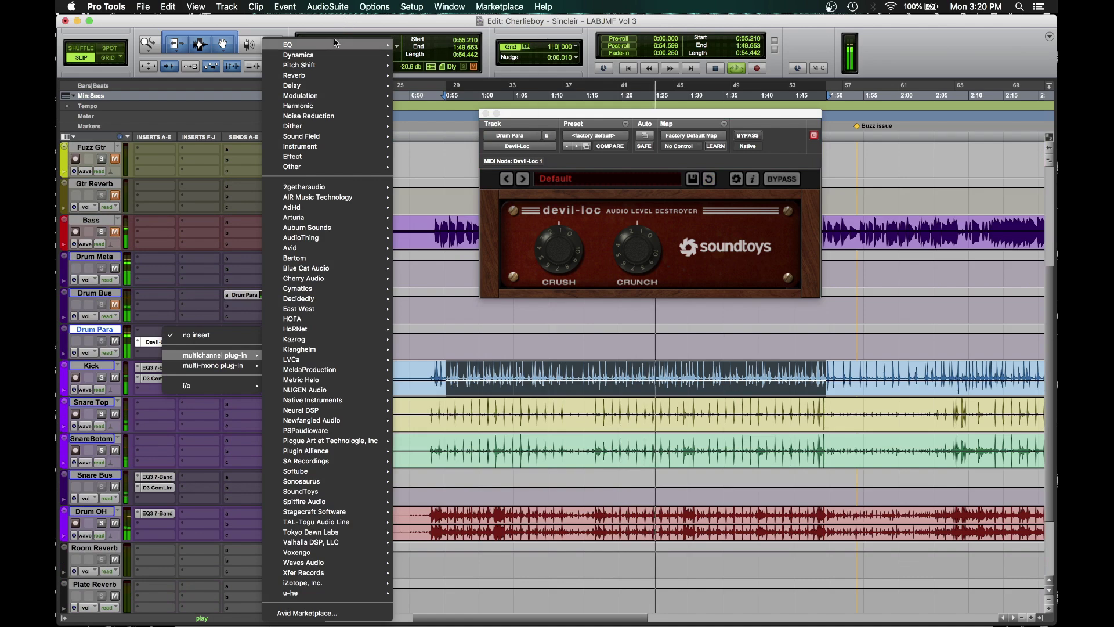
pyautogui.moveTo(335, 44)
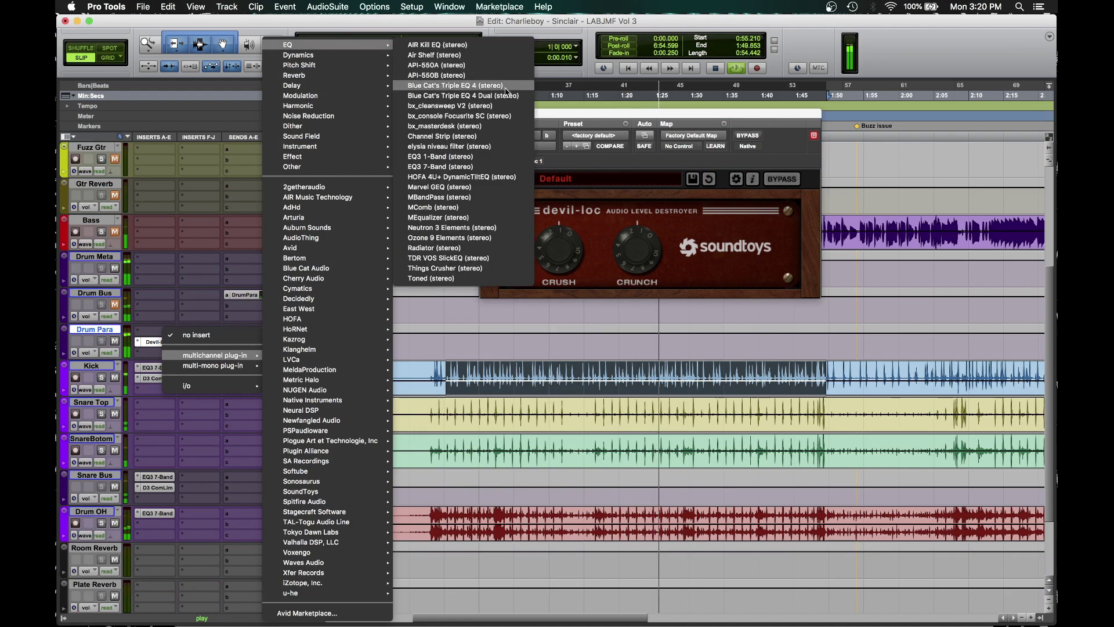
pyautogui.click(468, 168)
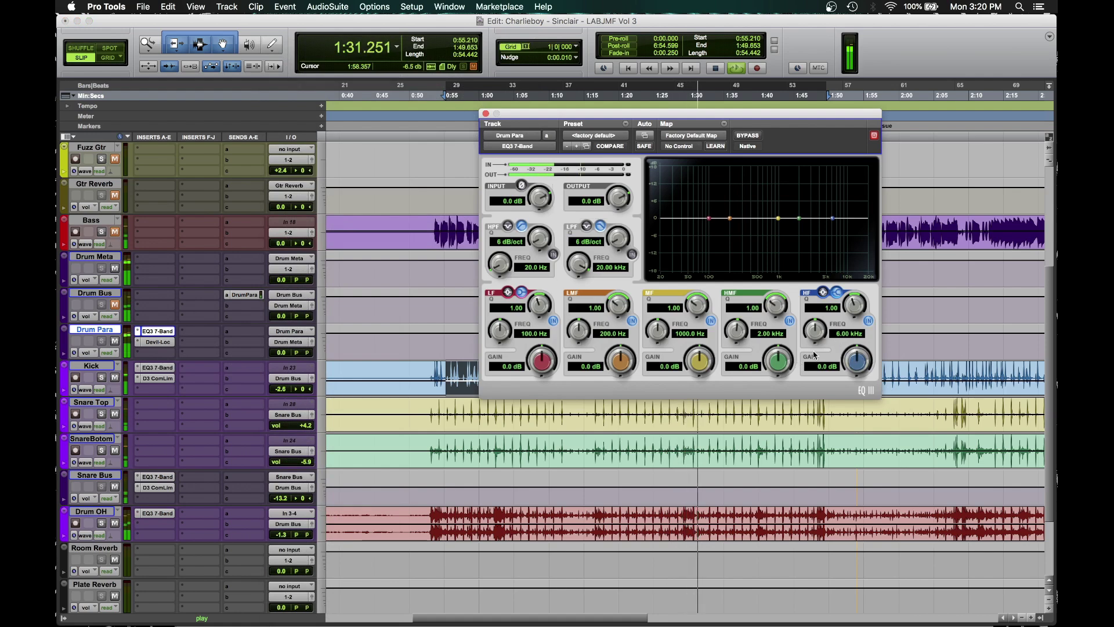
# Step: Set the Drum Para EQ's HF band to -2.8 dB at 6.89 kHz with Q 1.66, and switch off the HMF band
pyautogui.moveTo(853, 363); pyautogui.dragTo(847, 372)
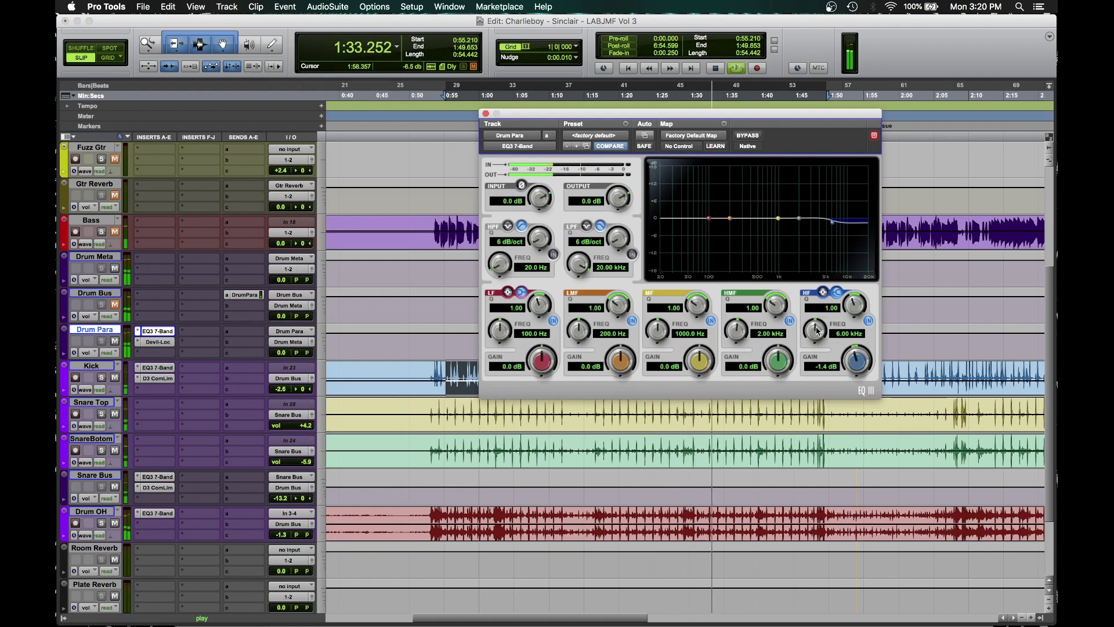
pyautogui.moveTo(817, 331); pyautogui.dragTo(765, 339)
pyautogui.click(790, 320)
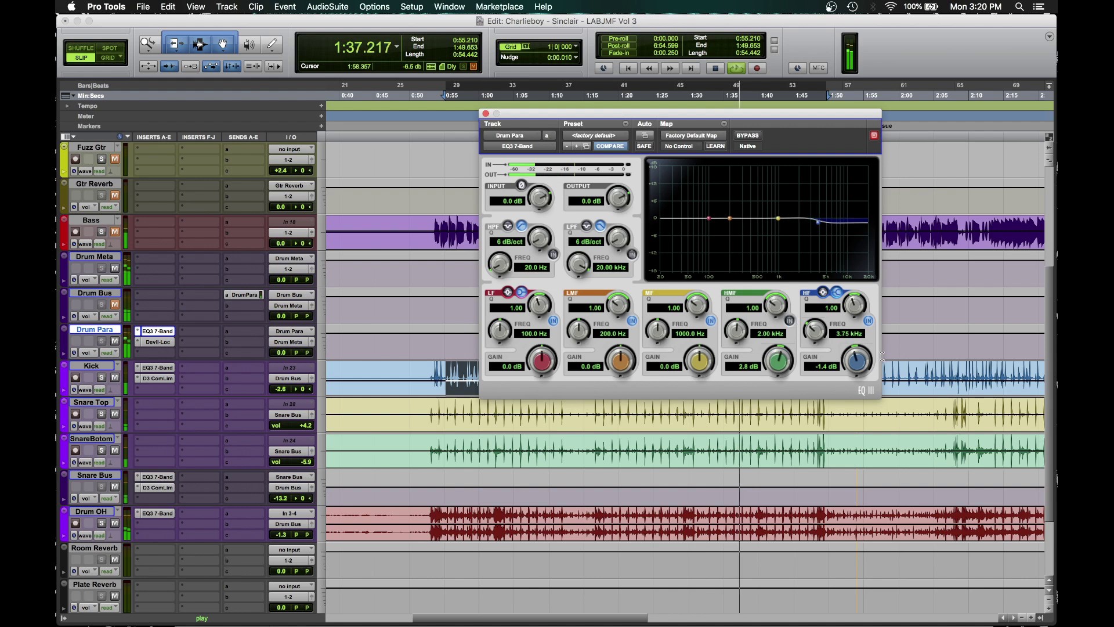
pyautogui.moveTo(854, 304); pyautogui.dragTo(855, 292)
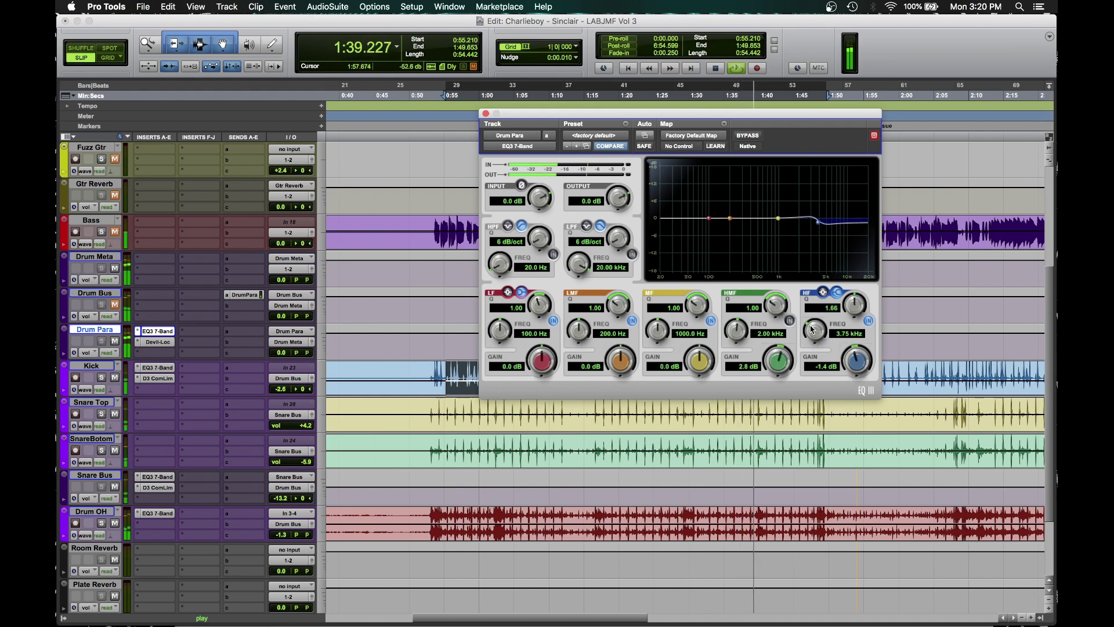
pyautogui.moveTo(812, 329); pyautogui.dragTo(813, 319)
pyautogui.moveTo(857, 361); pyautogui.dragTo(837, 337)
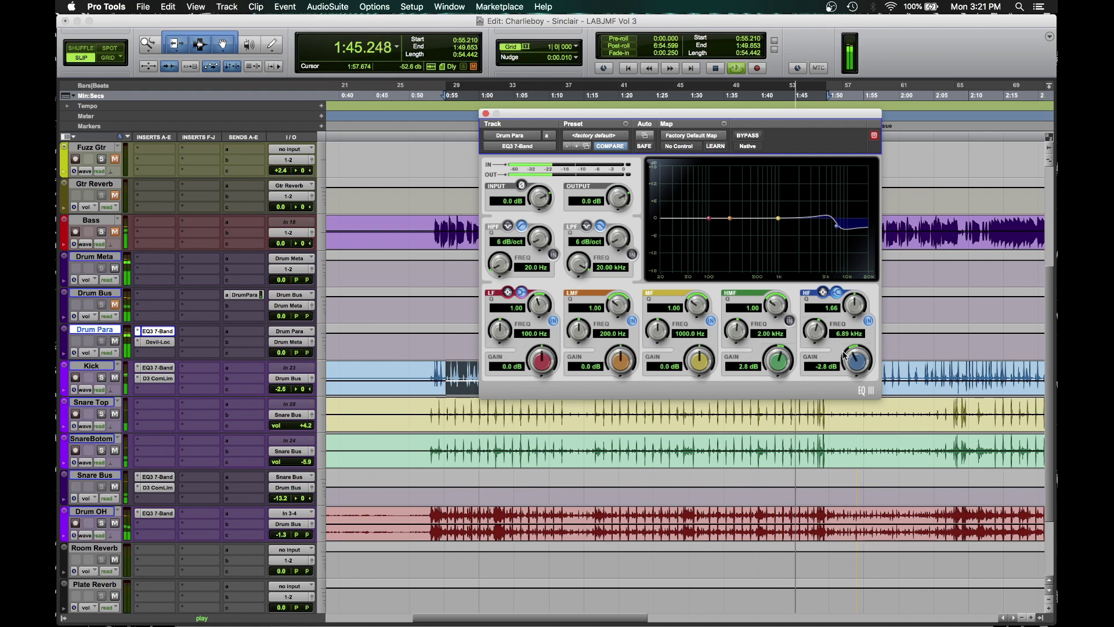
# Step: Replay the song from about 0:53 and set the Drum Para EQ's HF gain to -3.2 dB
pyautogui.press('space')
pyautogui.click(432, 403)
pyautogui.press('space')
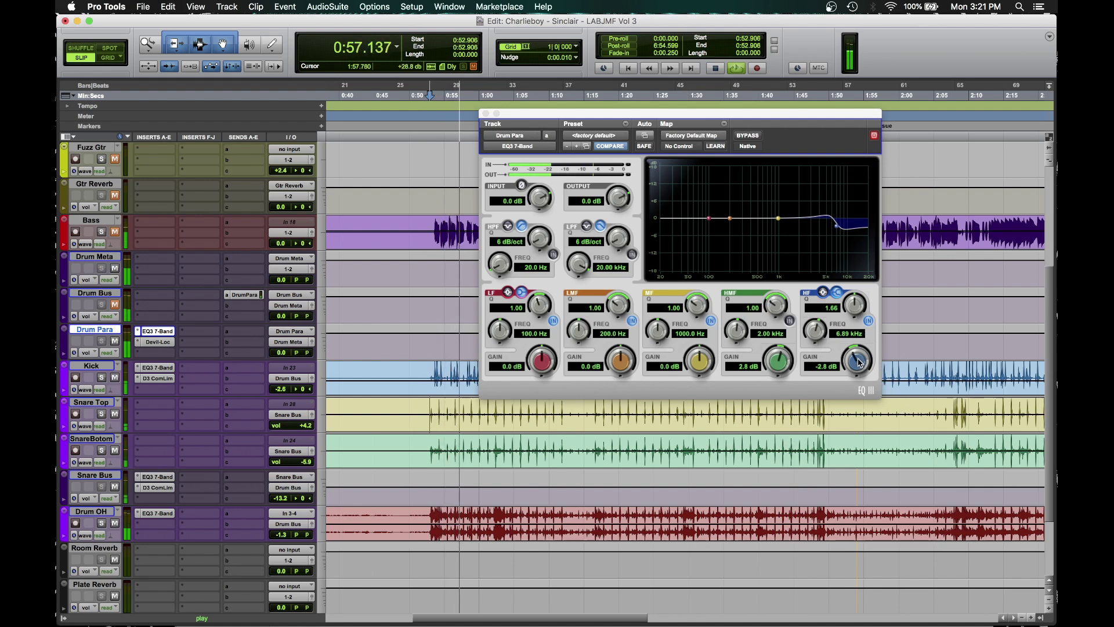
pyautogui.moveTo(859, 362); pyautogui.dragTo(859, 366)
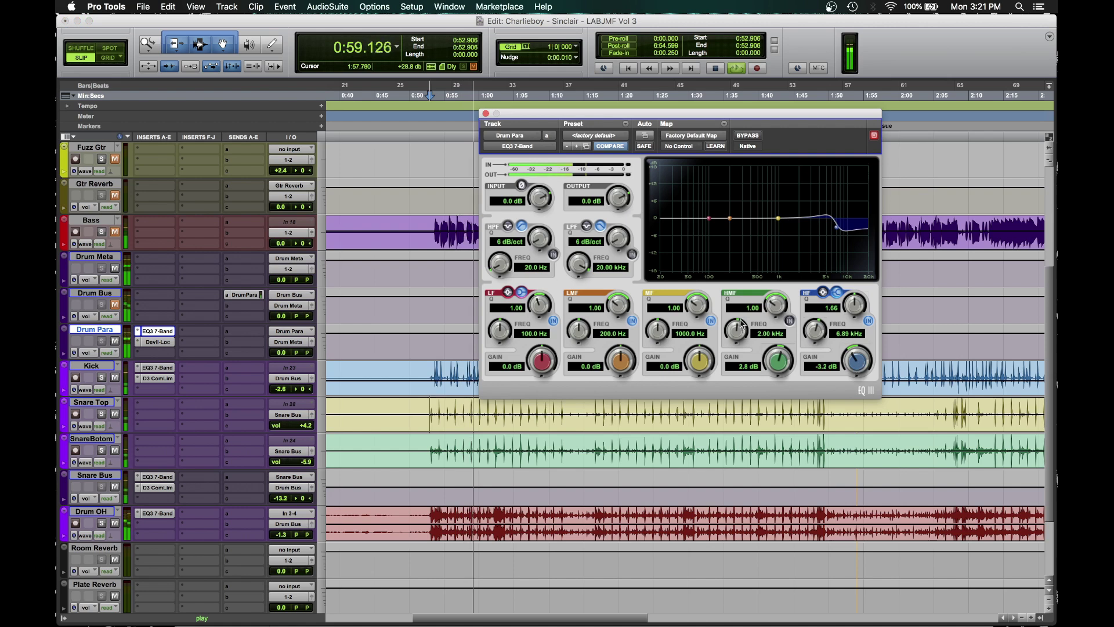
# Step: Enable the Drum Para EQ's HMF band, sweep for the harsh frequency, and cut it -7.0 dB at 3.43 kHz with Q 6.76
pyautogui.click(789, 321)
pyautogui.moveTo(778, 361); pyautogui.dragTo(773, 256)
pyautogui.moveTo(776, 360); pyautogui.dragTo(757, 328)
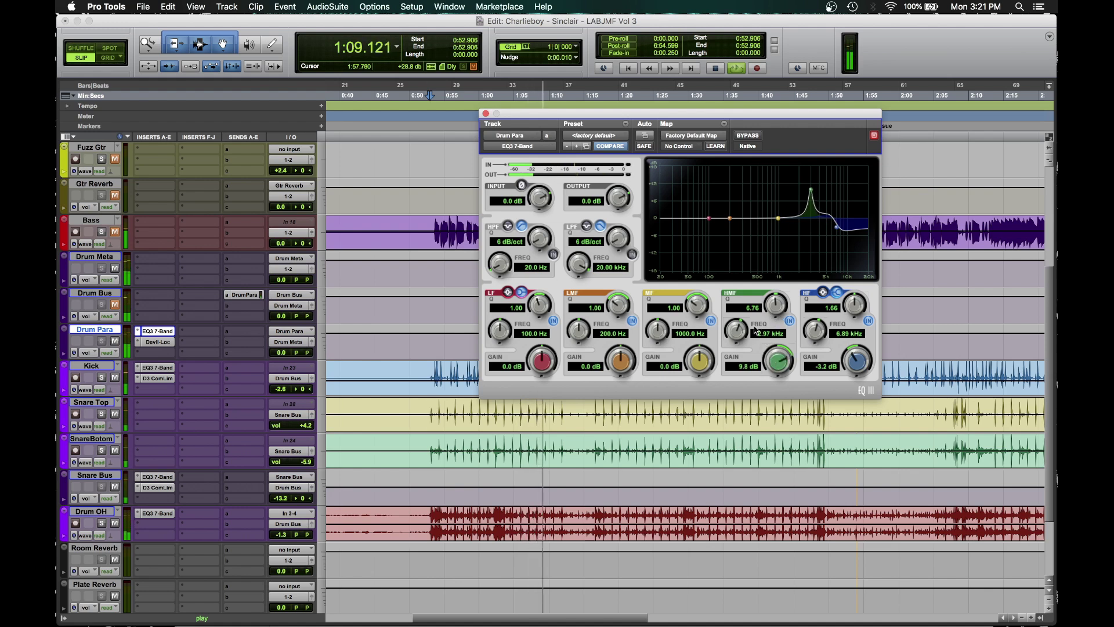
pyautogui.moveTo(742, 332); pyautogui.dragTo(746, 330)
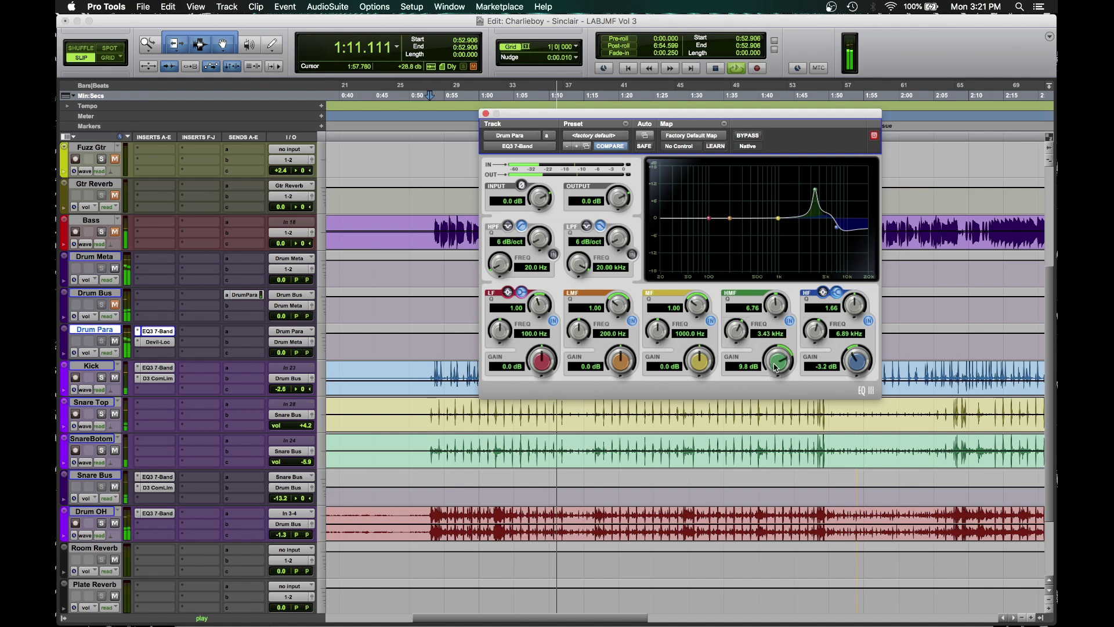
pyautogui.moveTo(775, 367); pyautogui.dragTo(779, 369)
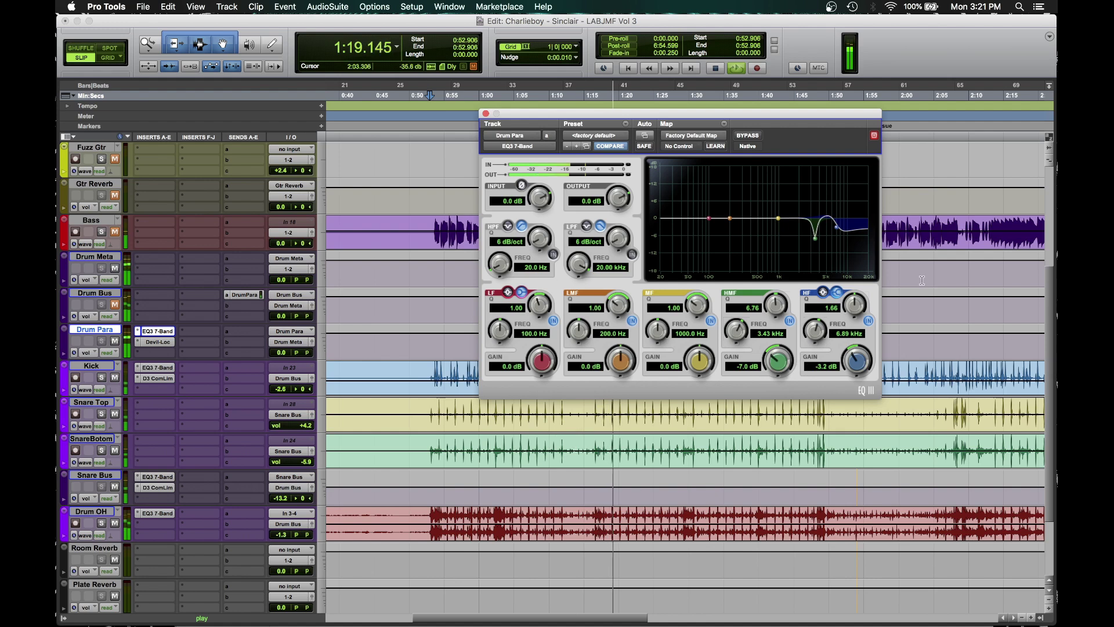
pyautogui.press('space')
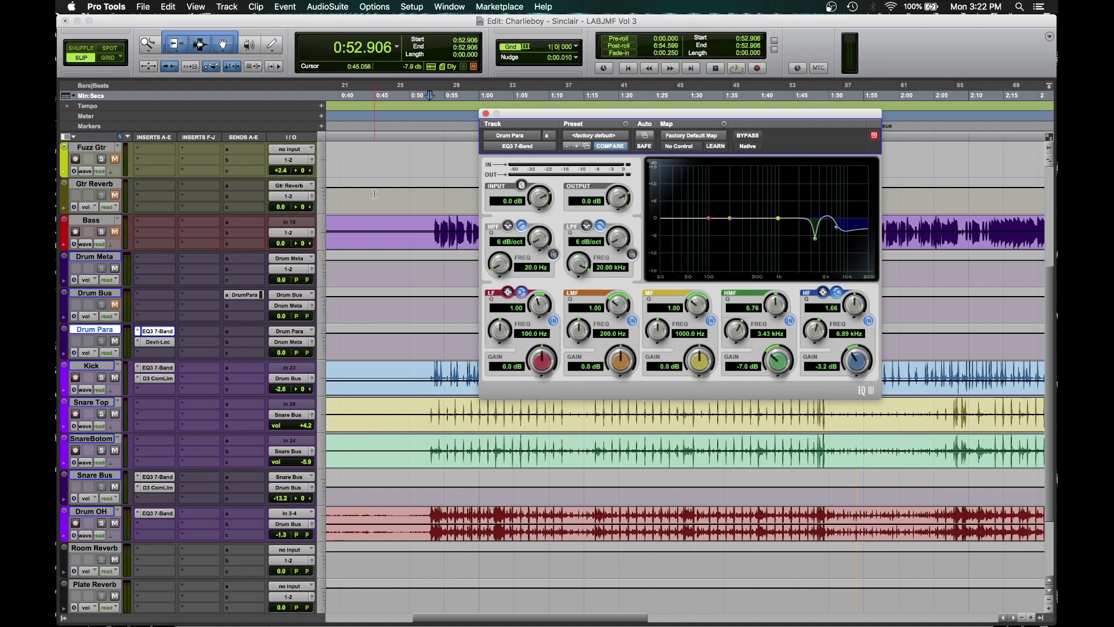
pyautogui.click(487, 114)
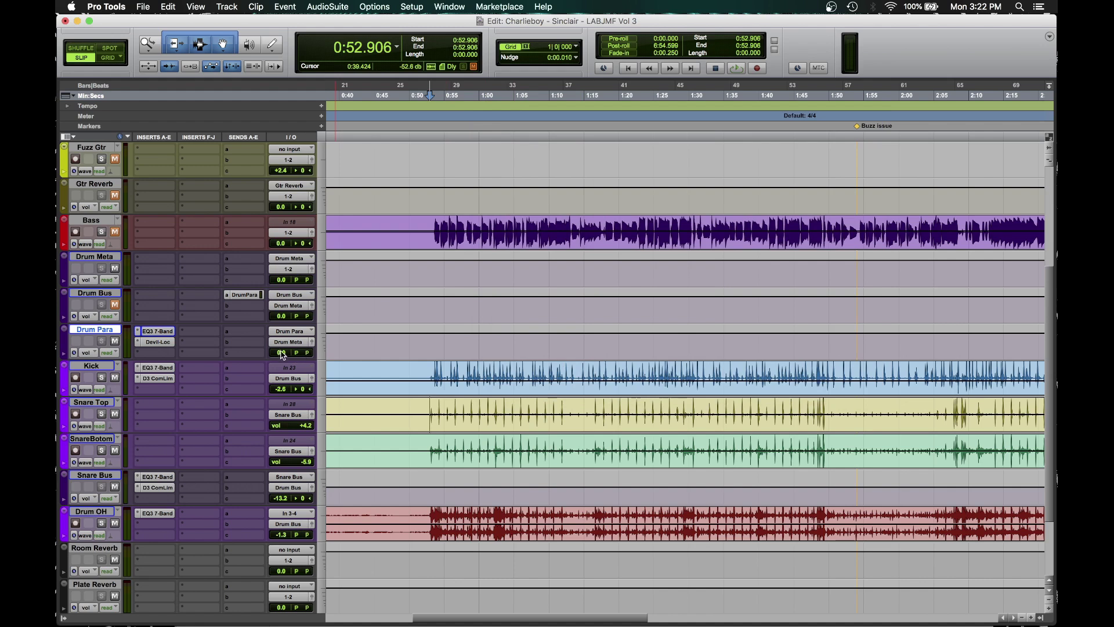
# Step: Pull Drum Para's volume all the way down, and unmute Drum Bus after checking its send to Drum Para
pyautogui.moveTo(283, 354); pyautogui.dragTo(282, 394)
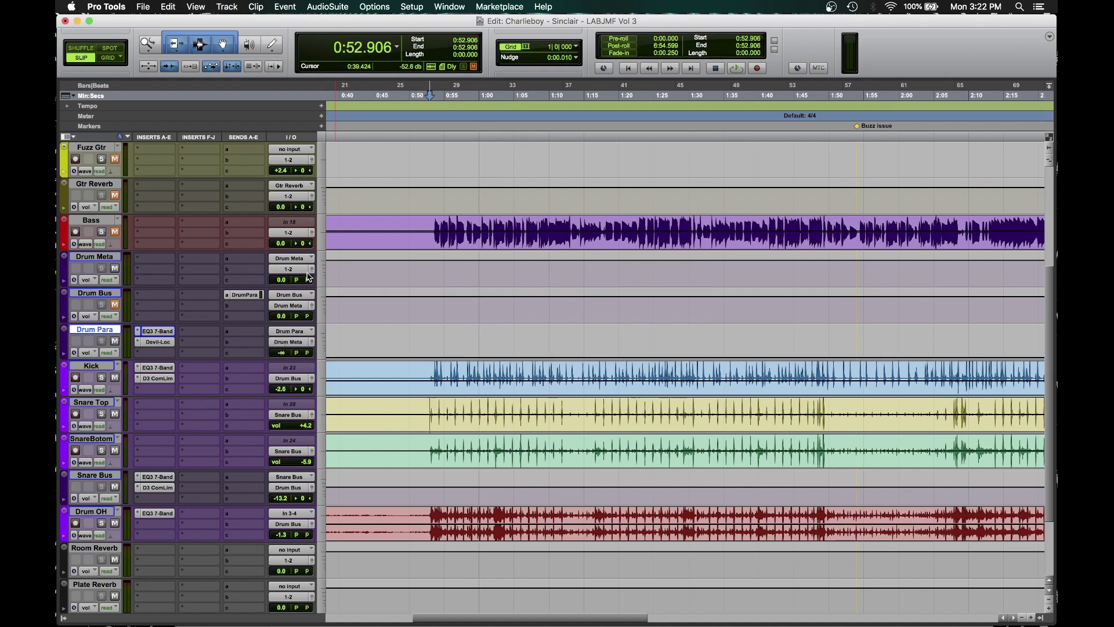
pyautogui.click(246, 294)
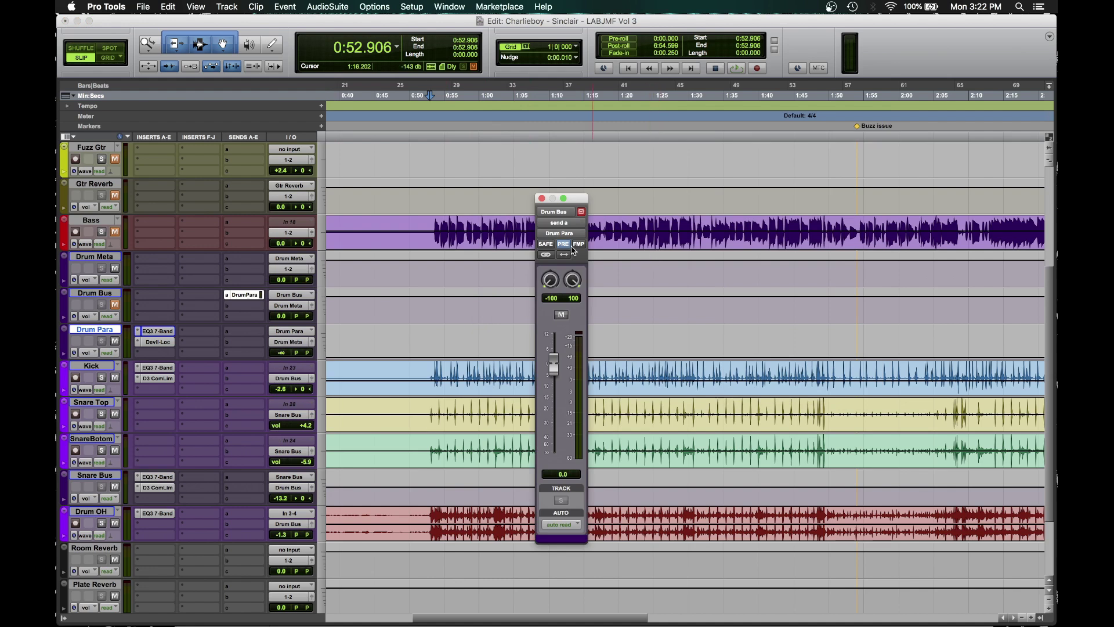
pyautogui.click(541, 197)
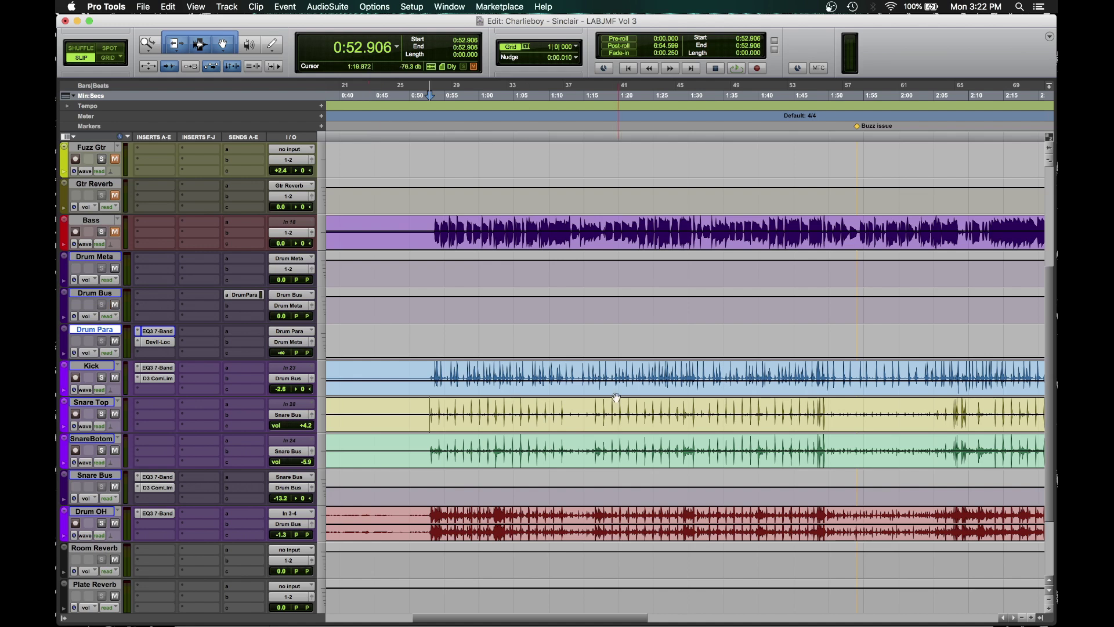
# Step: Play the range from about 0:53 to 1:49 and raise Drum Para's volume to -12.5 dB
pyautogui.keyDown('shift'); pyautogui.click(827, 372); pyautogui.keyUp('shift')
pyautogui.press('space')
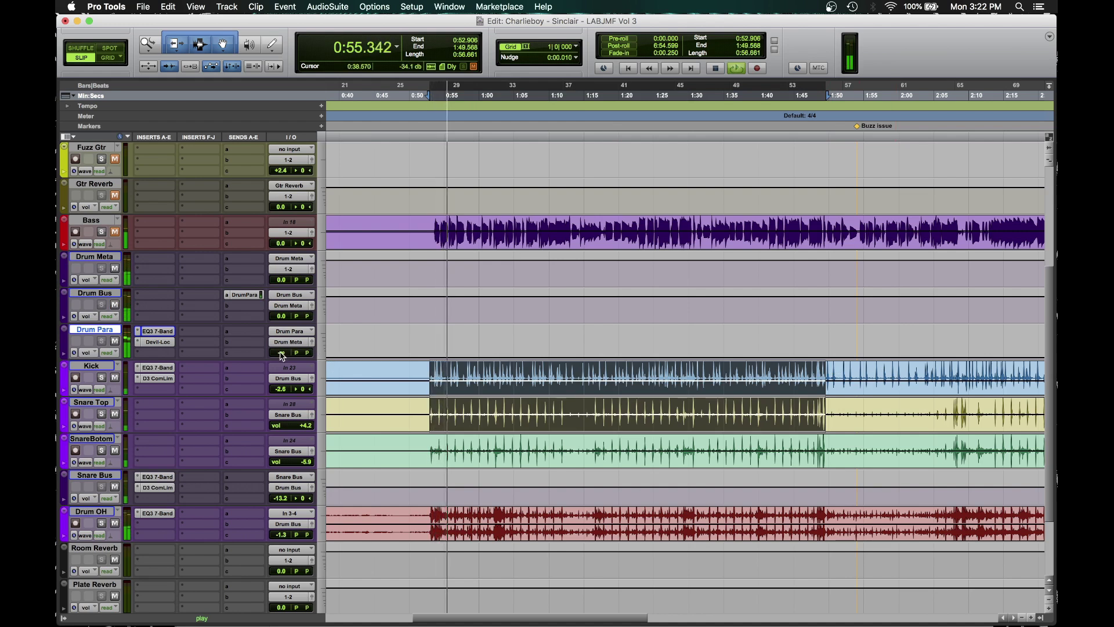
pyautogui.moveTo(280, 354); pyautogui.dragTo(279, 332)
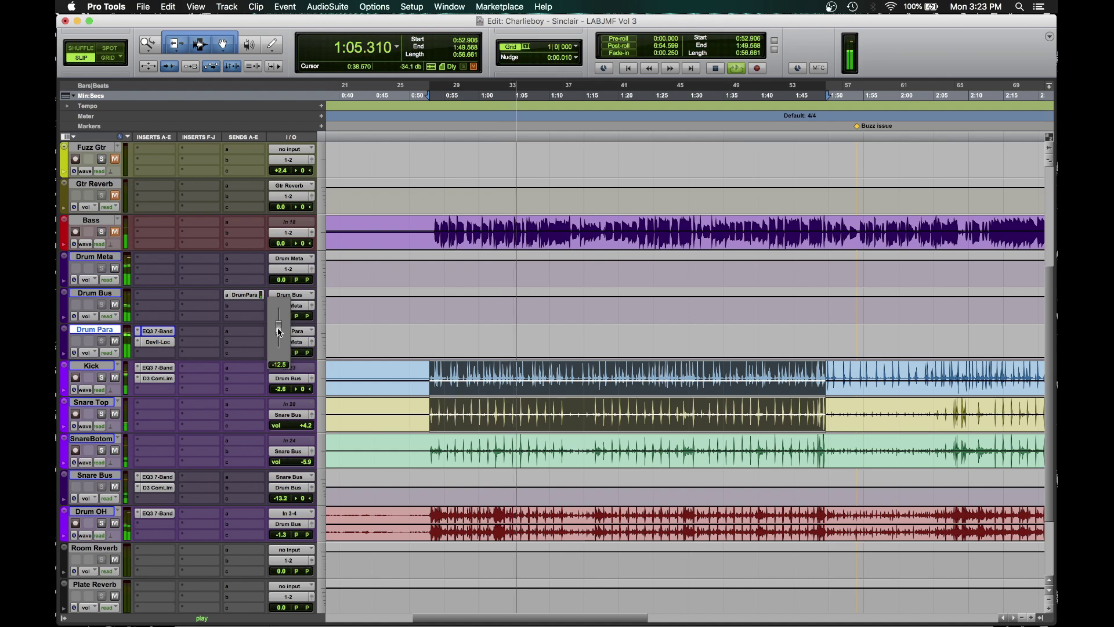
pyautogui.moveTo(279, 332); pyautogui.dragTo(279, 332)
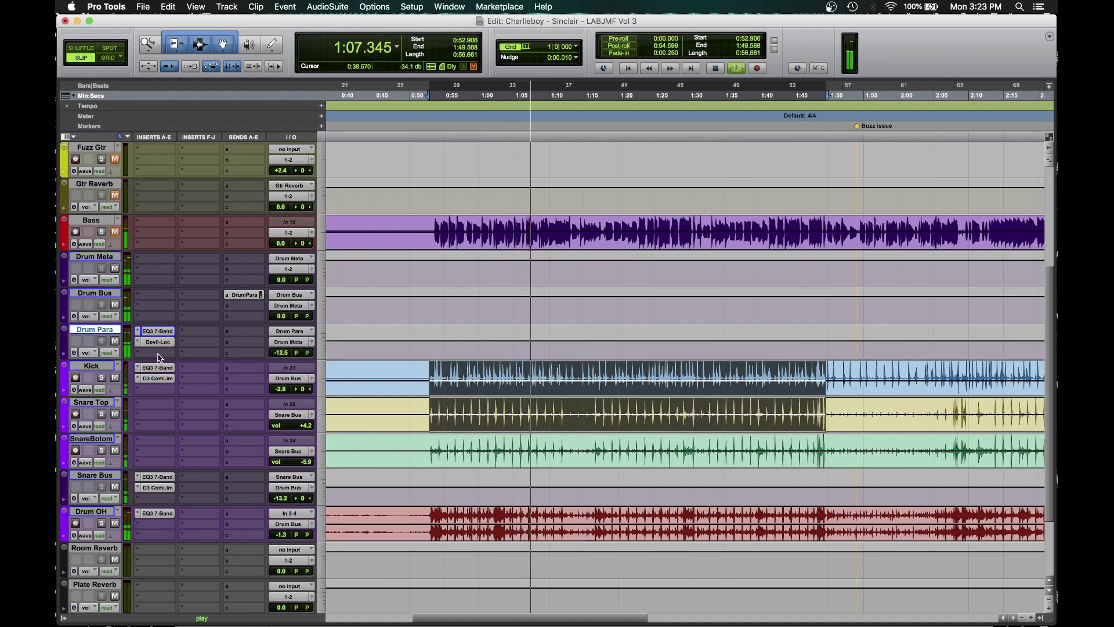
# Step: Set the Drum Para EQ's LF band to 2.8 dB at 57.9 Hz with Q 1.50
pyautogui.click(157, 330)
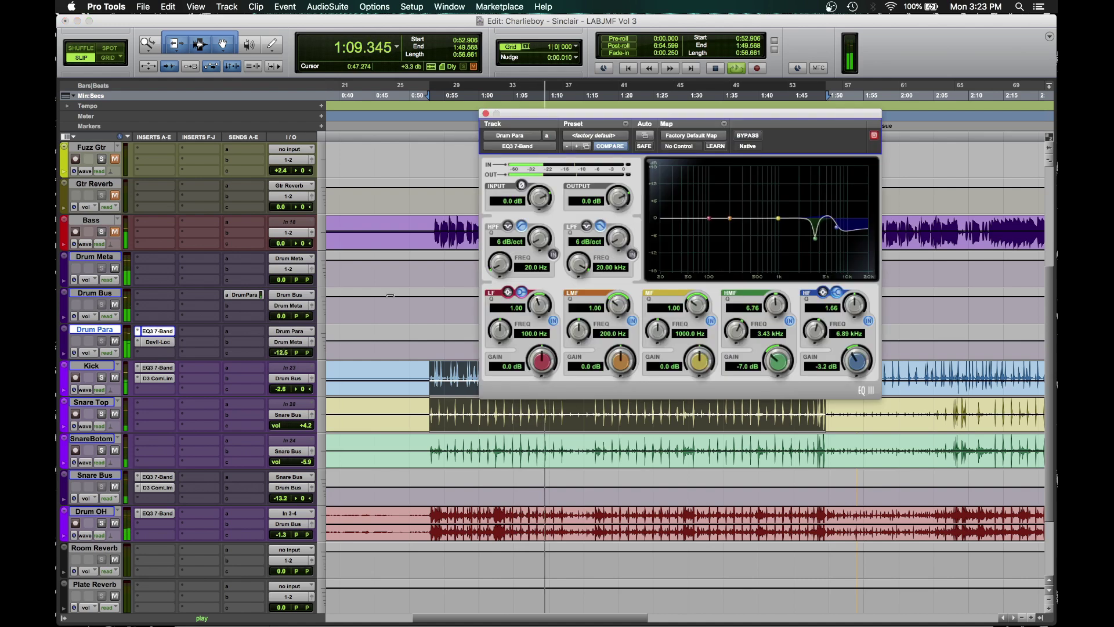
pyautogui.moveTo(537, 363); pyautogui.dragTo(471, 340)
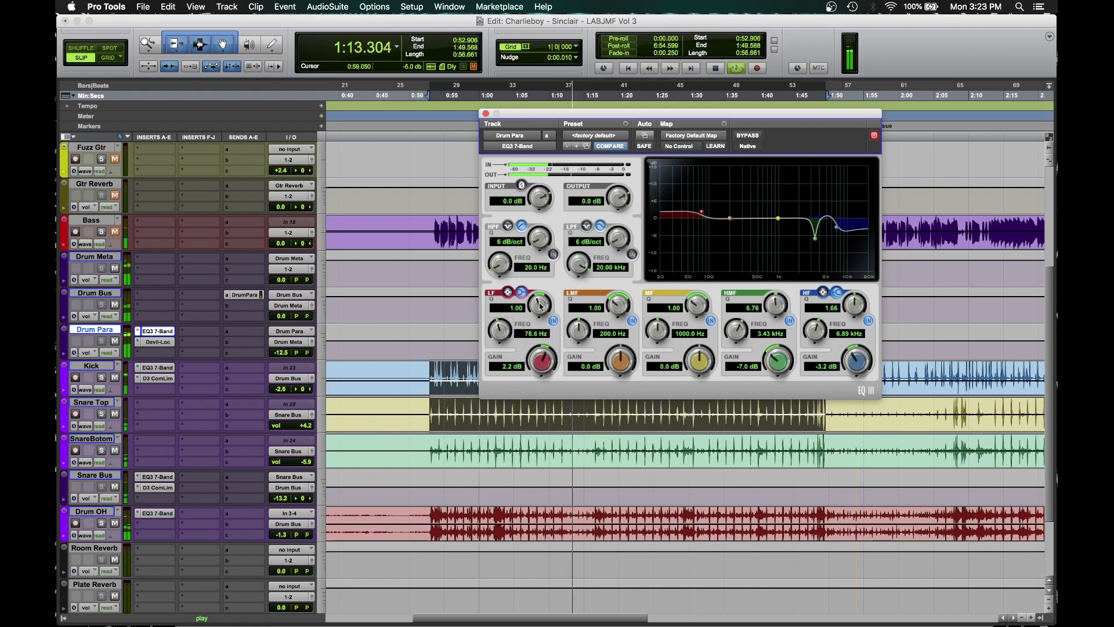
pyautogui.moveTo(540, 305); pyautogui.dragTo(546, 284)
pyautogui.moveTo(543, 364); pyautogui.dragTo(460, 335)
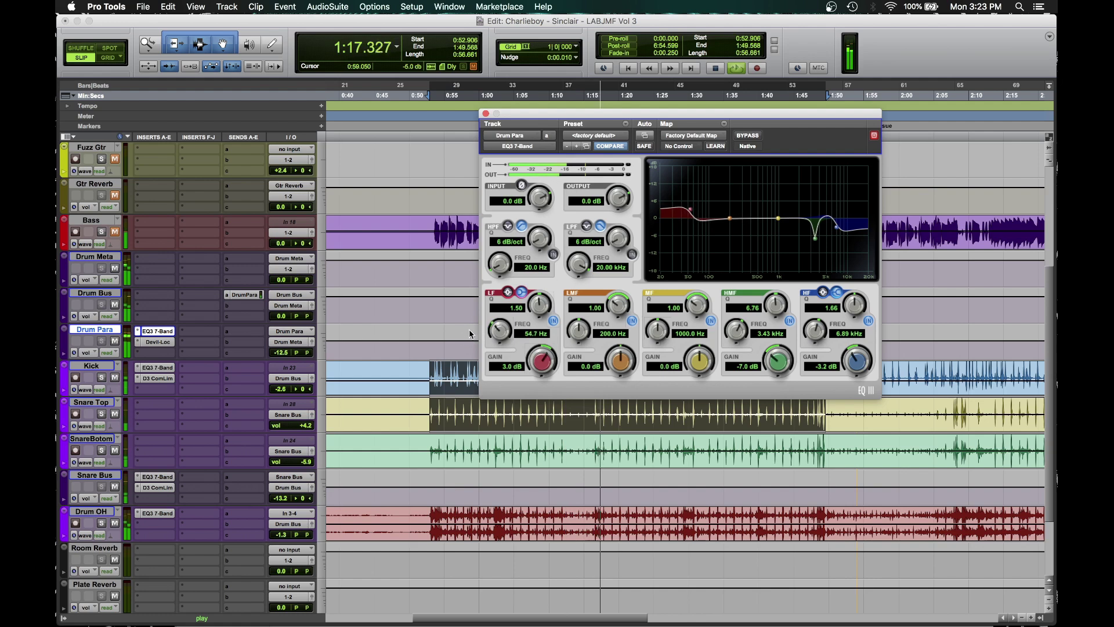
pyautogui.moveTo(534, 362)
pyautogui.mouseDown()
pyautogui.moveTo(505, 337)
pyautogui.moveTo(535, 377)
pyautogui.mouseUp()
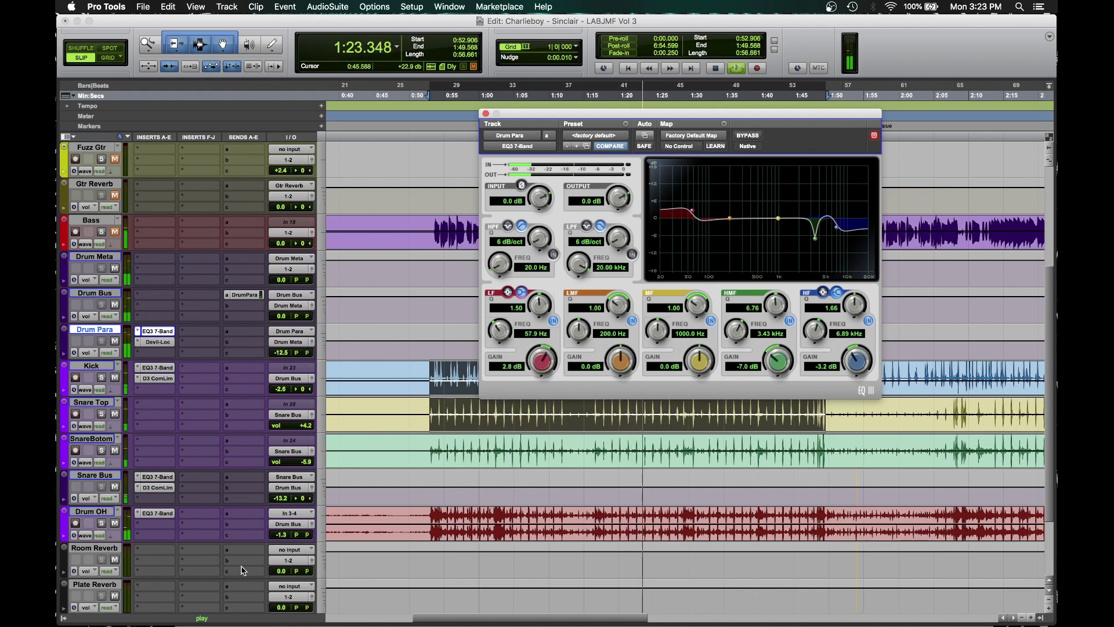
# Step: Compare the mix with Drum Para muted, and reduce its EQ's LF gain to 1.5 dB and Drum OH's volume to -3.2 dB
pyautogui.click(114, 341)
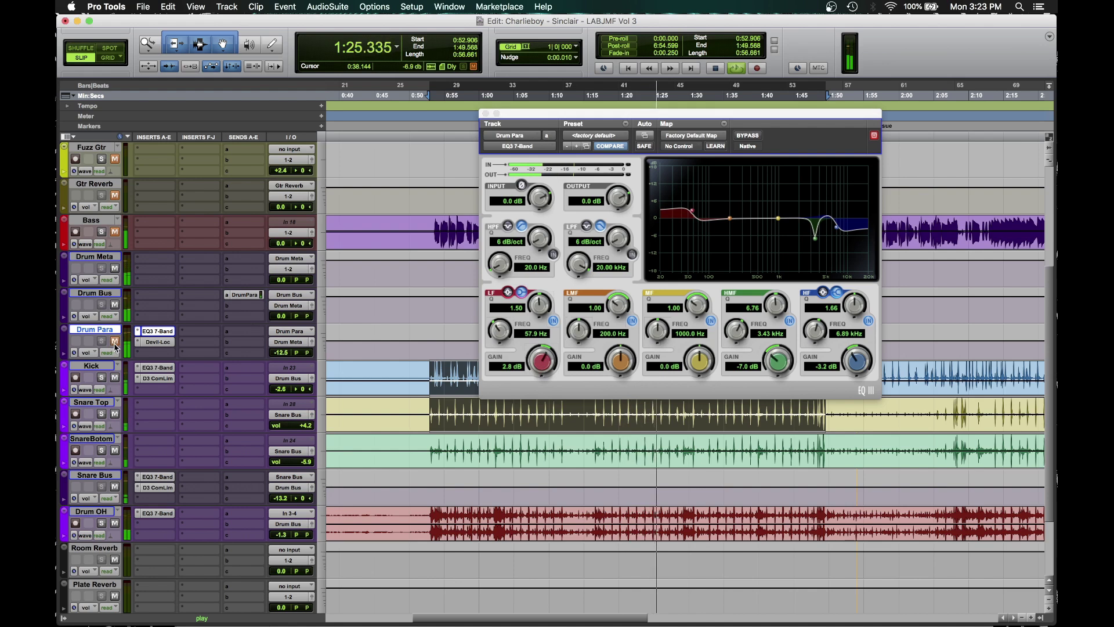
pyautogui.click(115, 340)
pyautogui.moveTo(540, 361); pyautogui.dragTo(538, 374)
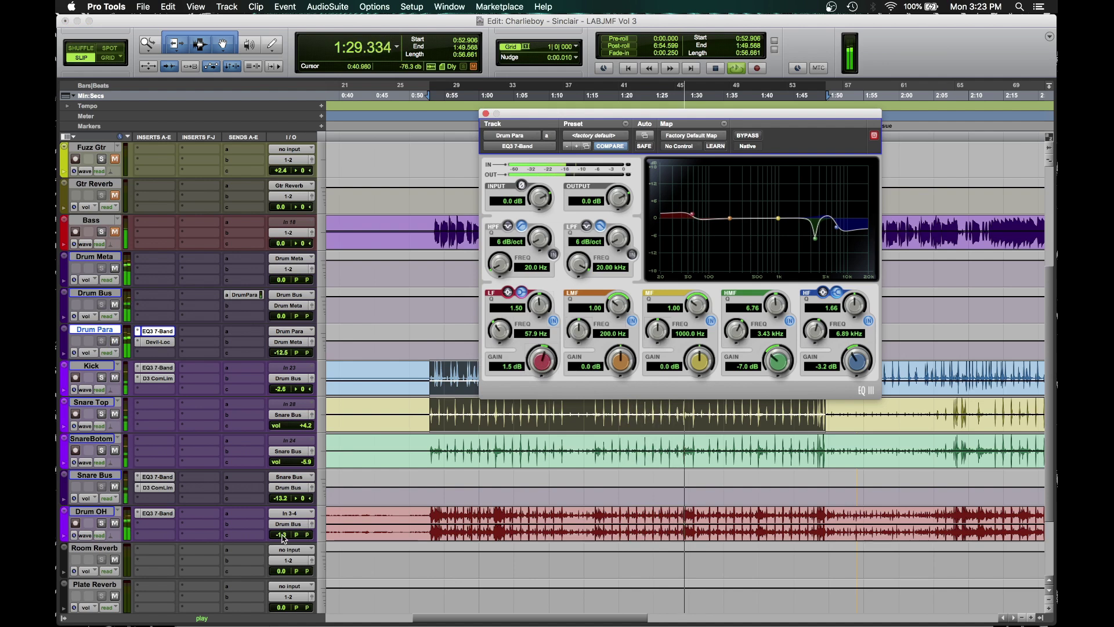
pyautogui.moveTo(282, 534); pyautogui.dragTo(282, 540)
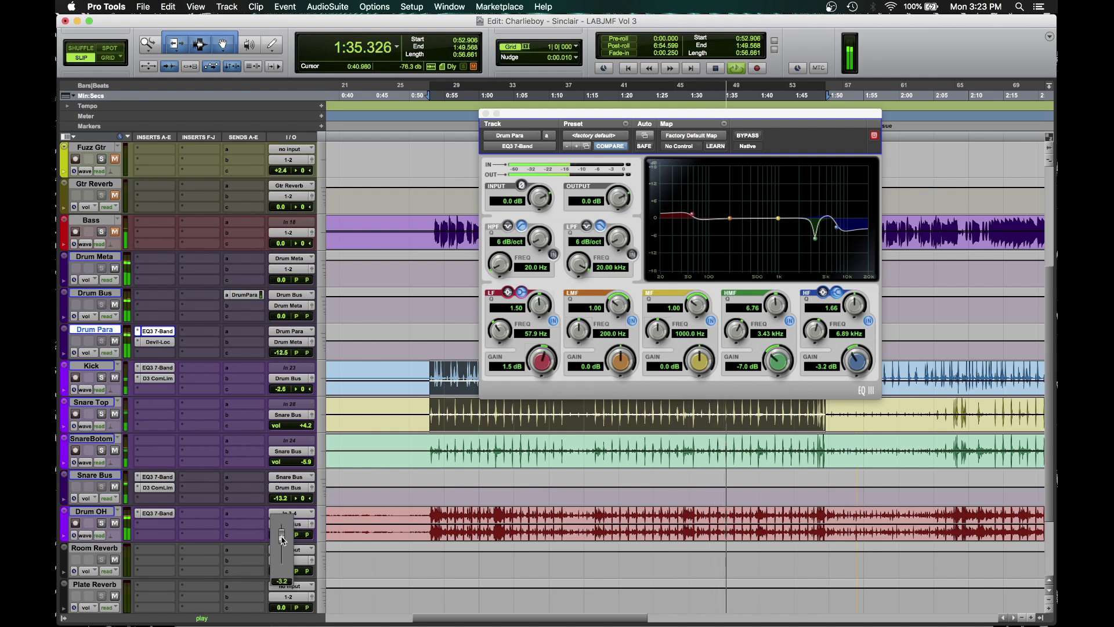
pyautogui.click(486, 114)
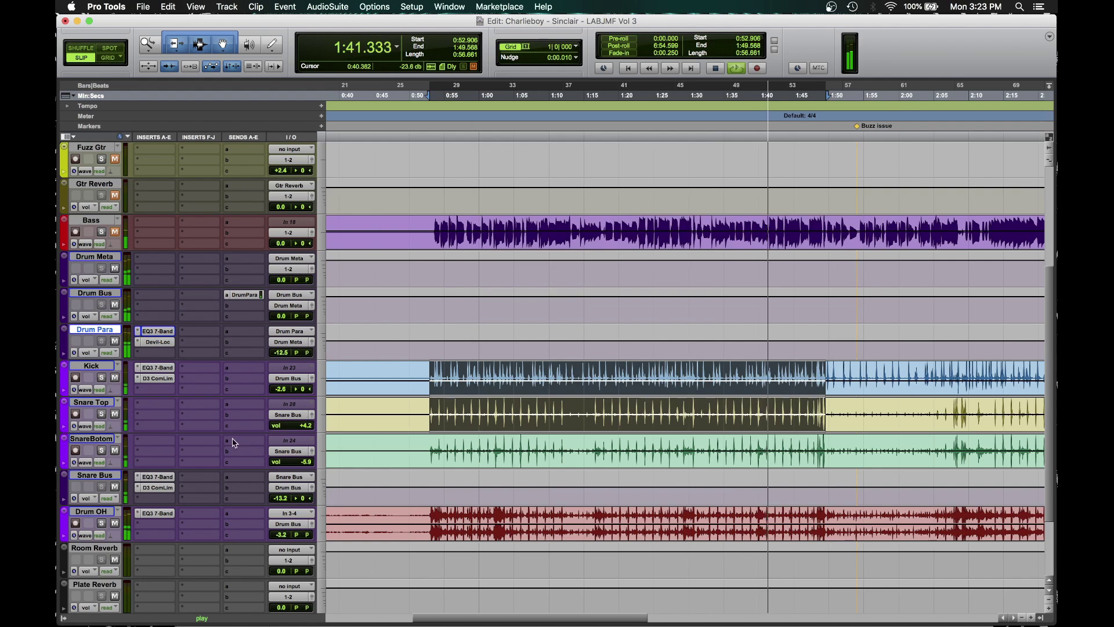
pyautogui.click(216, 343)
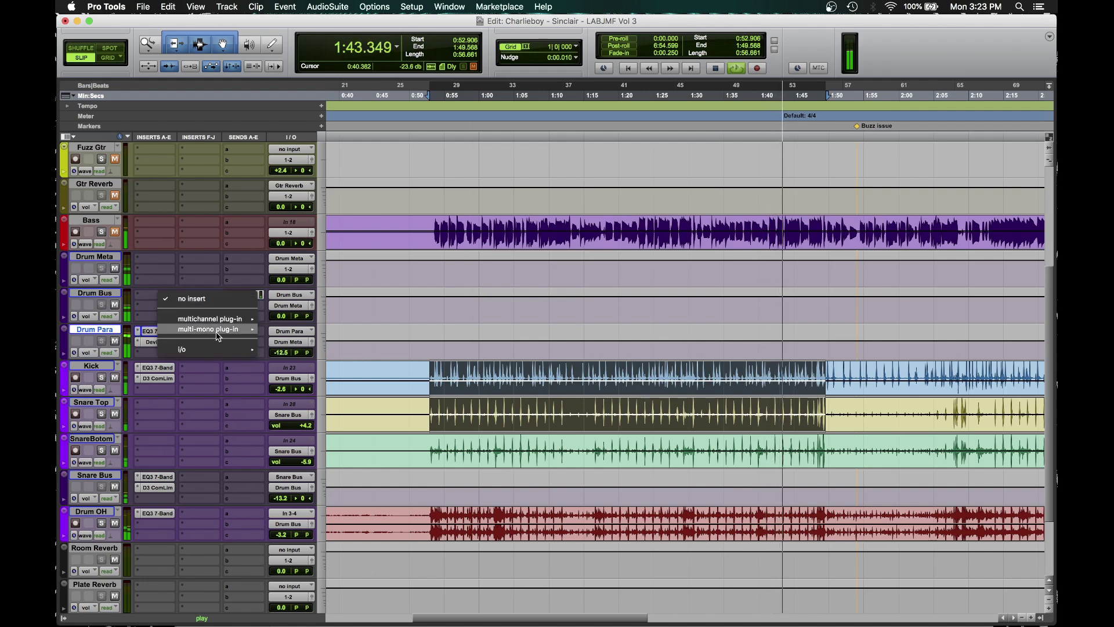
pyautogui.moveTo(235, 323)
pyautogui.press('Escape')
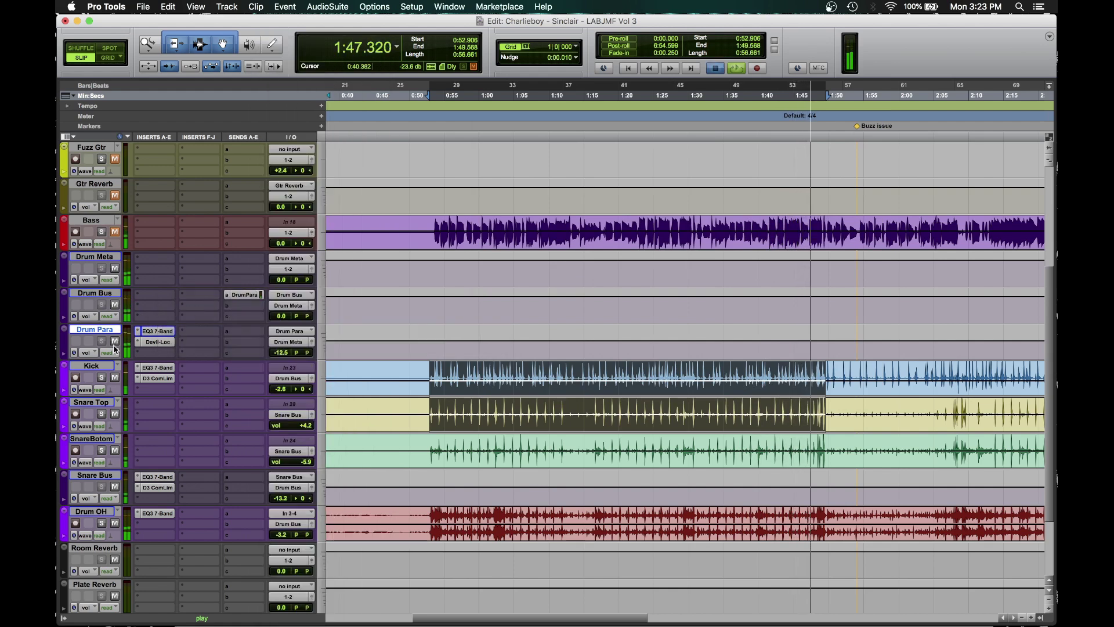
# Step: Stop playback with Drum Para muted, and insert a stereo Dyn3 Compressor/Limiter on Drum Bus, keeping the factory default preset
pyautogui.press('space')
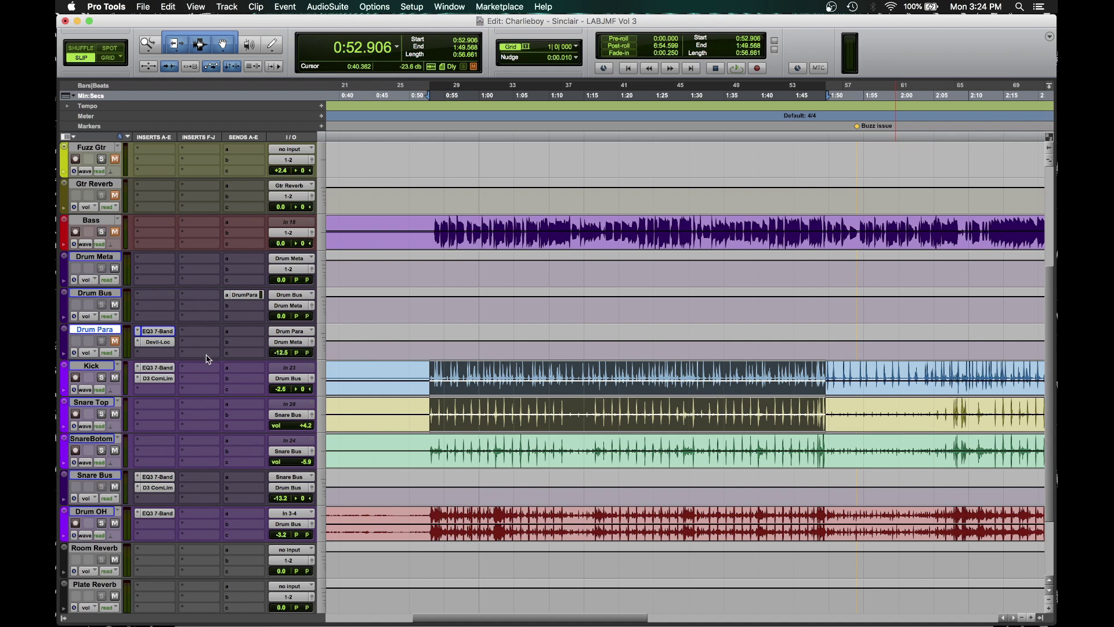
pyautogui.click(168, 298)
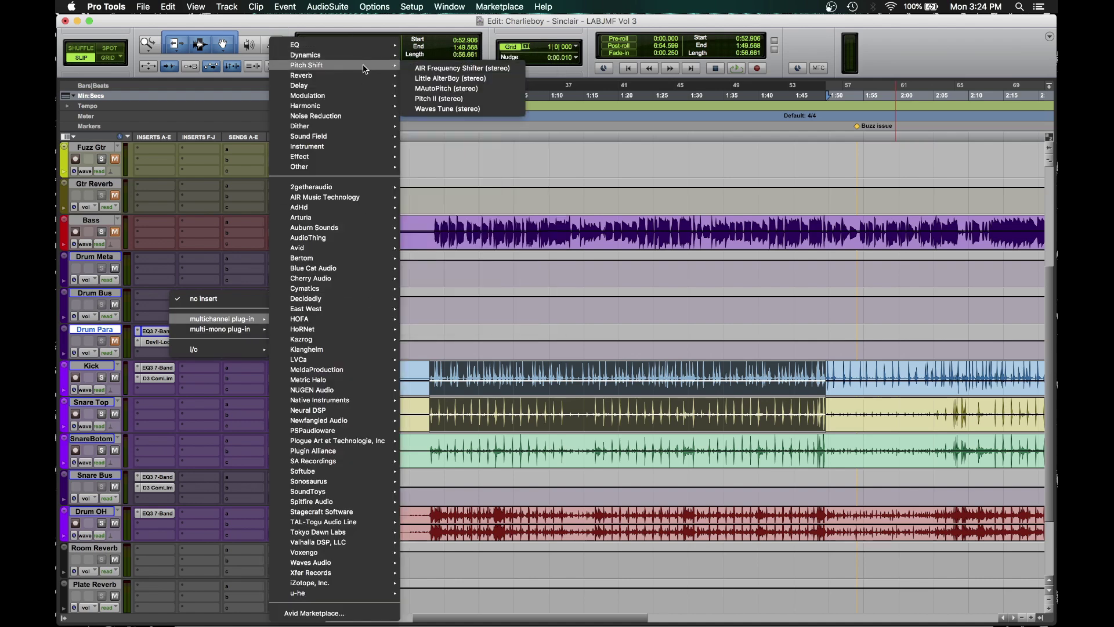
pyautogui.moveTo(364, 59)
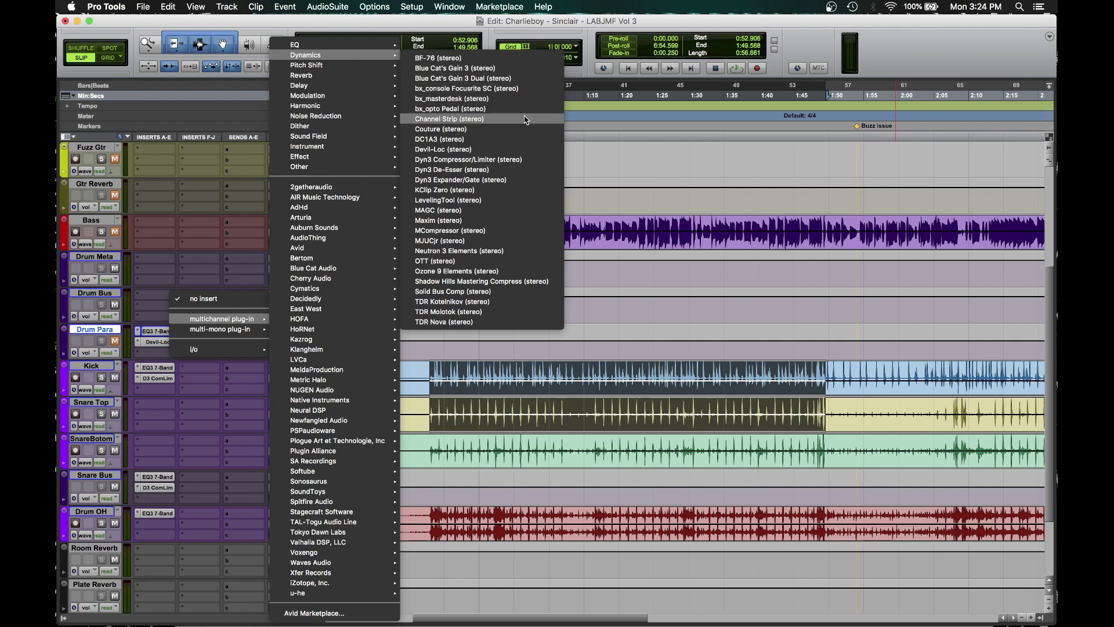
pyautogui.click(529, 163)
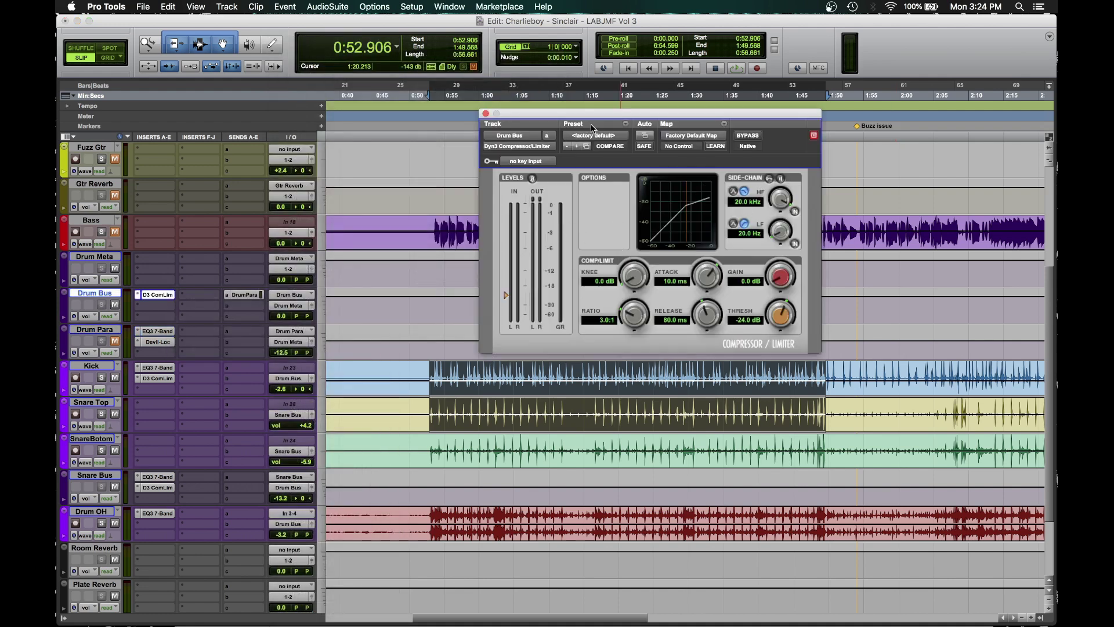
pyautogui.click(593, 136)
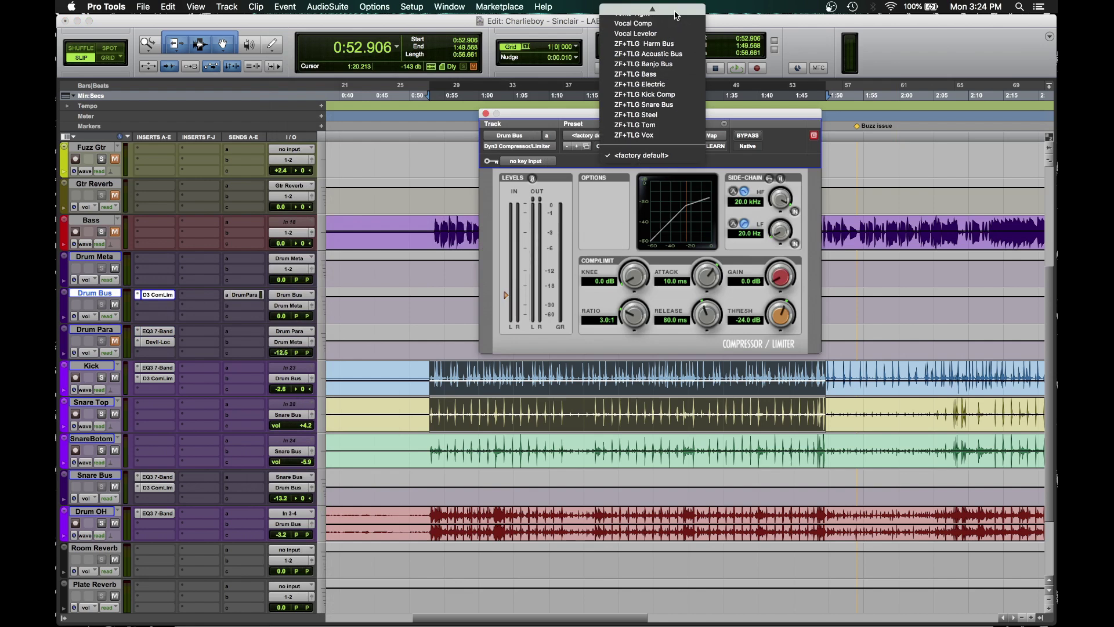
pyautogui.click(566, 122)
# Step: During playback, set the Drum Bus compressor to knee 25.4 dB, ratio 2.0:1, attack 7.3 ms, release 221.7 ms and gain 2.9 dB
pyautogui.moveTo(635, 284); pyautogui.dragTo(632, 209)
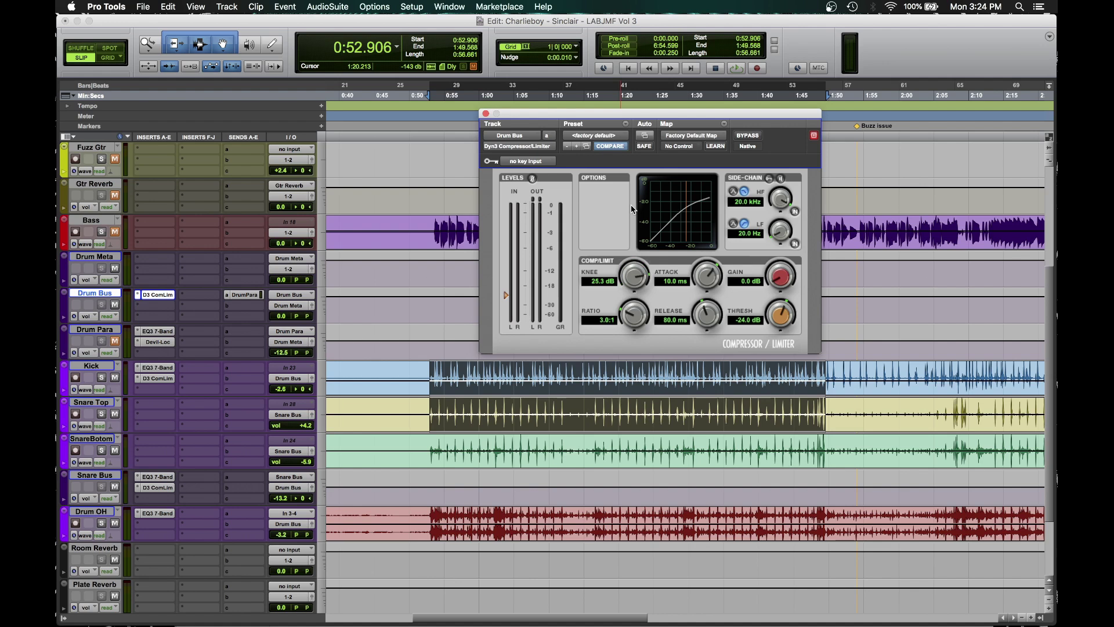
pyautogui.scroll(-3, 631, 328)
pyautogui.scroll(4, 708, 314)
pyautogui.press('space')
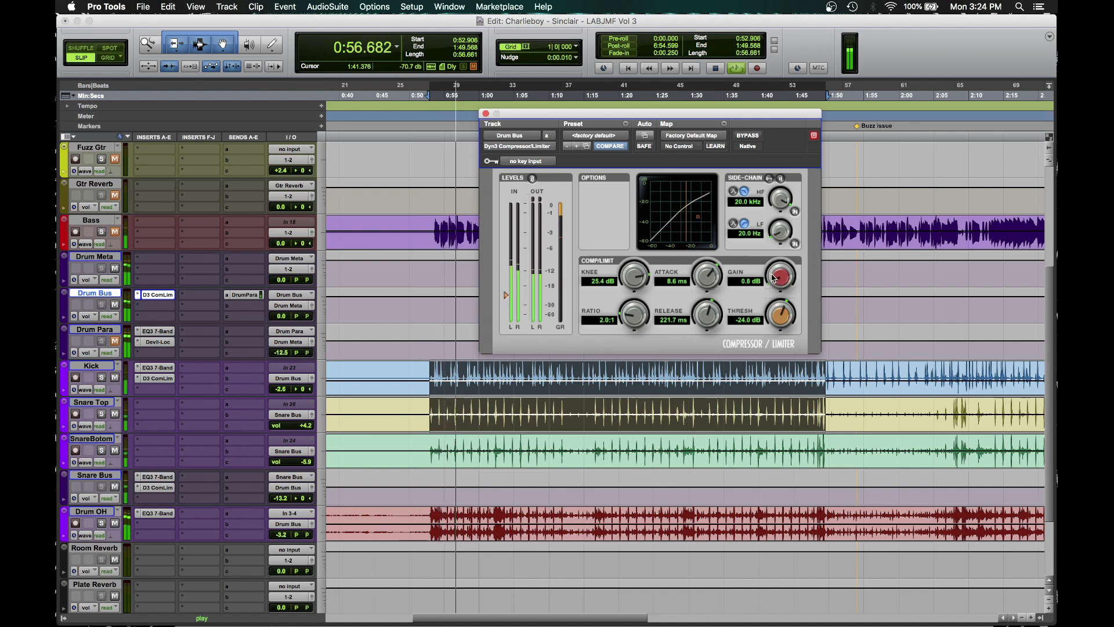
pyautogui.moveTo(773, 280); pyautogui.dragTo(774, 267)
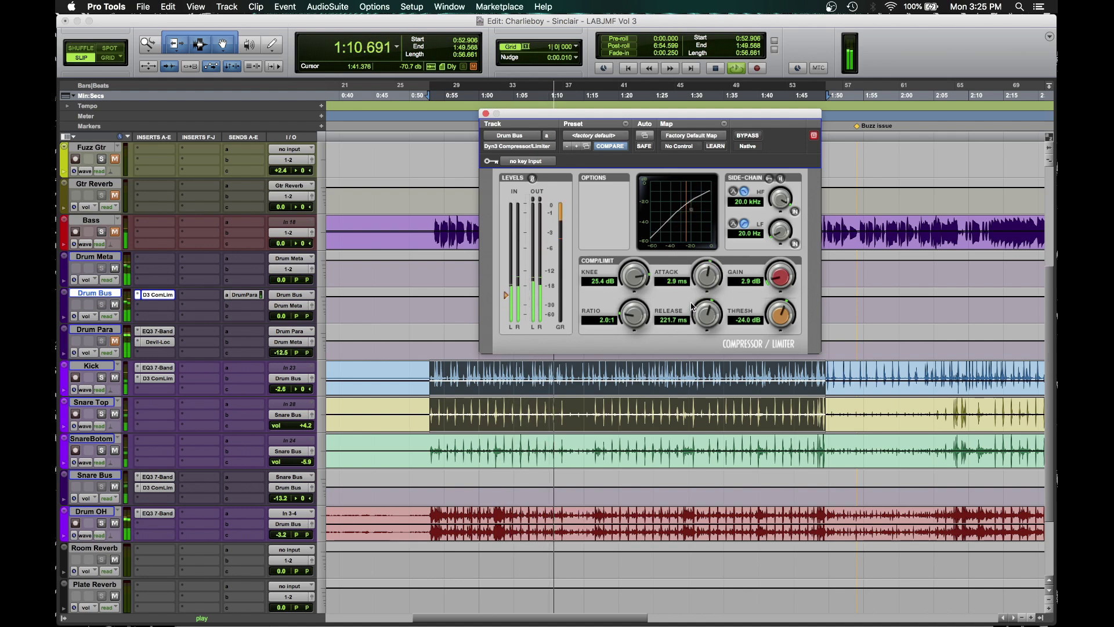
pyautogui.moveTo(692, 289); pyautogui.dragTo(692, 289)
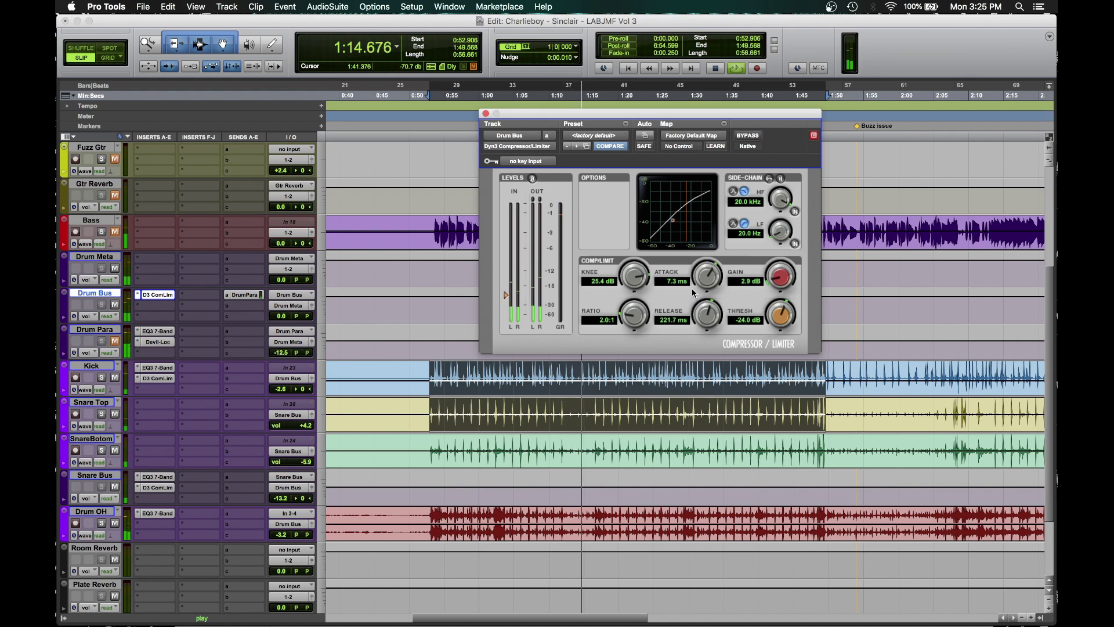
# Step: Unmute Drum Para and lower the Kick track's volume to -5.2 dB while the range plays
pyautogui.click(115, 342)
pyautogui.click(486, 114)
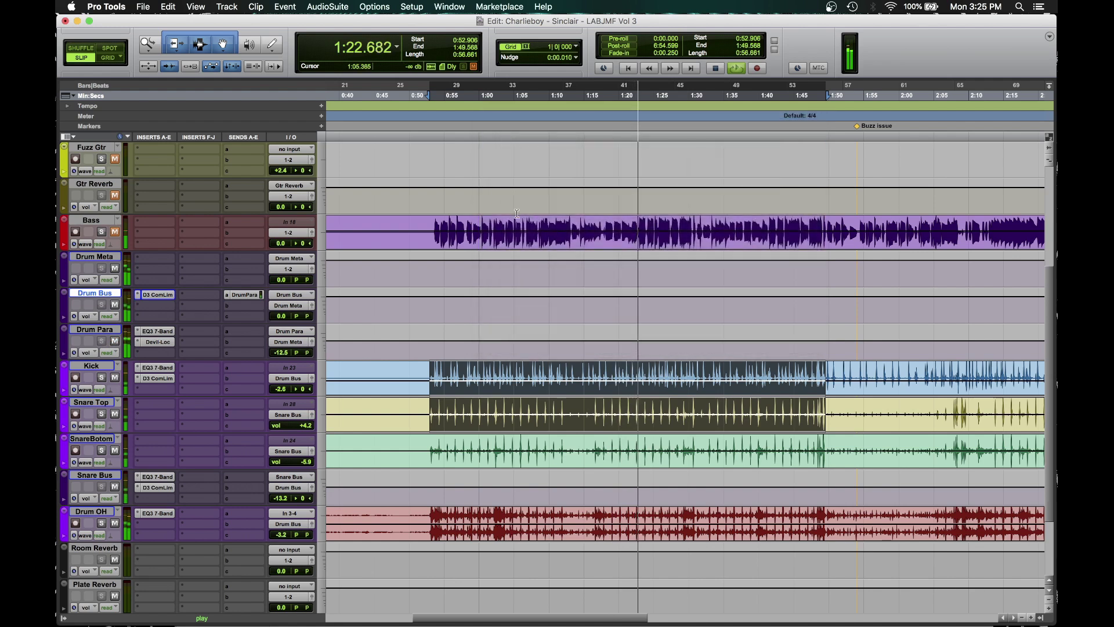
pyautogui.click(155, 331)
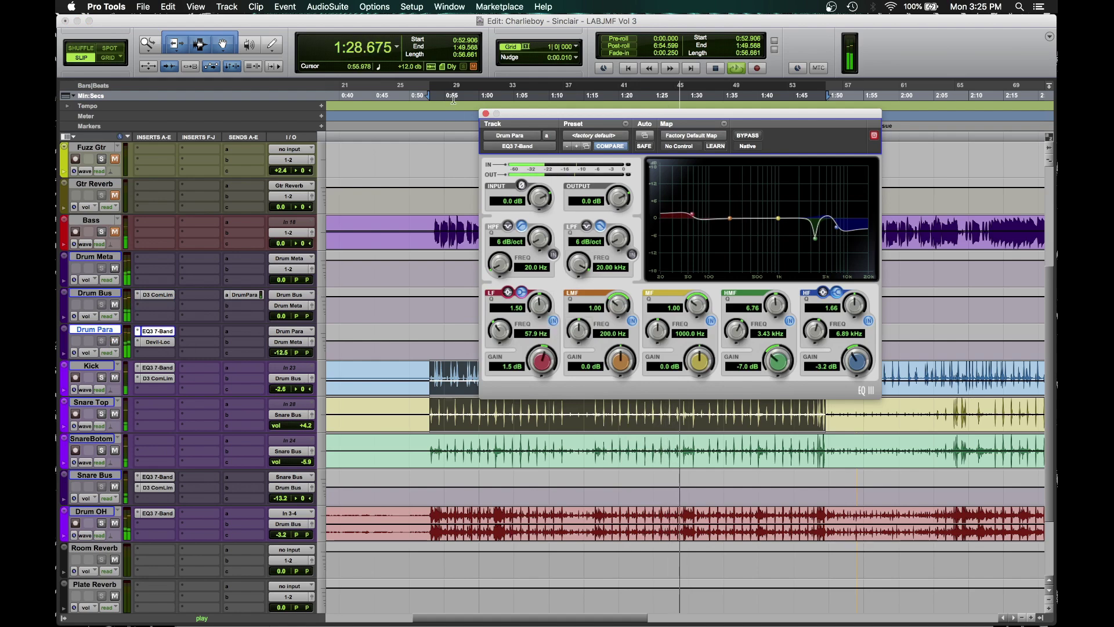
pyautogui.click(488, 115)
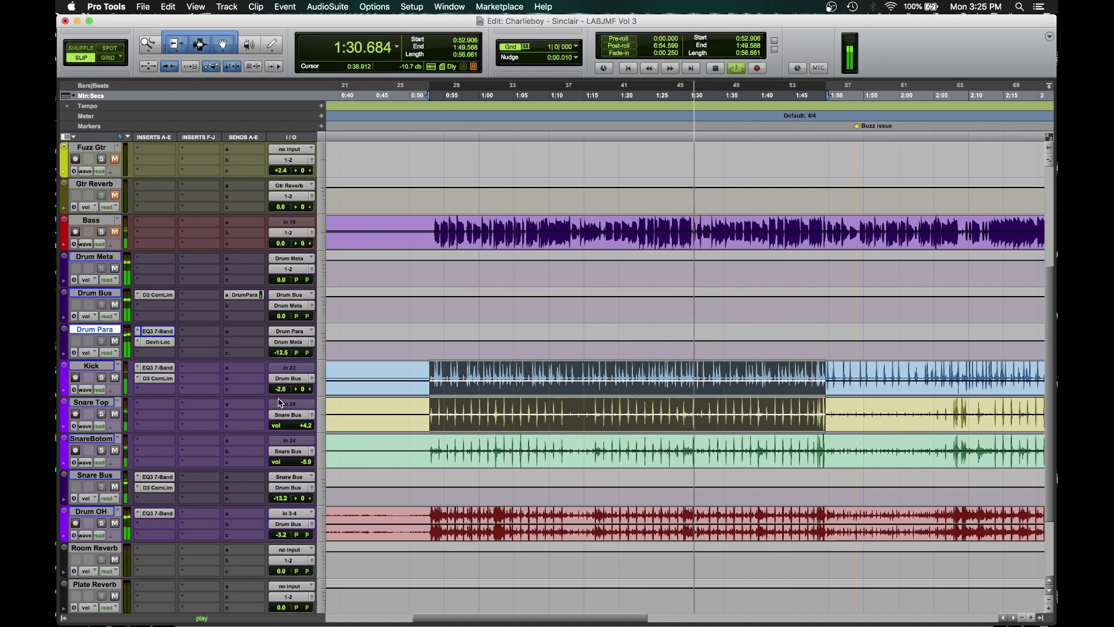
pyautogui.click(283, 389)
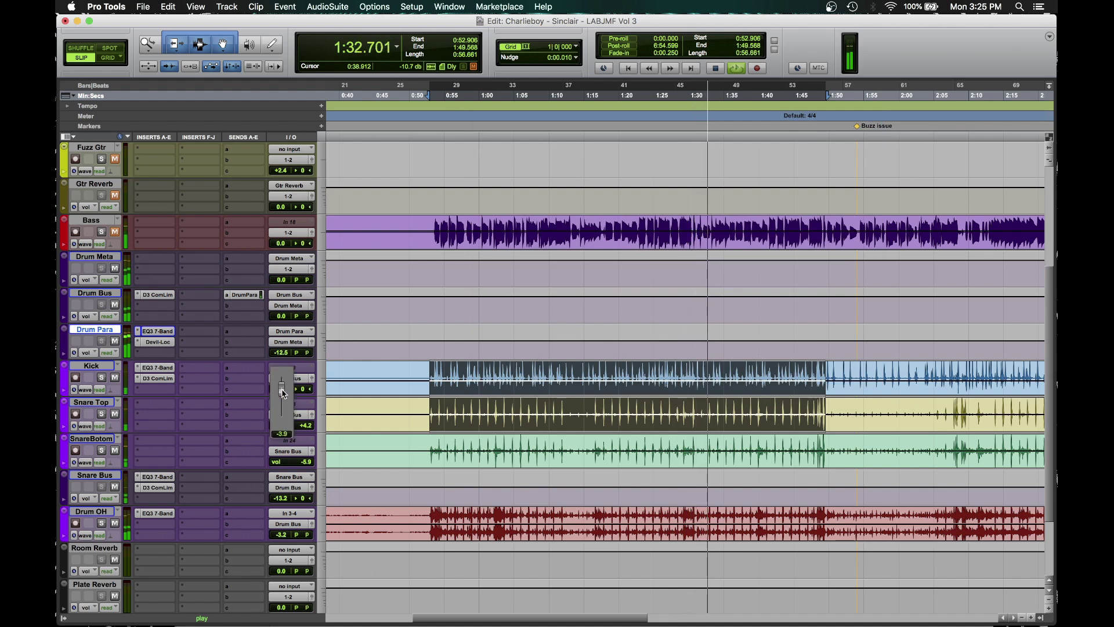
pyautogui.moveTo(283, 392); pyautogui.dragTo(283, 394)
# Step: Check the Kick track's EQ during playback, and lower the volume of Kick to -6.5 dB and Drum Para to -15.1 dB
pyautogui.click(155, 367)
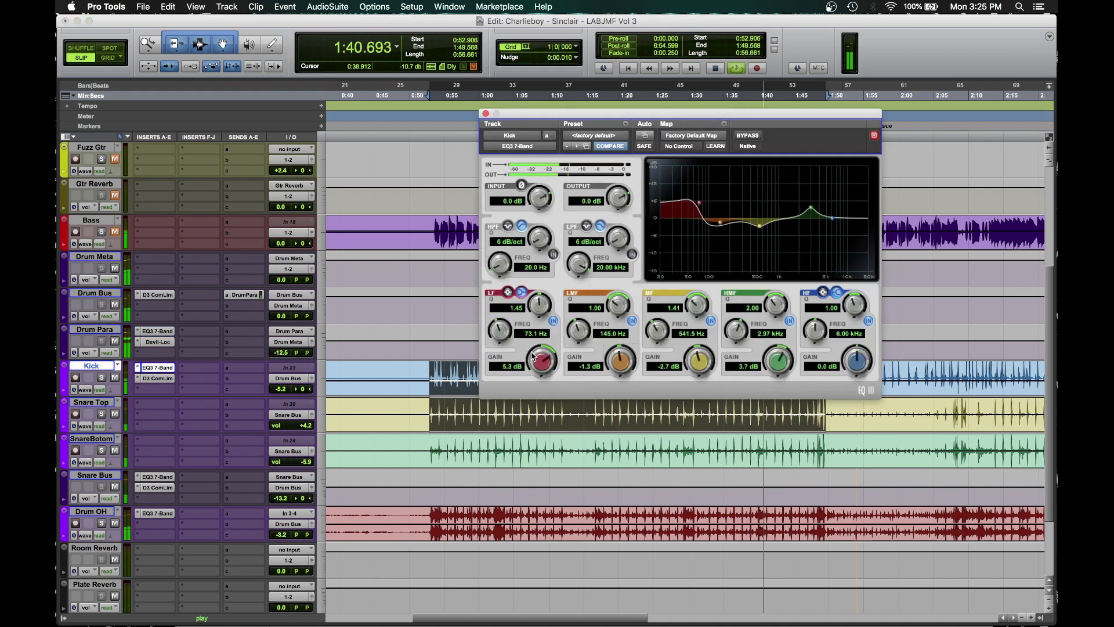
pyautogui.click(486, 114)
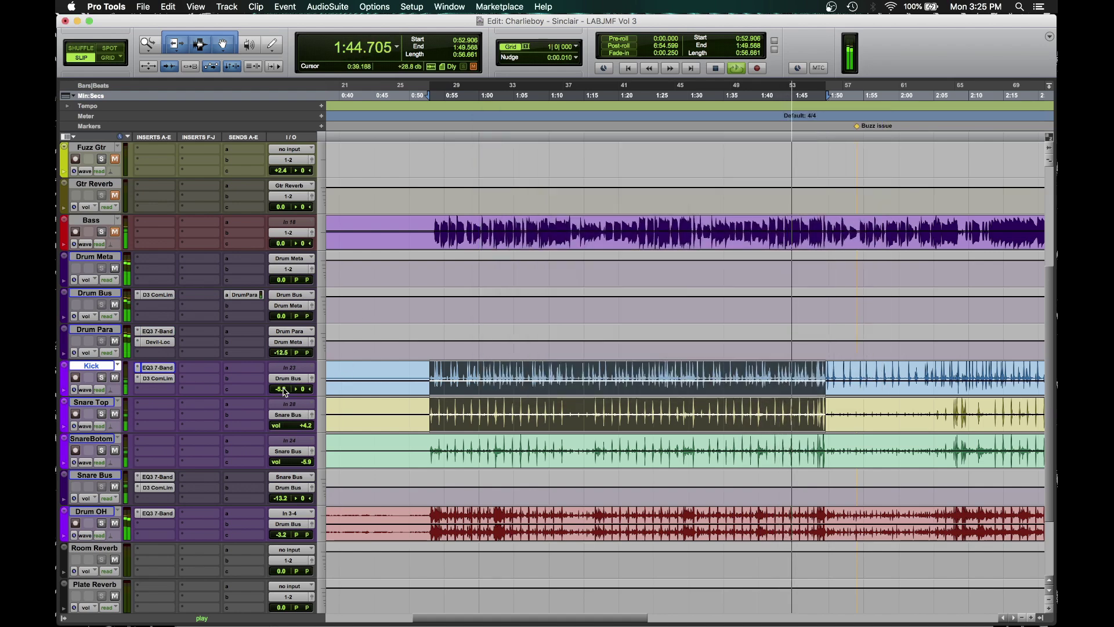
pyautogui.moveTo(283, 388); pyautogui.dragTo(284, 393)
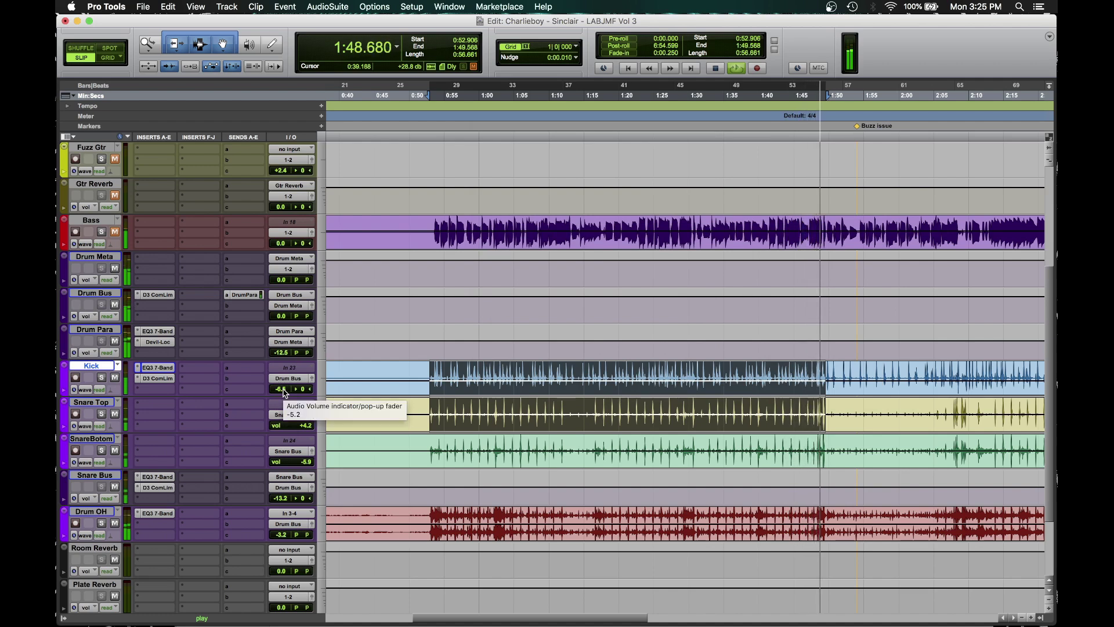
pyautogui.moveTo(287, 356); pyautogui.dragTo(279, 360)
# Step: Rebalance the playing drums by setting the volumes of Drum OH to -7.2 dB, Kick to -5.8 dB and Snare Bus to -10.5 dB
pyautogui.scroll(-1, 232, 436)
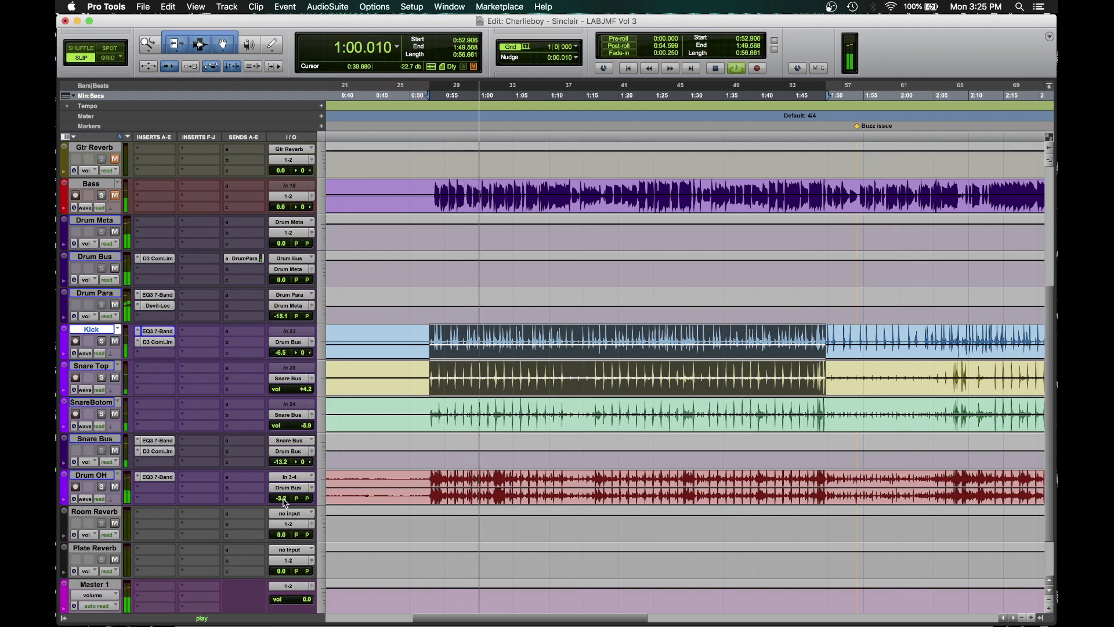
pyautogui.moveTo(281, 498); pyautogui.dragTo(284, 506)
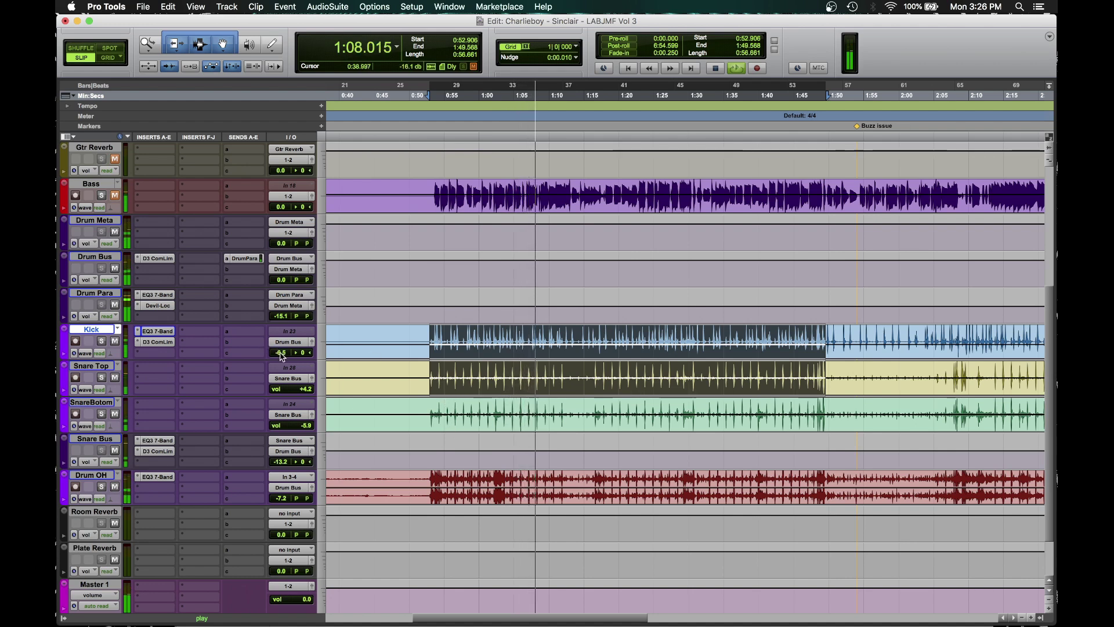
pyautogui.moveTo(281, 352); pyautogui.dragTo(281, 346)
pyautogui.moveTo(281, 464); pyautogui.dragTo(282, 460)
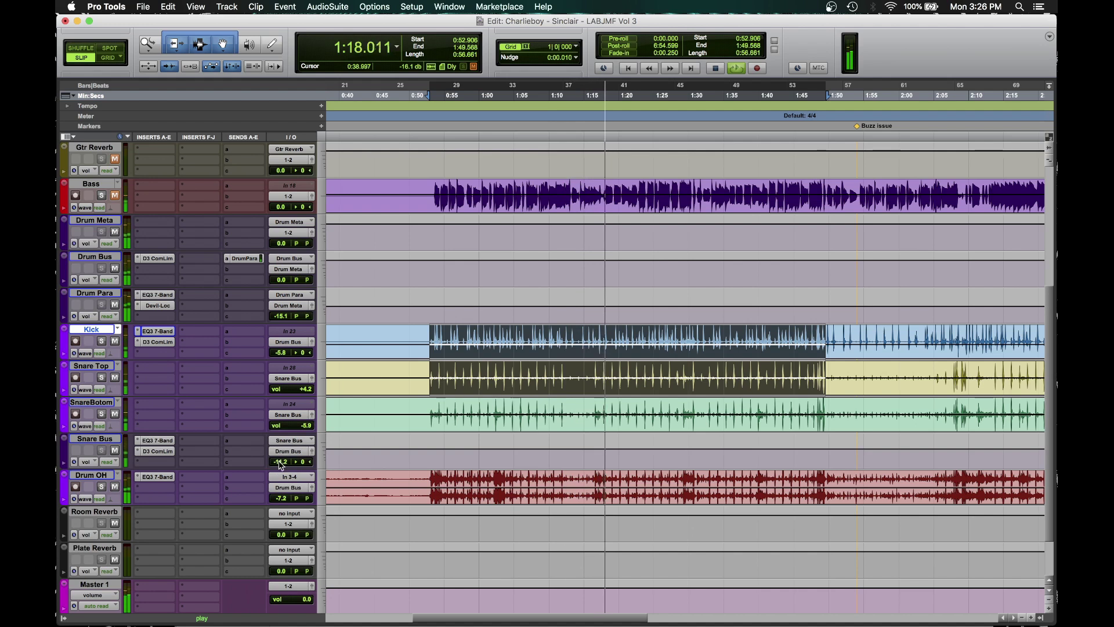
pyautogui.moveTo(280, 460); pyautogui.dragTo(280, 458)
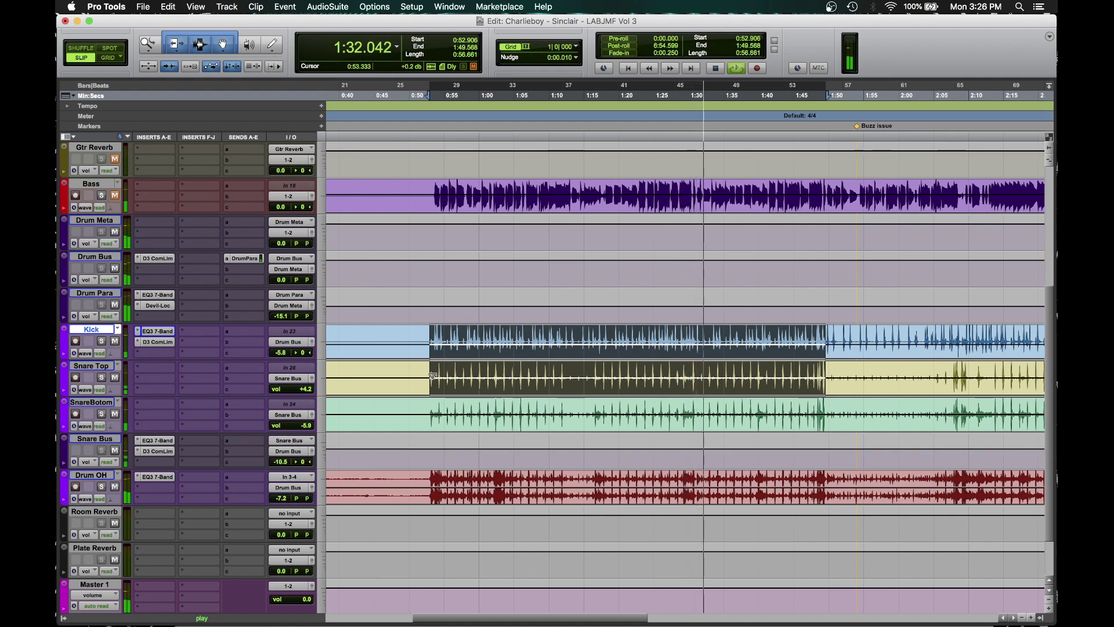
# Step: Stop playback and review the Kick track's EQ3 7-Band settings
pyautogui.scroll(1, 511, 371)
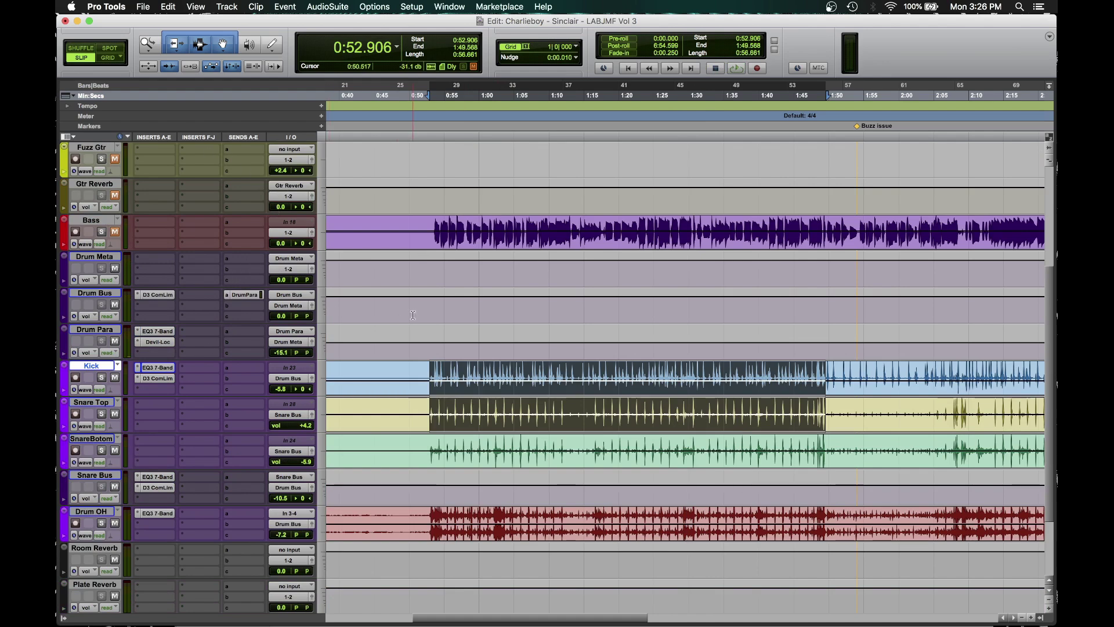
pyautogui.scroll(2, 395, 319)
pyautogui.scroll(-2, 353, 329)
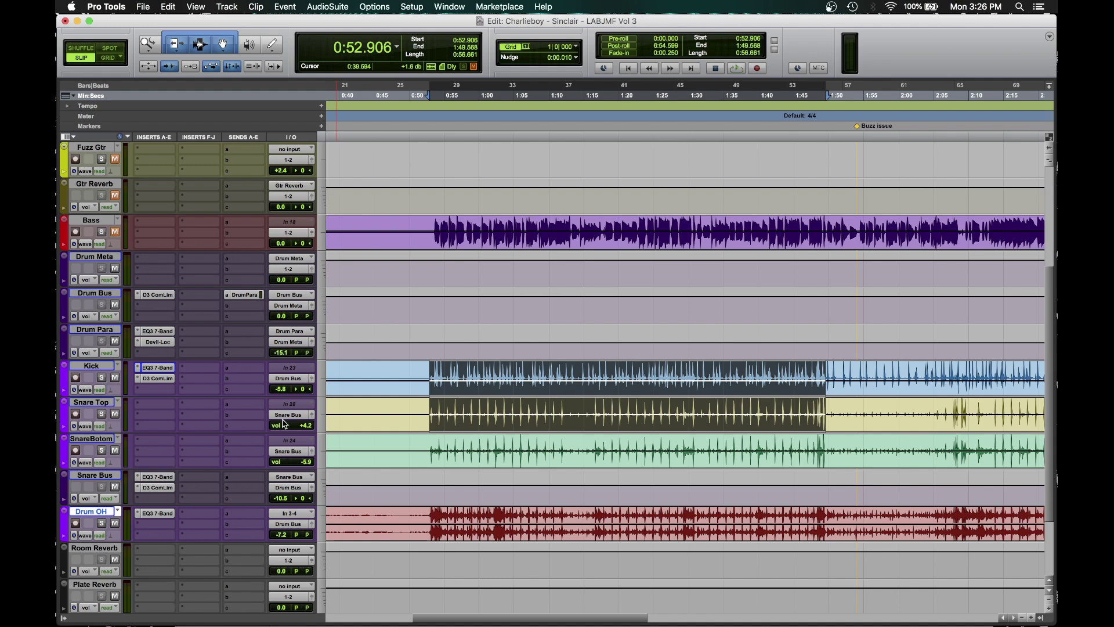
pyautogui.click(163, 369)
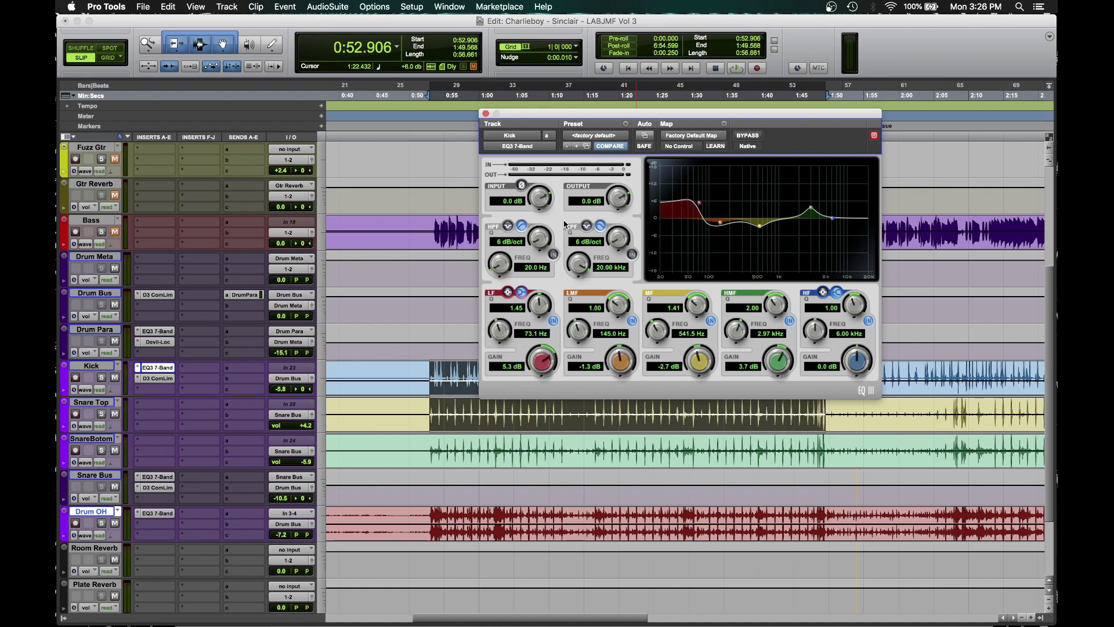
pyautogui.click(486, 115)
# Step: Pull the Bass track's volume fully down, start playback, and bring it up into the mix at -2.6 dB
pyautogui.scroll(5, 411, 373)
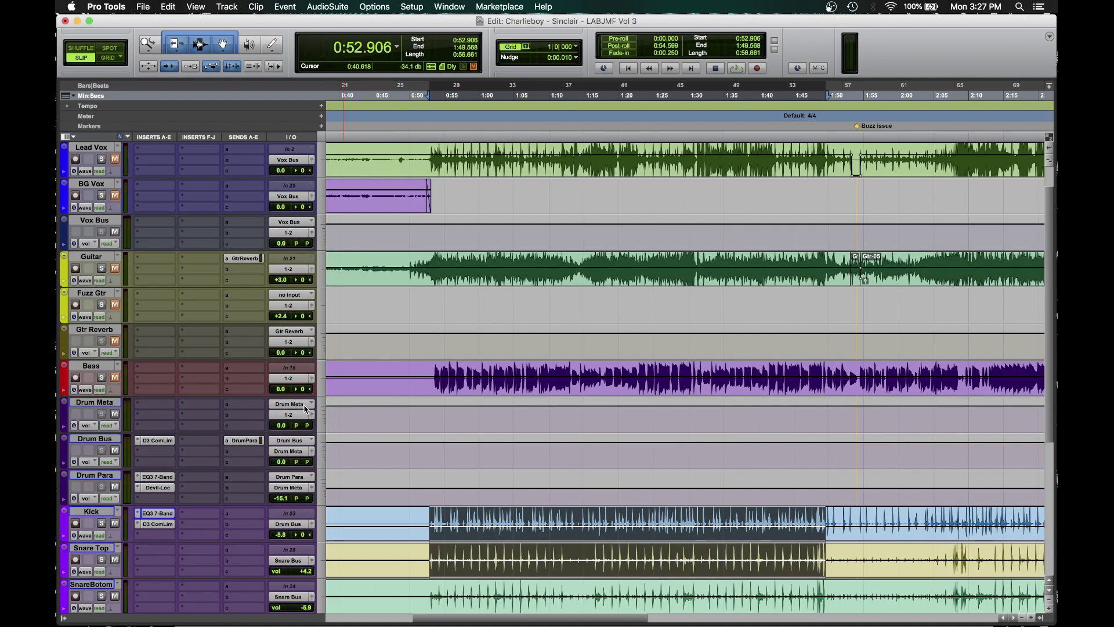
pyautogui.moveTo(279, 393); pyautogui.dragTo(271, 494)
pyautogui.click(116, 372)
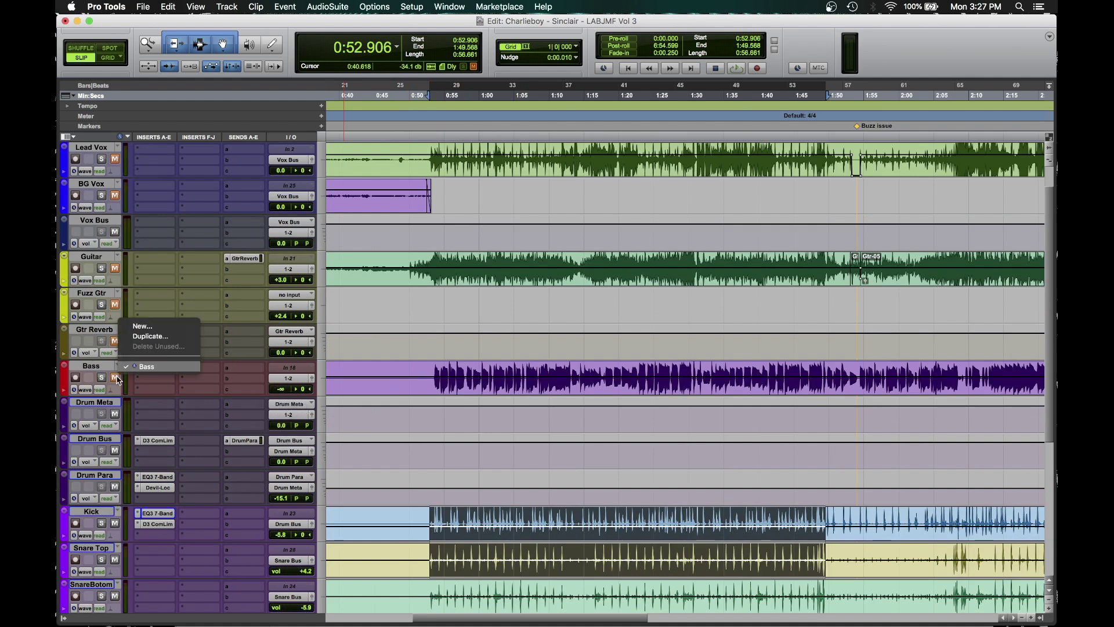
pyautogui.click(115, 372)
pyautogui.press('space')
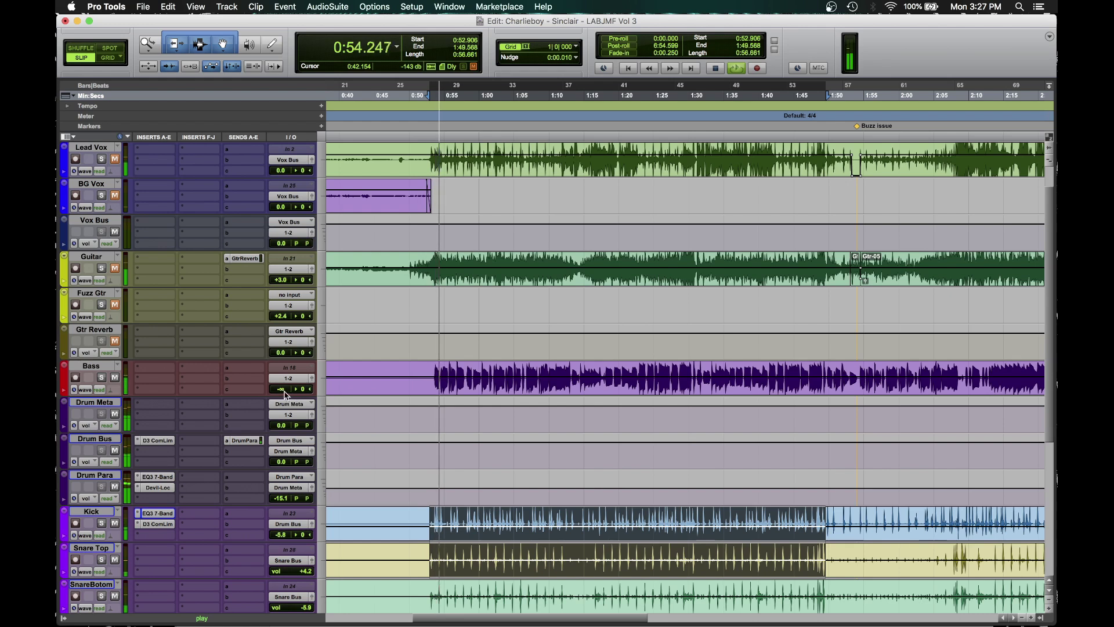
pyautogui.moveTo(283, 392); pyautogui.dragTo(285, 355)
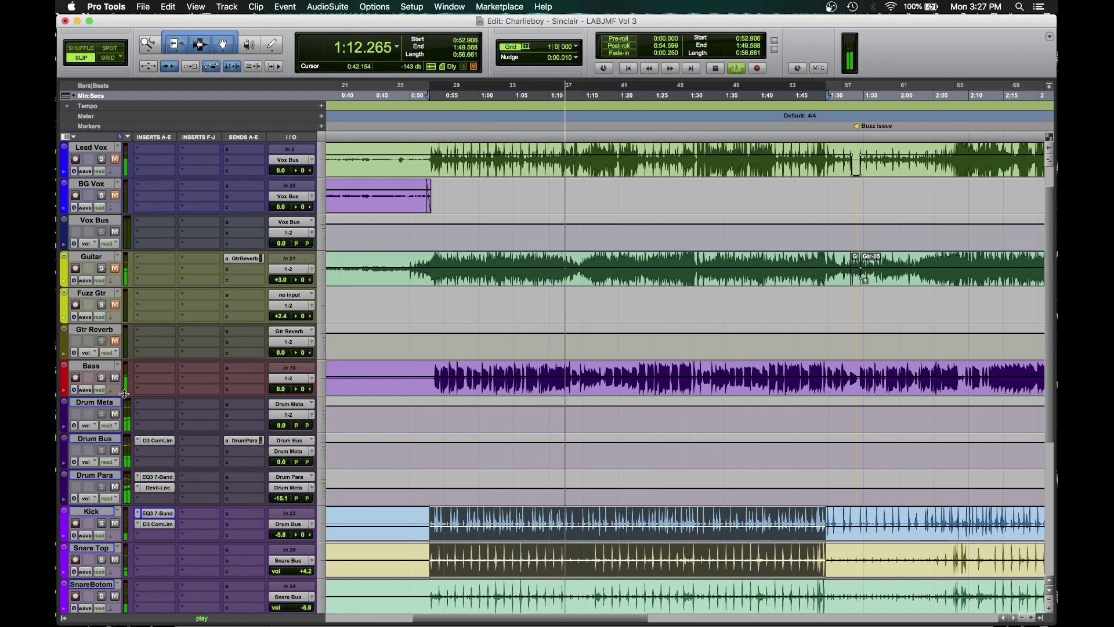
pyautogui.moveTo(278, 389); pyautogui.dragTo(280, 393)
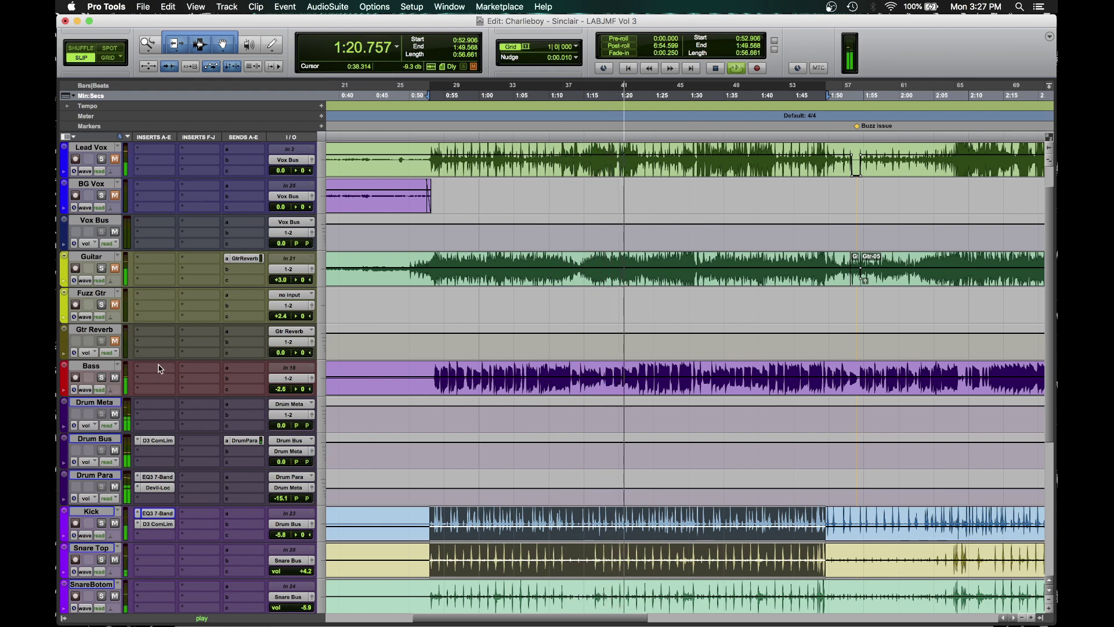
# Step: Enlarge the Bass track's height and inspect its waveform up close during playback
pyautogui.click(108, 401)
pyautogui.moveTo(108, 394); pyautogui.dragTo(108, 439)
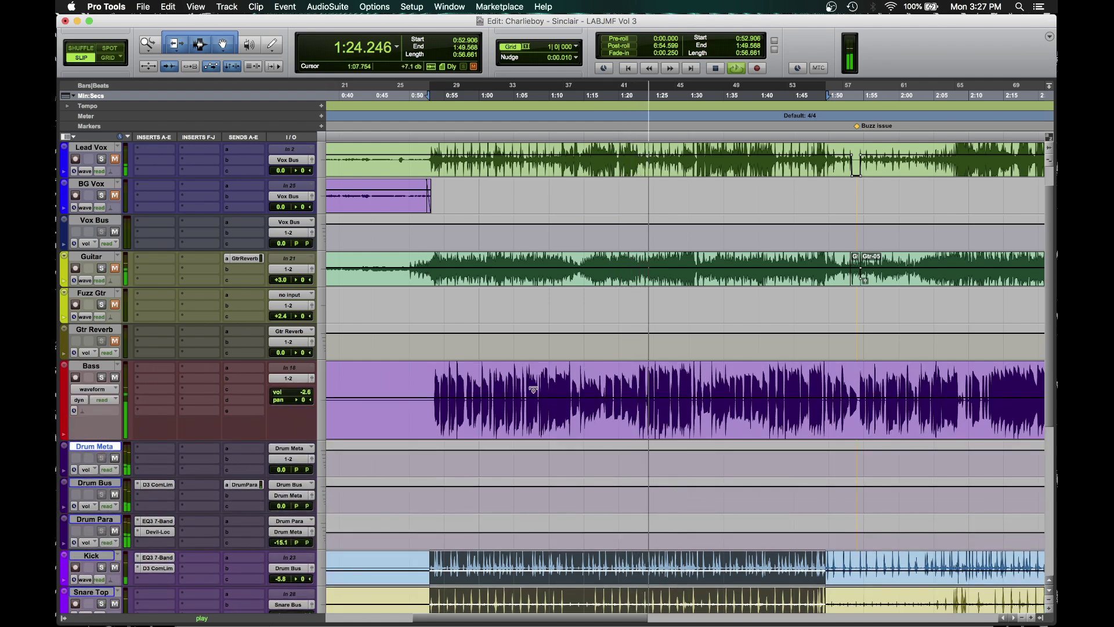
pyautogui.scroll(5, 533, 390)
pyautogui.hscroll(5, 557, 389)
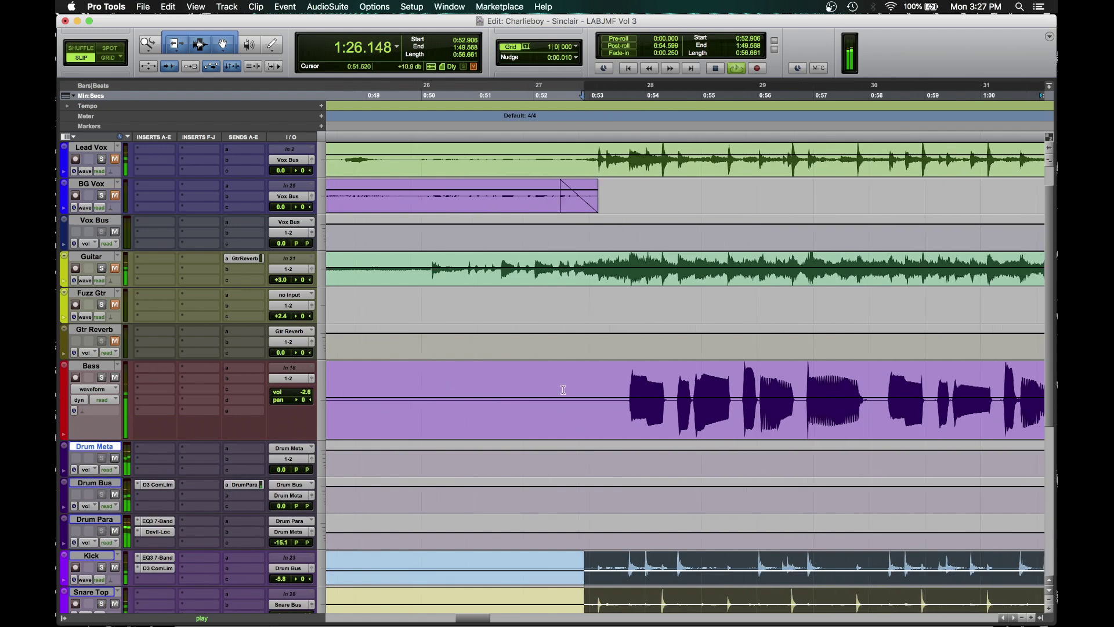
pyautogui.hscroll(10, 567, 388)
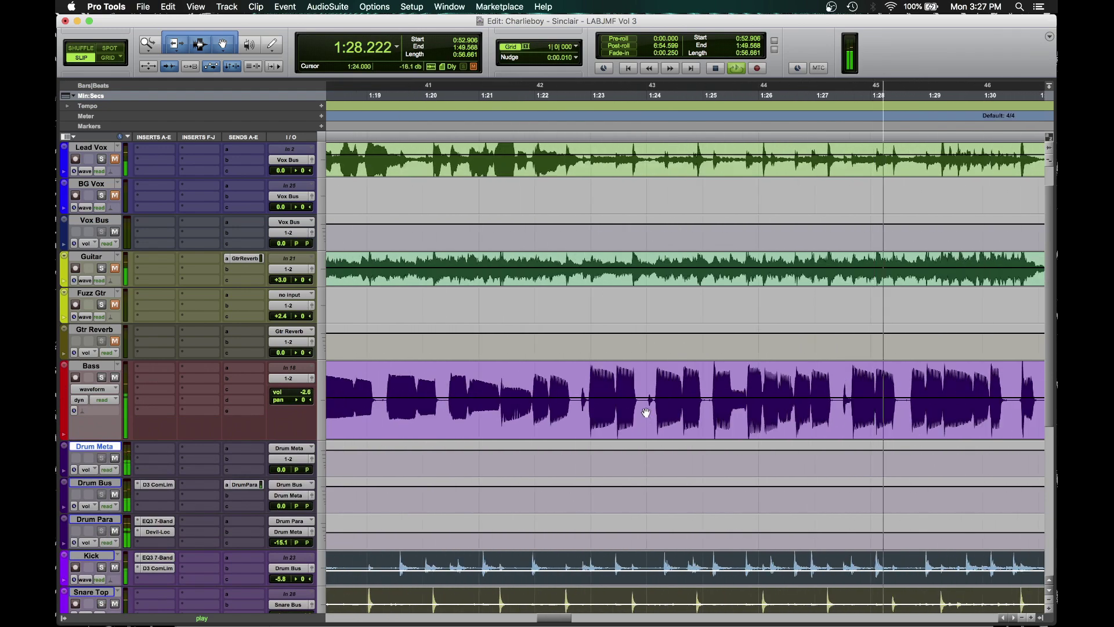
pyautogui.scroll(-5, 647, 404)
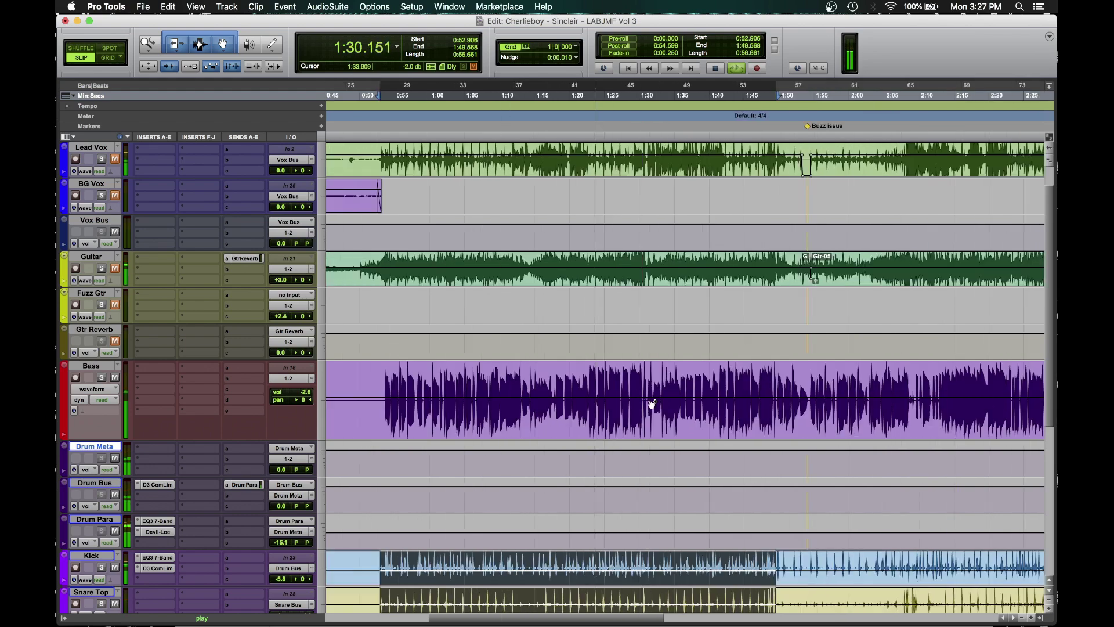
# Step: Insert a mono EQ3 7-Band on Bass with a 24 dB/oct high-pass at 61.5 Hz and LF gain of -4.6 dB at 104.9 Hz
pyautogui.click(157, 368)
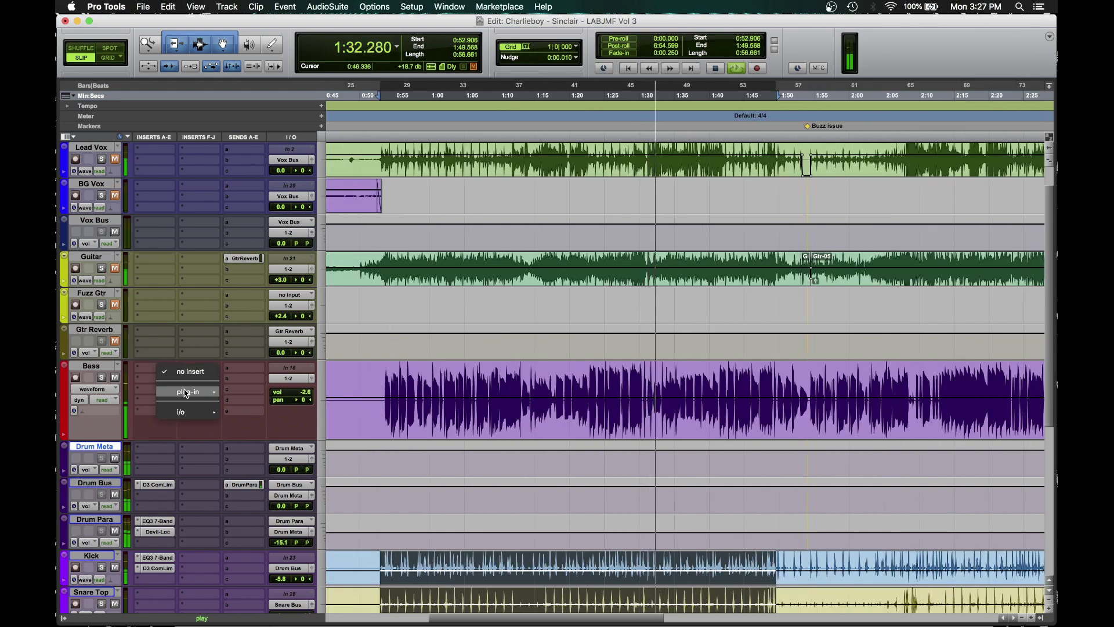
pyautogui.moveTo(192, 391)
pyautogui.moveTo(290, 86)
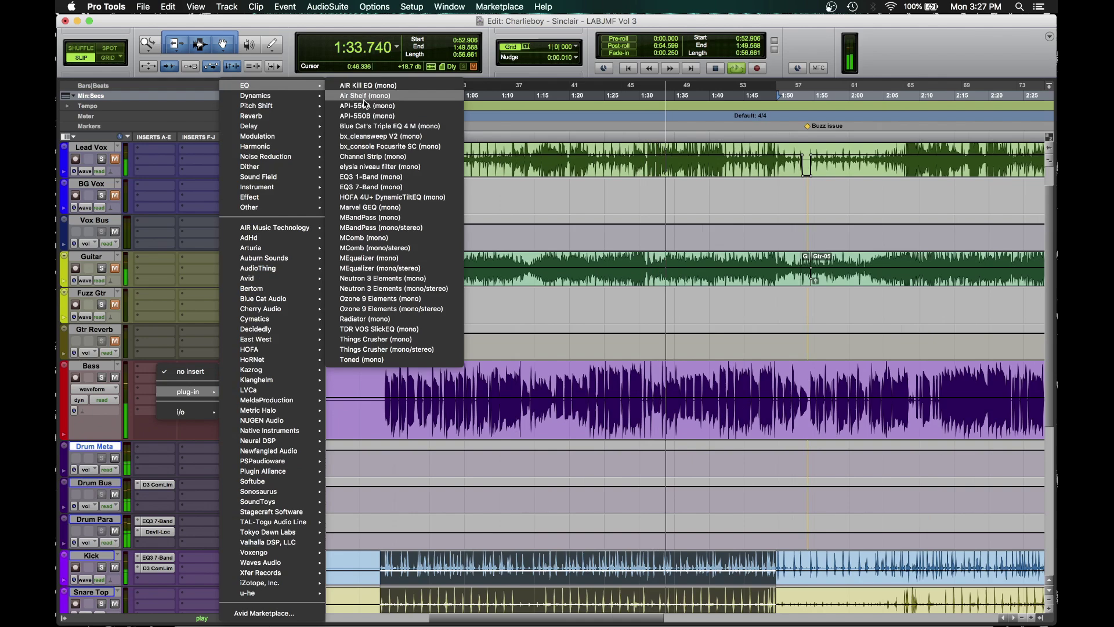
pyautogui.click(375, 187)
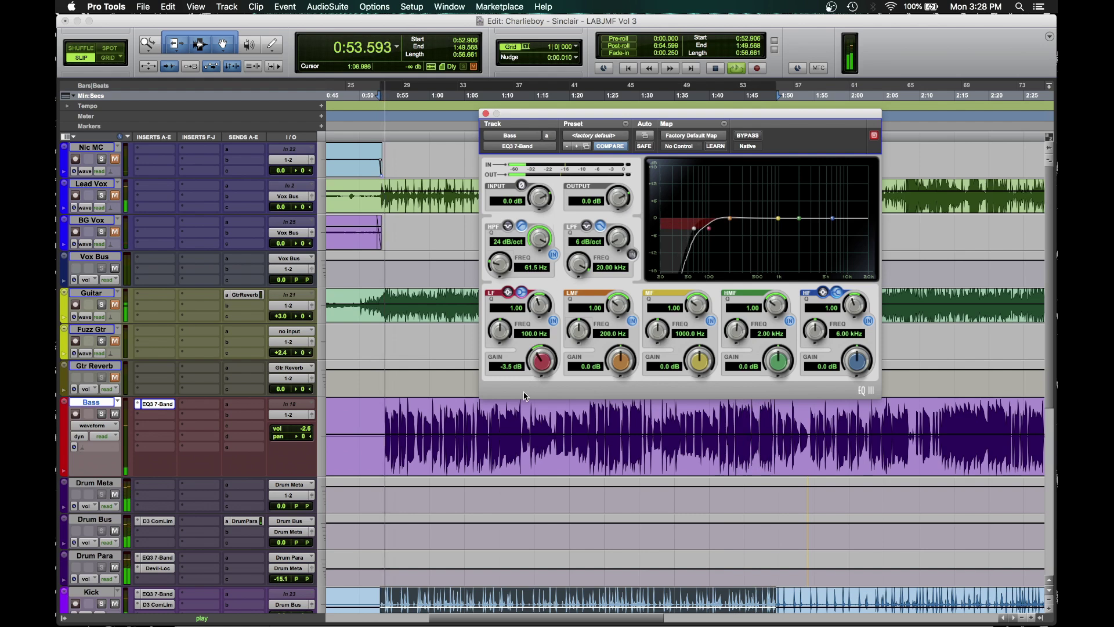
pyautogui.moveTo(507, 336); pyautogui.dragTo(495, 339)
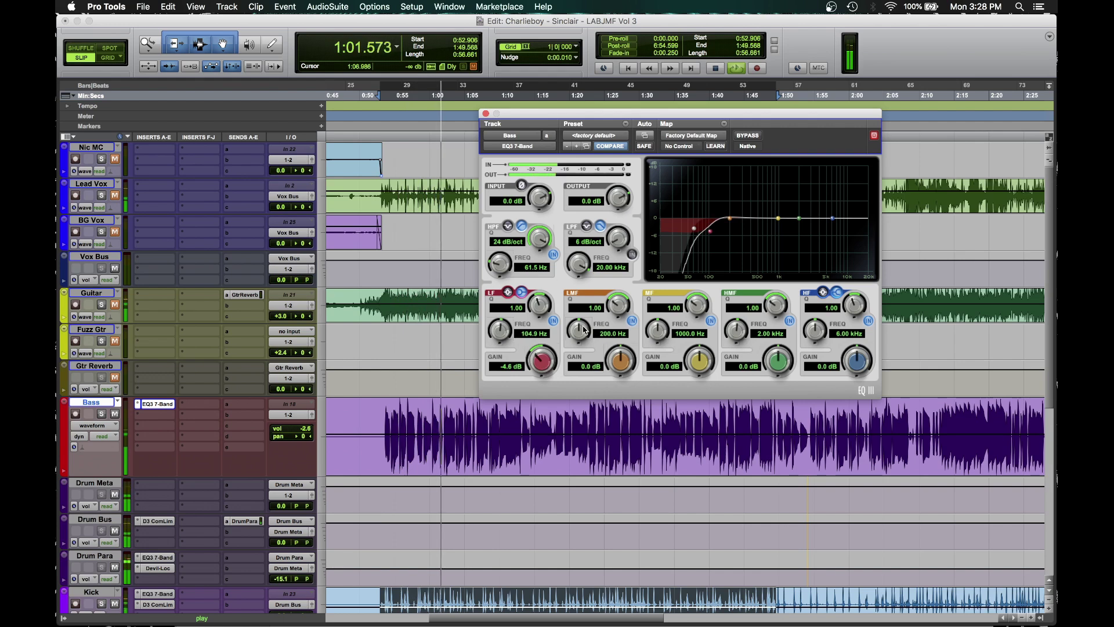
# Step: Audition an LMF boost of 9.1 dB with Q 2.69 on Bass, sweeping from 170.3 to 145.0 Hz, and switch the band off
pyautogui.moveTo(622, 360); pyautogui.dragTo(619, 355)
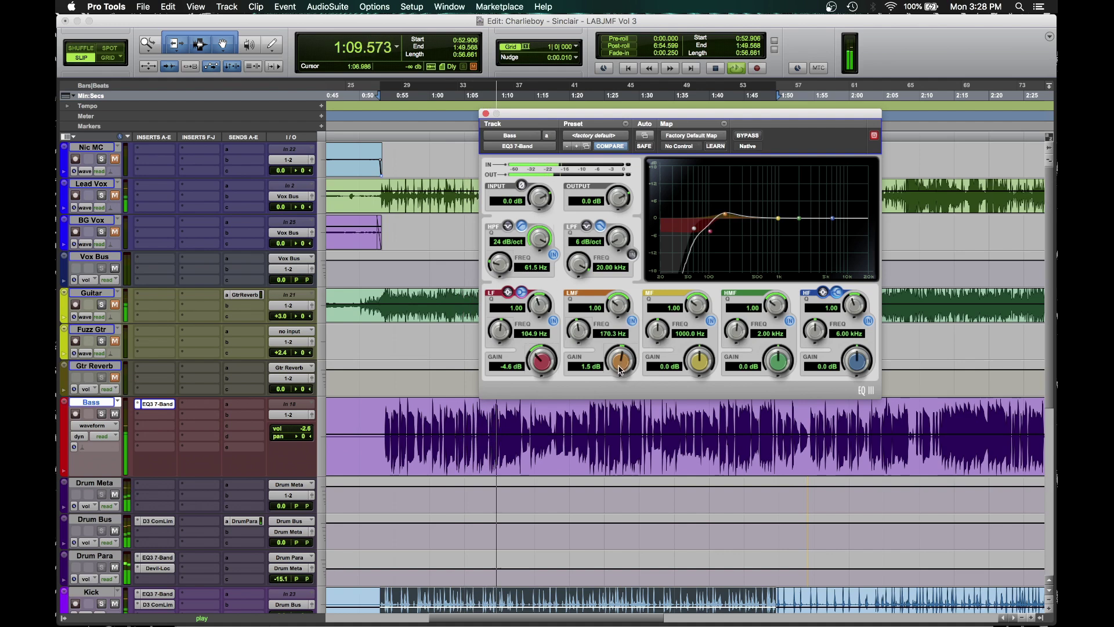
pyautogui.moveTo(625, 345); pyautogui.dragTo(623, 266)
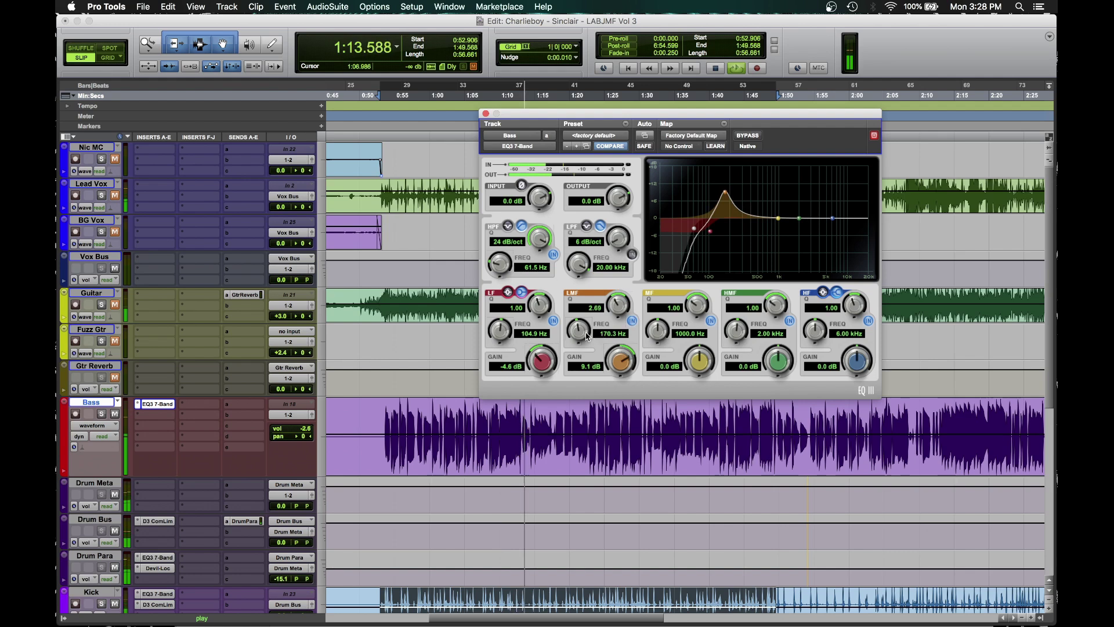
pyautogui.moveTo(587, 335); pyautogui.dragTo(545, 358)
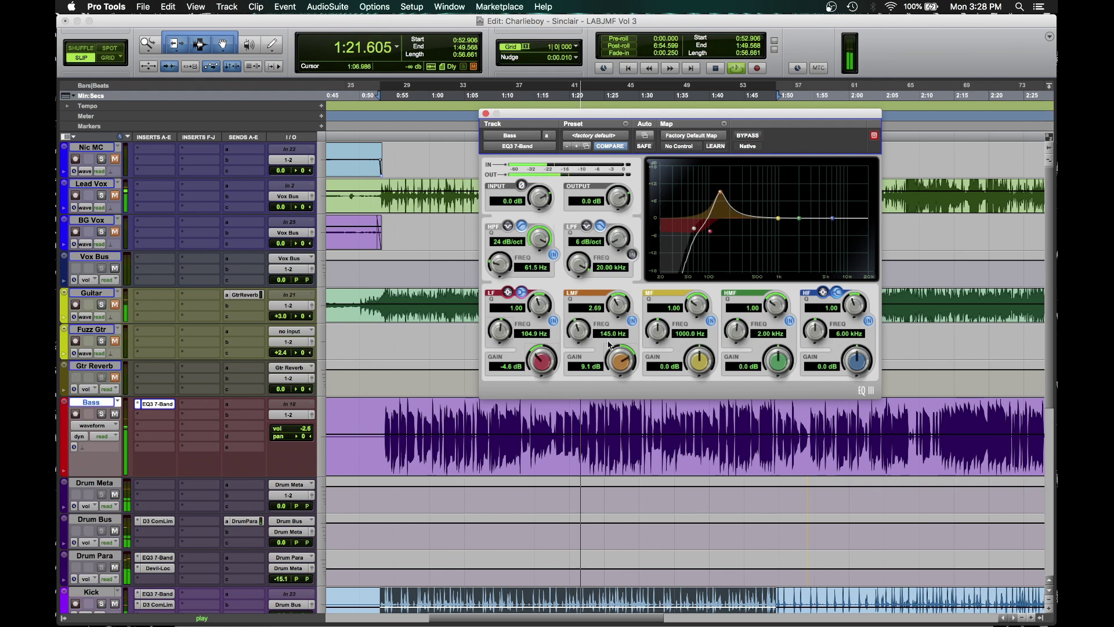
pyautogui.click(633, 320)
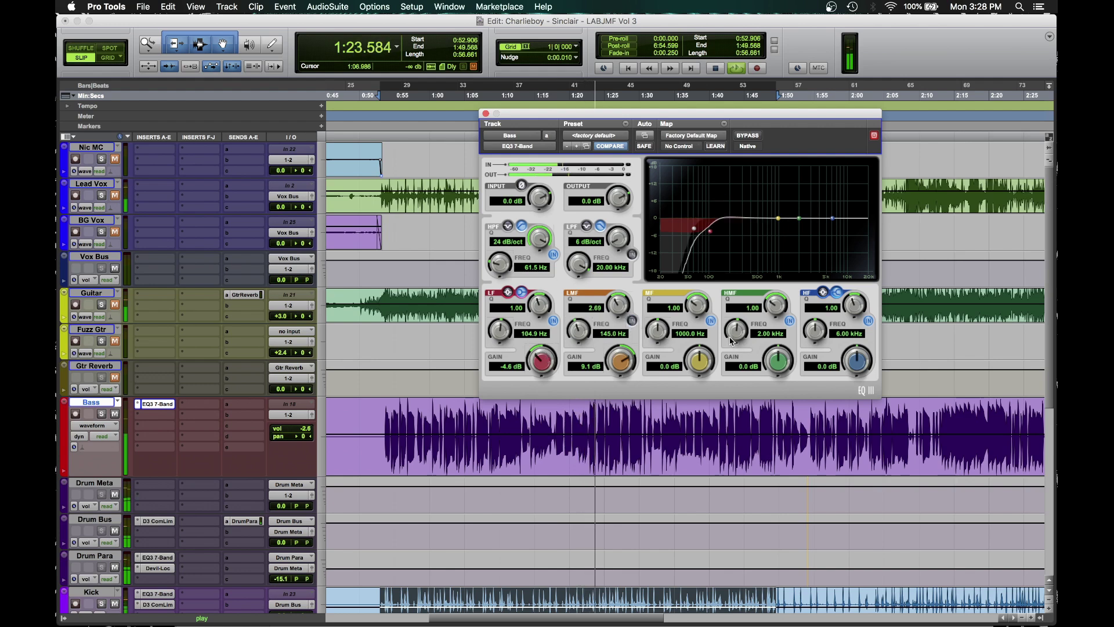
# Step: Sweep a 17.0 dB MF boost with Q 4.95 between 666.6 Hz and 1.27 kHz on Bass, and switch the band off at 969.3 Hz
pyautogui.moveTo(697, 364); pyautogui.dragTo(703, 246)
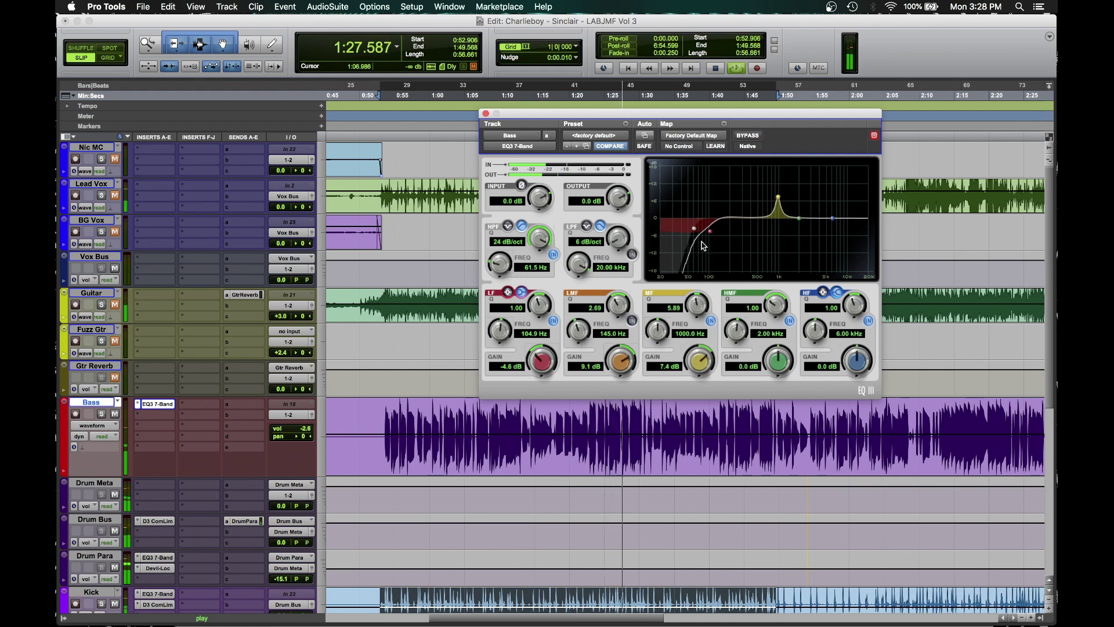
pyautogui.moveTo(694, 311); pyautogui.dragTo(600, 382)
pyautogui.moveTo(697, 352); pyautogui.dragTo(696, 332)
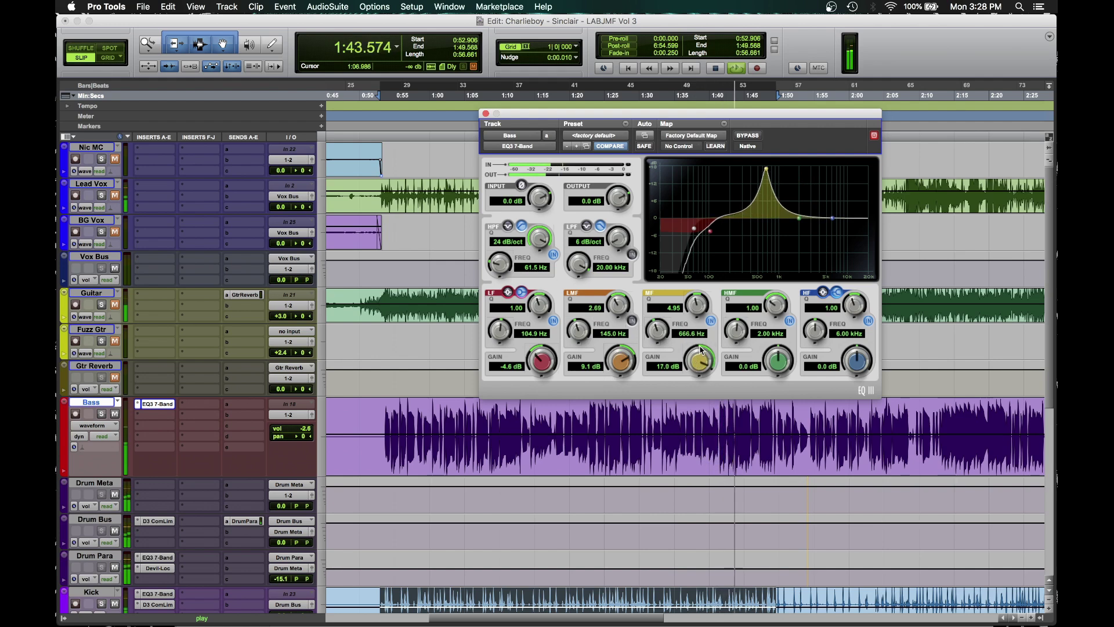
pyautogui.moveTo(659, 331); pyautogui.dragTo(604, 338)
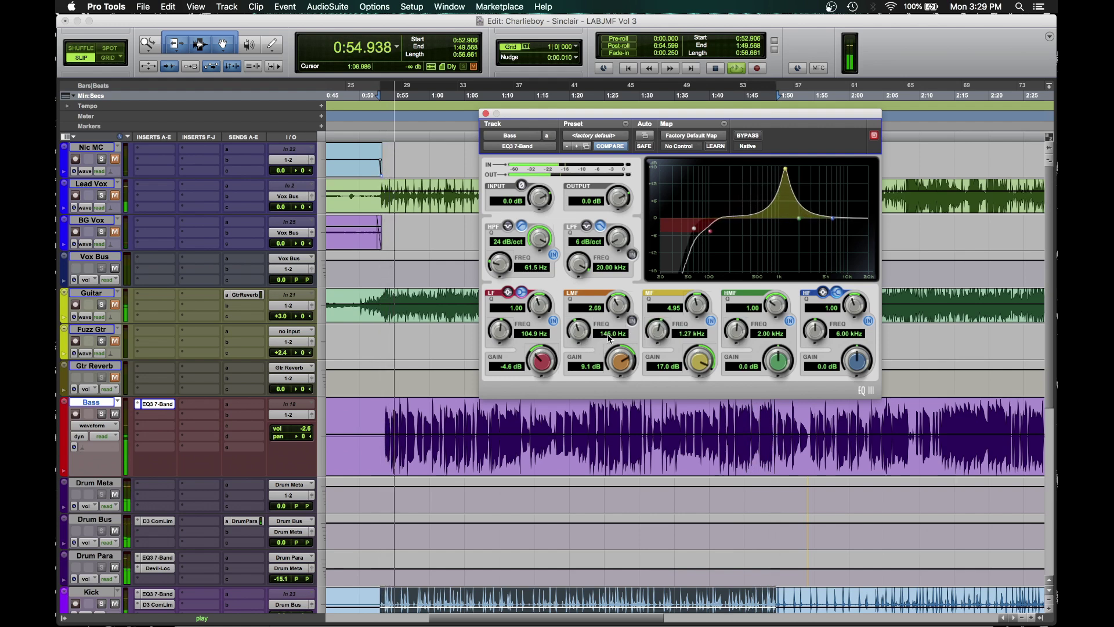
pyautogui.moveTo(594, 337); pyautogui.dragTo(500, 336)
pyautogui.click(711, 321)
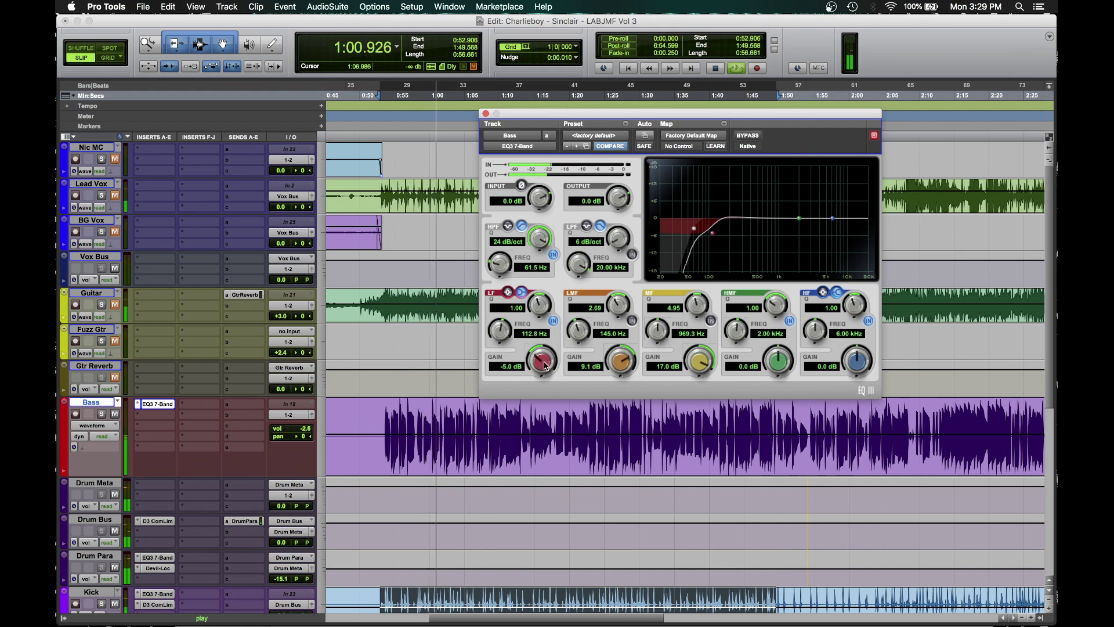
# Step: Set the Bass EQ's LF gain to -4.7 dB at 112.8 Hz, stop playback, and place the edit cursor at 0:59.818
pyautogui.moveTo(545, 364); pyautogui.dragTo(544, 362)
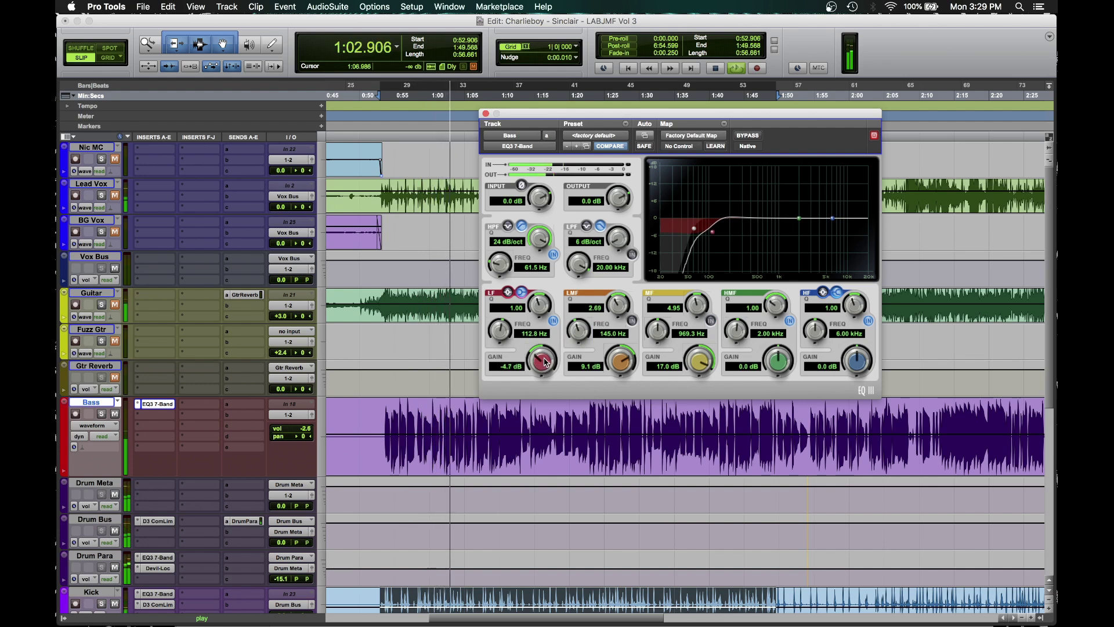
pyautogui.press('space')
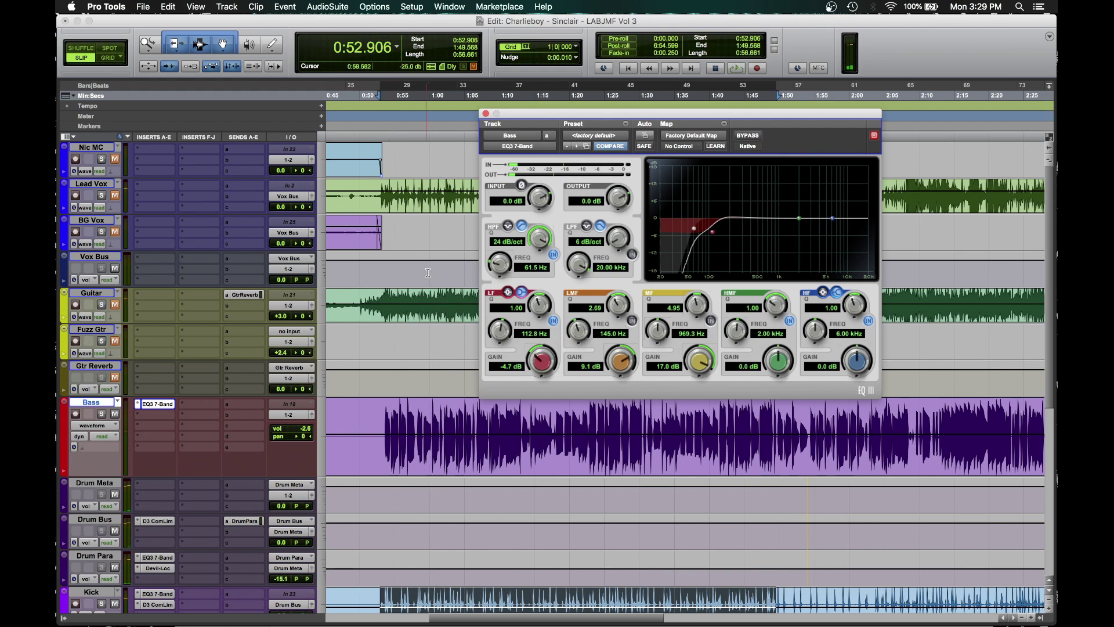
pyautogui.rightClick(429, 273)
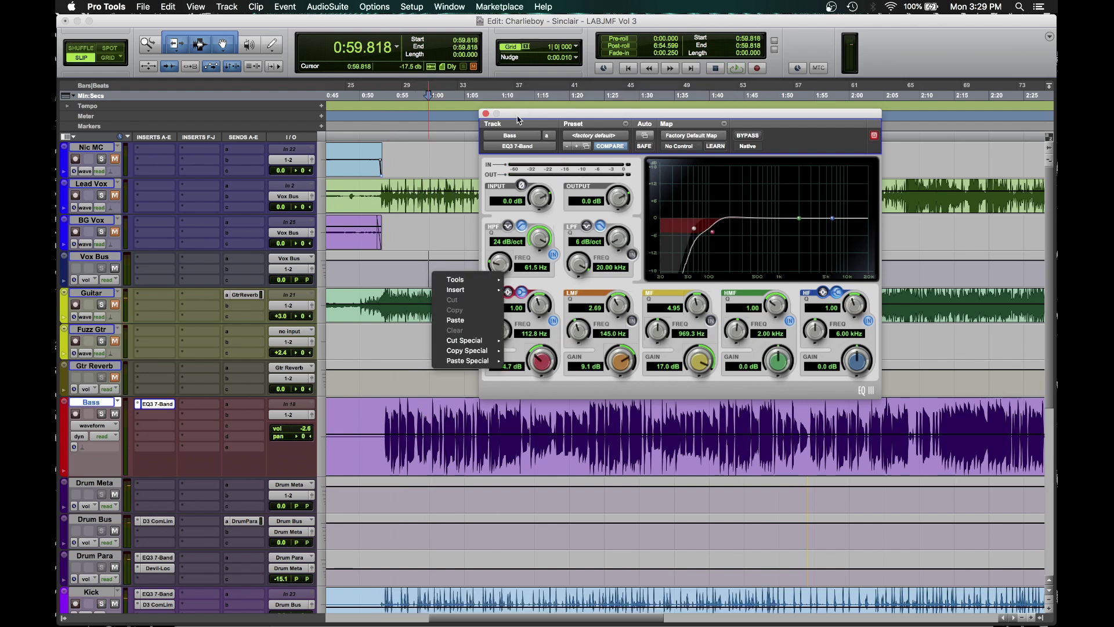
pyautogui.moveTo(517, 117); pyautogui.dragTo(517, 120)
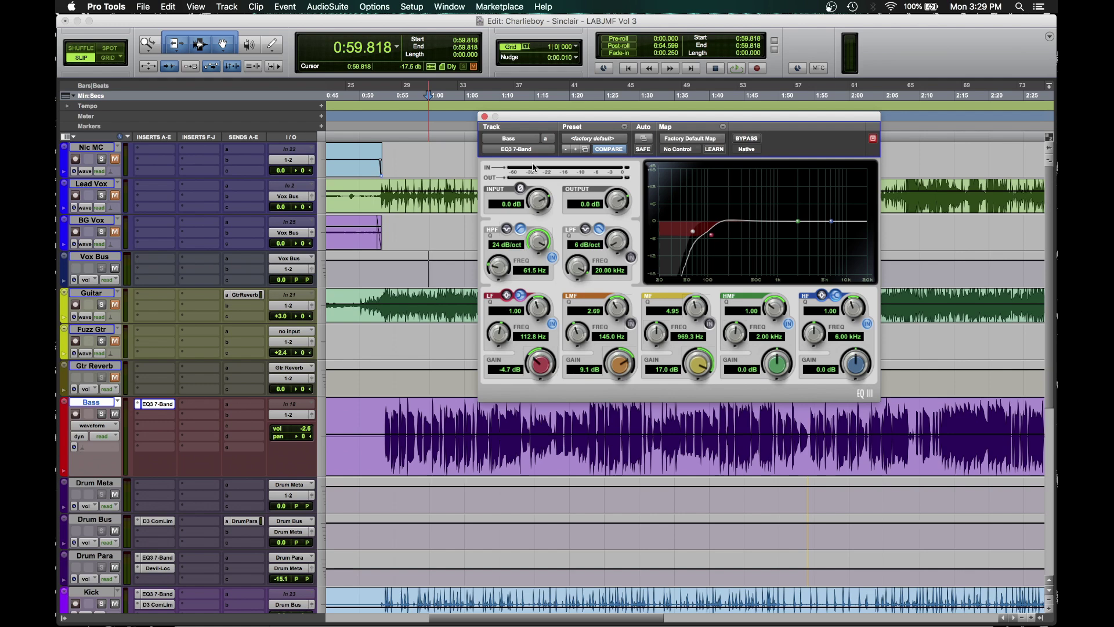
# Step: Close the Bass EQ and insert Little Radiator (mono) in the track's second insert slot
pyautogui.click(484, 117)
pyautogui.click(168, 418)
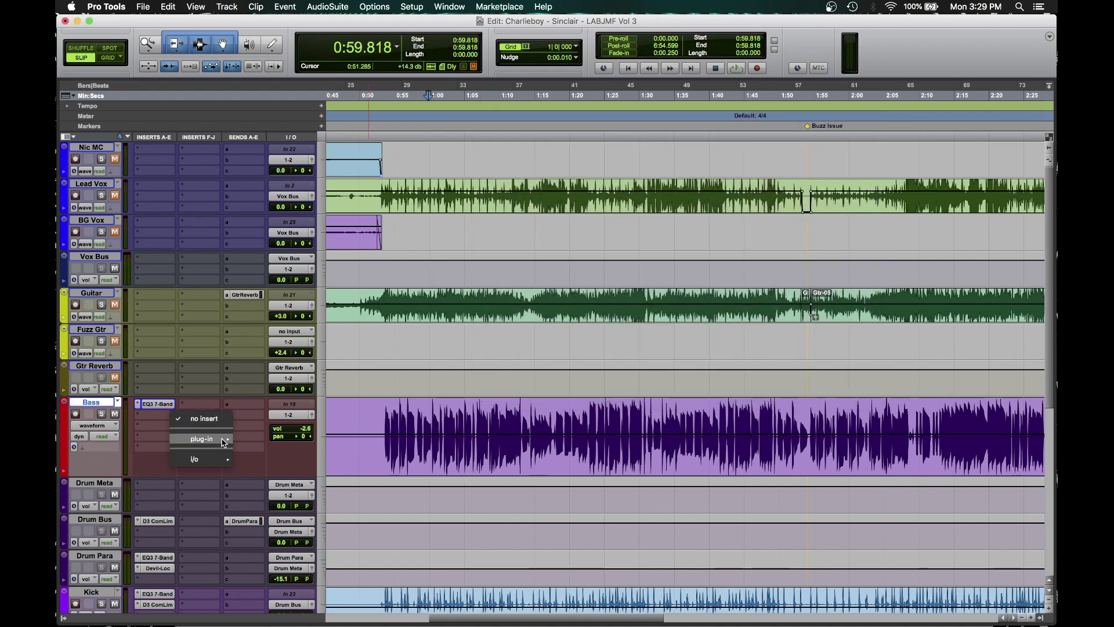
pyautogui.moveTo(203, 439)
pyautogui.moveTo(306, 149)
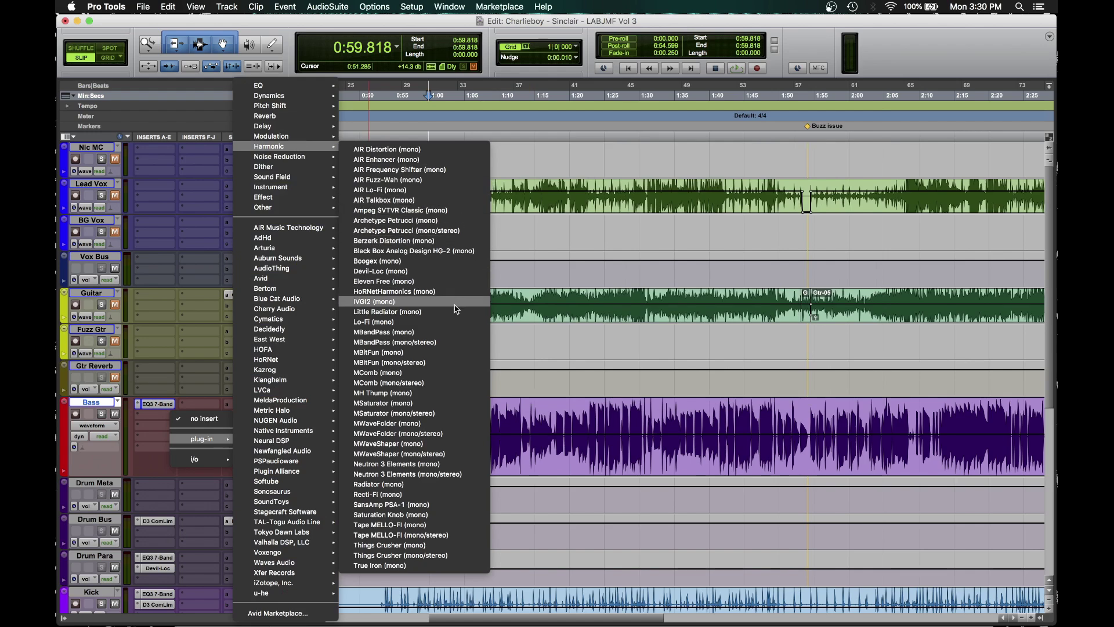
pyautogui.click(448, 312)
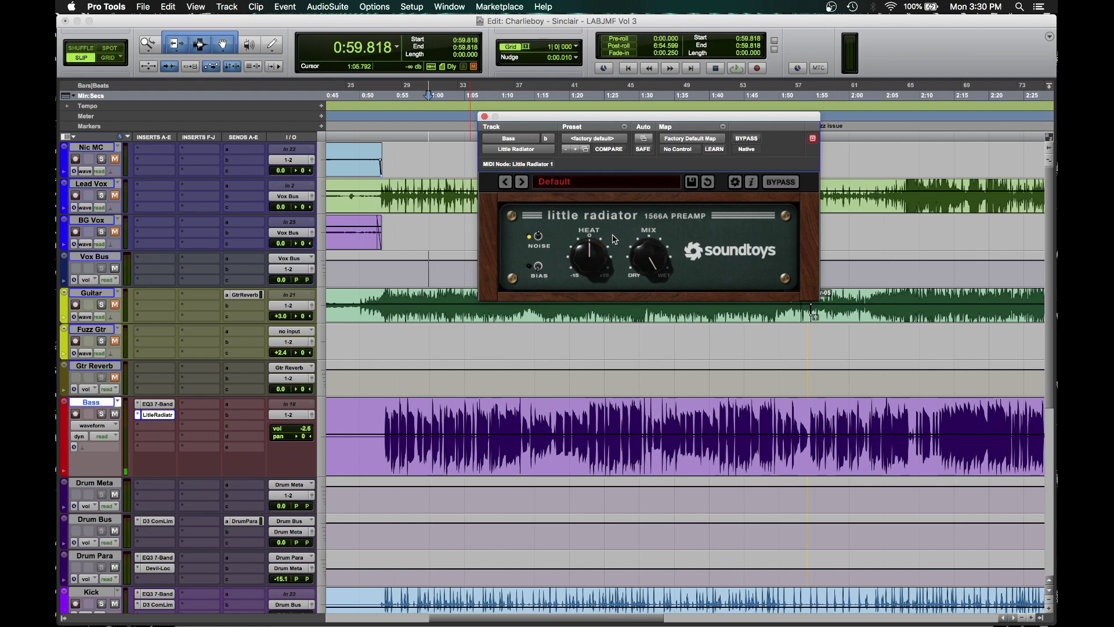
# Step: Try Saturation Knob (mono) in place of Little Radiator on Bass, and switch back to Little Radiator (mono)
pyautogui.click(523, 155)
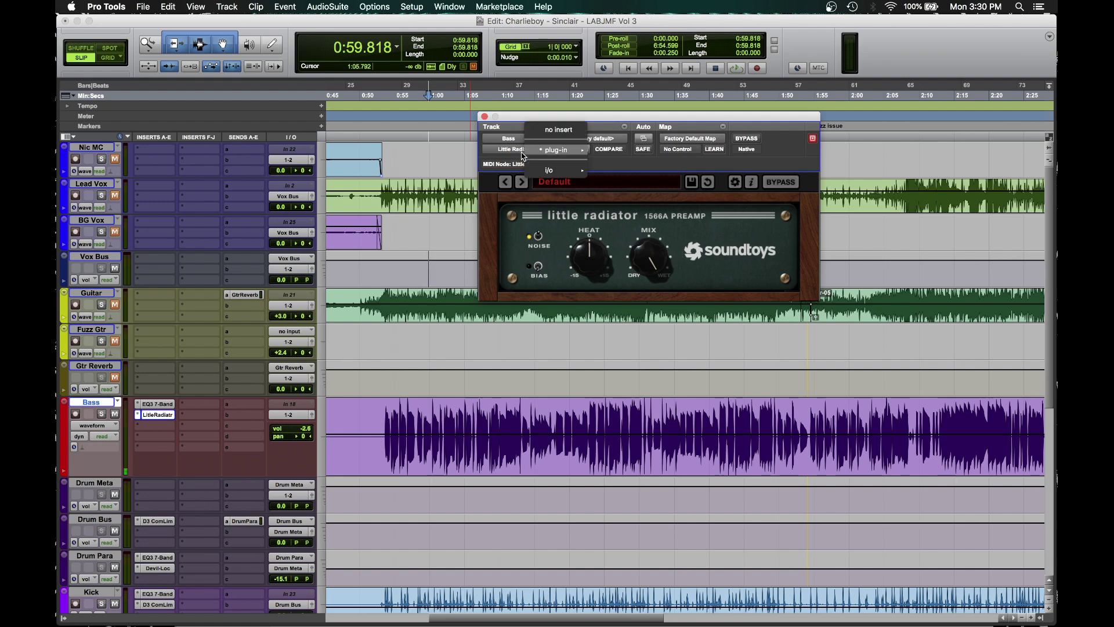
pyautogui.moveTo(556, 150)
pyautogui.moveTo(645, 150)
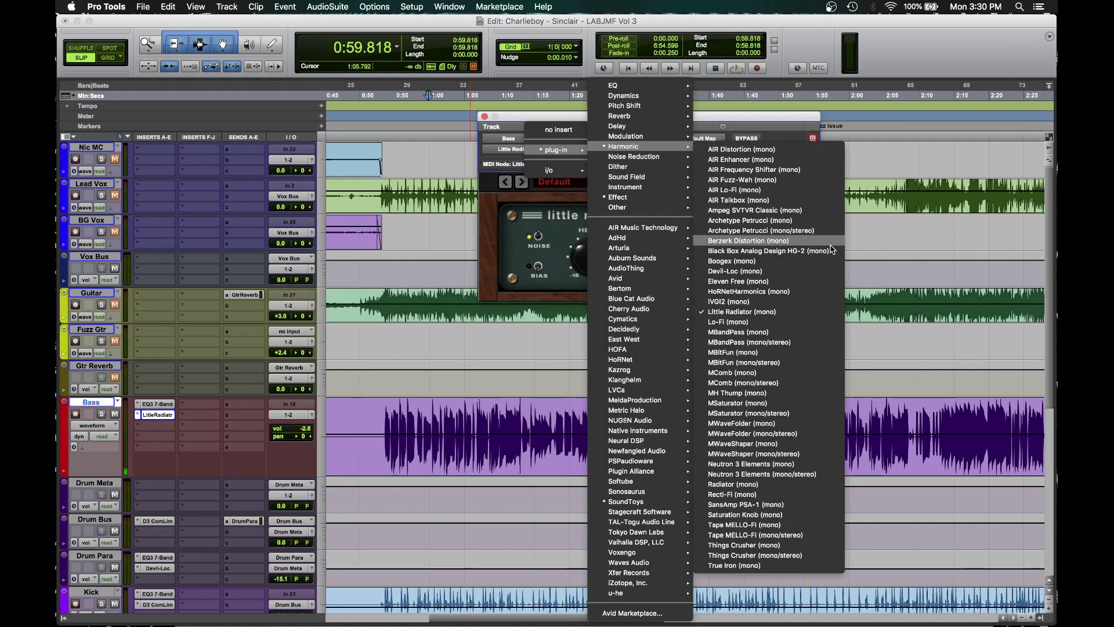
pyautogui.click(769, 505)
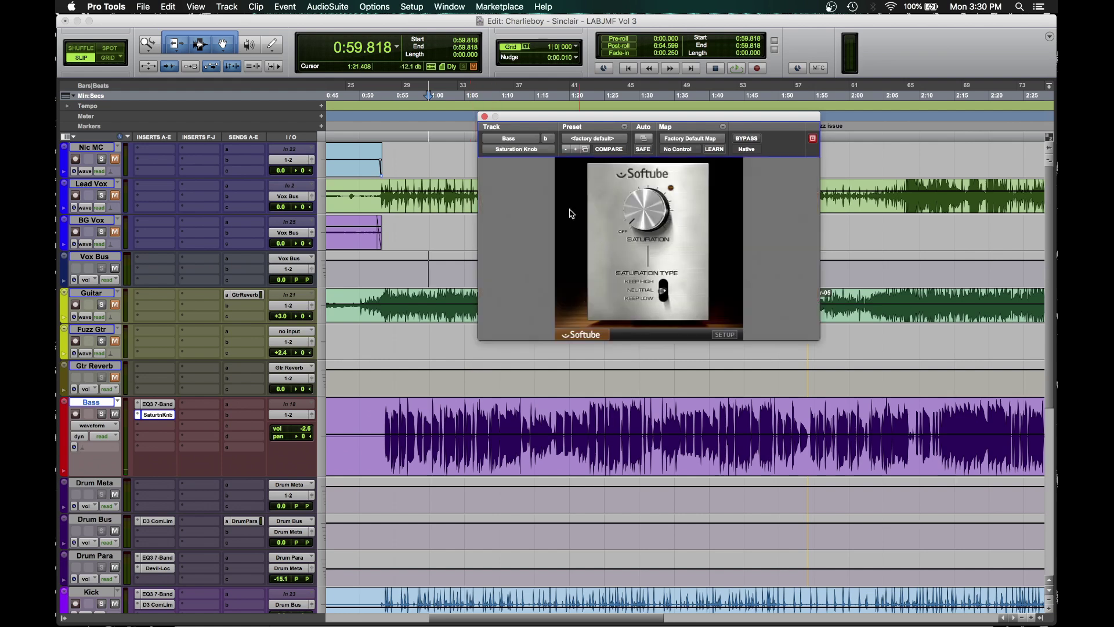
pyautogui.click(523, 150)
pyautogui.moveTo(585, 152)
pyautogui.moveTo(652, 148)
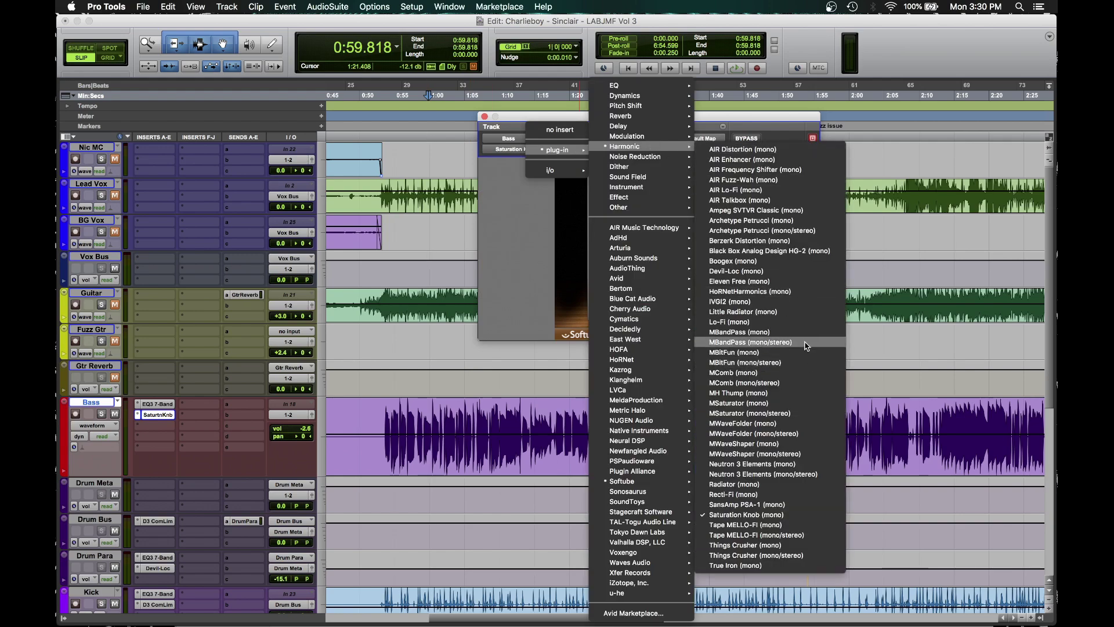
pyautogui.click(795, 314)
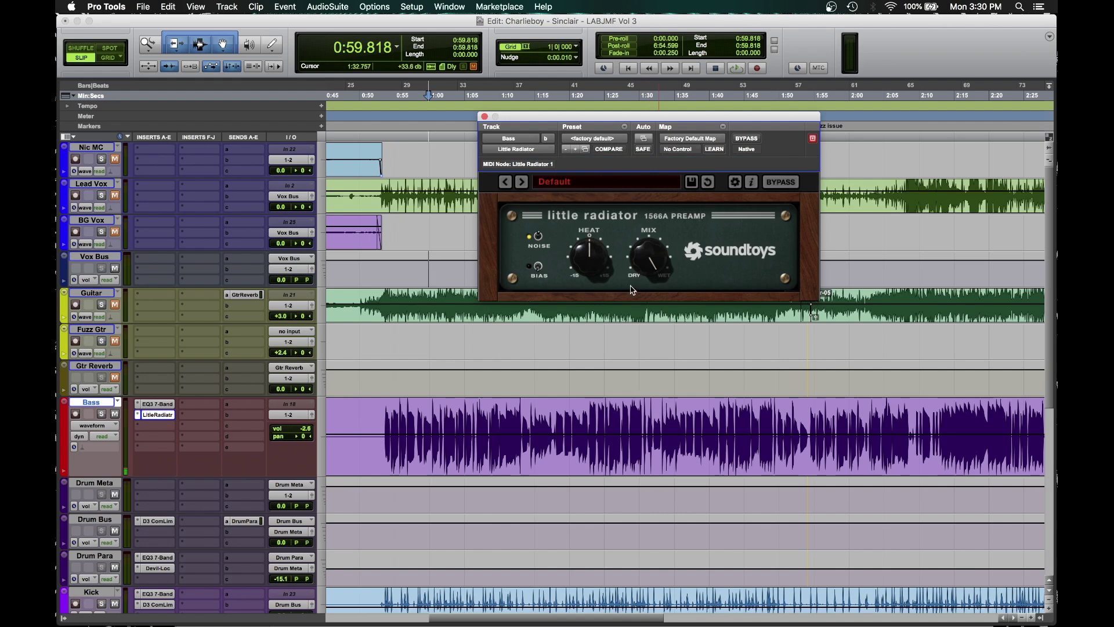
# Step: Raise Little Radiator's Heat while playing Bass soloed, and stop playback and unsolo the track
pyautogui.press('space')
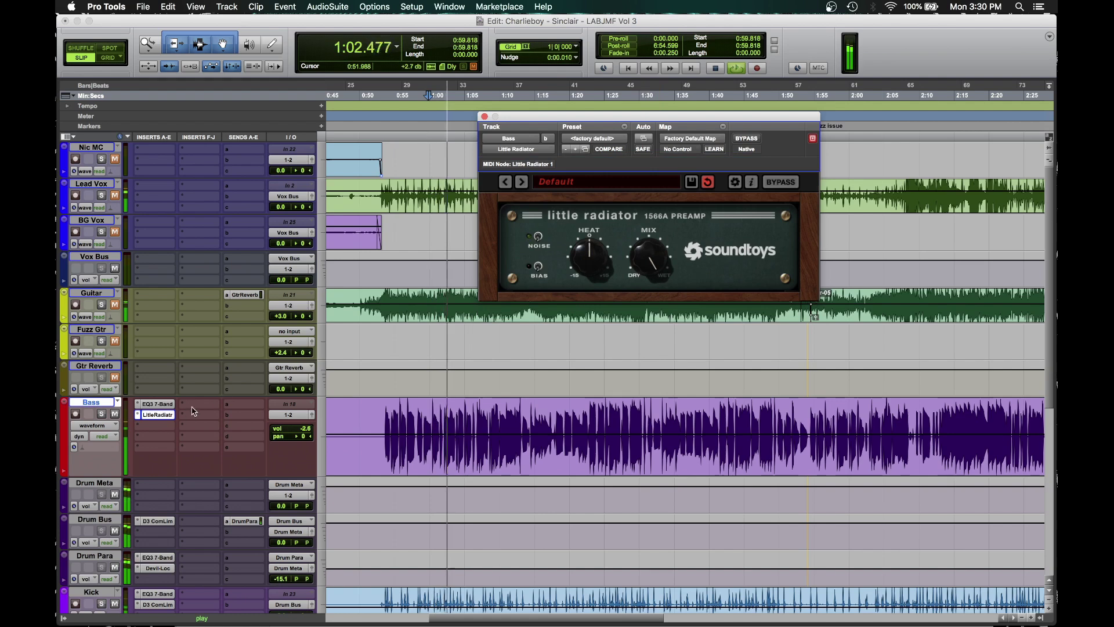
pyautogui.click(101, 413)
pyautogui.moveTo(589, 256); pyautogui.dragTo(588, 240)
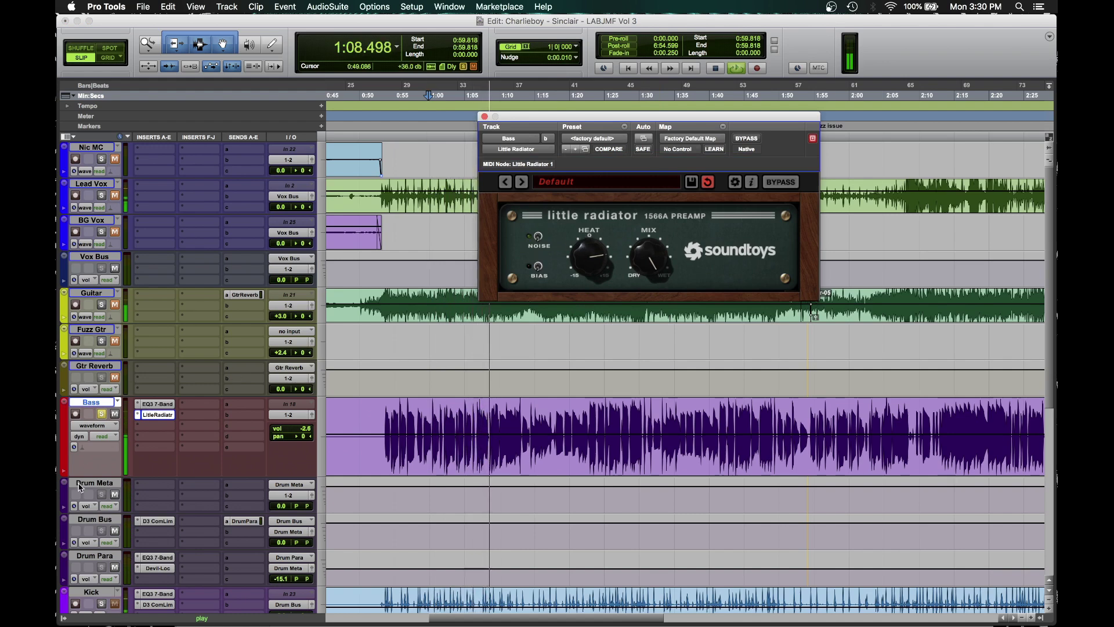
pyautogui.press('space')
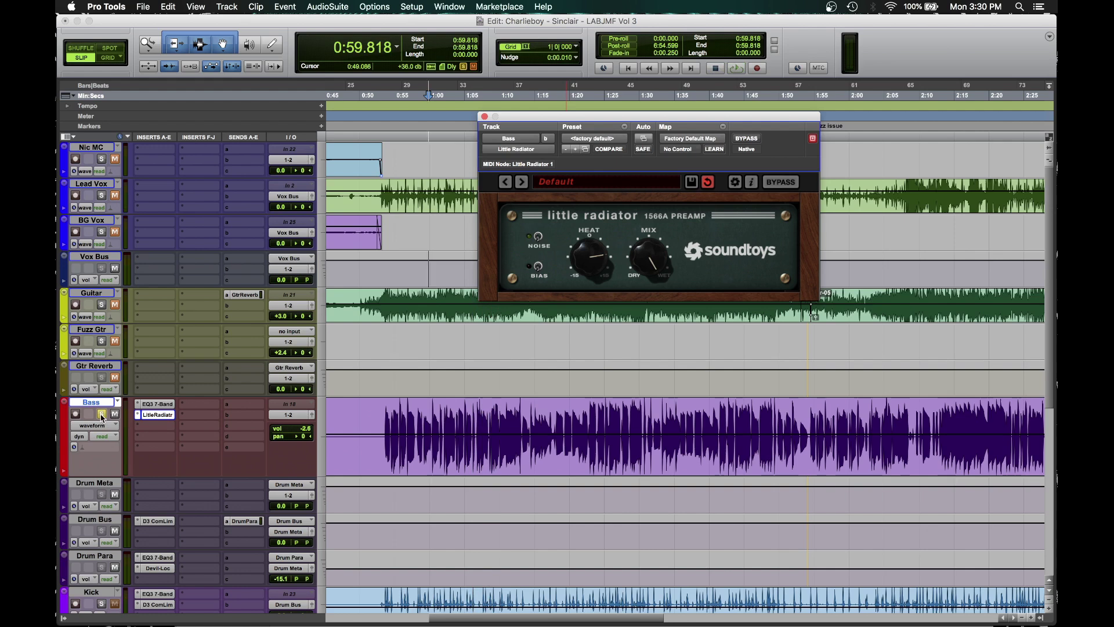
pyautogui.click(101, 416)
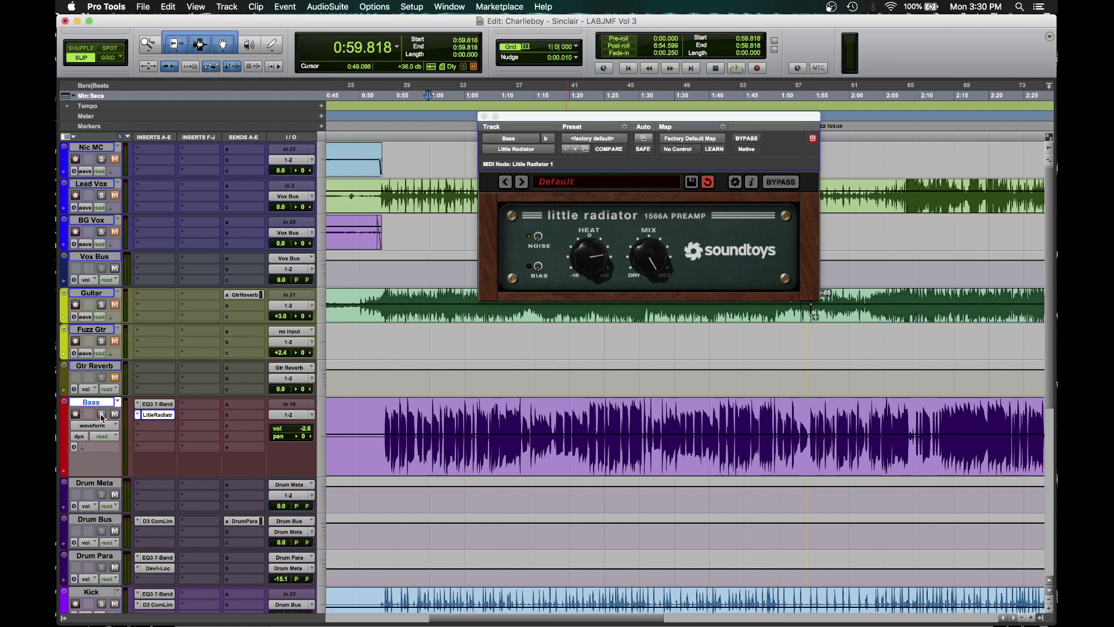
# Step: Play the mix from 0:53.589 and lower the Bass volume to -9.8 dB
pyautogui.click(385, 405)
pyautogui.press('space')
pyautogui.moveTo(306, 429); pyautogui.dragTo(307, 437)
pyautogui.click(166, 430)
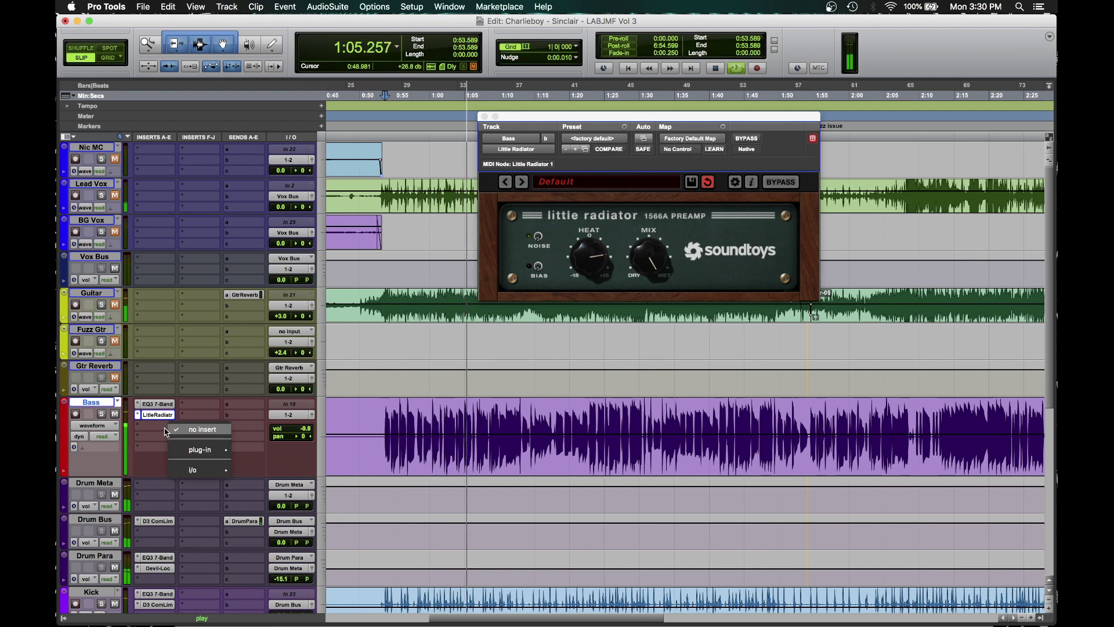
pyautogui.moveTo(191, 450)
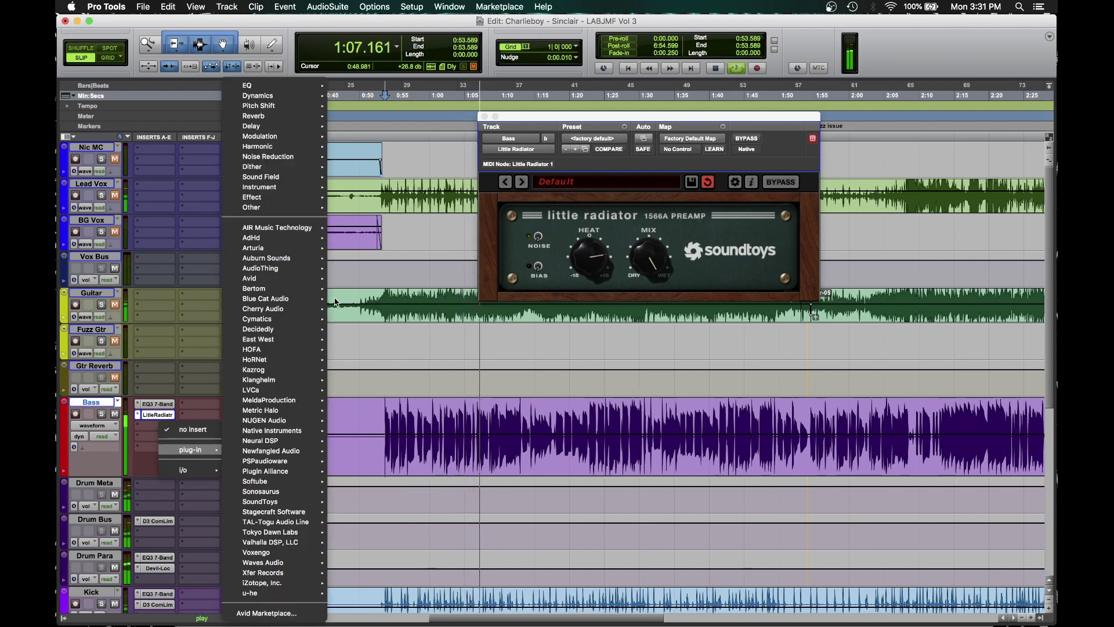
pyautogui.moveTo(307, 85)
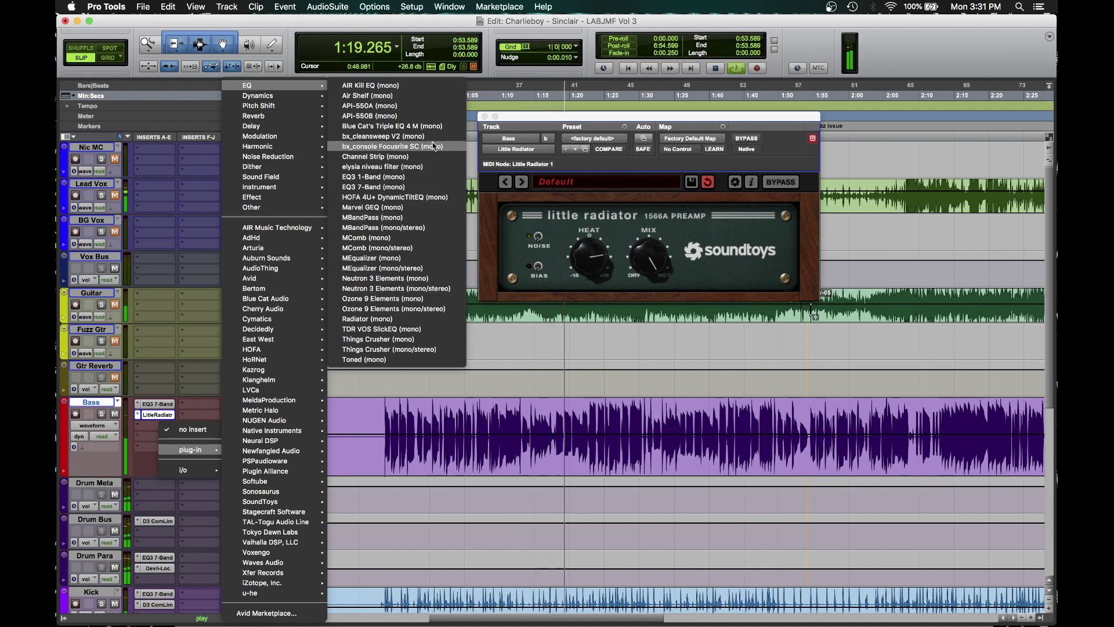
pyautogui.moveTo(279, 95)
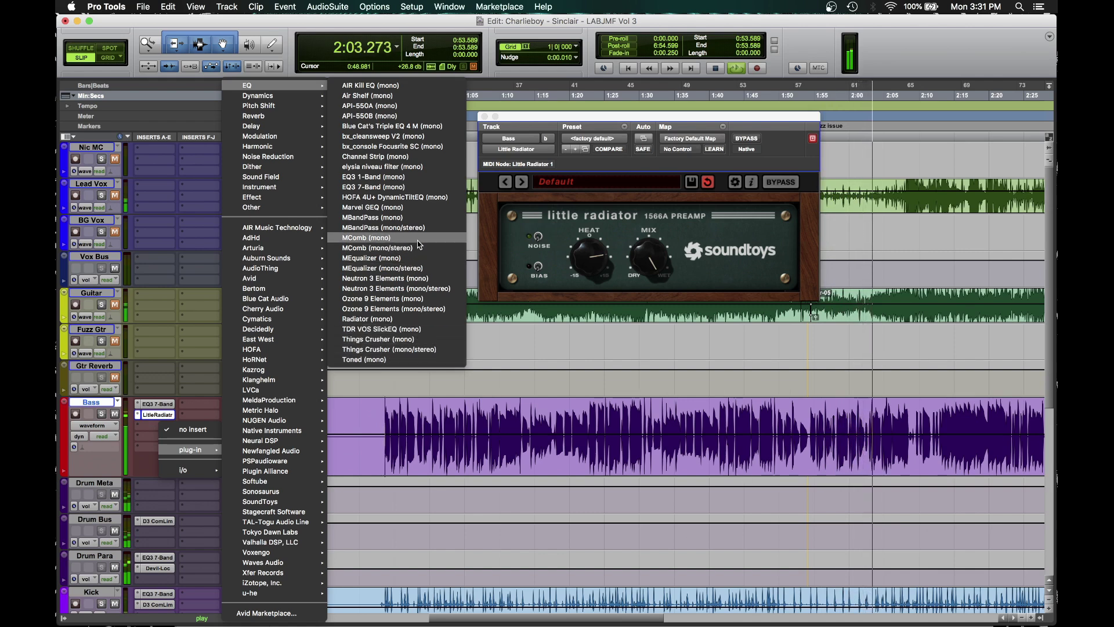
pyautogui.moveTo(273, 95)
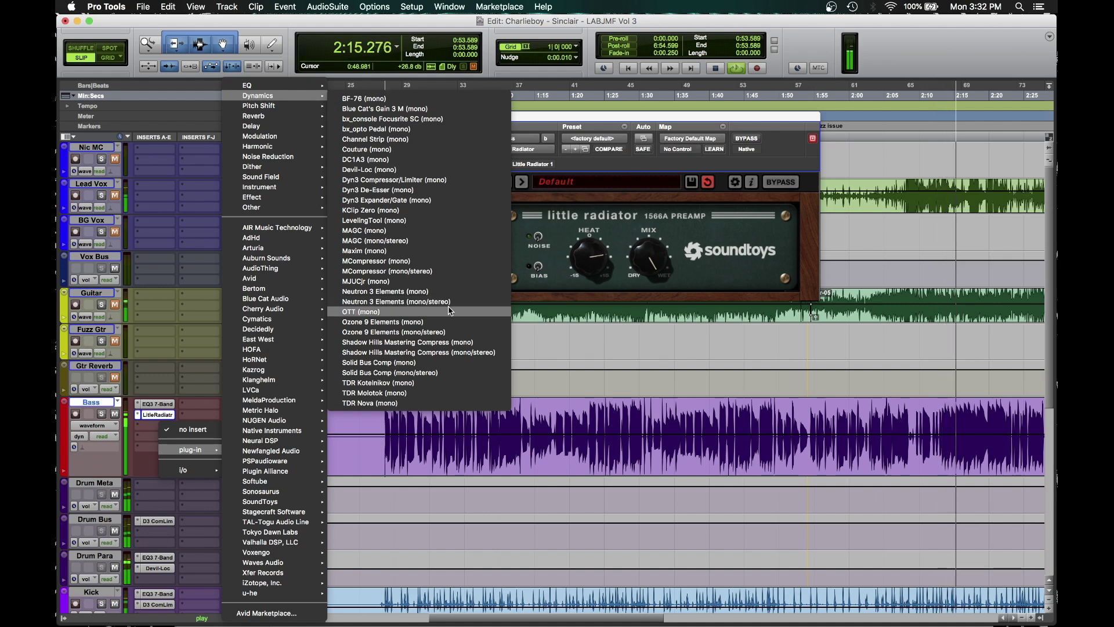
pyautogui.click(941, 338)
pyautogui.press('space')
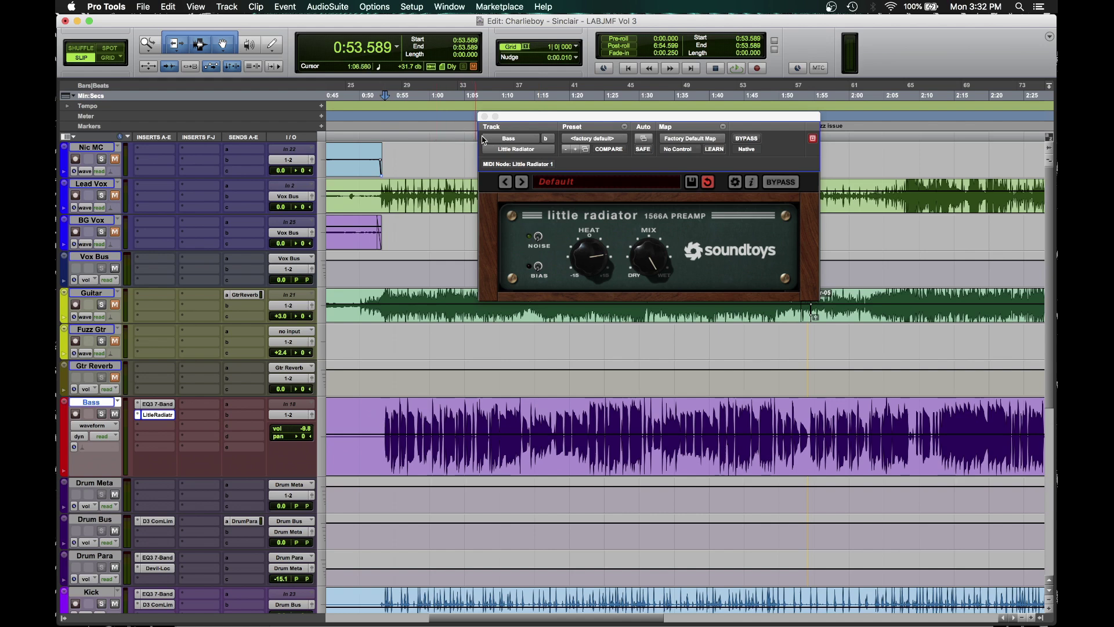
# Step: Examine the Bass waveform up close where the part enters, around 0:54
pyautogui.press('t')
pyautogui.press('t')
pyautogui.press('t')
pyautogui.press('t')
pyautogui.hscroll(10, 709, 326)
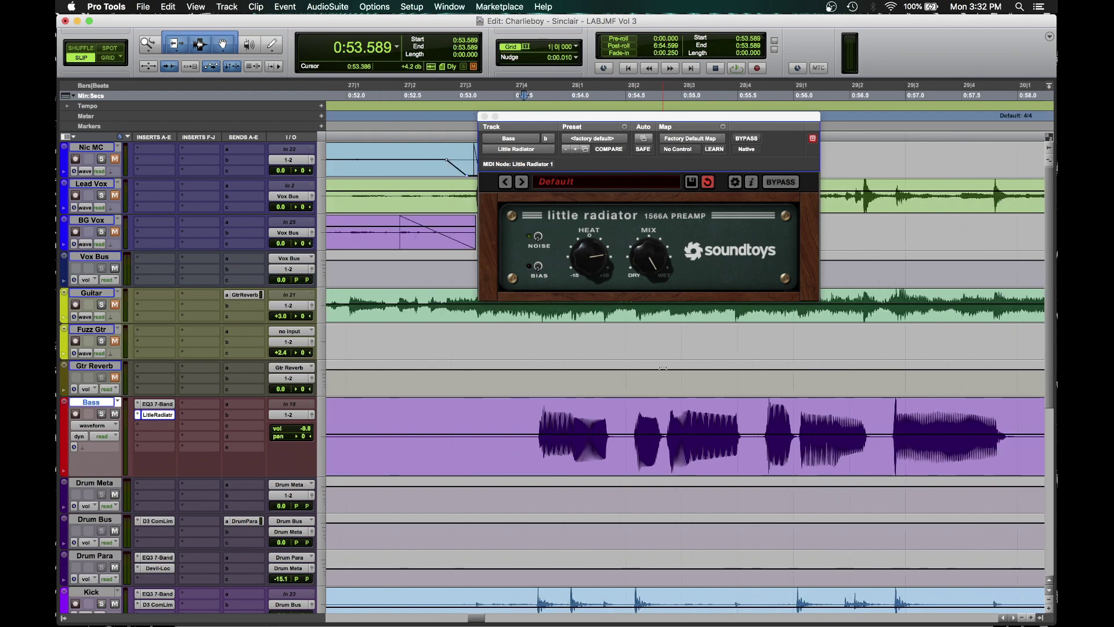
pyautogui.hscroll(-10, 665, 370)
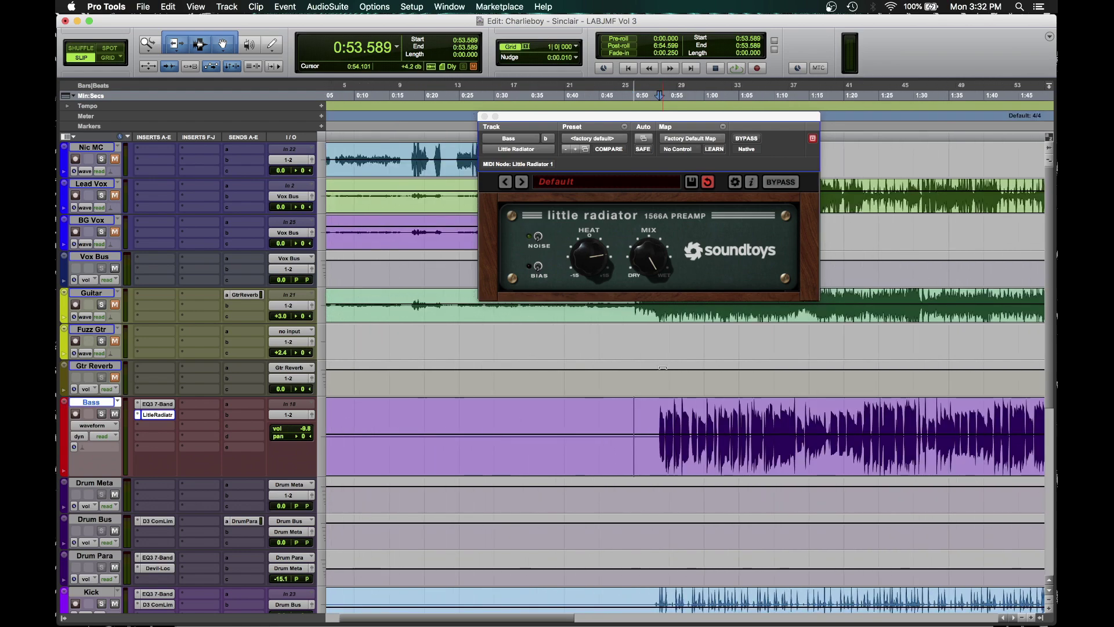
pyautogui.press('r')
pyautogui.press('r')
pyautogui.press('r')
pyautogui.press('r')
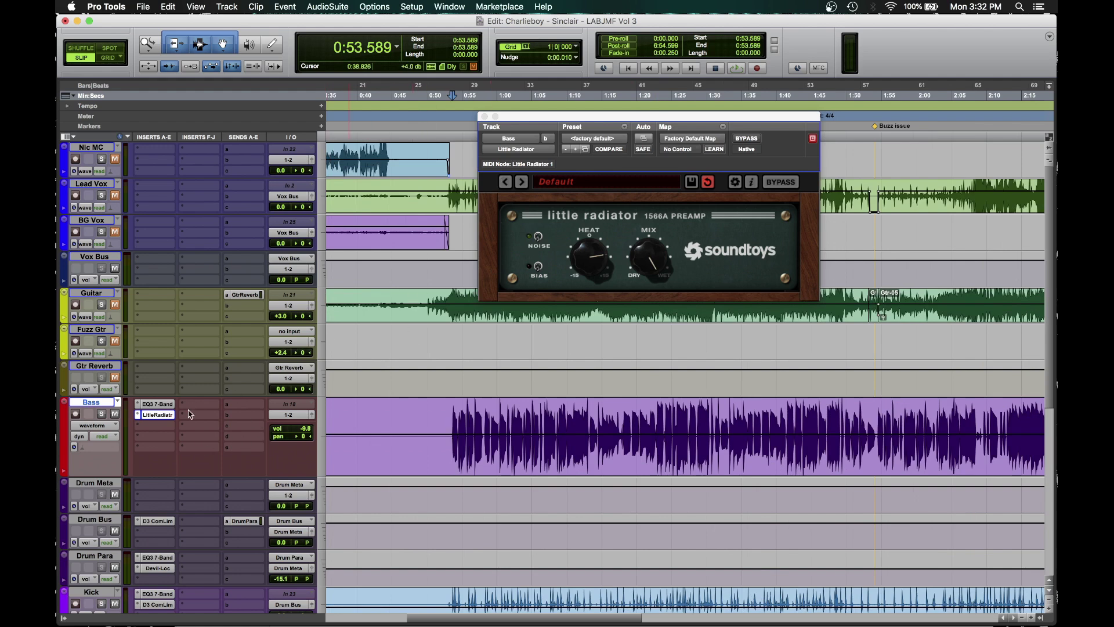
# Step: Insert a mono Maxim limiter on Bass after Little Radiator
pyautogui.click(151, 428)
pyautogui.moveTo(191, 450)
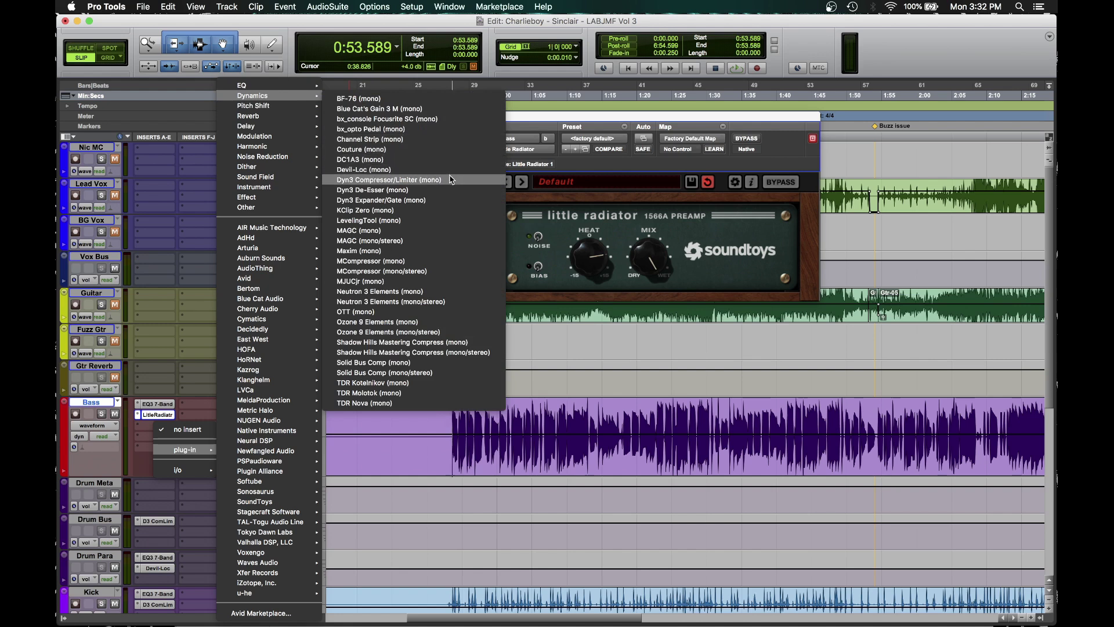
pyautogui.click(427, 251)
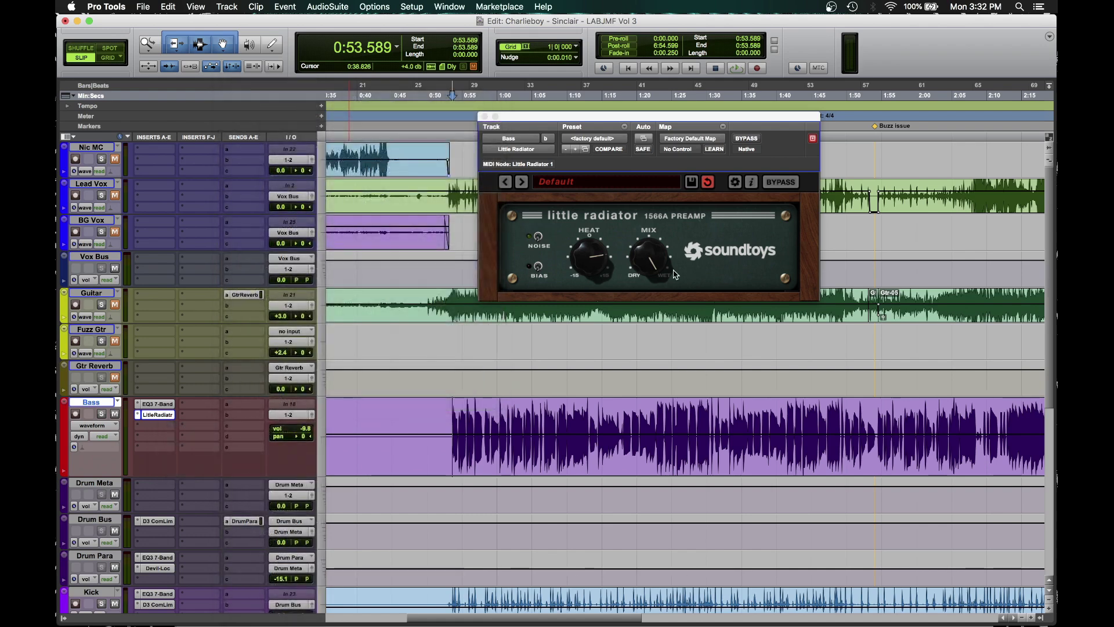
# Step: Solo Bass and start playback from 0:53.248, where the bass part enters
pyautogui.click(102, 416)
pyautogui.click(458, 410)
pyautogui.press('space')
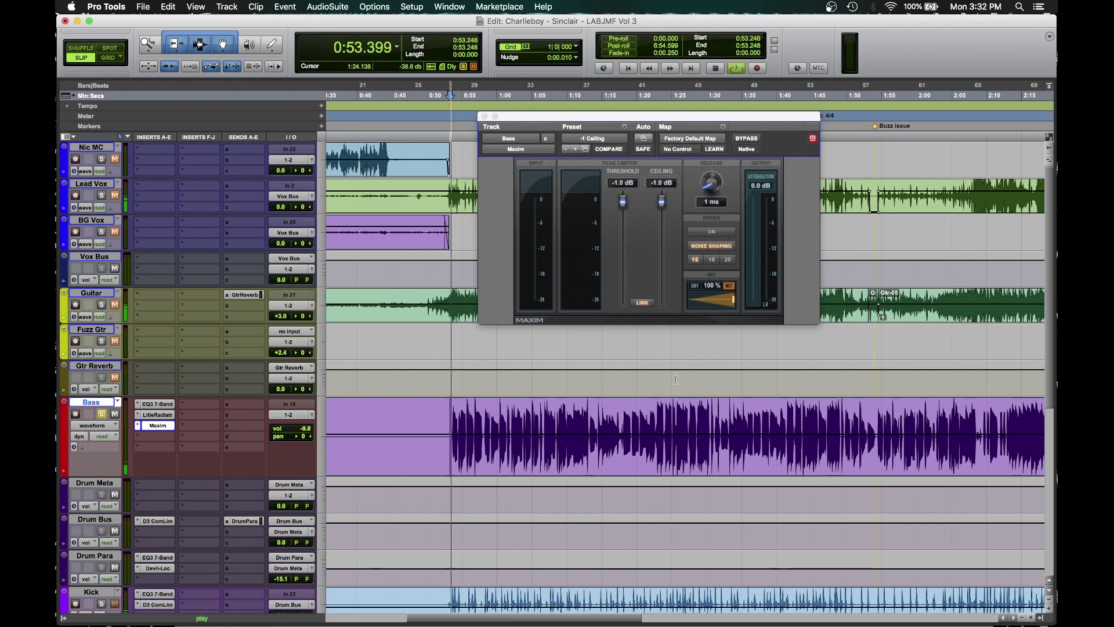
# Step: Lower Maxim's linked threshold and ceiling to -9.0 dB on Bass
pyautogui.click(623, 201)
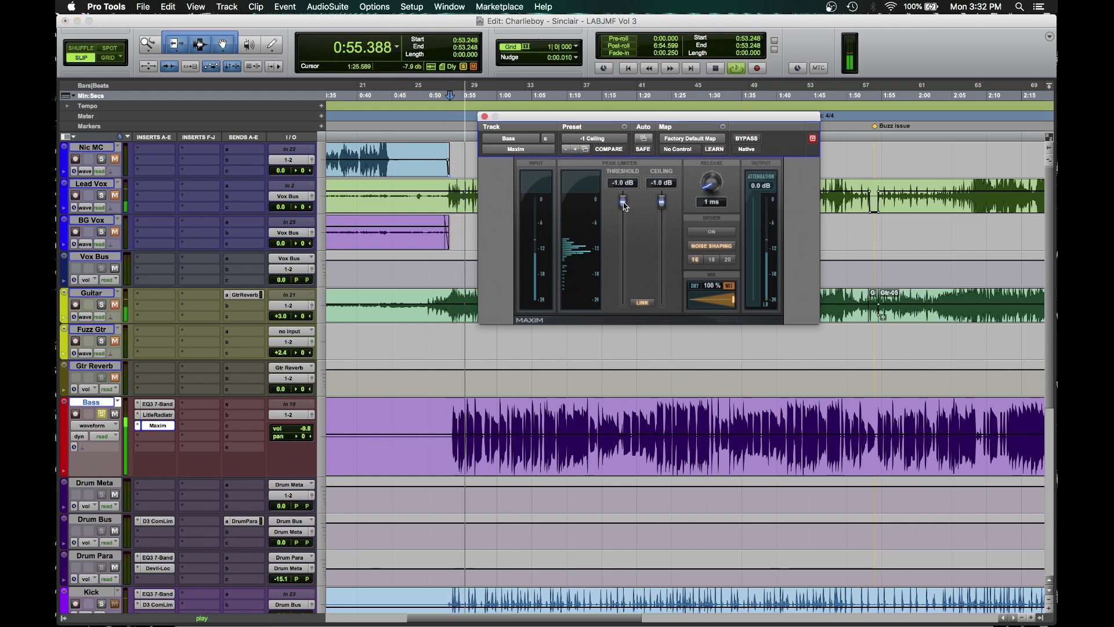
pyautogui.moveTo(622, 201); pyautogui.dragTo(626, 237)
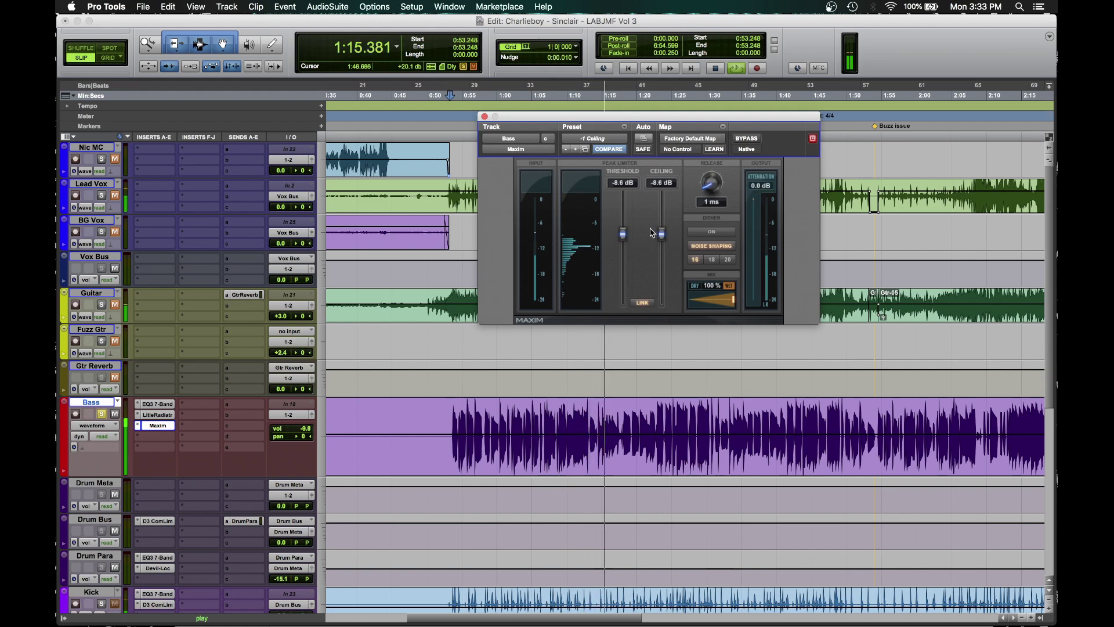
pyautogui.moveTo(661, 233); pyautogui.dragTo(663, 239)
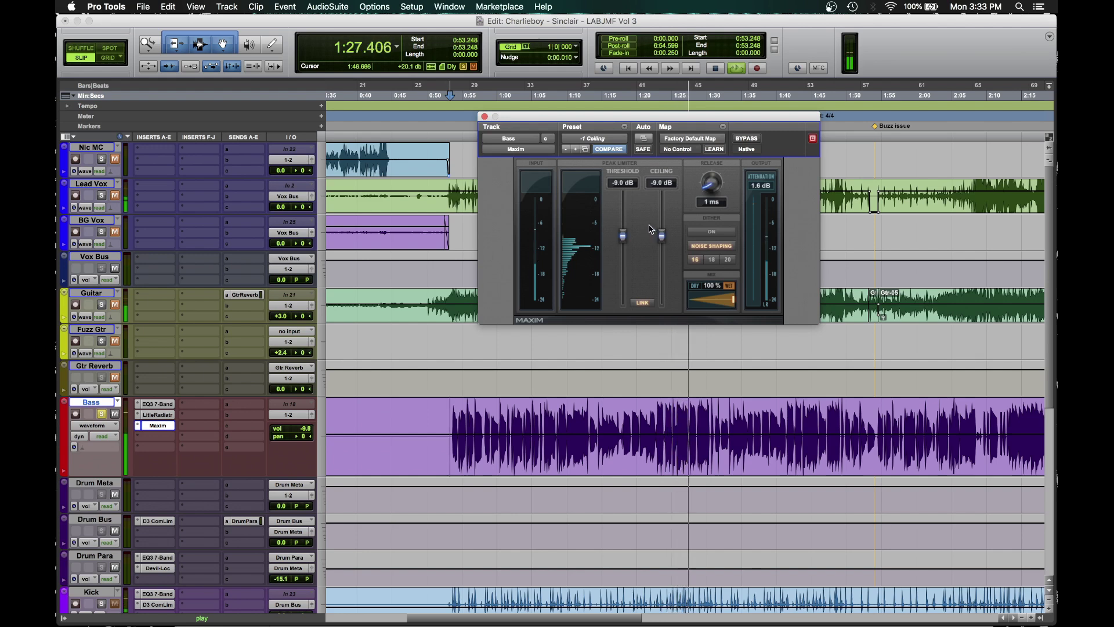
# Step: Replace Maxim on Bass with Dyn3 Compressor/Limiter (mono), and play the selected Bass range from 0:53.248 to 1:37.024
pyautogui.click(516, 150)
pyautogui.moveTo(551, 150)
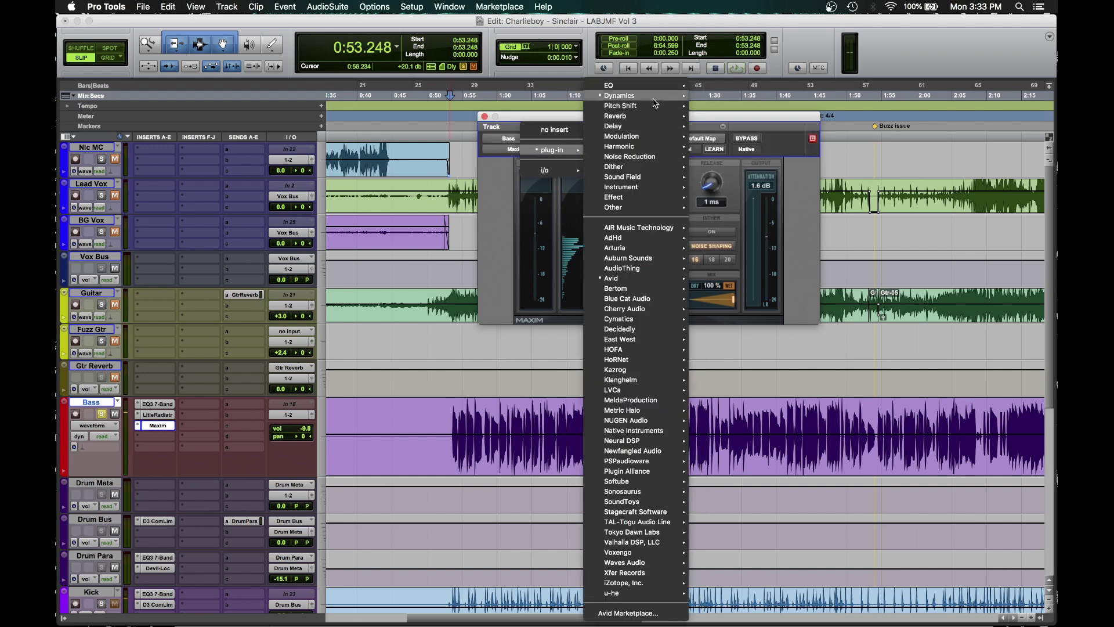
pyautogui.moveTo(658, 96)
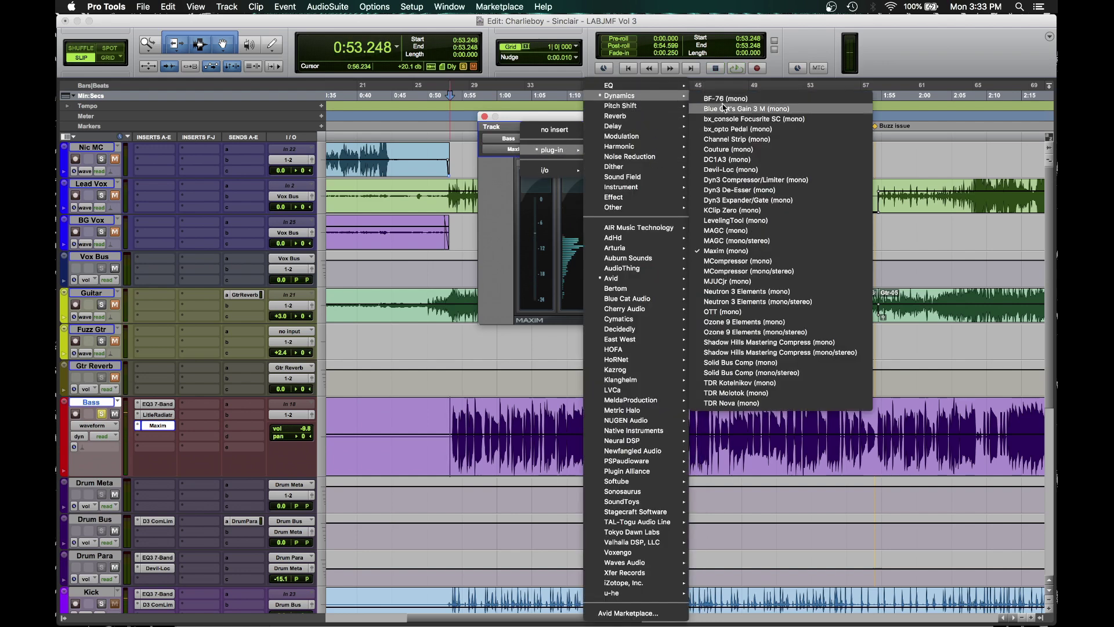
pyautogui.click(807, 180)
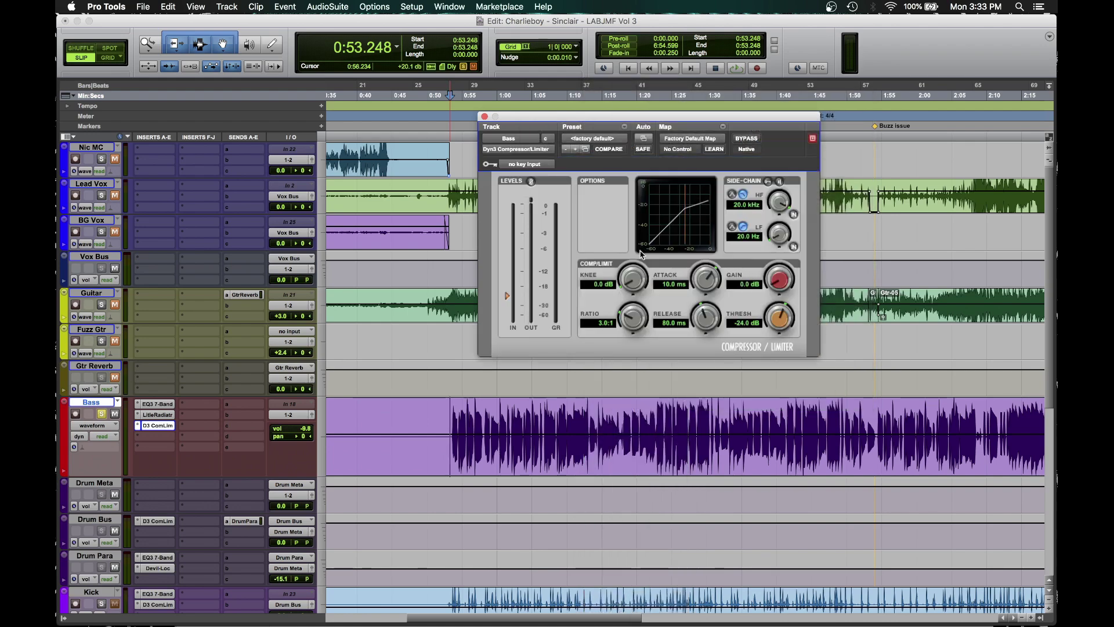
pyautogui.keyDown('shift'); pyautogui.click(757, 414); pyautogui.keyUp('shift')
pyautogui.press('space')
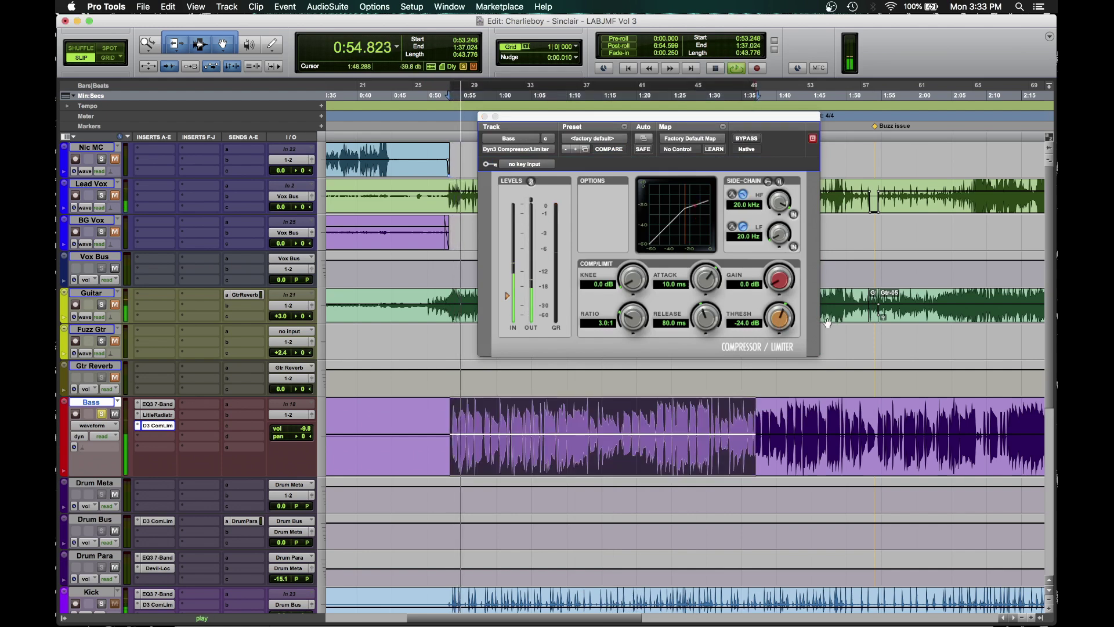
# Step: Set the Bass compressor to a 15.7:1 ratio, 8.1 ms attack, 266.5 ms release and -9.6 dB threshold
pyautogui.moveTo(780, 317); pyautogui.dragTo(779, 299)
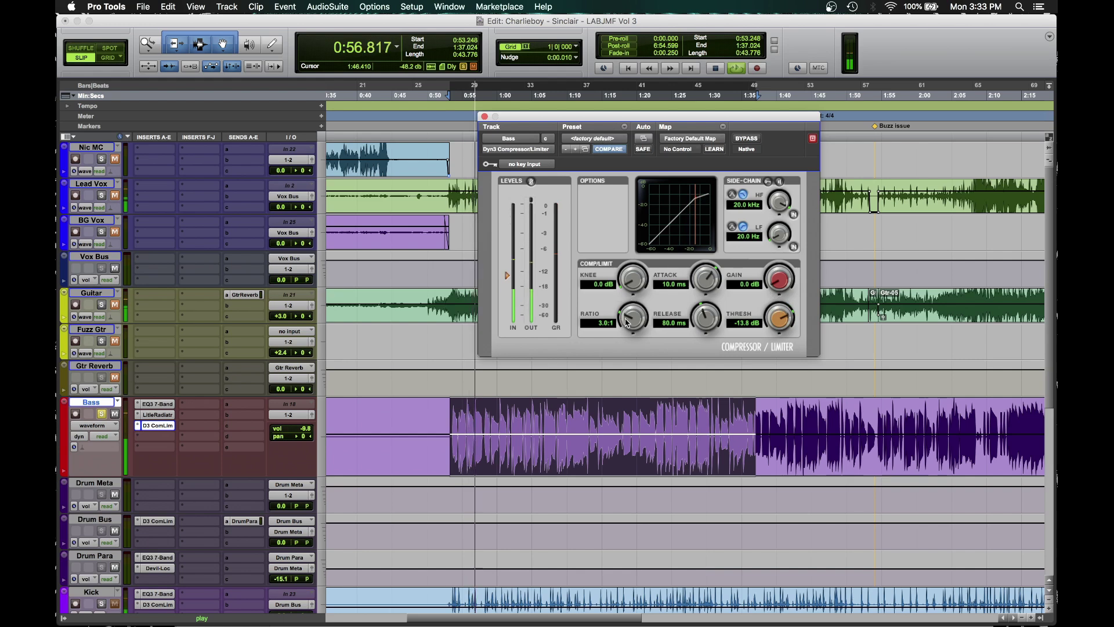
pyautogui.moveTo(626, 323); pyautogui.dragTo(624, 288)
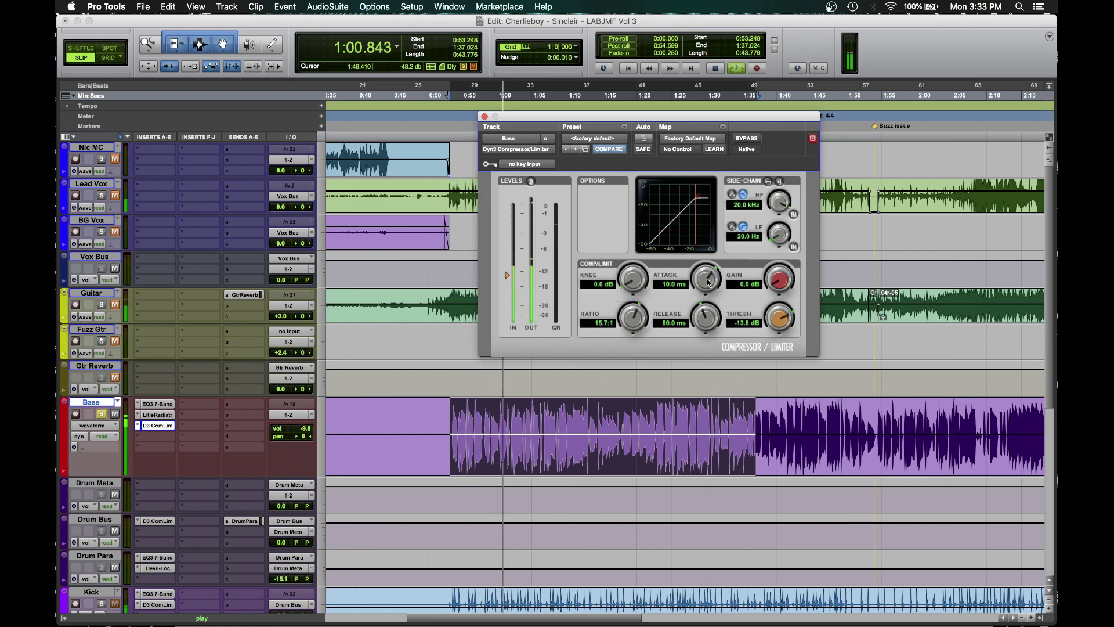
pyautogui.moveTo(705, 280)
pyautogui.mouseDown()
pyautogui.moveTo(693, 305)
pyautogui.moveTo(696, 284)
pyautogui.mouseUp()
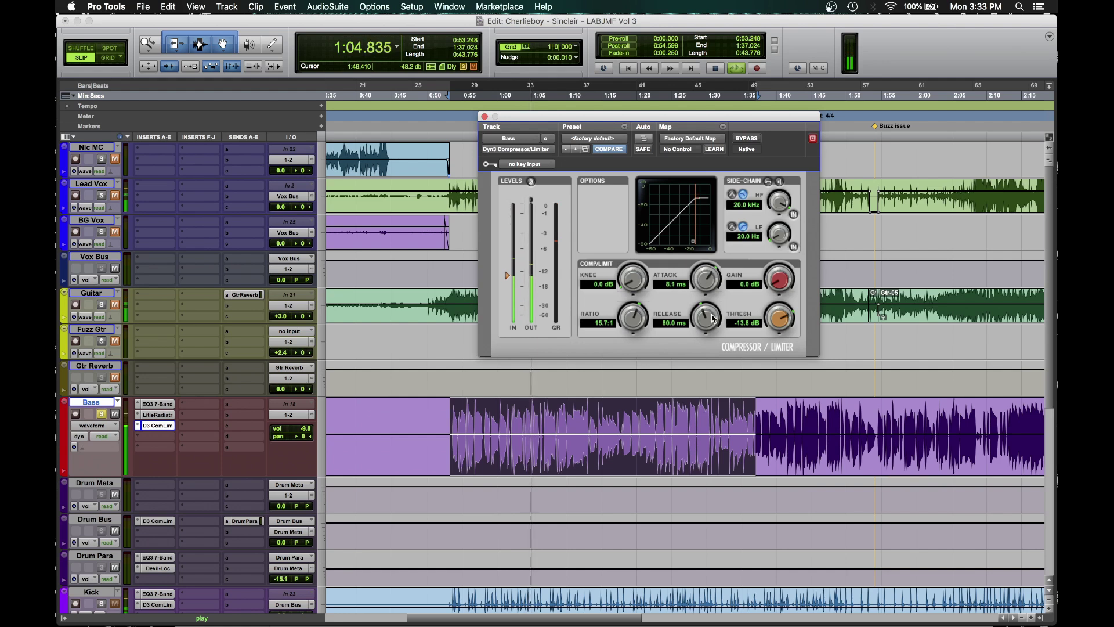
pyautogui.moveTo(777, 321); pyautogui.dragTo(777, 311)
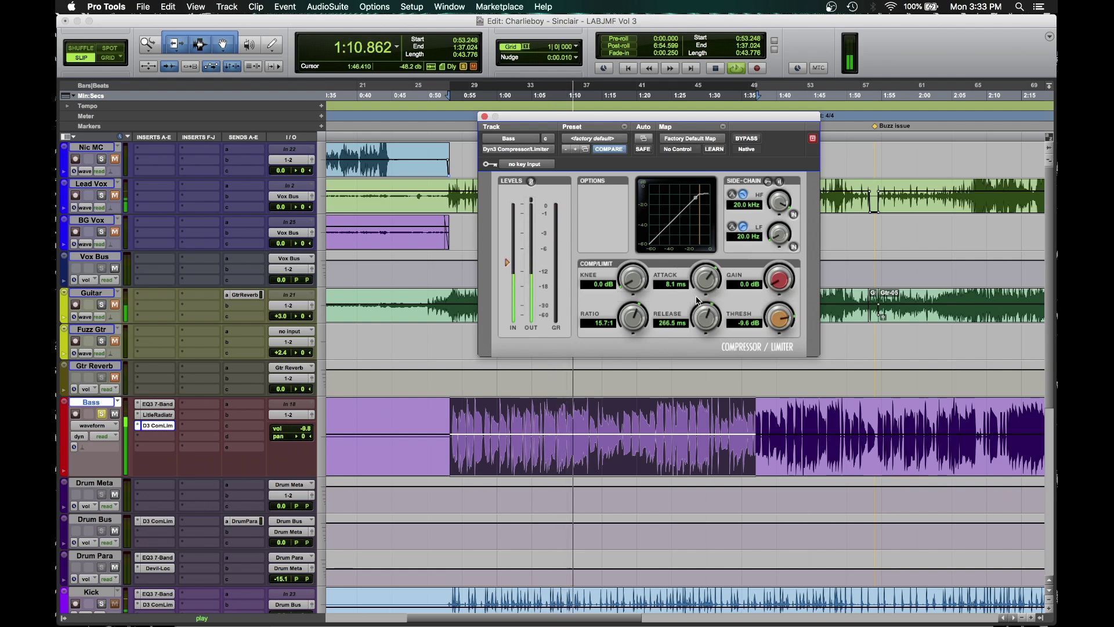
# Step: Set the Bass compressor to 6.1 ms attack, 398.0 ms release and -12.9 dB threshold, and unsolo Bass
pyautogui.moveTo(696, 283); pyautogui.dragTo(694, 286)
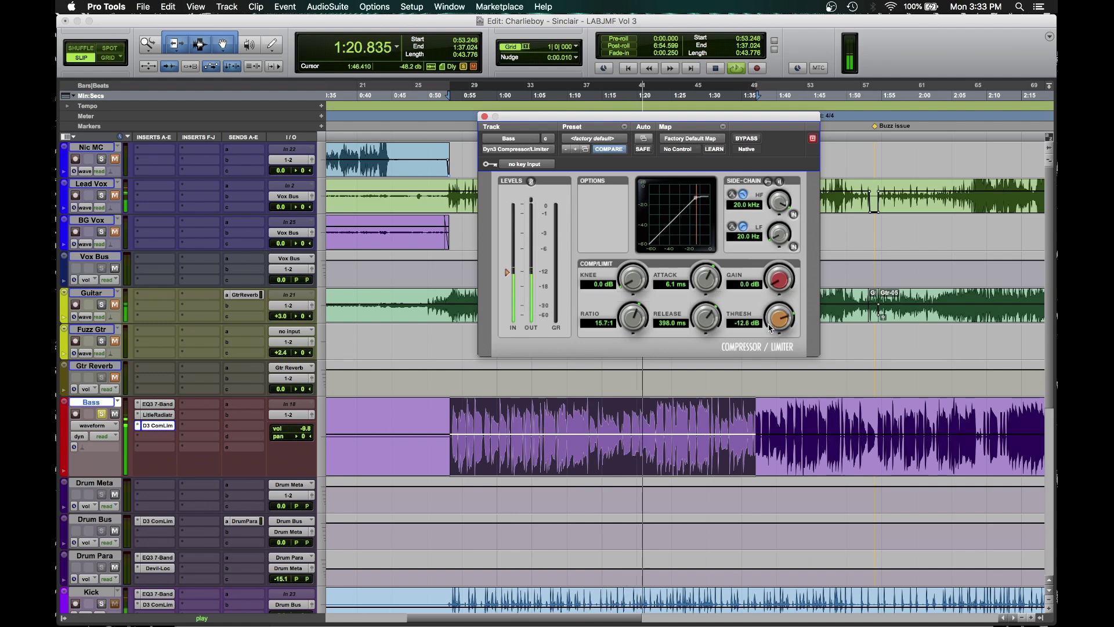
pyautogui.click(103, 416)
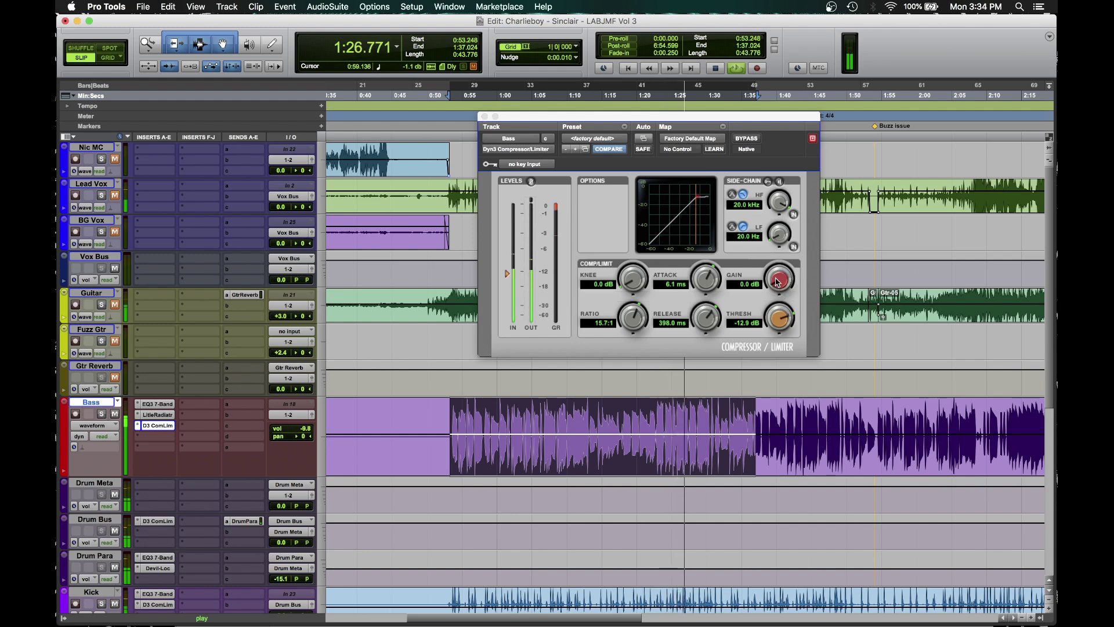
pyautogui.click(485, 117)
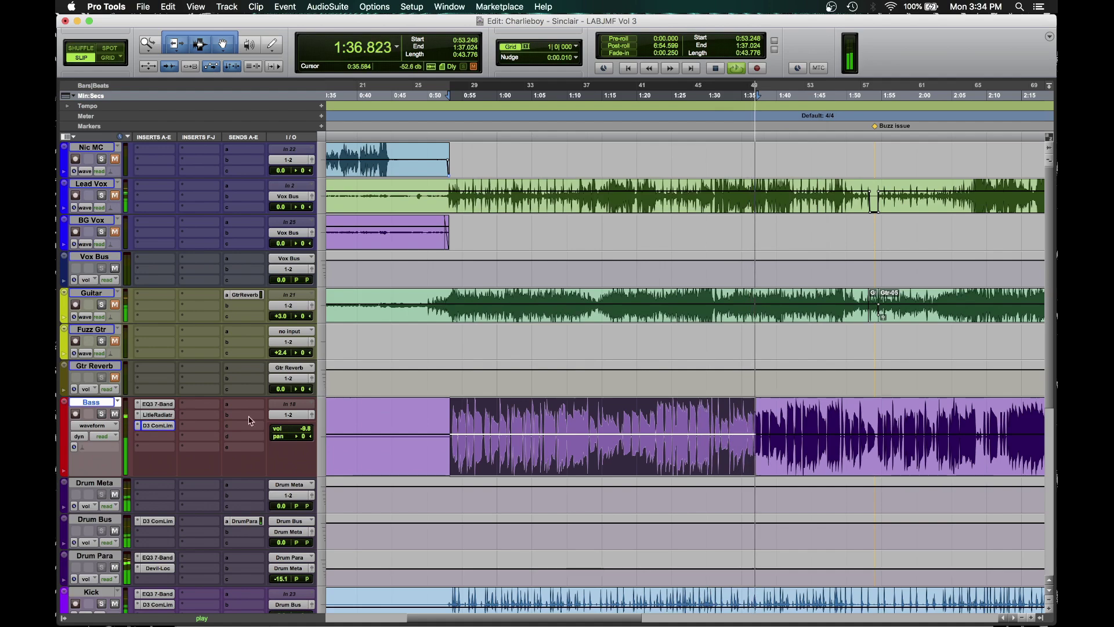
# Step: Add a send from Drum Meta to Bus 3-4 (Stereo) with its level at 0.0 dB
pyautogui.click(151, 441)
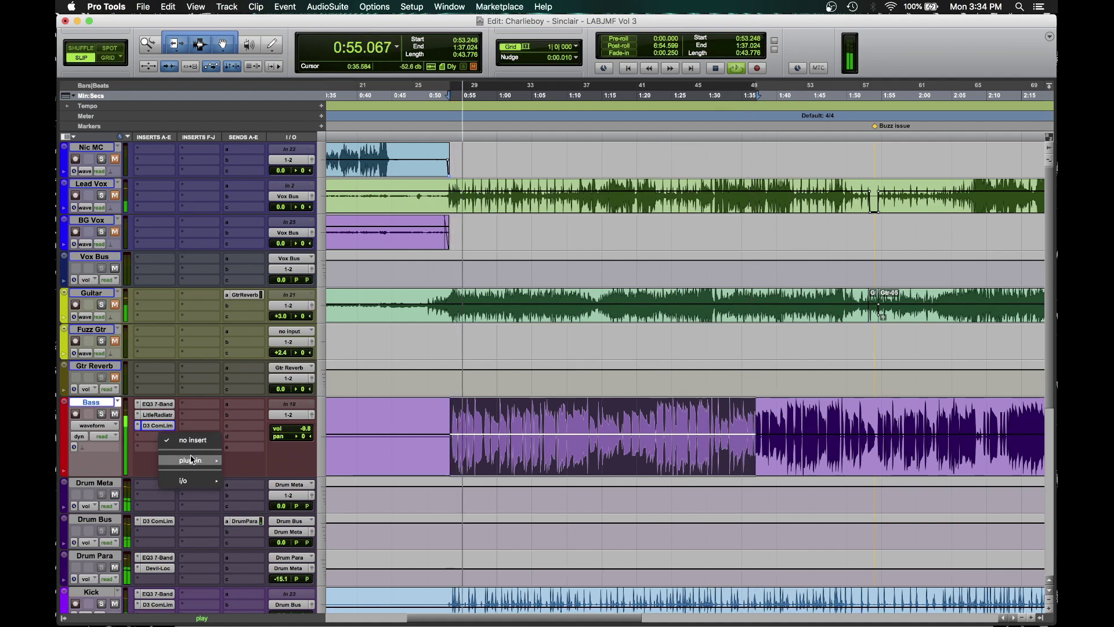
pyautogui.click(148, 444)
pyautogui.scroll(-2, 203, 429)
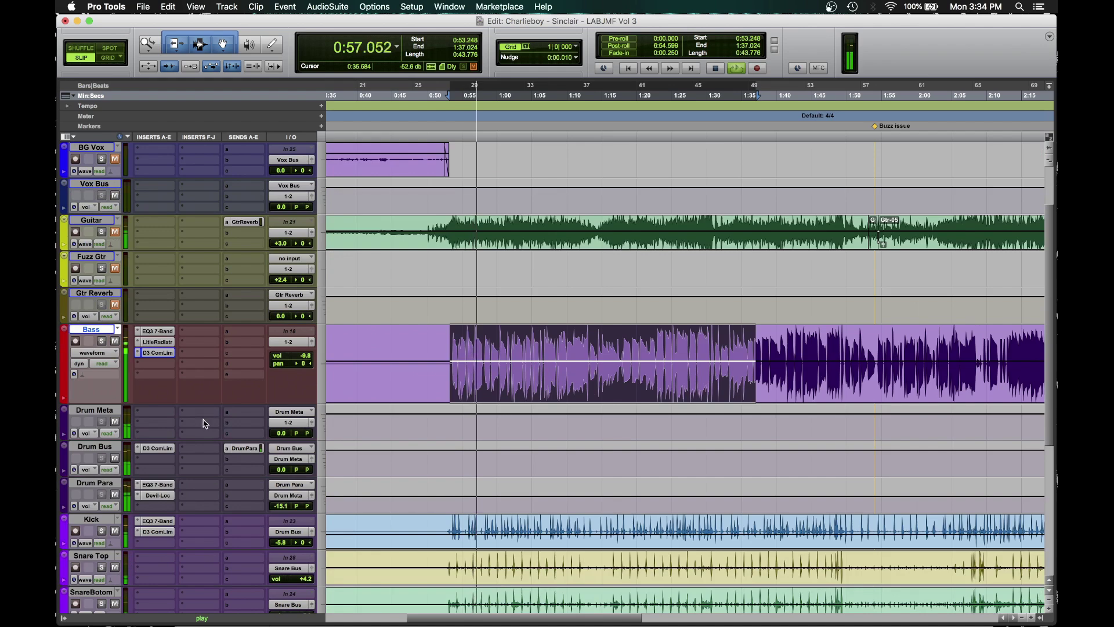
pyautogui.click(237, 414)
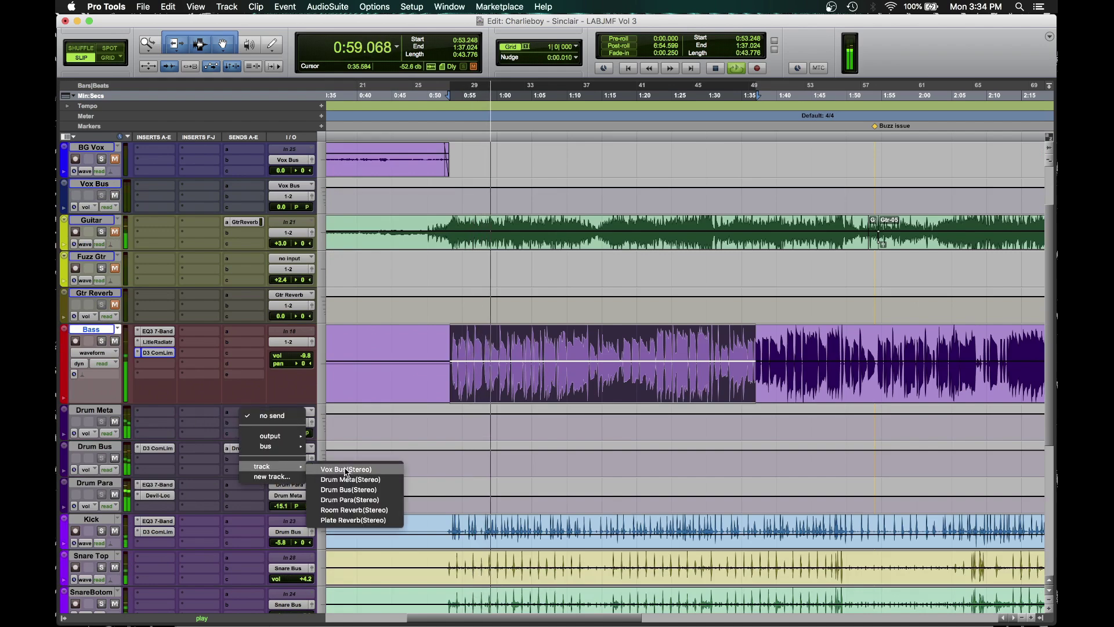
pyautogui.moveTo(268, 450)
pyautogui.moveTo(342, 449)
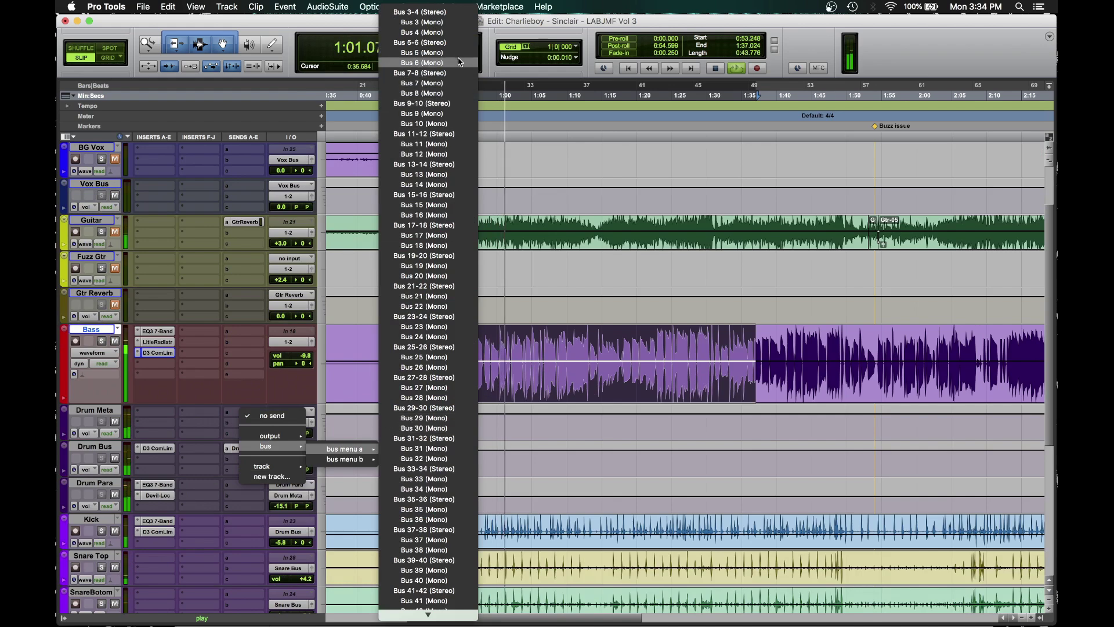
pyautogui.click(447, 14)
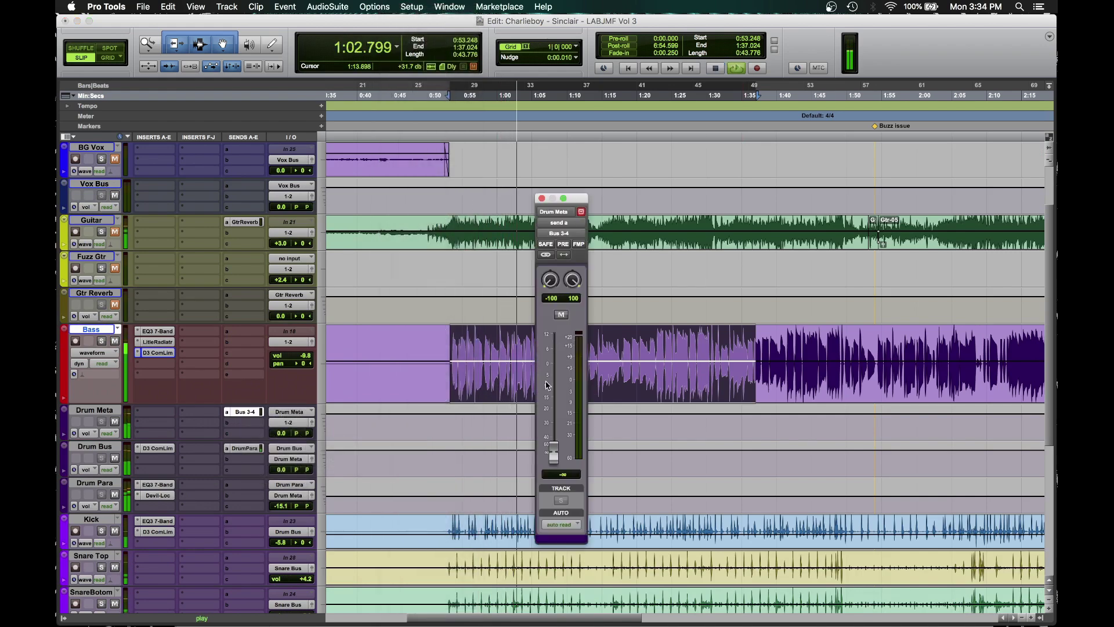
pyautogui.keyDown('alt'); pyautogui.click(555, 453); pyautogui.keyUp('alt')
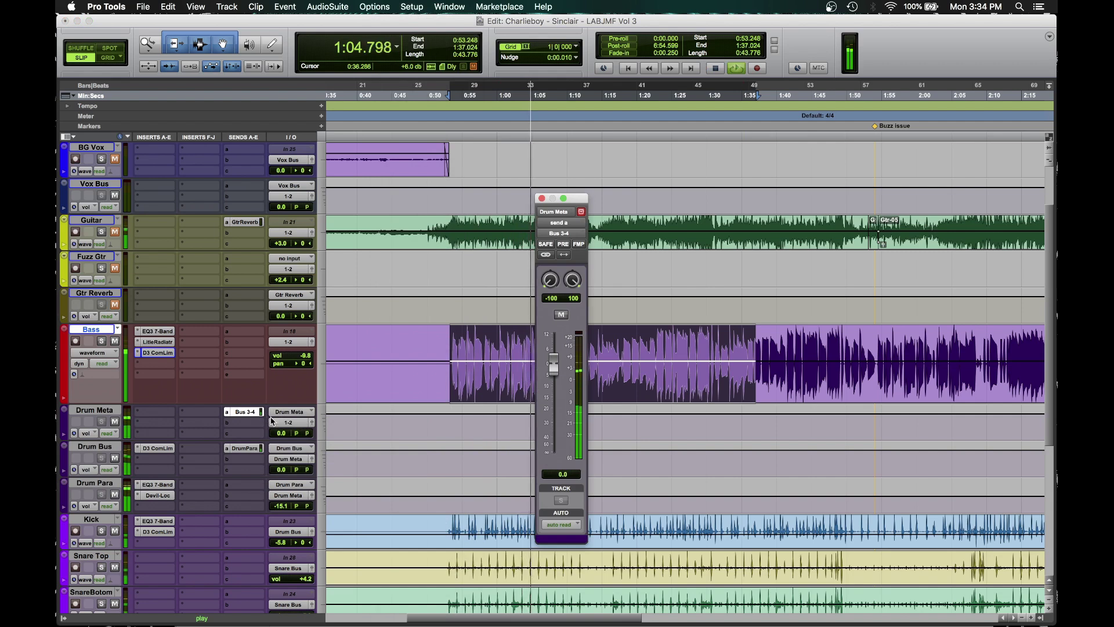
# Step: Lower the Drum Meta volume to -1.3 dB and close its send window
pyautogui.click(281, 434)
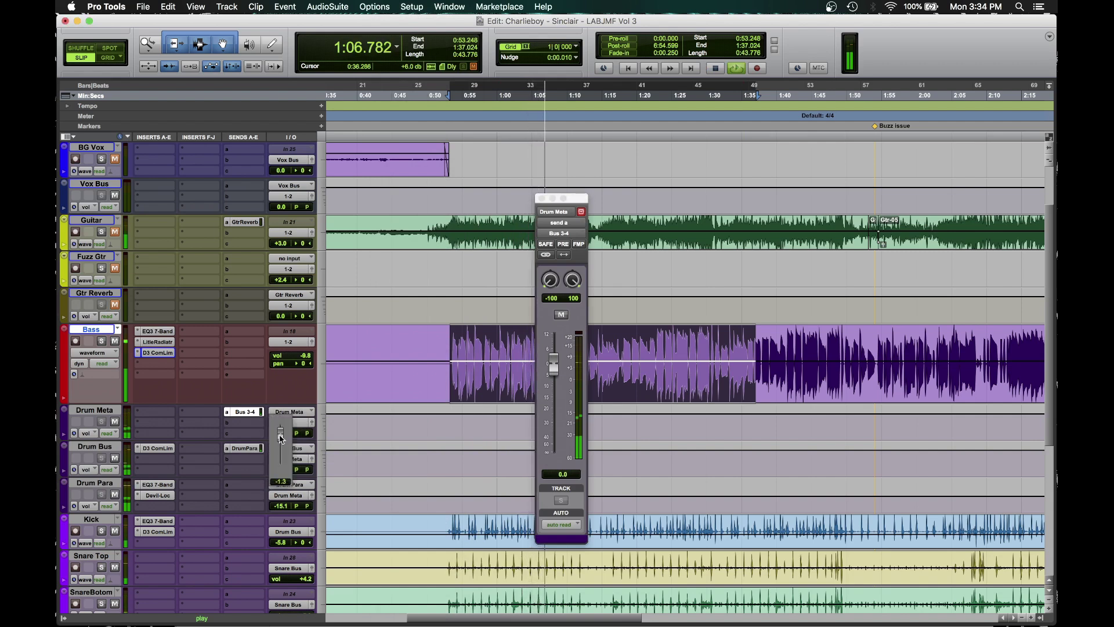
pyautogui.moveTo(281, 438); pyautogui.dragTo(280, 438)
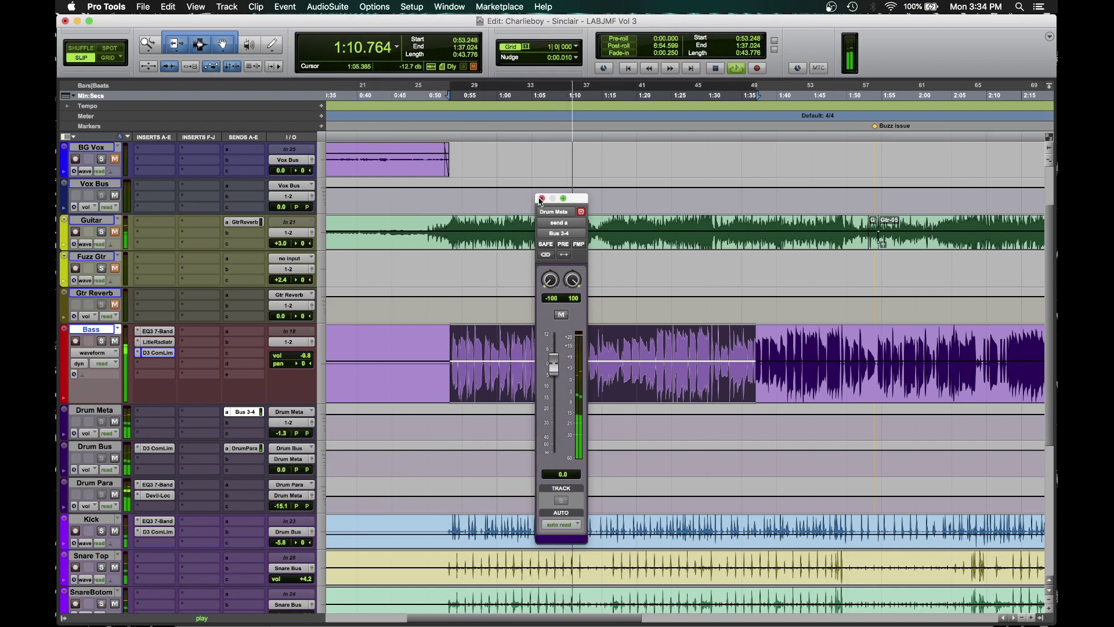
pyautogui.click(542, 198)
# Step: Insert TDR Nova (mono) on Bass in the slot after the compressor
pyautogui.click(173, 372)
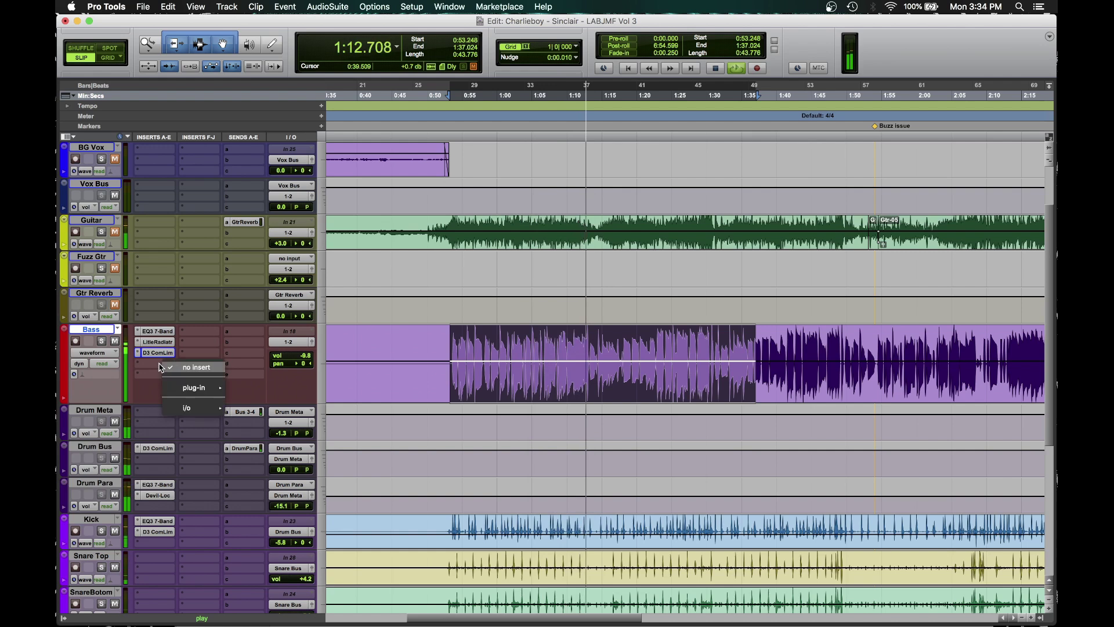
pyautogui.moveTo(197, 387)
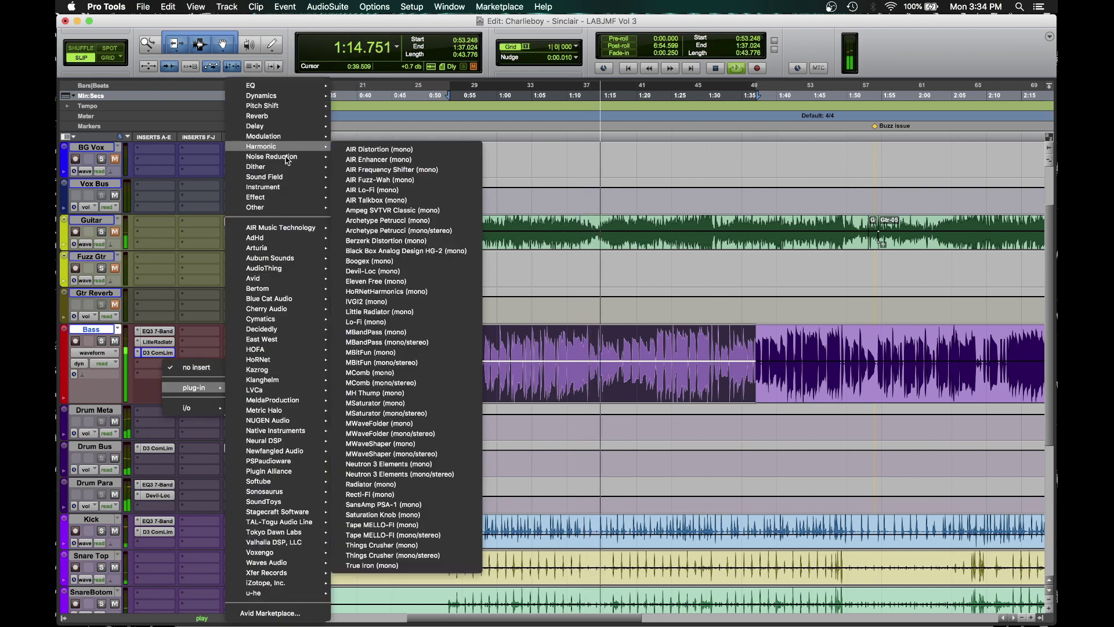
pyautogui.moveTo(278, 268)
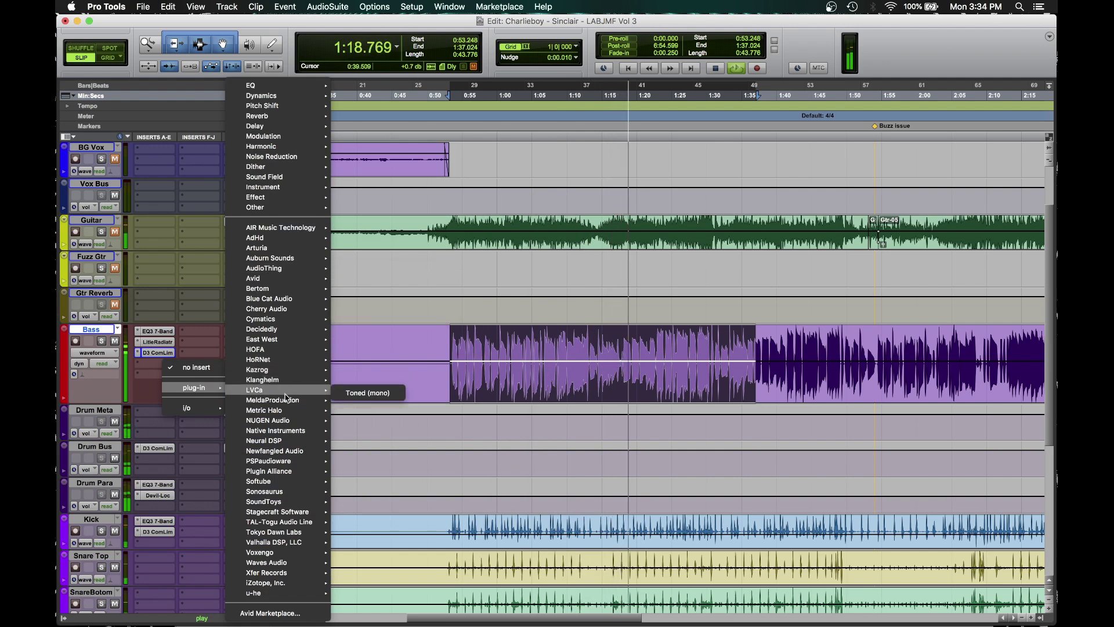
pyautogui.moveTo(292, 432)
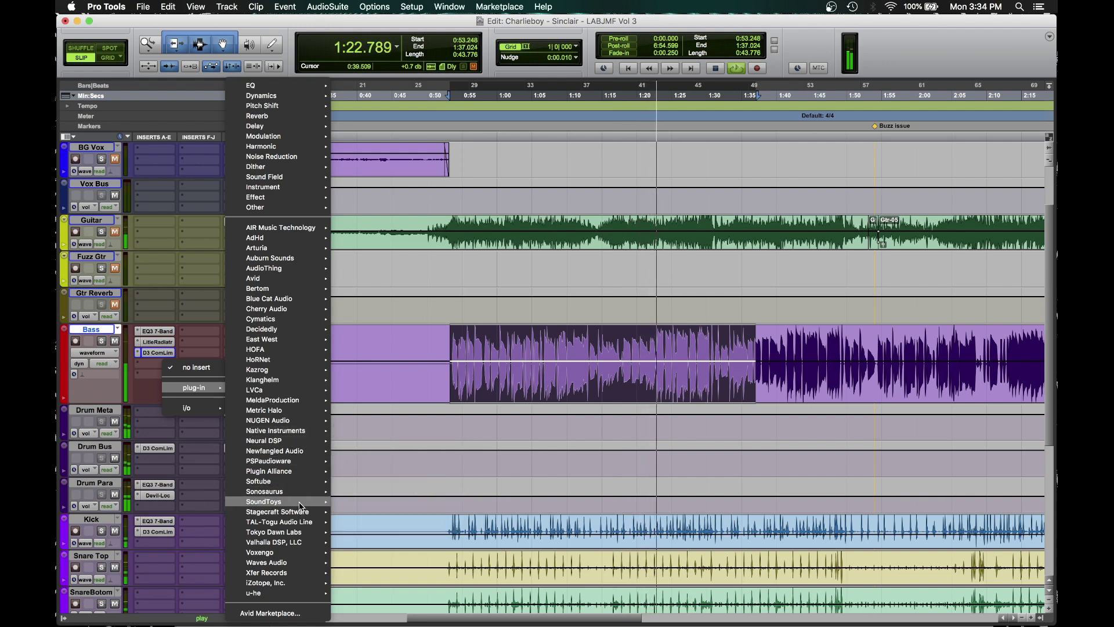
pyautogui.moveTo(298, 524)
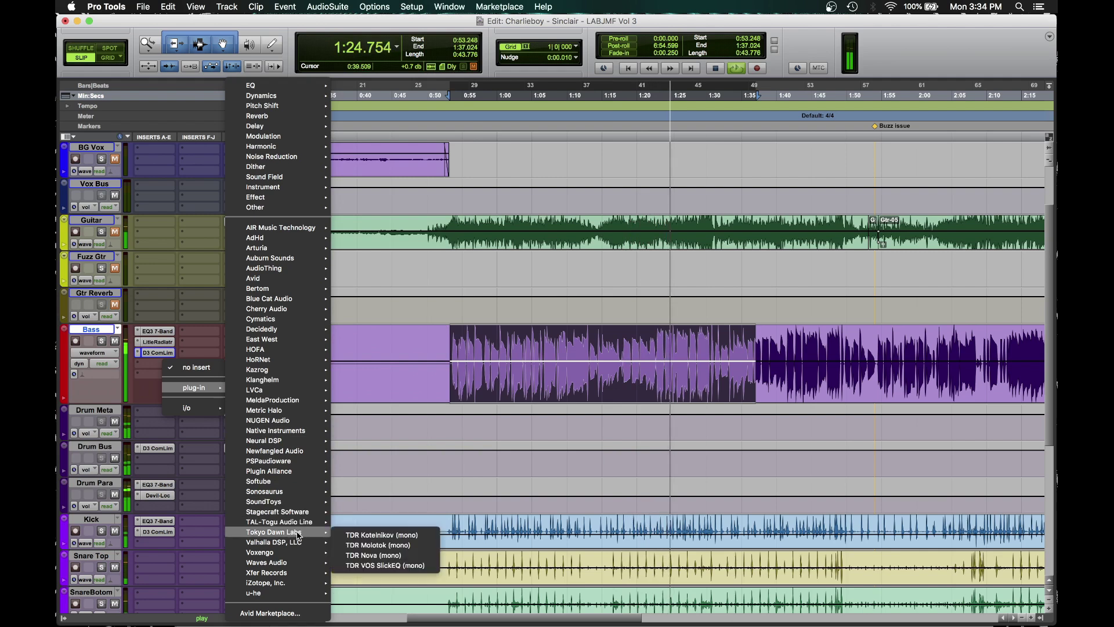
pyautogui.moveTo(296, 554)
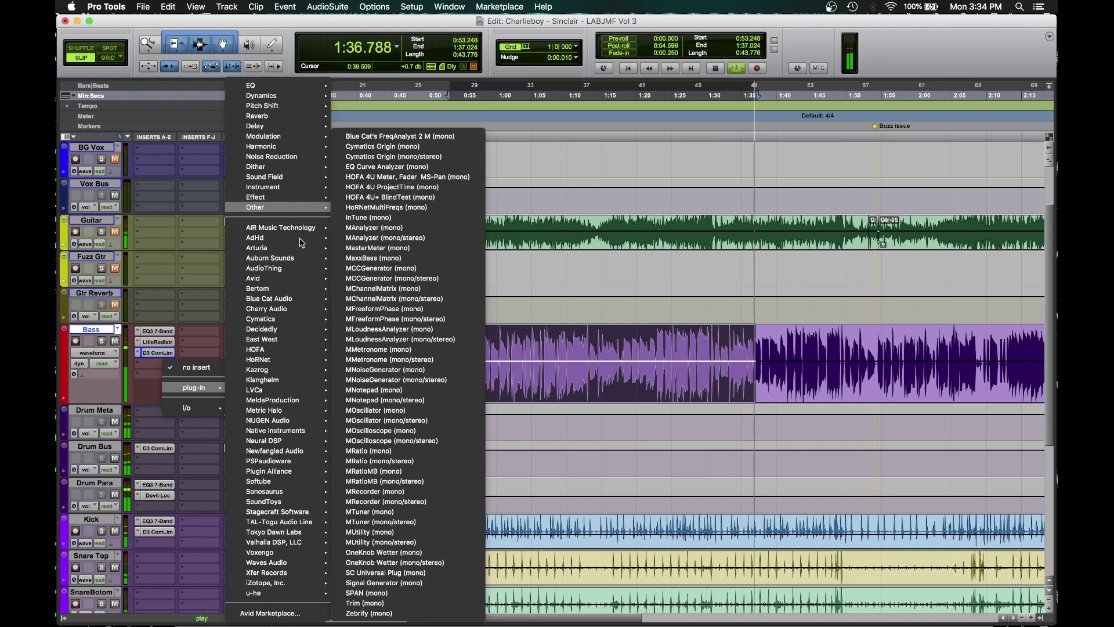
pyautogui.moveTo(297, 231)
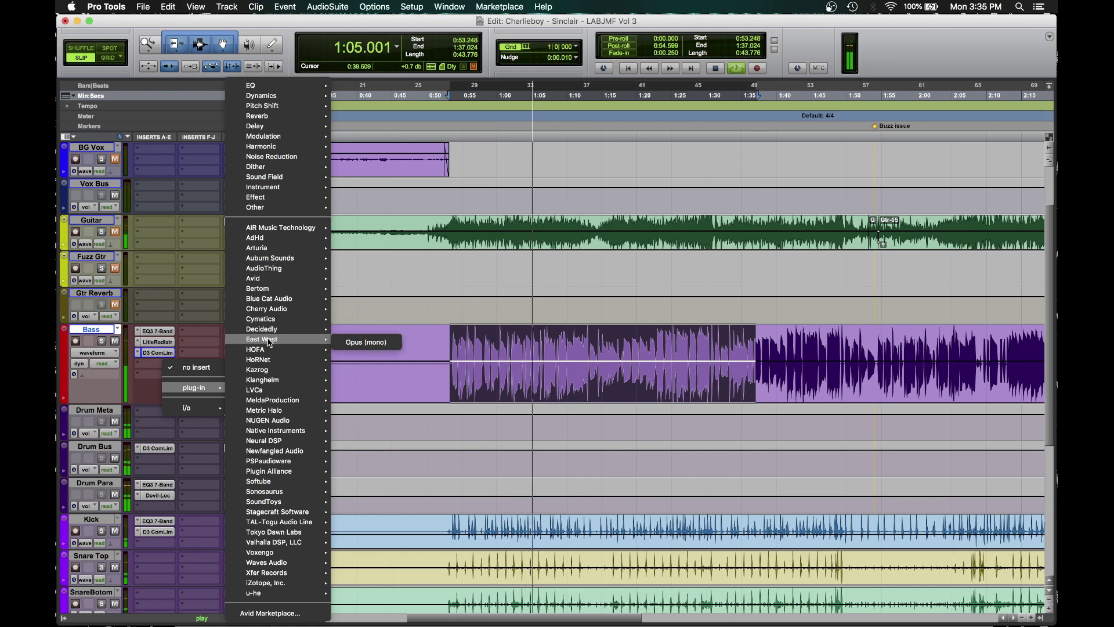
pyautogui.moveTo(264, 351)
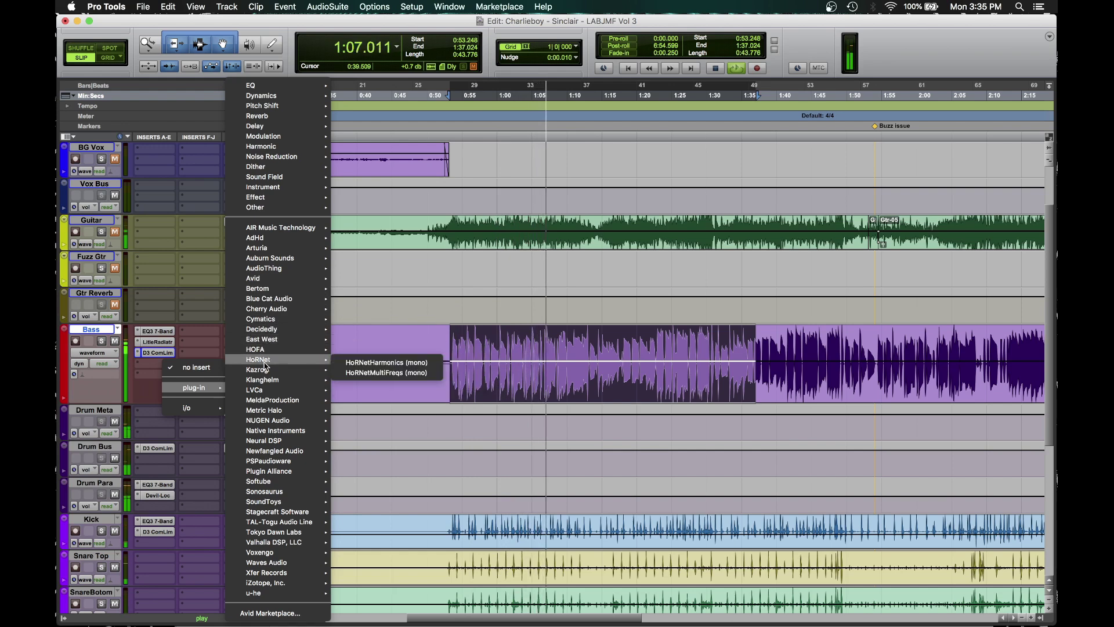
pyautogui.moveTo(269, 401)
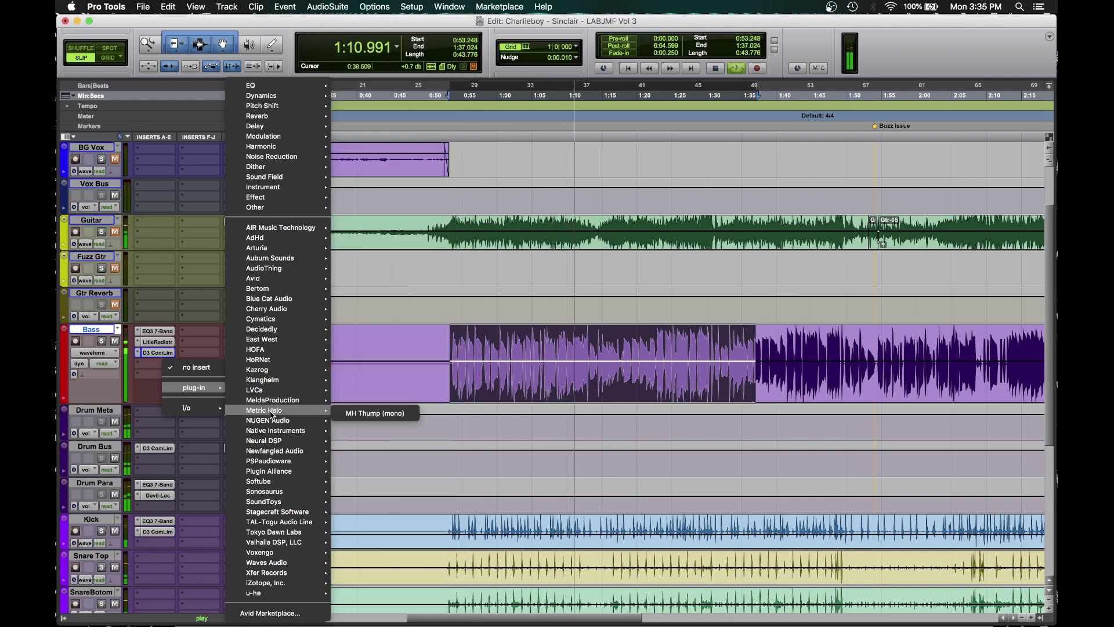
pyautogui.moveTo(272, 424)
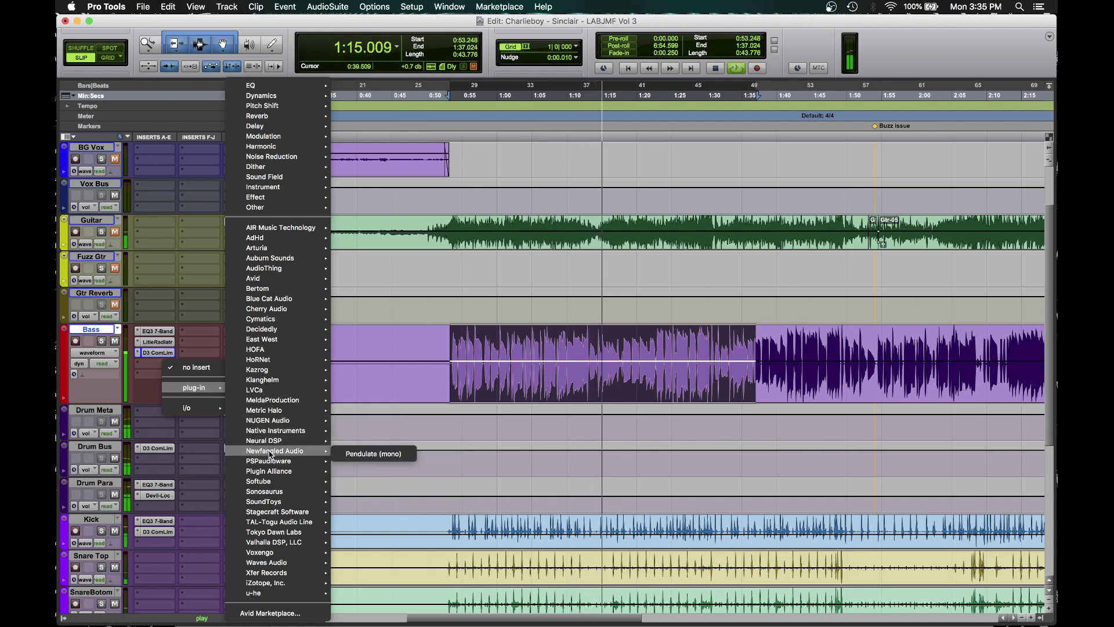
pyautogui.moveTo(272, 471)
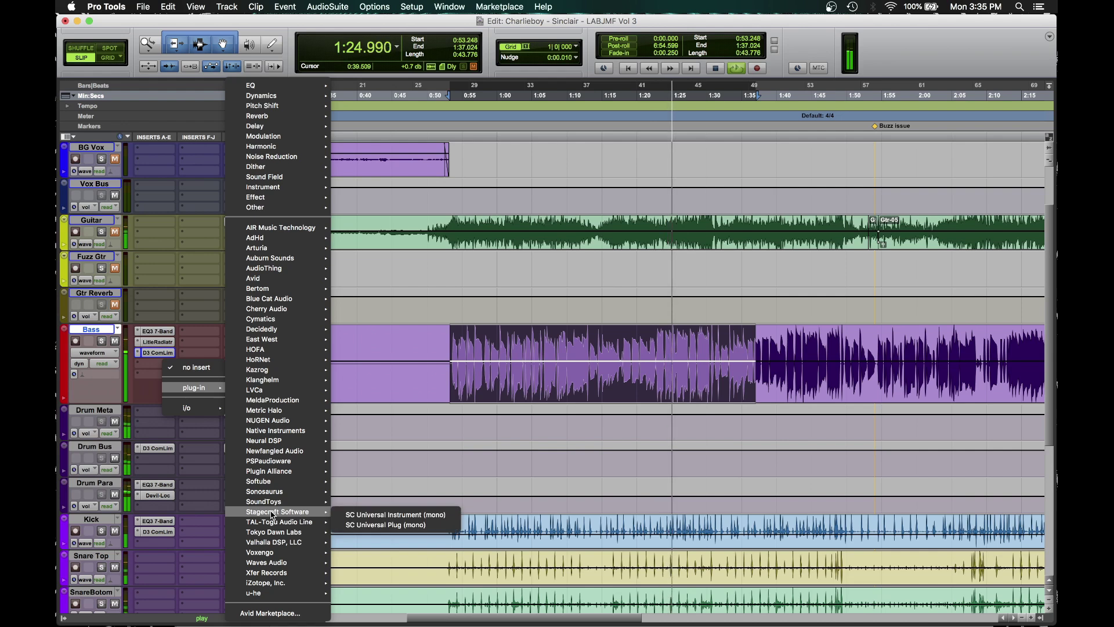
pyautogui.moveTo(268, 533)
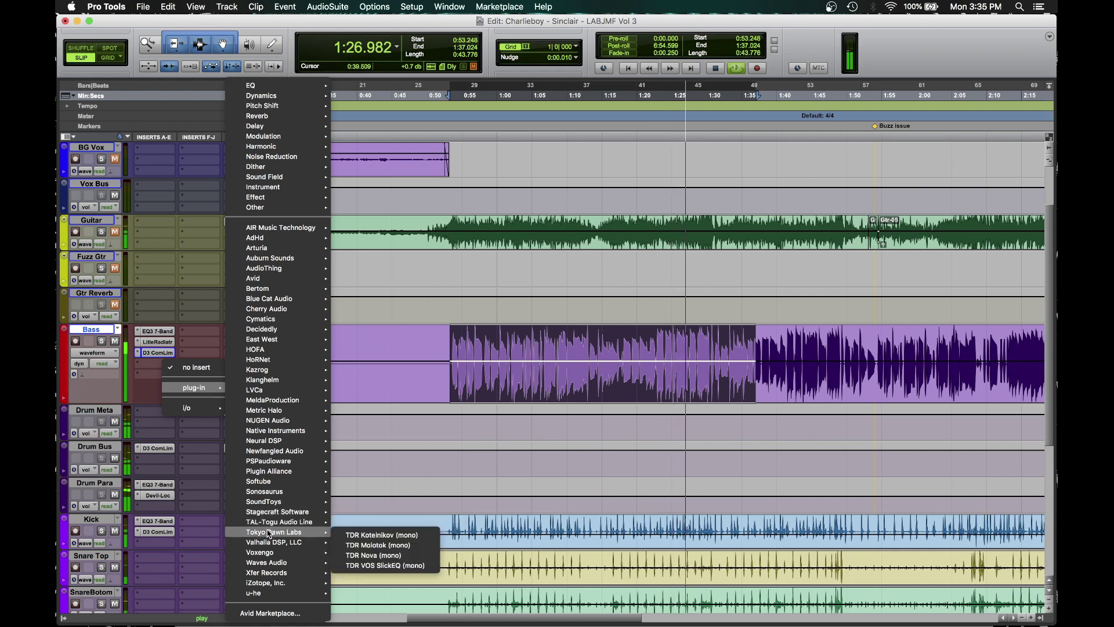
pyautogui.click(395, 565)
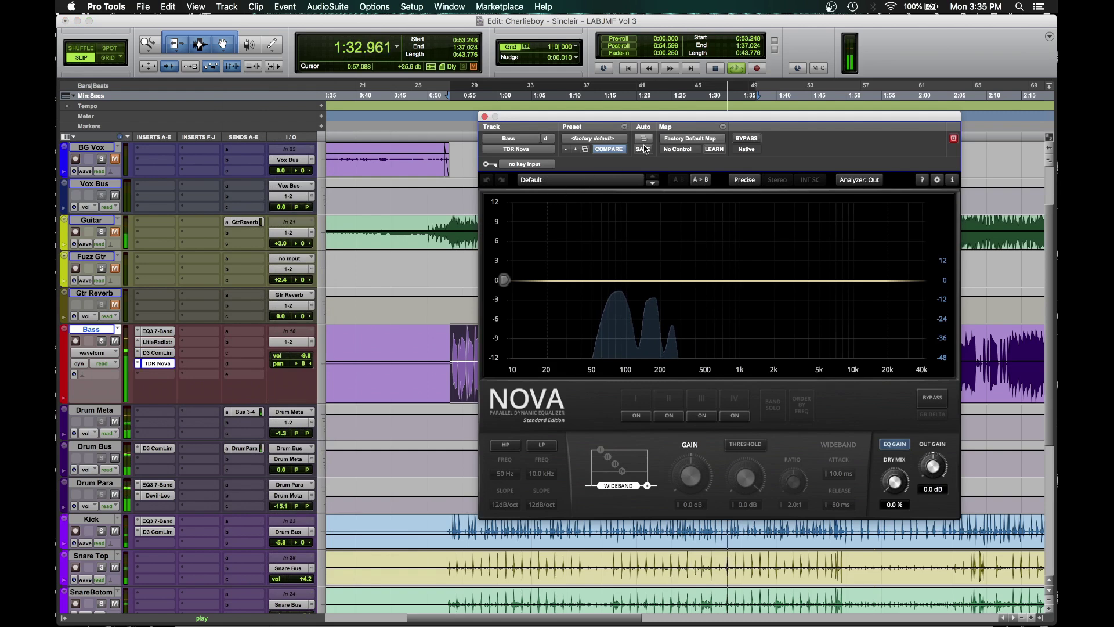
# Step: Set the key input of TDR Nova on Bass to Bus 3 (Mono)
pyautogui.click(523, 164)
pyautogui.moveTo(585, 191)
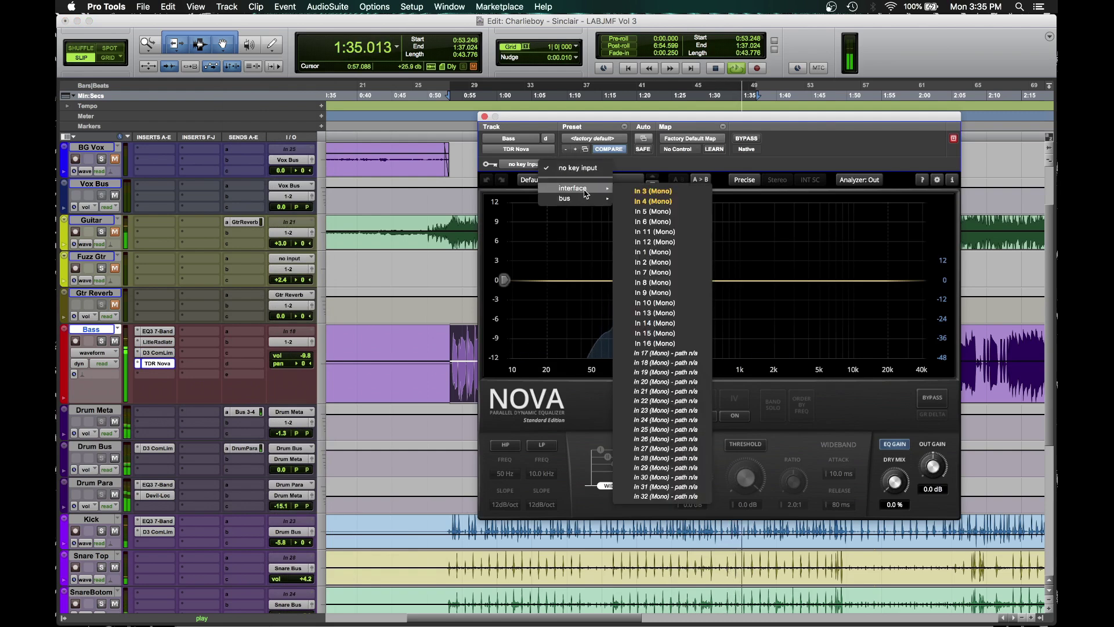
pyautogui.moveTo(644, 201)
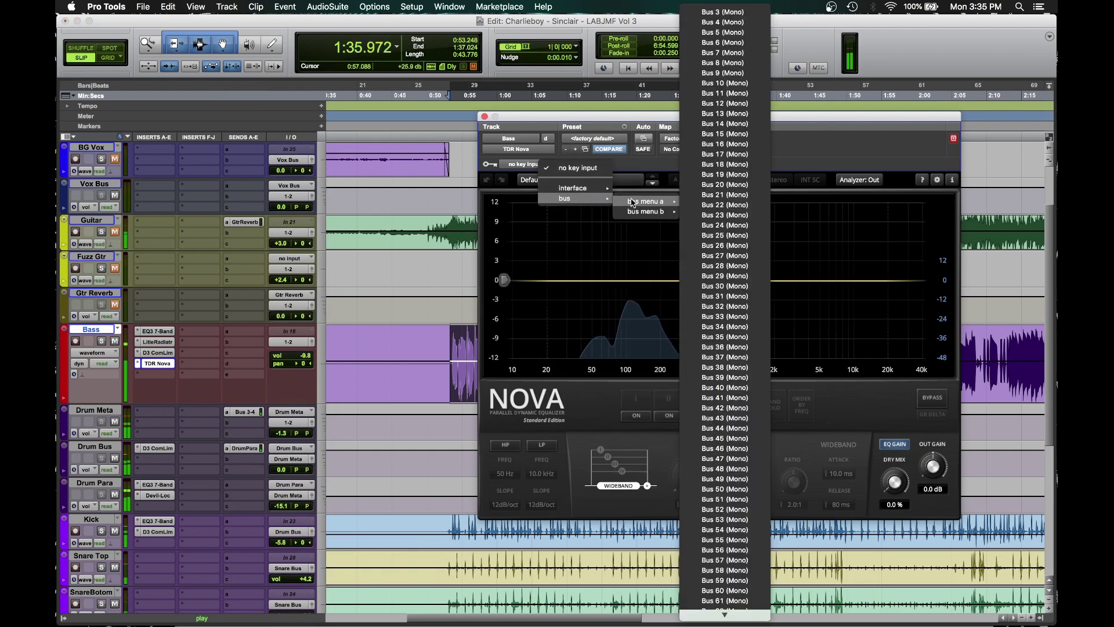
pyautogui.click(747, 13)
# Step: Move the Bus 3-4 send from Drum Meta to send a on Kick
pyautogui.click(244, 412)
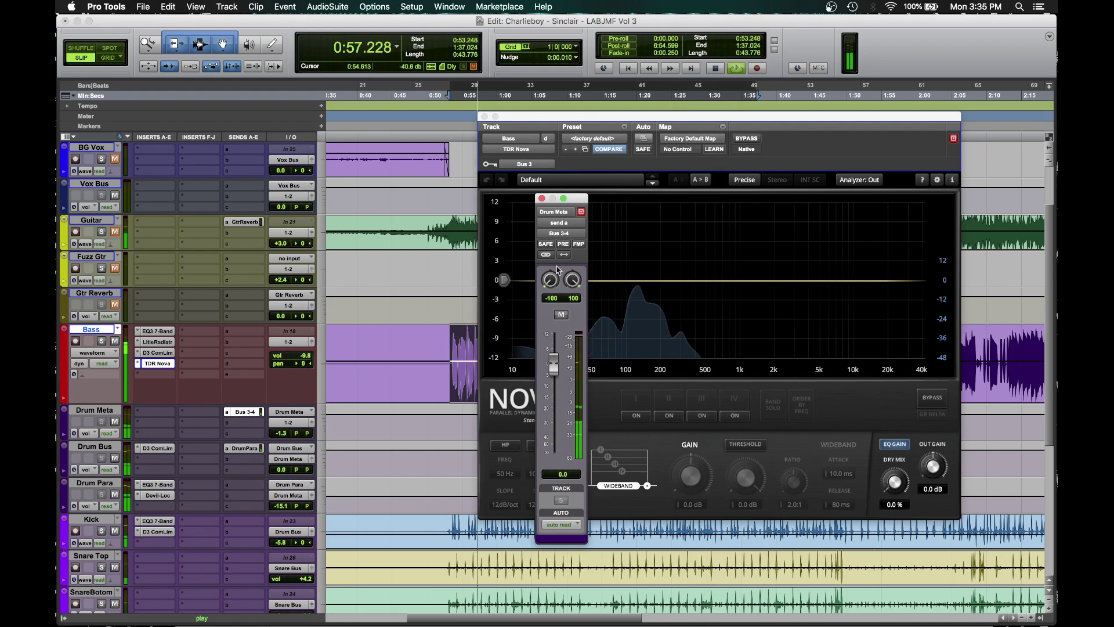
pyautogui.click(246, 420)
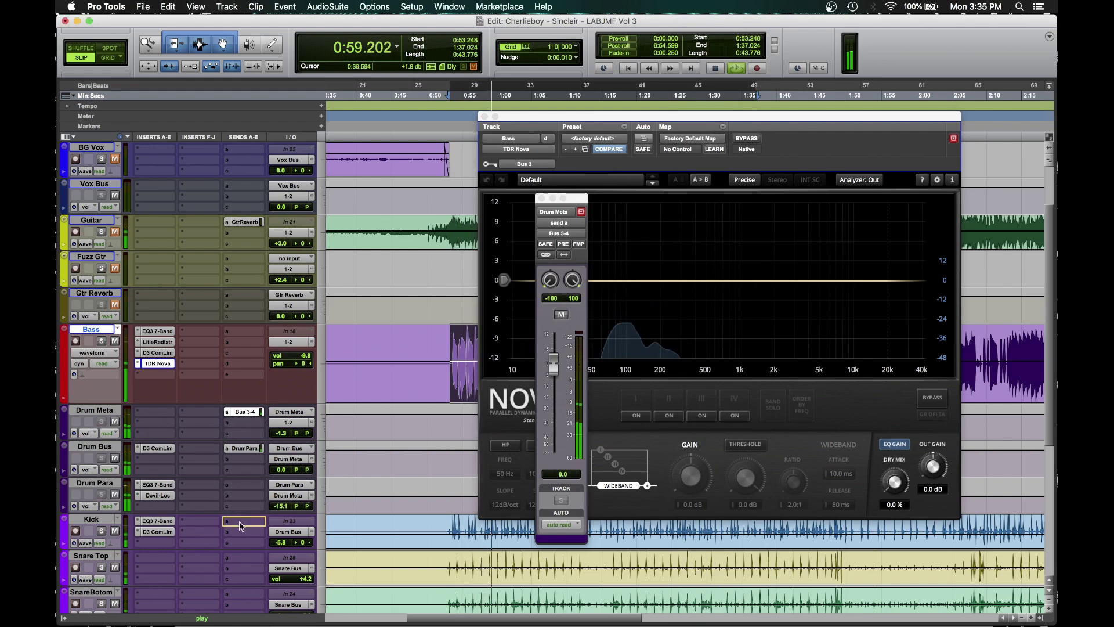
pyautogui.moveTo(241, 526); pyautogui.dragTo(249, 526)
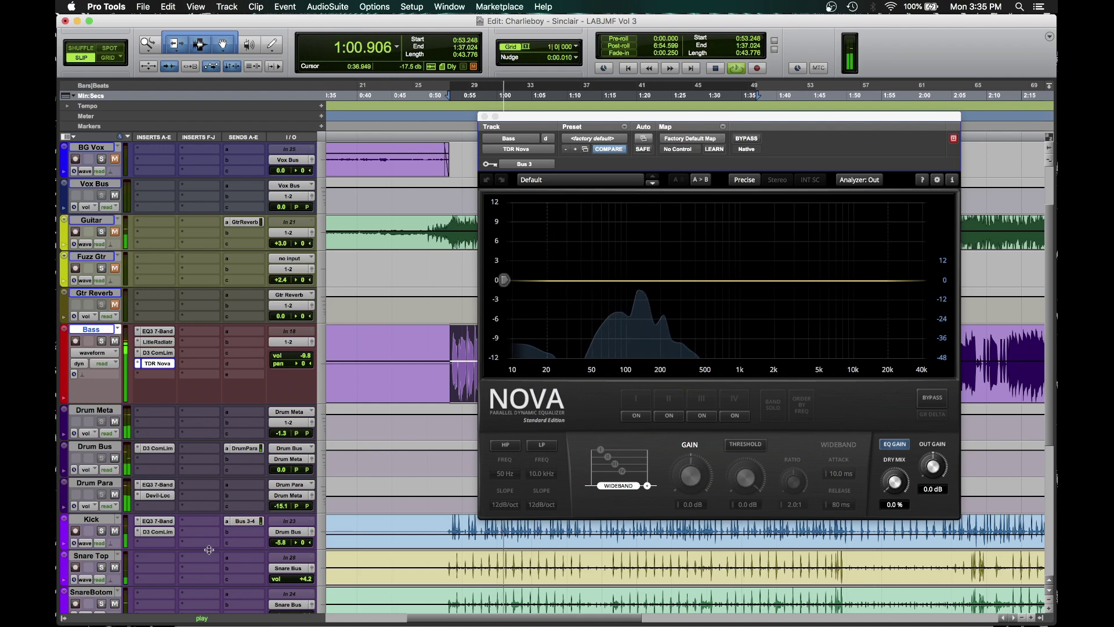
# Step: Reassign send a on Kick to Bus 3 (Mono) and close the send window
pyautogui.click(248, 522)
pyautogui.moveTo(267, 531)
pyautogui.moveTo(338, 535)
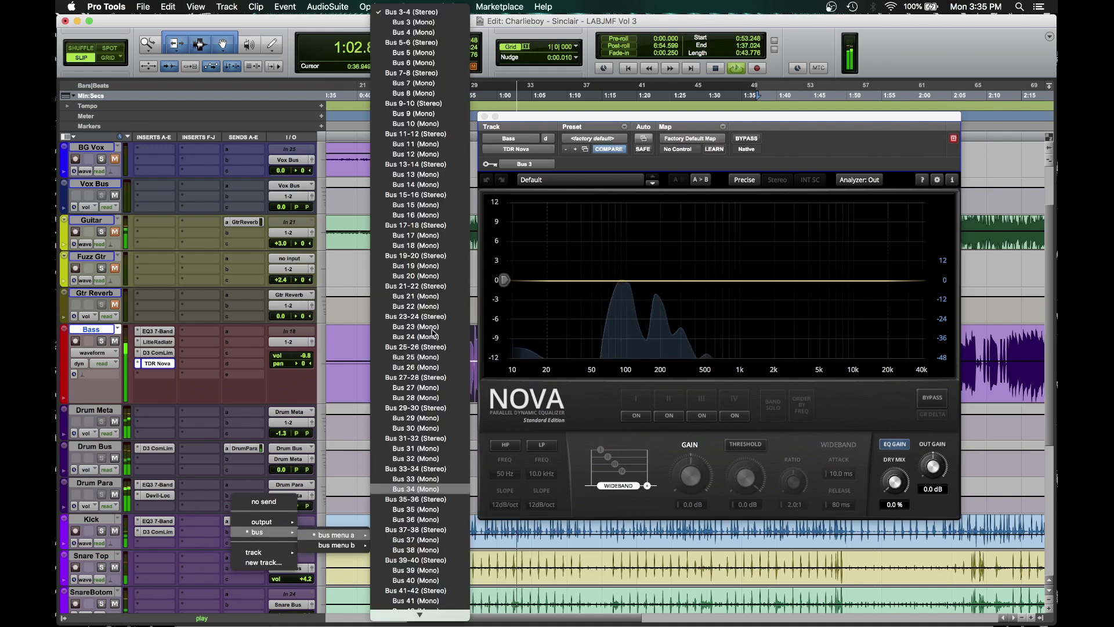
pyautogui.click(408, 23)
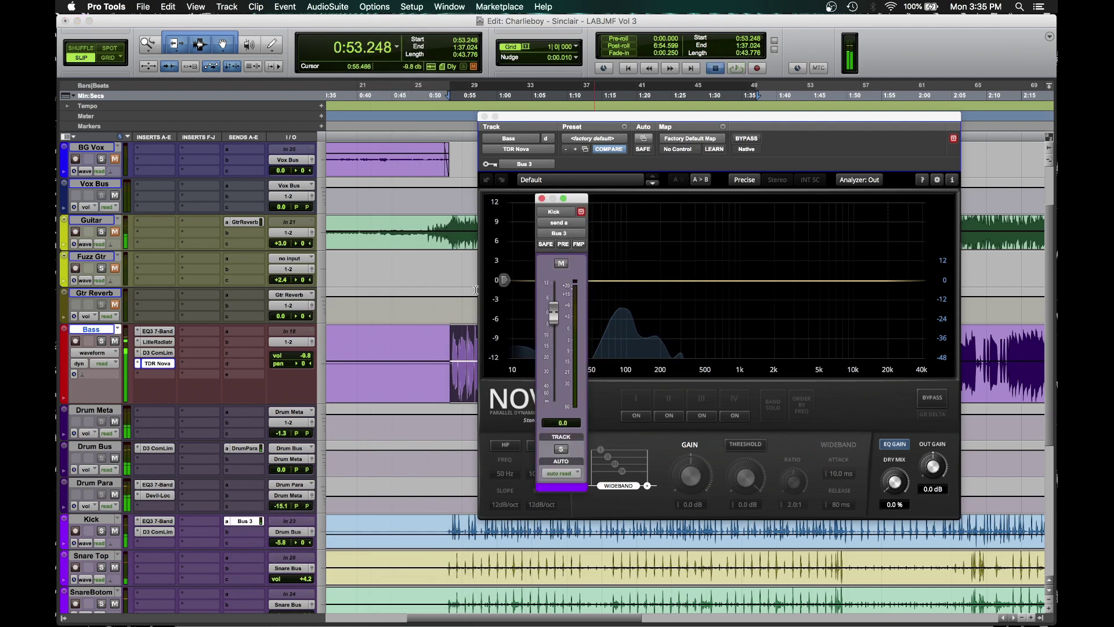
pyautogui.click(542, 199)
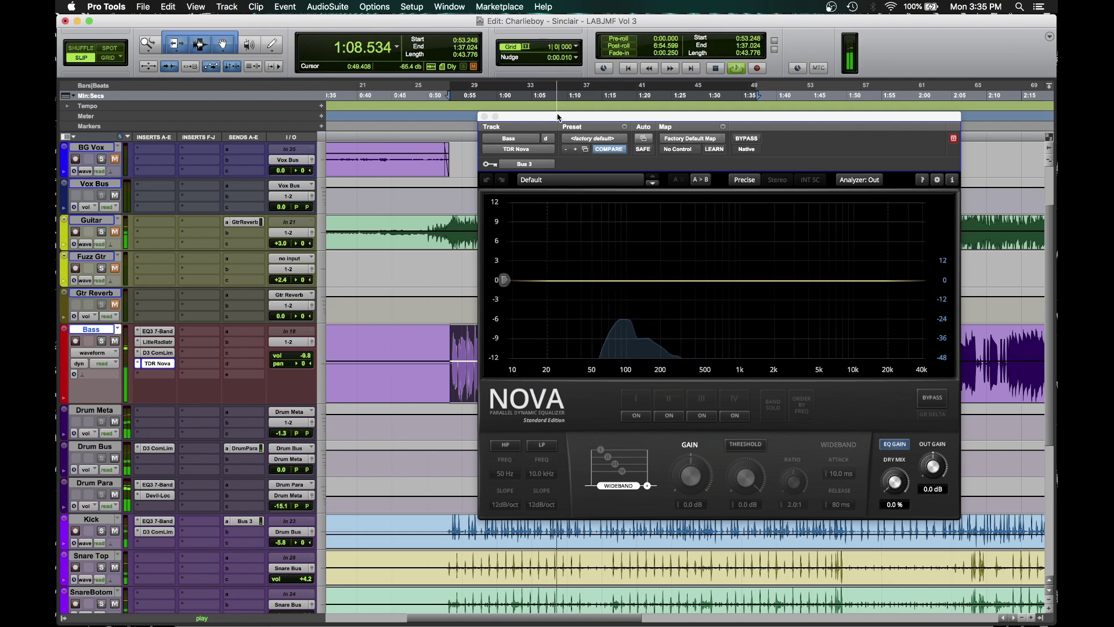
# Step: Switch TDR Nova on Bass to its external sidechain, keeping the Default preset
pyautogui.moveTo(580, 116); pyautogui.dragTo(339, 90)
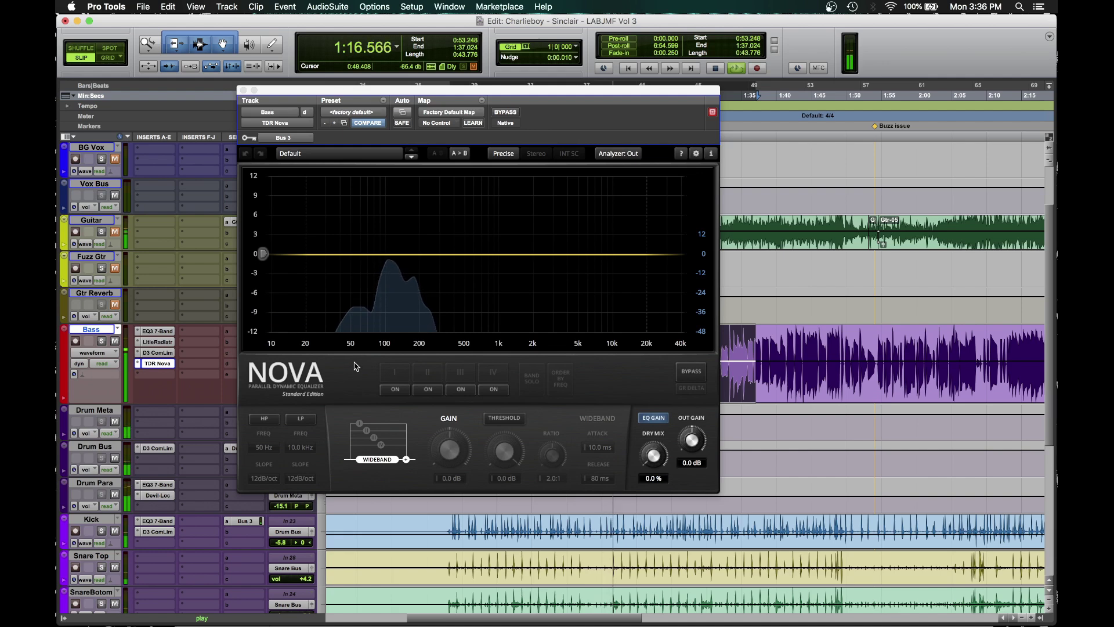
pyautogui.click(331, 154)
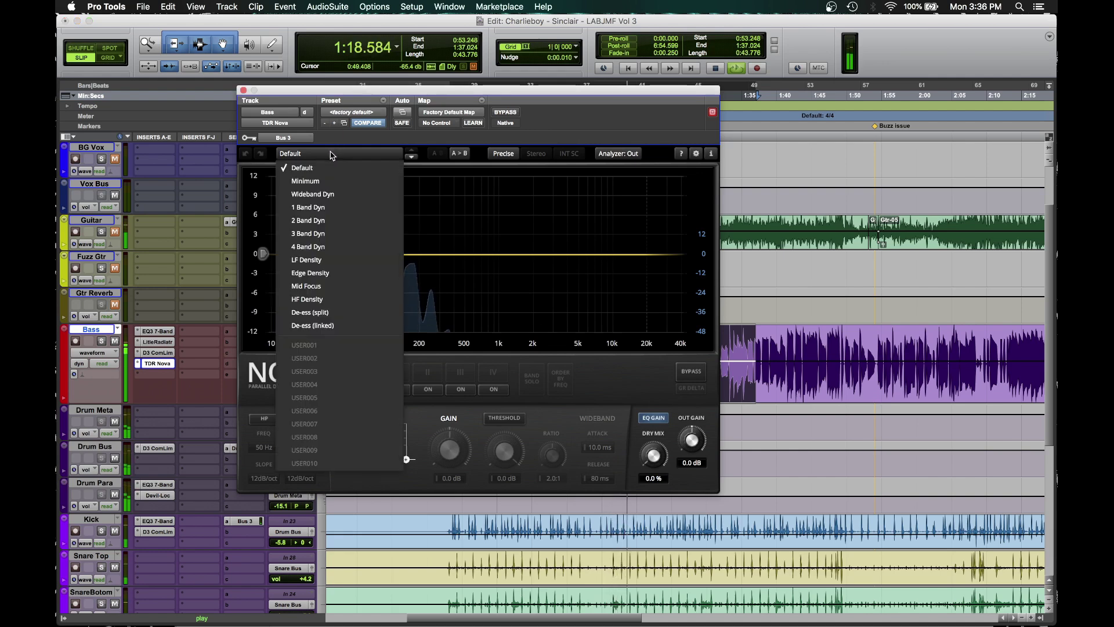
pyautogui.click(332, 154)
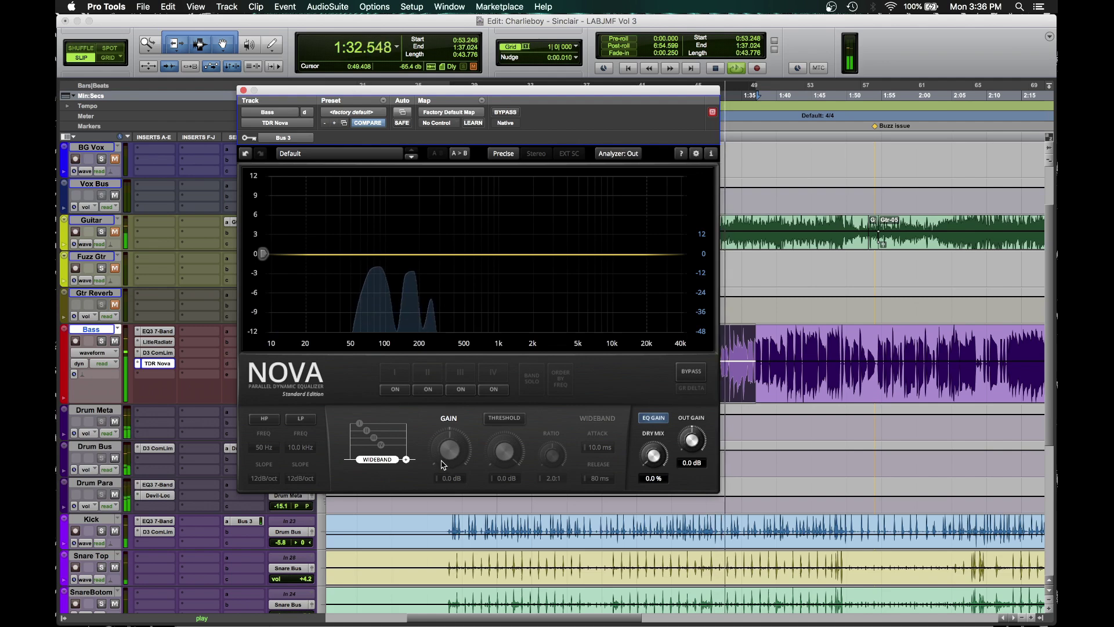
# Step: Enable the wideband threshold in TDR Nova and turn on band I
pyautogui.moveTo(450, 451); pyautogui.dragTo(450, 450)
pyautogui.click(502, 420)
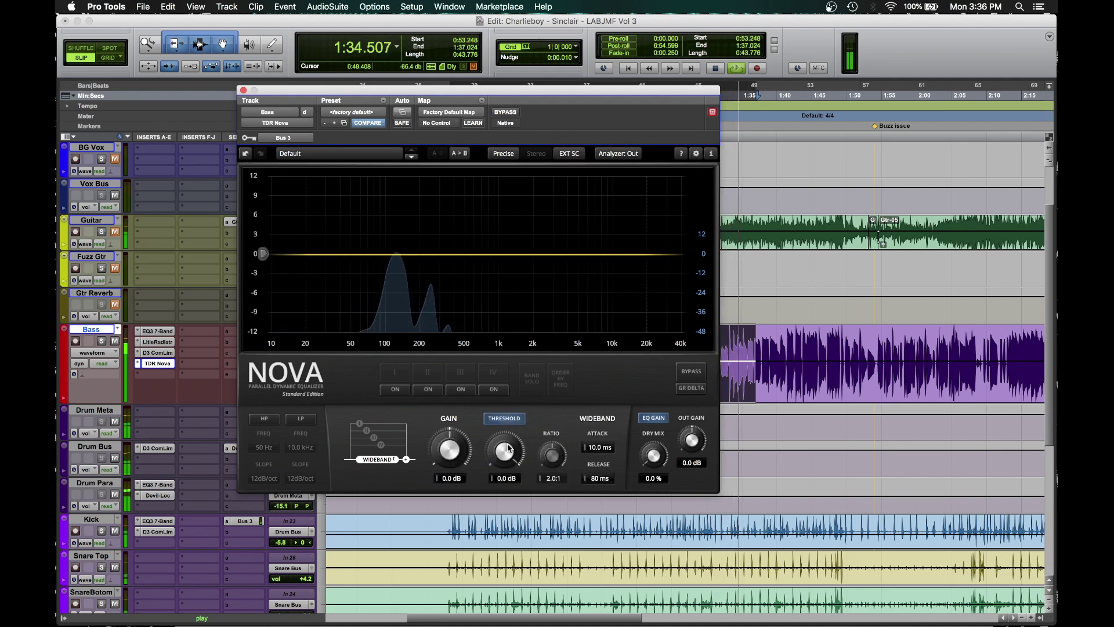
pyautogui.click(397, 392)
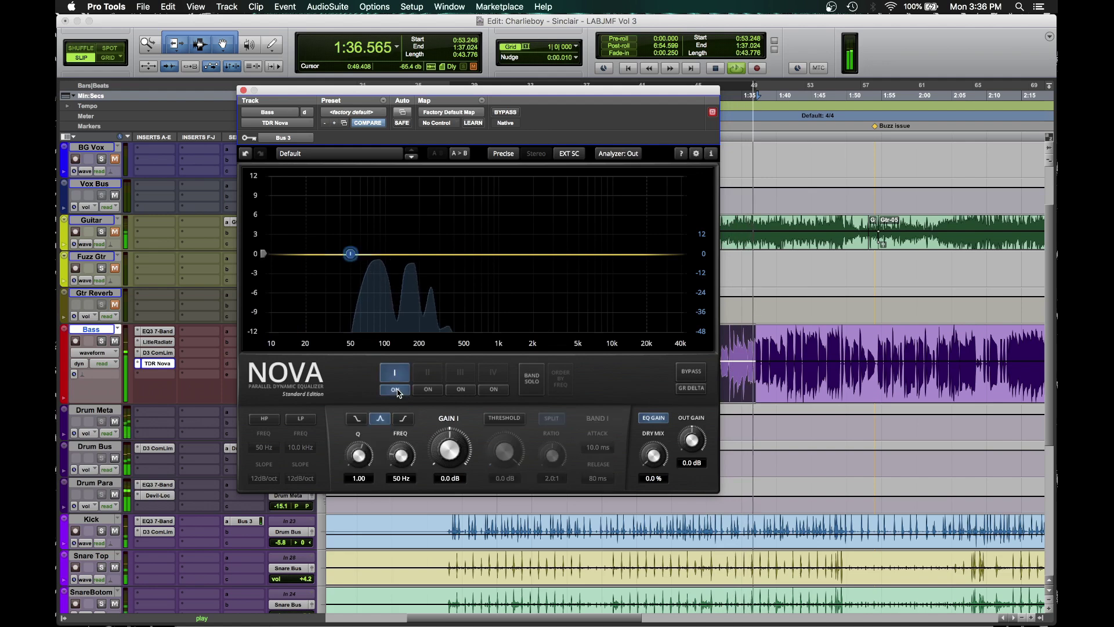
# Step: Make TDR Nova's band I on the bass a low shelf at 80 Hz, Q 1.57, with its threshold enabled at -39.6 dB
pyautogui.click(364, 421)
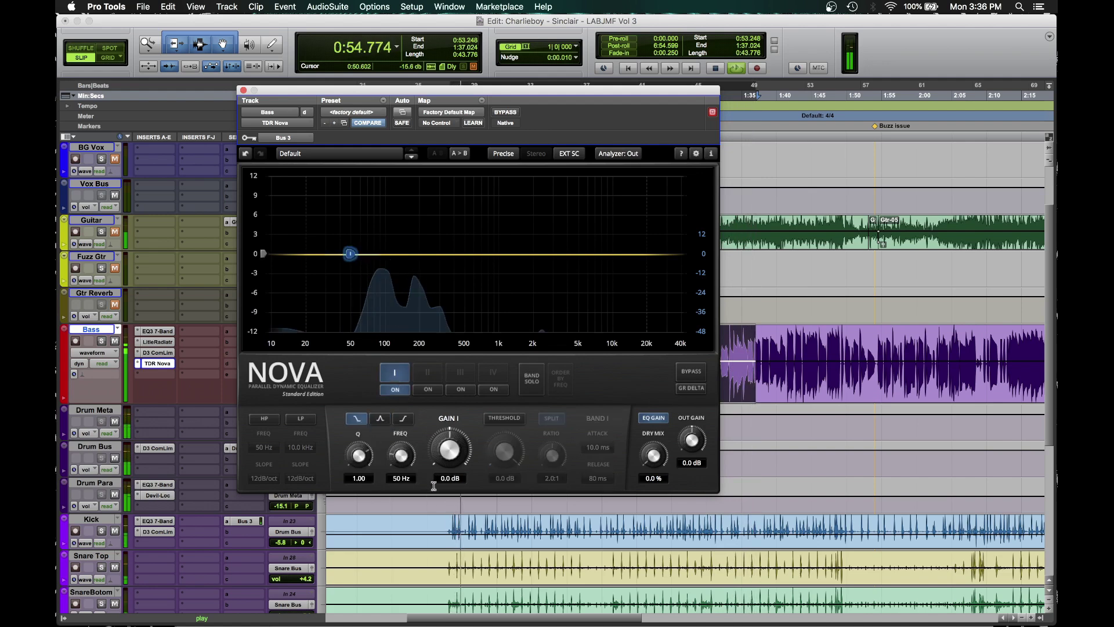
pyautogui.click(516, 417)
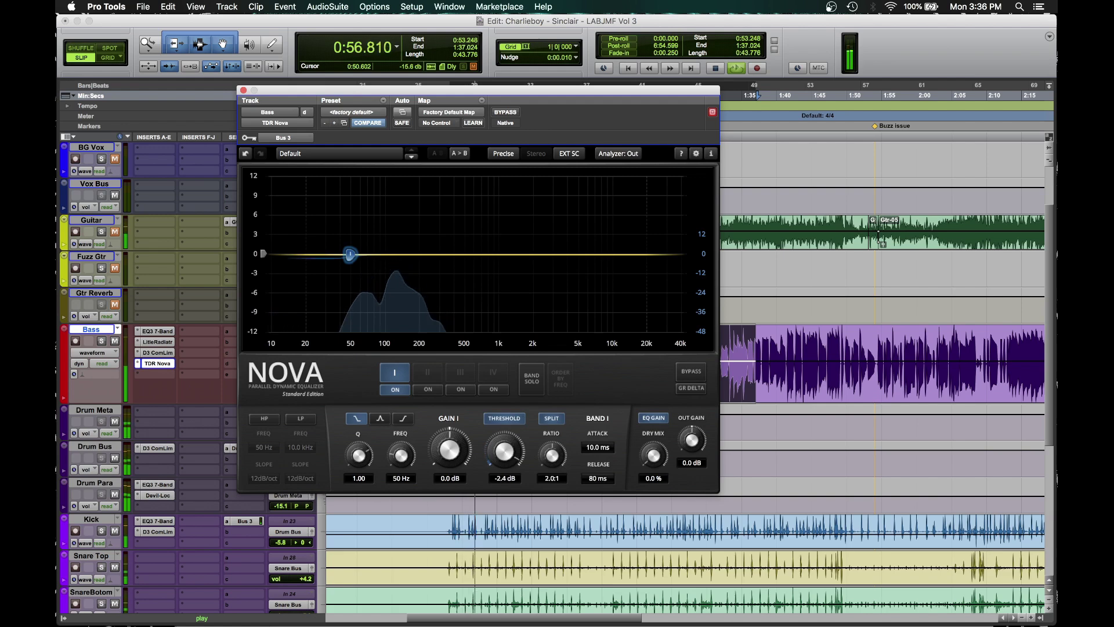
pyautogui.moveTo(505, 451); pyautogui.dragTo(504, 456)
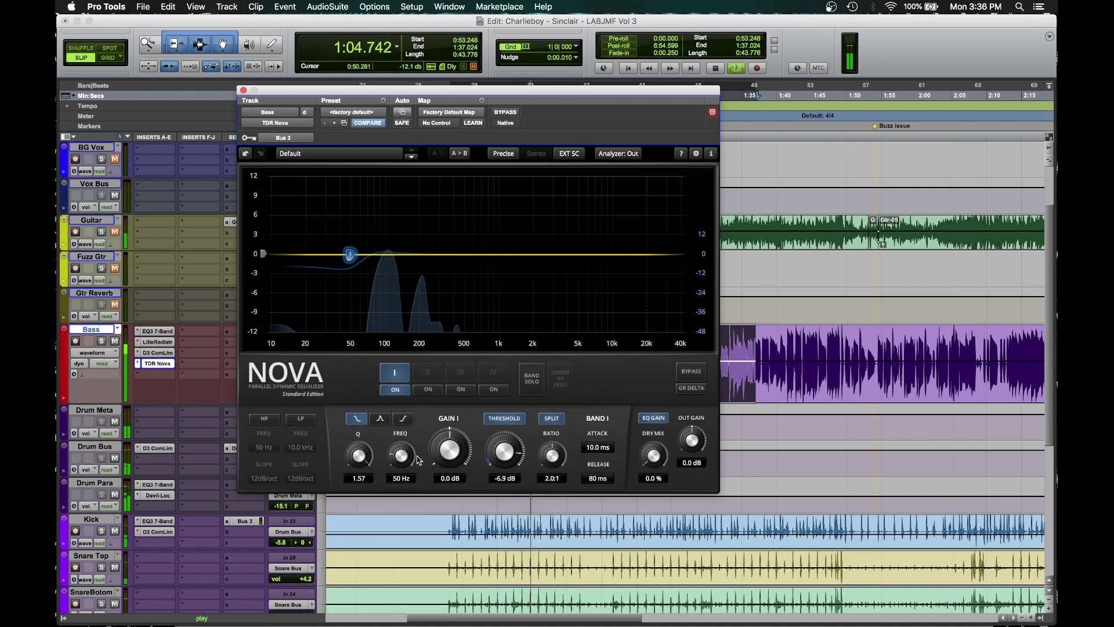
pyautogui.moveTo(417, 460); pyautogui.dragTo(418, 453)
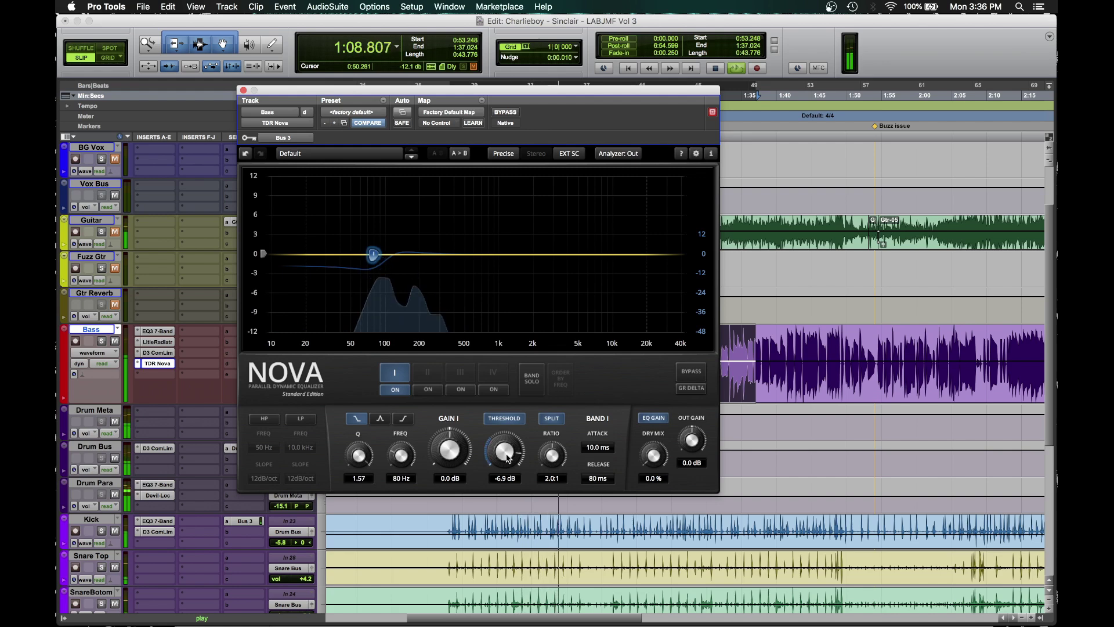
pyautogui.moveTo(506, 458)
pyautogui.mouseDown()
pyautogui.moveTo(506, 483)
pyautogui.moveTo(503, 460)
pyautogui.mouseUp()
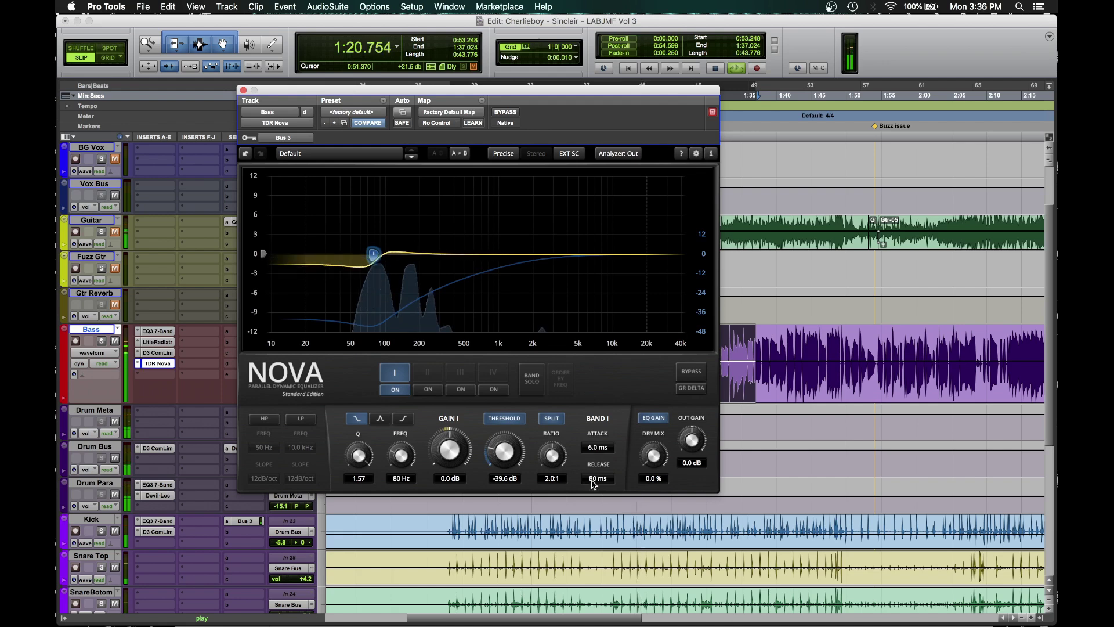
# Step: Set band I's attack to 5.3 ms, release to 82 ms, ratio to 2.1:1 and threshold to -38.9 dB
pyautogui.moveTo(598, 477); pyautogui.dragTo(602, 447)
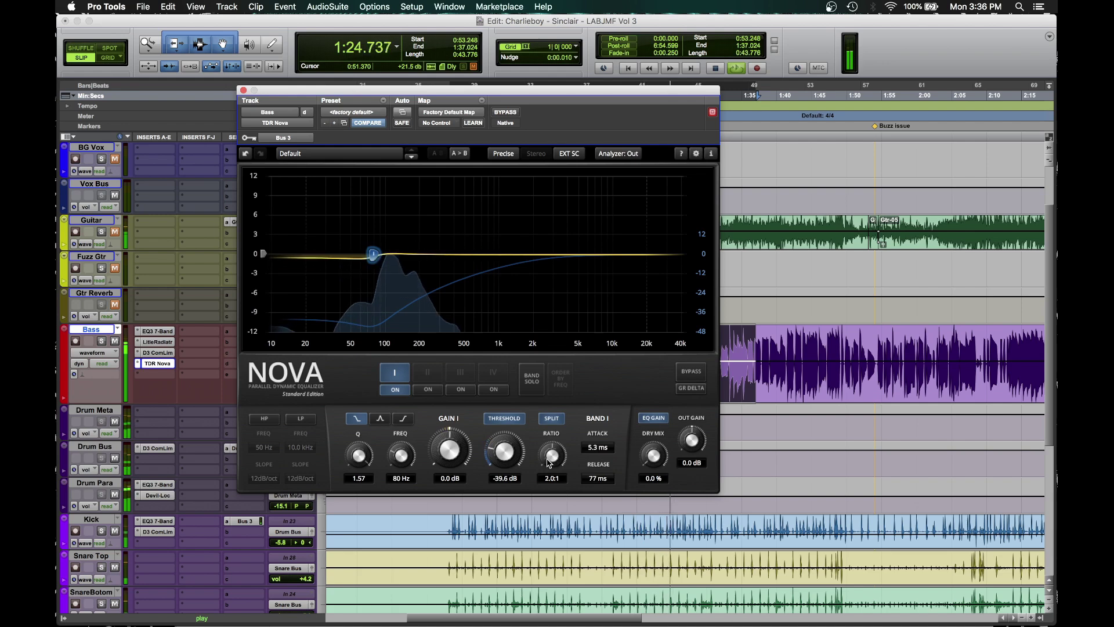
pyautogui.moveTo(552, 456); pyautogui.dragTo(503, 452)
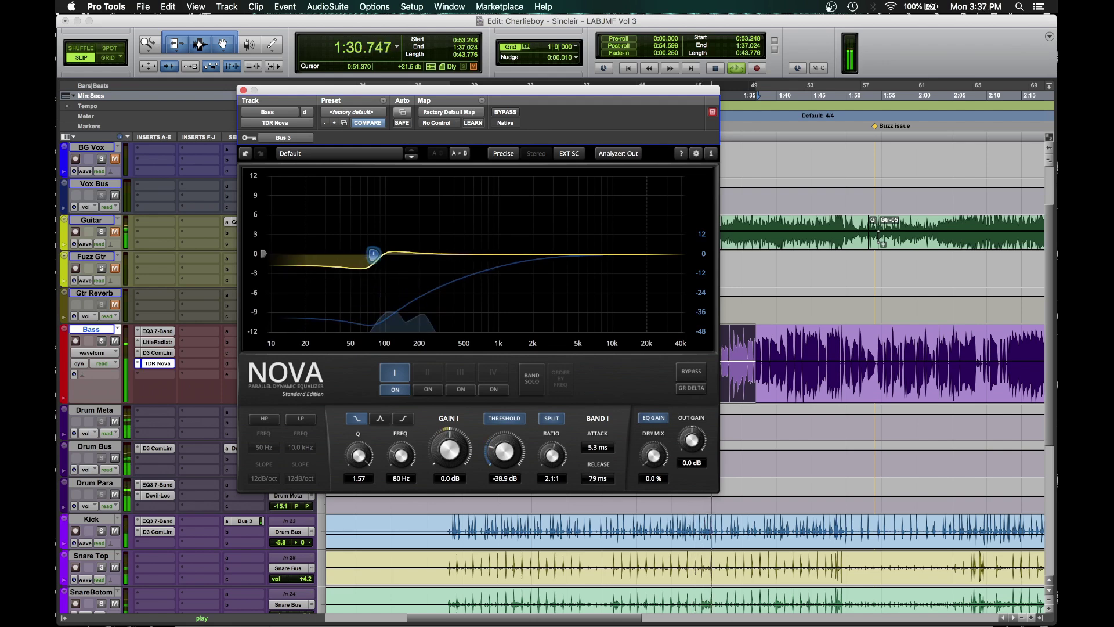
pyautogui.moveTo(597, 479); pyautogui.dragTo(598, 477)
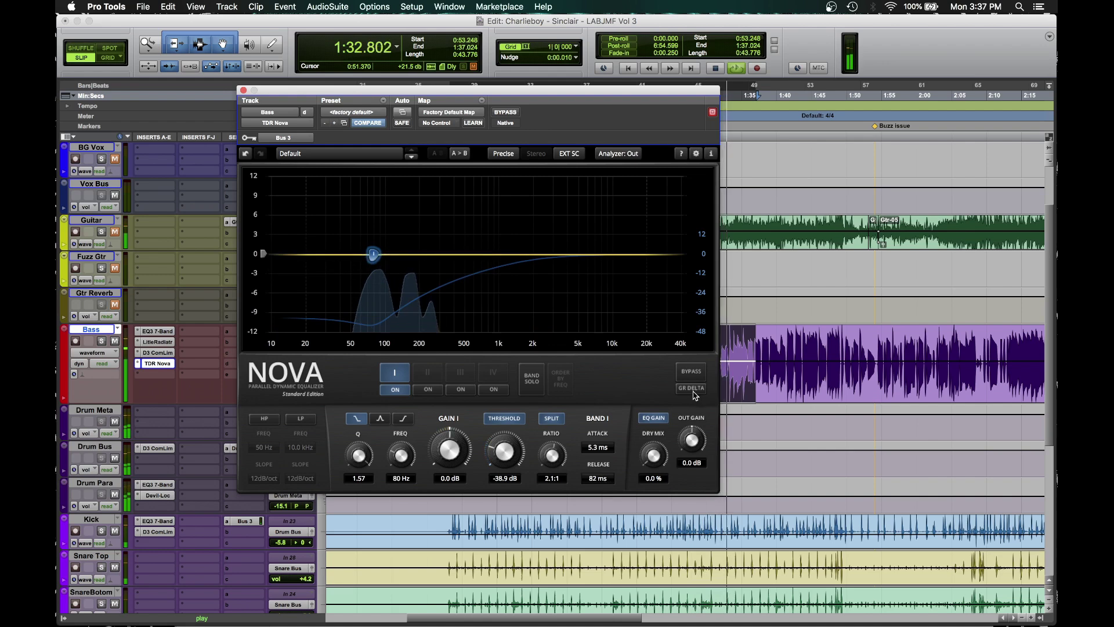
# Step: Monitor the bass's gain-reduction delta in Nova during playback and set band I's release to 78 ms
pyautogui.click(692, 388)
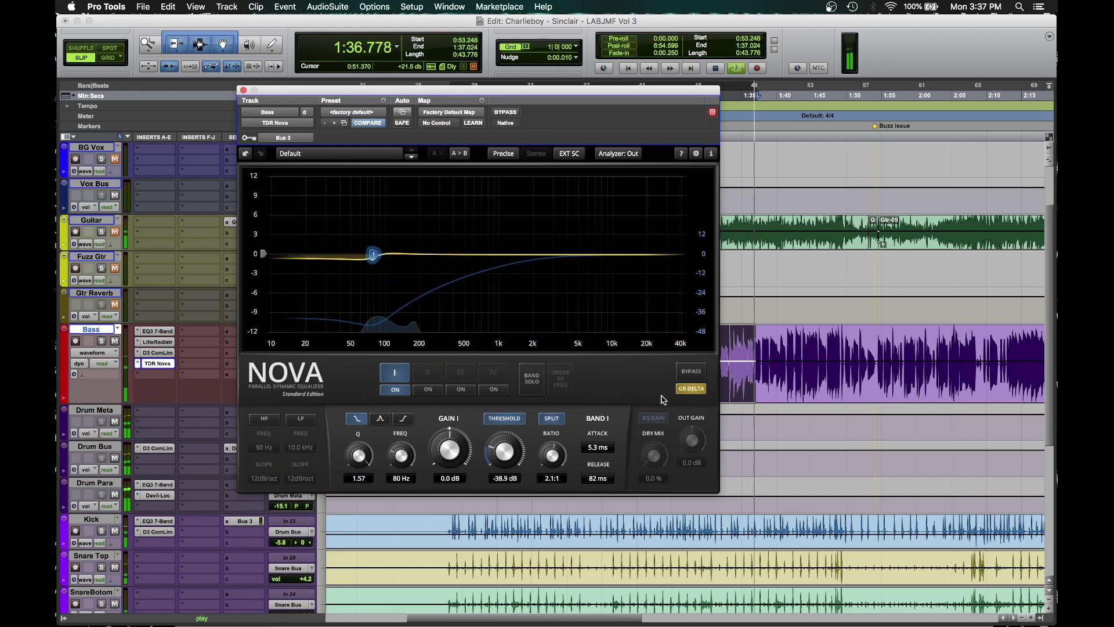
pyautogui.press('space')
pyautogui.moveTo(597, 478); pyautogui.dragTo(598, 481)
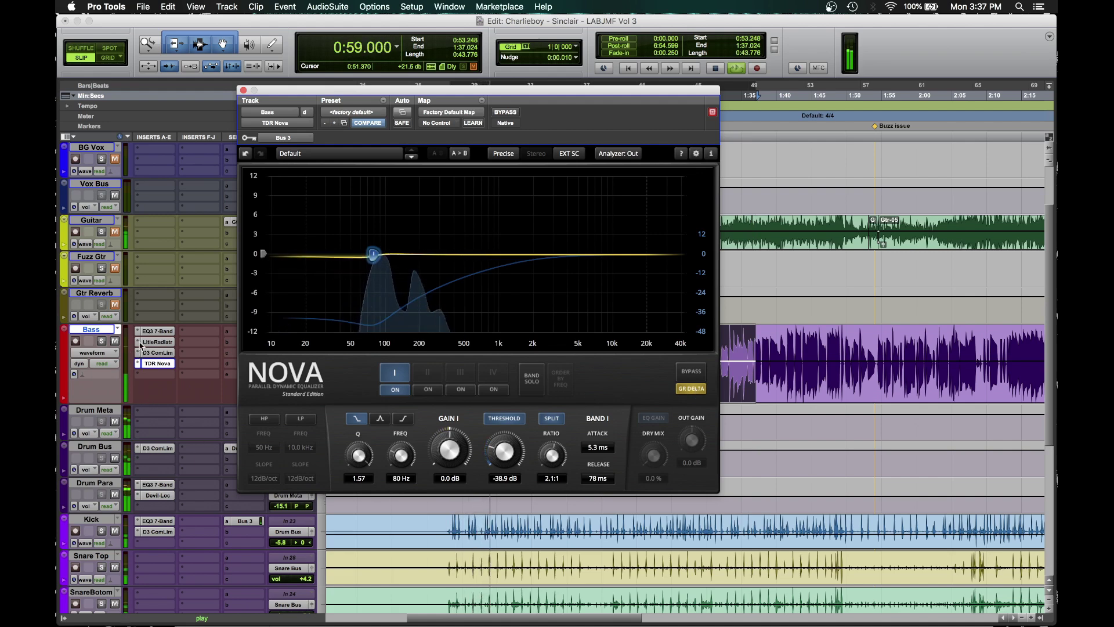
# Step: Switch the Kick track's Bus 3 send to pre-fader and close the send window
pyautogui.click(243, 521)
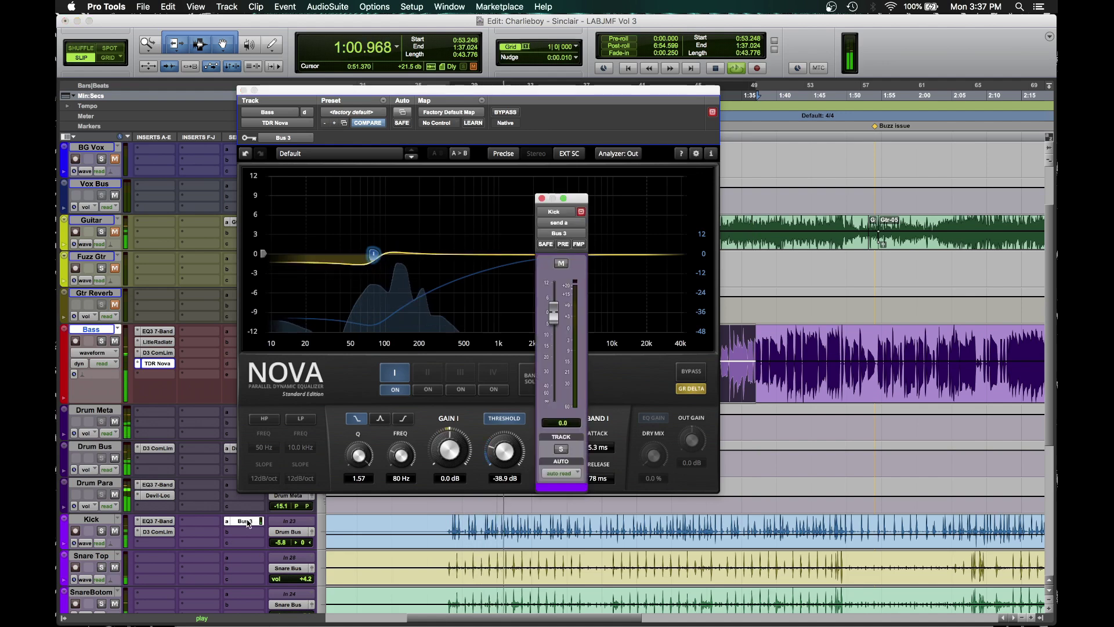
pyautogui.click(563, 244)
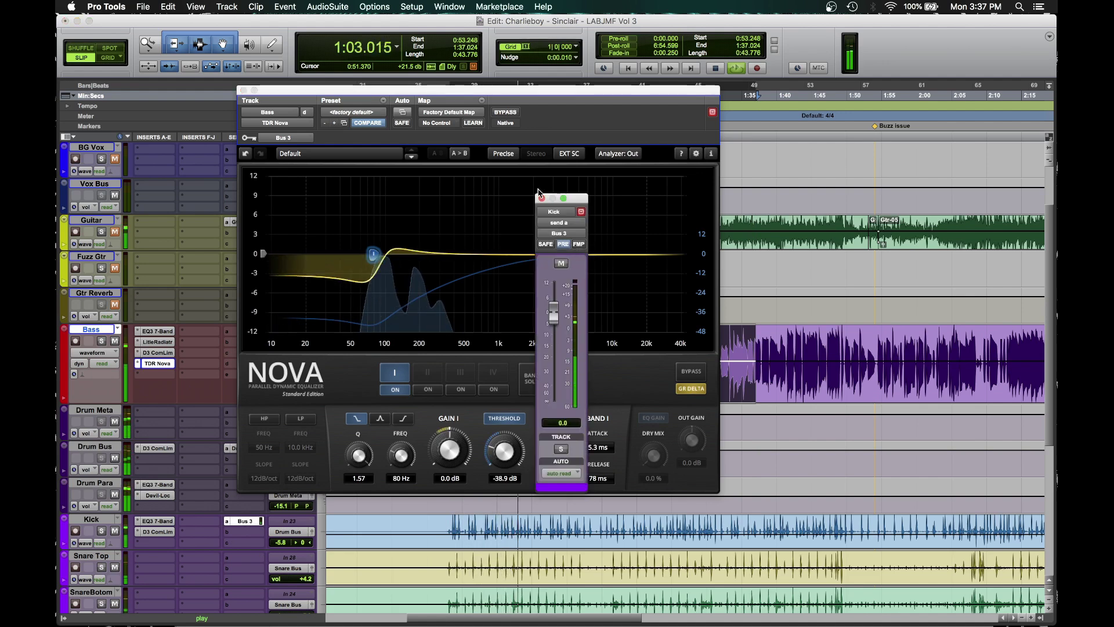
pyautogui.click(541, 199)
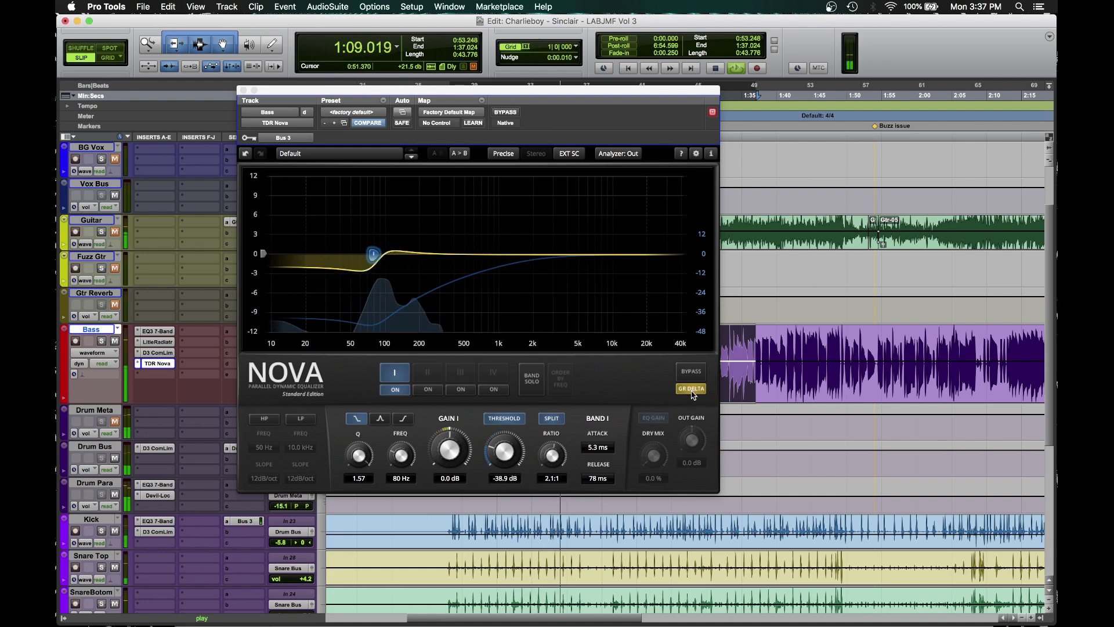
# Step: Set band I's threshold to -32.8 dB, ratio to 2.8:1 and attack to 2.1 ms, with delta monitoring turned off
pyautogui.moveTo(504, 451)
pyautogui.mouseDown()
pyautogui.moveTo(560, 460)
pyautogui.moveTo(491, 453)
pyautogui.mouseUp()
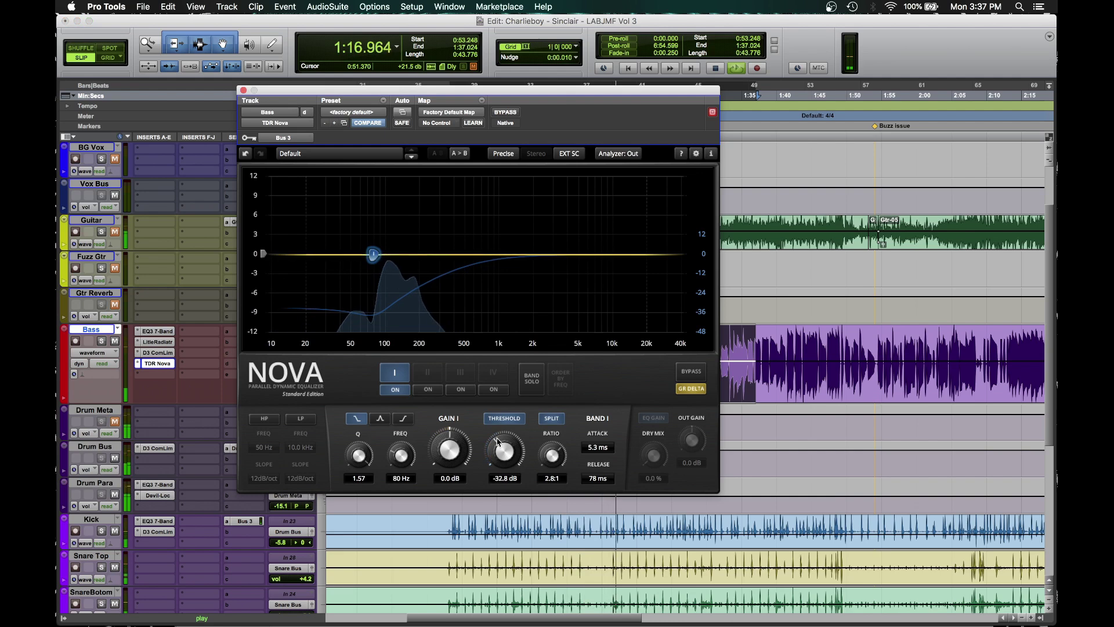
pyautogui.click(696, 389)
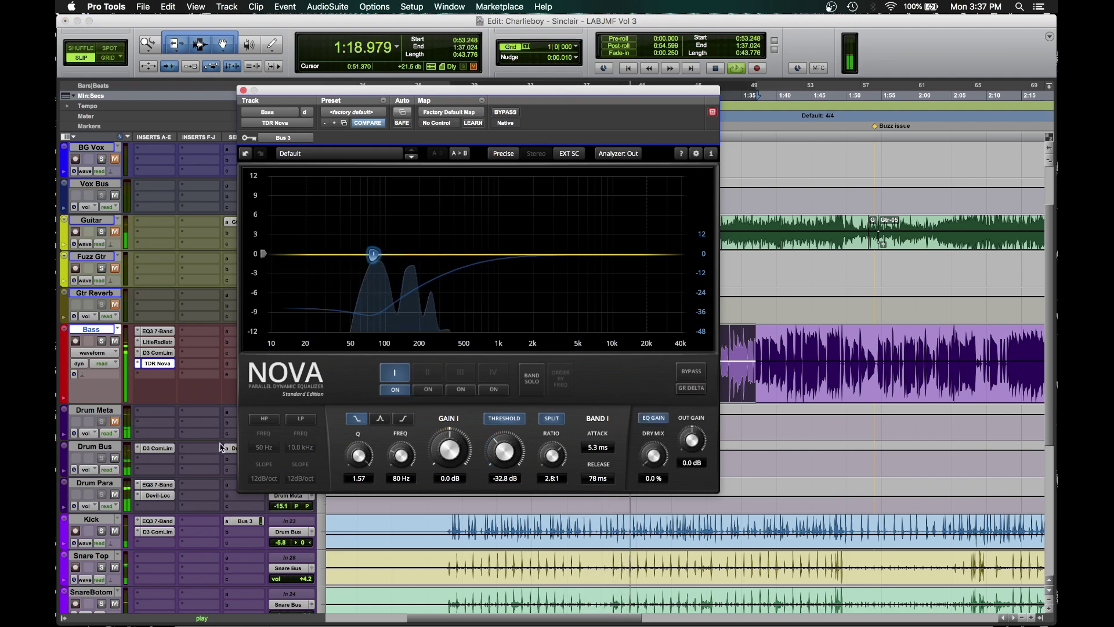
pyautogui.click(115, 421)
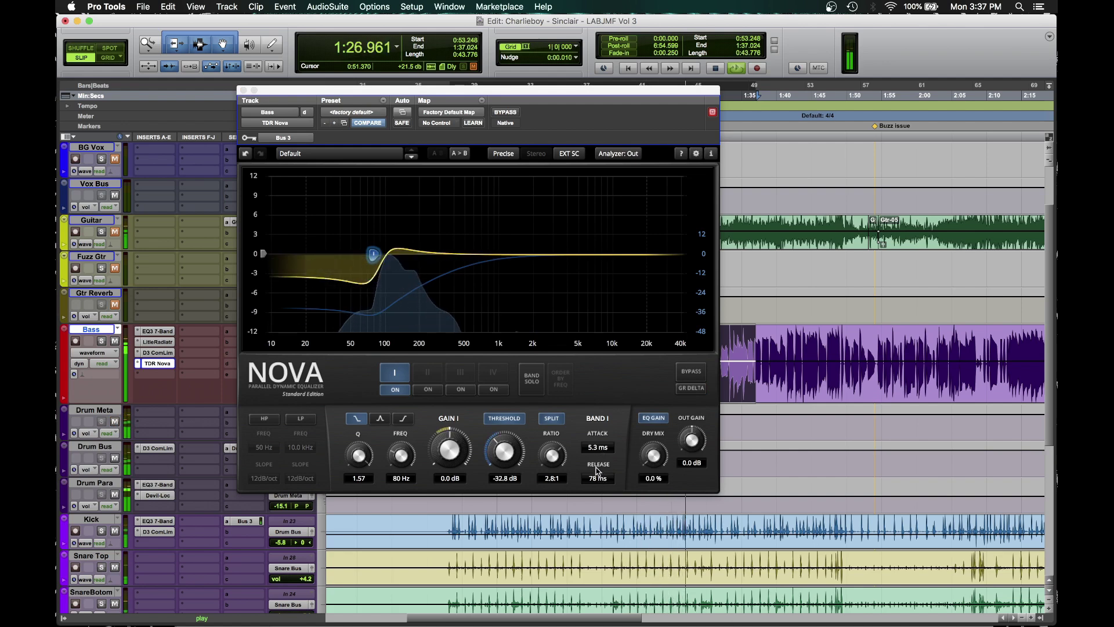
pyautogui.click(591, 451)
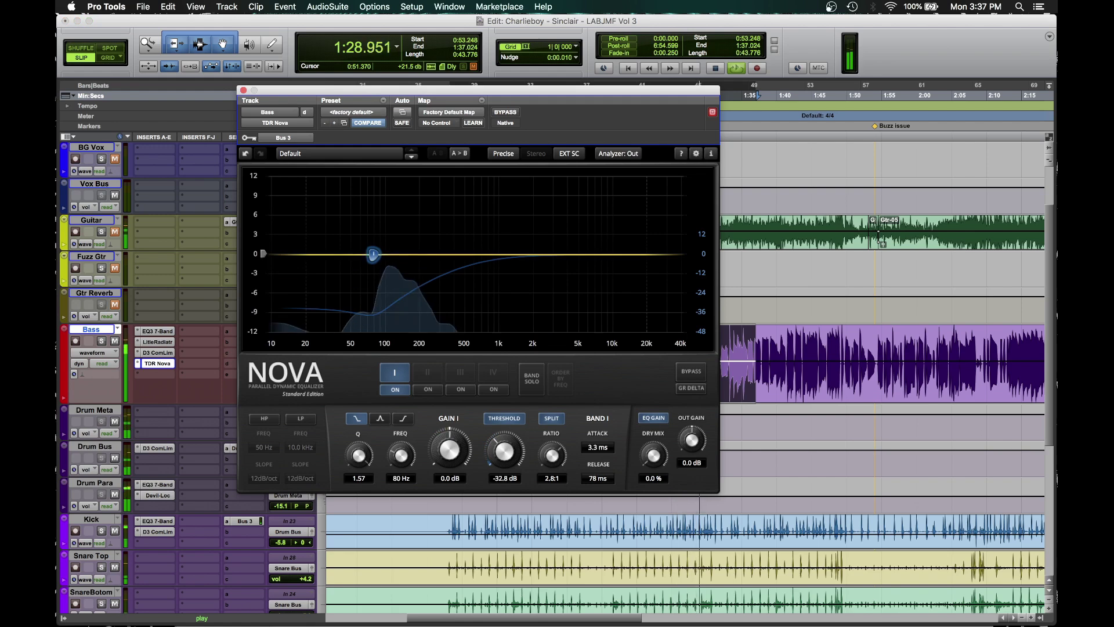
pyautogui.moveTo(590, 452); pyautogui.dragTo(591, 455)
# Step: Audition the bass's gain-reduction delta against the kick, restore normal monitoring, and close Nova before stopping playback
pyautogui.click(698, 389)
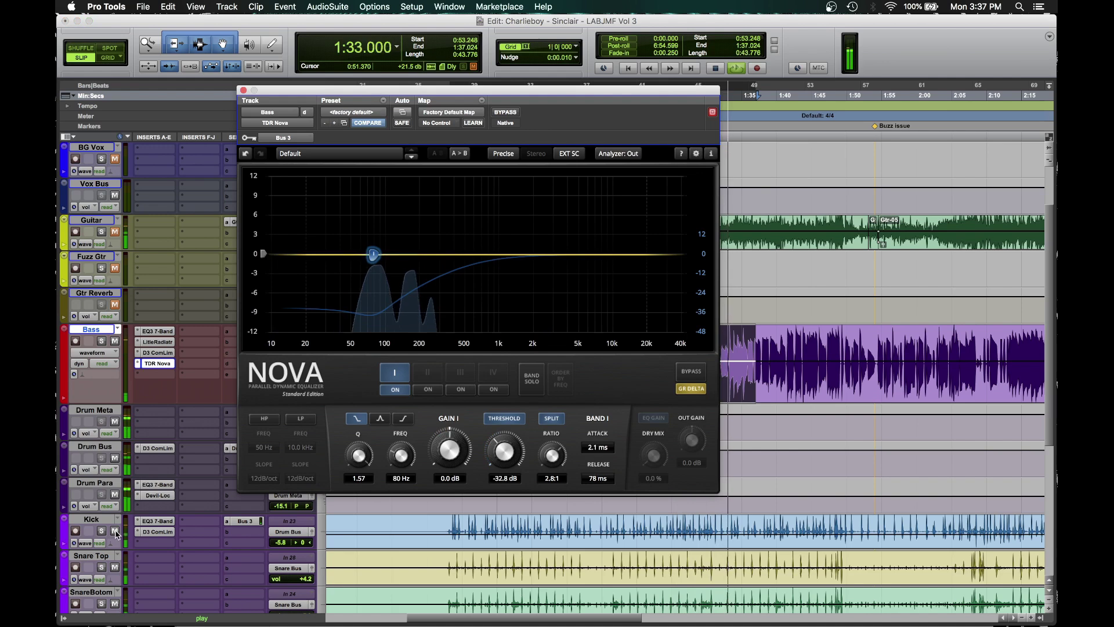
pyautogui.click(116, 532)
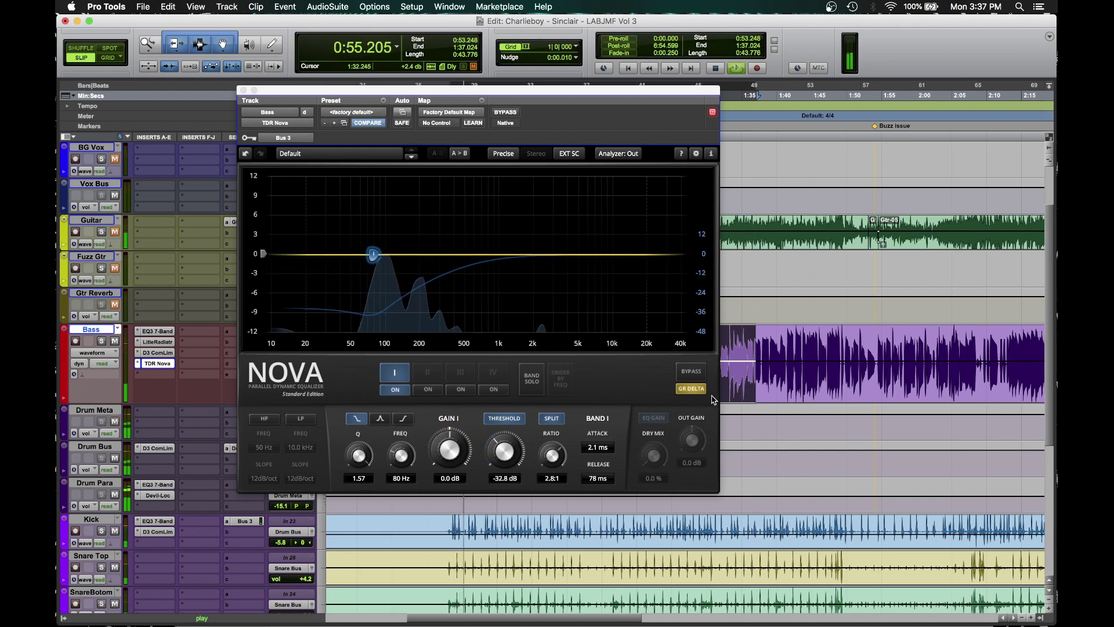
pyautogui.click(335, 90)
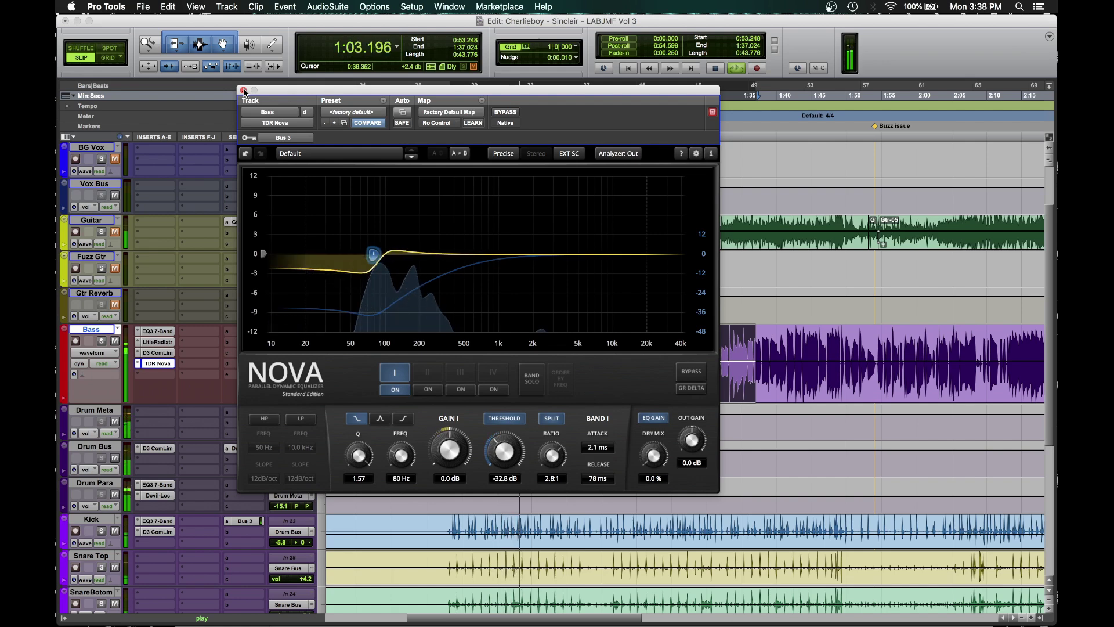
pyautogui.click(244, 91)
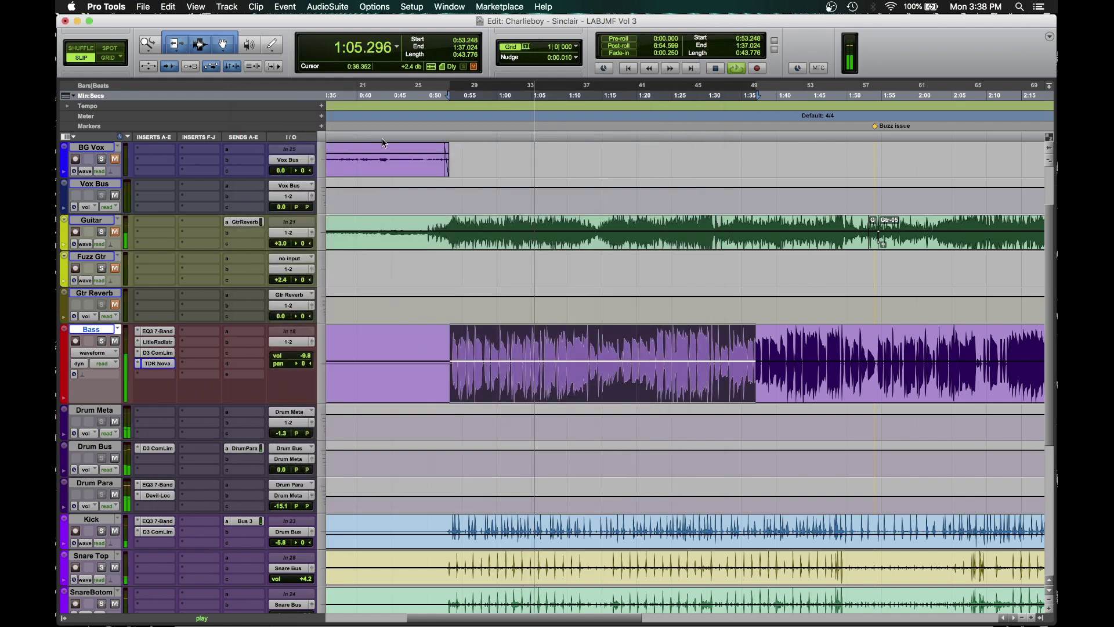
pyautogui.press('space')
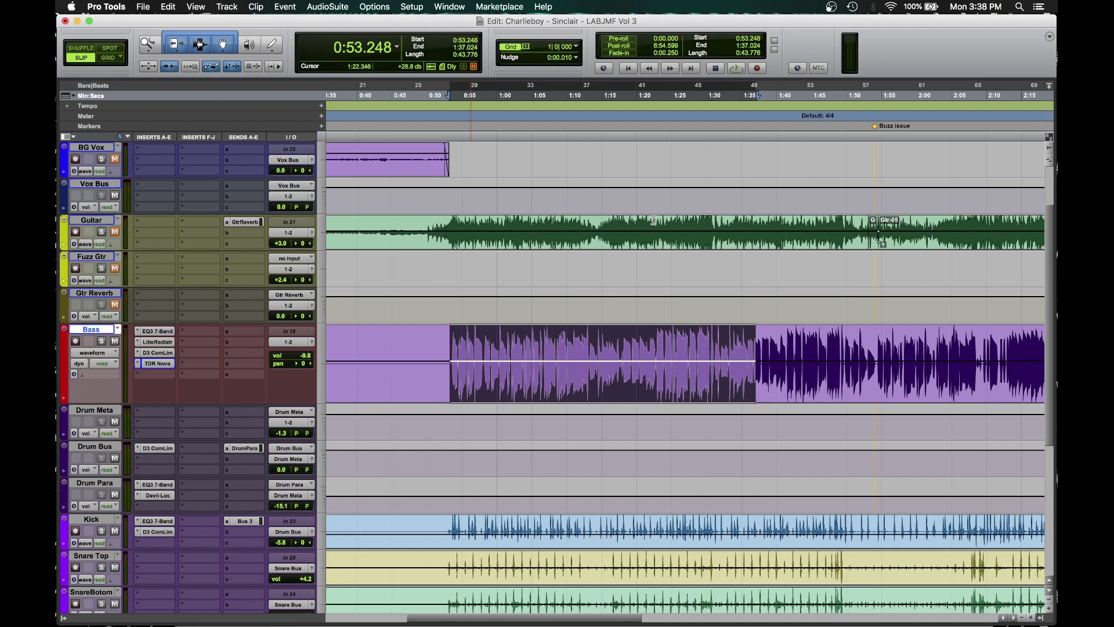
# Step: Review the bass's TDR Nova settings, close the plug-in and resume playback
pyautogui.click(159, 365)
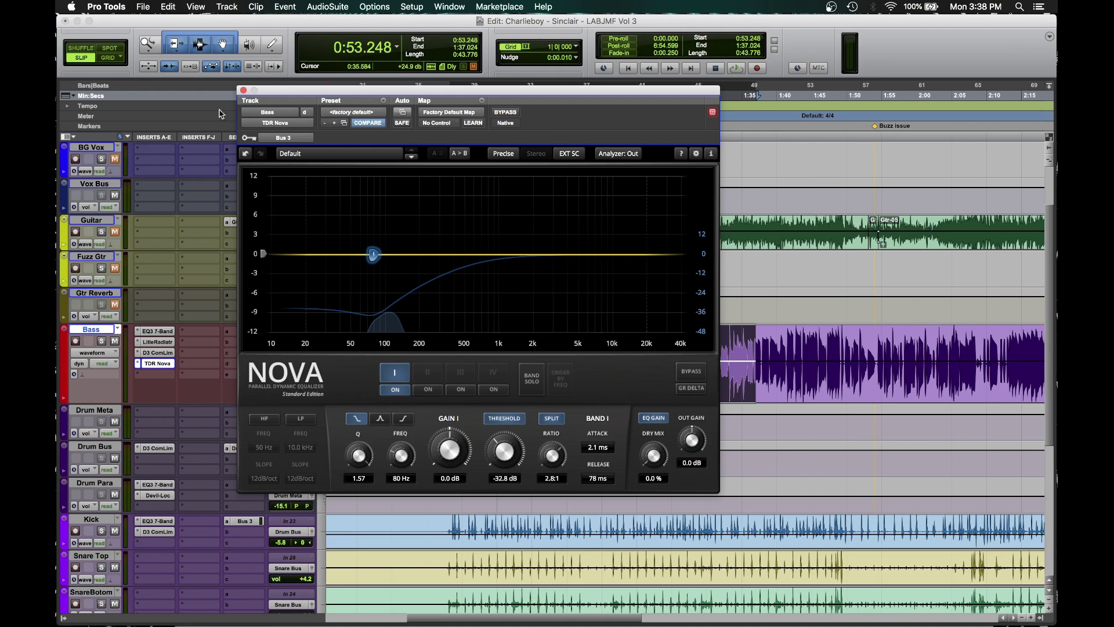
pyautogui.click(244, 91)
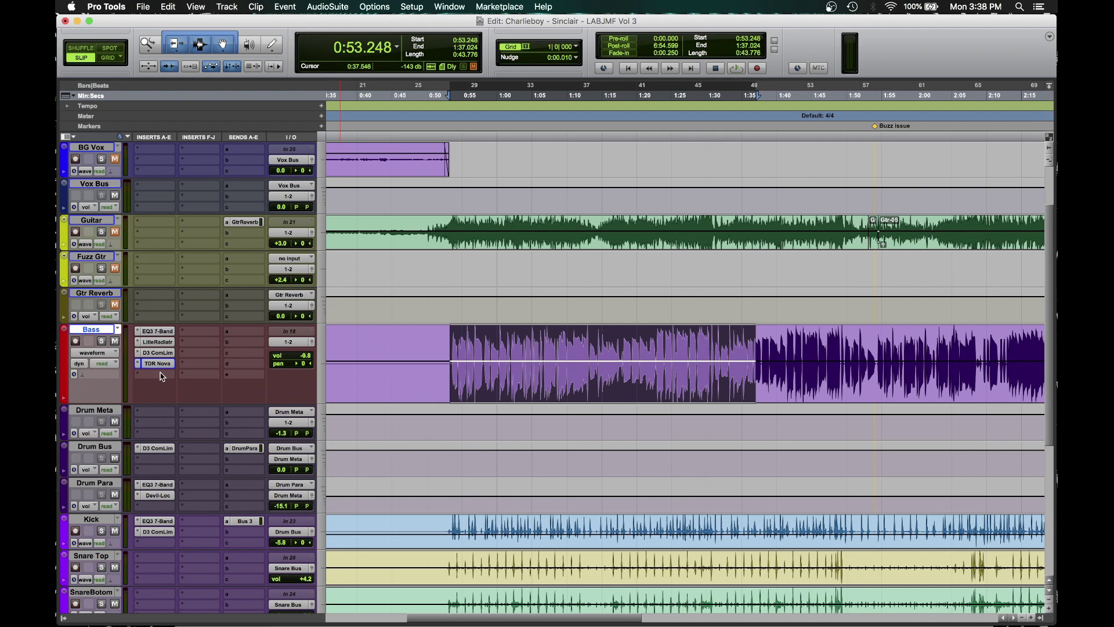
pyautogui.press('space')
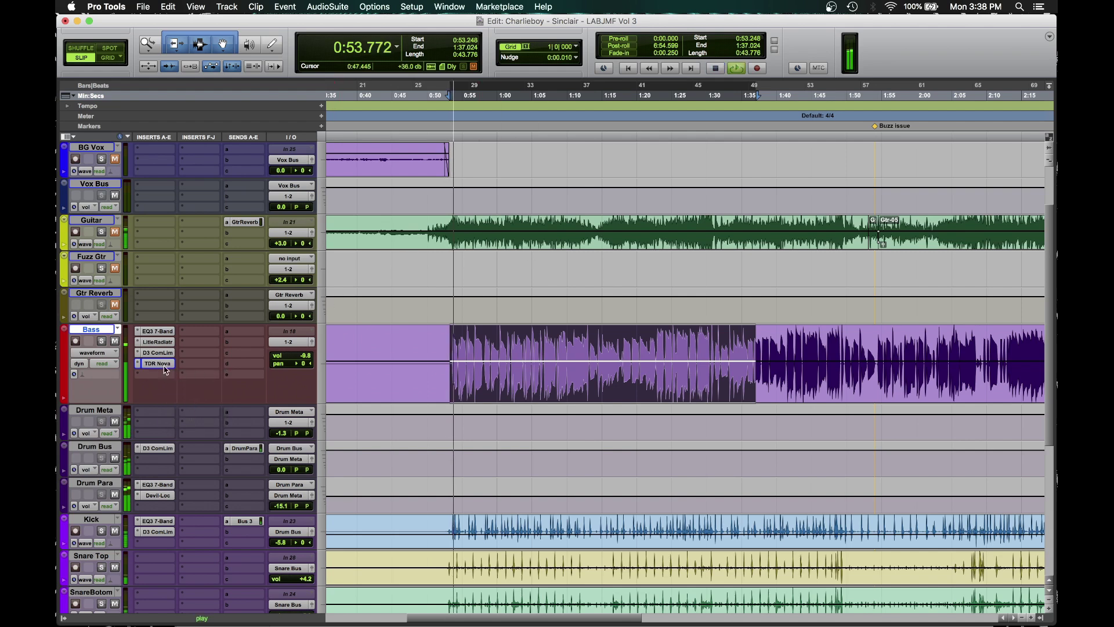
# Step: Insert a mono EQ3 7-Band on the Bass track directly after TDR Nova
pyautogui.click(166, 373)
pyautogui.moveTo(193, 398)
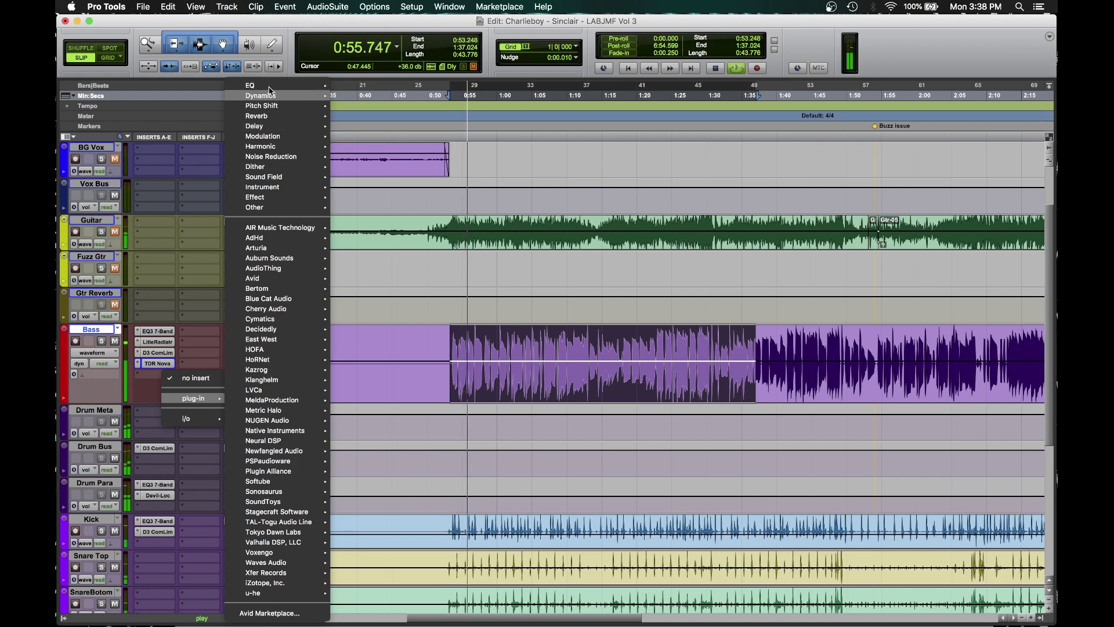
pyautogui.moveTo(269, 86)
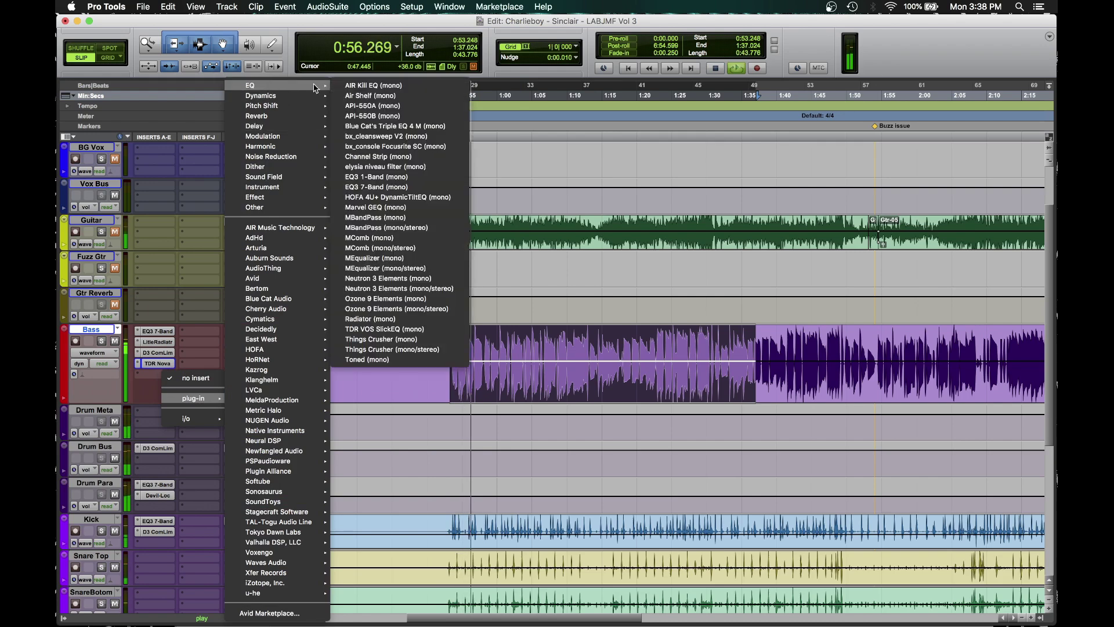
pyautogui.click(400, 187)
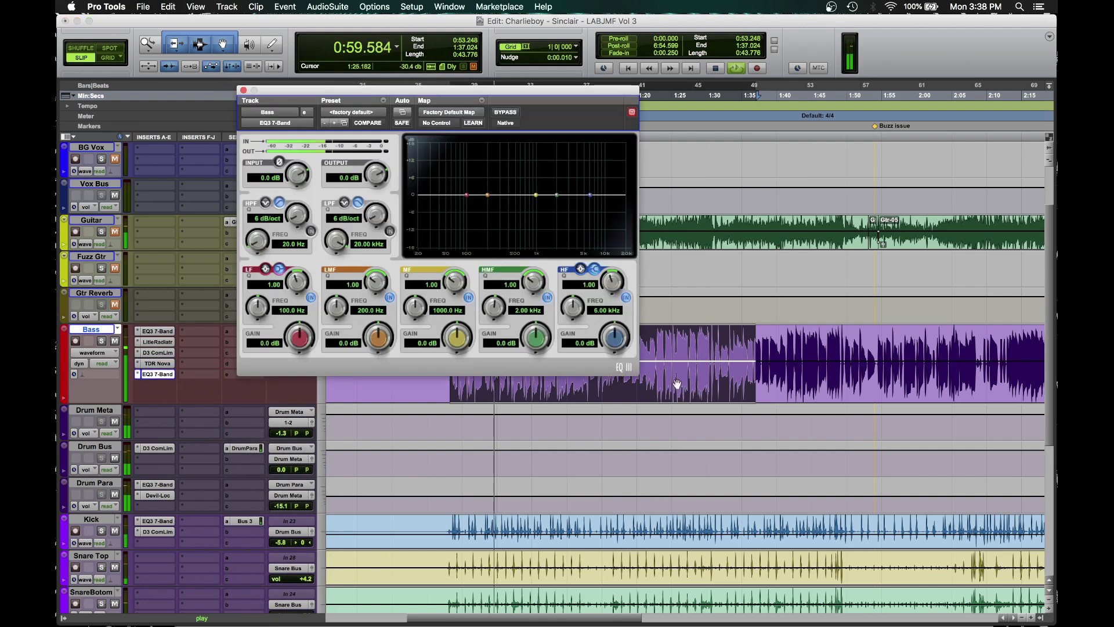
# Step: Sweep the new bass EQ's MF band with a narrow 18 dB boost from 1.74 to 2.92 kHz, widening Q to 4.73
pyautogui.moveTo(446, 301); pyautogui.dragTo(379, 318)
pyautogui.moveTo(456, 313); pyautogui.dragTo(458, 292)
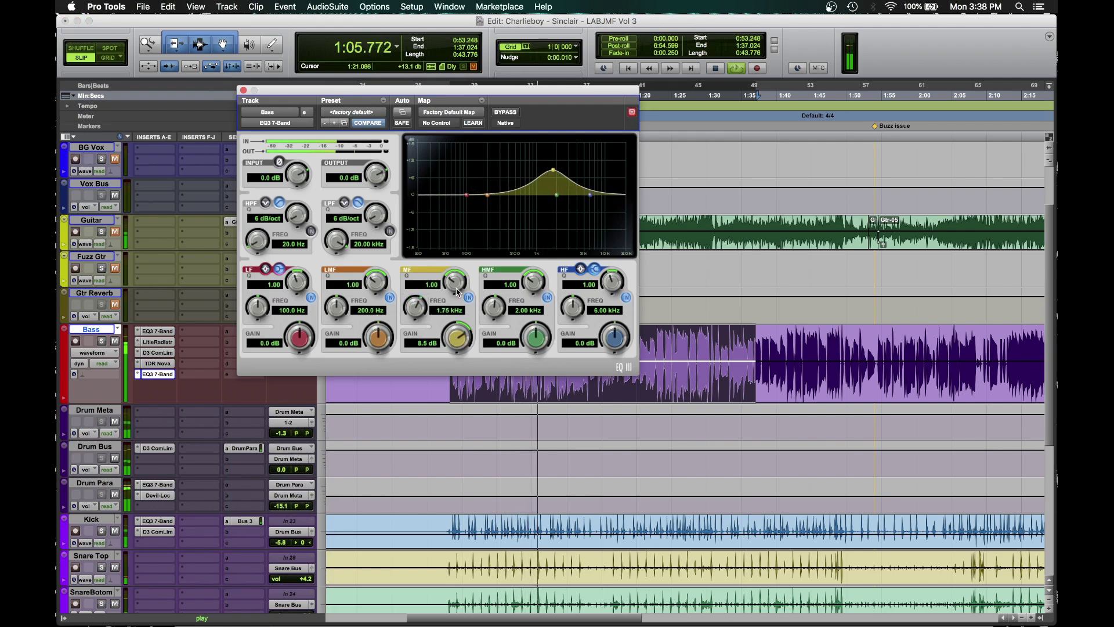
pyautogui.moveTo(452, 348); pyautogui.dragTo(450, 330)
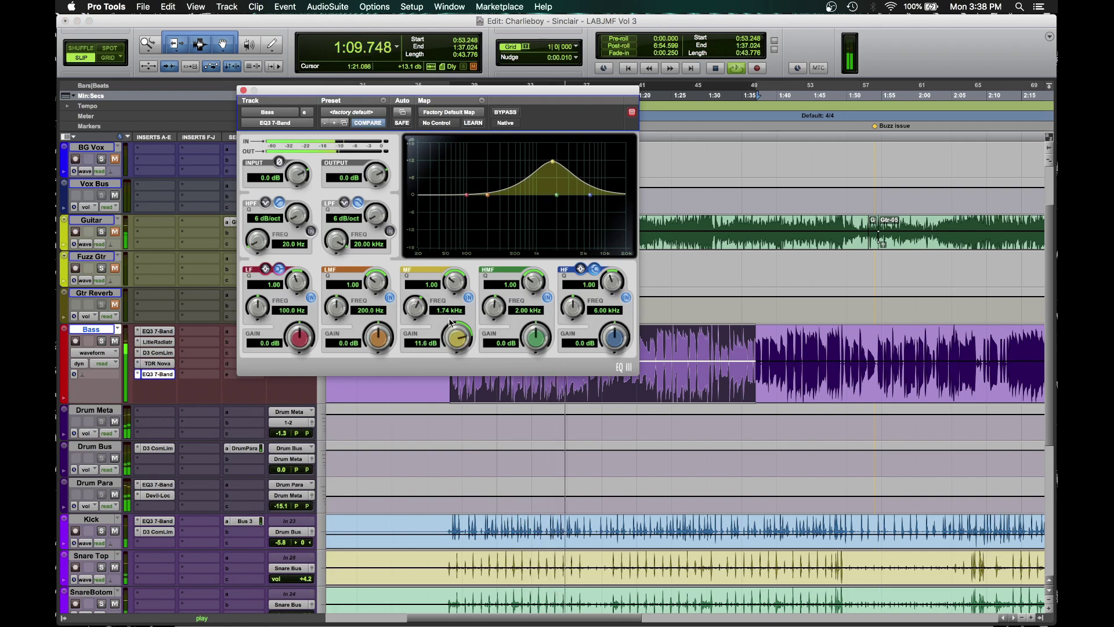
pyautogui.moveTo(450, 323); pyautogui.dragTo(447, 388)
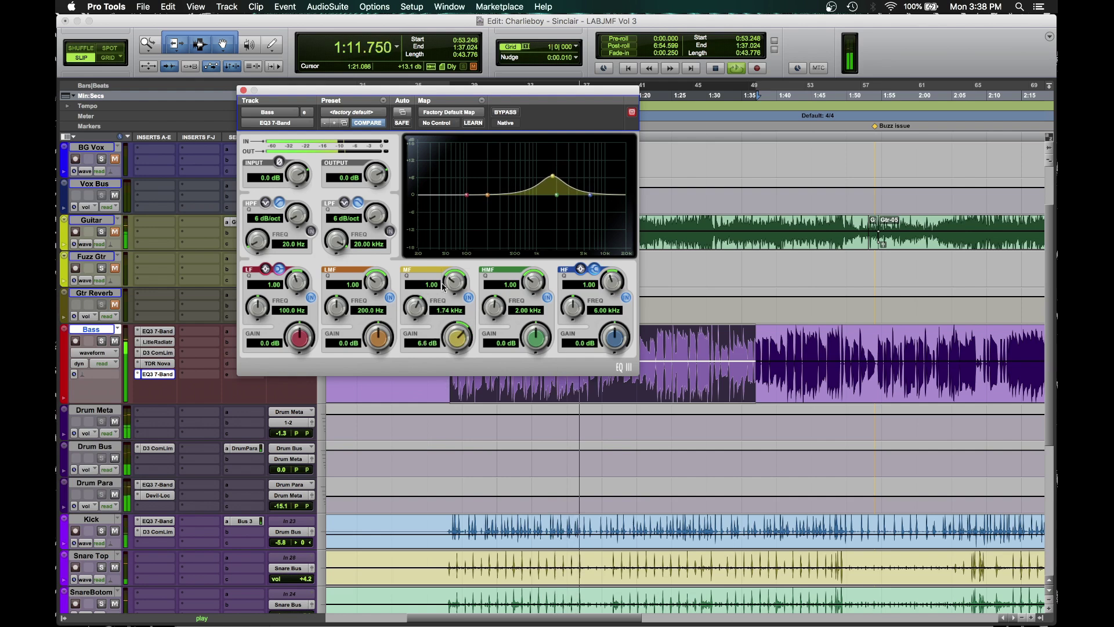
pyautogui.moveTo(443, 285); pyautogui.dragTo(472, 171)
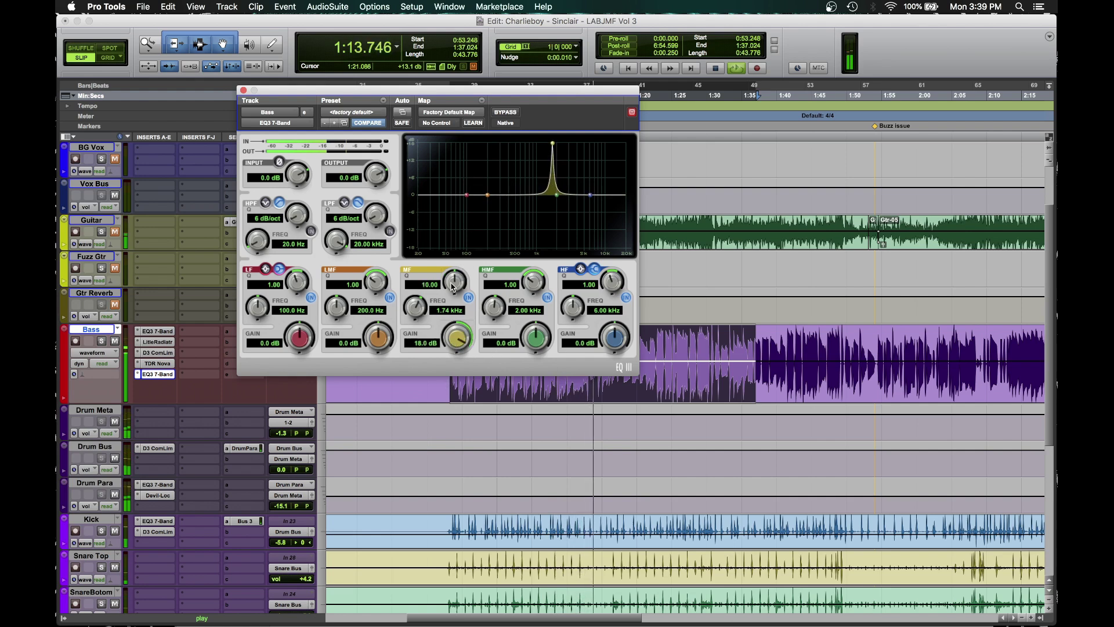
pyautogui.moveTo(452, 286); pyautogui.dragTo(433, 293)
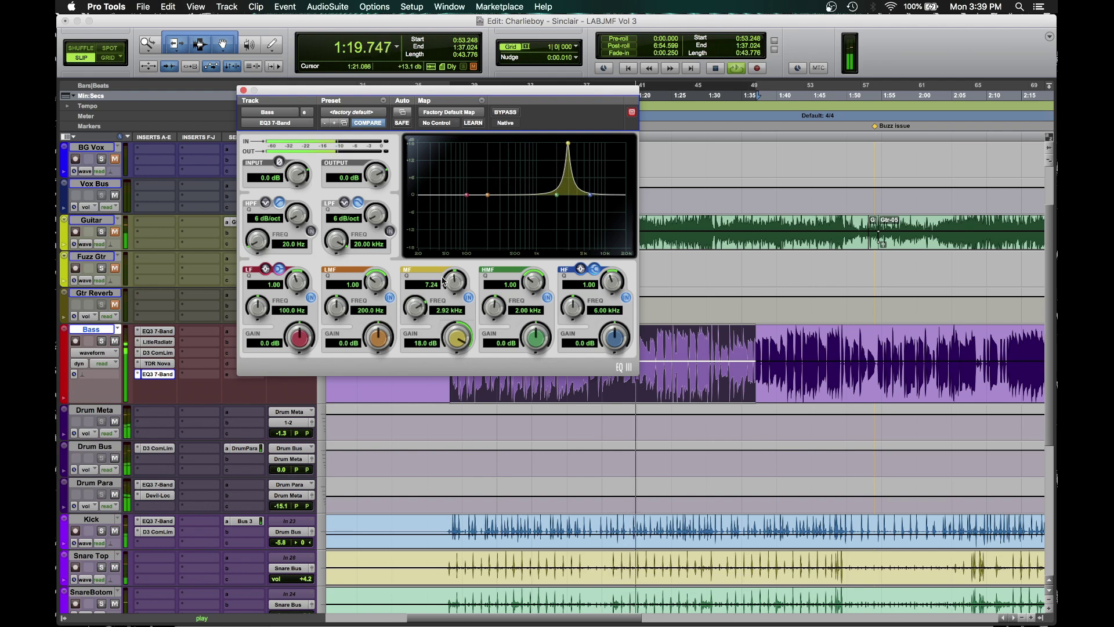
pyautogui.moveTo(443, 281); pyautogui.dragTo(429, 299)
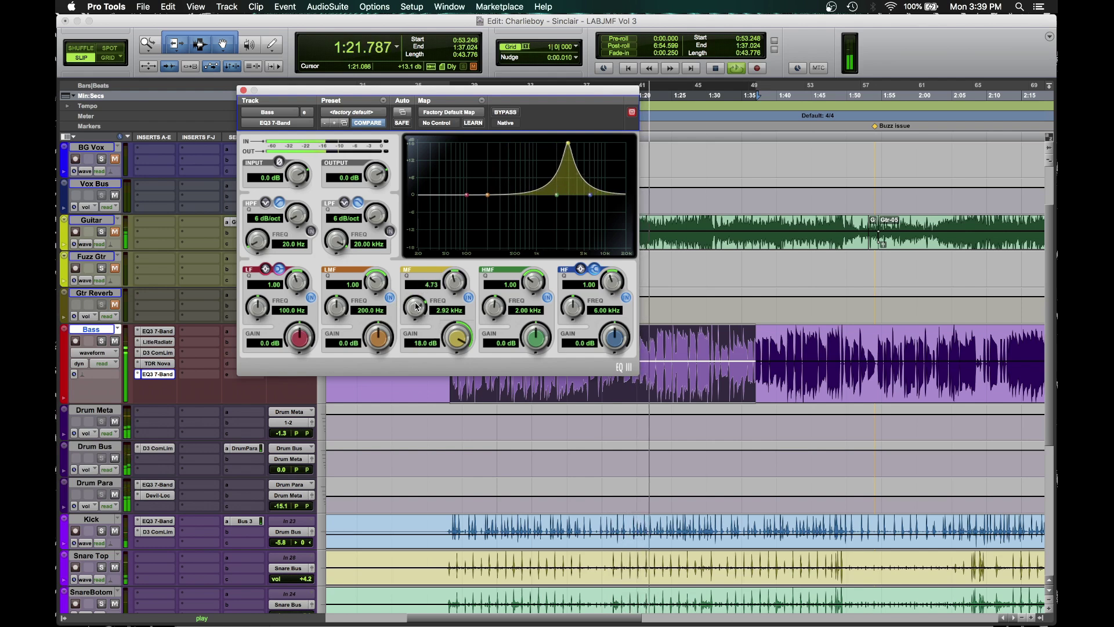
# Step: Set the new bass EQ's MF band to a 2.1 dB boost at 702.2 Hz with a Q of 1.16
pyautogui.moveTo(416, 307); pyautogui.dragTo(359, 342)
pyautogui.moveTo(455, 283); pyautogui.dragTo(437, 423)
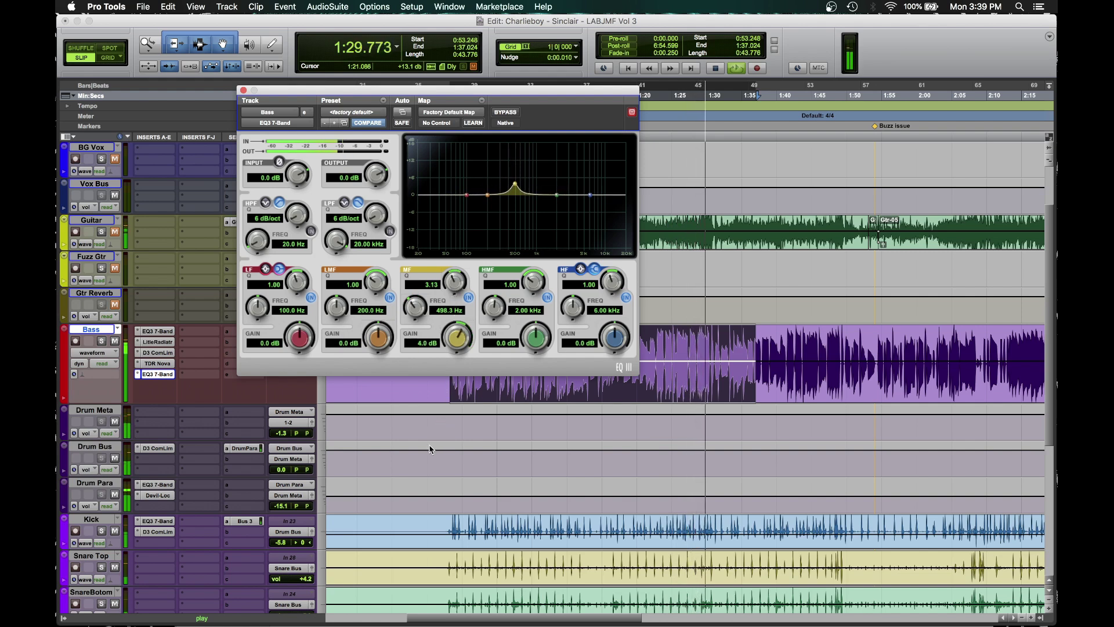
pyautogui.moveTo(454, 282); pyautogui.dragTo(457, 357)
pyautogui.moveTo(416, 307); pyautogui.dragTo(431, 307)
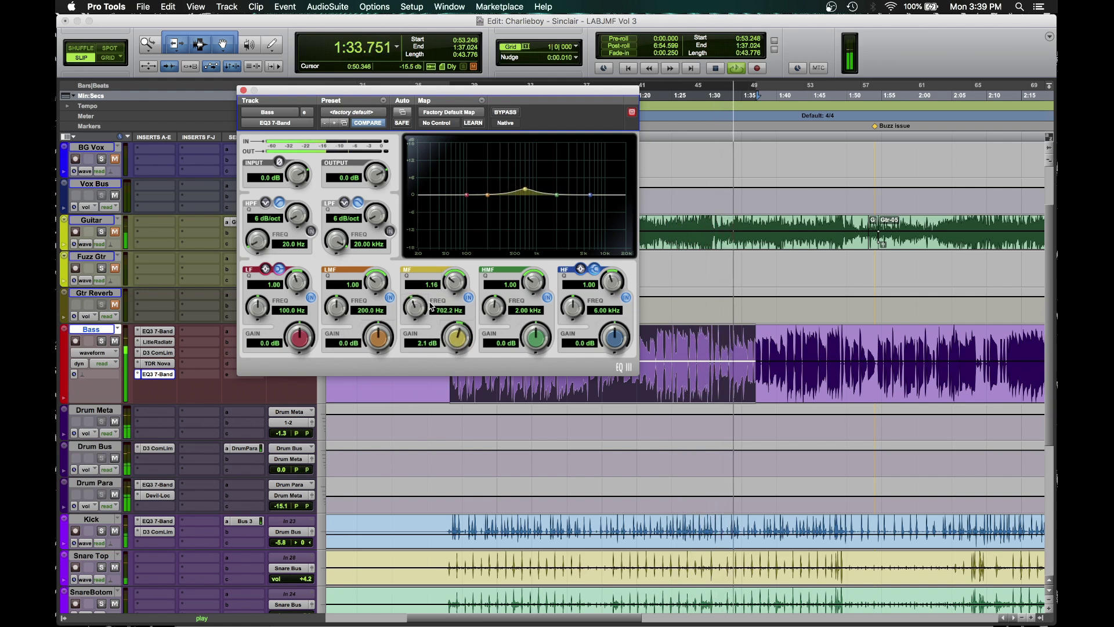
# Step: Compare the bass with the new EQ bypassed and active, and remove that EQ3 7-Band from the insert after TDR Nova
pyautogui.click(505, 112)
pyautogui.press('space')
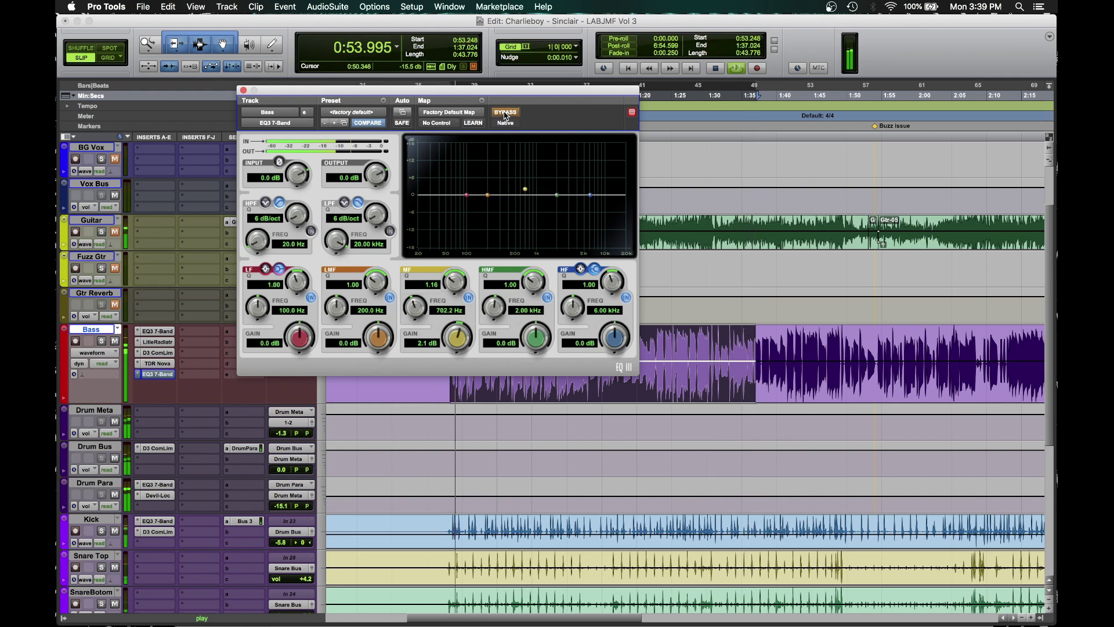
pyautogui.click(506, 112)
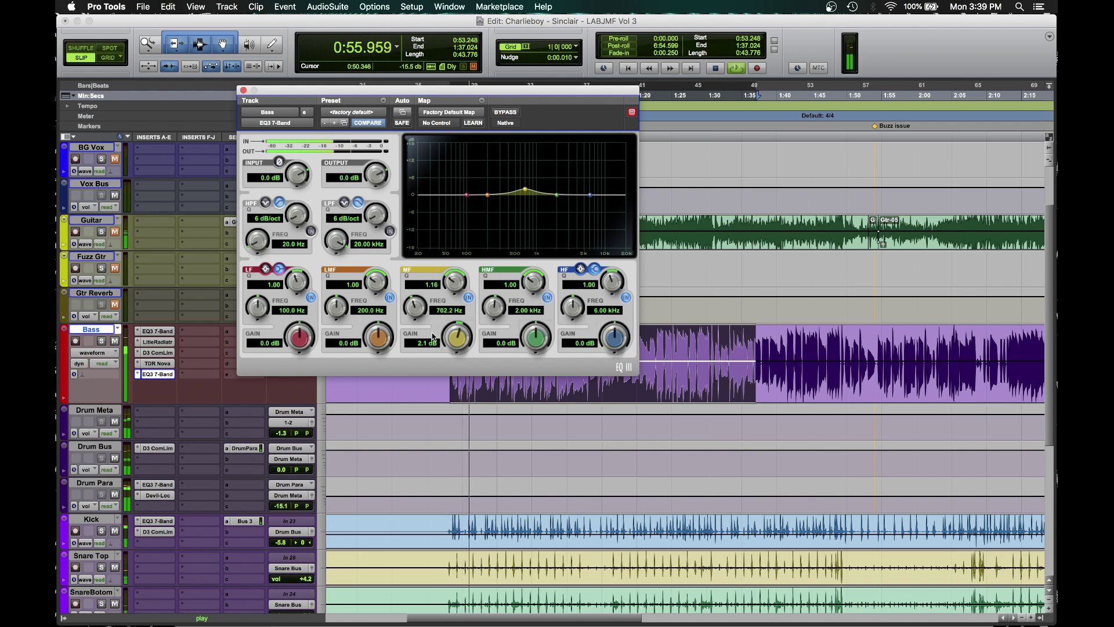
pyautogui.click(468, 297)
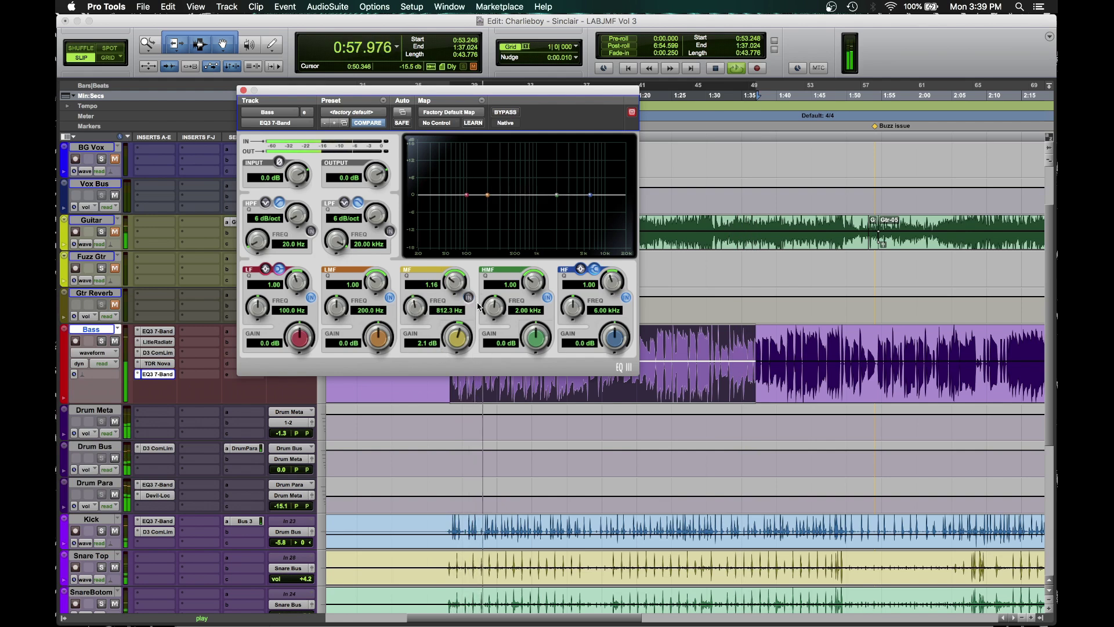
pyautogui.click(138, 379)
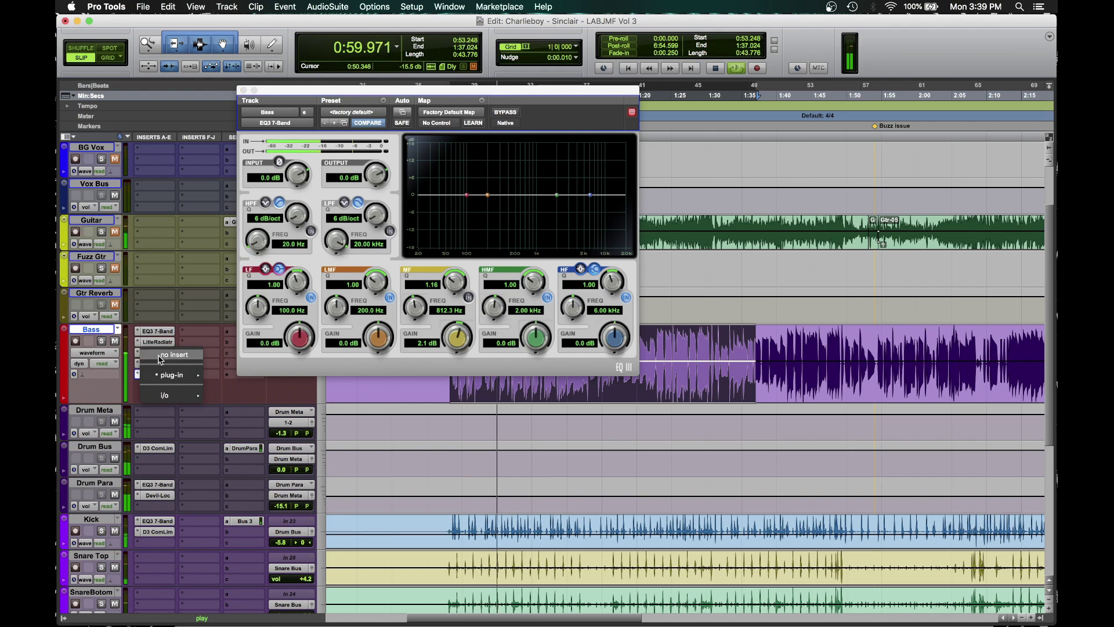
pyautogui.click(159, 350)
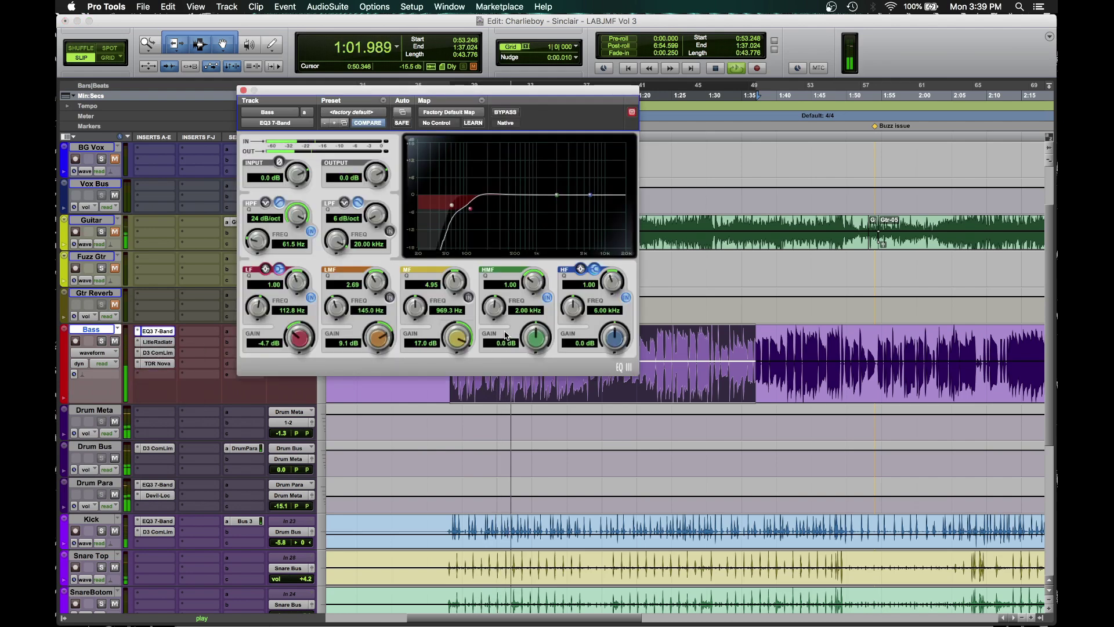
# Step: In the bass's first EQ3 7-Band, try an LMF cut of 4.0 dB at 216.8 Hz and switch the band off again
pyautogui.click(391, 298)
pyautogui.moveTo(381, 335); pyautogui.dragTo(368, 398)
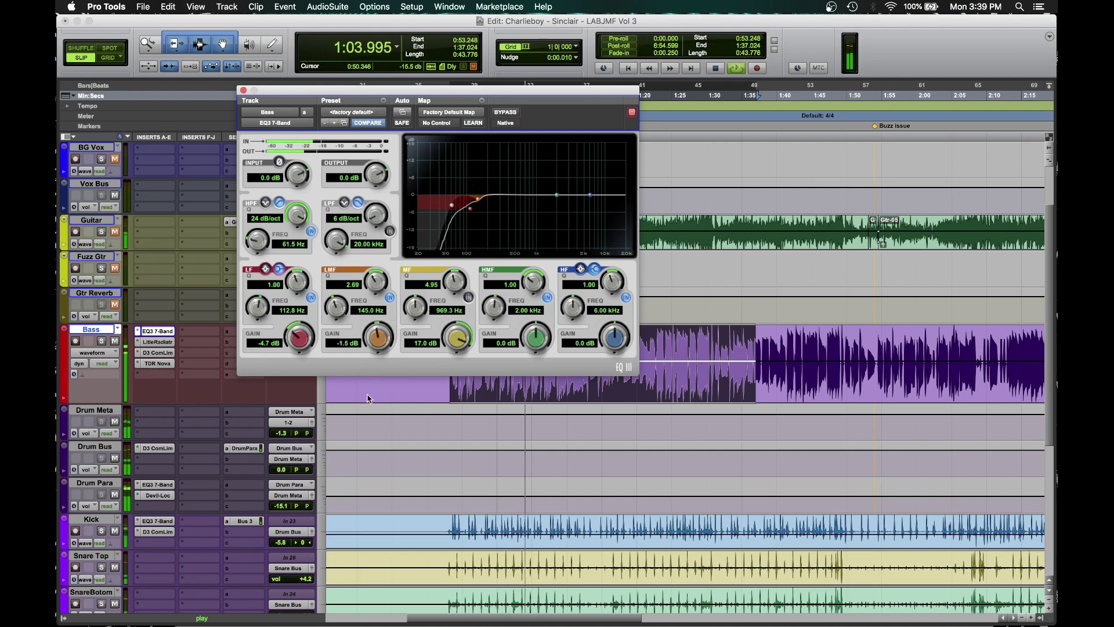
pyautogui.moveTo(341, 309); pyautogui.dragTo(361, 309)
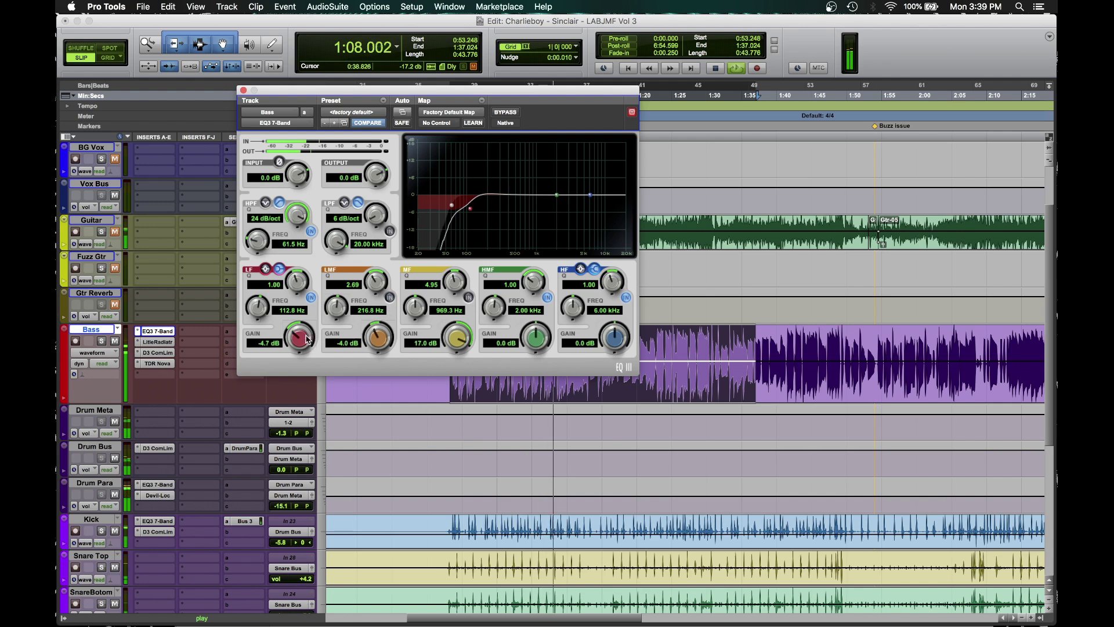
# Step: Set the bass EQ's LF band to -5.6 dB at 159.5 Hz, Q 0.65, and its HF band to +3.6 dB at 1.80 kHz, Q 0.49
pyautogui.moveTo(295, 284); pyautogui.dragTo(272, 307)
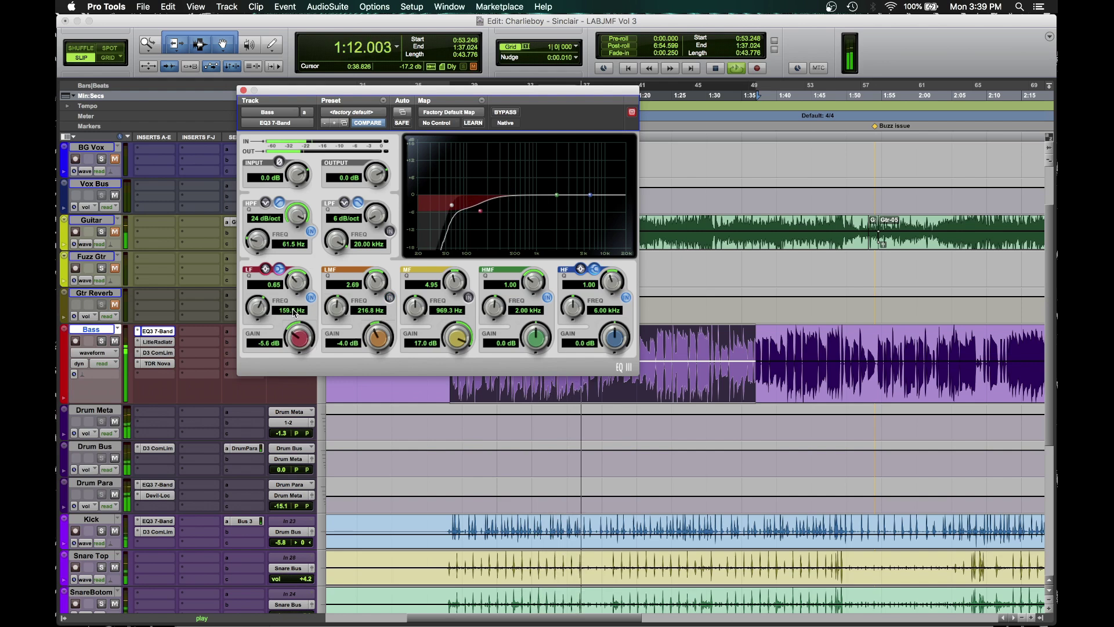
pyautogui.moveTo(611, 339); pyautogui.dragTo(474, 343)
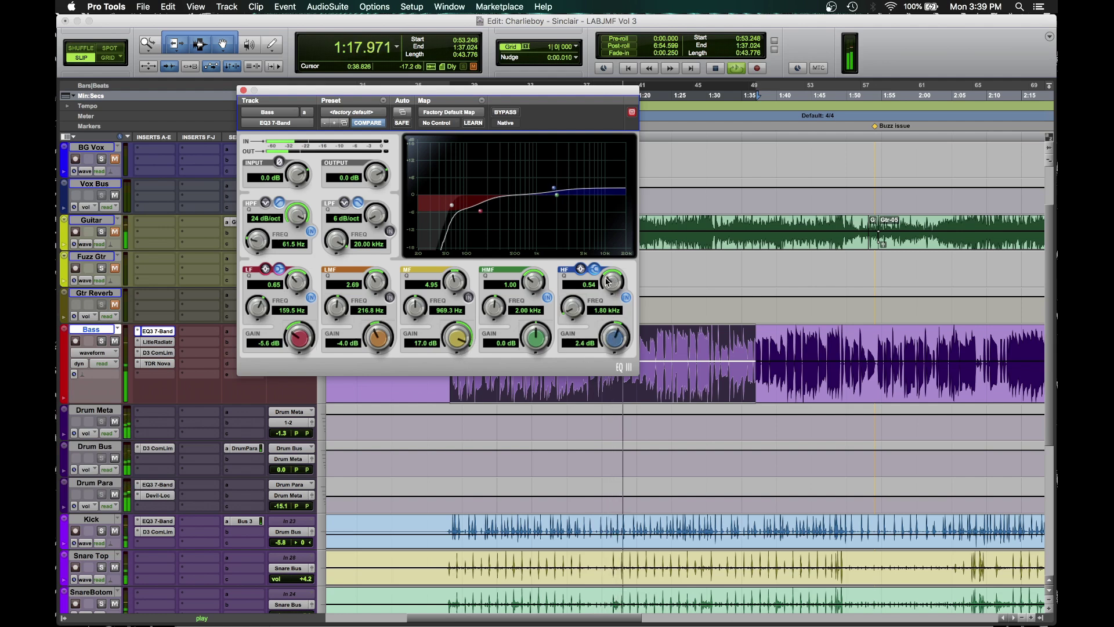
pyautogui.moveTo(614, 348); pyautogui.dragTo(608, 336)
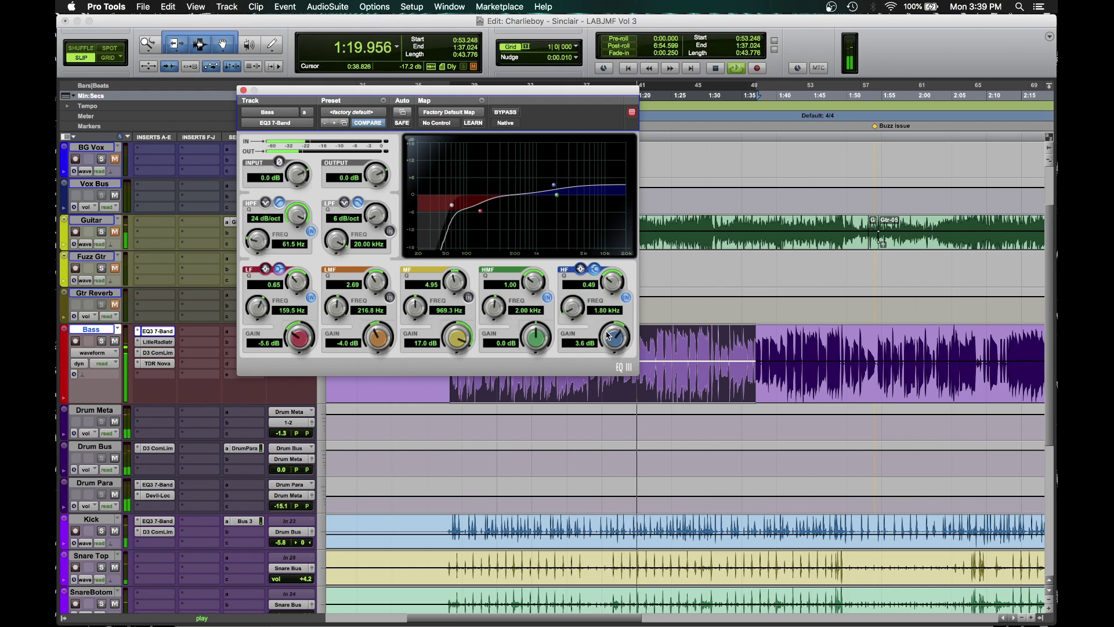
pyautogui.click(243, 91)
# Step: Rebalance the Guitar and Bass track volumes against each other during playback, with the bass at -8.2 dB
pyautogui.click(304, 355)
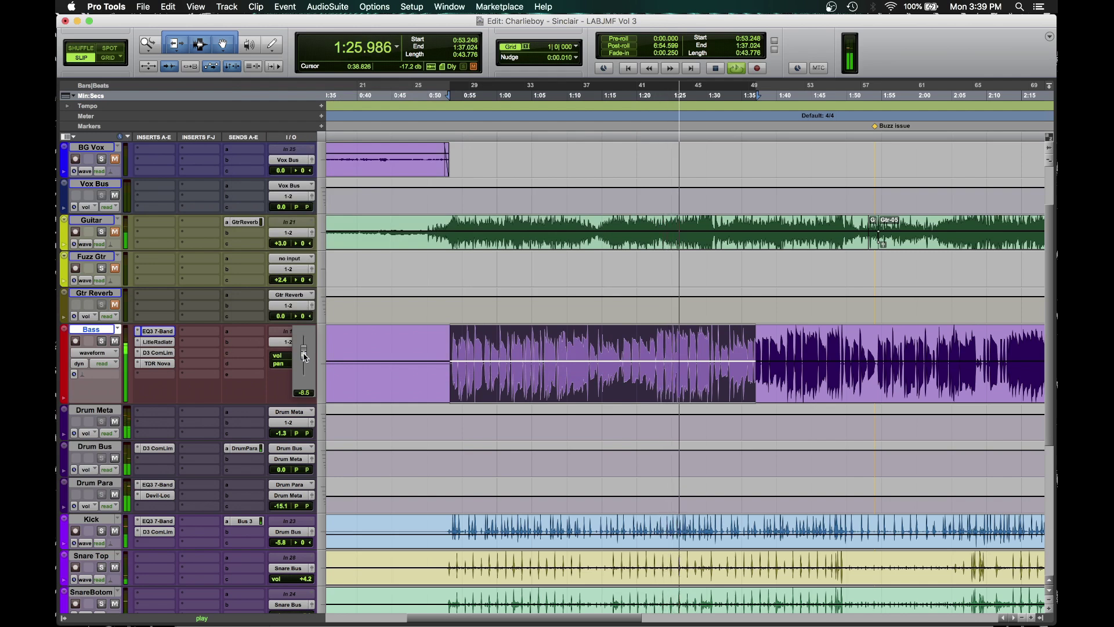
pyautogui.moveTo(305, 355); pyautogui.dragTo(305, 356)
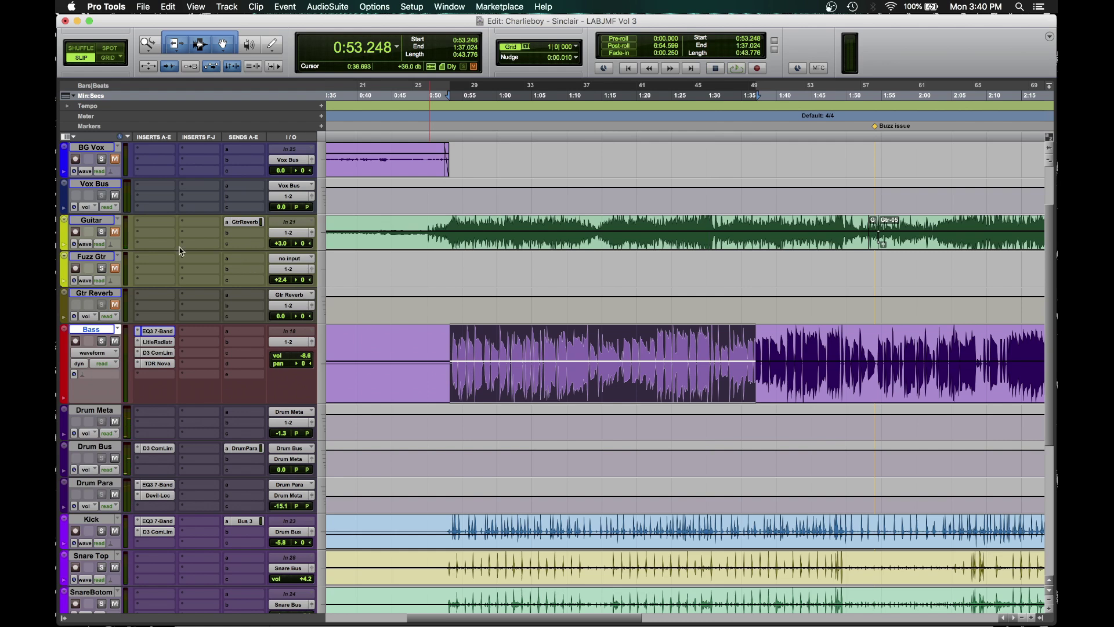
pyautogui.press('space')
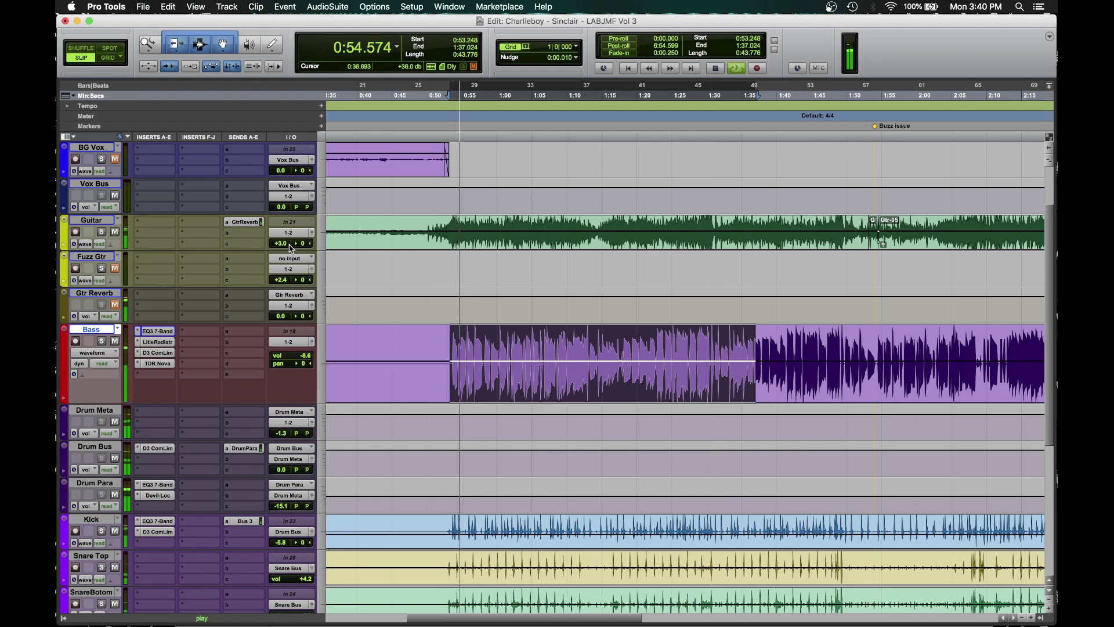
pyautogui.moveTo(280, 246); pyautogui.dragTo(282, 212)
pyautogui.moveTo(301, 354); pyautogui.dragTo(301, 354)
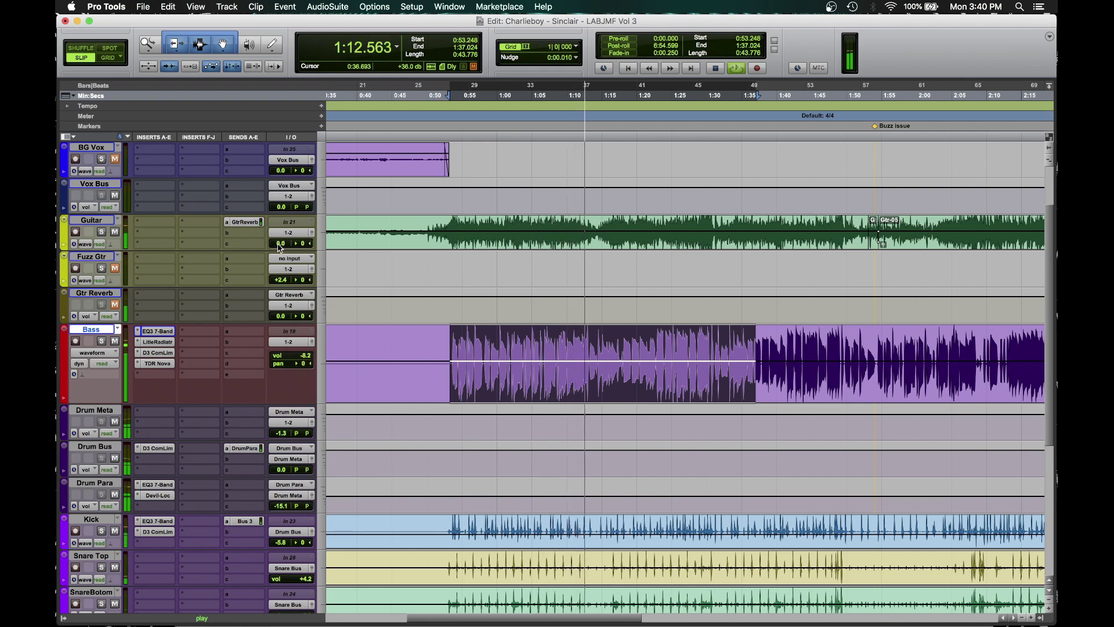
# Step: Insert a mono EQ3 7-Band in the first insert slot of the Guitar track
pyautogui.click(174, 227)
pyautogui.moveTo(191, 246)
pyautogui.moveTo(255, 85)
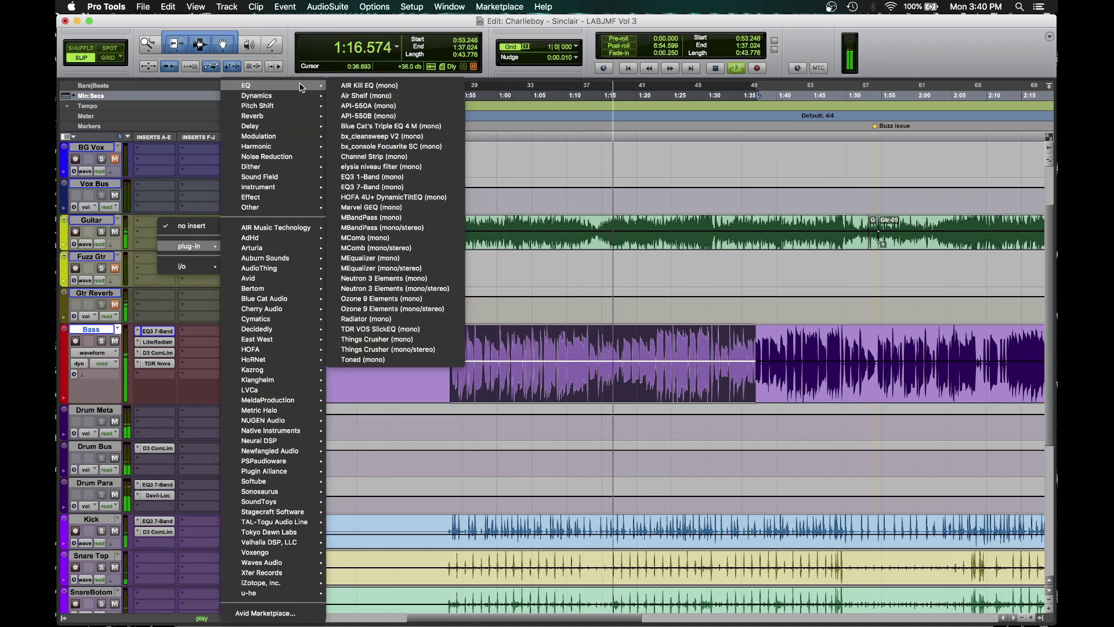
pyautogui.click(397, 187)
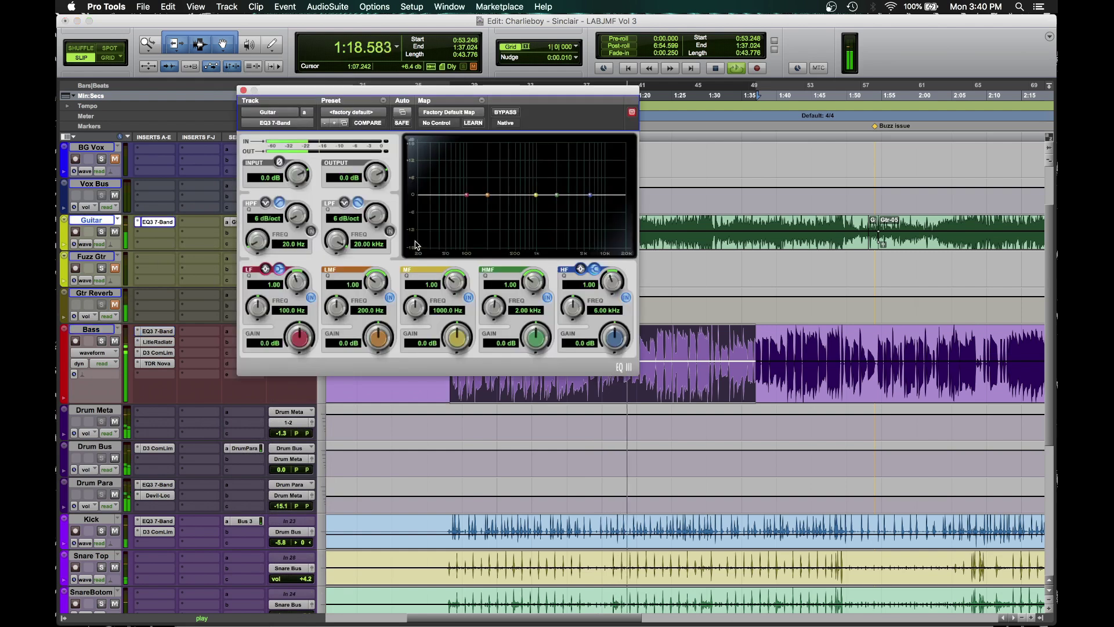
# Step: Solo the Guitar track and enable its EQ's high-pass filter at 200.8 Hz with an 18 dB/oct slope
pyautogui.click(101, 232)
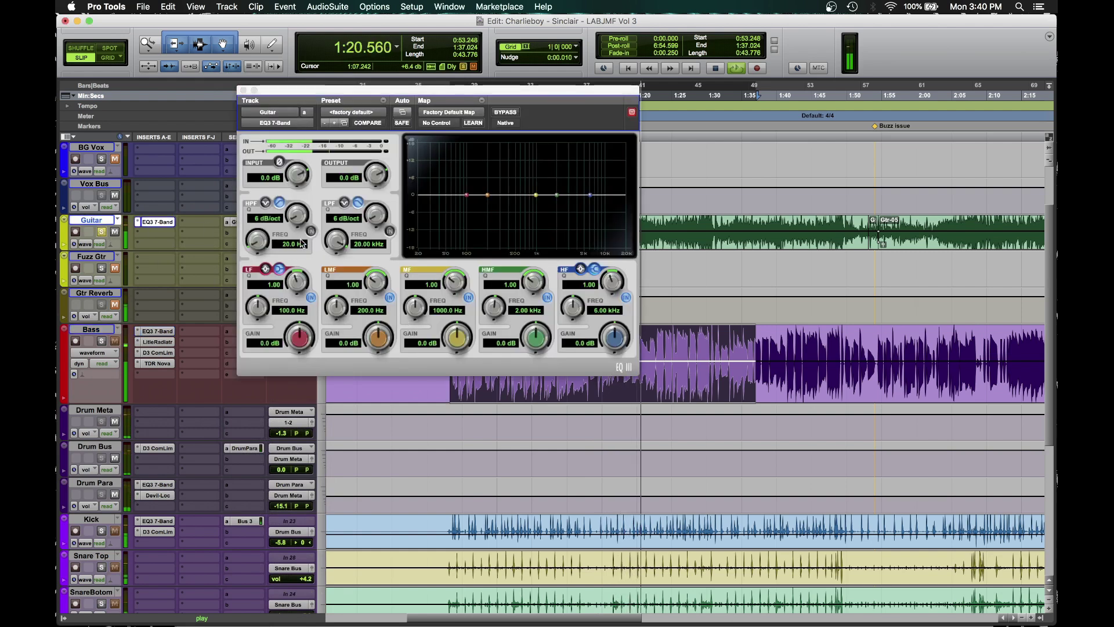
pyautogui.moveTo(297, 214); pyautogui.dragTo(297, 206)
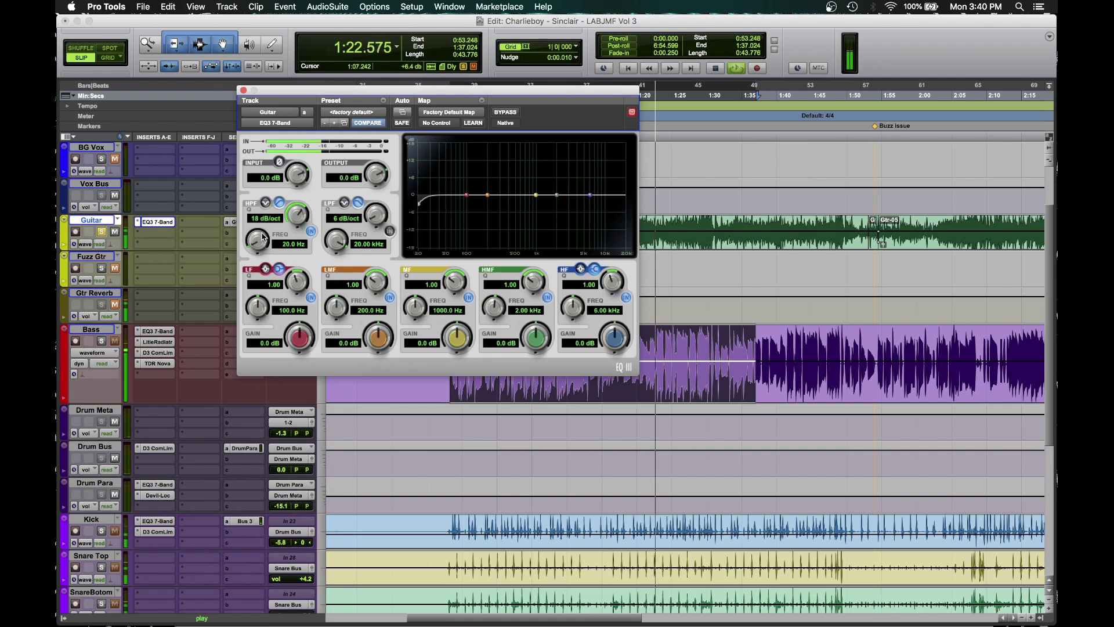
pyautogui.moveTo(257, 239); pyautogui.dragTo(260, 177)
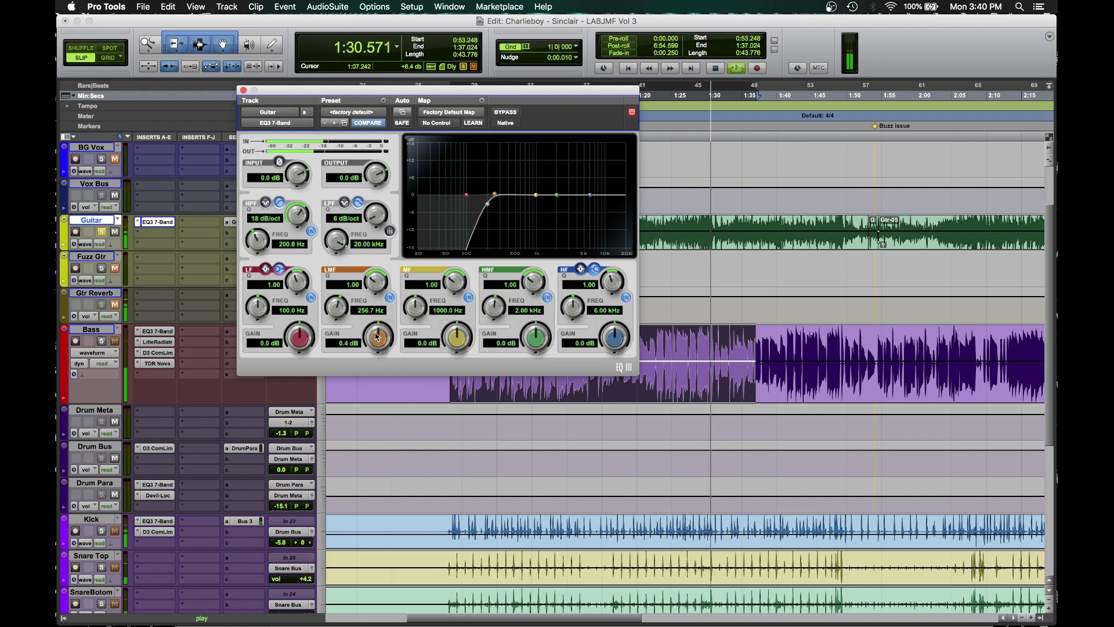
# Step: Set the guitar EQ's LMF band to +2.9 dB at 632.1 Hz with a Q of 0.79, restart playback and unsolo the guitar
pyautogui.moveTo(333, 306); pyautogui.dragTo(366, 311)
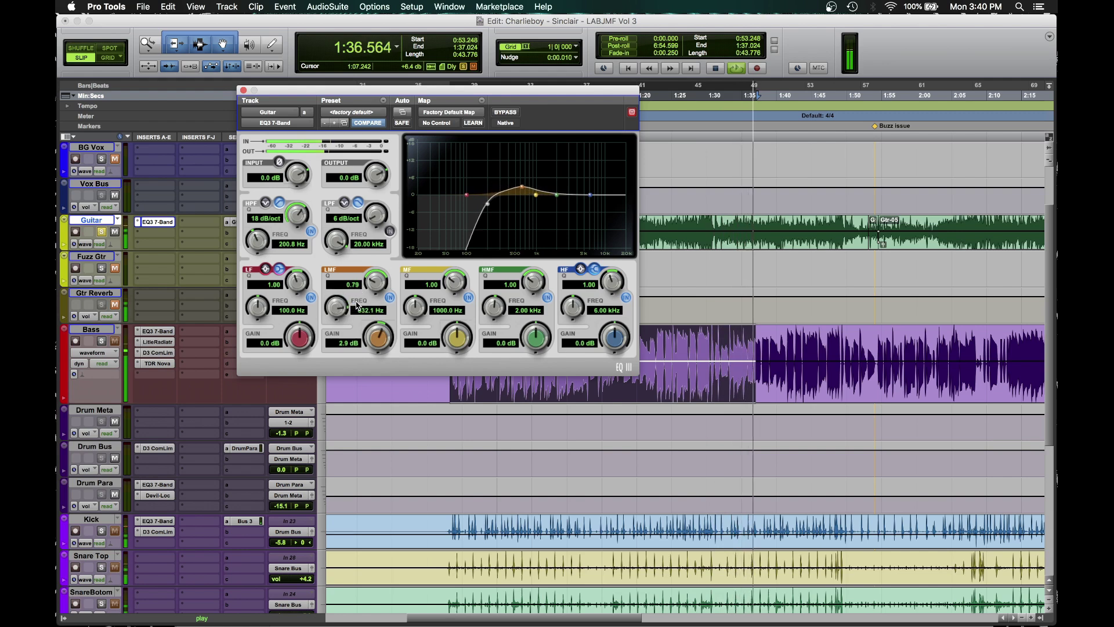
pyautogui.press('space')
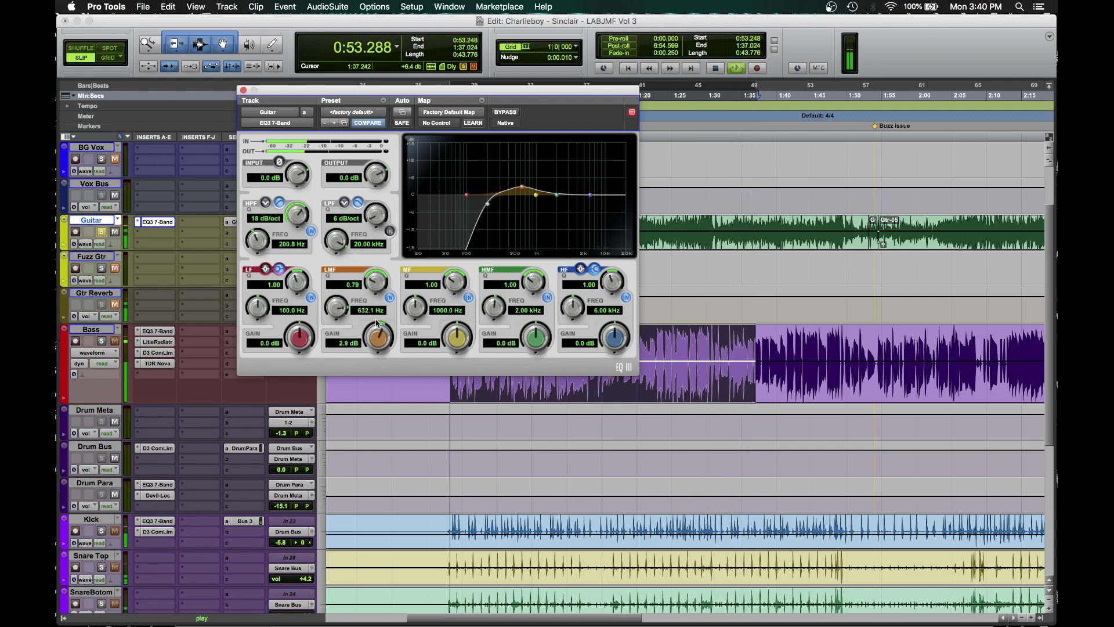
pyautogui.click(102, 232)
# Step: Try narrower LMF boosts on the guitar at 340.2 Hz and 632.1 Hz, up to 6.8 dB with Q 1.86, and switch the band off
pyautogui.click(375, 316)
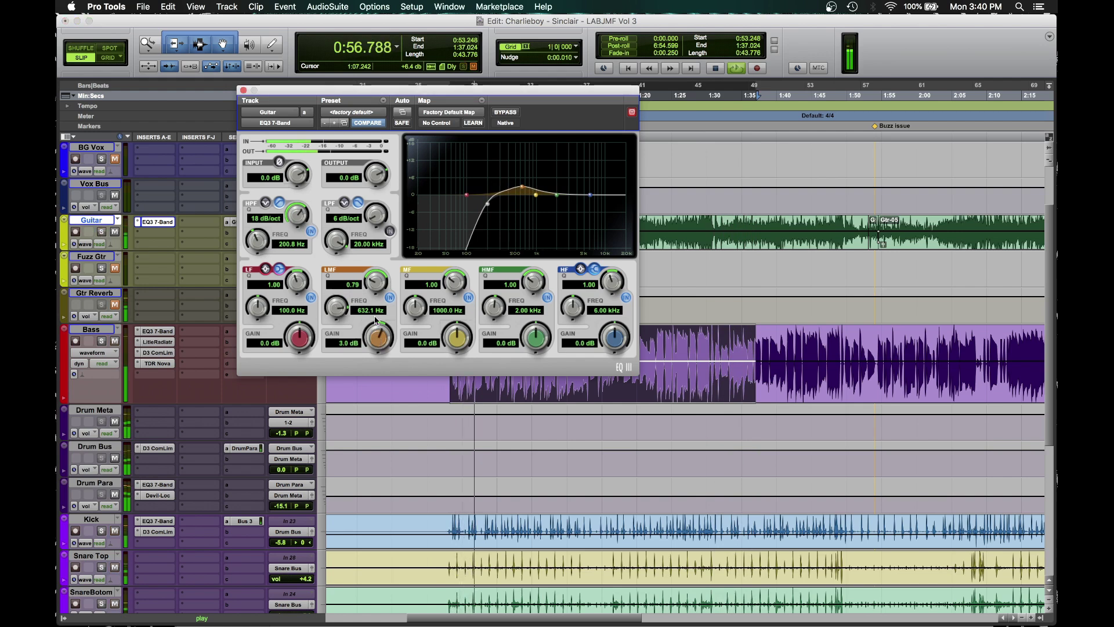
pyautogui.moveTo(371, 308); pyautogui.dragTo(359, 338)
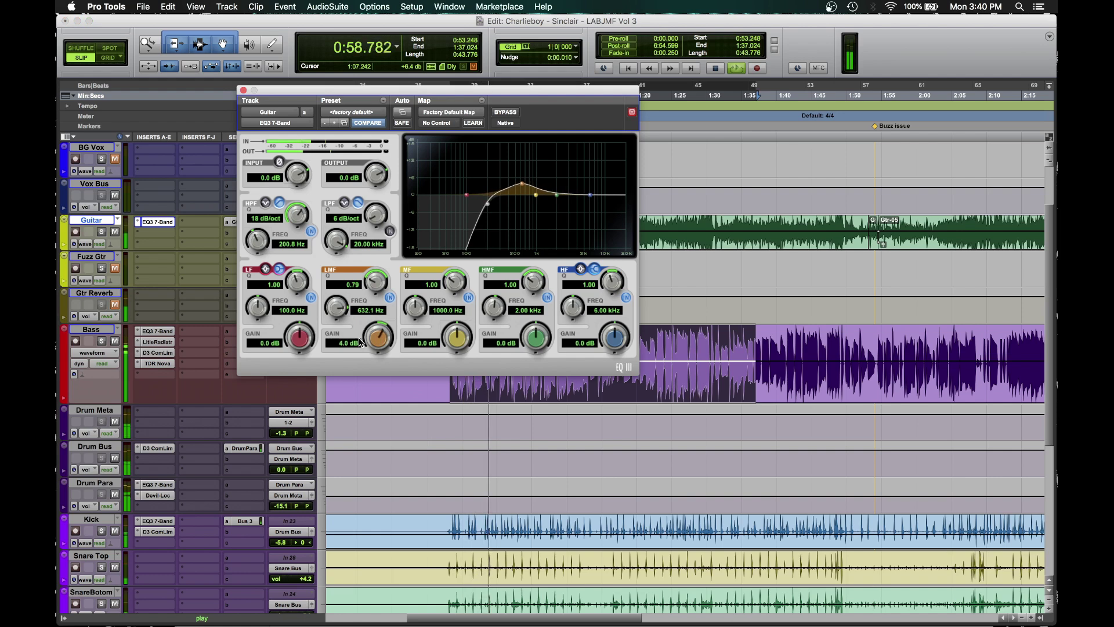
pyautogui.moveTo(350, 300); pyautogui.dragTo(310, 356)
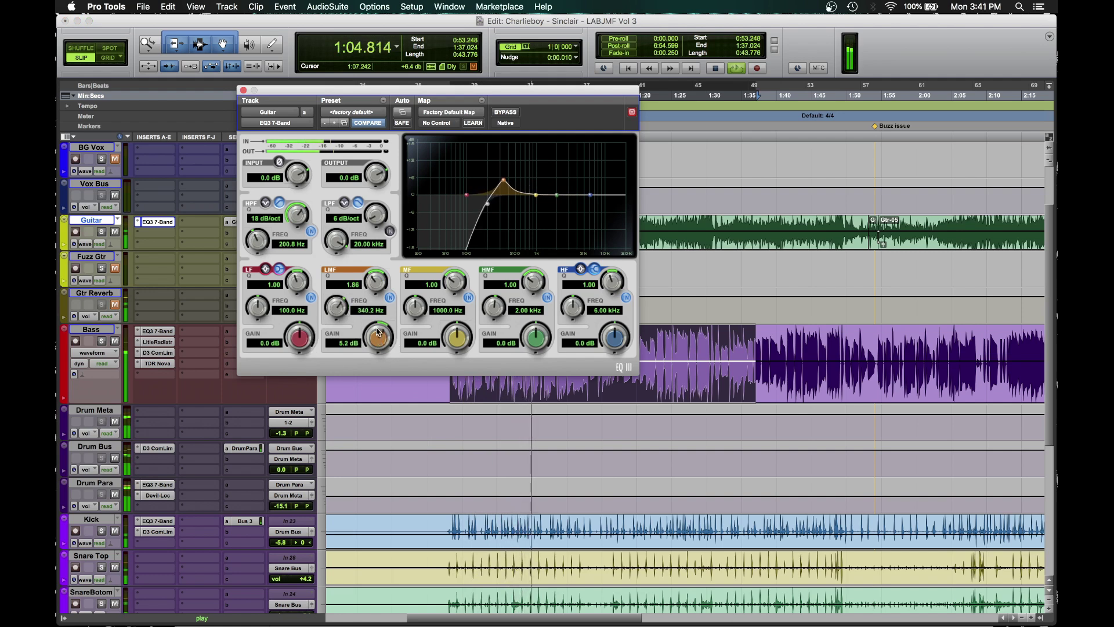
pyautogui.moveTo(379, 351); pyautogui.dragTo(364, 372)
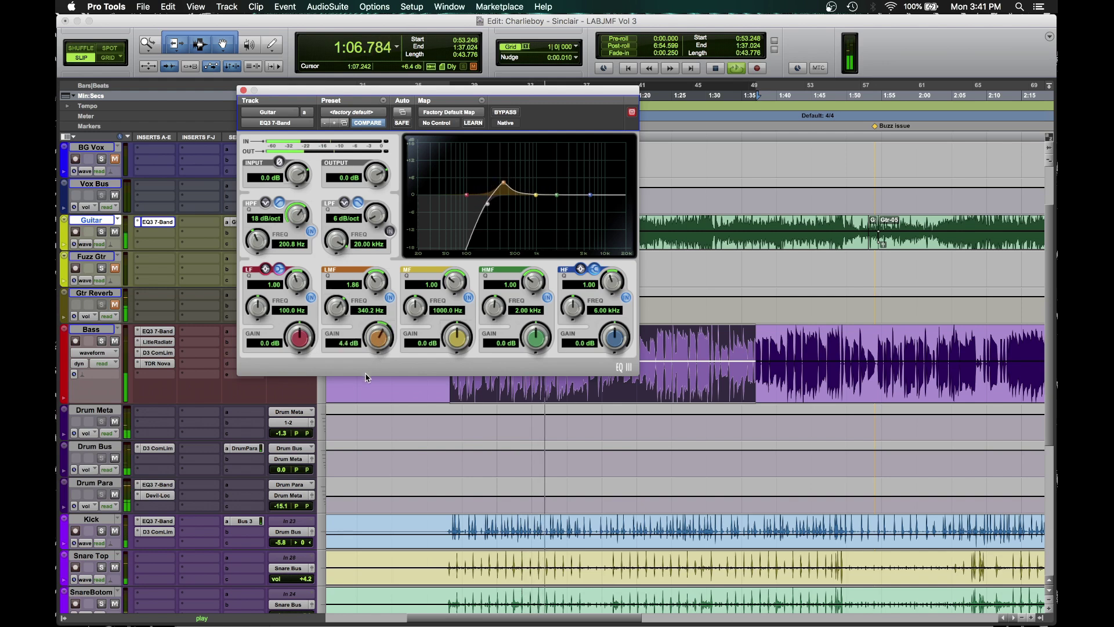
pyautogui.moveTo(343, 312); pyautogui.dragTo(376, 318)
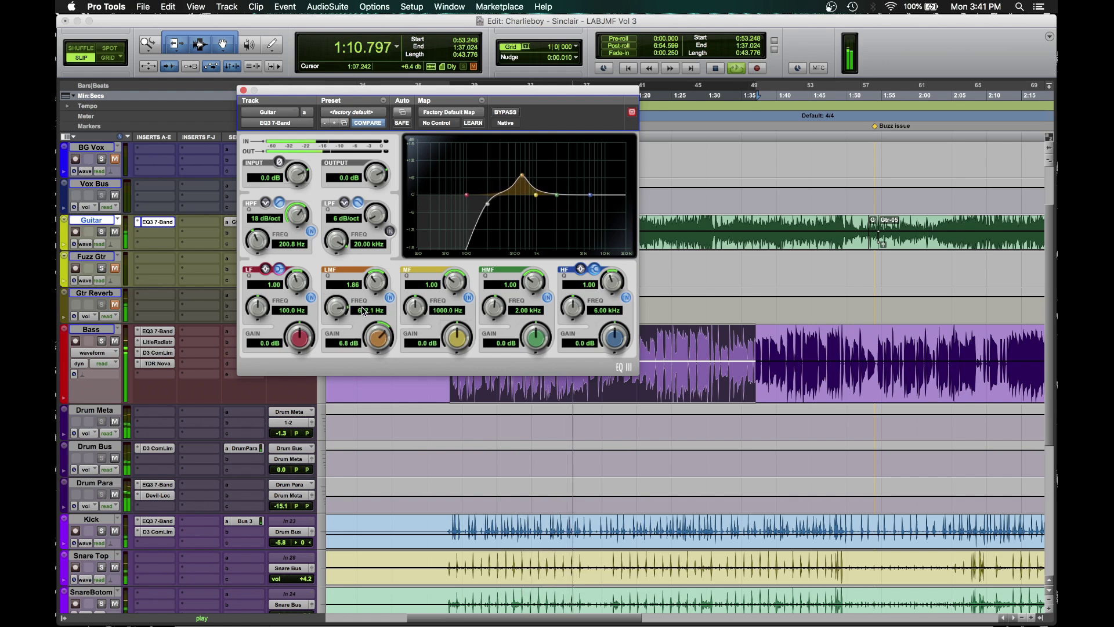
pyautogui.click(390, 297)
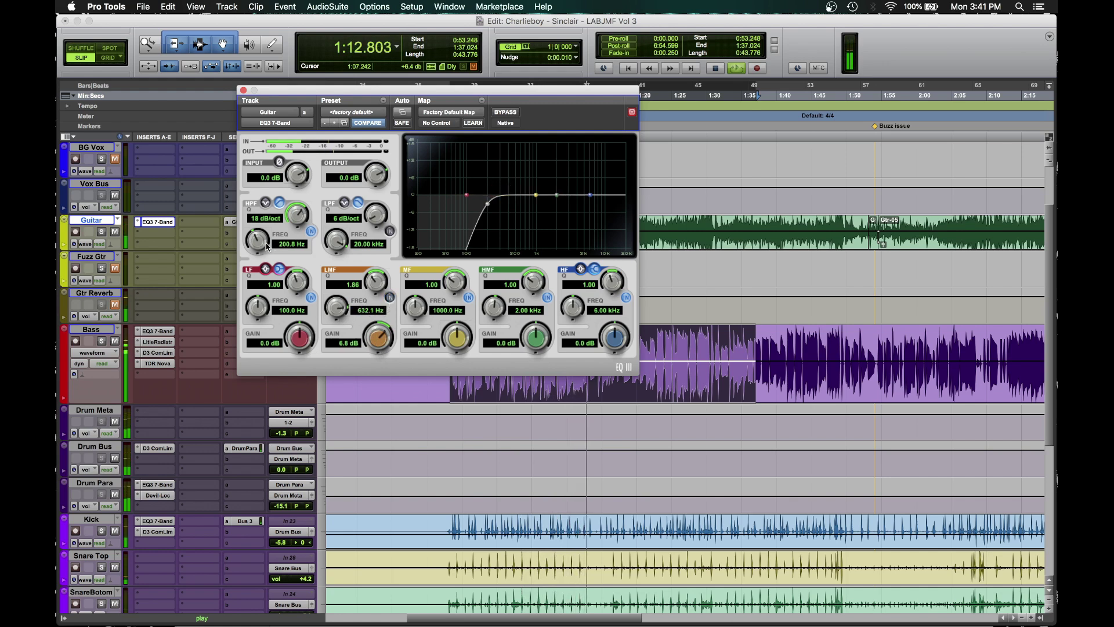
# Step: Set the guitar EQ's high-pass filter to 12 dB/oct at 229.8 Hz and re-enable the LMF band at +1.8 dB, 402.8 Hz, Q 1.05
pyautogui.moveTo(267, 247)
pyautogui.mouseDown()
pyautogui.moveTo(254, 269)
pyautogui.moveTo(298, 213)
pyautogui.moveTo(277, 255)
pyautogui.moveTo(267, 236)
pyautogui.mouseUp()
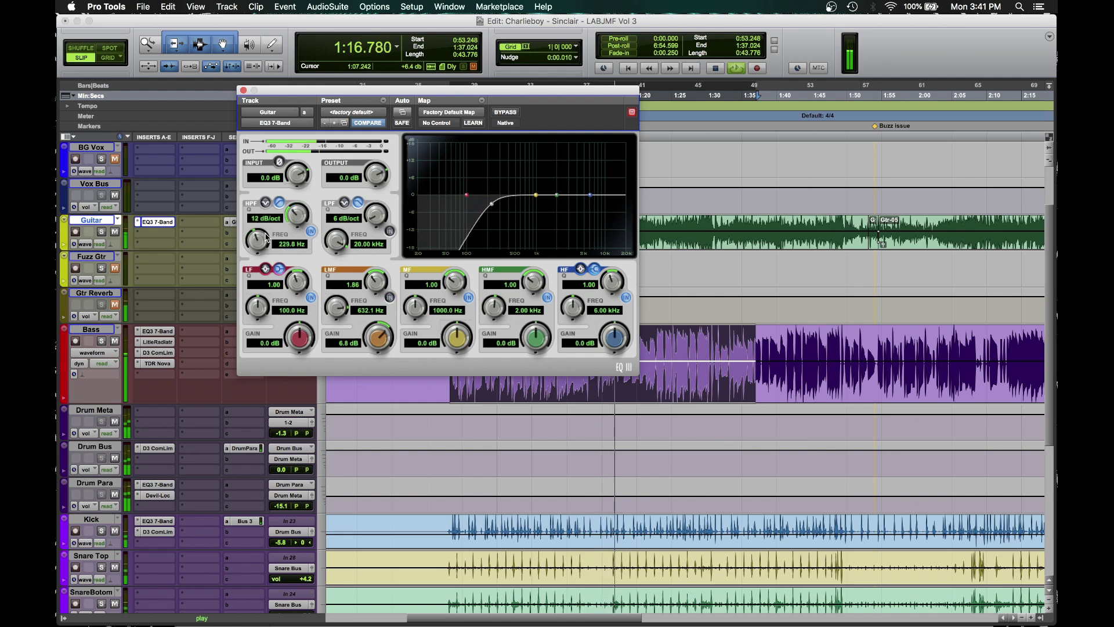
pyautogui.click(390, 297)
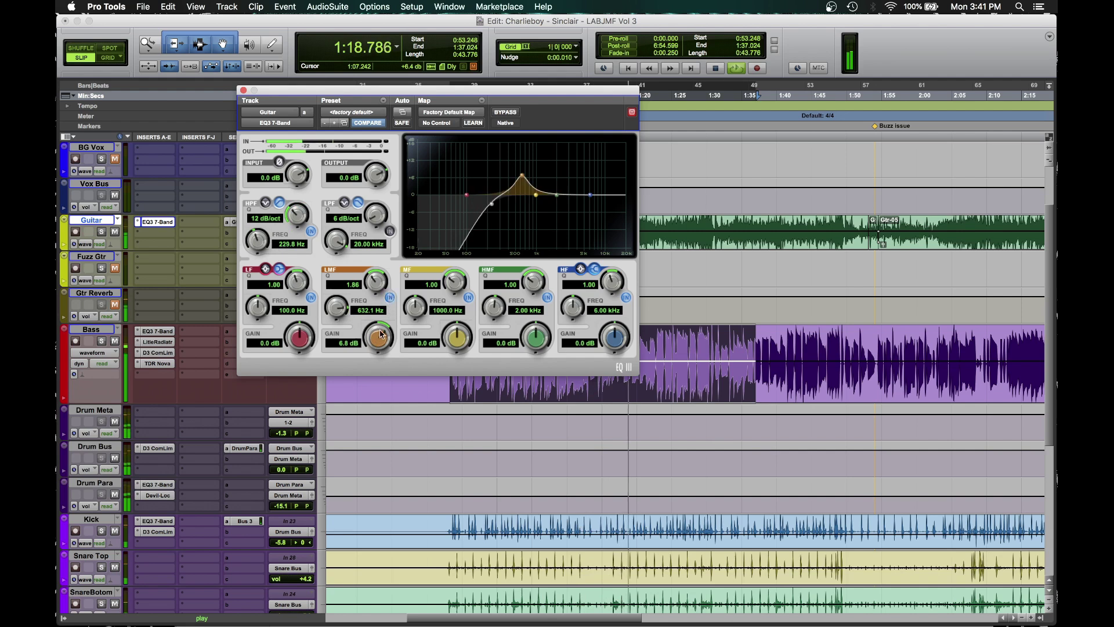
pyautogui.moveTo(334, 312)
pyautogui.mouseDown()
pyautogui.moveTo(342, 337)
pyautogui.moveTo(378, 348)
pyautogui.moveTo(363, 325)
pyautogui.moveTo(359, 343)
pyautogui.moveTo(340, 310)
pyautogui.mouseUp()
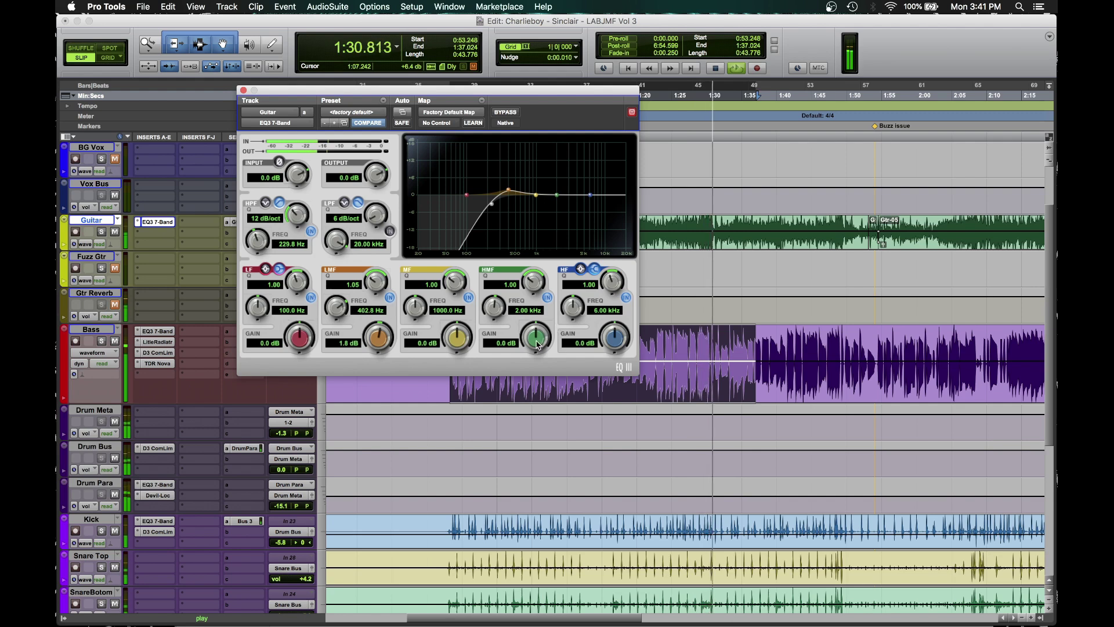
# Step: Boost the guitar EQ's HMF band by 3.6 dB at 2.12 kHz and compare the sound with the EQ bypassed
pyautogui.moveTo(535, 338); pyautogui.dragTo(516, 299)
pyautogui.moveTo(534, 340); pyautogui.dragTo(503, 310)
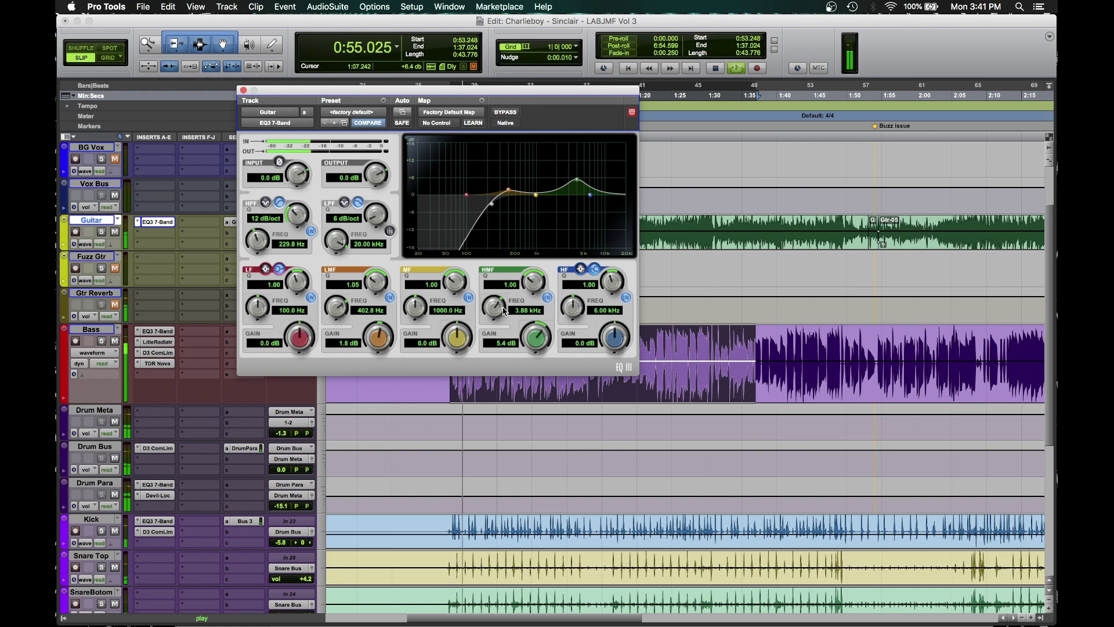
pyautogui.moveTo(479, 316); pyautogui.dragTo(464, 319)
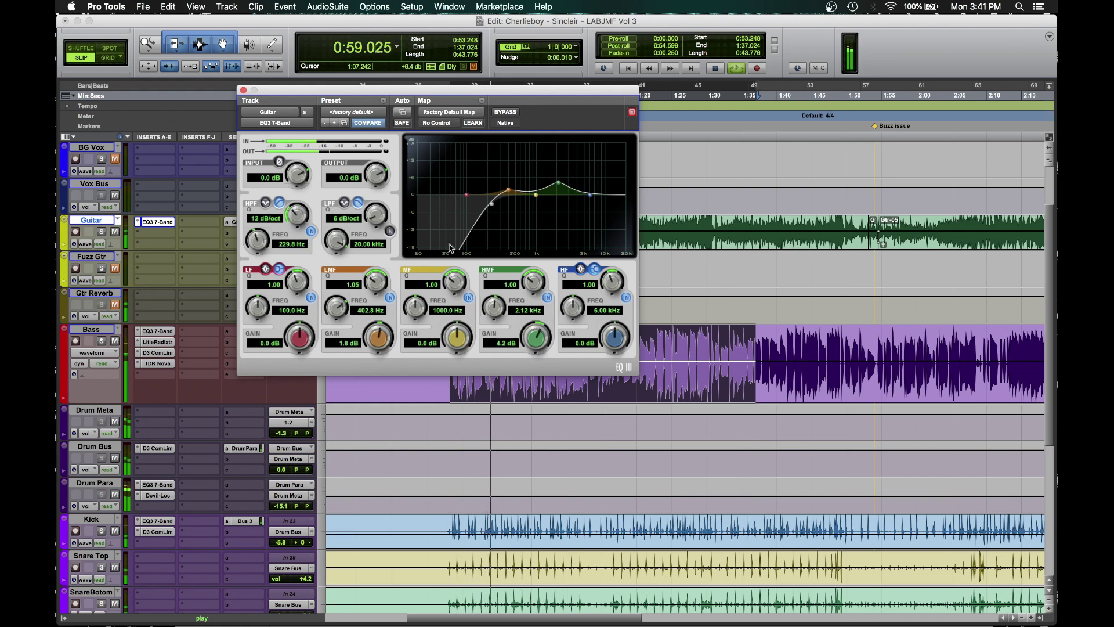
pyautogui.click(502, 112)
pyautogui.click(504, 113)
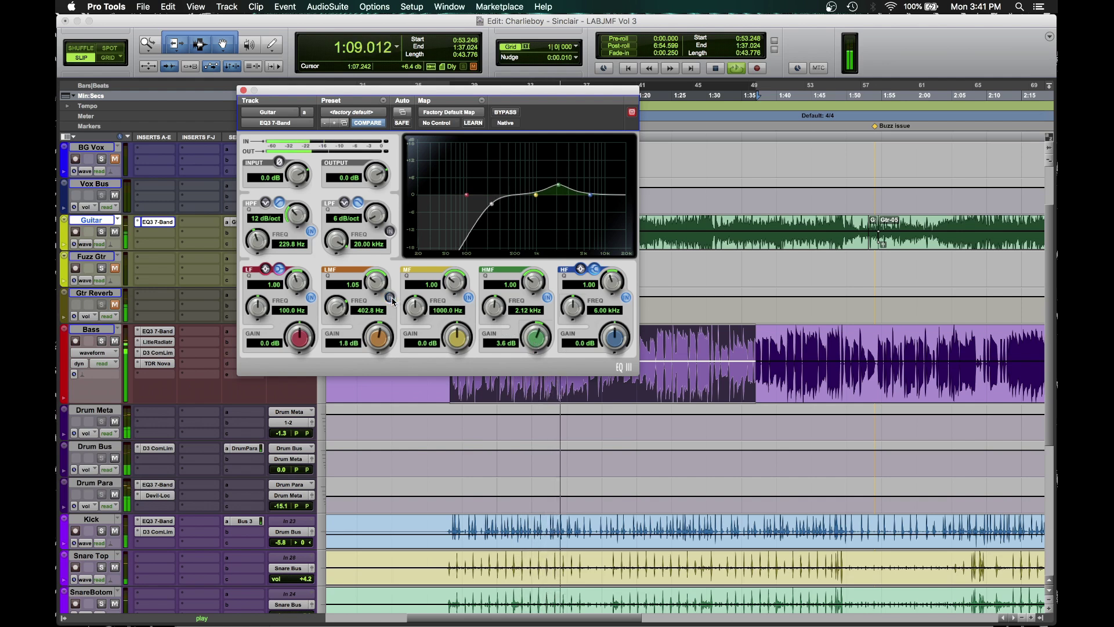
# Step: Compare the guitar EQ with and without the LMF band, set that band to +2.3 dB at 390.0 Hz and close the EQ
pyautogui.moveTo(350, 311); pyautogui.dragTo(310, 315)
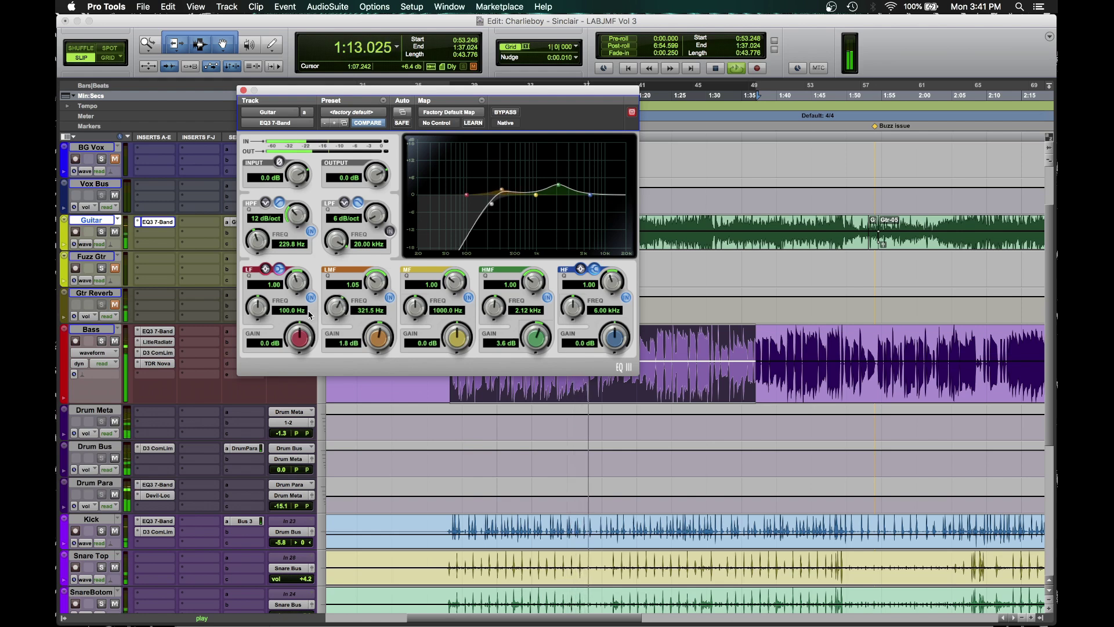
pyautogui.moveTo(311, 311); pyautogui.dragTo(314, 310)
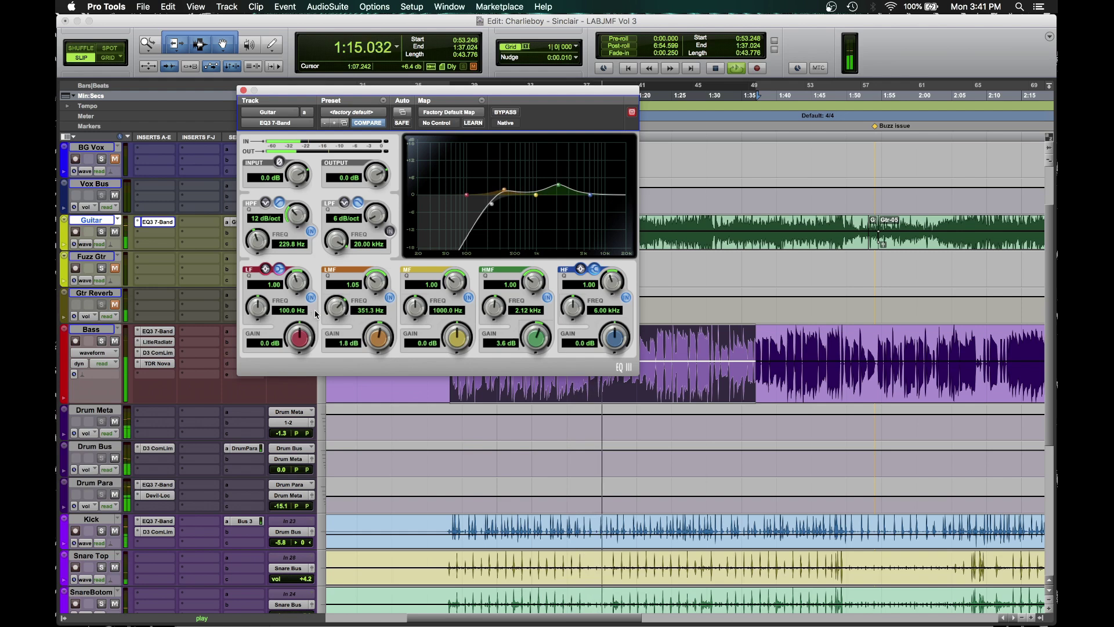
pyautogui.click(390, 298)
pyautogui.moveTo(341, 308); pyautogui.dragTo(343, 306)
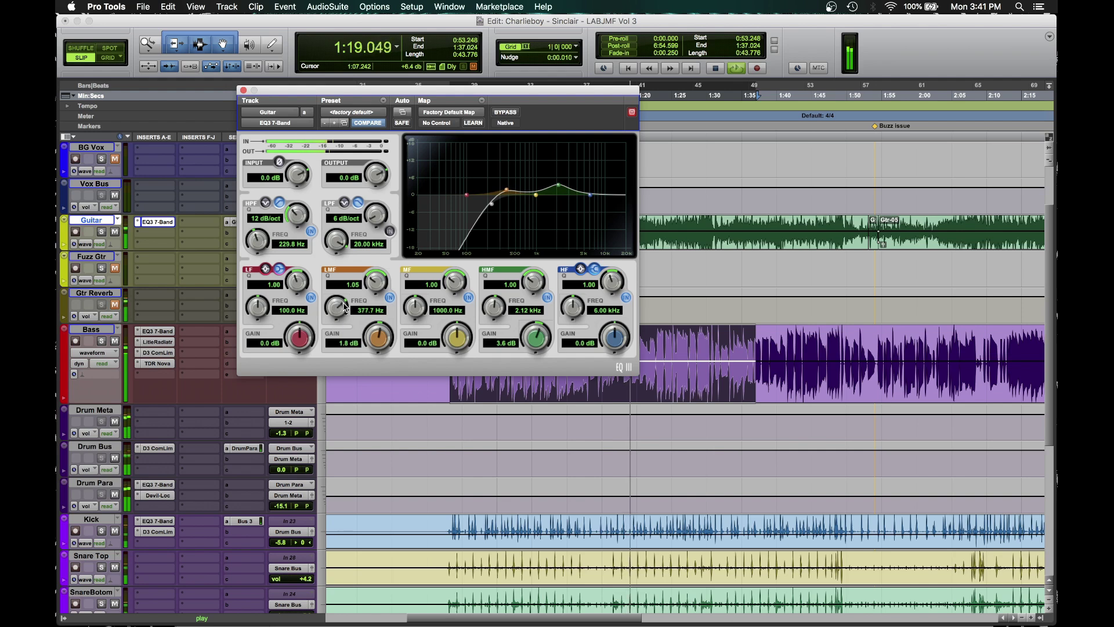
pyautogui.moveTo(378, 339)
pyautogui.mouseDown()
pyautogui.moveTo(338, 313)
pyautogui.moveTo(374, 343)
pyautogui.mouseUp()
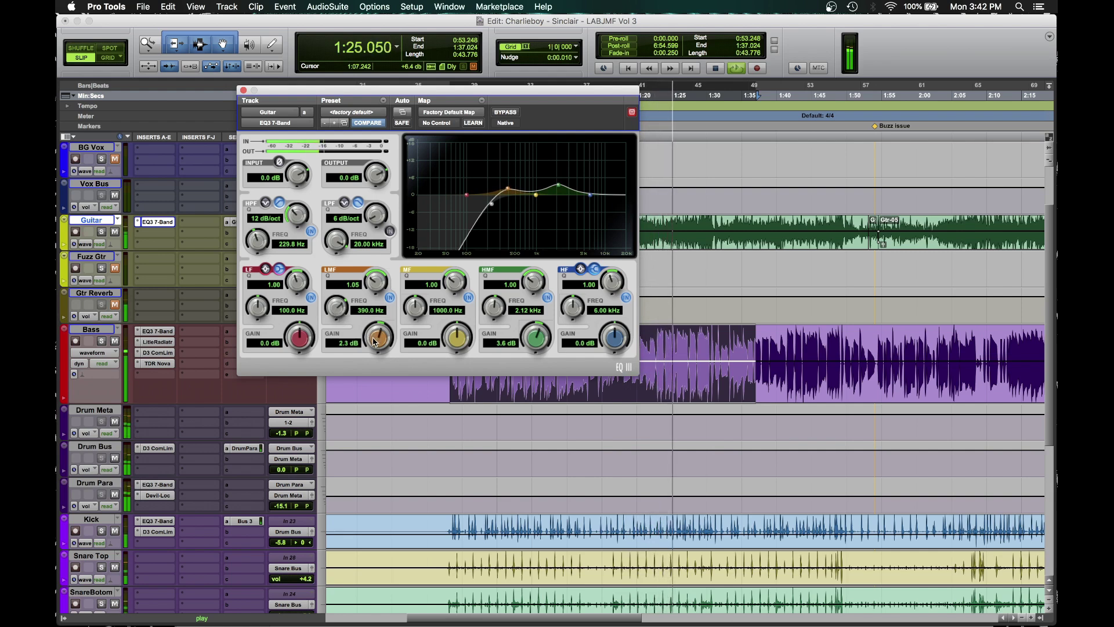
pyautogui.click(243, 90)
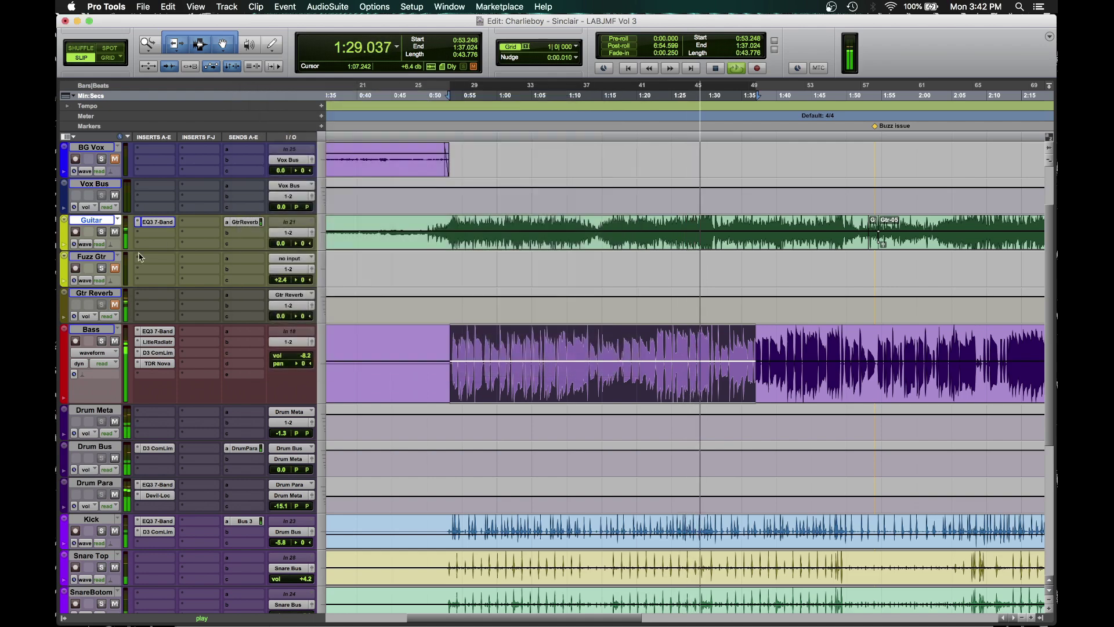
# Step: Try a mono bx_opto Pedal compressor in the Guitar track's second insert slot, adjusting its Speed and Level Trim
pyautogui.click(155, 232)
pyautogui.moveTo(185, 257)
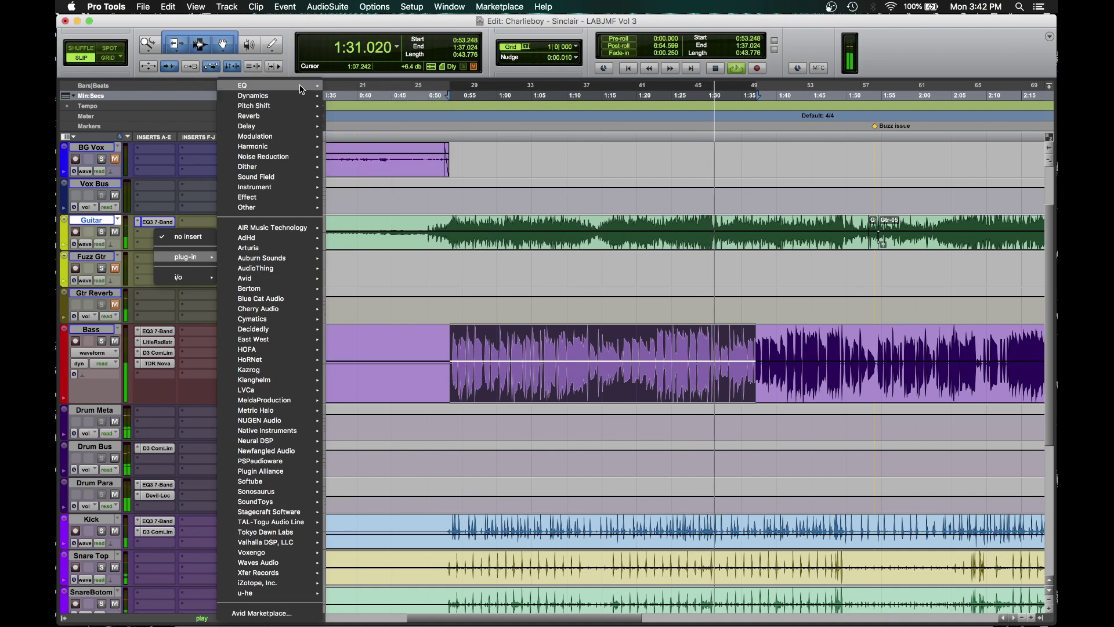
pyautogui.moveTo(302, 86)
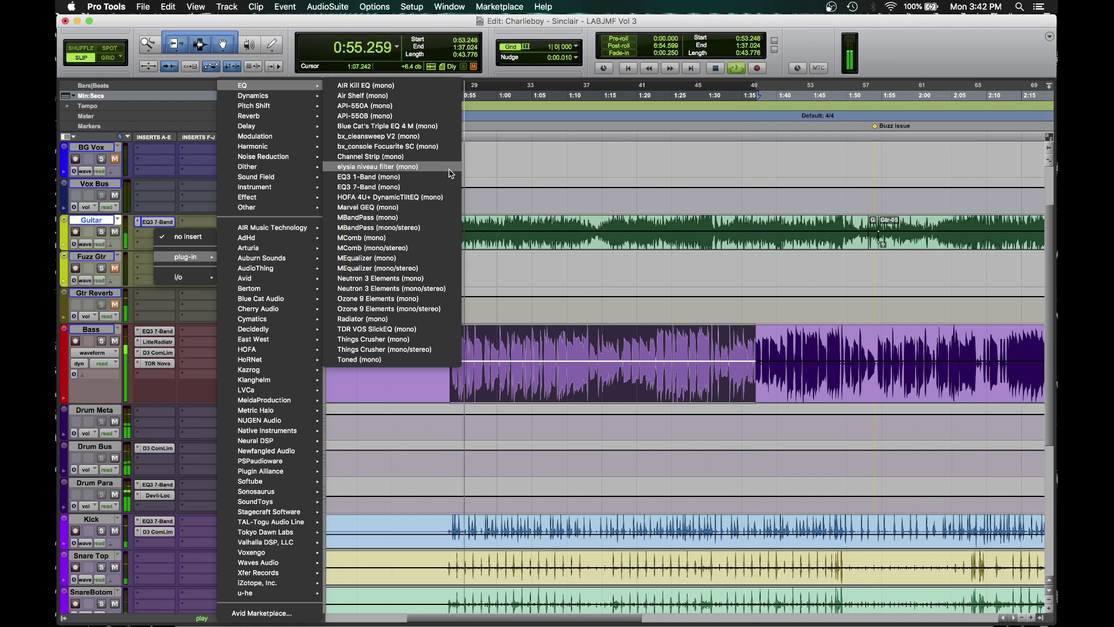
pyautogui.moveTo(255, 96)
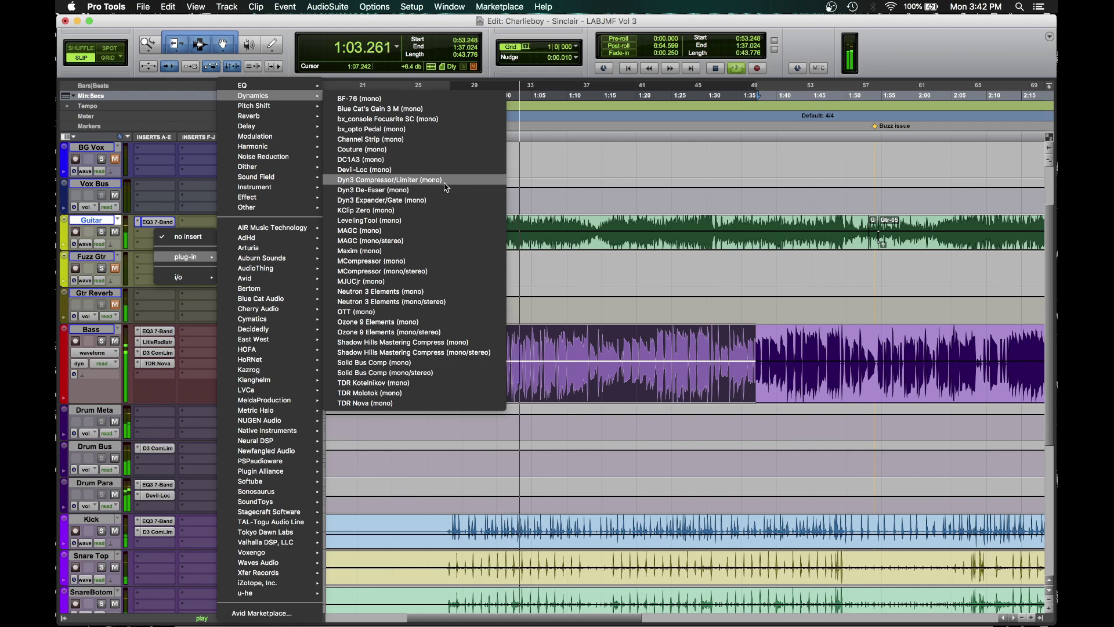
pyautogui.click(547, 288)
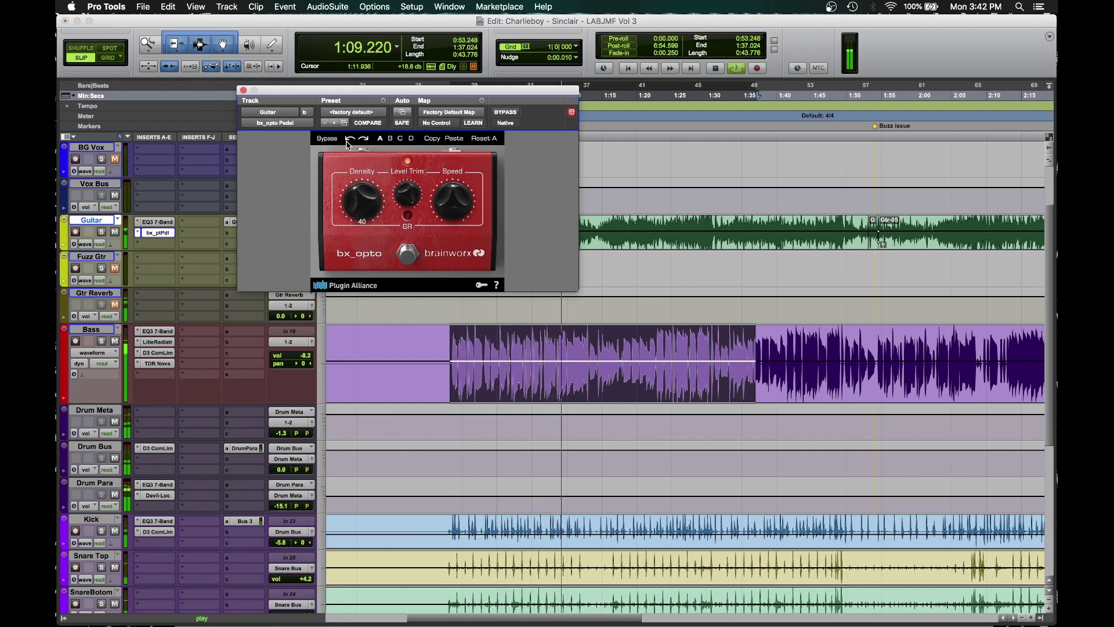
pyautogui.moveTo(414, 202); pyautogui.dragTo(413, 189)
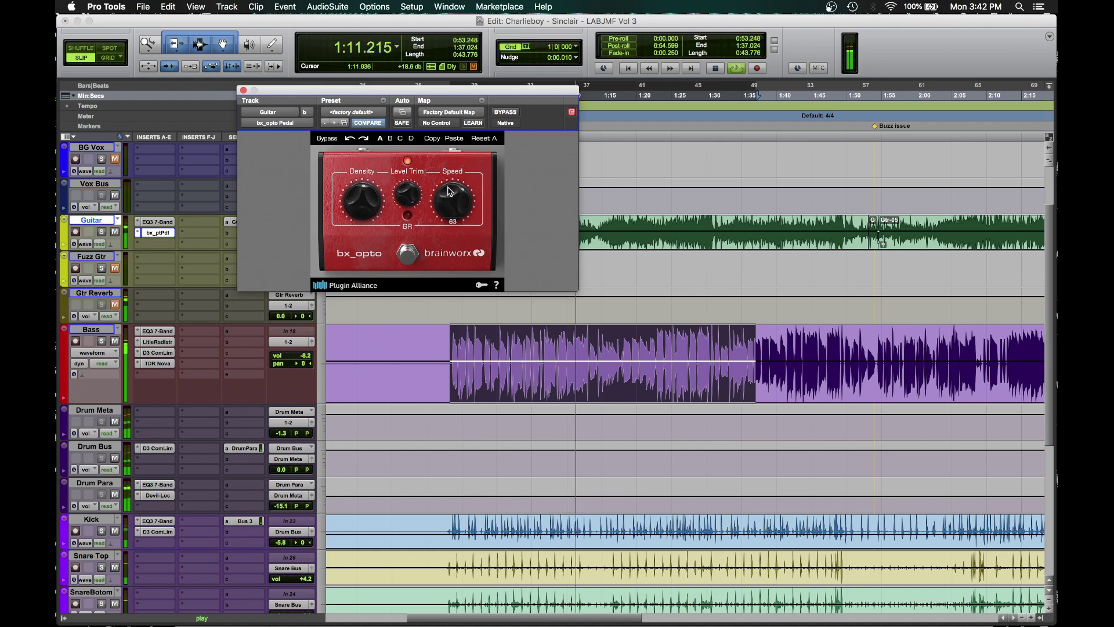
pyautogui.moveTo(364, 194)
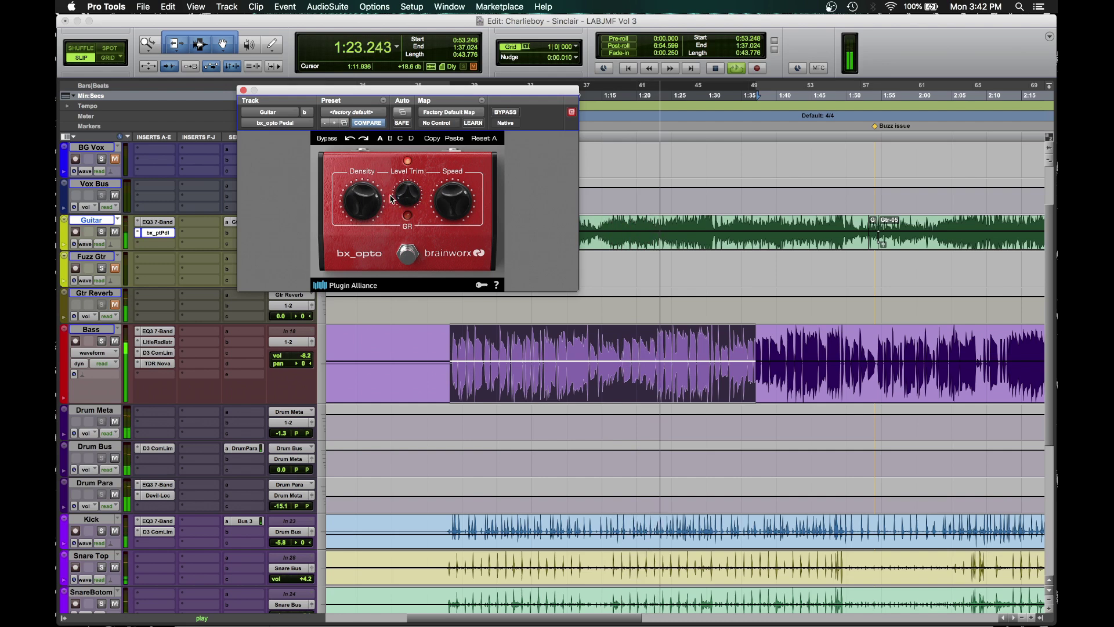
pyautogui.moveTo(408, 196); pyautogui.dragTo(398, 217)
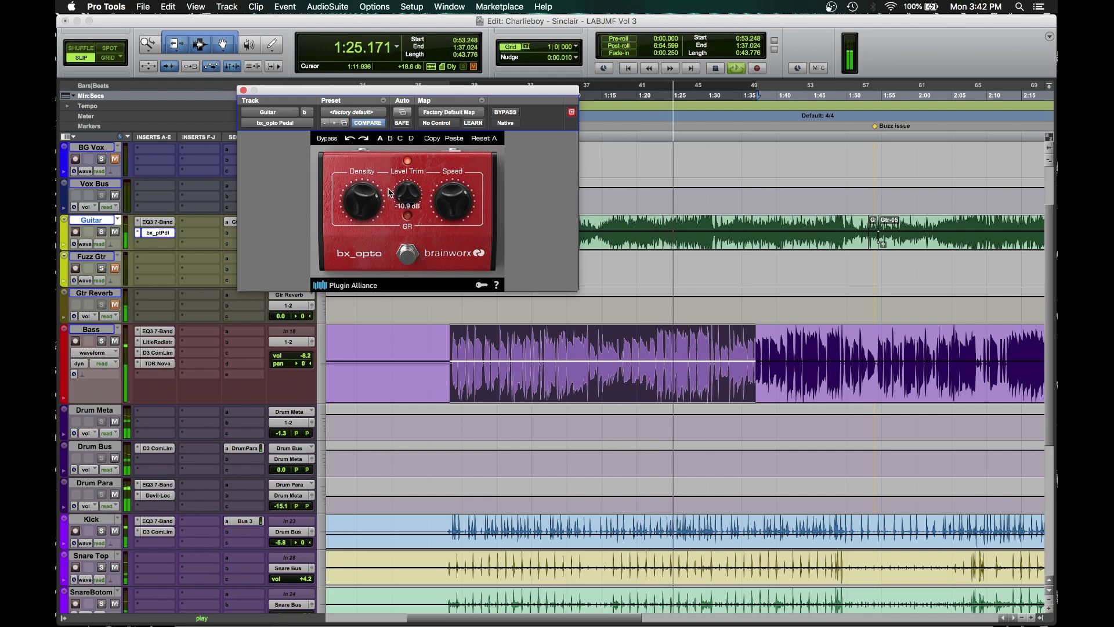
# Step: Replace the guitar's bx_opto Pedal with a mono Dyn3 Compressor/Limiter and load its ZF+TLG Electric preset
pyautogui.click(284, 123)
pyautogui.moveTo(318, 123)
pyautogui.moveTo(389, 97)
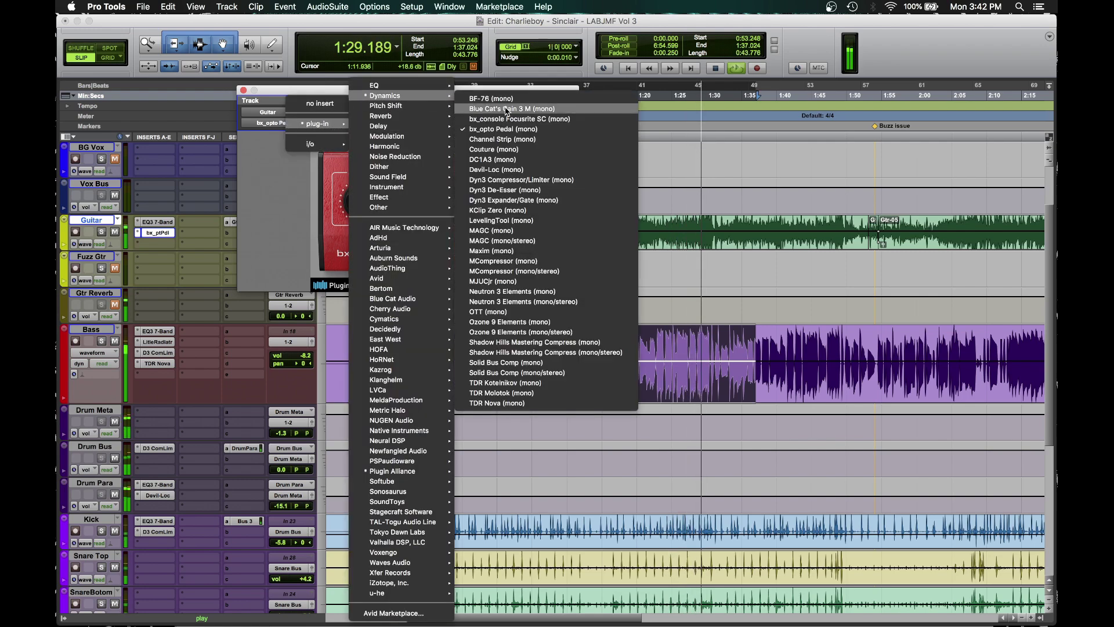
pyautogui.click(567, 180)
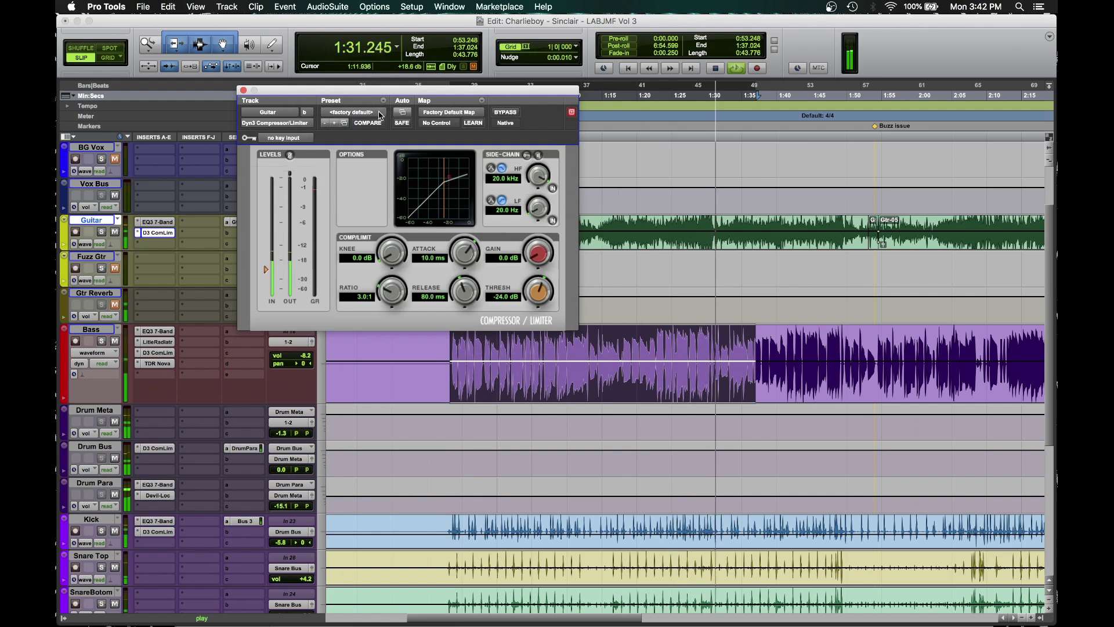
pyautogui.click(376, 112)
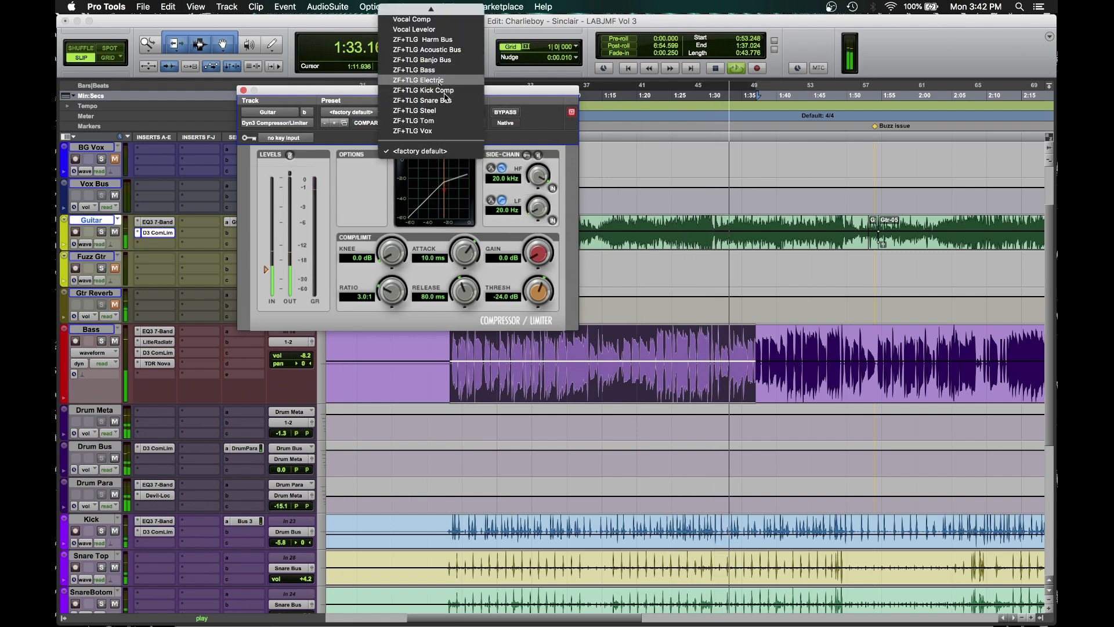
pyautogui.click(429, 72)
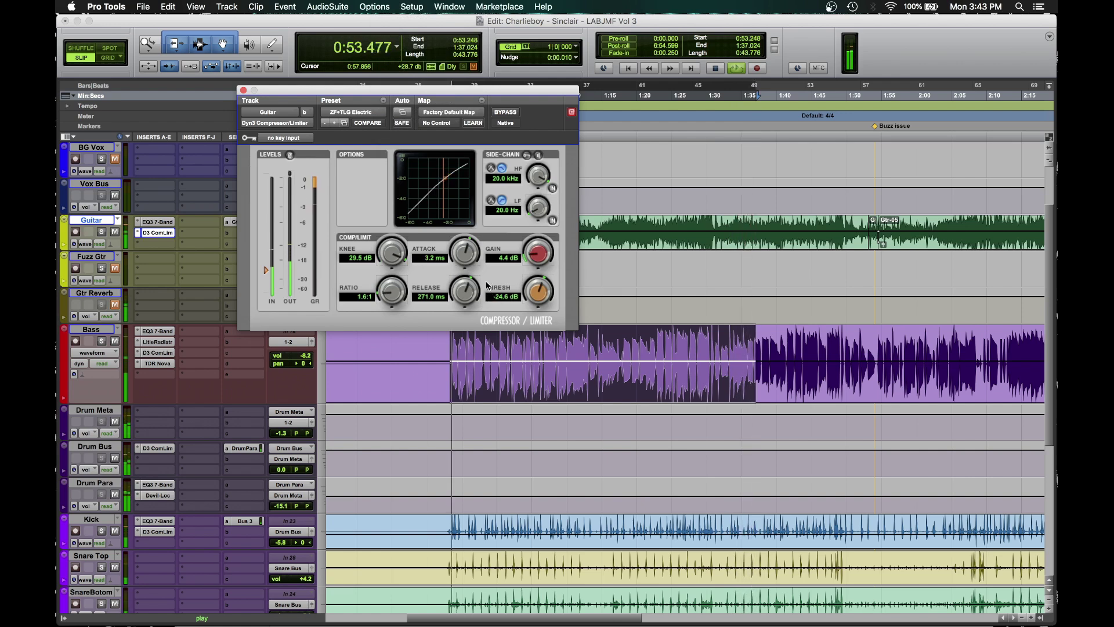
# Step: Set the guitar compressor's threshold to about -30.8 dB and its gain to 3.5 dB, then close the plug-in window
pyautogui.moveTo(530, 292); pyautogui.dragTo(513, 313)
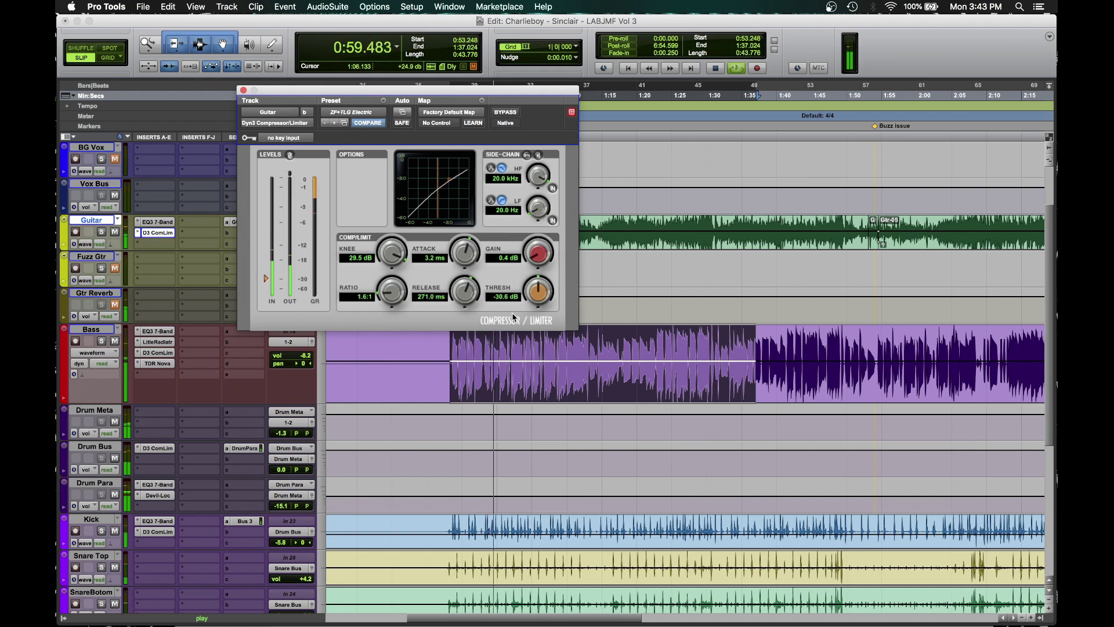
pyautogui.moveTo(534, 255); pyautogui.dragTo(532, 245)
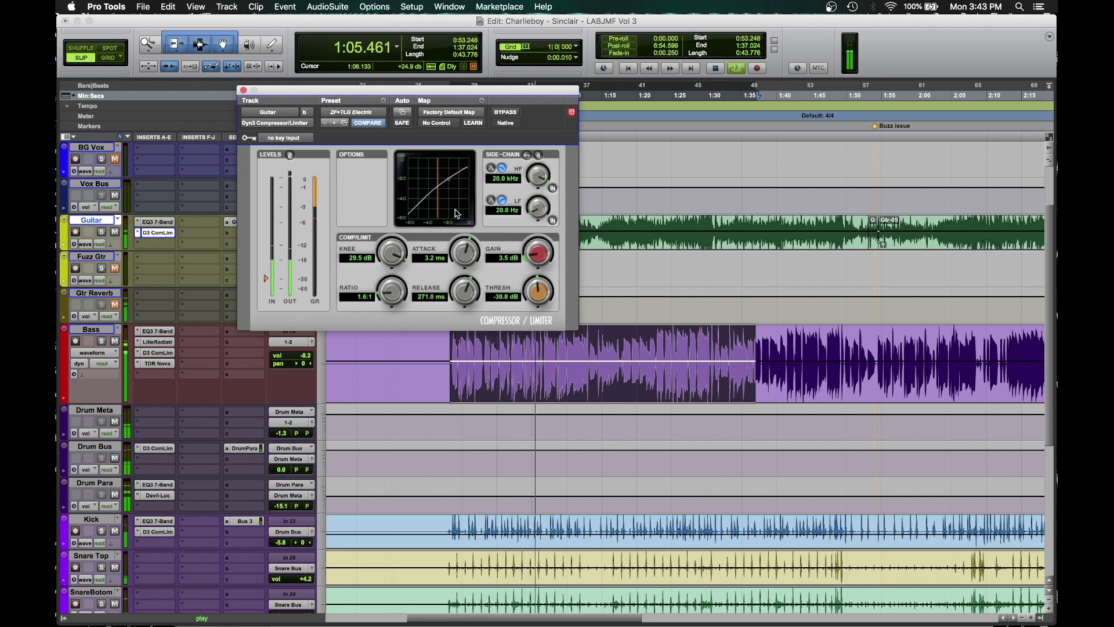
pyautogui.click(243, 91)
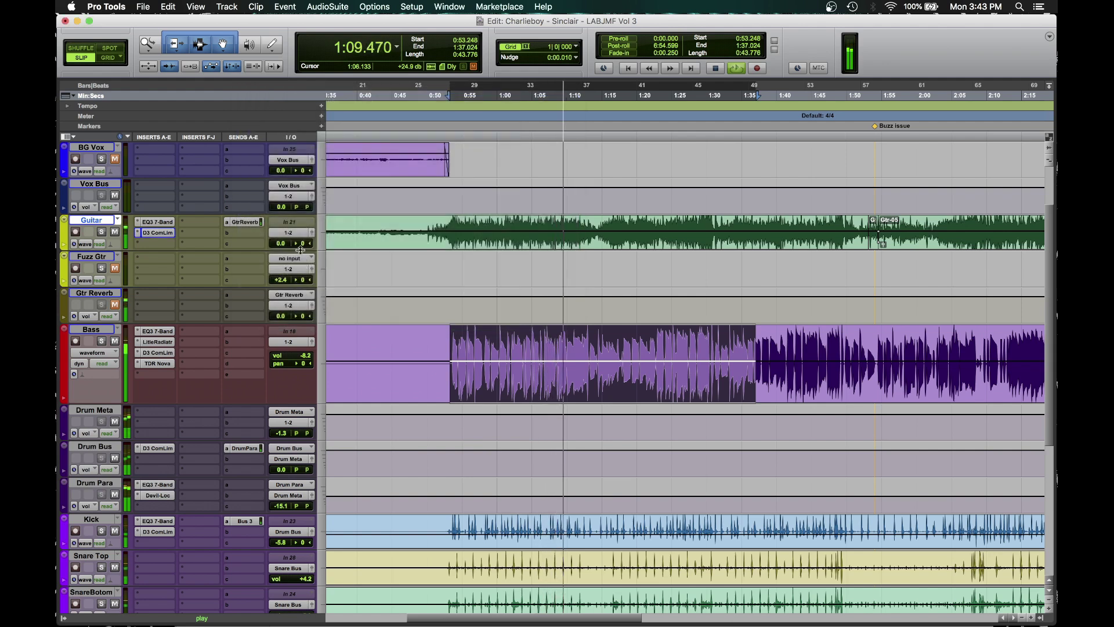
# Step: Set the Guitar track's volume to -2.3 dB and the Bass track's volume to -8.0 dB
pyautogui.moveTo(296, 246); pyautogui.dragTo(280, 248)
pyautogui.moveTo(307, 355); pyautogui.dragTo(308, 357)
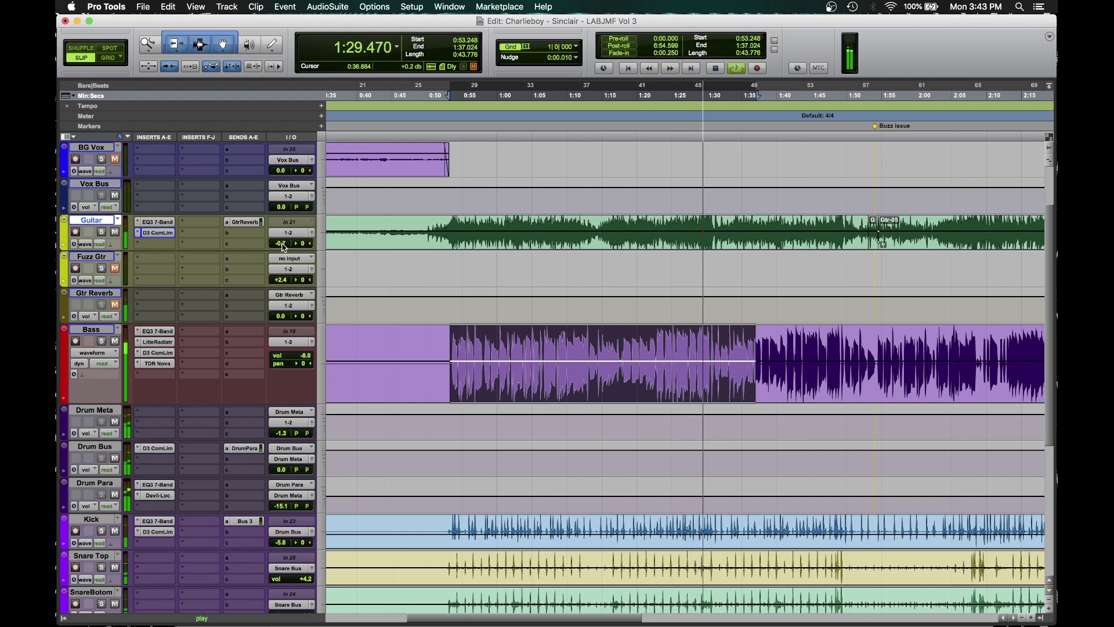
pyautogui.moveTo(285, 248); pyautogui.dragTo(282, 247)
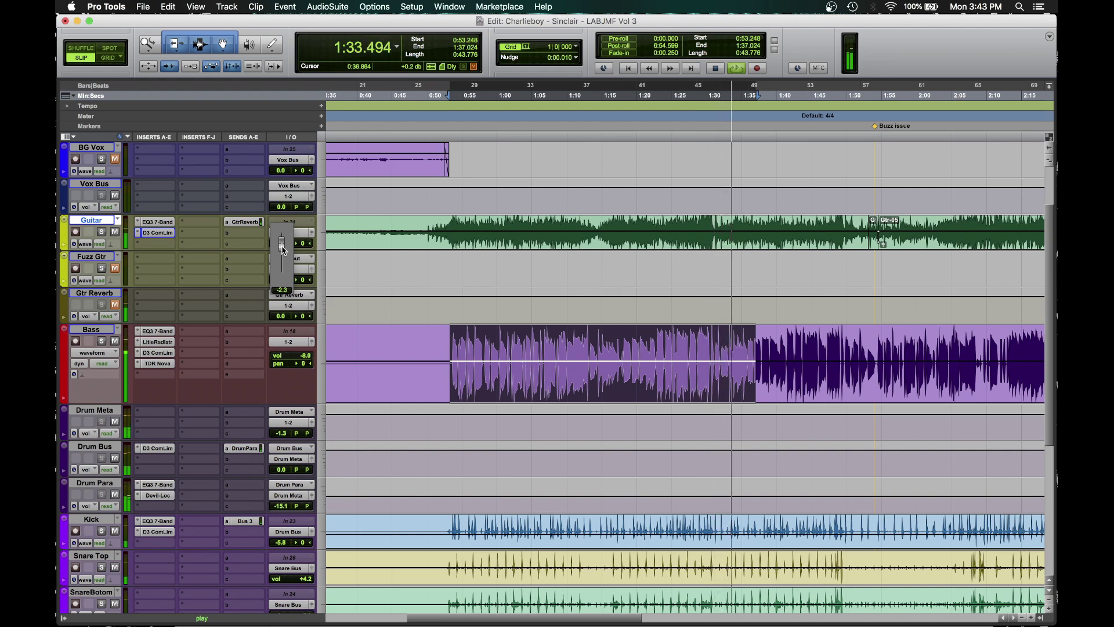
# Step: Pan the Guitar track 50 to the left, listen to the mix and stop playback
pyautogui.click(301, 244)
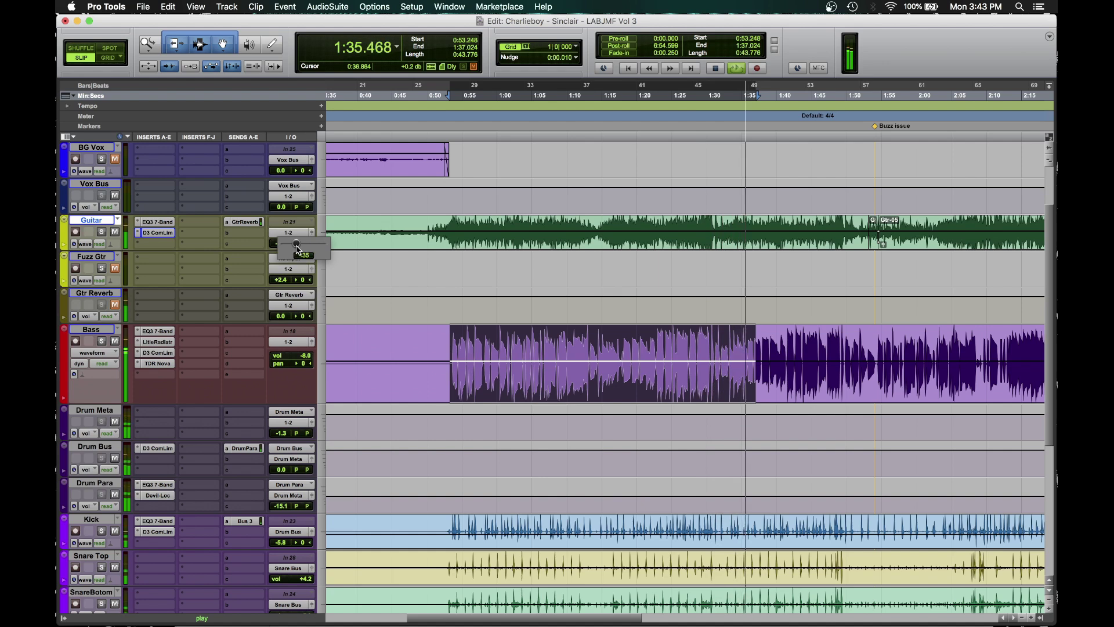
pyautogui.moveTo(303, 248); pyautogui.dragTo(294, 251)
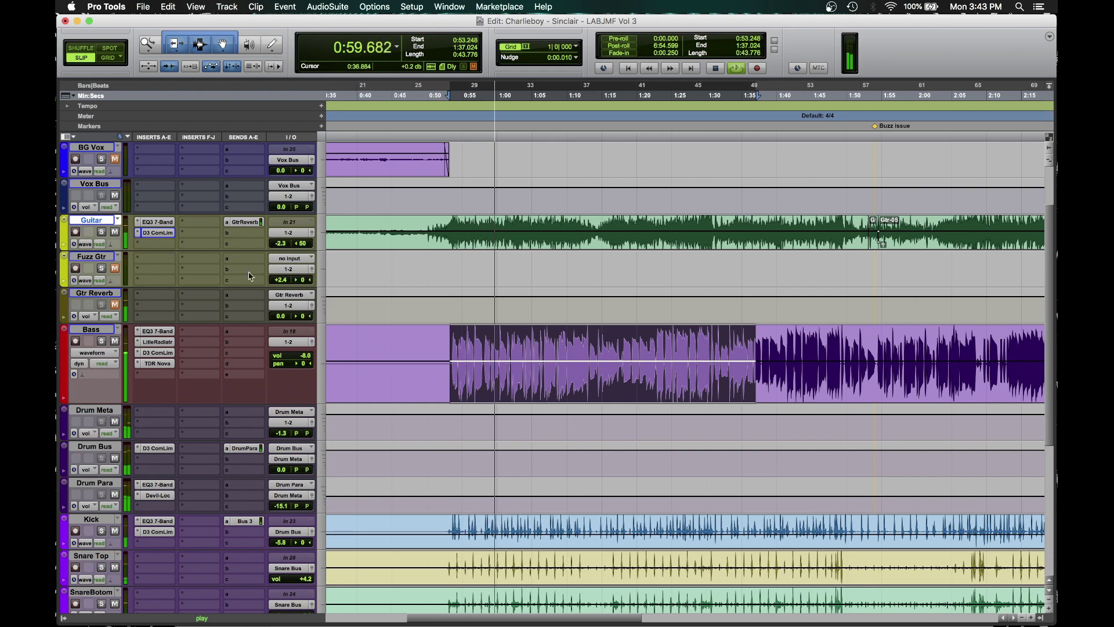
pyautogui.press('space')
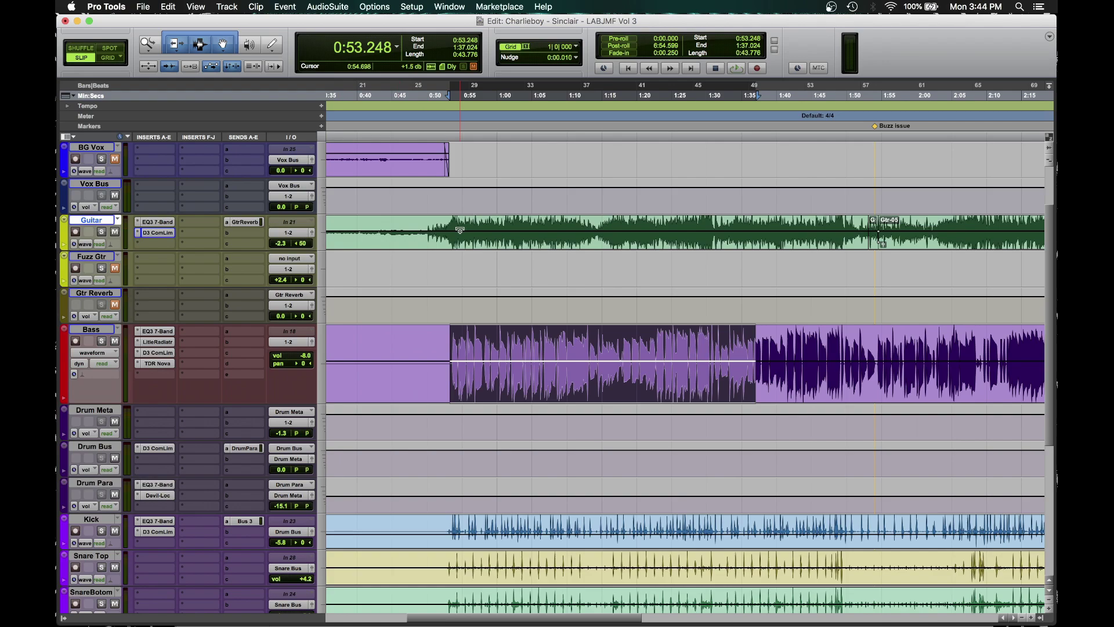
# Step: Pan the Gtr Reverb track 50 to the right, opposite the guitar, and restart playback
pyautogui.scroll(-10, 460, 230)
pyautogui.scroll(8, 459, 230)
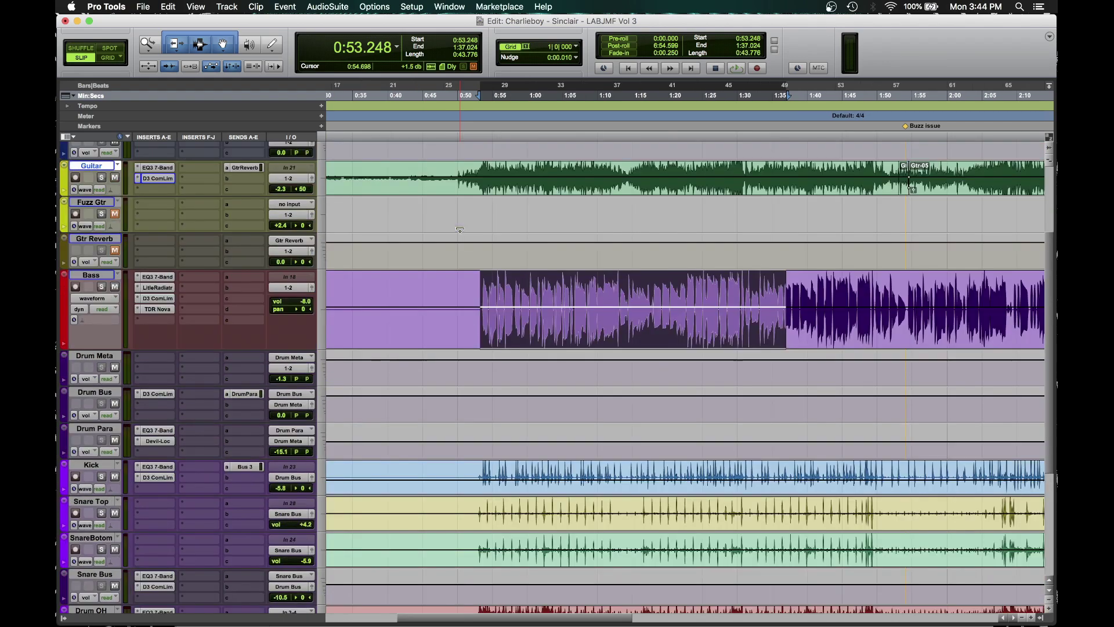
pyautogui.scroll(3, 460, 231)
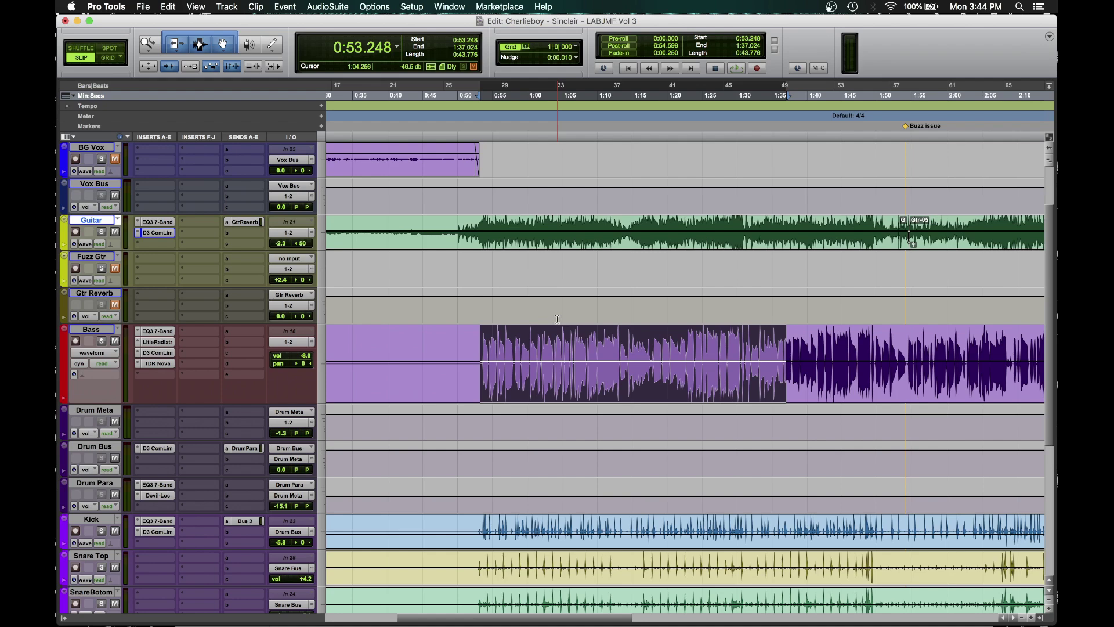
pyautogui.scroll(-7, 557, 318)
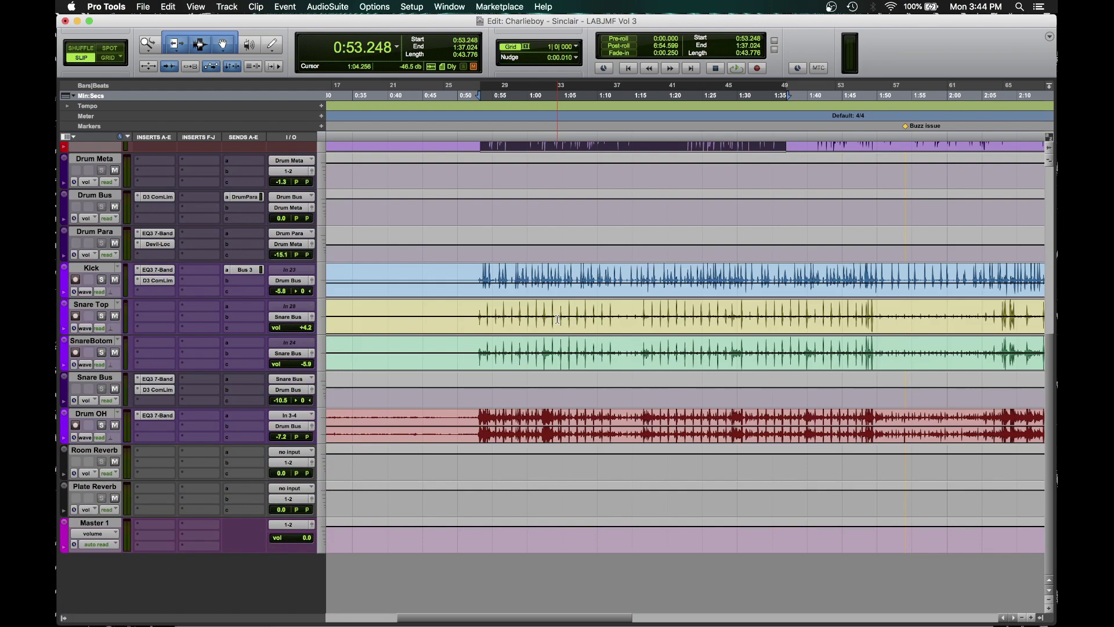
pyautogui.scroll(9, 557, 319)
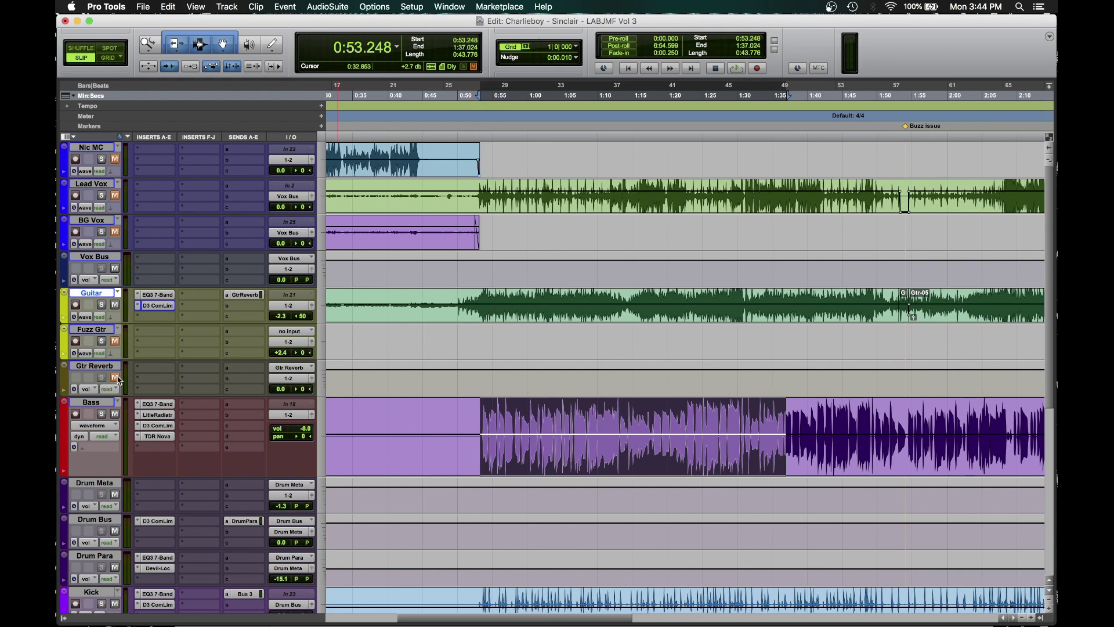
pyautogui.moveTo(304, 390); pyautogui.dragTo(313, 391)
pyautogui.press('space')
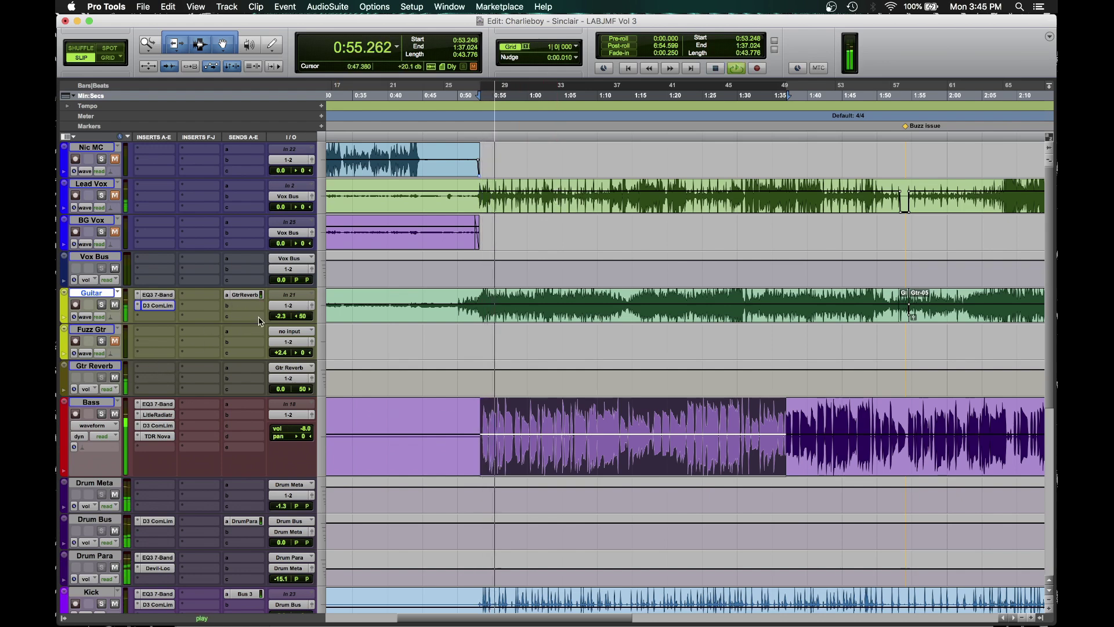
# Step: Insert Mod Delay III on the Gtr Reverb track and load its TLG Slap preset
pyautogui.click(155, 367)
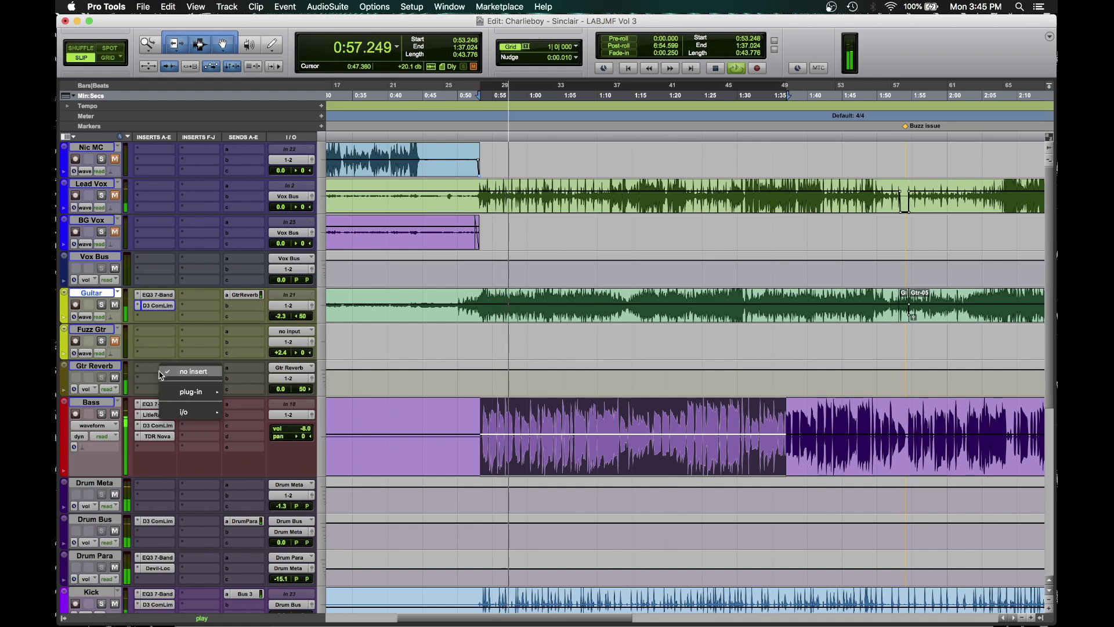
pyautogui.moveTo(194, 391)
pyautogui.moveTo(305, 104)
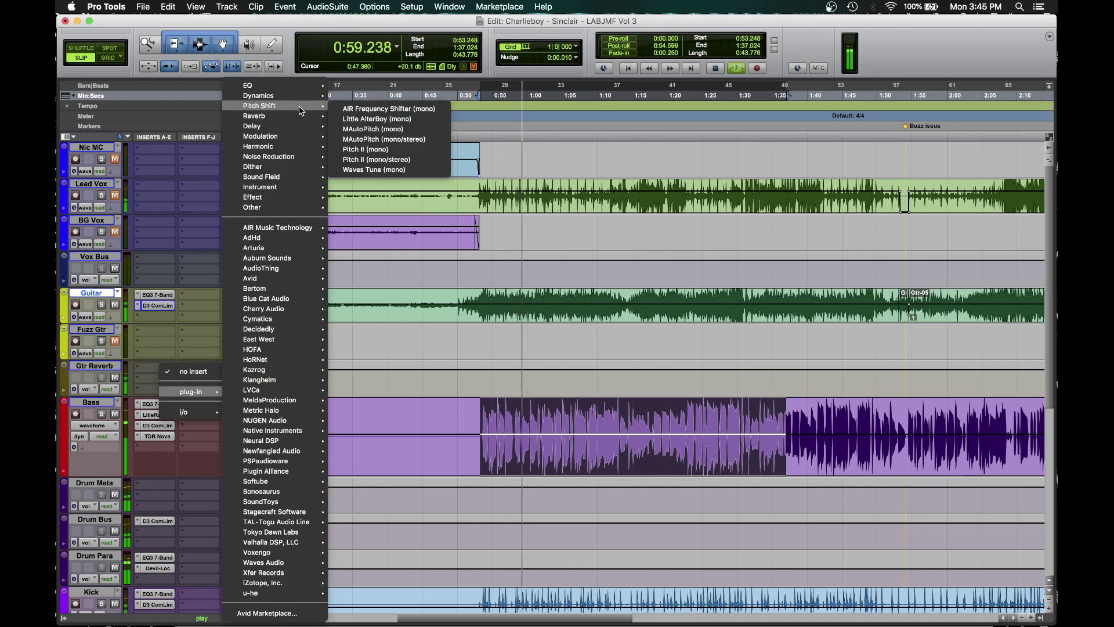
pyautogui.moveTo(293, 126)
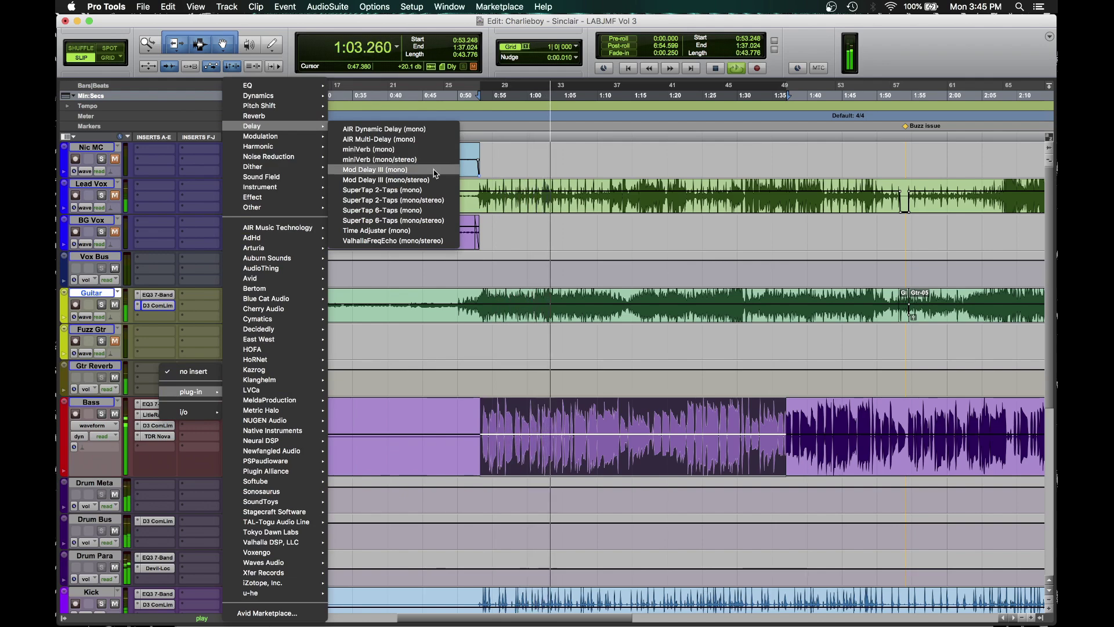
pyautogui.press('Escape')
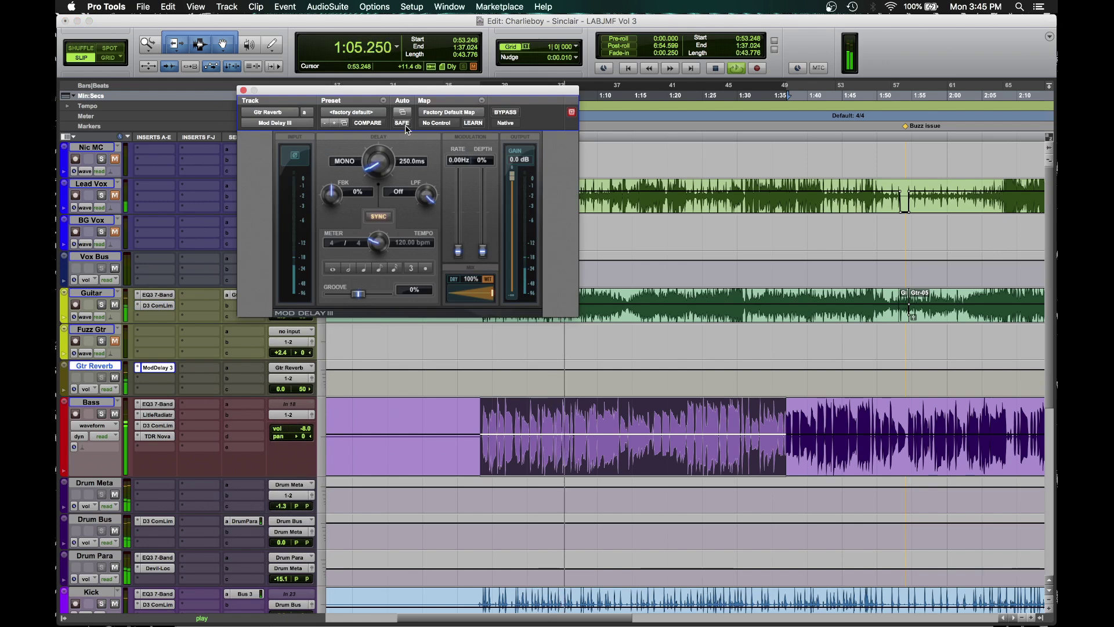
pyautogui.click(352, 114)
pyautogui.click(390, 83)
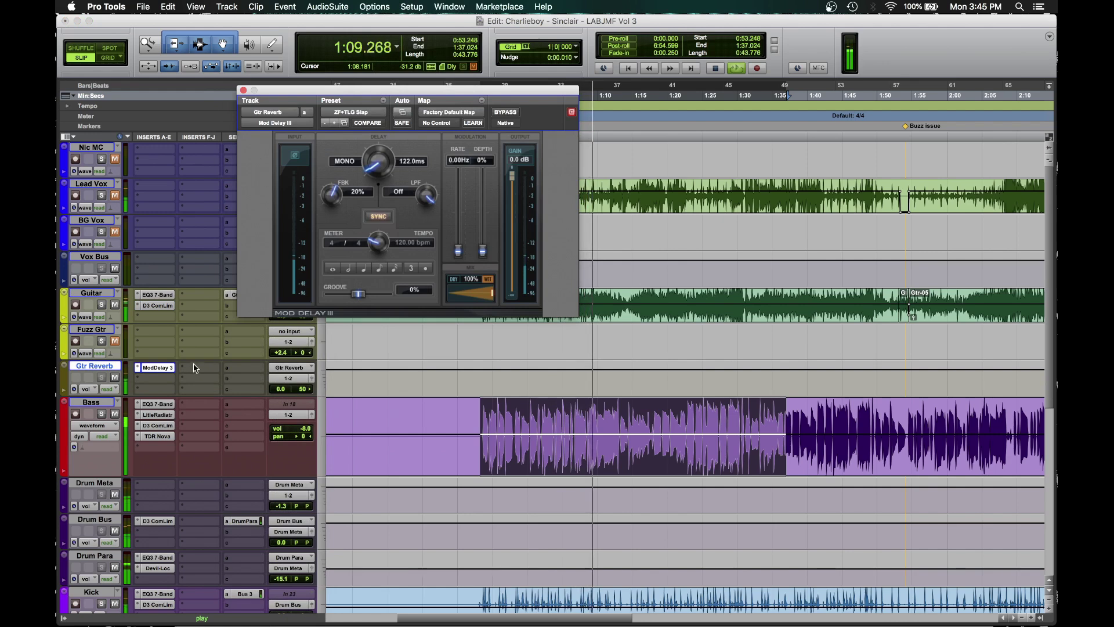
# Step: Solo the Guitar track and set the slap delay's time to 49 ms, moving the plug-in window clear of the tracks
pyautogui.click(102, 305)
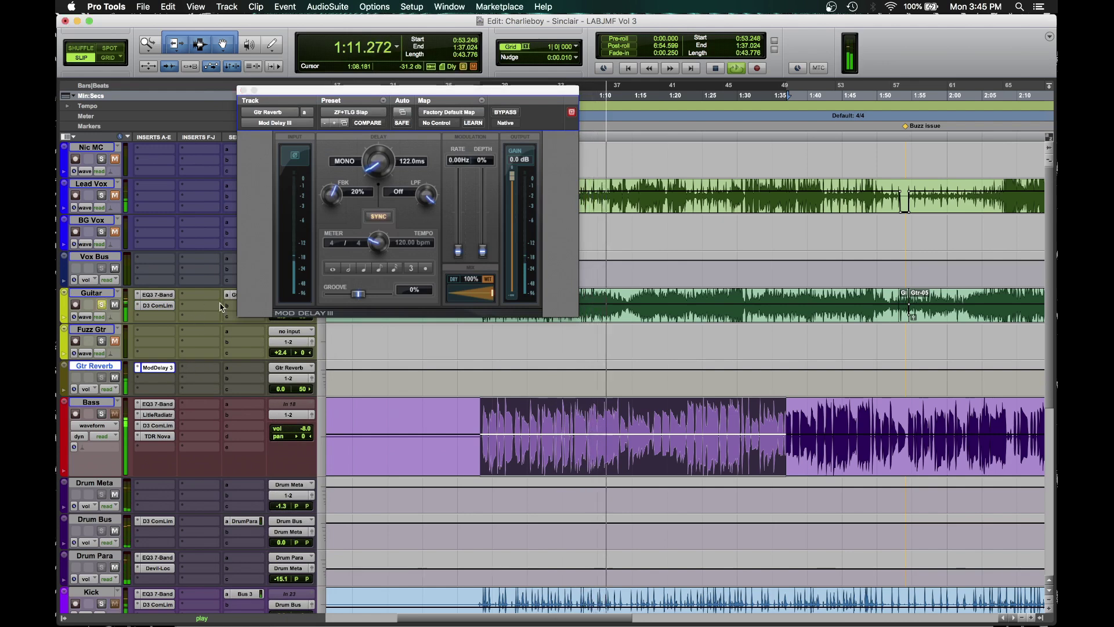
pyautogui.moveTo(374, 172)
pyautogui.mouseDown()
pyautogui.moveTo(373, 215)
pyautogui.moveTo(371, 178)
pyautogui.moveTo(380, 187)
pyautogui.mouseUp()
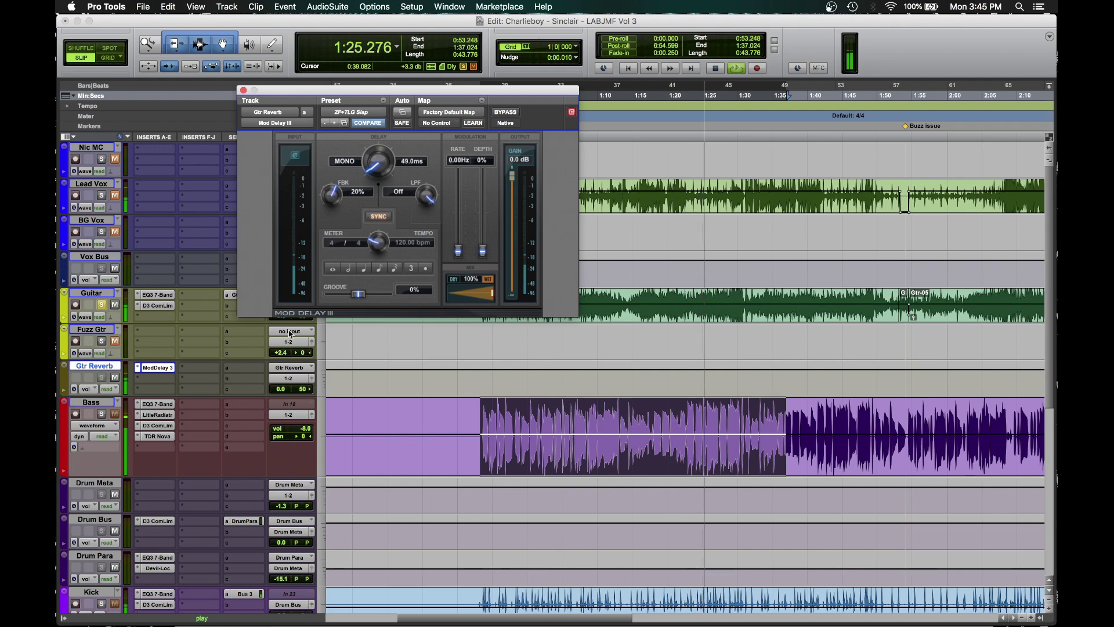
pyautogui.moveTo(307, 97); pyautogui.dragTo(408, 29)
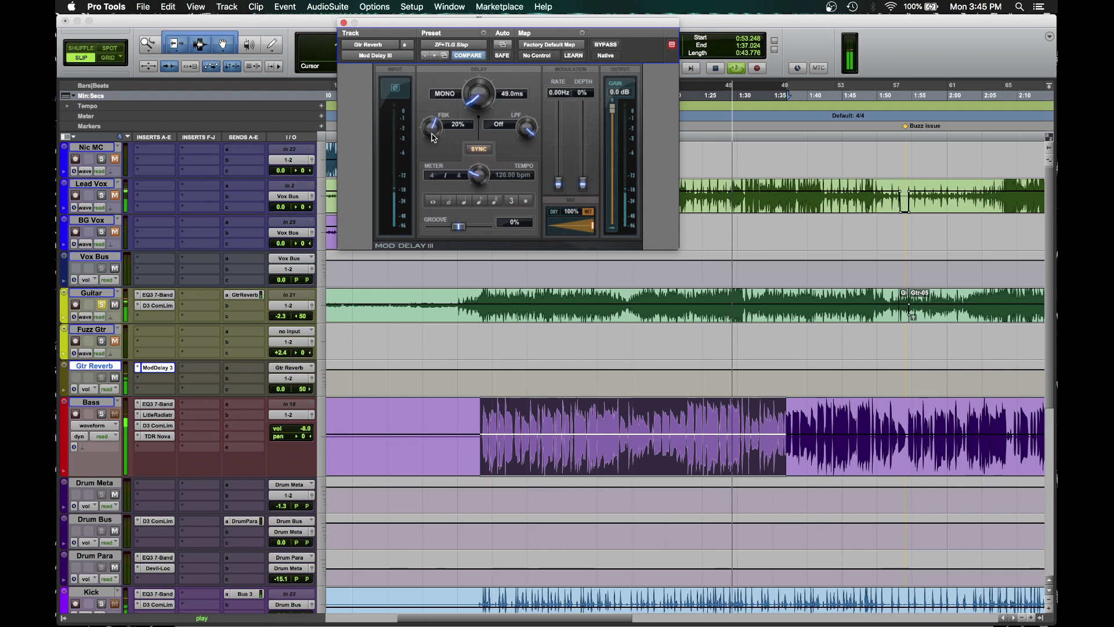
# Step: Move Mod Delay III to the second insert slot on Gtr Reverb and insert an EQ3 7-Band ahead of it
pyautogui.click(157, 379)
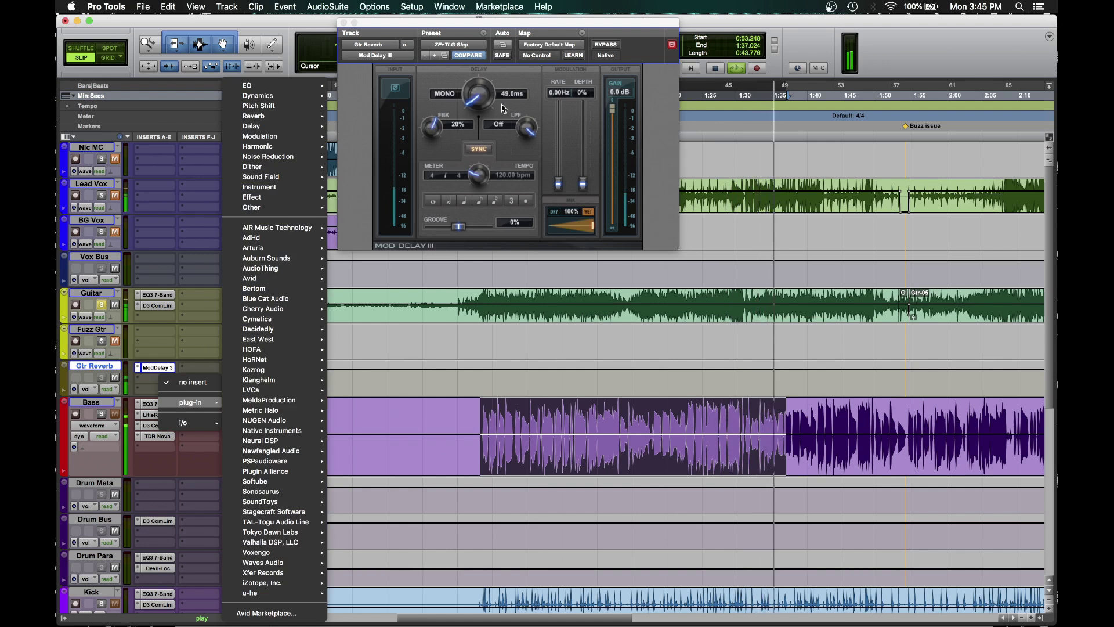
pyautogui.press('Escape')
pyautogui.press('space')
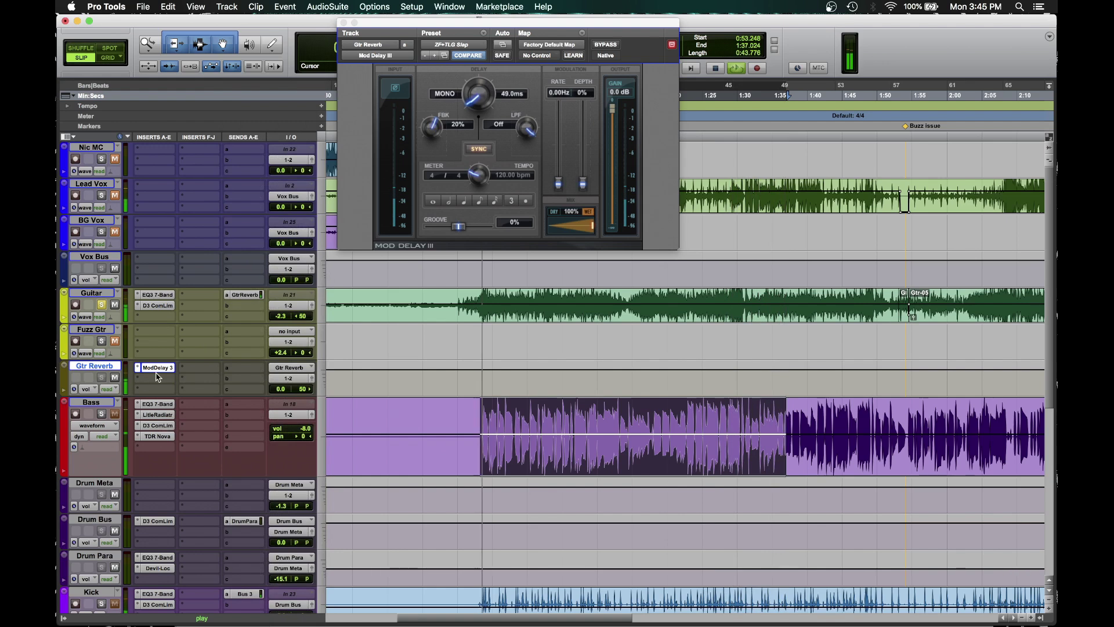
pyautogui.click(161, 370)
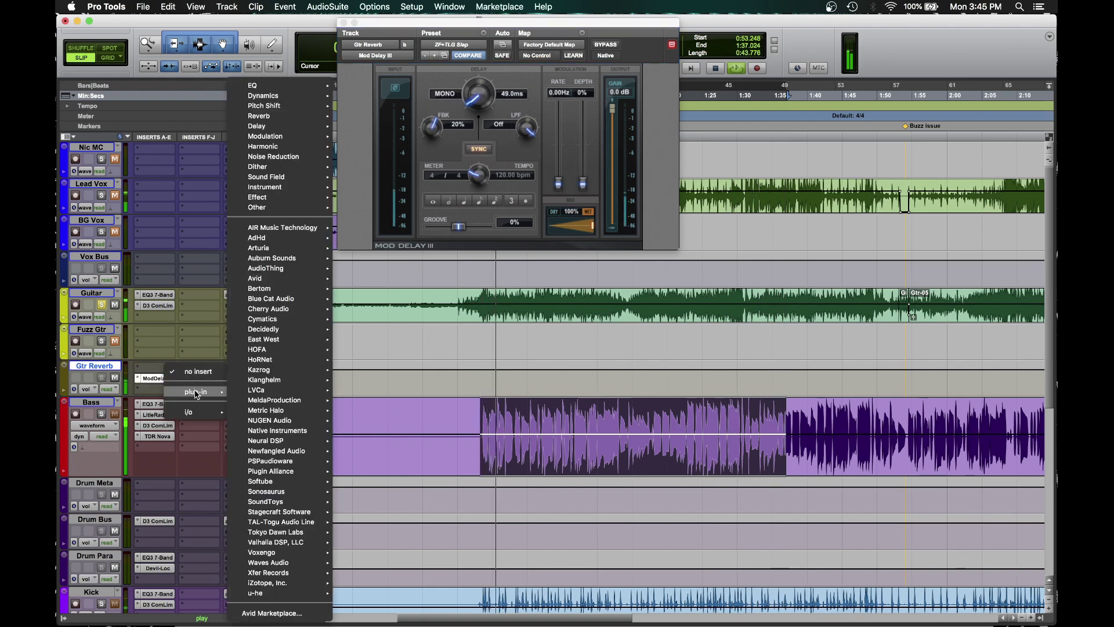
pyautogui.moveTo(311, 85)
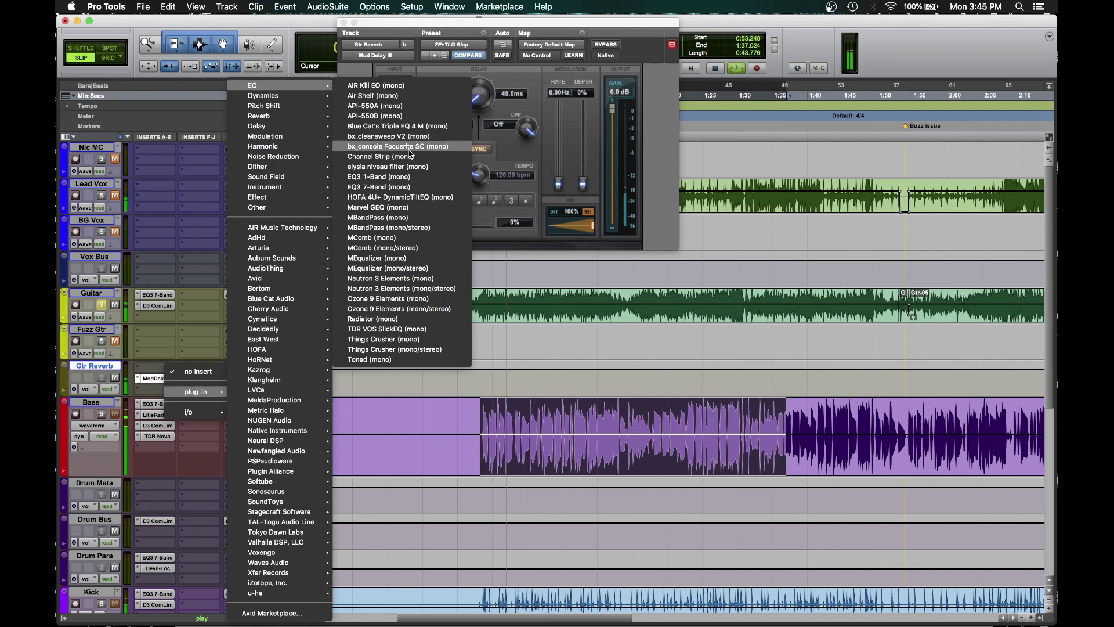
pyautogui.click(383, 181)
pyautogui.click(410, 163)
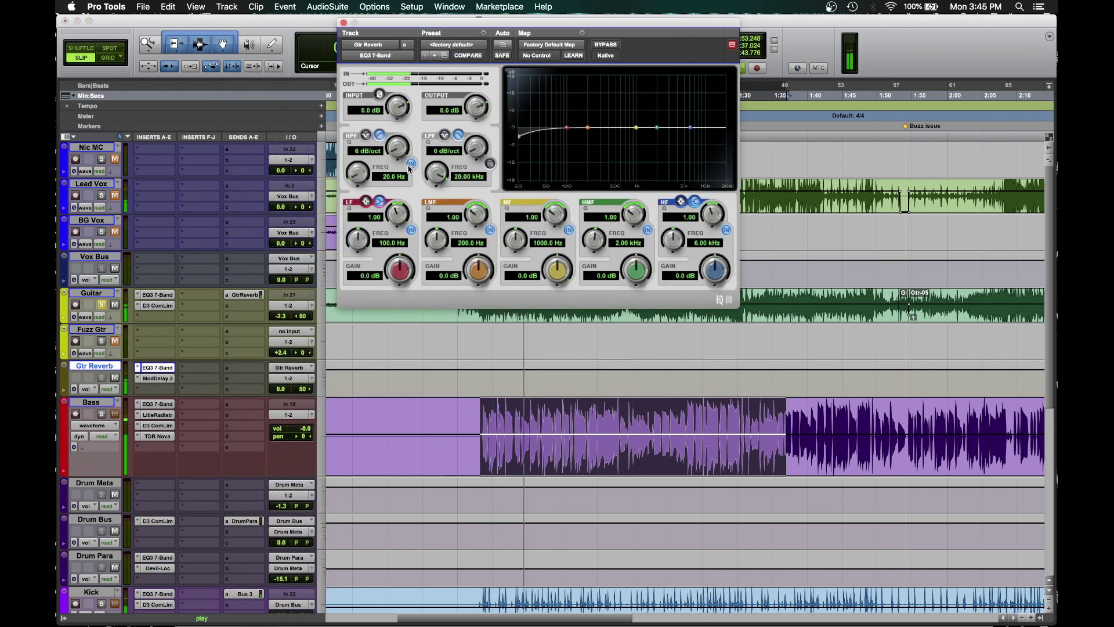
# Step: Set the Gtr Reverb EQ's high-pass filter to 382.4 Hz at 12 dB/oct and low-pass to 3.78 kHz at 18 dB/oct, then close the EQ
pyautogui.moveTo(358, 173); pyautogui.dragTo(364, 106)
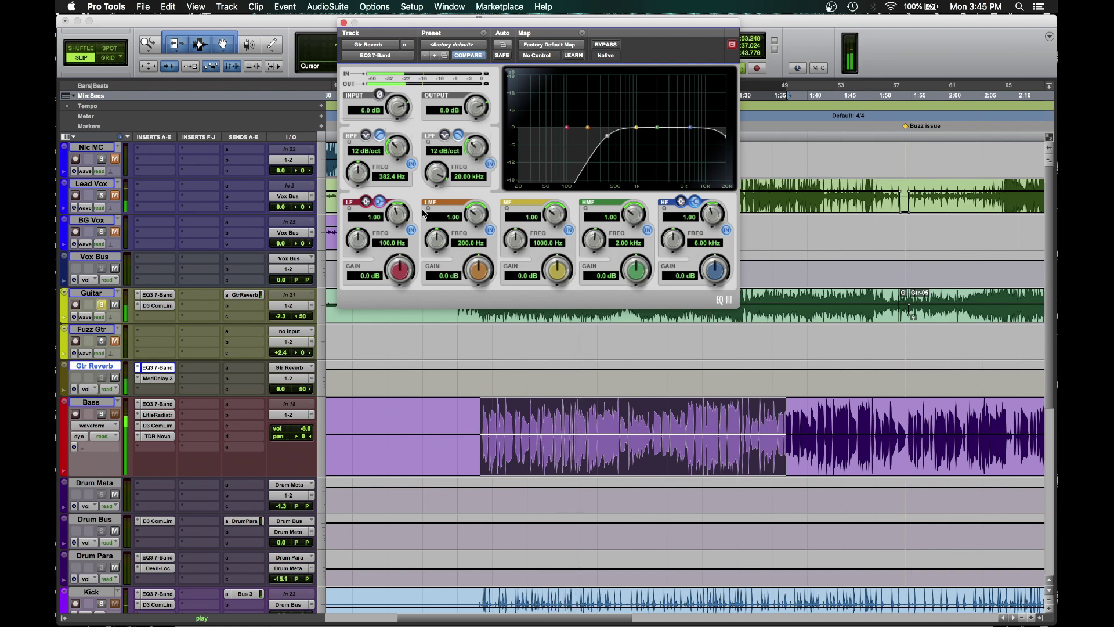
pyautogui.moveTo(437, 174); pyautogui.dragTo(392, 242)
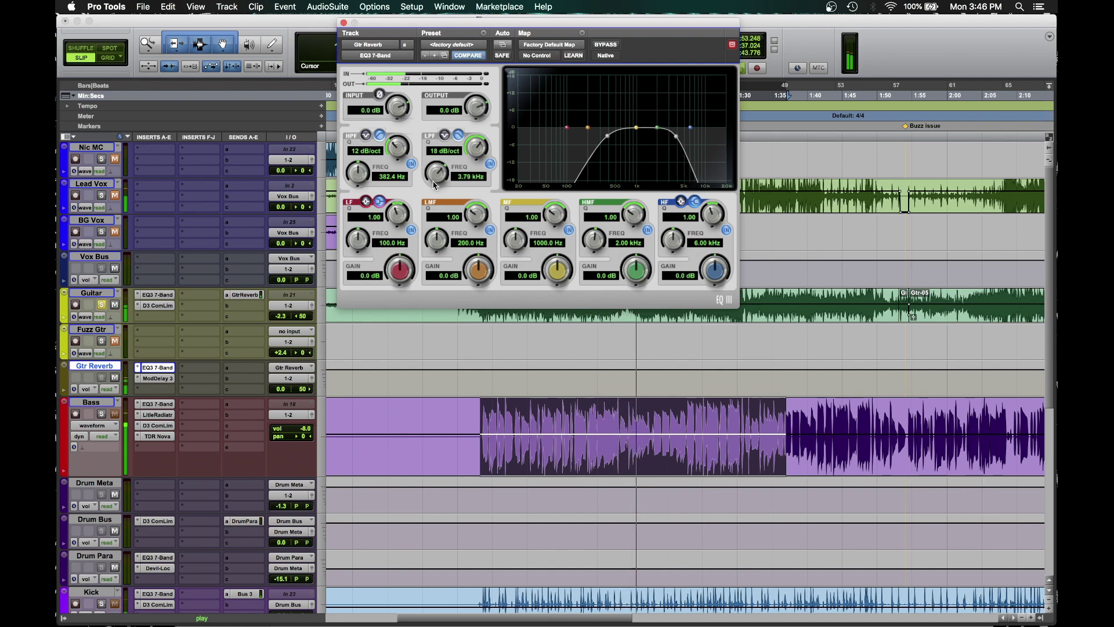
pyautogui.click(342, 22)
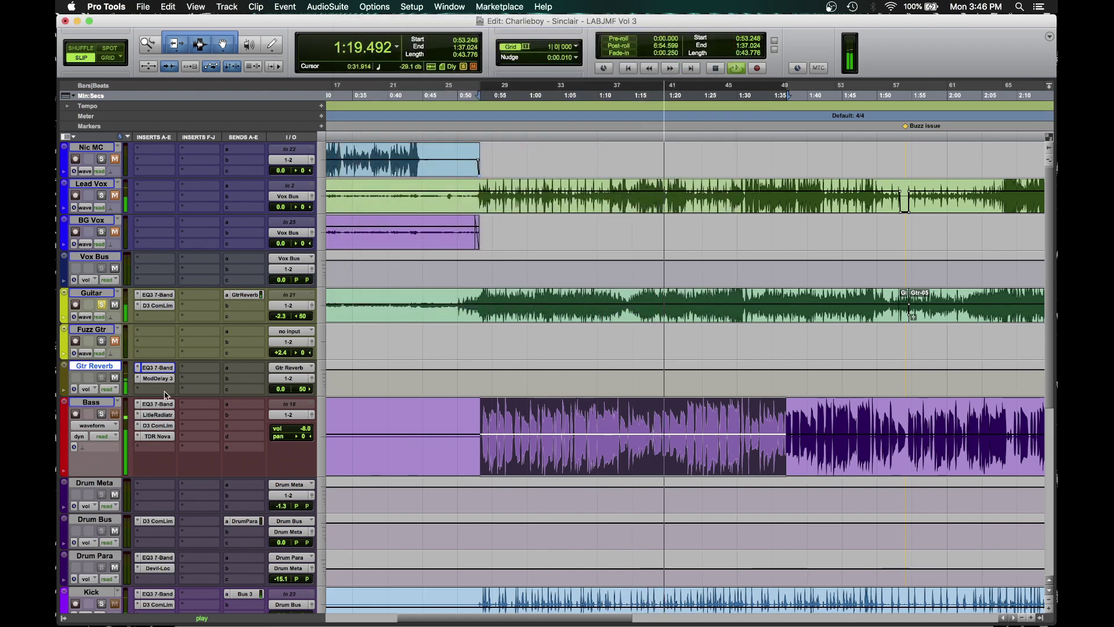
# Step: Set the Guitar's send to Gtr Reverb to -1.1 dB, pan Gtr Reverb 100 to the right, and unsolo the guitar
pyautogui.click(244, 298)
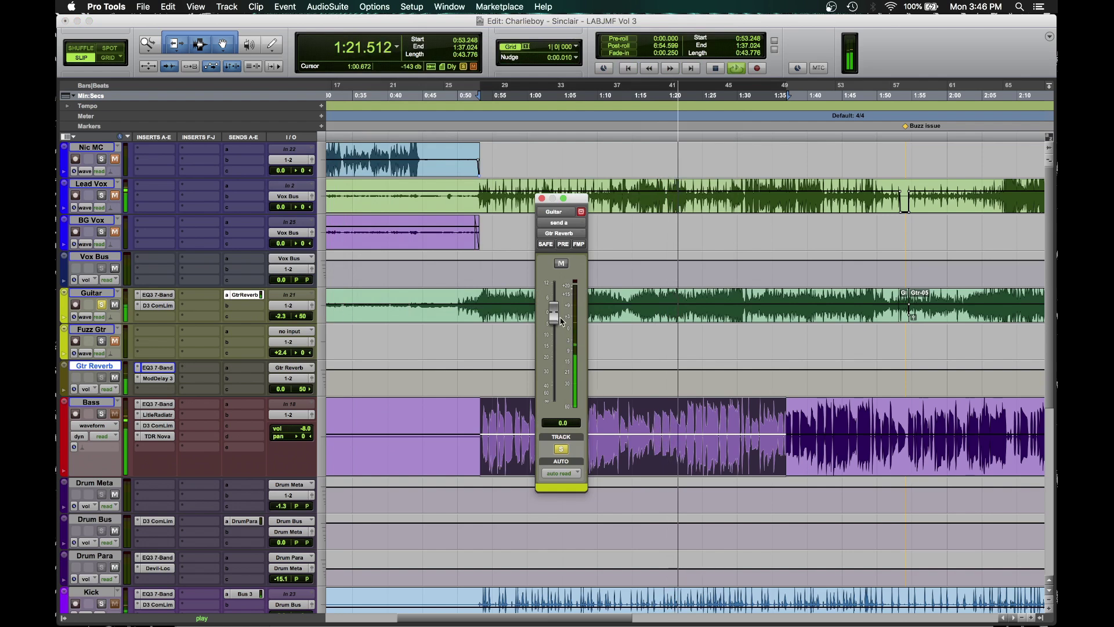
pyautogui.moveTo(554, 399); pyautogui.dragTo(554, 315)
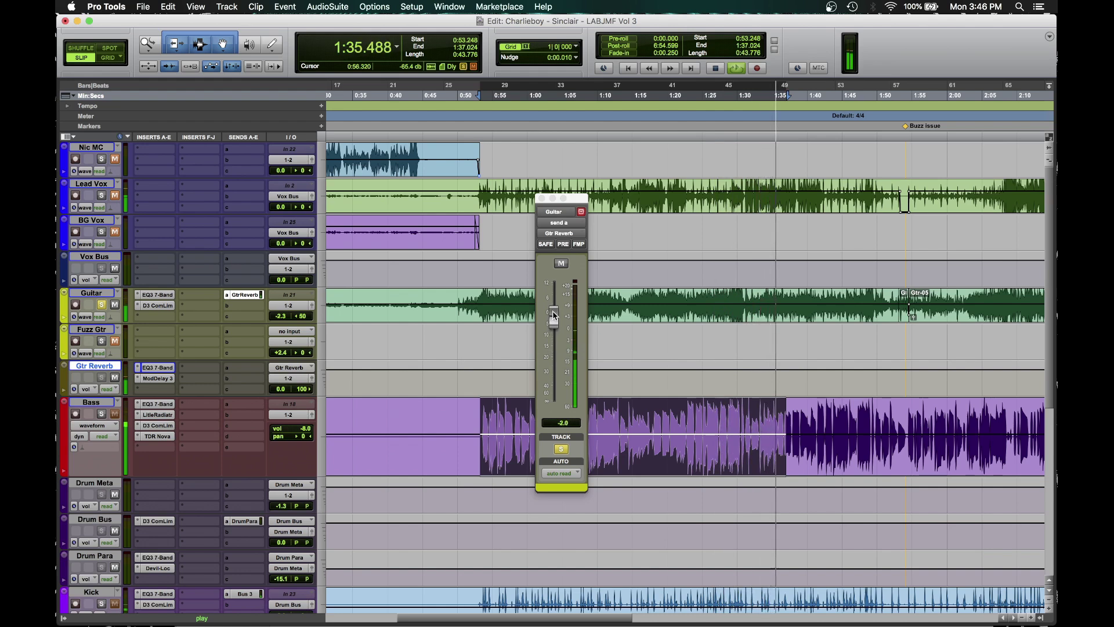
pyautogui.click(561, 448)
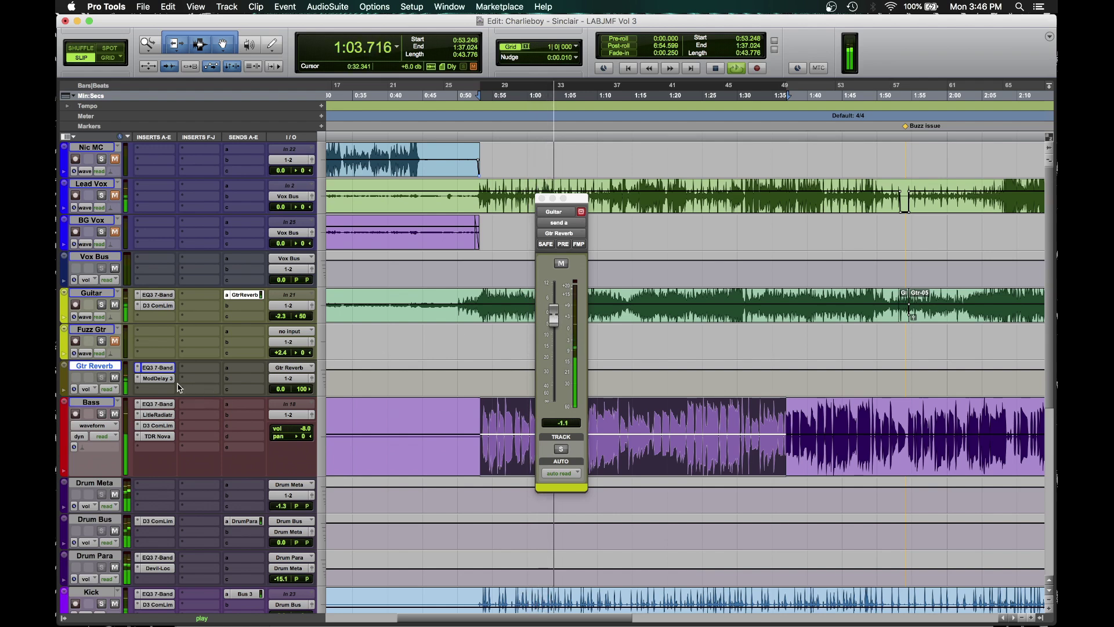
# Step: Insert Blue Cat's Chorus 4 in the third insert slot of Gtr Reverb and load the Clean Chorus II factory preset
pyautogui.click(162, 392)
pyautogui.moveTo(195, 413)
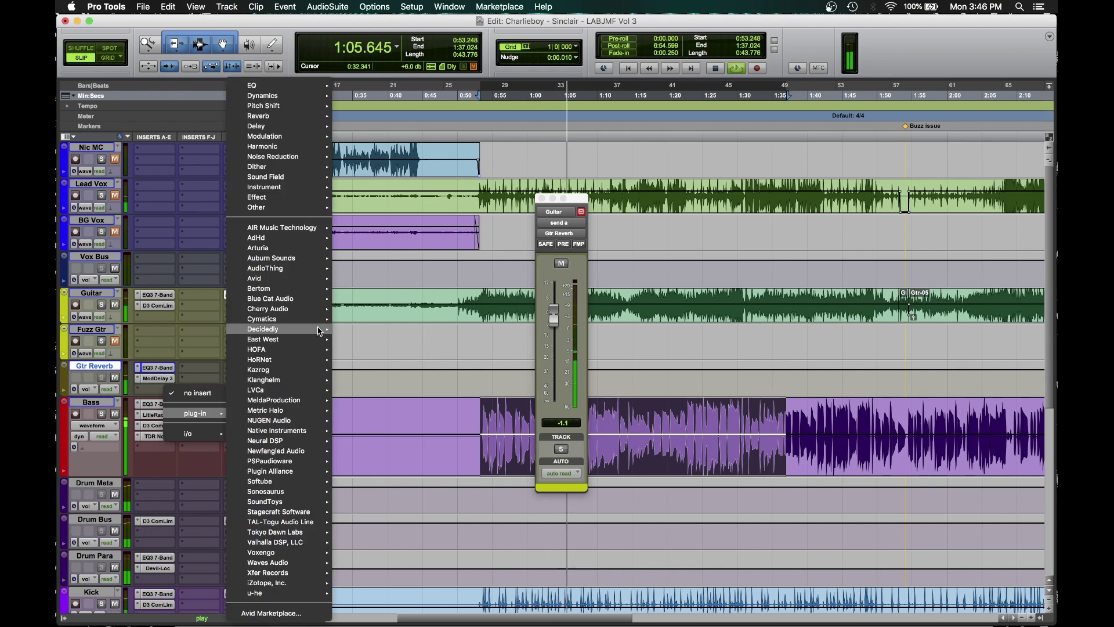
pyautogui.moveTo(307, 142)
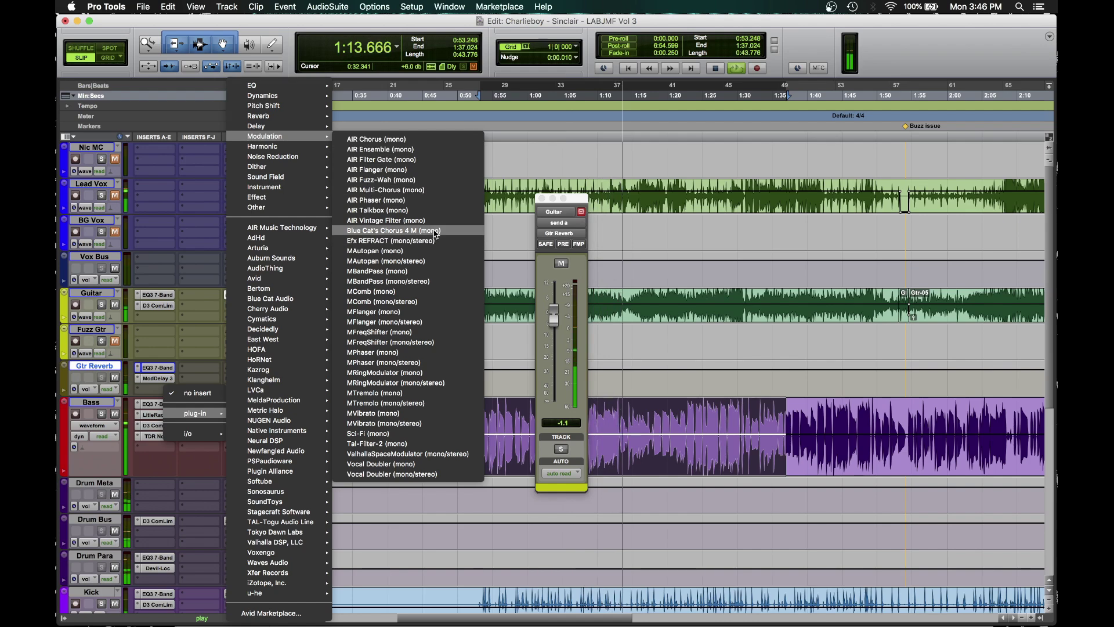
pyautogui.click(491, 228)
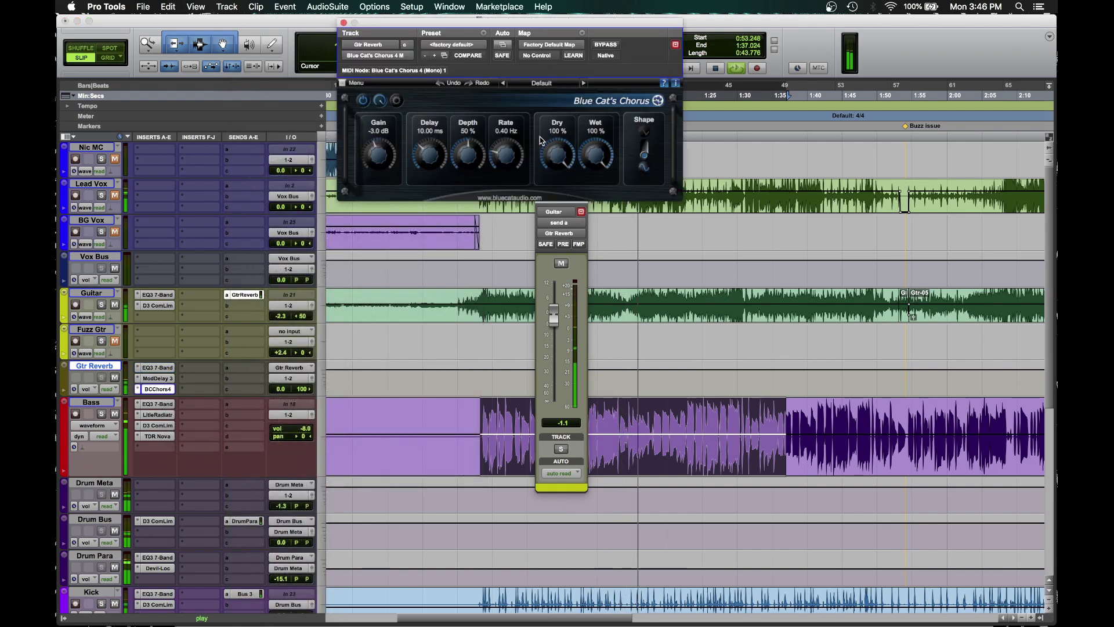
pyautogui.click(547, 82)
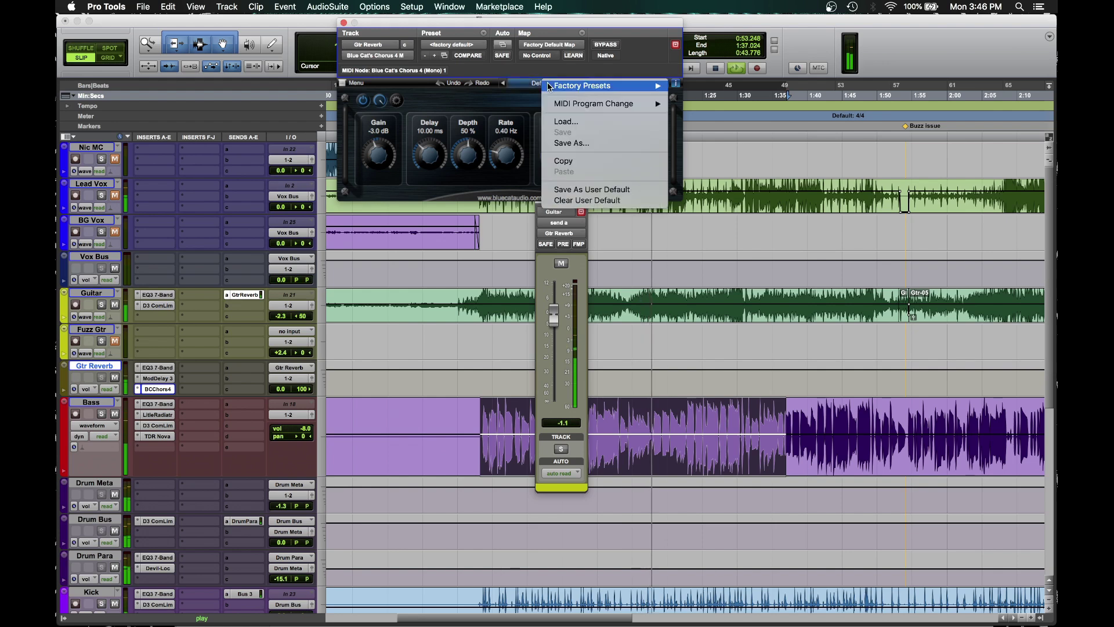
pyautogui.moveTo(638, 86)
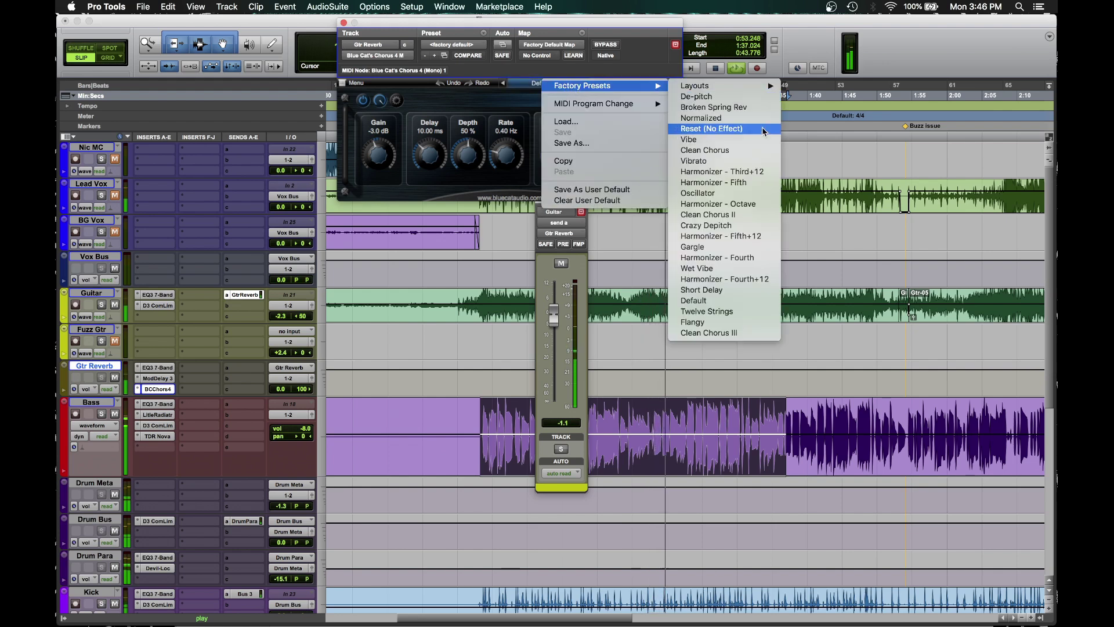
pyautogui.click(753, 218)
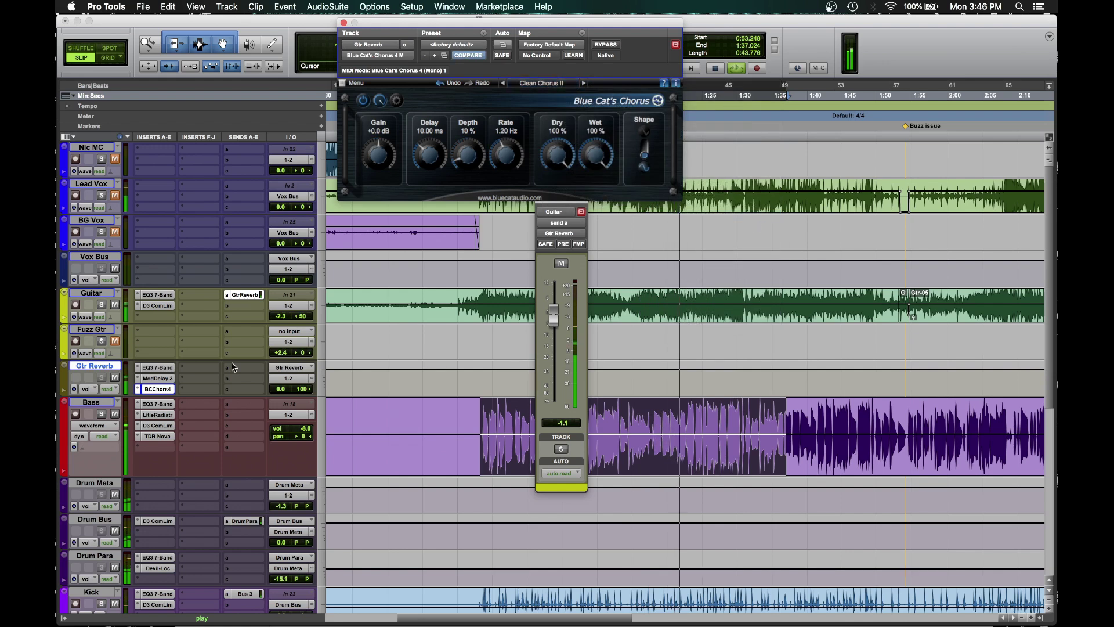
# Step: Solo the Guitar track and switch its Gtr Reverb send to pre-fader
pyautogui.click(102, 306)
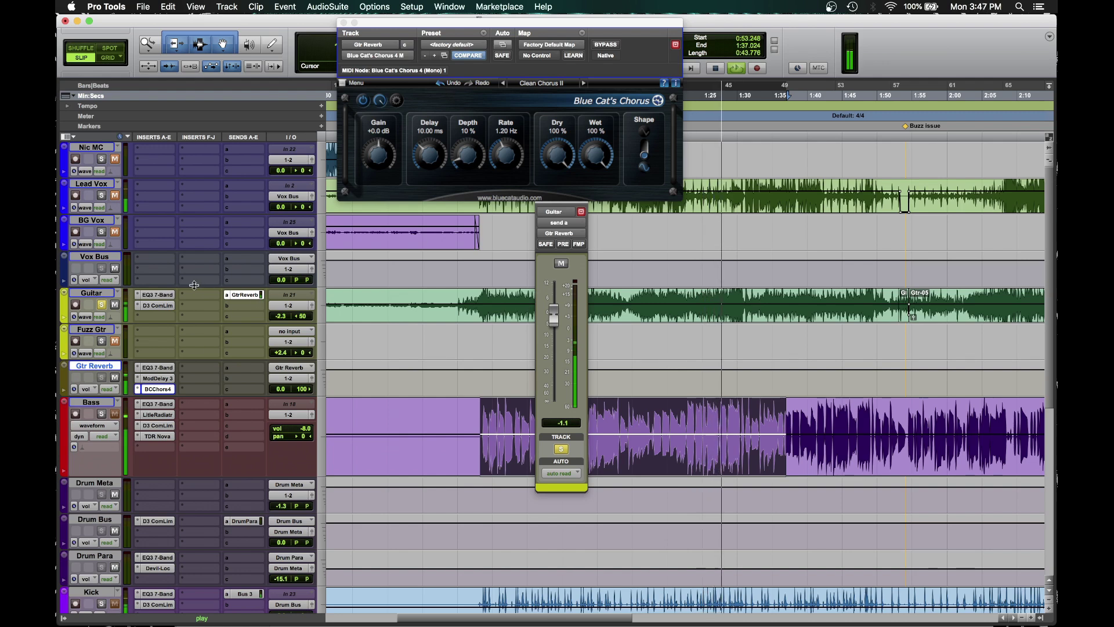
pyautogui.click(249, 298)
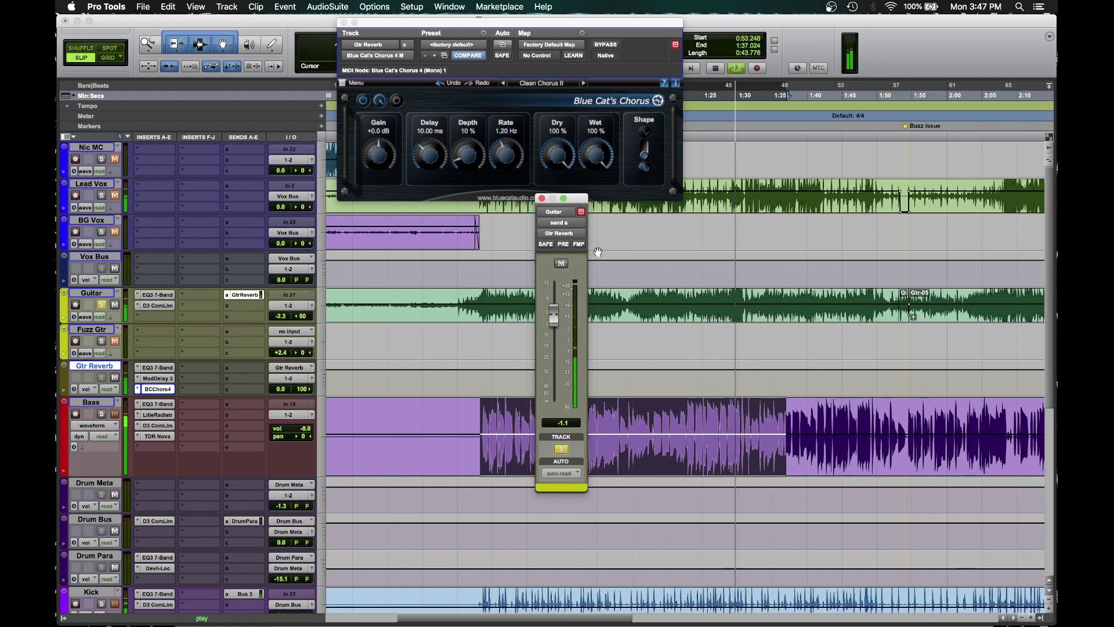
pyautogui.click(563, 244)
pyautogui.click(284, 309)
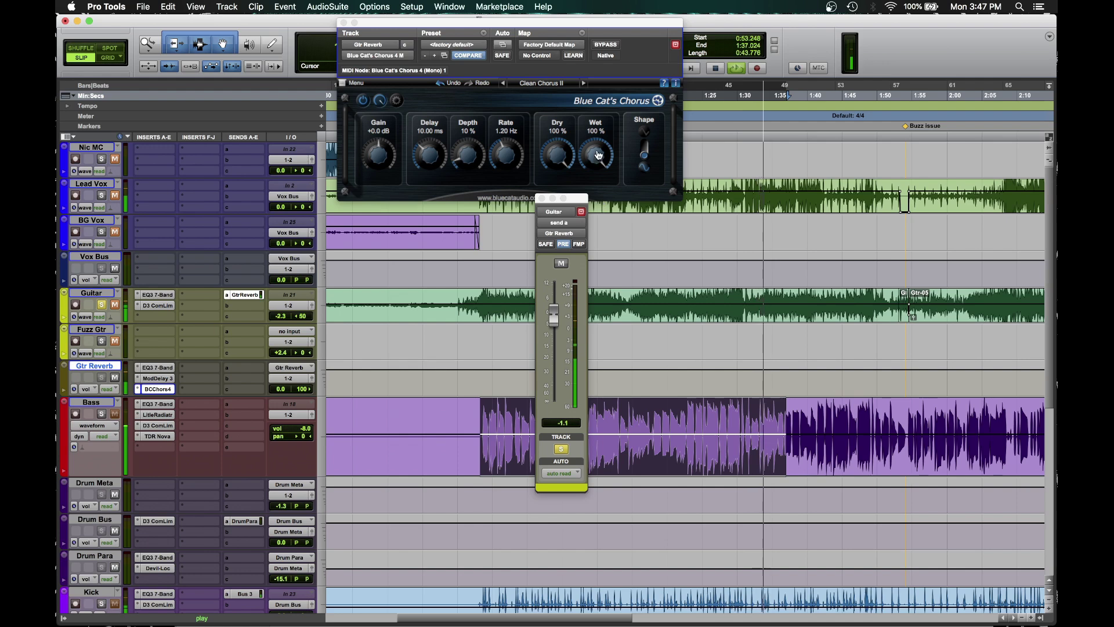
# Step: Try a 52% wet level in the chorus, then audition the Clean Chorus III factory preset
pyautogui.moveTo(596, 153); pyautogui.dragTo(583, 188)
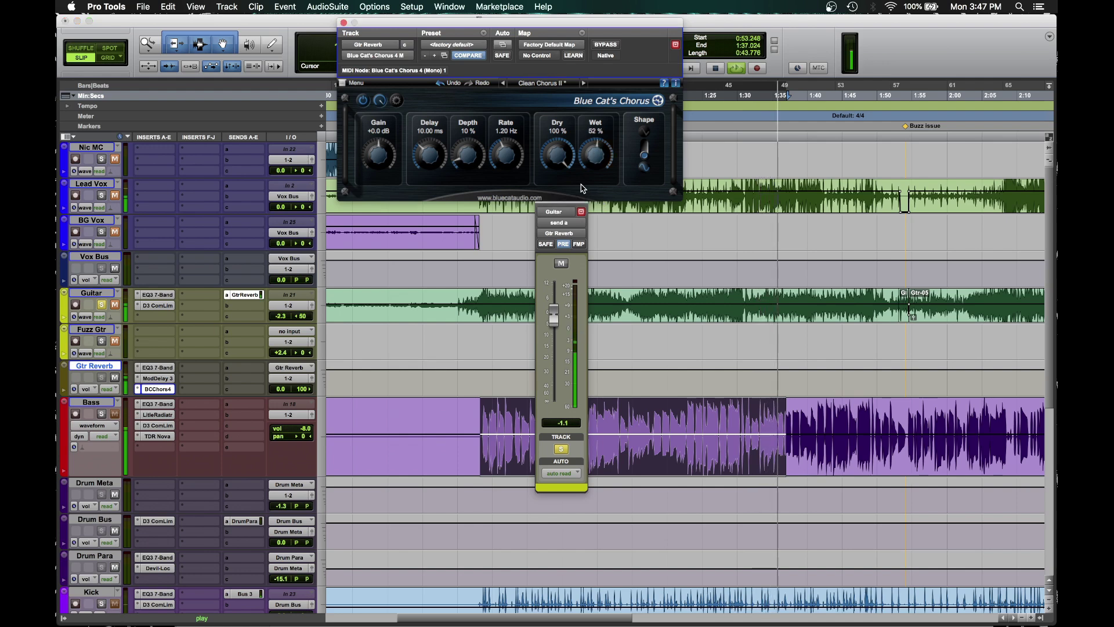
pyautogui.click(540, 83)
pyautogui.moveTo(639, 84)
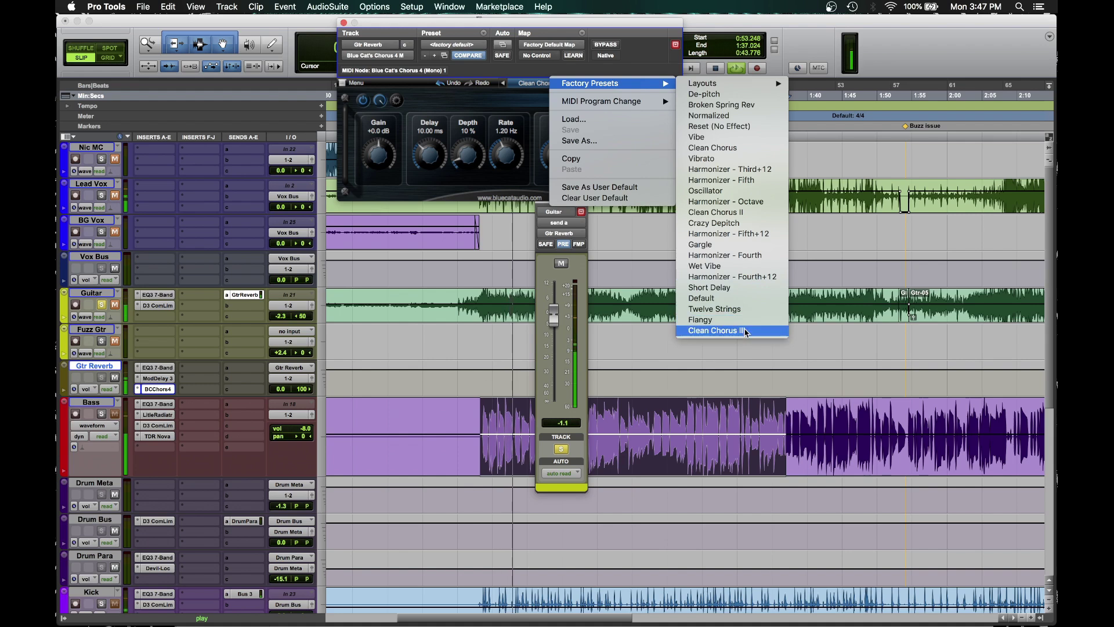
pyautogui.click(717, 330)
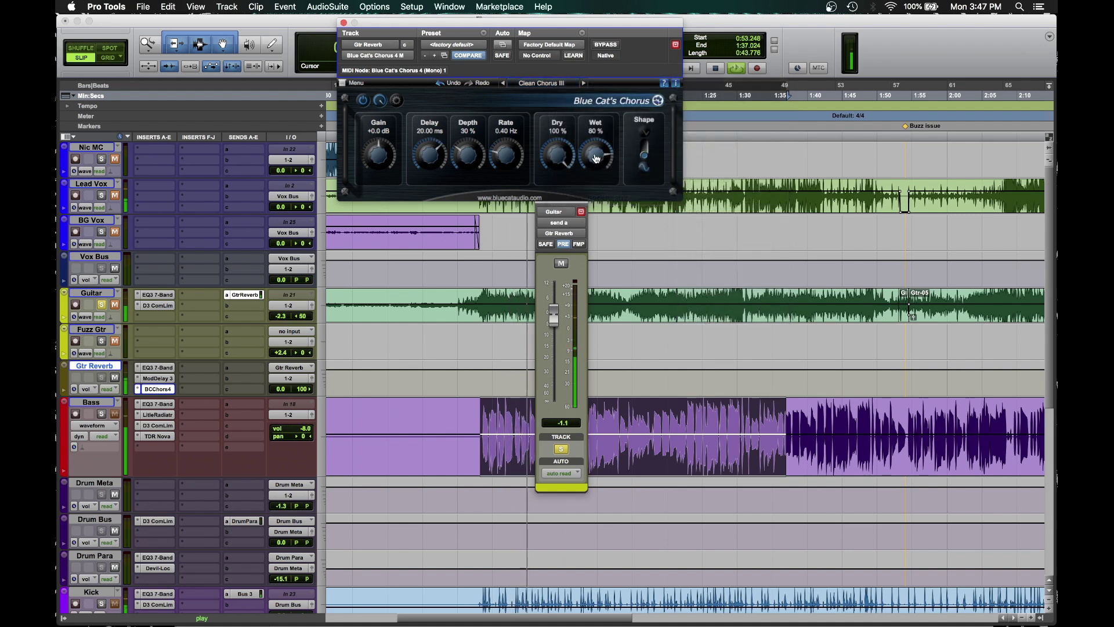
# Step: Load the Clean Chorus factory preset and set its wet level to 73% and depth to about 17%
pyautogui.click(554, 84)
pyautogui.moveTo(620, 105)
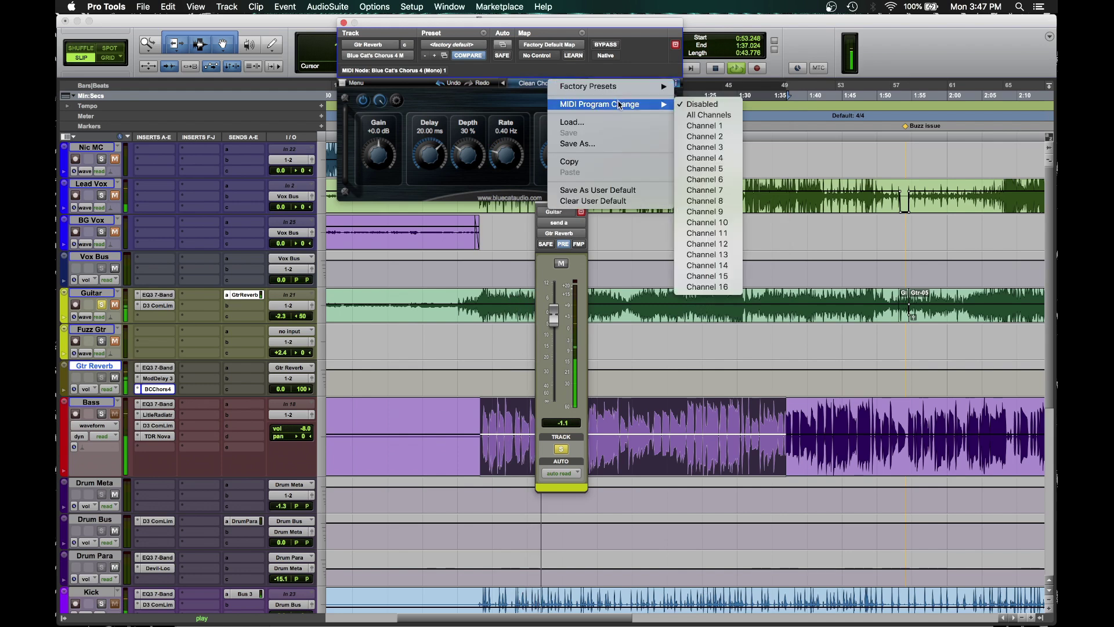
pyautogui.moveTo(668, 87)
pyautogui.moveTo(755, 88)
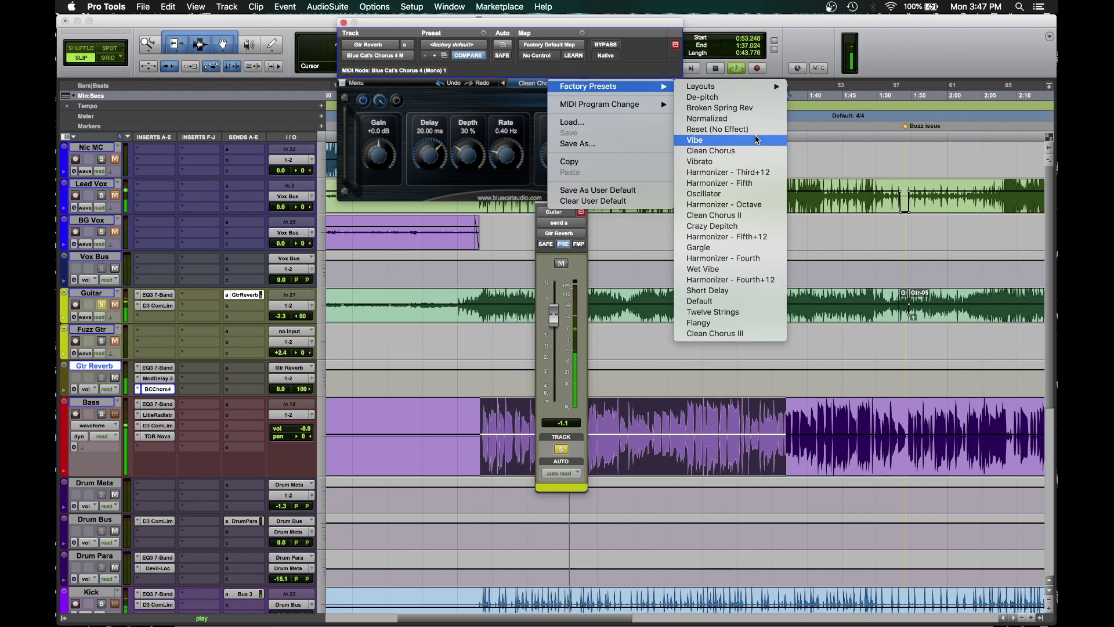
pyautogui.click(741, 154)
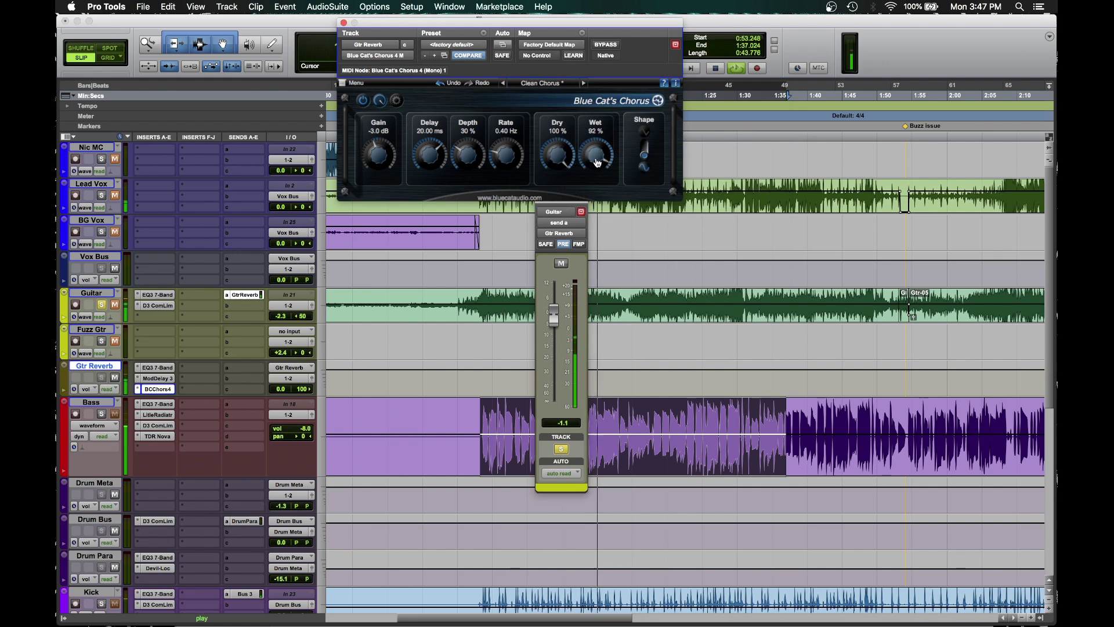
pyautogui.moveTo(465, 153); pyautogui.dragTo(464, 163)
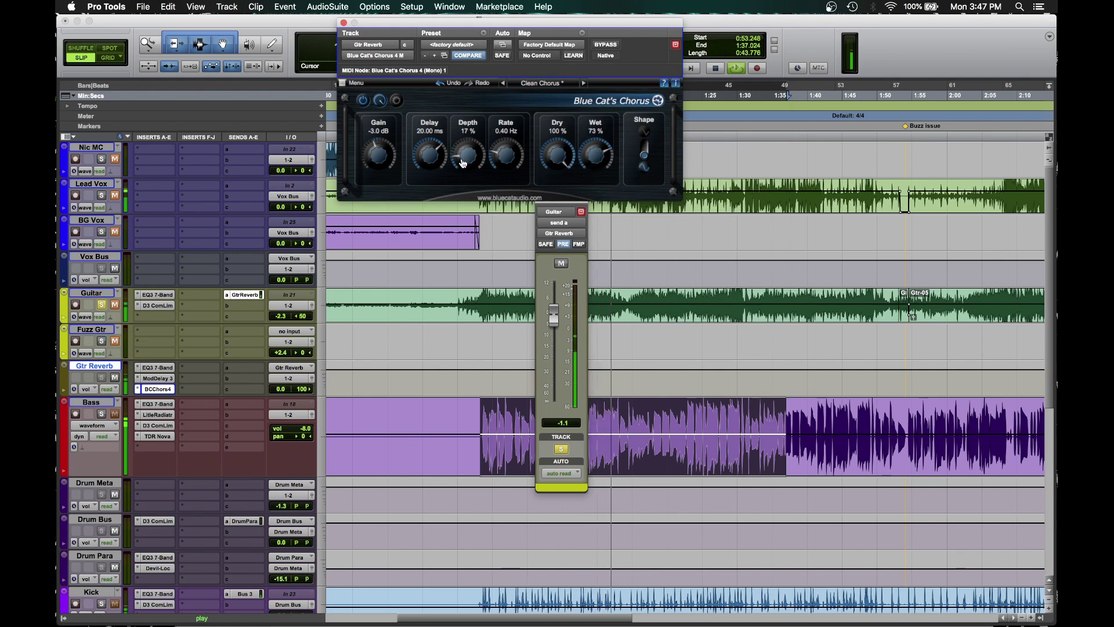
# Step: Audition the Wet Vibe factory preset in the chorus, then load the Vibe factory preset
pyautogui.click(540, 83)
pyautogui.moveTo(623, 93)
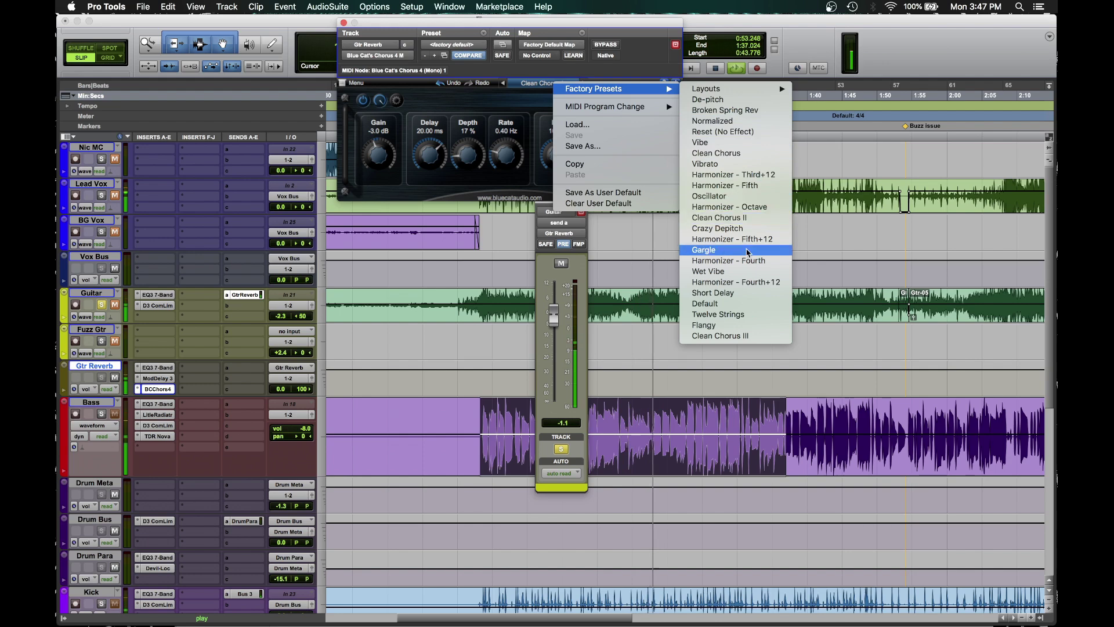
pyautogui.click(720, 271)
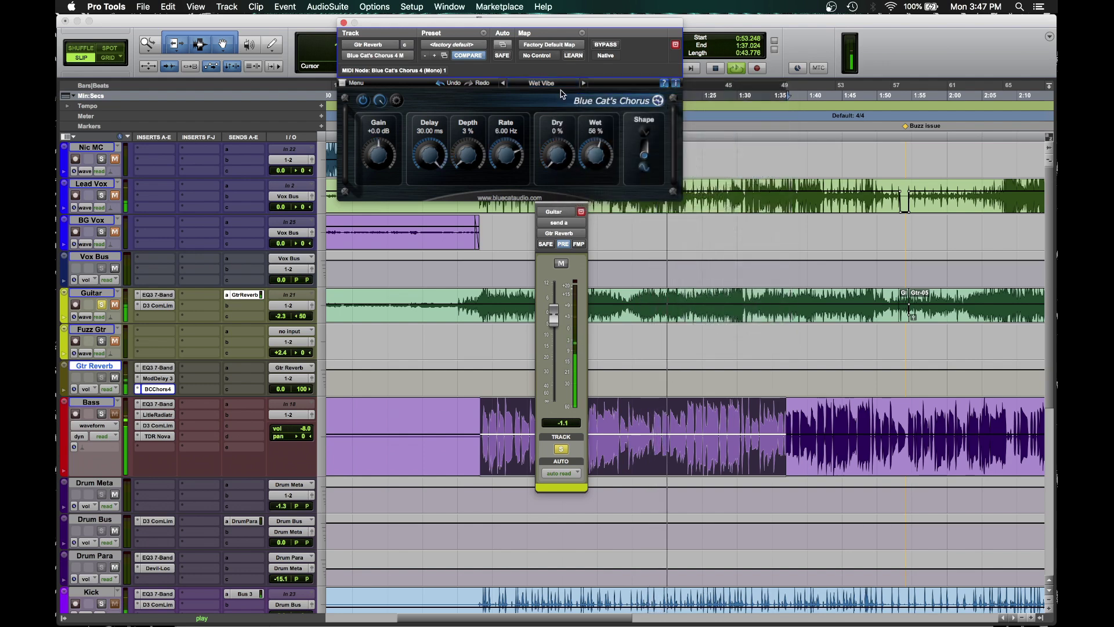
pyautogui.click(541, 85)
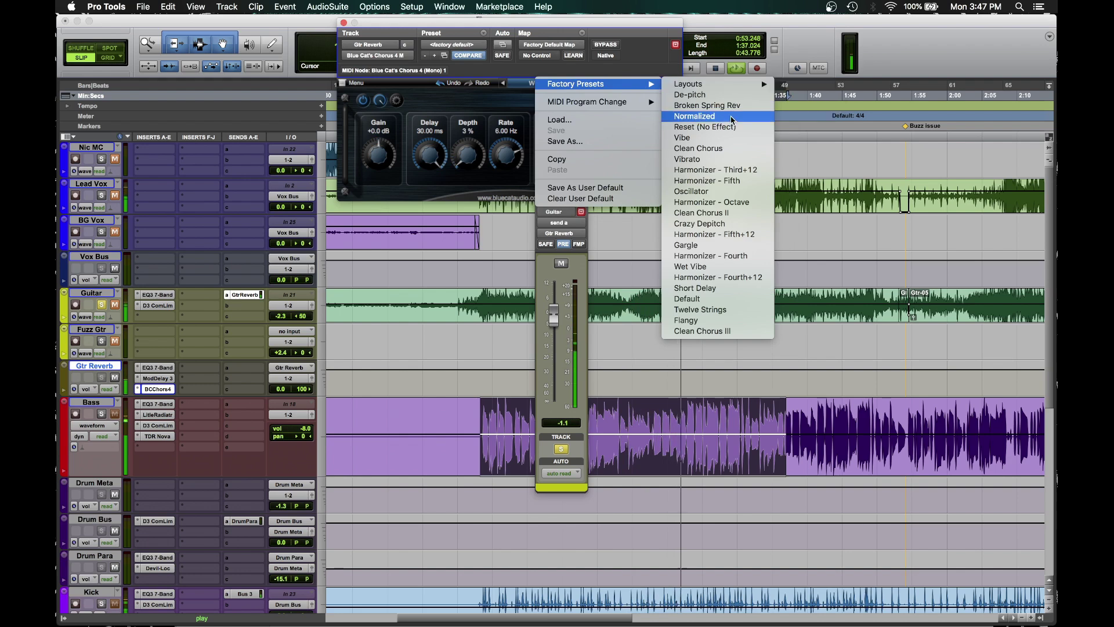
pyautogui.click(723, 138)
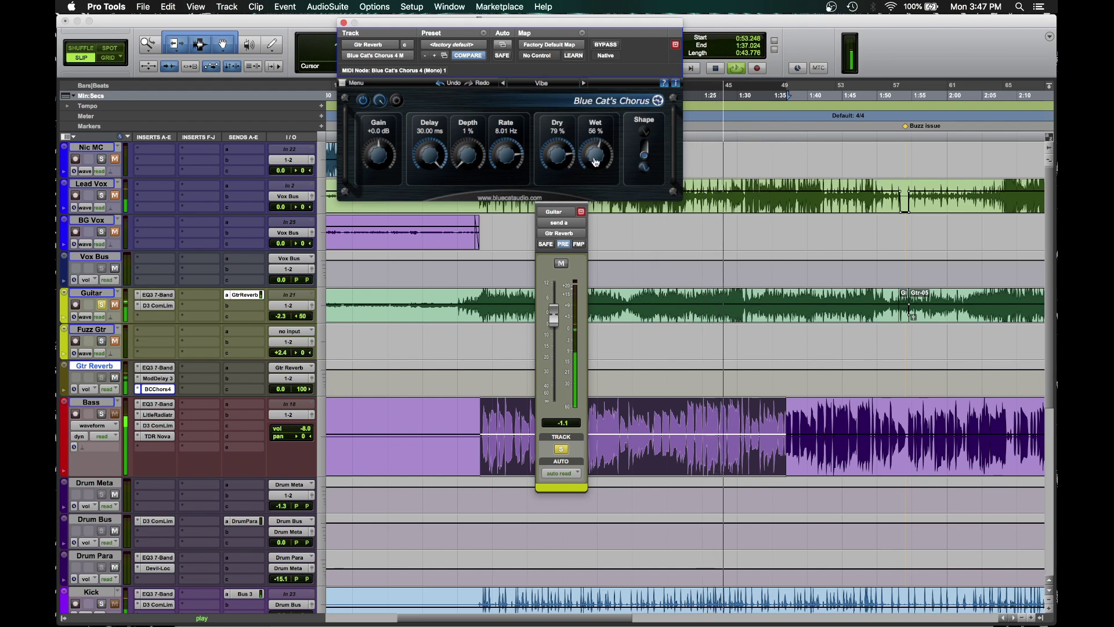
# Step: Try the Vibe preset with a 0.48 Hz rate and about 91% wet, with the guitar's Gtr Reverb send at +2.1 dB
pyautogui.moveTo(595, 160); pyautogui.dragTo(594, 169)
pyautogui.moveTo(506, 154); pyautogui.dragTo(492, 200)
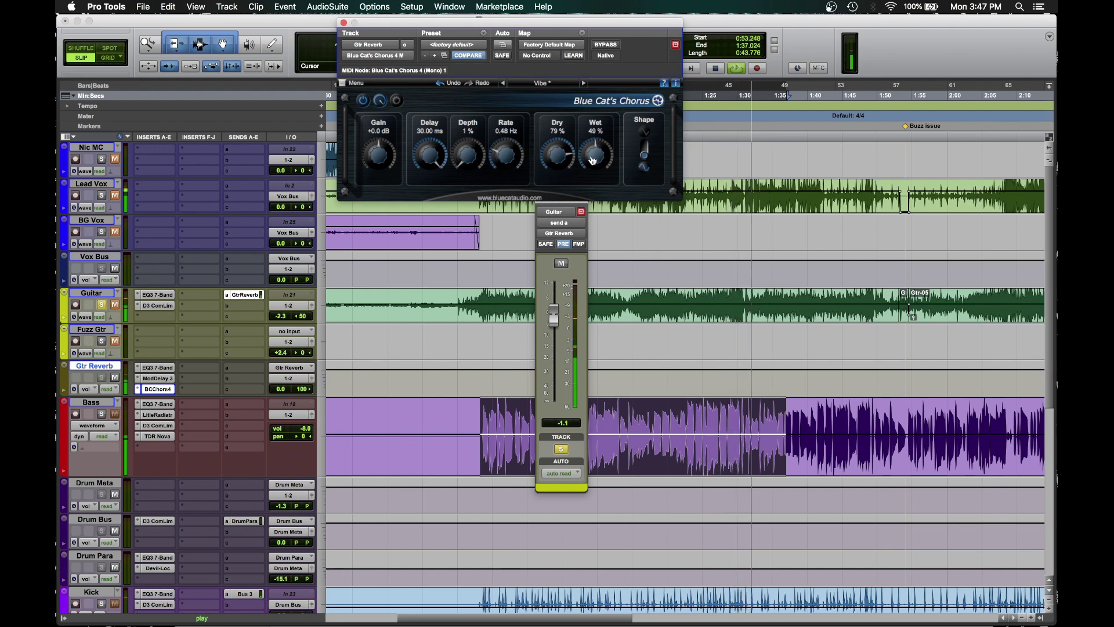
pyautogui.moveTo(595, 165); pyautogui.dragTo(592, 140)
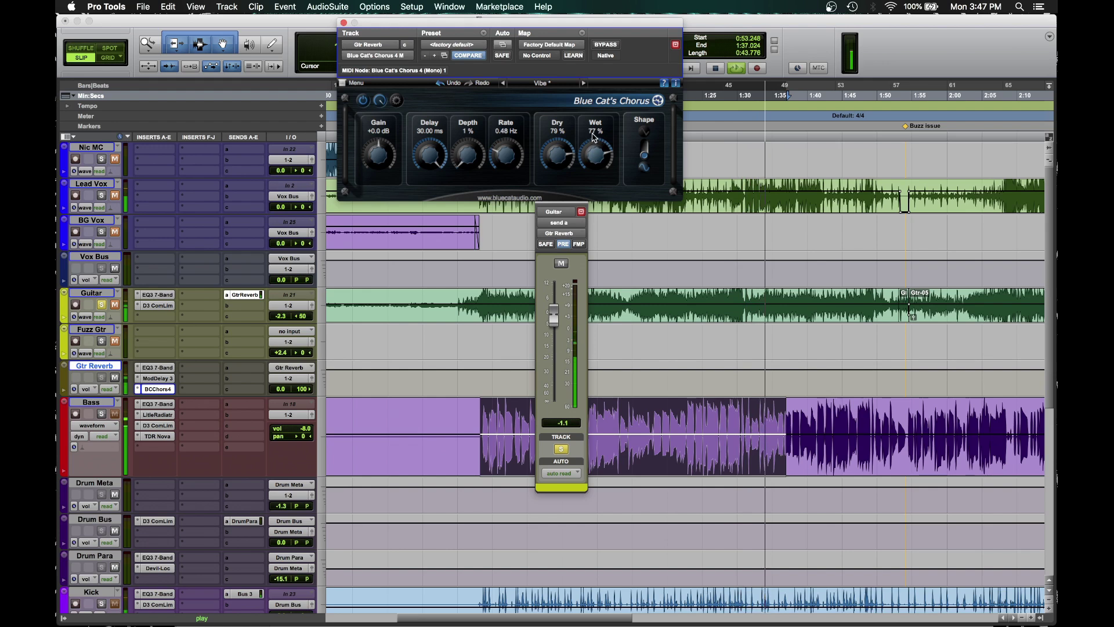
pyautogui.click(328, 288)
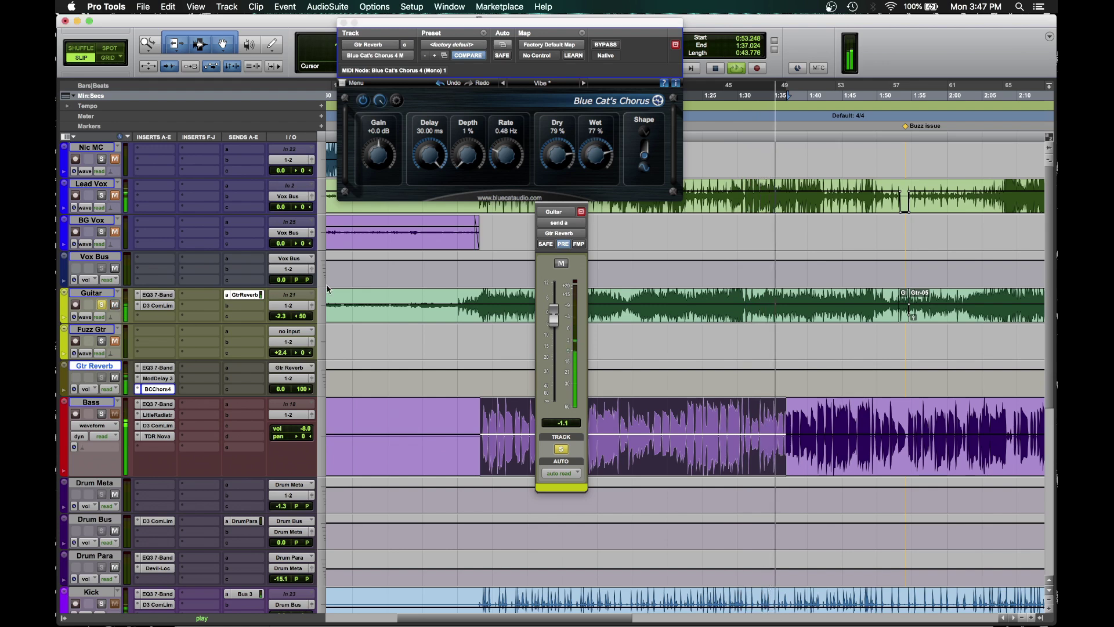
pyautogui.click(569, 241)
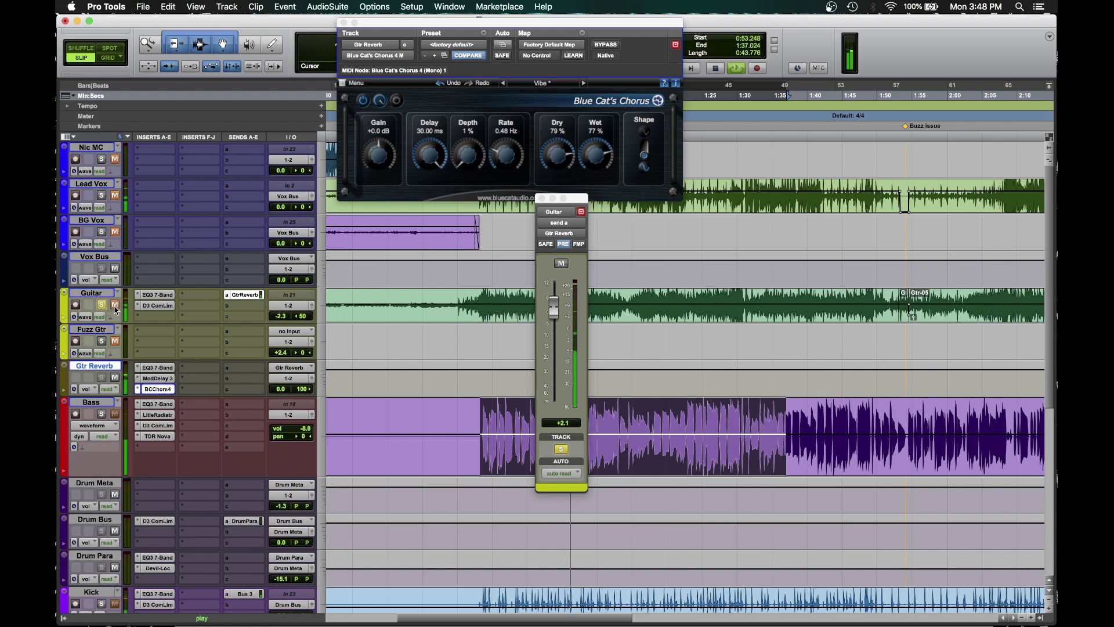
pyautogui.moveTo(596, 173); pyautogui.dragTo(592, 146)
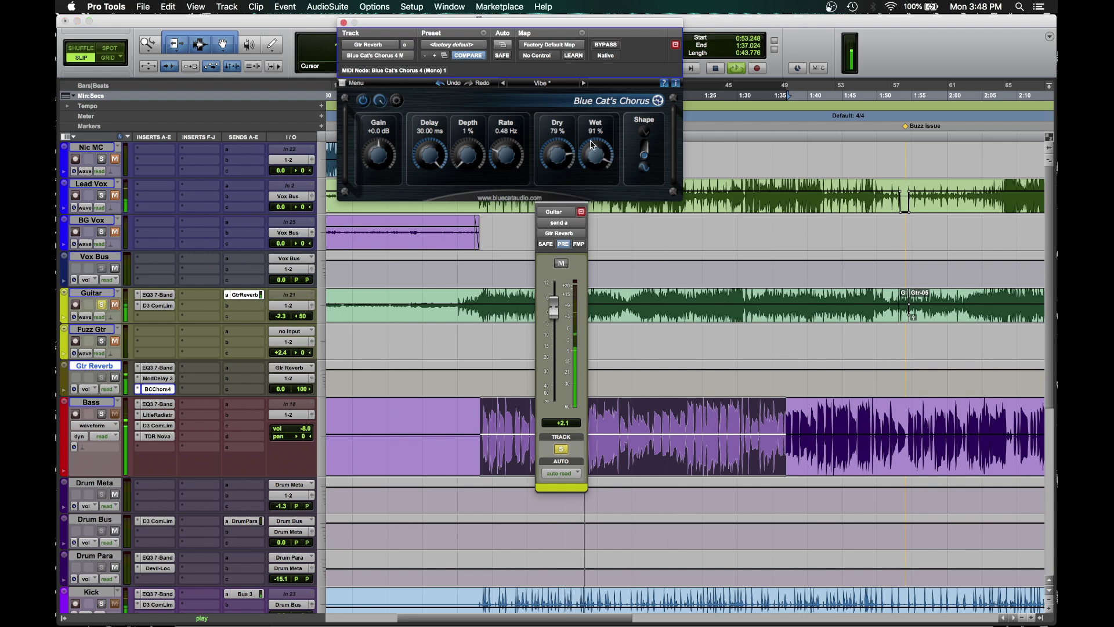
# Step: Load the Clean Chorus II preset with 7% depth, 1.04 Hz rate and about 47% wet, and return the guitar's Gtr Reverb send to post-fader
pyautogui.click(546, 83)
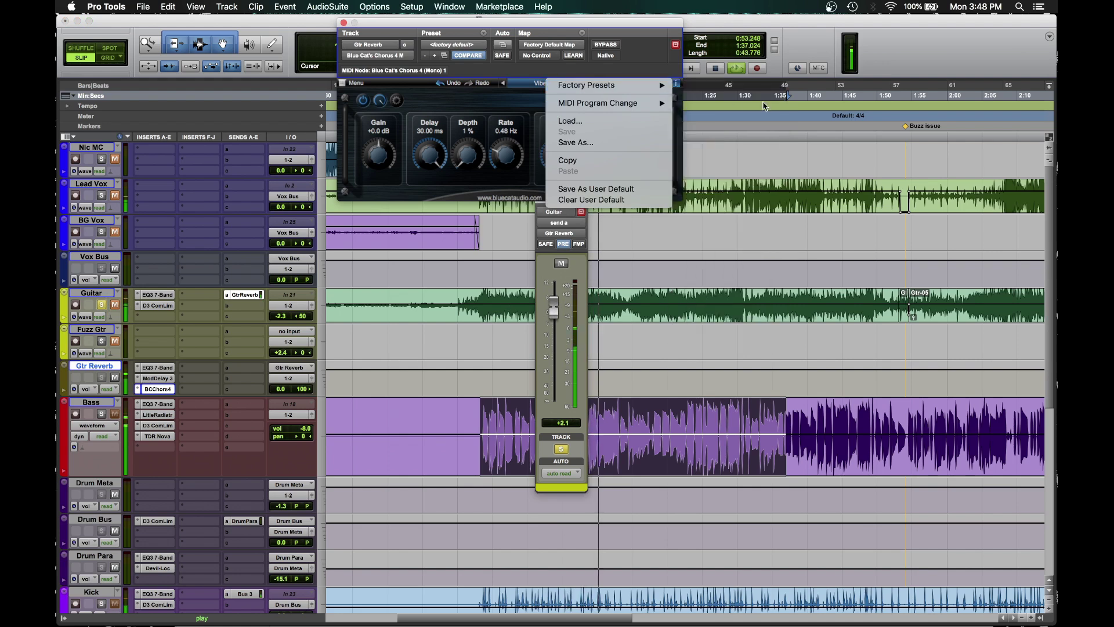
pyautogui.moveTo(660, 86)
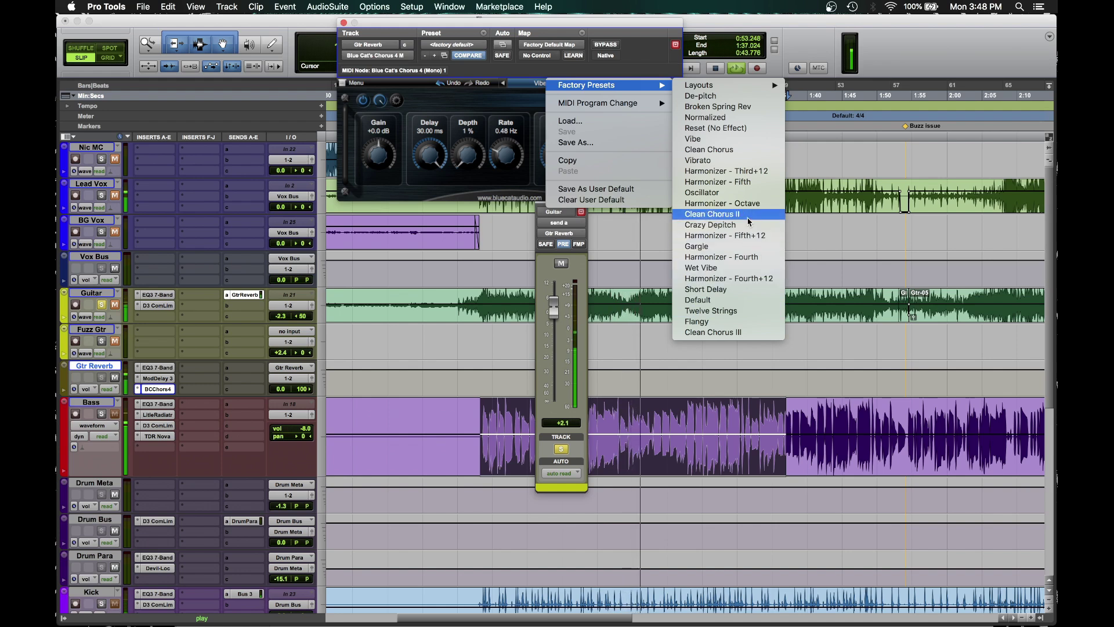
pyautogui.press('Escape')
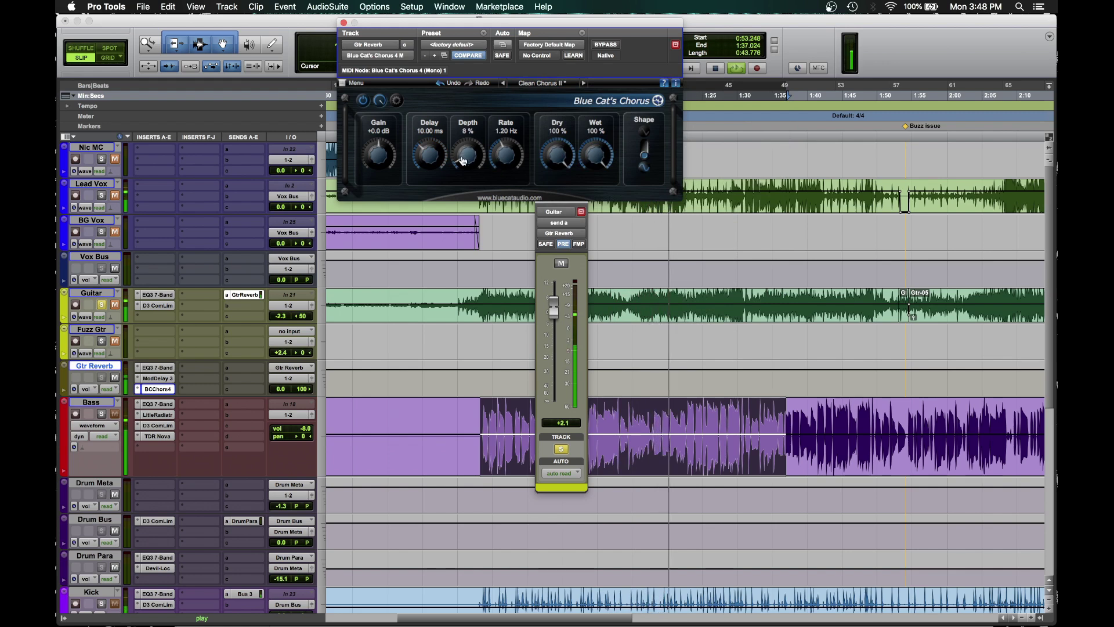
pyautogui.moveTo(503, 156); pyautogui.dragTo(504, 159)
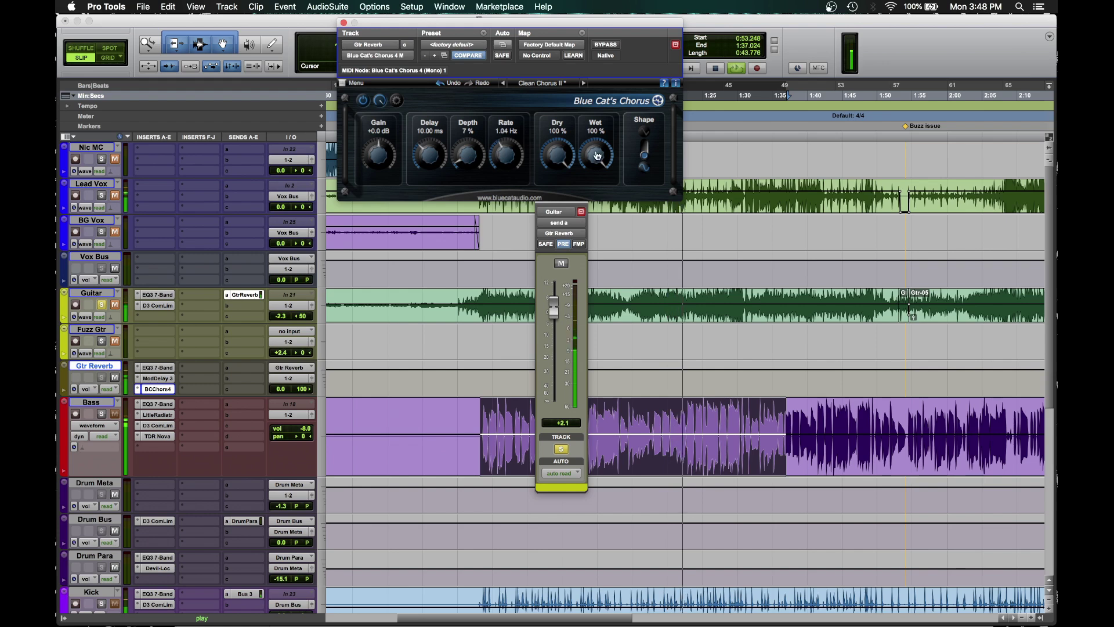
pyautogui.moveTo(595, 155); pyautogui.dragTo(584, 192)
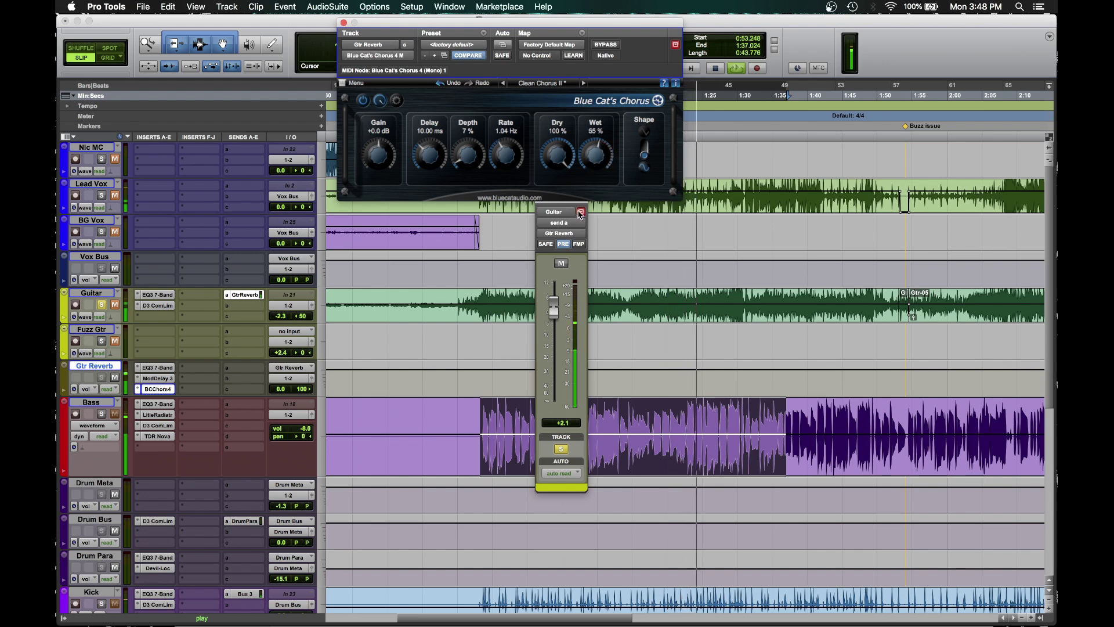
pyautogui.click(563, 244)
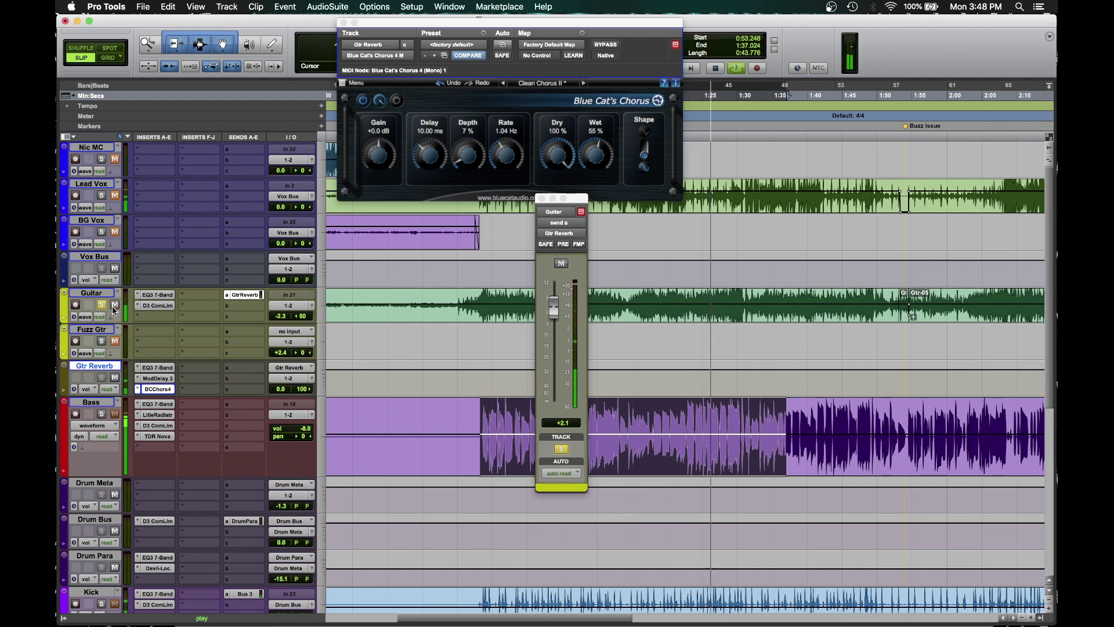
pyautogui.moveTo(597, 153); pyautogui.dragTo(599, 162)
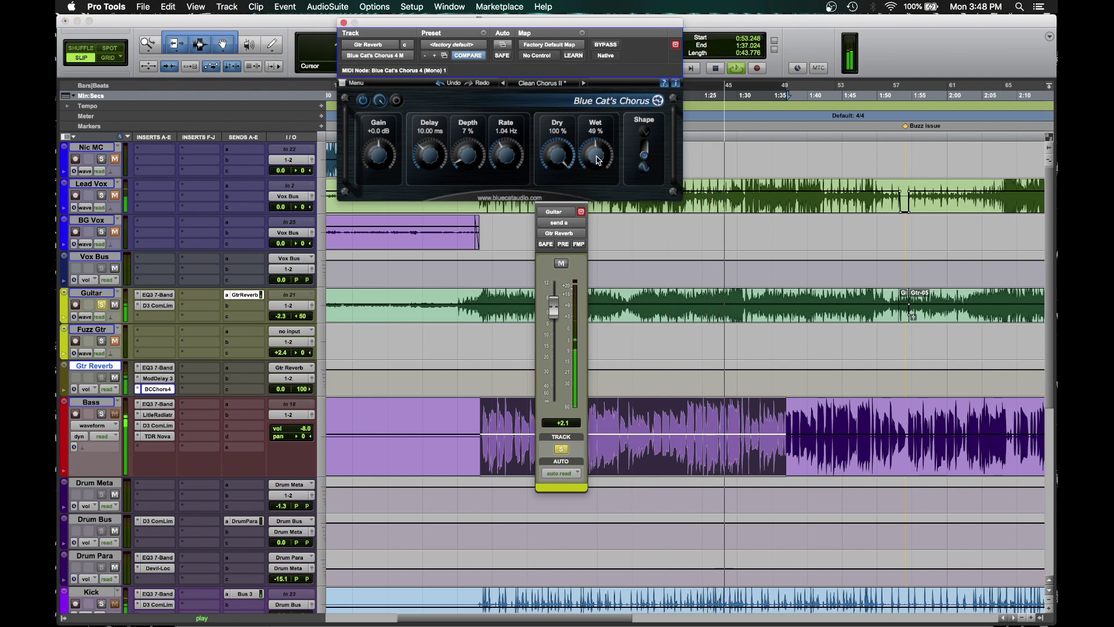
# Step: Unsolo the Guitar track, then set its volume to -3.6 dB and its Gtr Reverb send to -0.9 dB
pyautogui.click(101, 305)
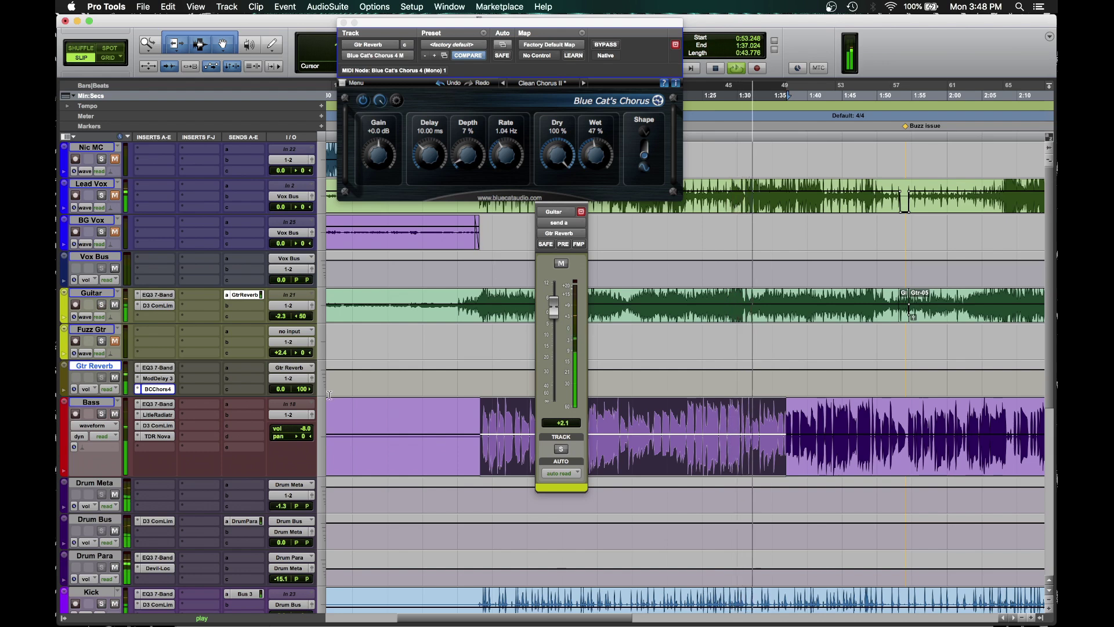
pyautogui.click(281, 316)
pyautogui.moveTo(279, 318); pyautogui.dragTo(277, 326)
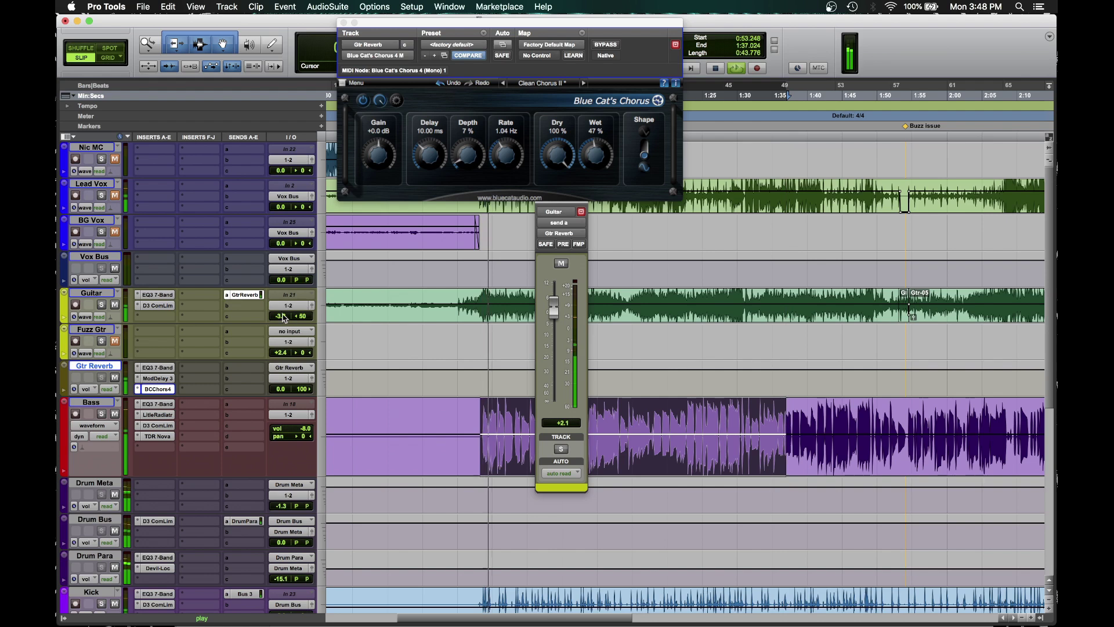
pyautogui.moveTo(554, 311); pyautogui.dragTo(553, 318)
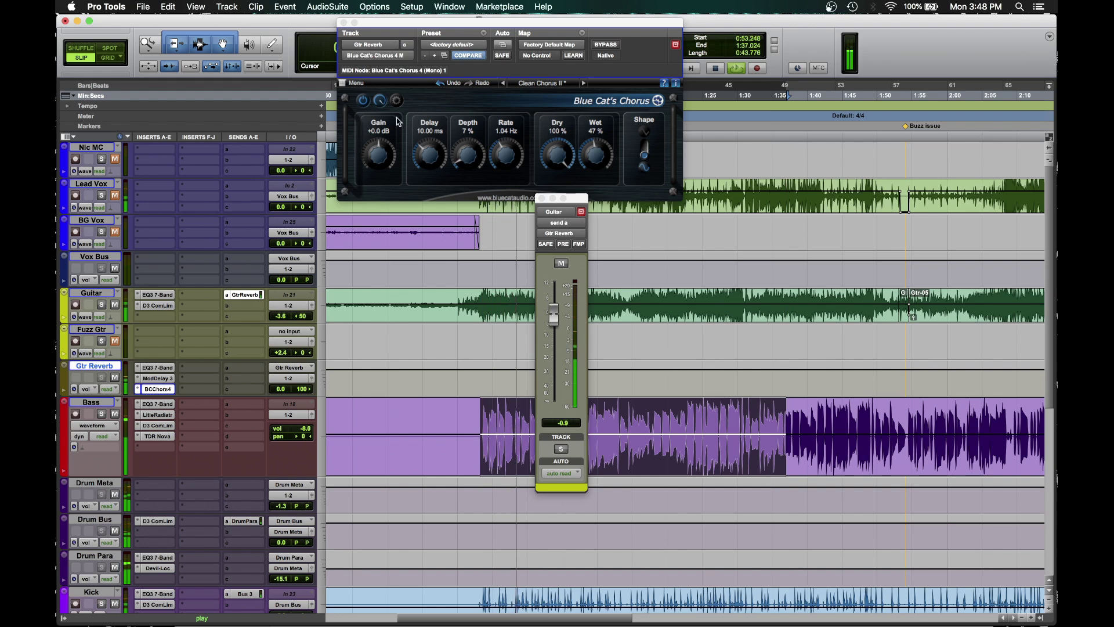
pyautogui.press('super+w')
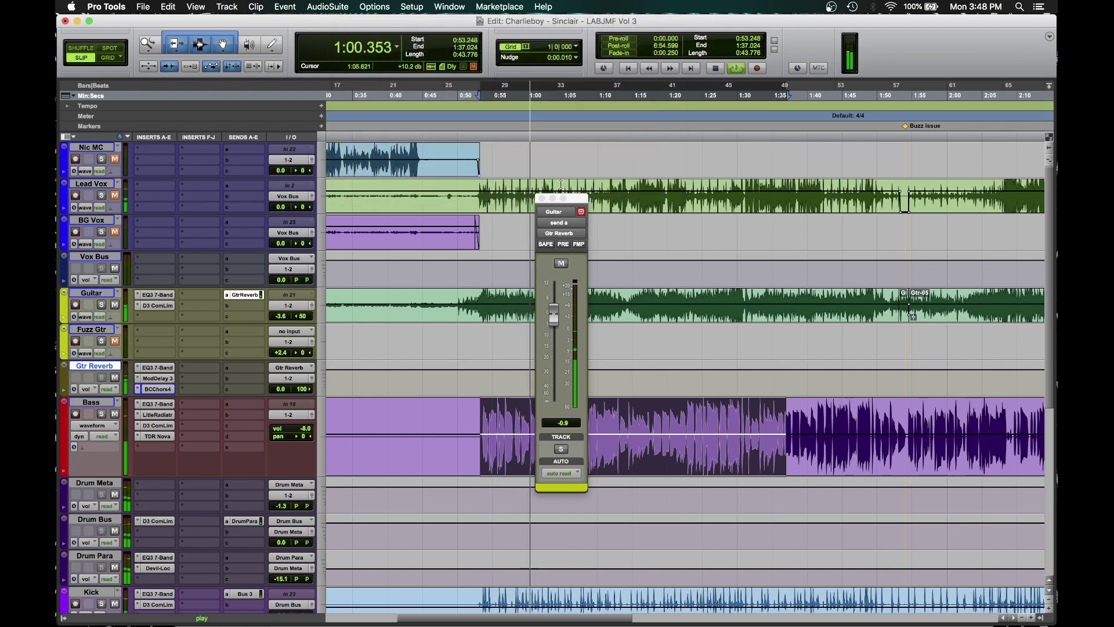
pyautogui.press('super+w')
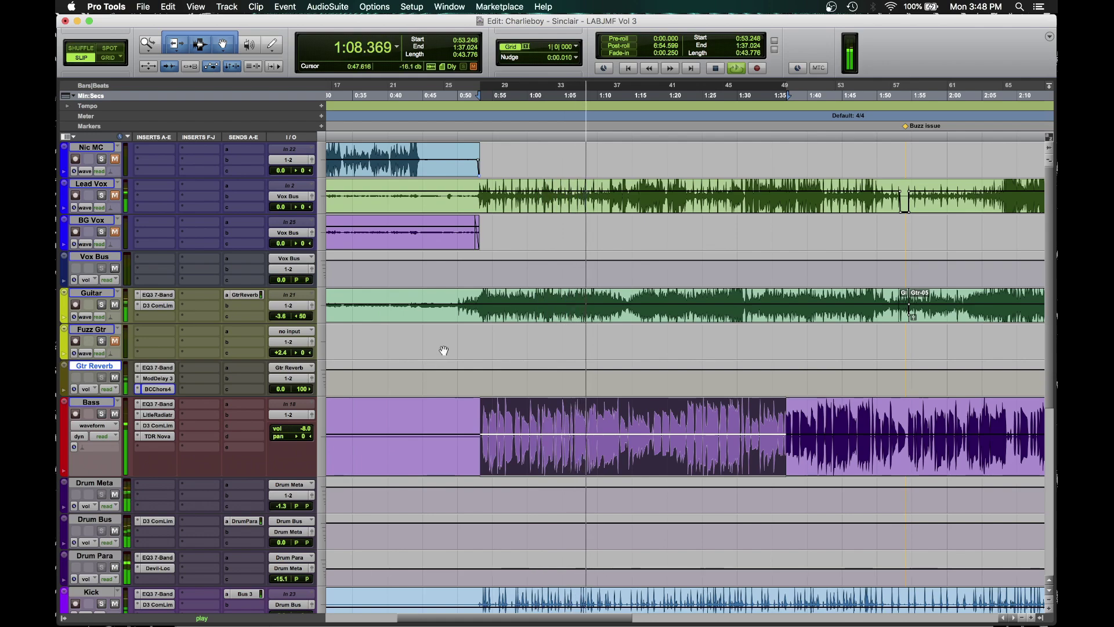
# Step: In the Mod Delay III on Gtr Reverb, set the delay time to 35 ms and the feedback to 24%
pyautogui.scroll(-3, 440, 349)
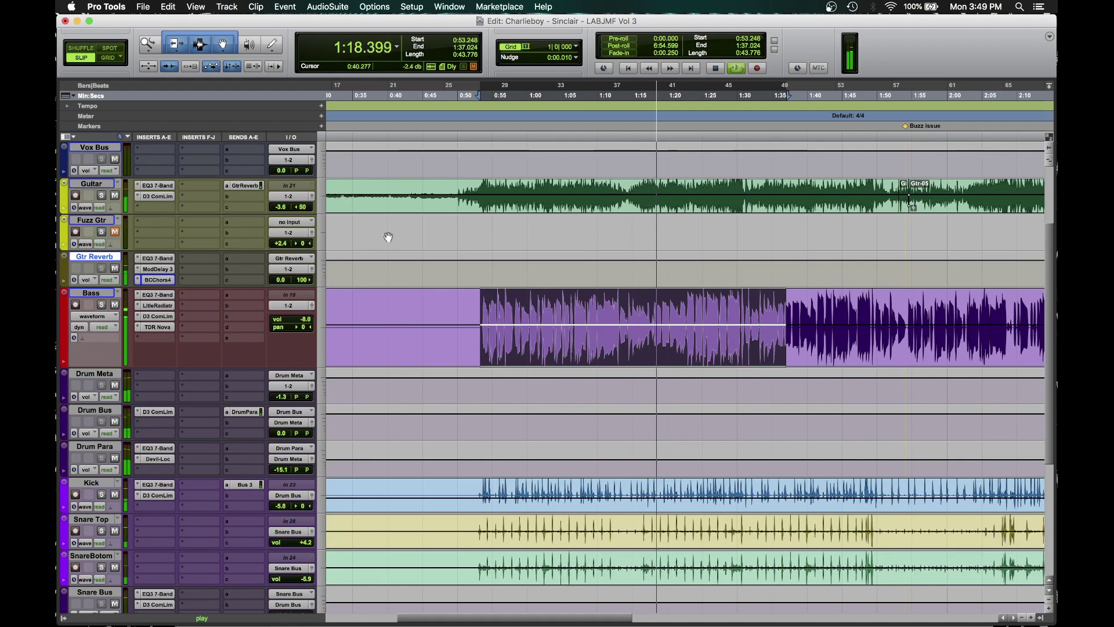
pyautogui.scroll(2, 182, 184)
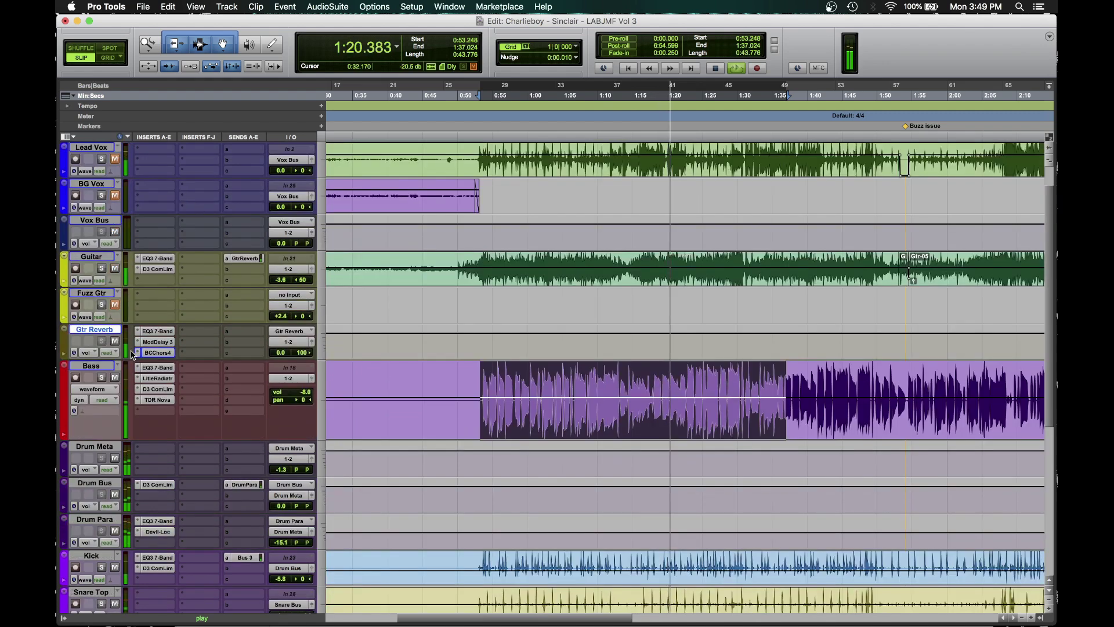
pyautogui.click(164, 342)
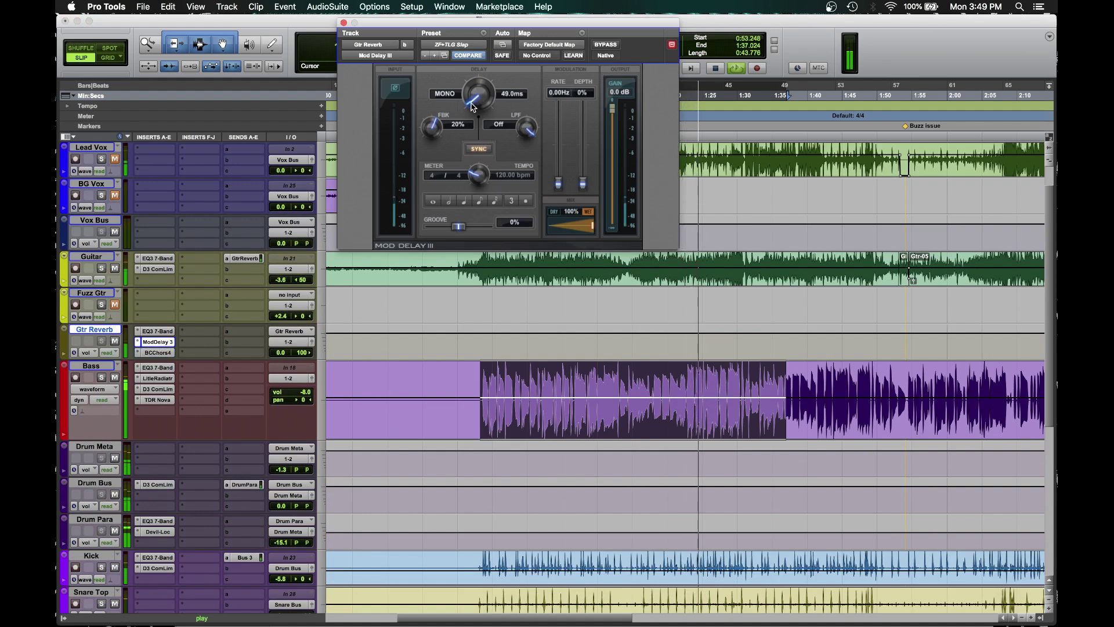
pyautogui.moveTo(473, 106); pyautogui.dragTo(471, 129)
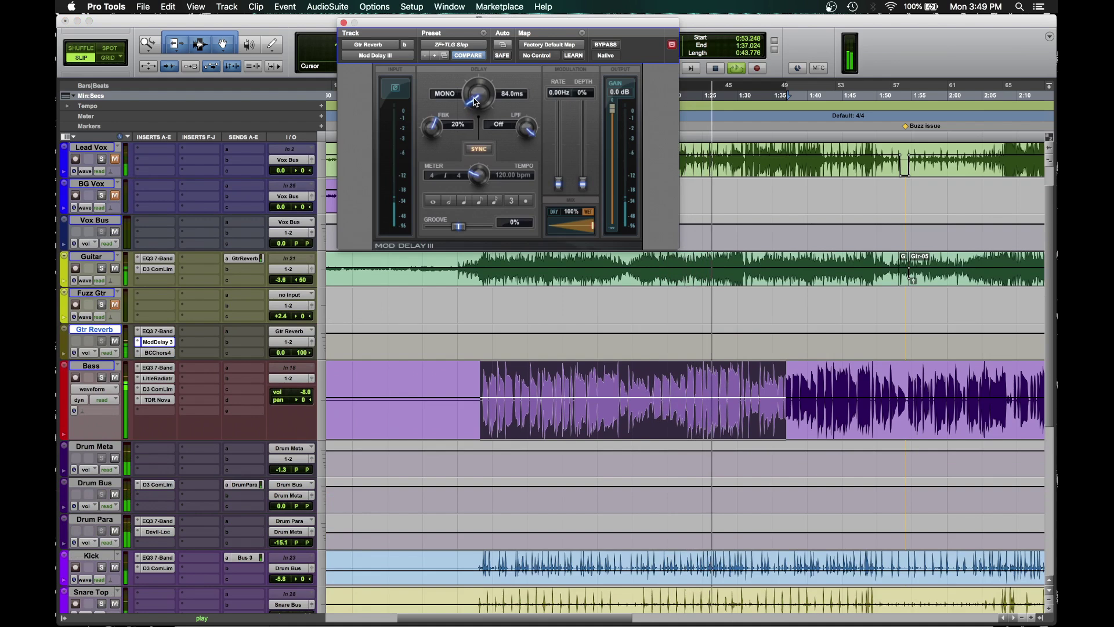
pyautogui.click(529, 95)
pyautogui.write('35')
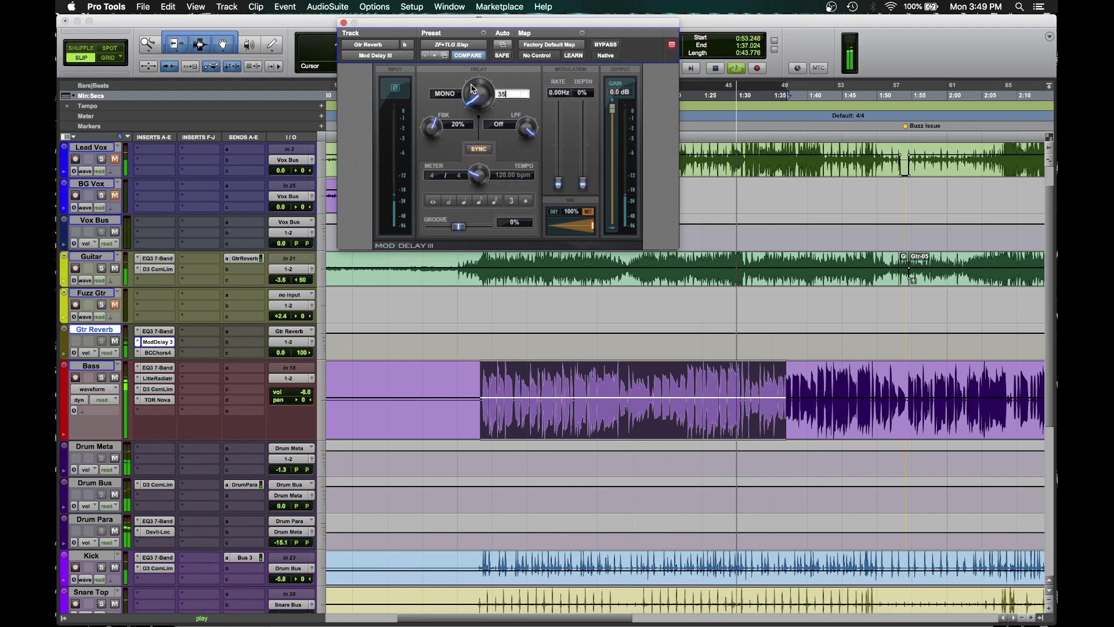
pyautogui.press('Return')
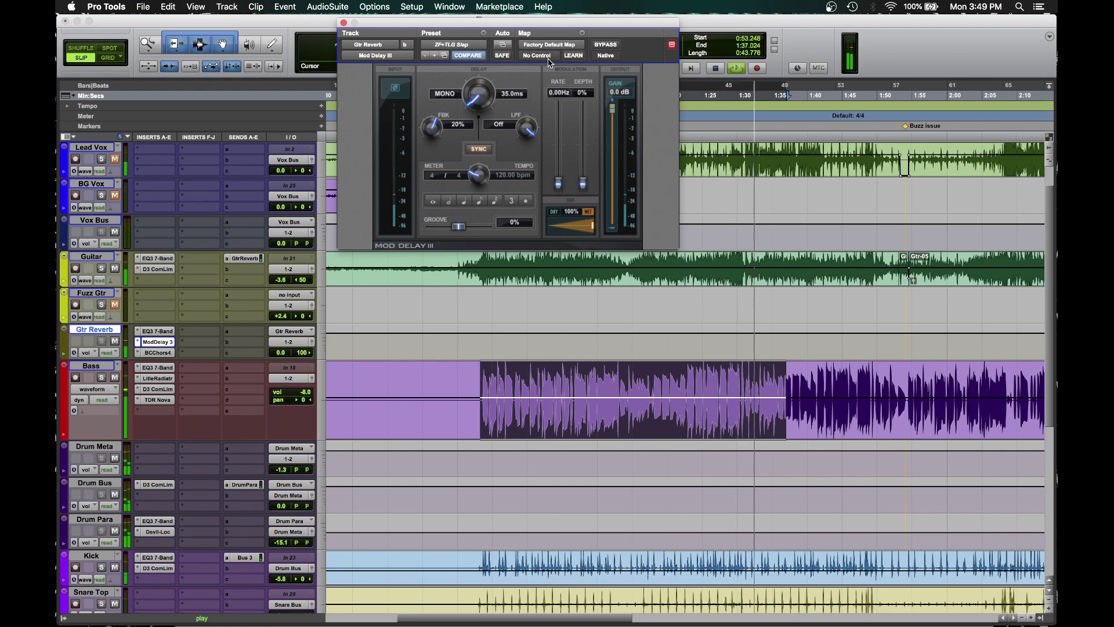
pyautogui.moveTo(437, 129); pyautogui.dragTo(436, 122)
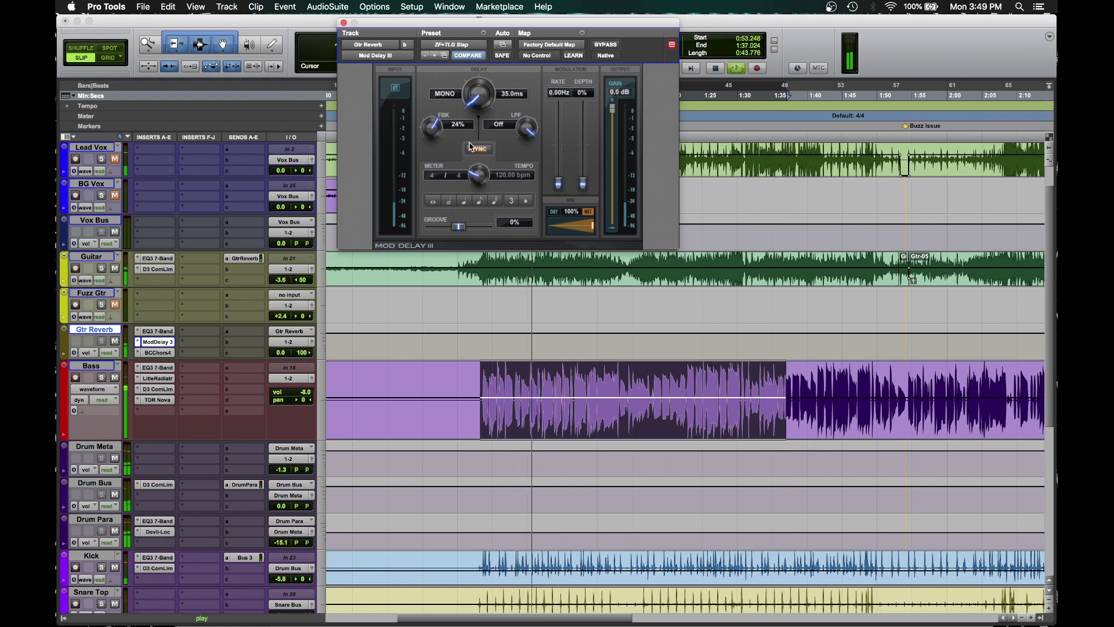
# Step: Compare the Guitar track panned to centre, then pan it 38 to the left and close the delay plug-in
pyautogui.keyDown('alt'); pyautogui.click(306, 281); pyautogui.keyUp('alt')
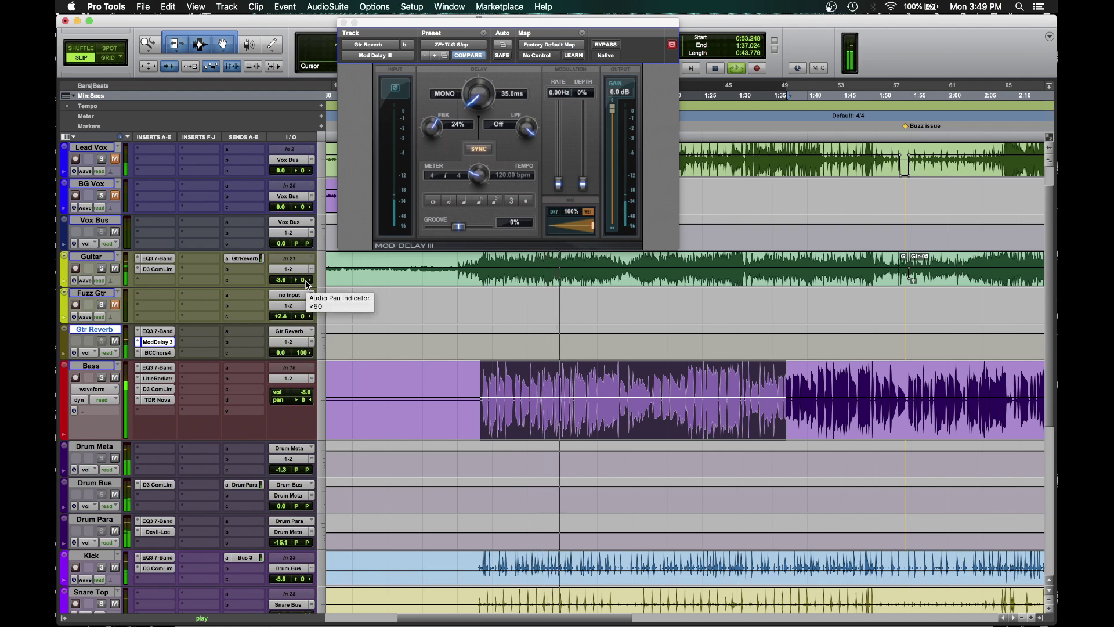
pyautogui.moveTo(306, 283); pyautogui.dragTo(297, 284)
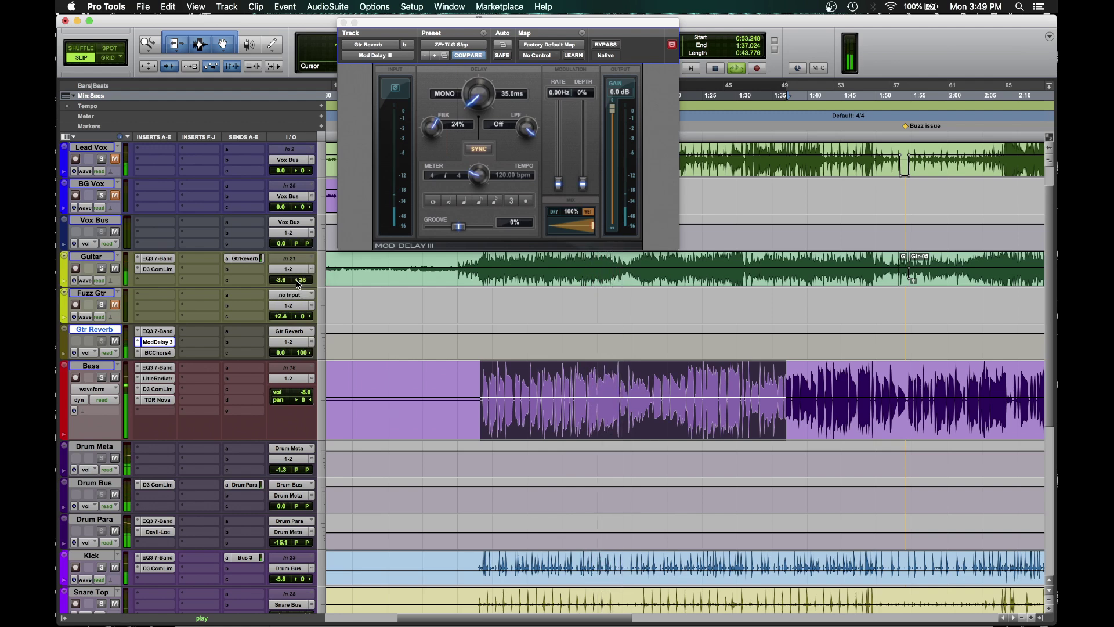
pyautogui.click(344, 23)
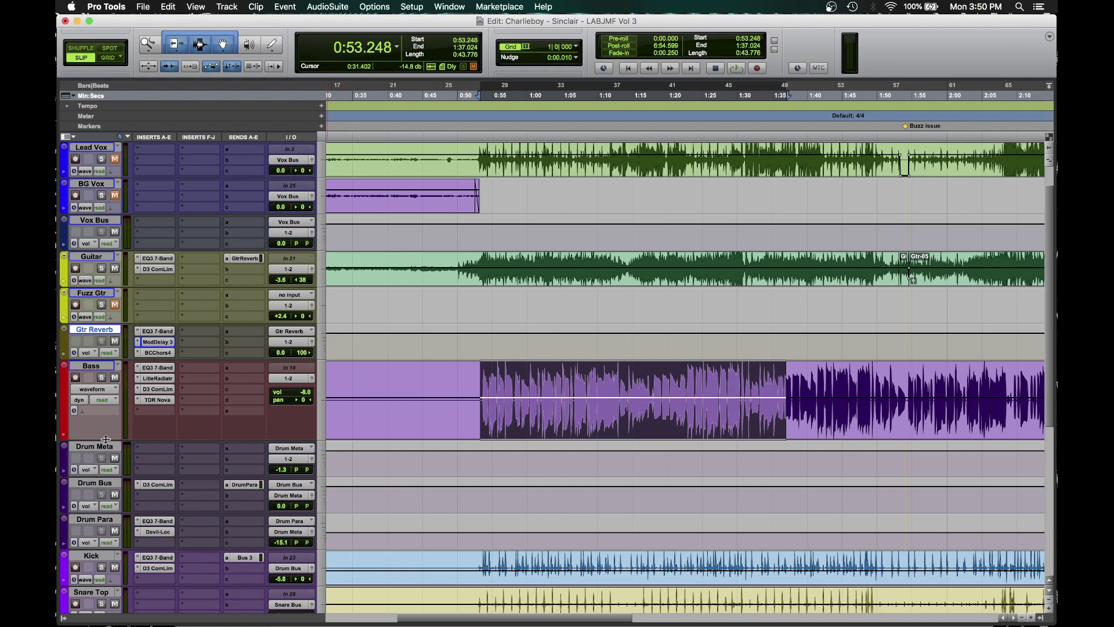
# Step: Reduce the Bass track's height and start playback of the mix
pyautogui.moveTo(108, 424); pyautogui.dragTo(107, 414)
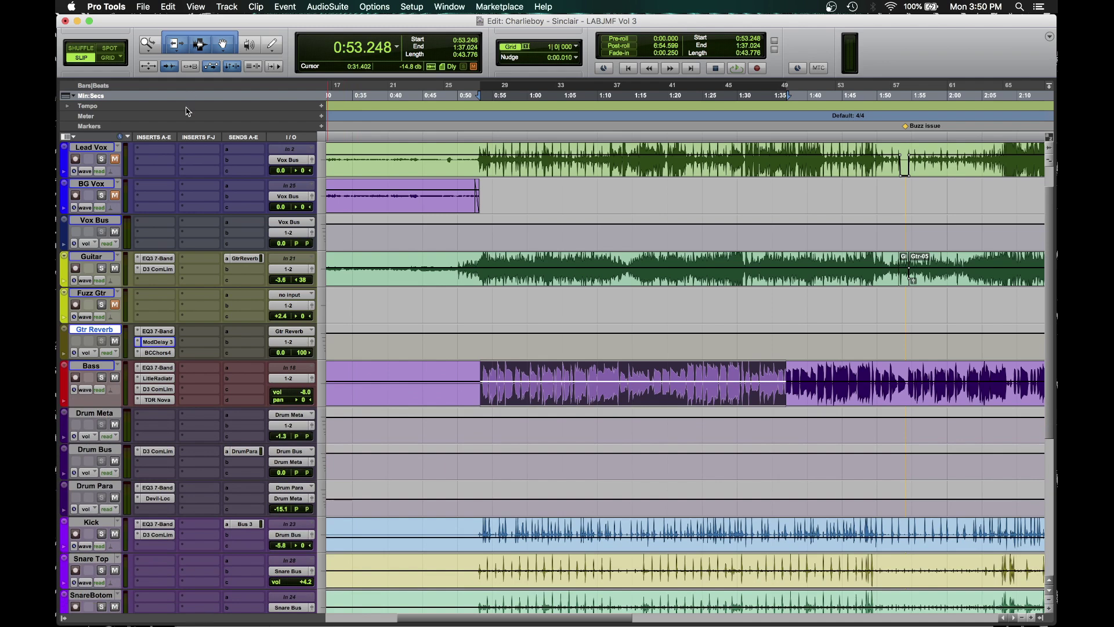
pyautogui.press('space')
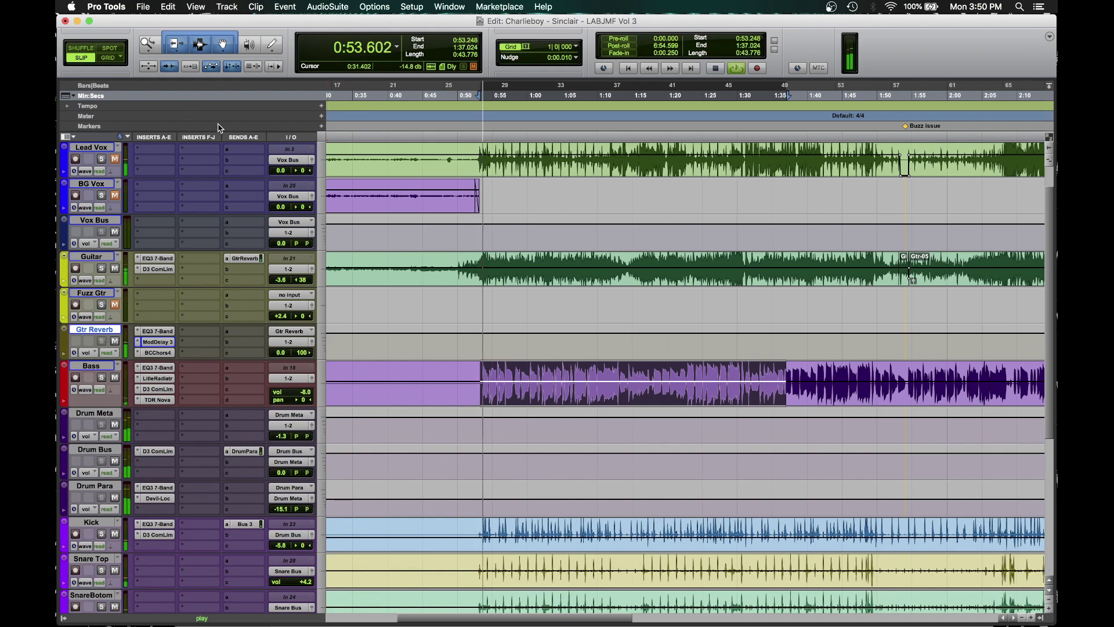
# Step: Solo the Lead Vox track, play from about 1:12, and extend the timeline selection to about 1:42
pyautogui.click(100, 159)
pyautogui.press('space')
pyautogui.click(612, 96)
pyautogui.press('space')
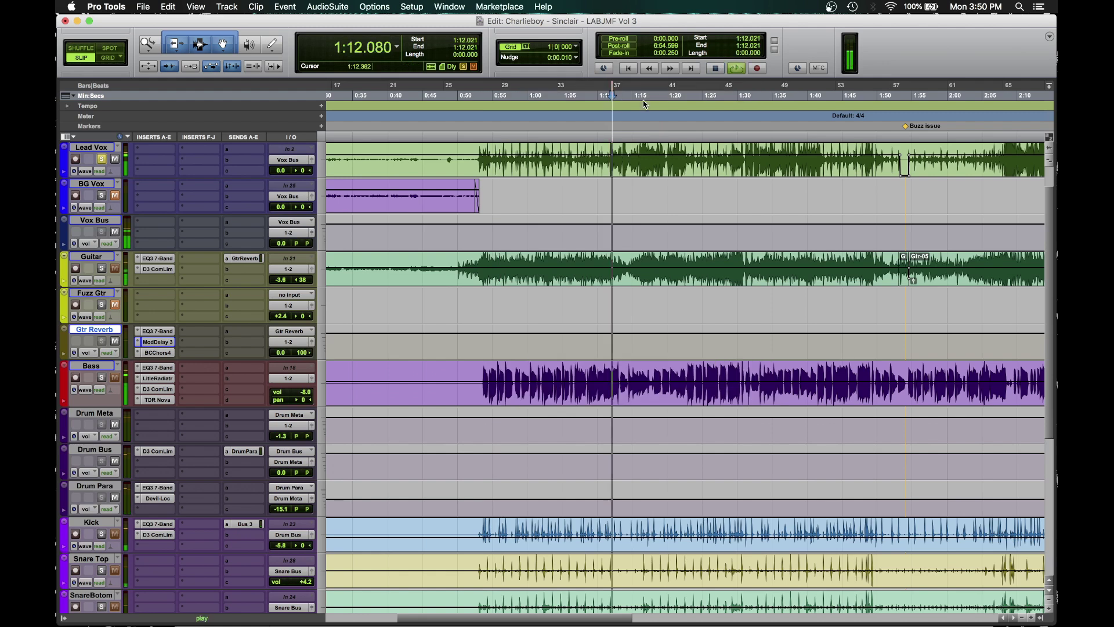
pyautogui.keyDown('shift'); pyautogui.click(822, 96); pyautogui.keyUp('shift')
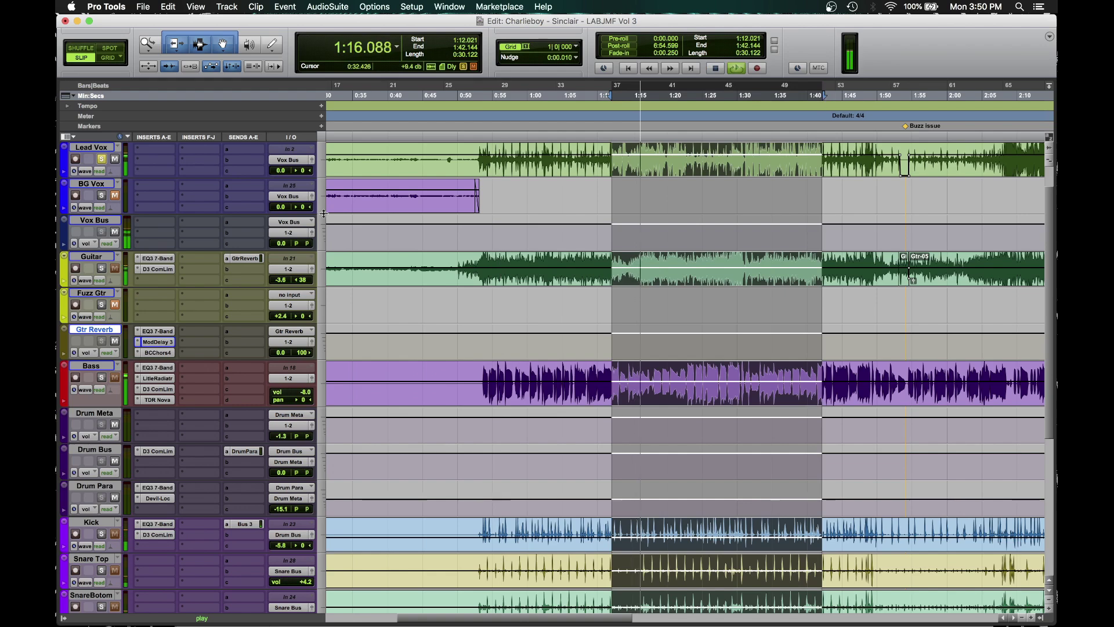
# Step: Insert an EQ3 7-Band on the Lead Vox track, with the 18 dB/oct high-pass at 170.3 Hz and low-mid gain at 6.4 dB
pyautogui.click(149, 177)
pyautogui.moveTo(191, 173)
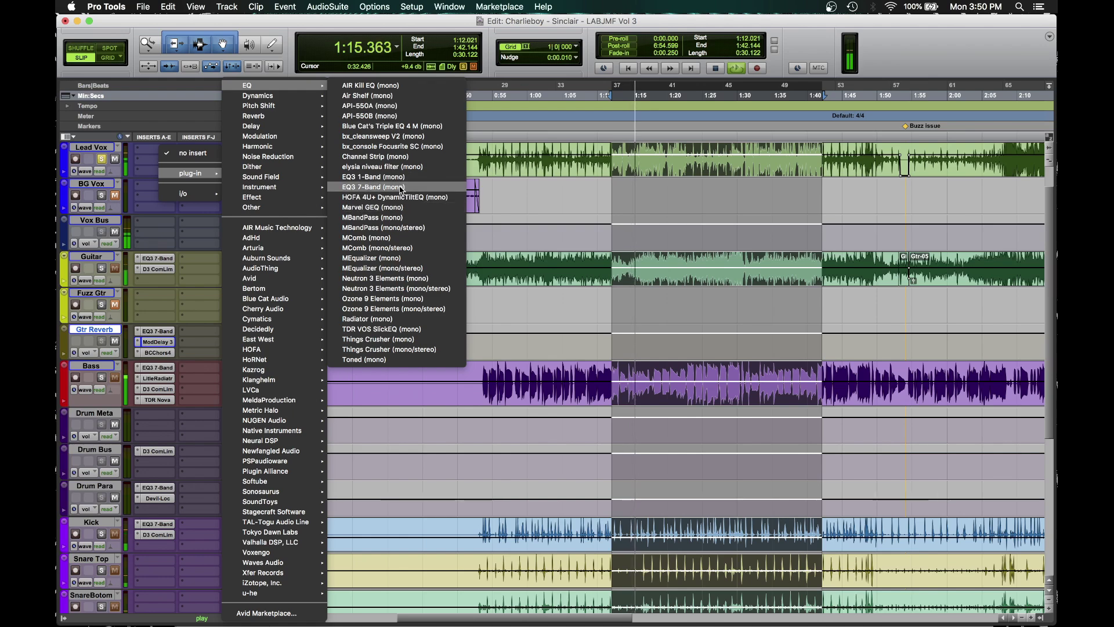
pyautogui.click(493, 224)
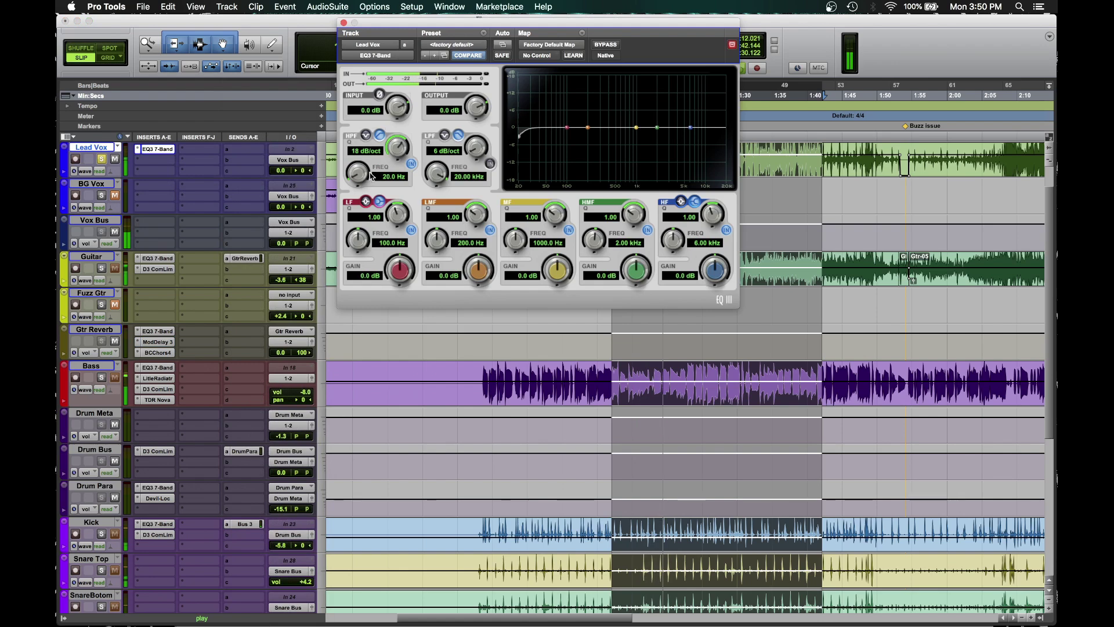
pyautogui.moveTo(362, 154); pyautogui.dragTo(357, 87)
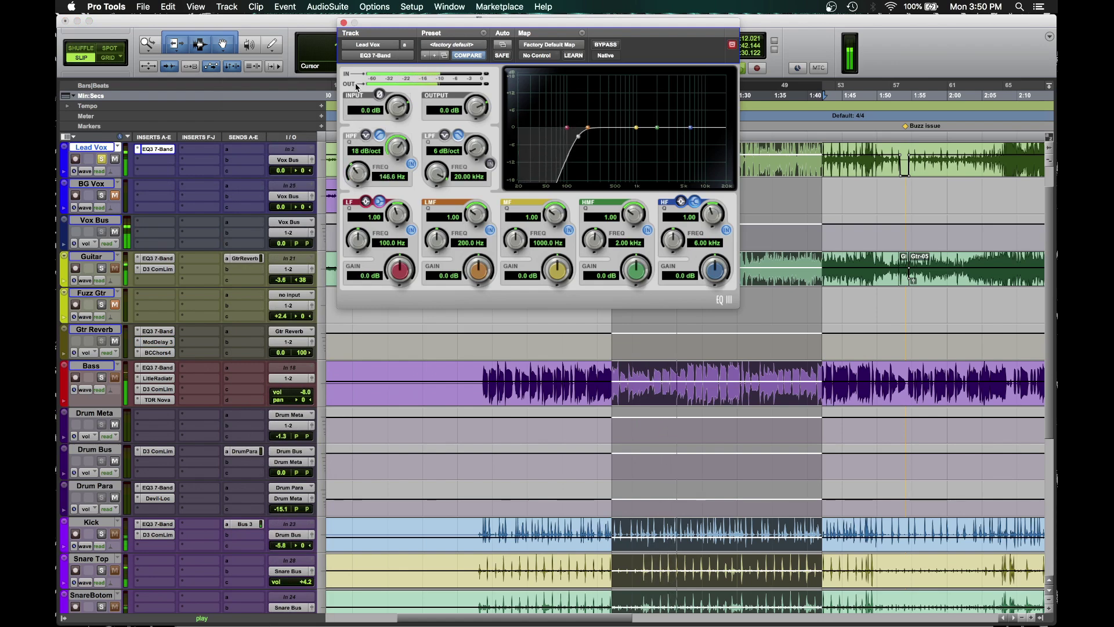
pyautogui.moveTo(481, 268); pyautogui.dragTo(478, 226)
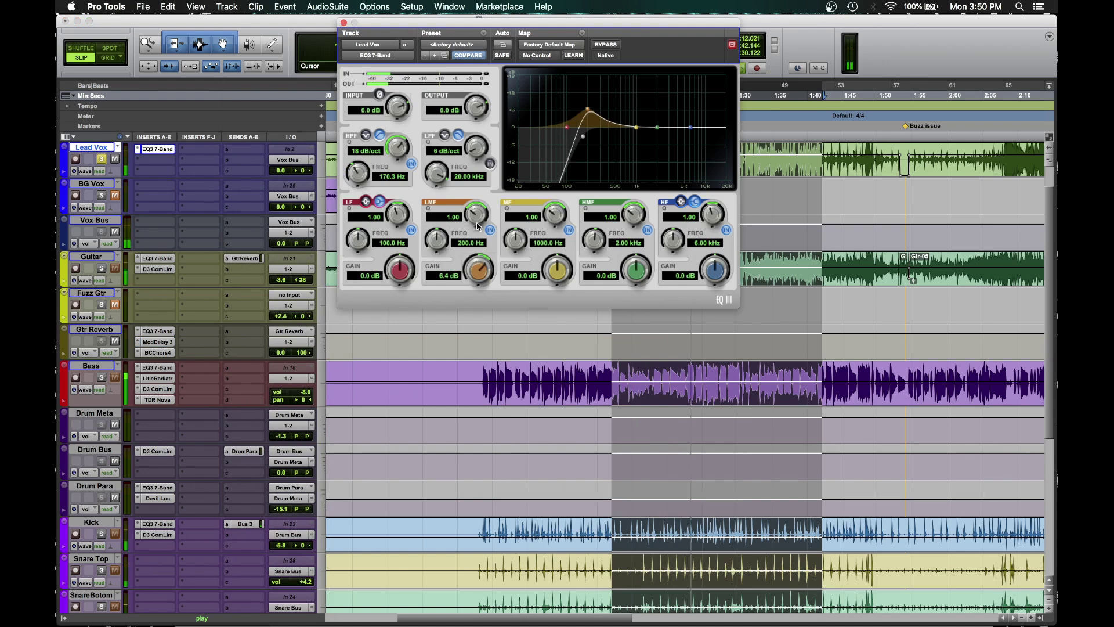
# Step: Move the EQ window clear of the timeline, shorten the loop selection to about 1:12–1:22.7, and restart playback
pyautogui.moveTo(597, 26); pyautogui.dragTo(356, 253)
pyautogui.press('space')
pyautogui.click(688, 96)
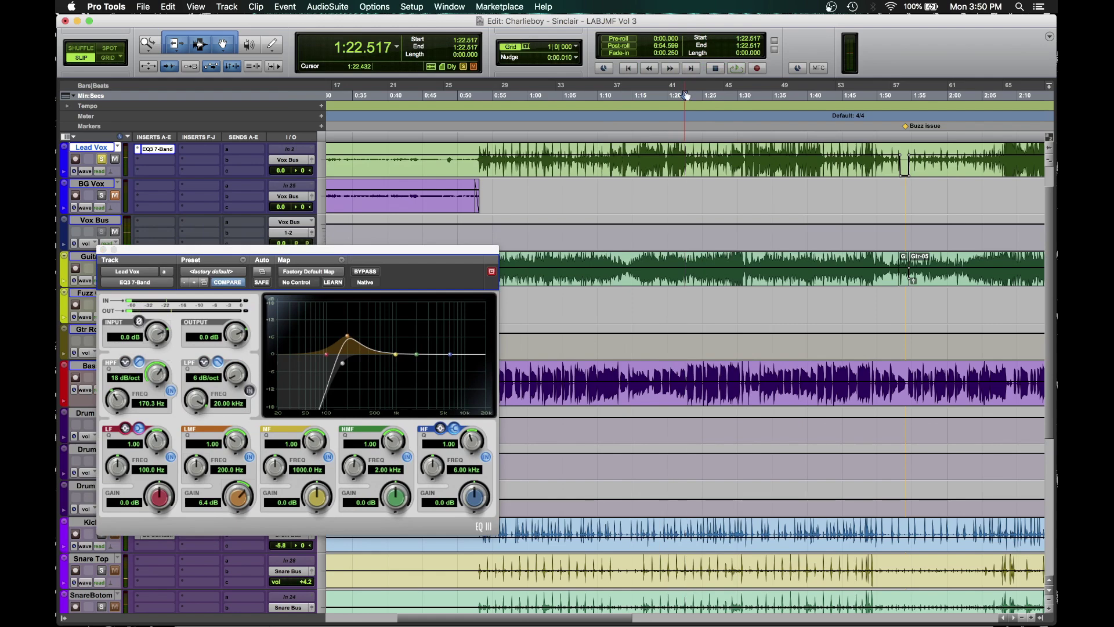
pyautogui.moveTo(611, 98); pyautogui.dragTo(686, 100)
pyautogui.press('space')
# Step: Sweep the boosted low-mid band of the vocal EQ, then set it to 354.1 Hz, Q 1.66 and -2.9 dB
pyautogui.moveTo(237, 494); pyautogui.dragTo(234, 413)
pyautogui.moveTo(234, 495); pyautogui.dragTo(192, 614)
pyautogui.moveTo(225, 448); pyautogui.dragTo(200, 460)
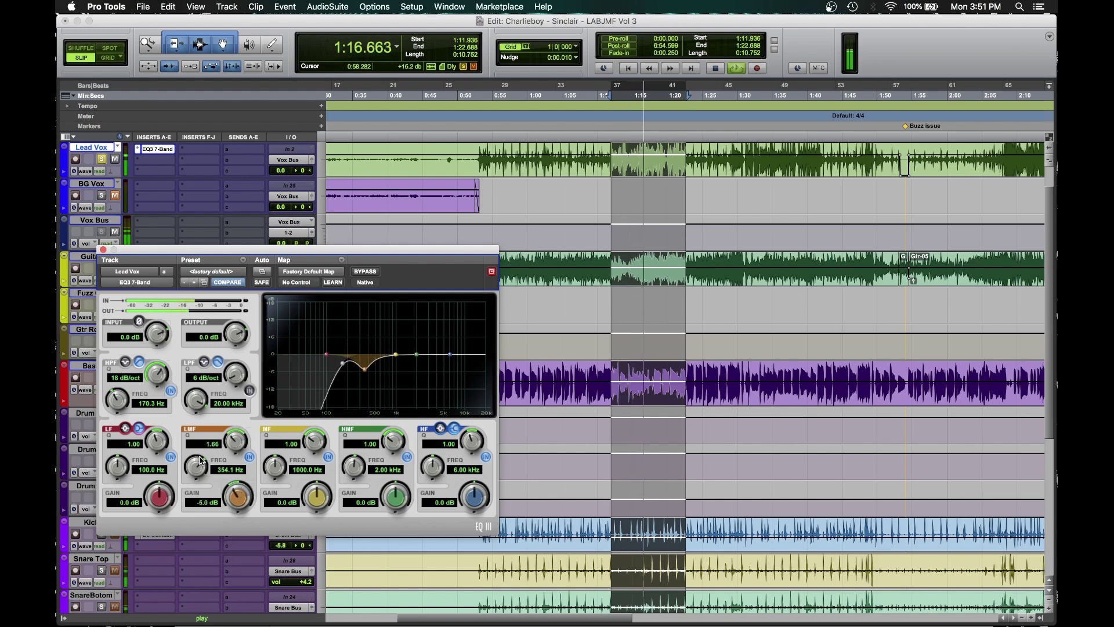
pyautogui.moveTo(237, 502); pyautogui.dragTo(237, 493)
# Step: Boost the vocal EQ's mid band 2.2 dB at 812.3 Hz and its high-mid band 1.6 dB at 5.82 kHz with Q 0.60
pyautogui.moveTo(316, 500); pyautogui.dragTo(275, 469)
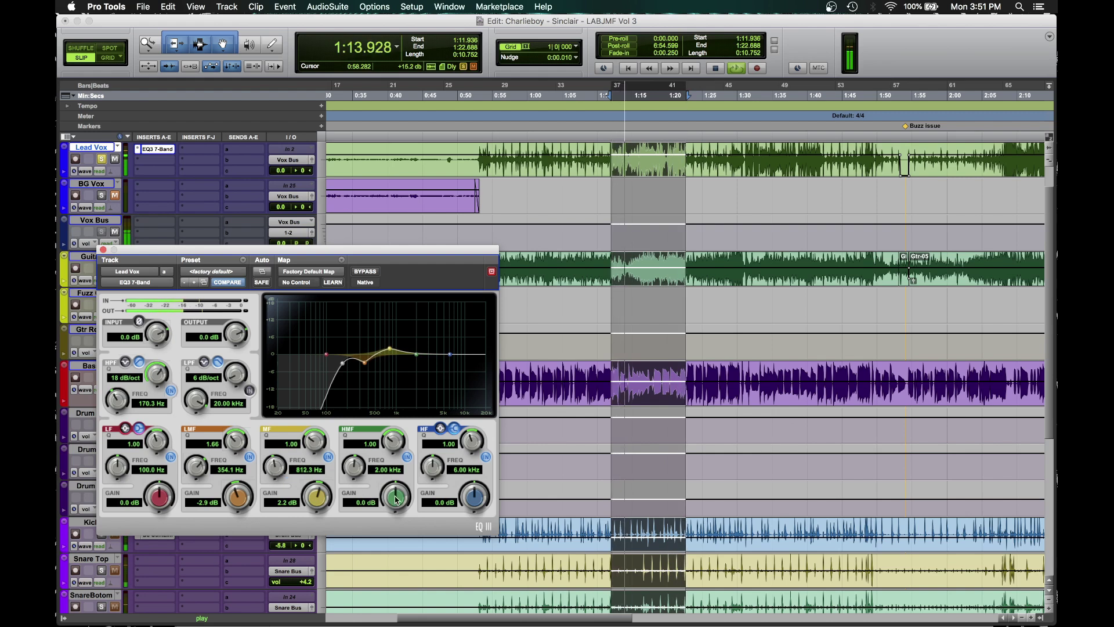
pyautogui.moveTo(396, 499)
pyautogui.mouseDown()
pyautogui.moveTo(389, 451)
pyautogui.moveTo(383, 491)
pyautogui.moveTo(370, 468)
pyautogui.moveTo(383, 503)
pyautogui.mouseUp()
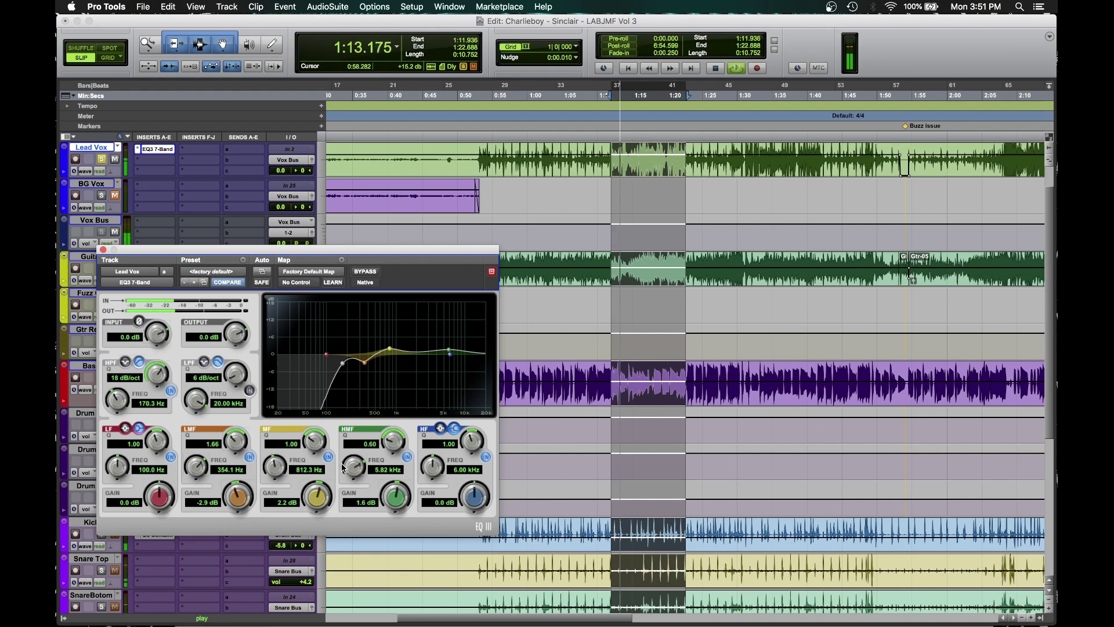
# Step: Compare the vocal with the EQ bypassed, then set the EQ output to -0.7 dB and the Lead Vox volume to -3.3 dB
pyautogui.click(365, 271)
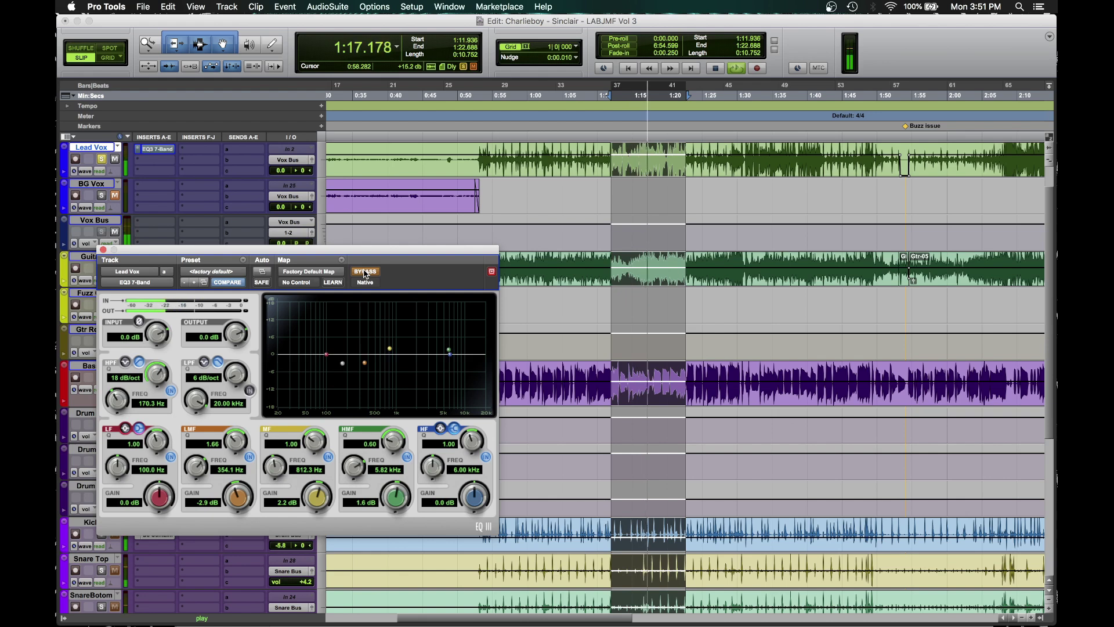
pyautogui.click(365, 272)
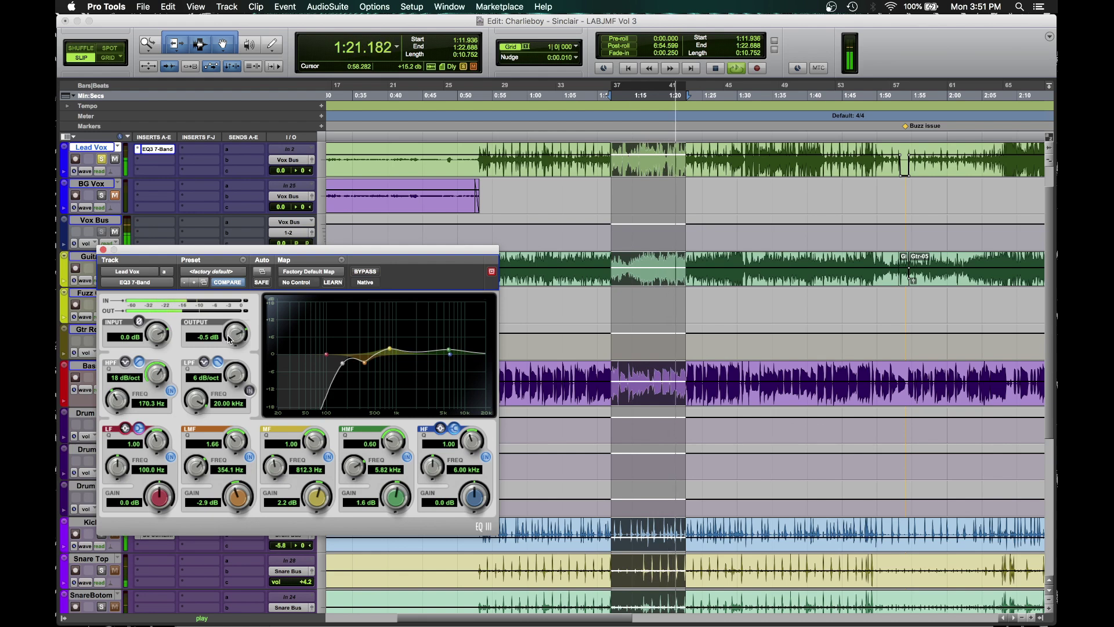
pyautogui.moveTo(226, 340); pyautogui.dragTo(225, 343)
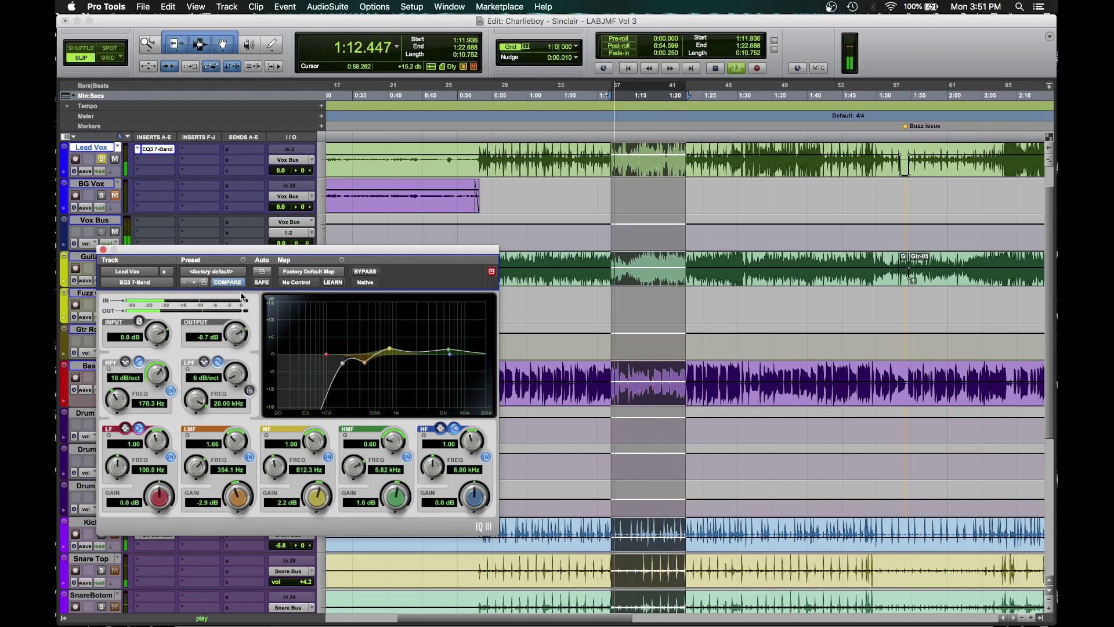
pyautogui.click(281, 170)
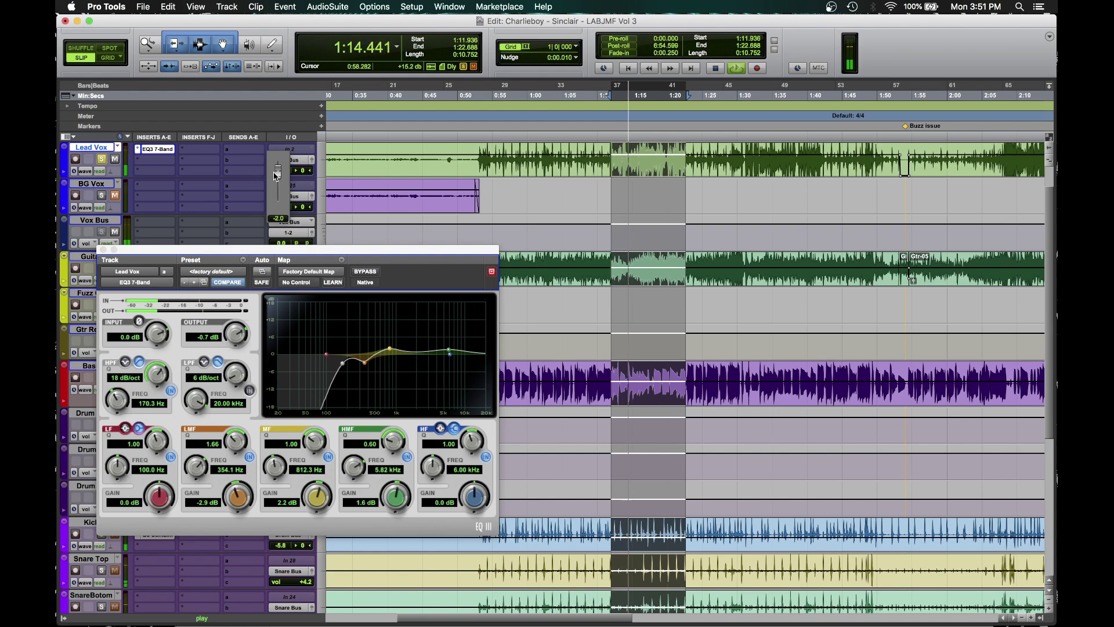
pyautogui.moveTo(274, 174); pyautogui.dragTo(276, 175)
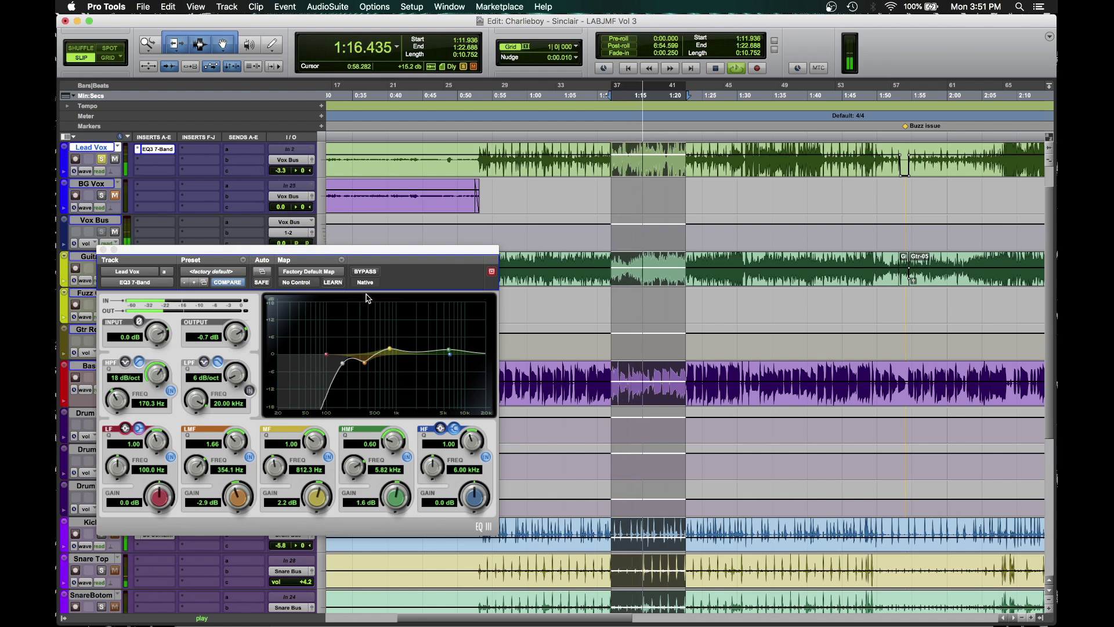
# Step: Compare the EQ against bypass again, set the low-mid gain to -3.1 dB and close the EQ window
pyautogui.click(361, 273)
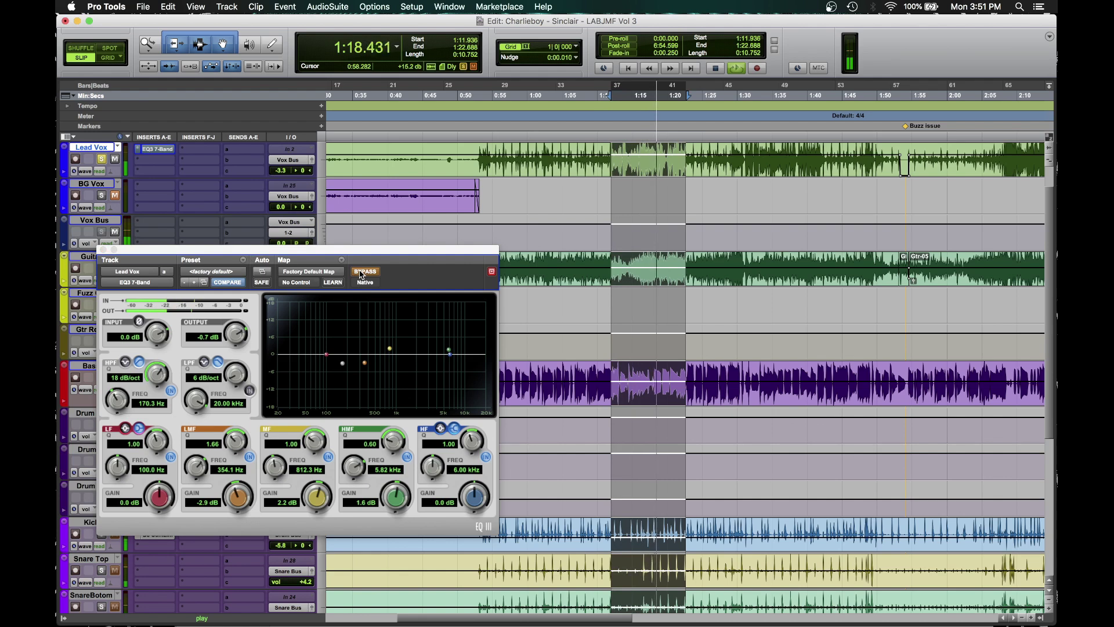
pyautogui.click(361, 272)
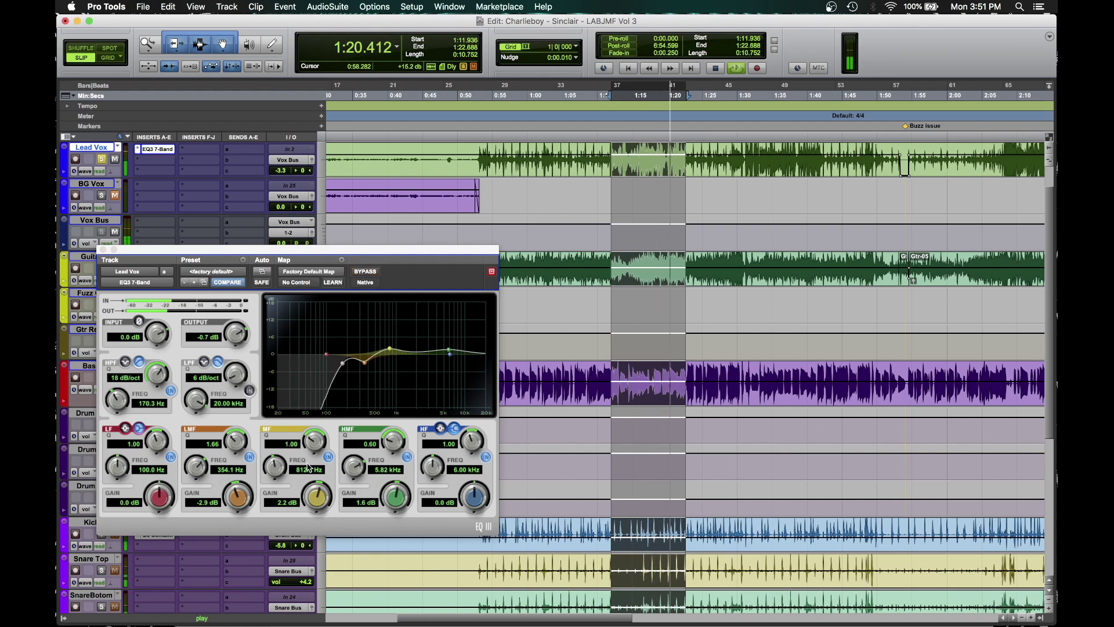
pyautogui.moveTo(235, 495); pyautogui.dragTo(235, 497)
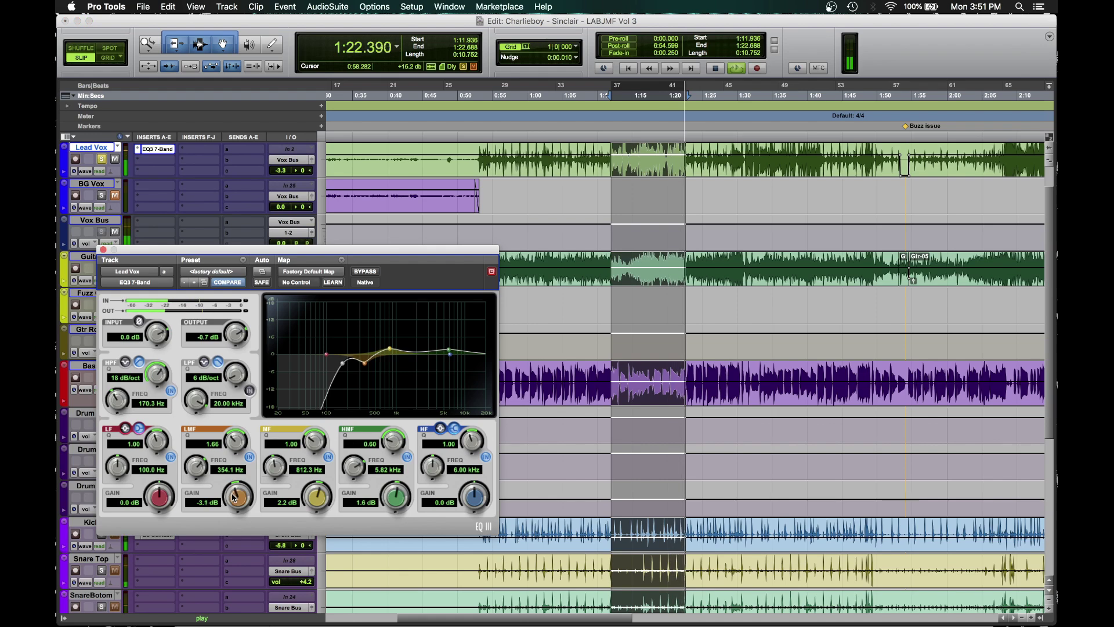
pyautogui.click(102, 250)
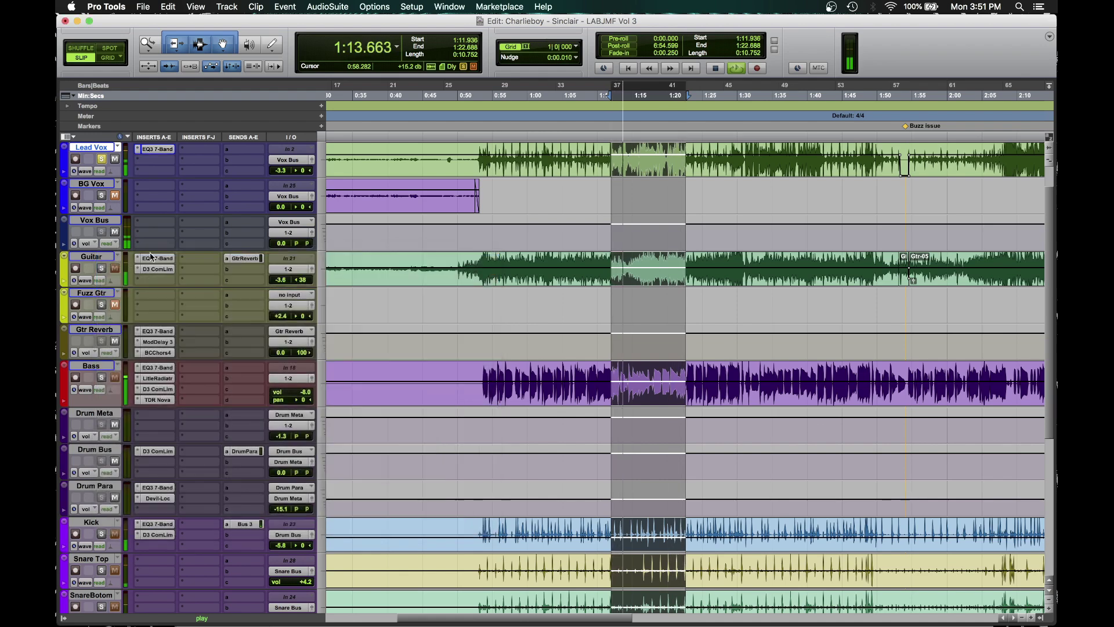
# Step: Reopen the Lead Vox EQ, unsolo the track, and audition the vocal within the full mix
pyautogui.click(152, 150)
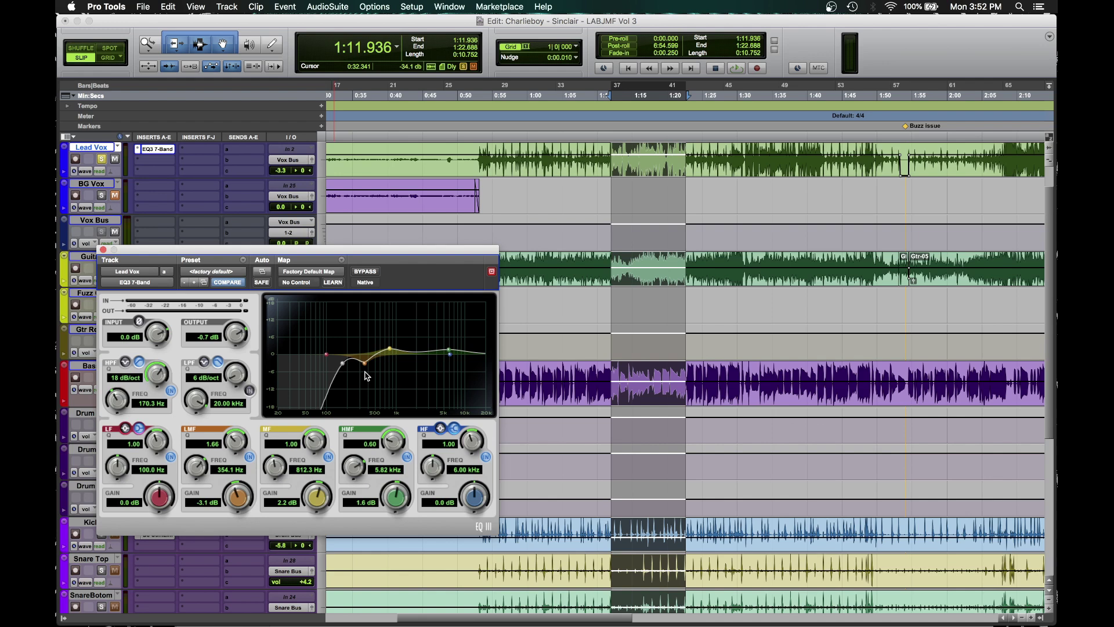
pyautogui.press('space')
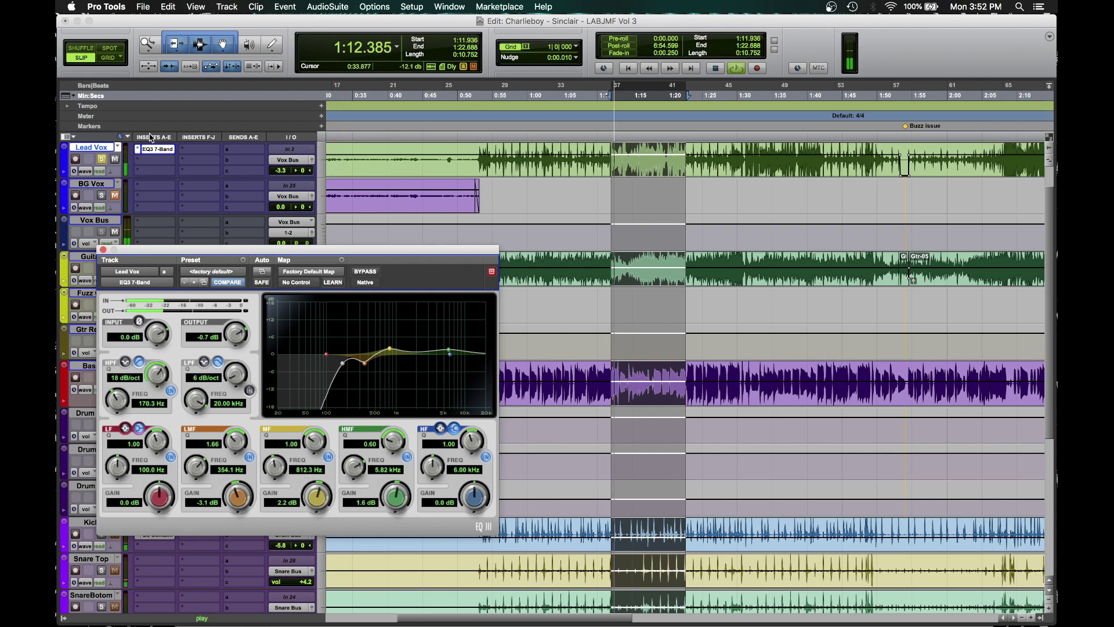
pyautogui.press('space')
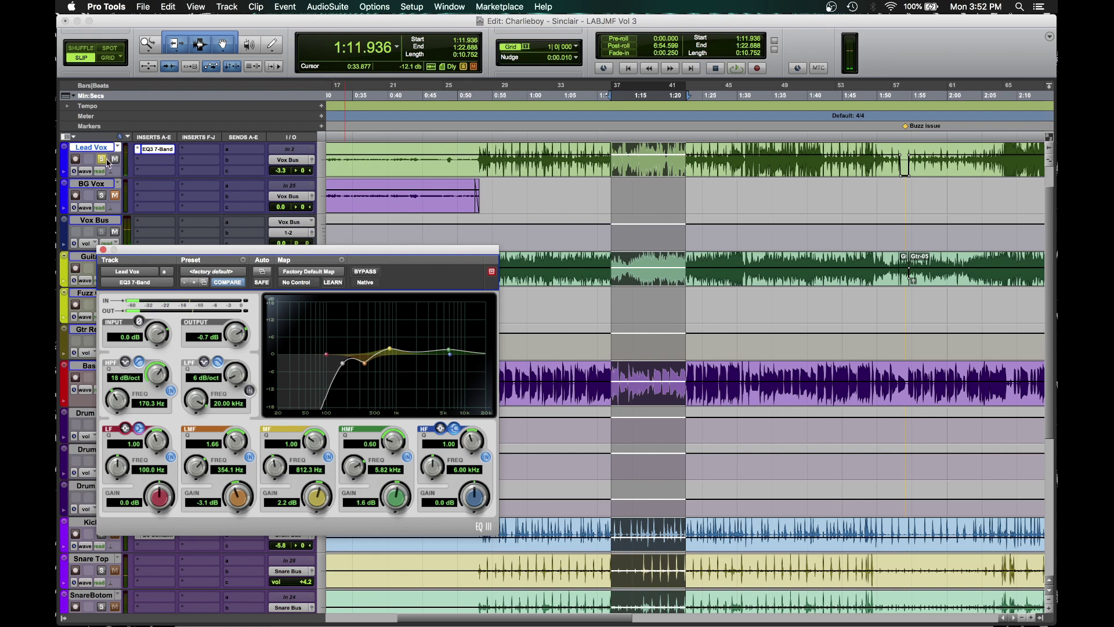
pyautogui.click(102, 159)
pyautogui.press('space')
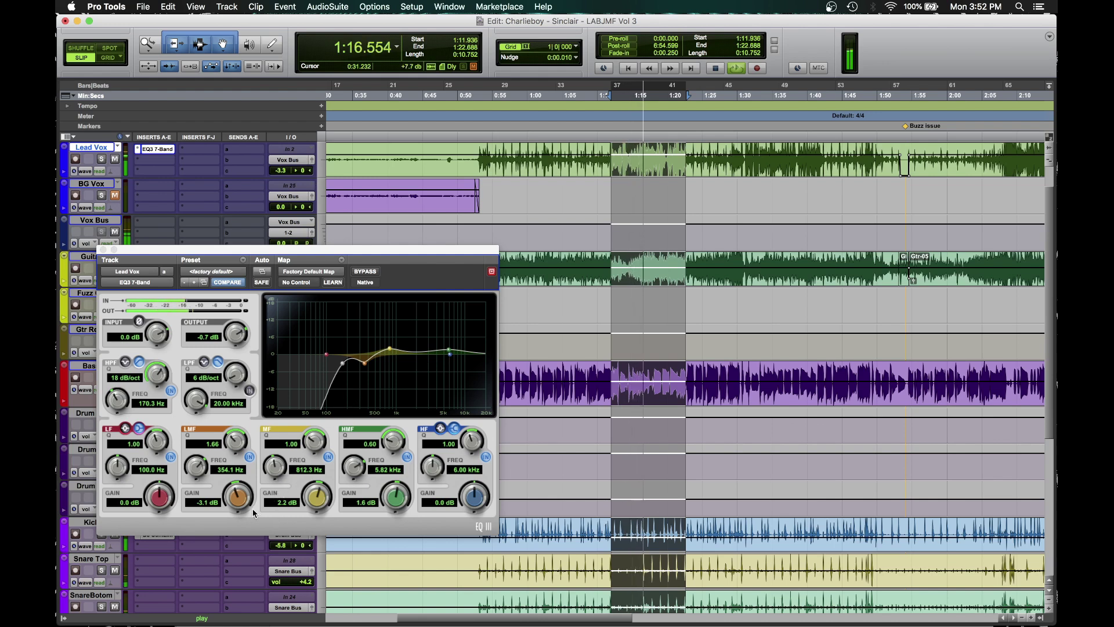
pyautogui.press('space')
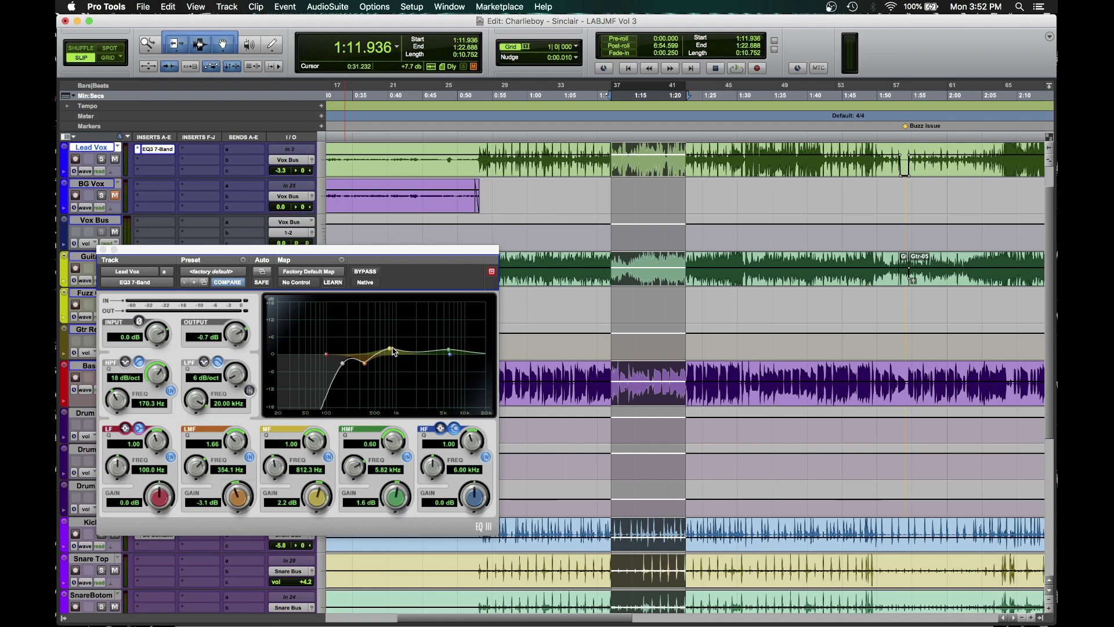
# Step: Close the EQ, resume playback, and insert a Dyn3 Compressor/Limiter on Lead Vox with the ZF+TLG Vox preset
pyautogui.click(103, 250)
pyautogui.press('space')
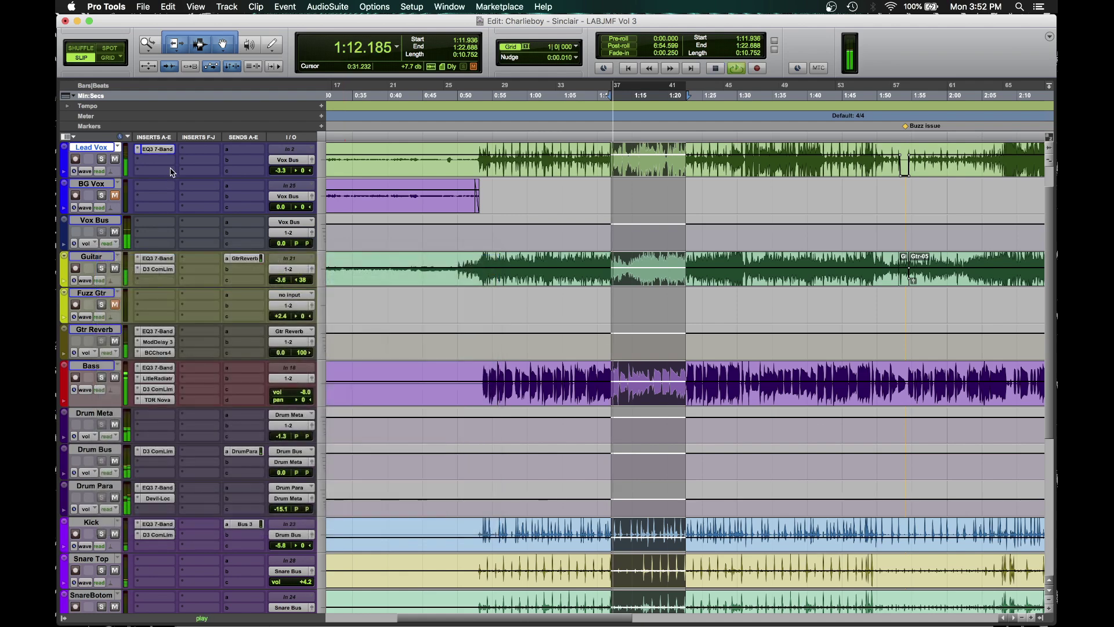
pyautogui.click(163, 160)
pyautogui.moveTo(207, 186)
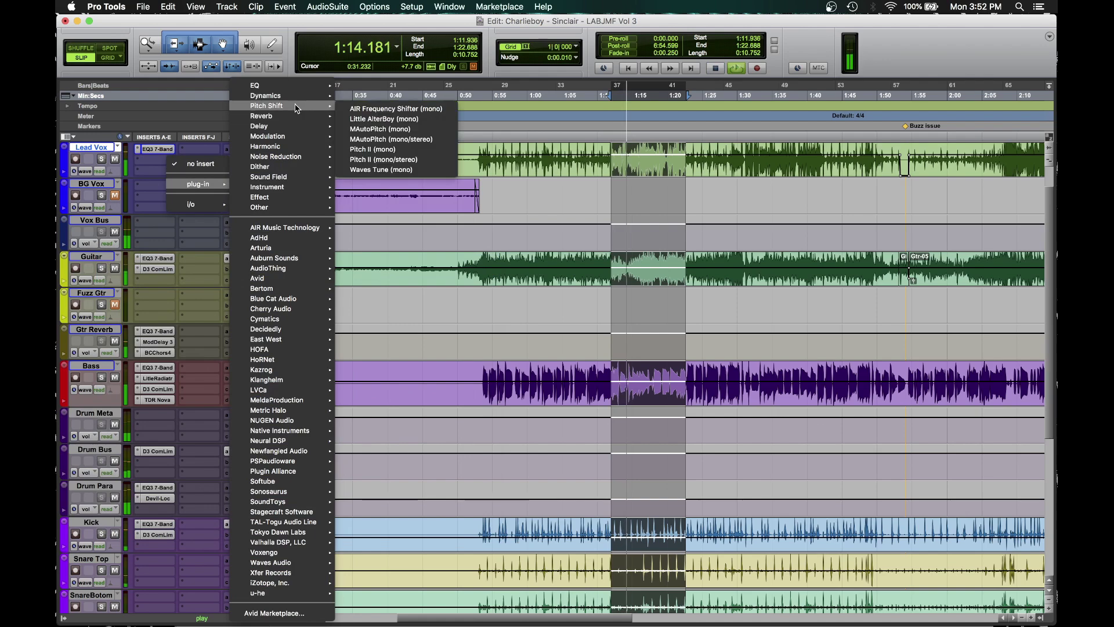
pyautogui.moveTo(278, 96)
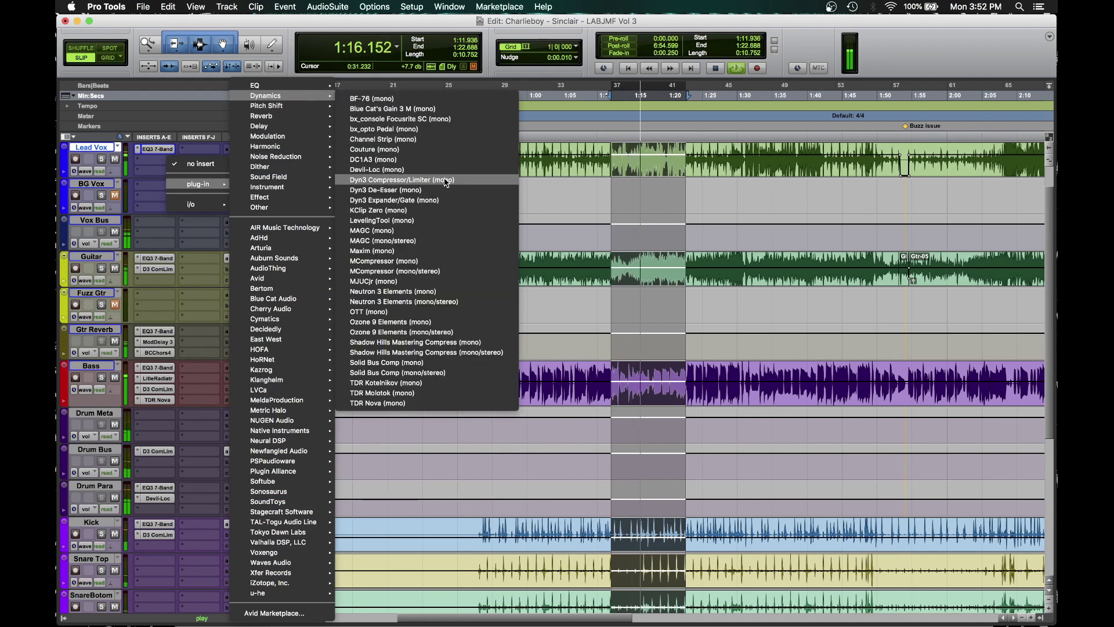
pyautogui.click(406, 179)
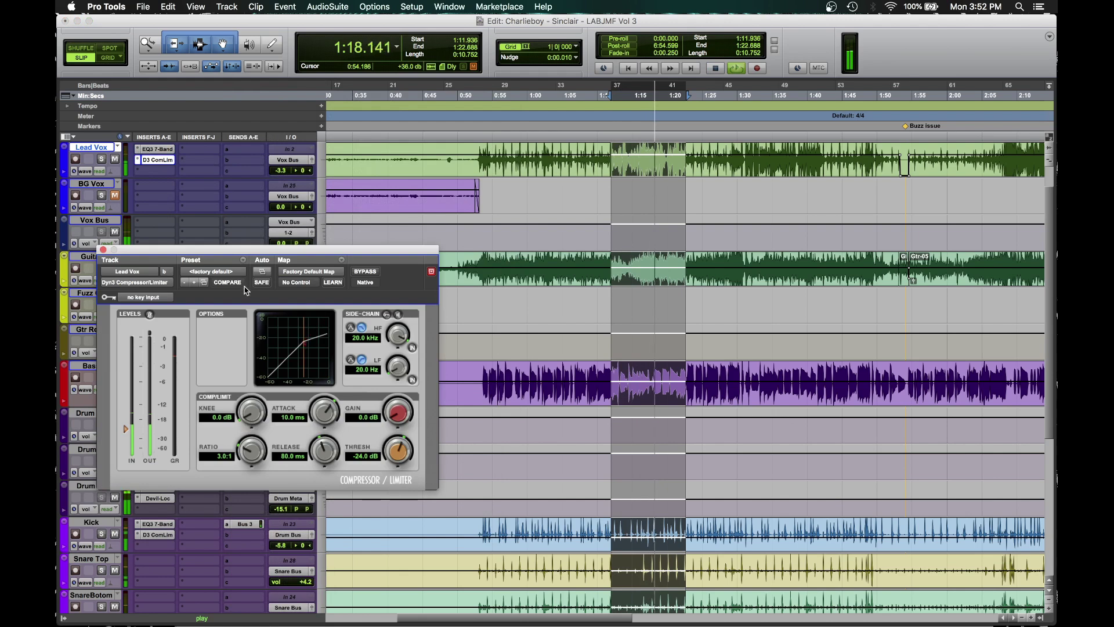
pyautogui.click(210, 271)
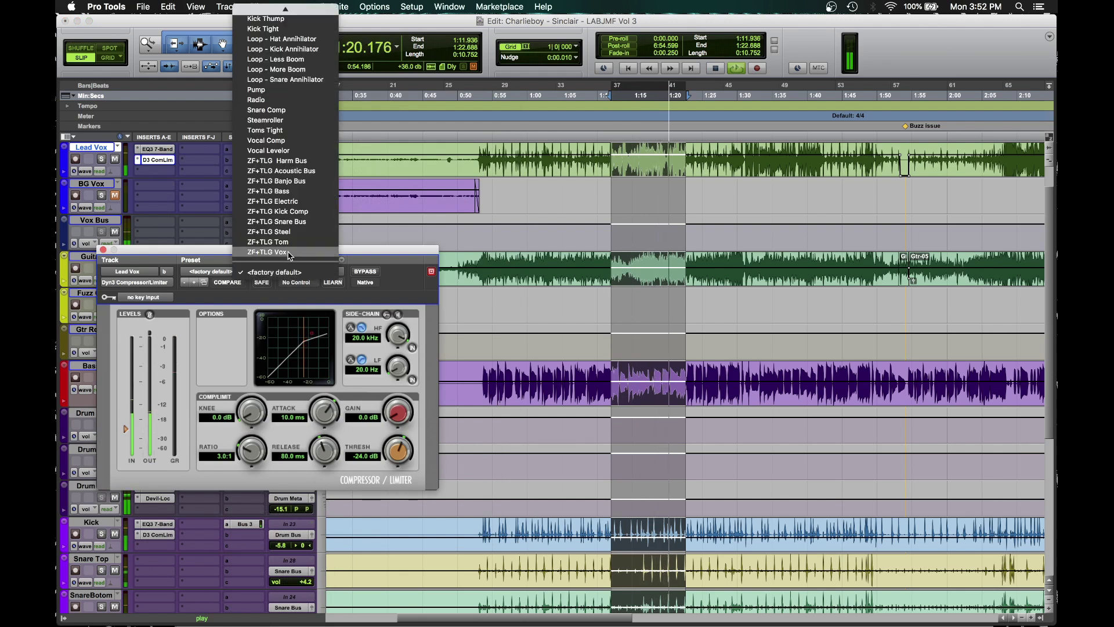
pyautogui.click(267, 252)
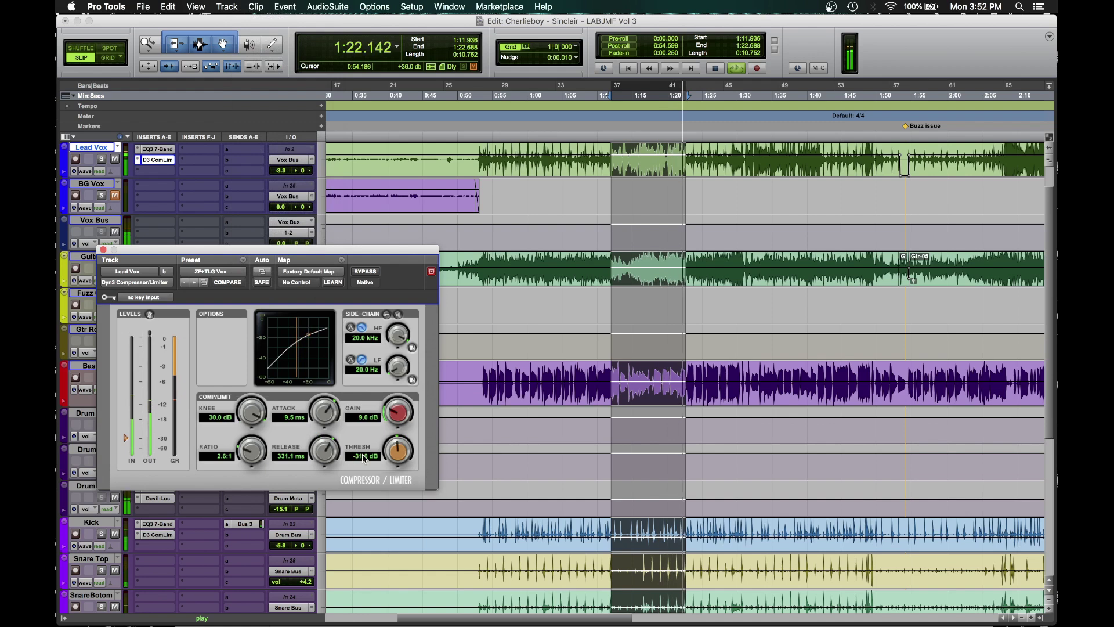
# Step: Adjust the vocal compressor during playback to a threshold of -30.0 dB and a make-up gain of 7.6 dB
pyautogui.moveTo(399, 452); pyautogui.dragTo(400, 441)
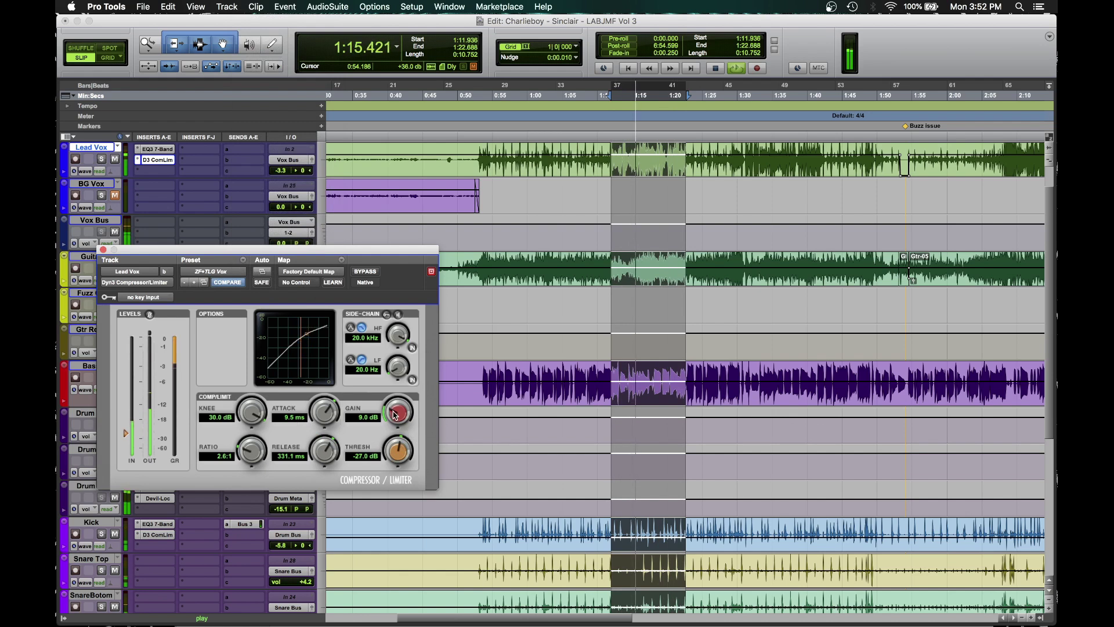
pyautogui.moveTo(390, 412); pyautogui.dragTo(387, 417)
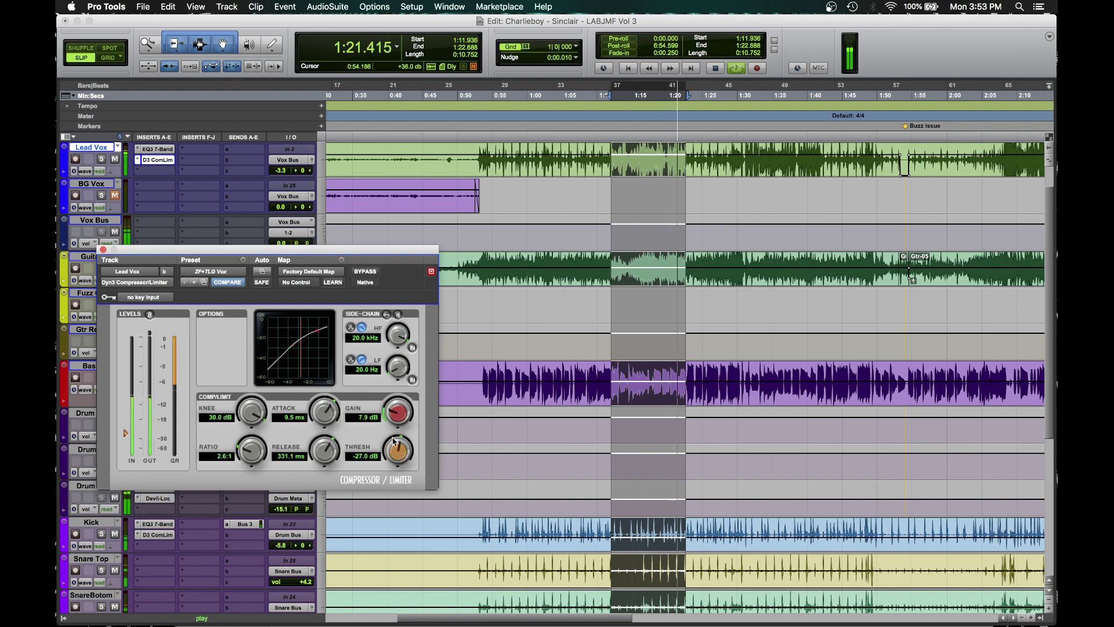
pyautogui.moveTo(392, 422); pyautogui.dragTo(386, 470)
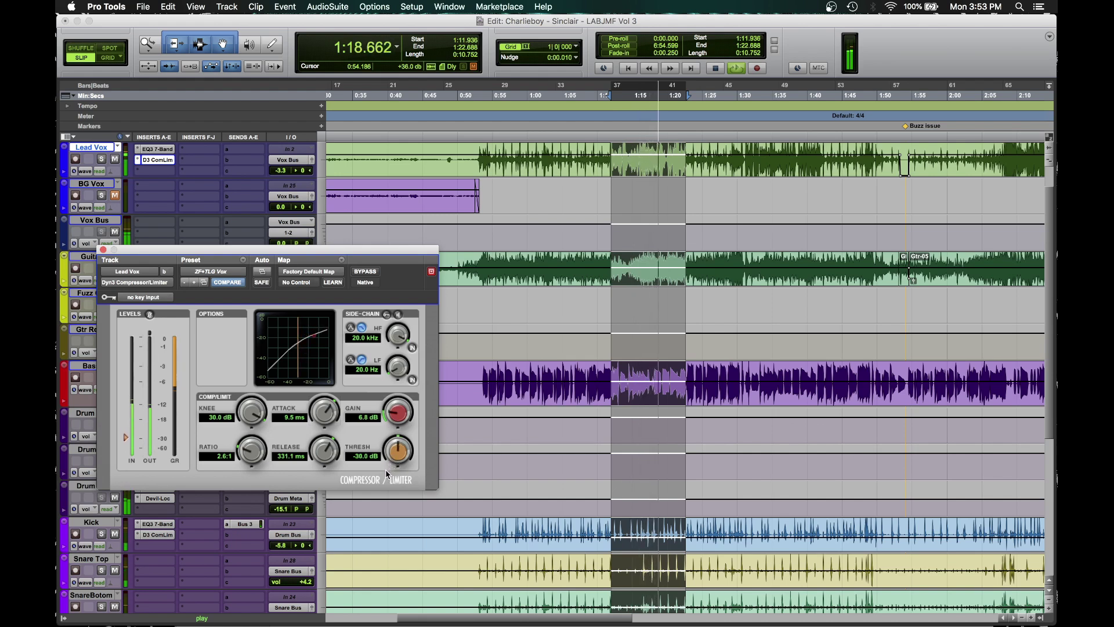
pyautogui.moveTo(394, 416); pyautogui.dragTo(393, 411)
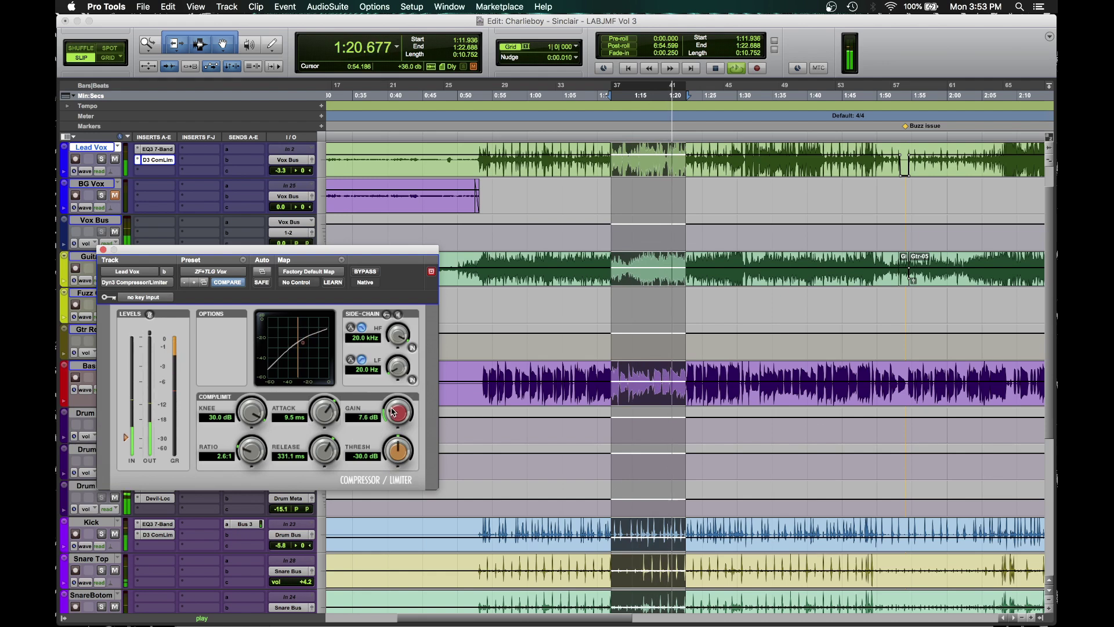
# Step: Reopen the Lead Vox EQ and refine the low-mid cut to 337.4 Hz, Q 1.35 and -3.5 dB
pyautogui.click(157, 149)
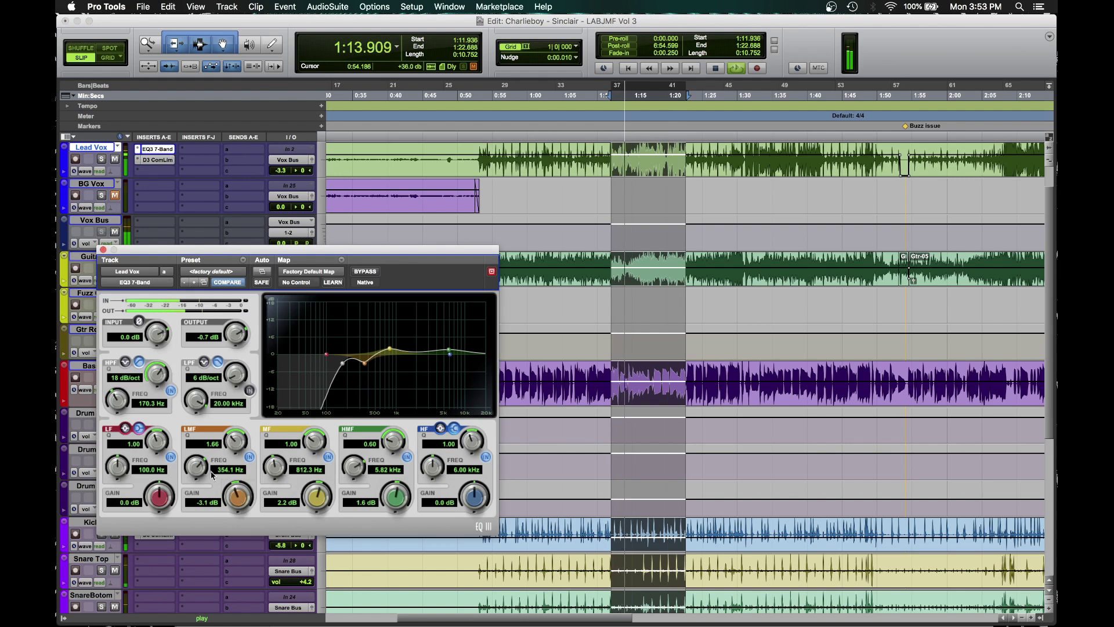
pyautogui.moveTo(231, 444); pyautogui.dragTo(193, 470)
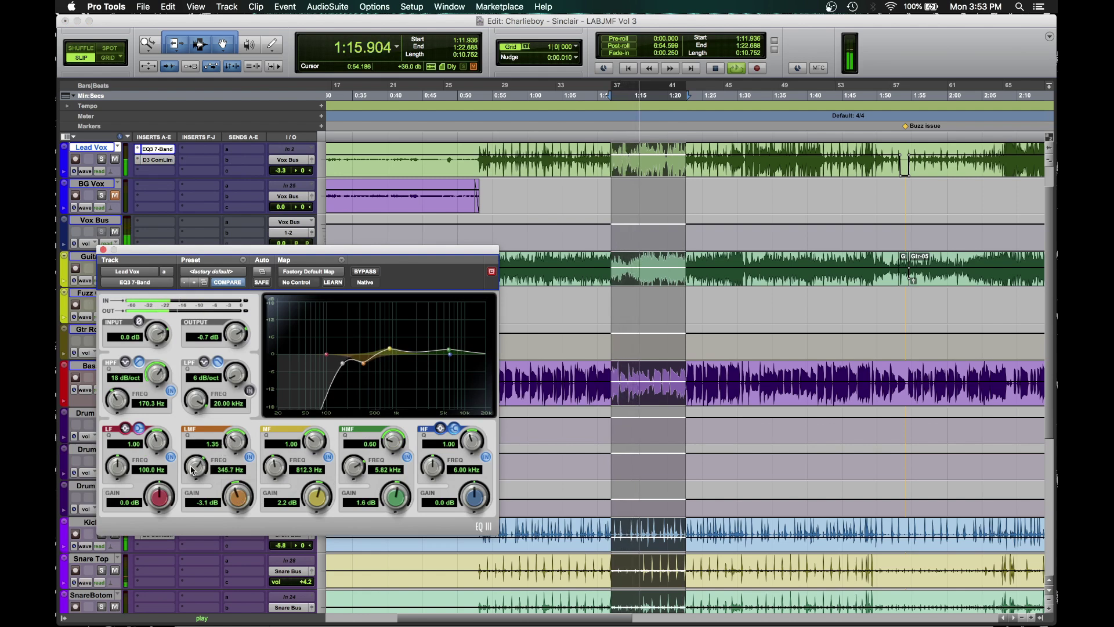
pyautogui.moveTo(253, 517); pyautogui.dragTo(254, 521)
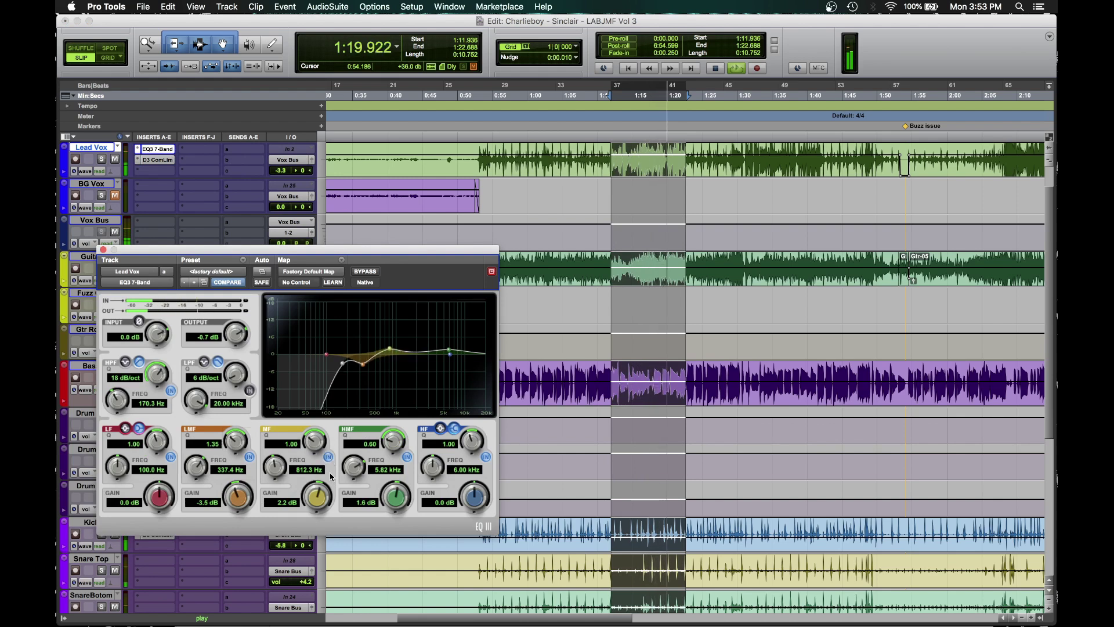
# Step: Solo Lead Vox and set its EQ high-pass to 194.9 Hz, mid boost to 1.03 kHz at 2.7 dB and high-mid gain to 2.2 dB
pyautogui.moveTo(294, 472); pyautogui.dragTo(317, 486)
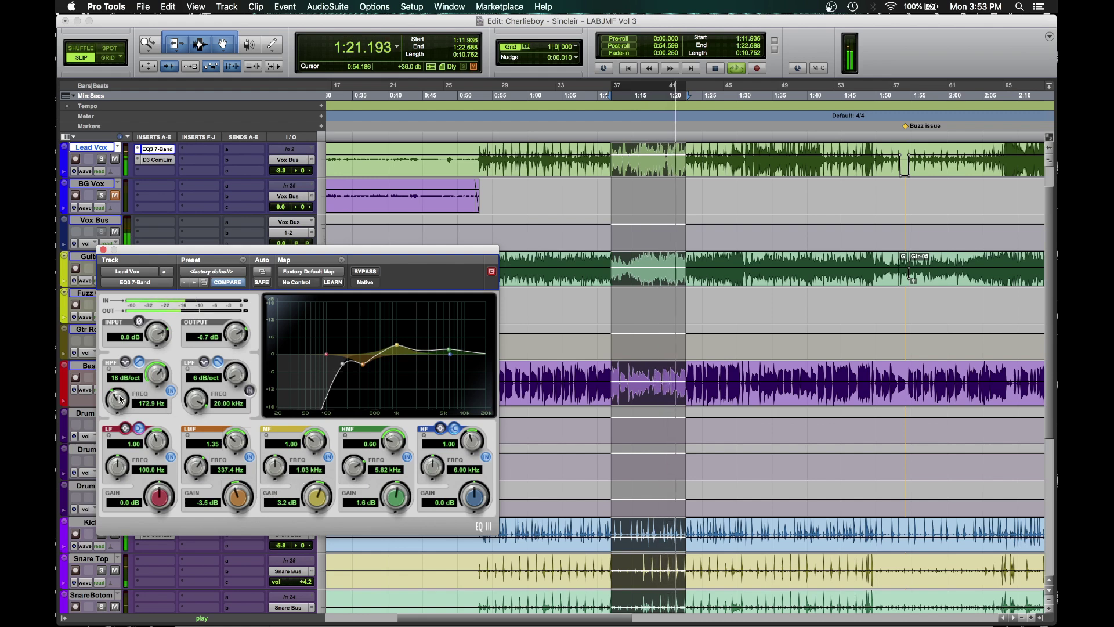
pyautogui.moveTo(118, 402); pyautogui.dragTo(121, 398)
pyautogui.click(101, 159)
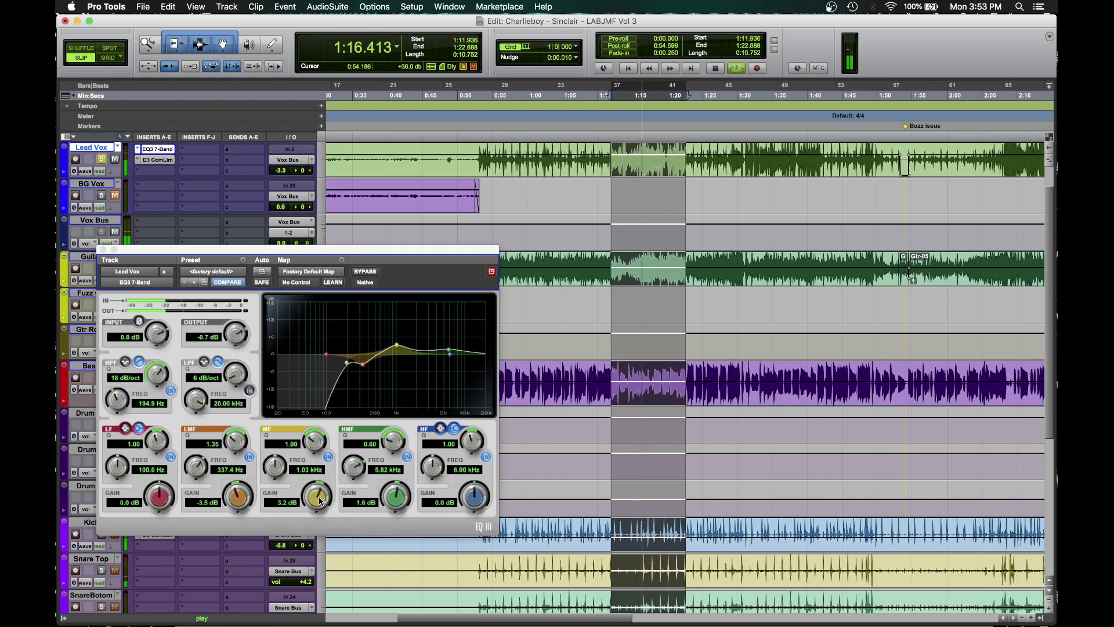
pyautogui.moveTo(319, 503); pyautogui.dragTo(400, 492)
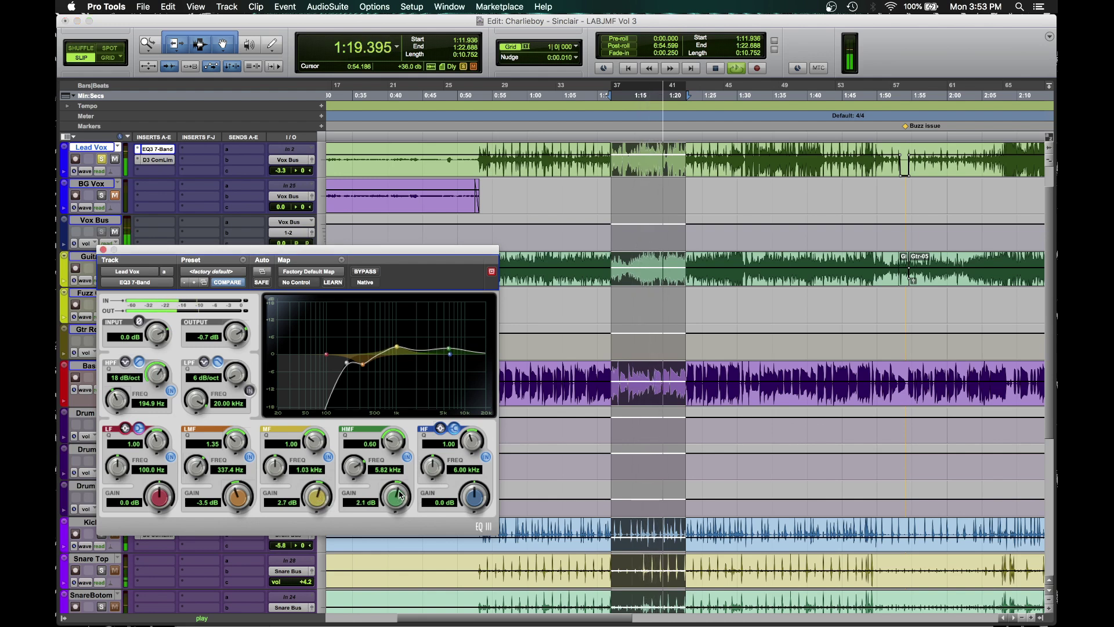
pyautogui.click(103, 250)
# Step: Insert the mono Softube Saturation Knob after the compressor on Lead Vox and add a small amount of saturation
pyautogui.click(154, 171)
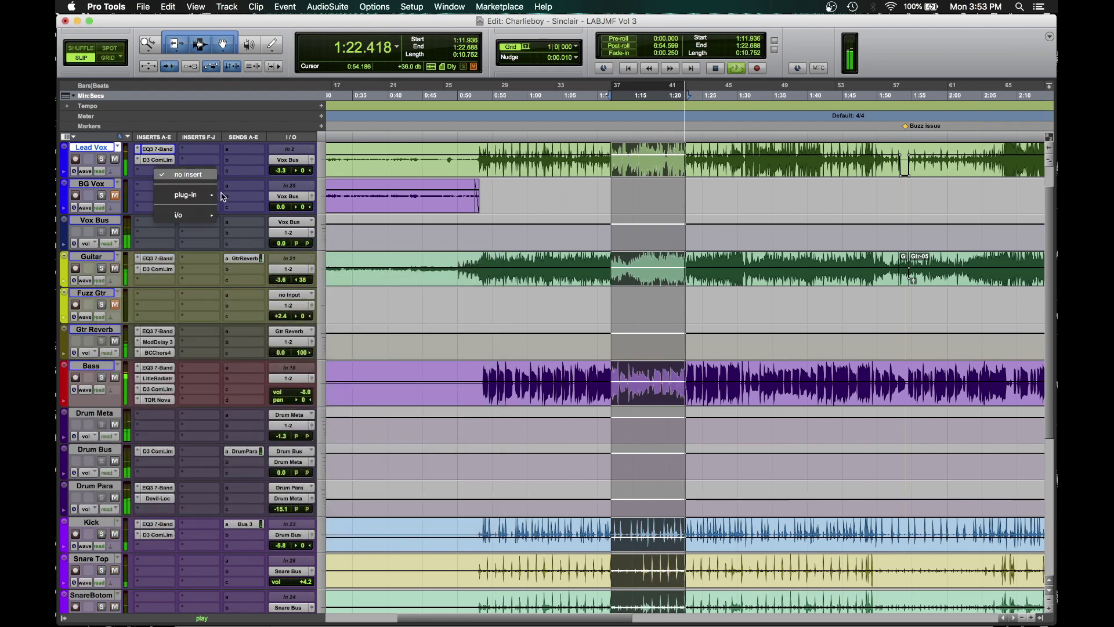
pyautogui.moveTo(191, 195)
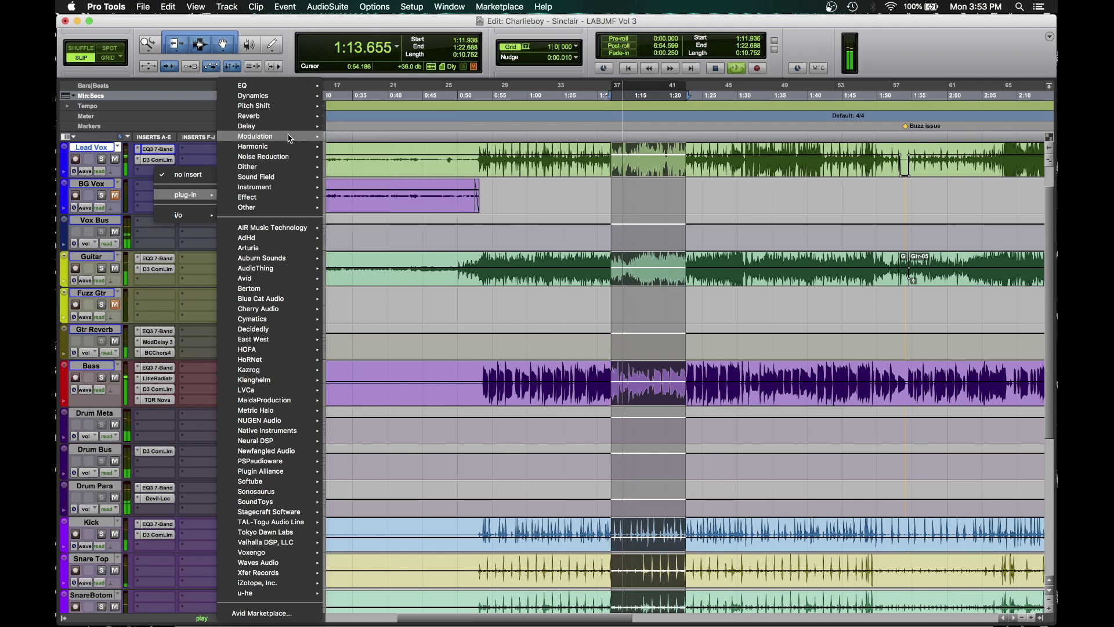
pyautogui.moveTo(283, 147)
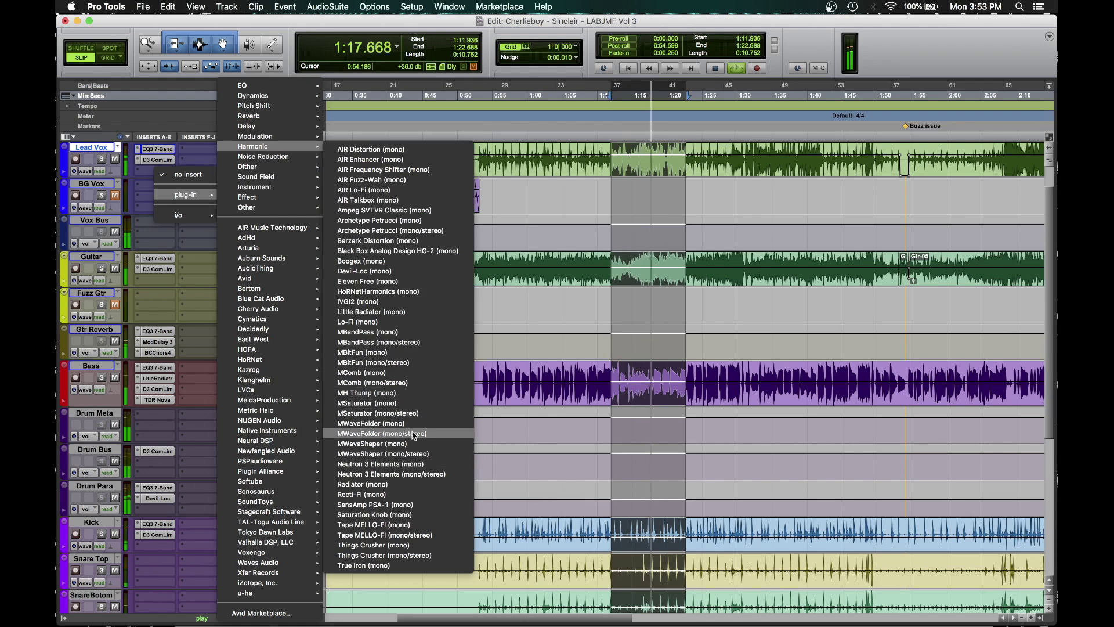
pyautogui.click(408, 514)
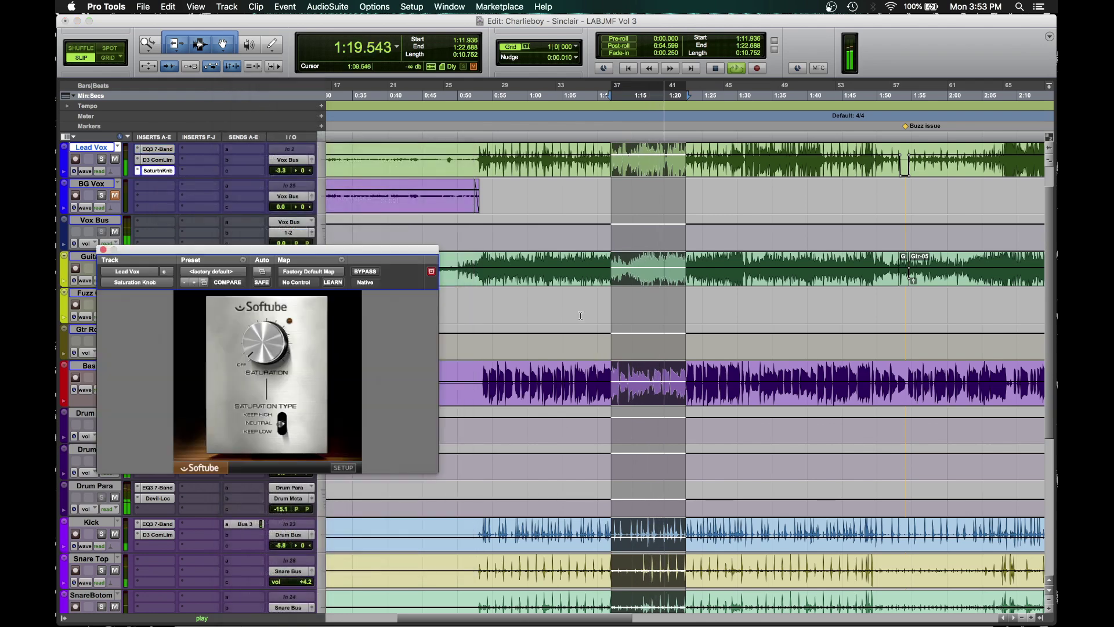
pyautogui.moveTo(282, 347); pyautogui.dragTo(262, 329)
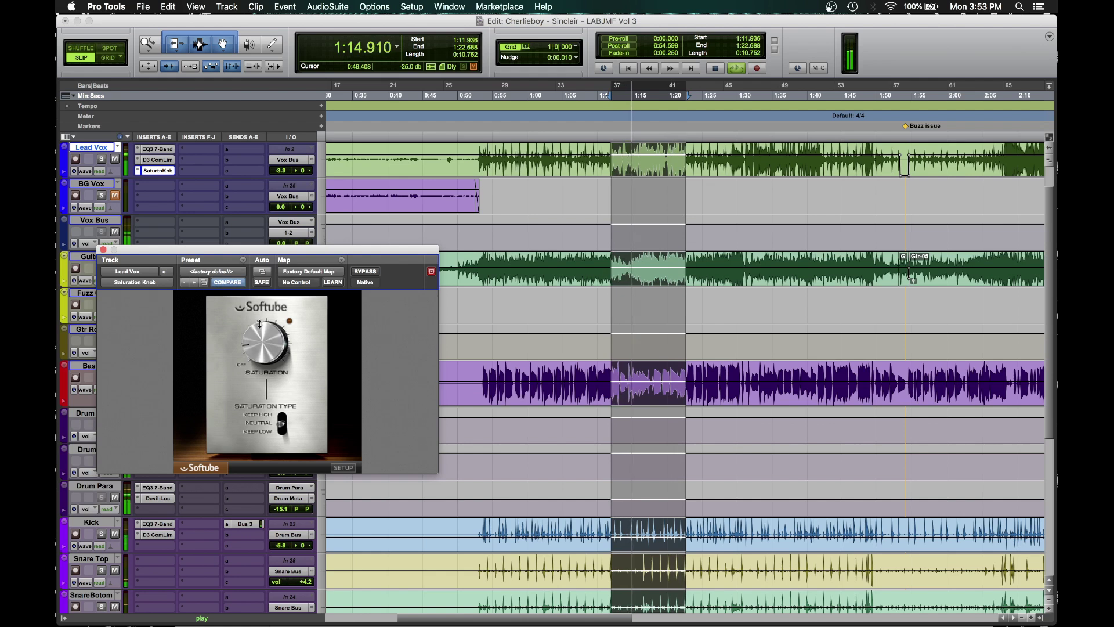
# Step: Lower the Lead Vox track volume to -5.9 dB during playback
pyautogui.click(281, 170)
pyautogui.moveTo(280, 174); pyautogui.dragTo(277, 181)
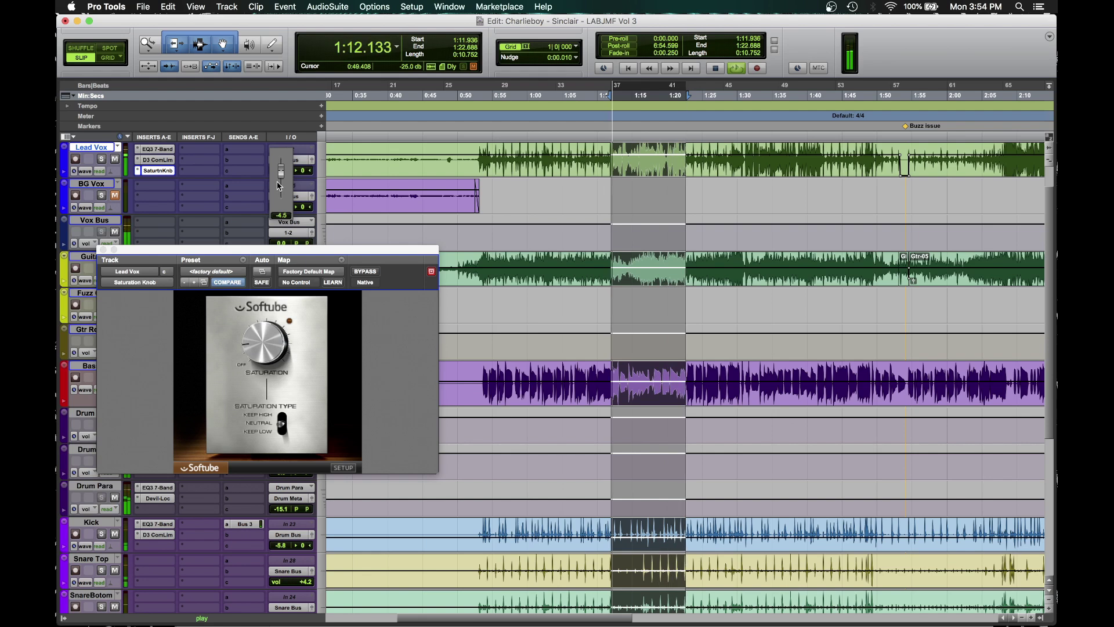
pyautogui.moveTo(278, 187); pyautogui.dragTo(277, 190)
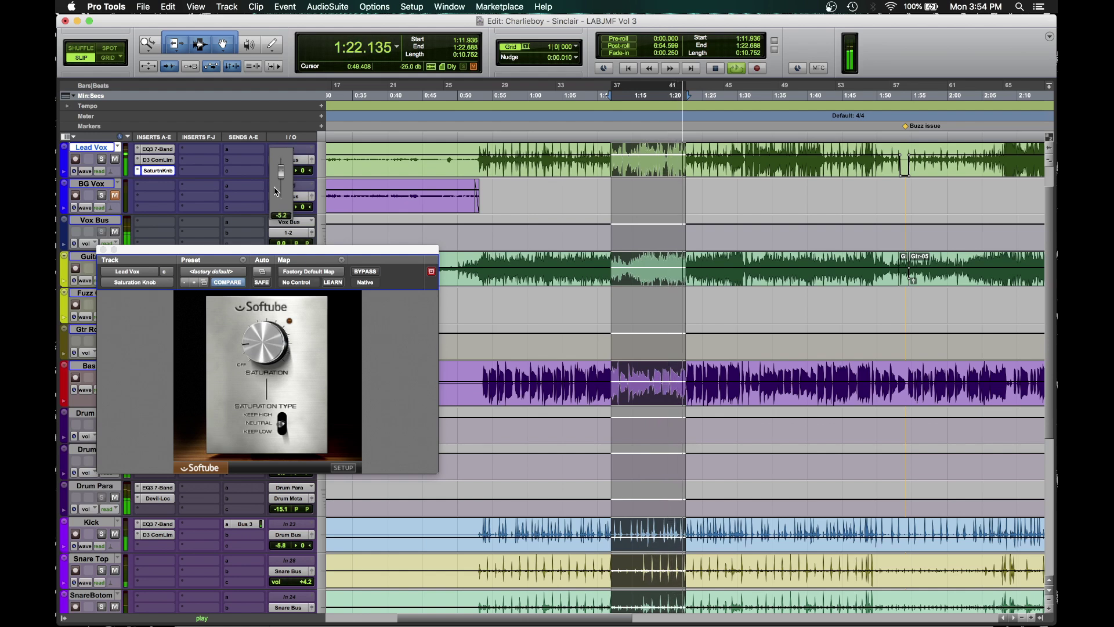
pyautogui.moveTo(276, 190); pyautogui.dragTo(273, 187)
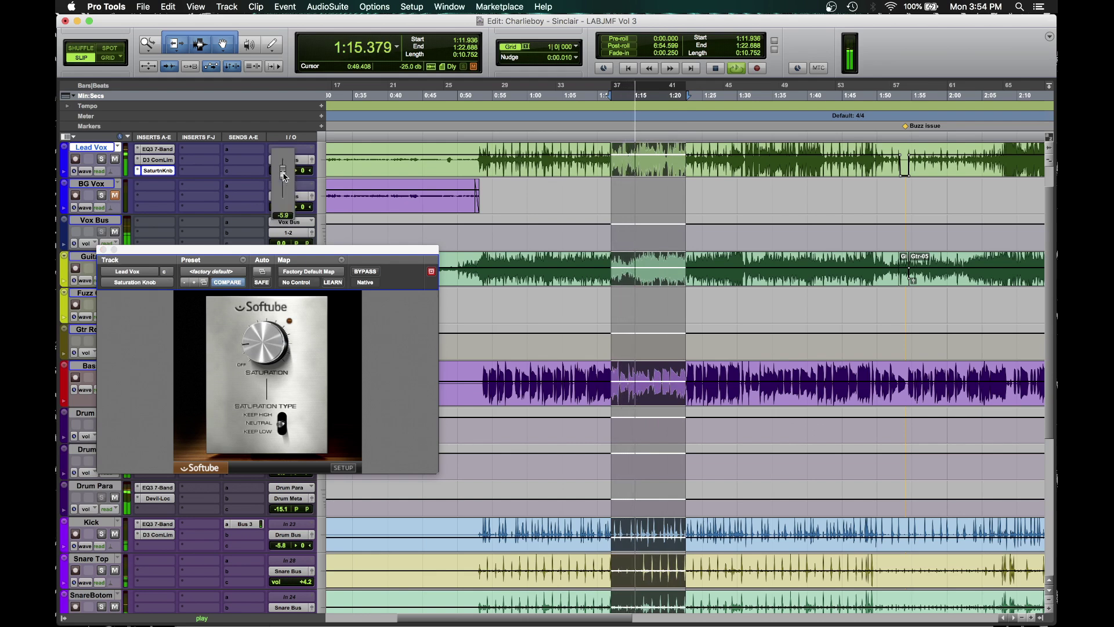
# Step: Set the Lead Vox EQ's low-mid cut to -4.1 dB, Q 1.24, and mid boost to 1.28 kHz, 2.4 dB, comparing it against bypass
pyautogui.click(158, 149)
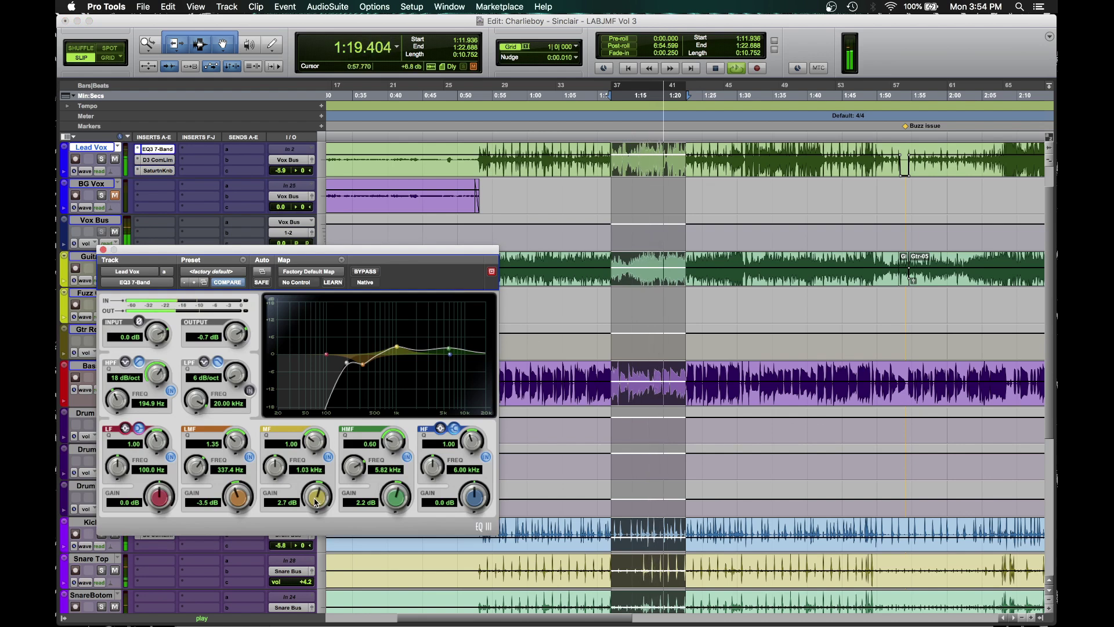
pyautogui.moveTo(238, 497); pyautogui.dragTo(238, 502)
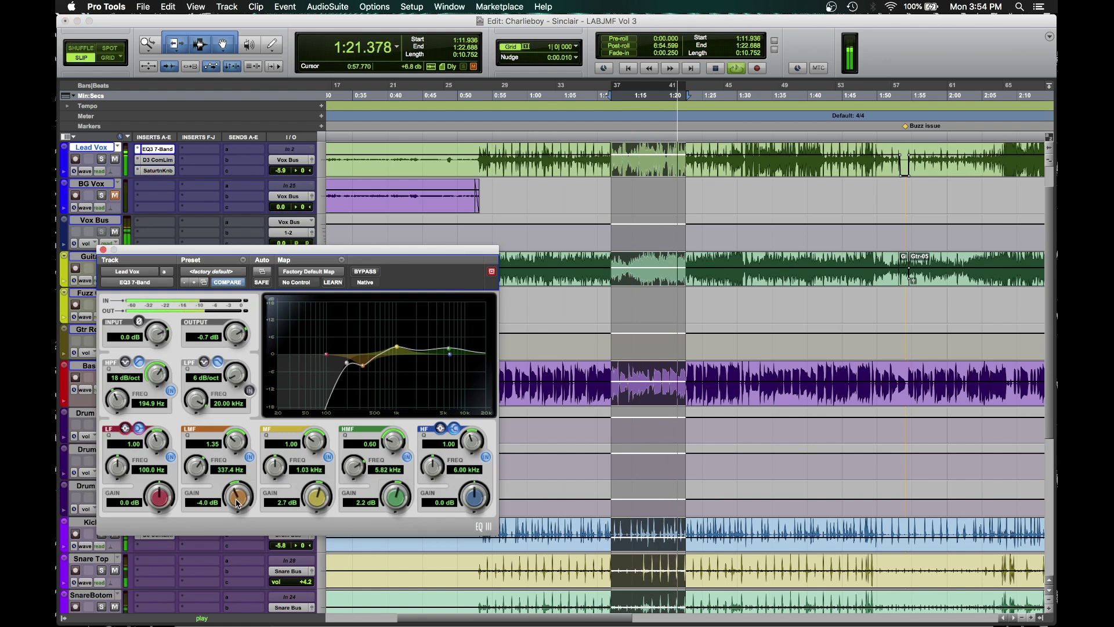
pyautogui.moveTo(317, 498); pyautogui.dragTo(243, 500)
pyautogui.moveTo(226, 437); pyautogui.dragTo(225, 440)
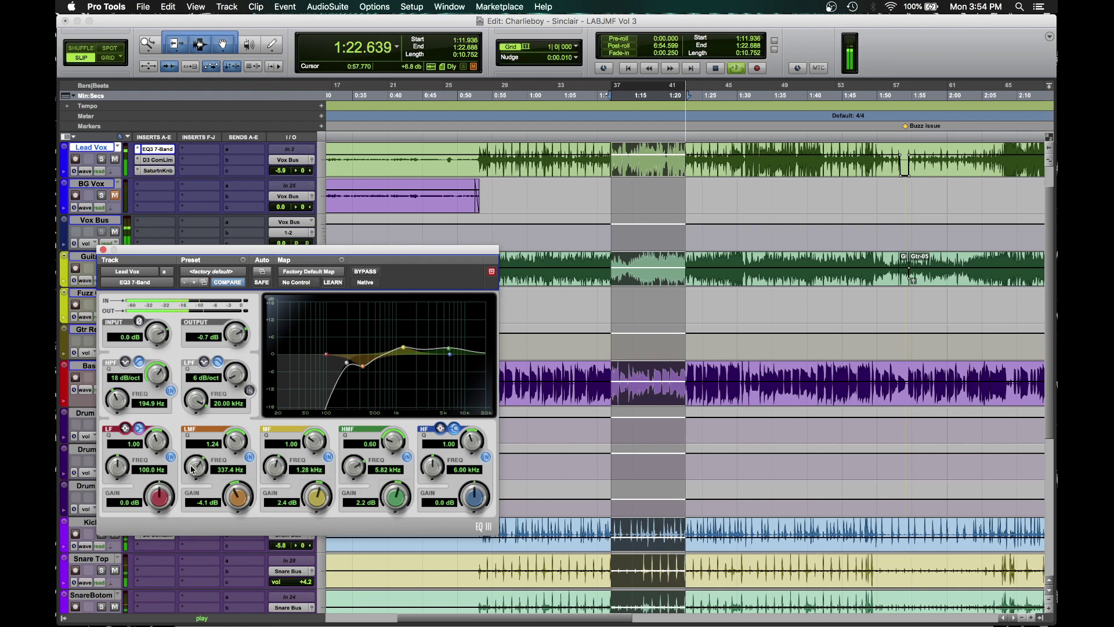
pyautogui.click(364, 272)
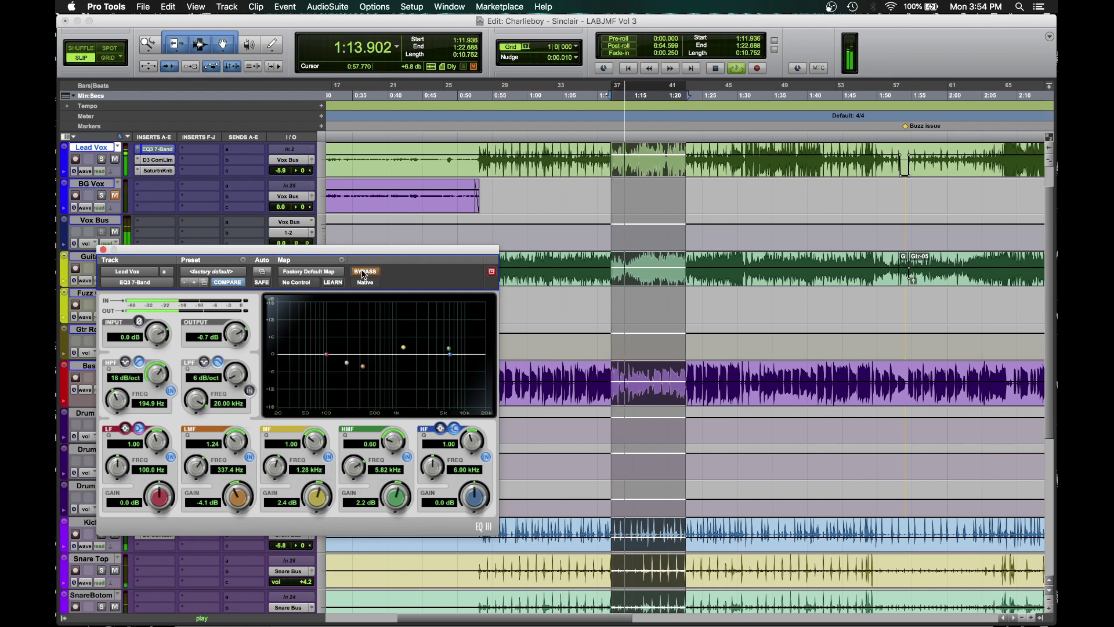
pyautogui.click(363, 272)
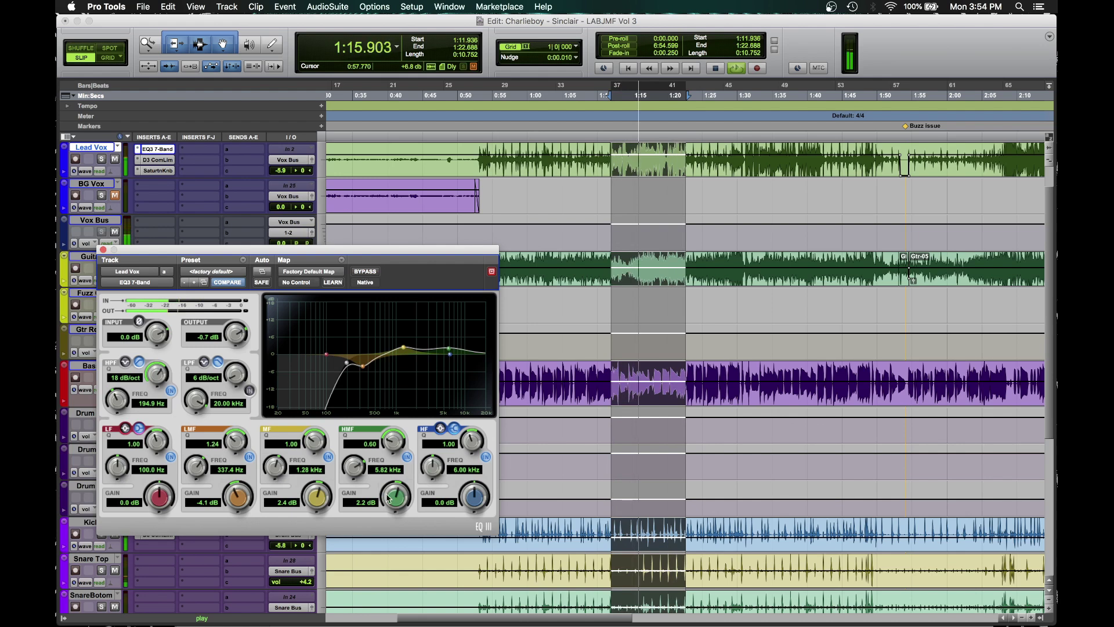
# Step: Refine the Lead Vox EQ's mid boost to 1.55 kHz and 2.1 dB, and compare the EQ bypassed and active
pyautogui.moveTo(275, 466); pyautogui.dragTo(261, 469)
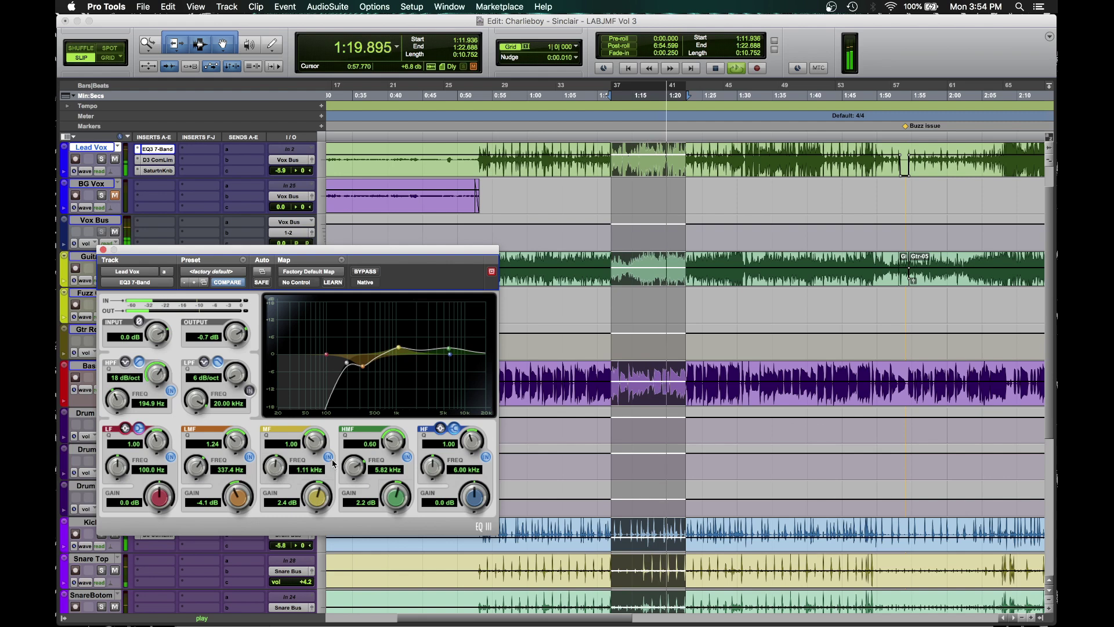
pyautogui.moveTo(318, 501)
pyautogui.mouseDown()
pyautogui.moveTo(315, 465)
pyautogui.moveTo(311, 511)
pyautogui.mouseUp()
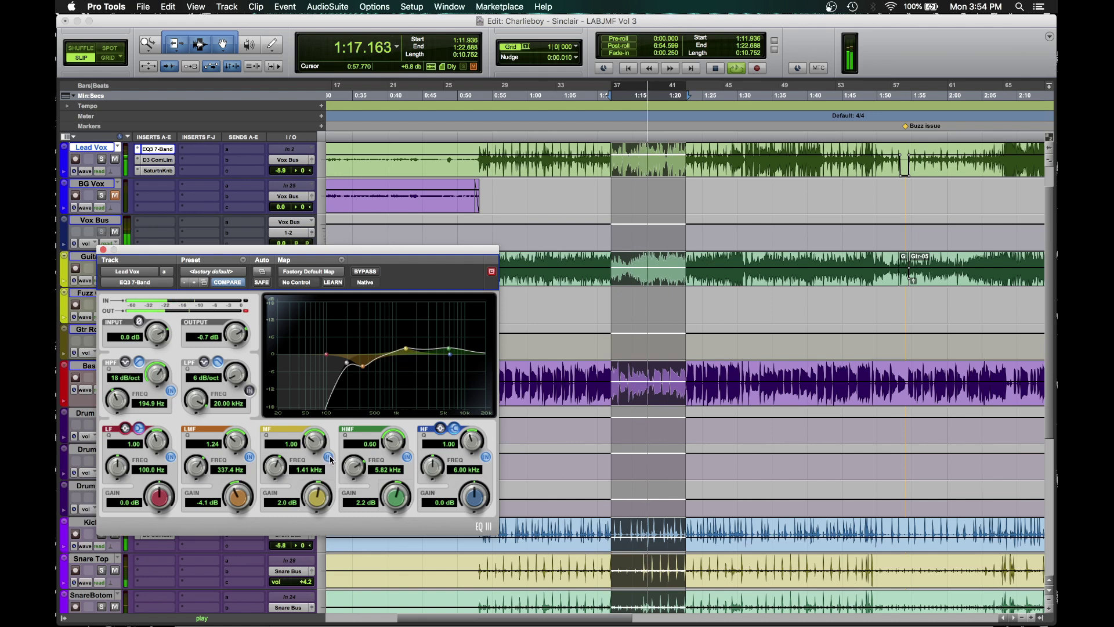
pyautogui.moveTo(321, 494); pyautogui.dragTo(286, 506)
pyautogui.moveTo(287, 502); pyautogui.dragTo(269, 483)
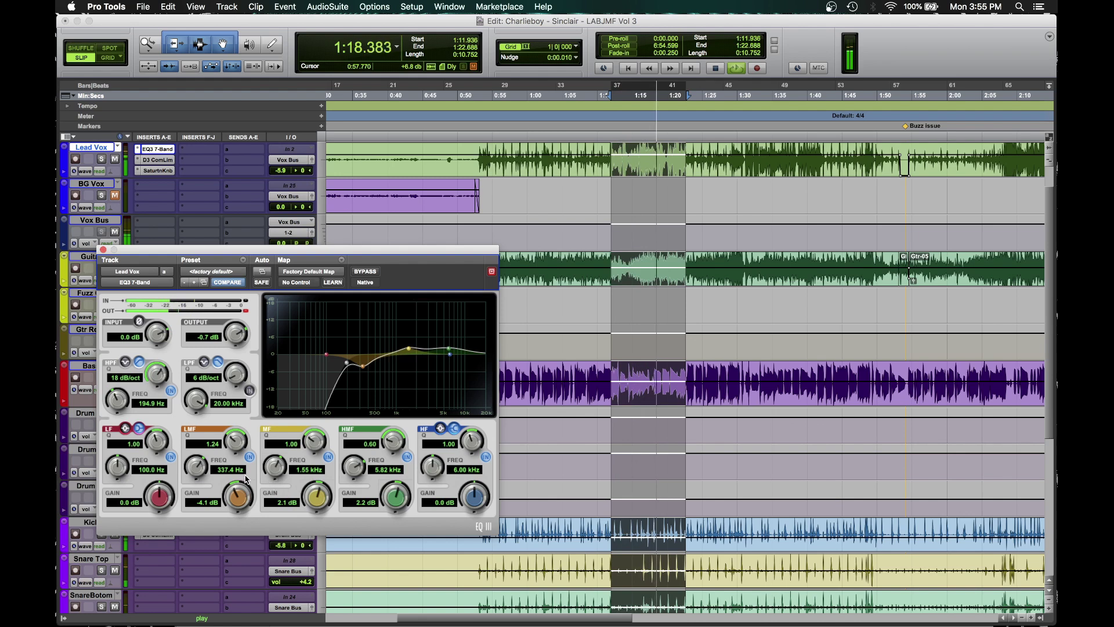
pyautogui.click(365, 271)
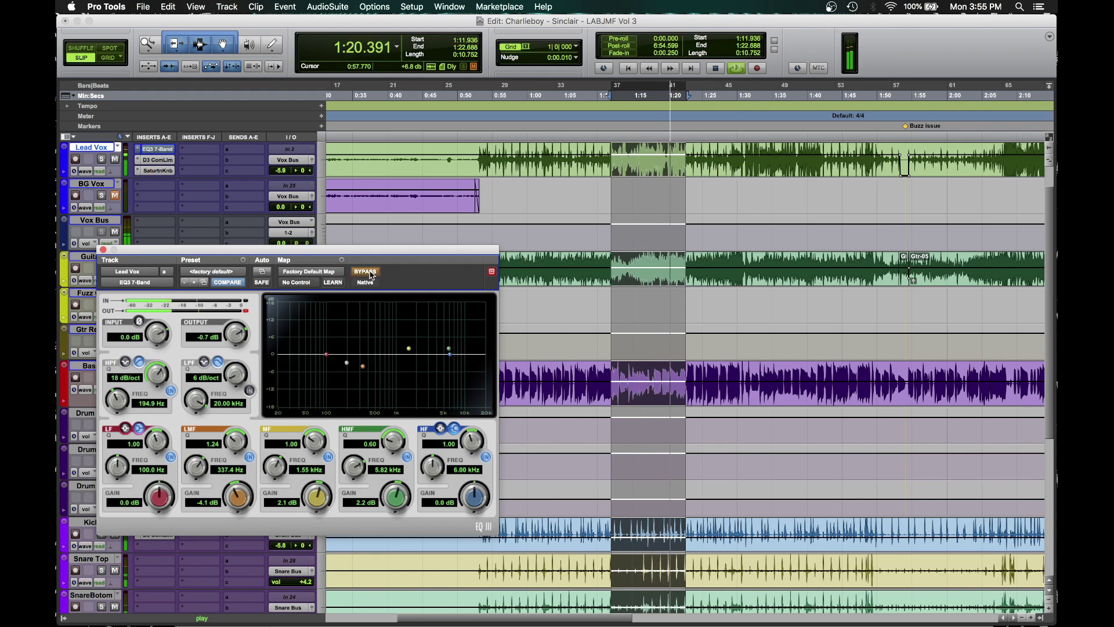
pyautogui.click(369, 273)
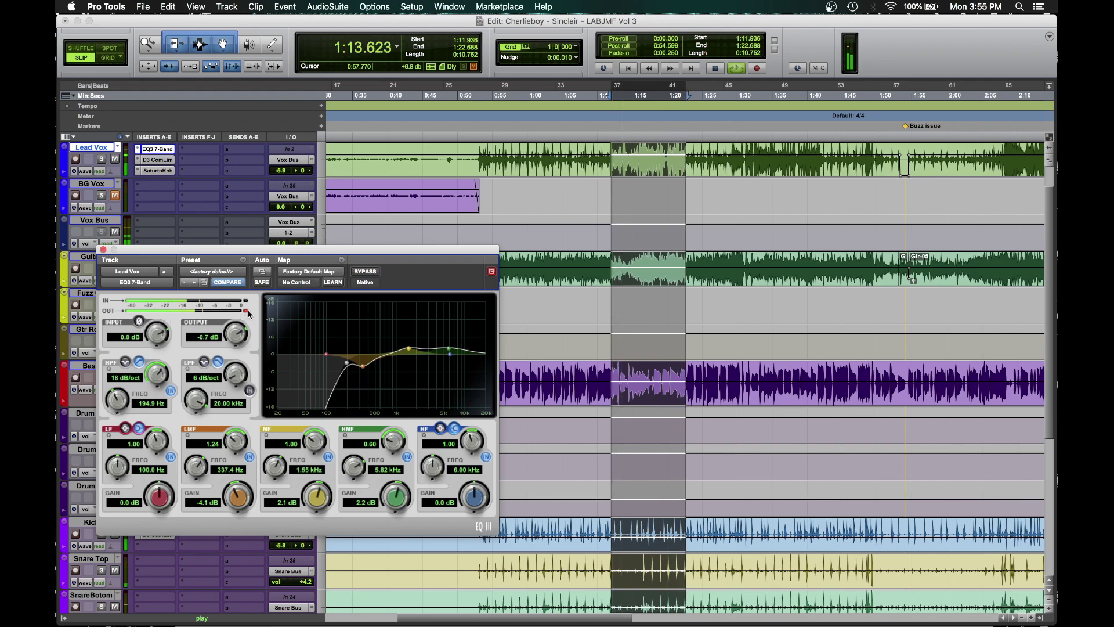
# Step: Close the vocal EQ, lower Lead Vox to -6.9 dB, and stop playback
pyautogui.click(103, 249)
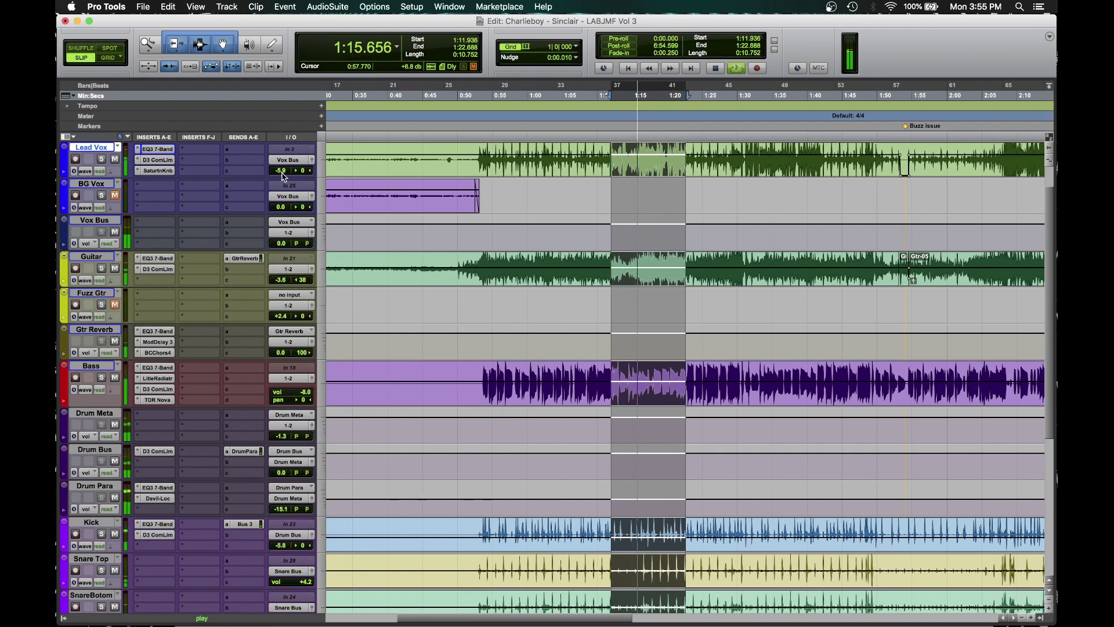
pyautogui.moveTo(281, 171); pyautogui.dragTo(277, 176)
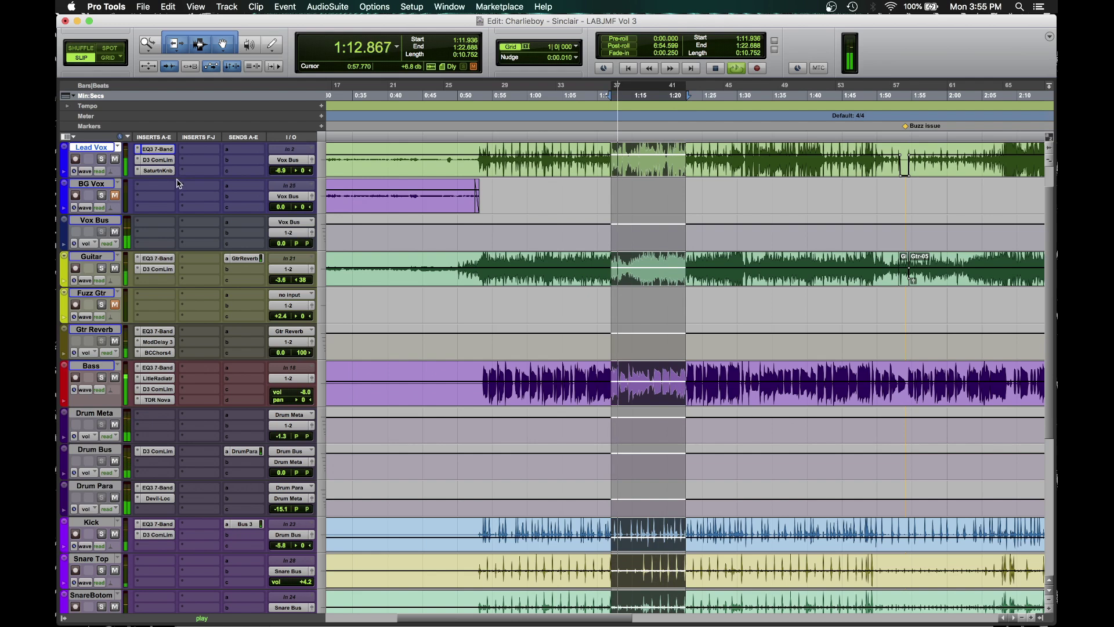
pyautogui.press('space')
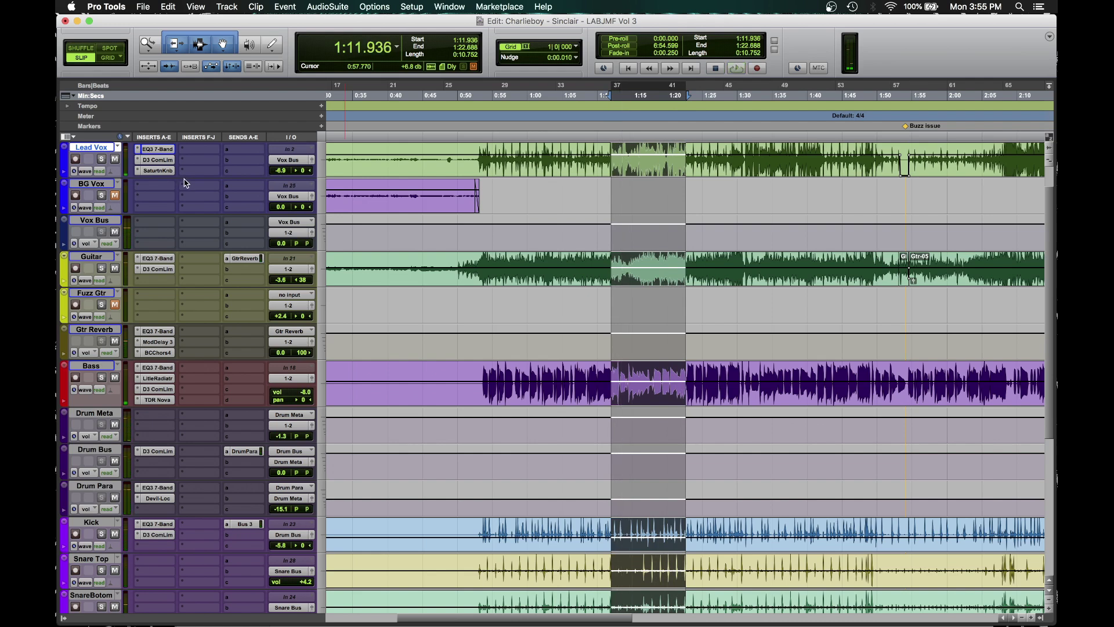
# Step: Review the Lead Vox EQ and Saturation Knob, auditioning the vocal in the mix with the saturation bypassed and active
pyautogui.click(164, 151)
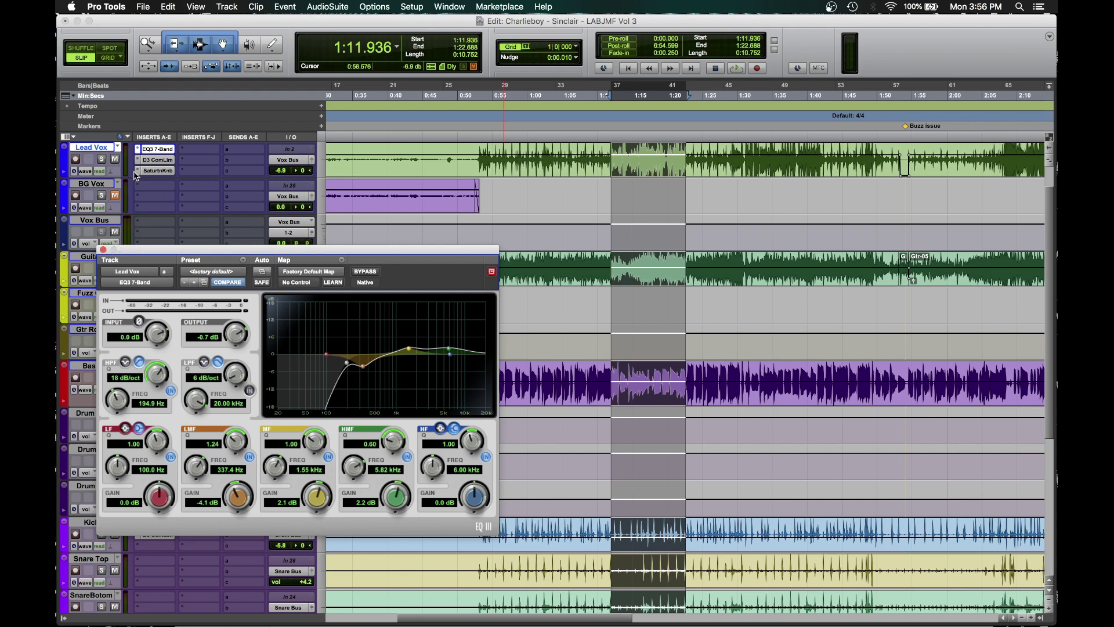
pyautogui.click(157, 171)
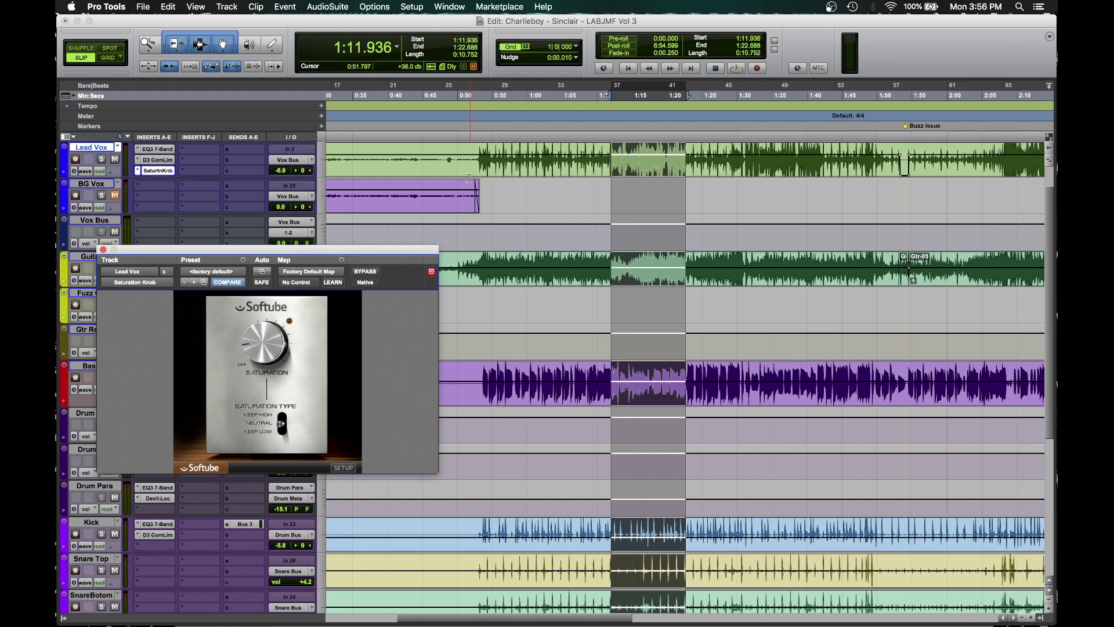
pyautogui.press('space')
pyautogui.keyDown('super'); pyautogui.click(165, 172); pyautogui.keyUp('super')
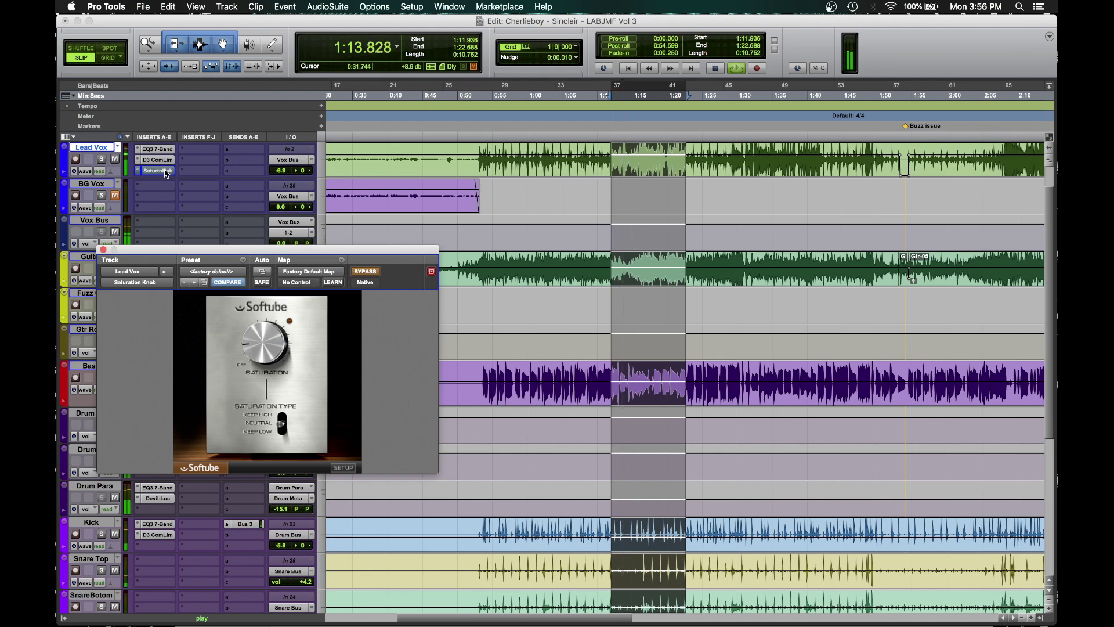
pyautogui.keyDown('super'); pyautogui.click(165, 171); pyautogui.keyUp('super')
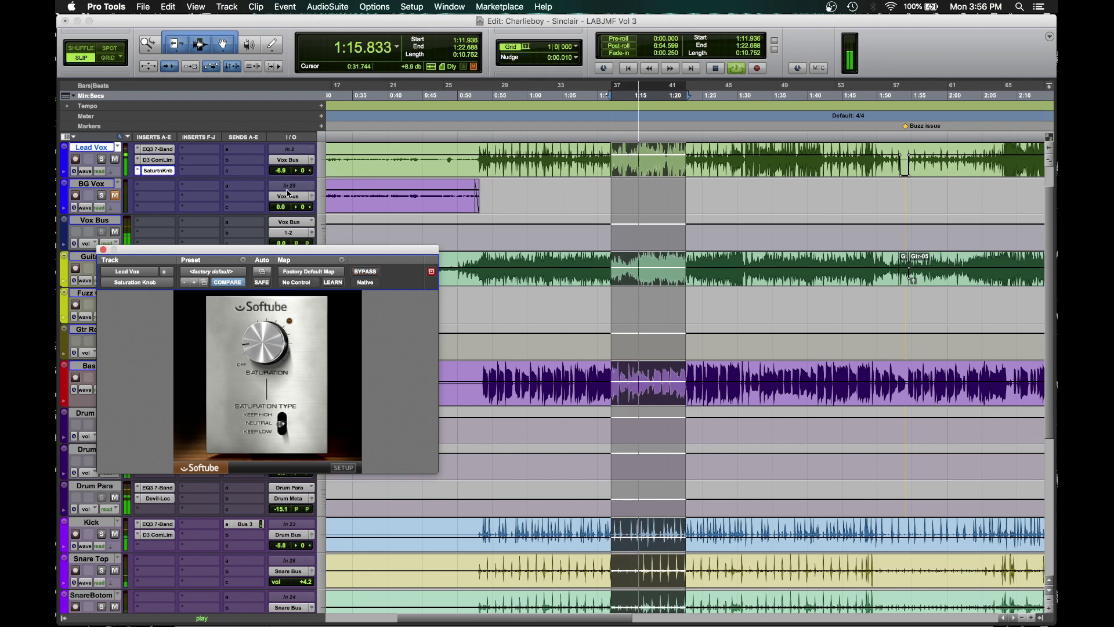
pyautogui.keyDown('super'); pyautogui.click(159, 172); pyautogui.keyUp('super')
pyautogui.keyDown('super'); pyautogui.click(161, 173); pyautogui.keyUp('super')
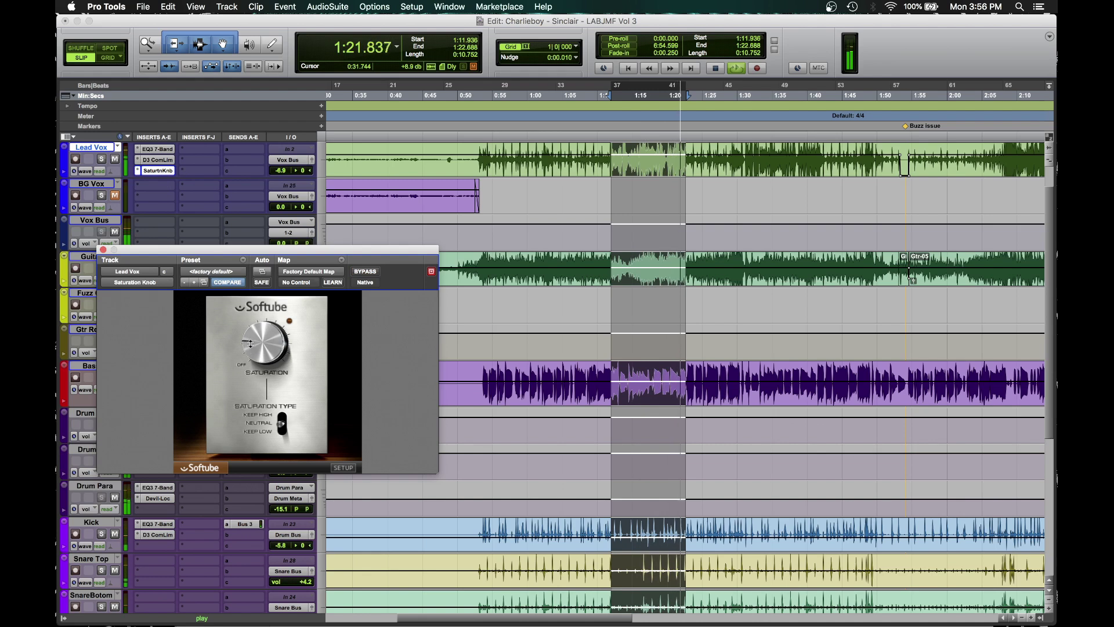
pyautogui.press('space')
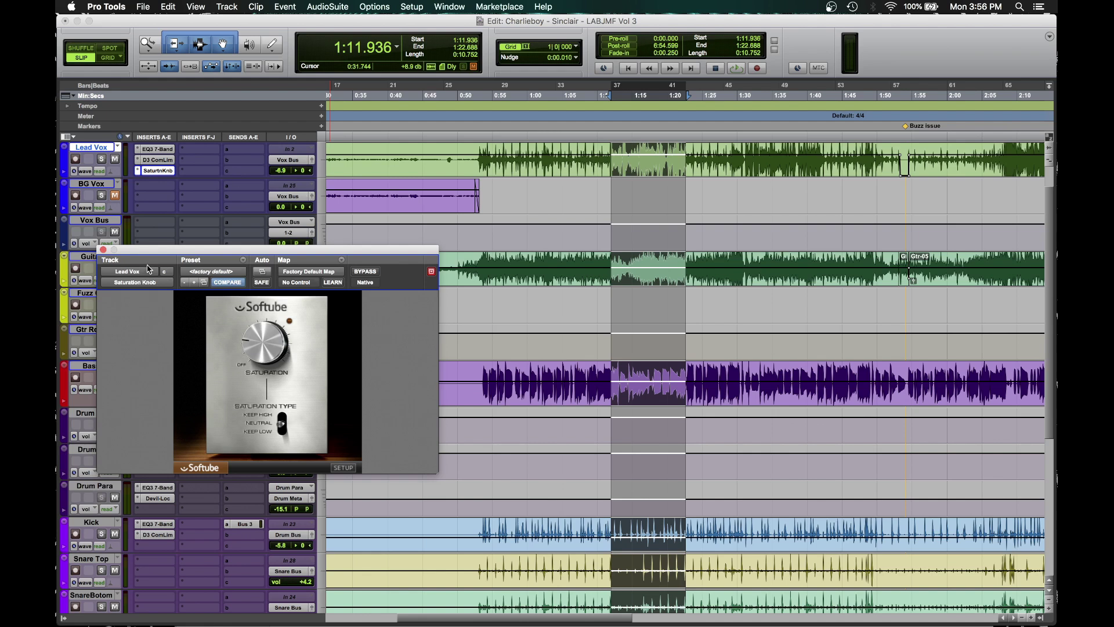
pyautogui.click(103, 250)
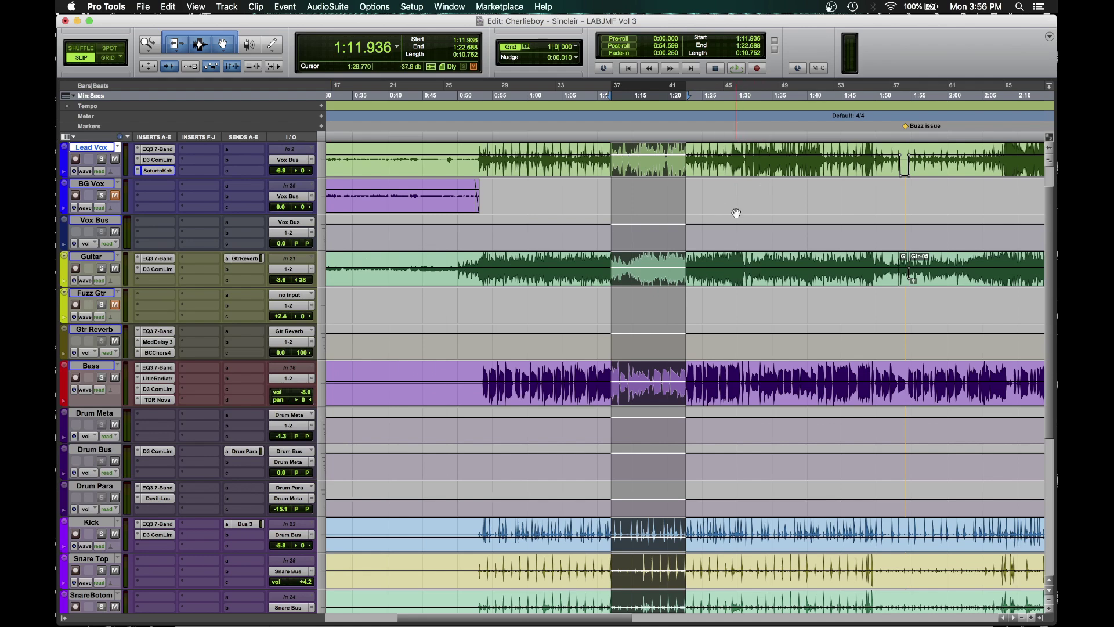
# Step: Create one new stereo Aux Input track directly after the Vox Bus track
pyautogui.hscroll(10, 737, 203)
pyautogui.hscroll(-20, 733, 215)
pyautogui.hscroll(10, 733, 220)
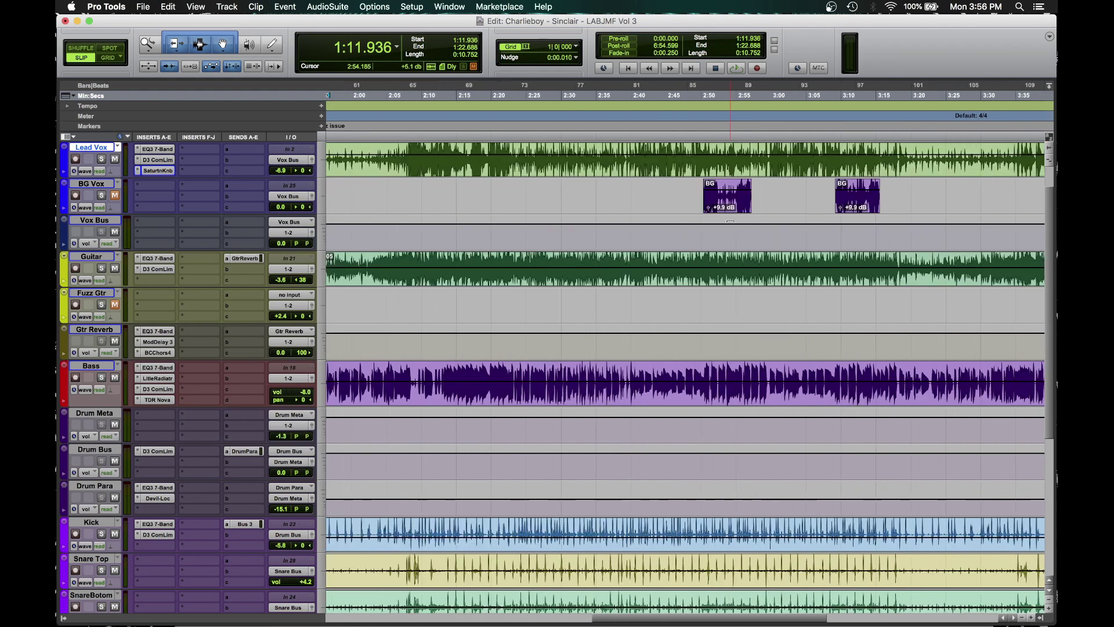
pyautogui.hscroll(-8, 720, 209)
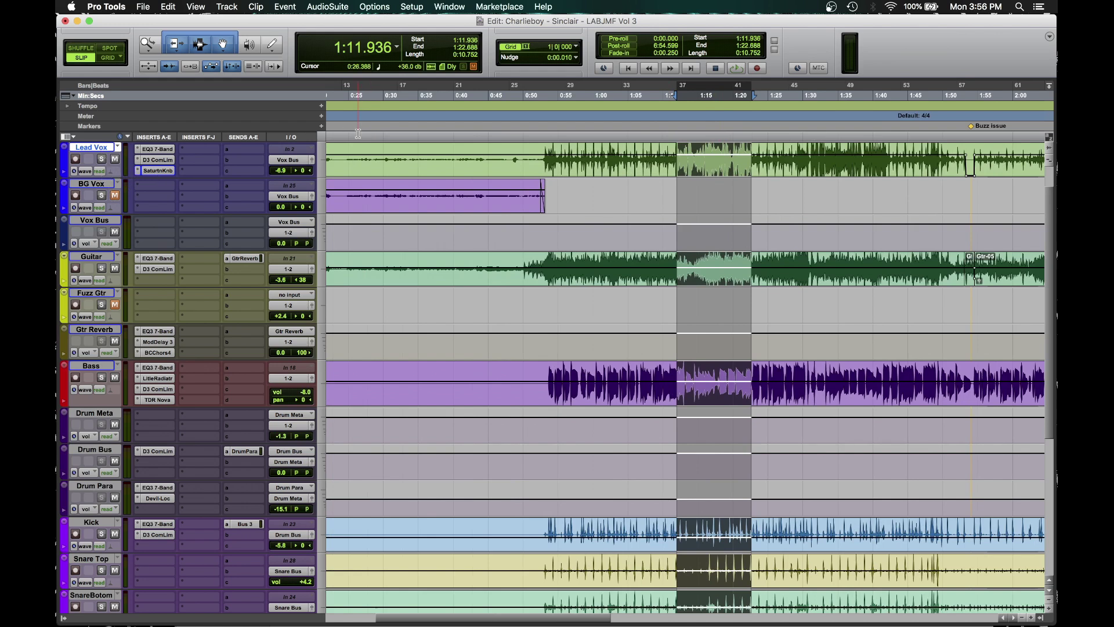
pyautogui.click(101, 221)
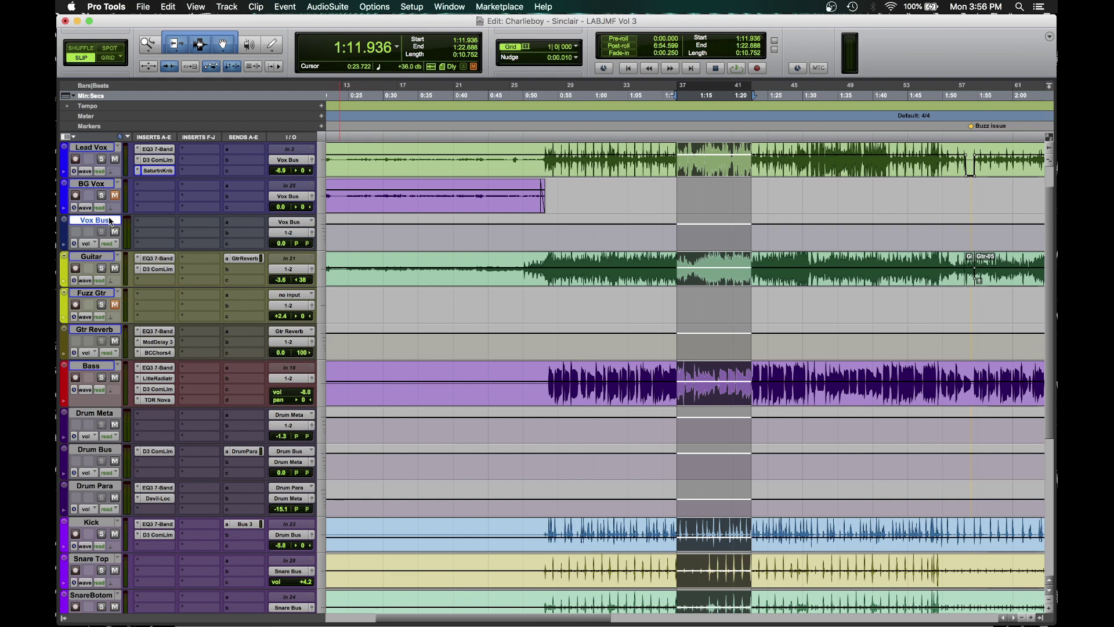
pyautogui.press('super+shift+n')
pyautogui.click(478, 230)
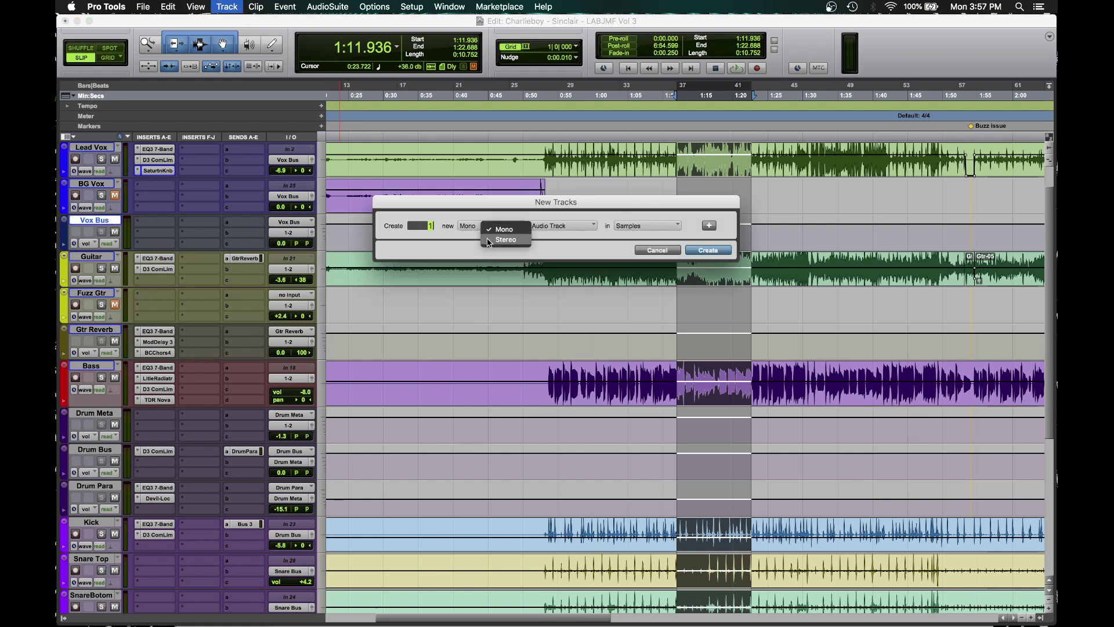
pyautogui.click(491, 240)
pyautogui.click(566, 227)
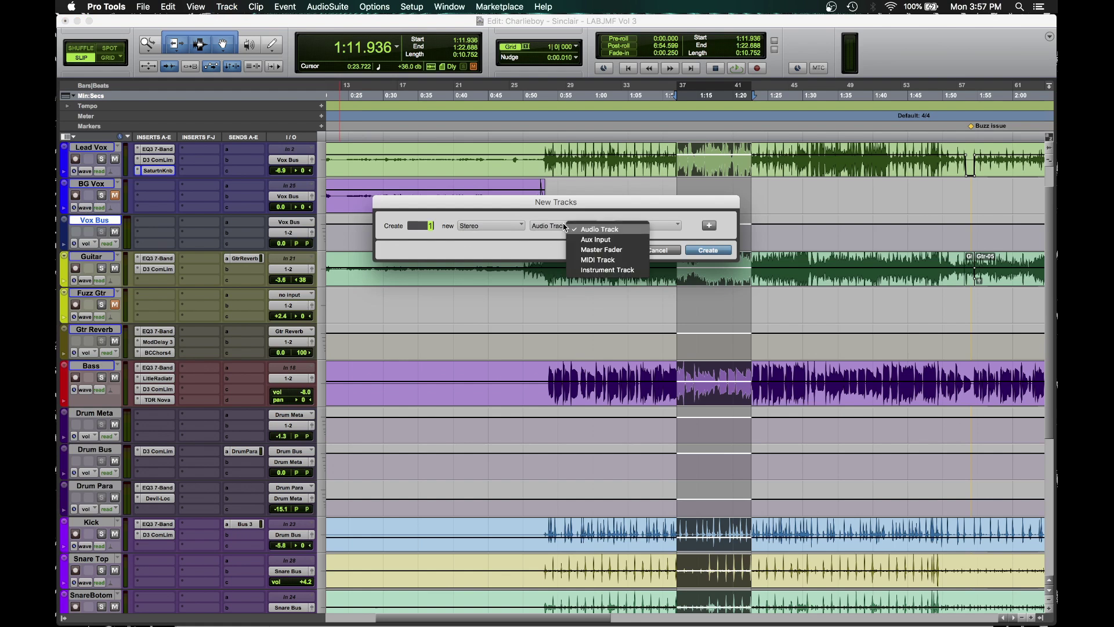
pyautogui.click(580, 239)
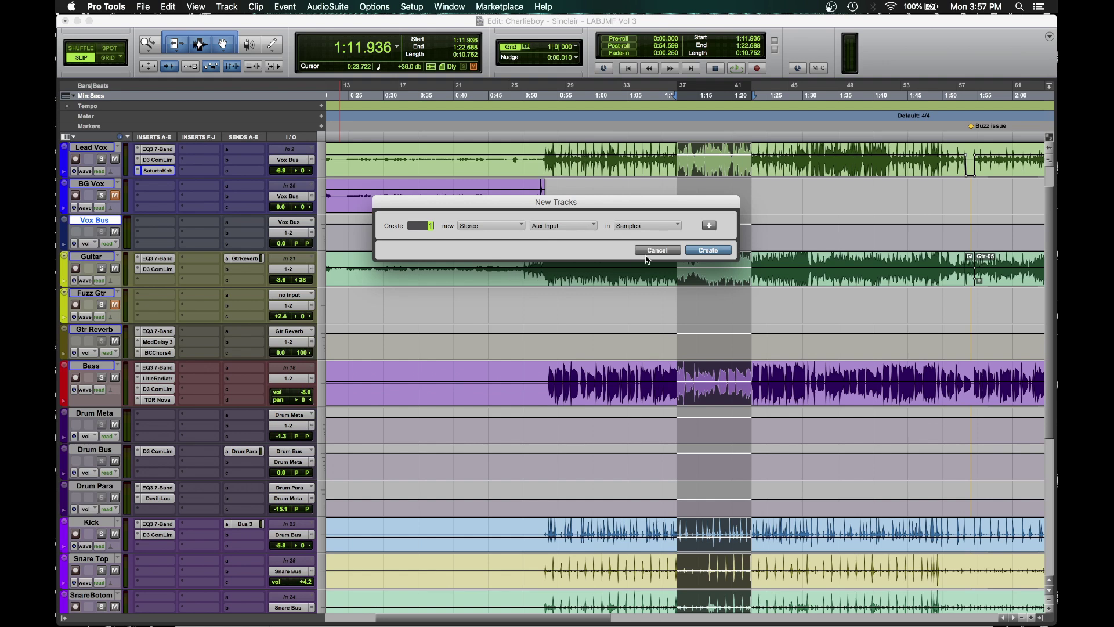
pyautogui.press('Return')
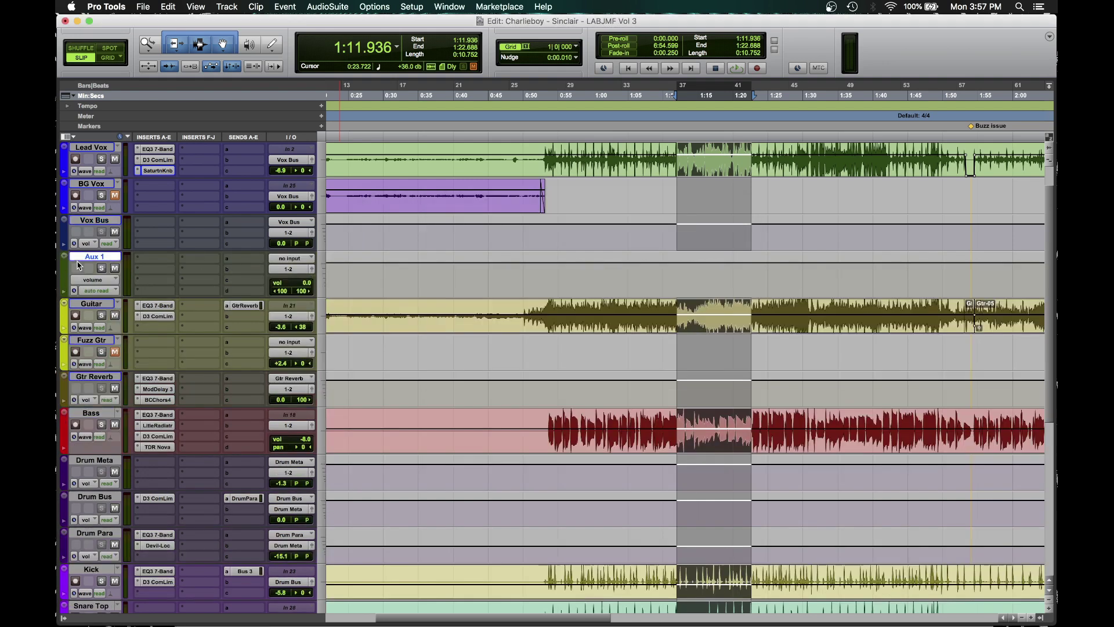
# Step: Rename the new aux track as Vox Delay
pyautogui.doubleClick(88, 258)
pyautogui.write('Vox Delay')
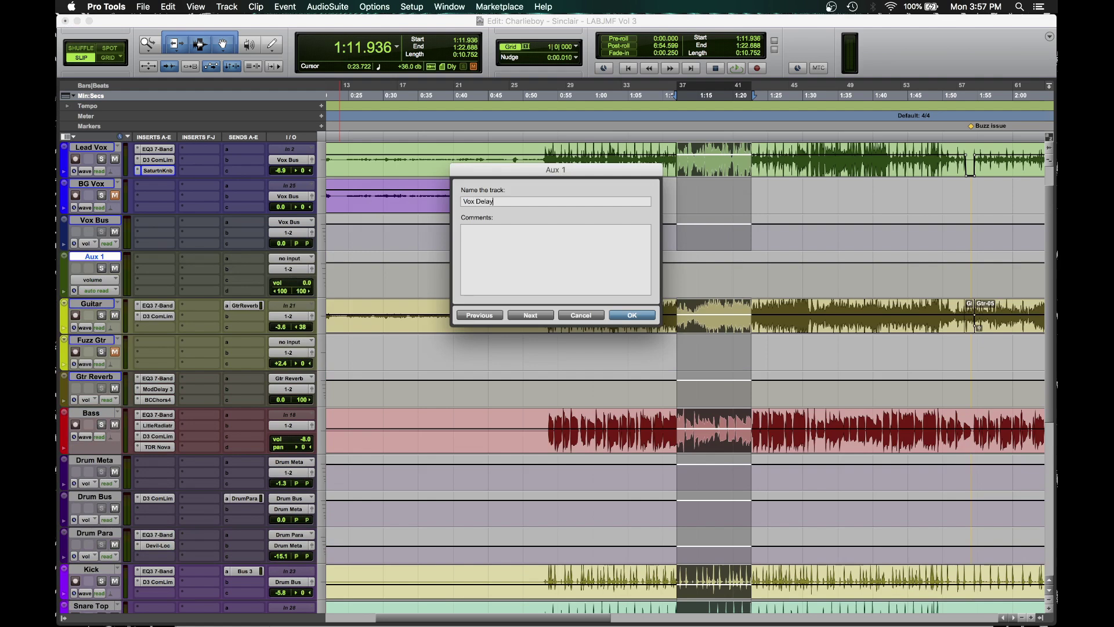
pyautogui.press('Return')
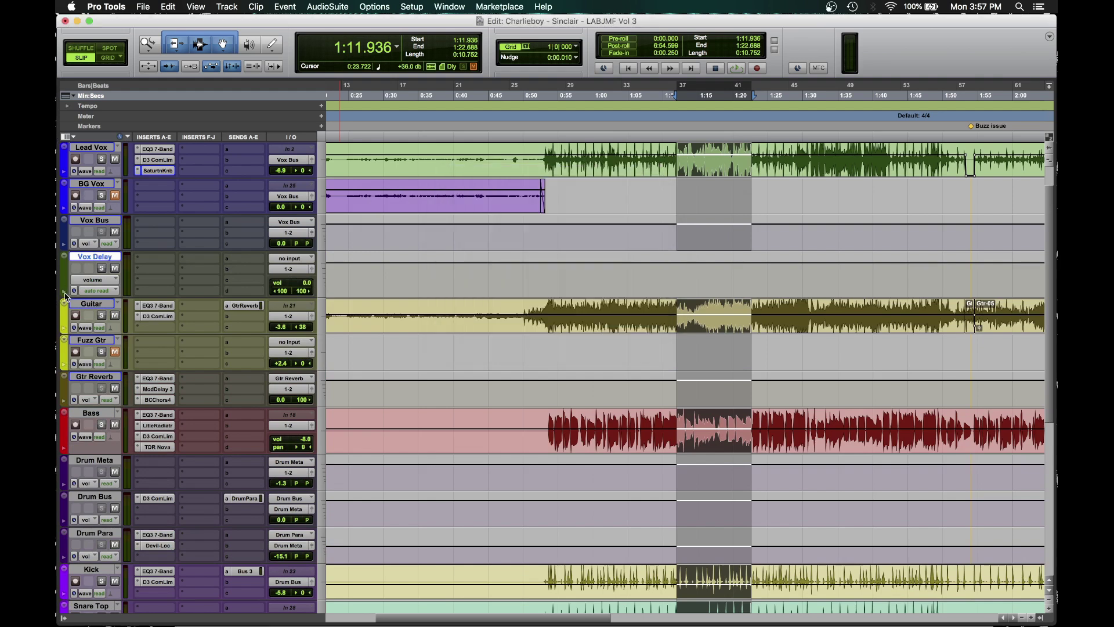
# Step: Set the Vox Delay track's color to None and reduce its track height to match the Vox Bus
pyautogui.doubleClick(65, 277)
pyautogui.click(800, 170)
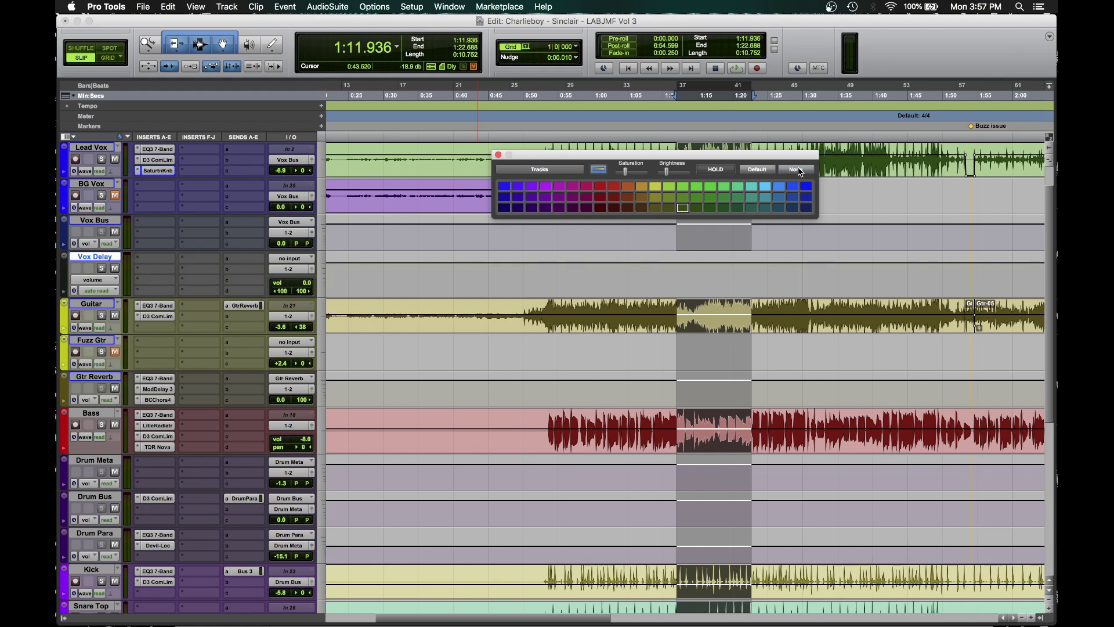
pyautogui.click(498, 155)
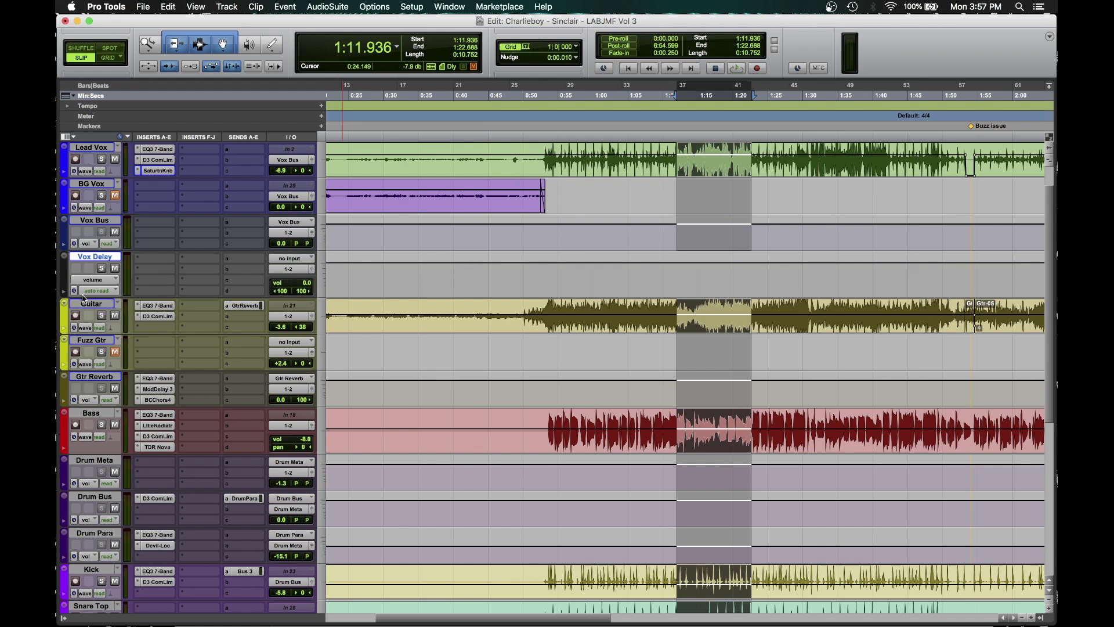
pyautogui.moveTo(82, 289); pyautogui.dragTo(82, 288)
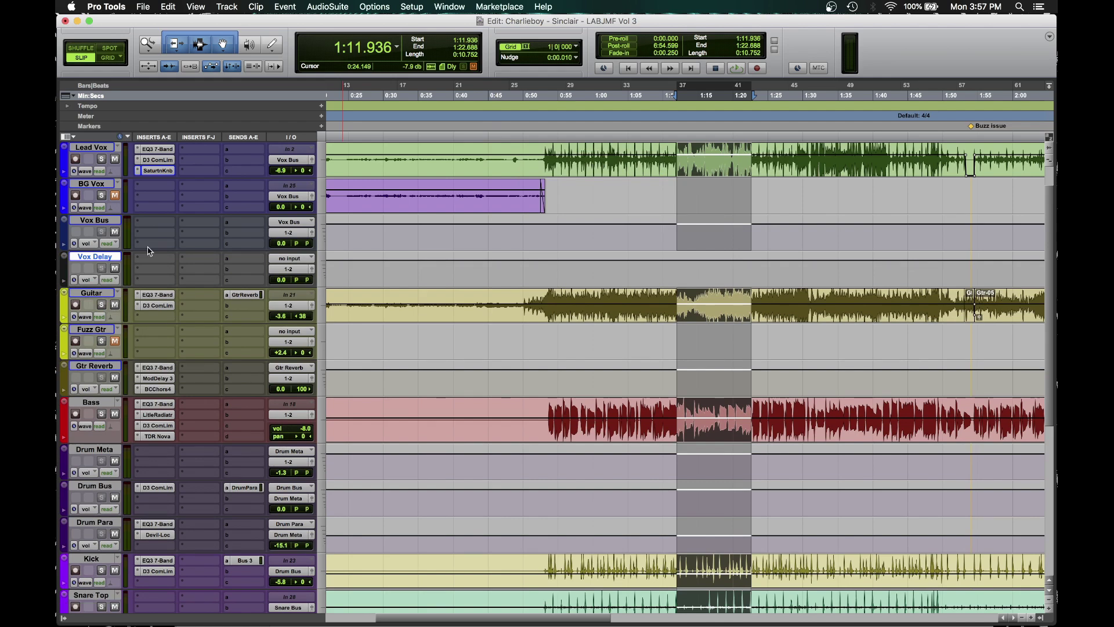
# Step: Add a send from Lead Vox to the Vox Delay track at 0.0 dB, and close the send window
pyautogui.click(229, 154)
pyautogui.moveTo(264, 204)
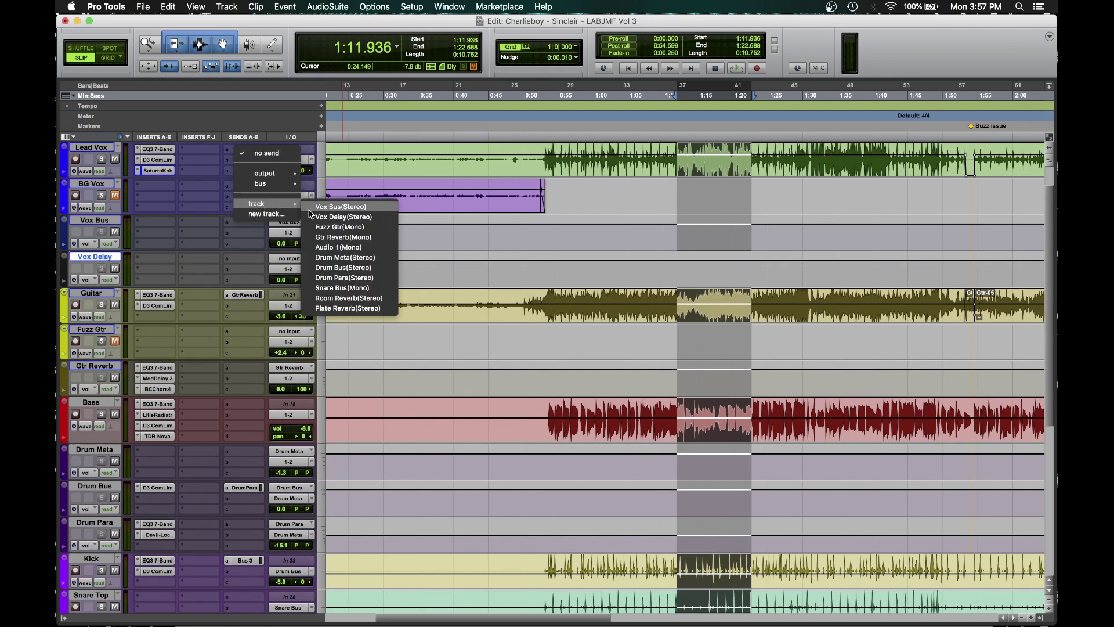
pyautogui.click(354, 216)
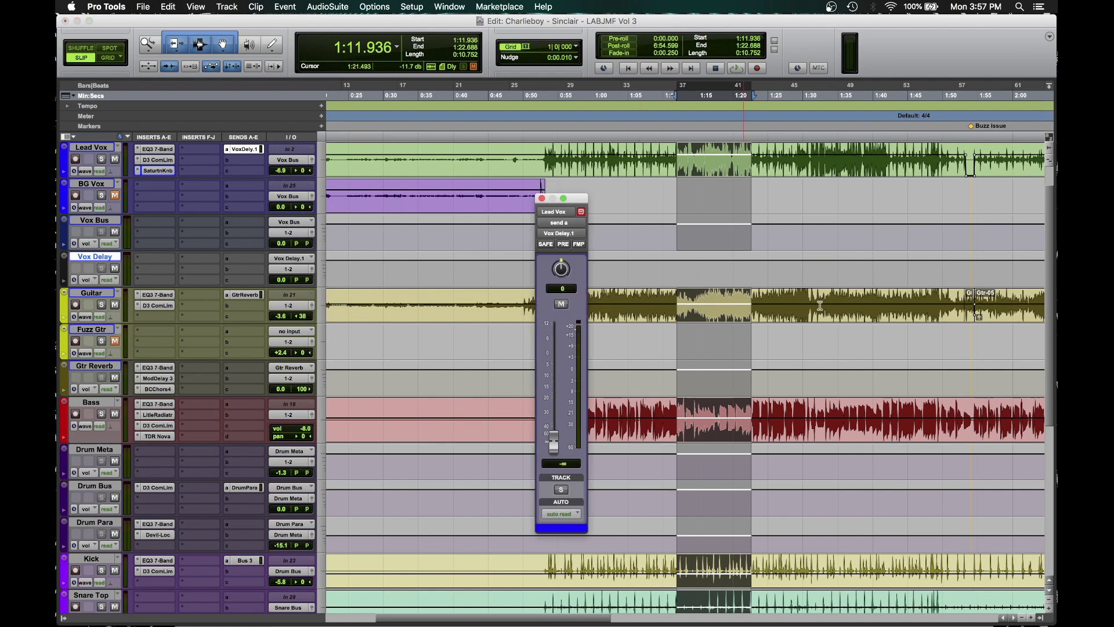
pyautogui.keyDown('alt'); pyautogui.click(549, 444); pyautogui.keyUp('alt')
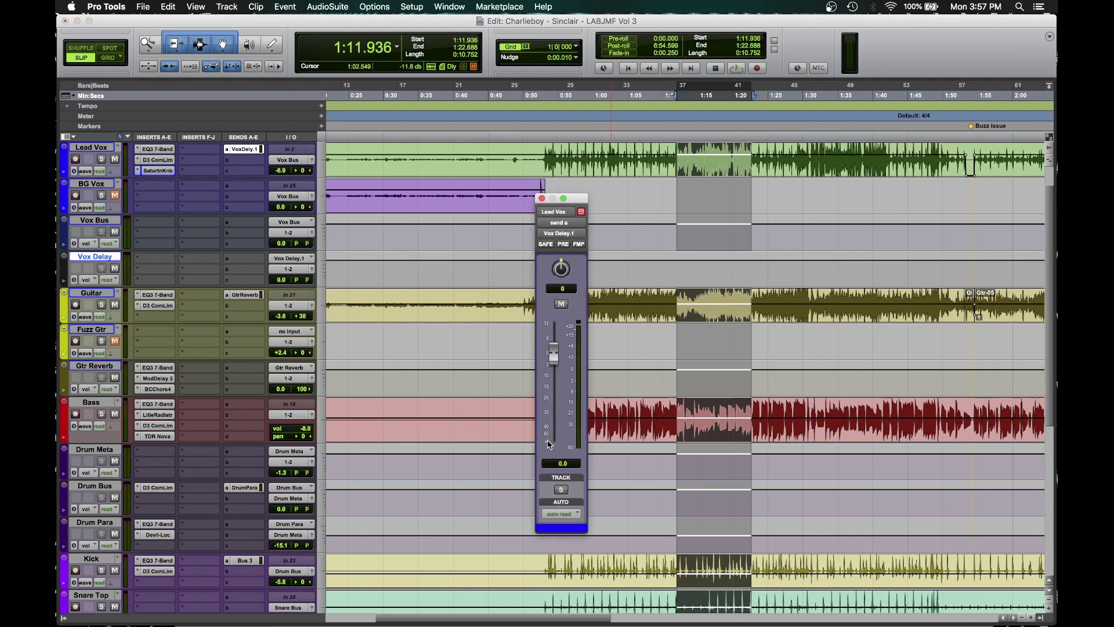
pyautogui.click(542, 199)
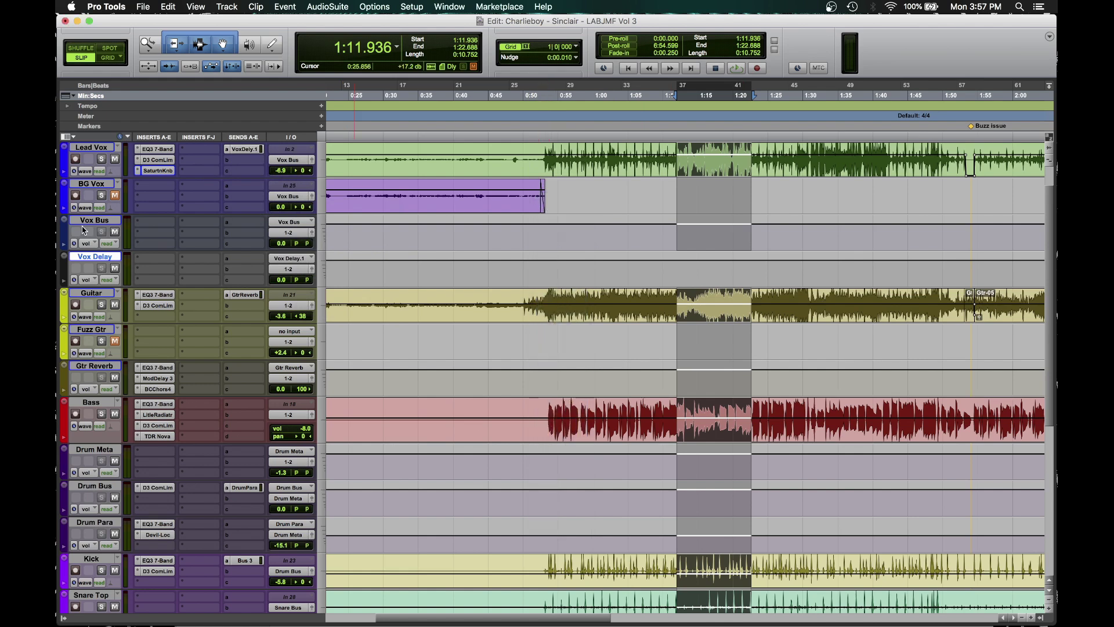
# Step: Solo Lead Vox, start playback, and insert the stereo Mod Delay III on the Vox Delay track
pyautogui.click(101, 159)
pyautogui.press('space')
pyautogui.click(156, 258)
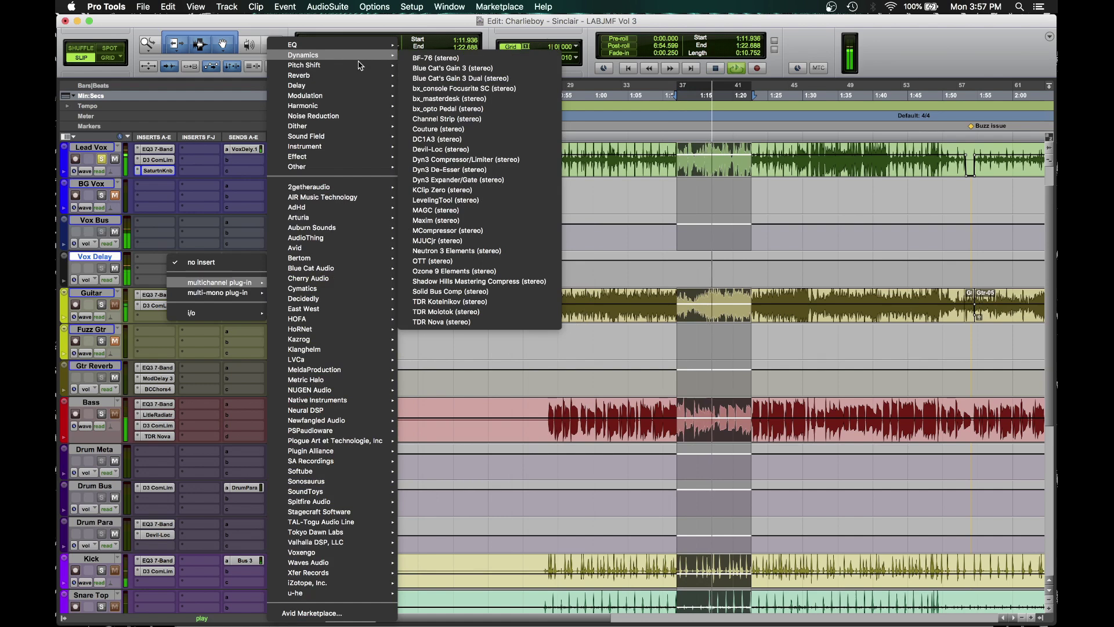
pyautogui.moveTo(351, 86)
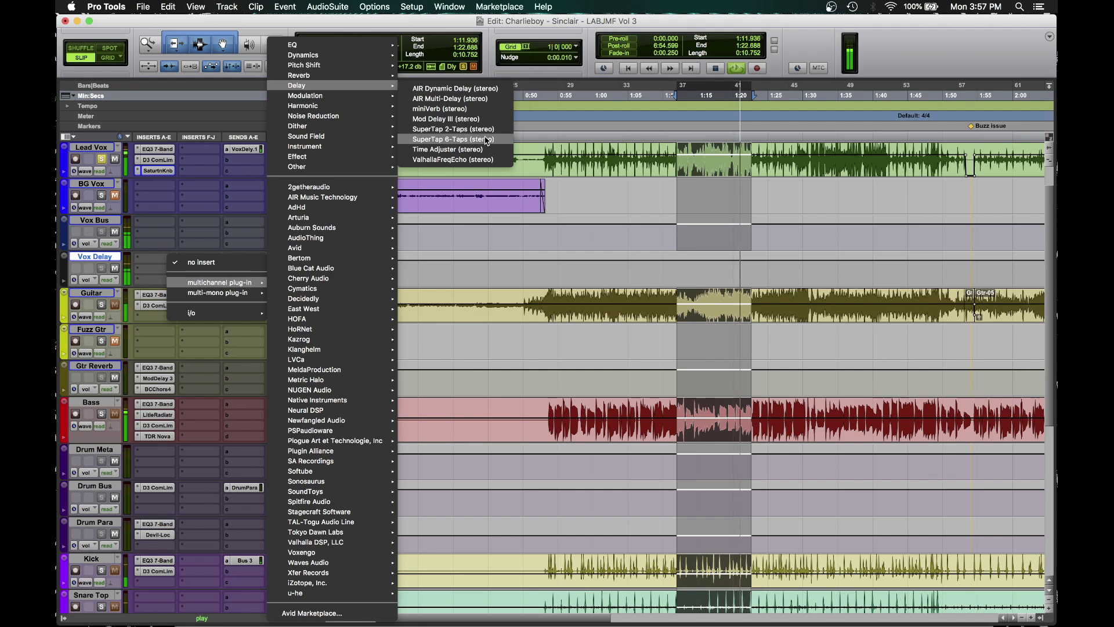
pyautogui.click(446, 118)
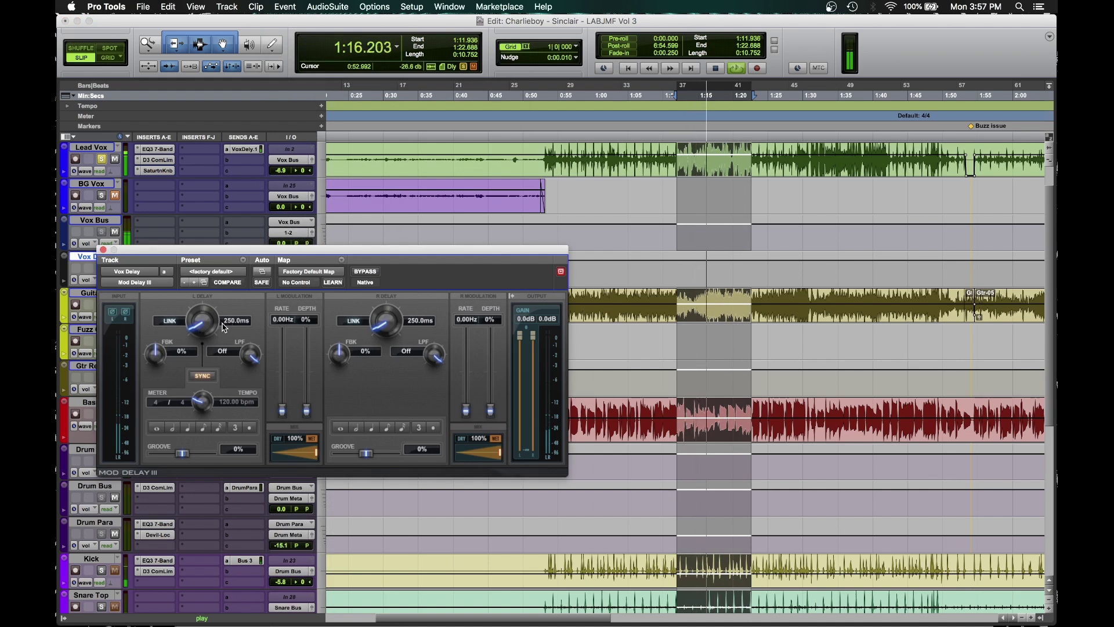
# Step: Set the left delay time of the Mod Delay III to 100 ms
pyautogui.moveTo(197, 333); pyautogui.dragTo(182, 368)
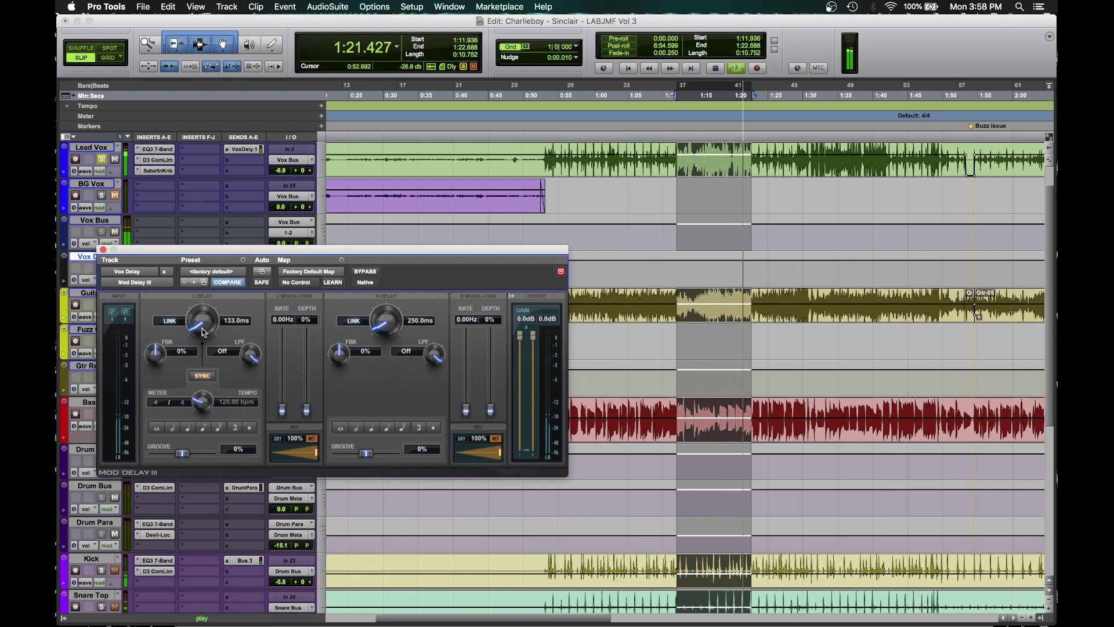
pyautogui.click(231, 323)
pyautogui.write('100')
pyautogui.press('Return')
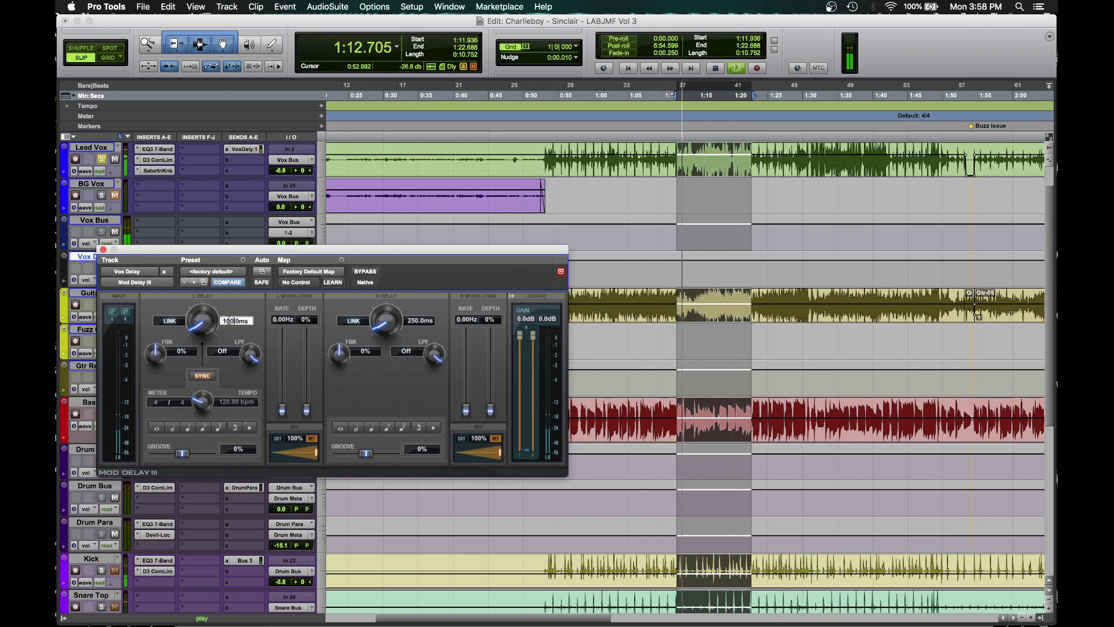
pyautogui.click(502, 397)
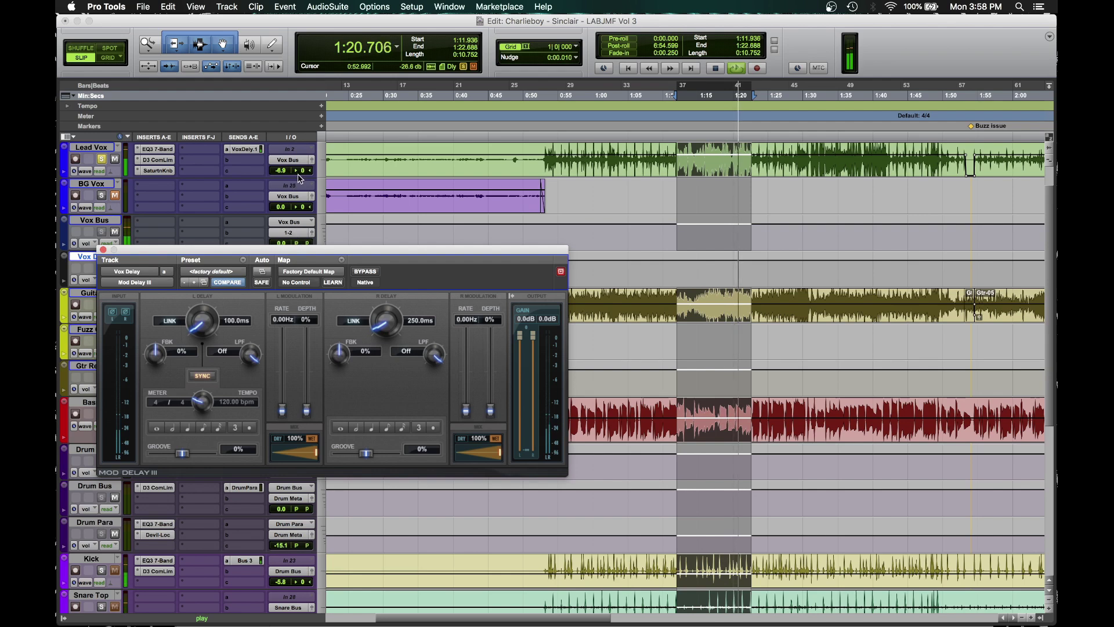
# Step: Lower the Lead Vox send to Vox Delay to -2.7 dB, keeping its window beside the delay plug-in
pyautogui.click(256, 150)
pyautogui.moveTo(555, 352)
pyautogui.mouseDown()
pyautogui.moveTo(554, 379)
pyautogui.moveTo(557, 365)
pyautogui.mouseUp()
pyautogui.moveTo(557, 198); pyautogui.dragTo(622, 184)
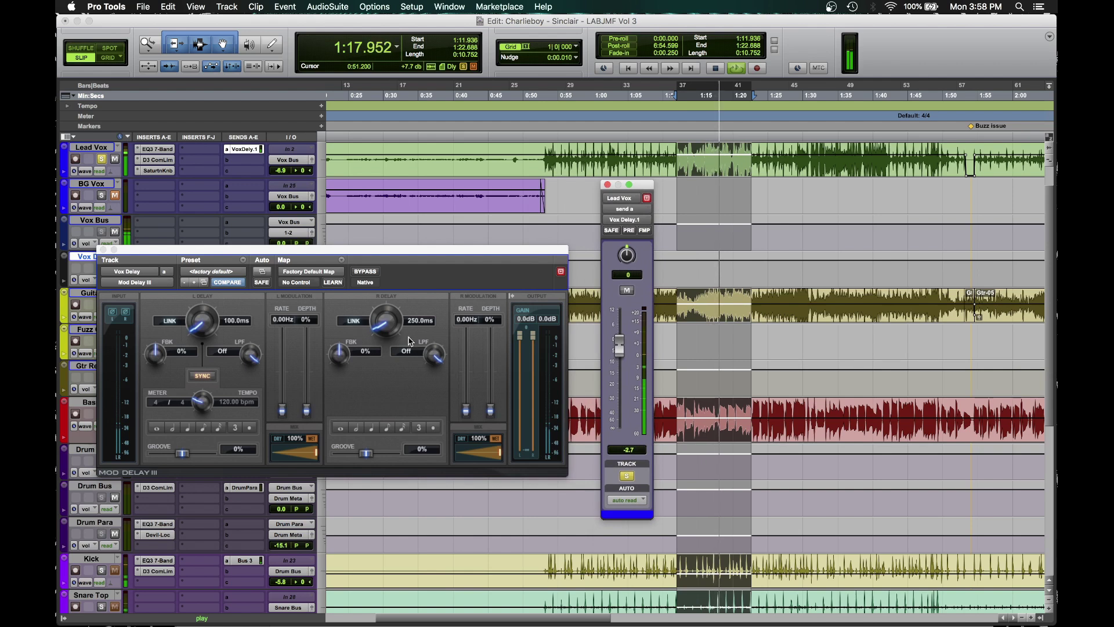
# Step: Link the left and right delays at 120 ms, and raise the Lead Vox send to -0.6 dB
pyautogui.click(258, 325)
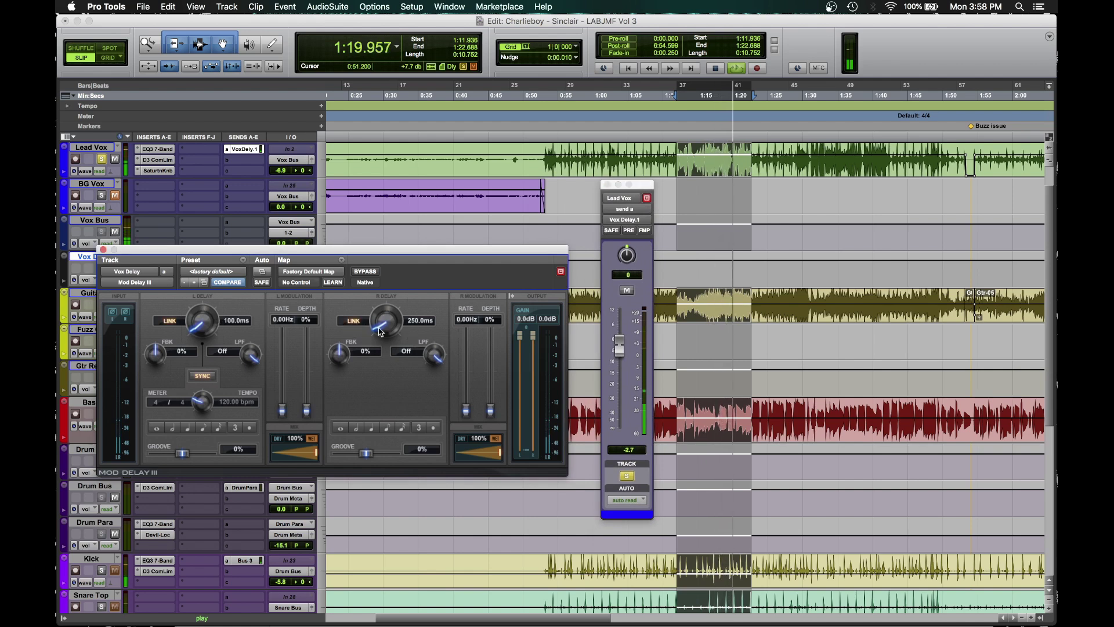
pyautogui.moveTo(381, 325); pyautogui.dragTo(377, 398)
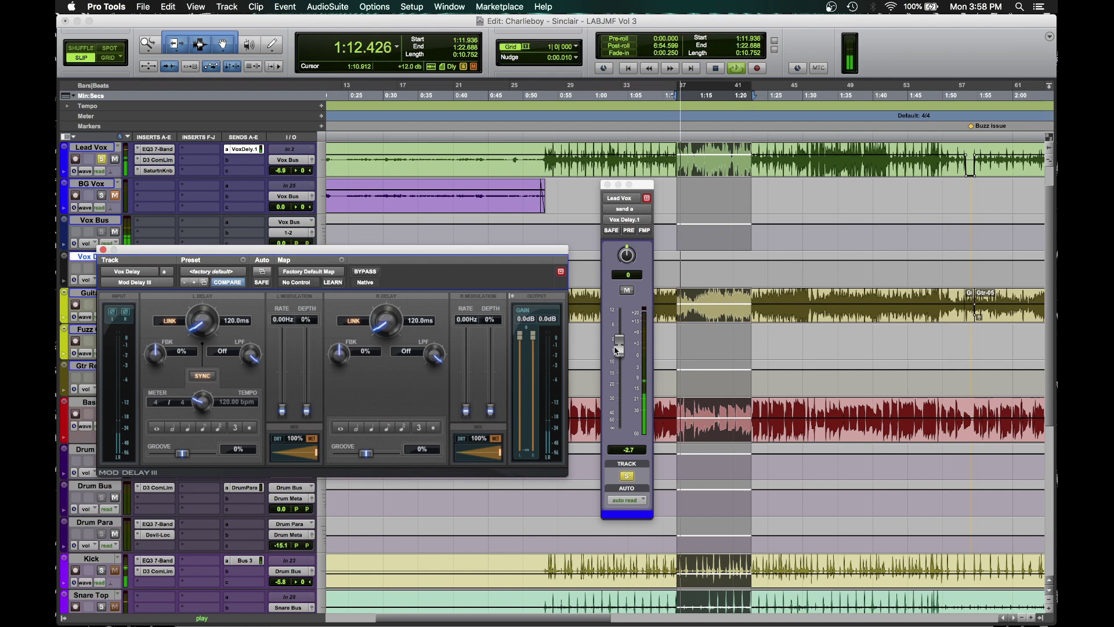
pyautogui.moveTo(618, 350); pyautogui.dragTo(618, 344)
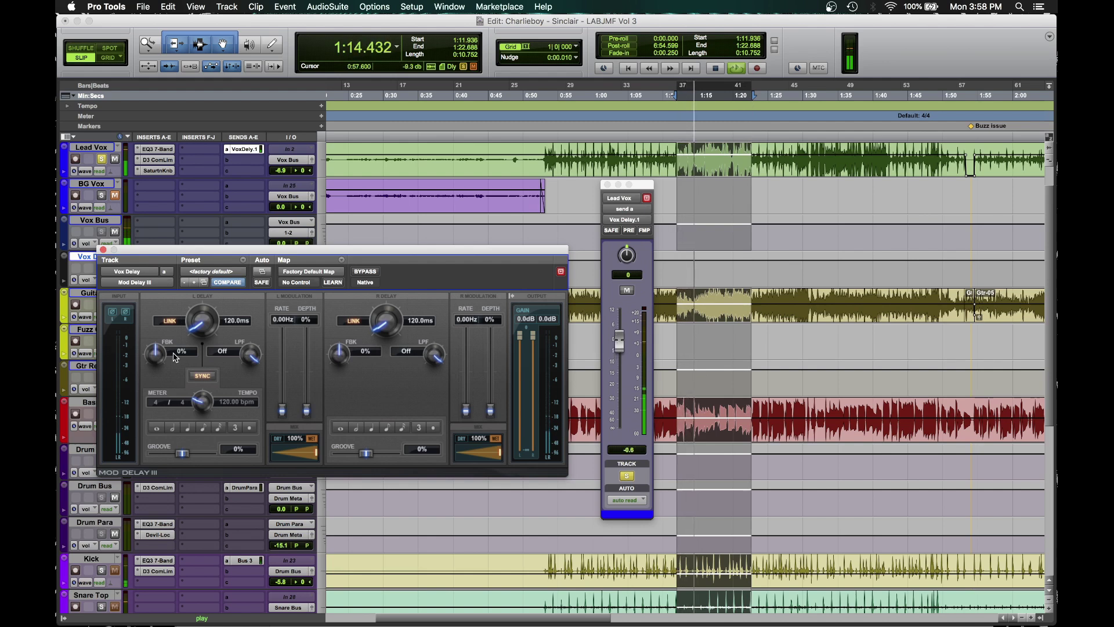
# Step: Set the linked delays' feedback to 68% and their delay time to 300 ms
pyautogui.moveTo(158, 352); pyautogui.dragTo(165, 281)
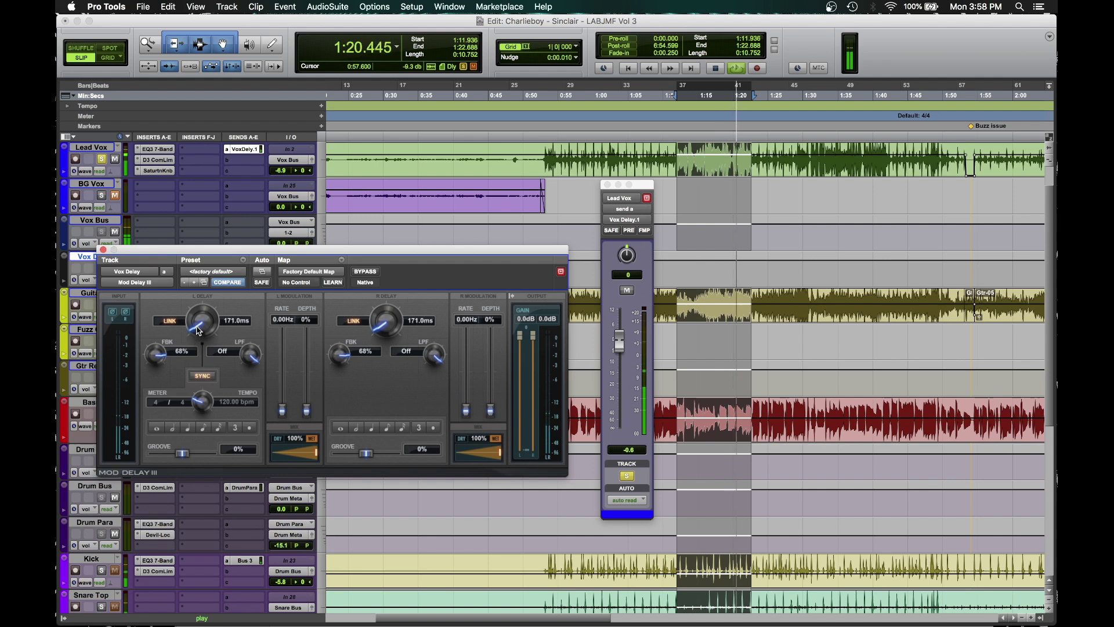
pyautogui.moveTo(196, 330); pyautogui.dragTo(195, 313)
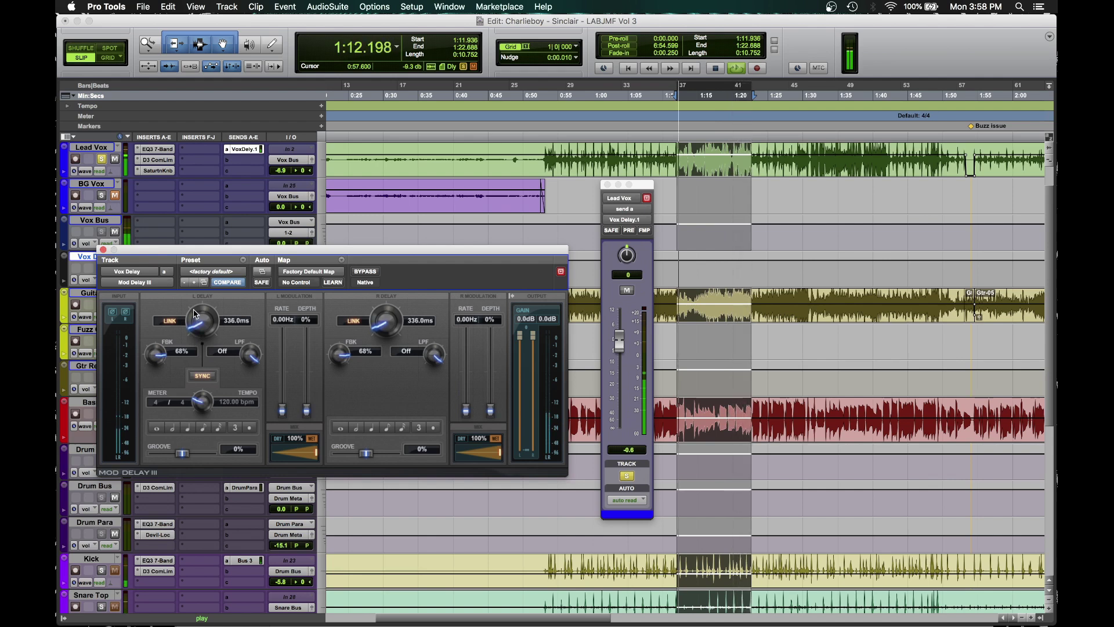
pyautogui.click(232, 320)
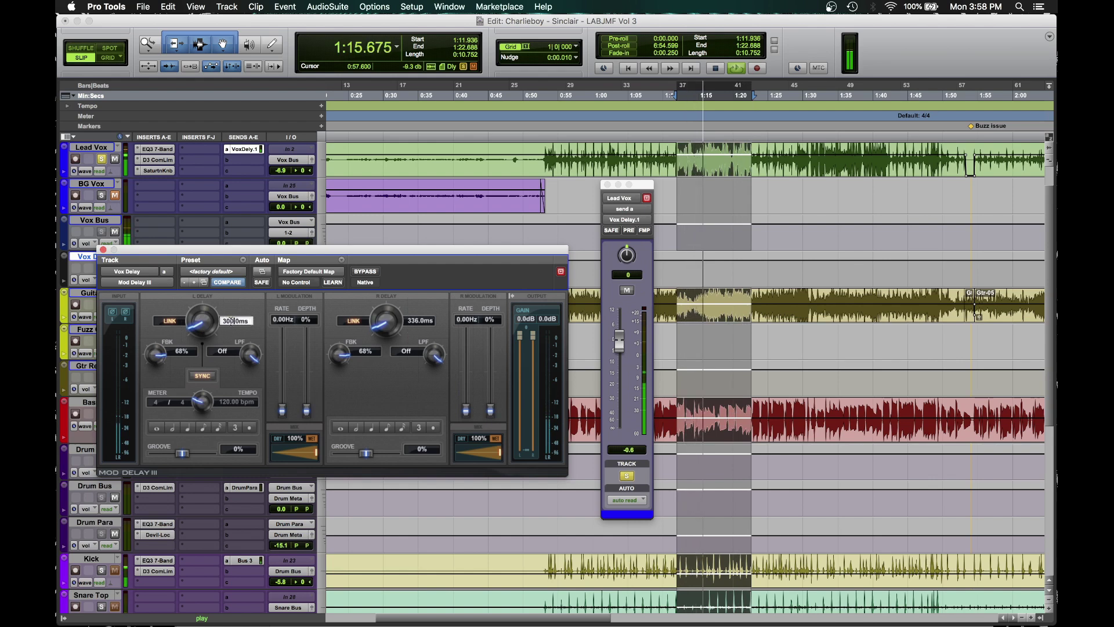
pyautogui.write('300')
pyautogui.press('Return')
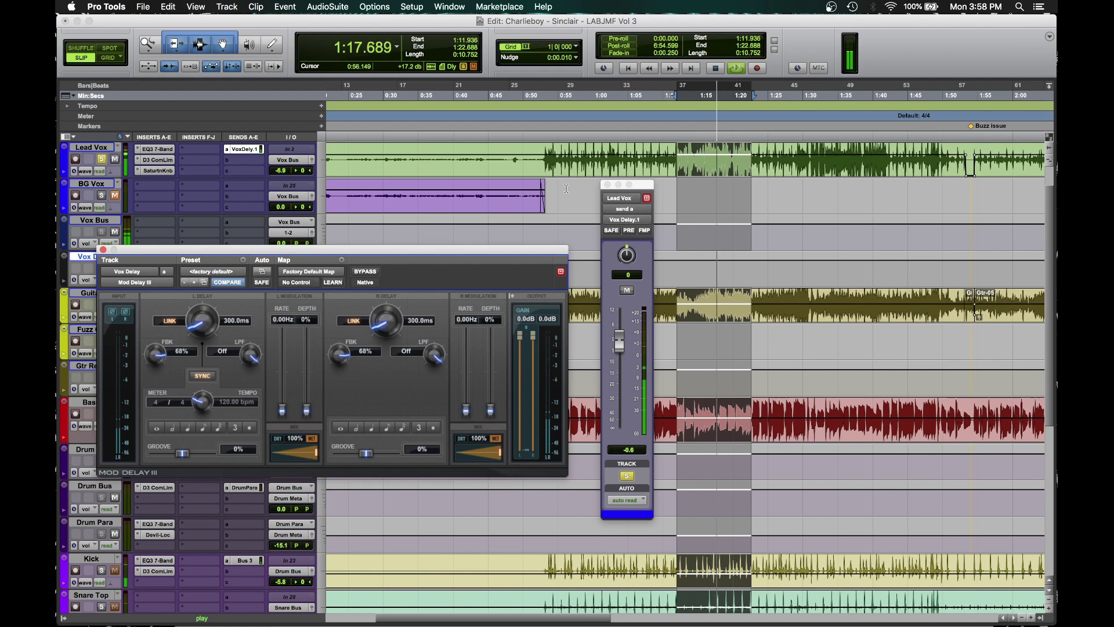
# Step: Replay the soloed vocal, shorten the linked delay time to 283 ms, and unsolo Lead Vox to hear the full mix
pyautogui.press('space')
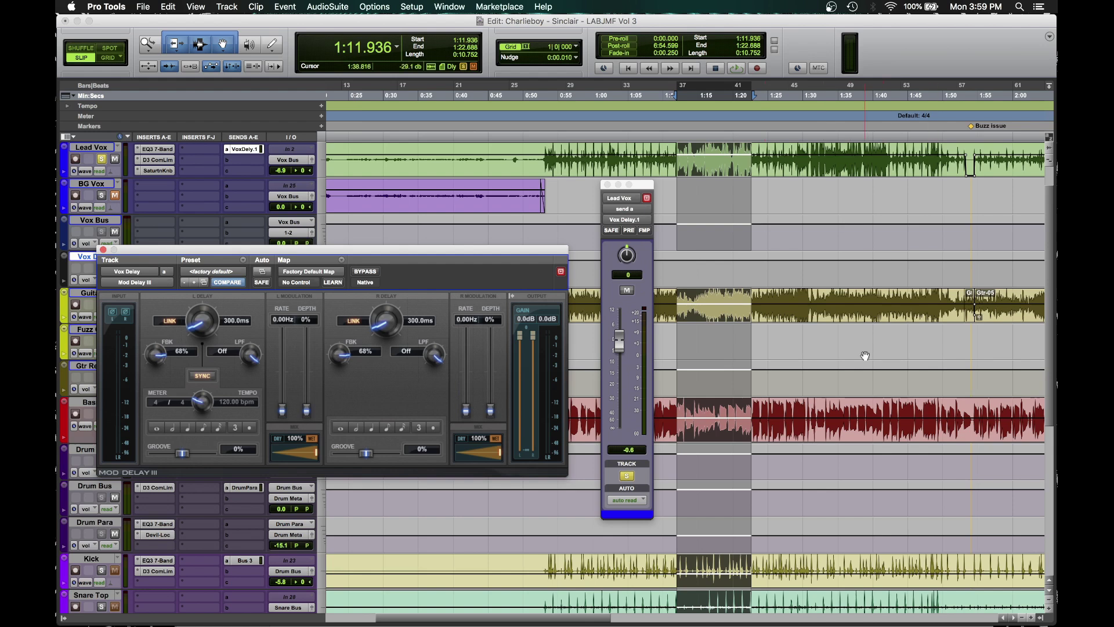
pyautogui.press('space')
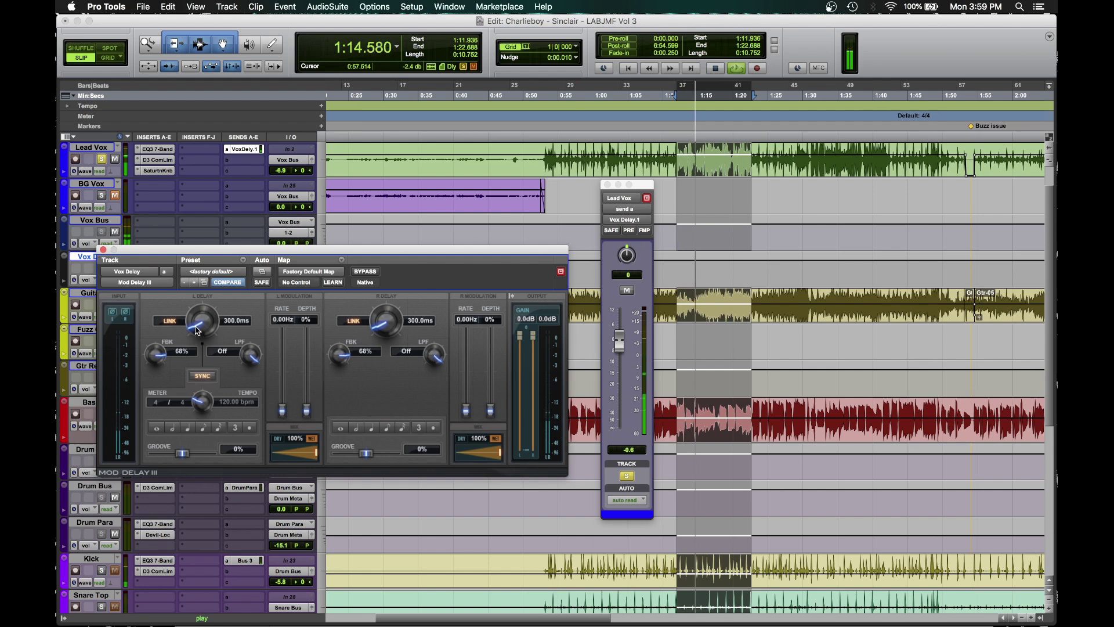
pyautogui.moveTo(195, 331); pyautogui.dragTo(195, 335)
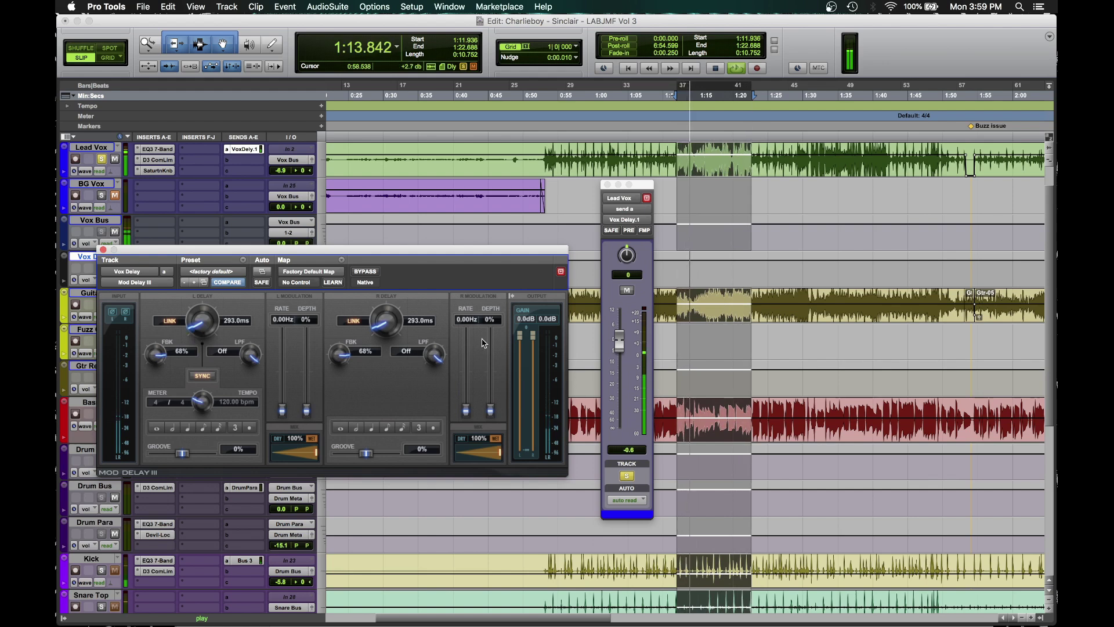
pyautogui.moveTo(381, 331); pyautogui.dragTo(378, 339)
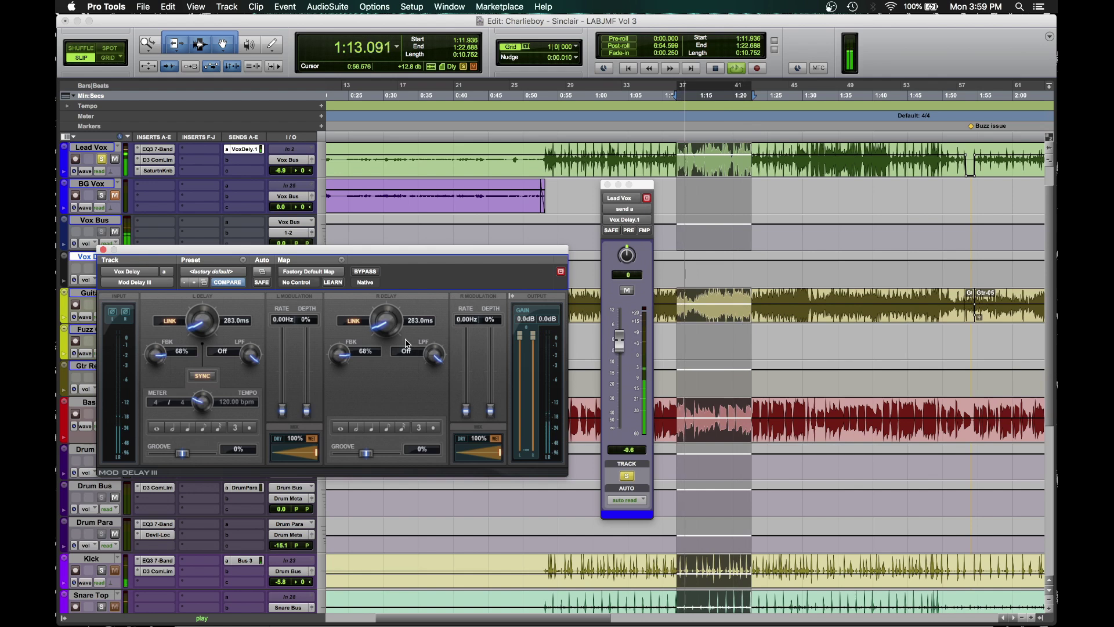
pyautogui.click(102, 159)
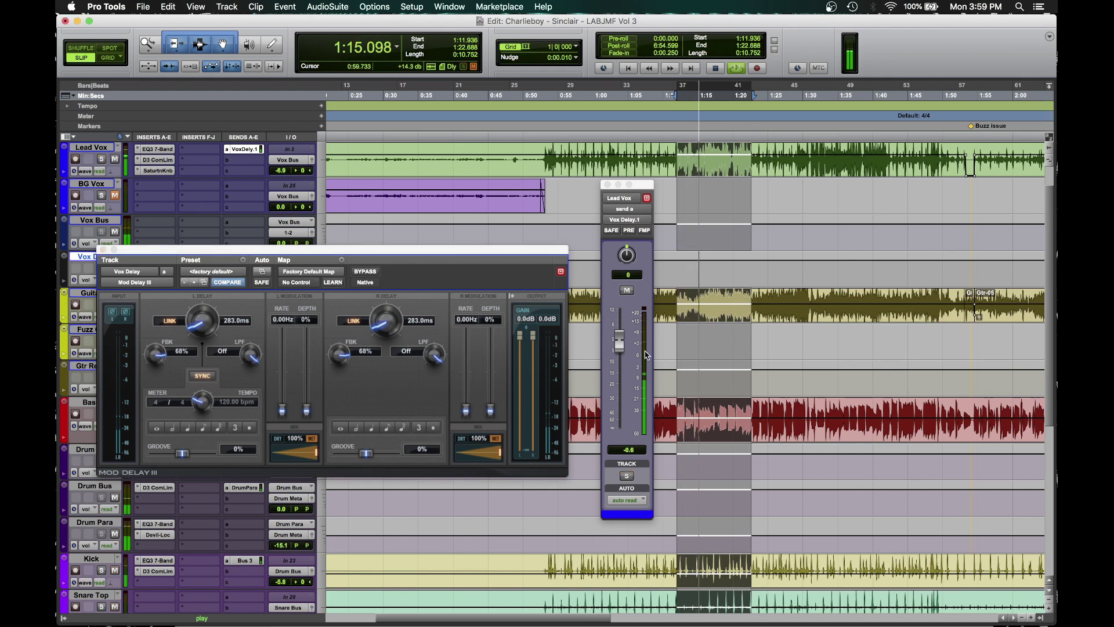
# Step: Lower the Lead Vox send to -6.2 dB, and unlink the delays at 275 ms left and 290 ms right
pyautogui.moveTo(619, 343); pyautogui.dragTo(620, 358)
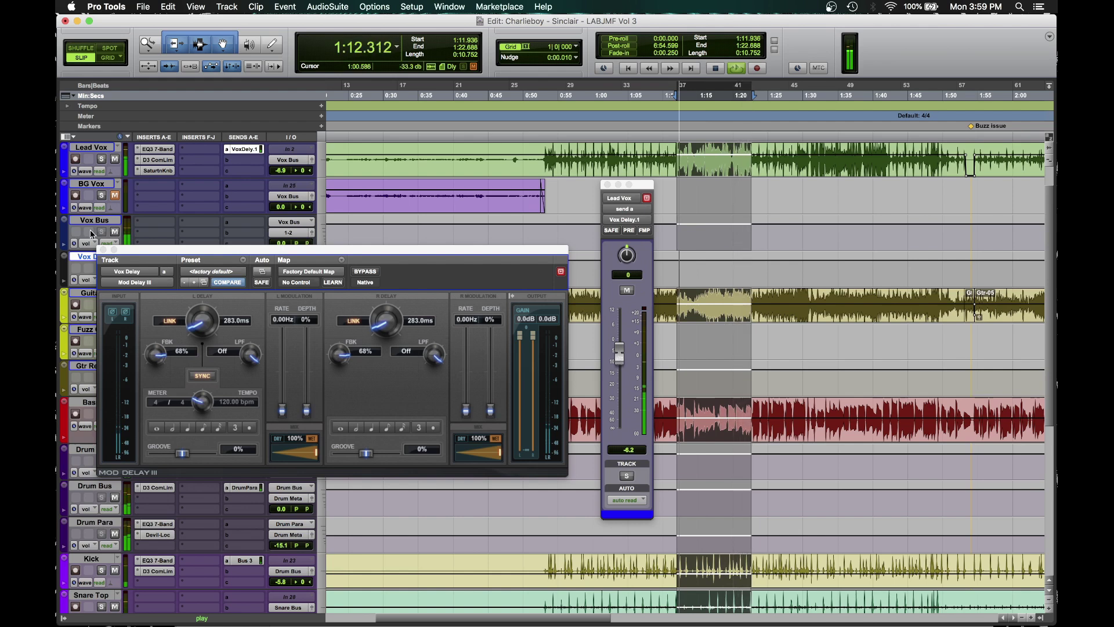
pyautogui.press('space')
pyautogui.click(168, 323)
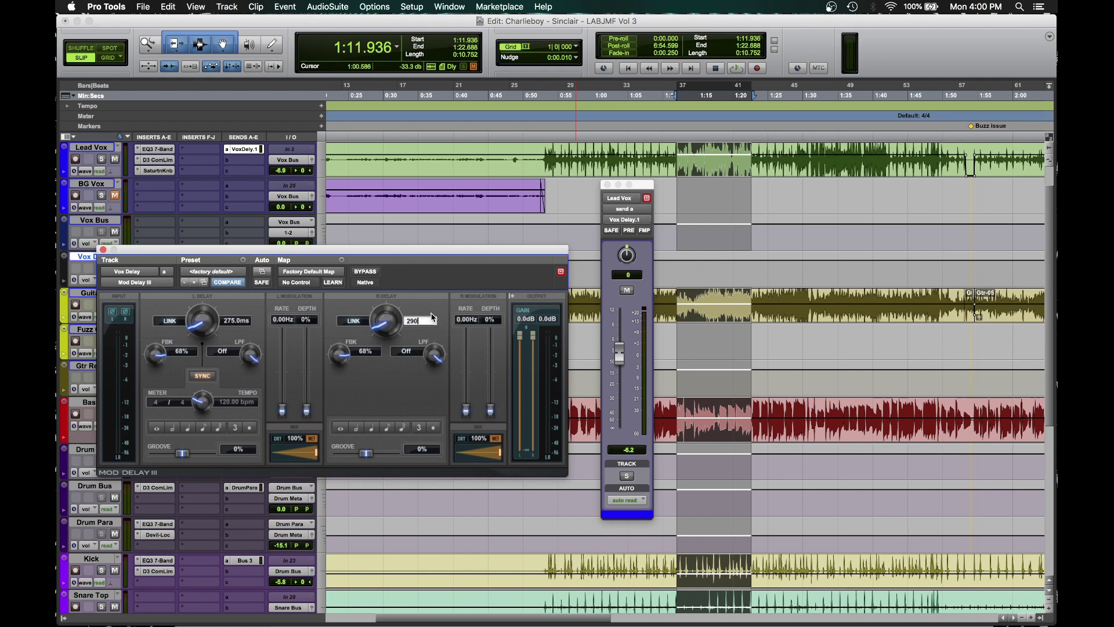
# Step: With Lead Vox soloed during playback, set feedback to 51% left and 47% right, and lower the send to -9.1 dB
pyautogui.click(101, 159)
pyautogui.press('space')
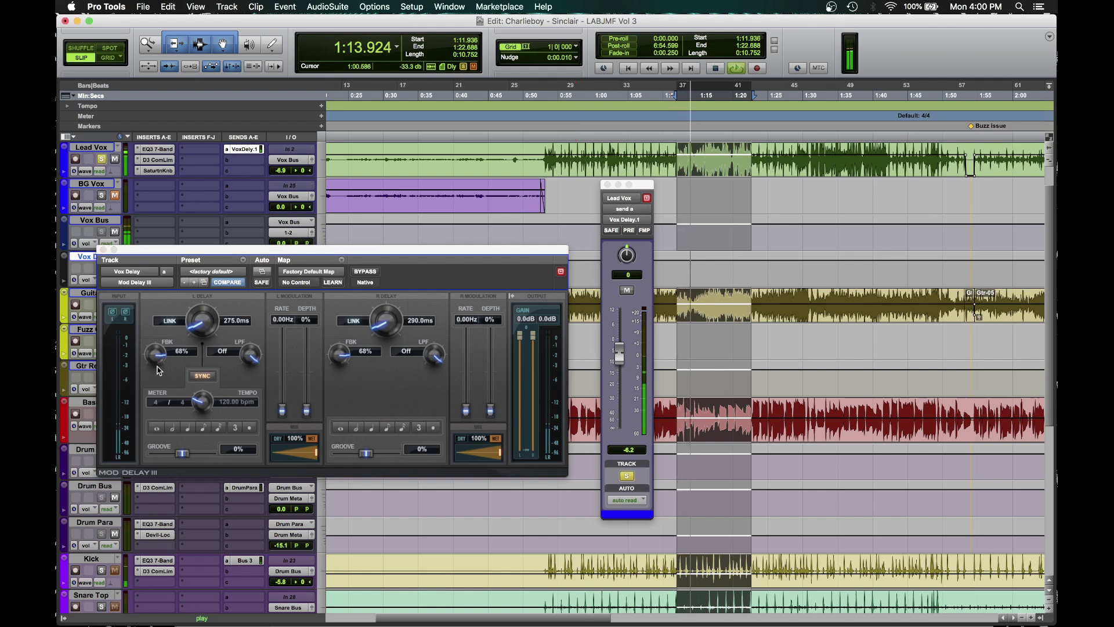
pyautogui.moveTo(156, 354); pyautogui.dragTo(140, 452)
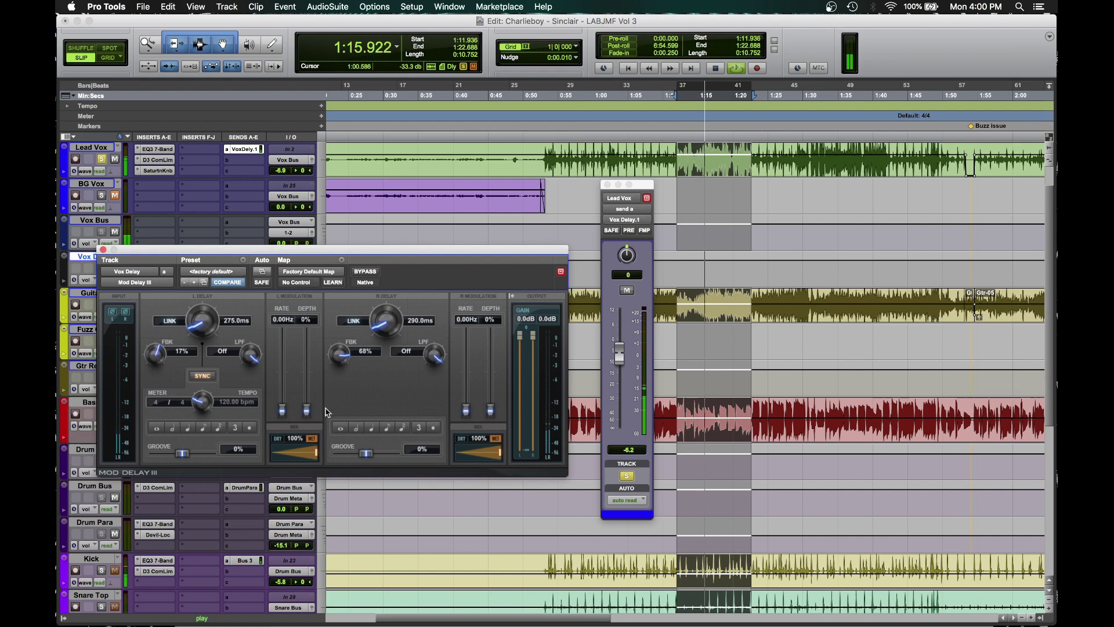
pyautogui.moveTo(337, 362); pyautogui.dragTo(317, 444)
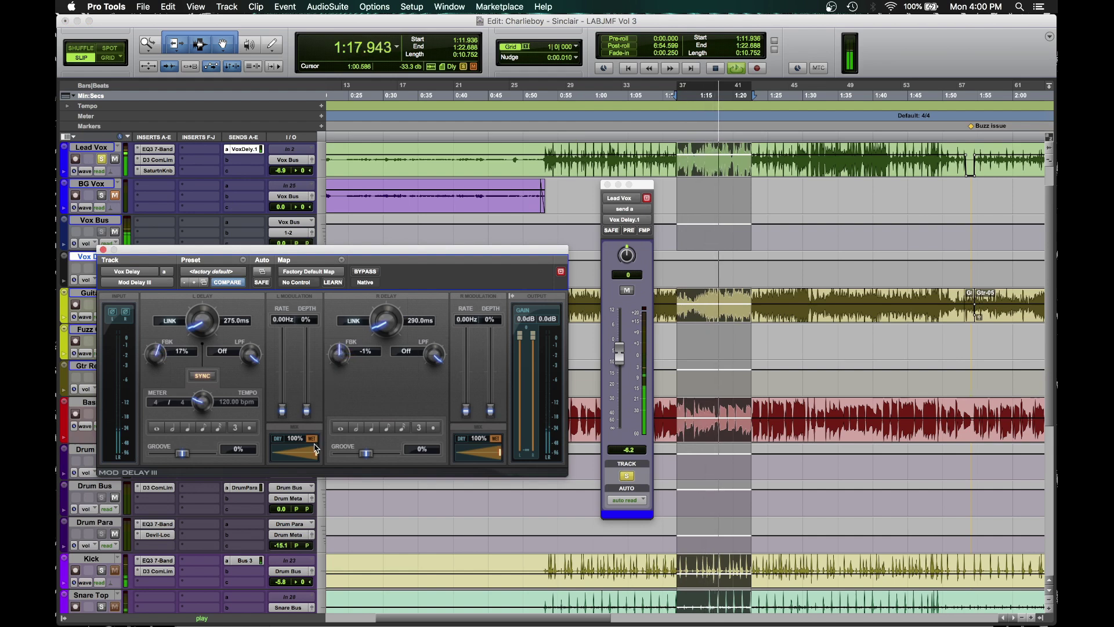
pyautogui.moveTo(339, 355); pyautogui.dragTo(347, 322)
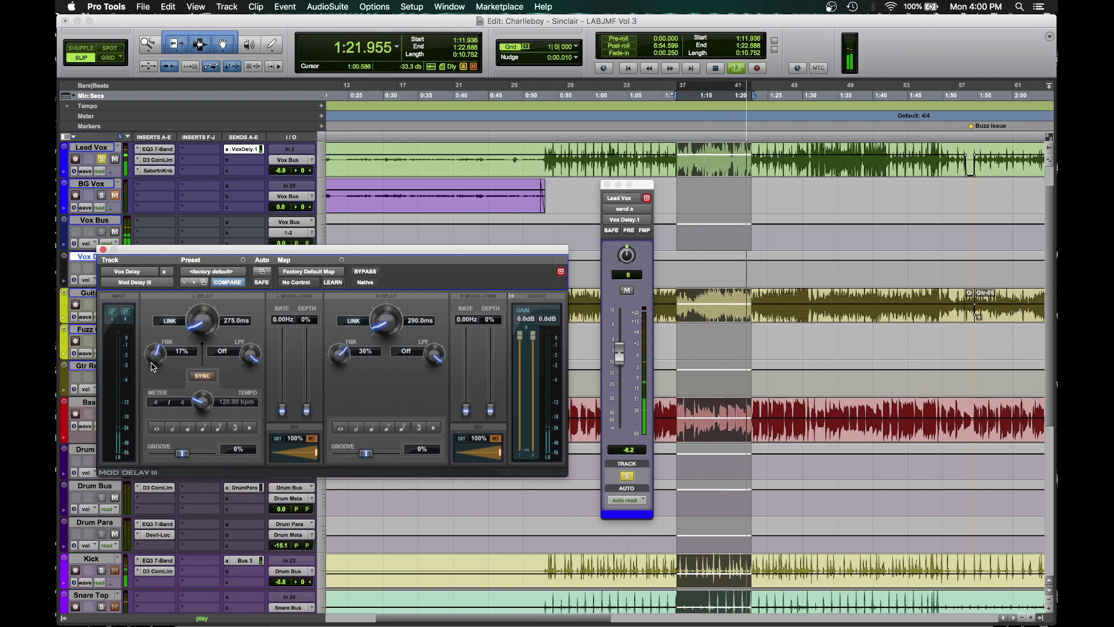
pyautogui.moveTo(152, 363); pyautogui.dragTo(149, 342)
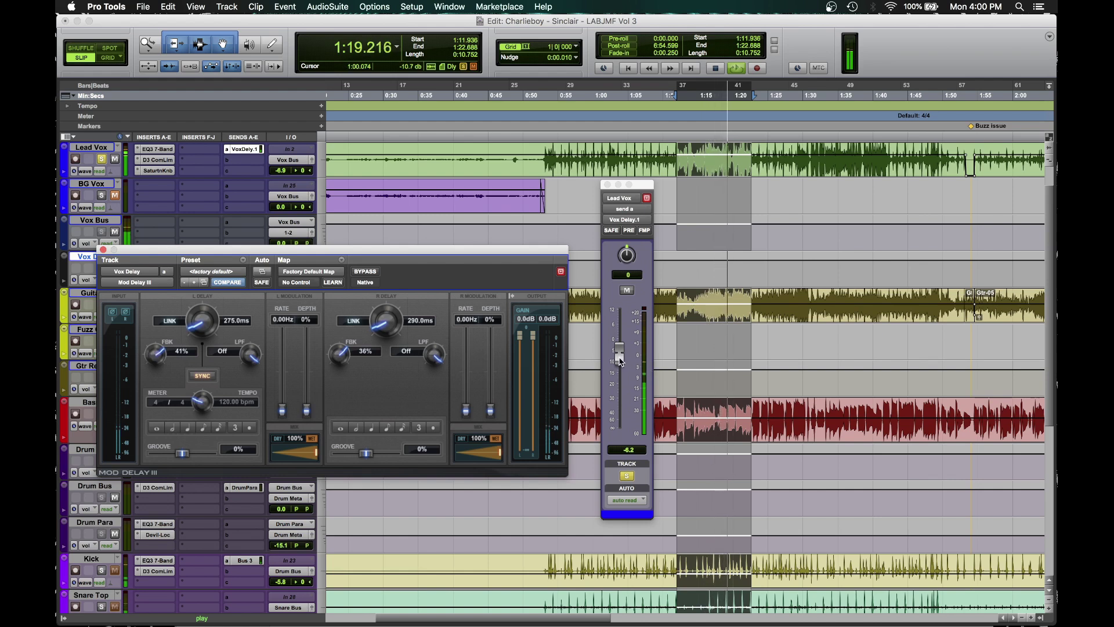
pyautogui.moveTo(619, 355); pyautogui.dragTo(619, 369)
pyautogui.moveTo(343, 360); pyautogui.dragTo(344, 355)
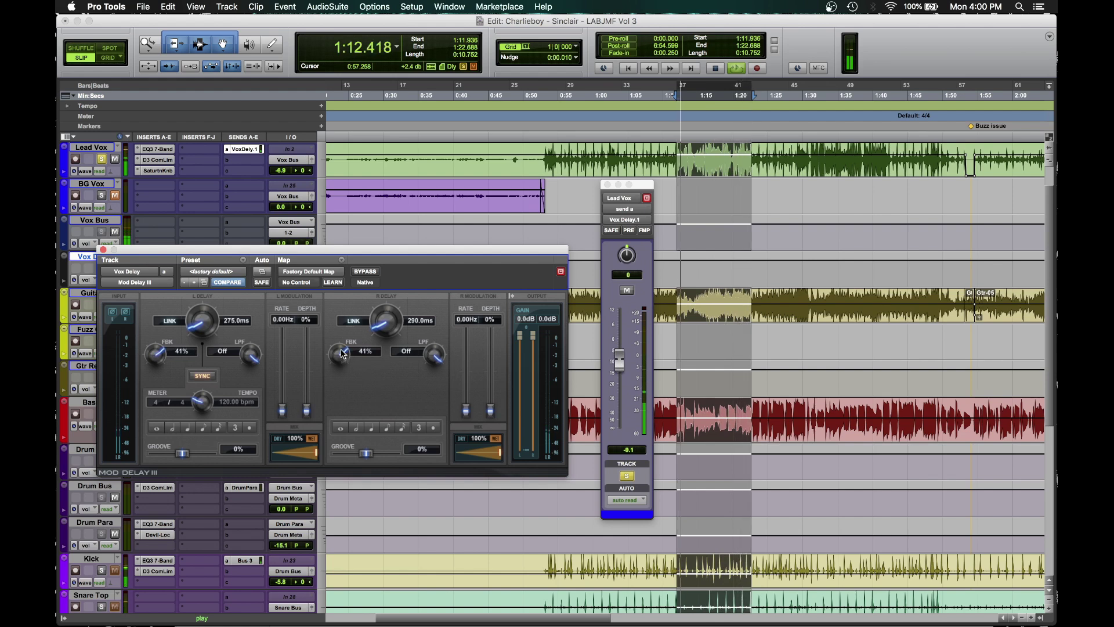
pyautogui.press('space')
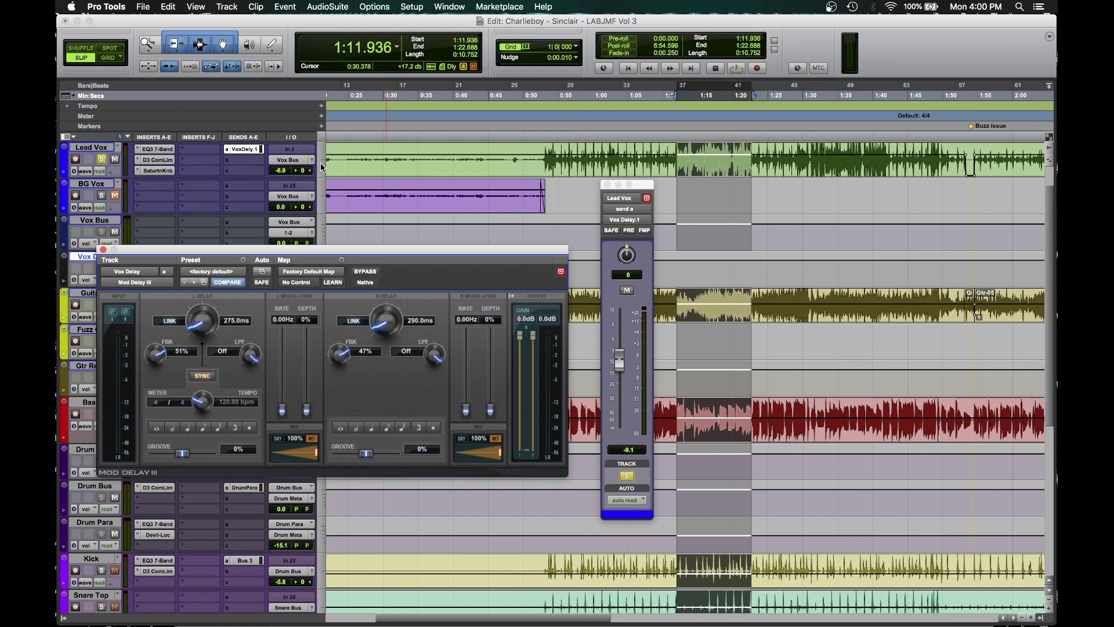
# Step: Set modulation to 2.46 Hz and 13% depth left, 1.69 Hz and 24% right, with the Lead Vox send raised to -0.9 dB
pyautogui.press('space')
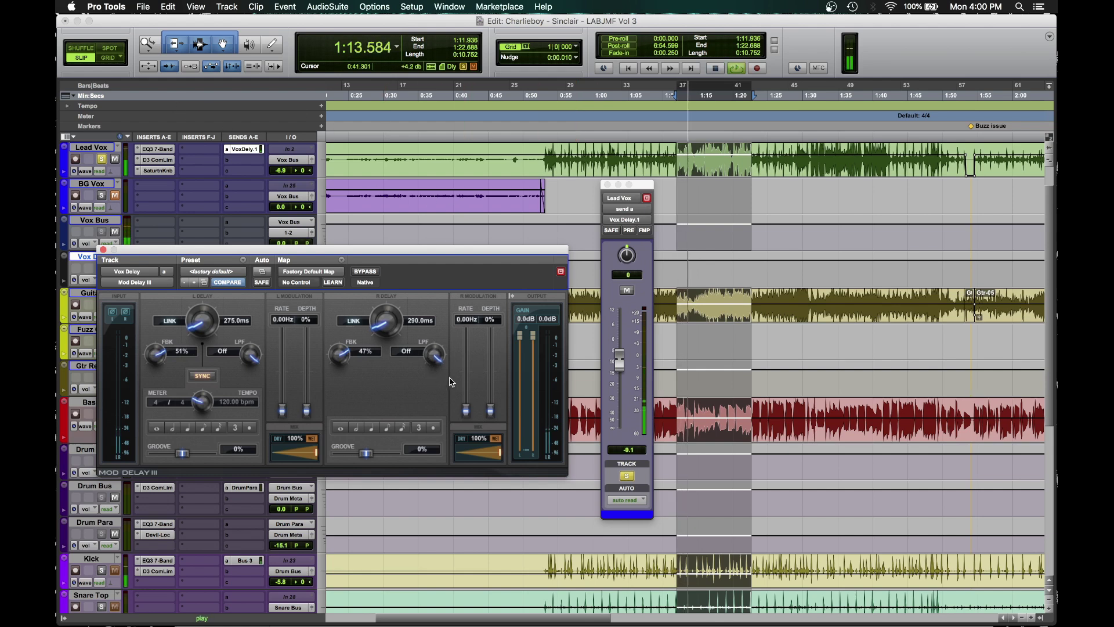
pyautogui.moveTo(466, 410); pyautogui.dragTo(493, 400)
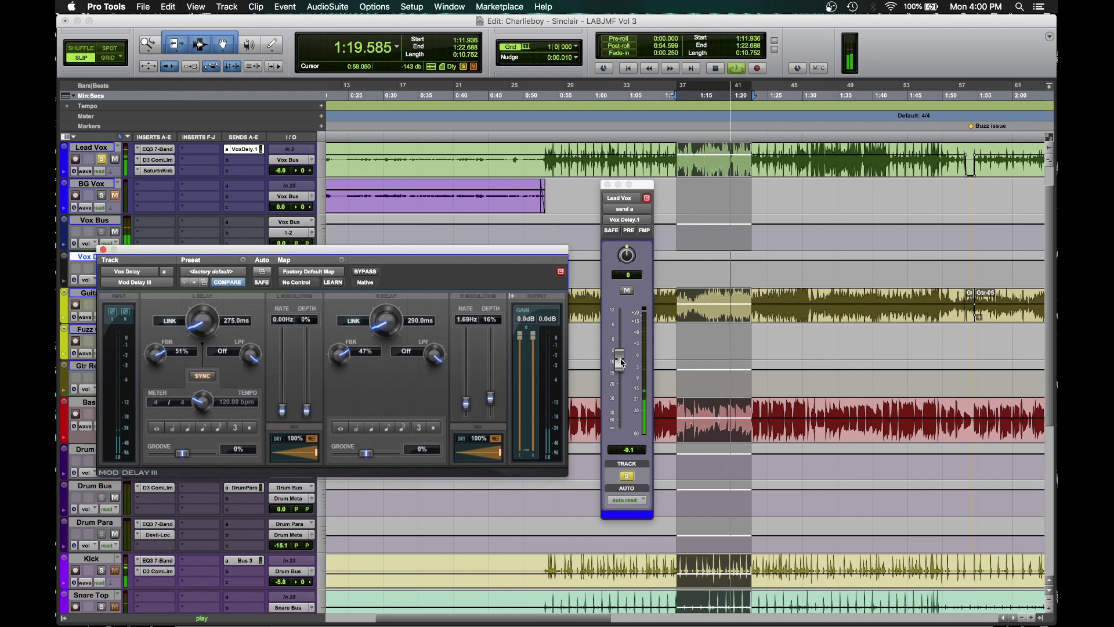
pyautogui.moveTo(619, 360); pyautogui.dragTo(623, 343)
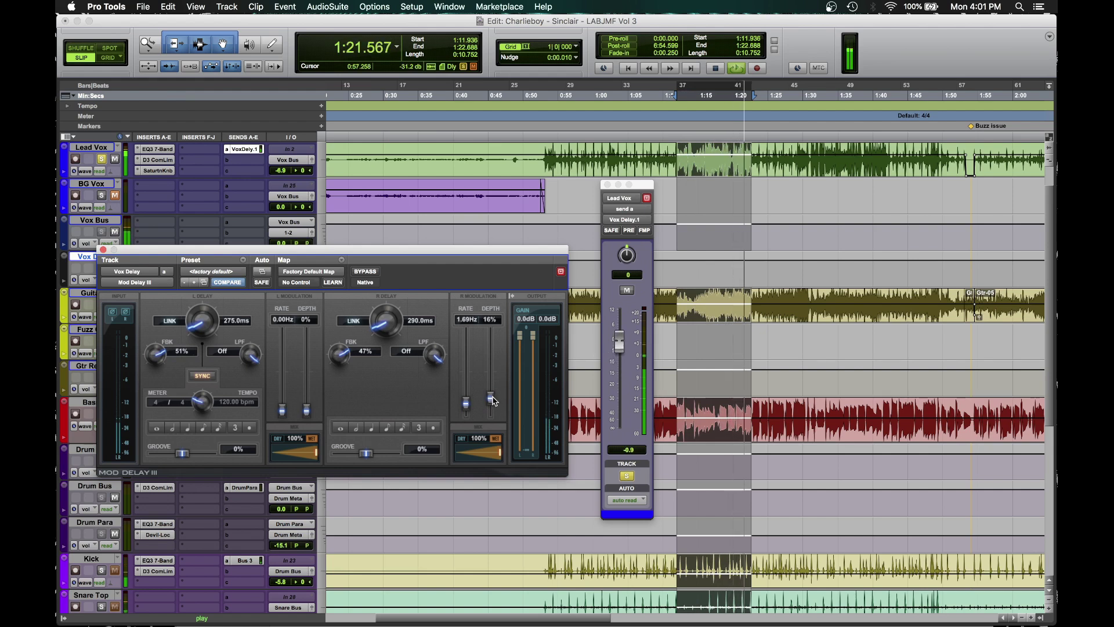
pyautogui.moveTo(491, 399); pyautogui.dragTo(495, 393)
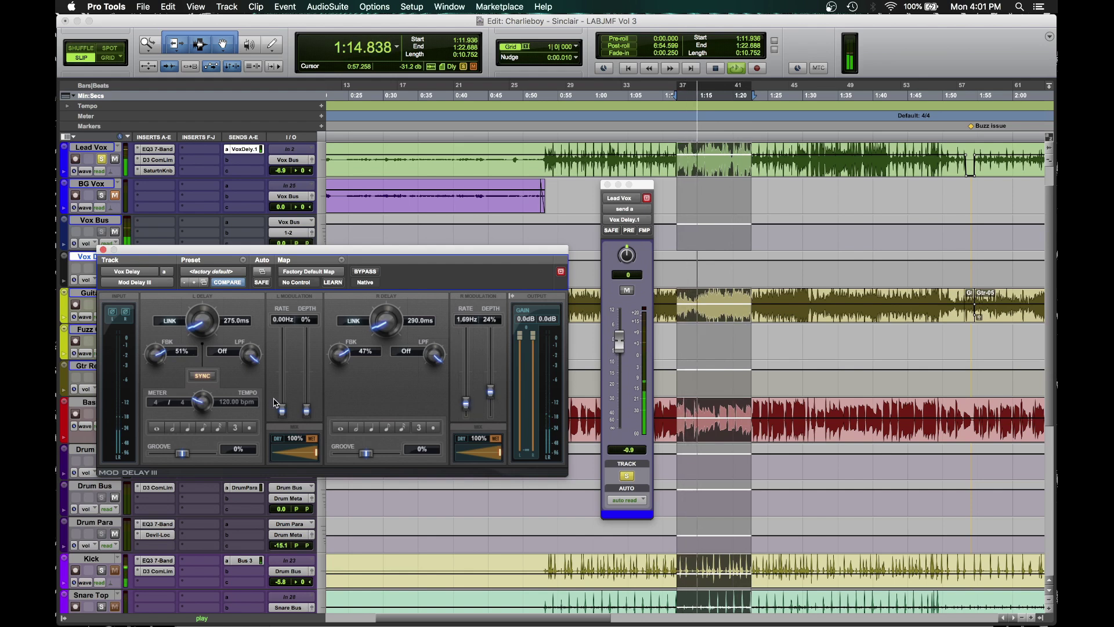
pyautogui.moveTo(284, 414); pyautogui.dragTo(309, 405)
# Step: Lower the Lead Vox send to Vox Delay to -12.9 dB and close the delay plug-in
pyautogui.moveTo(619, 344); pyautogui.dragTo(617, 378)
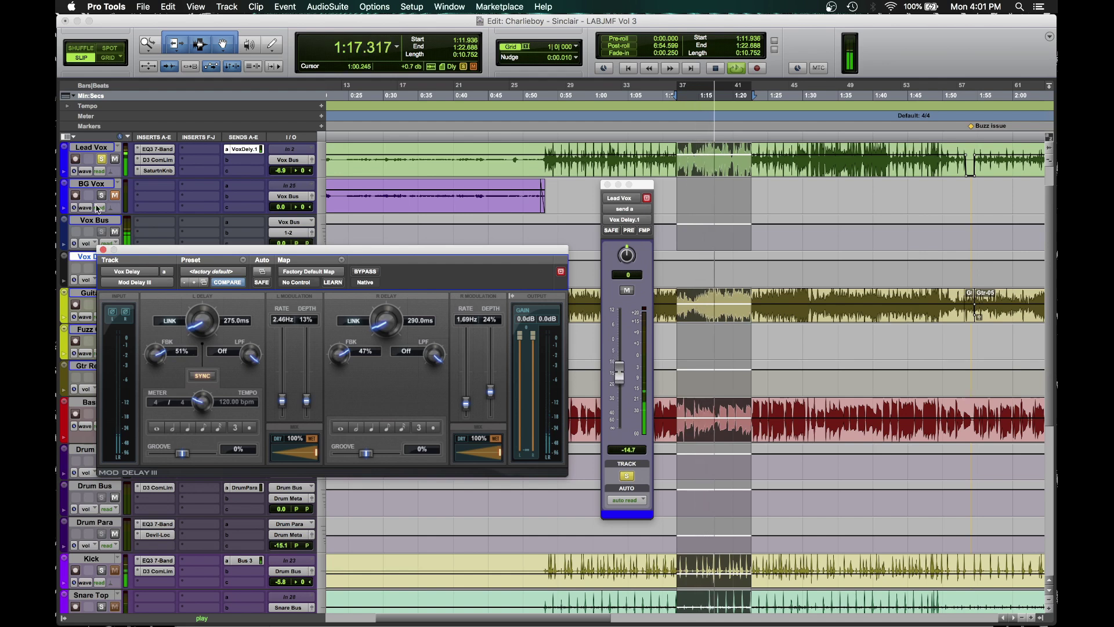
pyautogui.press('super+w')
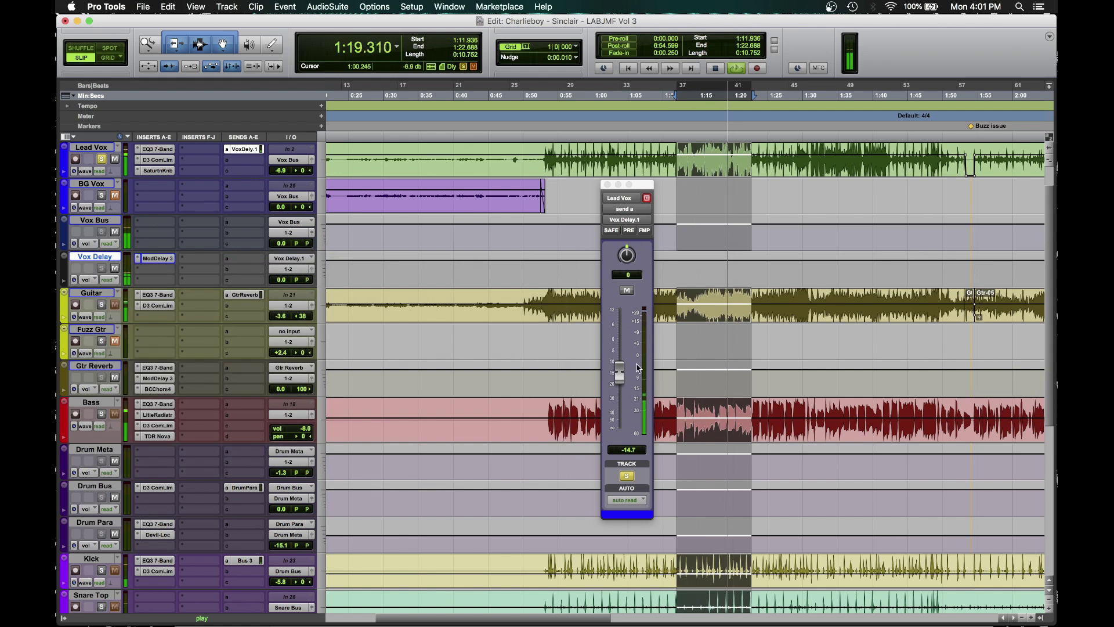
pyautogui.moveTo(621, 373); pyautogui.dragTo(623, 368)
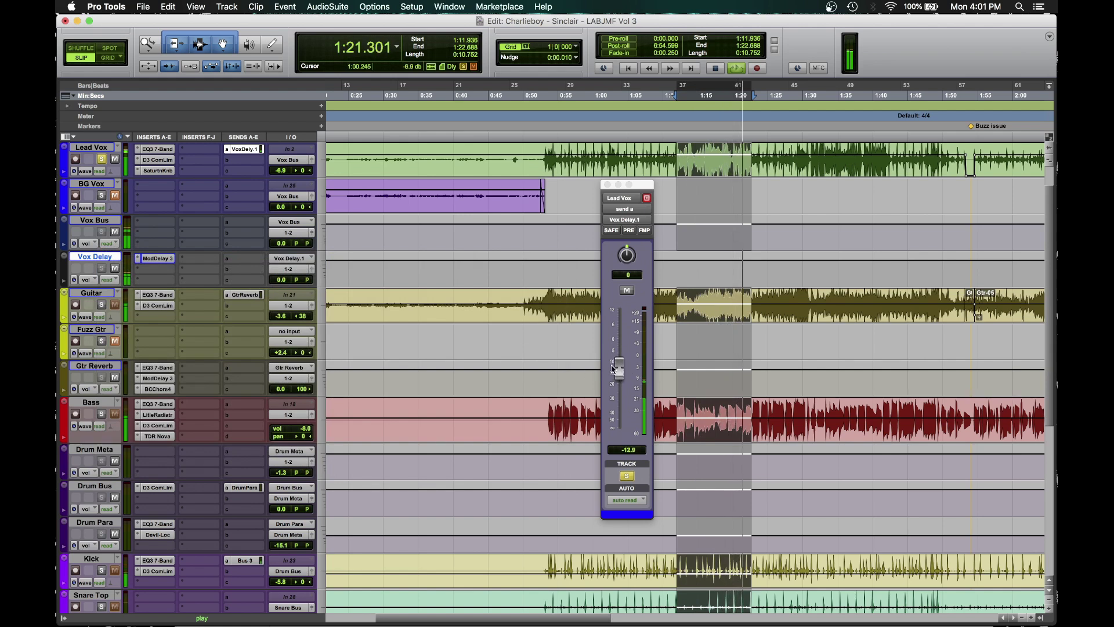
# Step: Close the send window and audition the soloed vocal with its delay from 0:53.674 and from 1:11.680
pyautogui.press('space')
pyautogui.click(549, 153)
pyautogui.press('space')
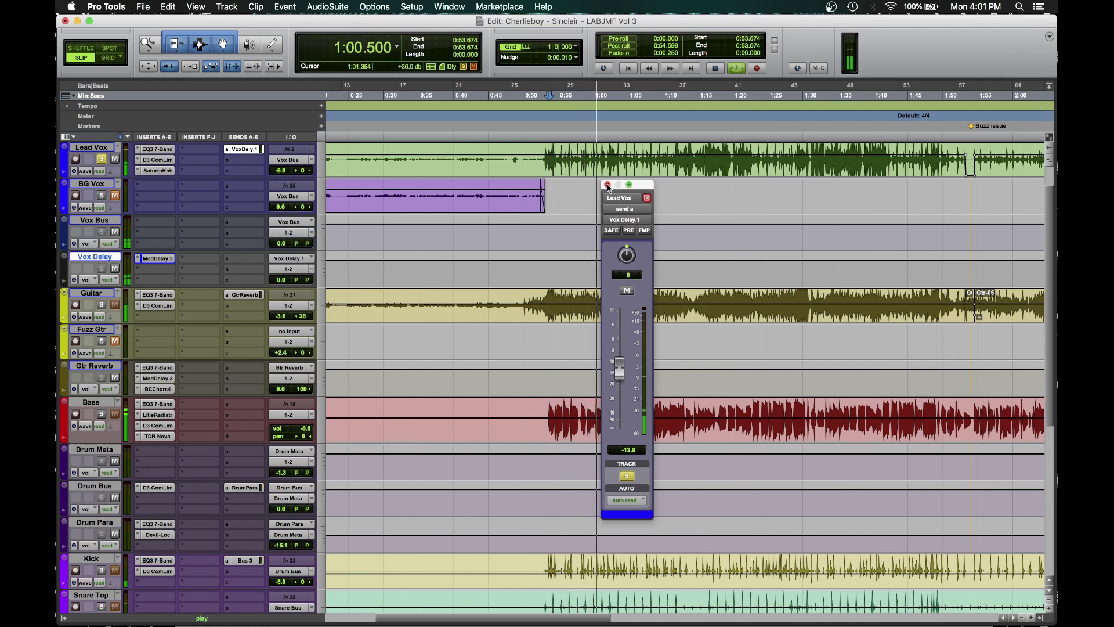
pyautogui.click(608, 184)
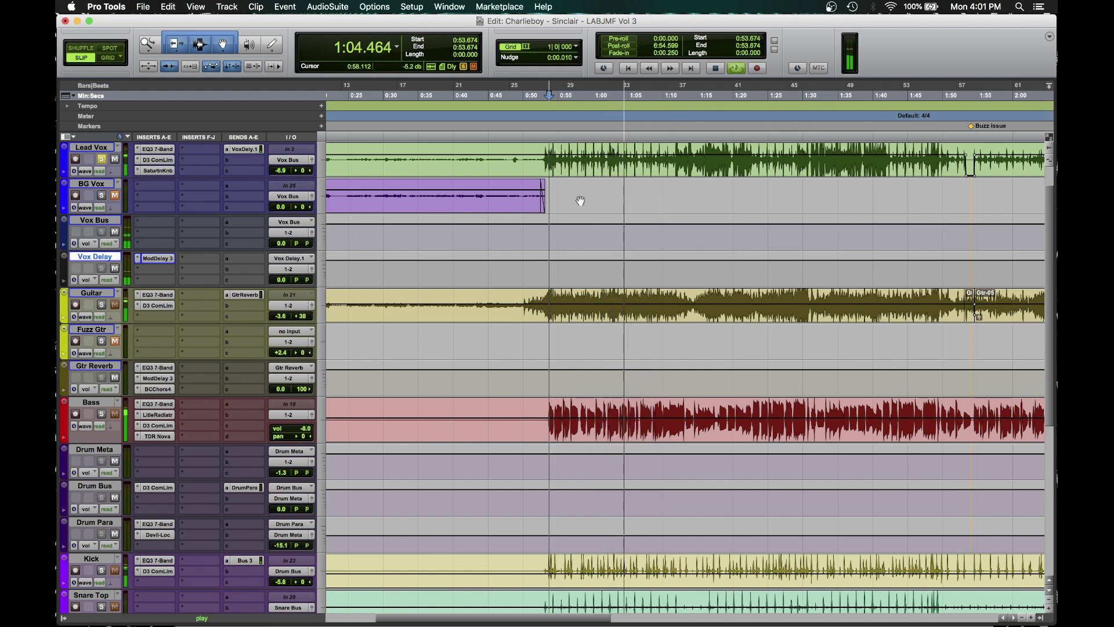
pyautogui.press('space')
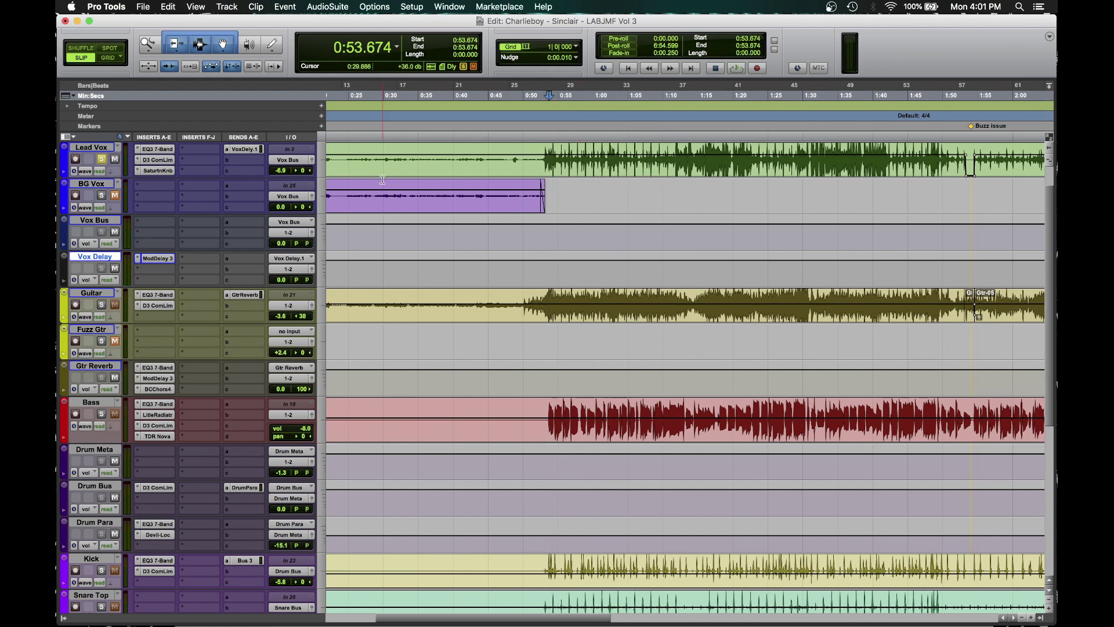
pyautogui.click(675, 104)
pyautogui.press('space')
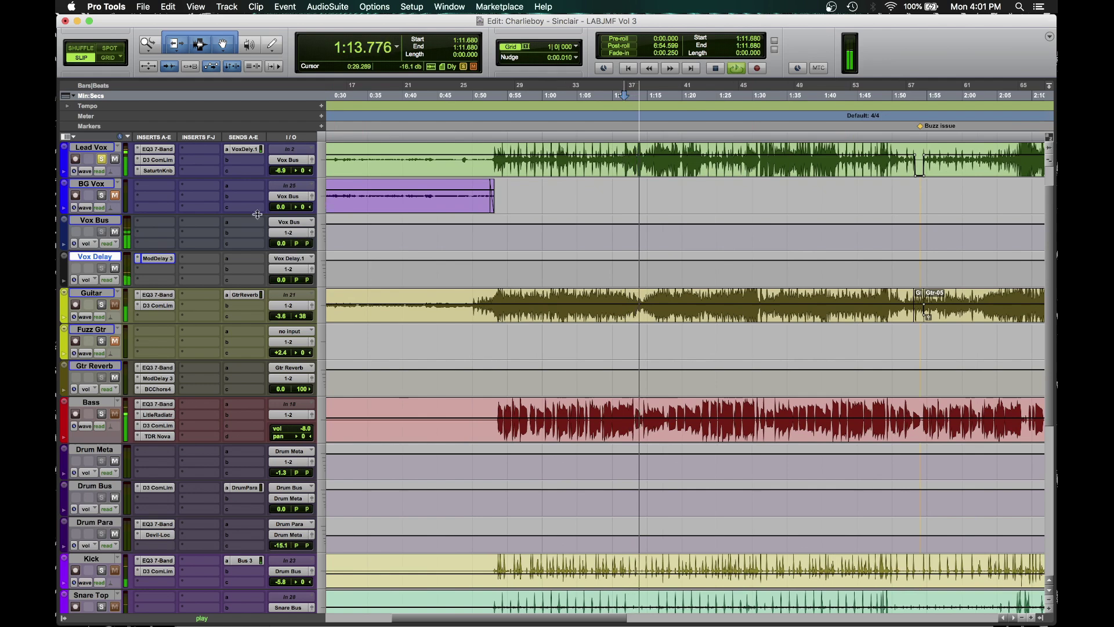
# Step: Raise the Vox Delay plug-in's feedback to 60% left and 54% right, and close the plug-in
pyautogui.click(157, 258)
pyautogui.moveTo(155, 360); pyautogui.dragTo(156, 356)
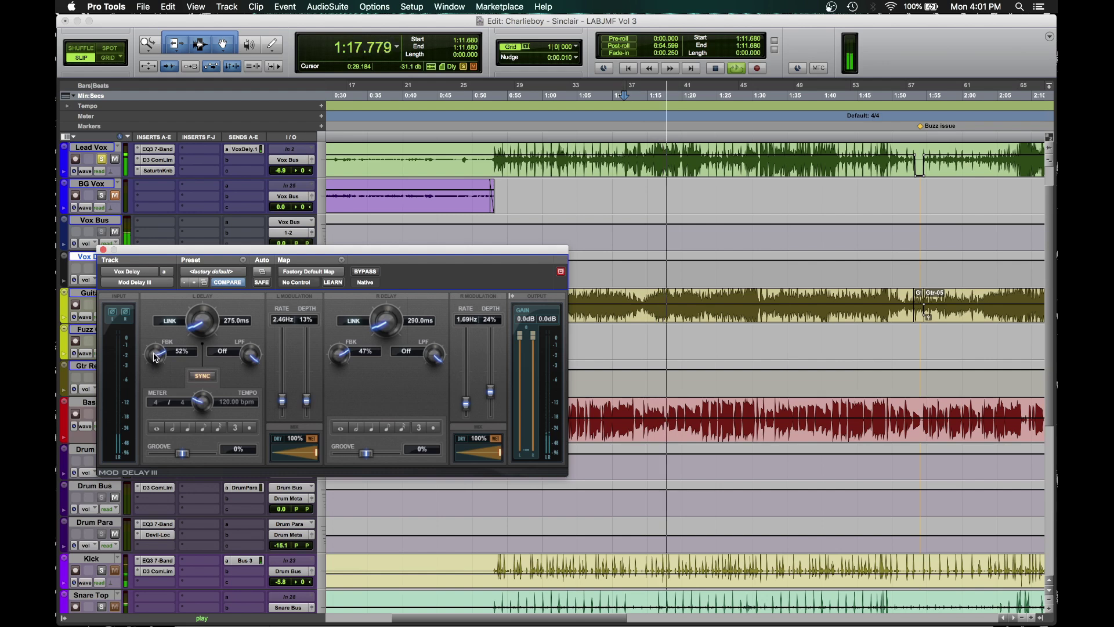
pyautogui.moveTo(336, 354); pyautogui.dragTo(337, 351)
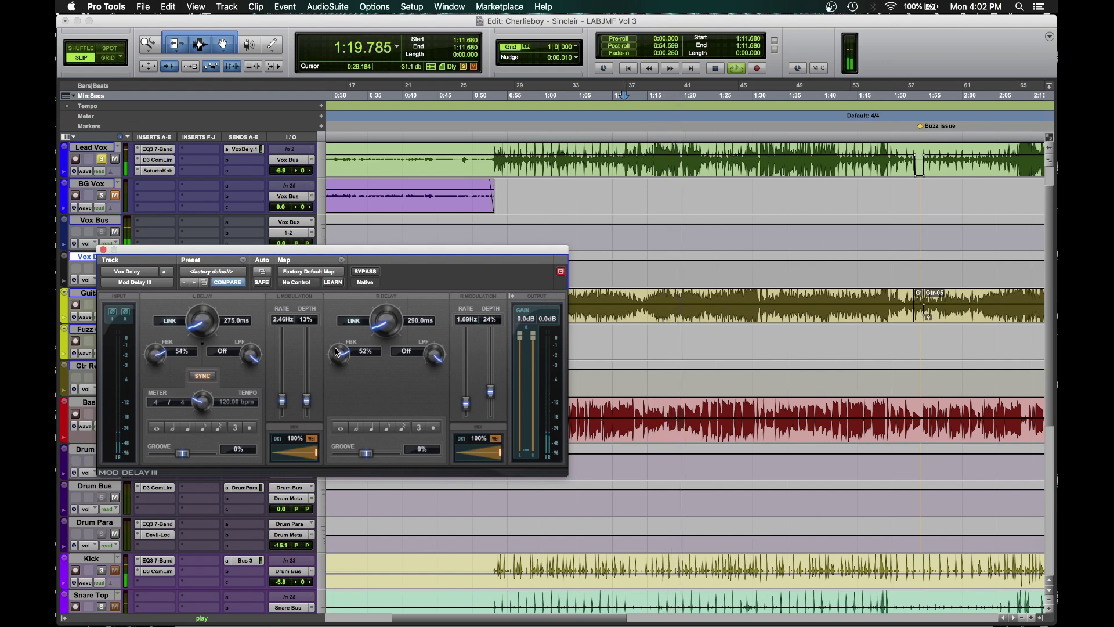
pyautogui.moveTo(156, 356); pyautogui.dragTo(156, 350)
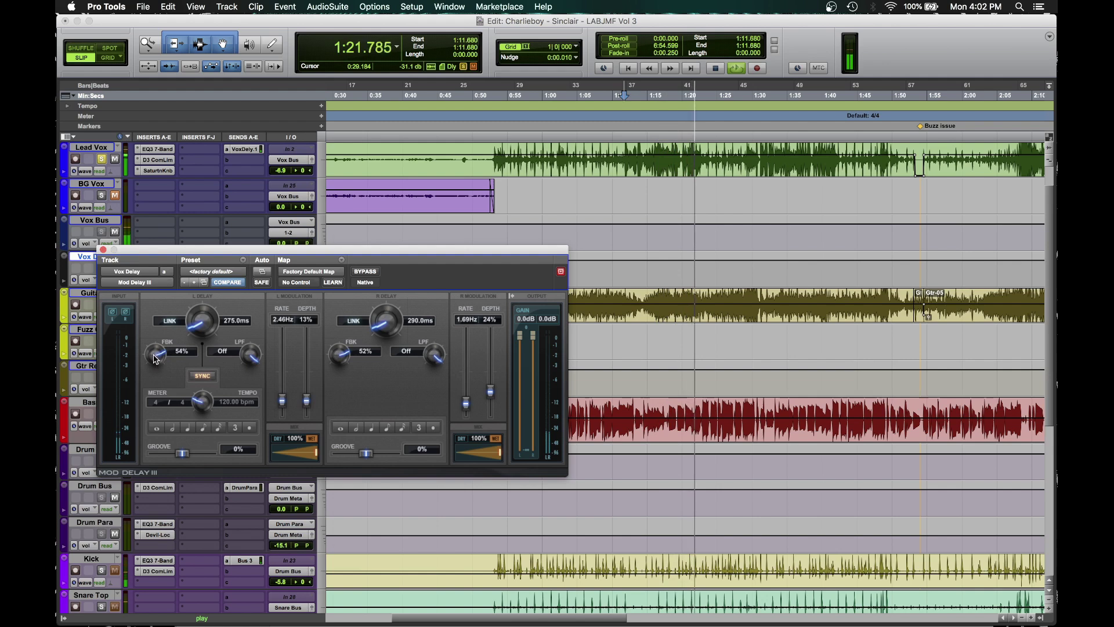
pyautogui.moveTo(334, 355); pyautogui.dragTo(334, 352)
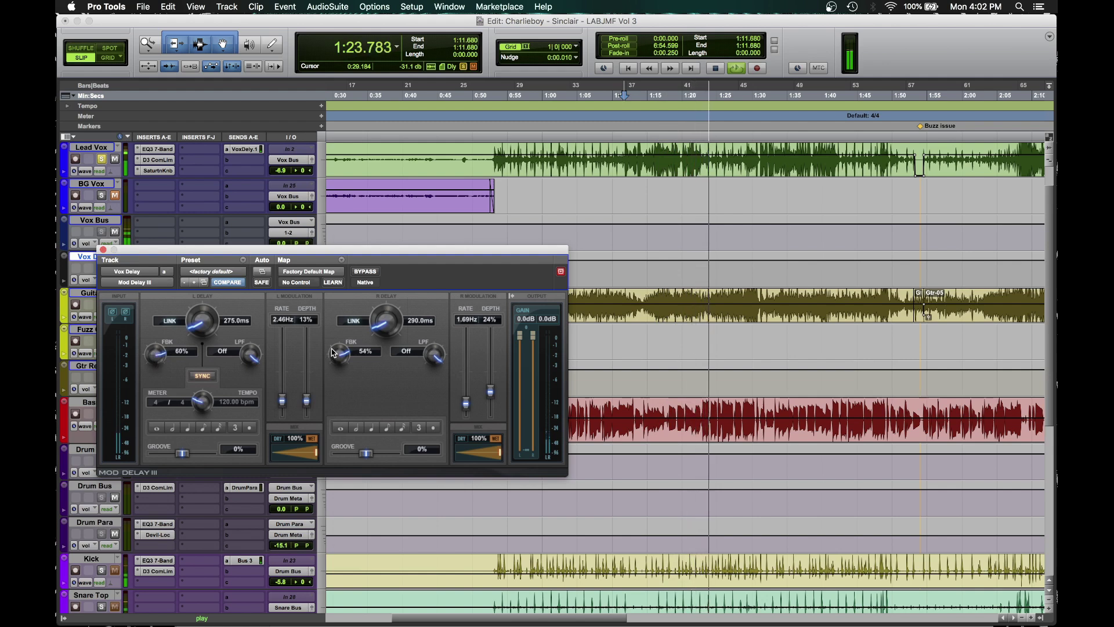
pyautogui.click(103, 250)
# Step: Unsolo Lead Vox, set its Vox Delay send to -10.5 dB against the full mix, and close the send window
pyautogui.press('space')
pyautogui.click(245, 149)
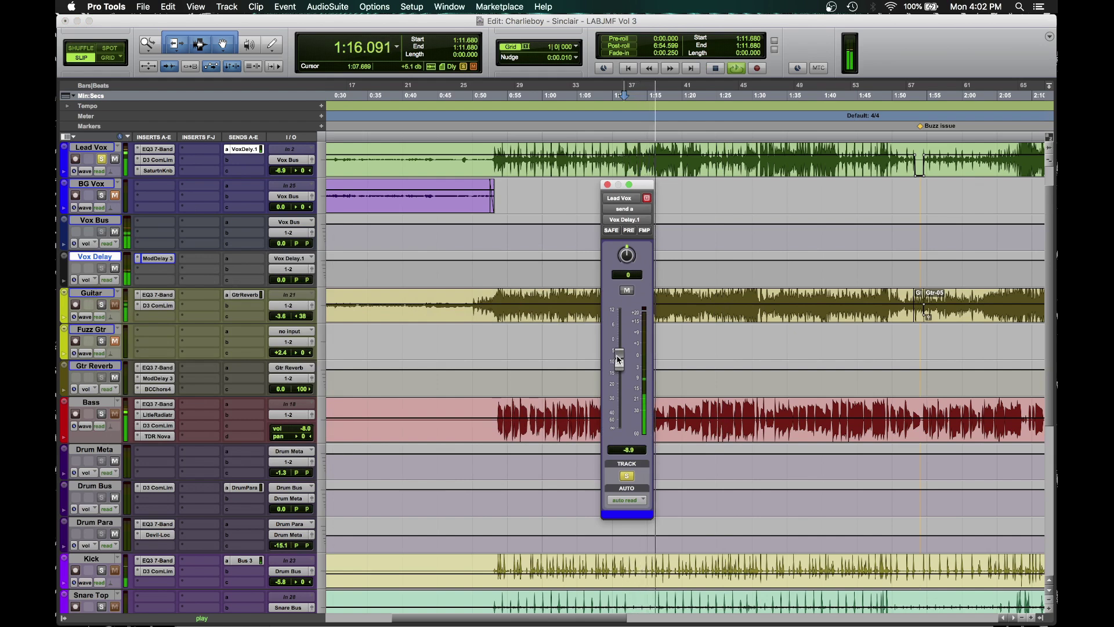
pyautogui.moveTo(617, 358); pyautogui.dragTo(619, 372)
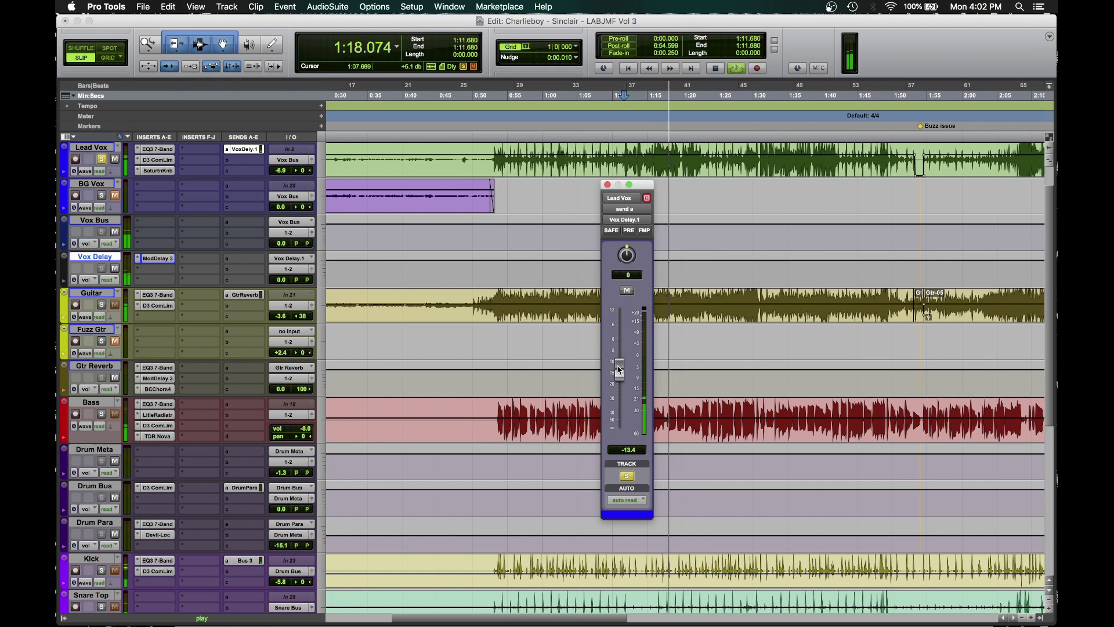
pyautogui.click(102, 160)
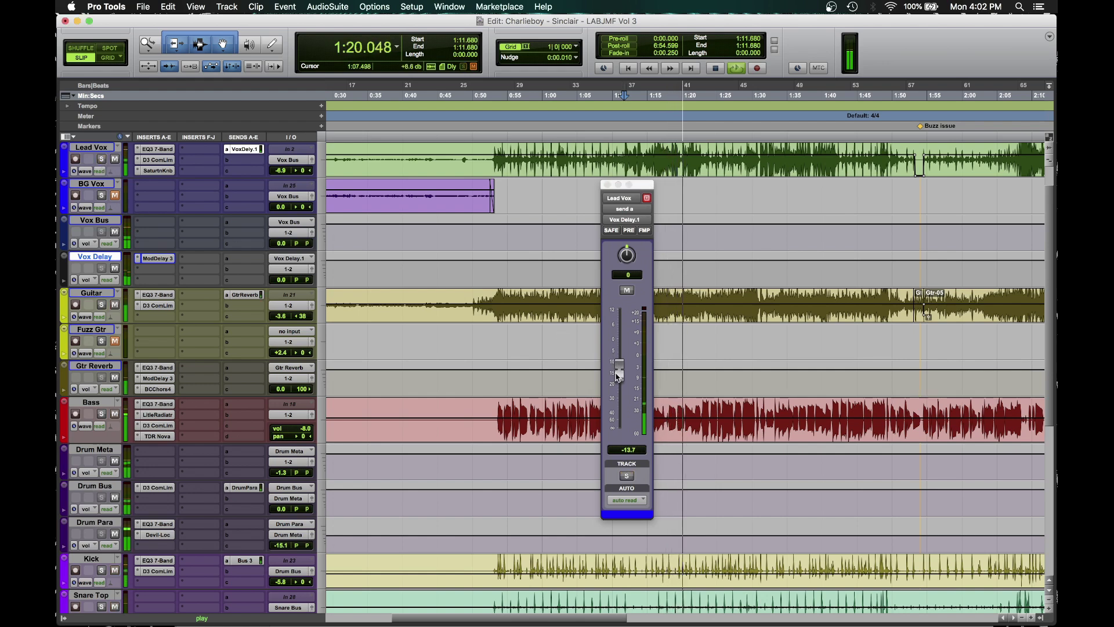
pyautogui.moveTo(618, 372); pyautogui.dragTo(620, 366)
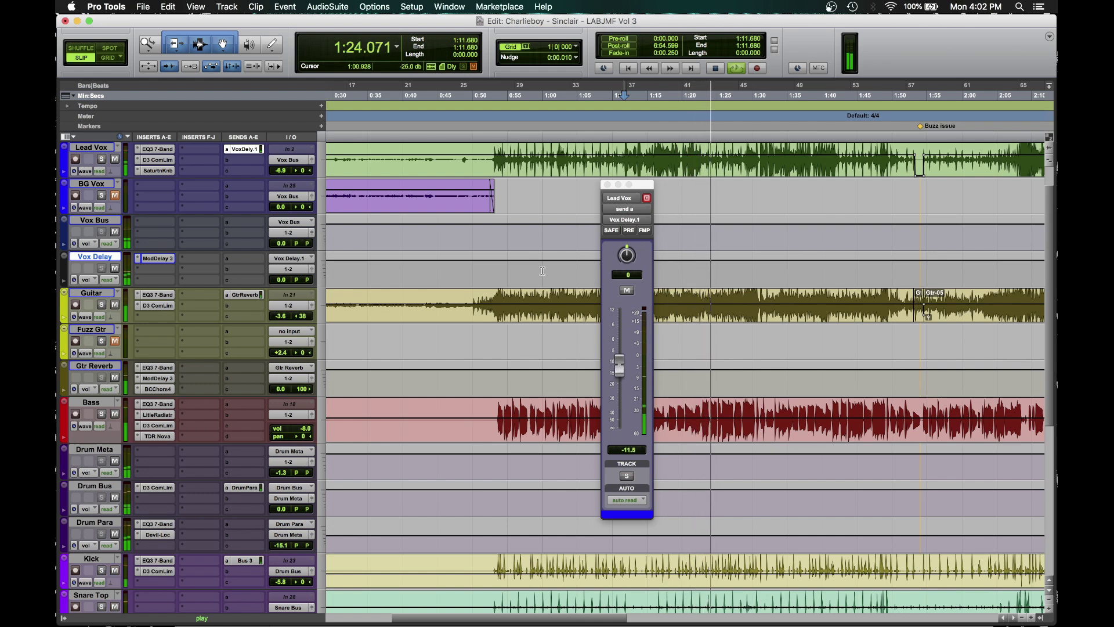
pyautogui.press('space')
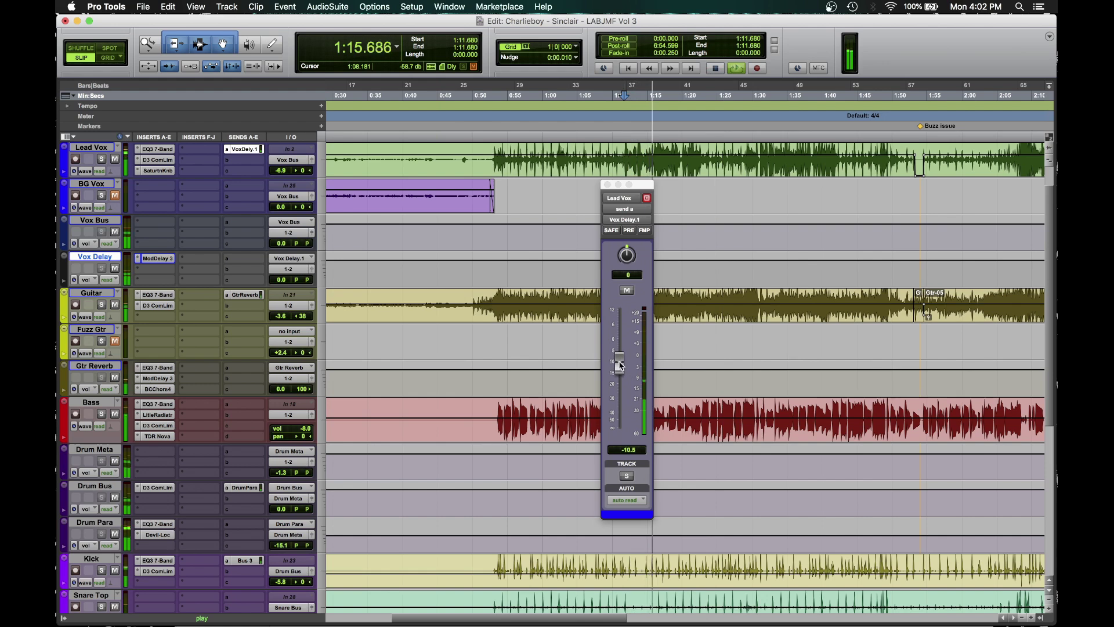
pyautogui.click(240, 149)
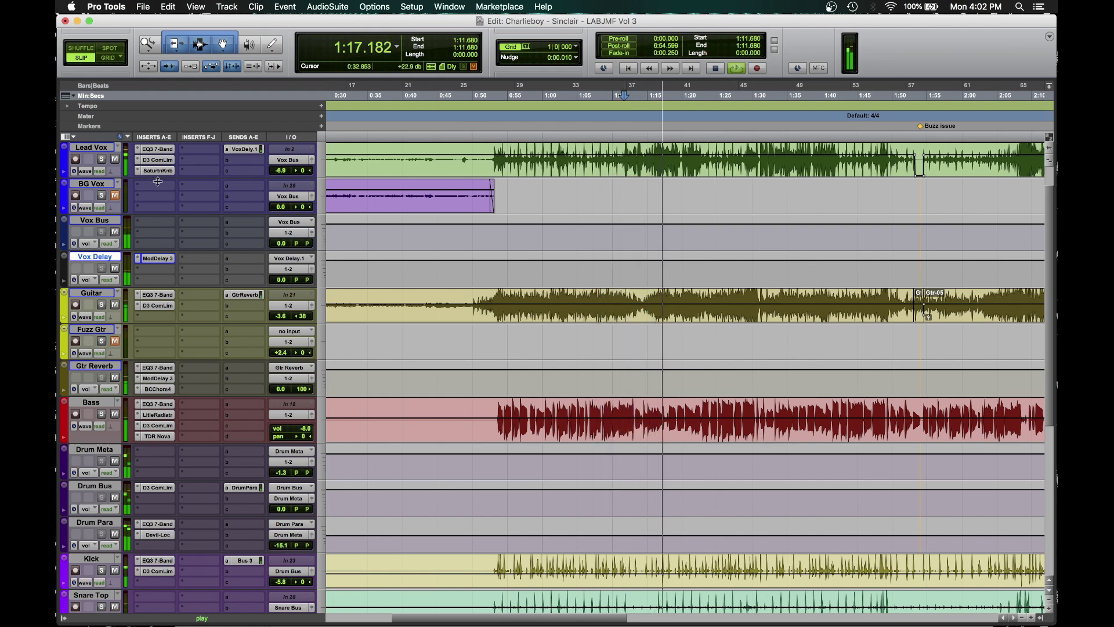
# Step: Stop playback and add a second Lead Vox send to mono Bus 5, closing its send window
pyautogui.press('space')
pyautogui.click(230, 164)
pyautogui.moveTo(273, 195)
pyautogui.moveTo(357, 207)
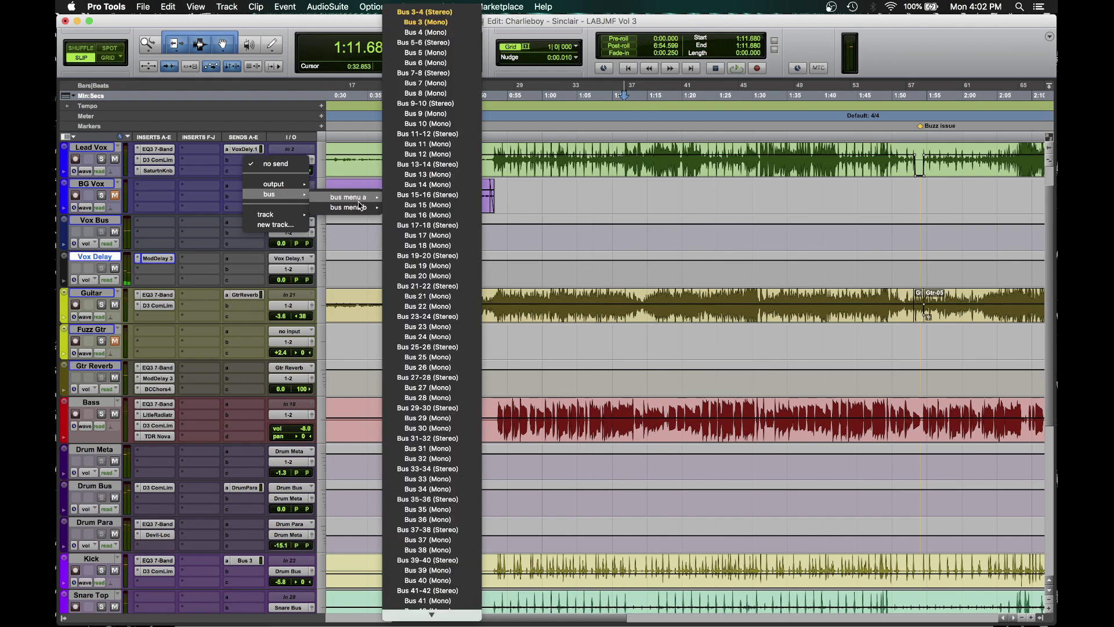
pyautogui.click(449, 52)
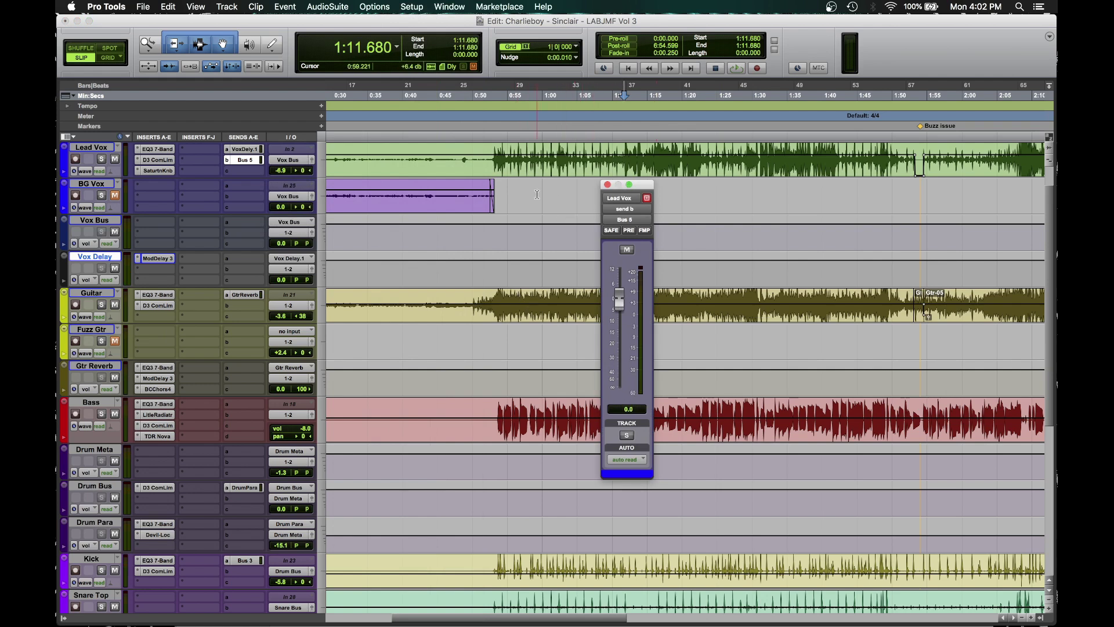
pyautogui.click(607, 185)
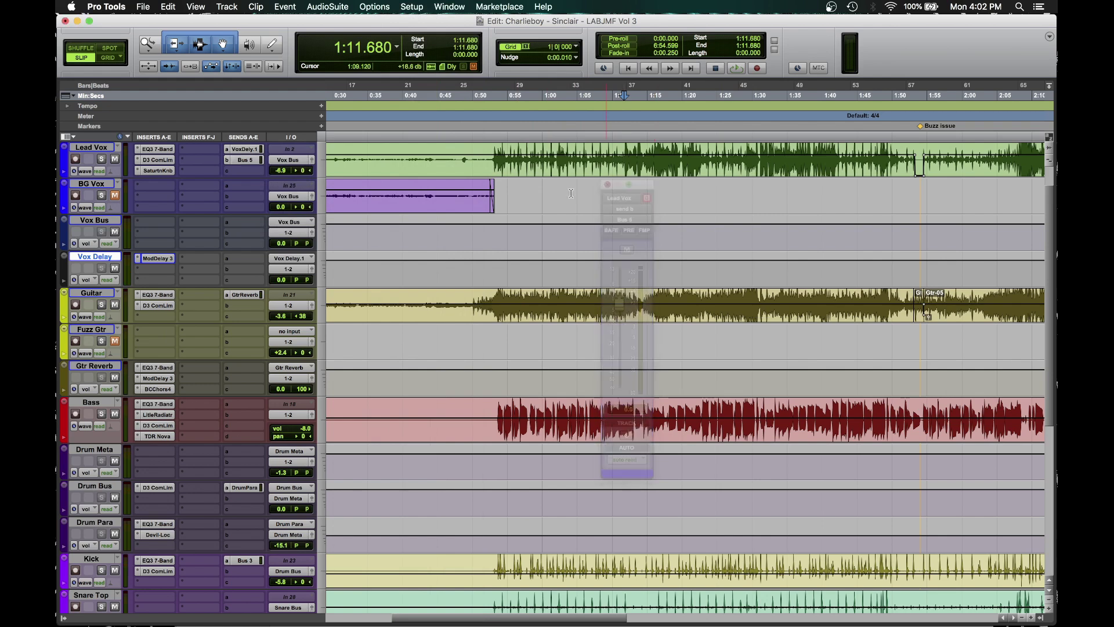
# Step: Insert a stereo Dyn3 Compressor/Limiter on Vox Delay's insert slot H and move its window clear of the track controls
pyautogui.click(163, 275)
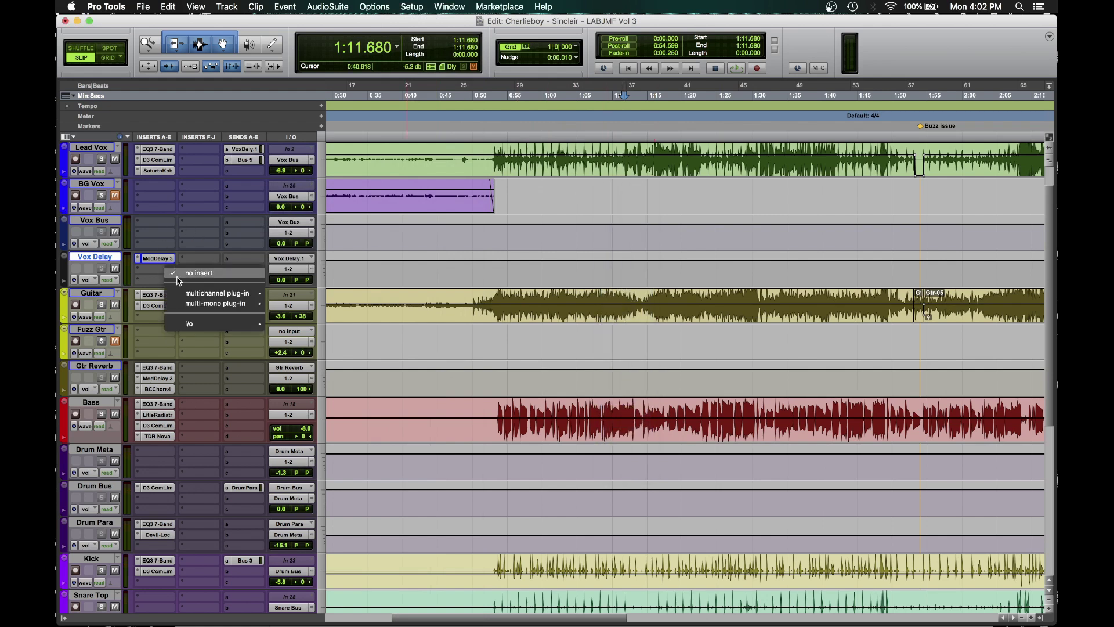
pyautogui.click(138, 274)
pyautogui.click(208, 284)
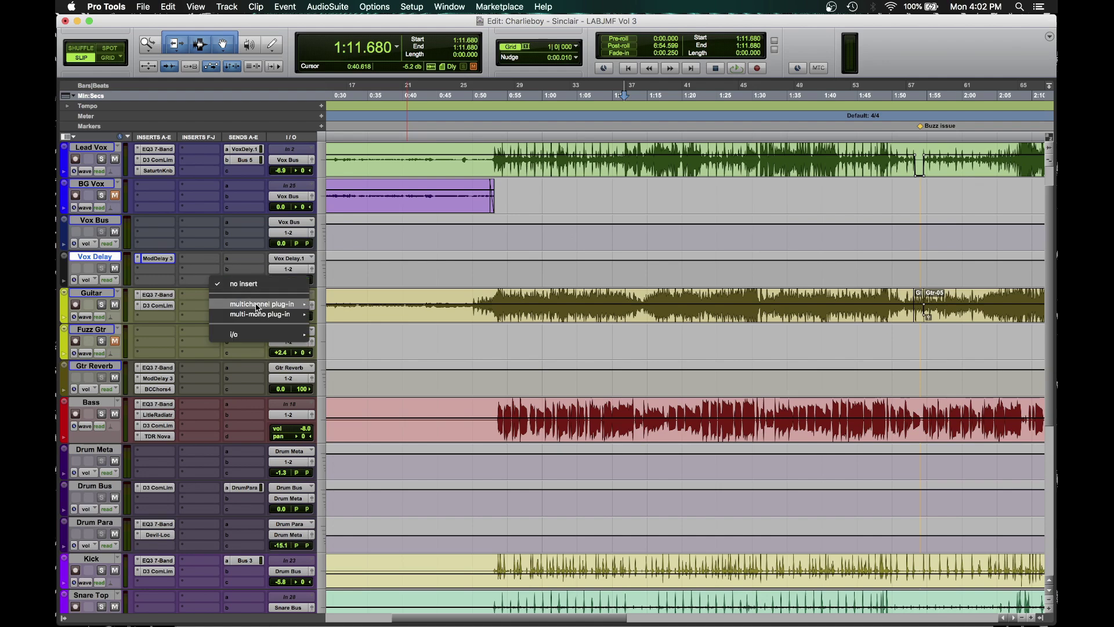
pyautogui.moveTo(261, 304)
pyautogui.moveTo(419, 58)
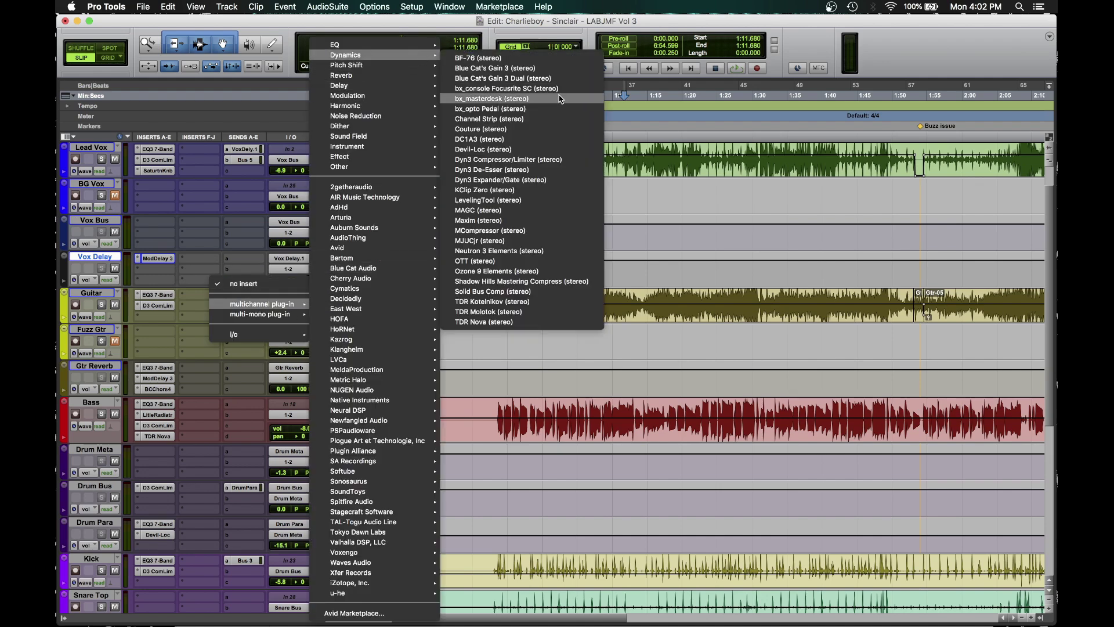
pyautogui.click(574, 159)
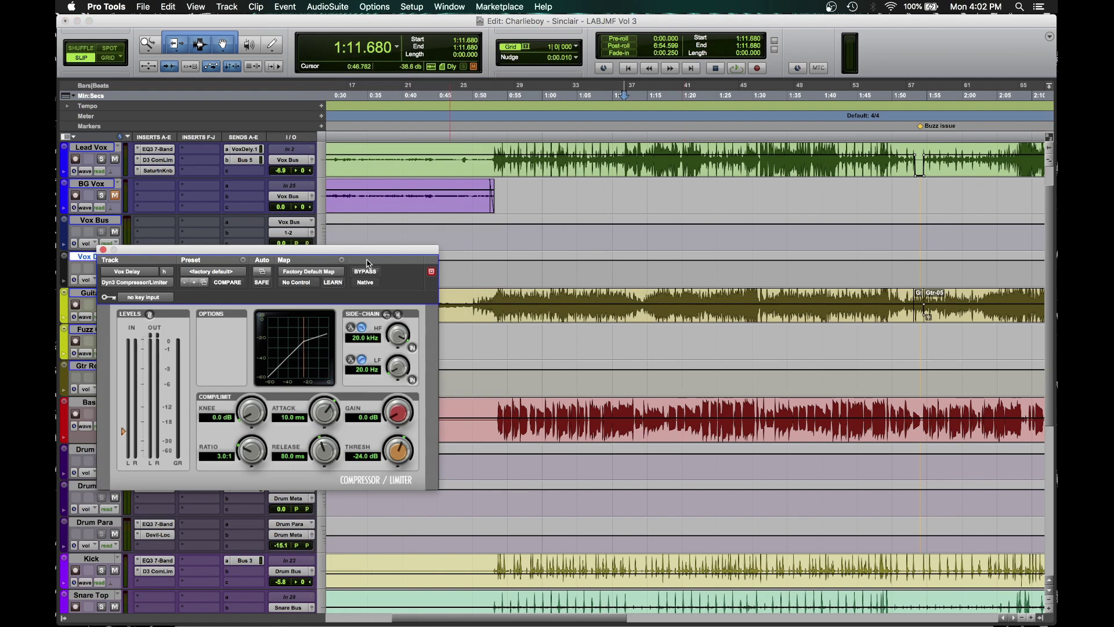
pyautogui.moveTo(332, 254); pyautogui.dragTo(621, 237)
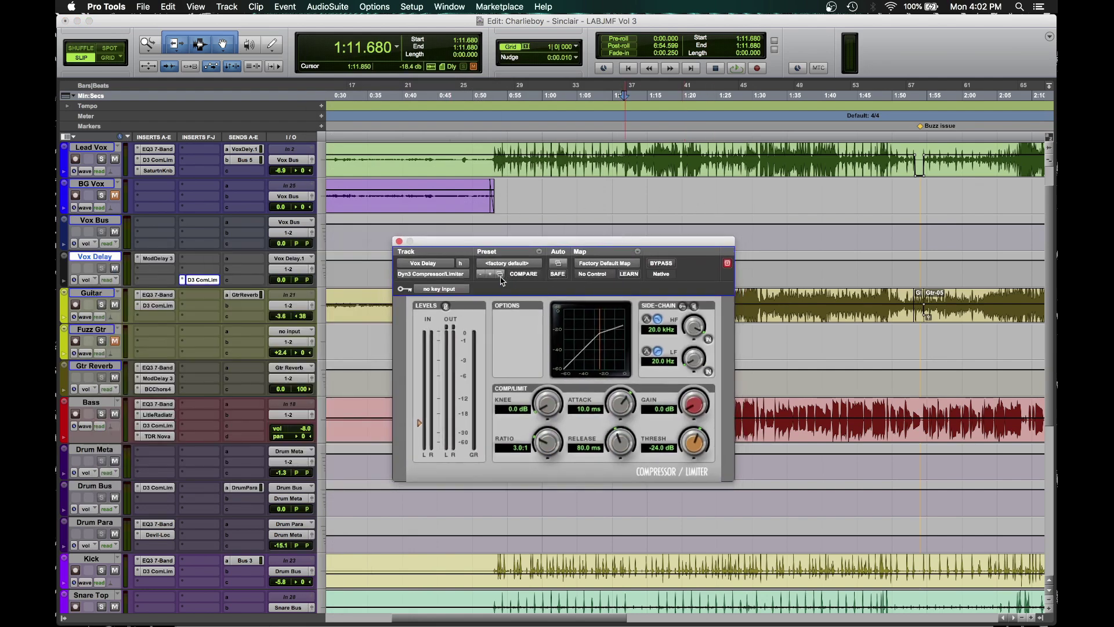
# Step: Assign Bus 5 as the Vox Delay compressor's key input and turn on side-chain listen
pyautogui.click(459, 289)
pyautogui.moveTo(504, 327)
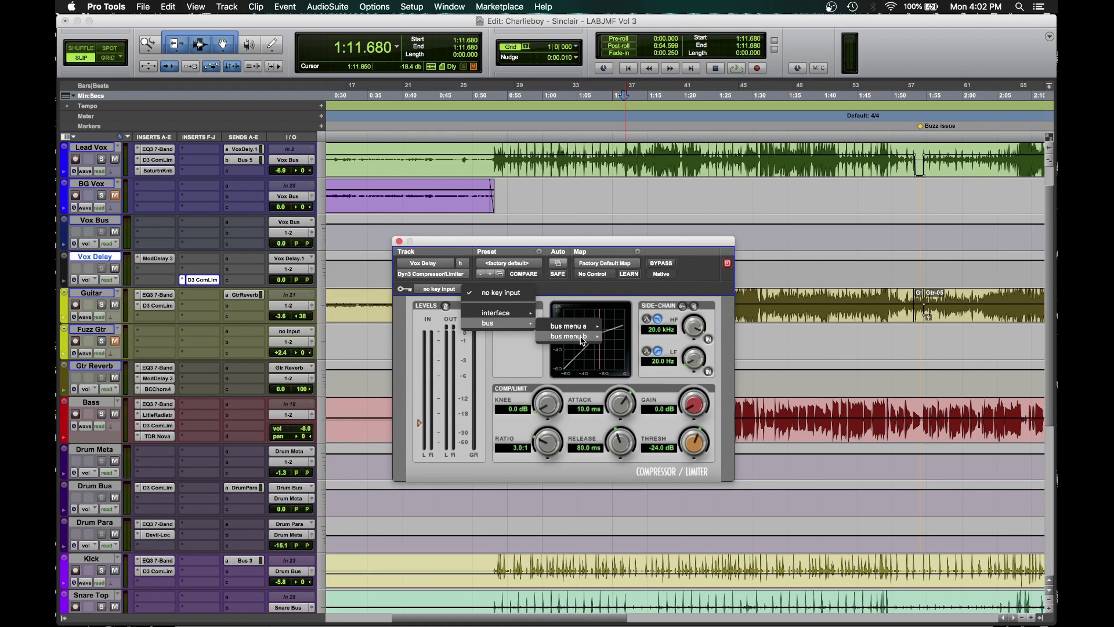
pyautogui.moveTo(584, 326)
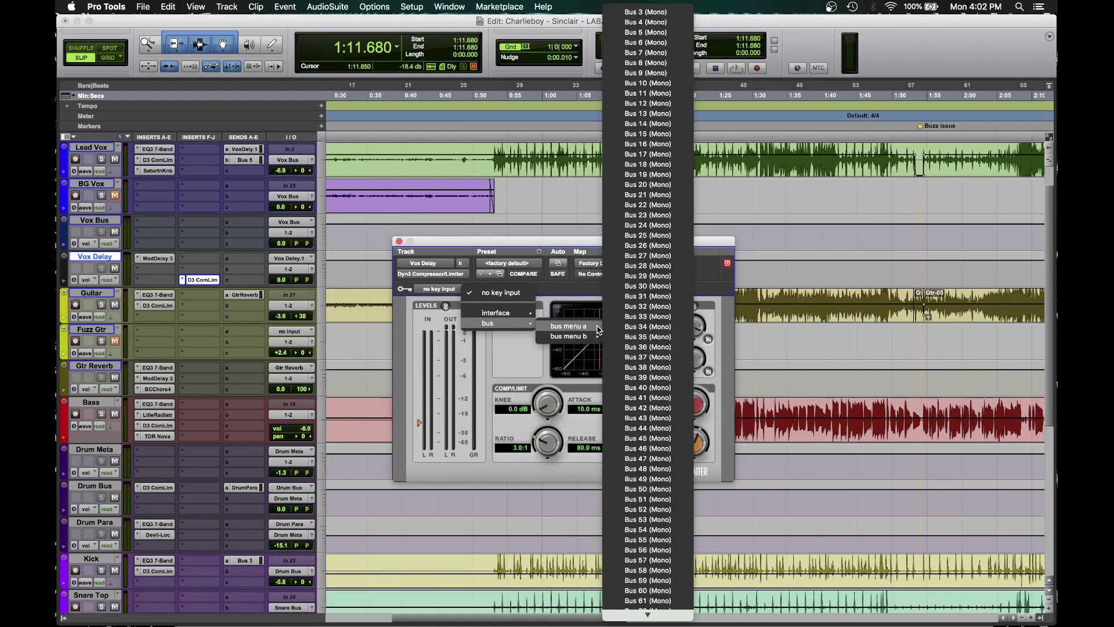
pyautogui.click(653, 32)
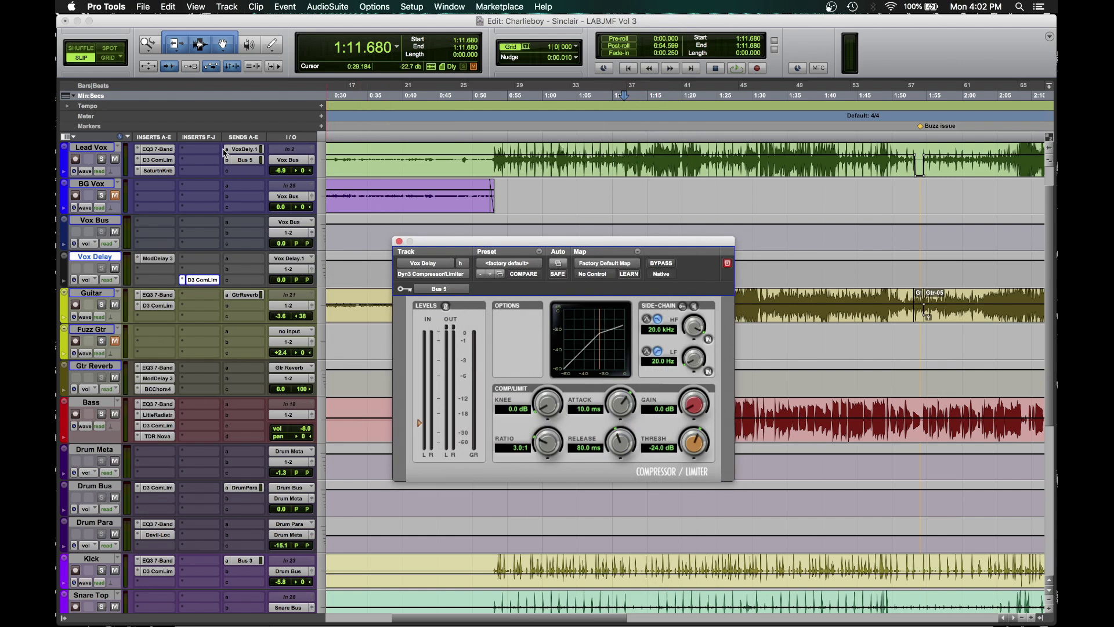
pyautogui.click(694, 307)
# Step: Solo Lead Vox, switch its Bus 5 send to pre-fader, and audition the side-chain signal from 1:11.680
pyautogui.press('space')
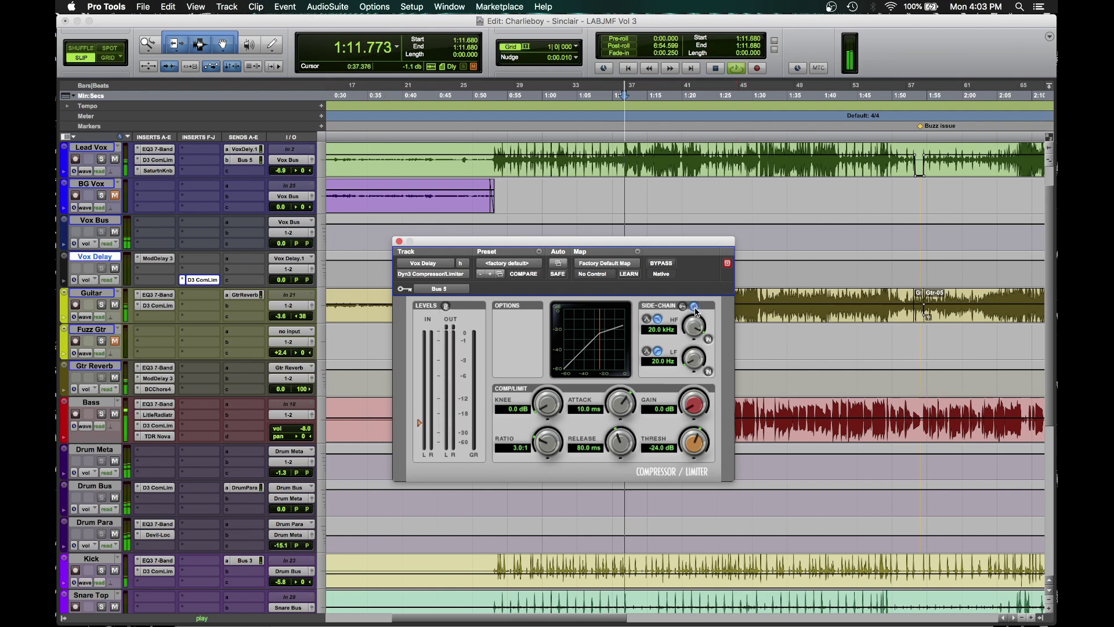
pyautogui.click(102, 159)
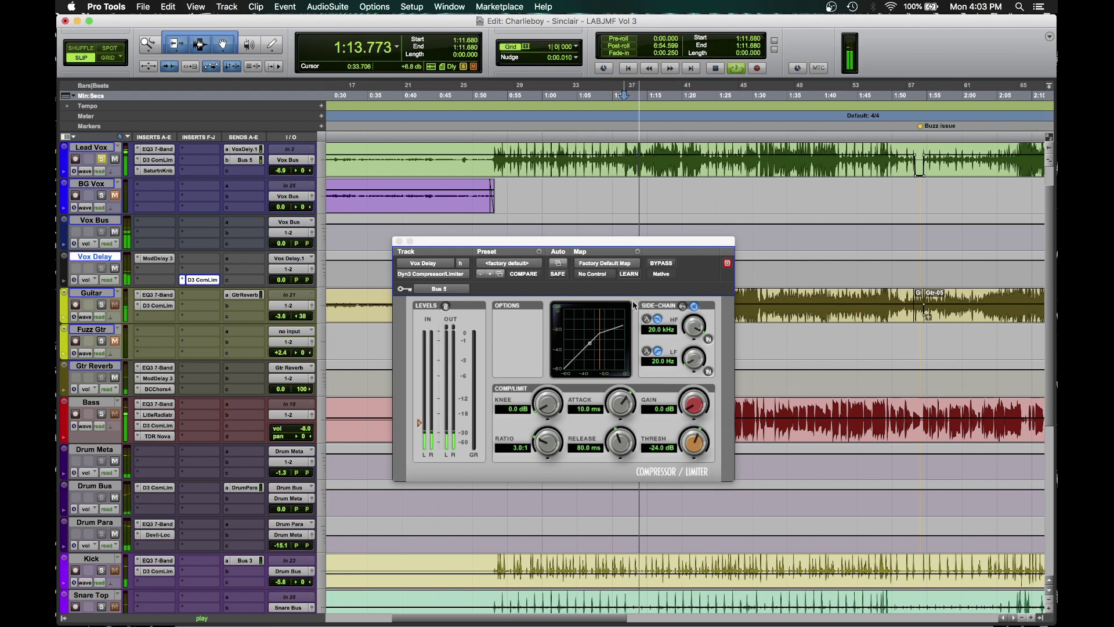
pyautogui.press('space')
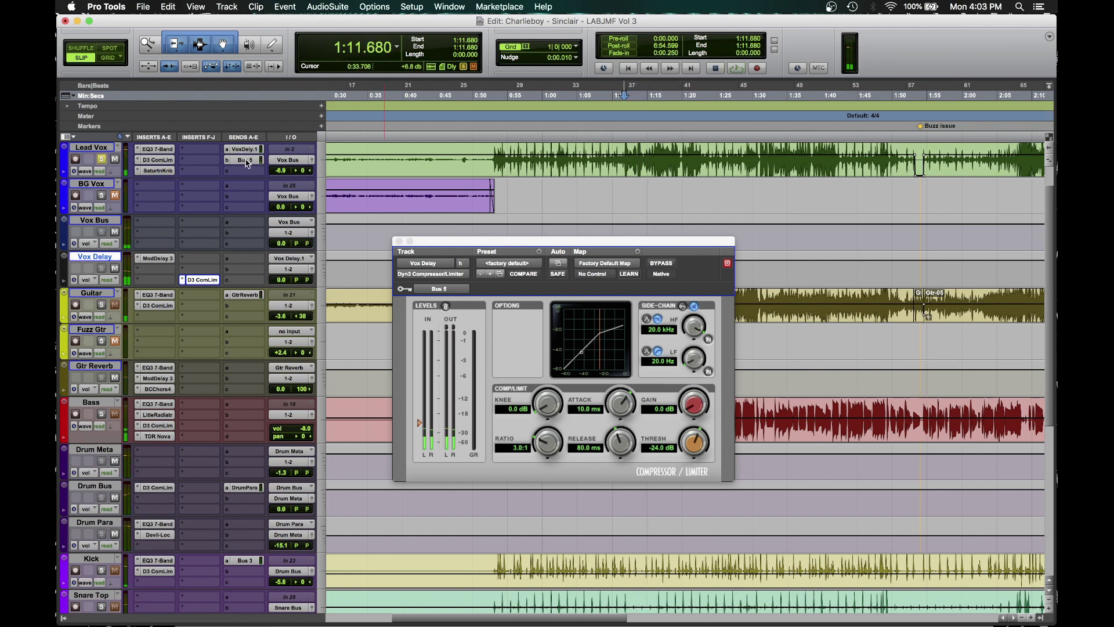
pyautogui.click(245, 160)
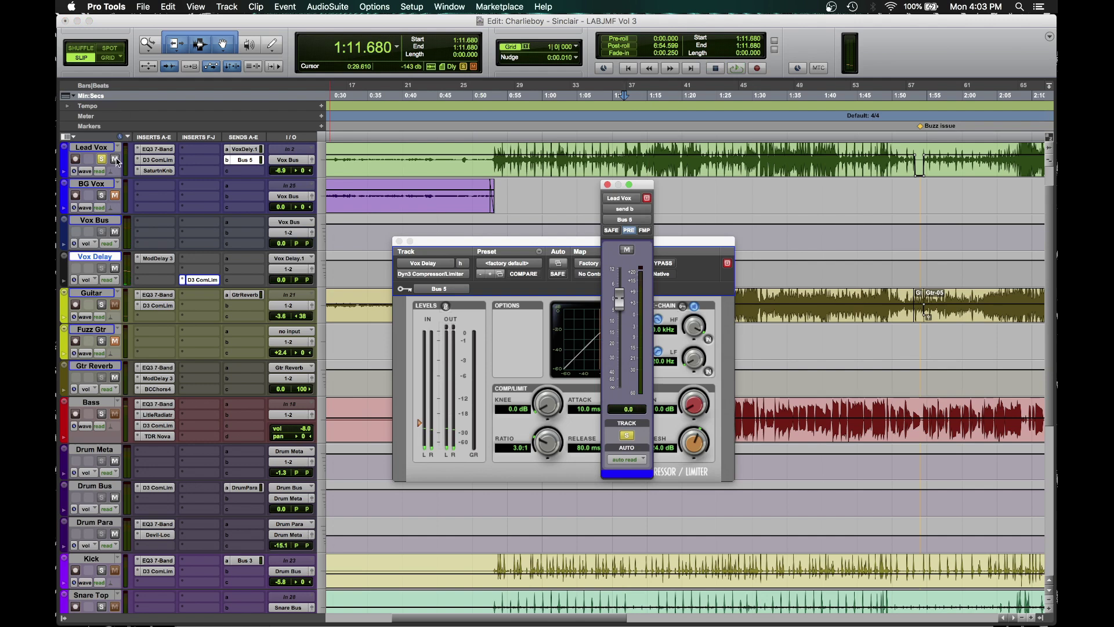
pyautogui.press('space')
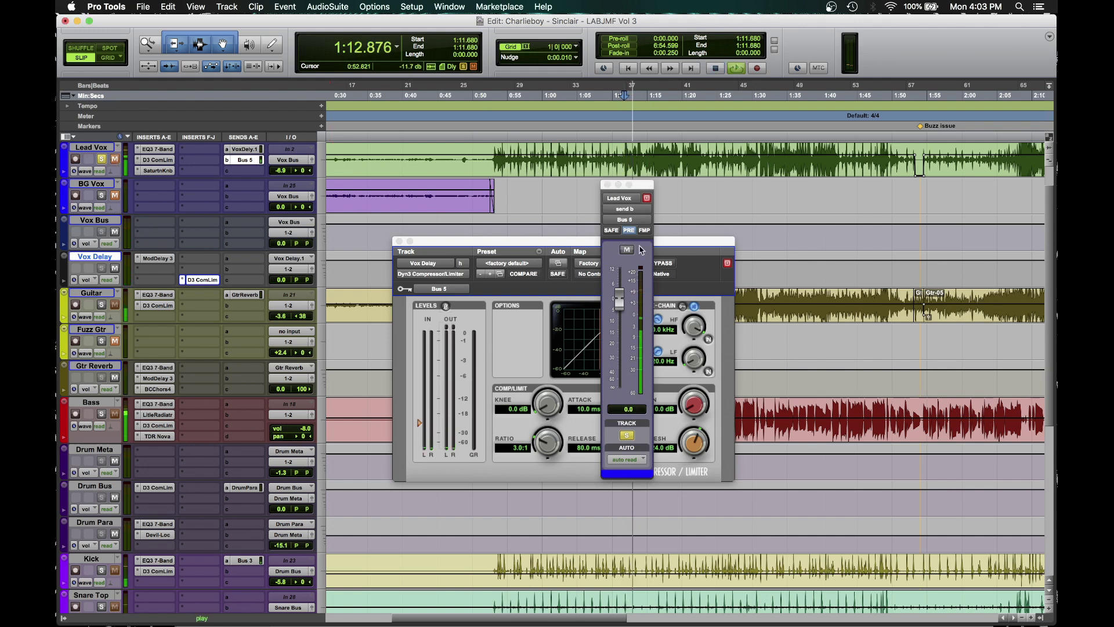
# Step: Turn on both external key and side-chain listen in the Vox Delay compressor during playback
pyautogui.click(696, 311)
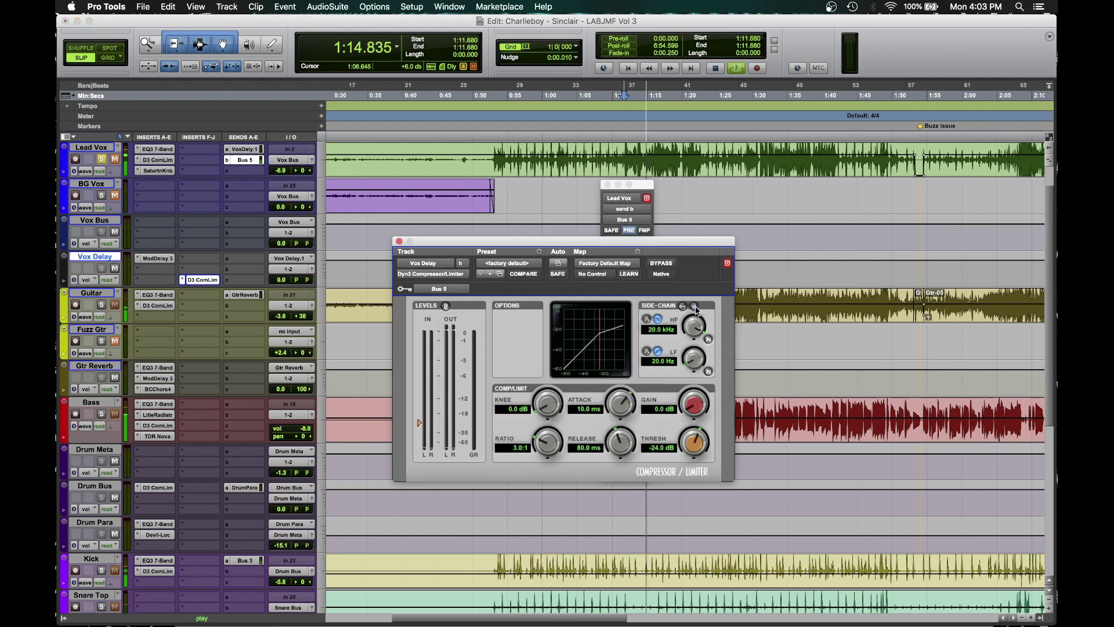
pyautogui.click(683, 307)
pyautogui.click(695, 307)
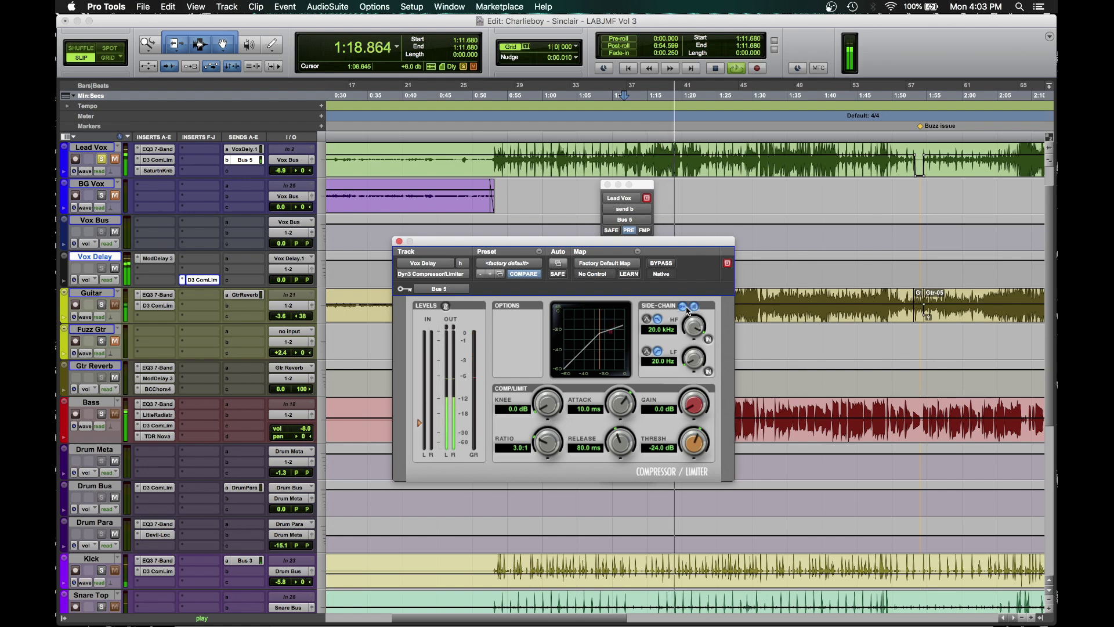
# Step: Set the compressor's attack to 2.2 ms and release to 404.7 ms, and restart playback from 1:11.680
pyautogui.moveTo(620, 418); pyautogui.dragTo(607, 457)
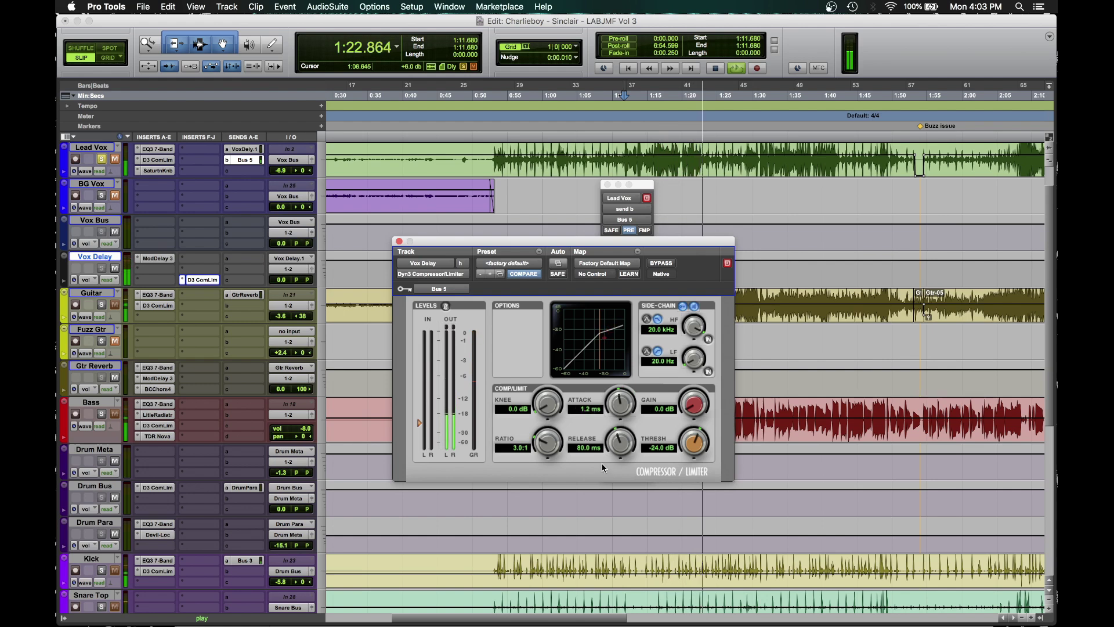
pyautogui.moveTo(608, 454)
pyautogui.mouseDown()
pyautogui.moveTo(629, 421)
pyautogui.moveTo(611, 458)
pyautogui.mouseUp()
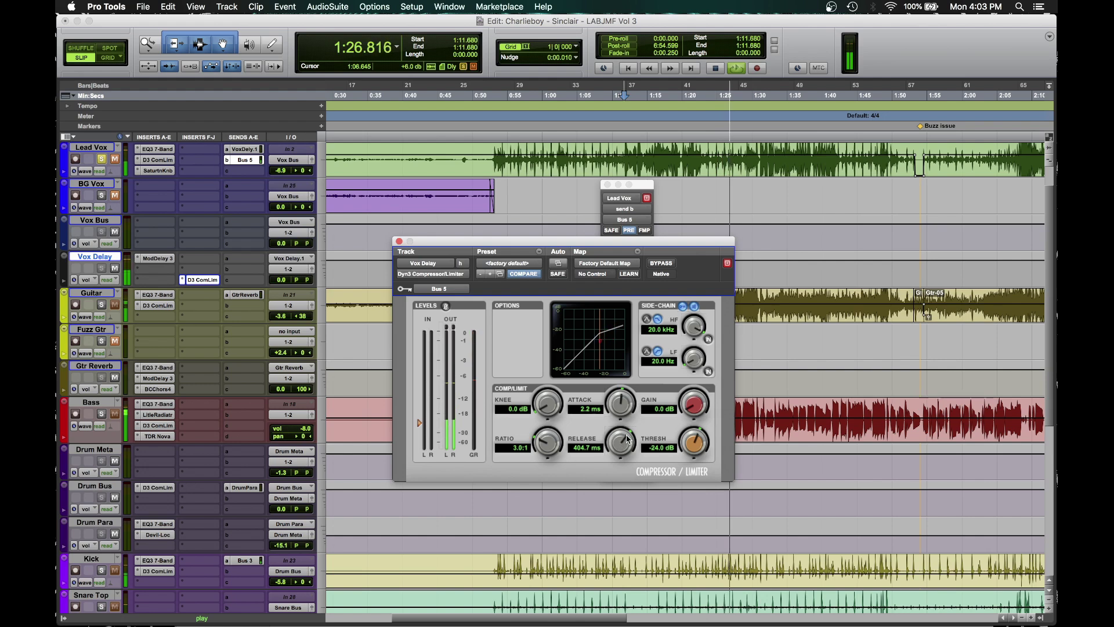
pyautogui.press('space')
pyautogui.press('space')
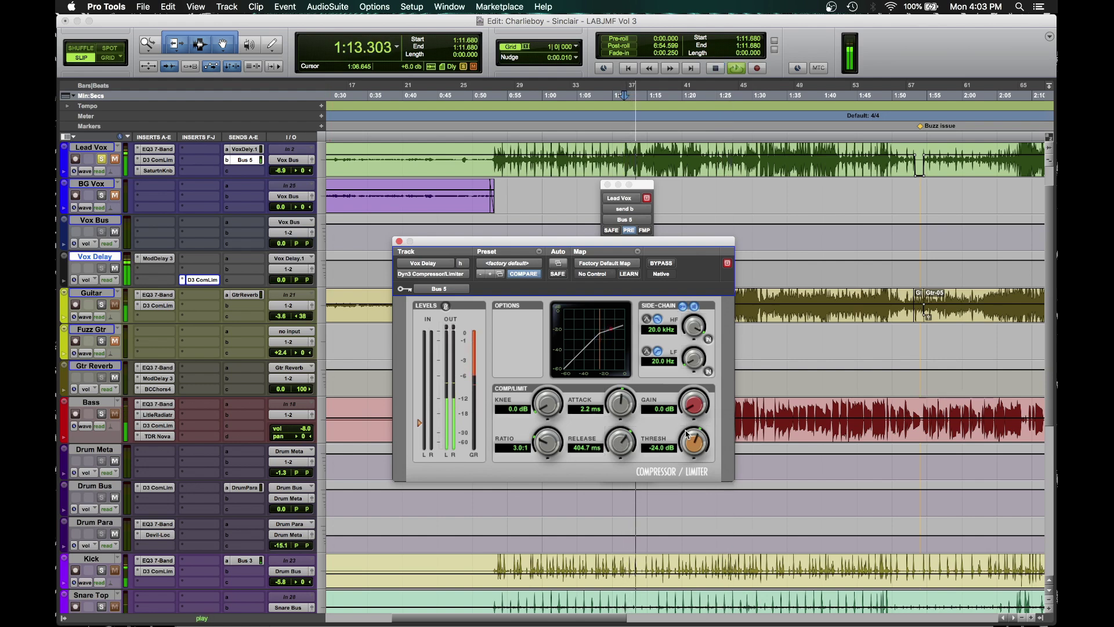
# Step: Set the compressor's threshold to -28.8 dB, ratio to 3.7:1 and side-chain LF filter to 738.8 Hz, and audition it
pyautogui.moveTo(689, 444); pyautogui.dragTo(675, 459)
pyautogui.moveTo(543, 444); pyautogui.dragTo(540, 425)
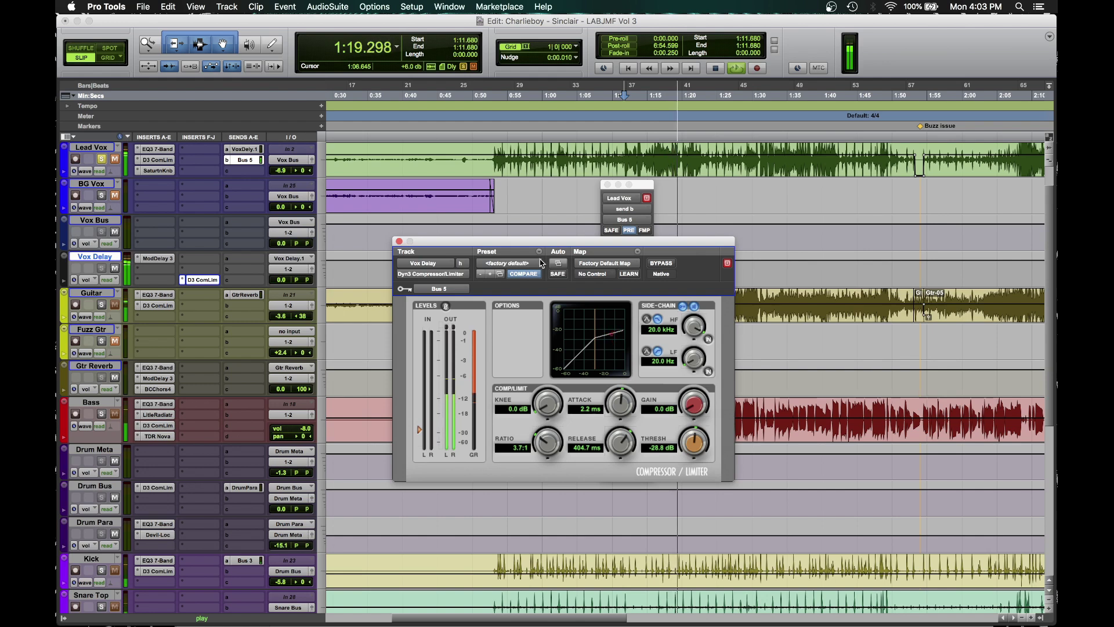
pyautogui.press('space')
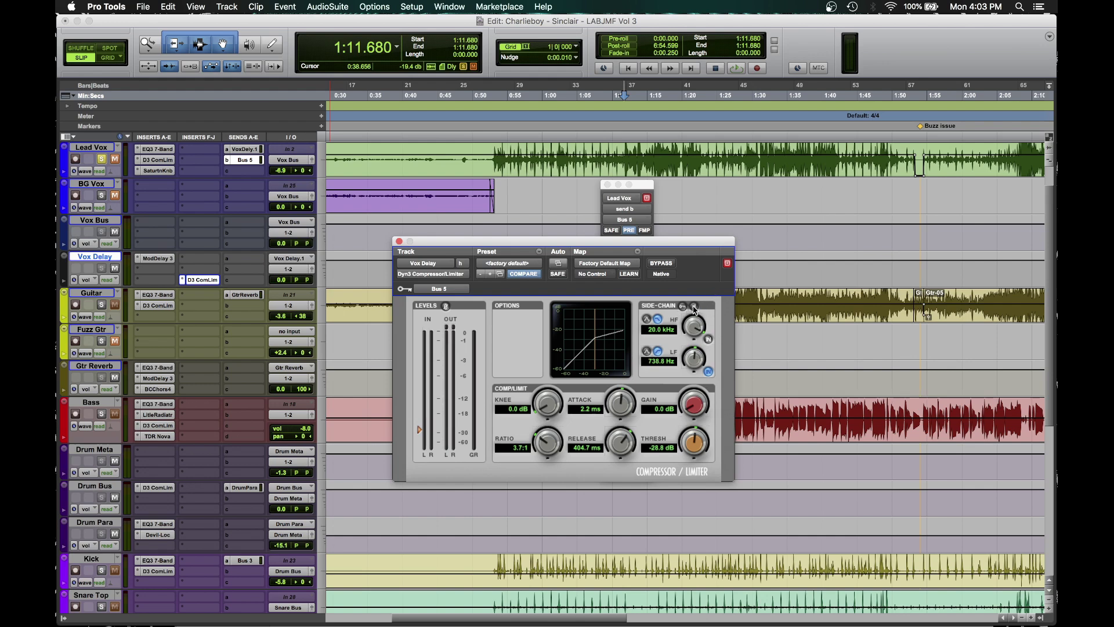
pyautogui.press('space')
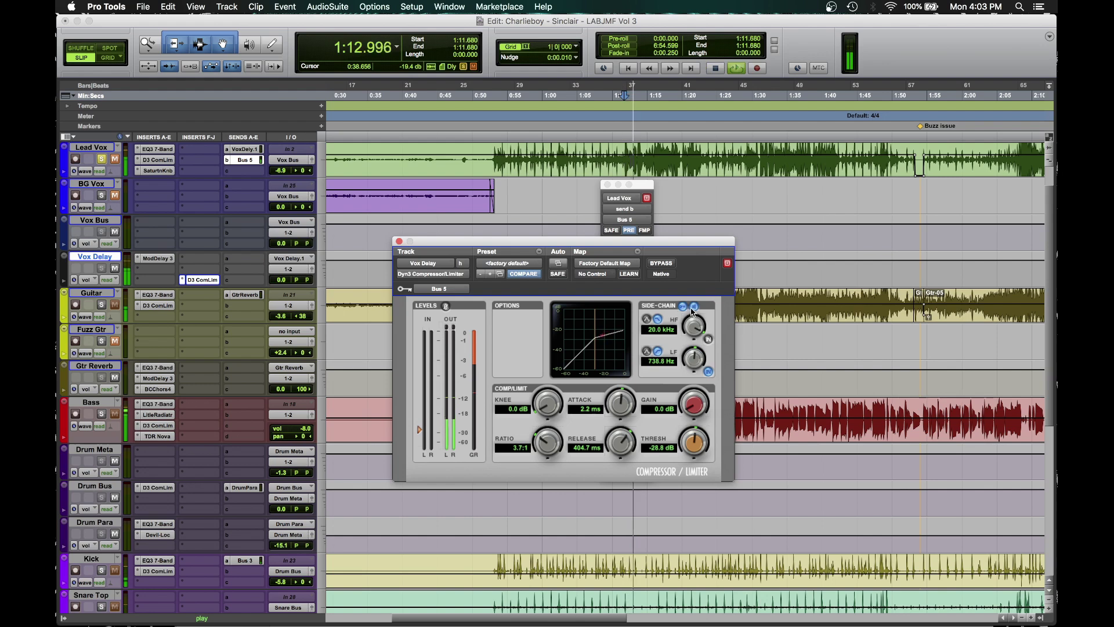
pyautogui.press('space')
# Step: Return Lead Vox's Bus 5 send to post-fader and close the send window
pyautogui.click(257, 160)
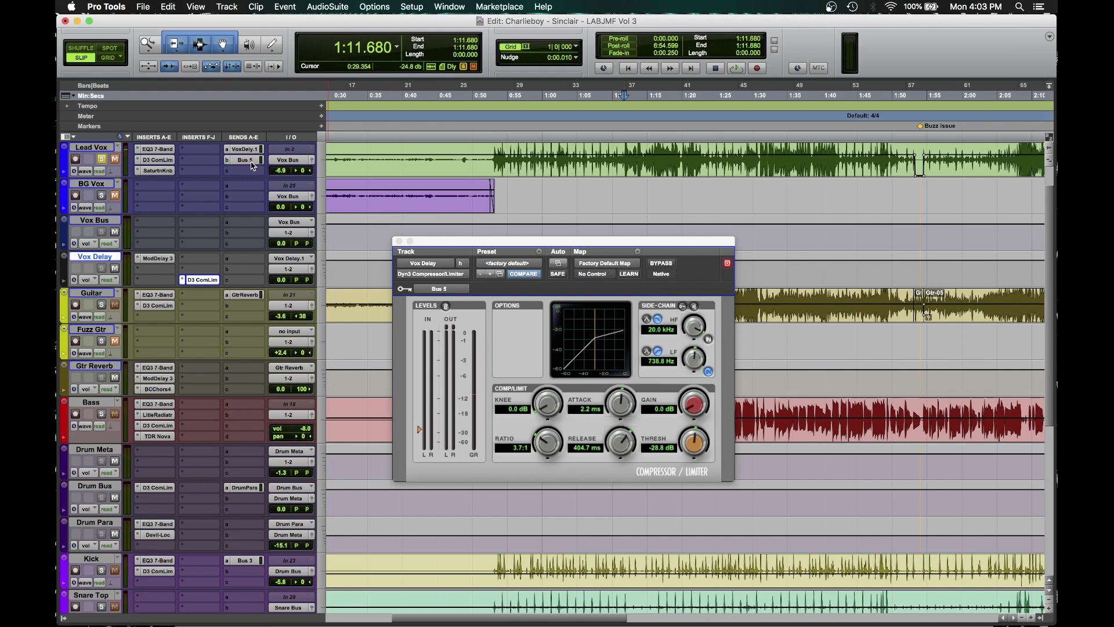
pyautogui.click(252, 163)
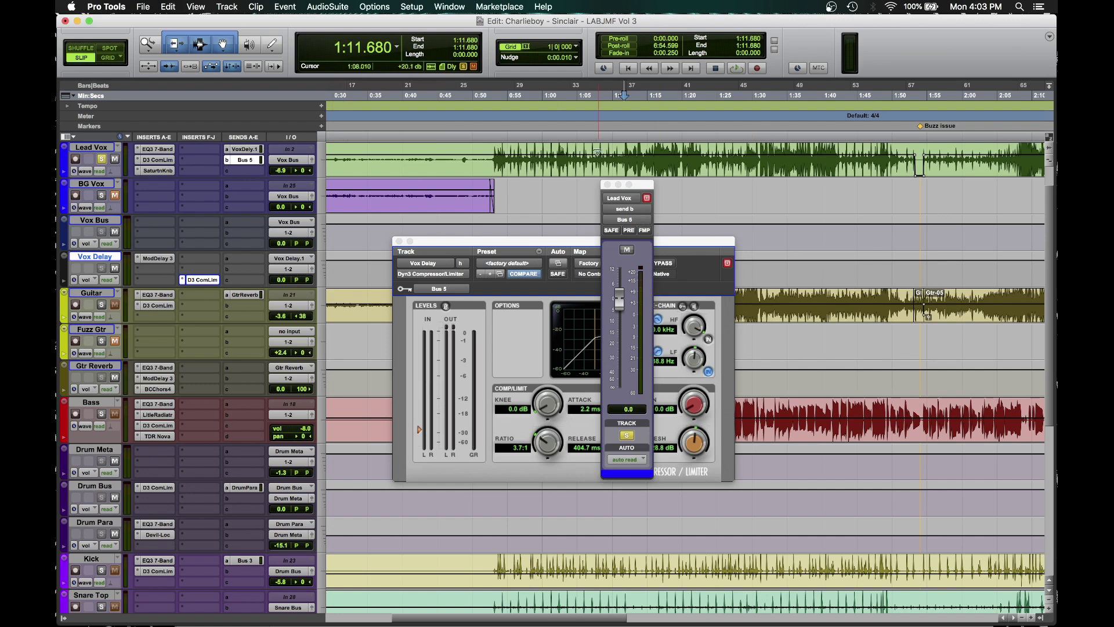
pyautogui.click(607, 185)
# Step: Play the soloed vocal while setting the compressor's release to 2.6 s and threshold to -30.9 dB
pyautogui.press('space')
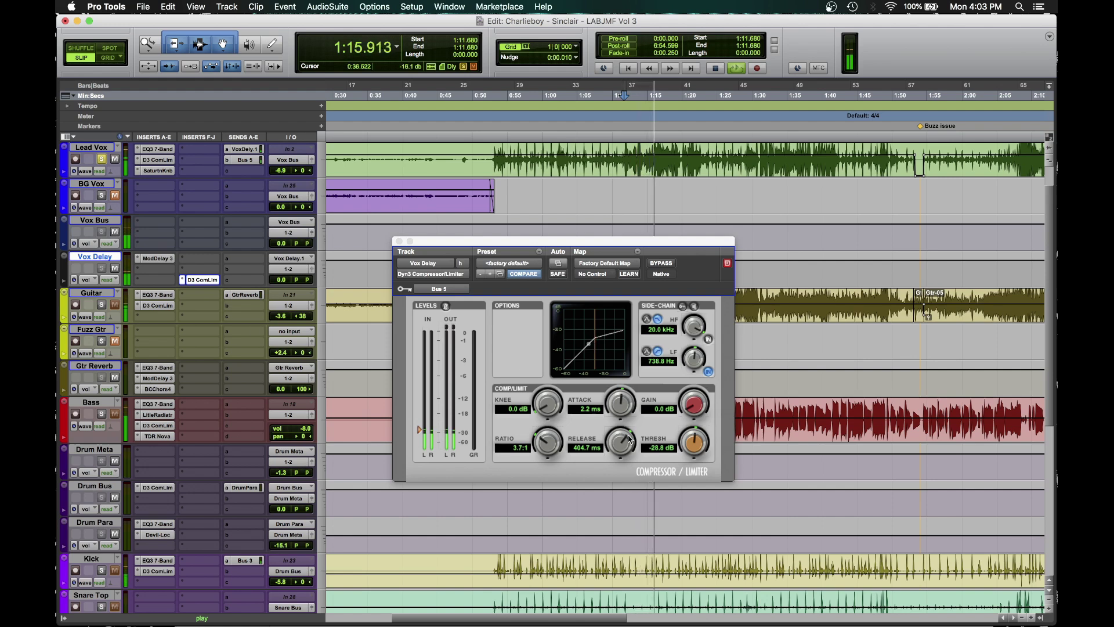
pyautogui.moveTo(630, 439); pyautogui.dragTo(627, 406)
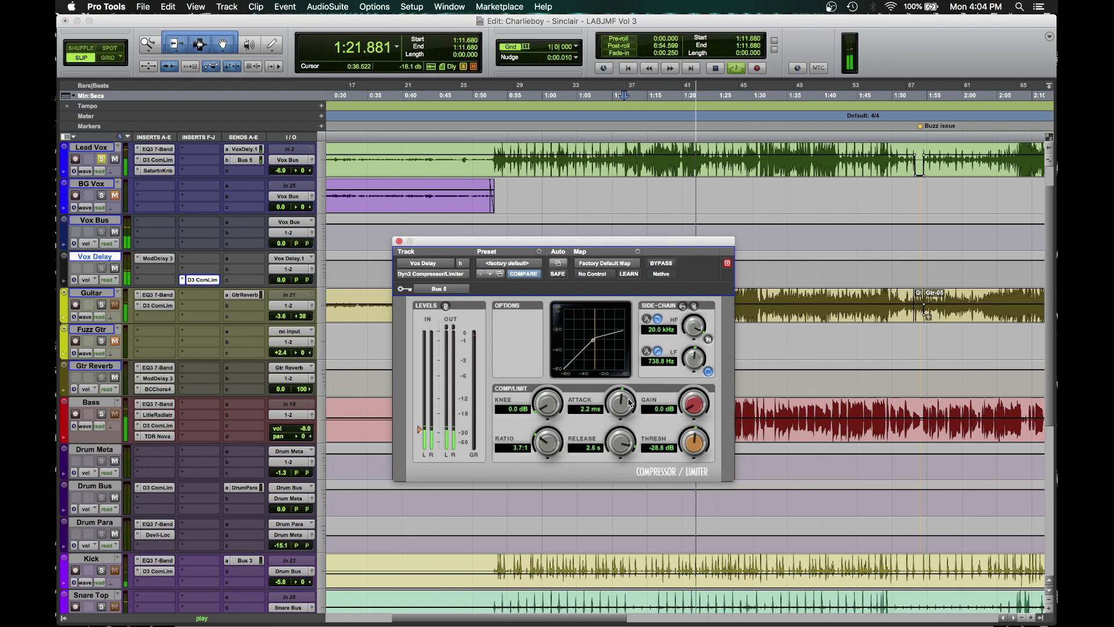
pyautogui.moveTo(683, 445); pyautogui.dragTo(681, 450)
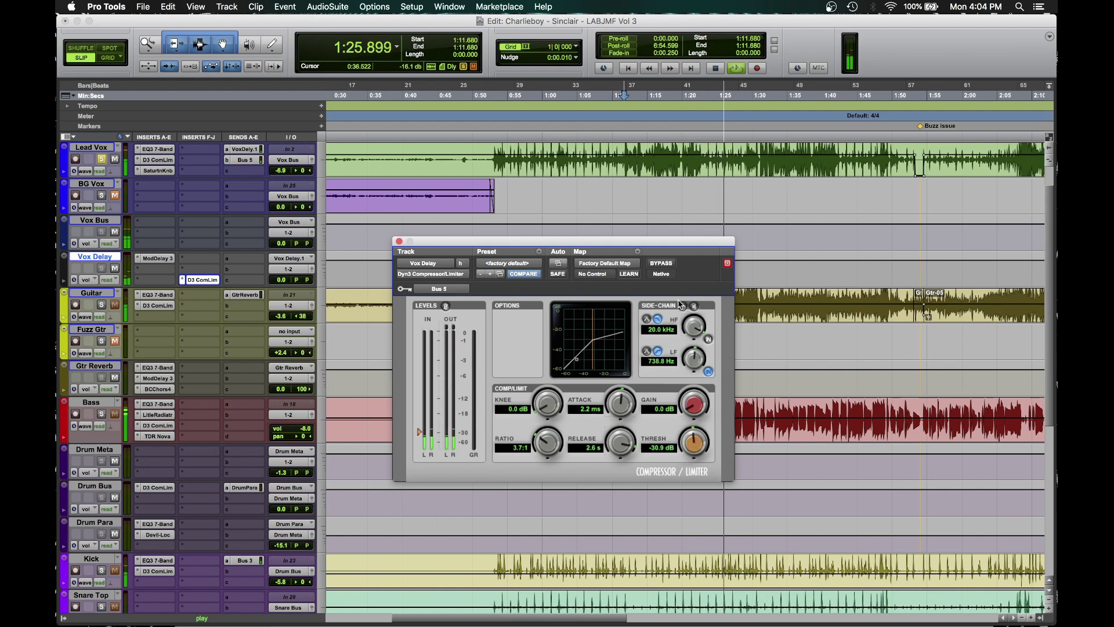
# Step: Restart playback, turn the external key back on, and lower the compressor's threshold to -33.8 dB
pyautogui.press('space')
pyautogui.press('space')
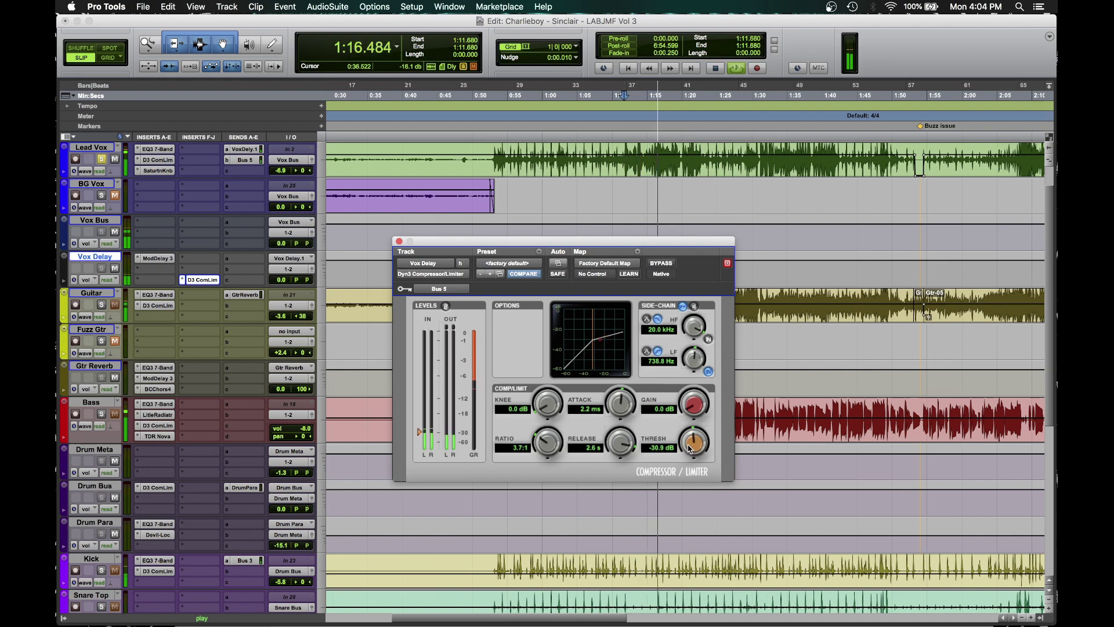
pyautogui.moveTo(687, 450); pyautogui.dragTo(687, 463)
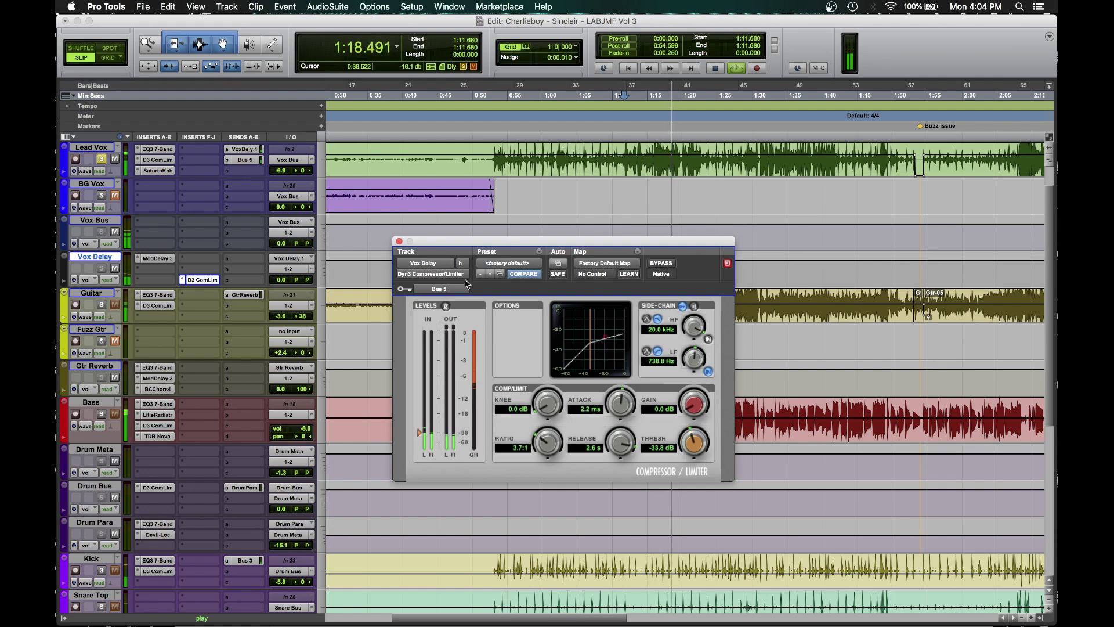
# Step: Unsolo Lead Vox, shorten the compressor's release to 1.5 s, and replay the full mix from 1:11.680
pyautogui.click(103, 159)
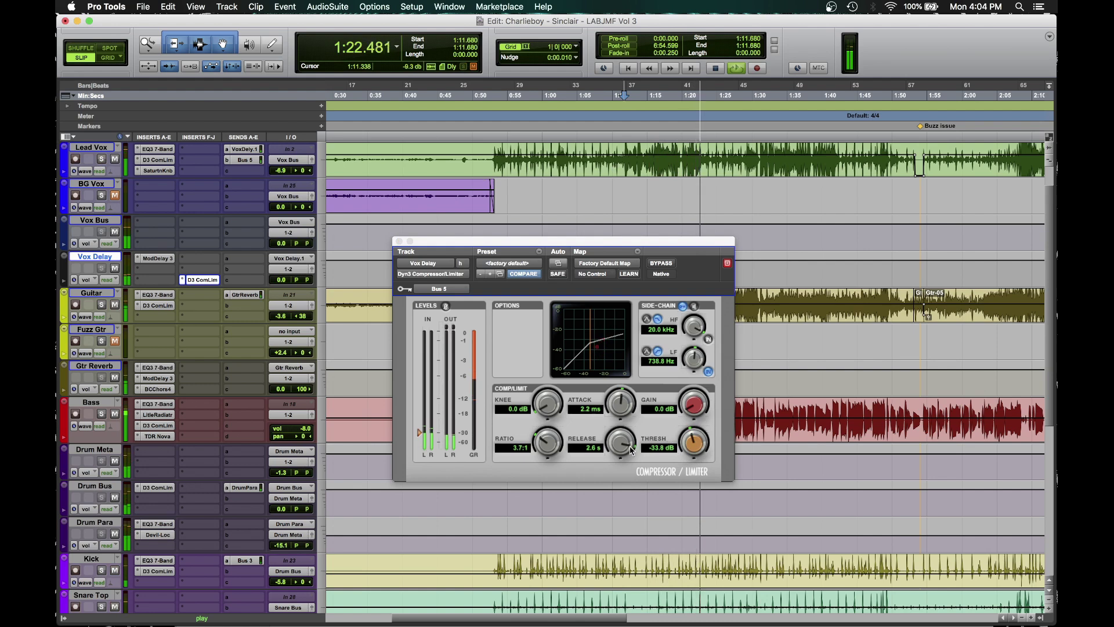
pyautogui.moveTo(620, 456); pyautogui.dragTo(610, 471)
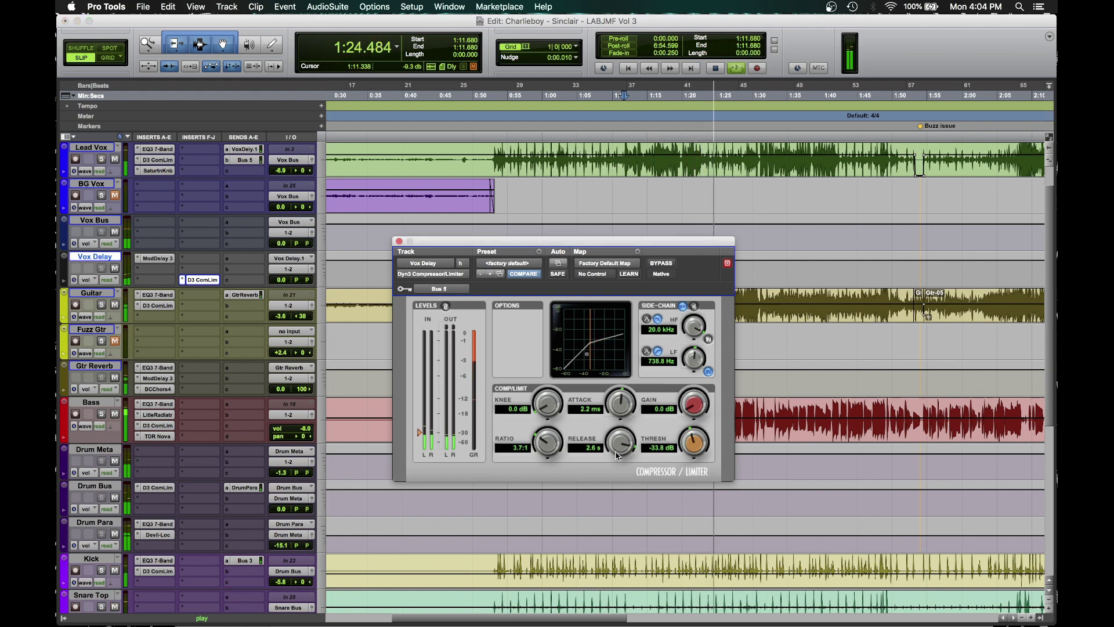
pyautogui.press('space')
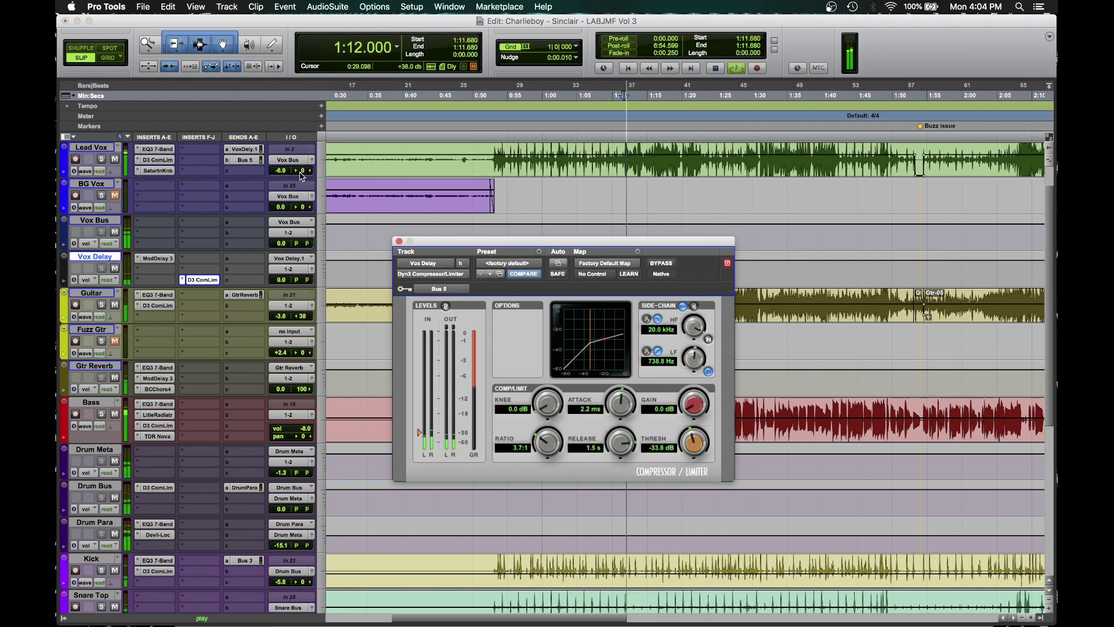
# Step: Open Lead Vox's Vox Delay send, move its window beside the compressor, and set the send level to -6.8 dB
pyautogui.click(247, 147)
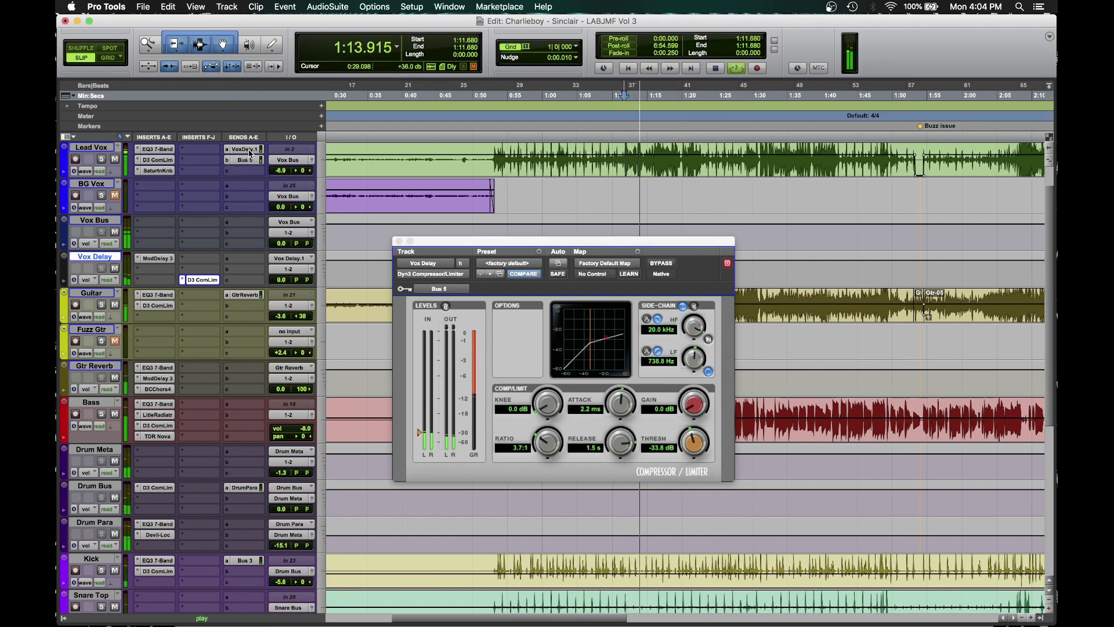
pyautogui.click(248, 150)
pyautogui.moveTo(619, 361); pyautogui.dragTo(619, 348)
pyautogui.moveTo(643, 182); pyautogui.dragTo(831, 180)
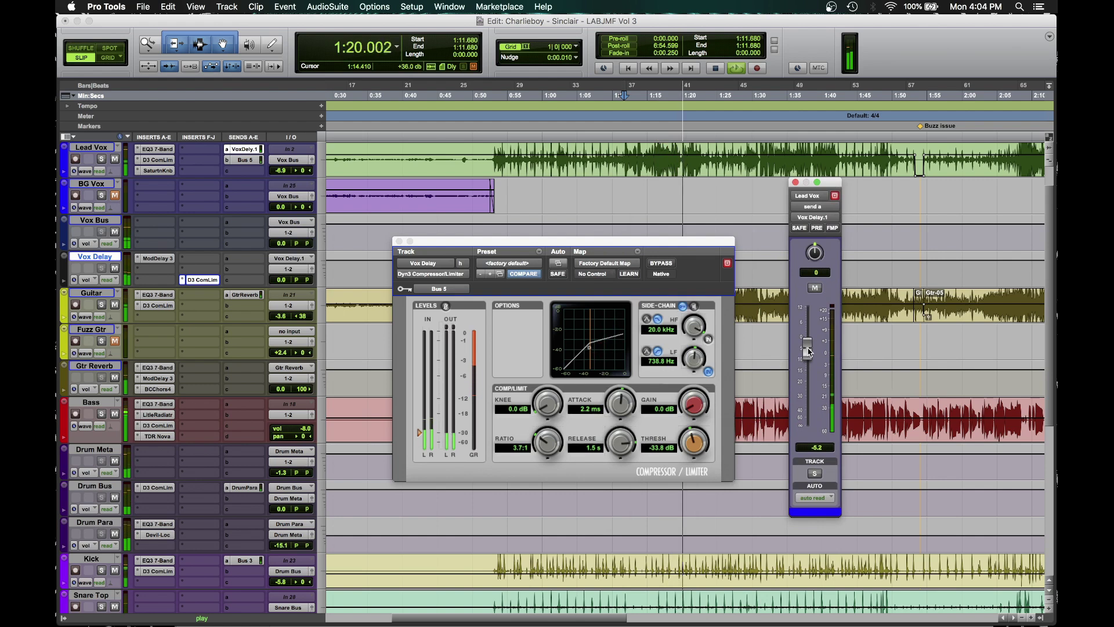
pyautogui.moveTo(807, 351); pyautogui.dragTo(807, 348)
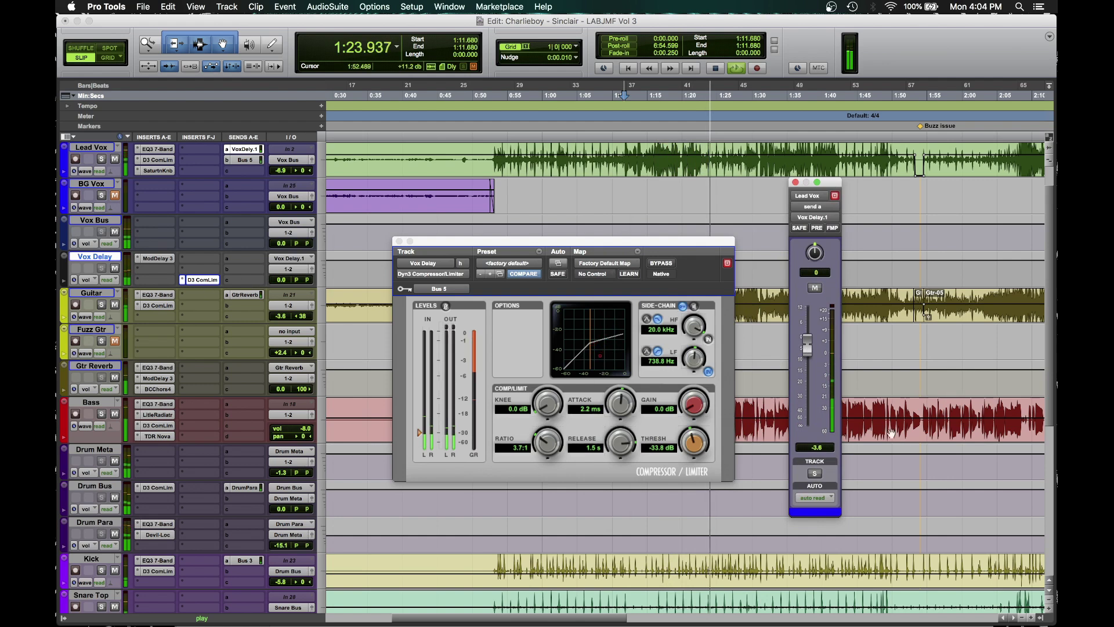
pyautogui.moveTo(812, 347); pyautogui.dragTo(812, 353)
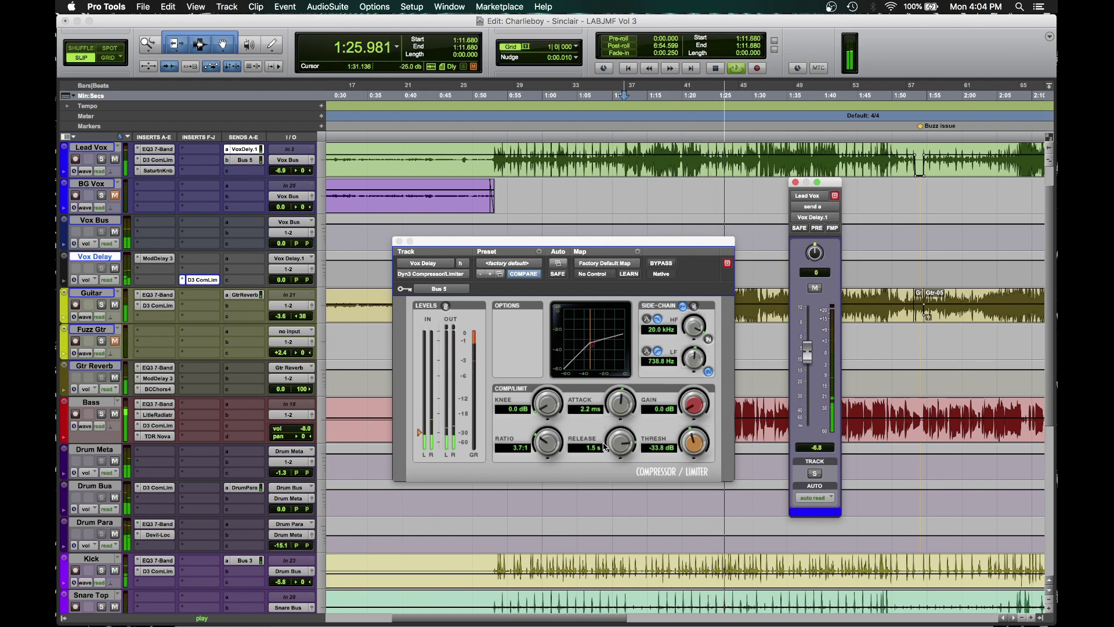
# Step: Set the Vox Delay compressor's release to 2.0 s, set the Mod Delay III right-side feedback to 69%, and replay from 1:11.680
pyautogui.moveTo(611, 444); pyautogui.dragTo(609, 437)
pyautogui.press('space')
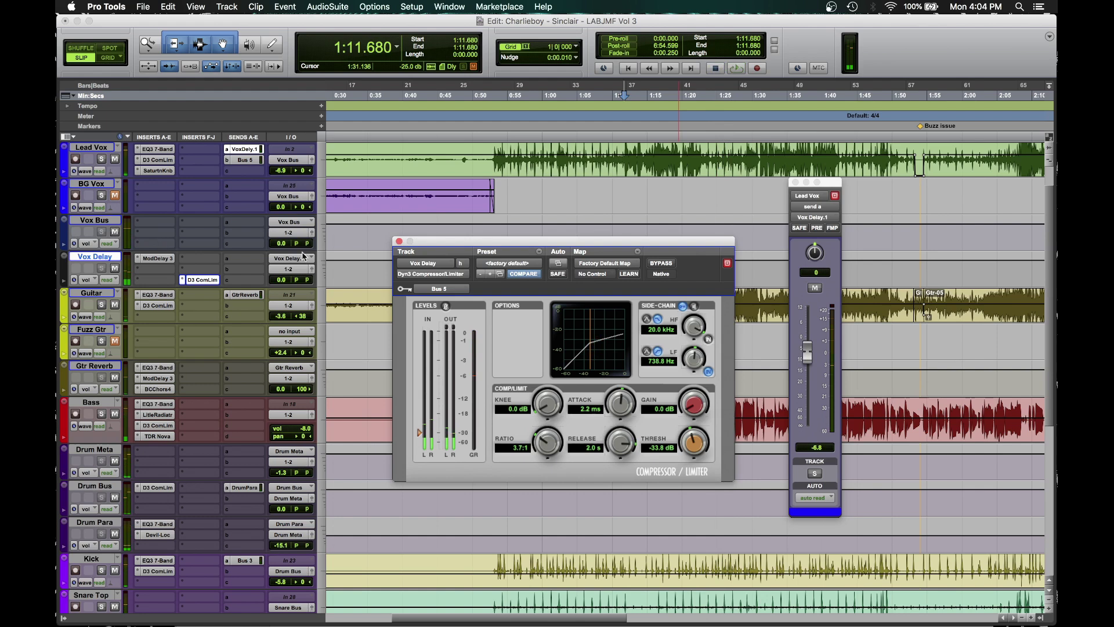
pyautogui.click(169, 259)
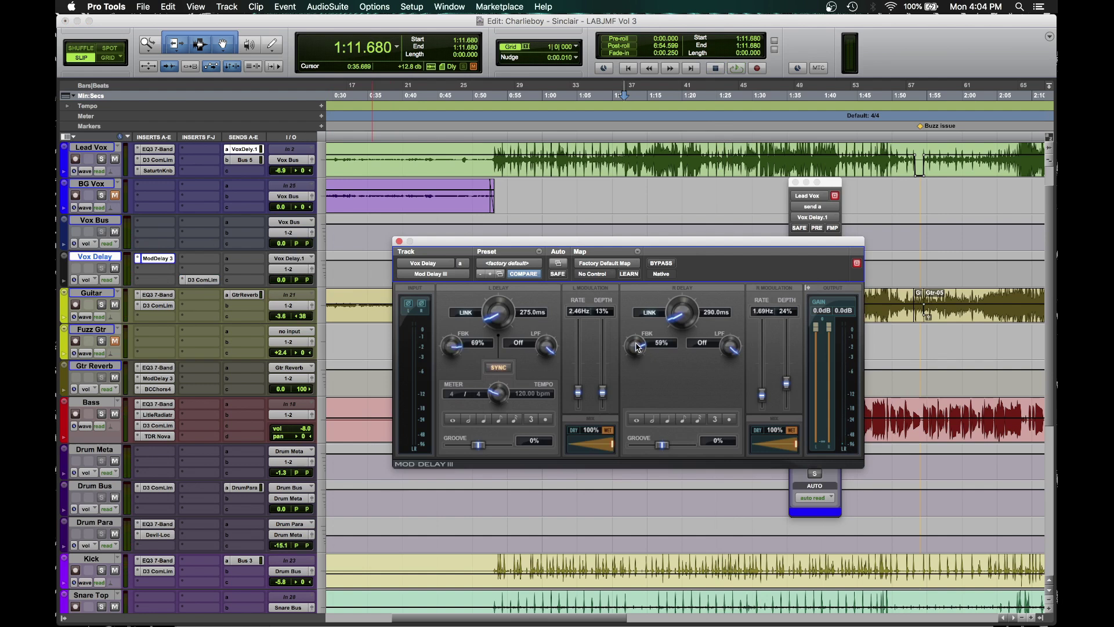
pyautogui.press('space')
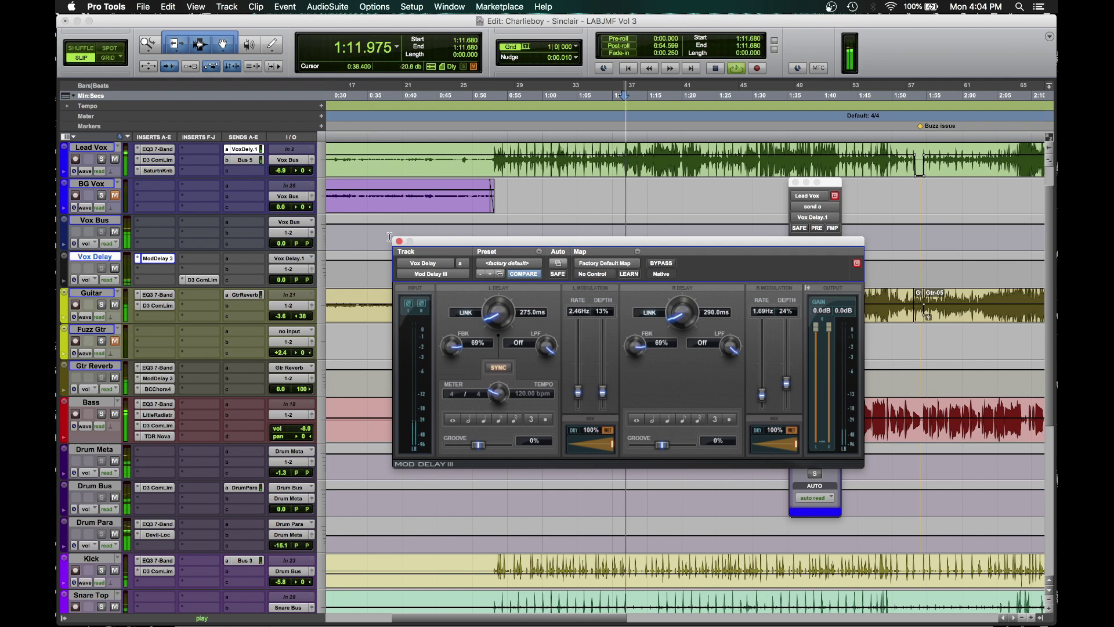
# Step: Close the Mod Delay III window and lower Lead Vox's Vox Delay send level to -9.9 dB during playback
pyautogui.click(399, 241)
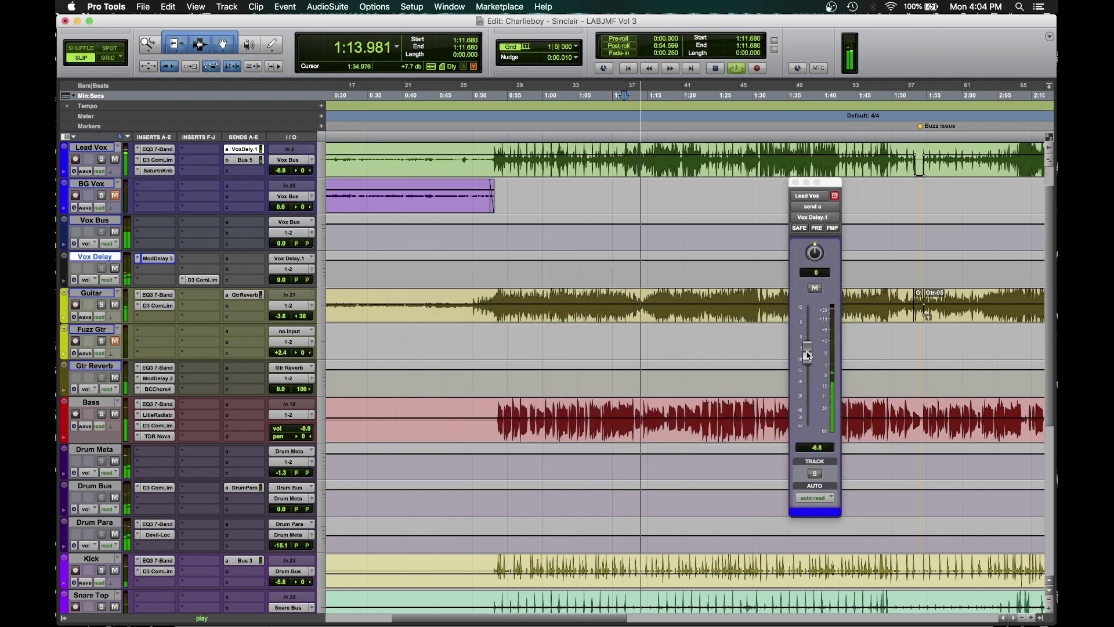
pyautogui.moveTo(807, 352); pyautogui.dragTo(807, 363)
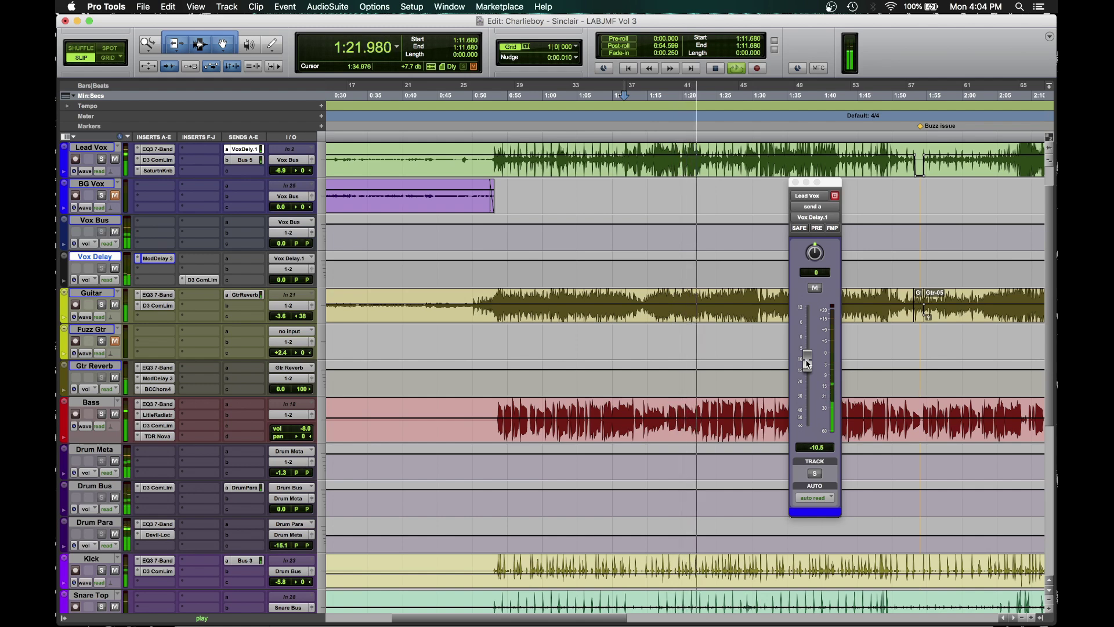
pyautogui.moveTo(807, 364); pyautogui.dragTo(807, 363)
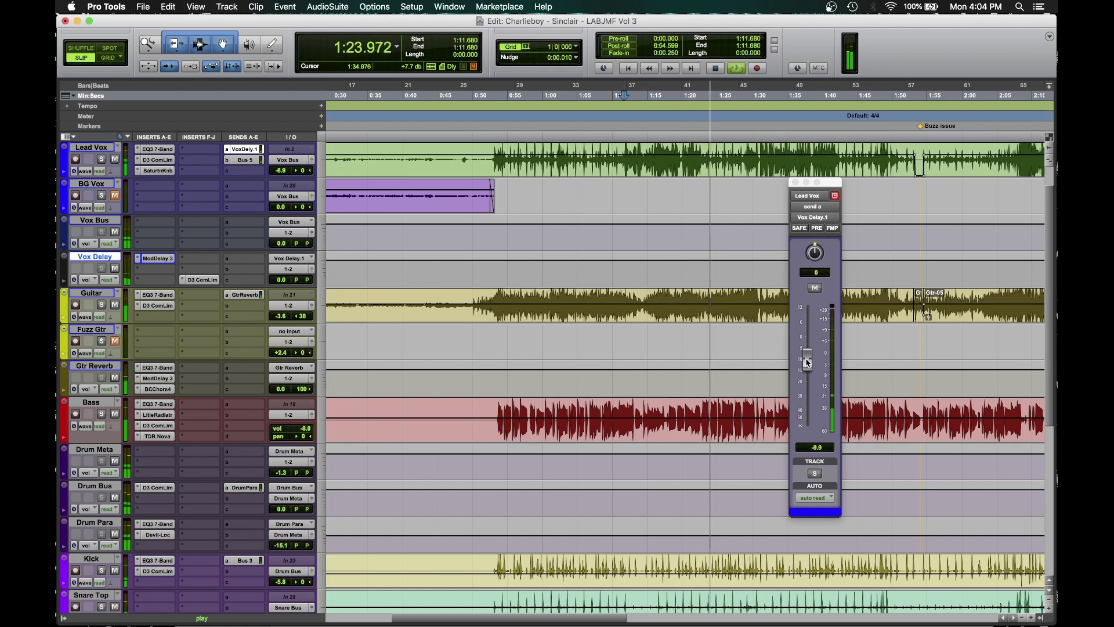
# Step: Reopen the Vox Delay compressor, set its release to 2.7 s and threshold to -32.2 dB against playback, and close it
pyautogui.click(199, 280)
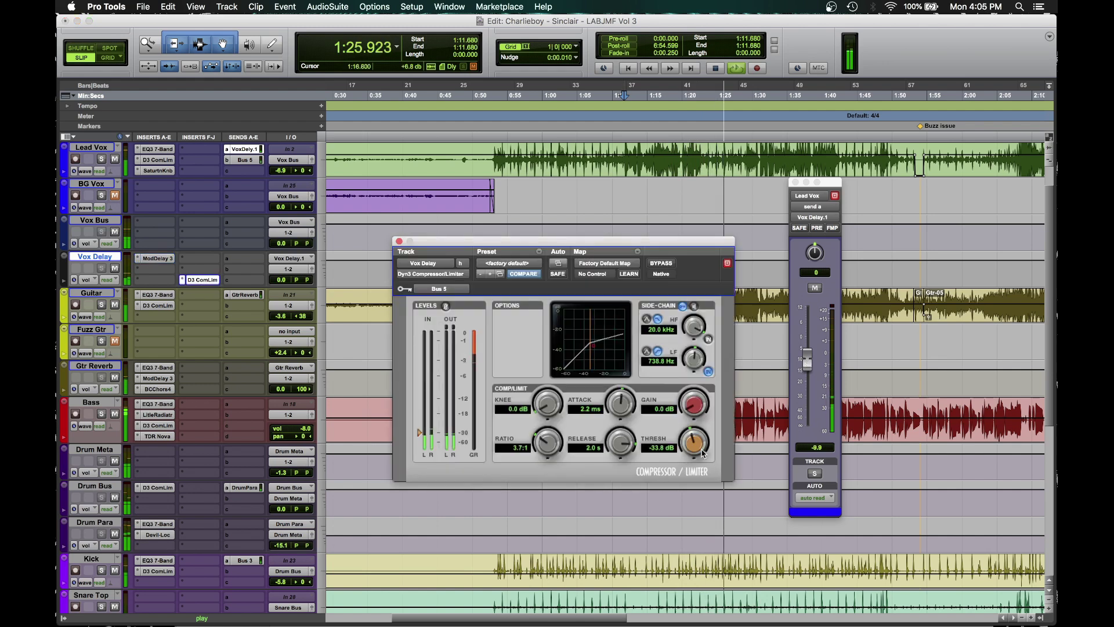
pyautogui.moveTo(692, 452); pyautogui.dragTo(694, 443)
pyautogui.press('space')
pyautogui.press('space')
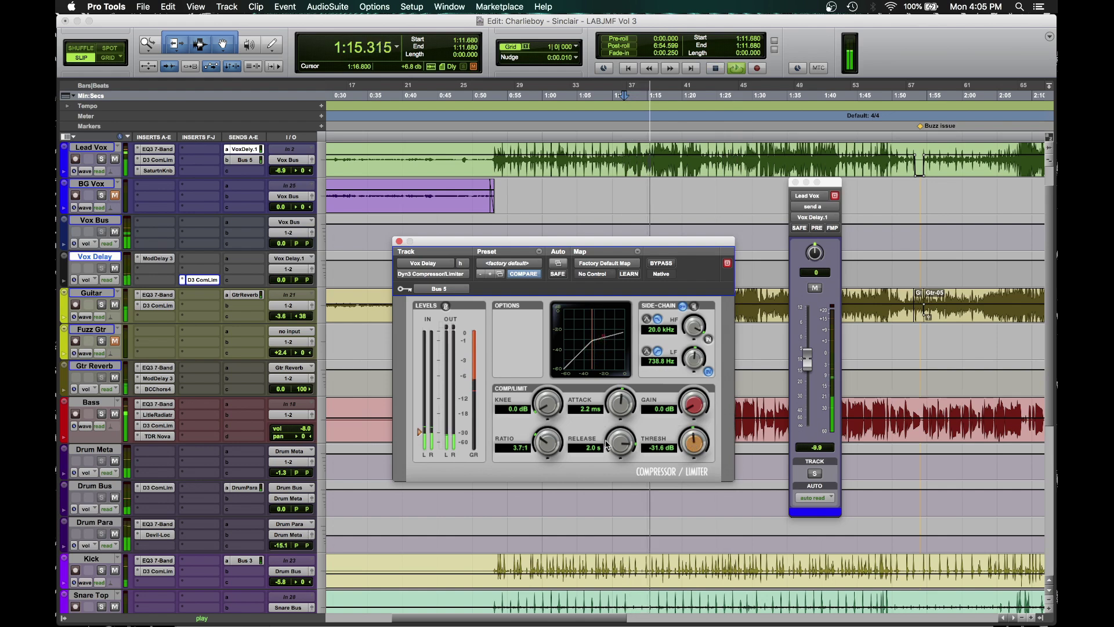
pyautogui.moveTo(616, 444); pyautogui.dragTo(615, 436)
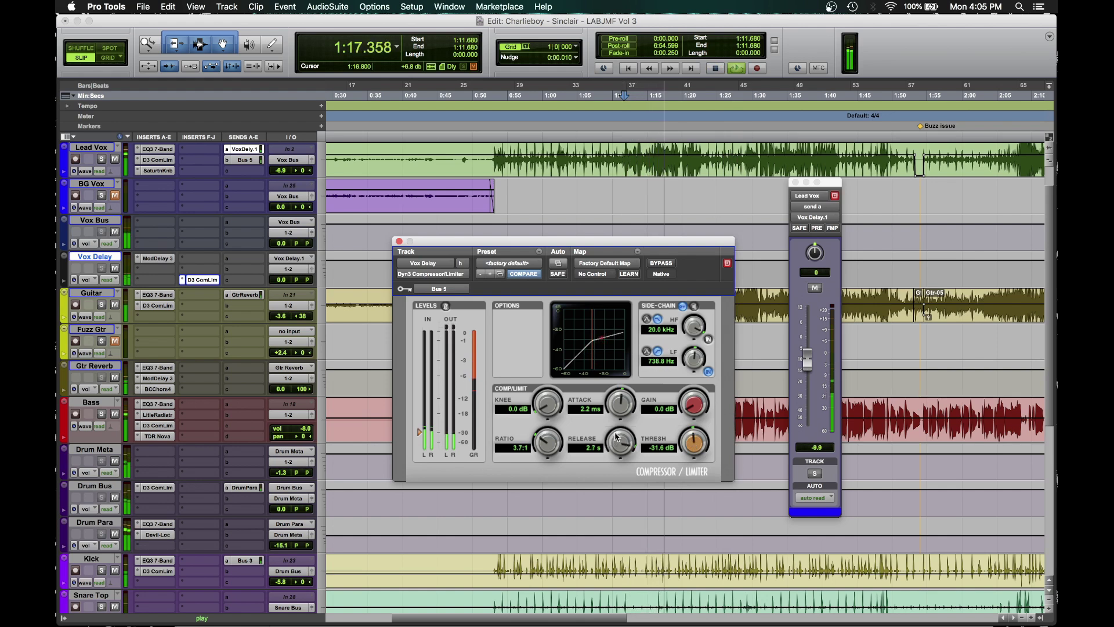
pyautogui.moveTo(690, 442); pyautogui.dragTo(688, 444)
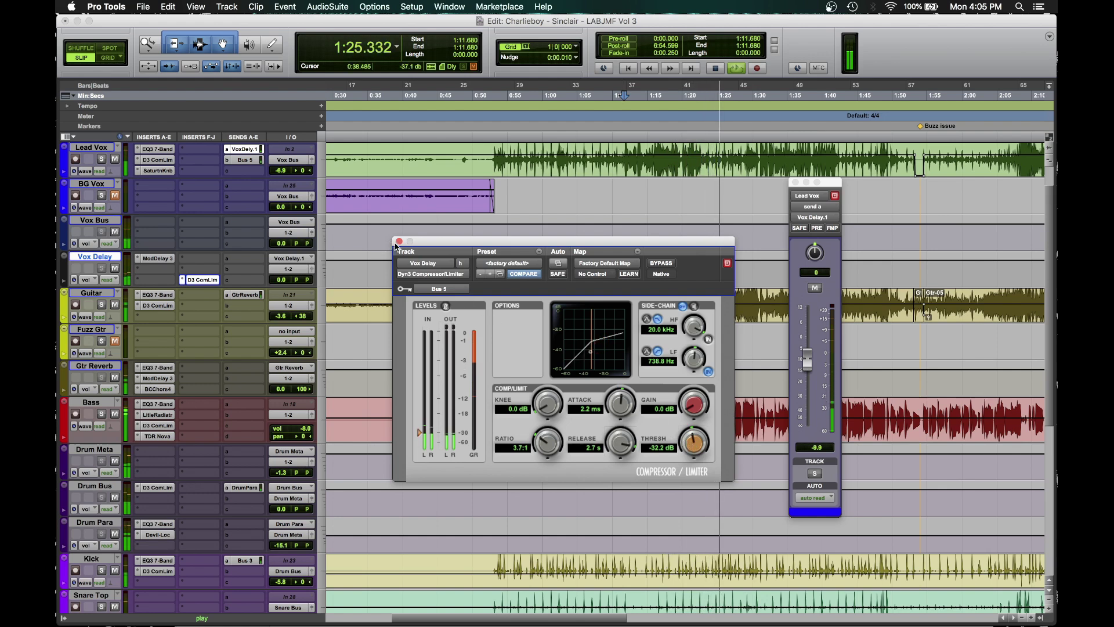
pyautogui.click(399, 242)
pyautogui.press('space')
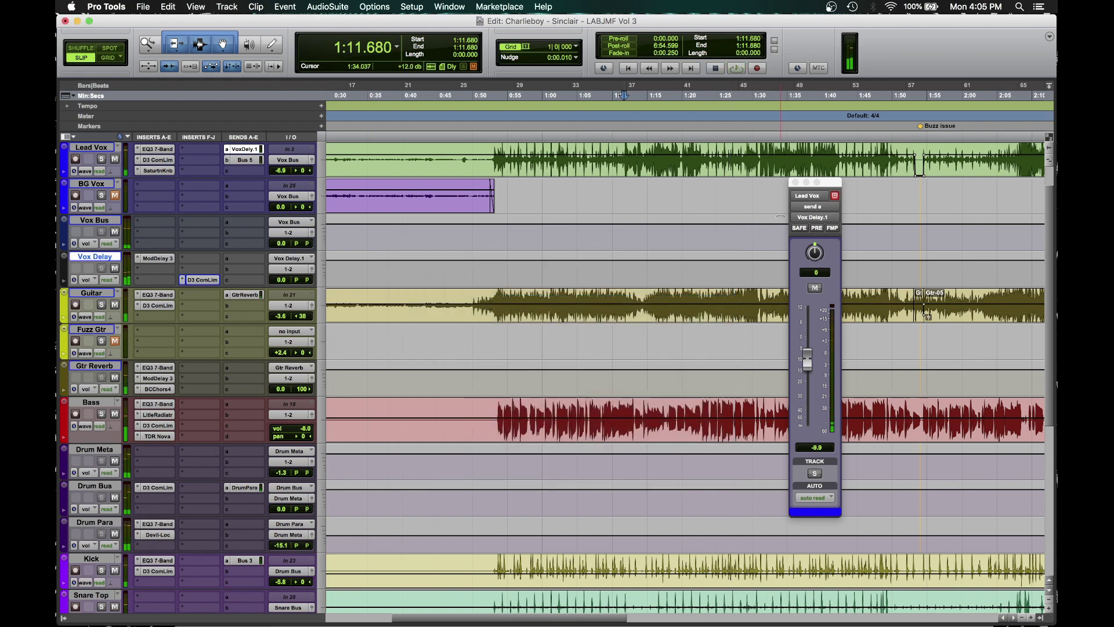
# Step: Close the send window and show the Vox Delay.1 send level automation lane beneath Lead Vox
pyautogui.press('Return')
pyautogui.click(795, 181)
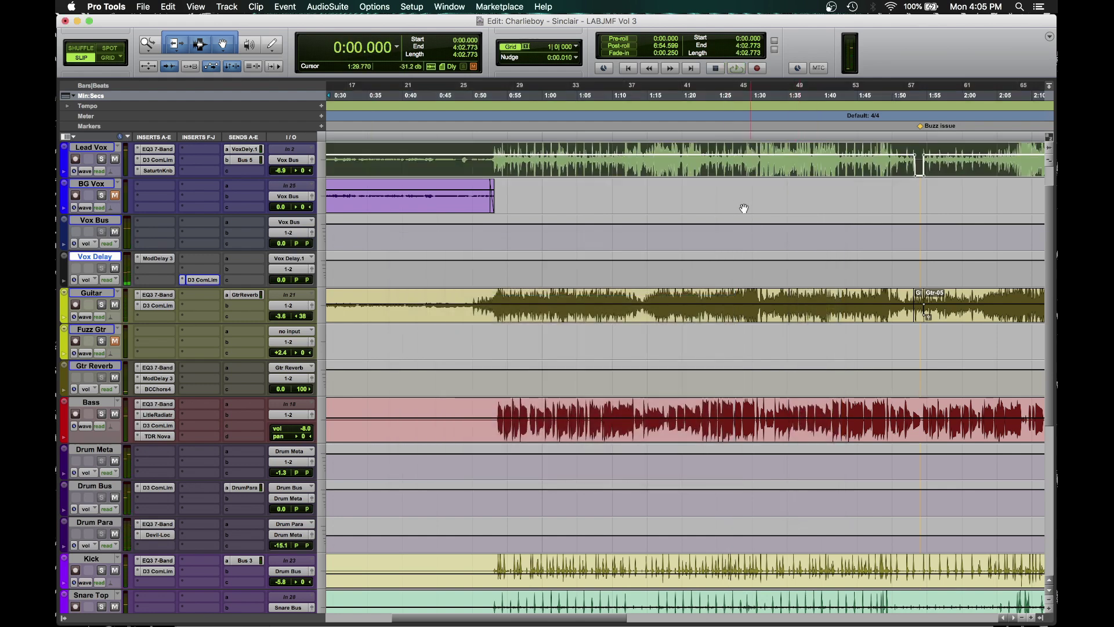
pyautogui.click(647, 186)
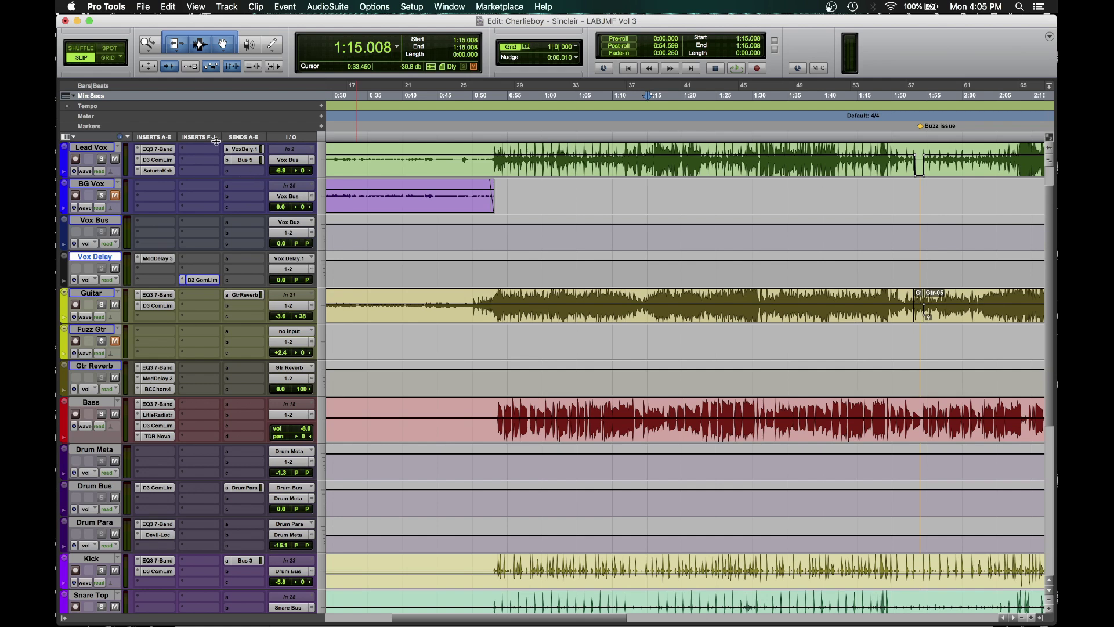
pyautogui.click(67, 176)
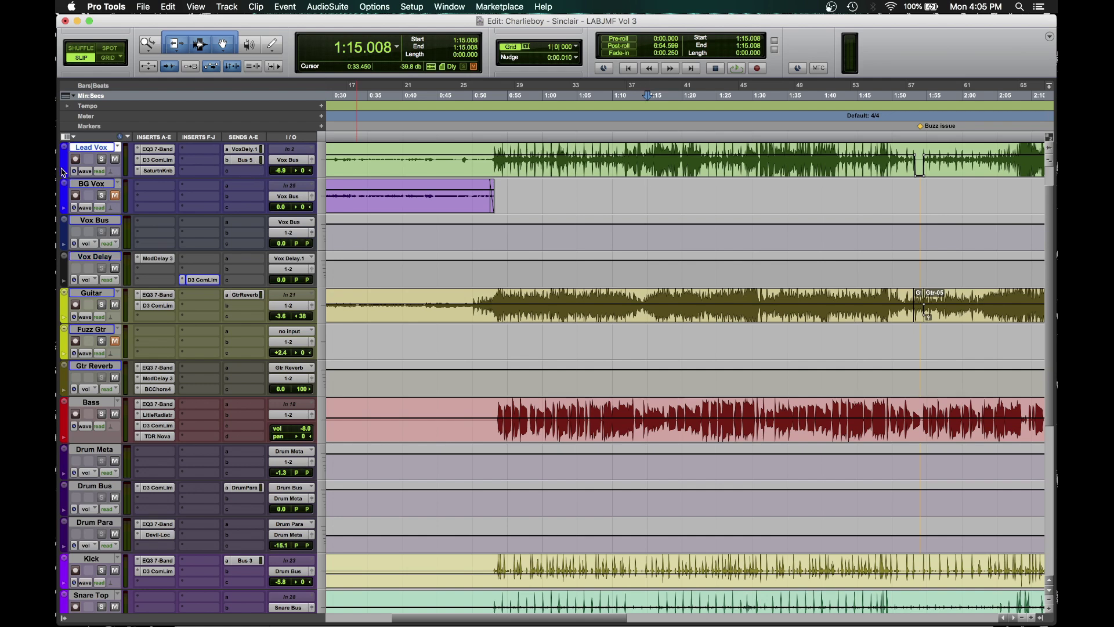
pyautogui.click(65, 174)
pyautogui.click(113, 189)
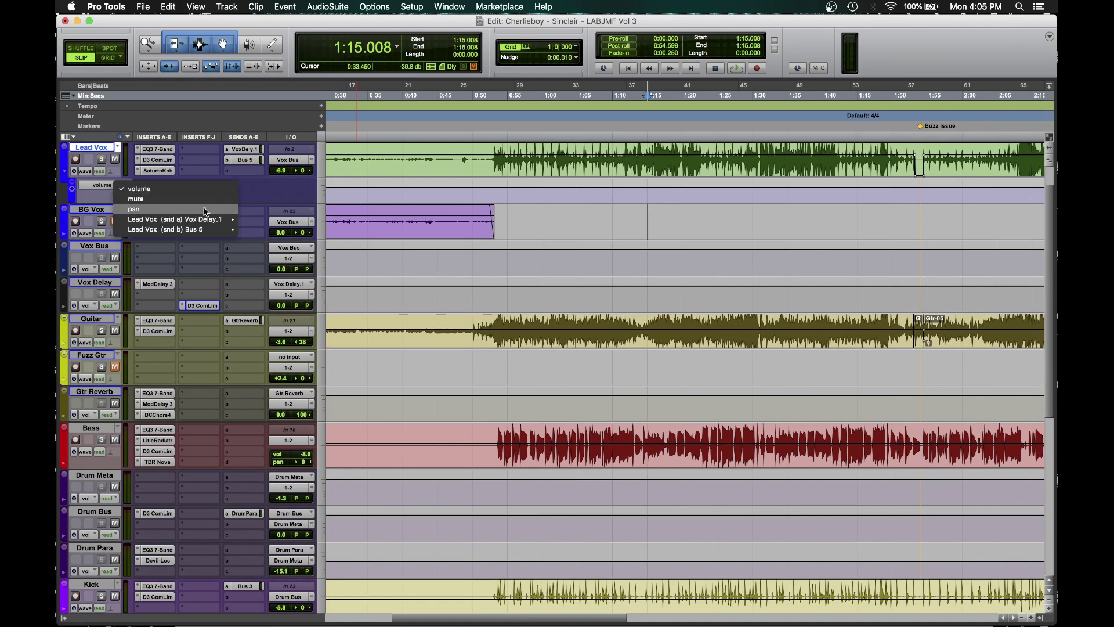
pyautogui.moveTo(203, 225)
pyautogui.click(265, 223)
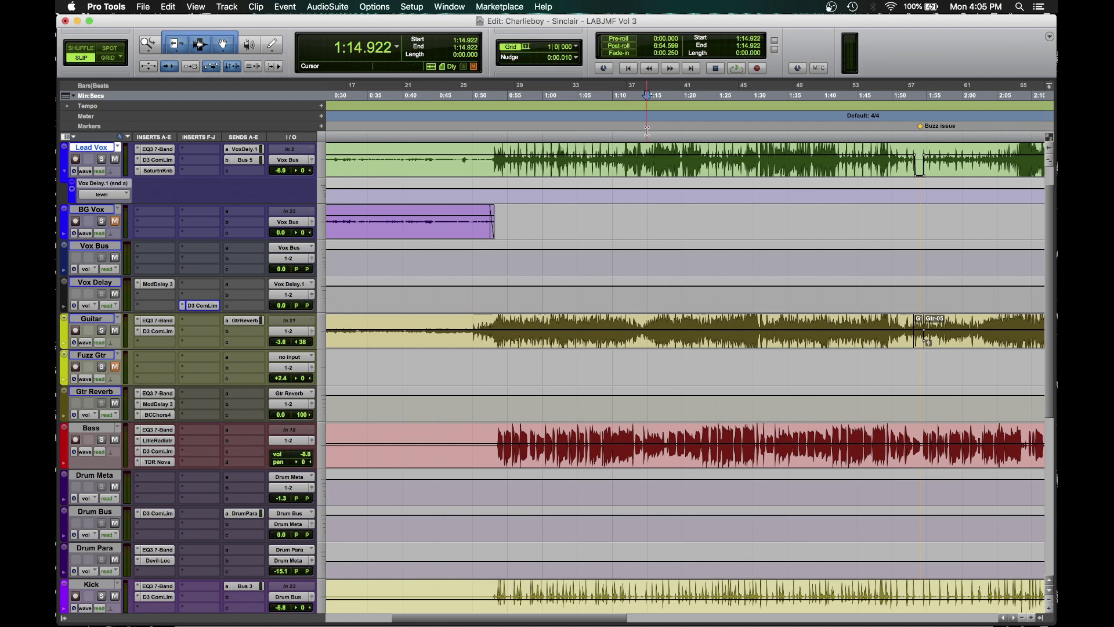
# Step: Audition the vocal entry from 1:11.680 and enlarge the Lead Vox track's height
pyautogui.press('space')
pyautogui.press('space')
pyautogui.click(625, 141)
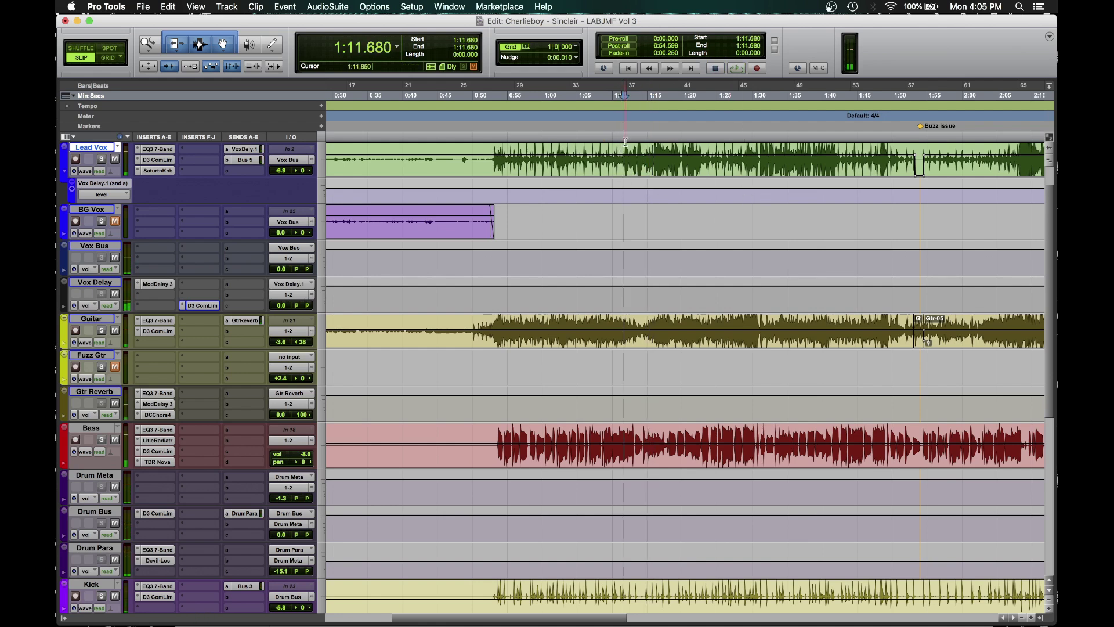
pyautogui.press('space')
pyautogui.press('space')
pyautogui.press('super+bracketright')
pyautogui.press('super+bracketright')
pyautogui.press('super+bracketright')
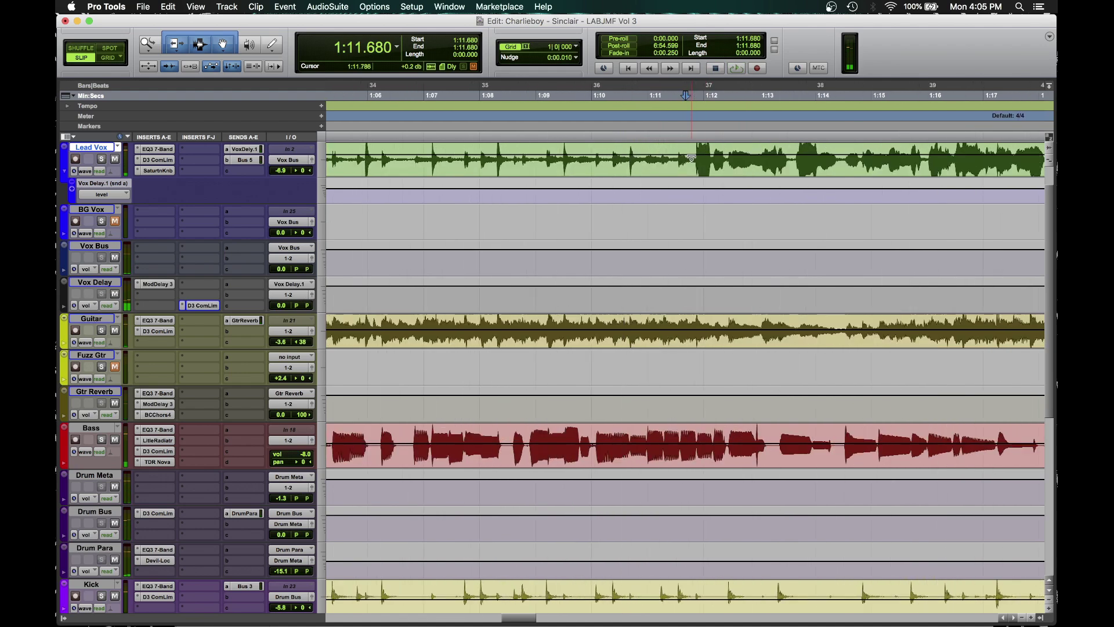
pyautogui.moveTo(107, 175); pyautogui.dragTo(141, 251)
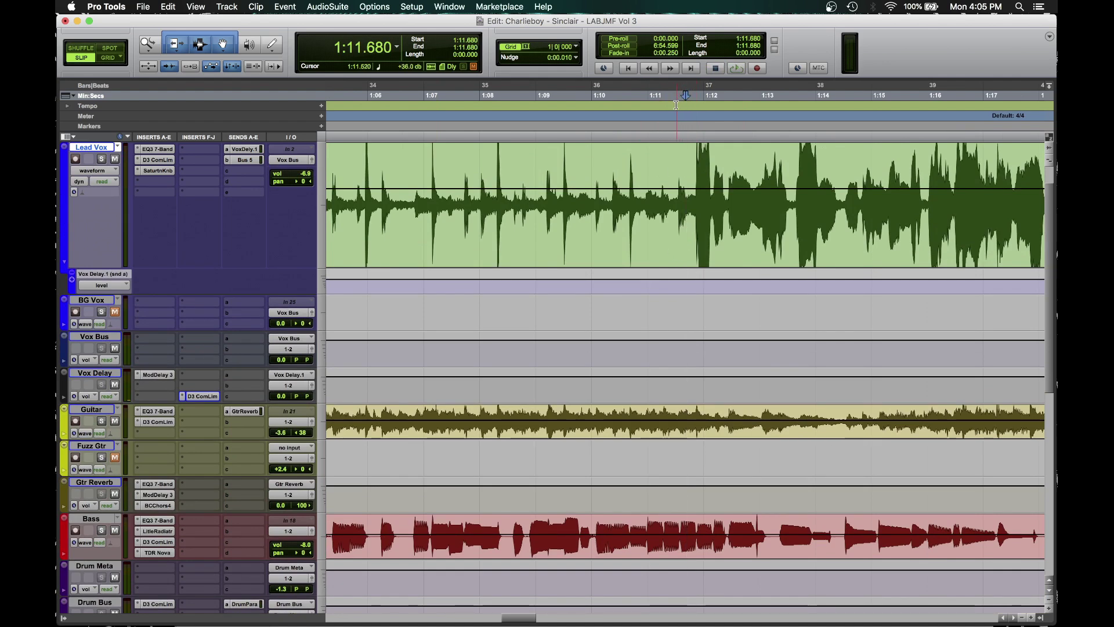
# Step: Automate the Vox Delay send level at -∞ dB from the song start until about 1:11.8
pyautogui.click(686, 169)
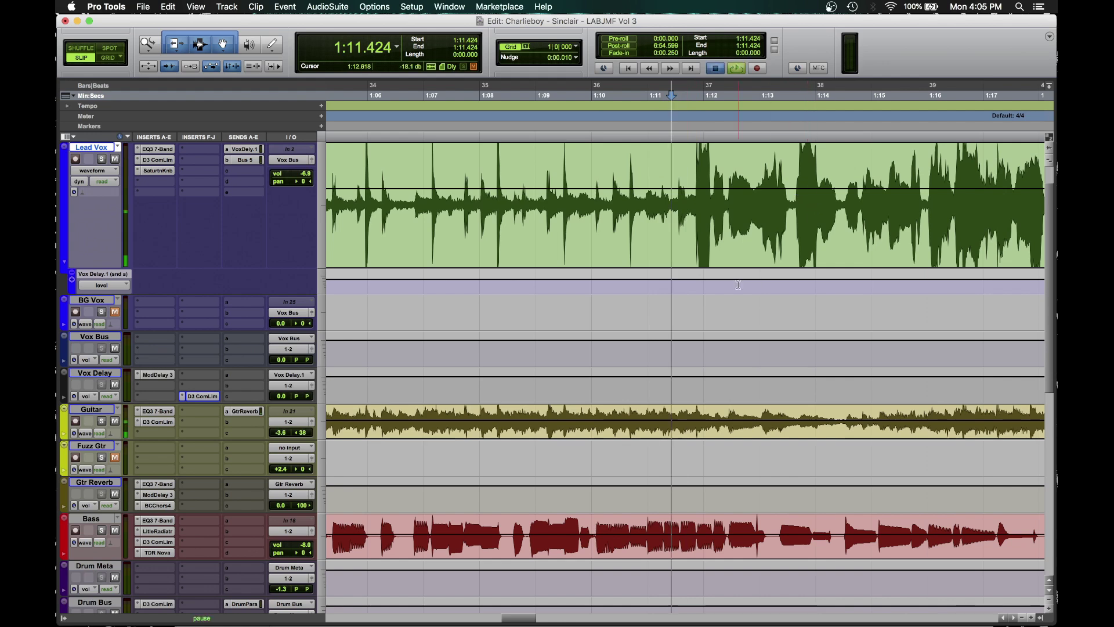
pyautogui.press('space')
pyautogui.press('space')
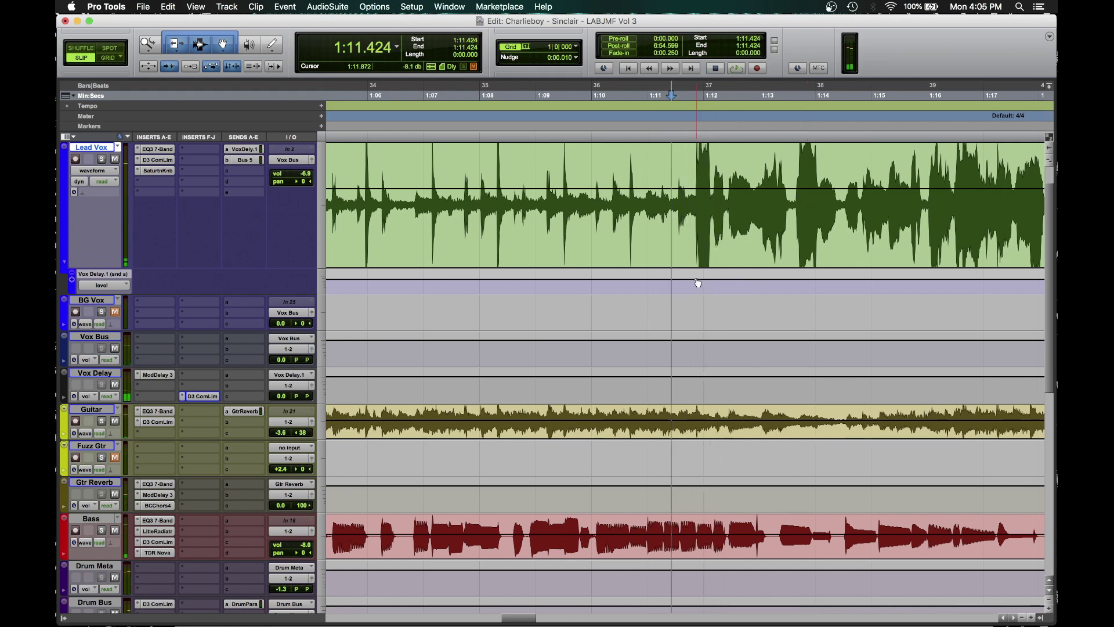
pyautogui.moveTo(695, 284); pyautogui.dragTo(694, 293)
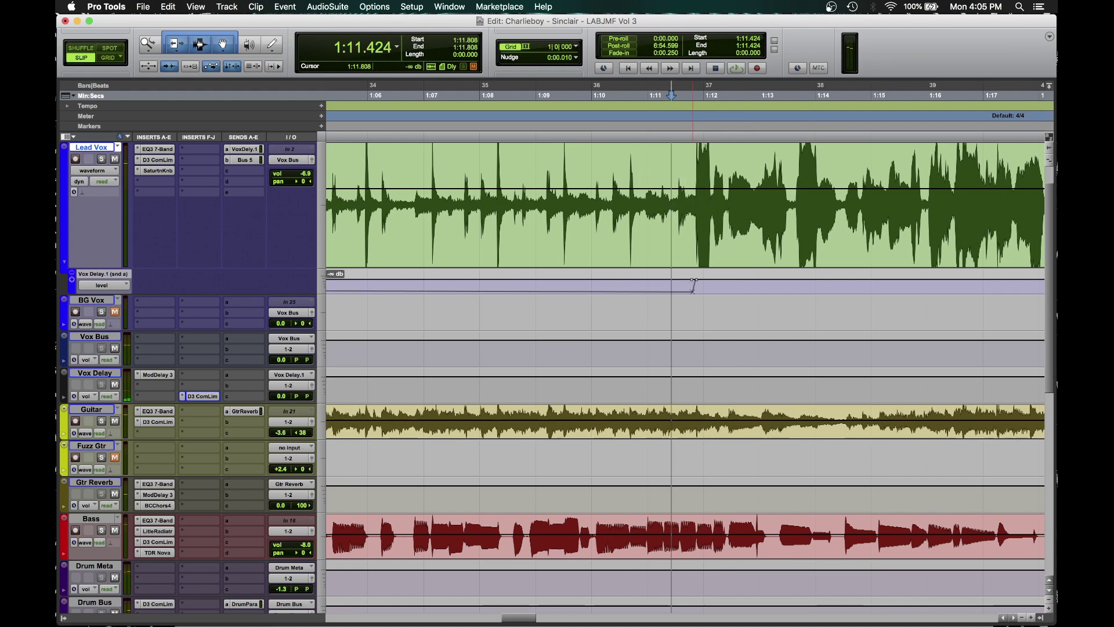
pyautogui.hotkey('alt', 'a')
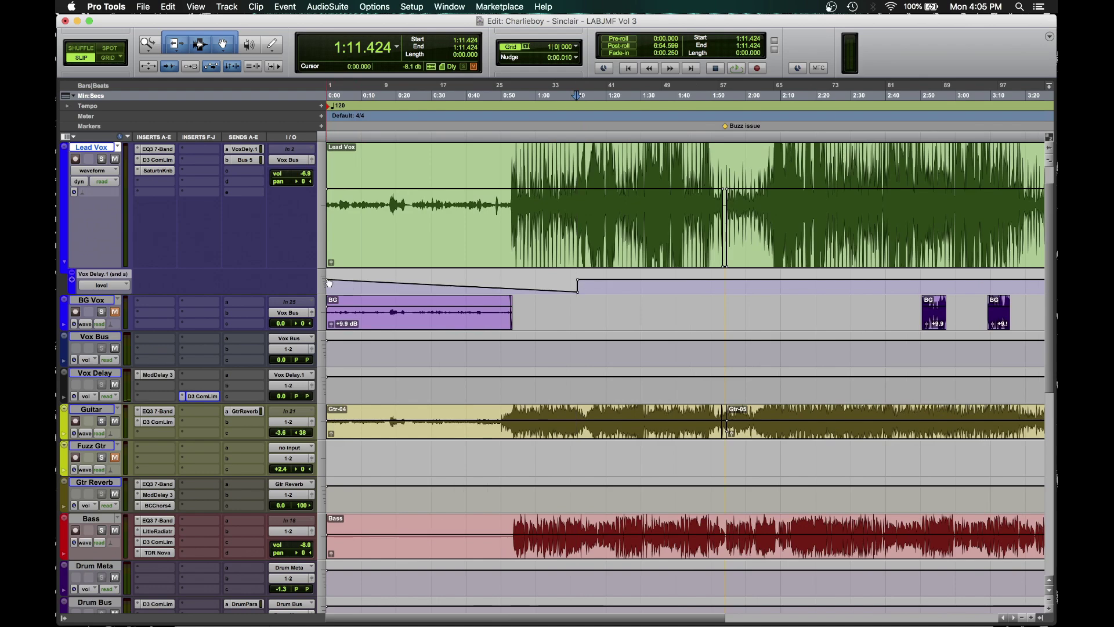
pyautogui.moveTo(328, 280); pyautogui.dragTo(328, 292)
# Step: Play the mix from 1:11.424 to check the delay send automation where the vocal section begins
pyautogui.press('t')
pyautogui.press('t')
pyautogui.press('t')
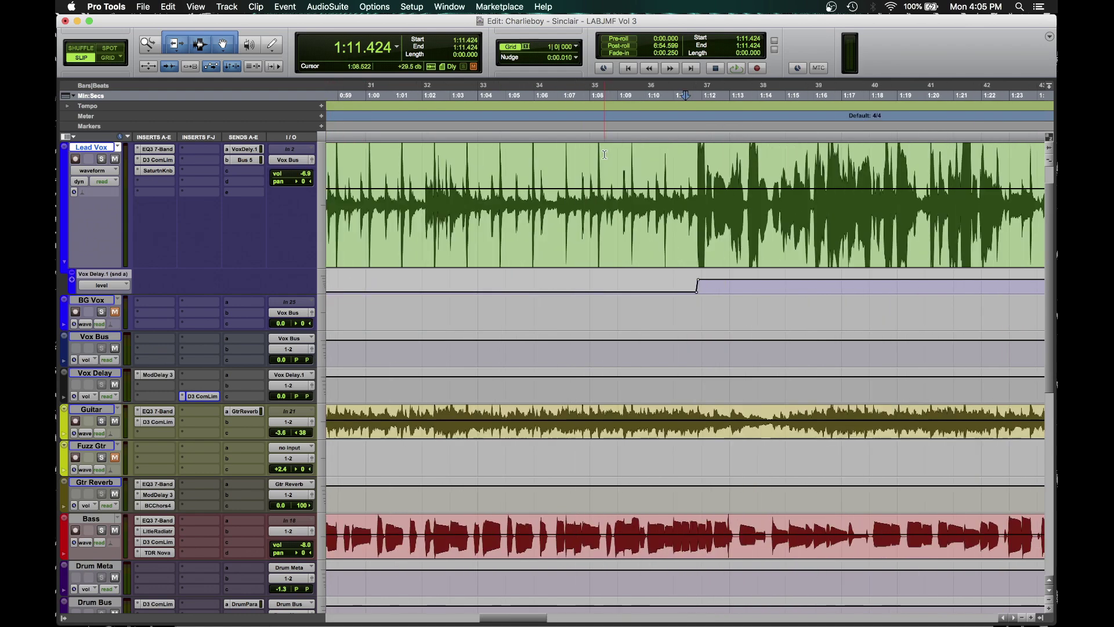
pyautogui.scroll(2, 734, 303)
pyautogui.hscroll(5, 734, 303)
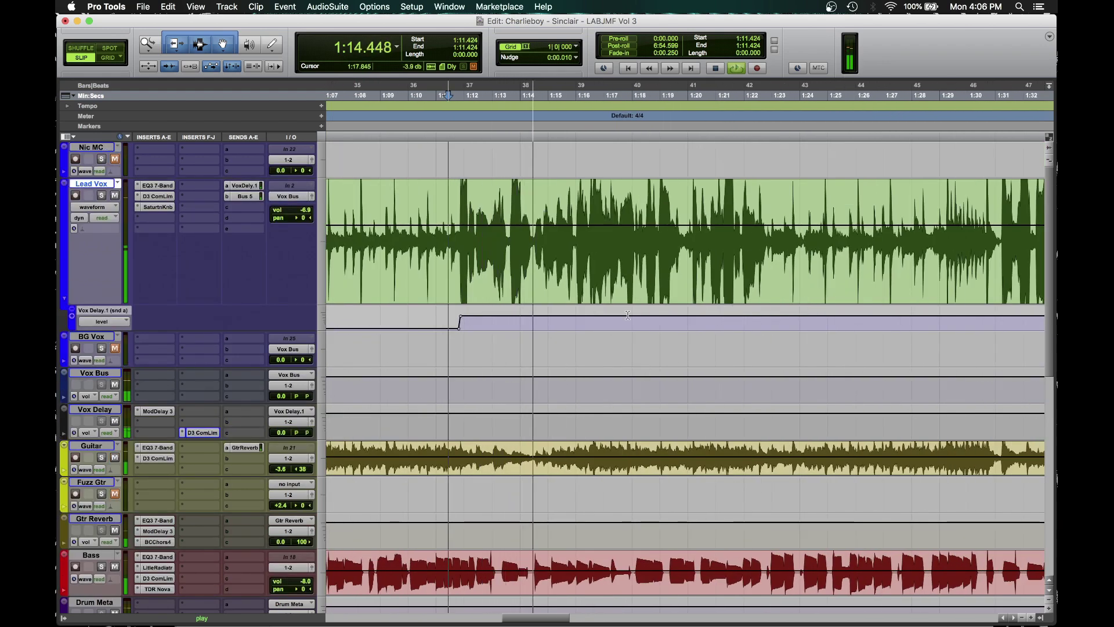
pyautogui.hscroll(3, 621, 317)
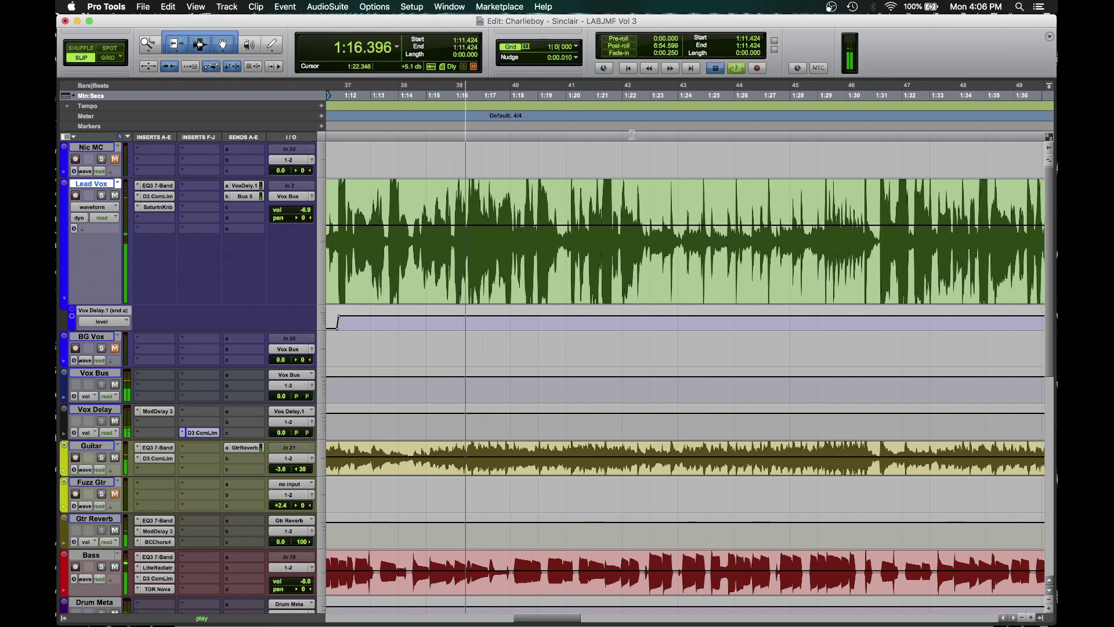
# Step: Audition the phrase ending from 1:22.005 and ramp the Vox Delay send level down to -∞ dB from about 1:22.4
pyautogui.press('space')
pyautogui.click(624, 104)
pyautogui.press('space')
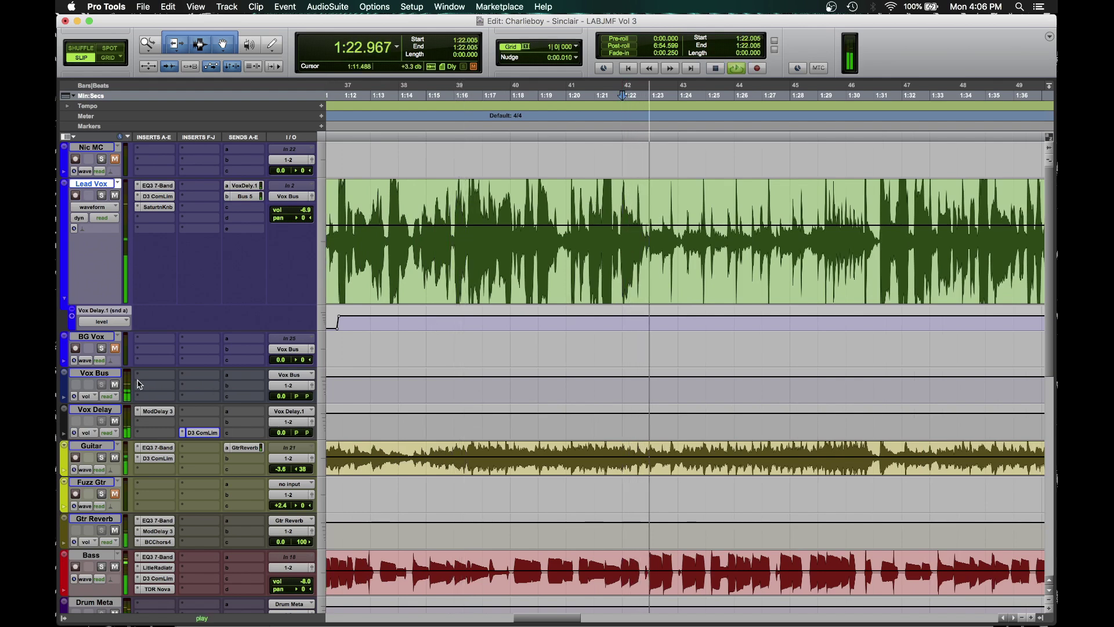
pyautogui.press('space')
pyautogui.press('space')
pyautogui.press('space')
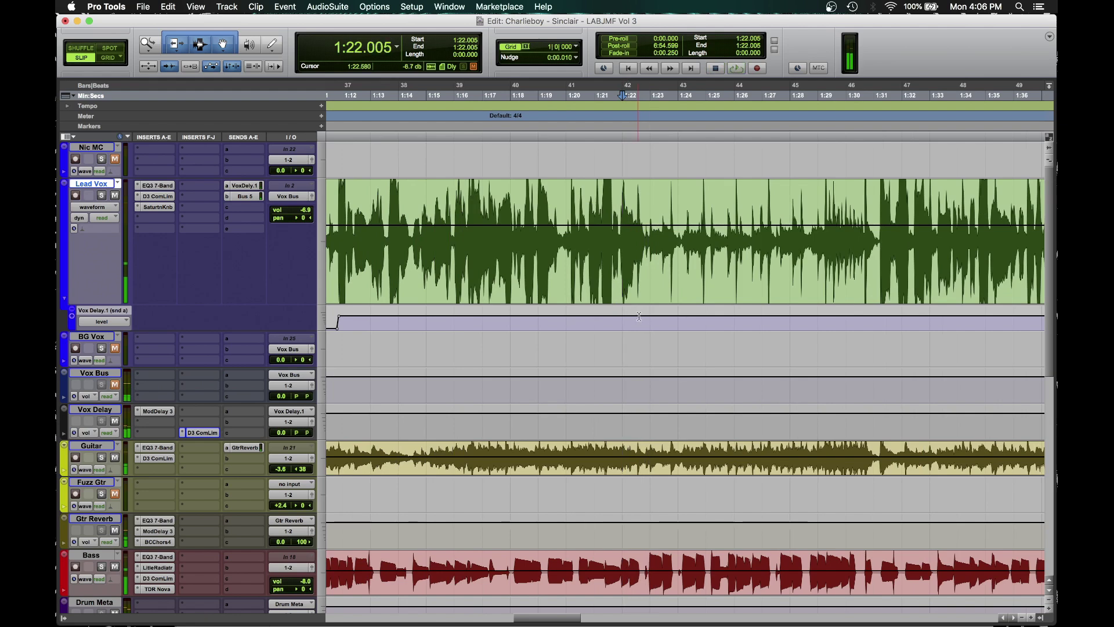
pyautogui.press('space')
pyautogui.press('space')
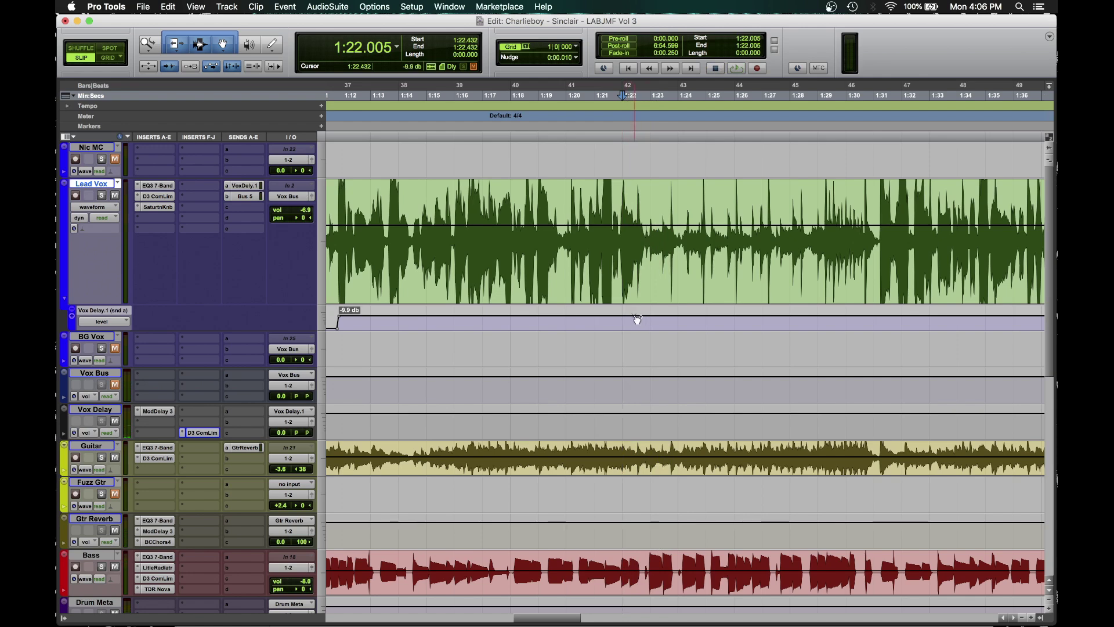
pyautogui.click(635, 317)
pyautogui.moveTo(646, 319); pyautogui.dragTo(645, 329)
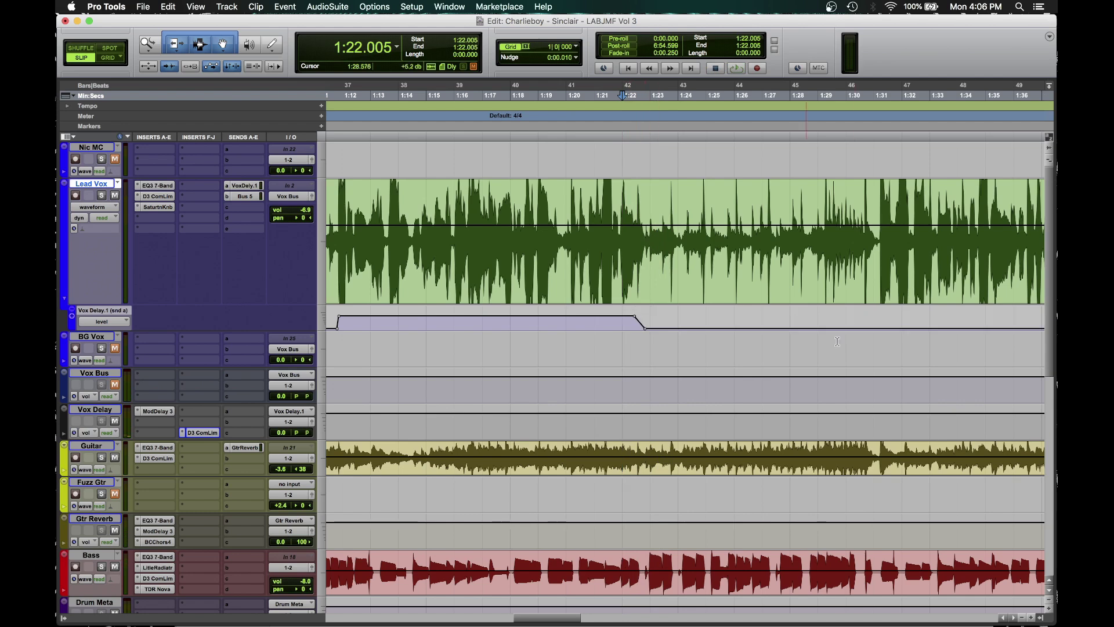
# Step: Audition the vocal entry from 1:30.517 and raise the Vox Delay send level automation to -9.9 dB at about 1:31.2
pyautogui.click(855, 326)
pyautogui.press('space')
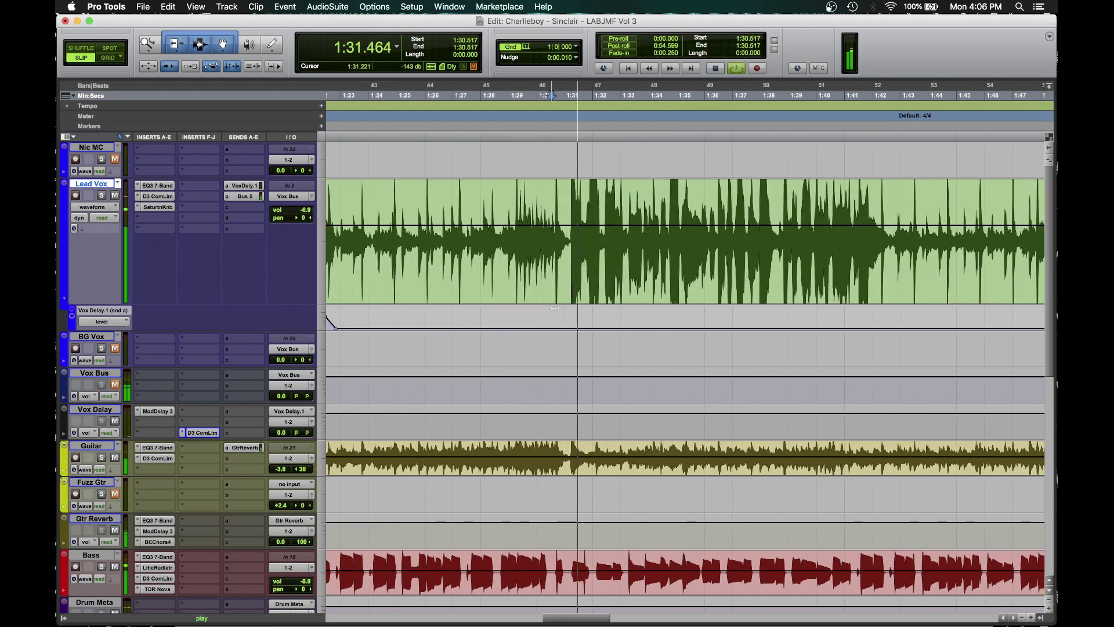
pyautogui.press('space')
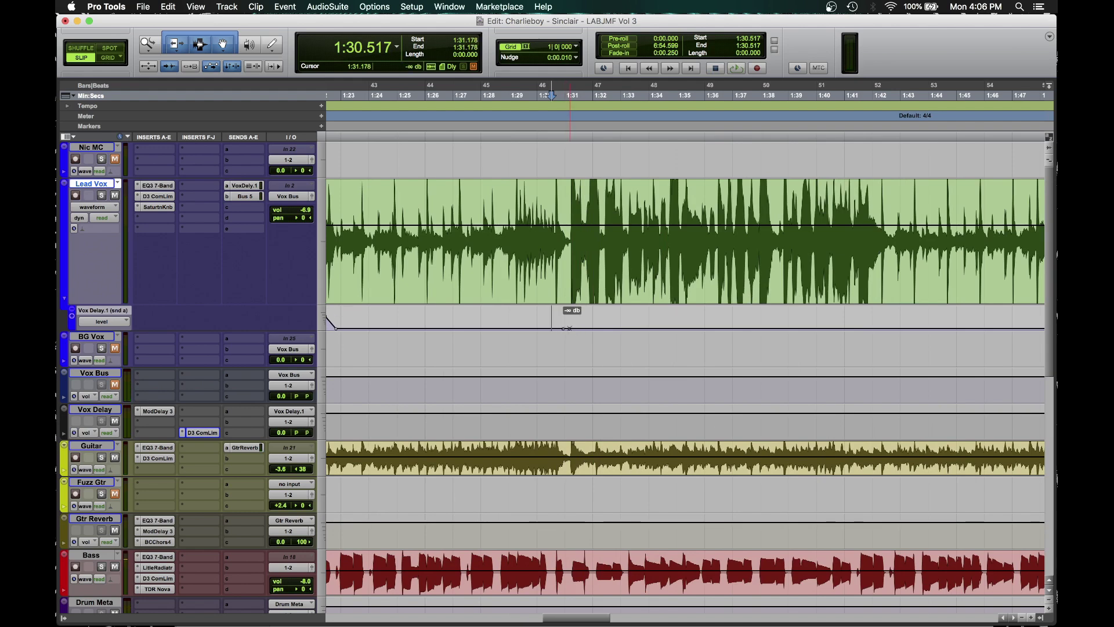
pyautogui.moveTo(568, 329); pyautogui.dragTo(569, 313)
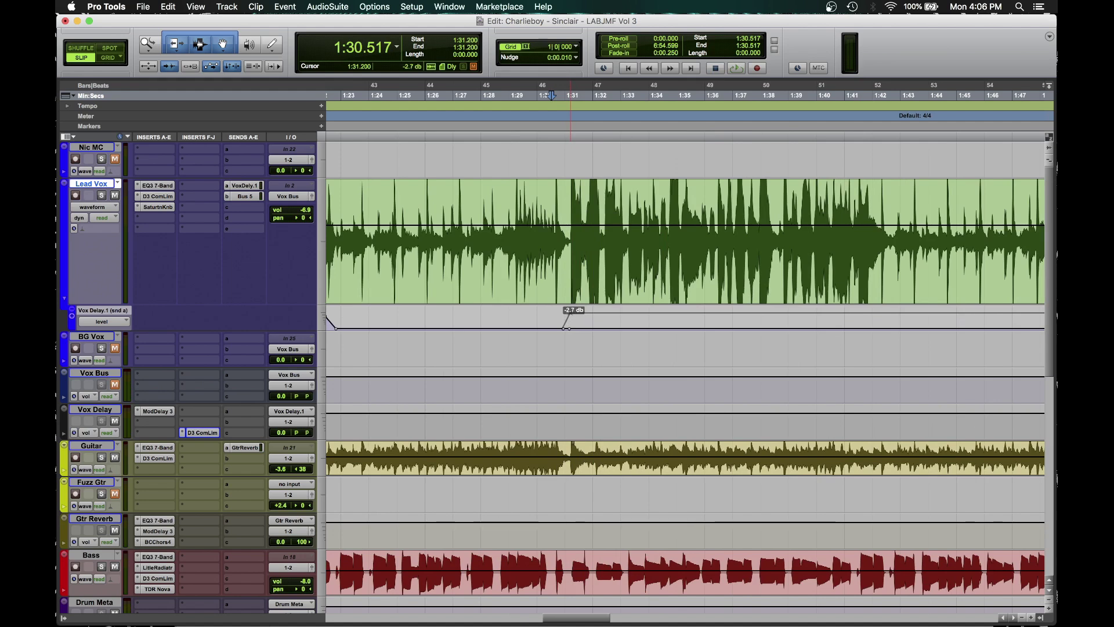
pyautogui.hscroll(-5, 570, 311)
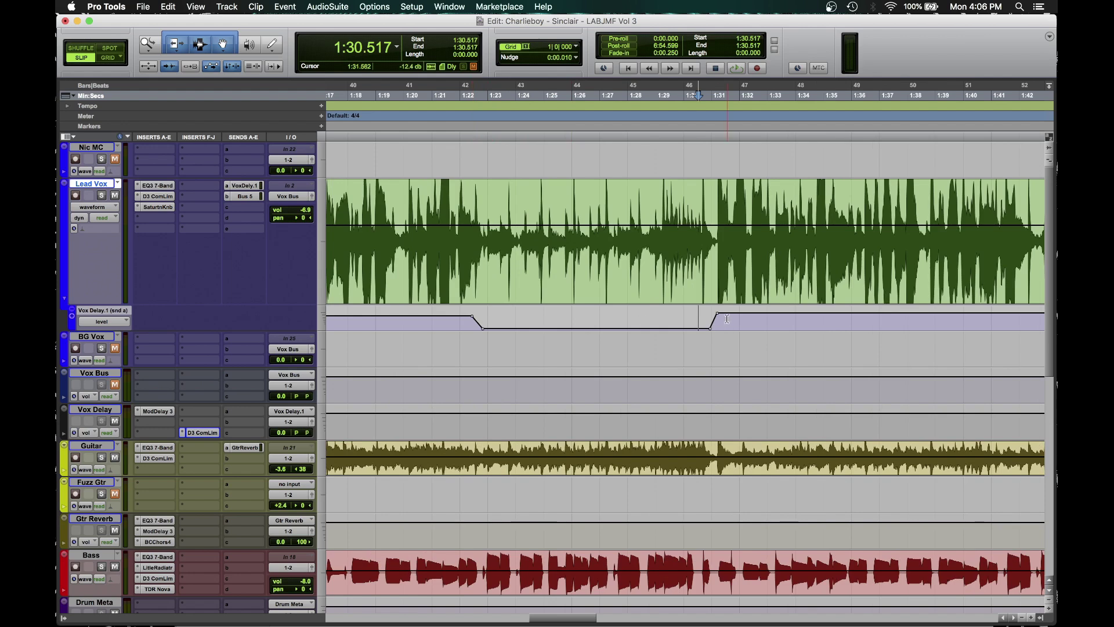
pyautogui.moveTo(715, 314); pyautogui.dragTo(718, 315)
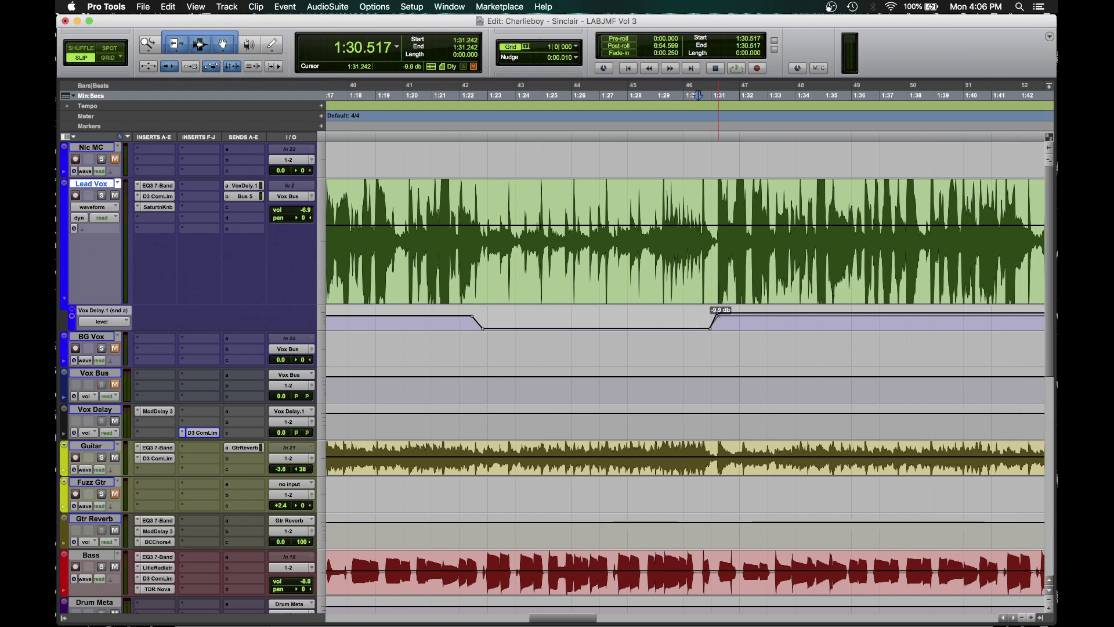
# Step: Audition the vocal phrase ending from 1:40.437 and ramp the Vox Delay send level automation down from about 1:42.3
pyautogui.moveTo(717, 315); pyautogui.dragTo(720, 317)
pyautogui.hscroll(10, 720, 320)
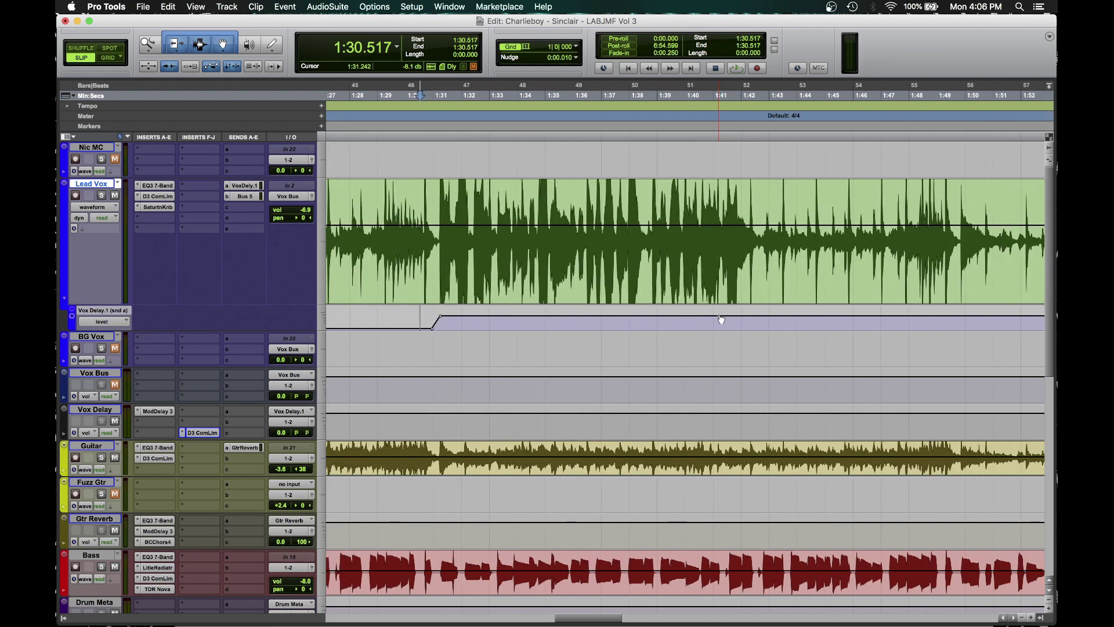
pyautogui.click(592, 101)
pyautogui.press('space')
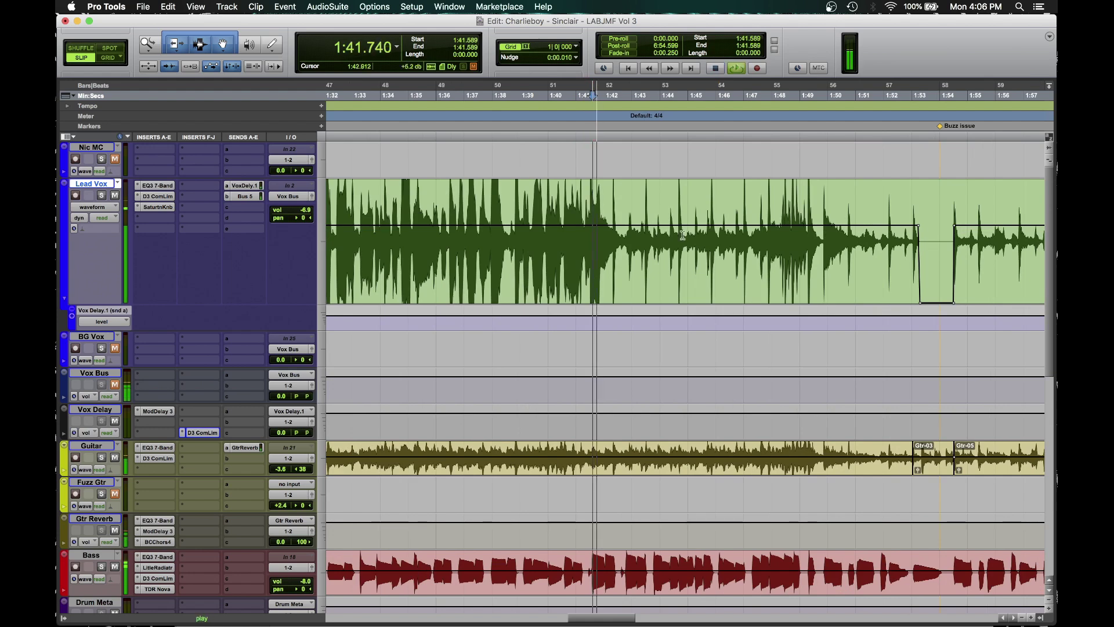
pyautogui.click(591, 102)
pyautogui.click(560, 106)
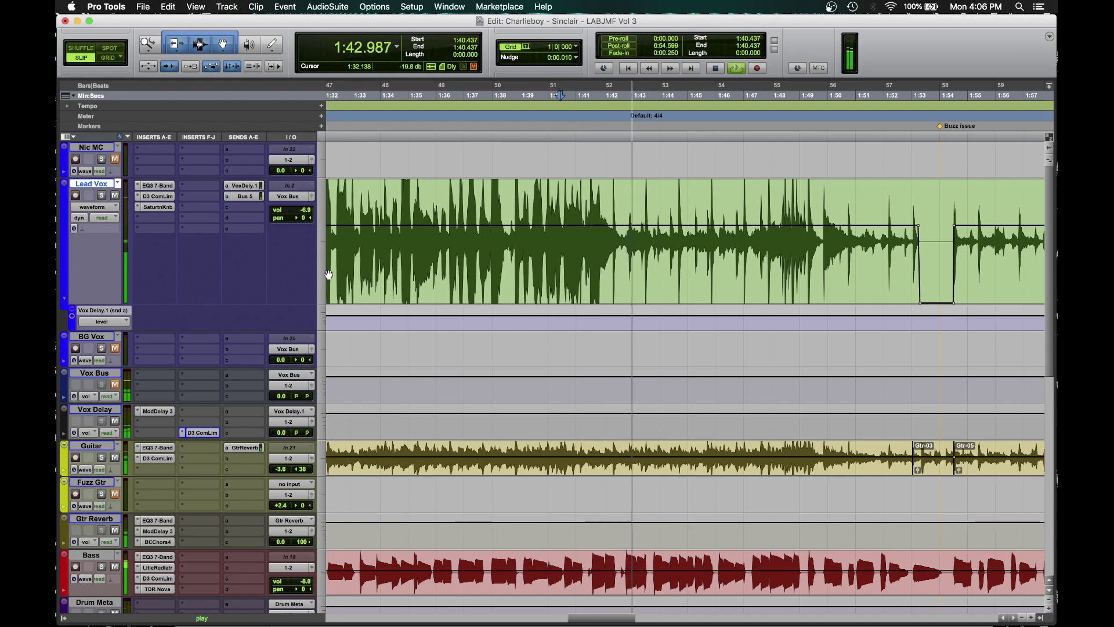
pyautogui.press('space')
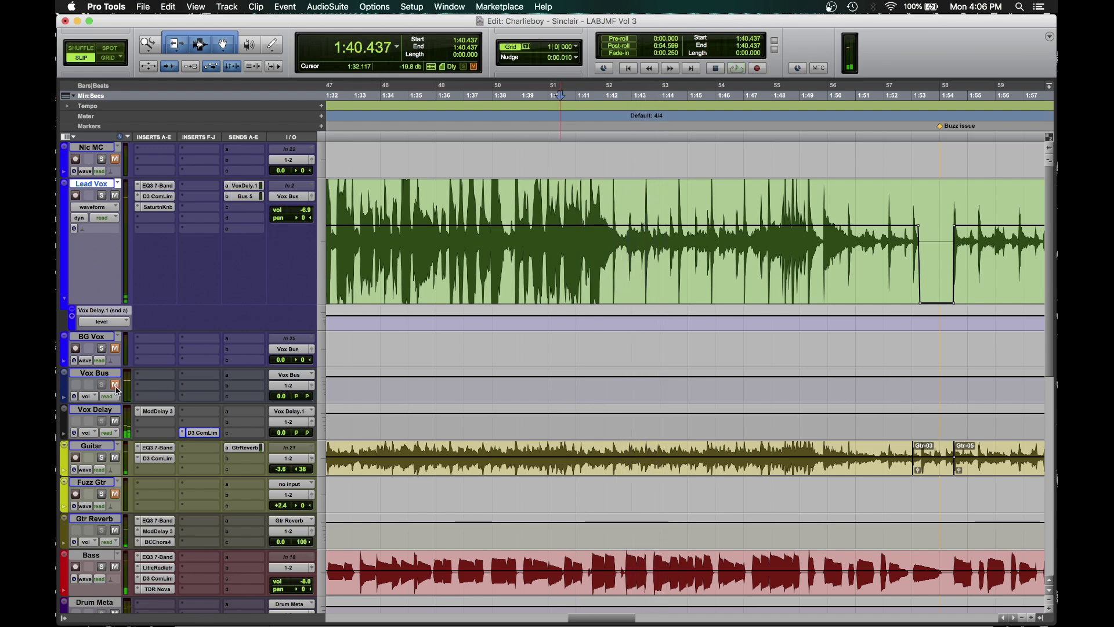
pyautogui.press('space')
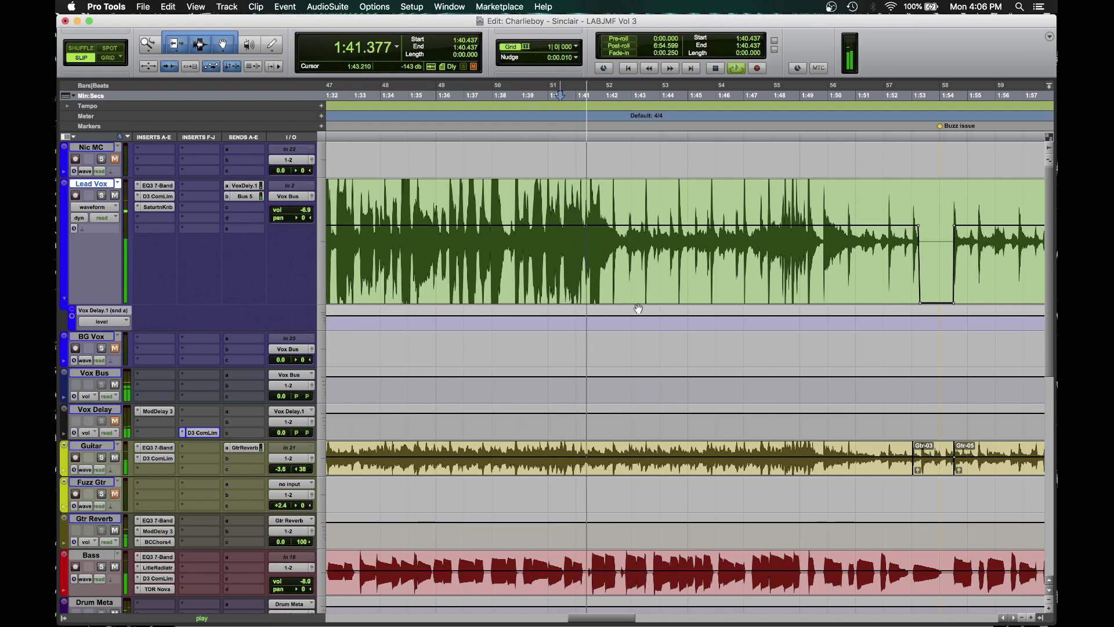
pyautogui.press('space')
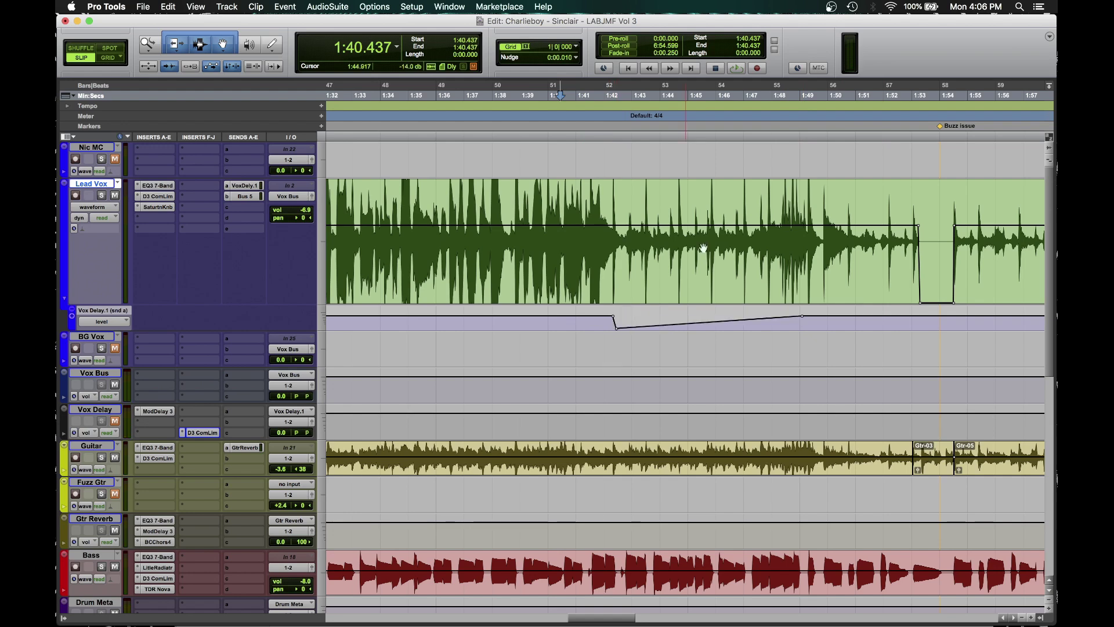
# Step: Play the mix from 1:46.560 and from 2:07.808 to locate the next vocal entry for the Vox Delay send automation
pyautogui.click(730, 172)
pyautogui.press('space')
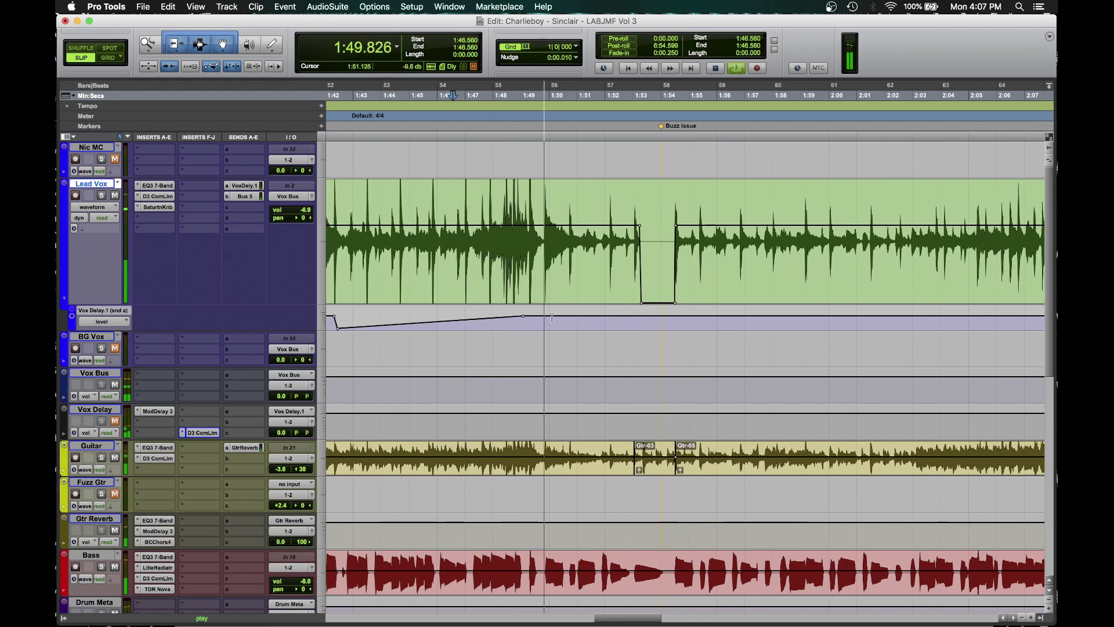
pyautogui.press('space')
pyautogui.click(900, 103)
pyautogui.press('space')
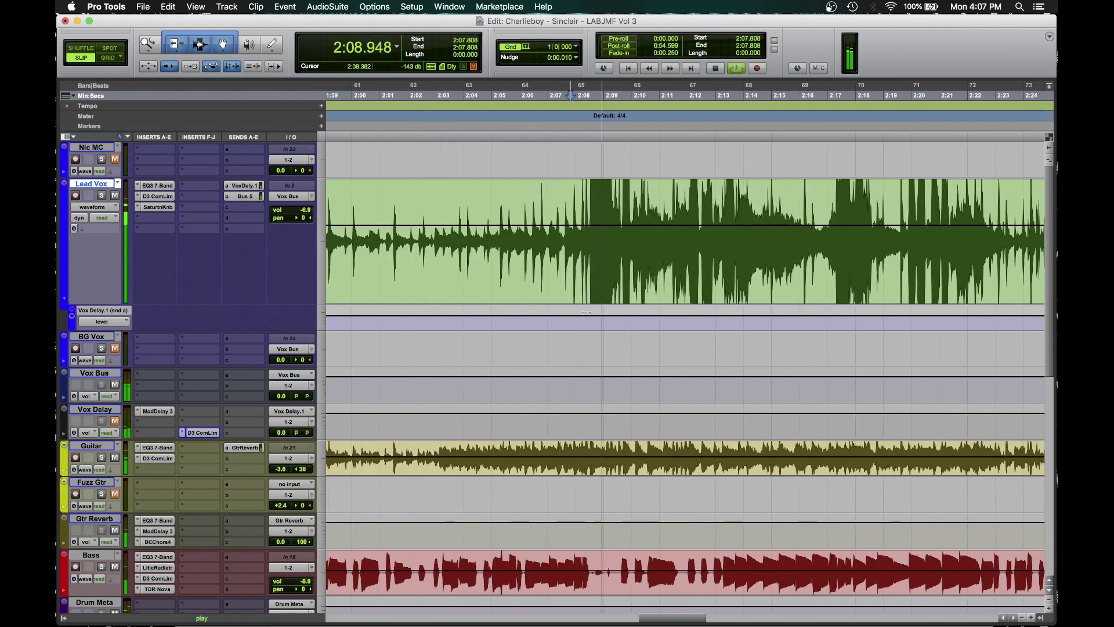
# Step: Stop playback and lower the Lead Vox delay send level to -∞ dB between about 1:42.4 and 2:08.5
pyautogui.press('space')
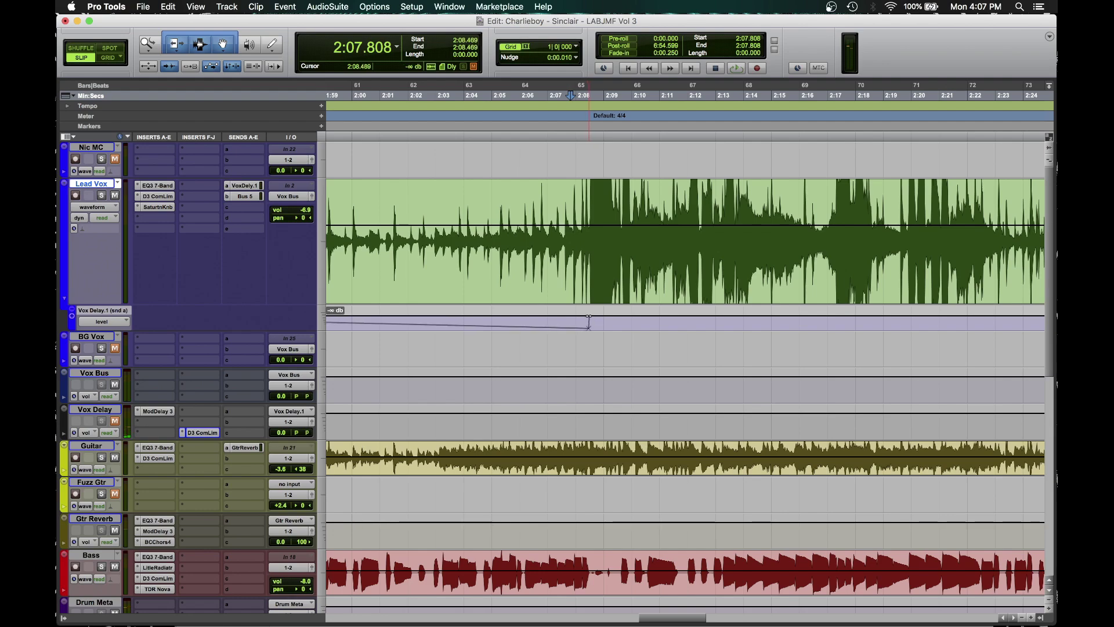
pyautogui.moveTo(589, 329); pyautogui.dragTo(587, 329)
pyautogui.hscroll(-7, 587, 372)
pyautogui.scroll(-3, 587, 373)
pyautogui.hscroll(10, 587, 374)
pyautogui.scroll(3, 587, 374)
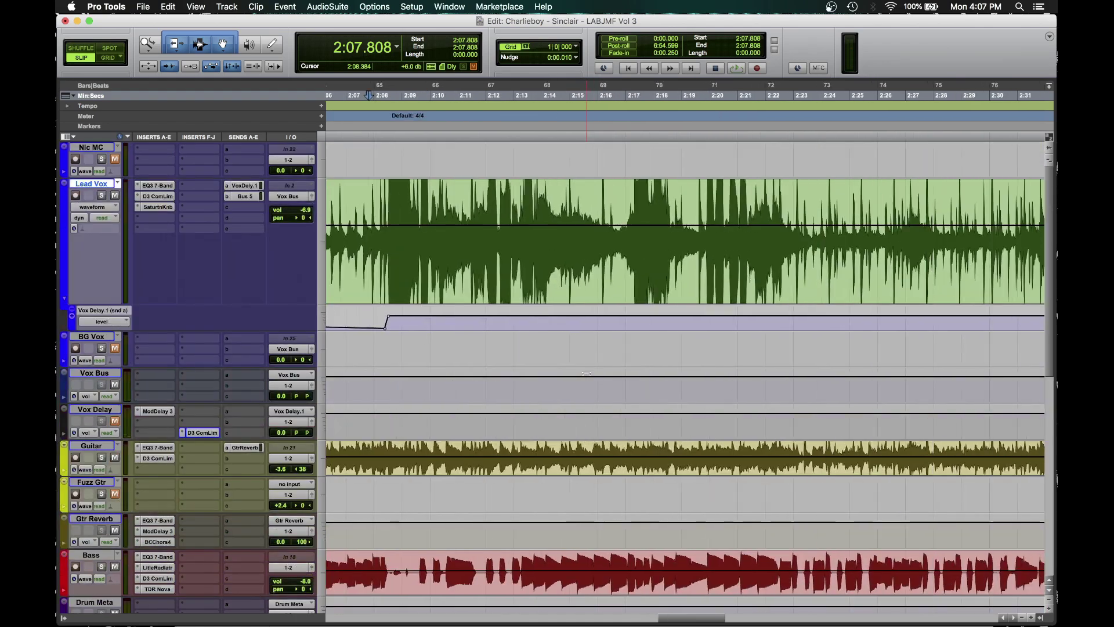
pyautogui.hscroll(-2, 586, 373)
pyautogui.hscroll(-15, 511, 326)
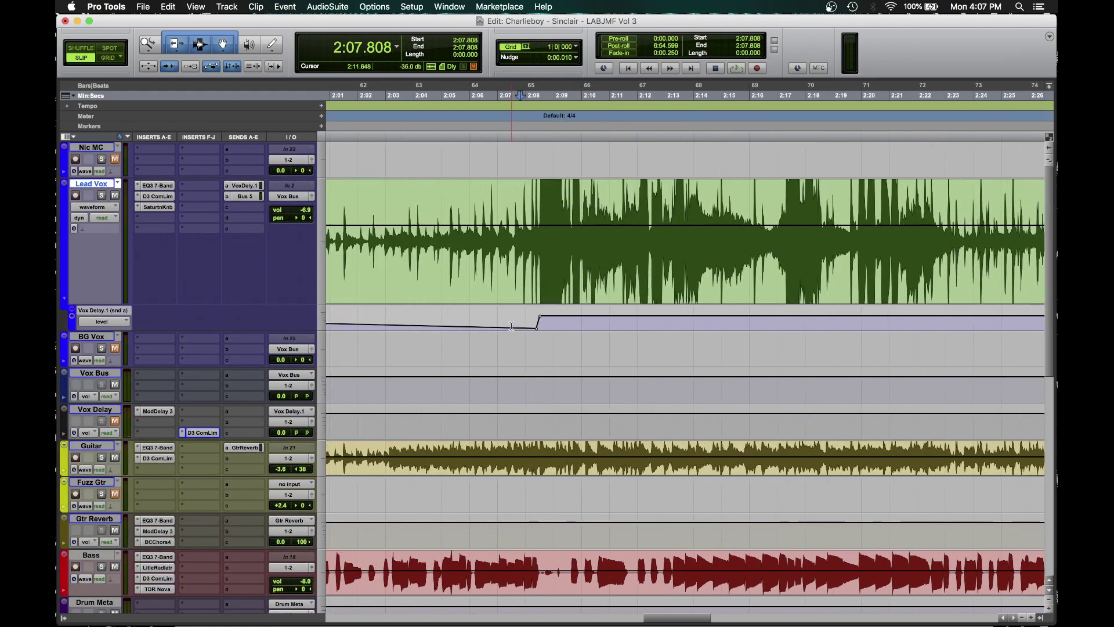
pyautogui.scroll(-5, 511, 326)
pyautogui.scroll(5, 511, 326)
pyautogui.hscroll(15, 511, 326)
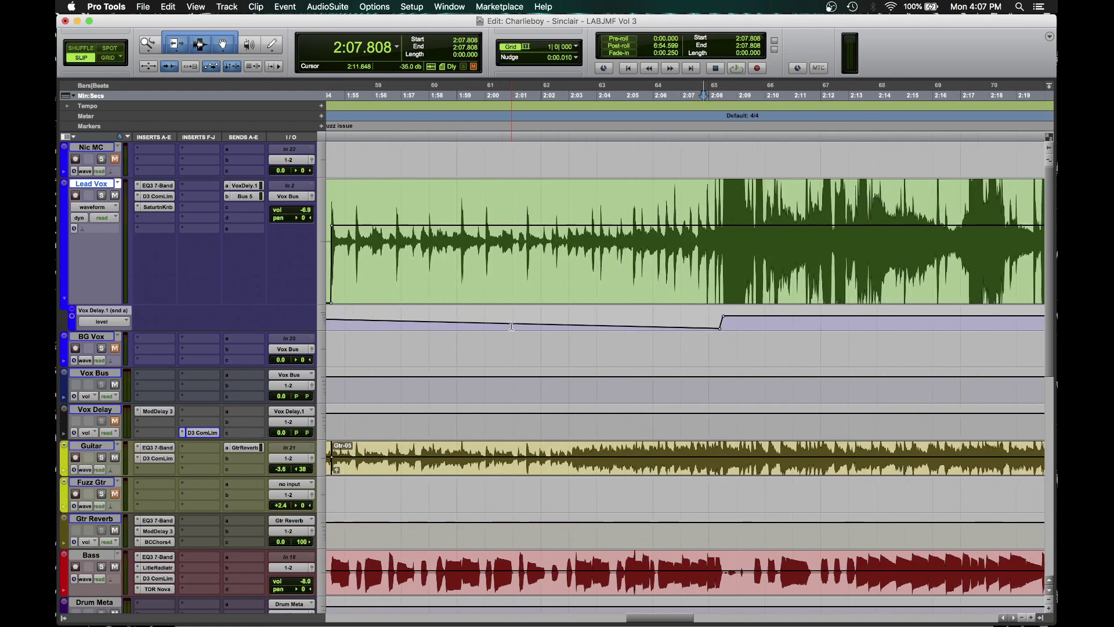
pyautogui.hscroll(-8, 511, 325)
pyautogui.hscroll(-11, 511, 326)
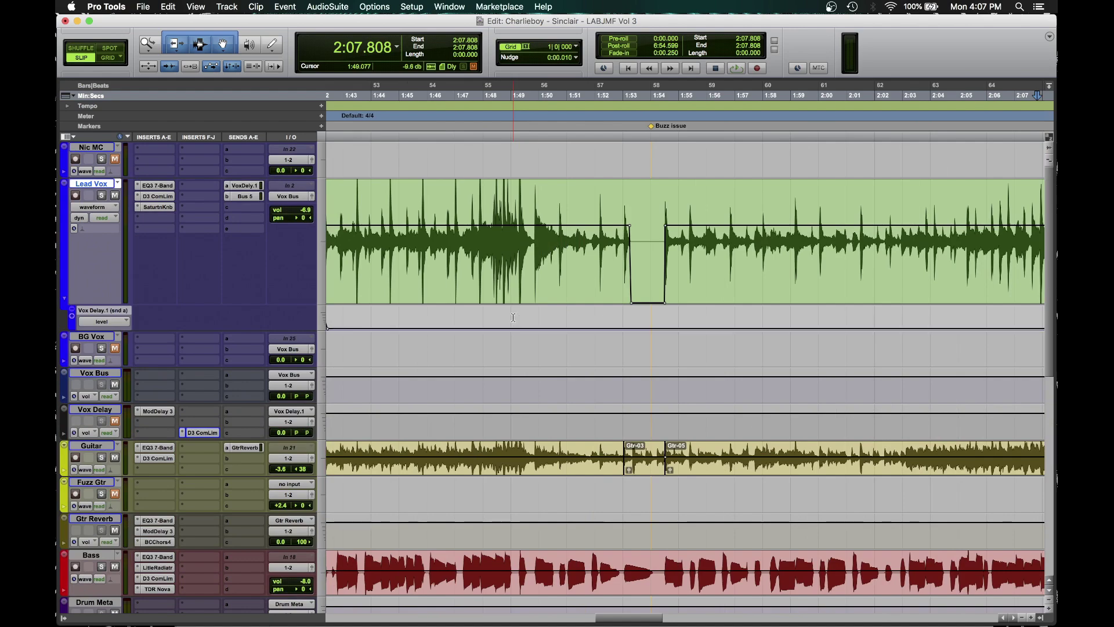
# Step: Play the song from 2:07.8 and add breakpoints to the Lead Vox delay send level at about 2:22.7
pyautogui.hscroll(15, 514, 318)
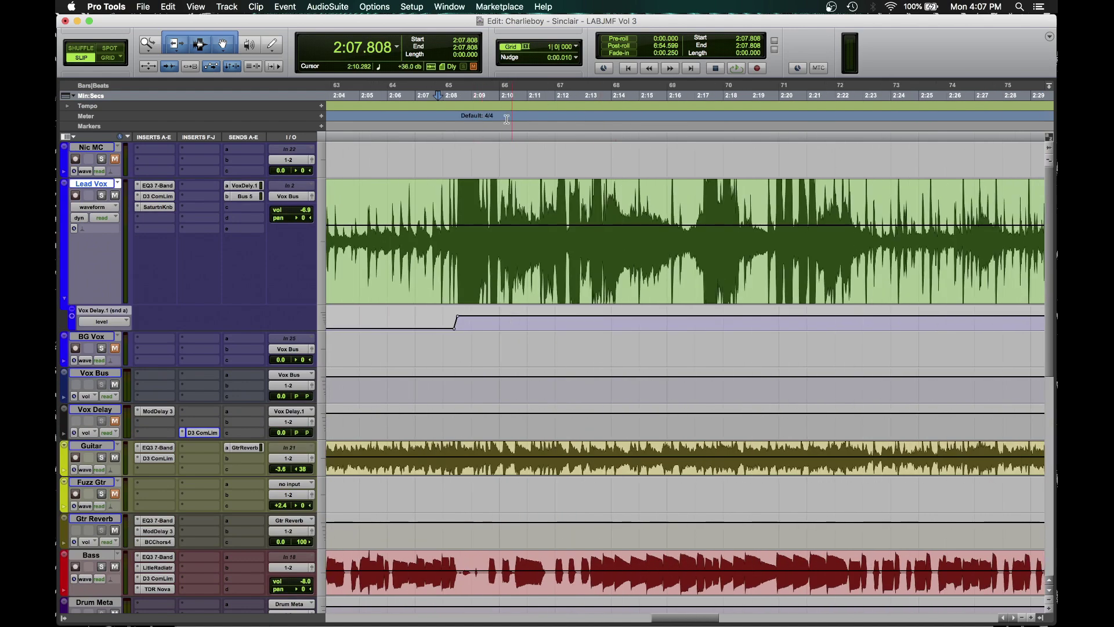
pyautogui.press('space')
pyautogui.hscroll(2, 604, 186)
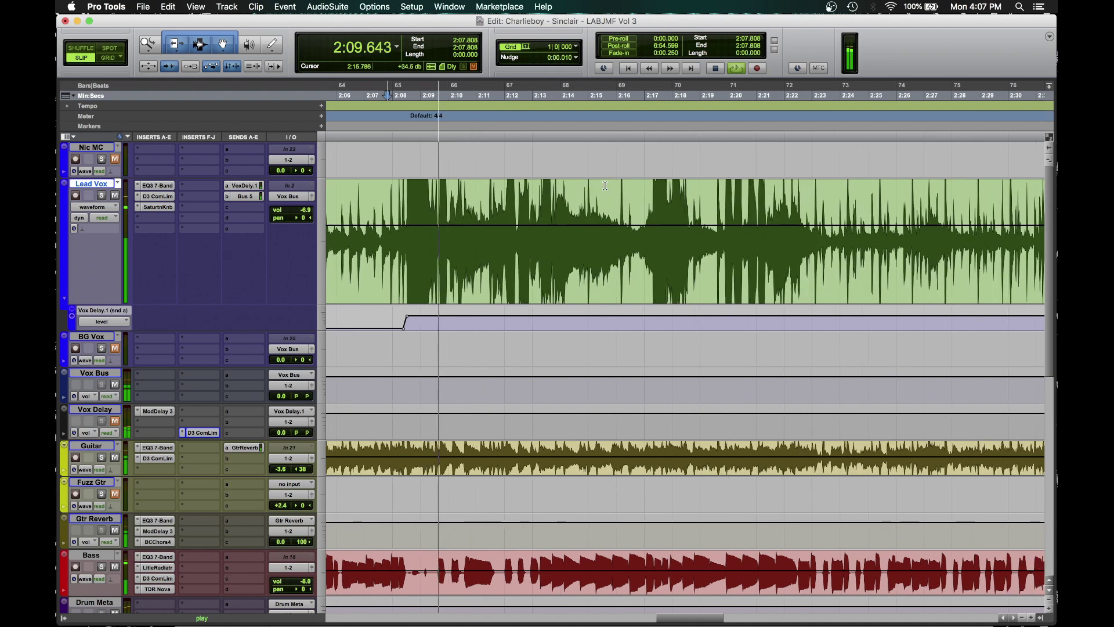
pyautogui.hscroll(2, 605, 185)
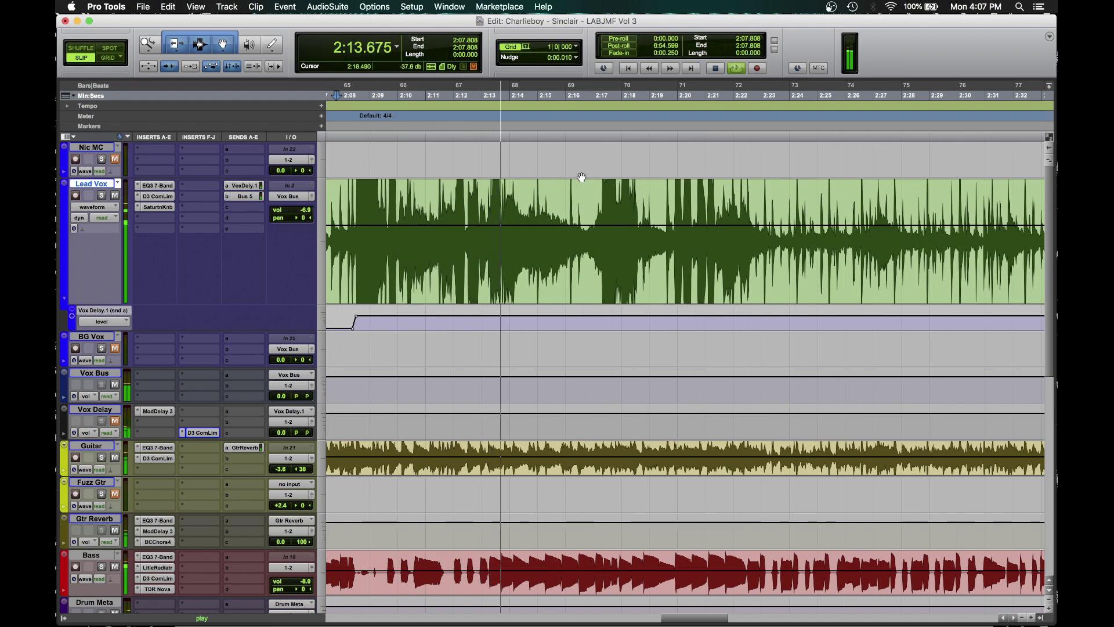
pyautogui.hscroll(2, 580, 174)
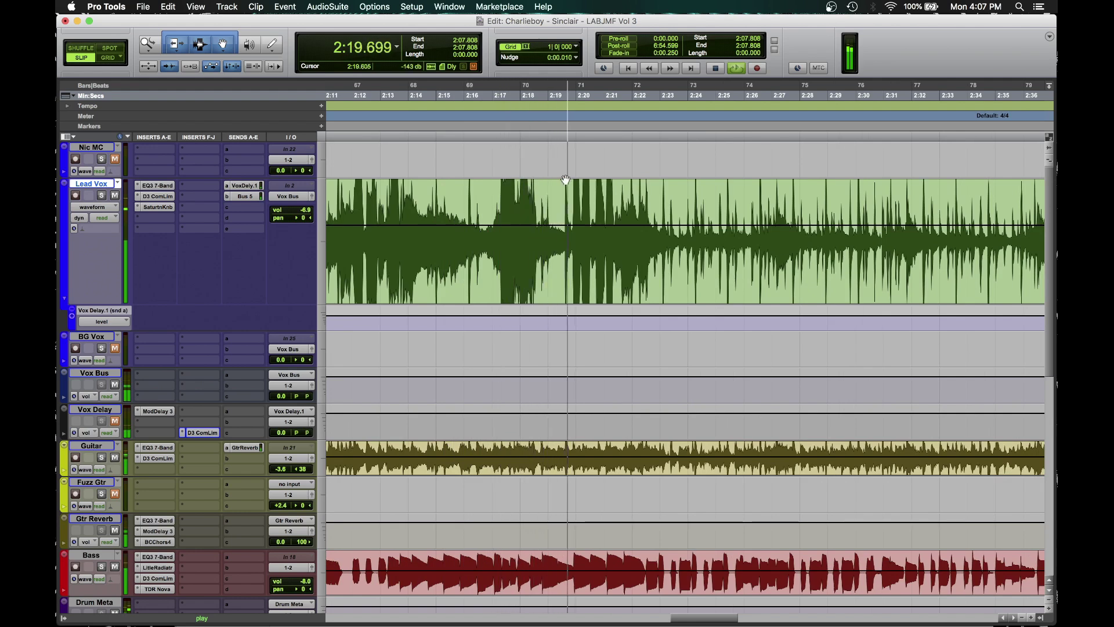
pyautogui.hscroll(3, 566, 180)
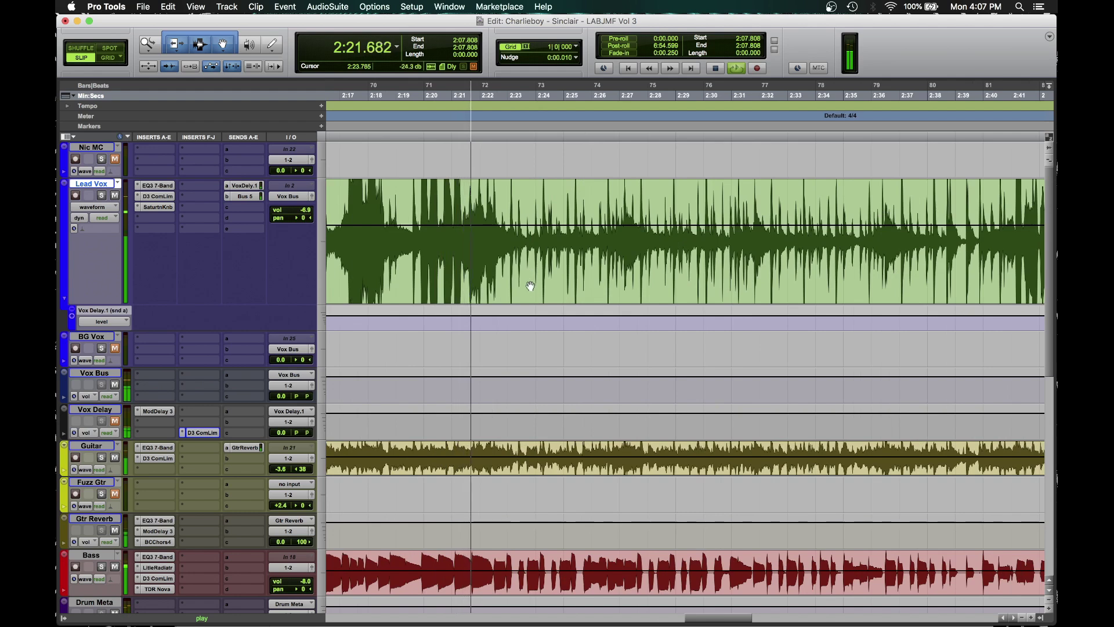
pyautogui.press('space')
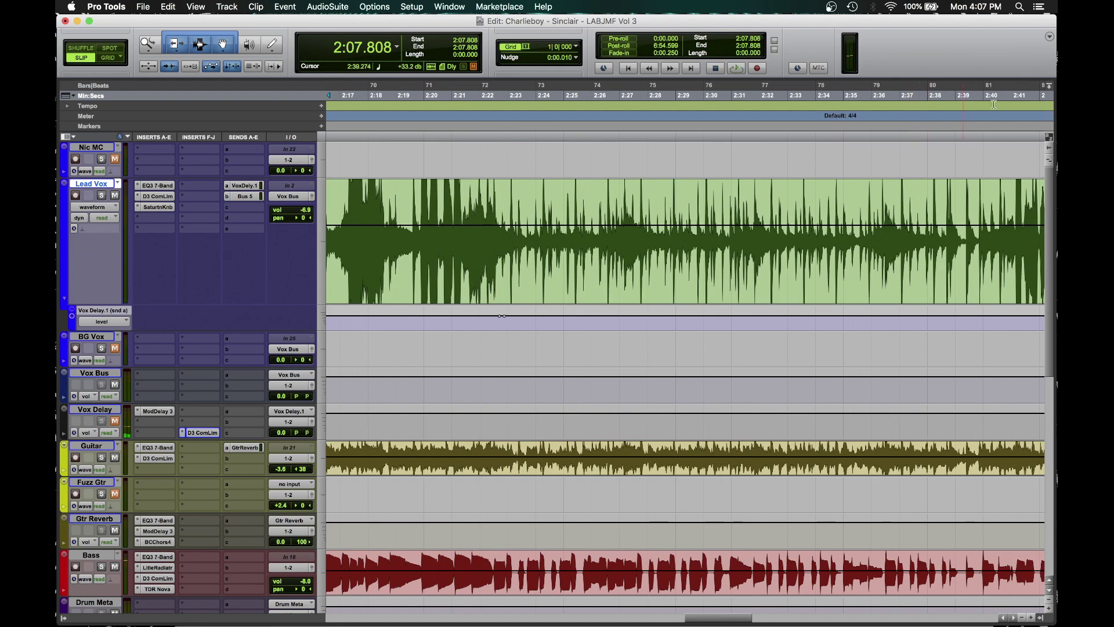
# Step: Audition the vocal at about 2:40.6 and lower its delay send level to -∞ dB between about 2:22.8 and 2:40.4
pyautogui.press('space')
pyautogui.click(898, 319)
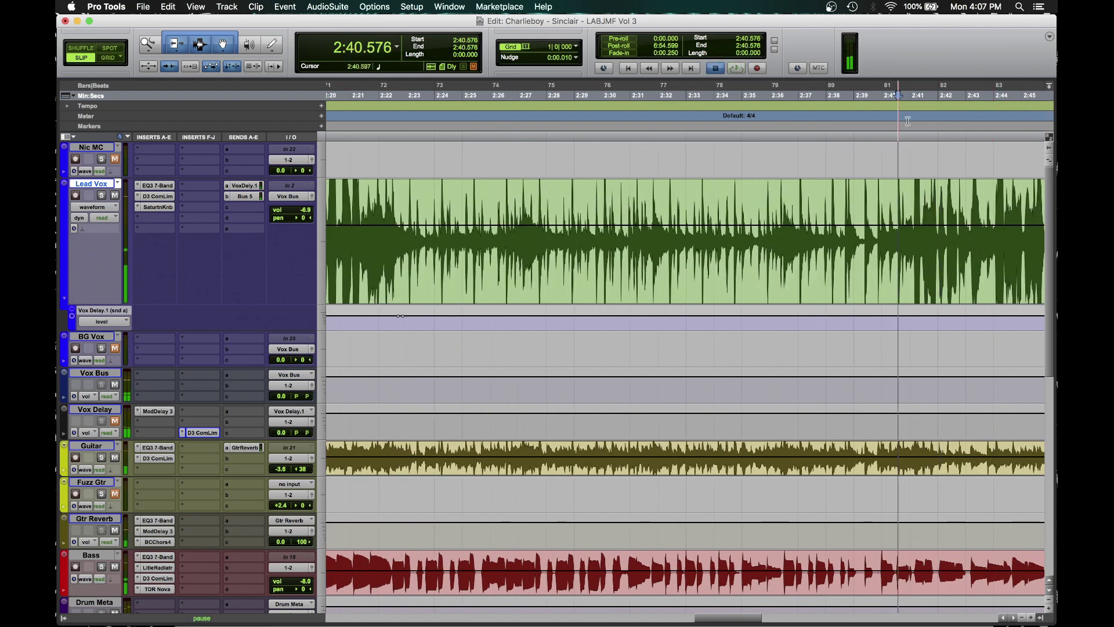
pyautogui.press('space')
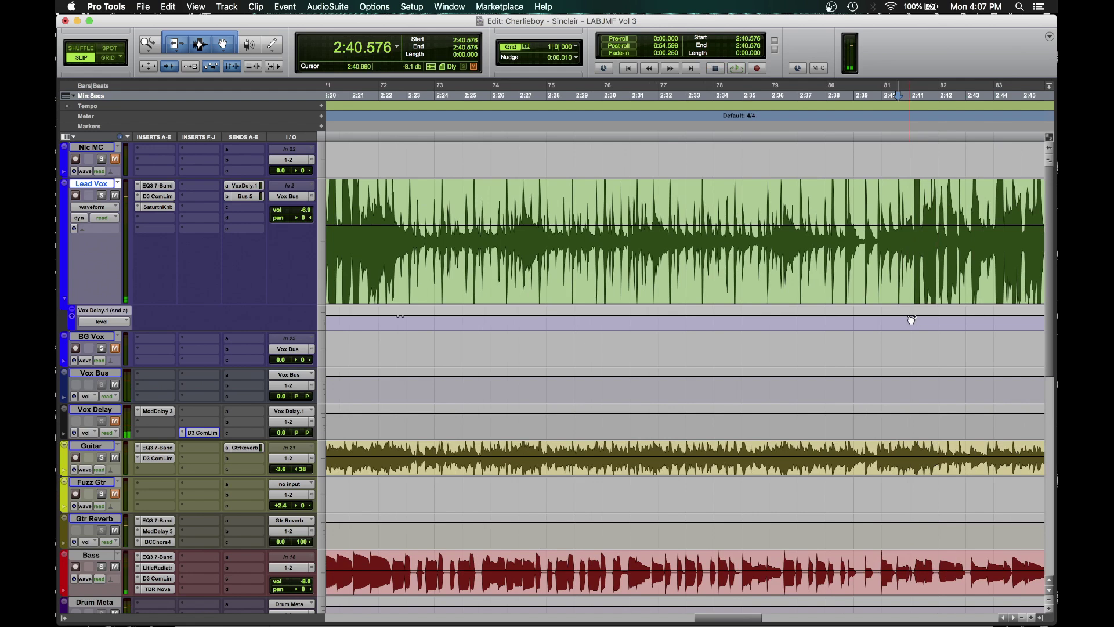
pyautogui.moveTo(906, 317); pyautogui.dragTo(892, 328)
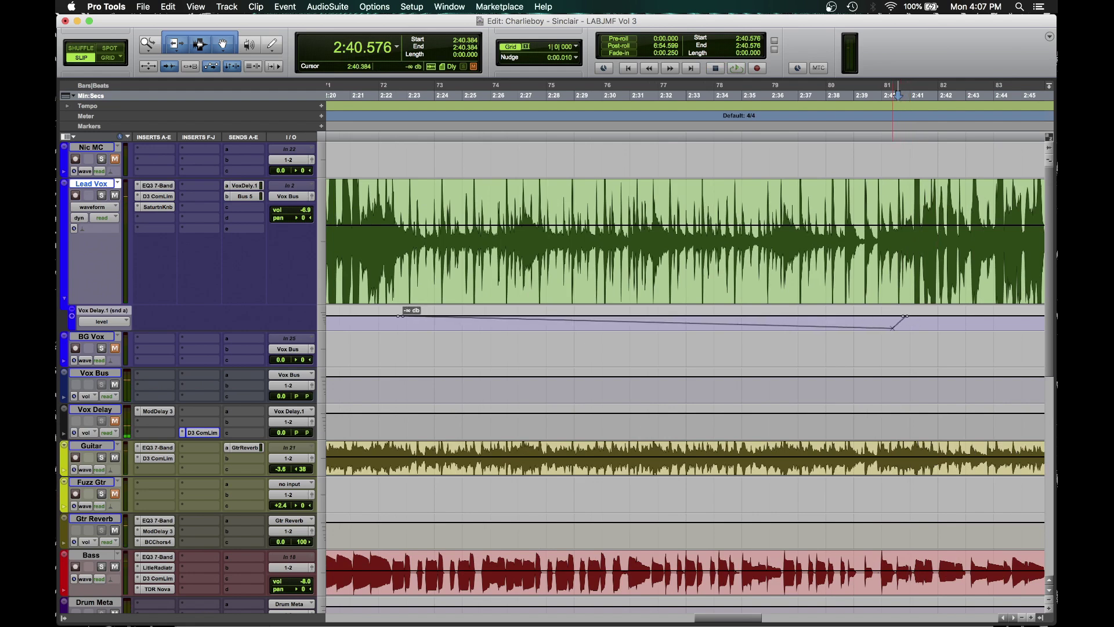
pyautogui.moveTo(402, 316); pyautogui.dragTo(403, 329)
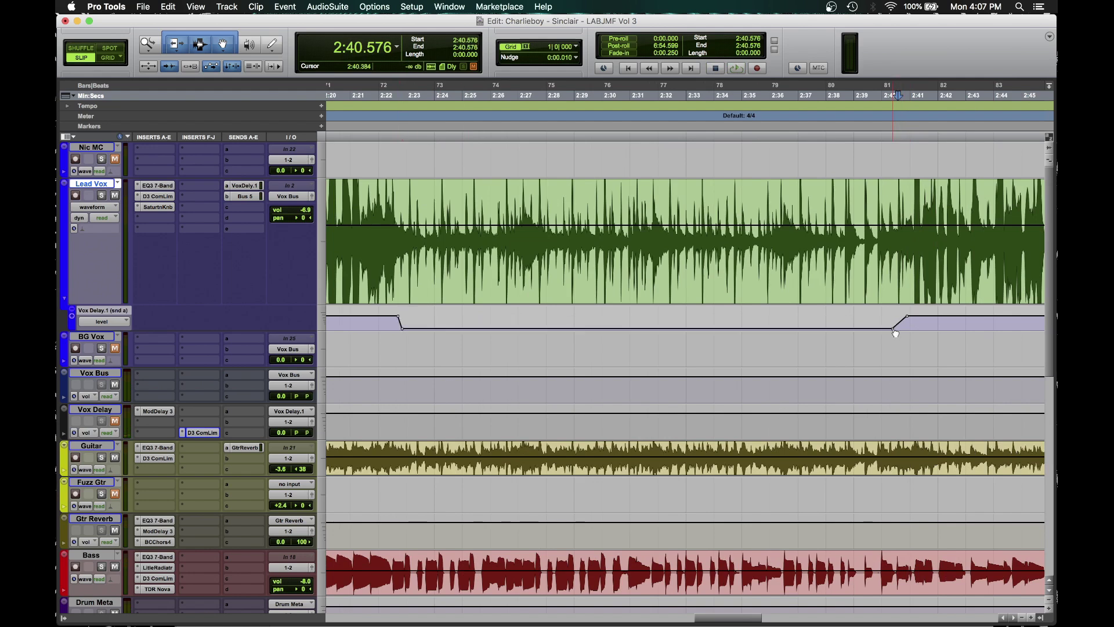
# Step: Play on from about 2:40.9, replay from 2:56.4, and add delay send breakpoints where the vocal phrase ends at about 2:57.1
pyautogui.click(910, 94)
pyautogui.press('space')
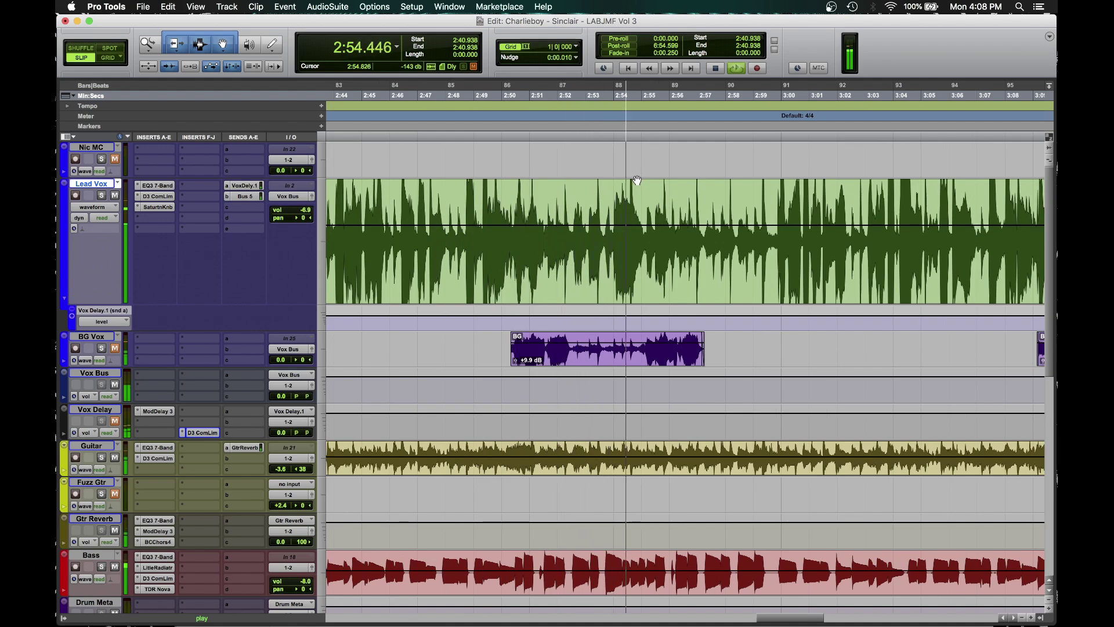
pyautogui.hscroll(5, 636, 183)
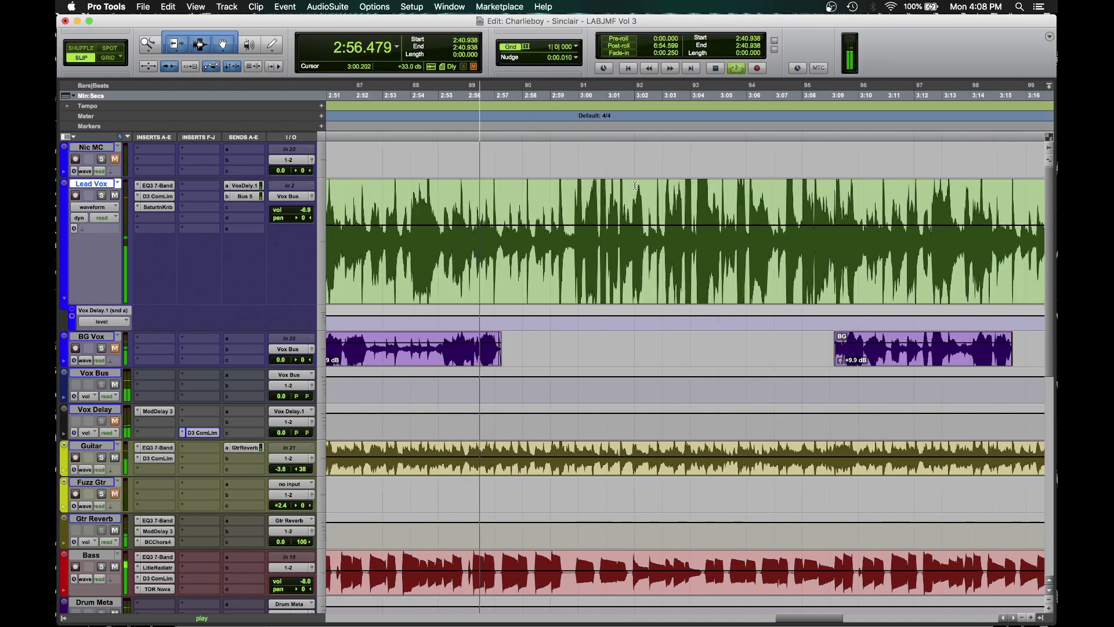
pyautogui.hscroll(3, 580, 232)
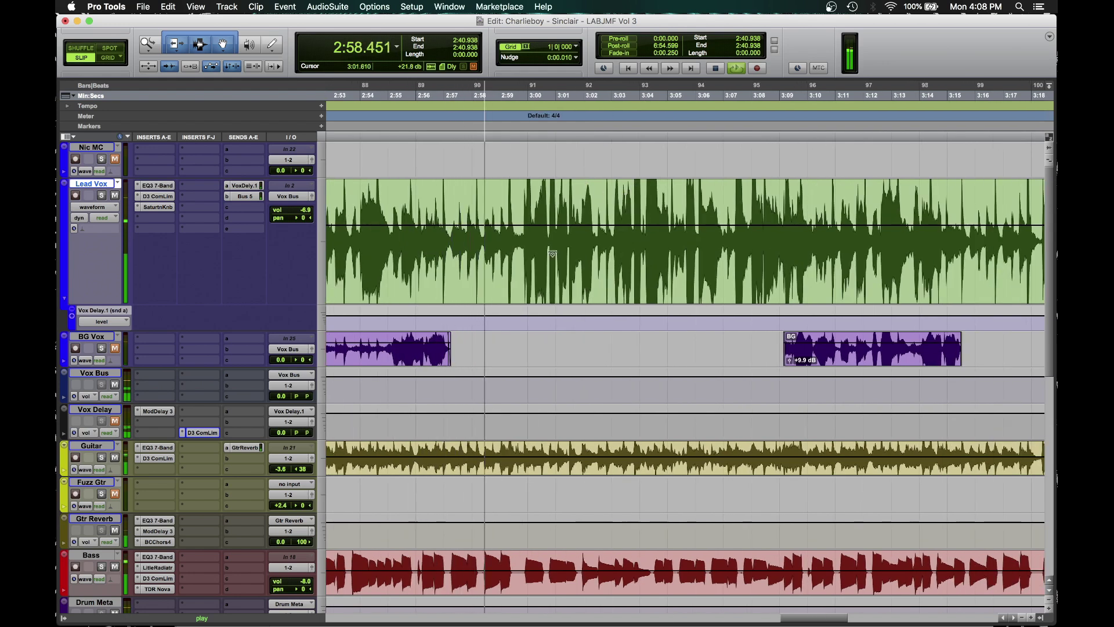
pyautogui.press('space')
pyautogui.click(428, 174)
pyautogui.press('space')
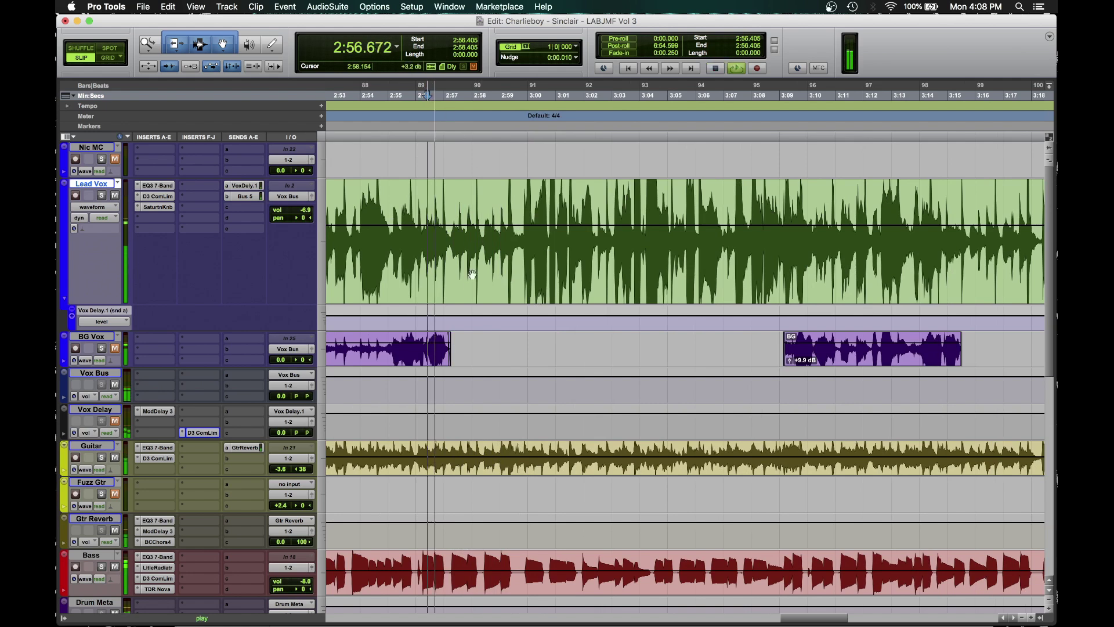
pyautogui.press('space')
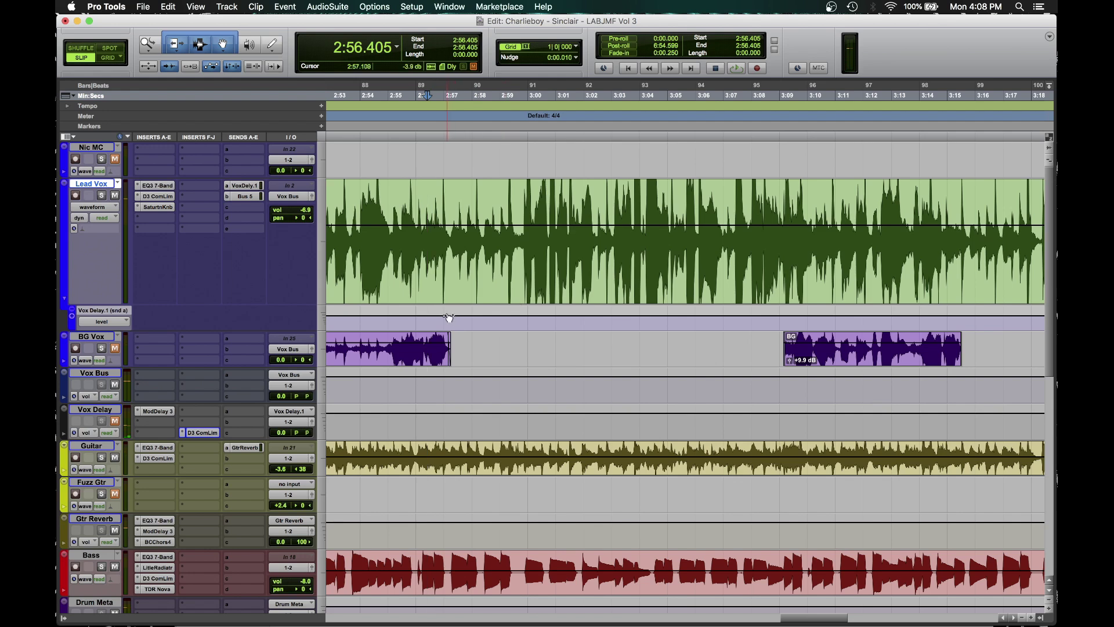
# Step: Audition the vocal from 2:59.6 and lower its delay send level to -∞ dB between about 2:57.2 and 2:59.8
pyautogui.click(517, 91)
pyautogui.press('space')
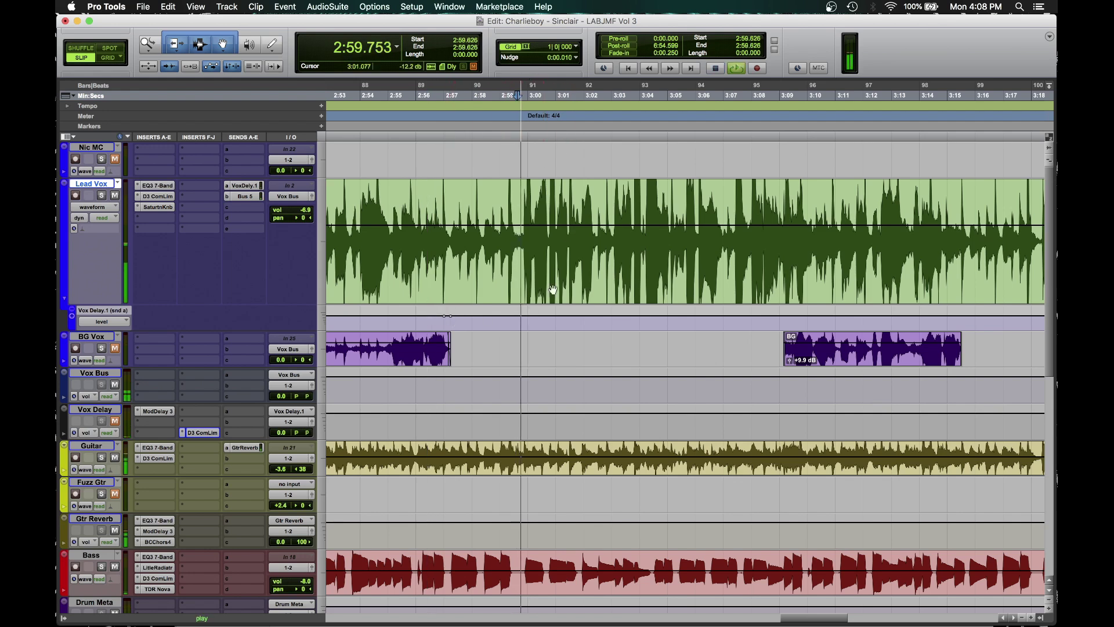
pyautogui.press('space')
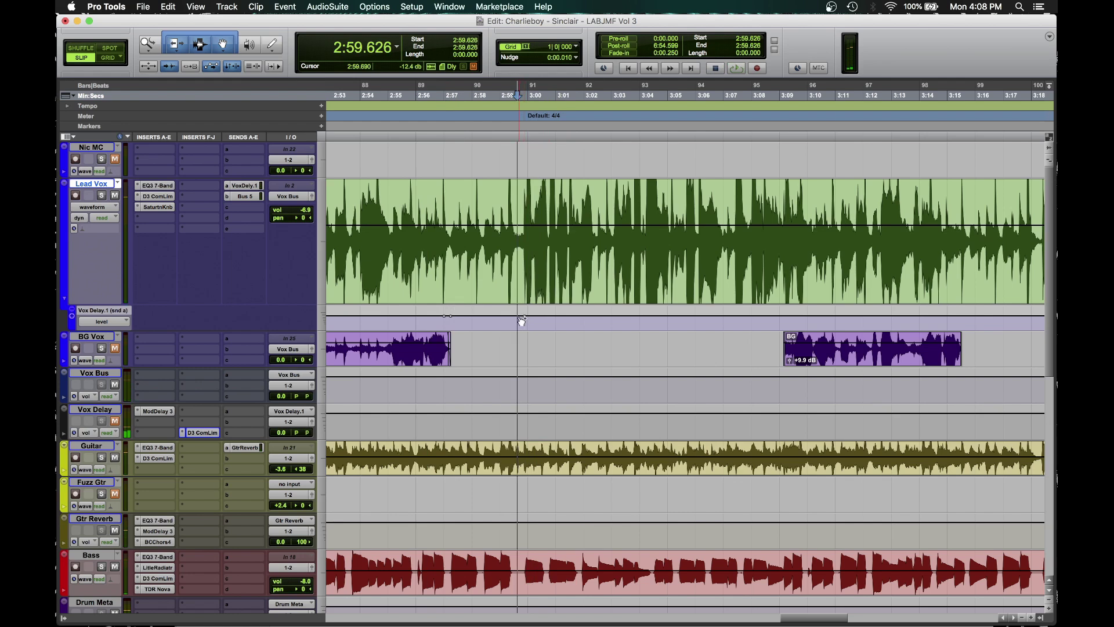
pyautogui.moveTo(518, 316); pyautogui.dragTo(522, 327)
pyautogui.click(448, 318)
pyautogui.moveTo(450, 315); pyautogui.dragTo(450, 329)
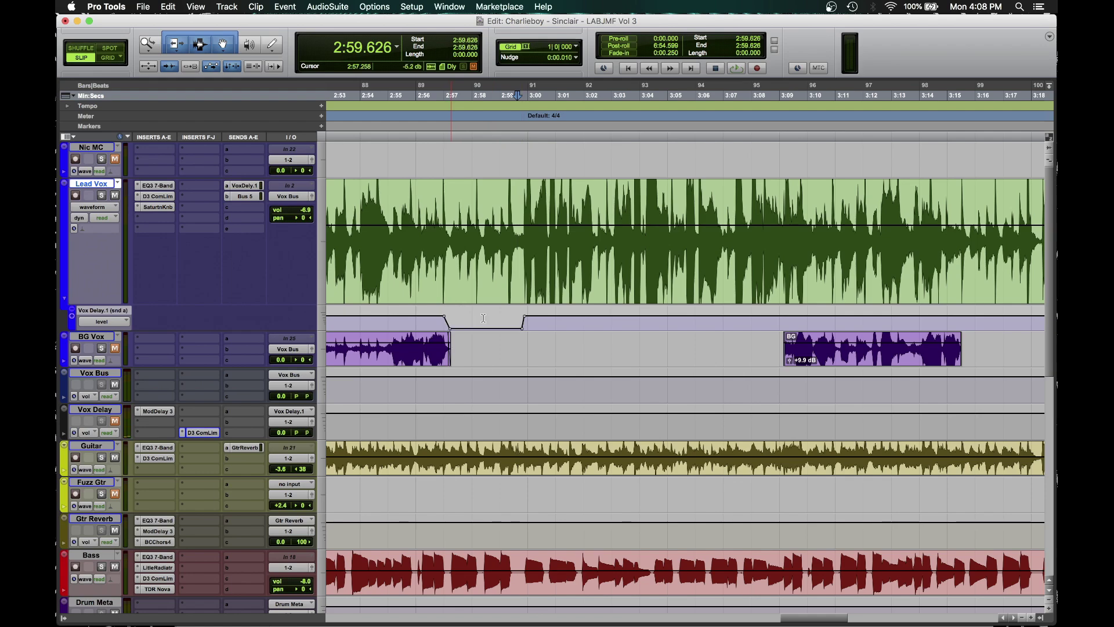
# Step: Play the song from about 3:13 and add breakpoints to the Lead Vox delay send level at about 3:15.6
pyautogui.press('space')
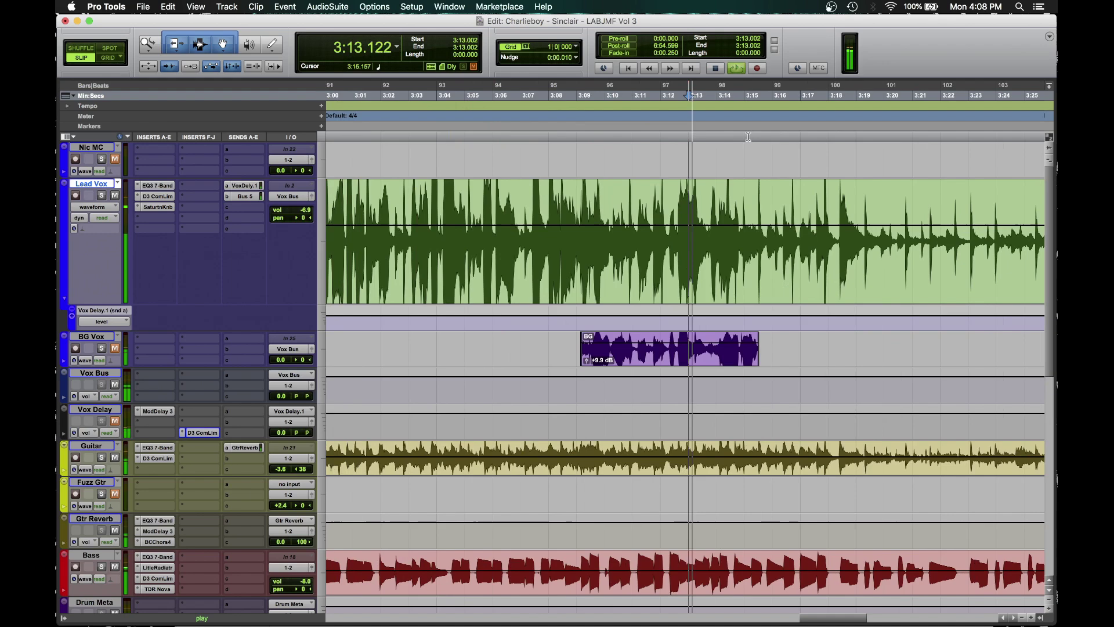
pyautogui.hscroll(4, 584, 367)
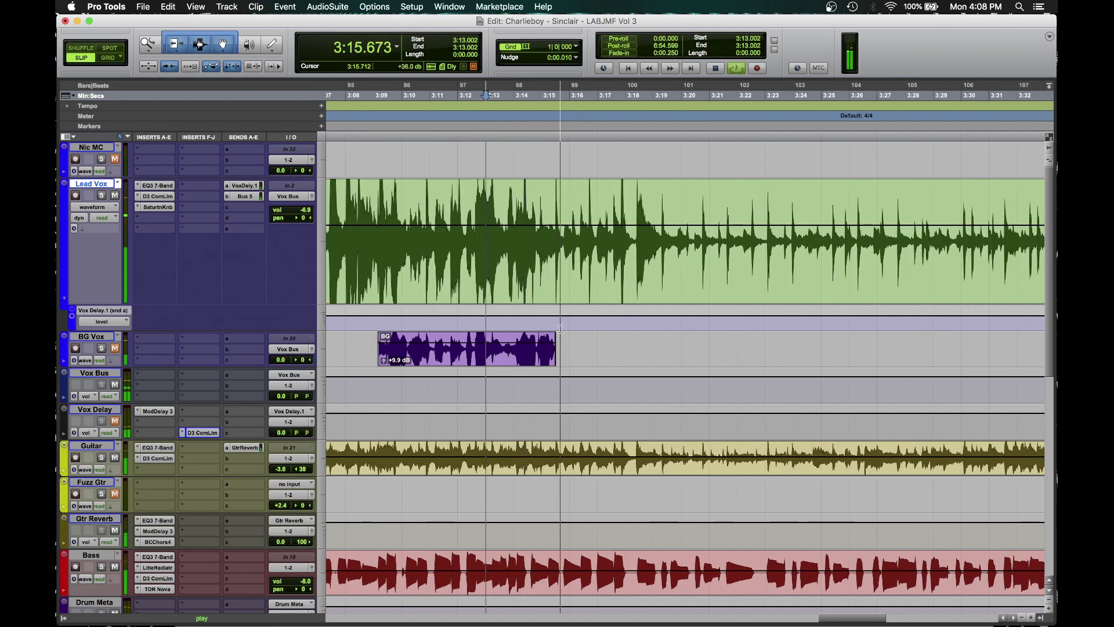
pyautogui.press('space')
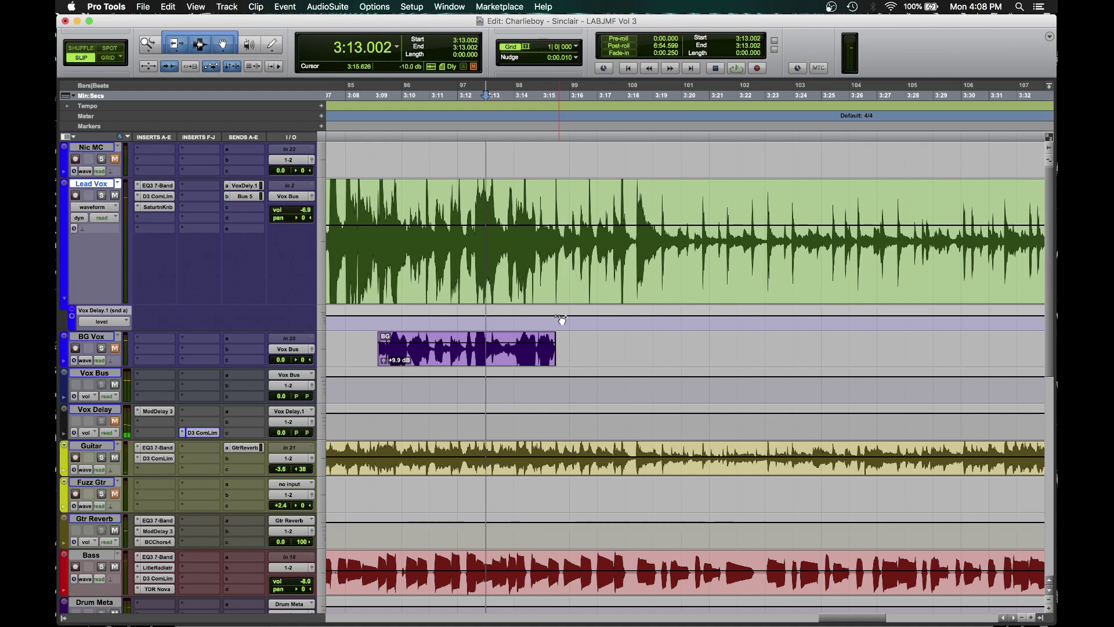
# Step: Audition the vocal from about 3:35.7 and 3:40.3, and lower its delay send level to -∞ dB after about 3:15.6
pyautogui.hscroll(3, 648, 286)
pyautogui.click(919, 115)
pyautogui.press('space')
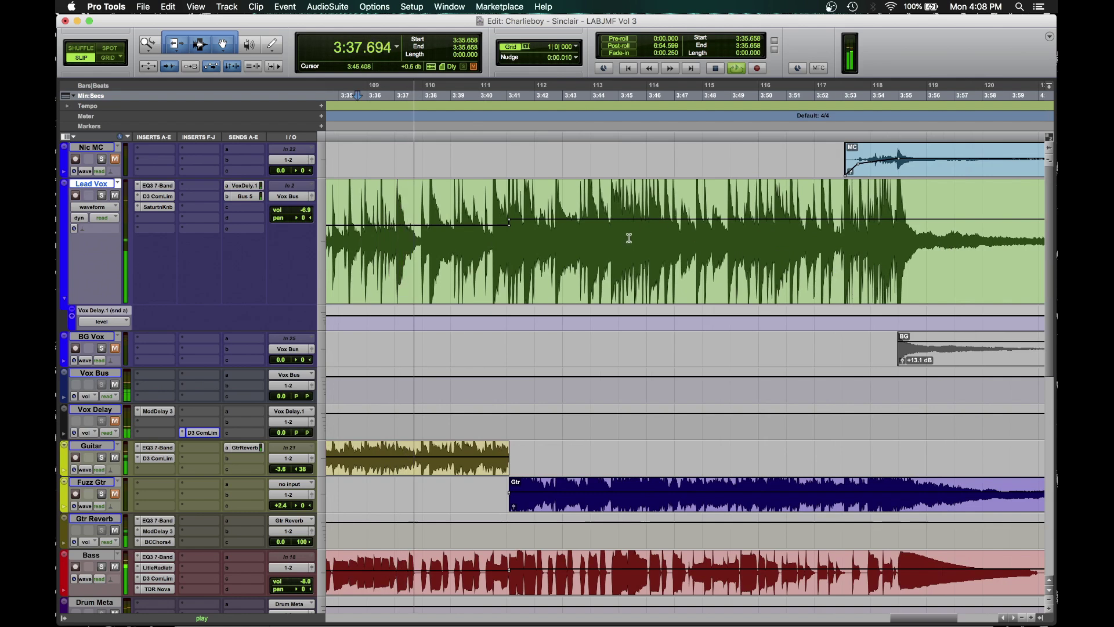
pyautogui.click(490, 239)
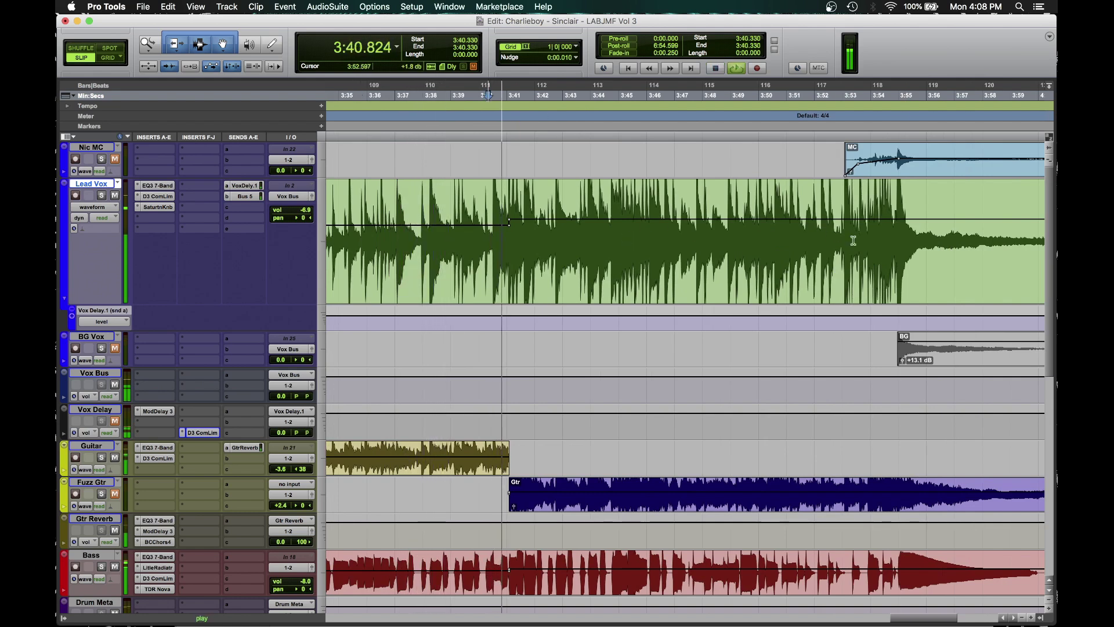
pyautogui.press('space')
pyautogui.hscroll(-10, 641, 186)
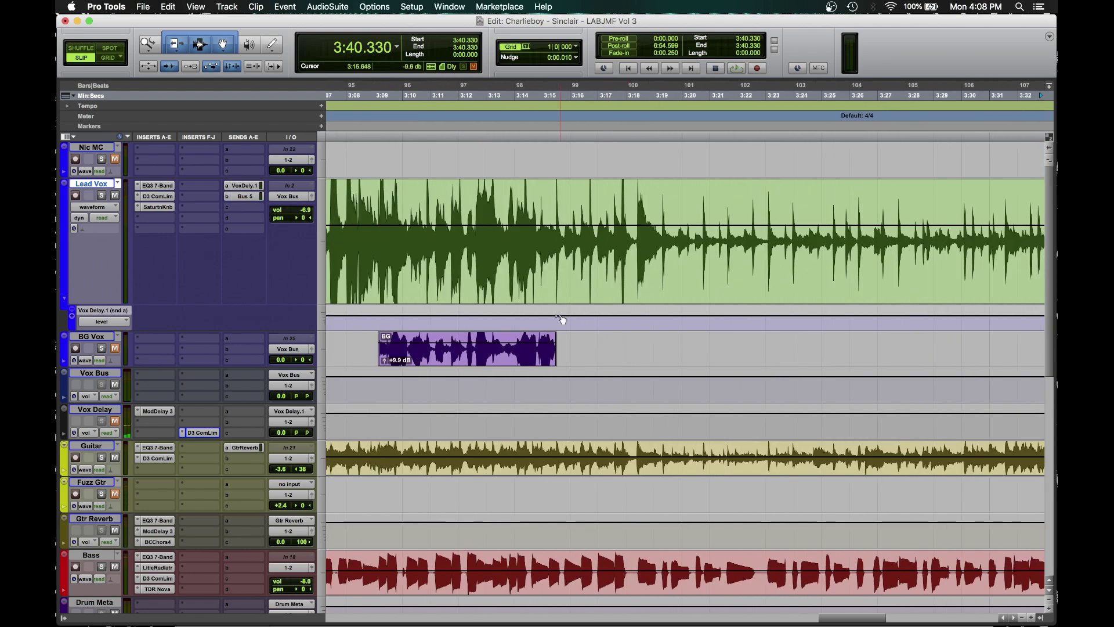
pyautogui.moveTo(559, 316); pyautogui.dragTo(558, 326)
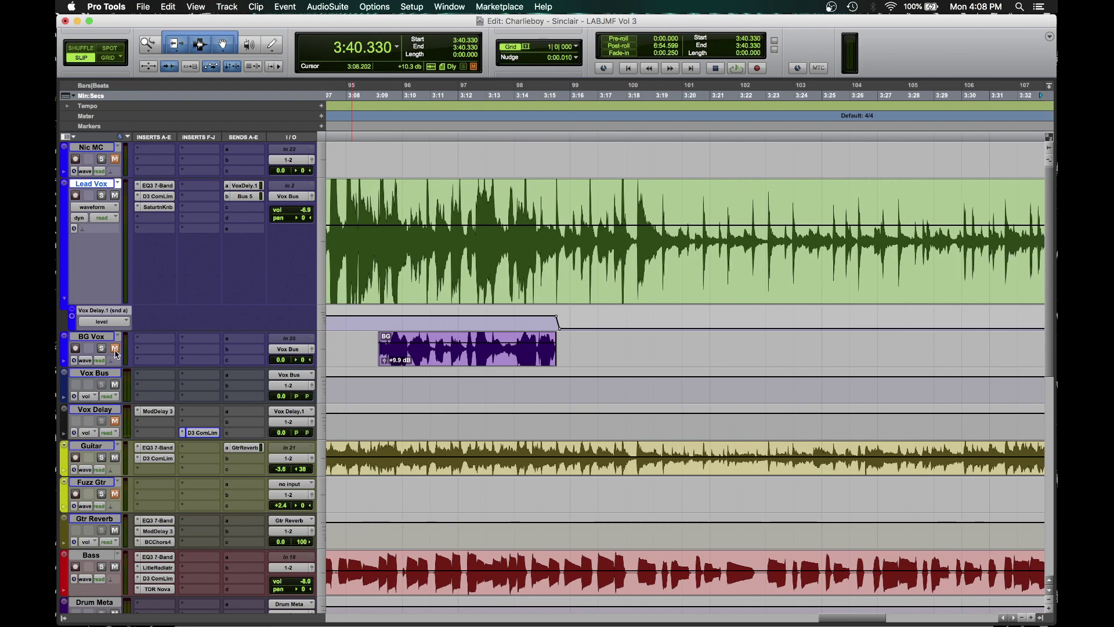
# Step: Reduce the Lead Vox track height and zoom the timeline out to show the song from its start
pyautogui.hscroll(-4, 538, 255)
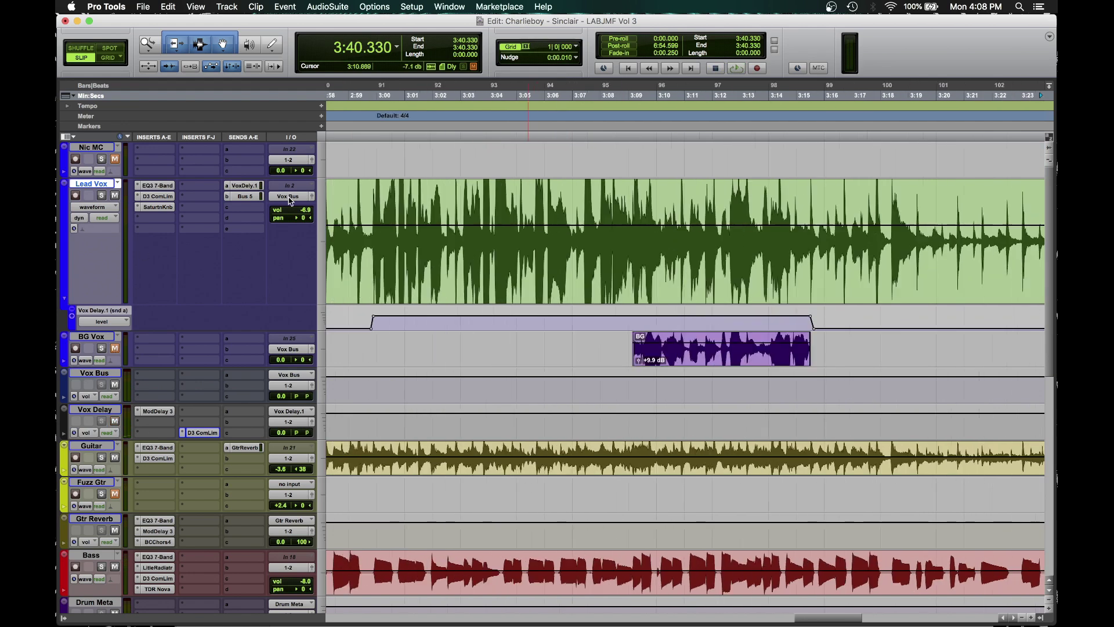
pyautogui.moveTo(99, 304); pyautogui.dragTo(107, 232)
pyautogui.hscroll(-20, 610, 223)
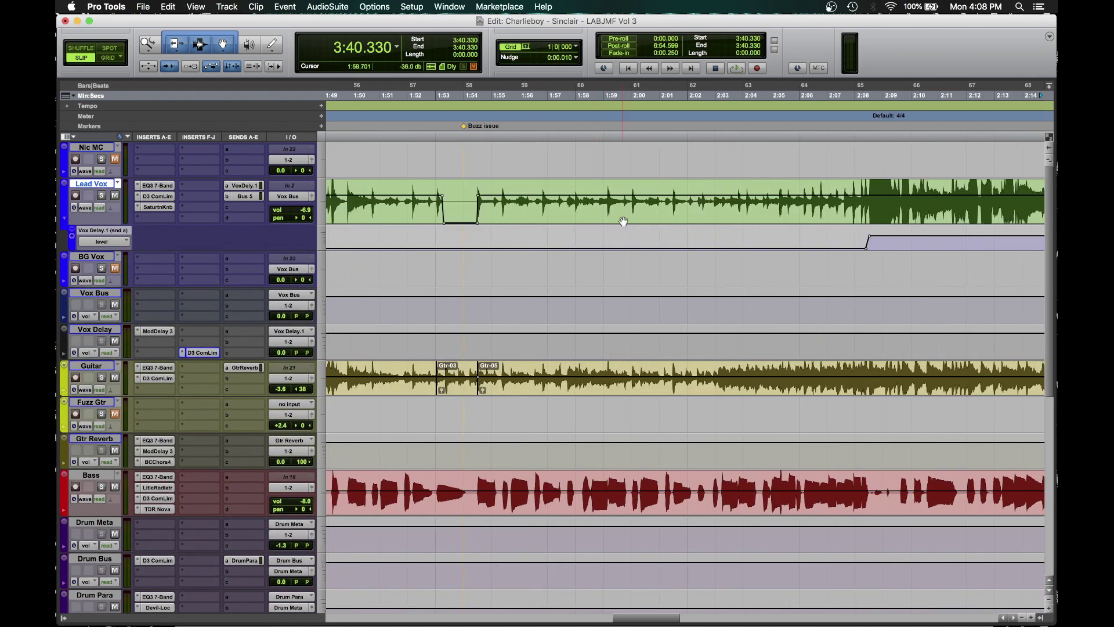
pyautogui.press('super+bracketleft')
pyautogui.press('super+bracketleft')
pyautogui.press('super+bracketleft')
pyautogui.hscroll(-5, 620, 224)
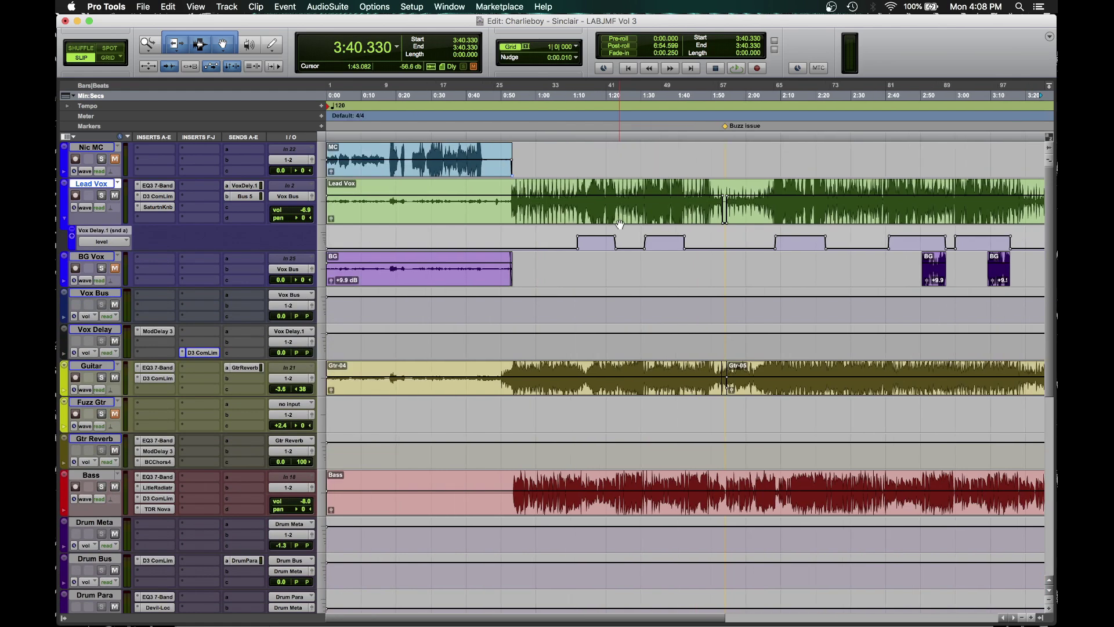
# Step: Play the song from about 1:09 and open the Lead Vox send fader for the vocal delay
pyautogui.click(570, 106)
pyautogui.press('space')
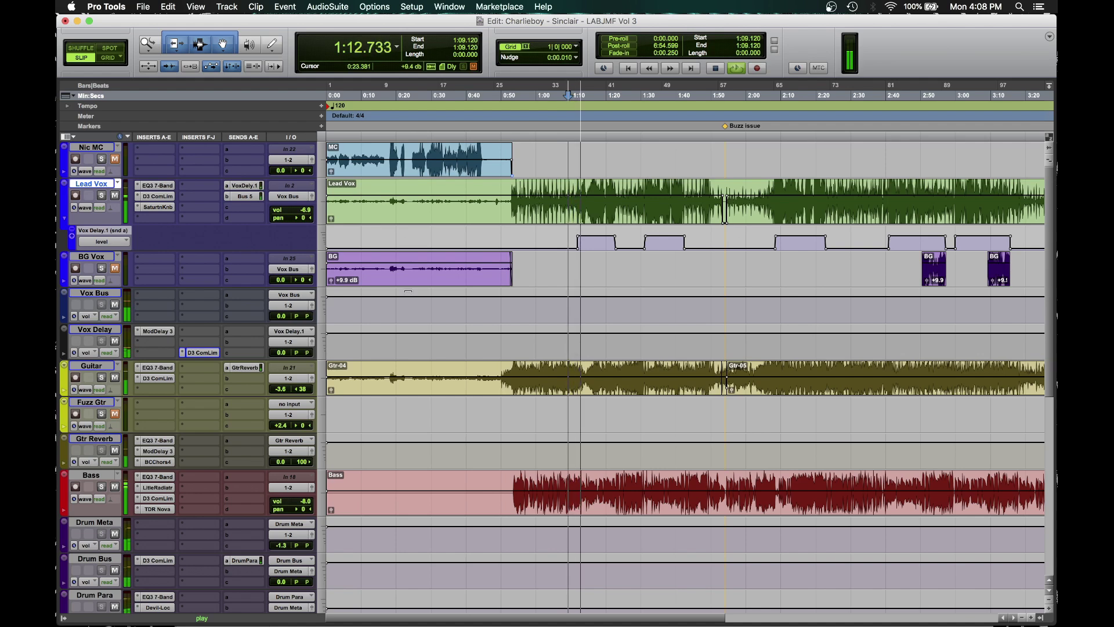
pyautogui.click(244, 185)
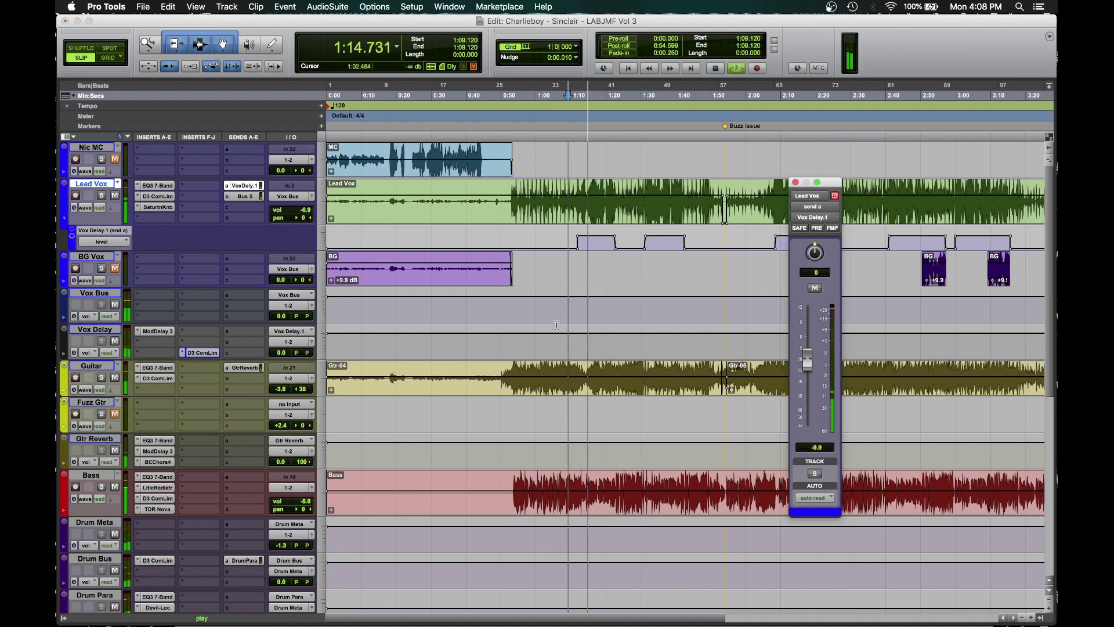
# Step: Try a lower Lead Vox delay send level and set both feedback amounts in the Vox Delay track's Mod Delay III to 50%
pyautogui.moveTo(807, 360); pyautogui.dragTo(807, 372)
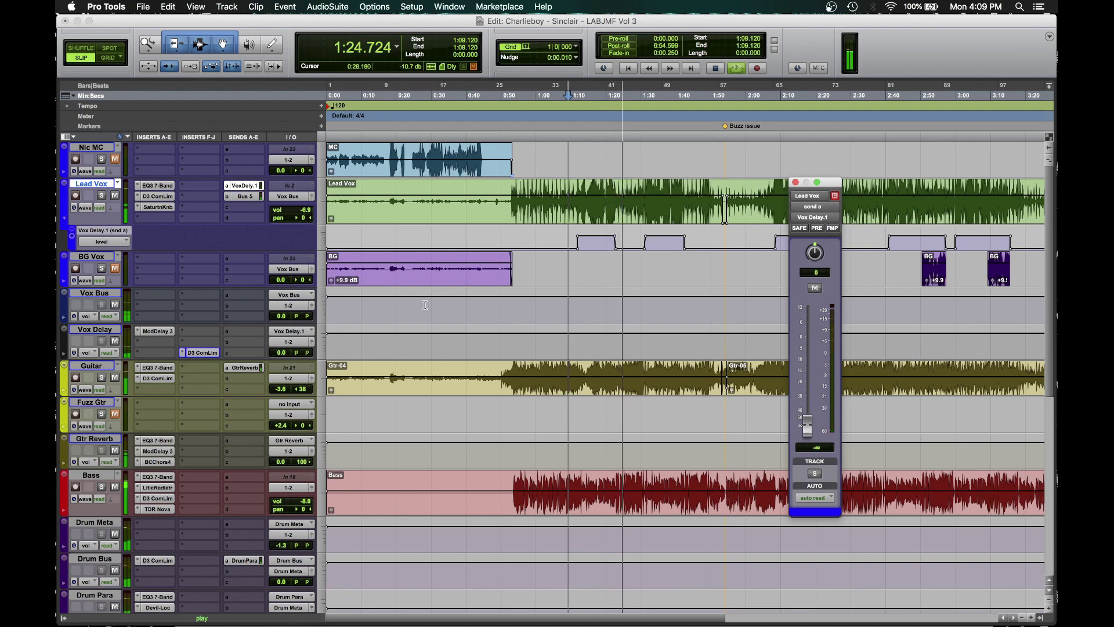
pyautogui.click(155, 331)
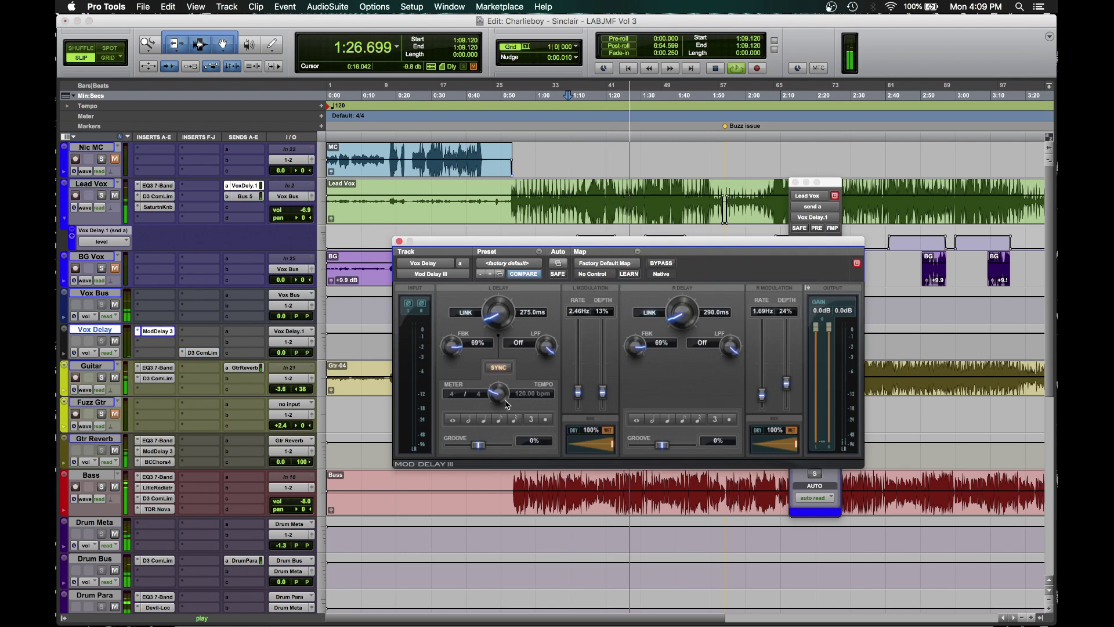
pyautogui.moveTo(453, 347); pyautogui.dragTo(441, 377)
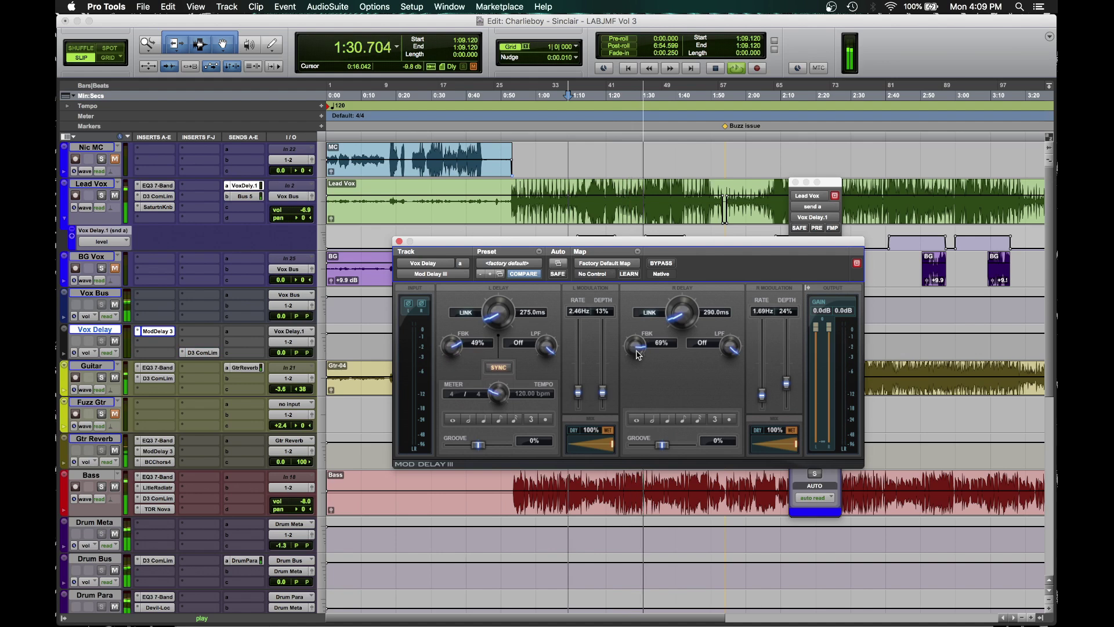
pyautogui.moveTo(636, 354); pyautogui.dragTo(626, 394)
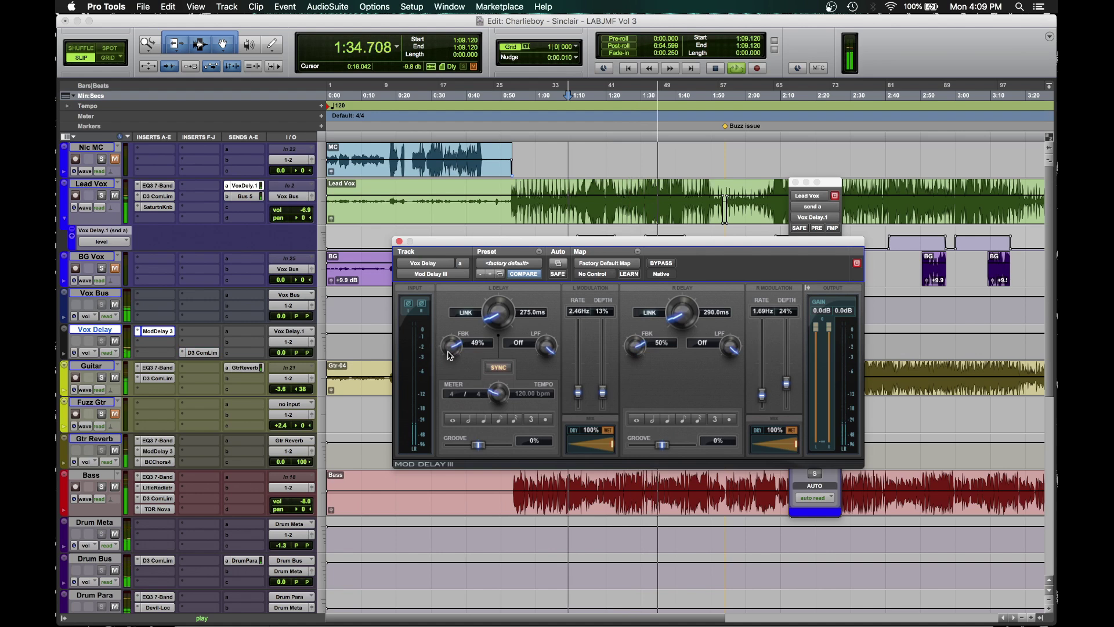
pyautogui.moveTo(450, 355); pyautogui.dragTo(450, 353)
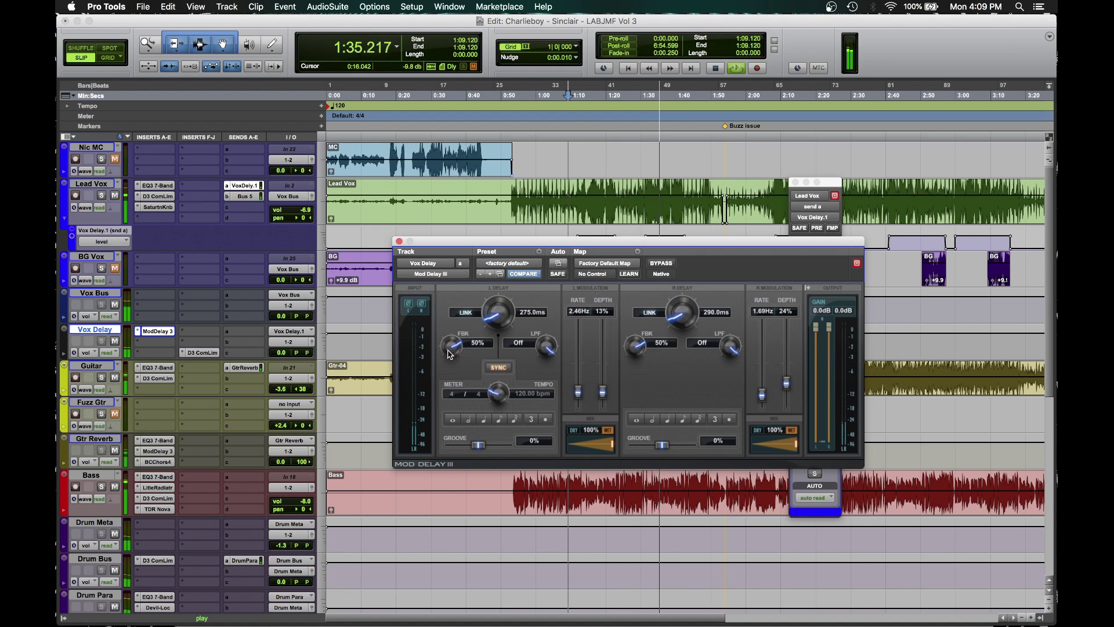
pyautogui.click(398, 241)
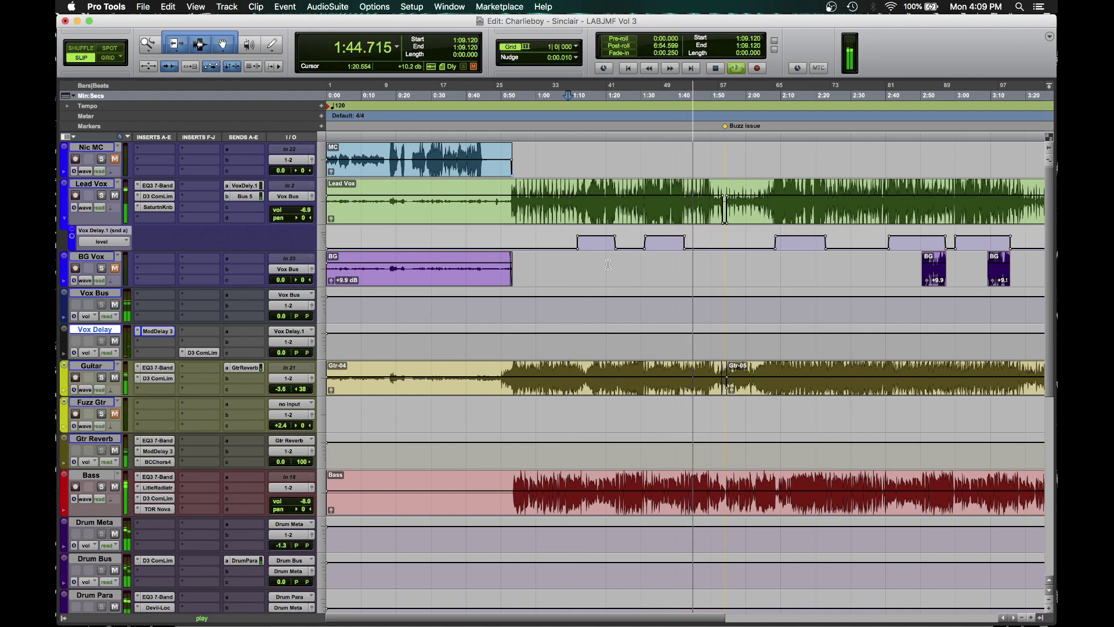
# Step: Stop playback and look over all tracks down to Master 1 and the arrangement through to the song's end
pyautogui.scroll(-5, 667, 297)
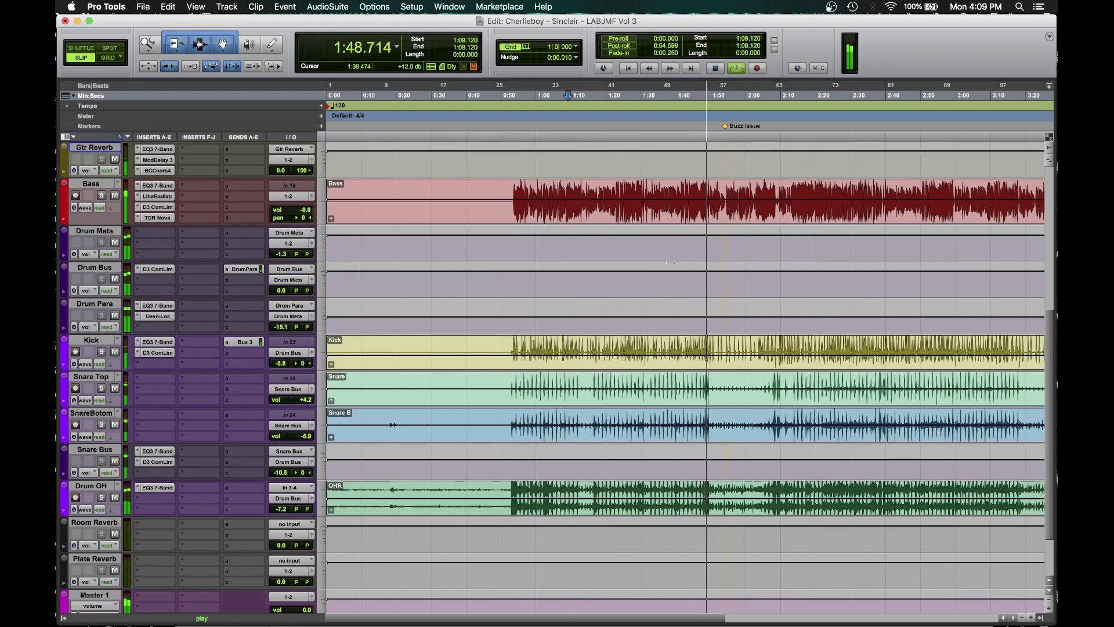
pyautogui.scroll(-2, 670, 262)
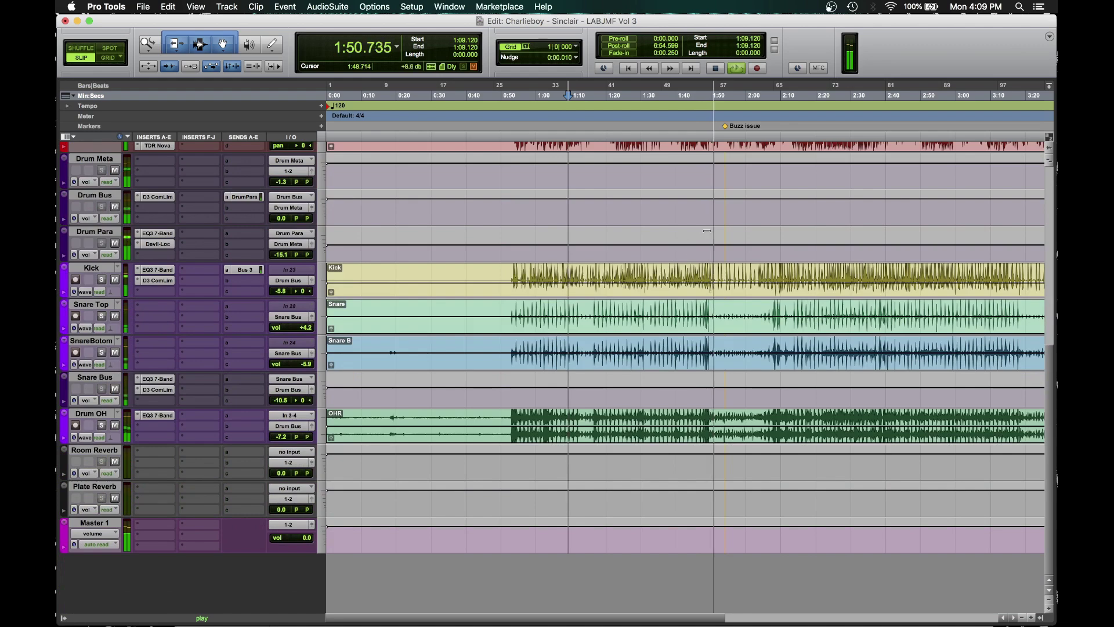
pyautogui.scroll(10, 702, 238)
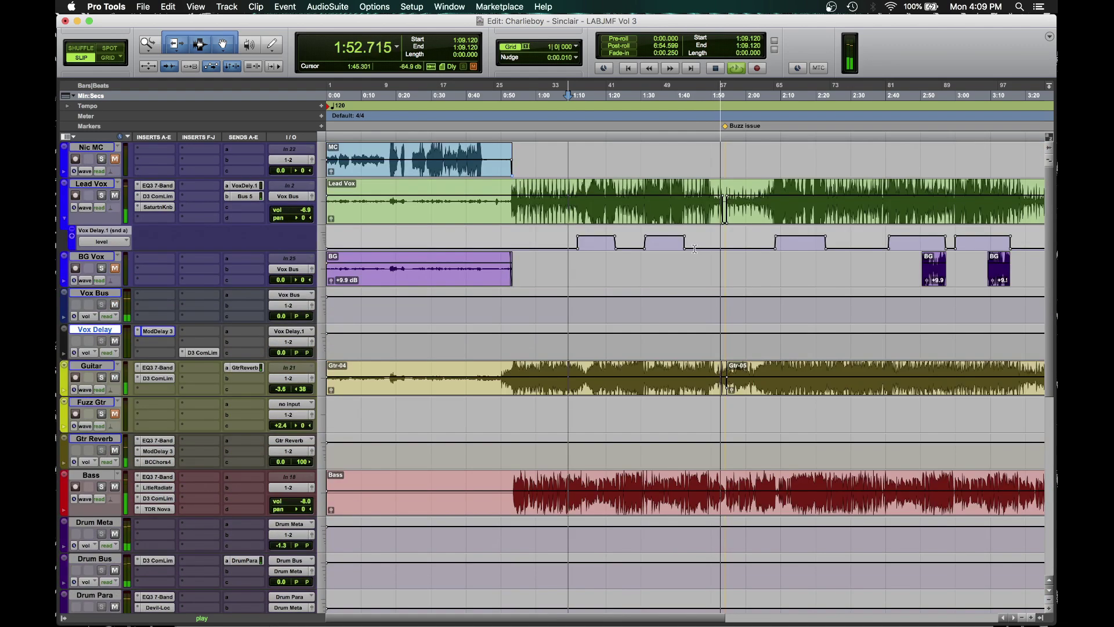
pyautogui.hscroll(5, 694, 248)
pyautogui.press('space')
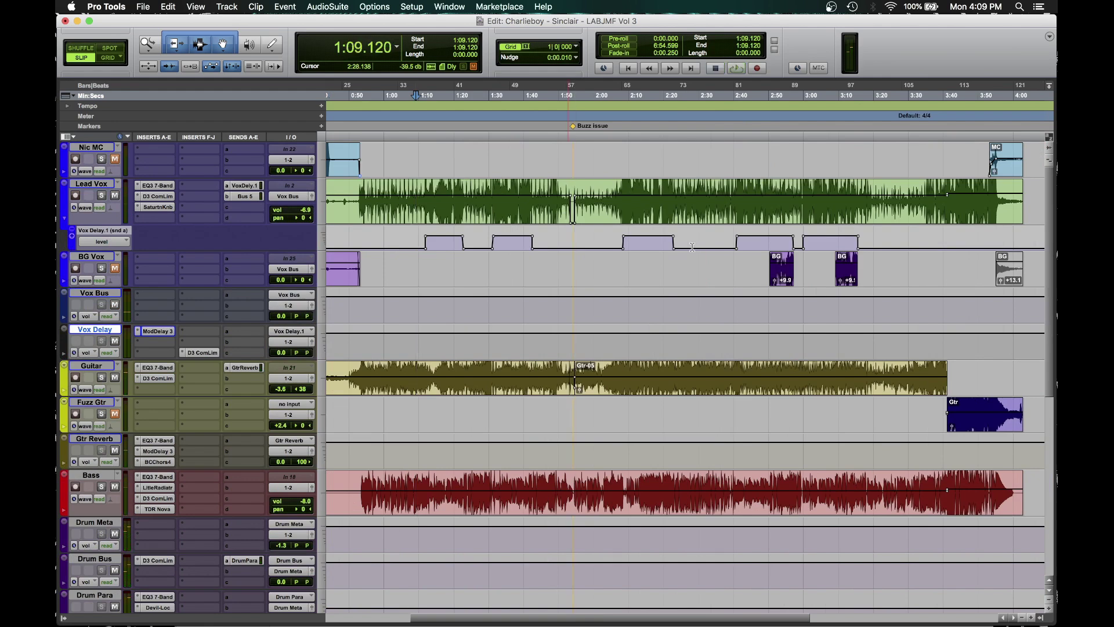
pyautogui.hscroll(-5, 653, 246)
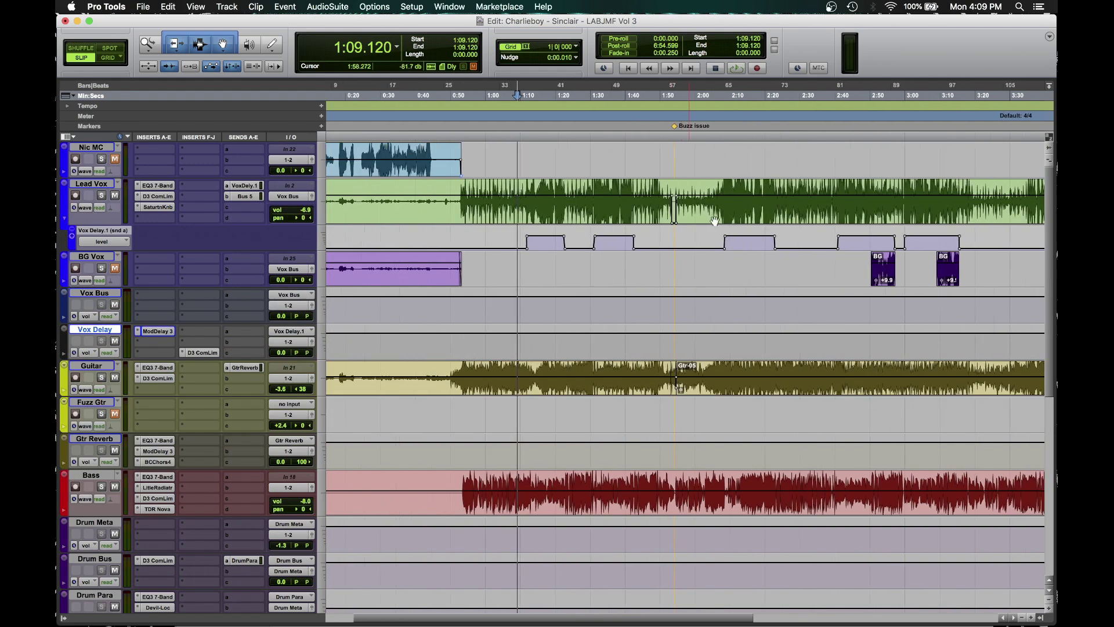
pyautogui.hscroll(10, 690, 192)
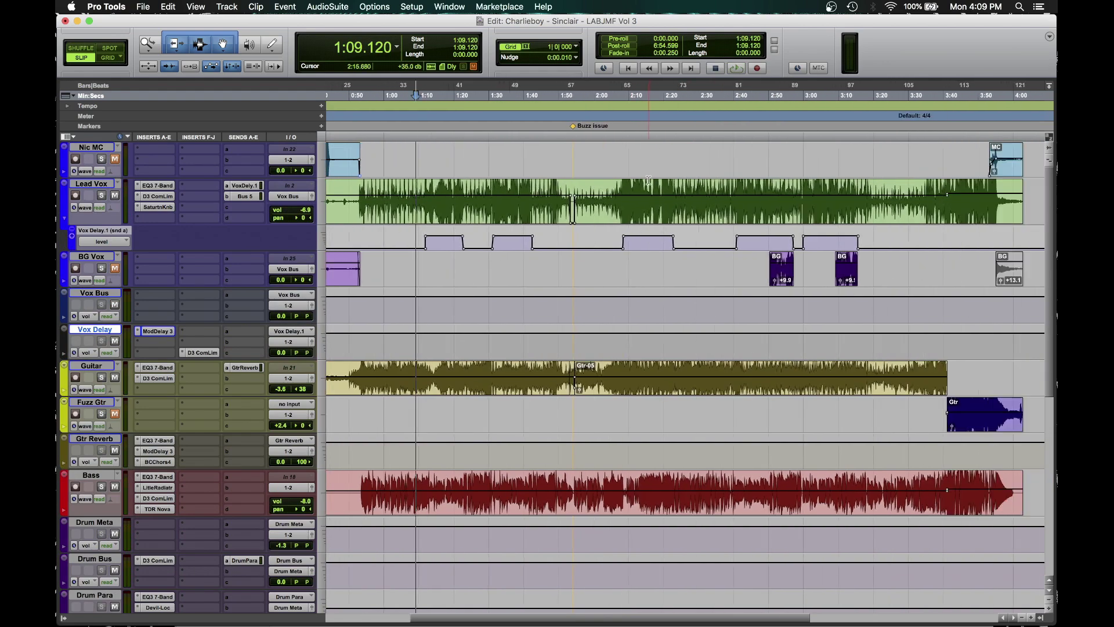
pyautogui.hscroll(4, 647, 171)
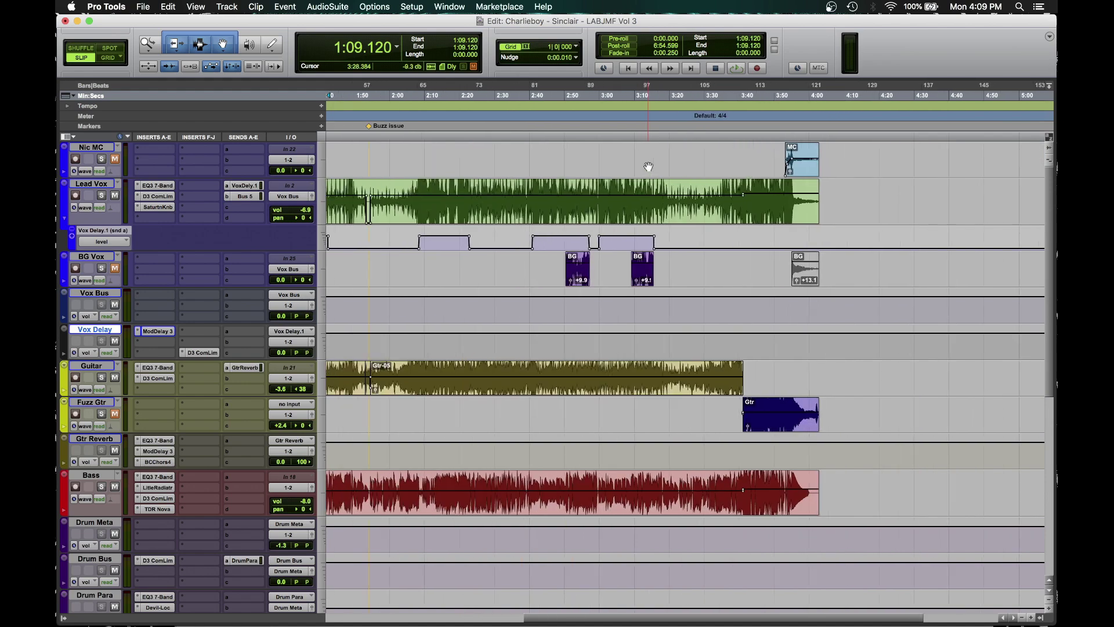
pyautogui.hscroll(-10, 684, 325)
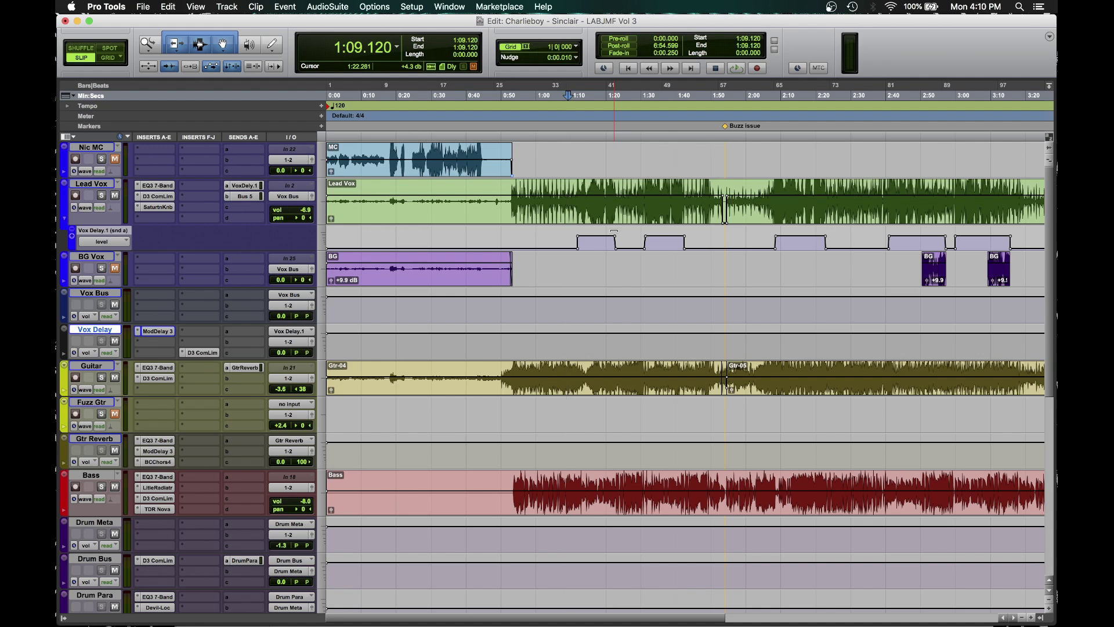
pyautogui.scroll(-10, 650, 249)
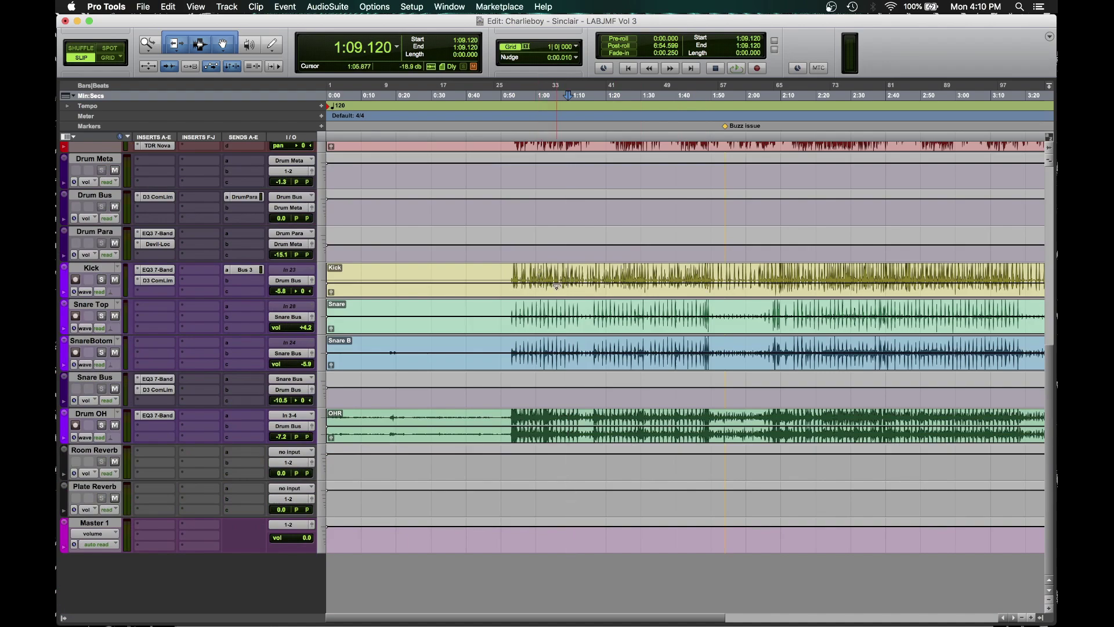
pyautogui.scroll(3, 534, 286)
pyautogui.scroll(5, 539, 288)
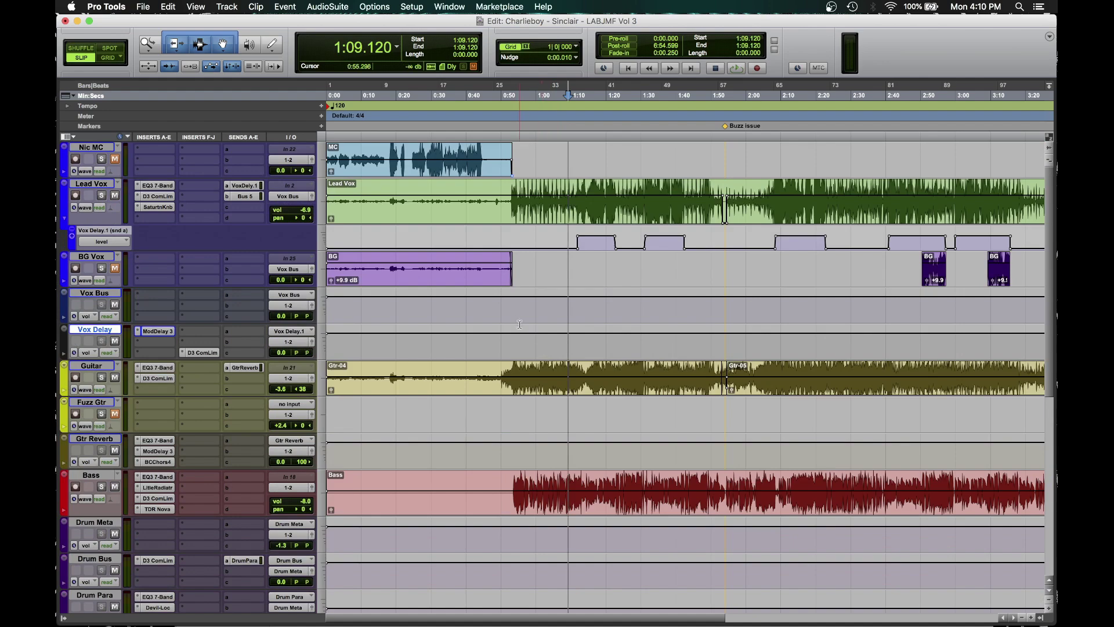
pyautogui.scroll(-5, 537, 311)
pyautogui.scroll(-2, 536, 312)
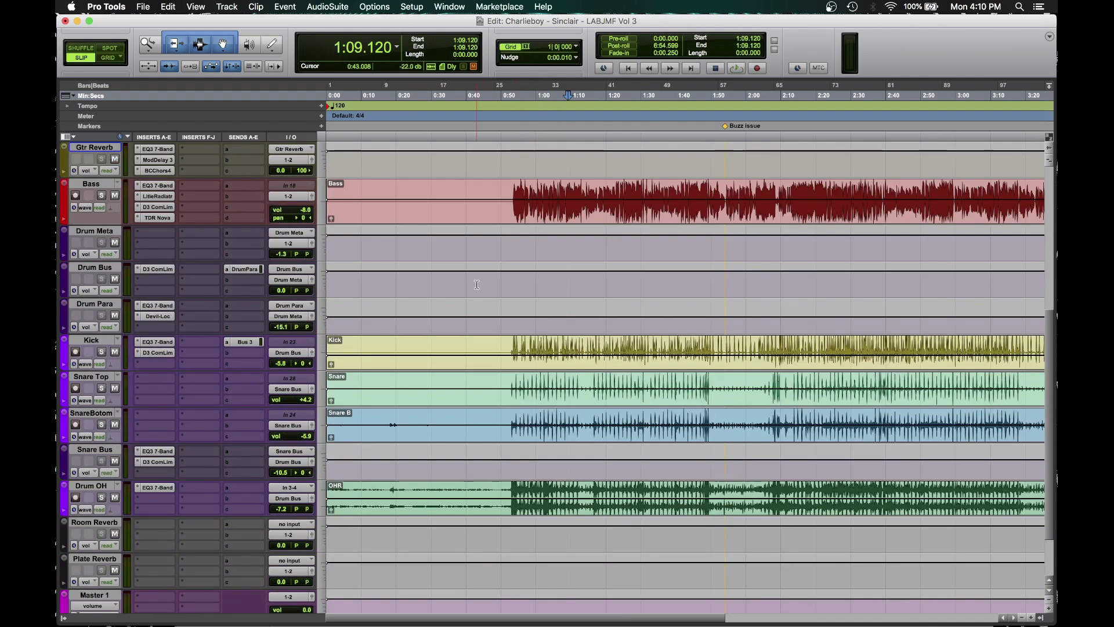
# Step: Select the timeline range from about 0:53.930 to 3:20.021 and play it from its start
pyautogui.click(515, 127)
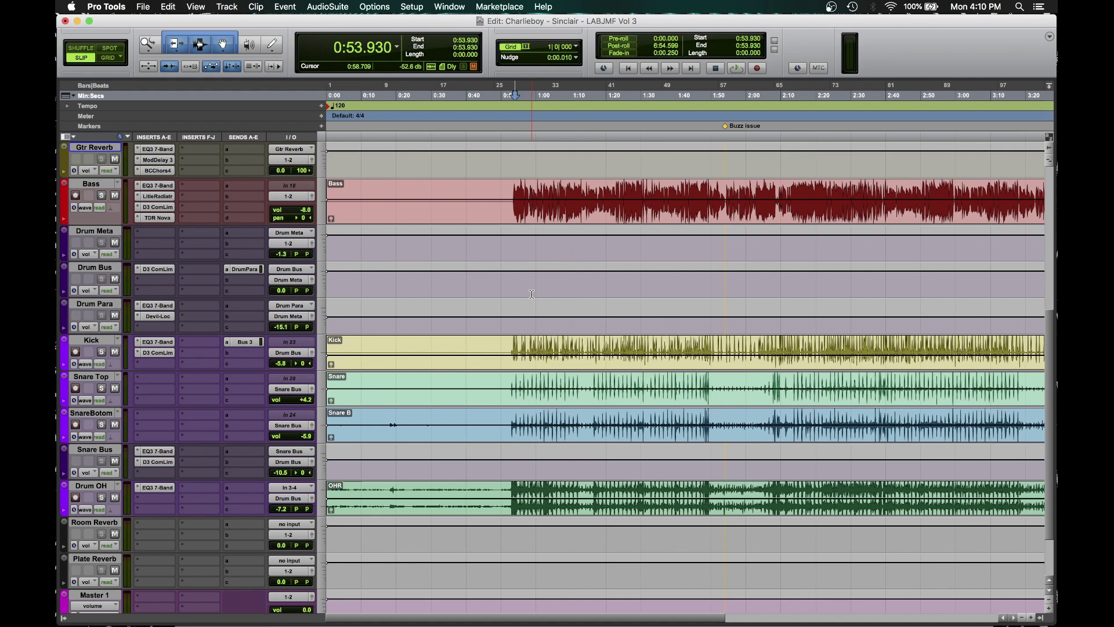
pyautogui.scroll(8, 531, 294)
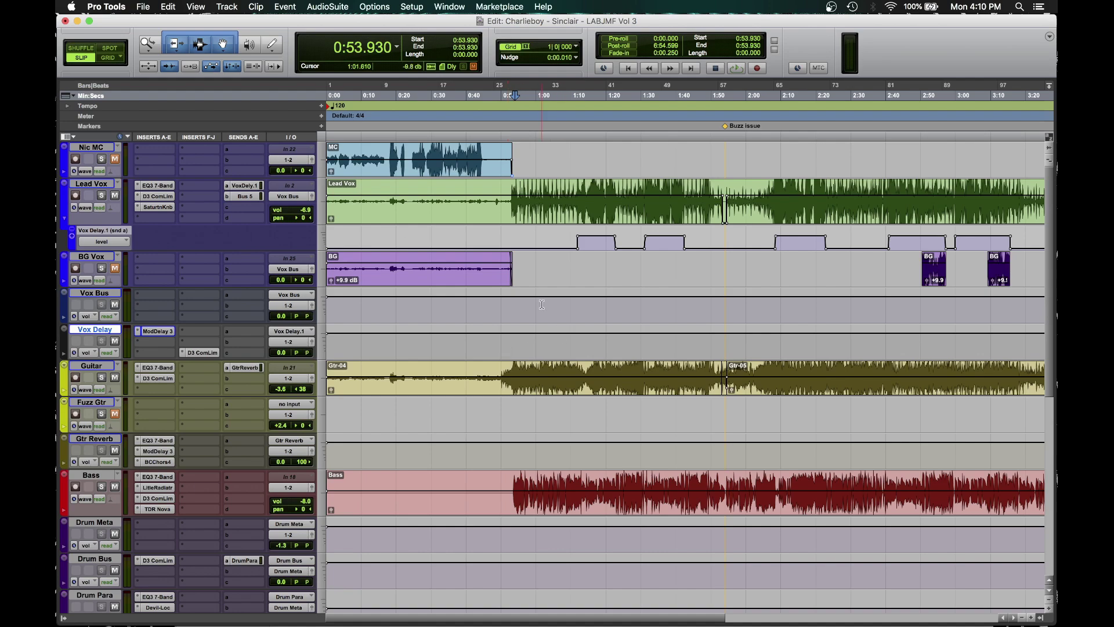
pyautogui.scroll(-5, 542, 304)
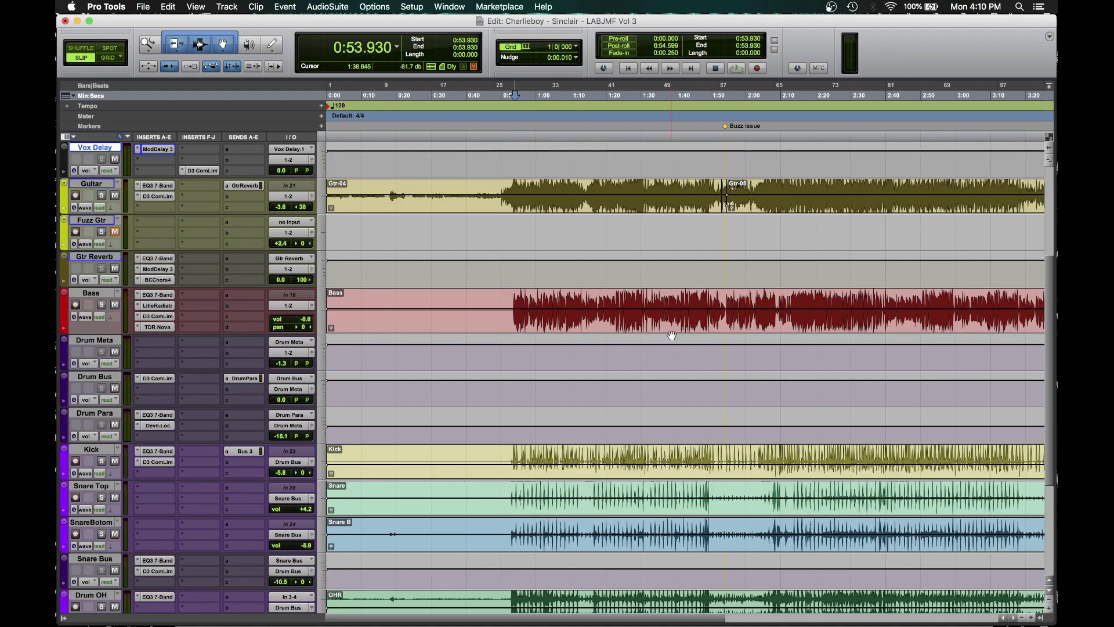
pyautogui.scroll(5, 671, 336)
pyautogui.scroll(-10, 671, 335)
pyautogui.hscroll(2, 671, 336)
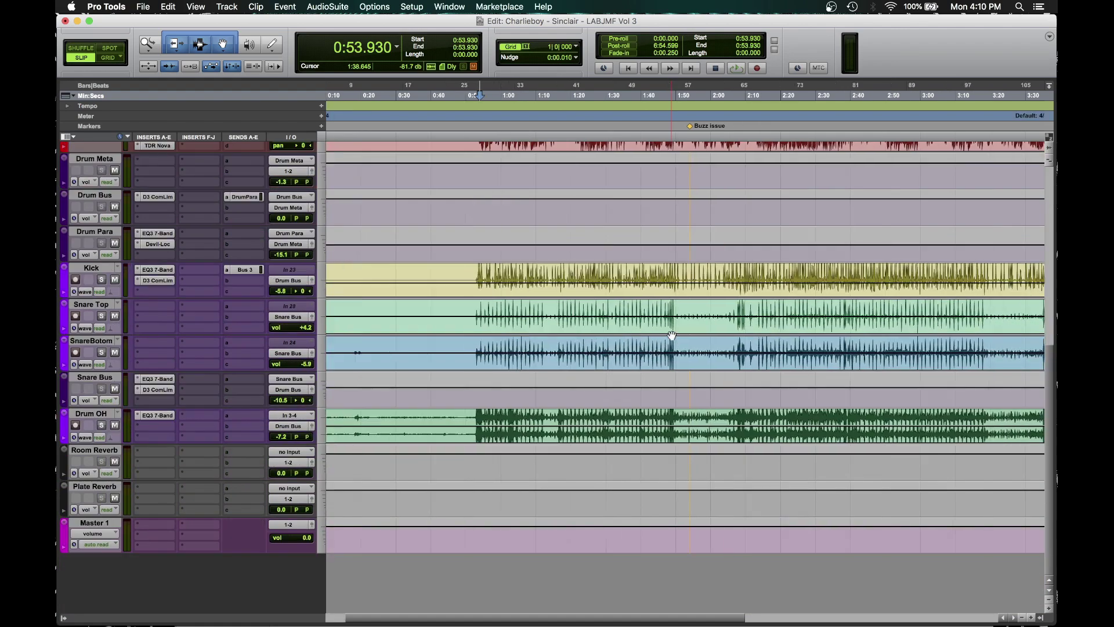
pyautogui.scroll(10, 615, 181)
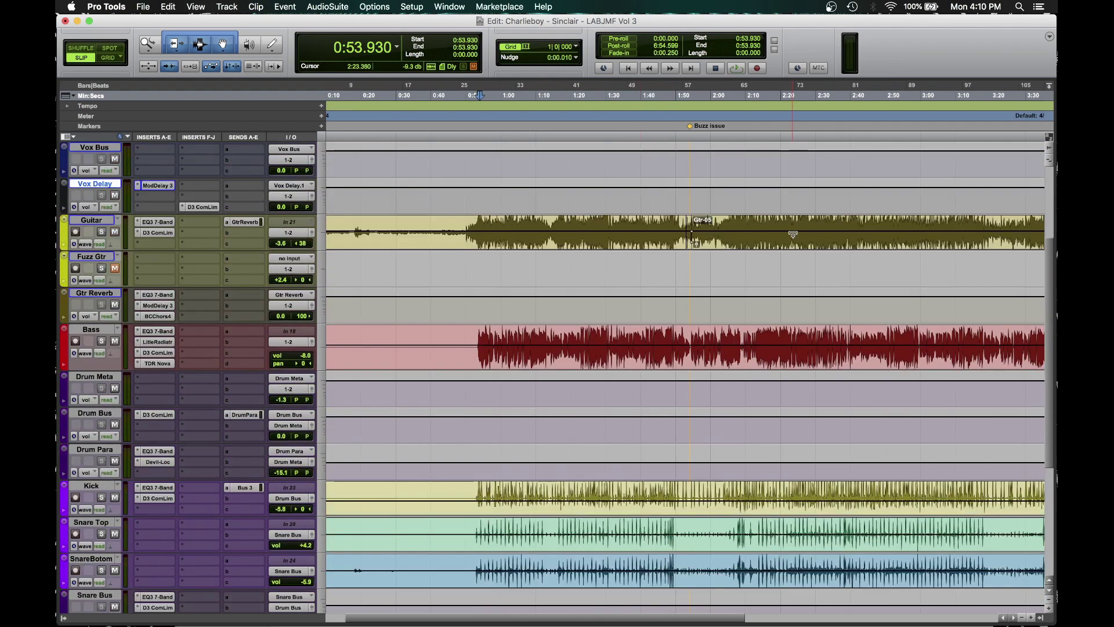
pyautogui.hscroll(6, 796, 230)
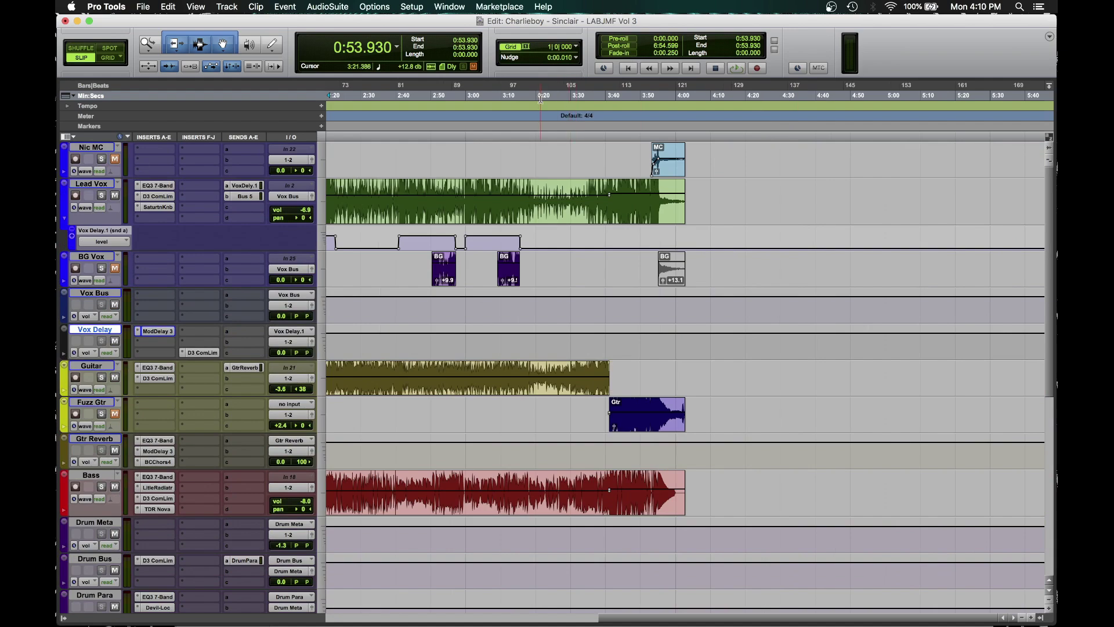
pyautogui.press('space')
pyautogui.keyDown('shift'); pyautogui.click(536, 104); pyautogui.keyUp('shift')
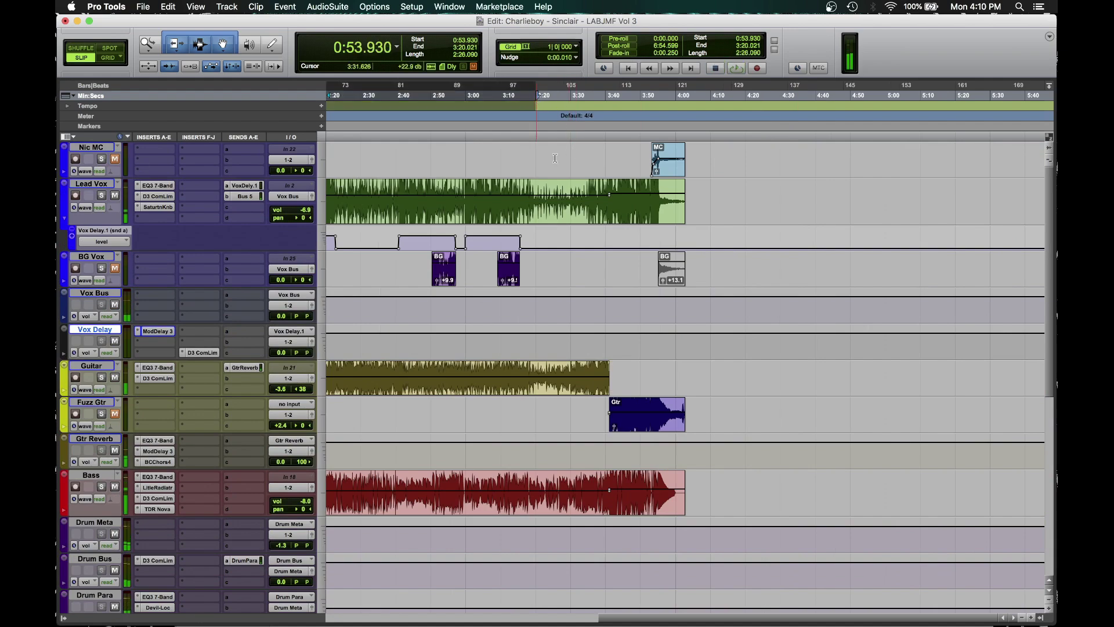
# Step: Add a send on the Drum Meta track routed to the Room Reverb track
pyautogui.scroll(-10, 567, 274)
pyautogui.scroll(4, 447, 296)
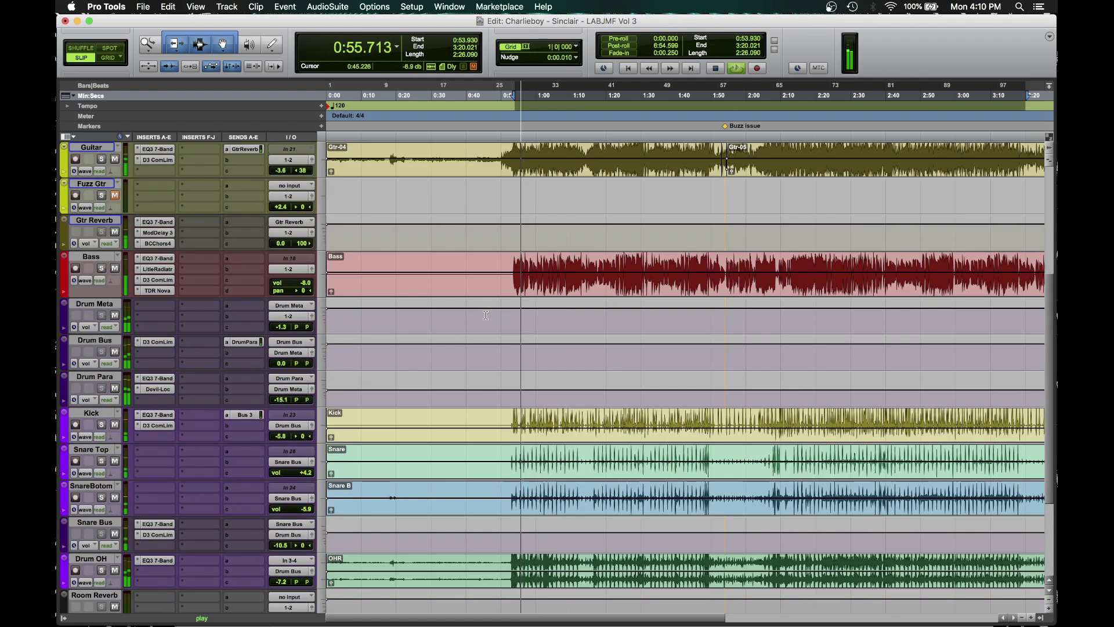
pyautogui.click(157, 309)
pyautogui.click(246, 309)
pyautogui.click(246, 309)
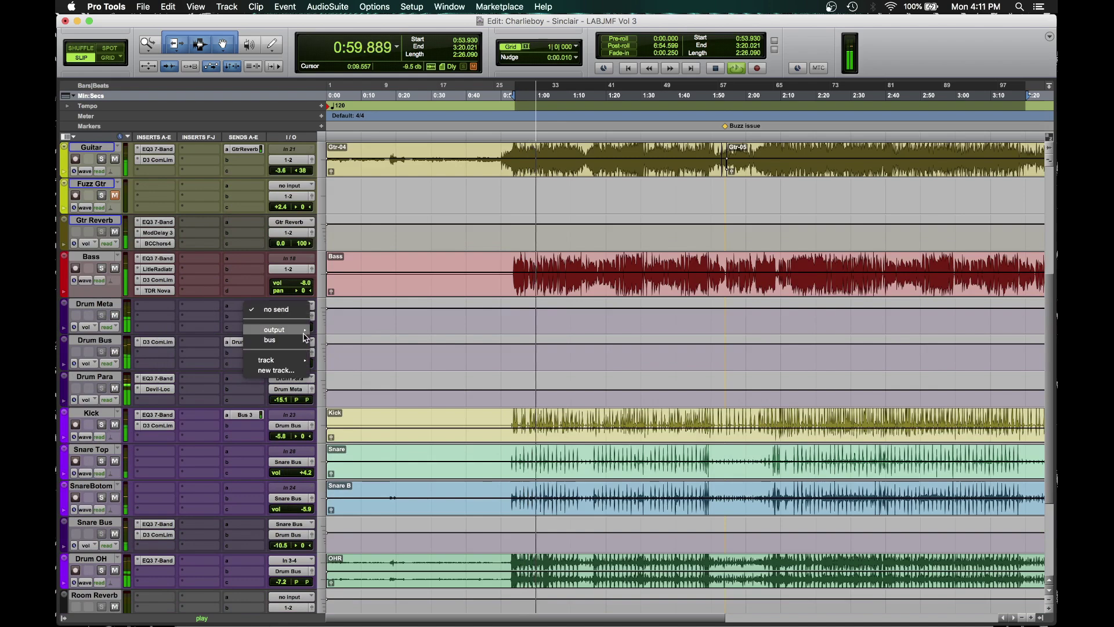
pyautogui.moveTo(290, 362)
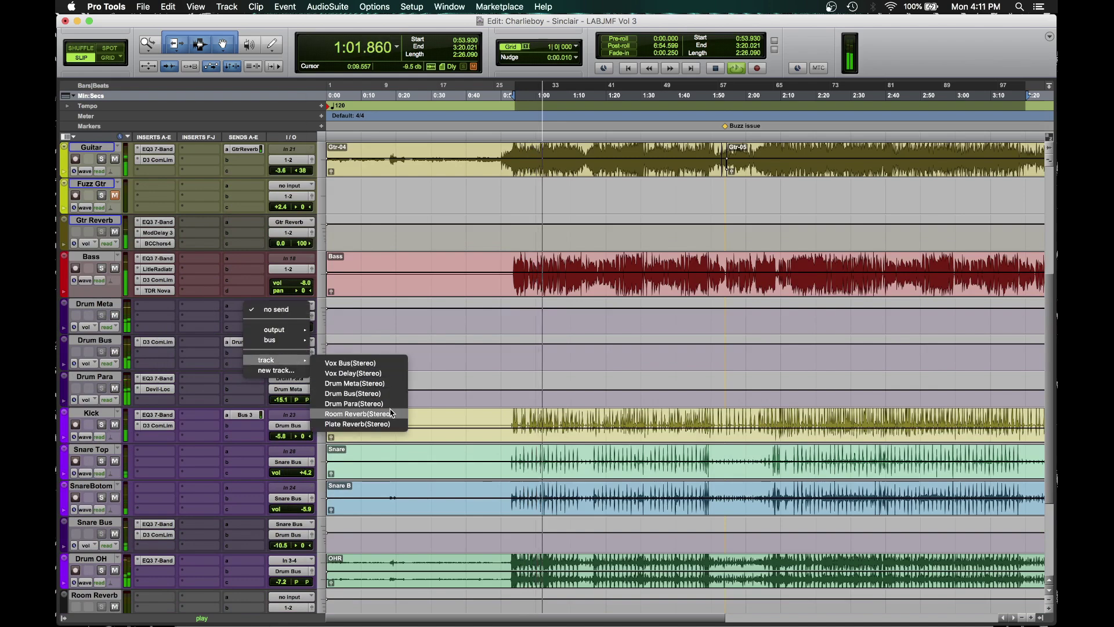
pyautogui.click(643, 392)
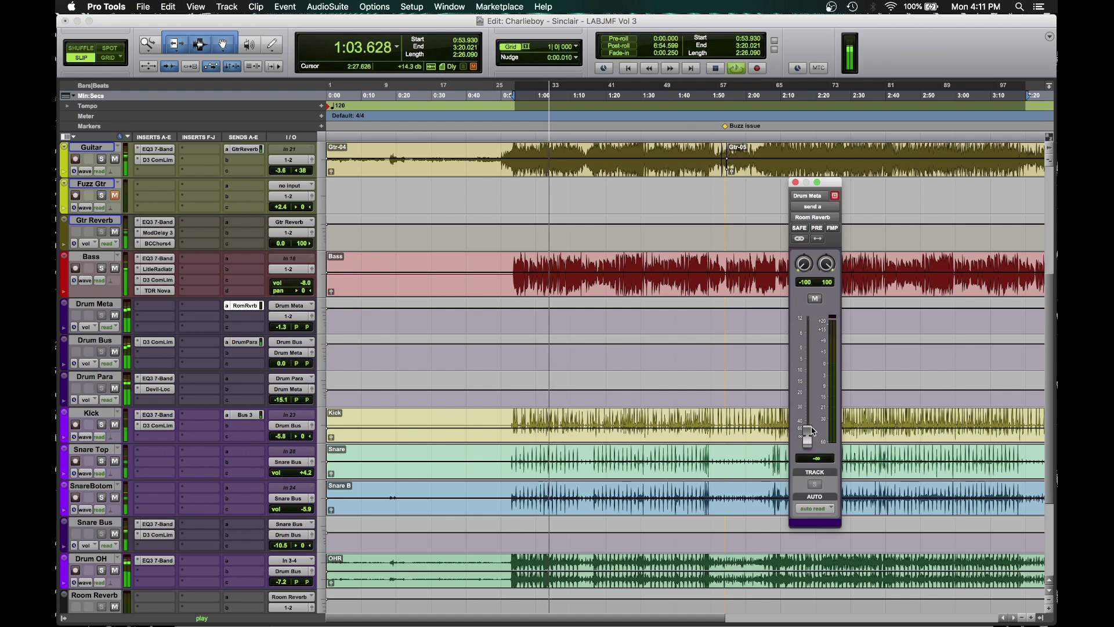
# Step: Set the Drum Meta send's level to 0.0 dB, make it pre-fader with follow main pan, and stop playback
pyautogui.click(817, 228)
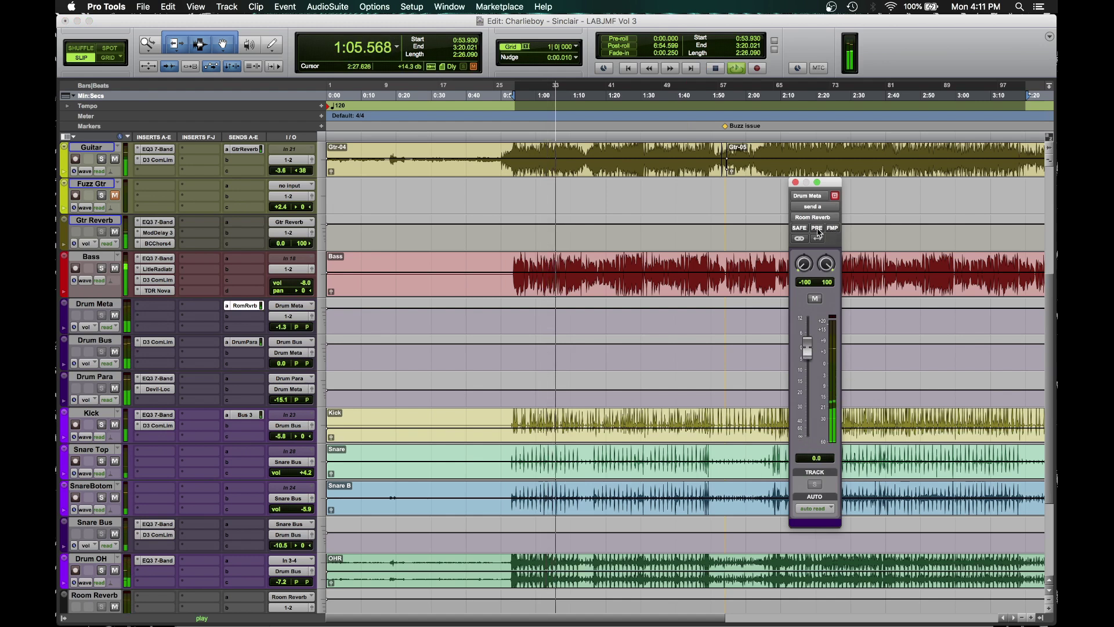
pyautogui.press('space')
pyautogui.click(833, 228)
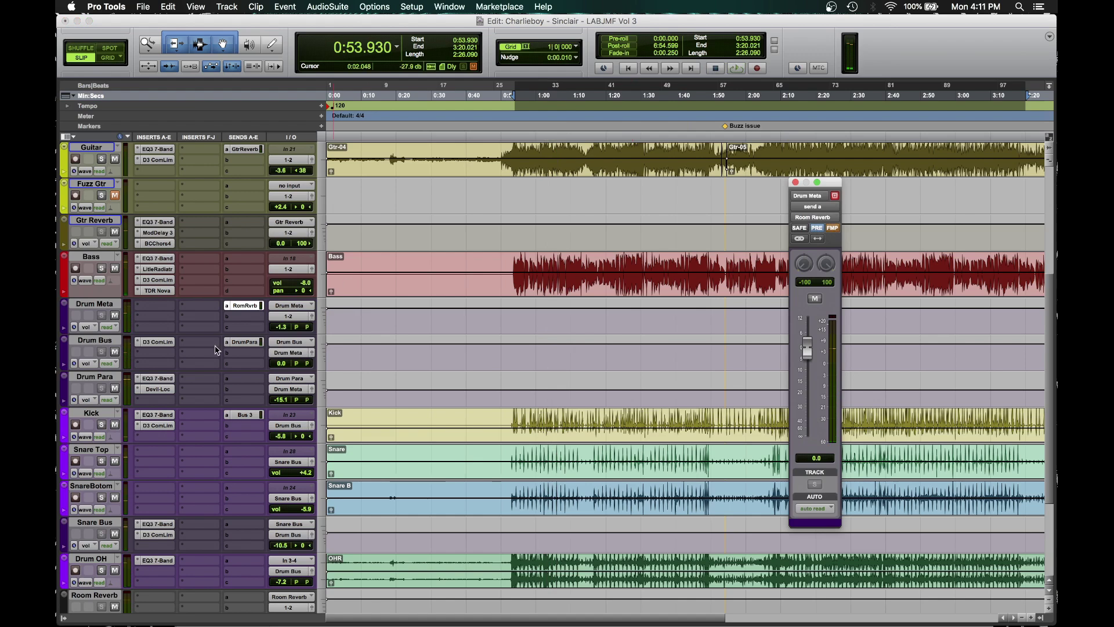
# Step: Mute and solo the Drum Meta track
pyautogui.scroll(-2, 215, 349)
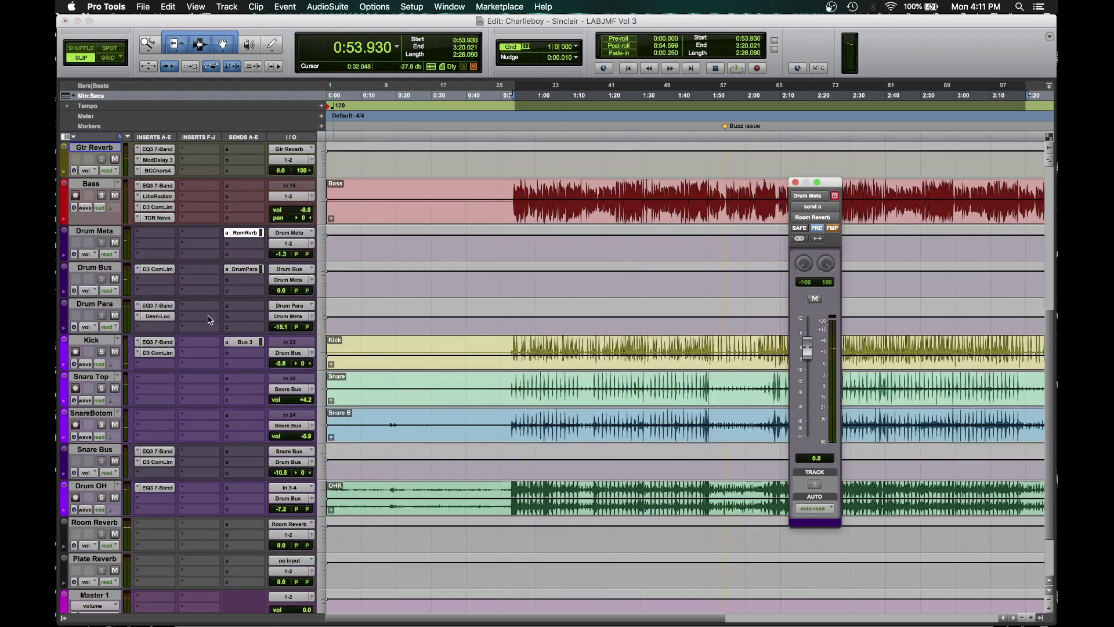
pyautogui.click(115, 243)
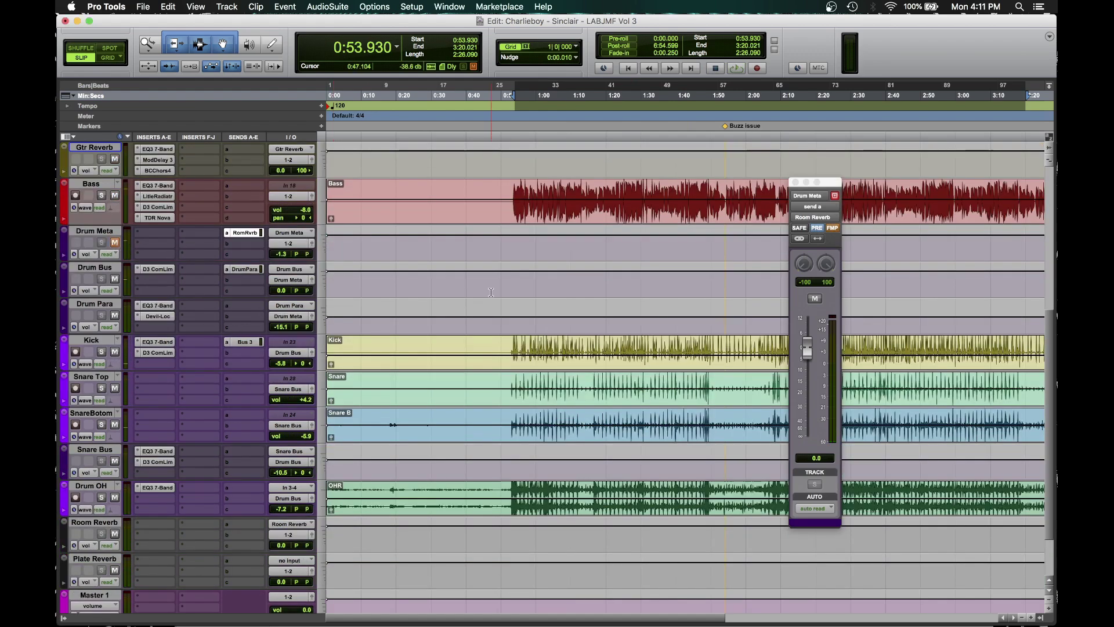
pyautogui.click(102, 244)
pyautogui.scroll(-3, 606, 331)
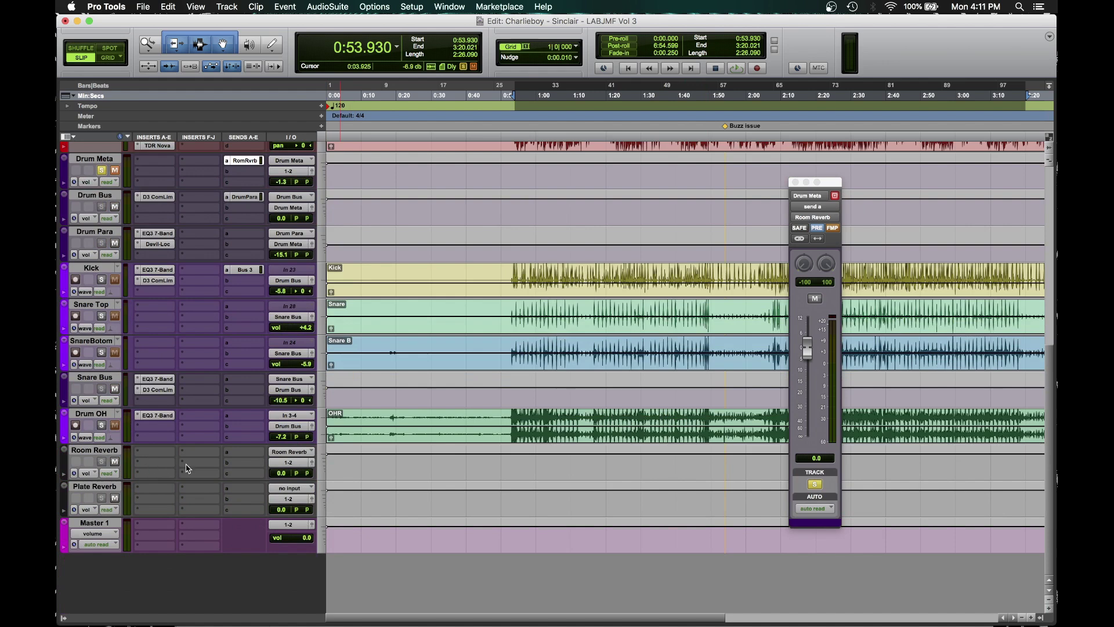
# Step: Audition the selection from 0:53.930 and switch off the pre-fader option of the Room Reverb send
pyautogui.press('space')
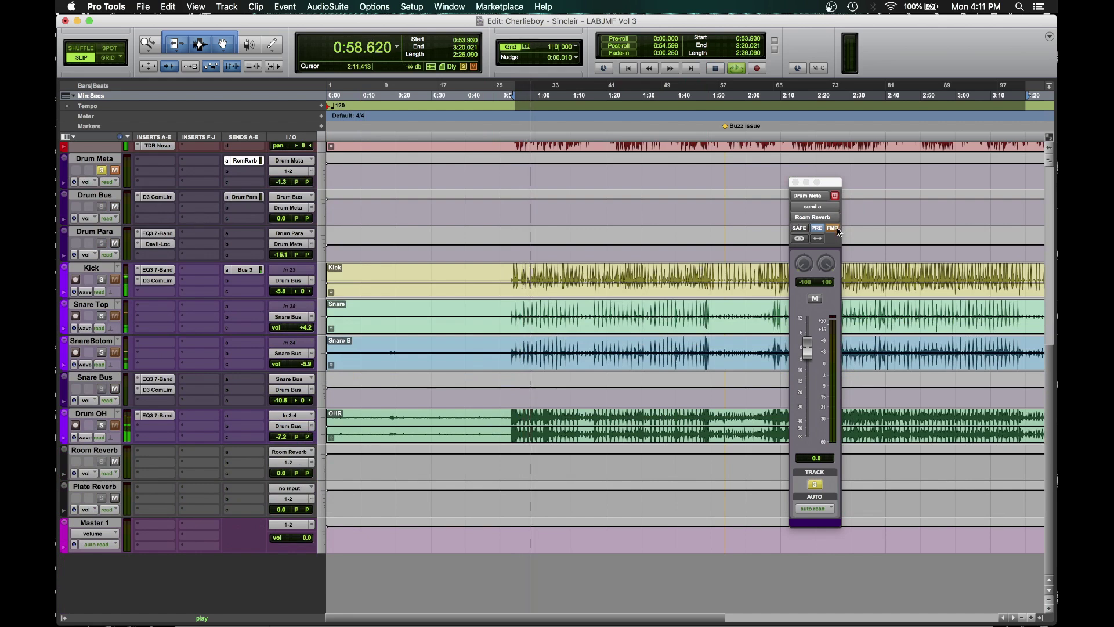
pyautogui.press('space')
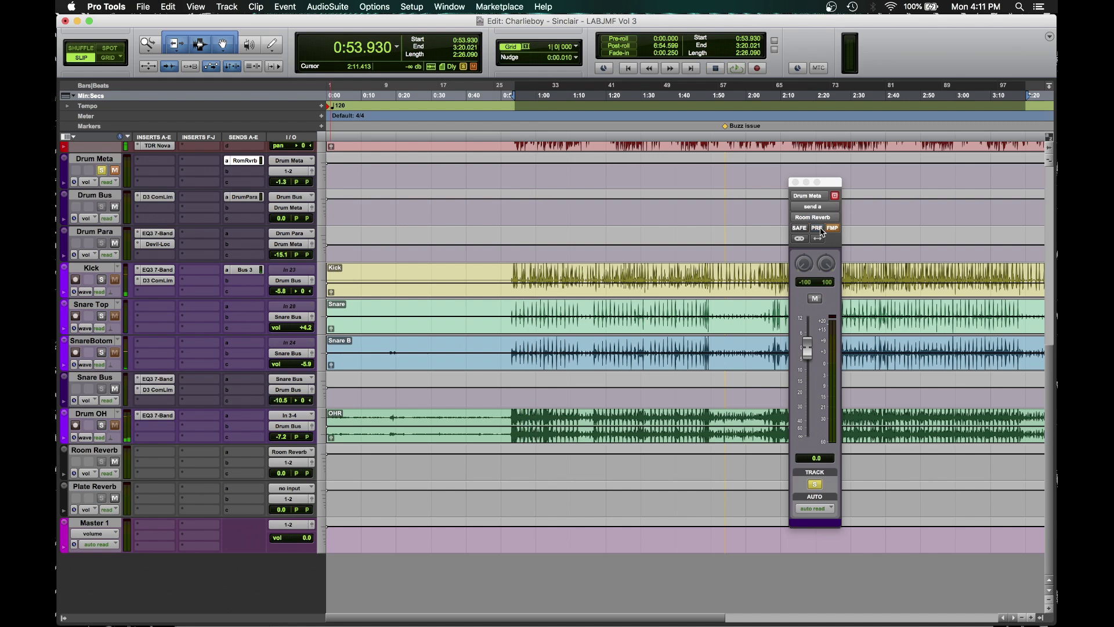
# Step: Make the Drum Meta send to Room Reverb pre-fader, audition it briefly, and take Drum Meta out of solo and mute
pyautogui.click(817, 228)
pyautogui.press('space')
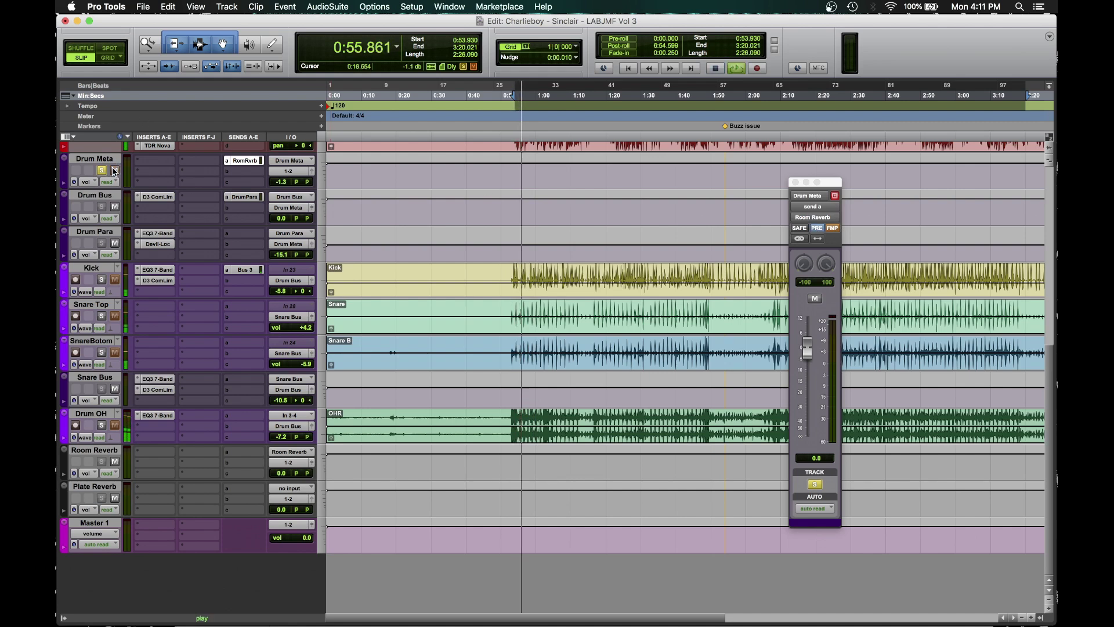
pyautogui.click(101, 170)
pyautogui.press('space')
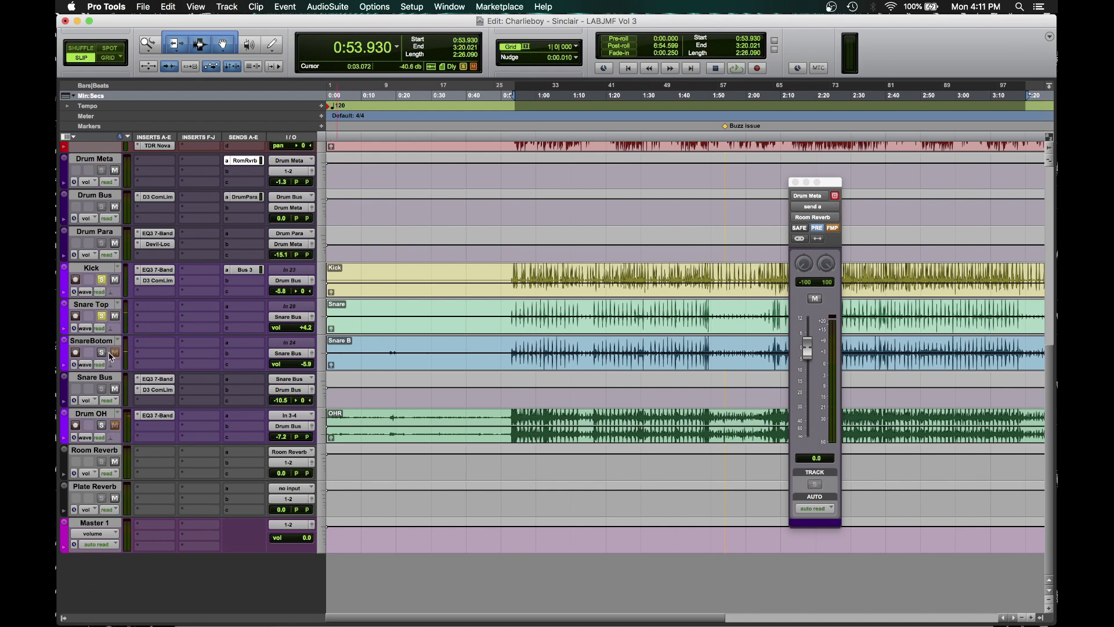
# Step: Solo the Kick, Snare Top, SnareBotom and Drum OH tracks, start playback, and mute the Drum Meta track
pyautogui.click(101, 426)
pyautogui.press('space')
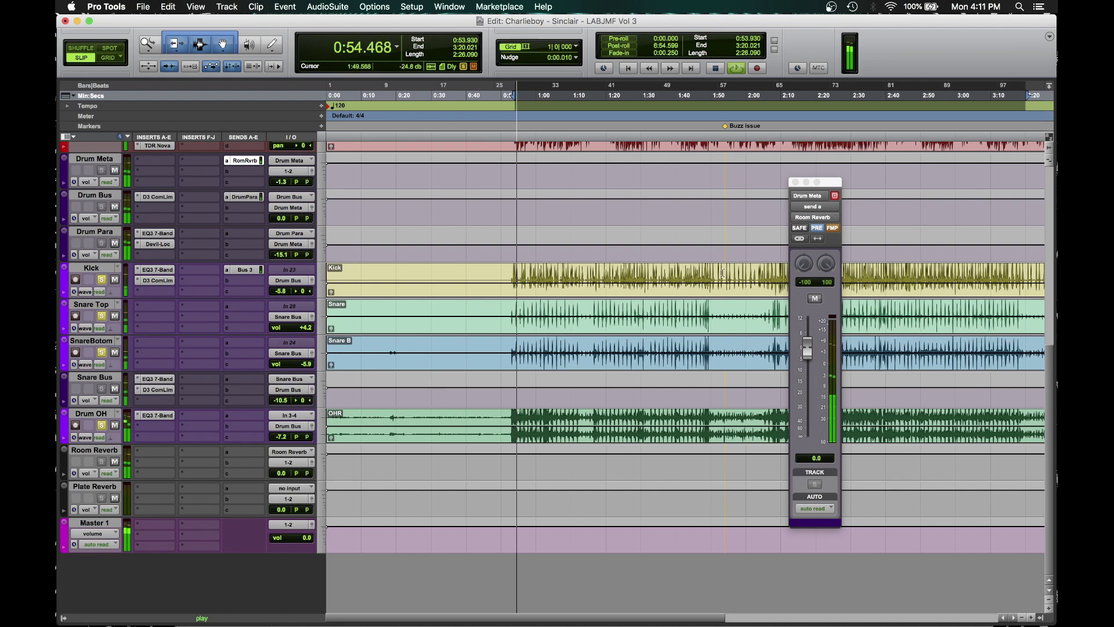
pyautogui.click(114, 171)
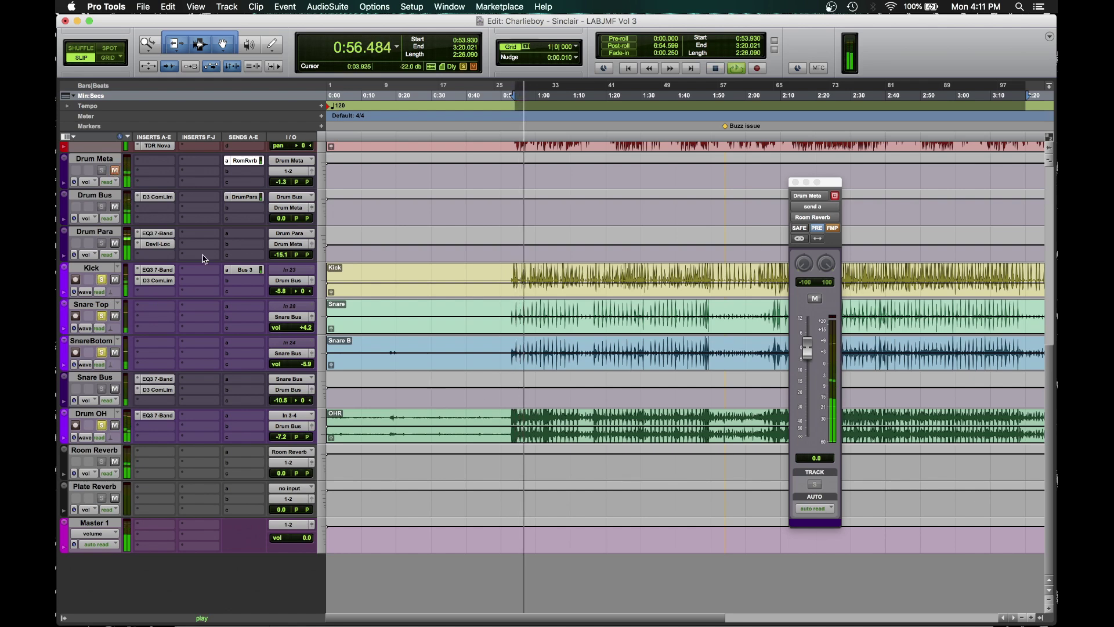
# Step: Insert the stereo multichannel MConvolutionEZ reverb on the Room Reverb track
pyautogui.click(152, 452)
pyautogui.moveTo(204, 480)
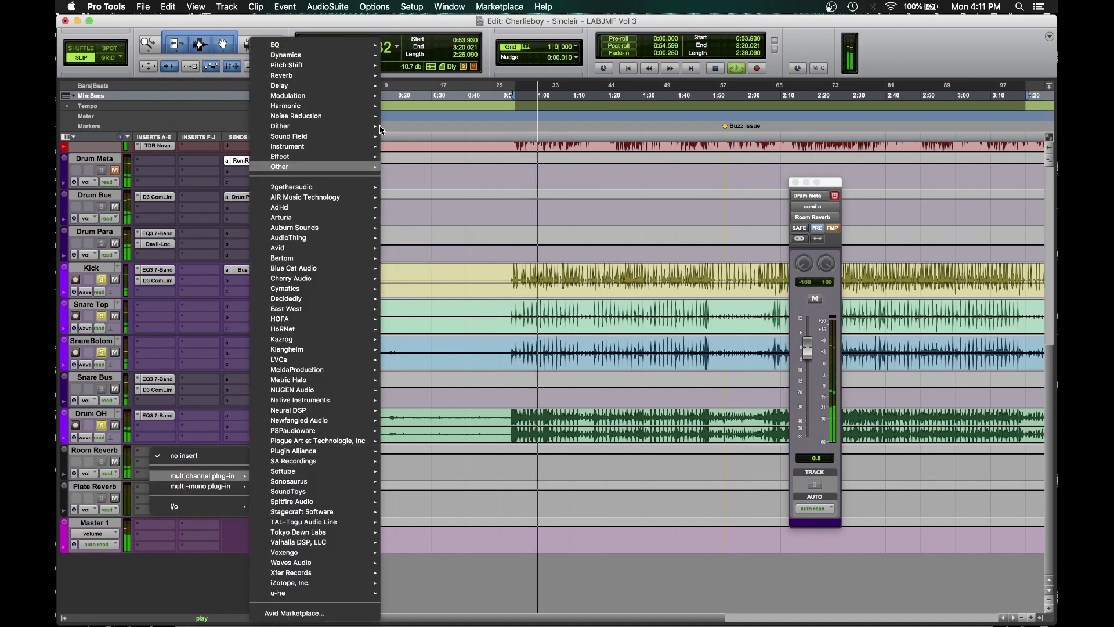
pyautogui.moveTo(359, 77)
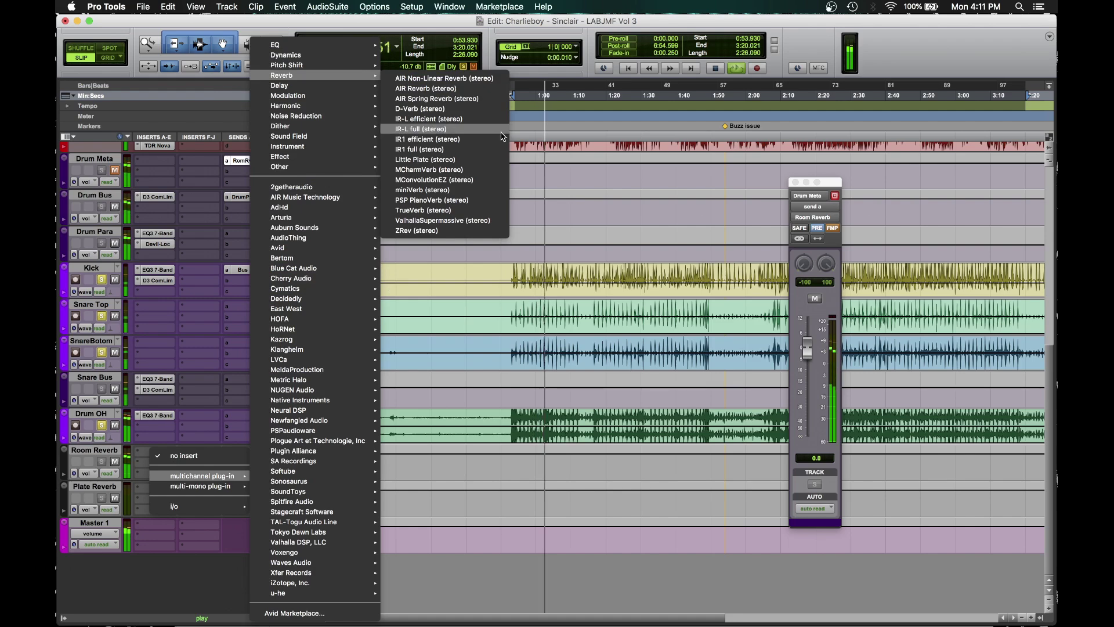
pyautogui.click(485, 180)
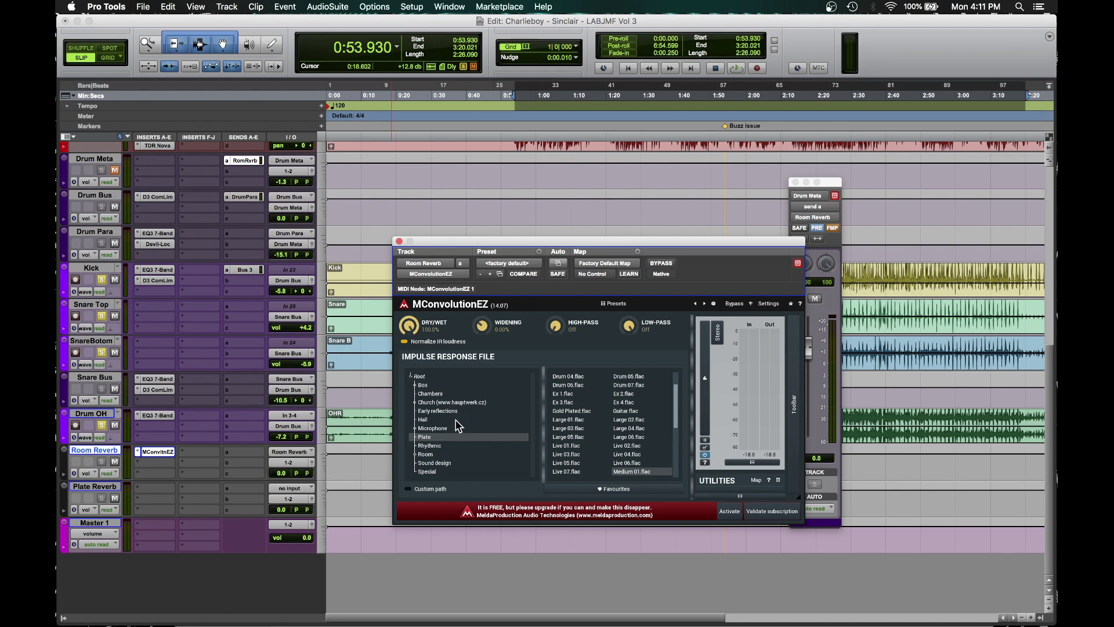
# Step: Browse MConvolutionEZ's Room impulse responses and audition Snare big room.flac with the drums playing
pyautogui.click(442, 454)
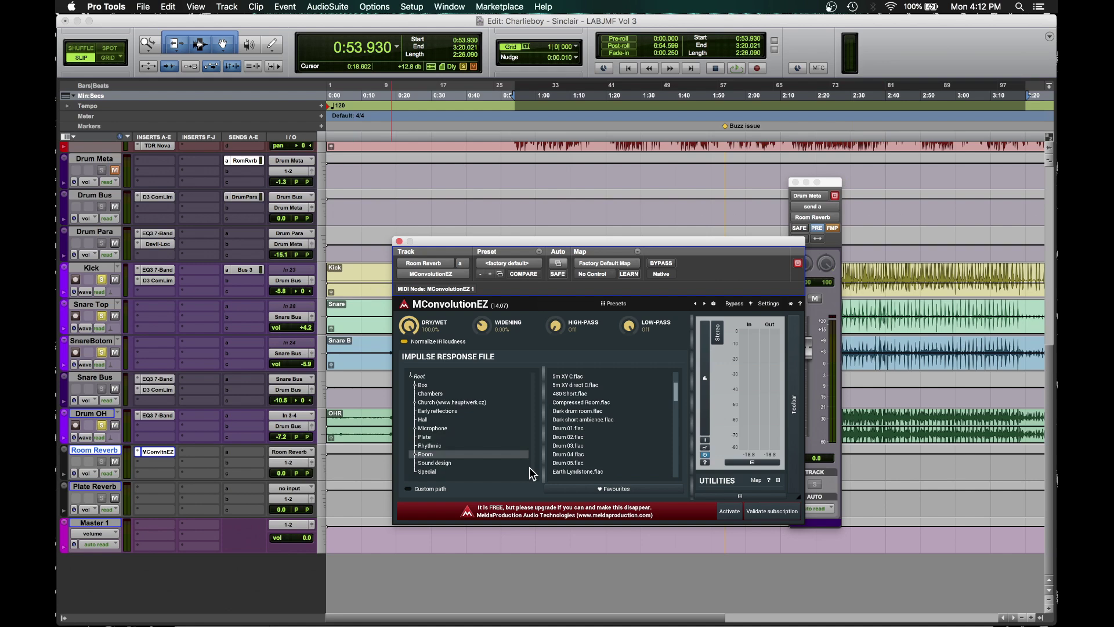
pyautogui.scroll(-5, 624, 409)
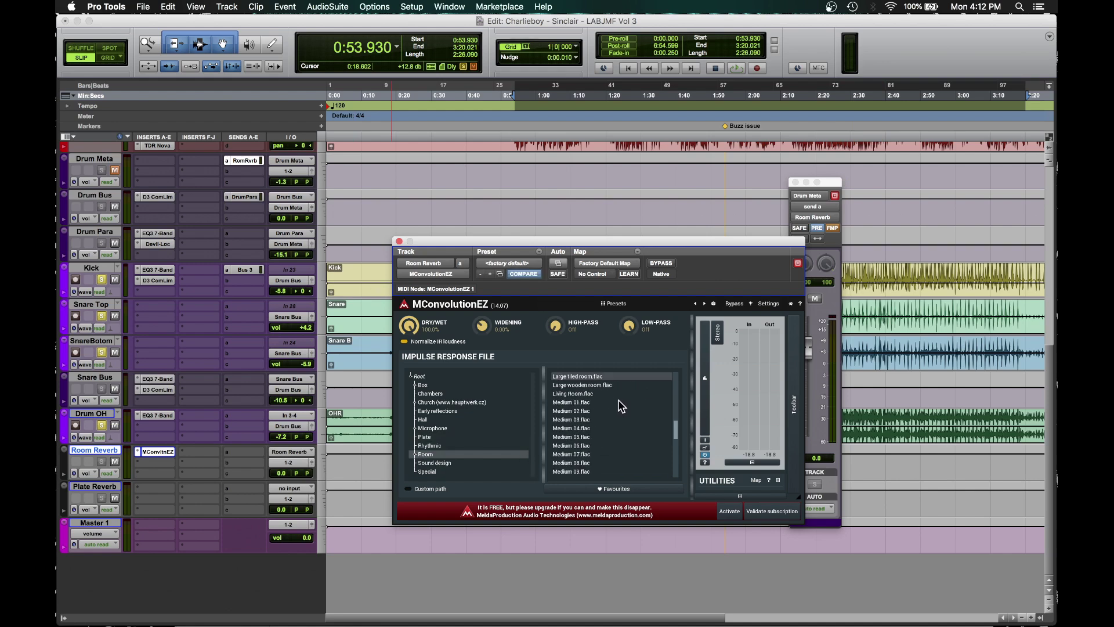
pyautogui.scroll(5, 622, 409)
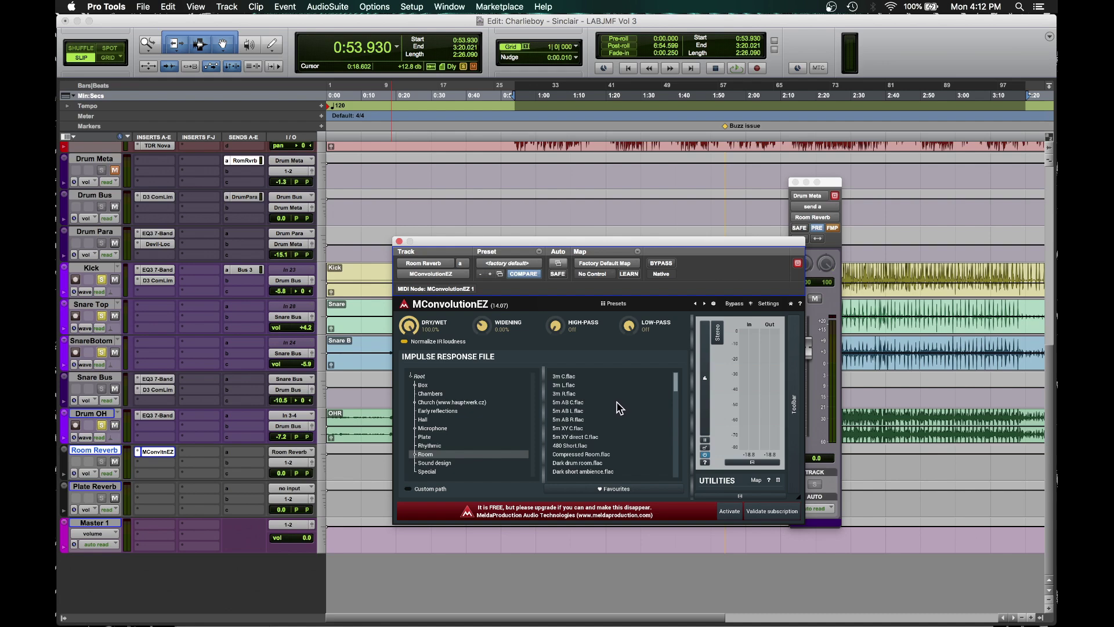
pyautogui.scroll(-10, 619, 408)
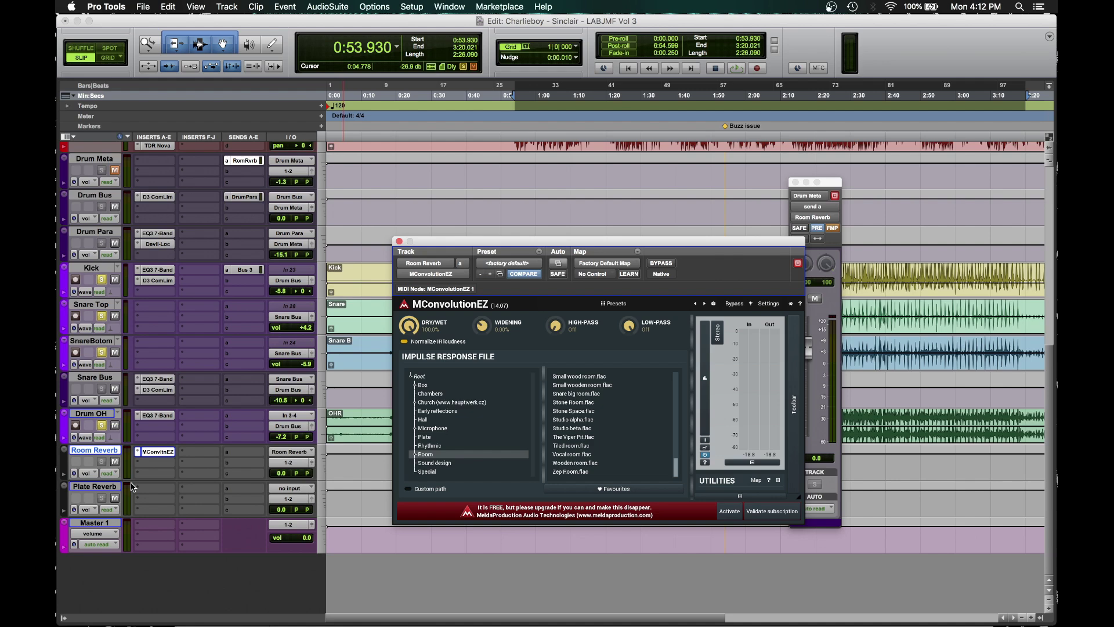
pyautogui.click(590, 394)
pyautogui.press('space')
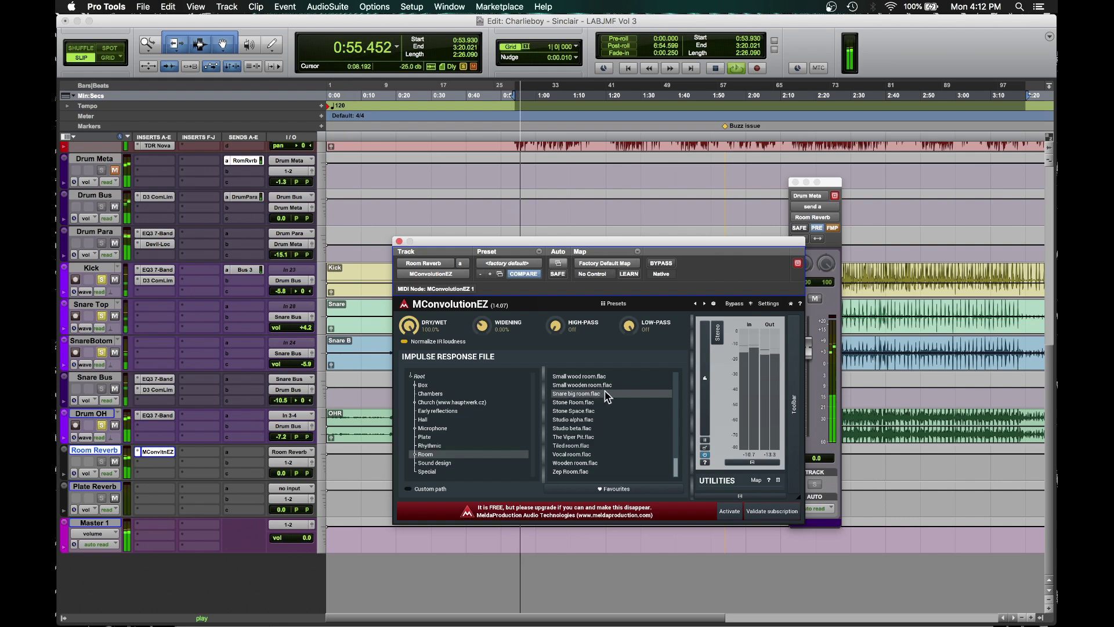
# Step: Audition the Small wooden room, Stone Room, Studio alpha, Studio beta and Tiled room impulse responses on the drums
pyautogui.click(591, 384)
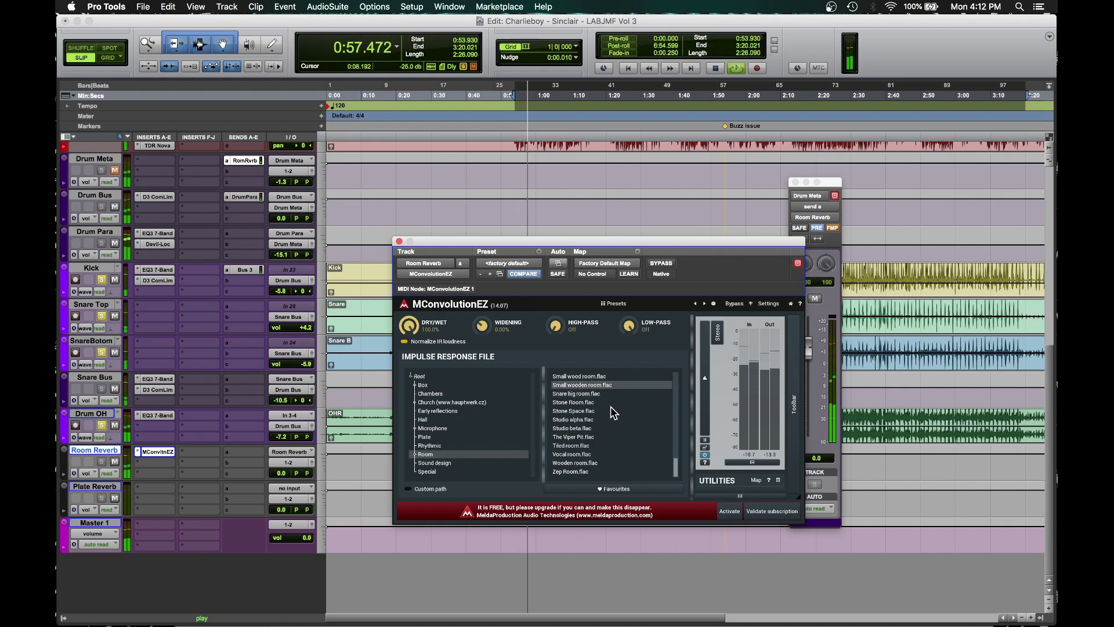
pyautogui.click(587, 401)
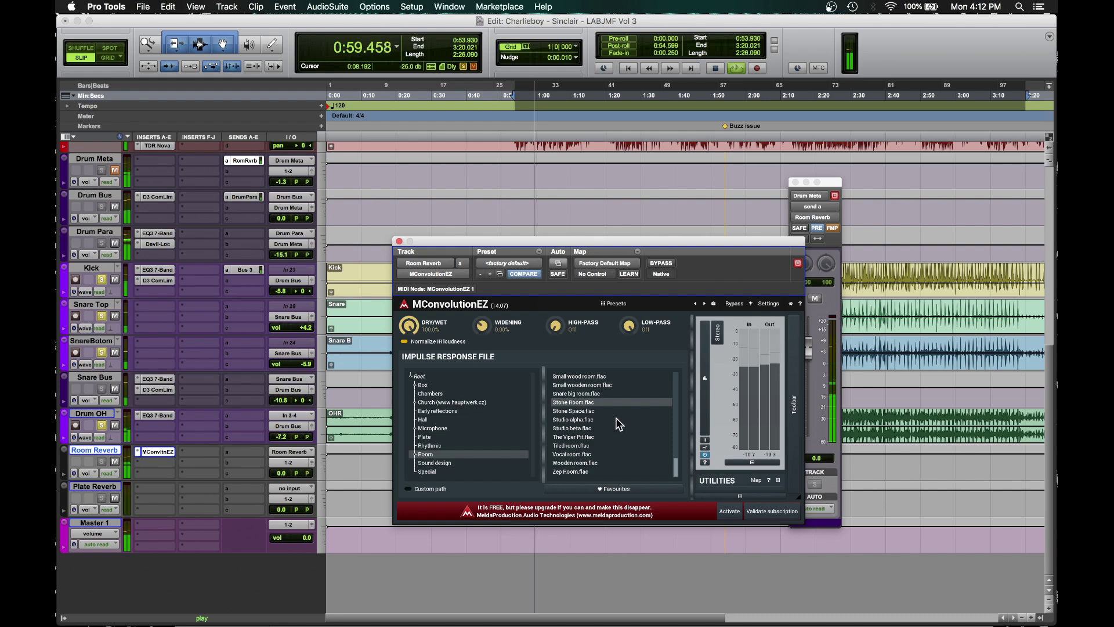
pyautogui.click(611, 420)
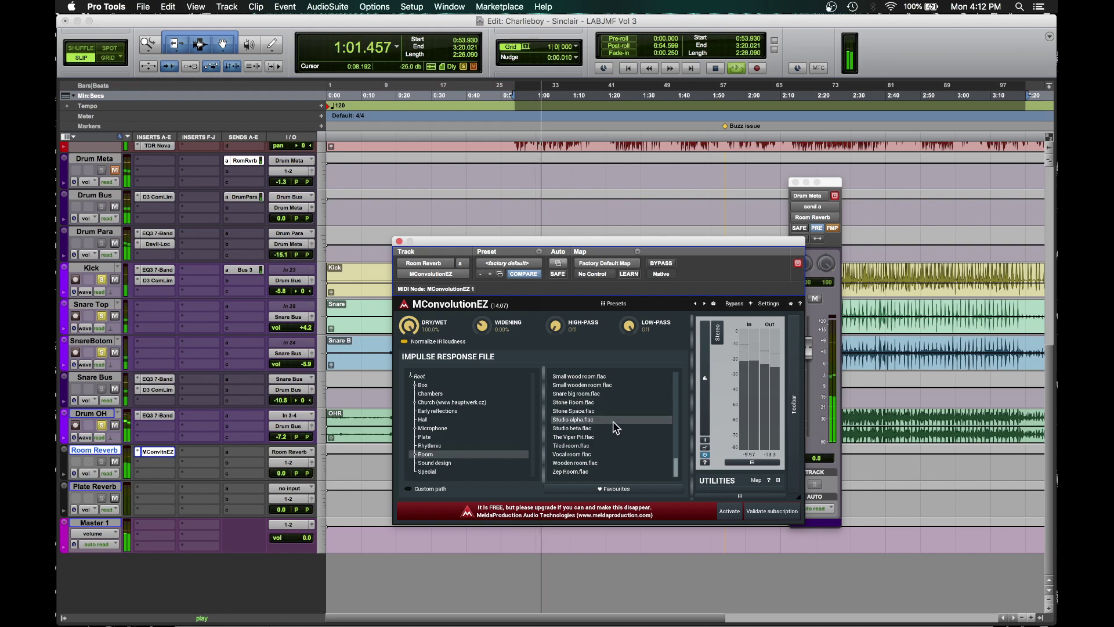
pyautogui.click(593, 427)
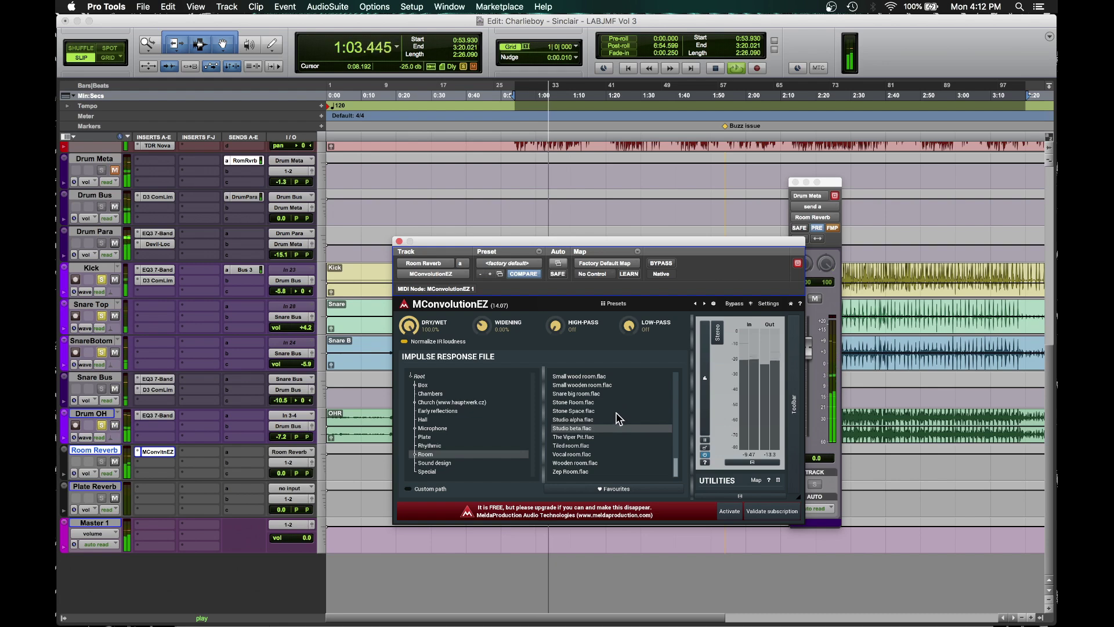
pyautogui.click(588, 446)
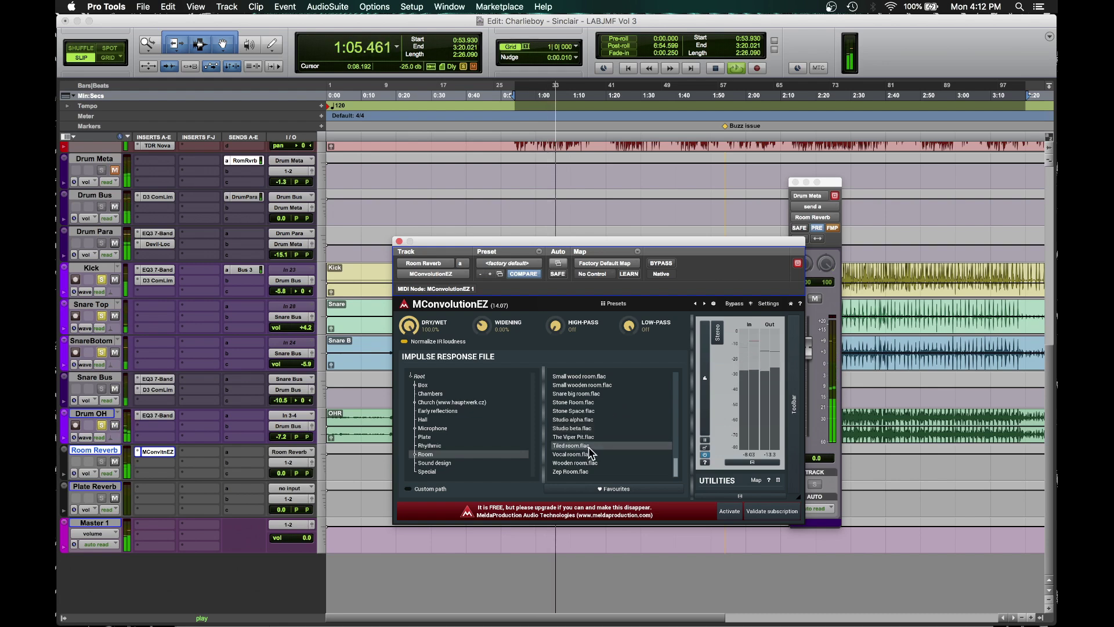
# Step: Audition The Viper Pit, Wooden room, Zep Room and Vocal room impulse responses on the drums
pyautogui.click(592, 437)
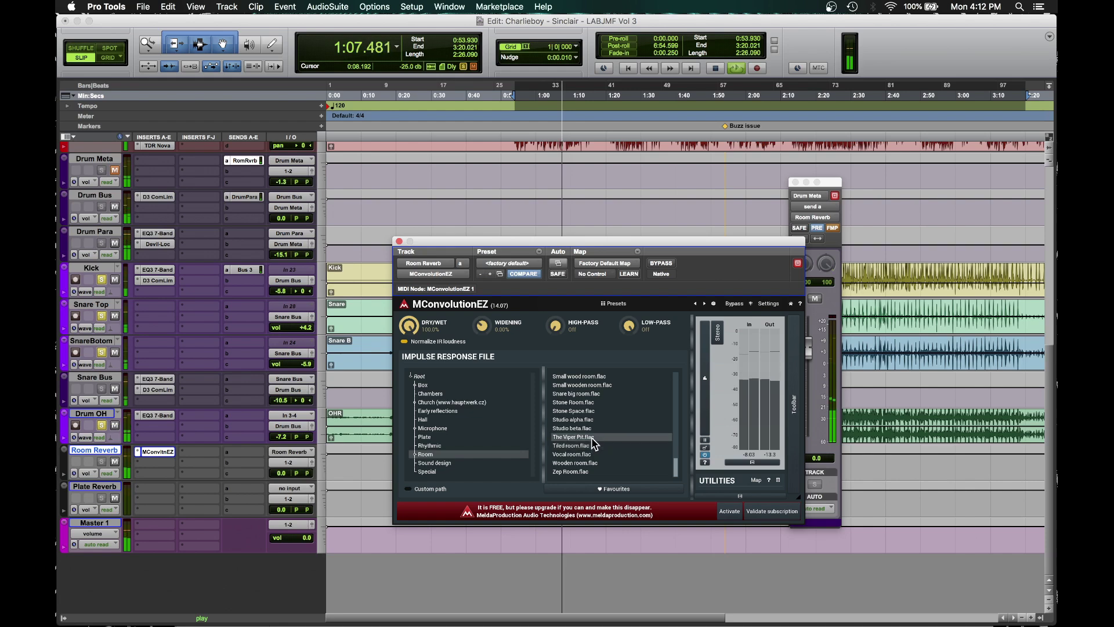
pyautogui.click(599, 464)
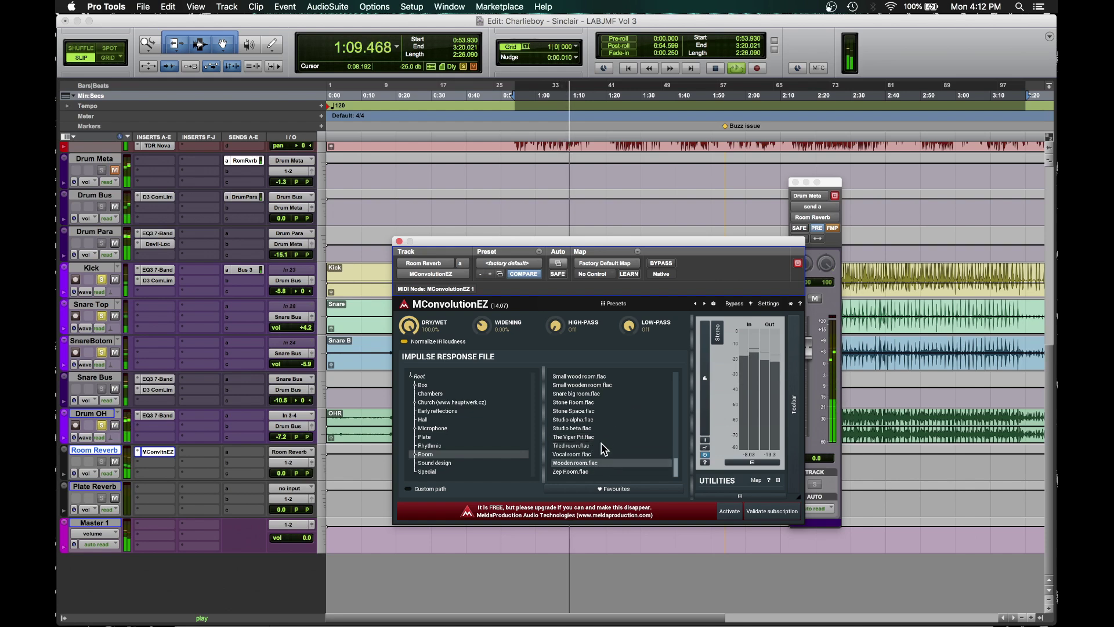
pyautogui.click(583, 472)
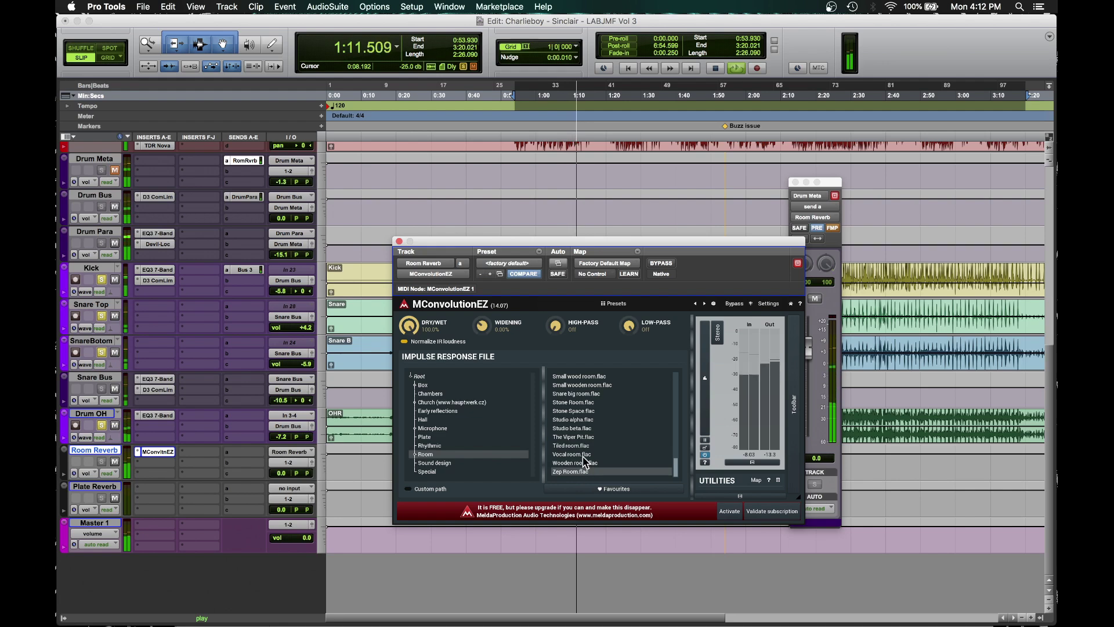
pyautogui.click(581, 454)
pyautogui.click(600, 429)
# Step: Audition the Music club and Living Room impulse responses on the drums
pyautogui.scroll(4, 591, 400)
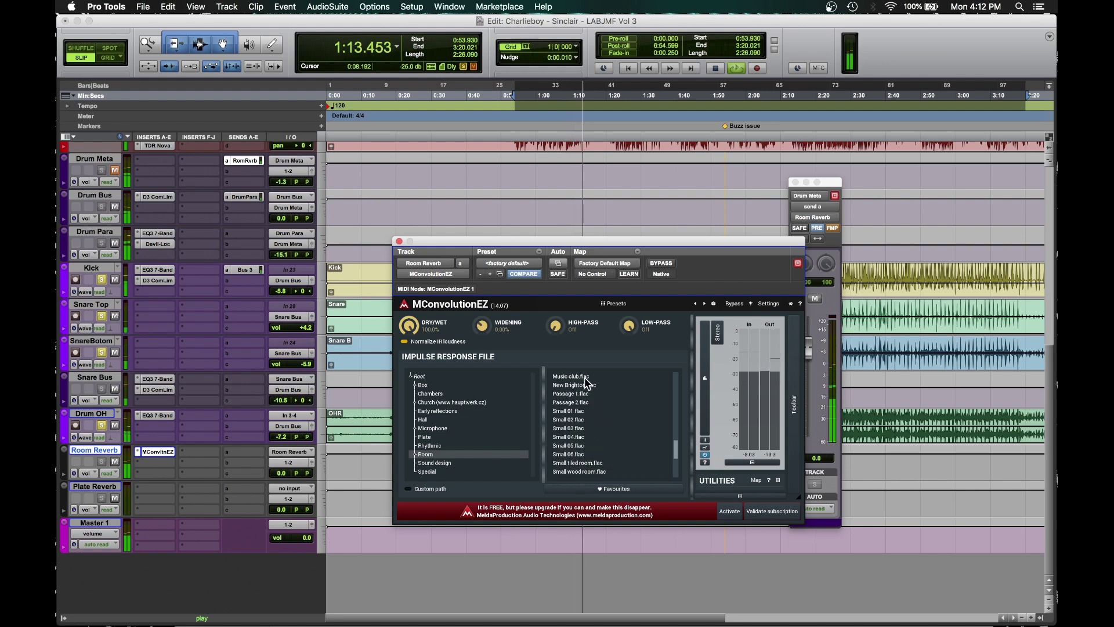
pyautogui.click(598, 376)
pyautogui.scroll(4, 604, 413)
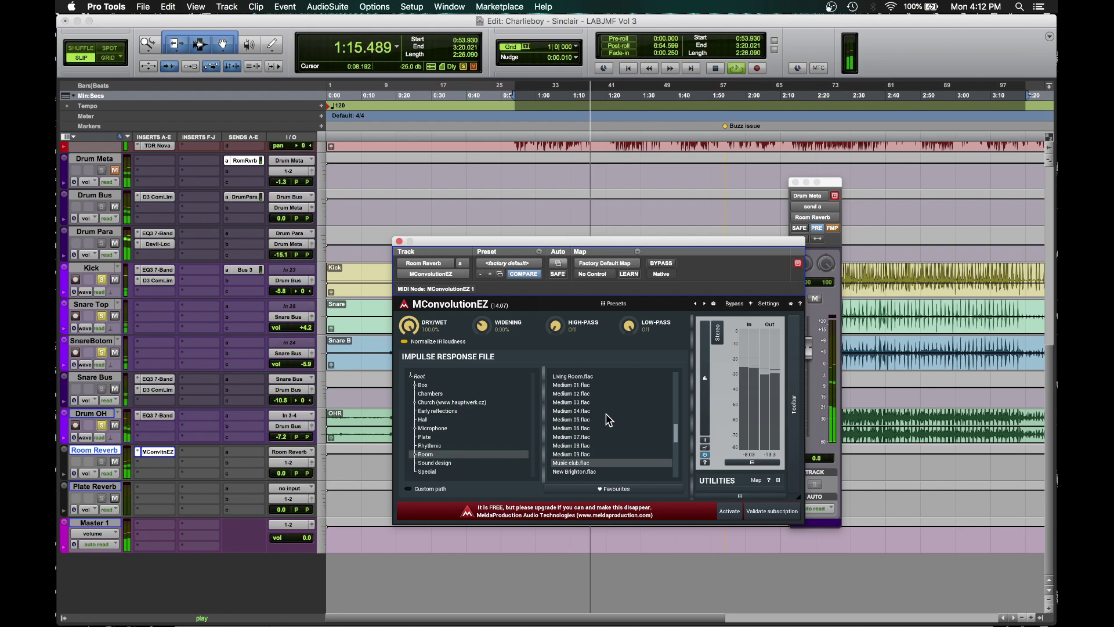
pyautogui.scroll(2, 604, 418)
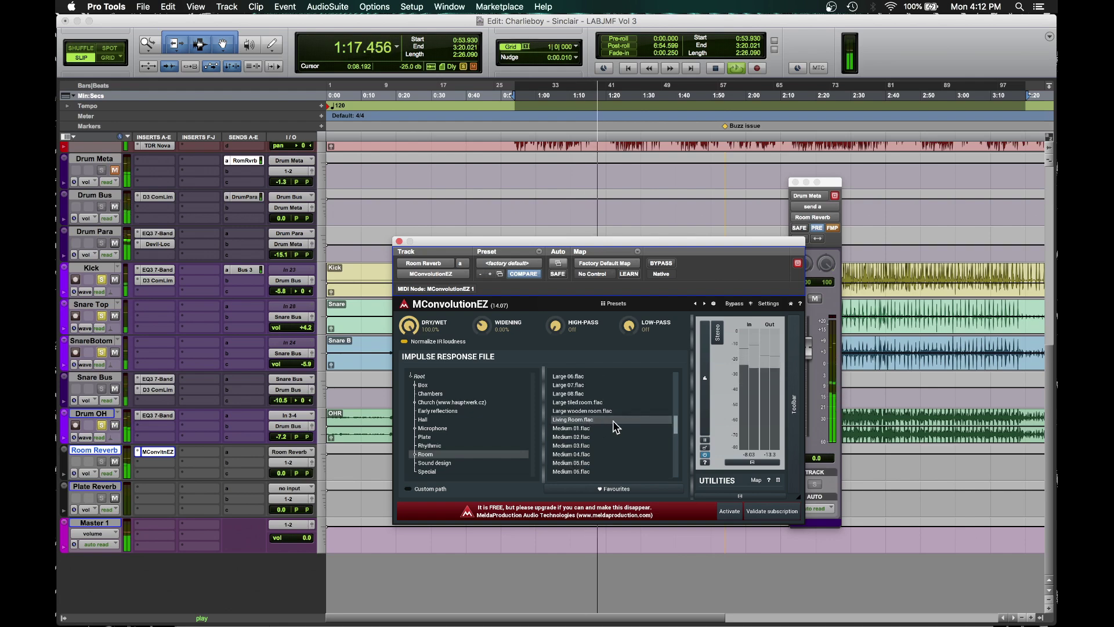
pyautogui.click(613, 421)
pyautogui.scroll(2, 624, 404)
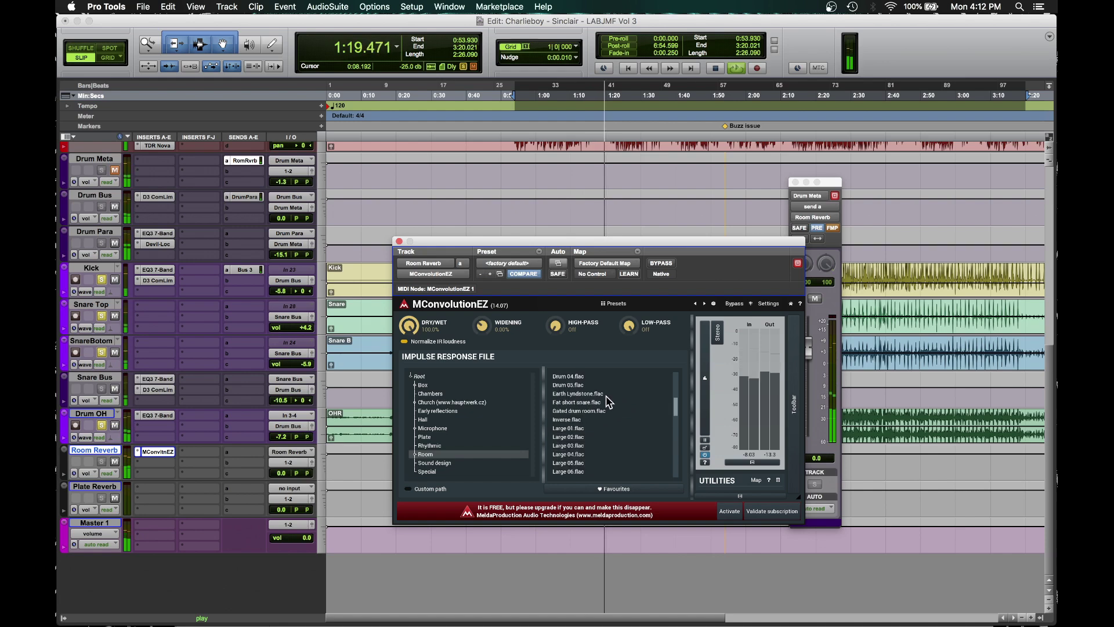
# Step: Audition the Compressed Room, Dark drum room and Dark short ambience impulse responses on the drums
pyautogui.scroll(10, 609, 404)
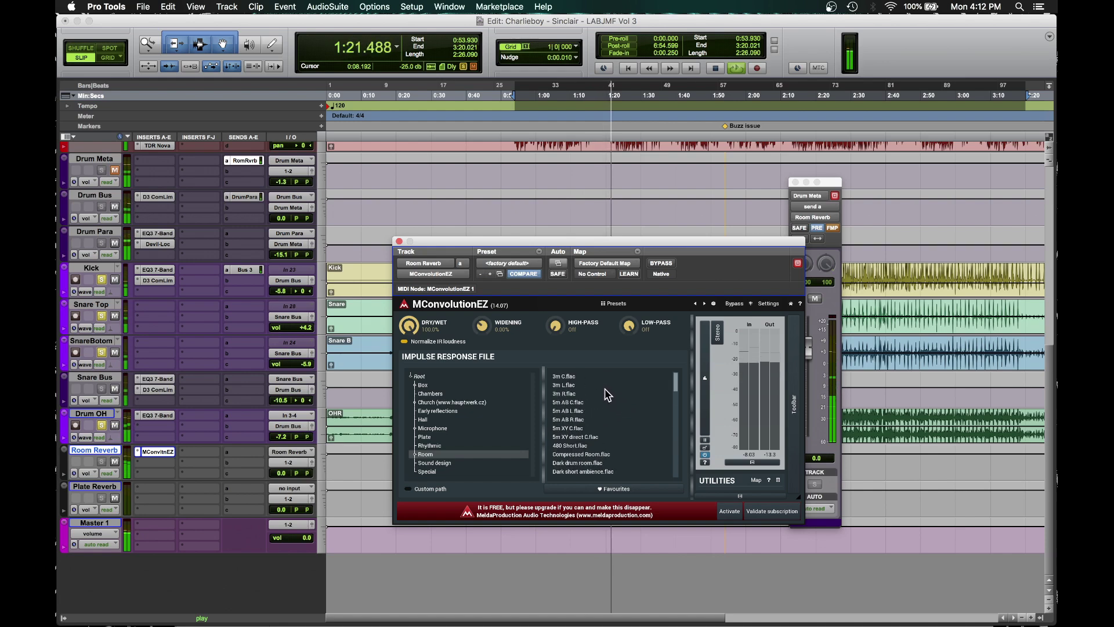
pyautogui.scroll(-1, 632, 413)
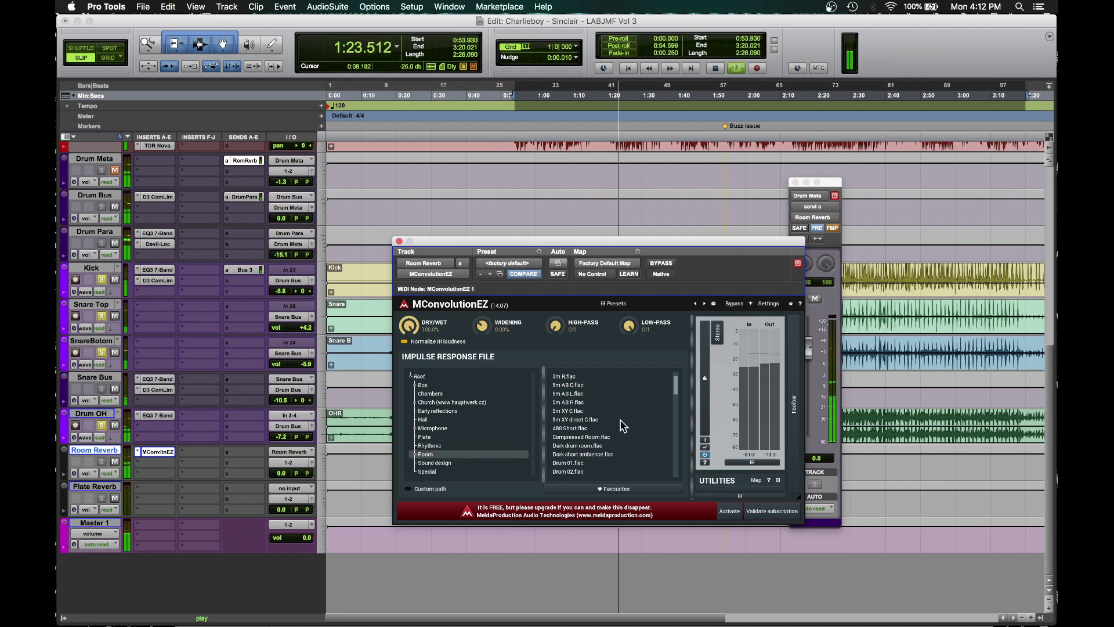
pyautogui.click(603, 427)
pyautogui.scroll(-1, 616, 418)
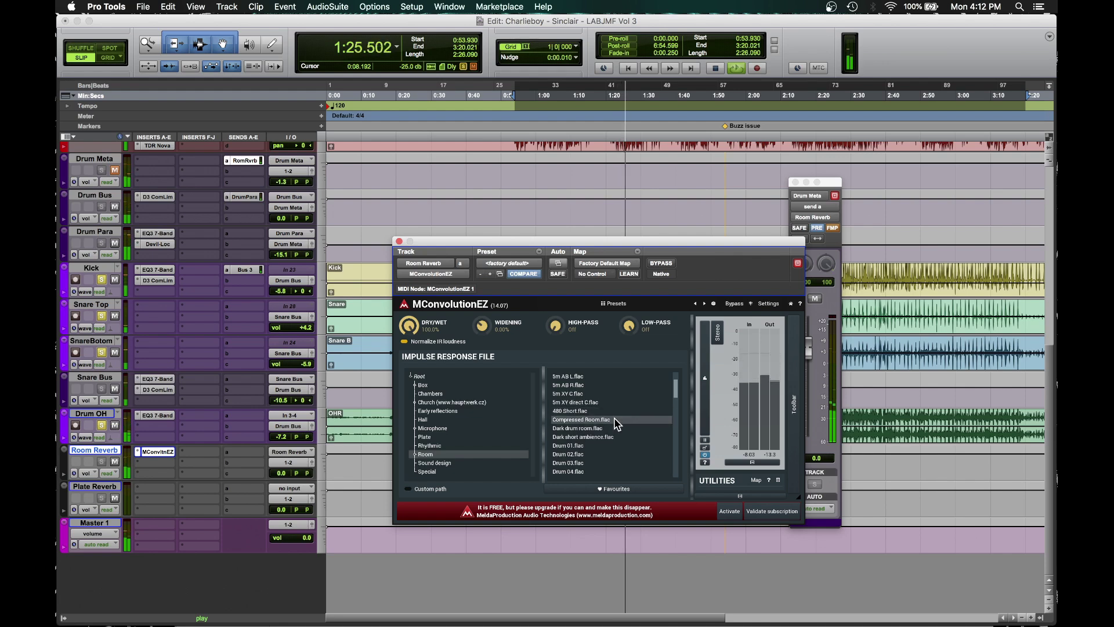
pyautogui.scroll(-1, 614, 417)
pyautogui.click(609, 410)
pyautogui.scroll(-2, 609, 406)
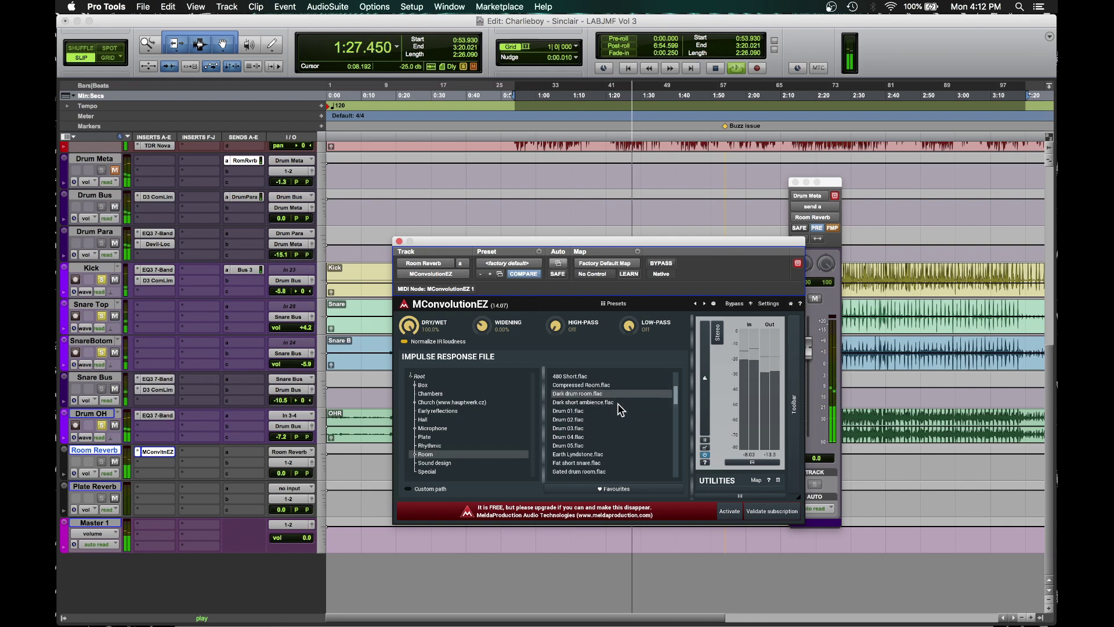
pyautogui.press('Down')
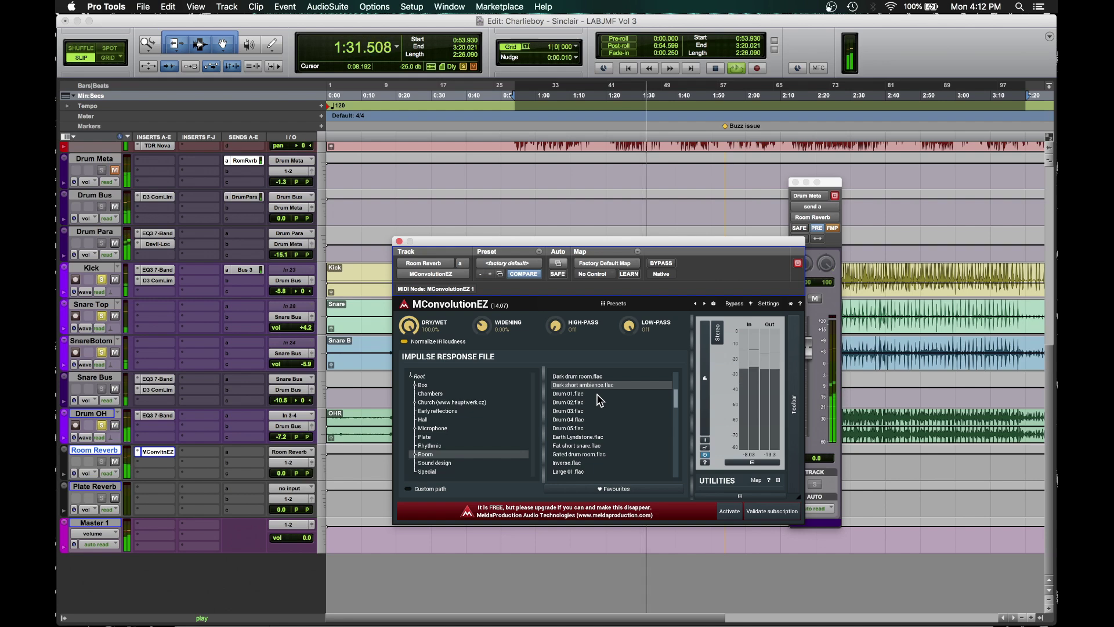
# Step: Audition the Drum 01, Earth Lyndstone and Gated drum room impulse responses on the drums
pyautogui.click(598, 395)
pyautogui.scroll(-1, 607, 405)
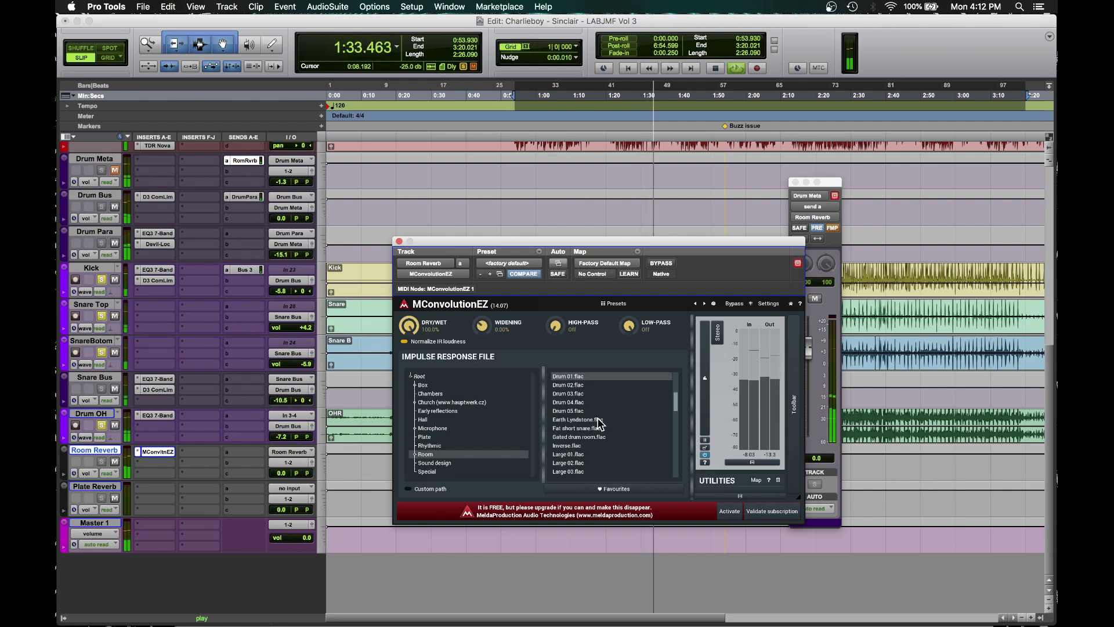
pyautogui.click(602, 419)
pyautogui.scroll(-1, 621, 422)
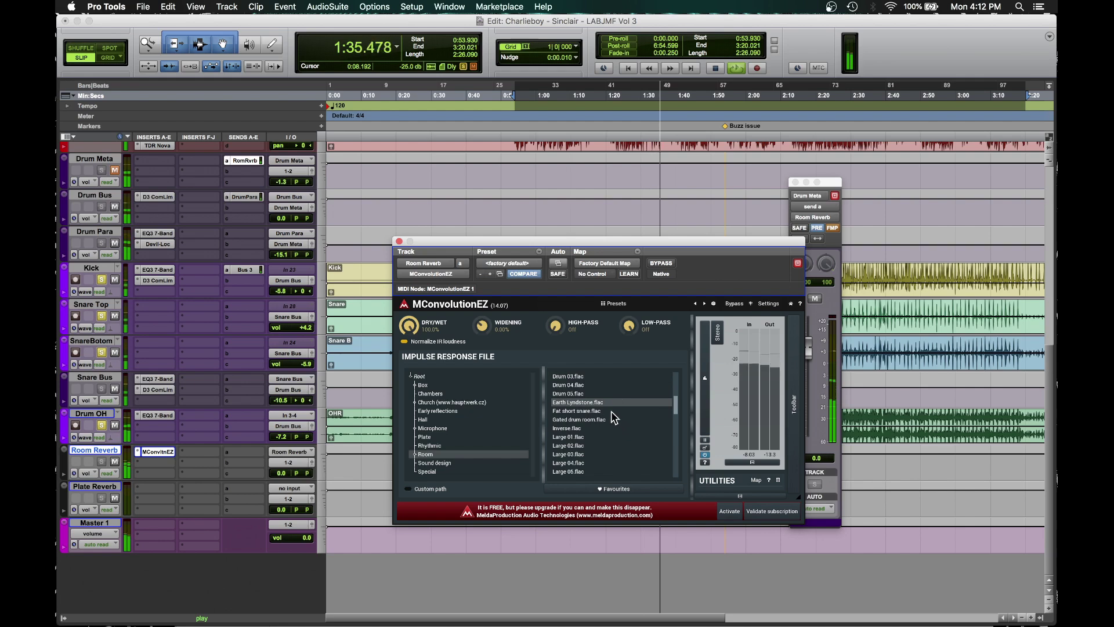
pyautogui.scroll(-1, 611, 411)
pyautogui.click(611, 401)
pyautogui.scroll(-1, 611, 402)
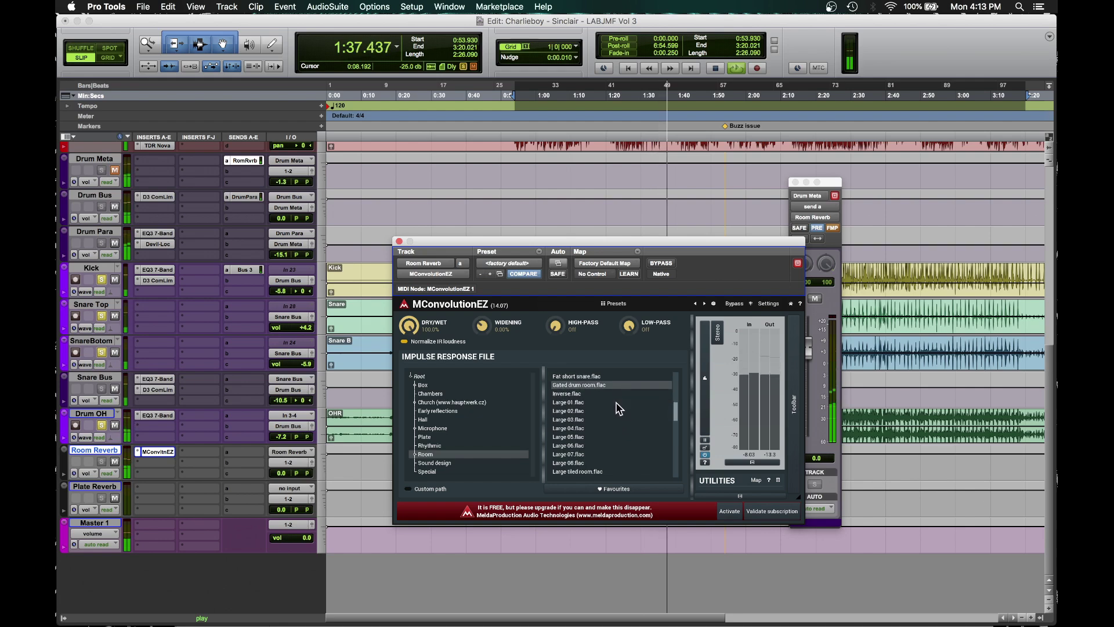
# Step: Audition the Large 01 and Large tiled room impulse responses, and load Large wooden room.flac
pyautogui.click(610, 402)
pyautogui.scroll(-1, 607, 418)
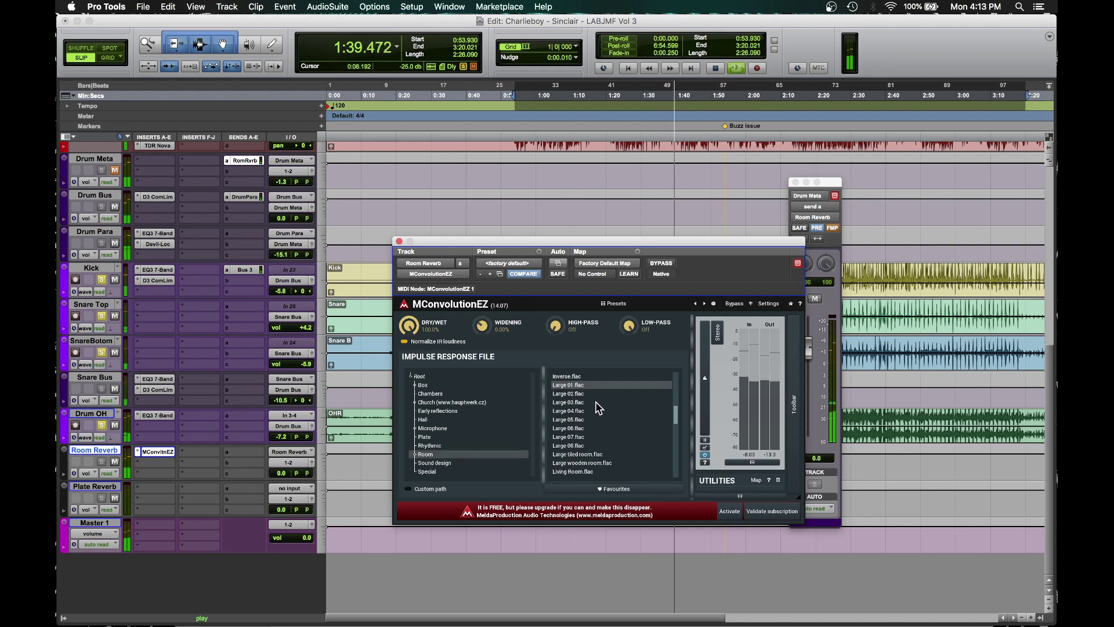
pyautogui.click(593, 396)
pyautogui.scroll(-1, 593, 397)
pyautogui.click(593, 437)
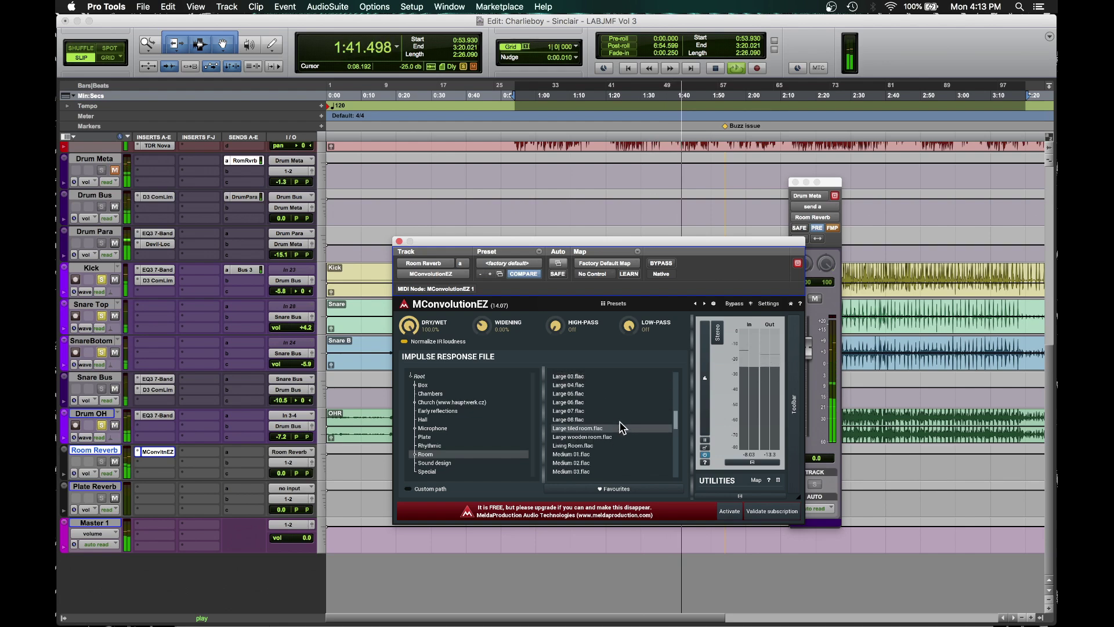
pyautogui.scroll(-2, 621, 423)
pyautogui.click(629, 410)
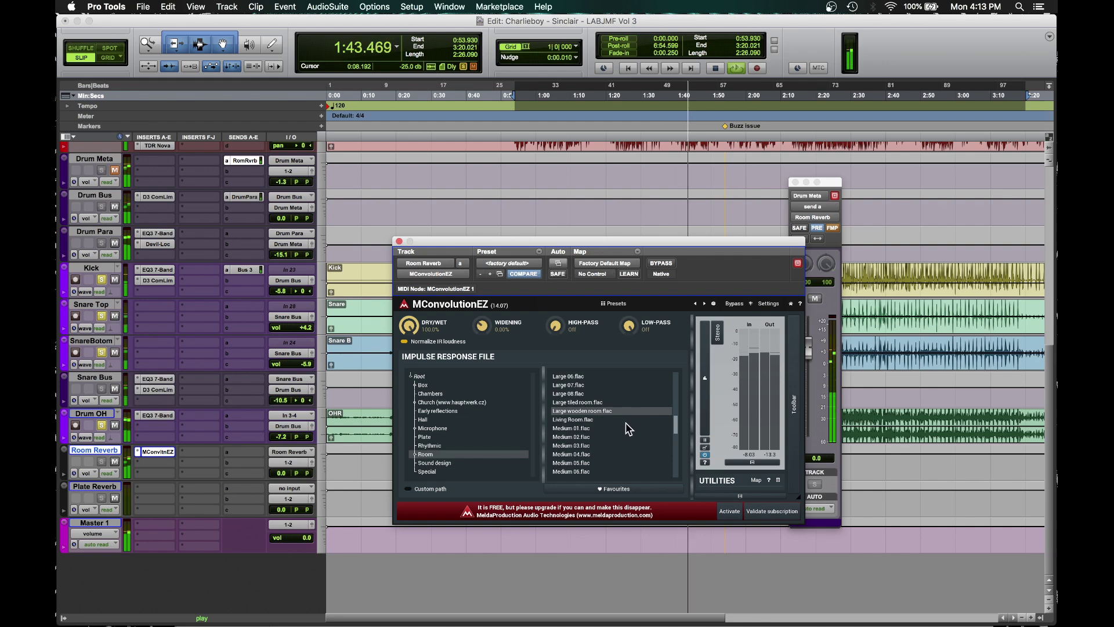
# Step: Audition the Living Room and Medium 01 to Medium 04 impulse responses on the drums
pyautogui.scroll(-1, 621, 419)
pyautogui.click(607, 411)
pyautogui.scroll(-2, 619, 423)
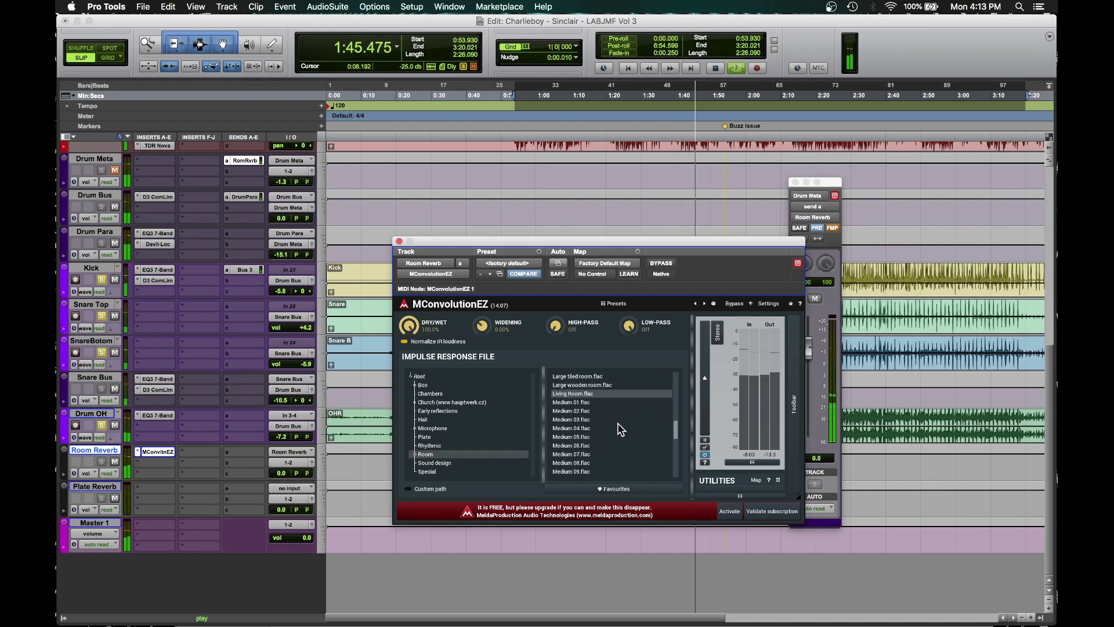
pyautogui.click(598, 394)
pyautogui.scroll(-1, 615, 420)
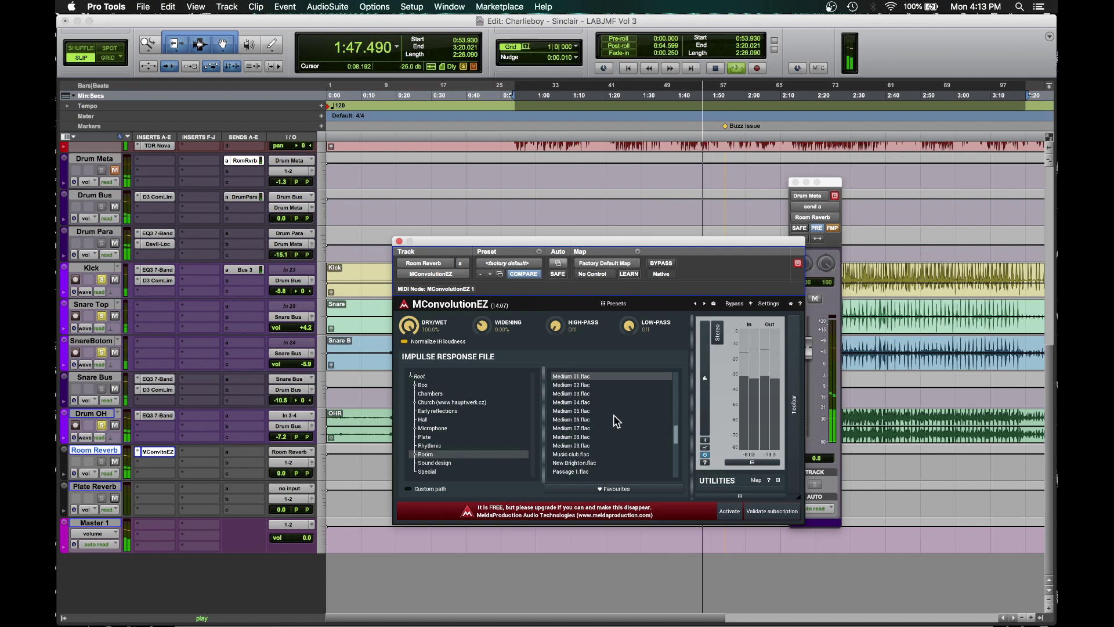
pyautogui.click(604, 385)
pyautogui.click(605, 393)
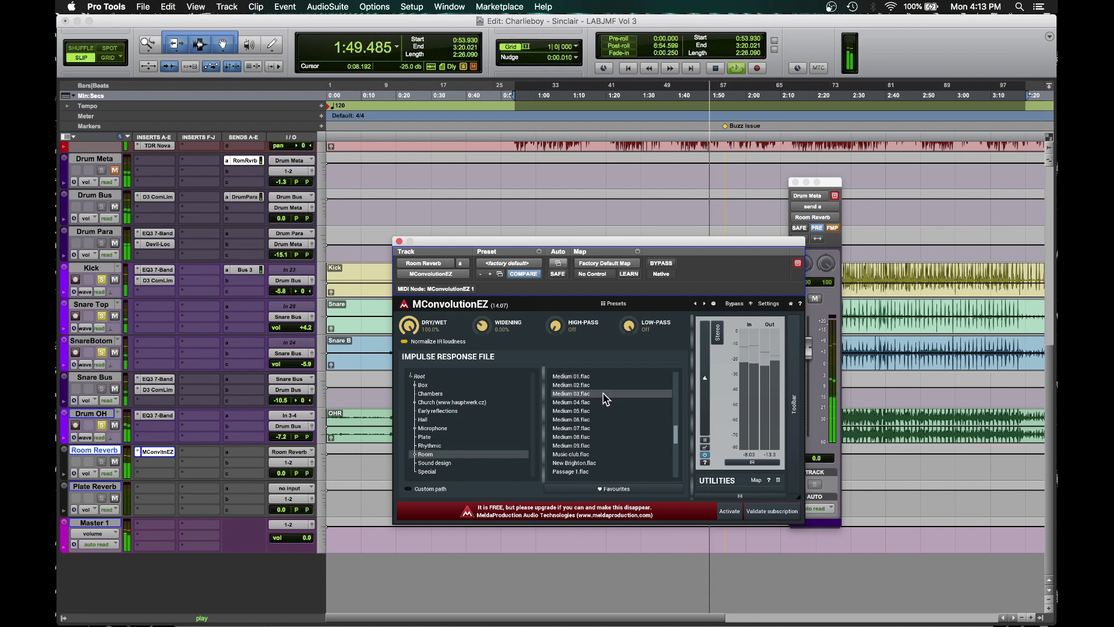
pyautogui.click(604, 404)
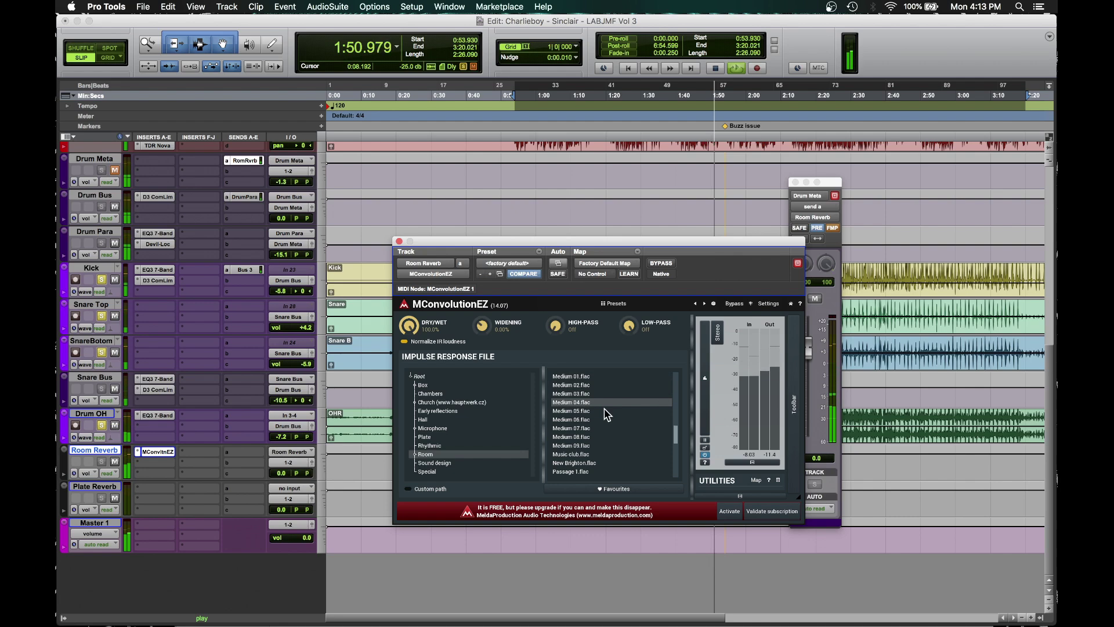
# Step: Audition the Music club and New Brighton impulse responses on the drums
pyautogui.click(598, 454)
pyautogui.scroll(-2, 618, 416)
pyautogui.scroll(-2, 622, 400)
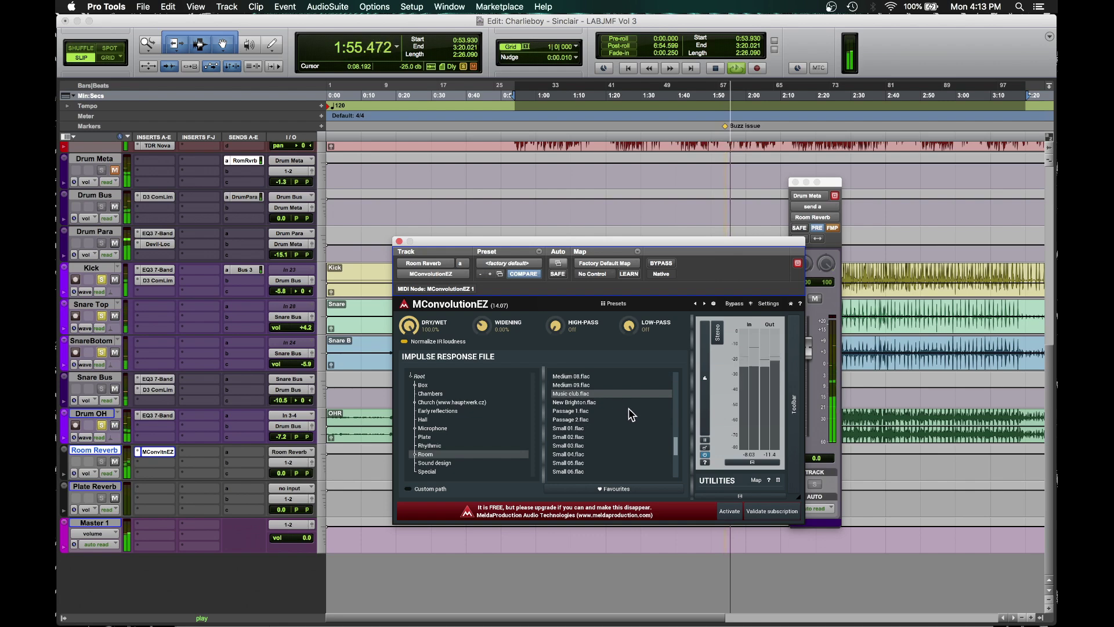
pyautogui.click(593, 401)
pyautogui.scroll(-2, 597, 415)
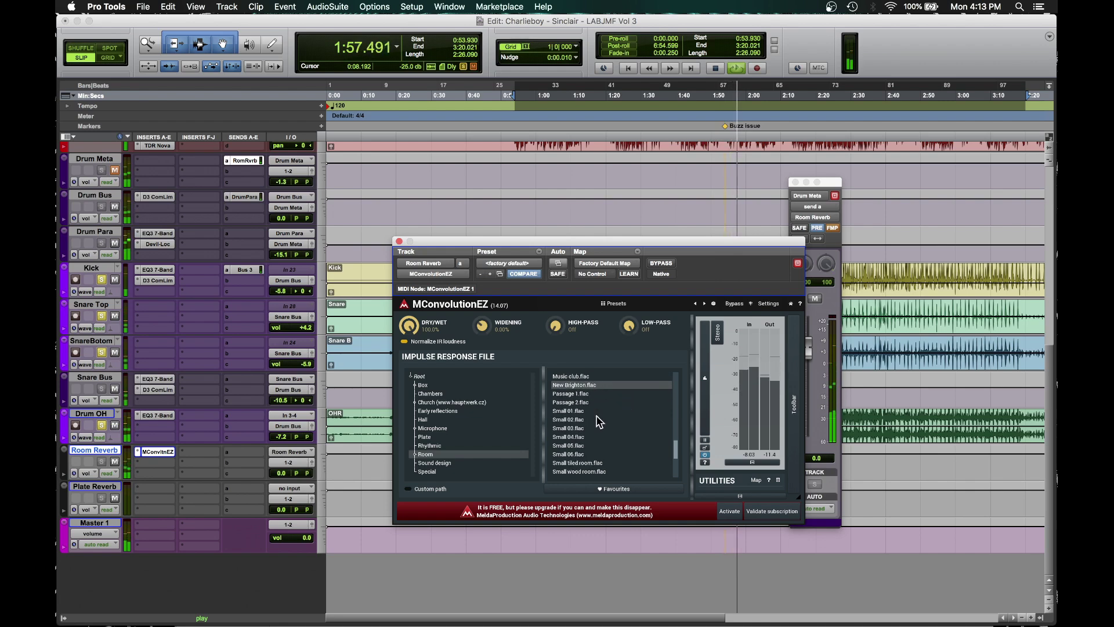
# Step: Audition the Small tiled room and Small wood room impulse responses on the drums
pyautogui.click(598, 455)
pyautogui.scroll(-1, 618, 433)
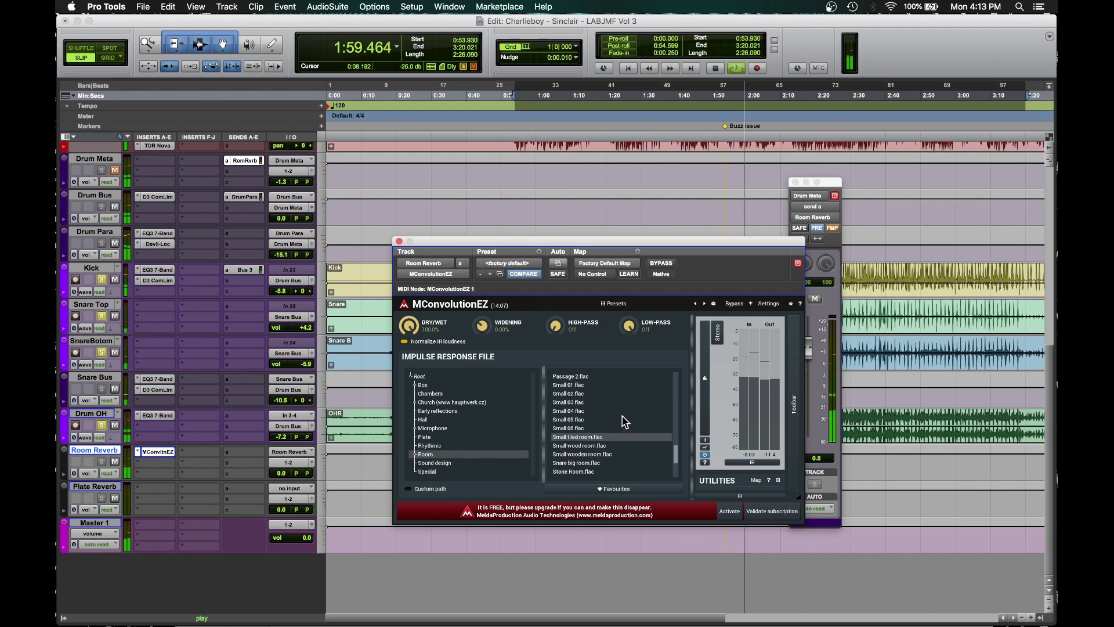
pyautogui.click(611, 445)
pyautogui.scroll(-2, 613, 441)
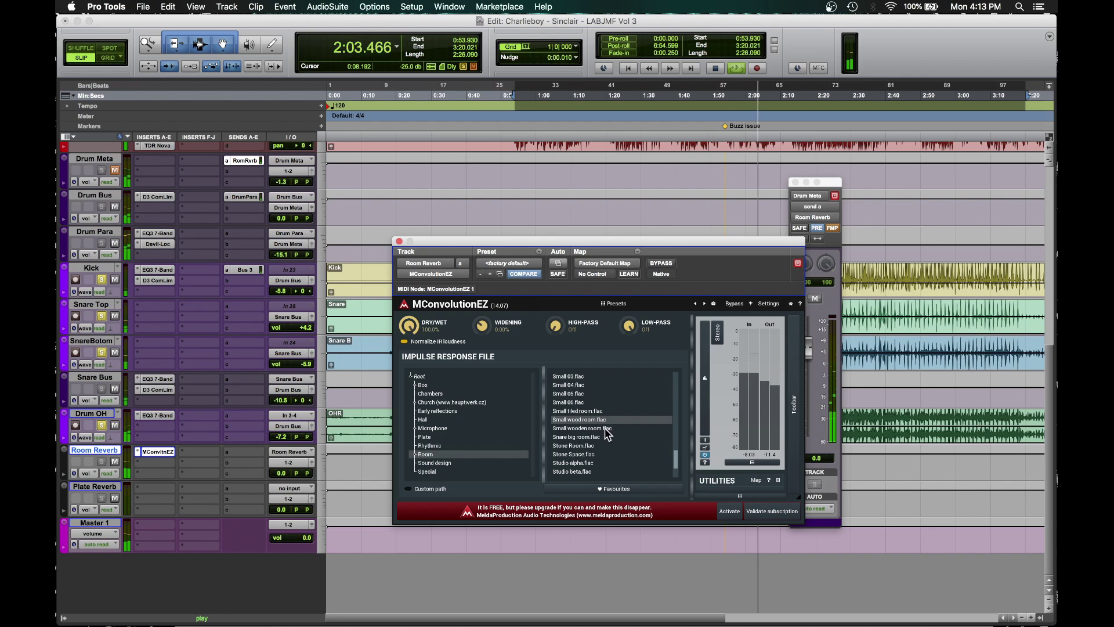
# Step: Audition the Small wooden room, Stone Room and The Viper Pit impulse responses on the drums
pyautogui.click(611, 428)
pyautogui.scroll(-2, 619, 415)
pyautogui.click(625, 418)
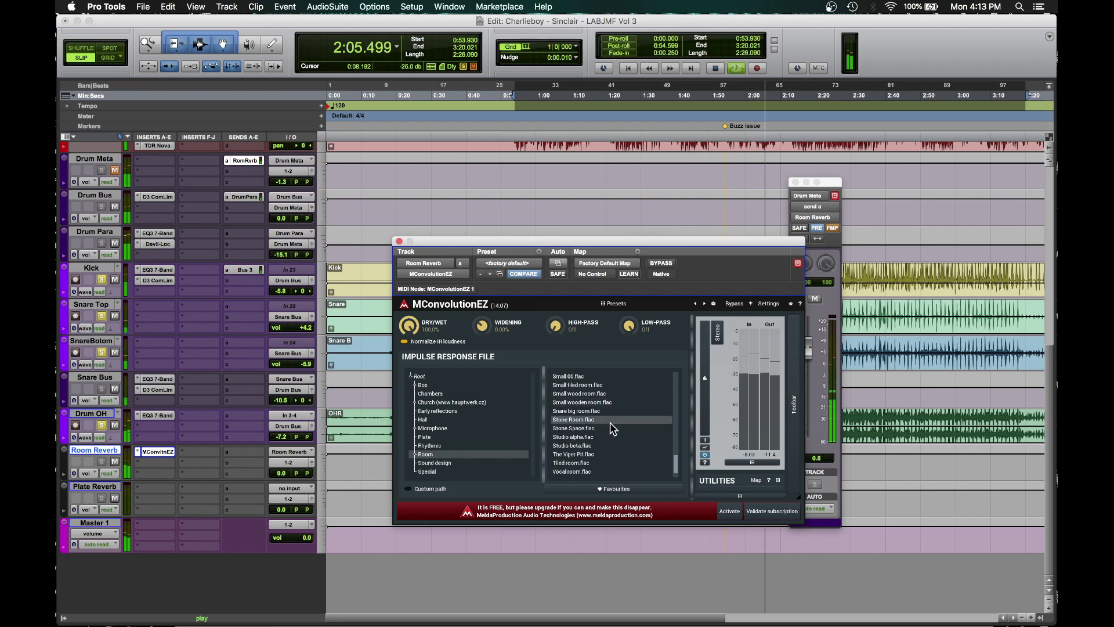
pyautogui.click(605, 452)
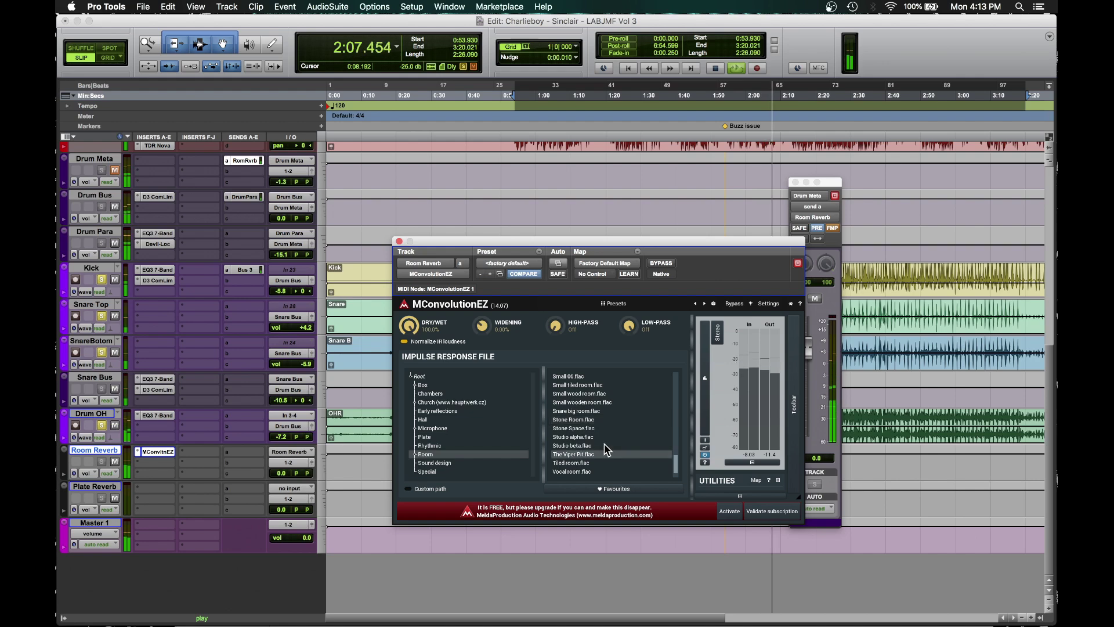
# Step: Audition the Vocal room, Wooden room, Tiled room and Snare big room impulse responses on the drums
pyautogui.scroll(-2, 604, 450)
pyautogui.click(604, 454)
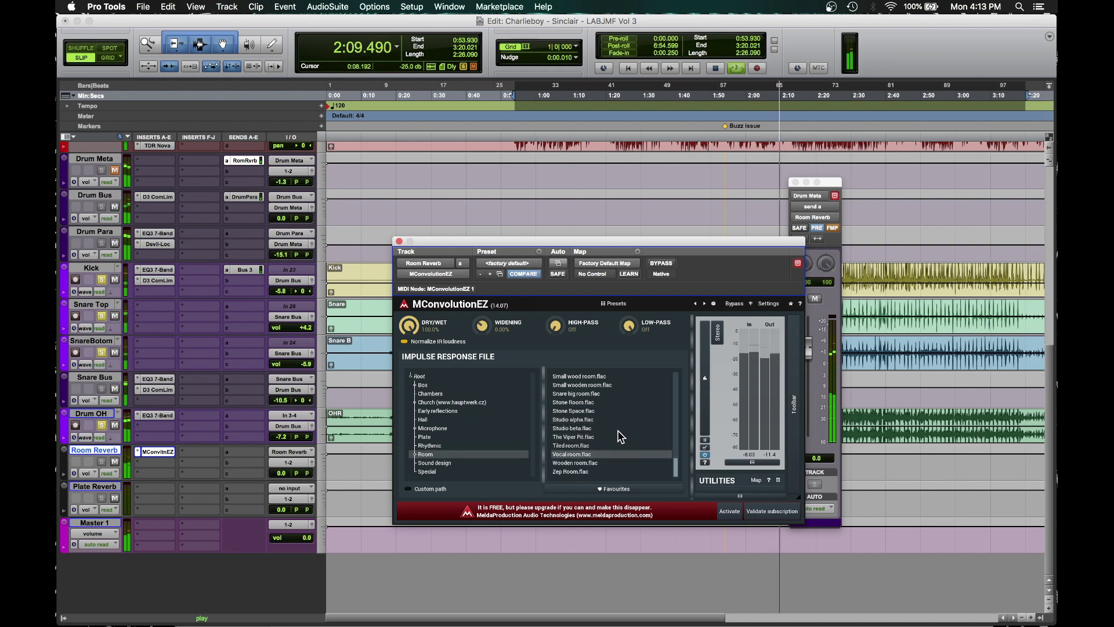
pyautogui.click(611, 461)
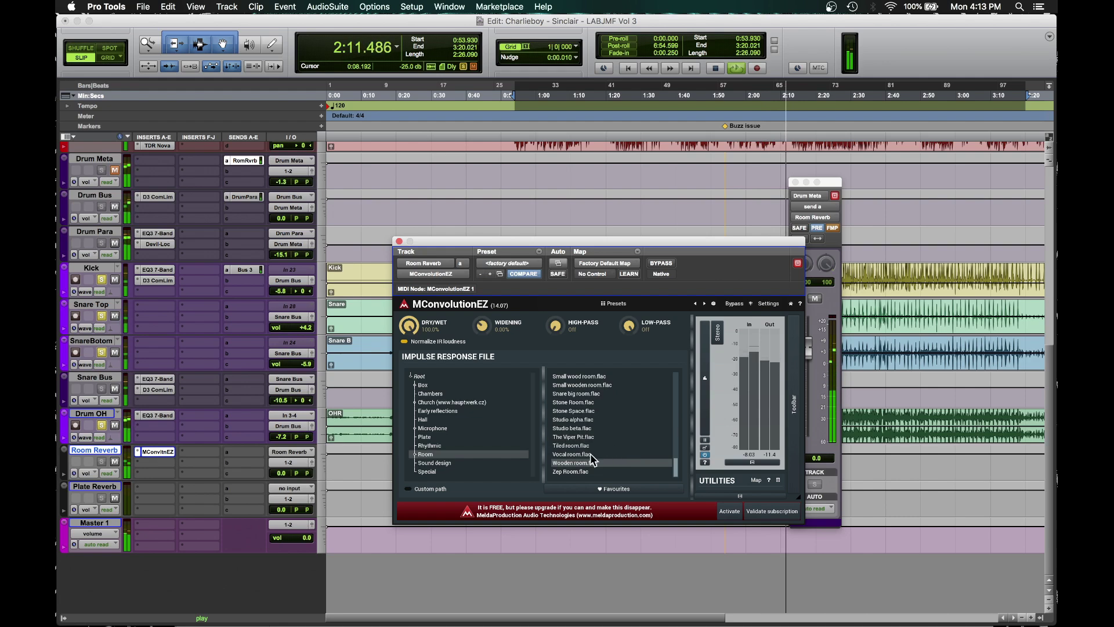
pyautogui.click(592, 445)
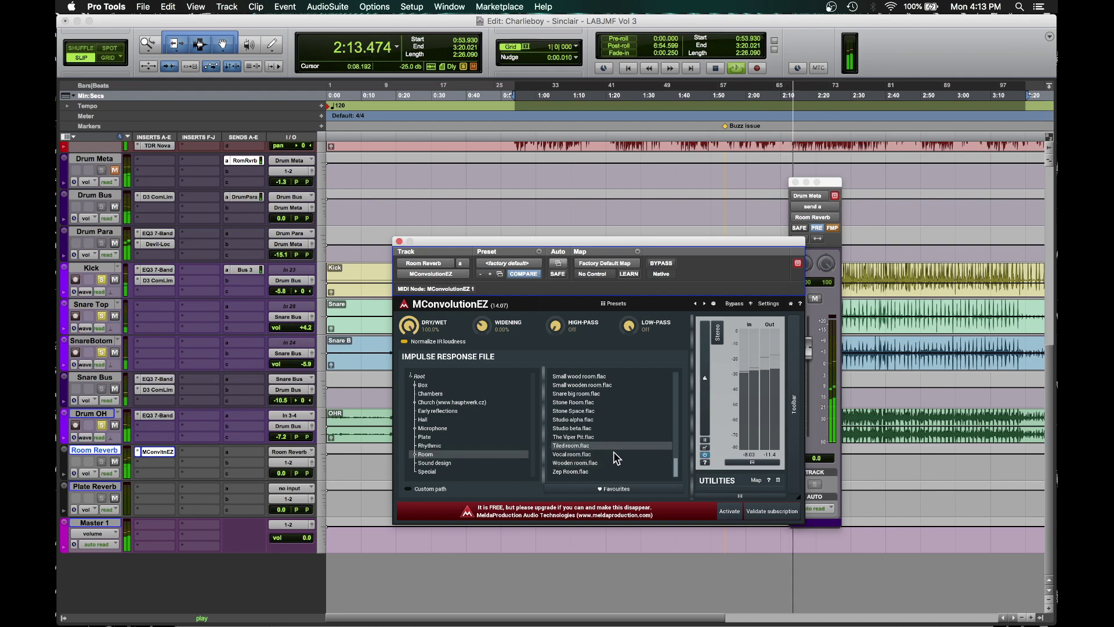
pyautogui.click(589, 403)
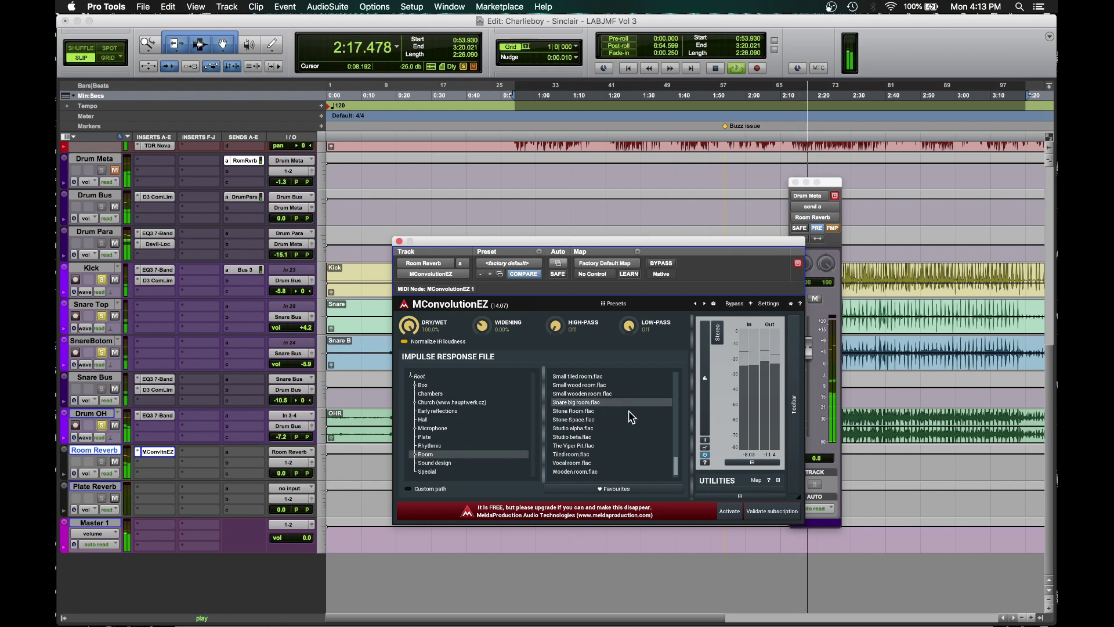
# Step: Audition the Small wood room and Small wooden room impulse responses, restarting the drum playback from the selection start
pyautogui.click(629, 410)
pyautogui.scroll(2, 632, 412)
pyautogui.click(637, 413)
pyautogui.scroll(2, 637, 415)
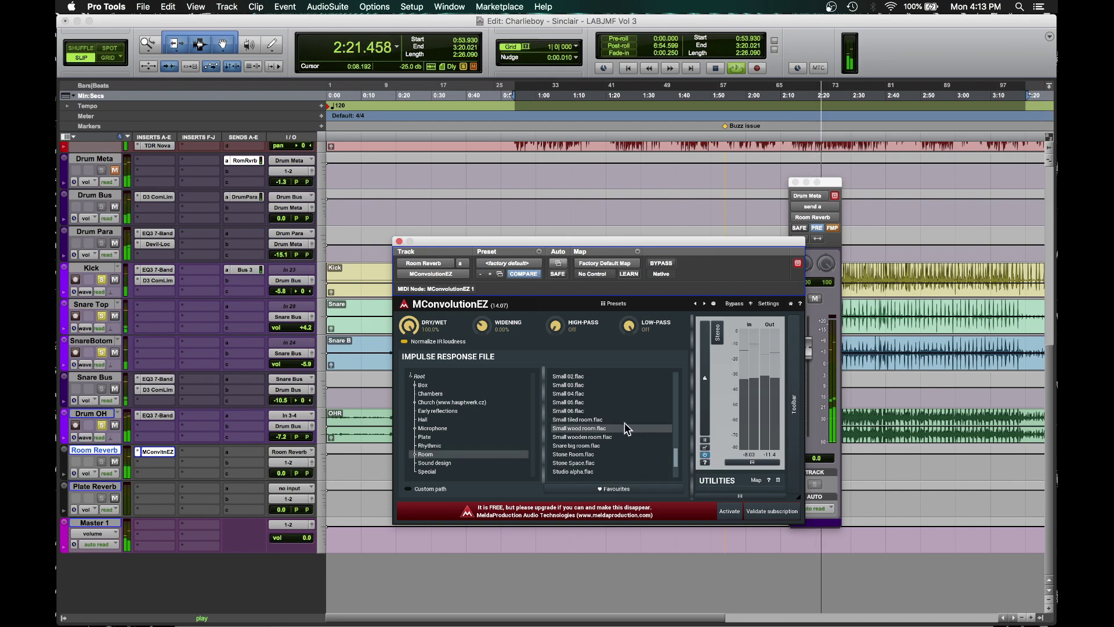
pyautogui.press('Down')
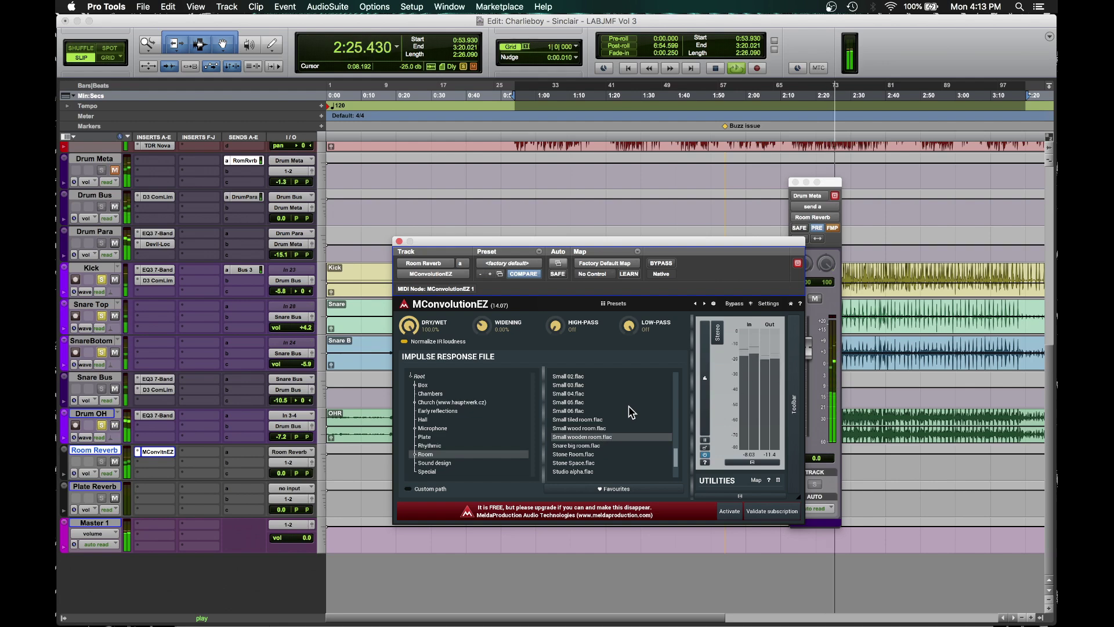
pyautogui.press('space')
pyautogui.press('space')
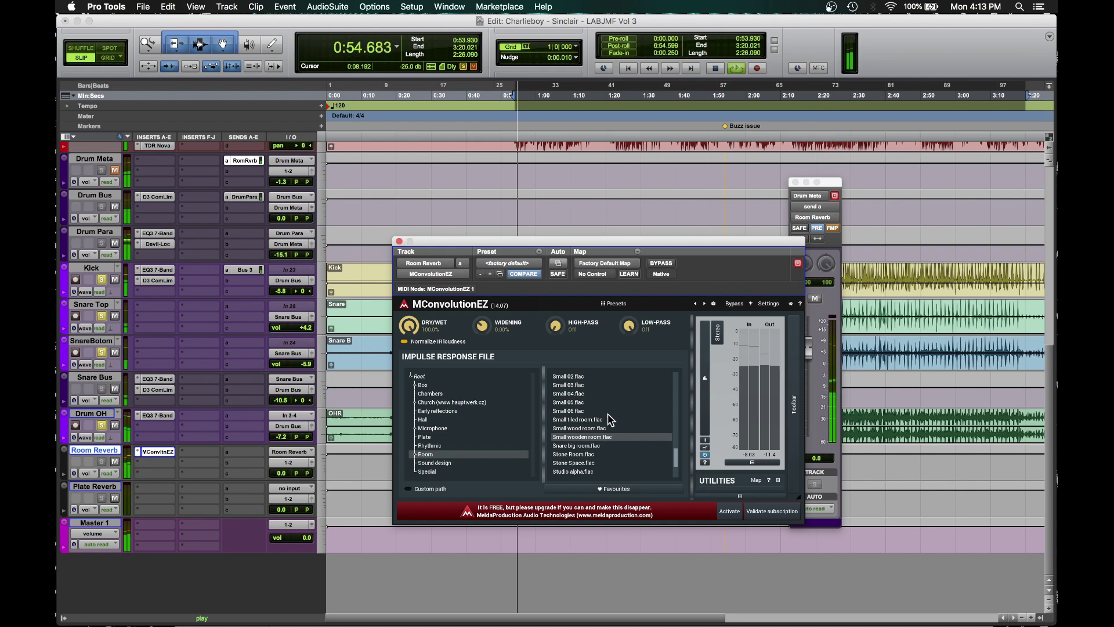
# Step: Compare against the Music club impulse response, load Small wooden room.flac for the Room Reverb and stop playback
pyautogui.scroll(2, 590, 416)
pyautogui.scroll(3, 590, 417)
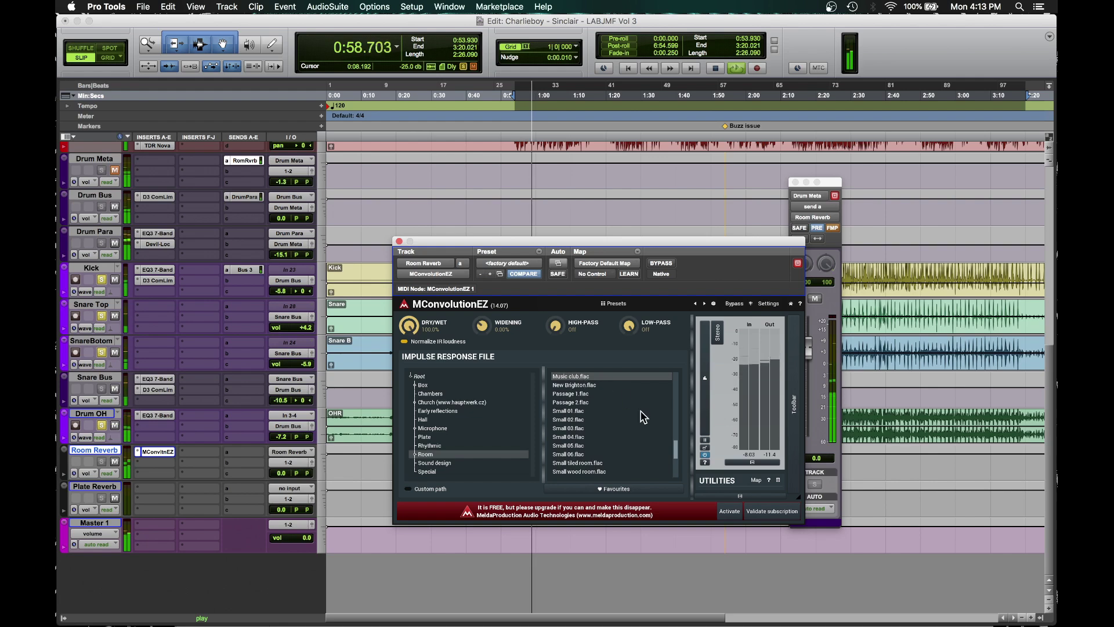
pyautogui.scroll(-5, 611, 398)
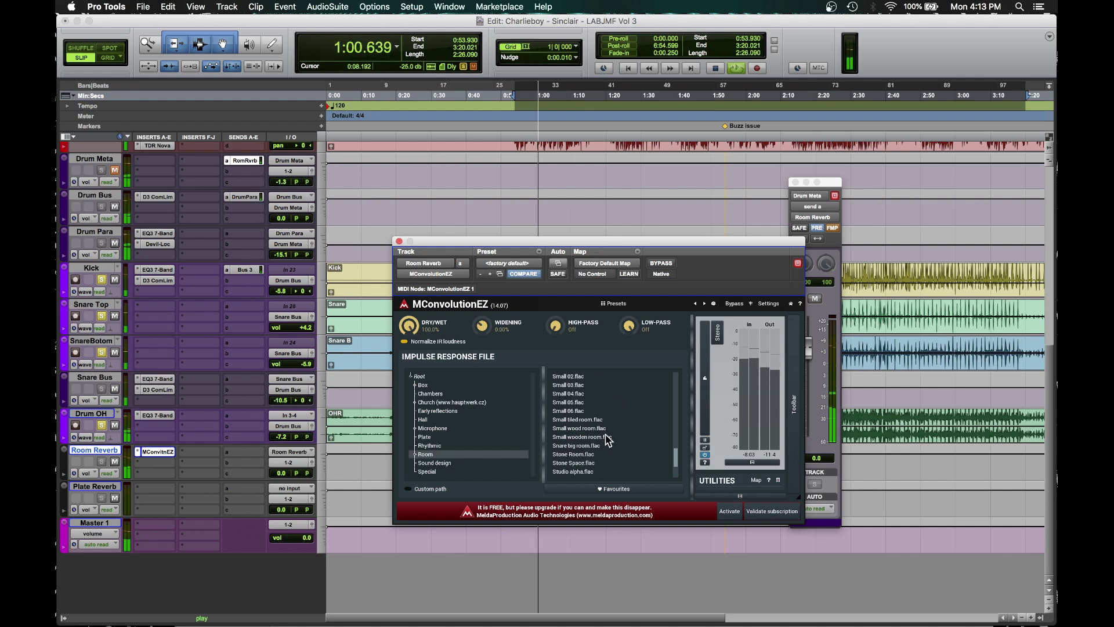
pyautogui.click(607, 436)
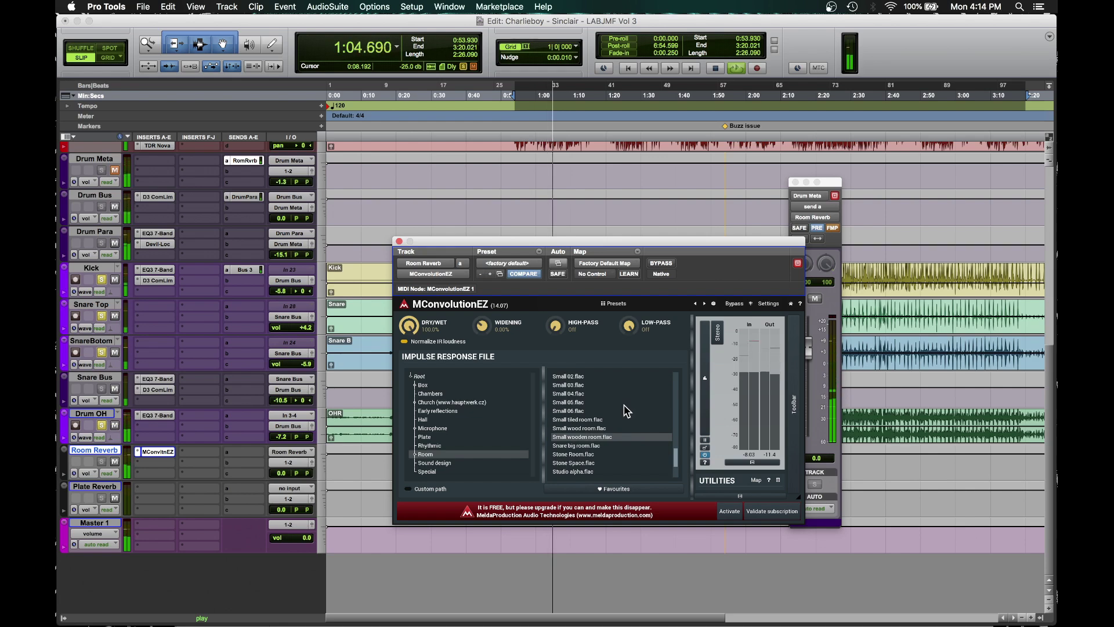
pyautogui.scroll(6, 630, 411)
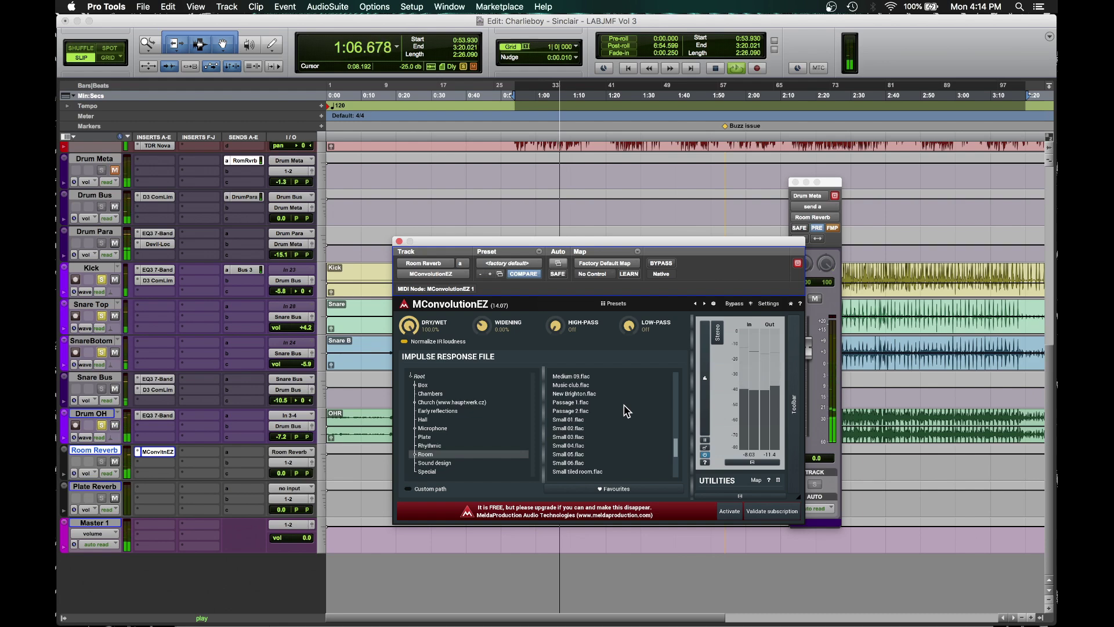
pyautogui.scroll(-12, 619, 414)
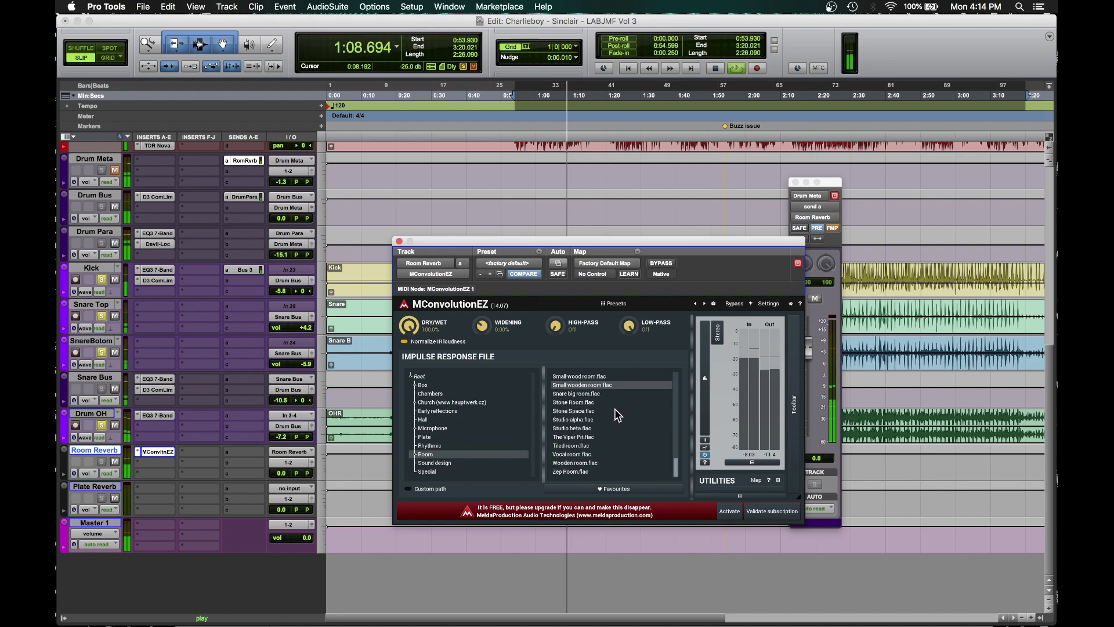
pyautogui.press('space')
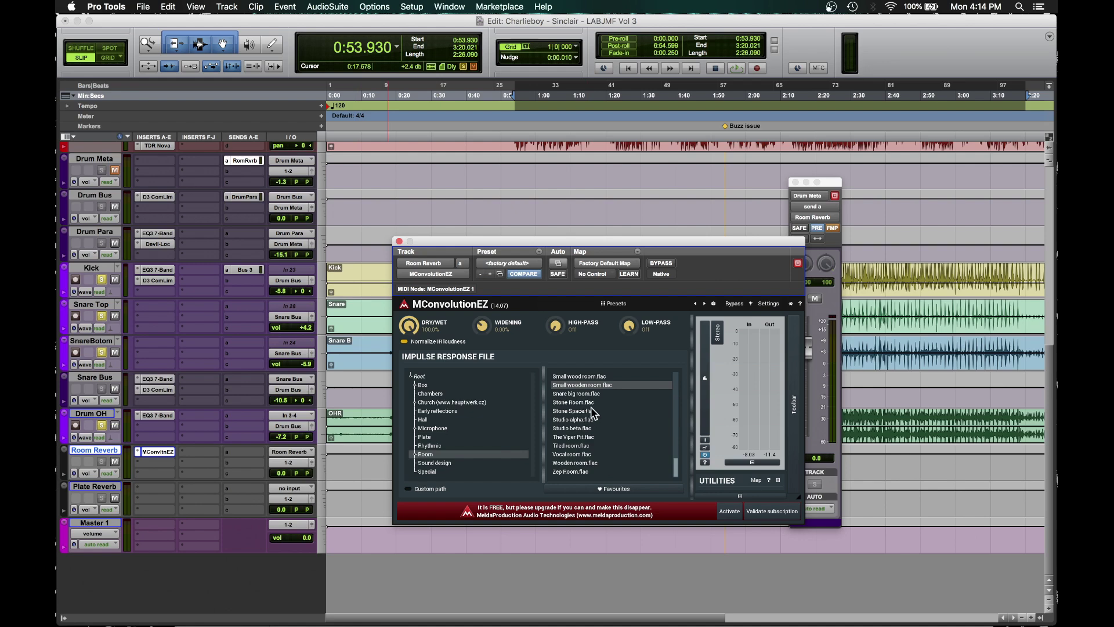
# Step: While the drums play, set the reverb's widening to 6.0%, high-pass to about 198 Hz and low-pass to about 7198 Hz
pyautogui.press('space')
pyautogui.moveTo(474, 331)
pyautogui.mouseDown()
pyautogui.moveTo(474, 316)
pyautogui.moveTo(473, 327)
pyautogui.mouseUp()
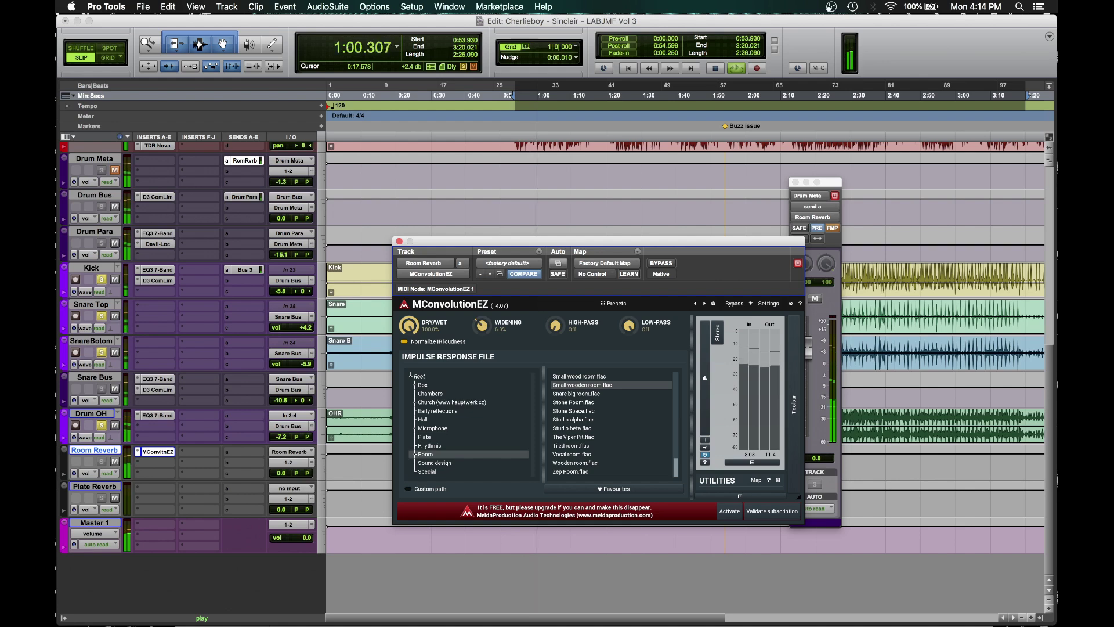
pyautogui.moveTo(628, 327); pyautogui.dragTo(629, 326)
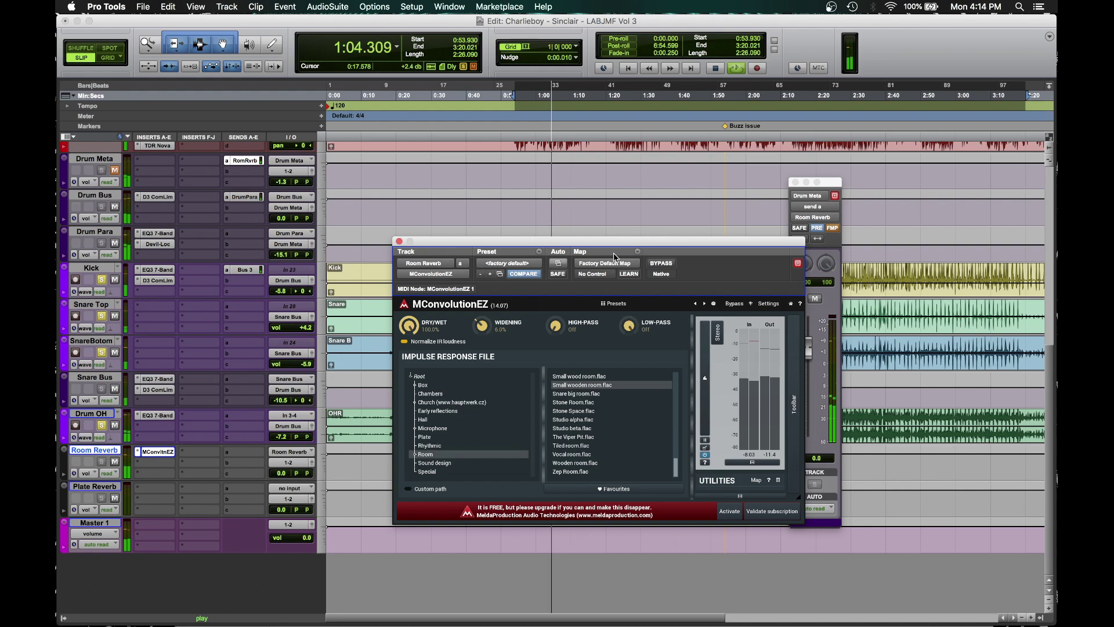
pyautogui.moveTo(551, 325); pyautogui.dragTo(551, 283)
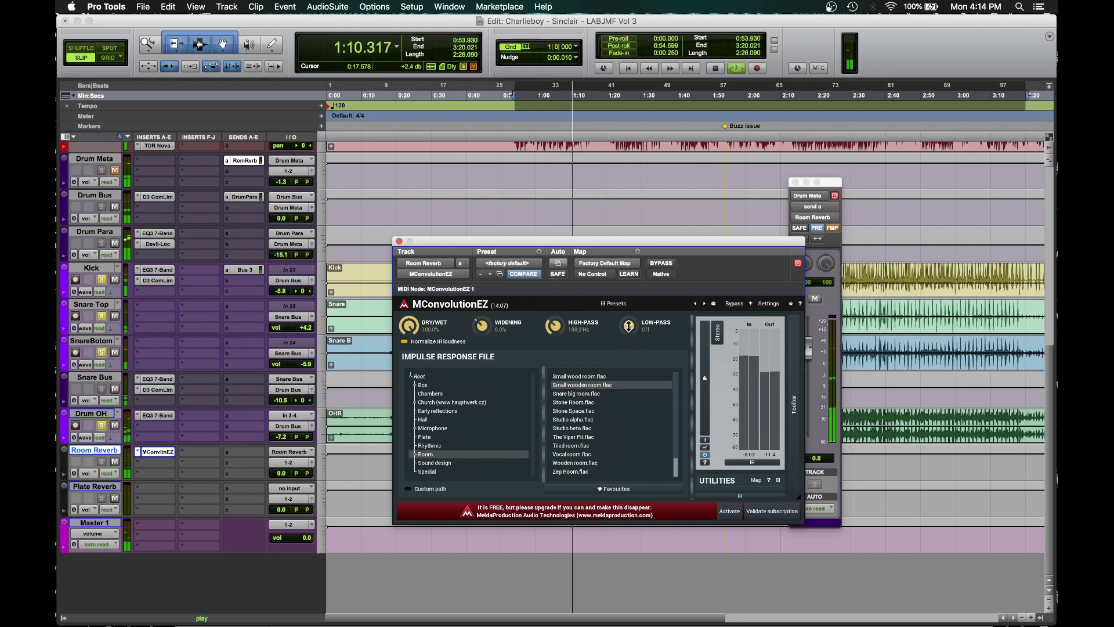
pyautogui.moveTo(628, 326); pyautogui.dragTo(628, 334)
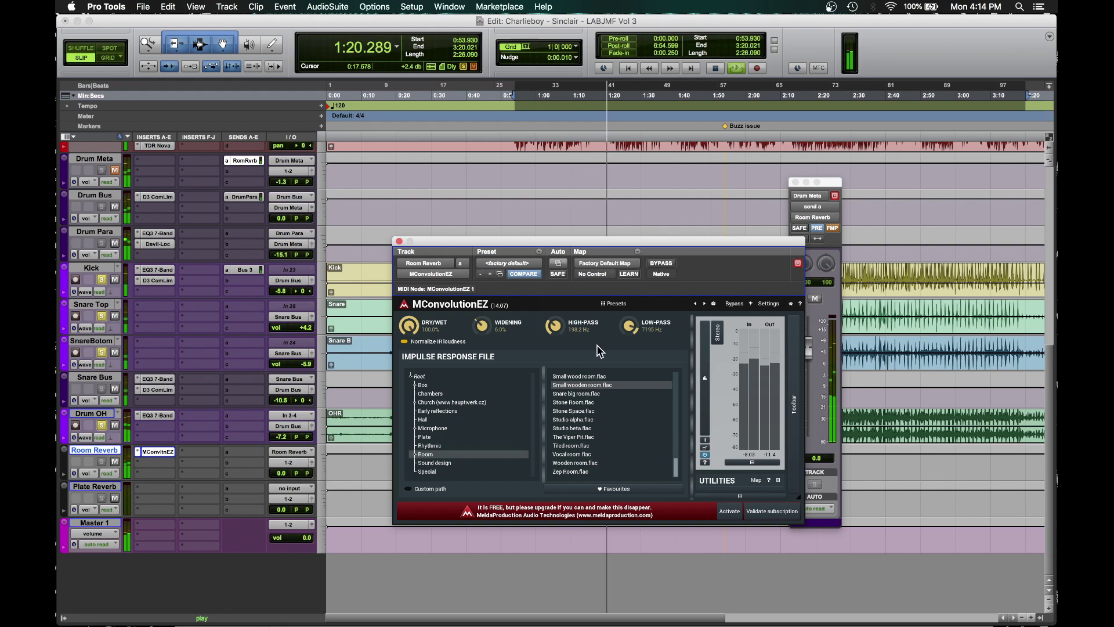
pyautogui.press('space')
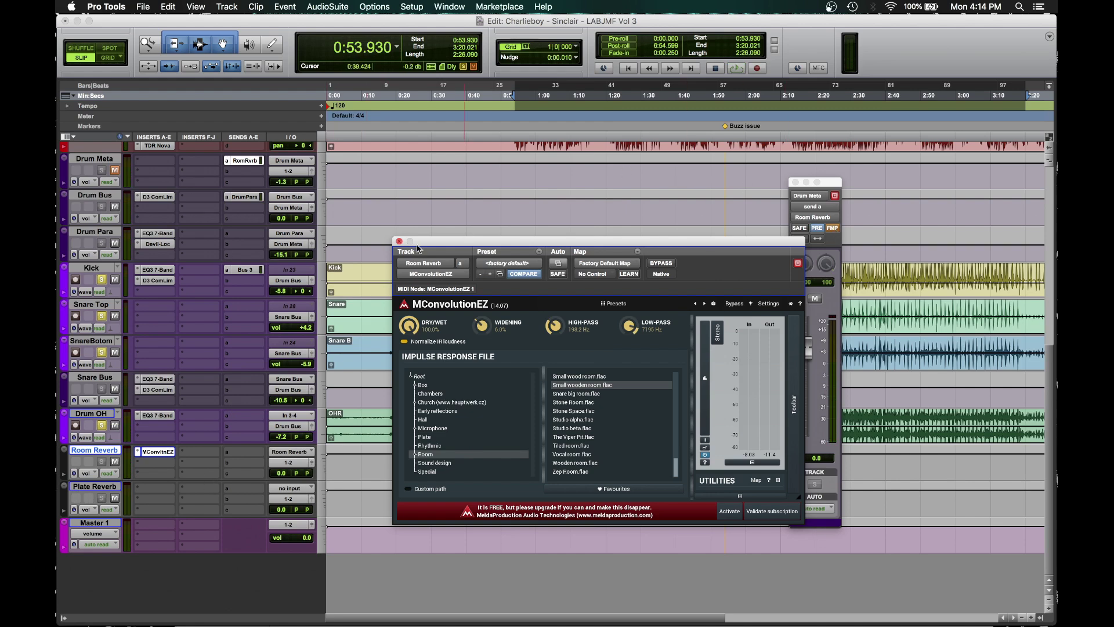
# Step: Close the reverb plug-in, pull Drum Meta's Room Reverb send fully down and raise it to about -16.3 dB during playback
pyautogui.click(399, 242)
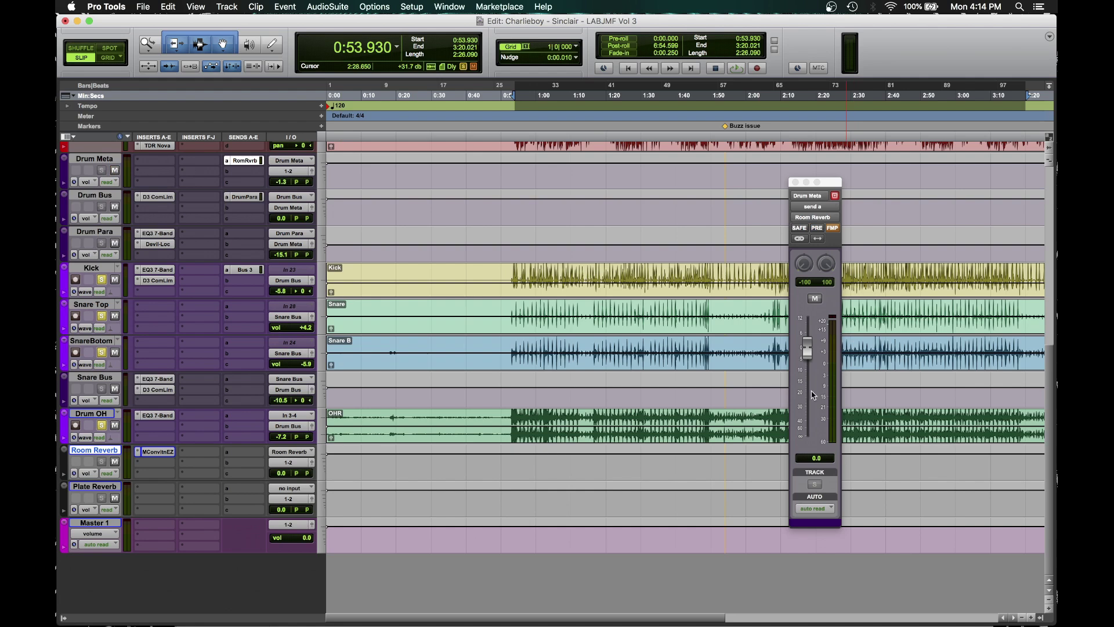
pyautogui.moveTo(812, 395); pyautogui.dragTo(803, 440)
pyautogui.press('space')
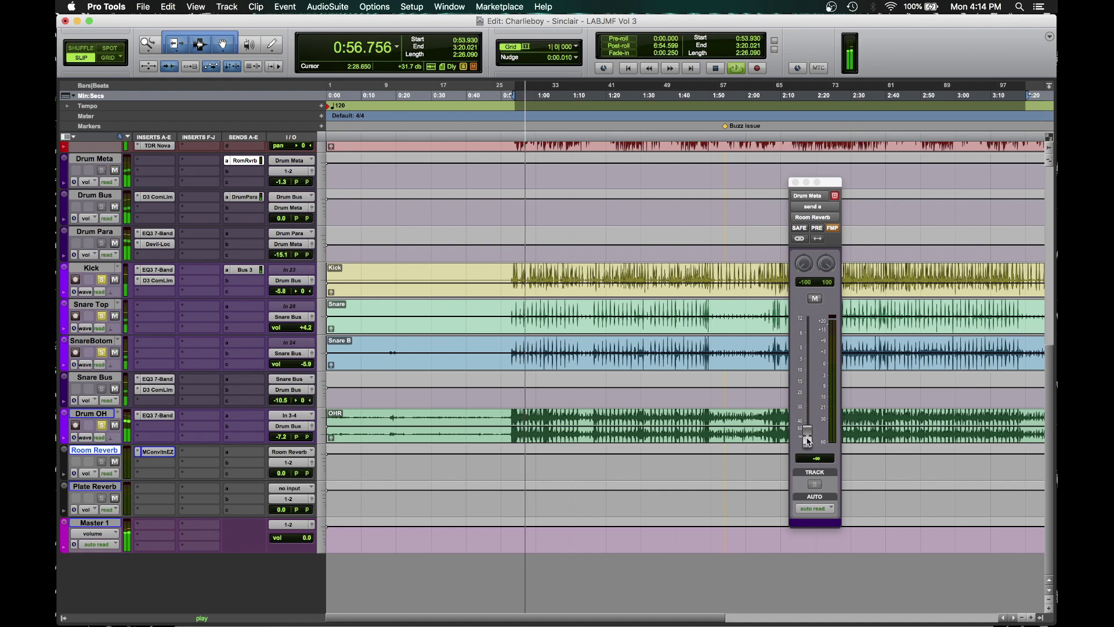
pyautogui.moveTo(808, 439); pyautogui.dragTo(811, 391)
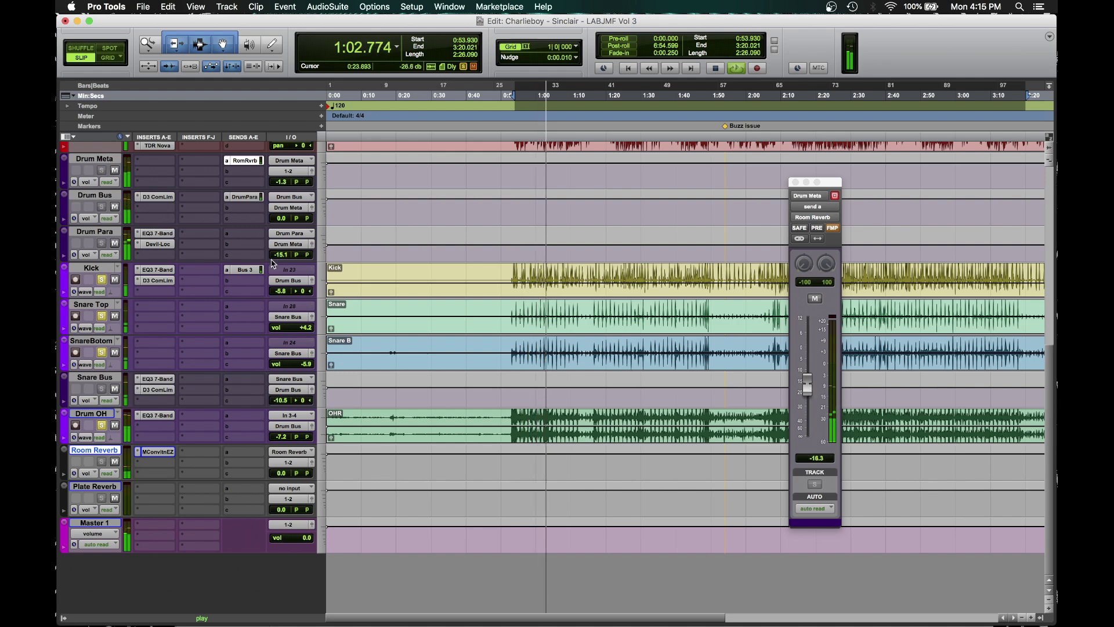
# Step: Copy Drum Meta's Room Reverb send to the Bass track and set the bass send level to about -16.6 dB
pyautogui.scroll(5, 609, 232)
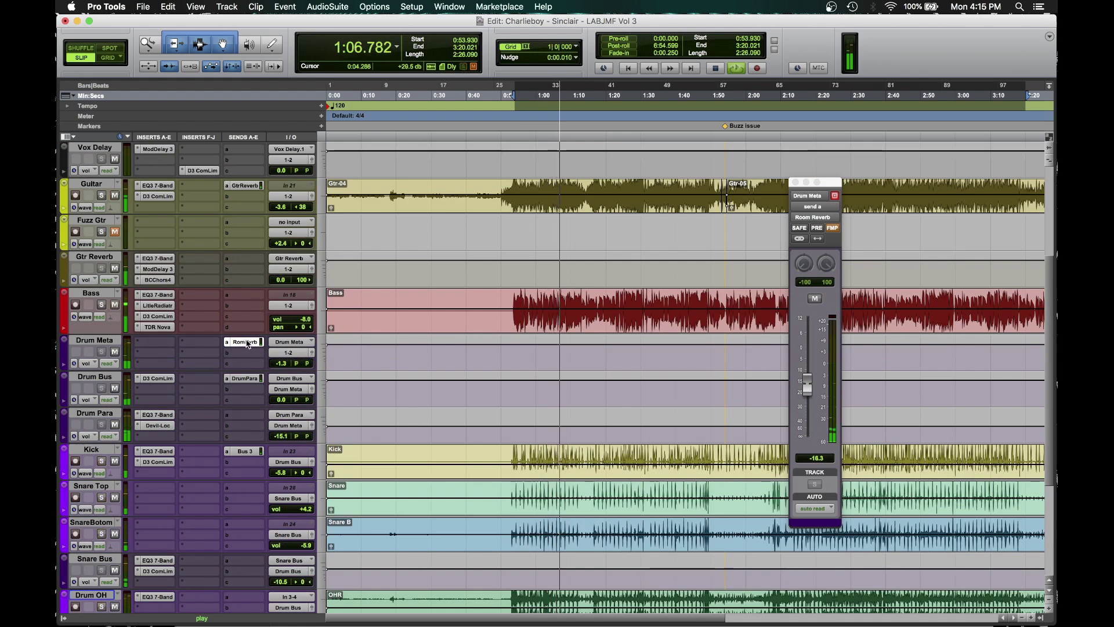
pyautogui.moveTo(247, 344); pyautogui.dragTo(252, 299)
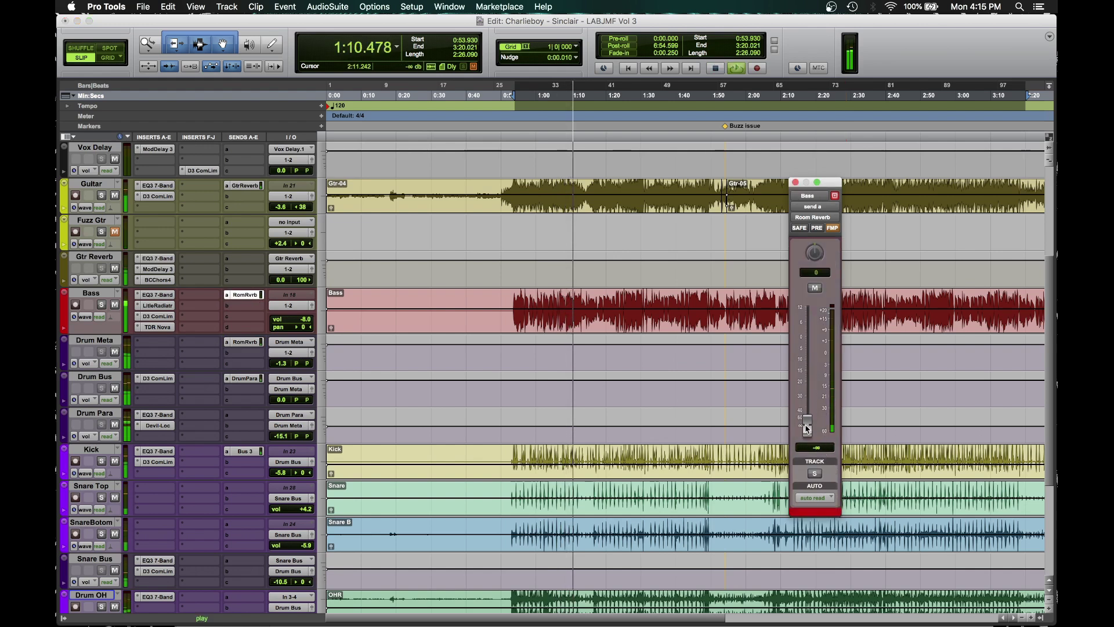
pyautogui.moveTo(807, 430); pyautogui.dragTo(812, 373)
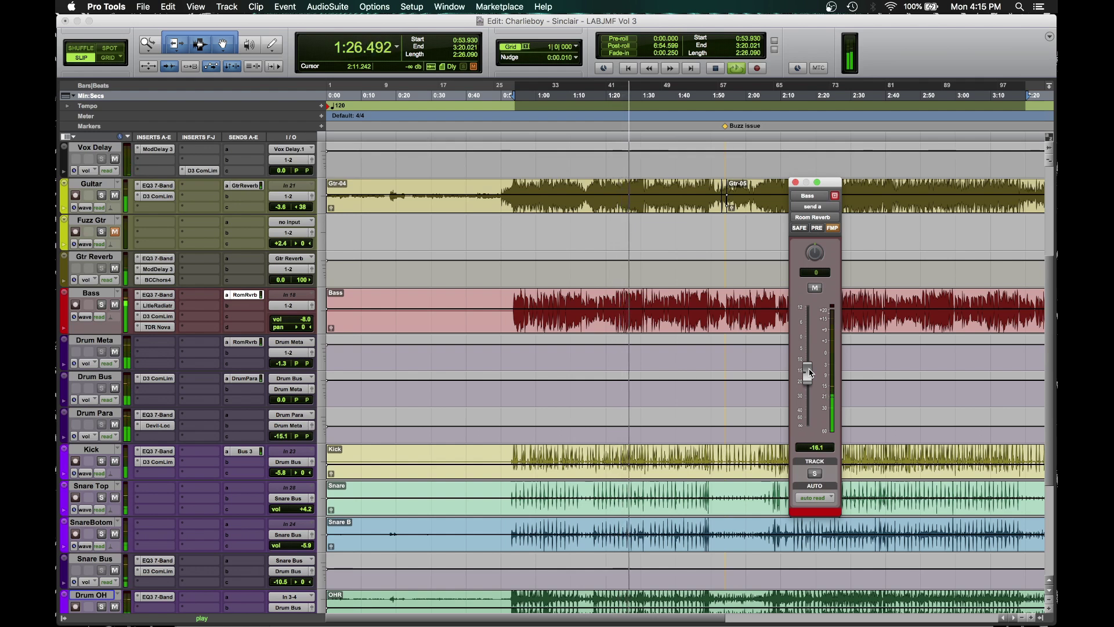
pyautogui.moveTo(811, 372); pyautogui.dragTo(810, 375)
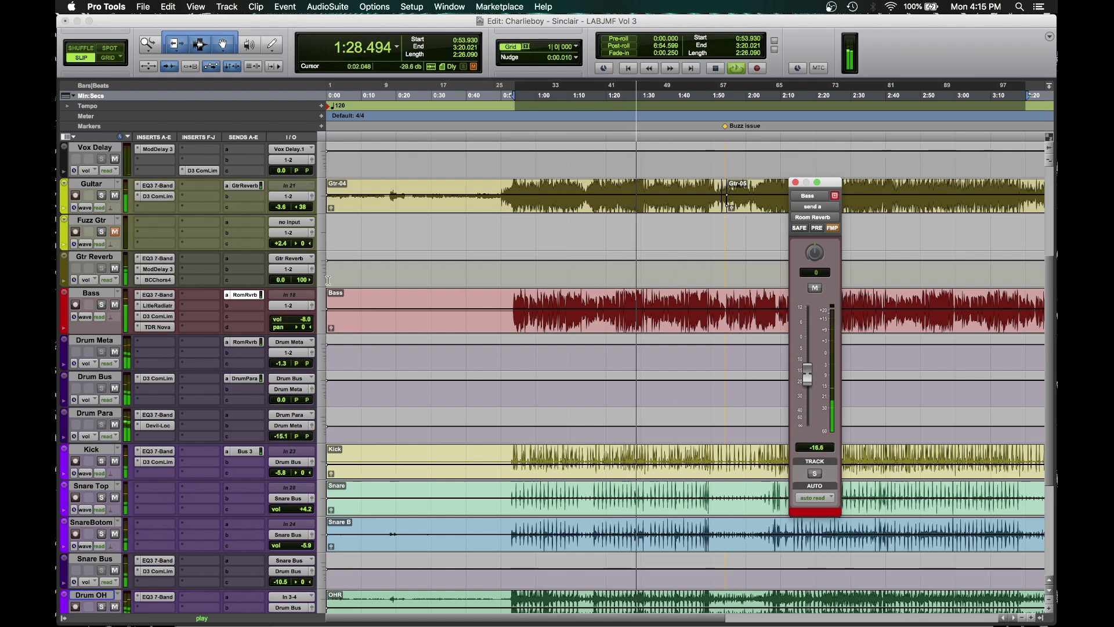
# Step: Copy the Bass track's Room Reverb send to the Guitar track and set the guitar send level to about -13.1 dB
pyautogui.scroll(3, 243, 301)
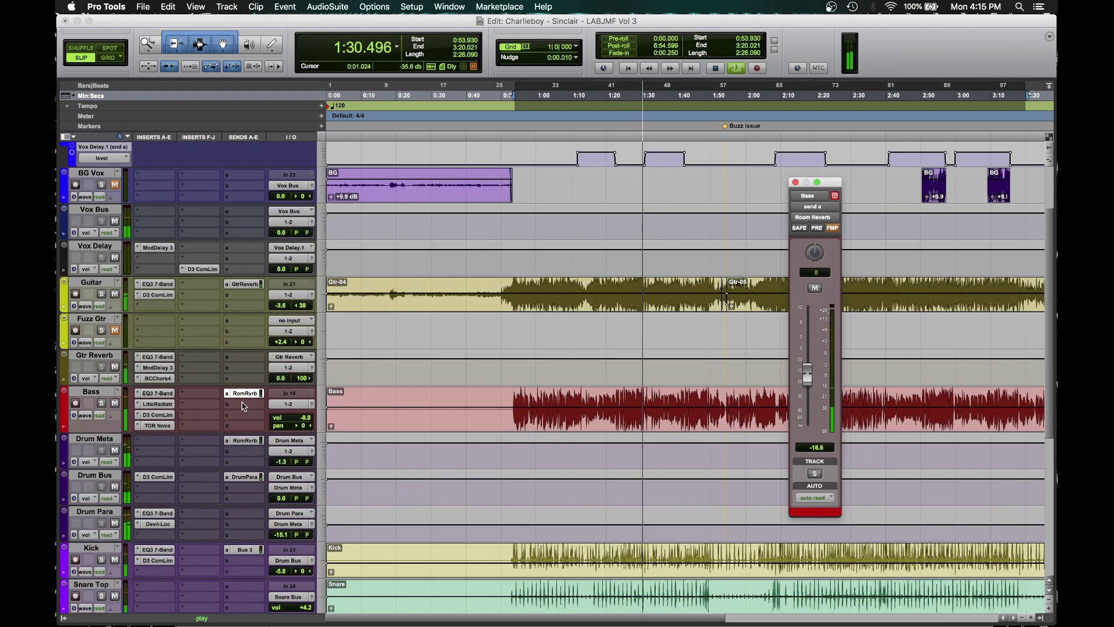
pyautogui.click(252, 305)
pyautogui.moveTo(252, 306); pyautogui.dragTo(252, 296)
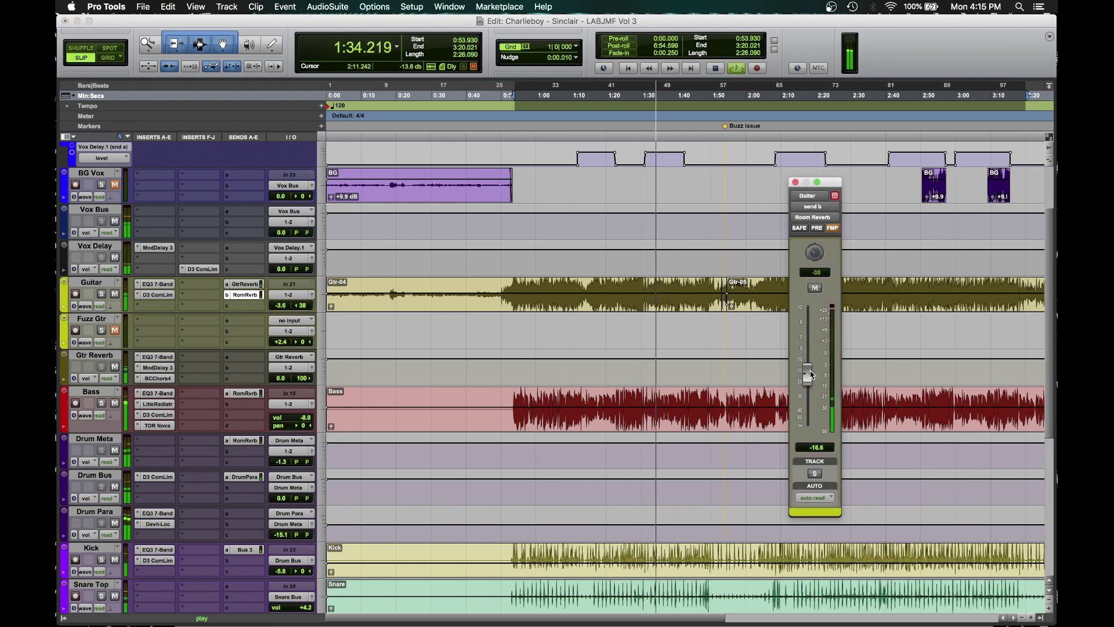
pyautogui.moveTo(808, 373); pyautogui.dragTo(811, 371)
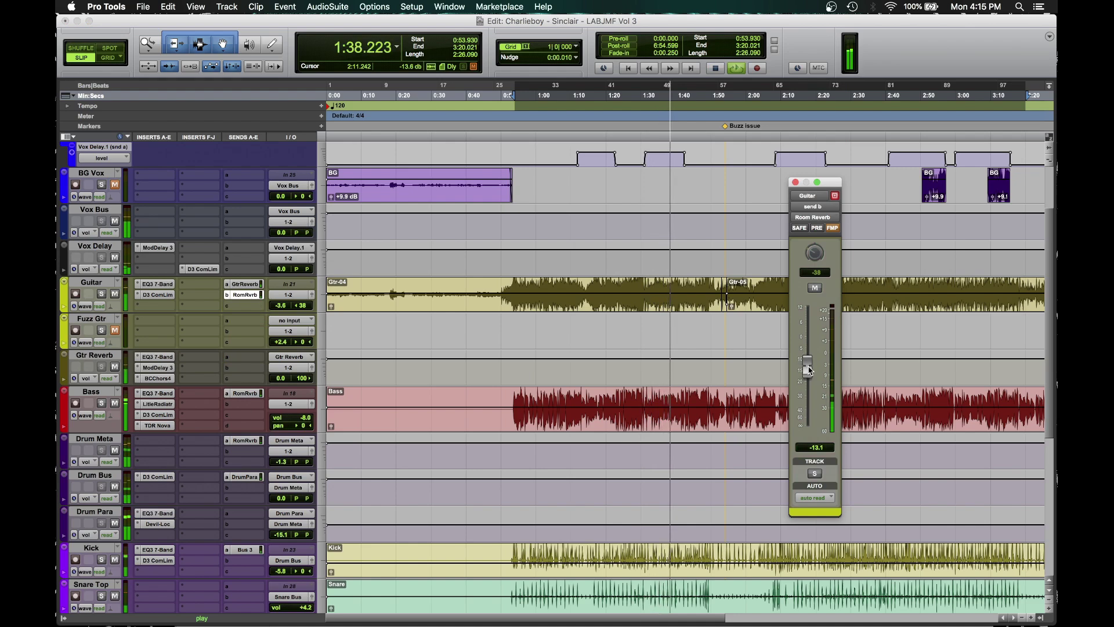
# Step: Copy the Guitar's Room Reverb send to the Gtr Reverb track and set that send to about -8.9 dB
pyautogui.scroll(2, 273, 381)
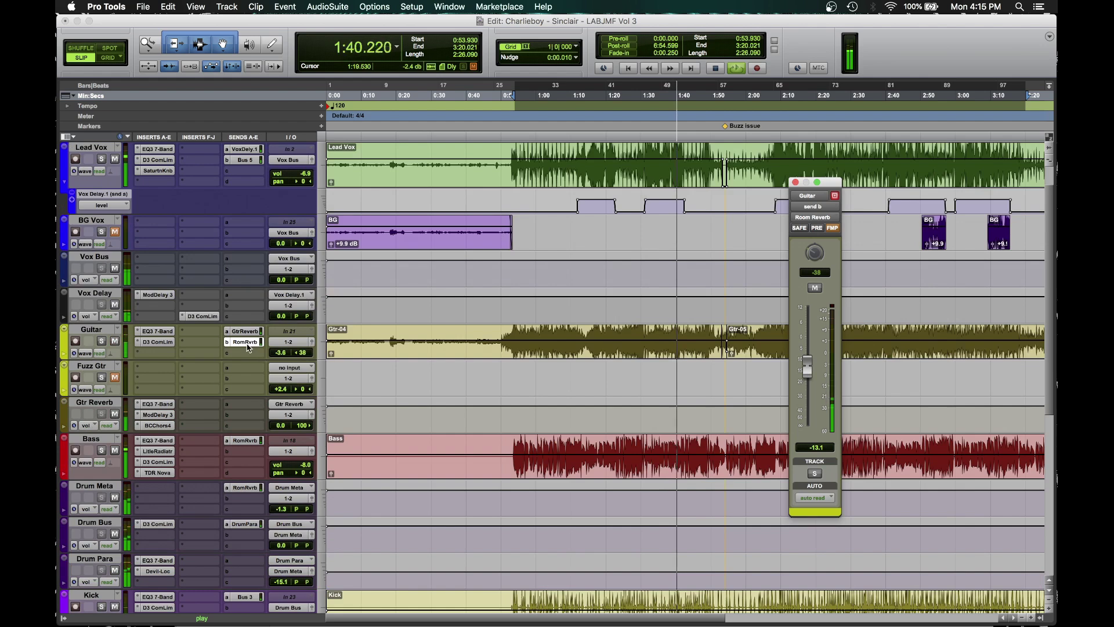
pyautogui.moveTo(248, 342); pyautogui.dragTo(253, 410)
pyautogui.press('space')
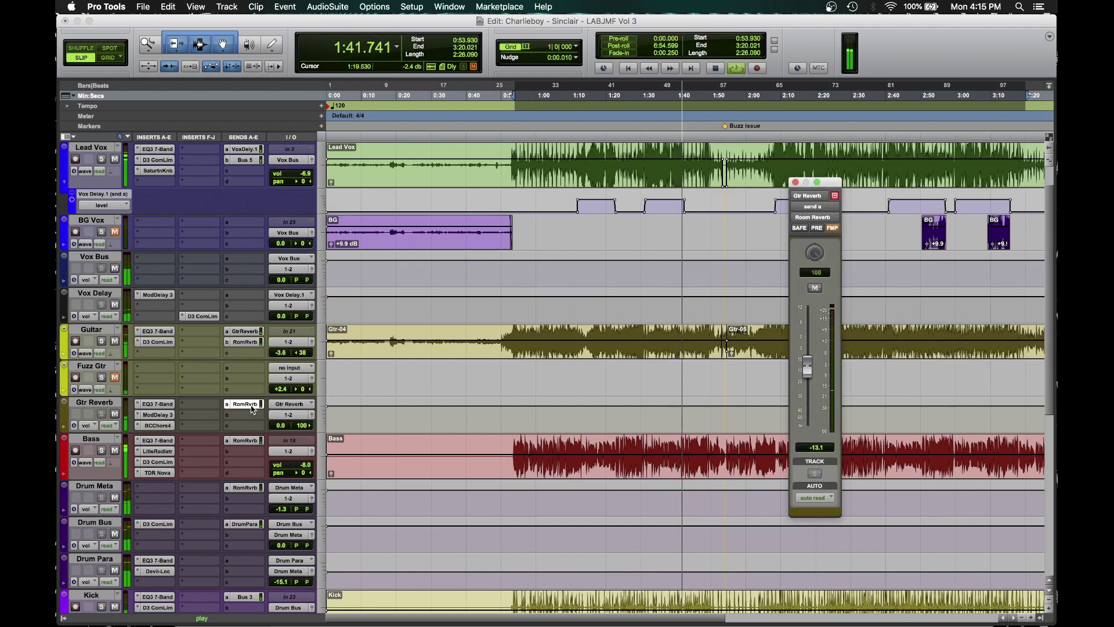
pyautogui.moveTo(811, 370)
pyautogui.mouseDown()
pyautogui.moveTo(814, 351)
pyautogui.moveTo(813, 363)
pyautogui.mouseUp()
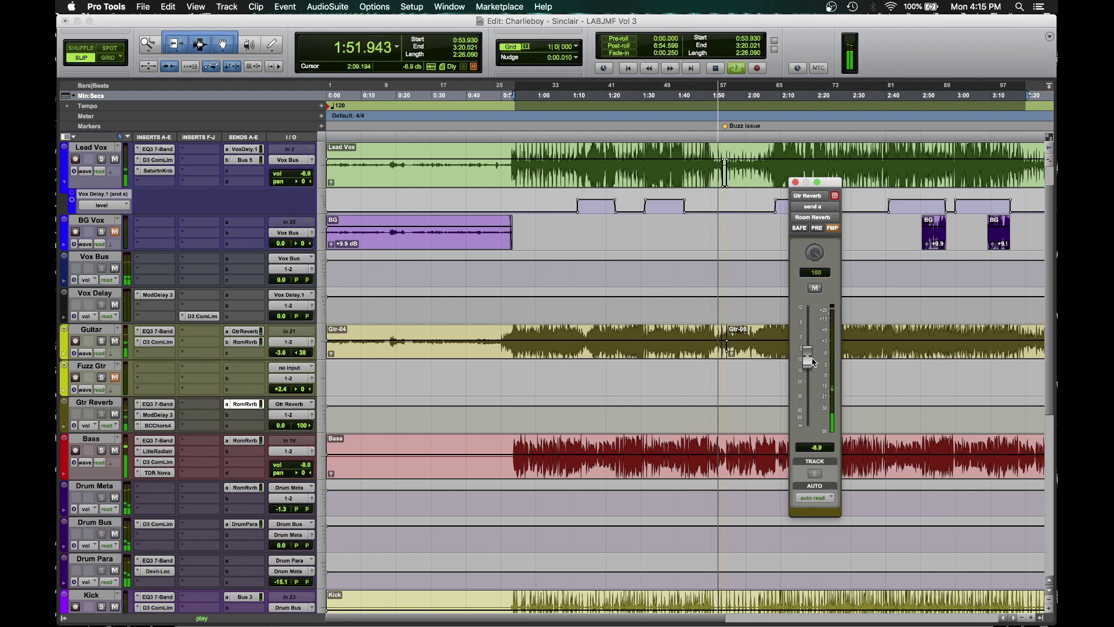
# Step: Copy the Room Reverb send to Lead Vox and set it to about -22.6 dB while playing the 1:11.680 to 1:24.138 section
pyautogui.scroll(1, 482, 364)
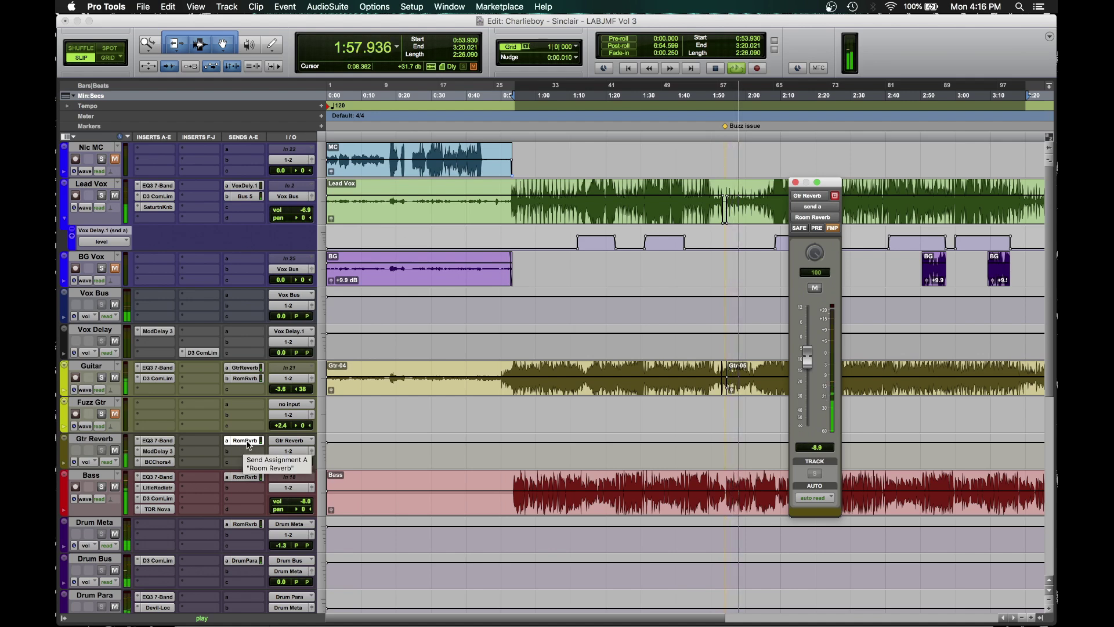
pyautogui.moveTo(248, 441); pyautogui.dragTo(247, 208)
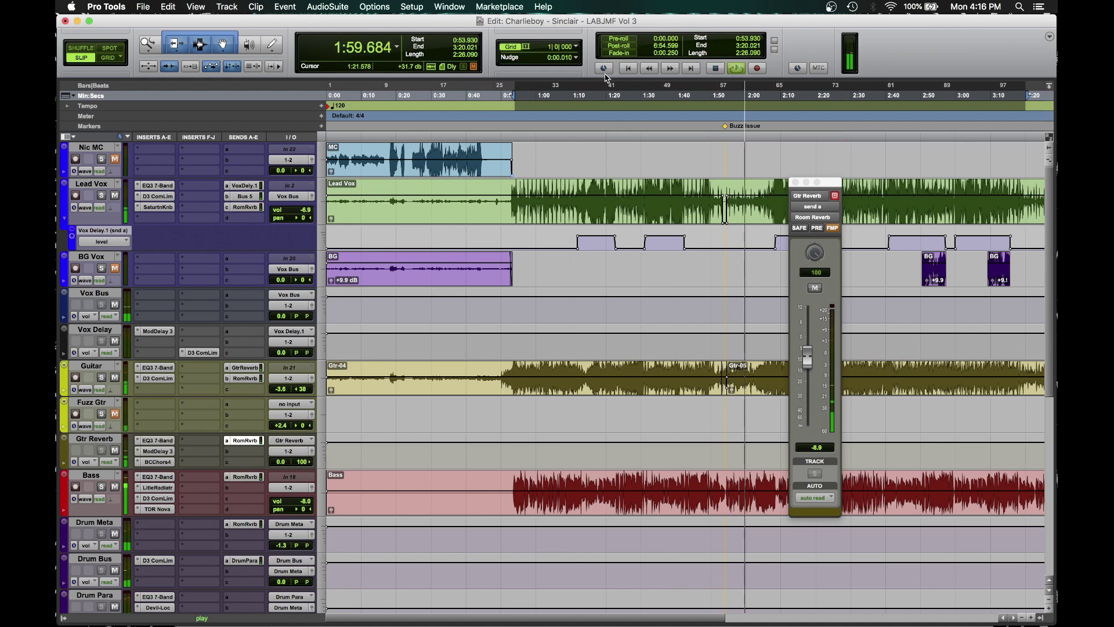
pyautogui.moveTo(578, 108); pyautogui.dragTo(618, 109)
pyautogui.press('space')
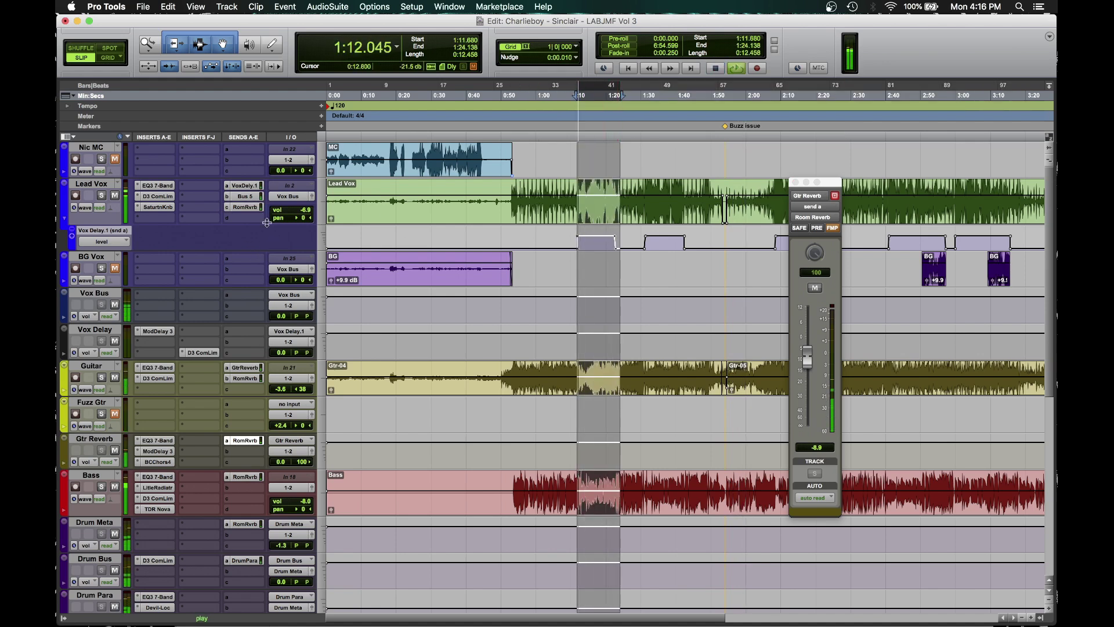
pyautogui.click(245, 207)
pyautogui.moveTo(807, 360); pyautogui.dragTo(808, 382)
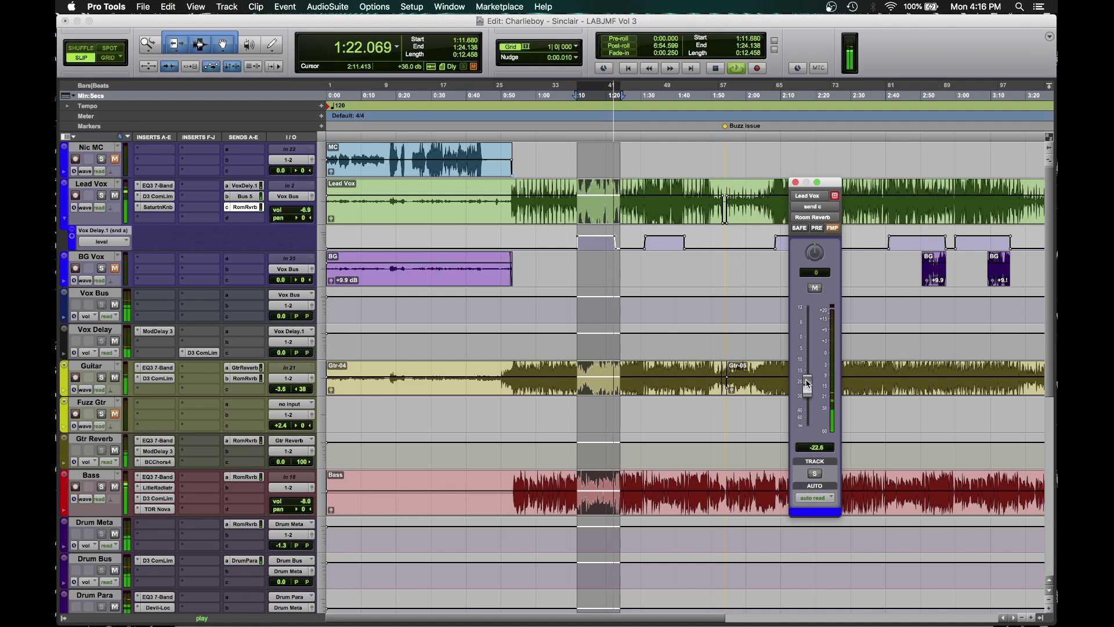
pyautogui.press('space')
# Step: Copy Lead Vox's Room Reverb send to Vox Delay and set its level to about -11.0 dB during playback
pyautogui.click(244, 239)
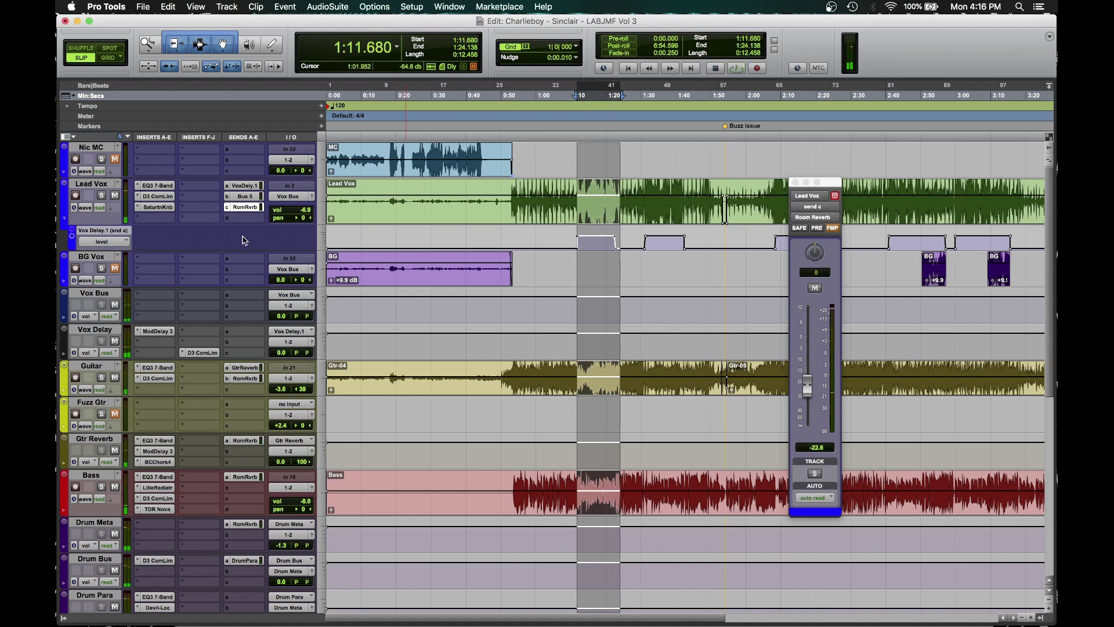
pyautogui.click(245, 332)
pyautogui.press('space')
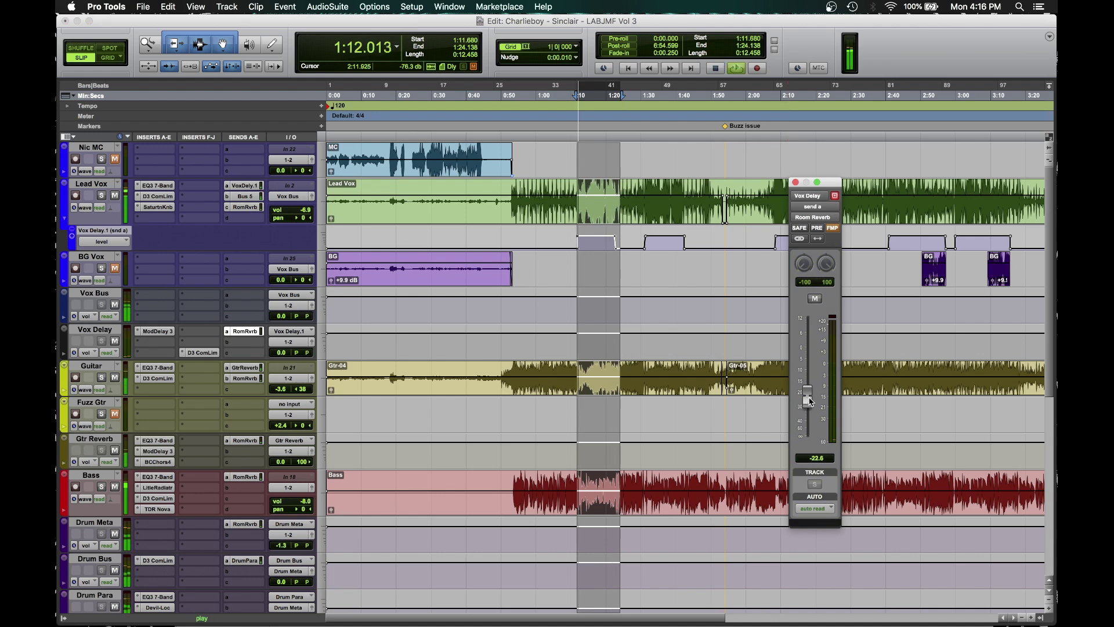
pyautogui.moveTo(807, 395); pyautogui.dragTo(811, 378)
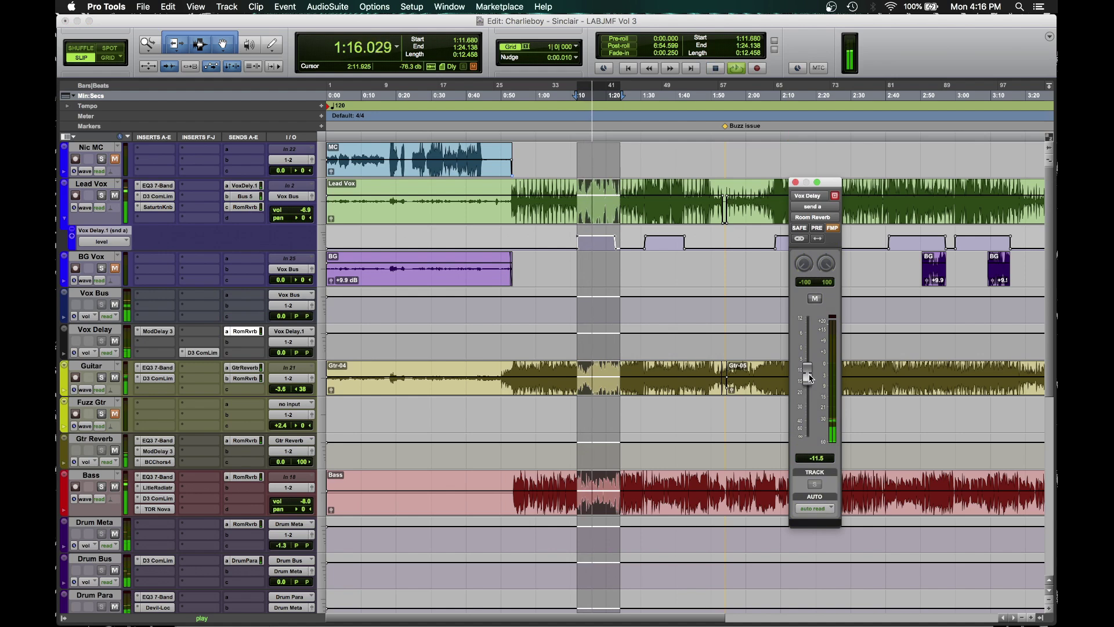
pyautogui.moveTo(810, 378); pyautogui.dragTo(811, 377)
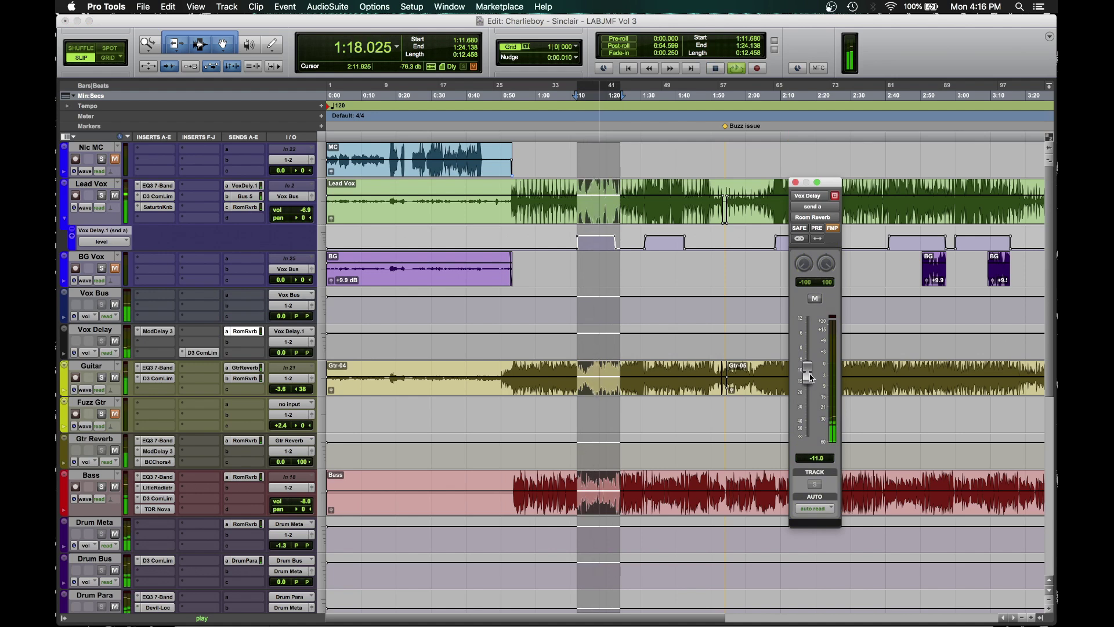
# Step: Try to pull down the level of Lead Vox's Vox Delay.1 send during playback, and stop playback
pyautogui.click(661, 299)
pyautogui.click(811, 363)
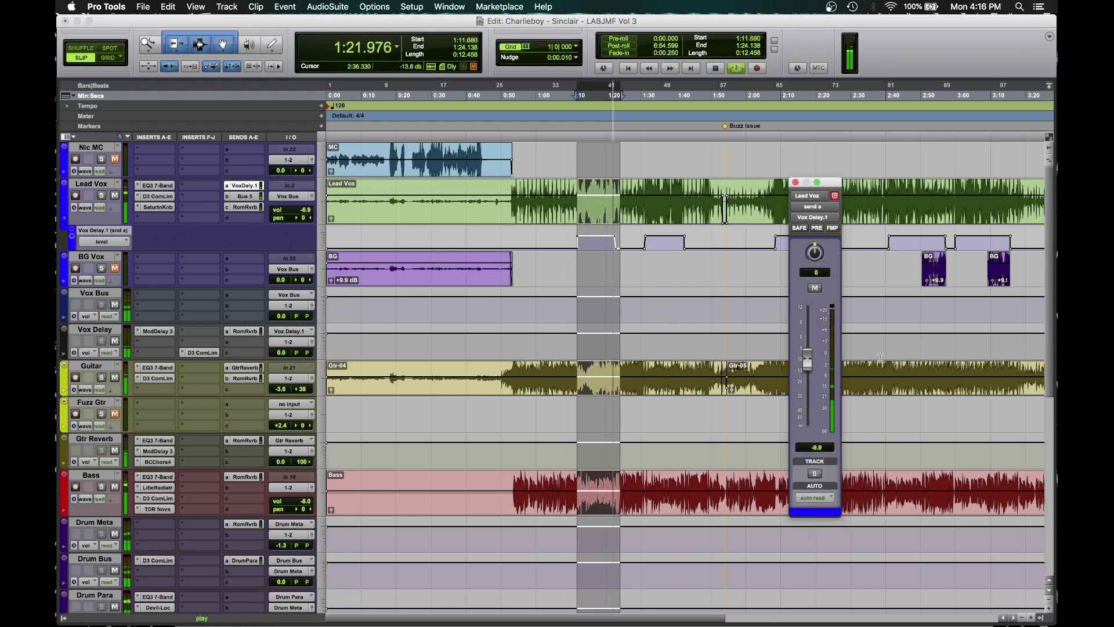
pyautogui.moveTo(811, 362); pyautogui.dragTo(813, 419)
pyautogui.press('space')
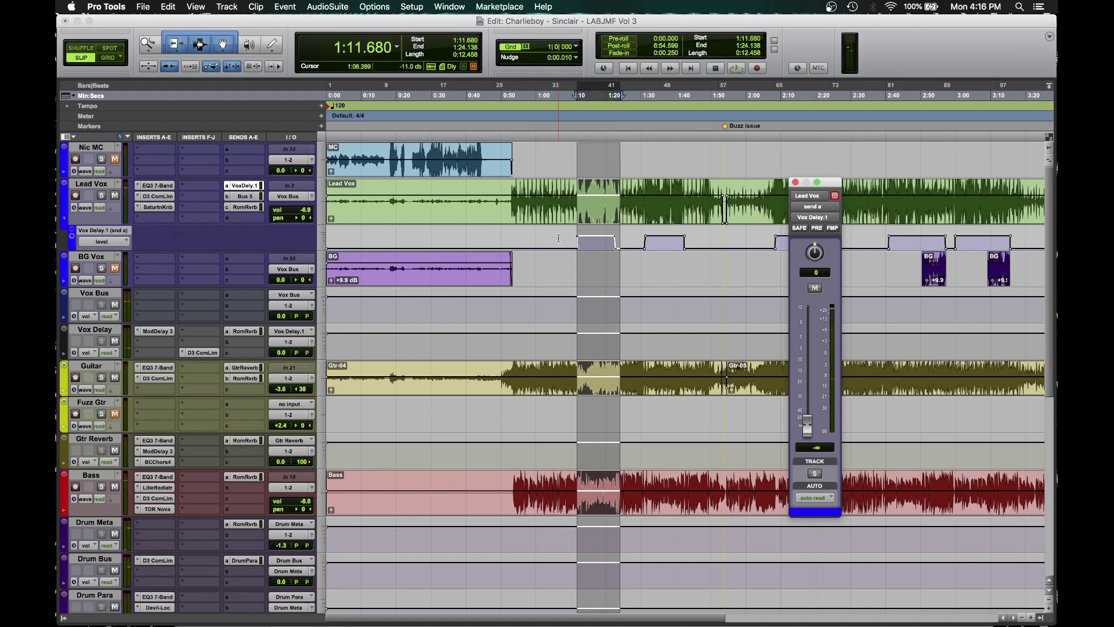
# Step: Lower Lead Vox's Vox Delay.1 send automation from 1:06.389 to 3:28.725, bringing the raised sections to about -11.9 dB, and play from 1:13
pyautogui.click(558, 238)
pyautogui.moveTo(826, 185); pyautogui.dragTo(783, 293)
pyautogui.hscroll(5, 622, 251)
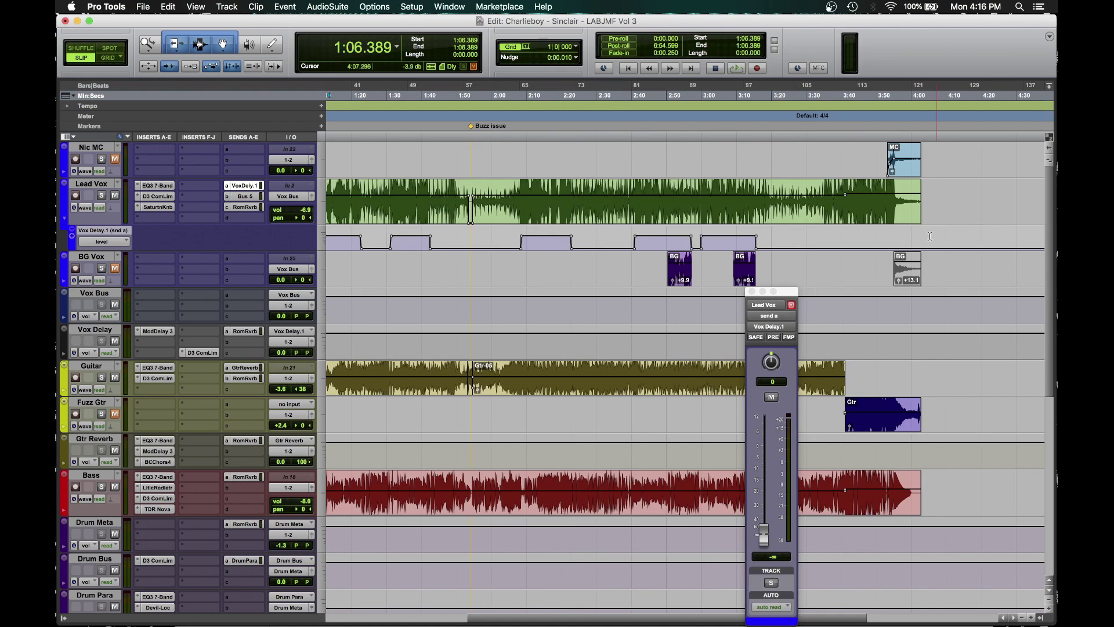
pyautogui.keyDown('shift'); pyautogui.click(802, 236); pyautogui.keyUp('shift')
pyautogui.hscroll(-3, 570, 234)
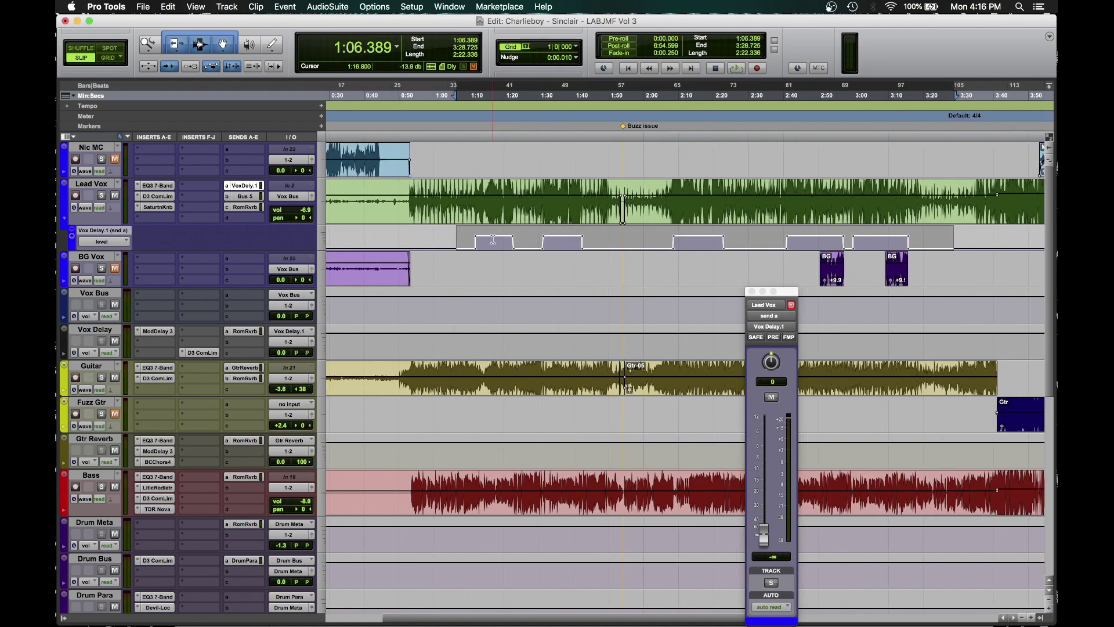
pyautogui.moveTo(496, 230); pyautogui.dragTo(505, 231)
pyautogui.click(478, 85)
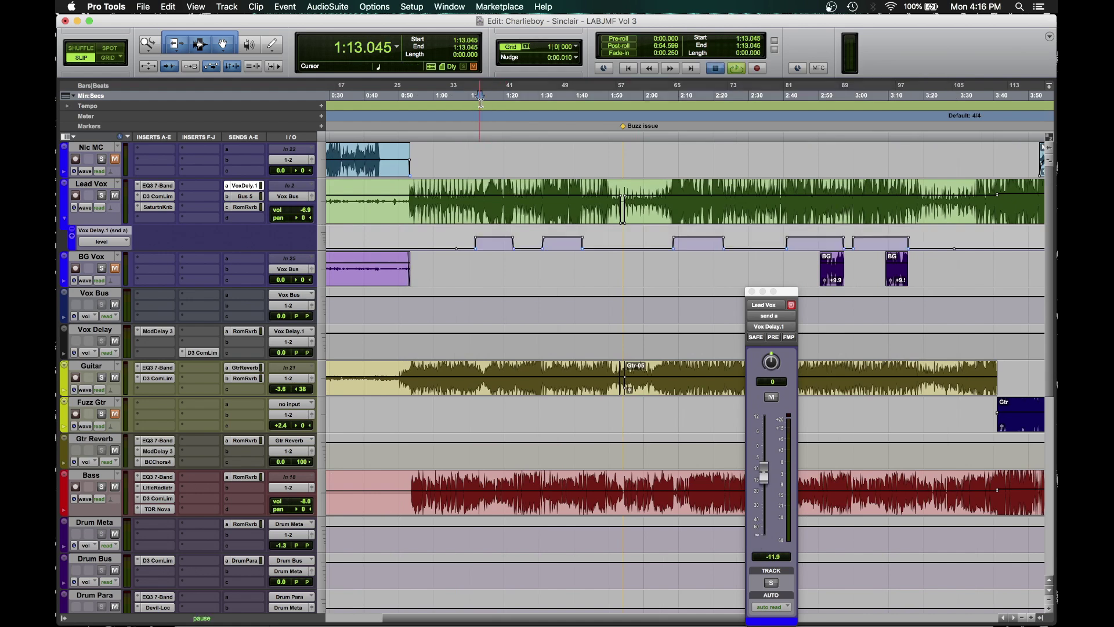
pyautogui.press('space')
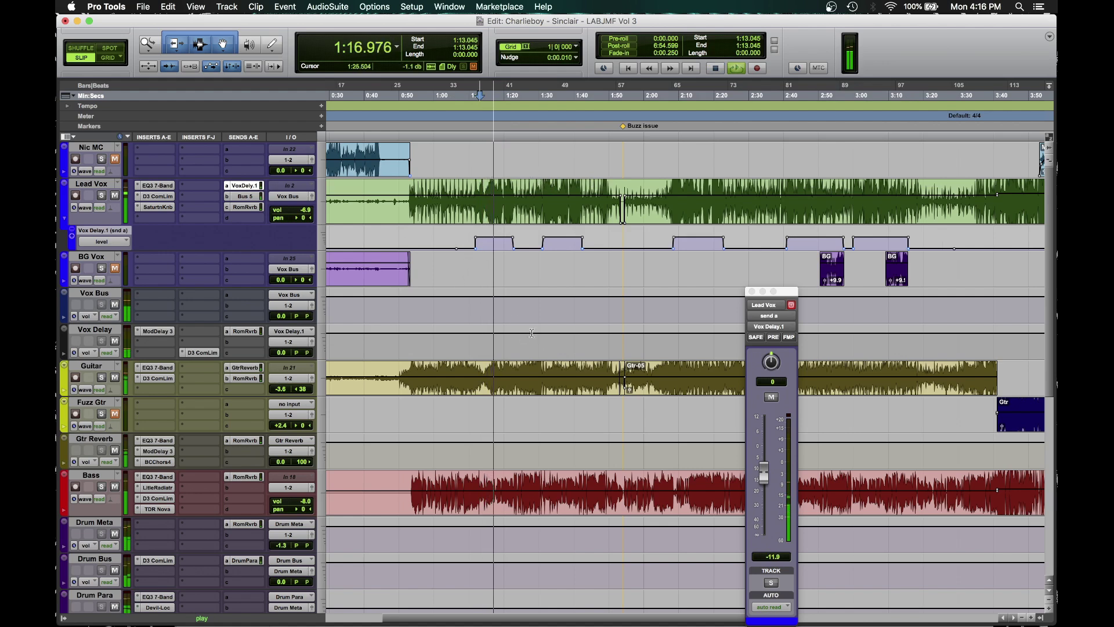
pyautogui.click(752, 292)
# Step: Play the mix from about 0:54 and toggle the Room Reverb track's mute to compare it with and without reverb
pyautogui.scroll(-10, 406, 348)
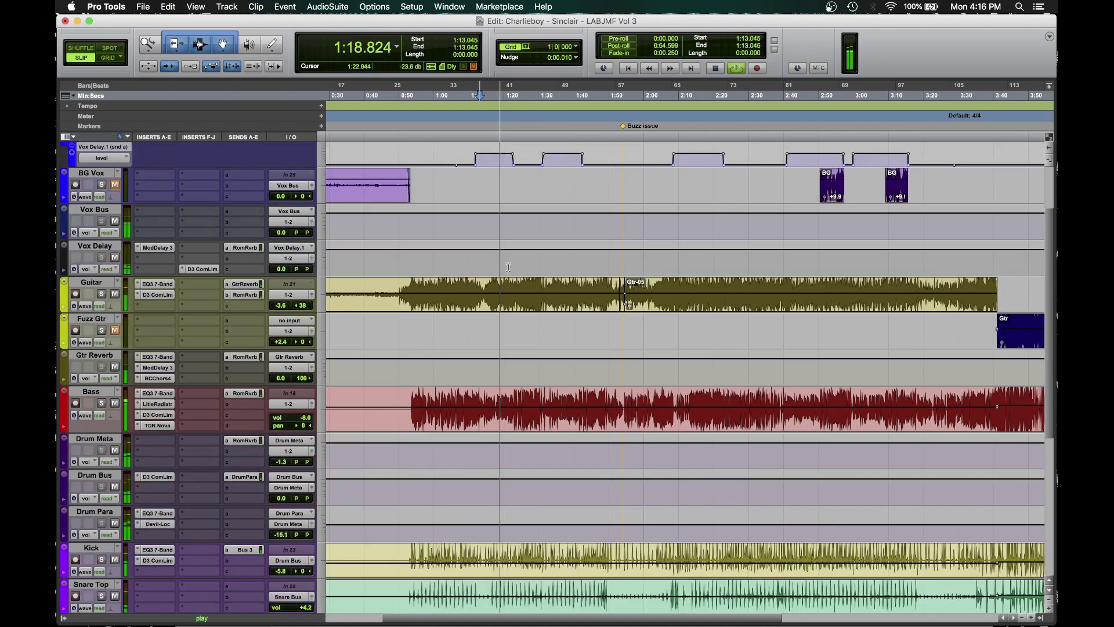
pyautogui.press('space')
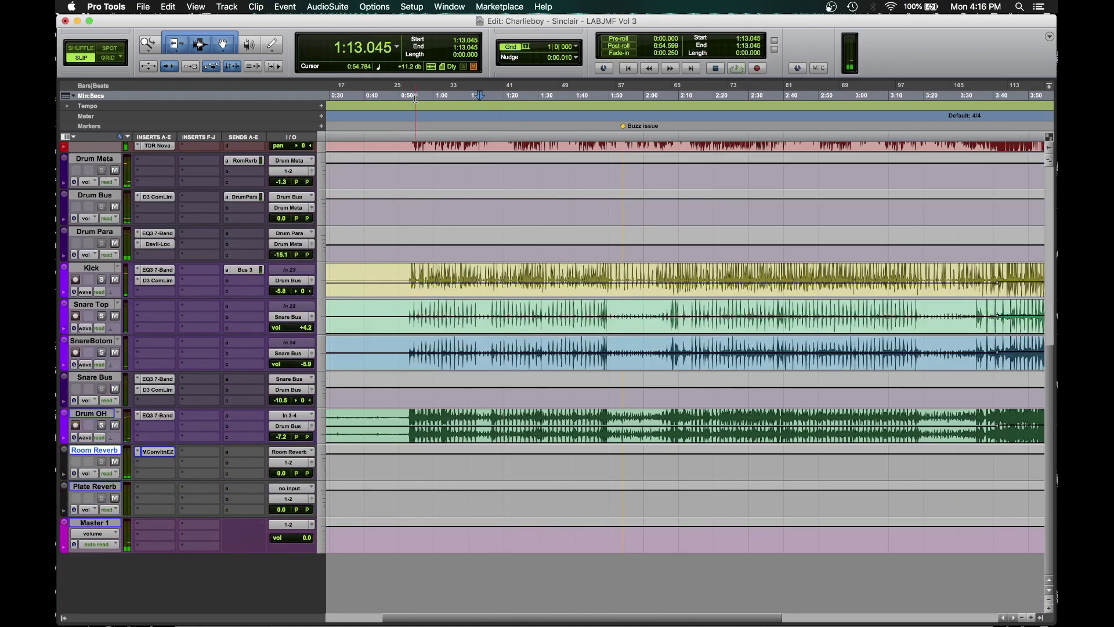
pyautogui.click(412, 100)
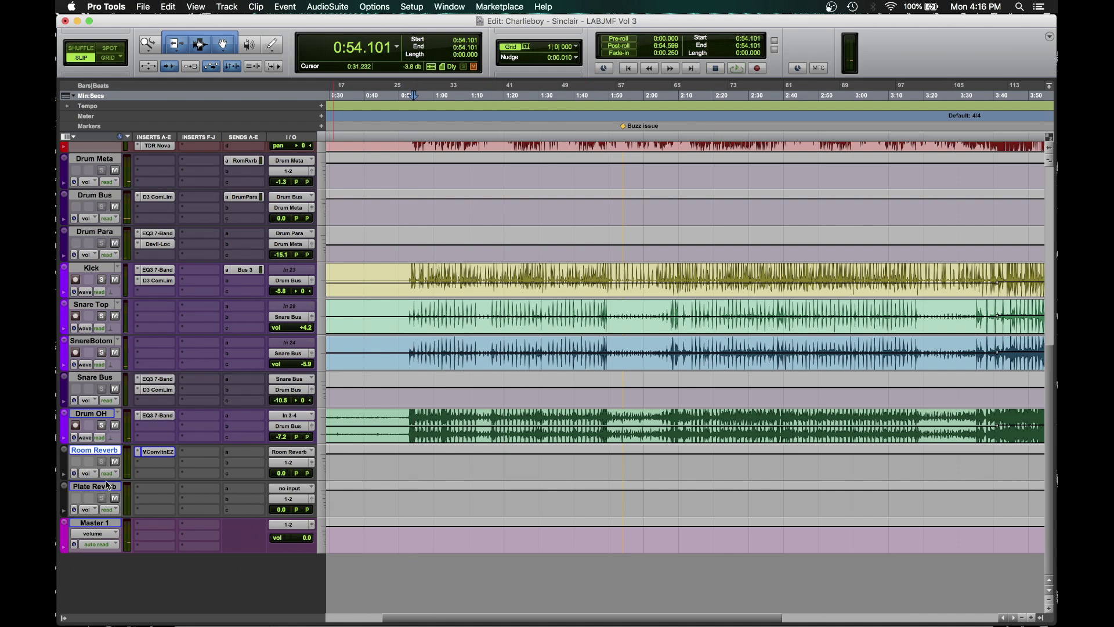
pyautogui.press('space')
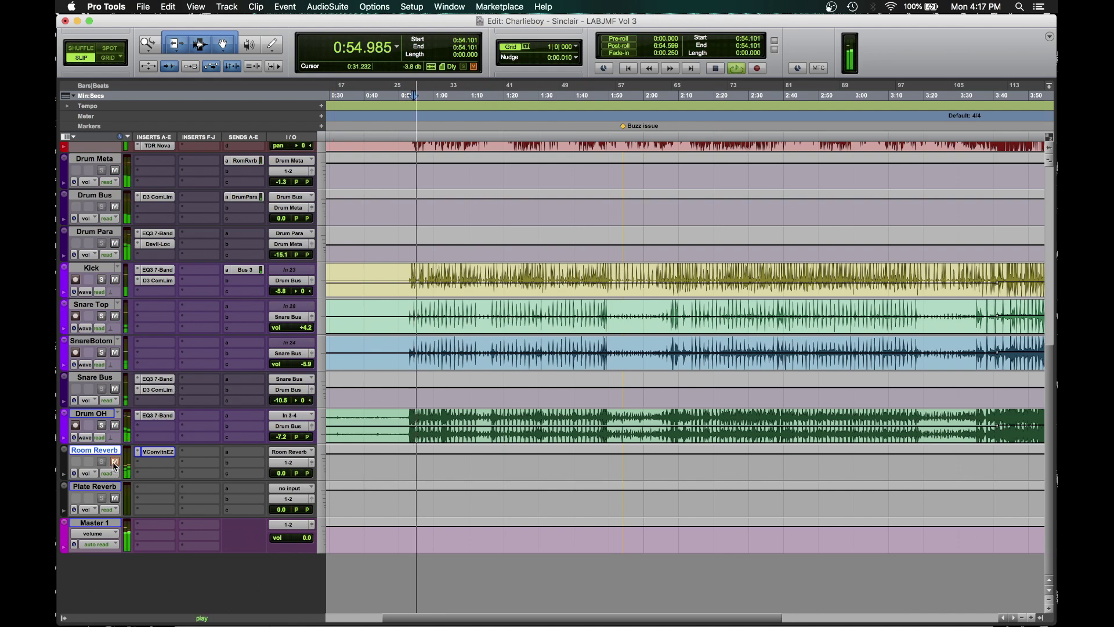
pyautogui.click(115, 462)
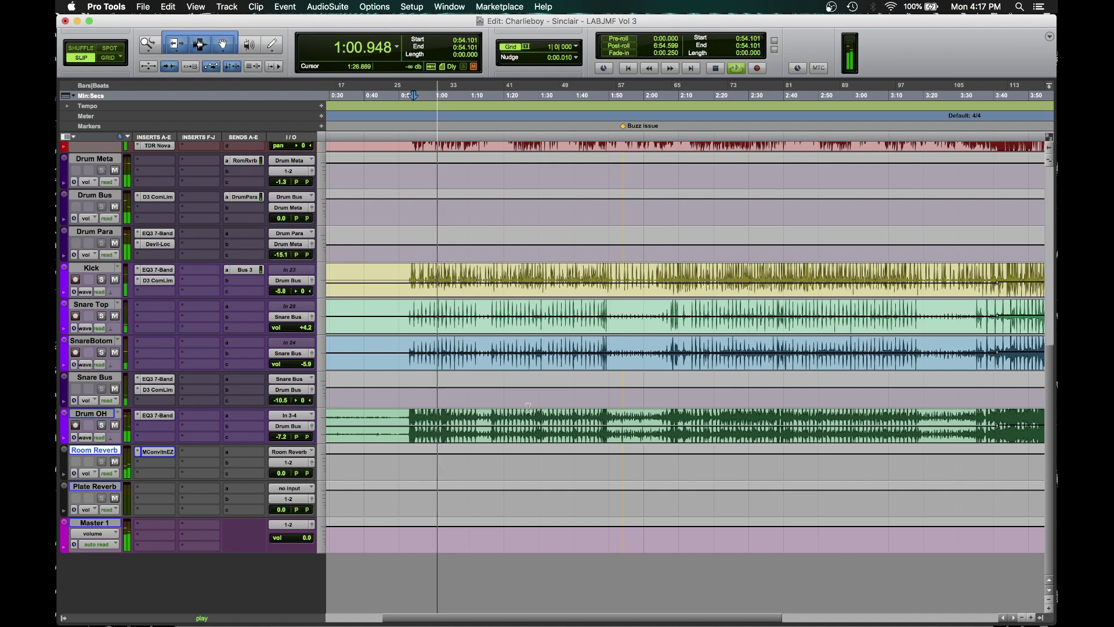
pyautogui.click(115, 462)
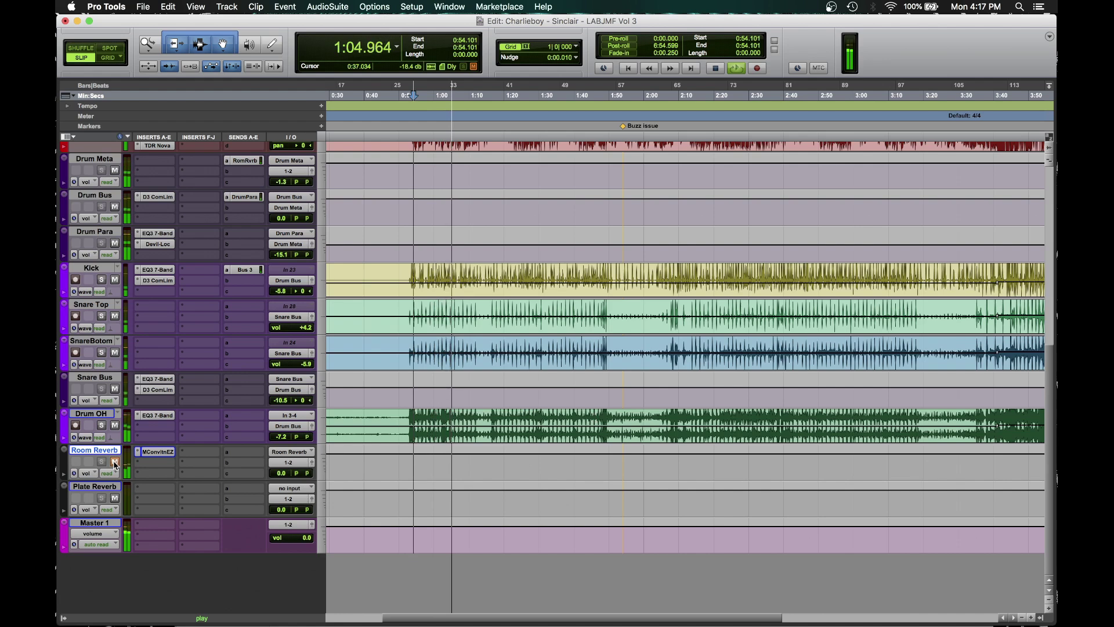
pyautogui.press('space')
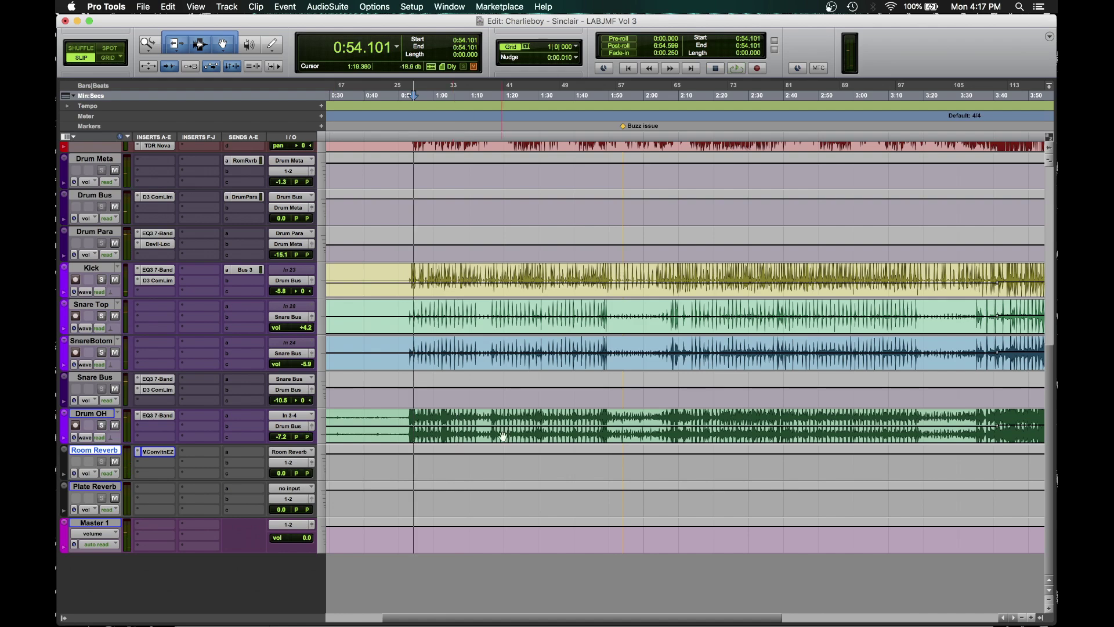
# Step: Review the Room Reverb sends across the tracks and the Room Reverb's MConvolutionEZ settings, and close the plug-in
pyautogui.scroll(3, 559, 398)
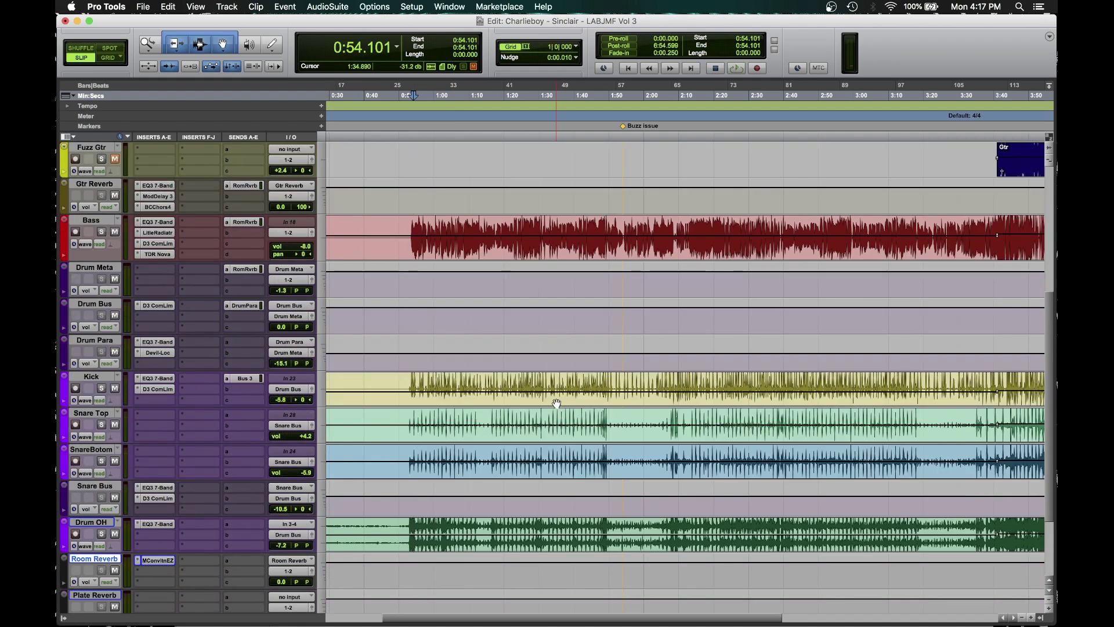
pyautogui.scroll(5, 542, 312)
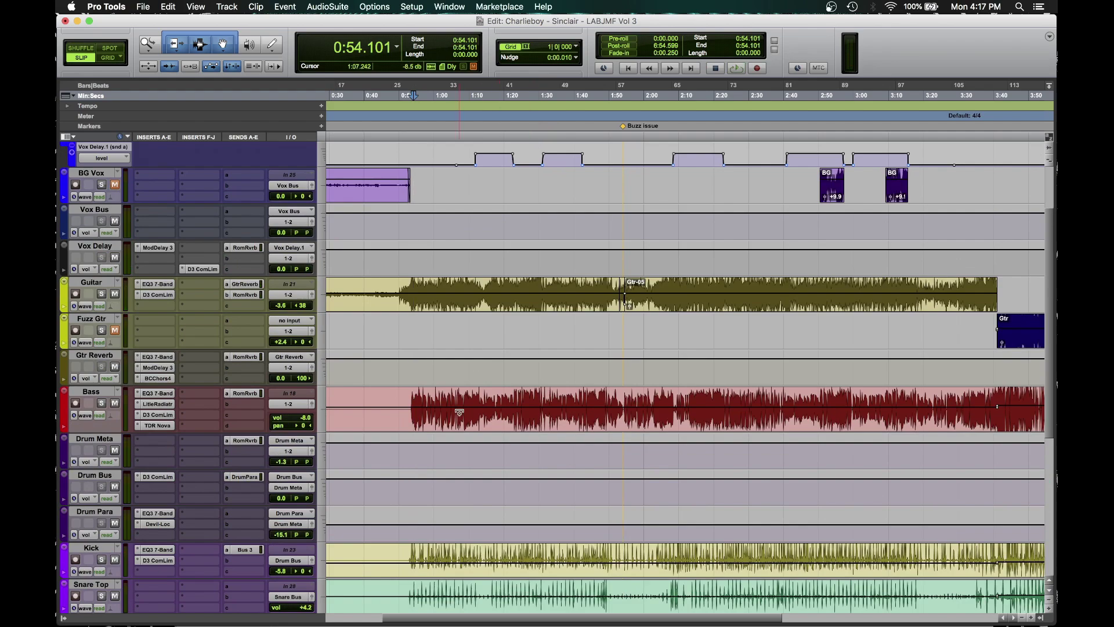
pyautogui.scroll(-4, 504, 399)
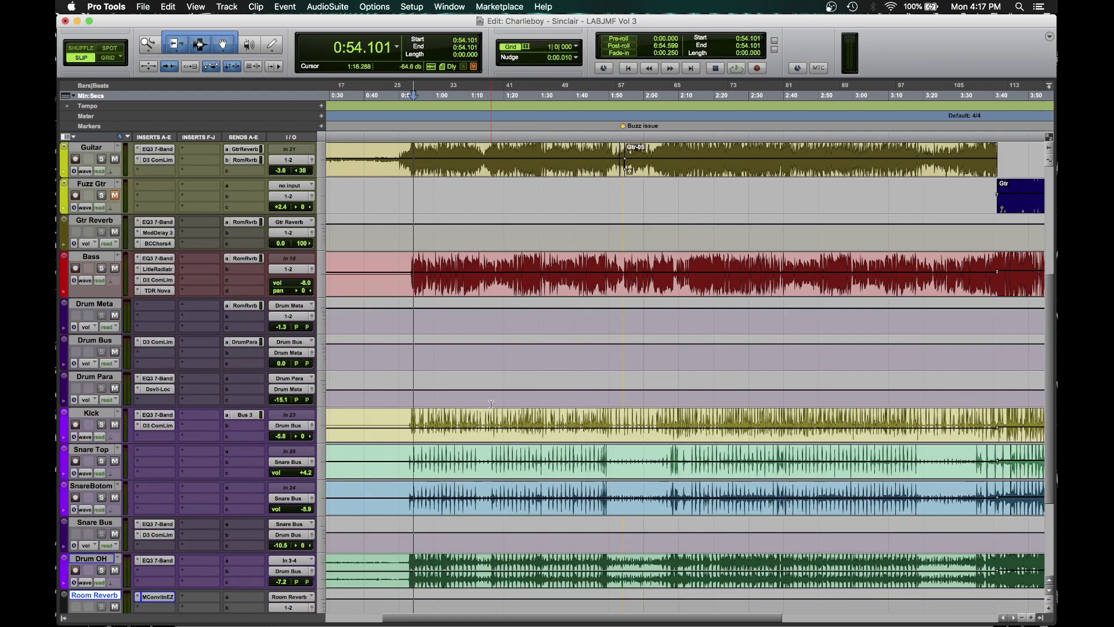
pyautogui.scroll(5, 504, 399)
pyautogui.scroll(-9, 505, 397)
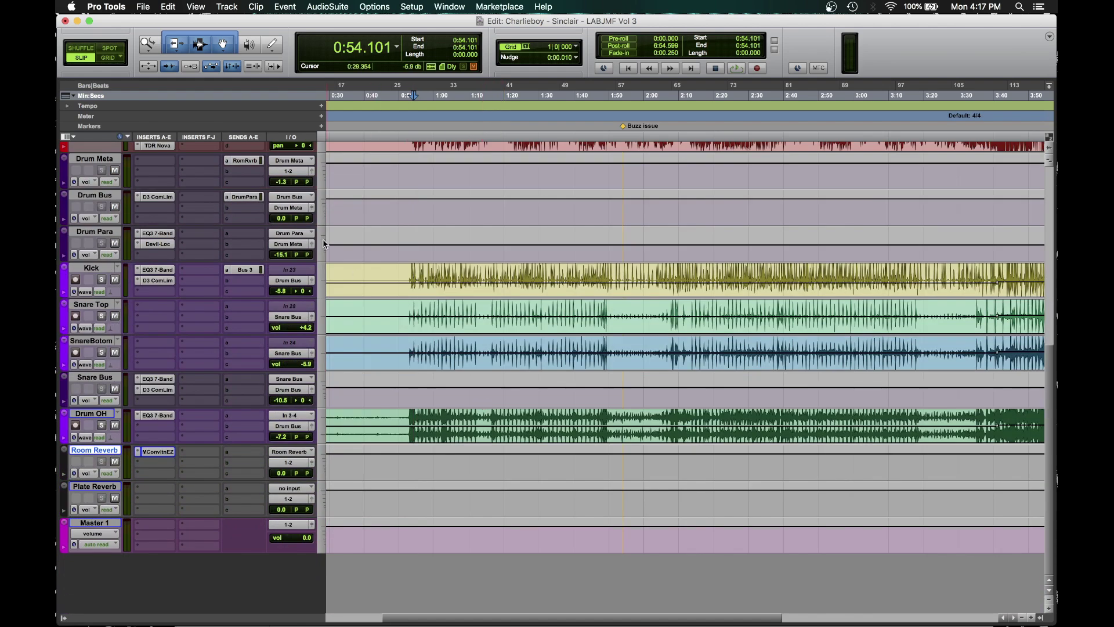
pyautogui.click(170, 456)
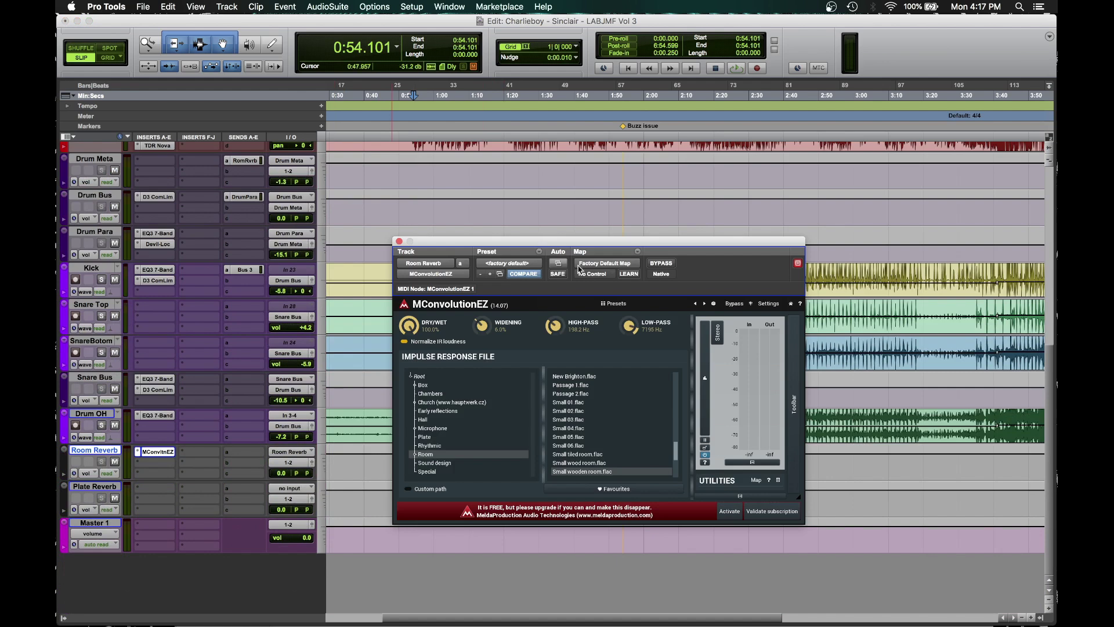
pyautogui.click(398, 241)
# Step: Add a Plate Reverb send in Drum Meta's slot b at 0.0 dB, set to pre-fader and following the main pan
pyautogui.scroll(2, 192, 349)
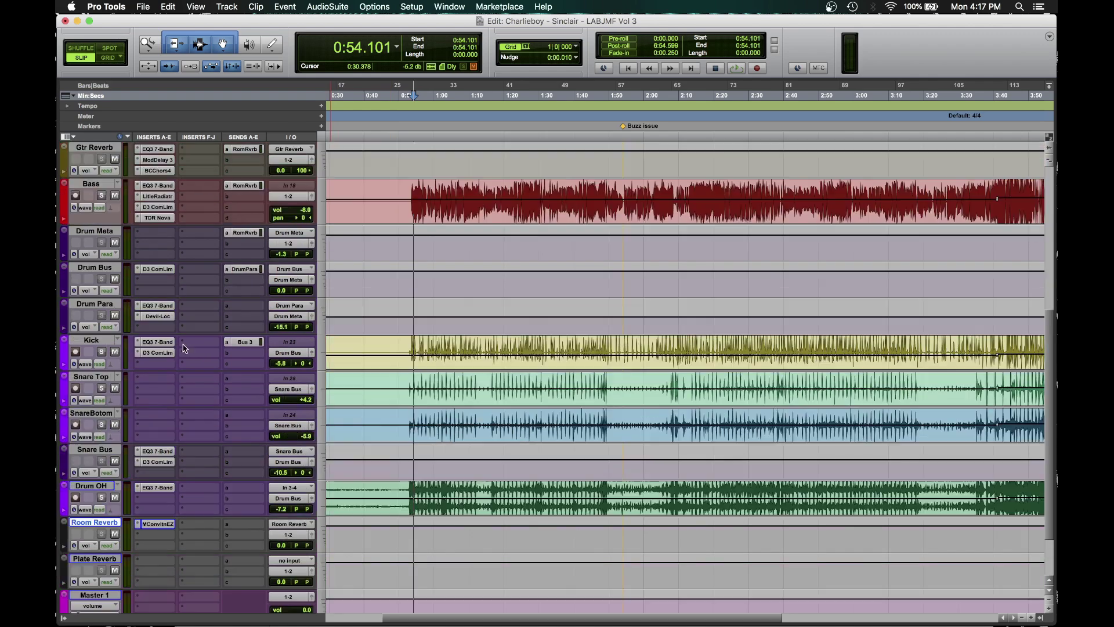
pyautogui.click(248, 252)
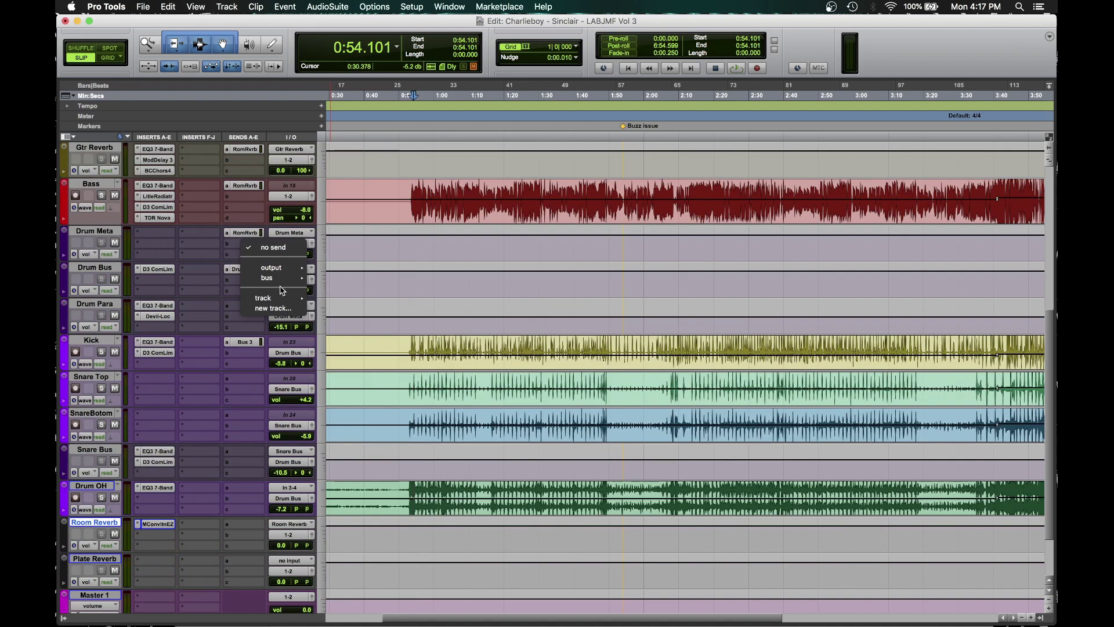
pyautogui.moveTo(293, 301)
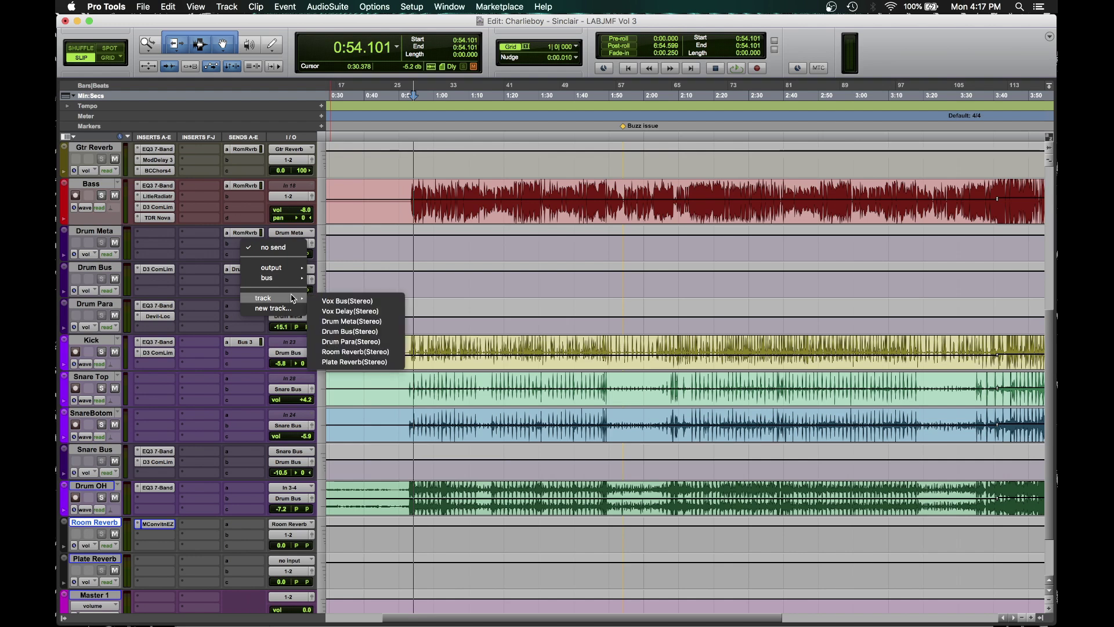
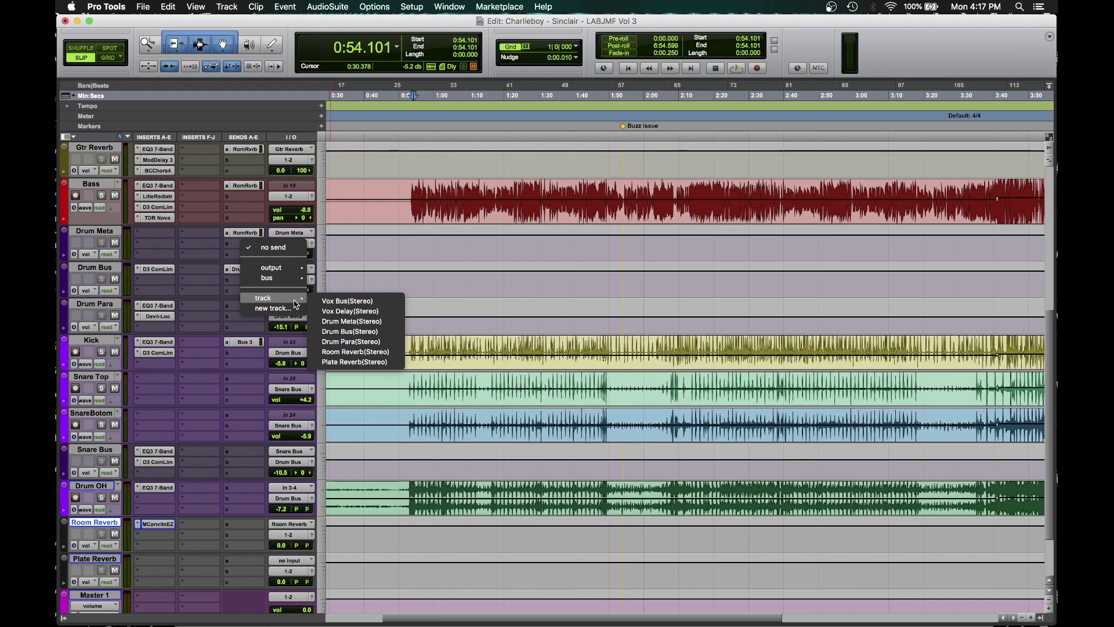
pyautogui.click(351, 341)
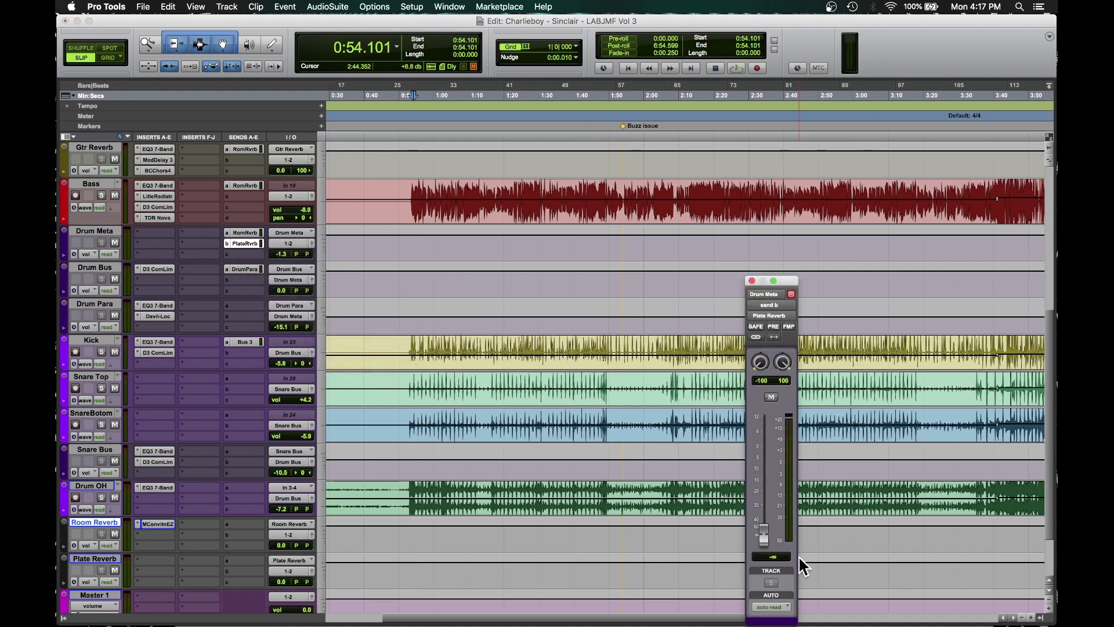
pyautogui.keyDown('alt'); pyautogui.click(773, 541); pyautogui.keyUp('alt')
pyautogui.click(784, 327)
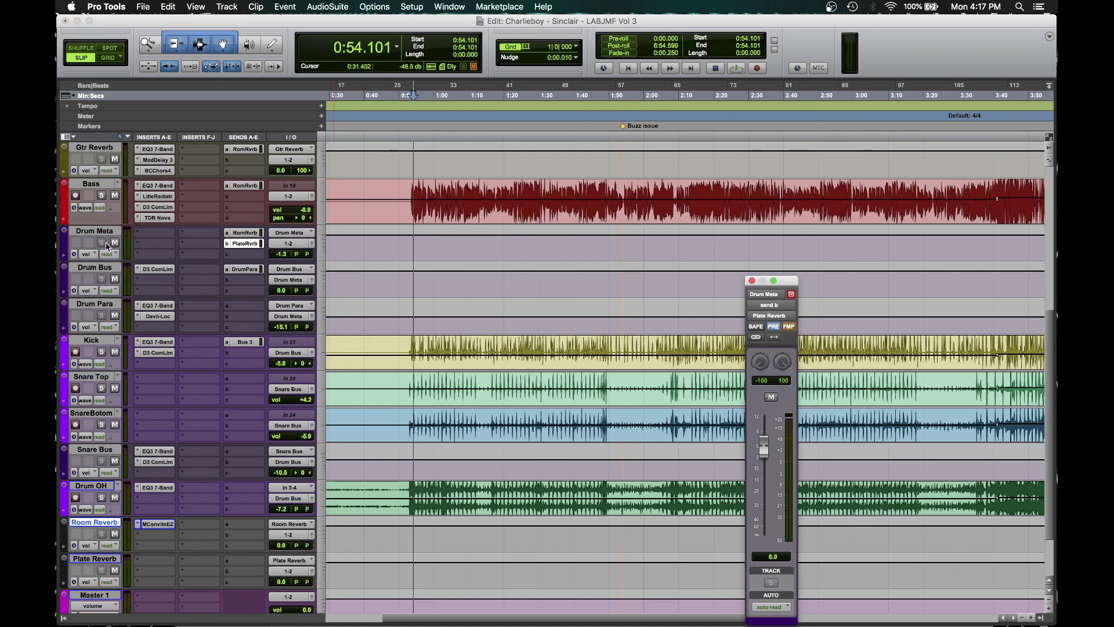
# Step: Solo Kick, Snare Top, SnareBotom and Drum OH with Drum Meta muted, and play from 0:54 to hear the plate send
pyautogui.click(101, 352)
pyautogui.click(101, 387)
pyautogui.click(102, 424)
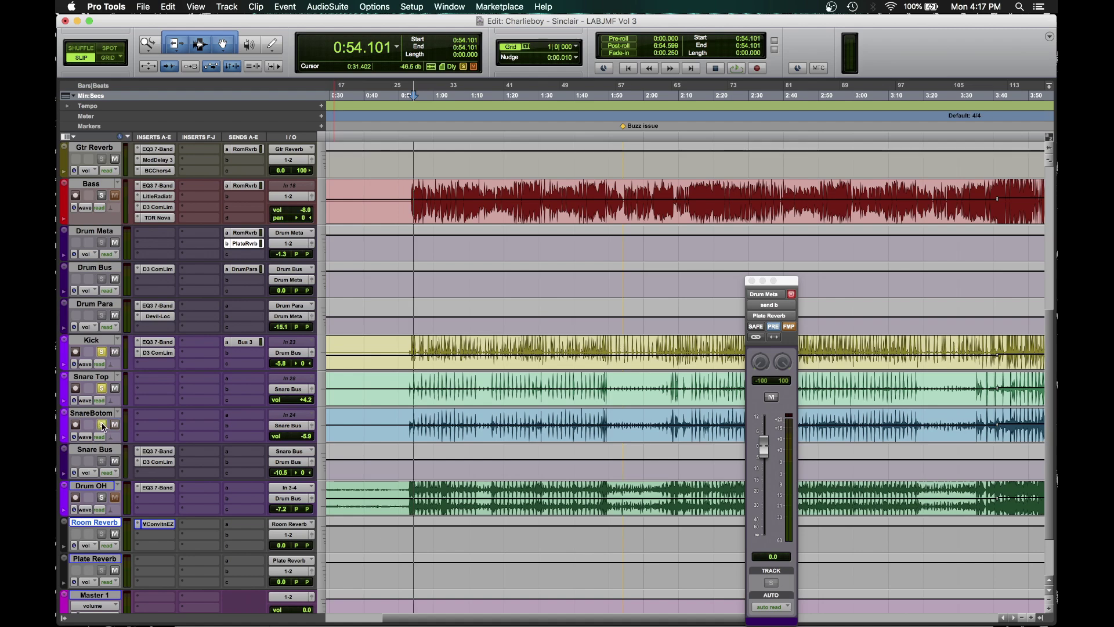
pyautogui.click(101, 498)
pyautogui.scroll(-2, 705, 355)
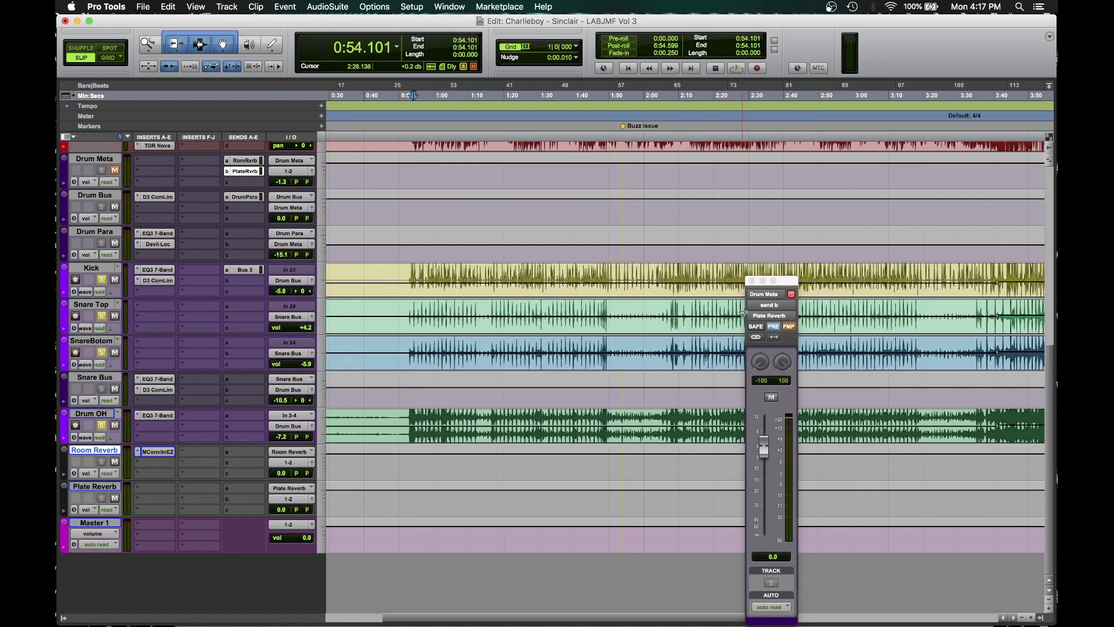
pyautogui.moveTo(794, 285); pyautogui.dragTo(741, 181)
pyautogui.press('space')
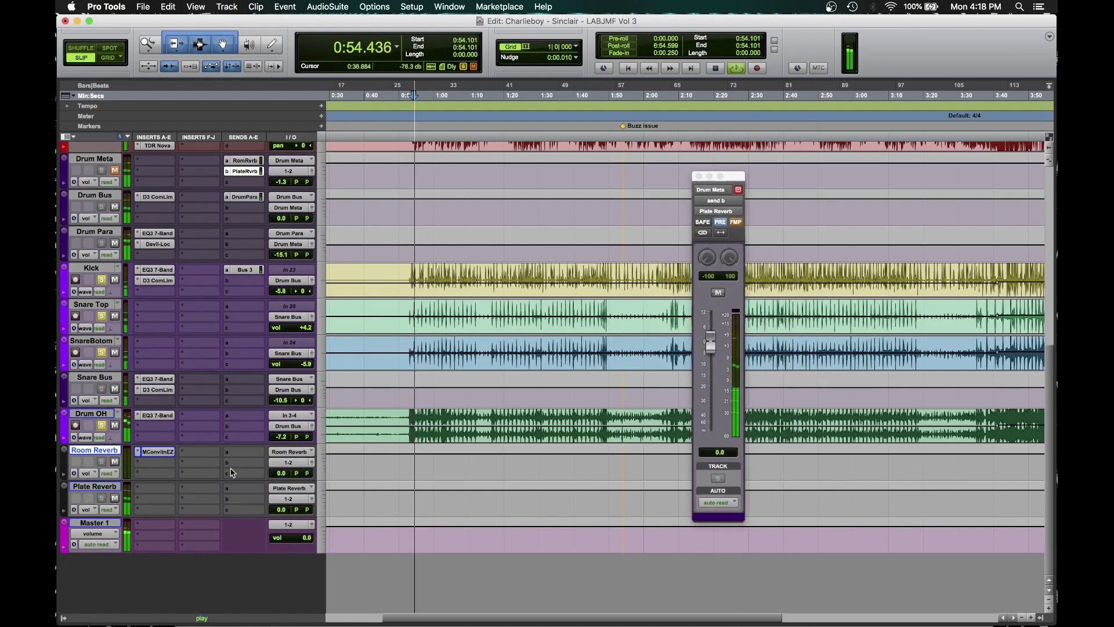
# Step: Insert the stereo Little Plate reverb on the Plate Reverb track, stop playback, and arrange its window beside the send fader
pyautogui.click(155, 488)
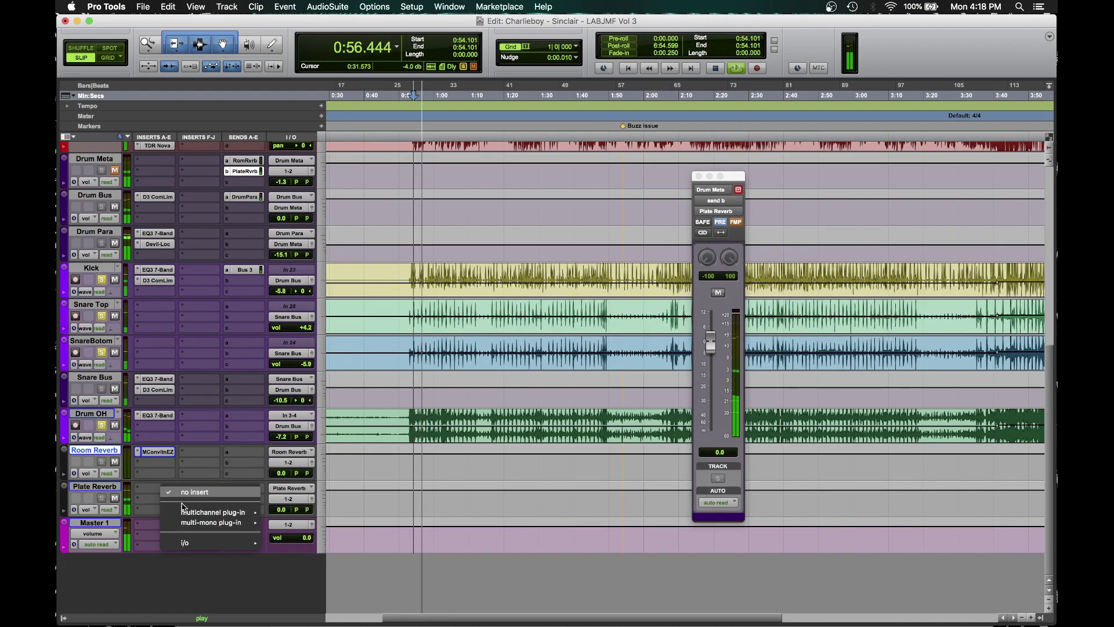
pyautogui.moveTo(246, 524)
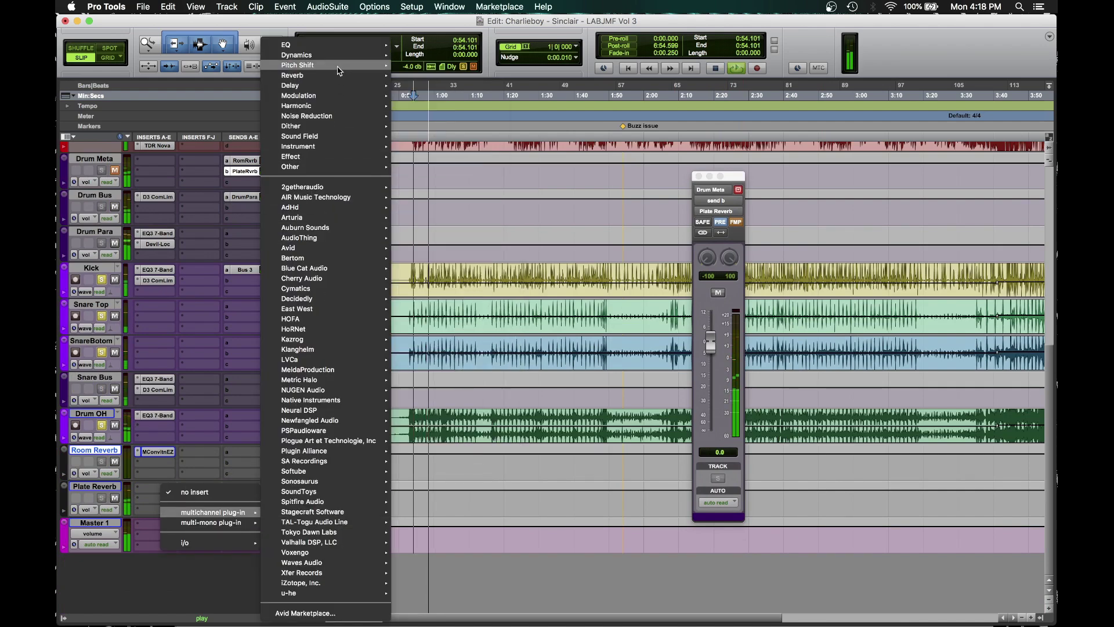
pyautogui.moveTo(340, 78)
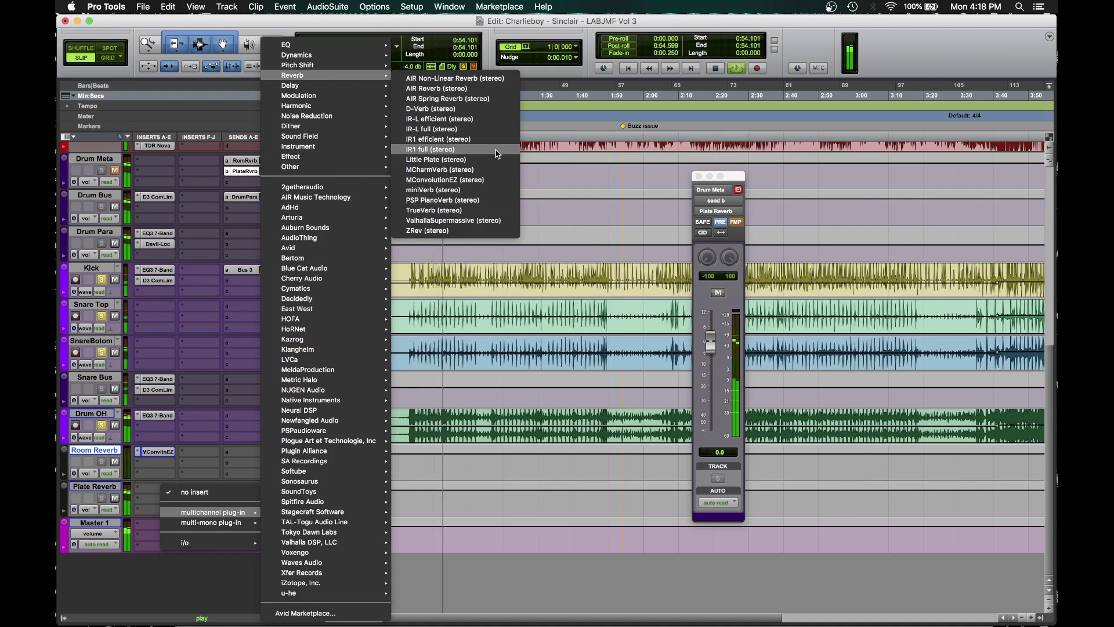
pyautogui.click(489, 159)
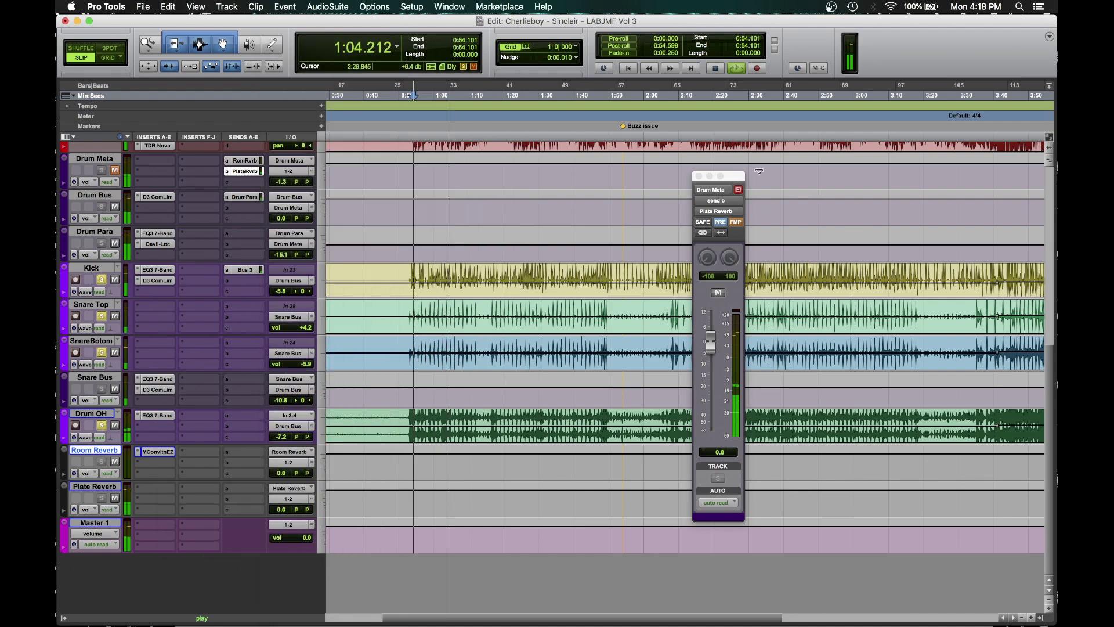
pyautogui.press('space')
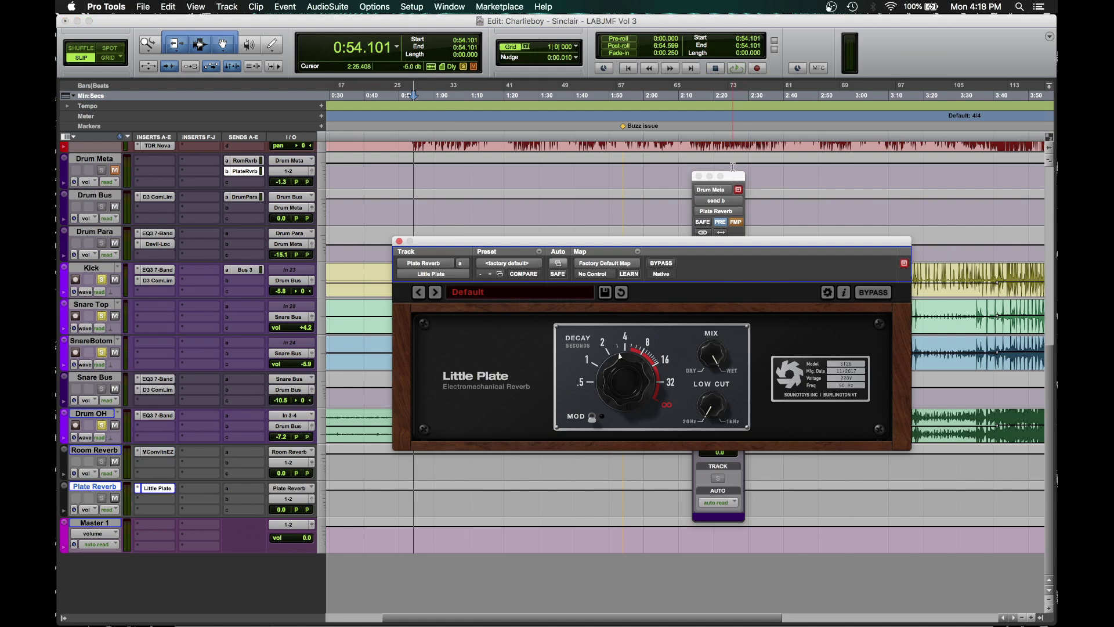
pyautogui.moveTo(732, 167); pyautogui.dragTo(929, 145)
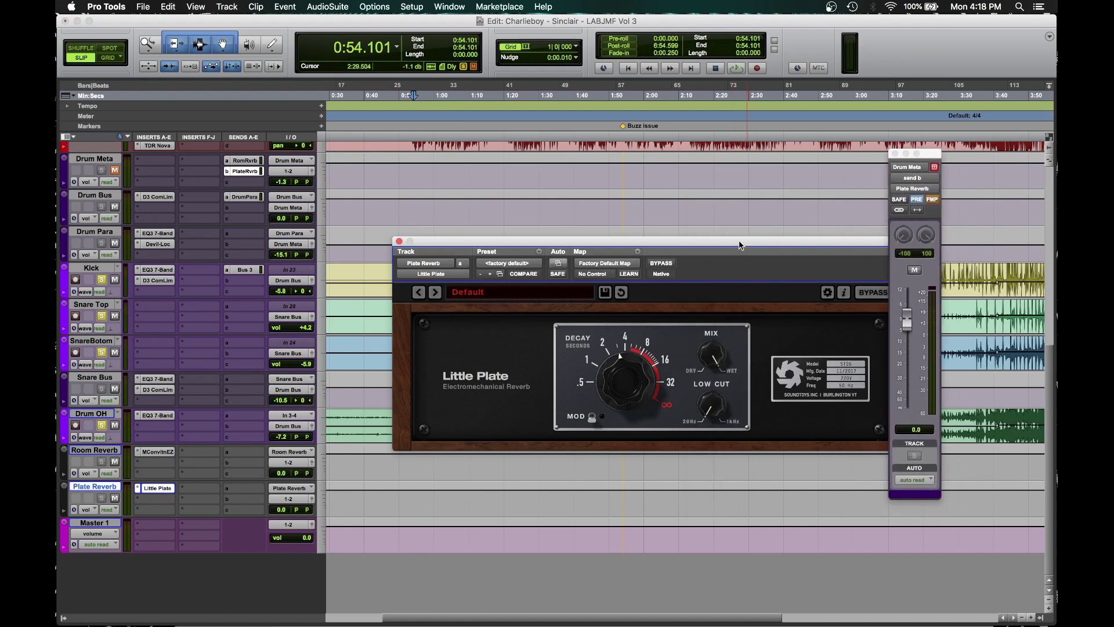
pyautogui.moveTo(740, 245); pyautogui.dragTo(696, 217)
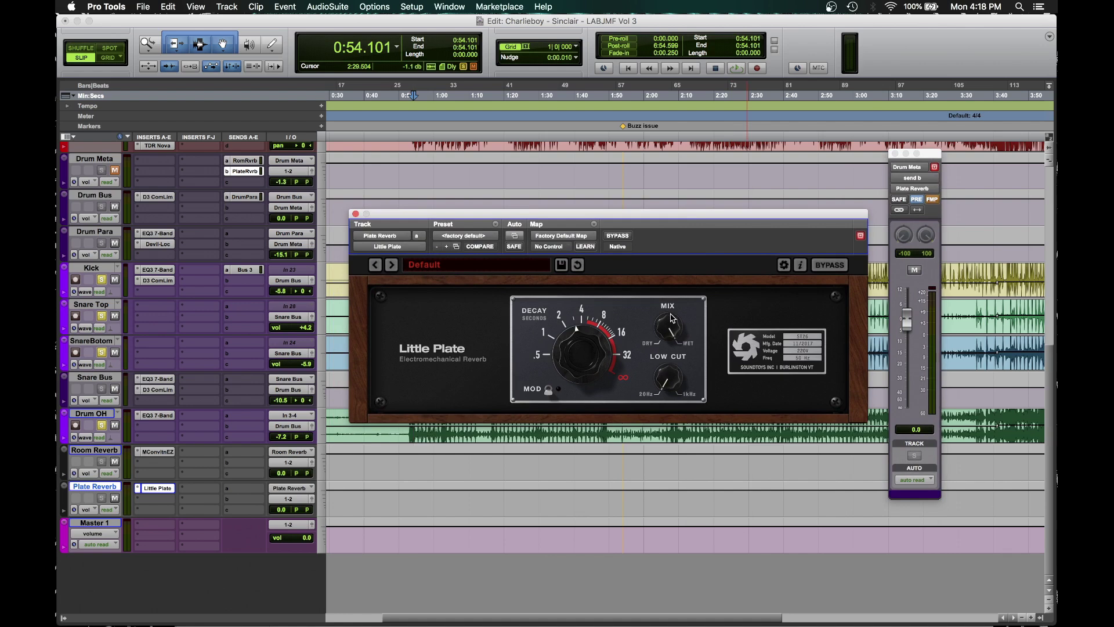
pyautogui.click(425, 246)
pyautogui.moveTo(475, 247)
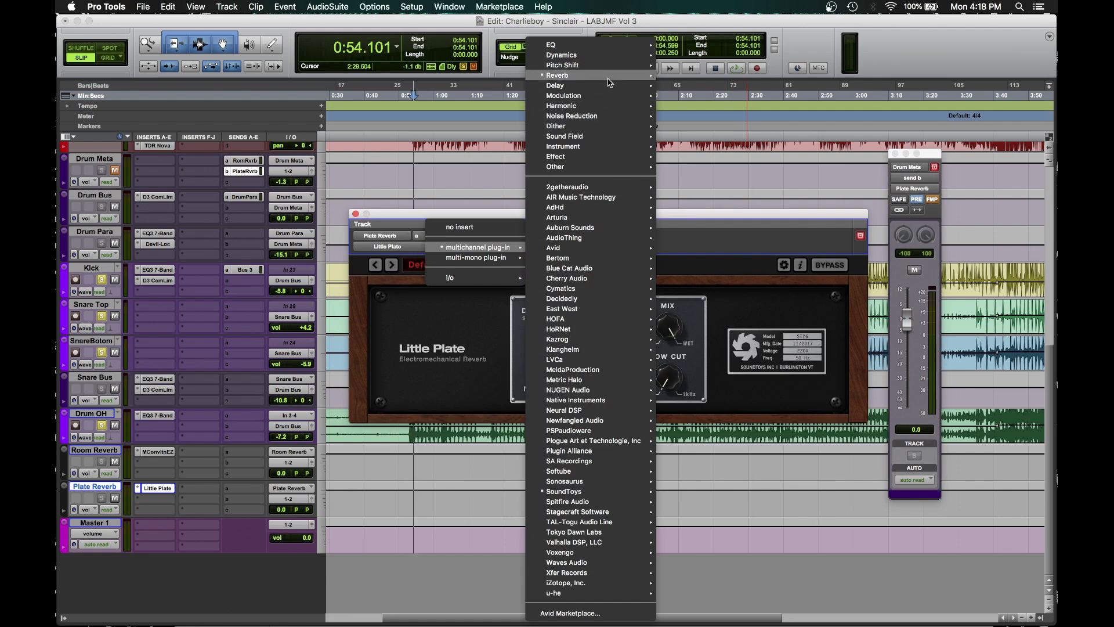
pyautogui.moveTo(558, 75)
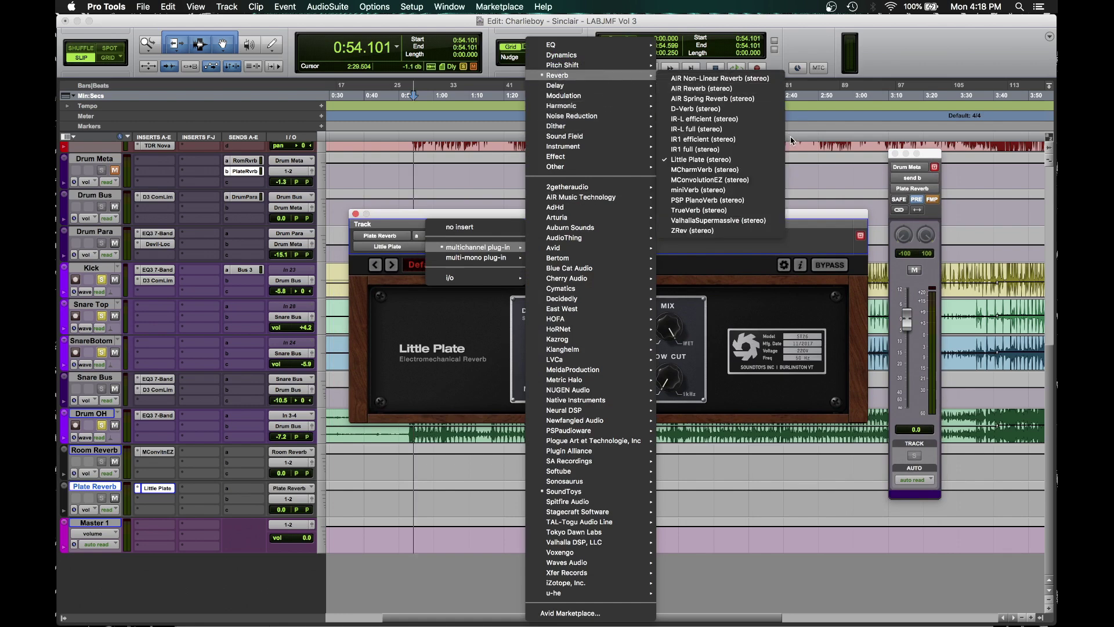
pyautogui.click(819, 239)
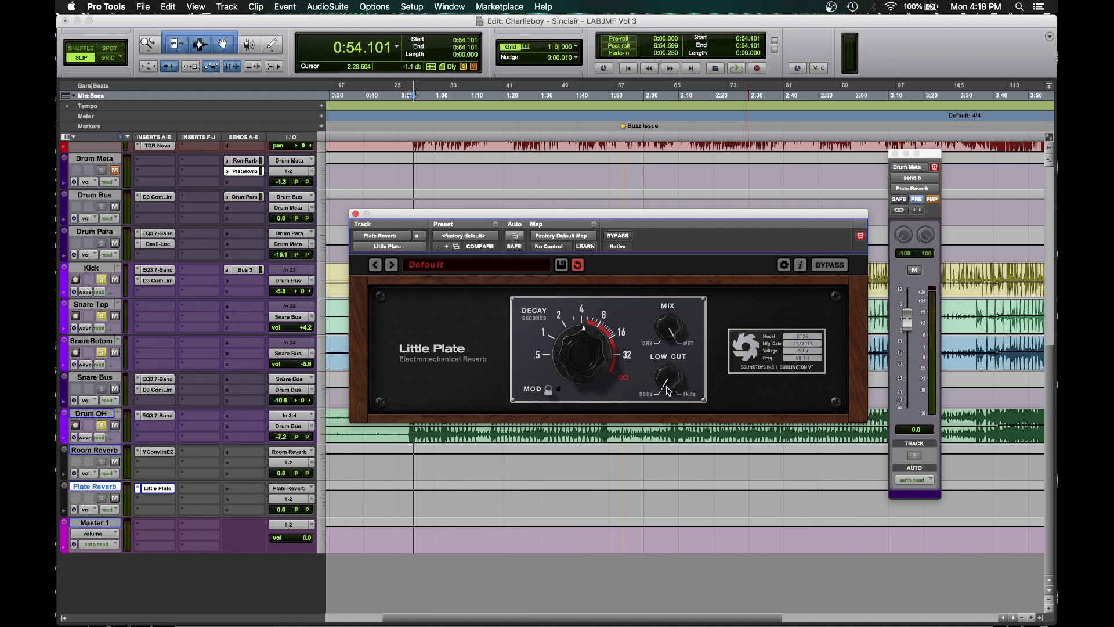
# Step: Set Little Plate's decay to about 3 seconds and raise its low cut during playback, then stop and close the plug-in
pyautogui.press('space')
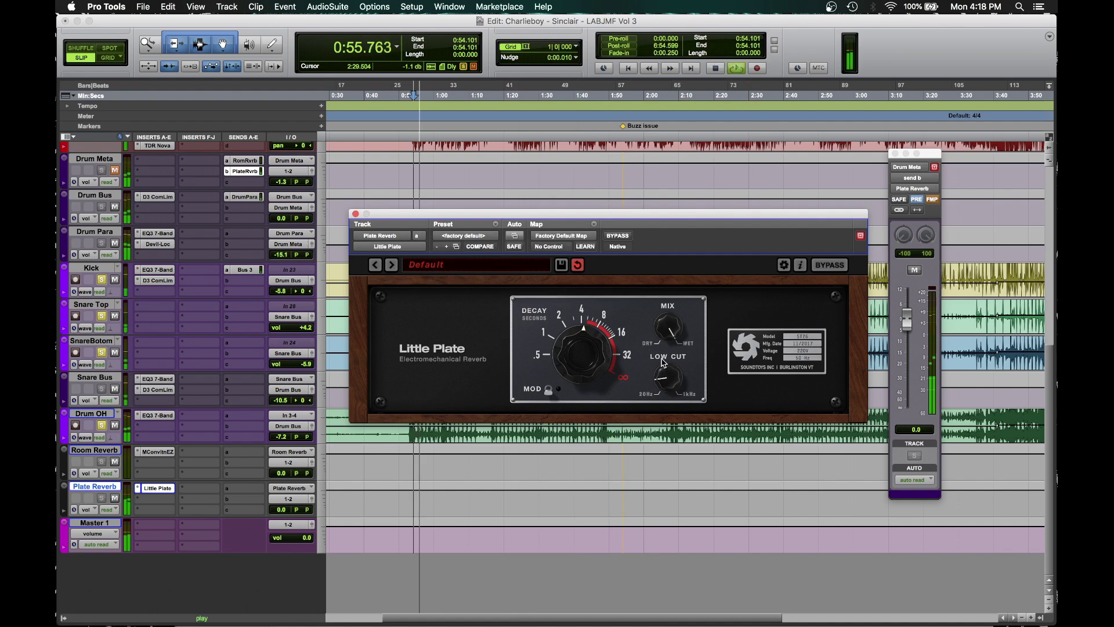
pyautogui.moveTo(572, 346); pyautogui.dragTo(569, 363)
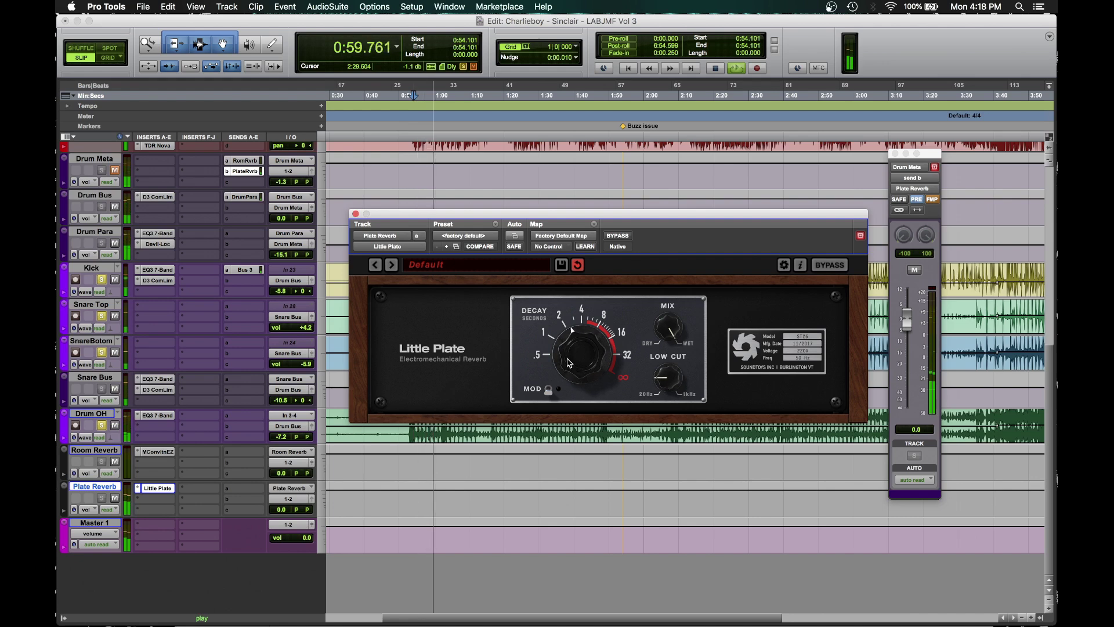
pyautogui.moveTo(663, 380); pyautogui.dragTo(665, 355)
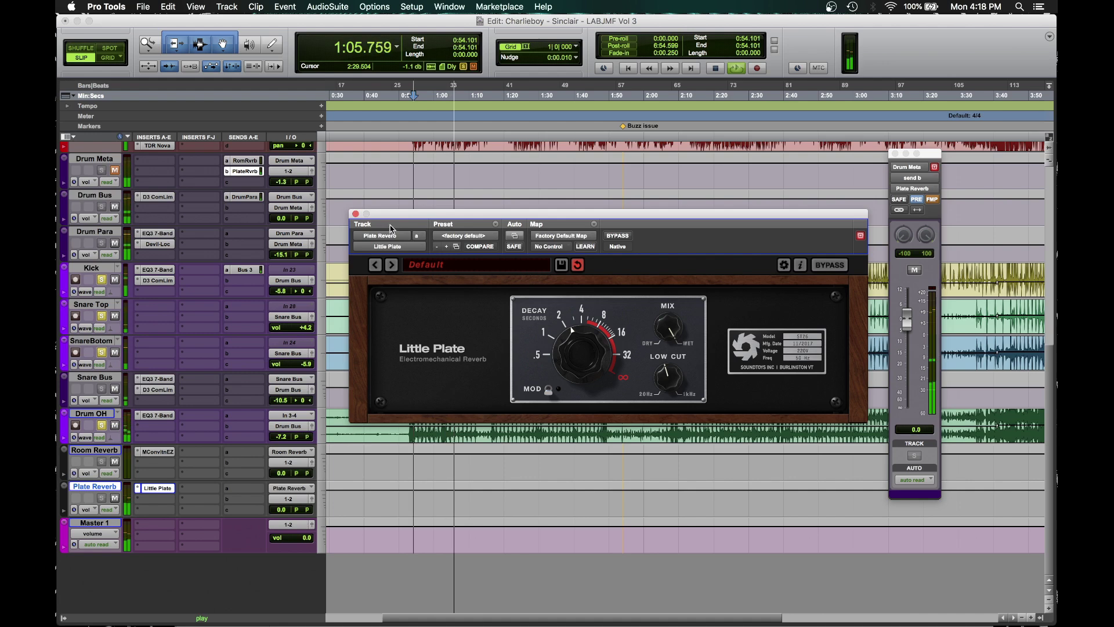
pyautogui.press('space')
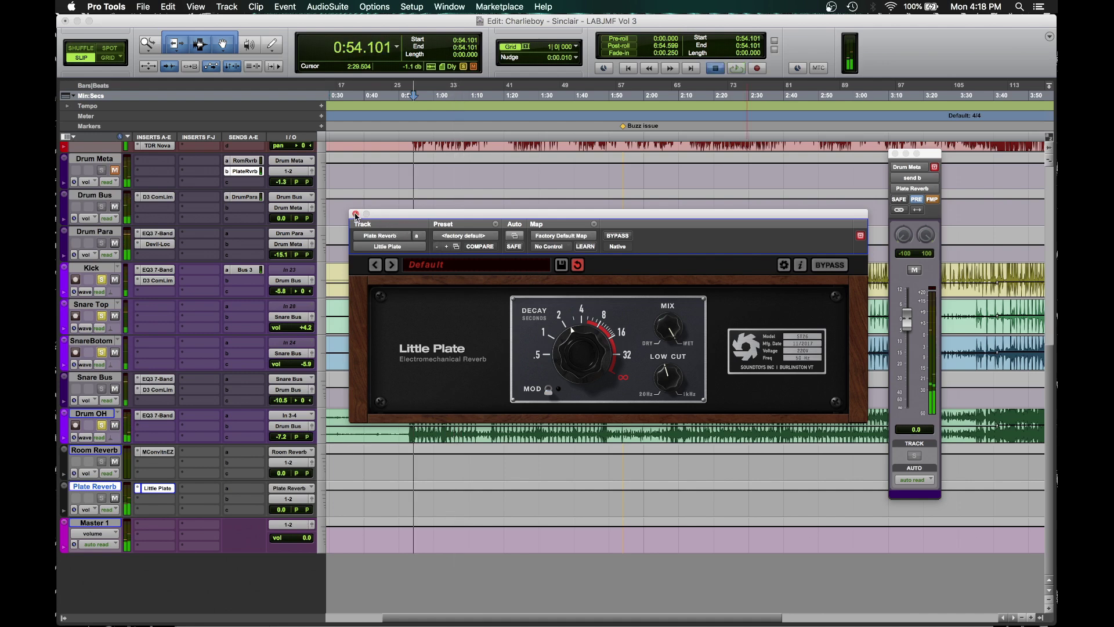
pyautogui.press('super+w')
# Step: Insert a stereo EQ3 7-Band after Little Plate on the Plate Reverb track, keeping the send fader in view
pyautogui.click(154, 499)
pyautogui.moveTo(224, 524)
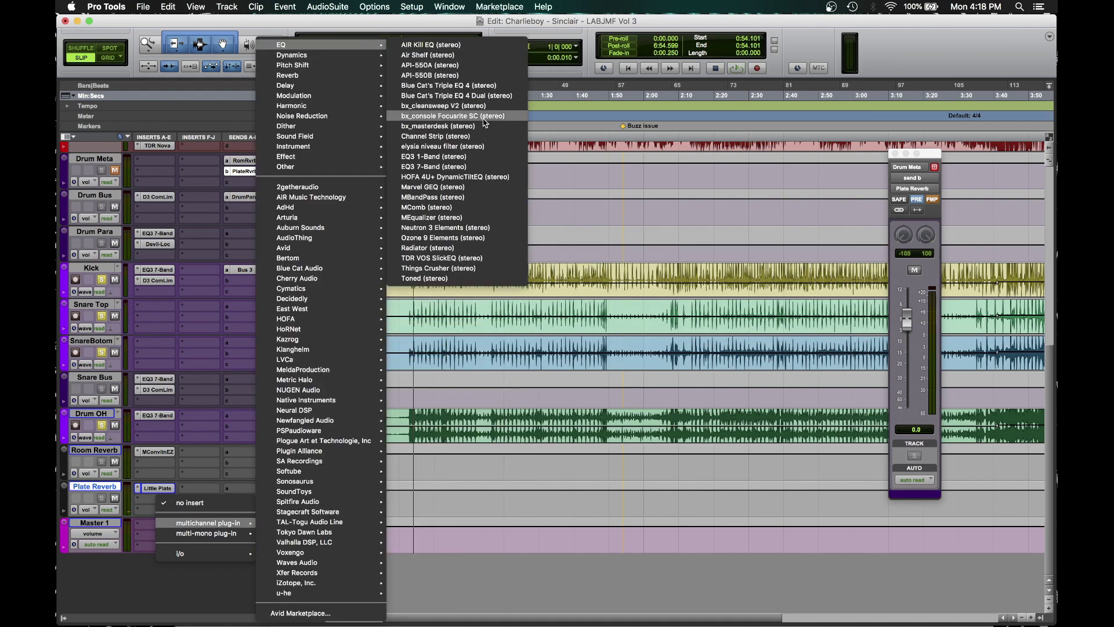
pyautogui.click(583, 240)
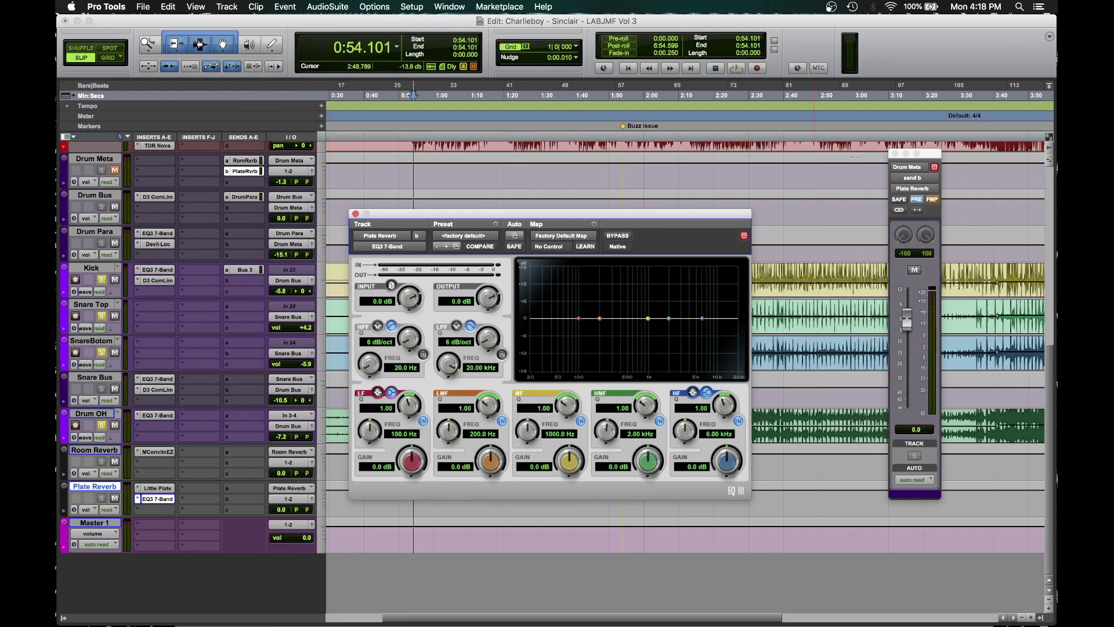
pyautogui.moveTo(672, 210); pyautogui.dragTo(731, 194)
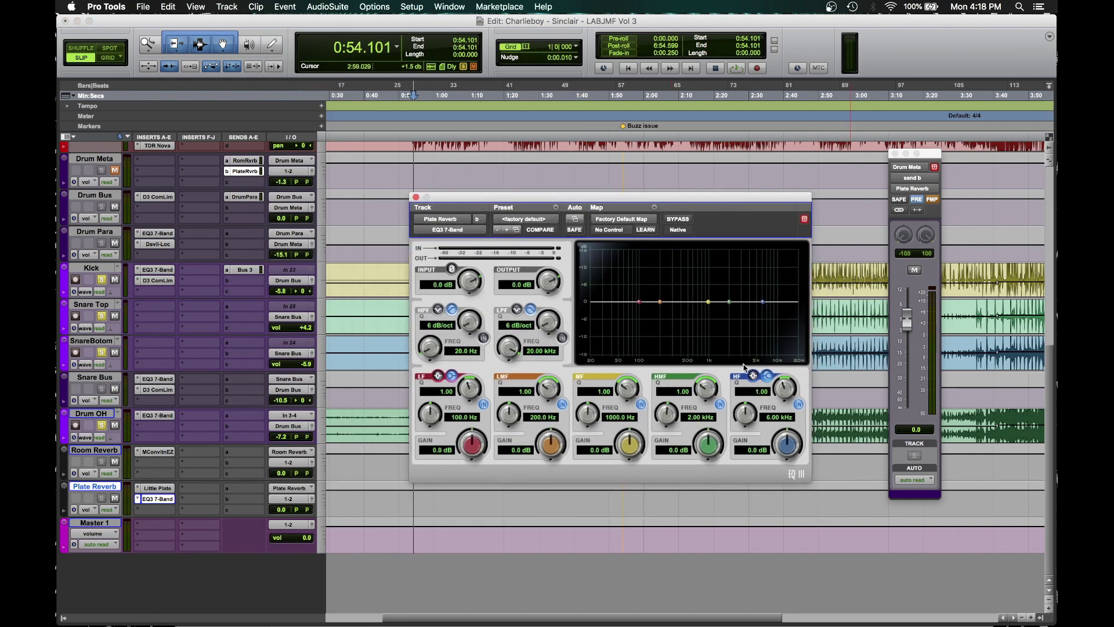
# Step: Cut the Plate Reverb EQ's LMF band by 6.4 dB at 233 Hz with Q 0.84 during playback, and check Little Plate's settings
pyautogui.press('space')
pyautogui.moveTo(550, 445); pyautogui.dragTo(545, 472)
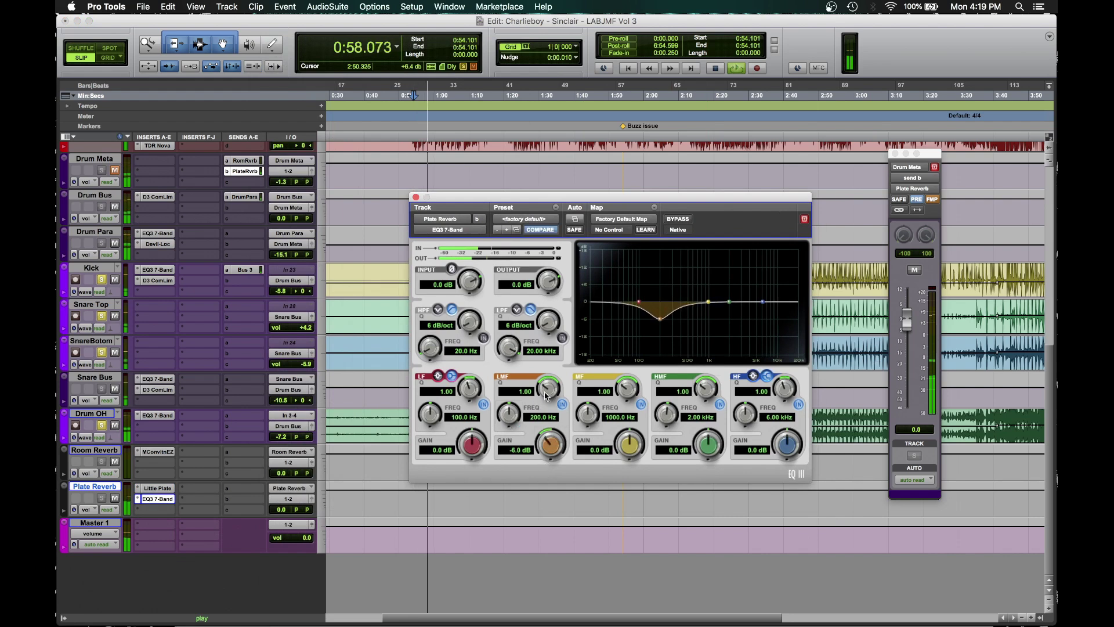
pyautogui.moveTo(545, 395); pyautogui.dragTo(510, 410)
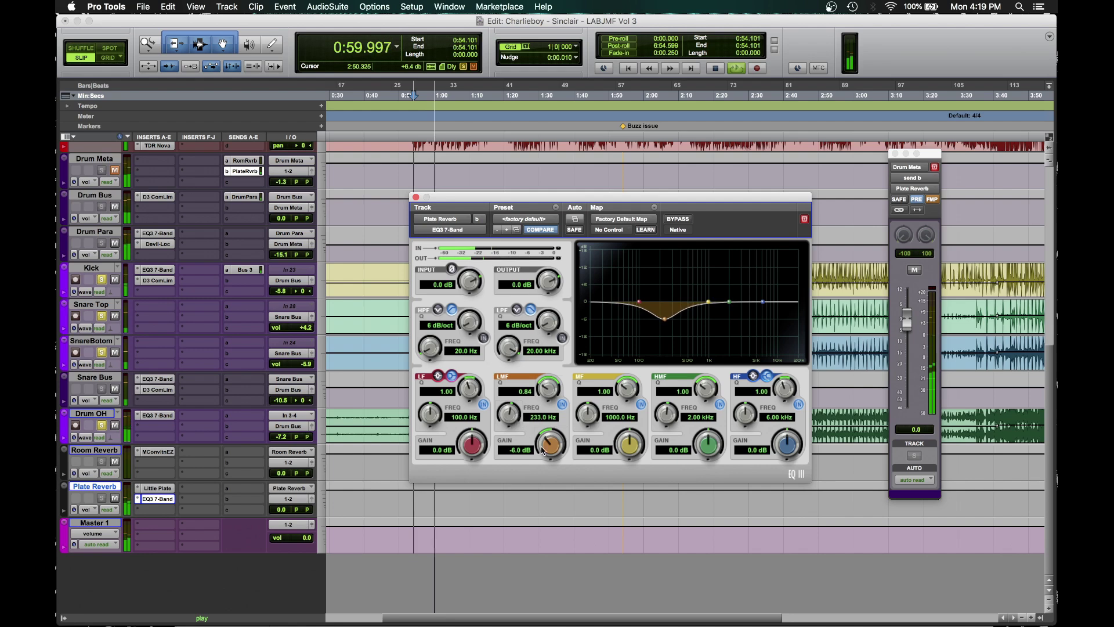
pyautogui.moveTo(543, 450); pyautogui.dragTo(543, 452)
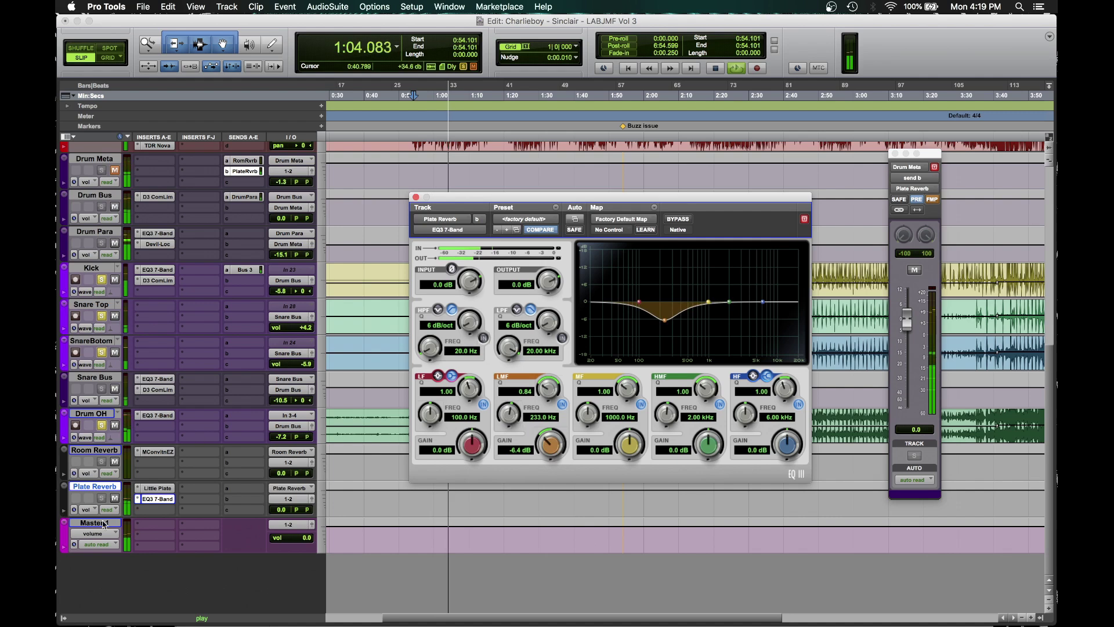
pyautogui.click(157, 488)
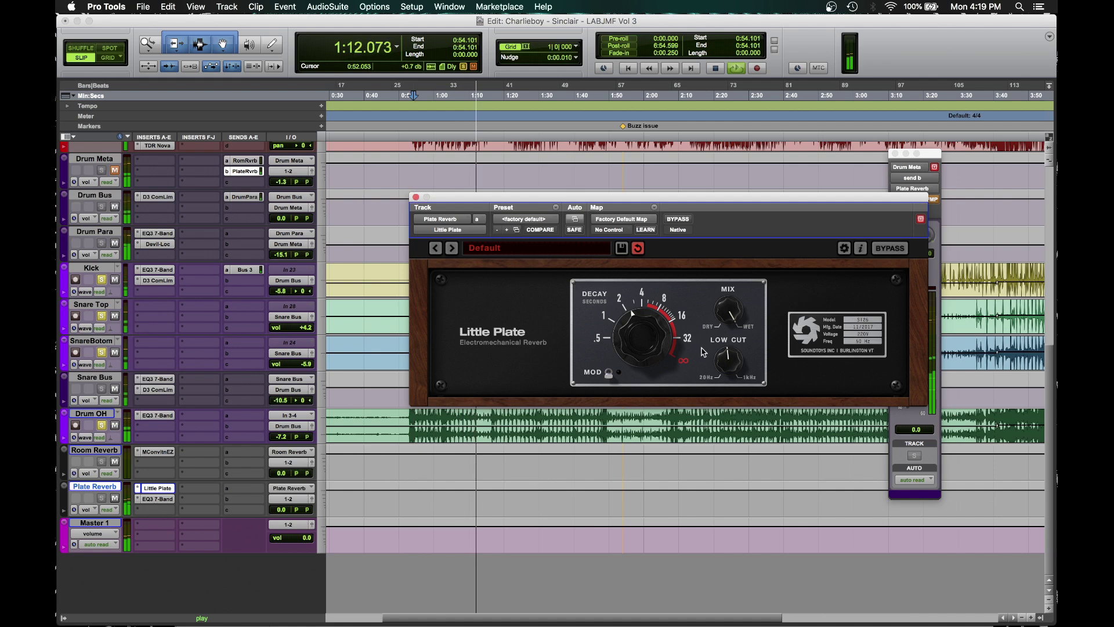
pyautogui.click(416, 197)
# Step: Boost the Plate Reverb EQ's HF shelf by 3.6 dB at 3.21 kHz with Q 0.52 while the drums play
pyautogui.click(158, 500)
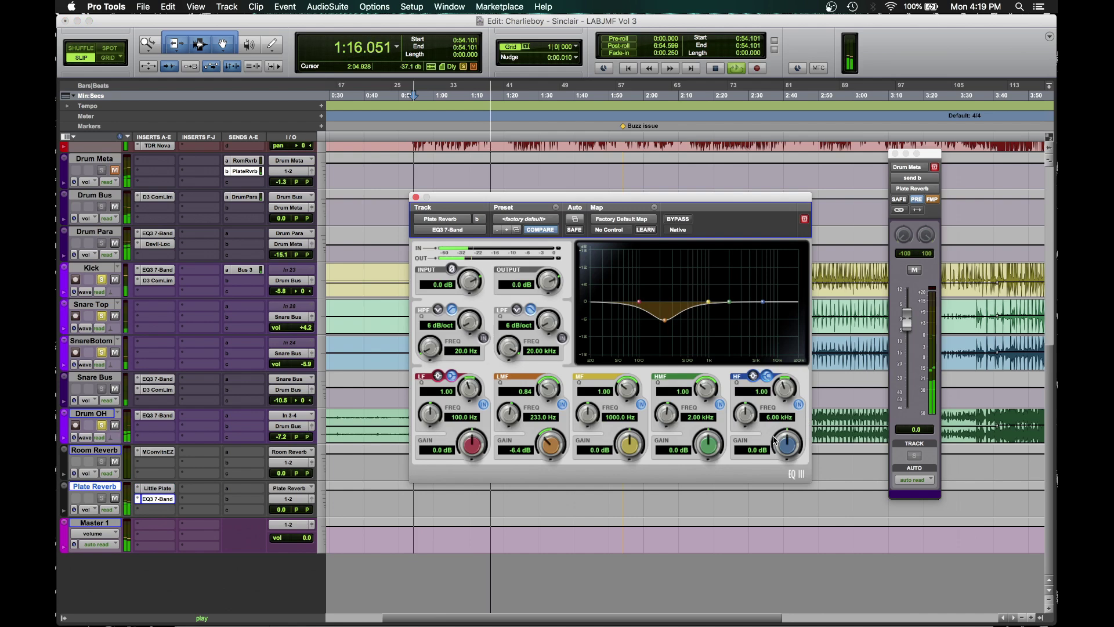
pyautogui.moveTo(784, 457); pyautogui.dragTo(743, 428)
pyautogui.moveTo(784, 391); pyautogui.dragTo(771, 407)
pyautogui.moveTo(787, 451); pyautogui.dragTo(786, 447)
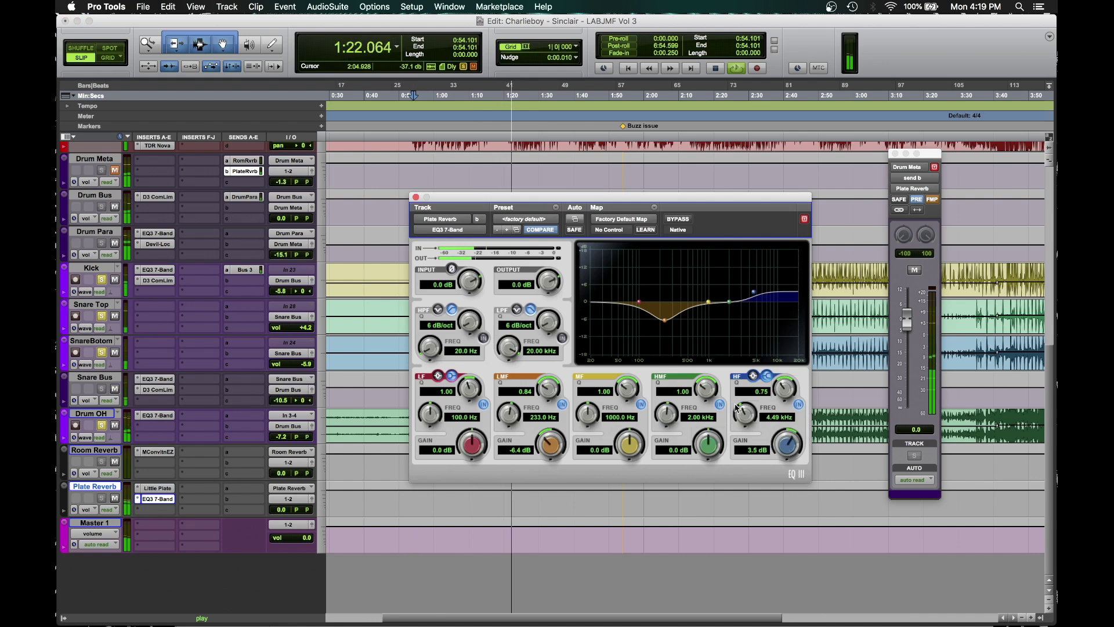
pyautogui.moveTo(785, 451); pyautogui.dragTo(785, 449)
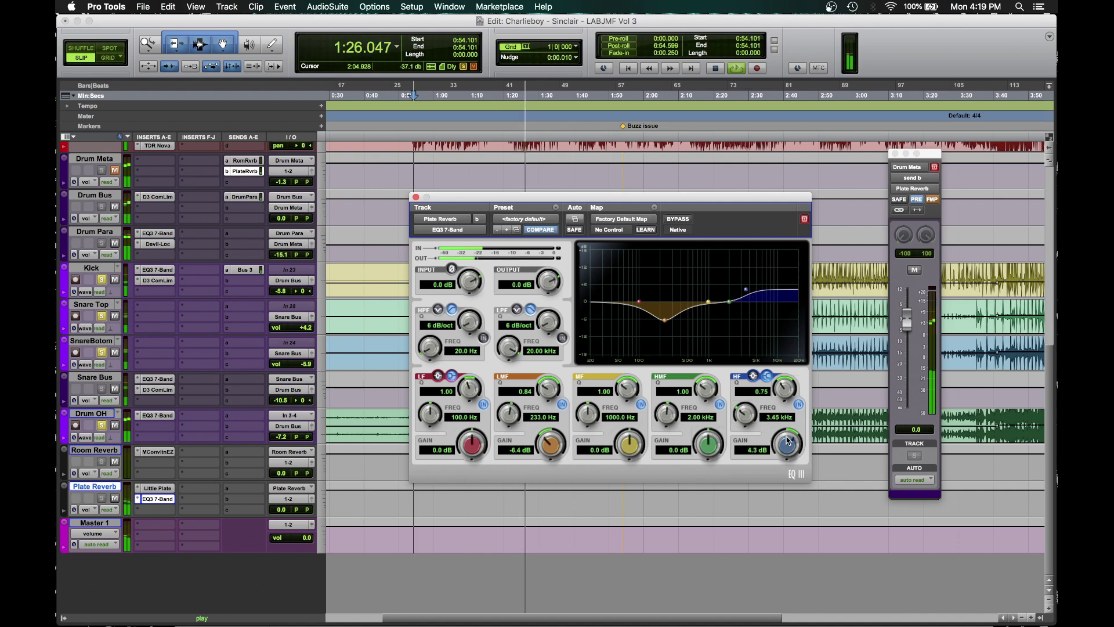
pyautogui.moveTo(789, 448); pyautogui.dragTo(789, 445)
pyautogui.moveTo(740, 417); pyautogui.dragTo(740, 421)
pyautogui.moveTo(782, 382); pyautogui.dragTo(782, 387)
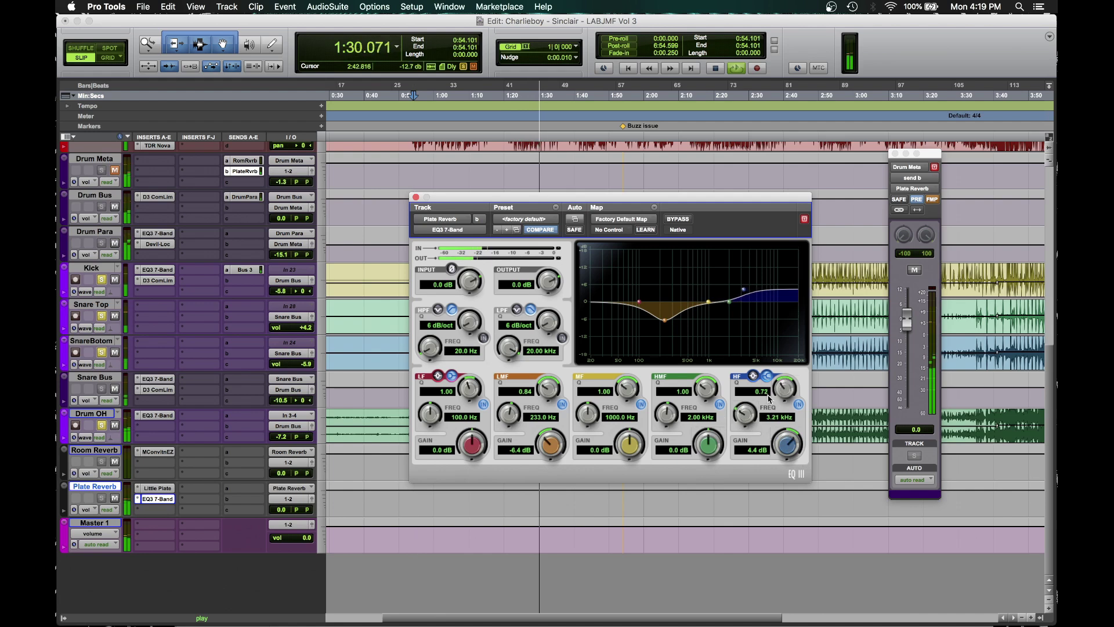
pyautogui.moveTo(785, 449); pyautogui.dragTo(778, 460)
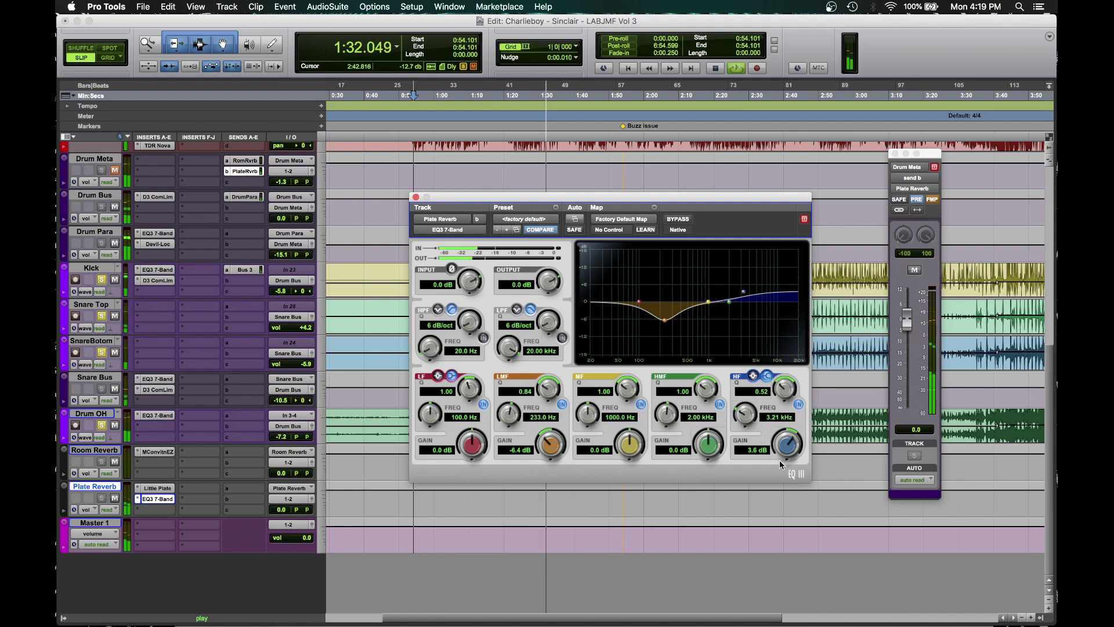
# Step: Stop playback and review the settings of the Plate Reverb track's EQ3 7-Band and Little Plate
pyautogui.press('space')
pyautogui.click(416, 197)
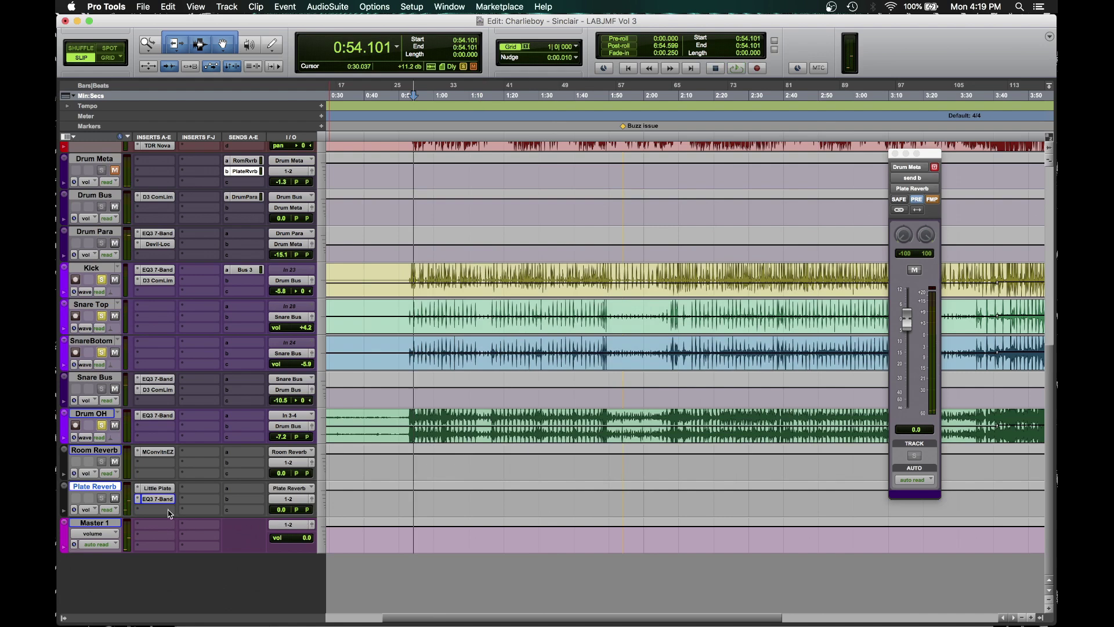
pyautogui.click(152, 500)
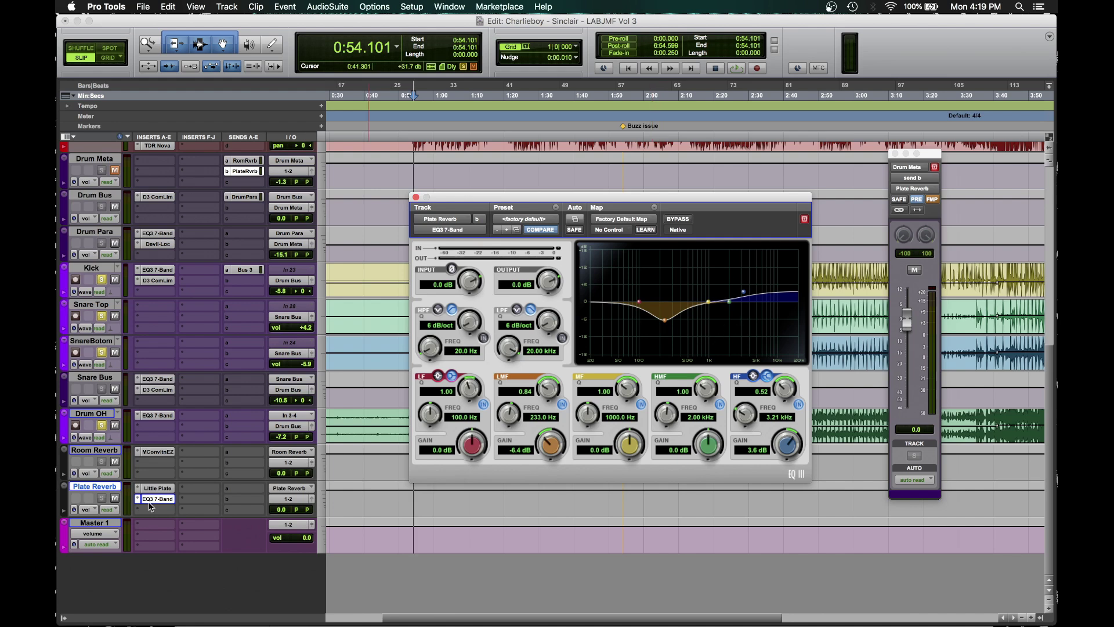
pyautogui.click(162, 489)
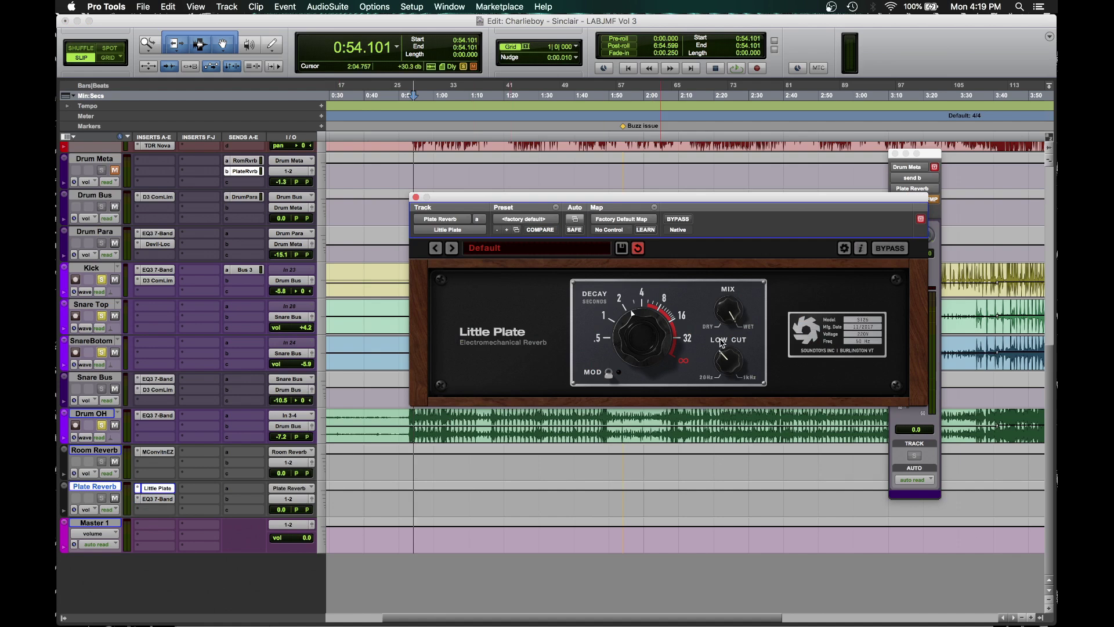
# Step: With the drum solos cleared and the send post-fader, raise Drum Meta's Plate Reverb send to -14.5 dB during playback
pyautogui.click(417, 197)
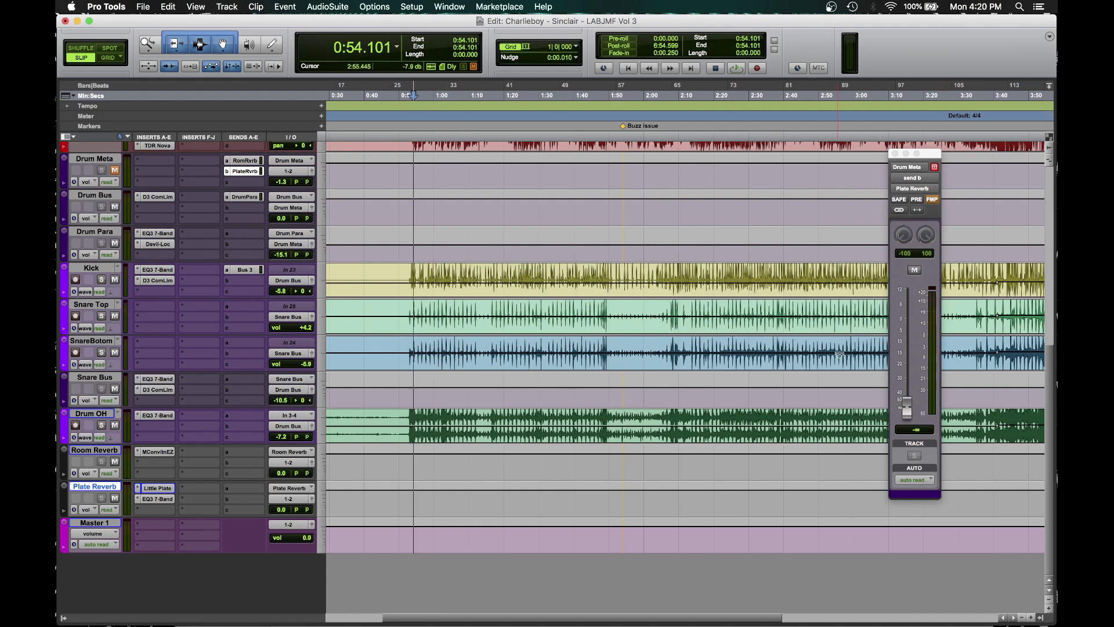
pyautogui.press('space')
pyautogui.moveTo(907, 412); pyautogui.dragTo(909, 356)
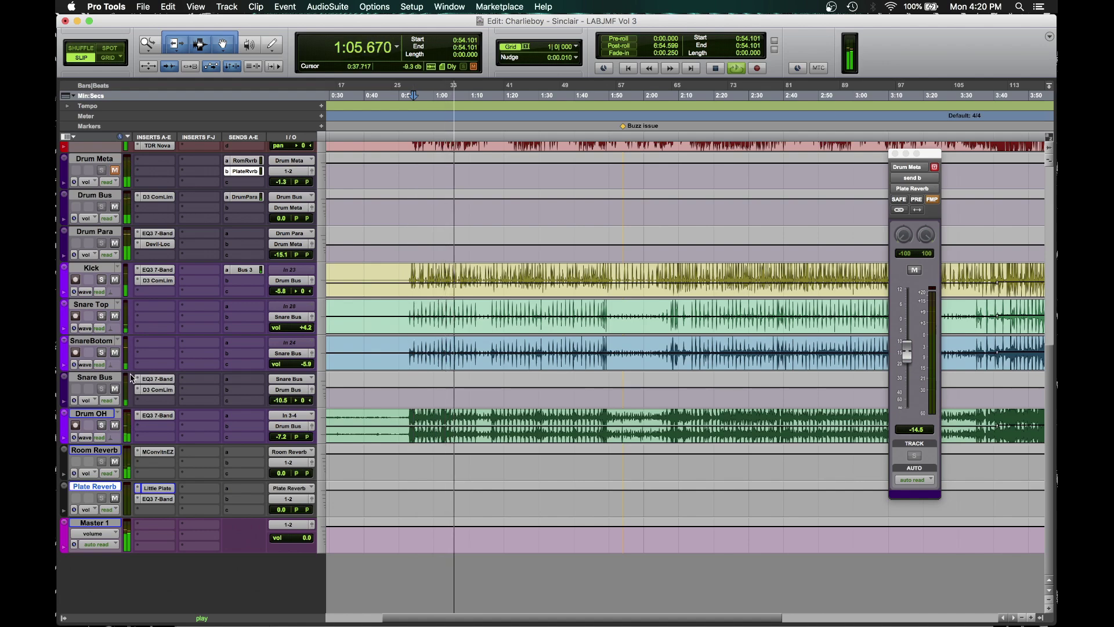
# Step: Raise the Snare Bus EQ's MF gain to 3.2 dB and HMF gain to 3.8 dB during playback, then close it and stop
pyautogui.click(154, 378)
pyautogui.moveTo(708, 450); pyautogui.dragTo(707, 460)
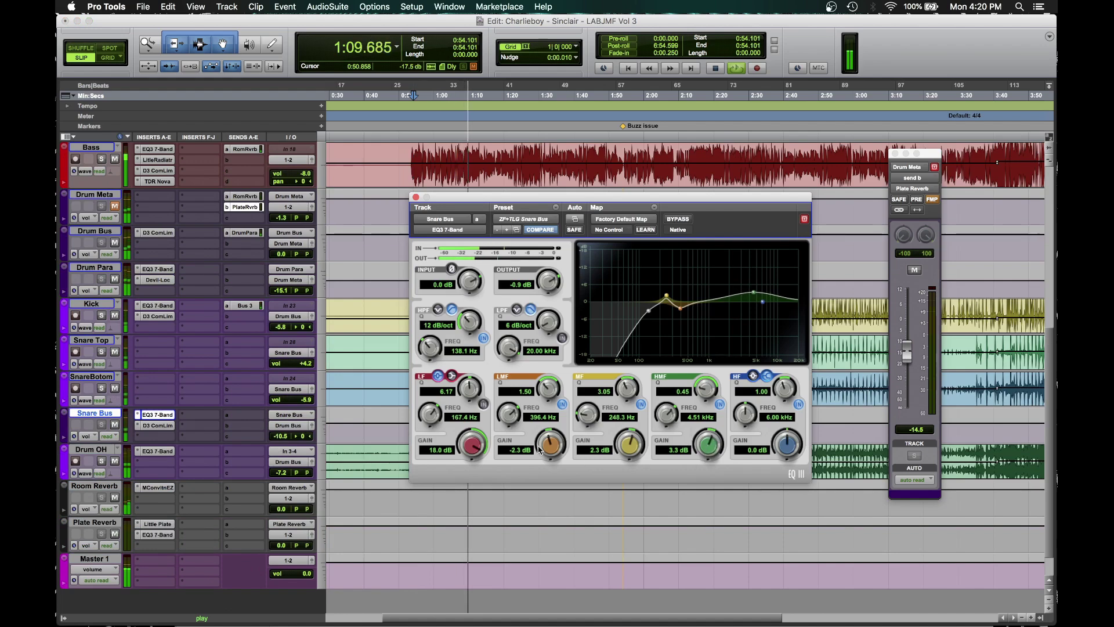
pyautogui.moveTo(640, 450); pyautogui.dragTo(631, 443)
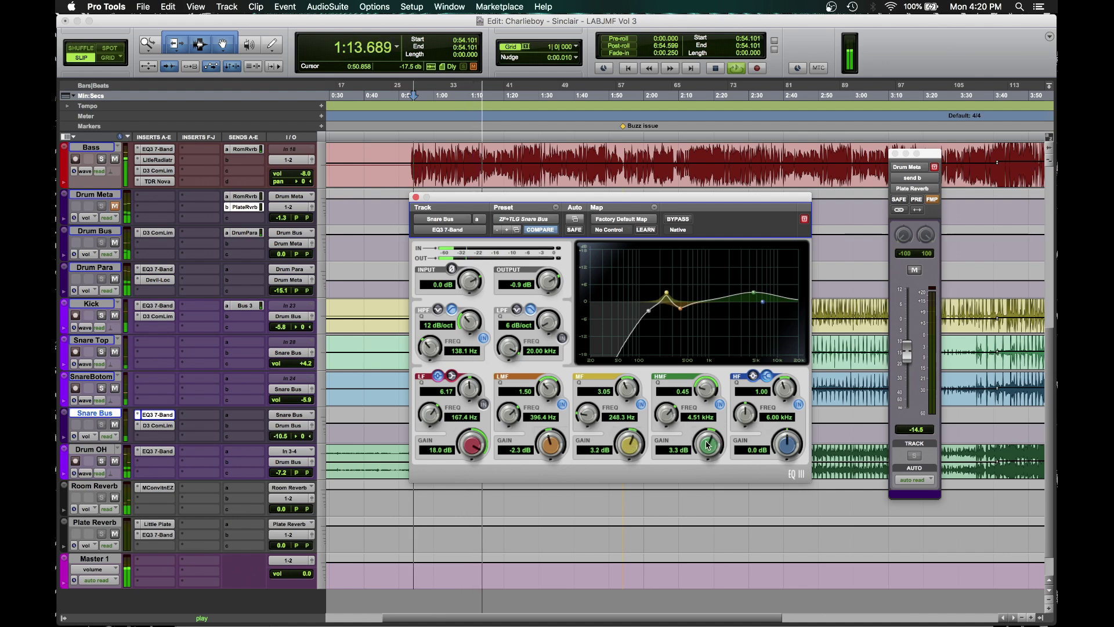
pyautogui.moveTo(704, 447); pyautogui.dragTo(706, 446)
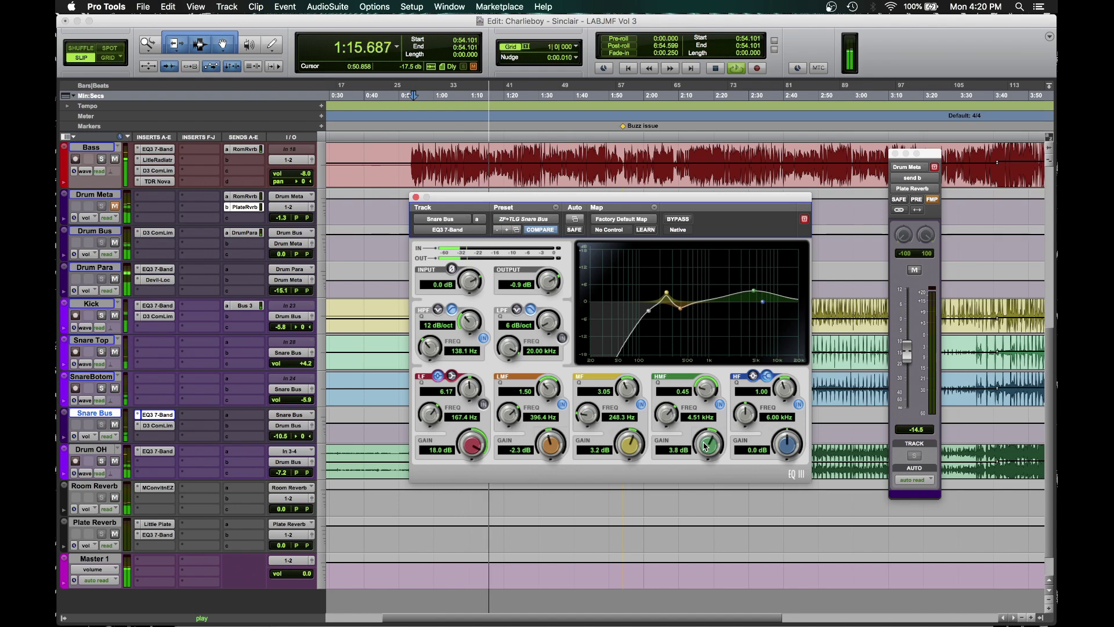
pyautogui.click(157, 414)
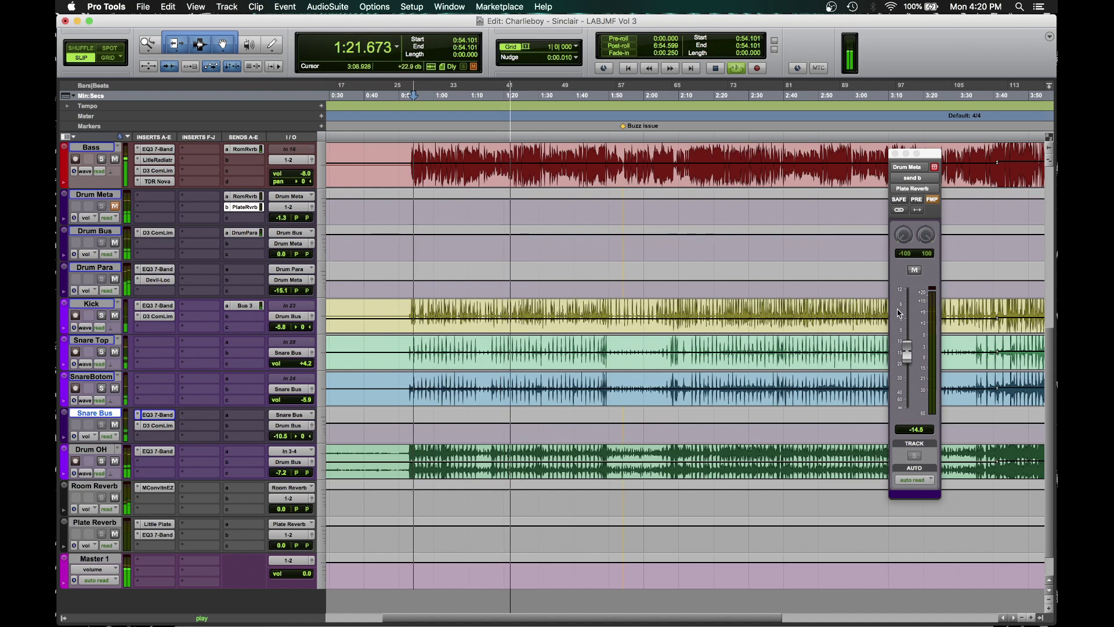
pyautogui.press('space')
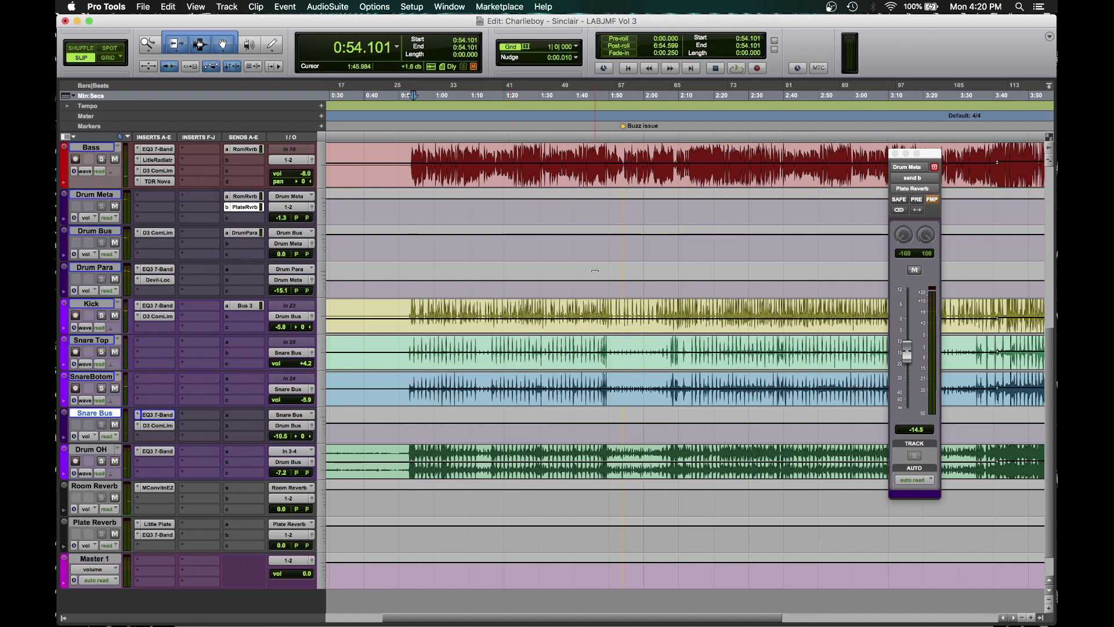
# Step: Pull Drum Meta's Plate Reverb send down to silence, then bring it back up to -15.8 dB during playback
pyautogui.press('space')
pyautogui.moveTo(907, 352); pyautogui.dragTo(912, 397)
pyautogui.press('space')
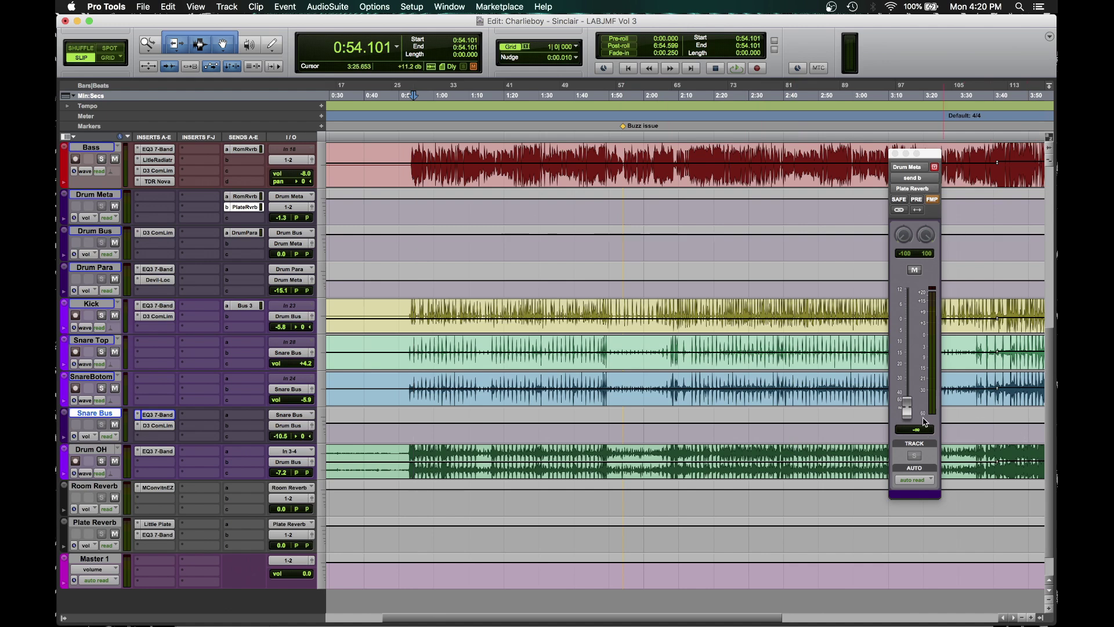
pyautogui.press('space')
pyautogui.moveTo(908, 416); pyautogui.dragTo(909, 361)
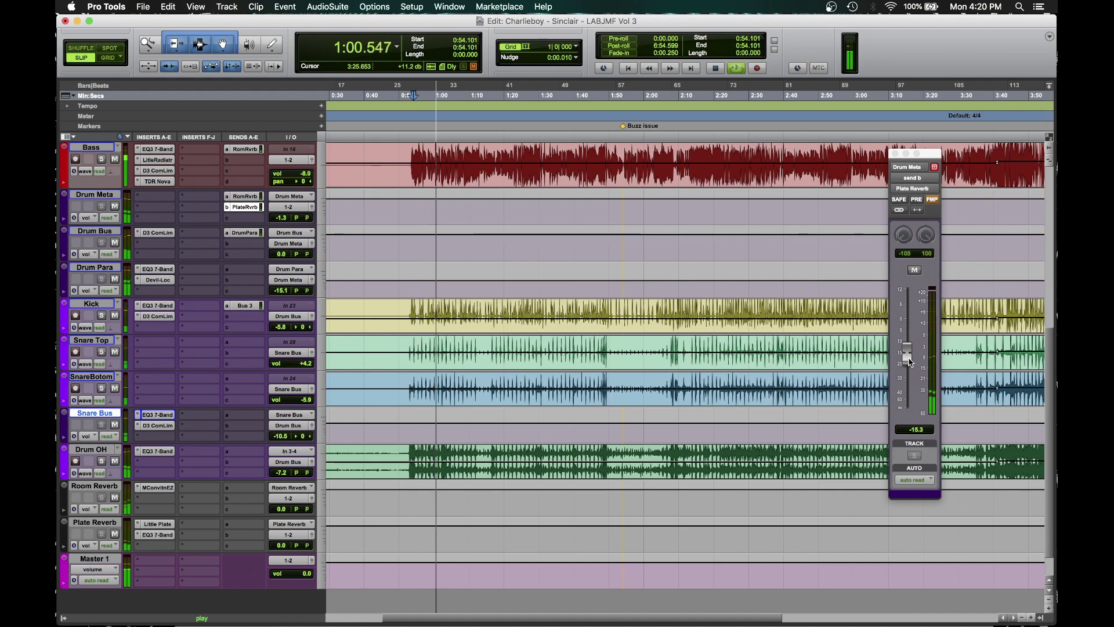
pyautogui.scroll(5, 409, 400)
pyautogui.scroll(3, 409, 400)
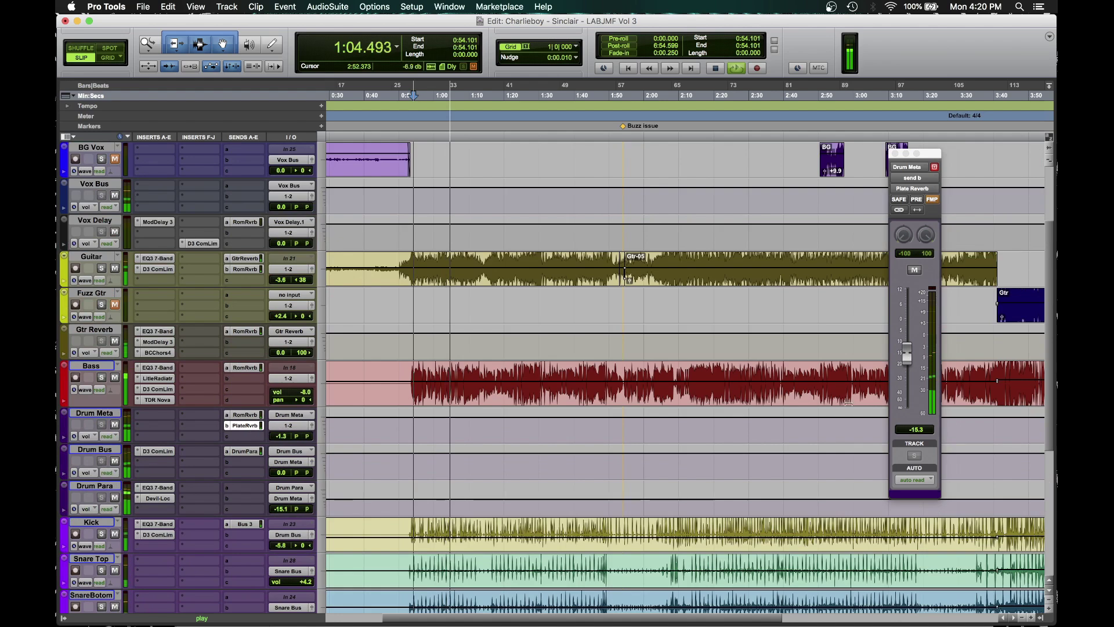
pyautogui.moveTo(907, 360); pyautogui.dragTo(909, 363)
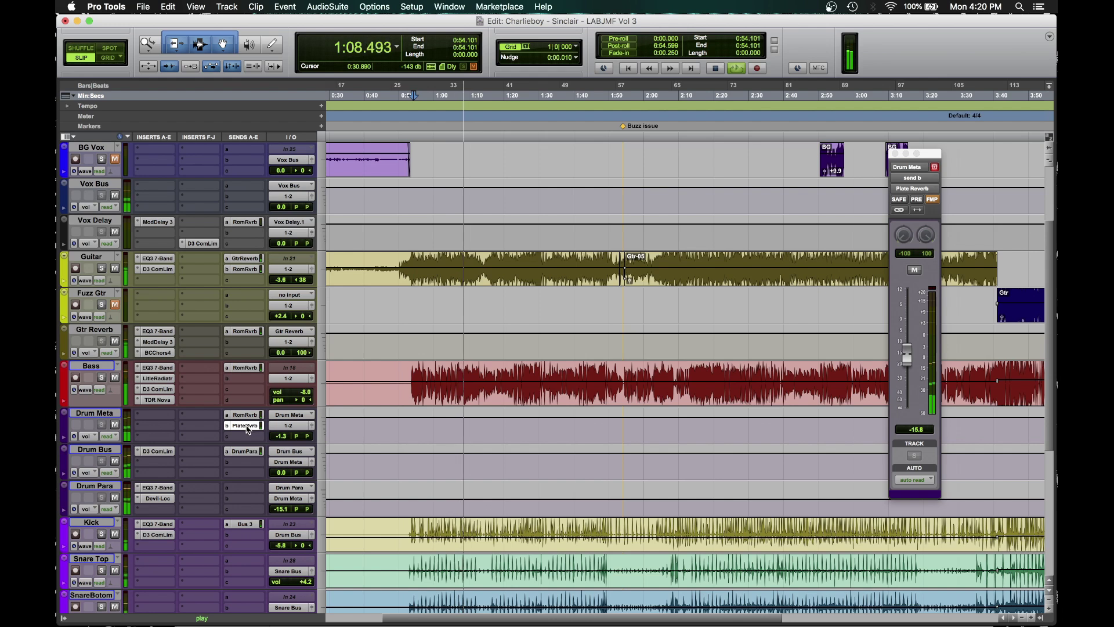
# Step: Copy Drum Meta's Plate Reverb send to send b of the Gtr Reverb track and set its level to -19.0 dB
pyautogui.moveTo(247, 429); pyautogui.dragTo(254, 347)
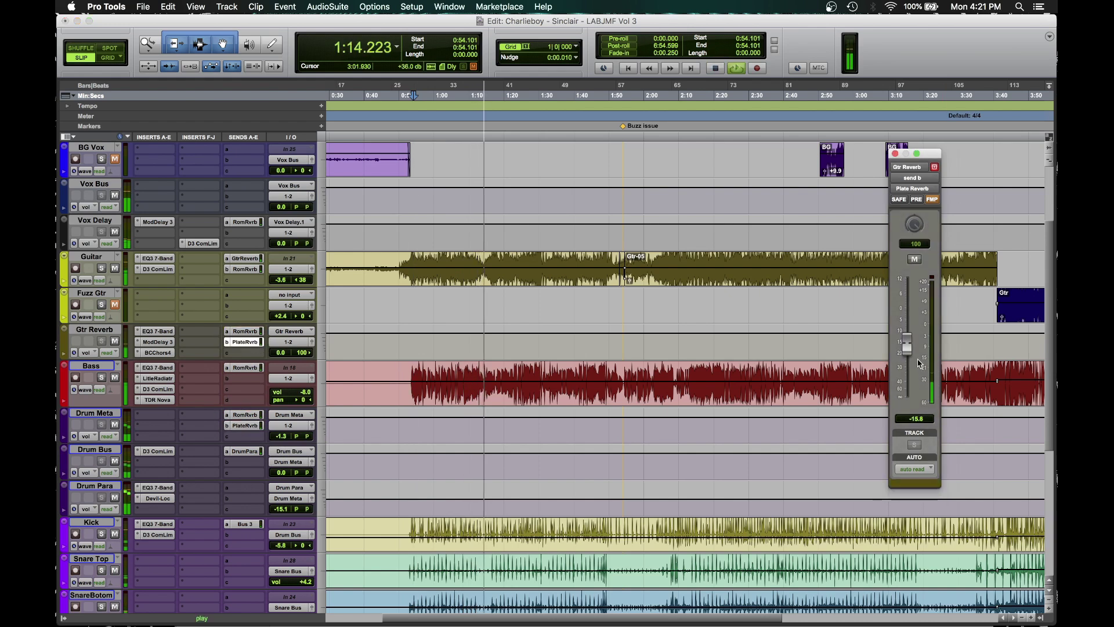
pyautogui.moveTo(907, 345)
pyautogui.mouseDown()
pyautogui.moveTo(907, 399)
pyautogui.moveTo(909, 347)
pyautogui.mouseUp()
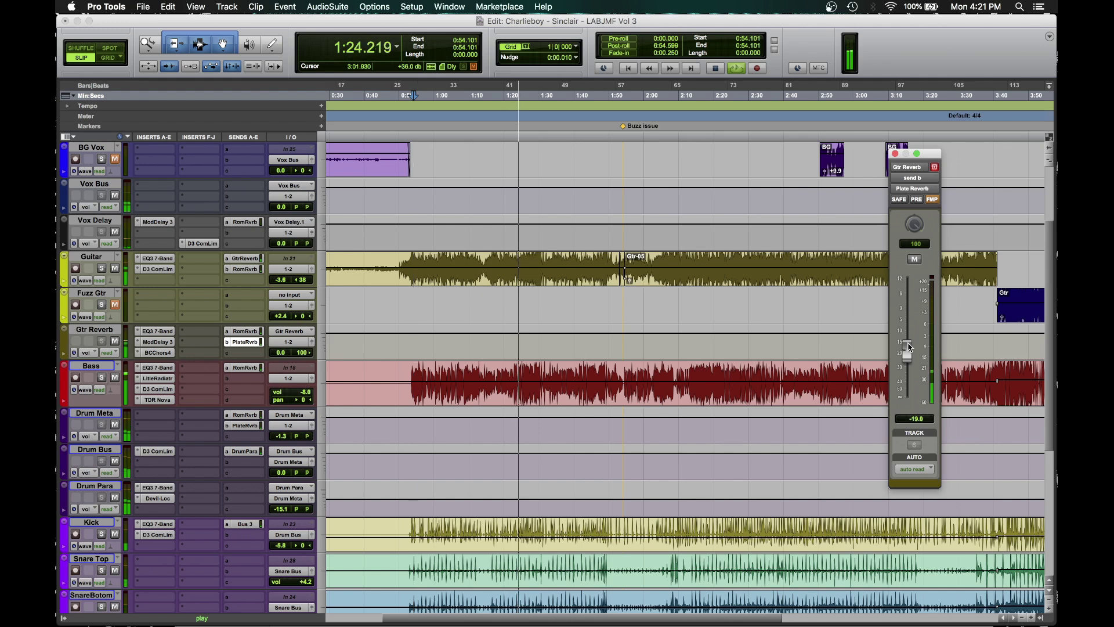
pyautogui.moveTo(909, 347); pyautogui.dragTo(910, 346)
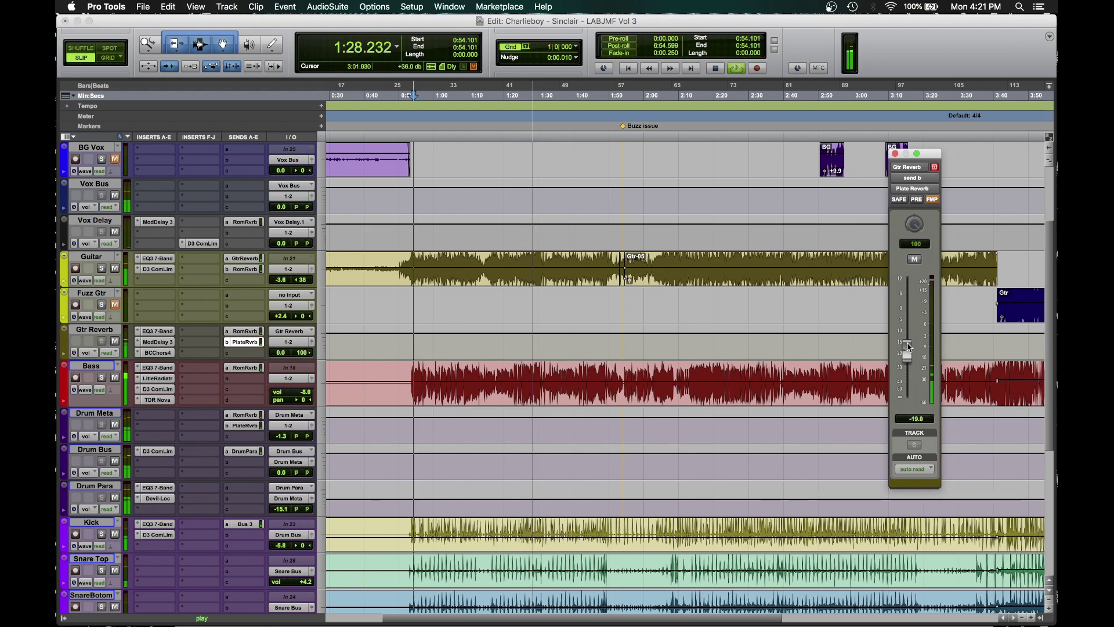
# Step: Copy the Plate Reverb send to send b of the Vox Delay track and set its level to -10.2 dB during playback
pyautogui.scroll(4, 450, 353)
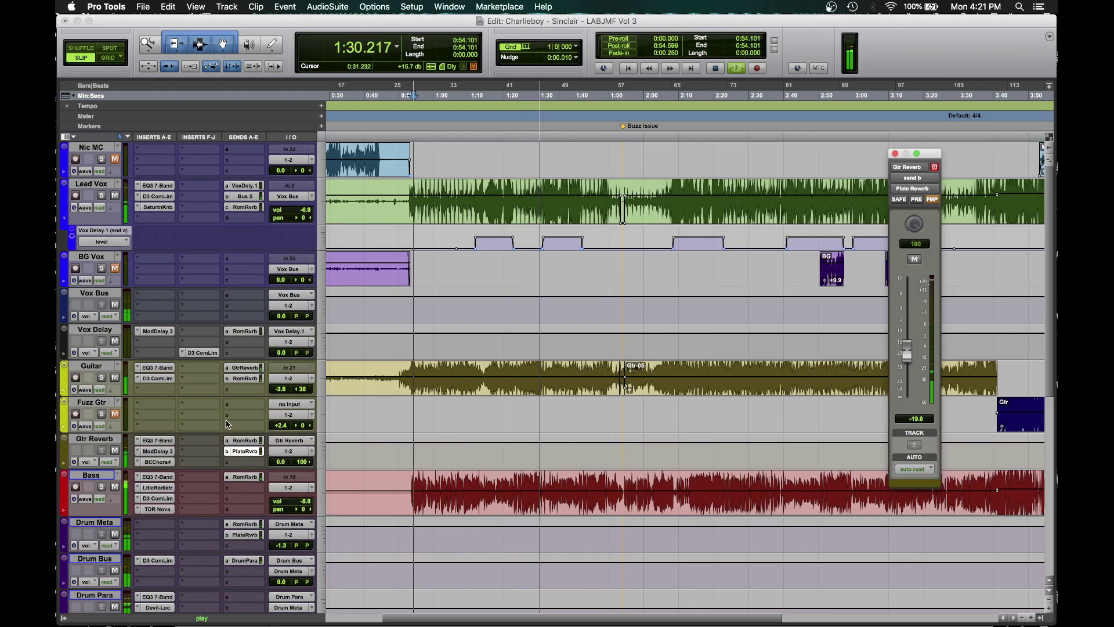
pyautogui.click(254, 369)
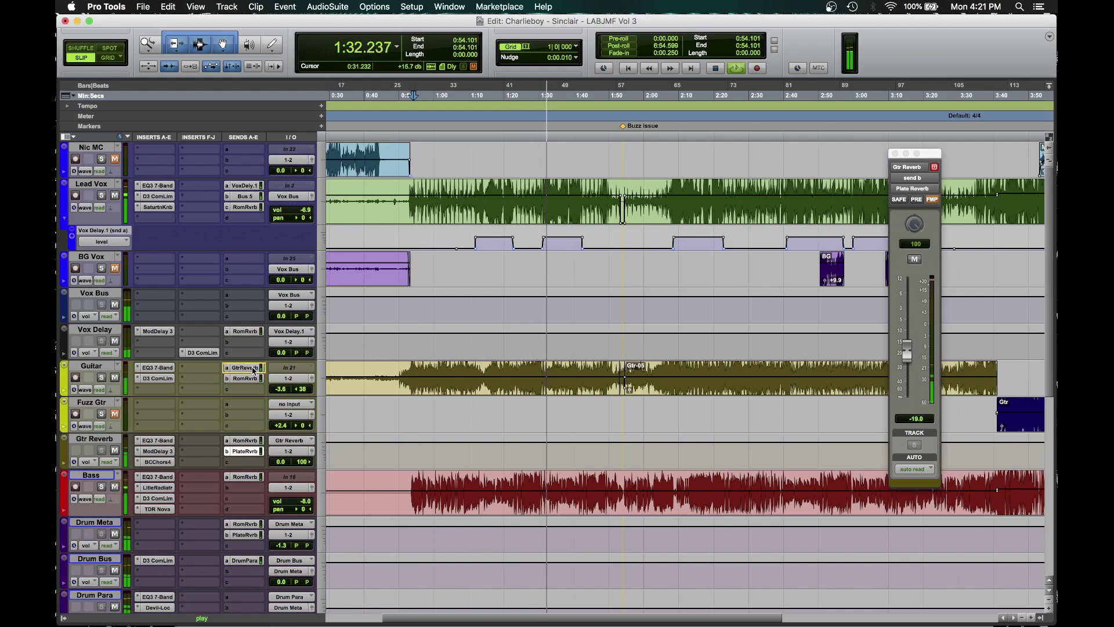
pyautogui.press('space')
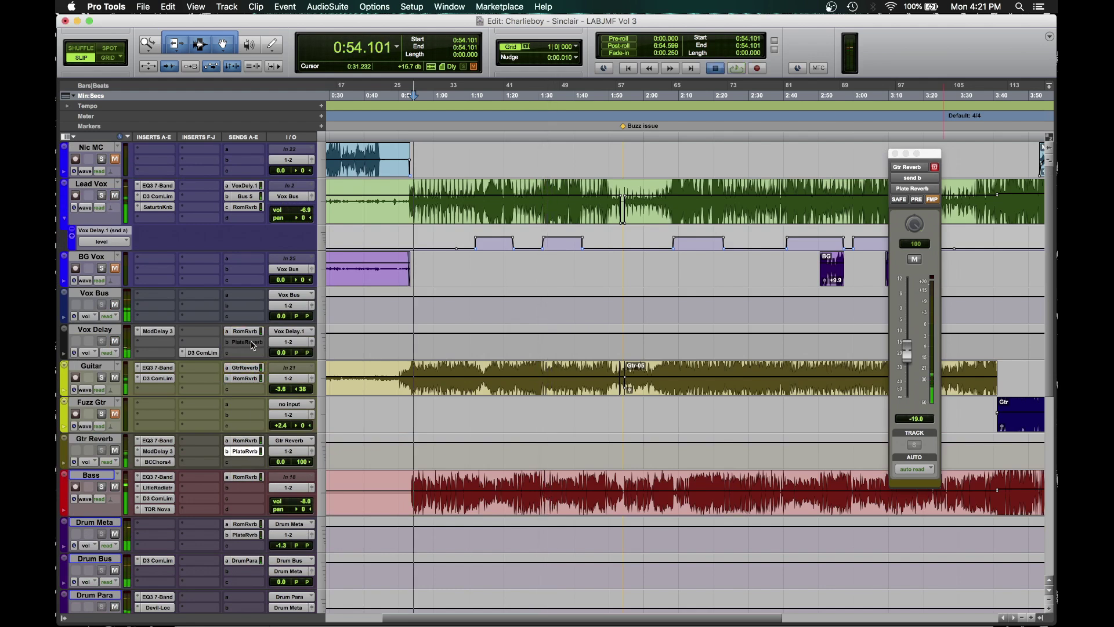
pyautogui.click(253, 342)
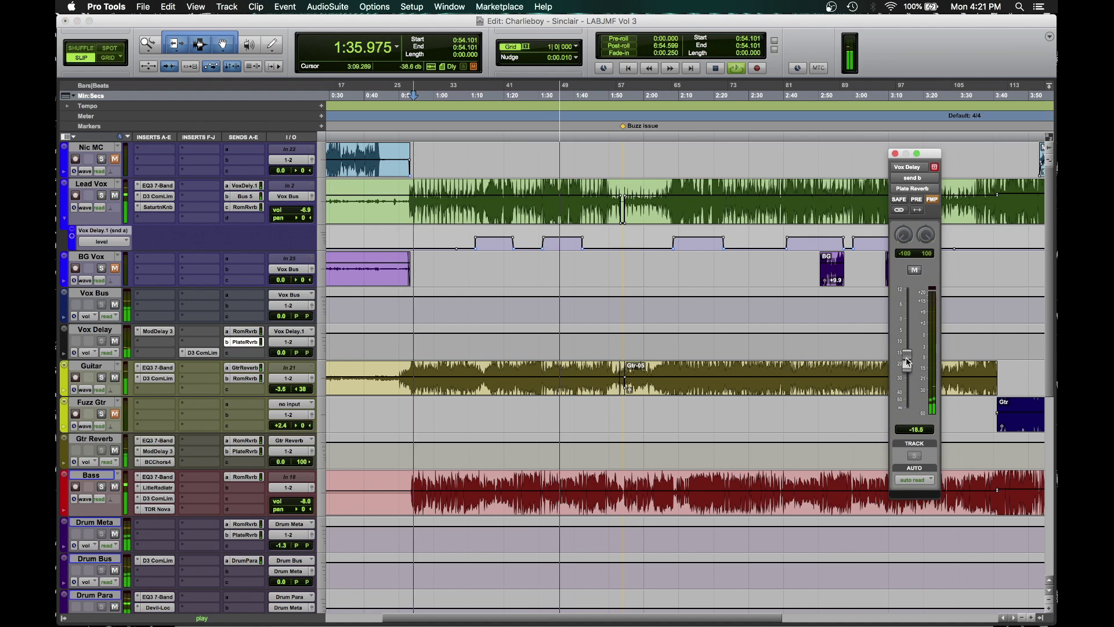
pyautogui.moveTo(906, 356); pyautogui.dragTo(906, 350)
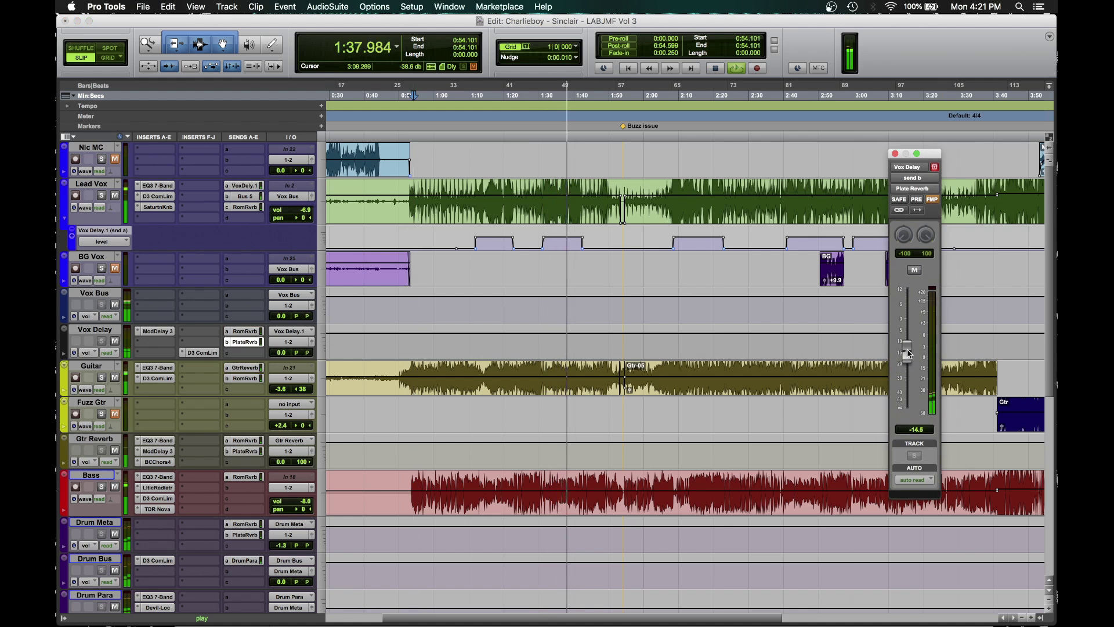
pyautogui.moveTo(907, 350); pyautogui.dragTo(905, 339)
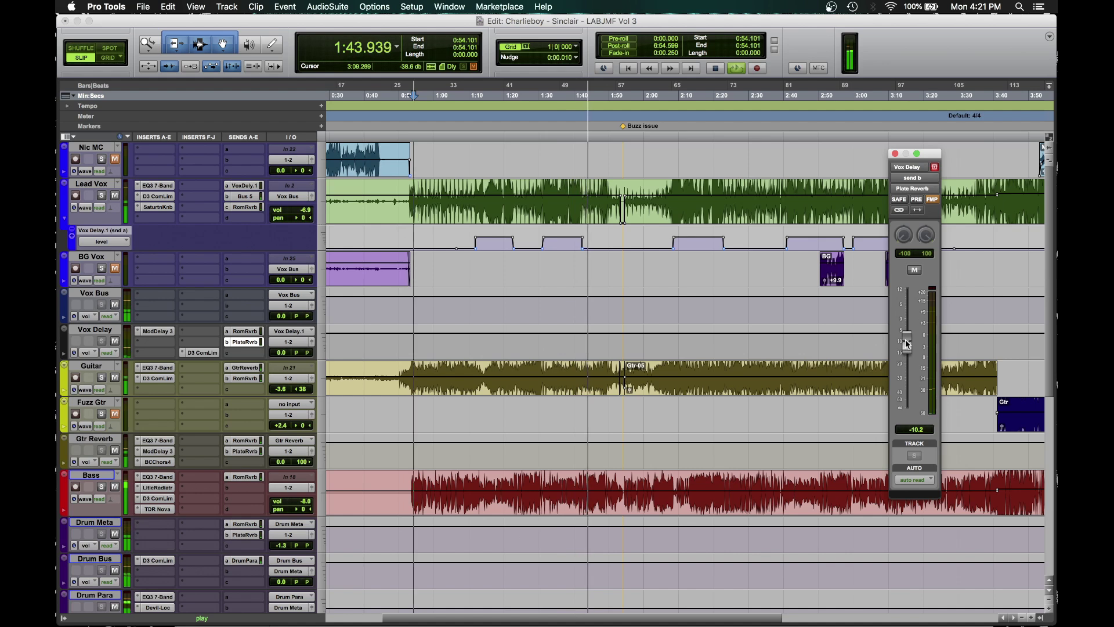
# Step: Play the mix from about 2:08 and raise the Lead Vox track volume slightly
pyautogui.press('space')
pyautogui.click(675, 100)
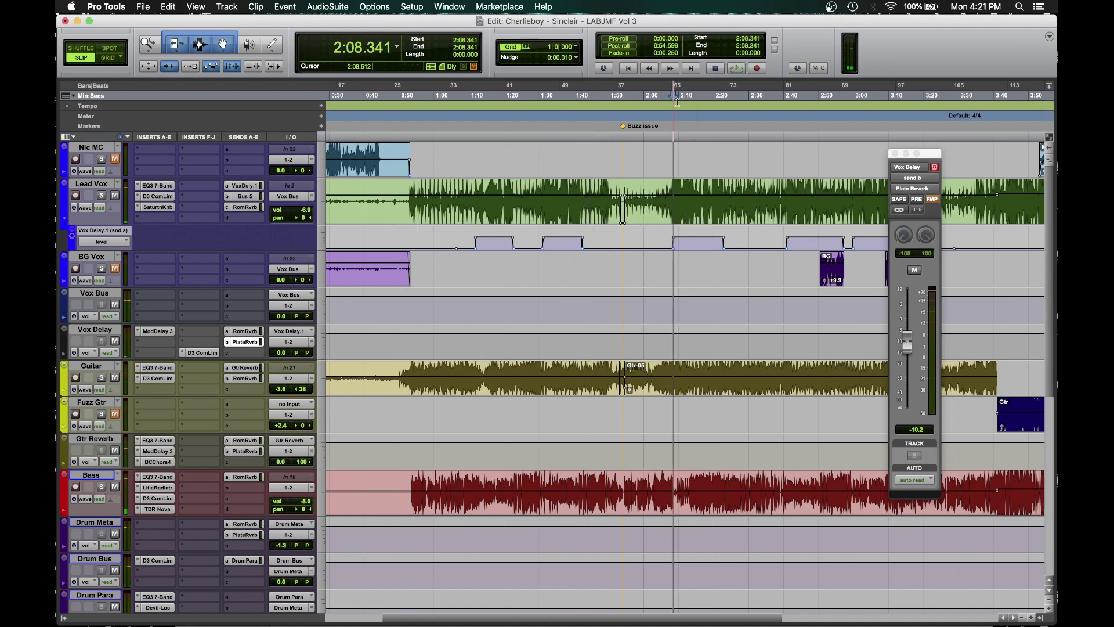
pyautogui.press('space')
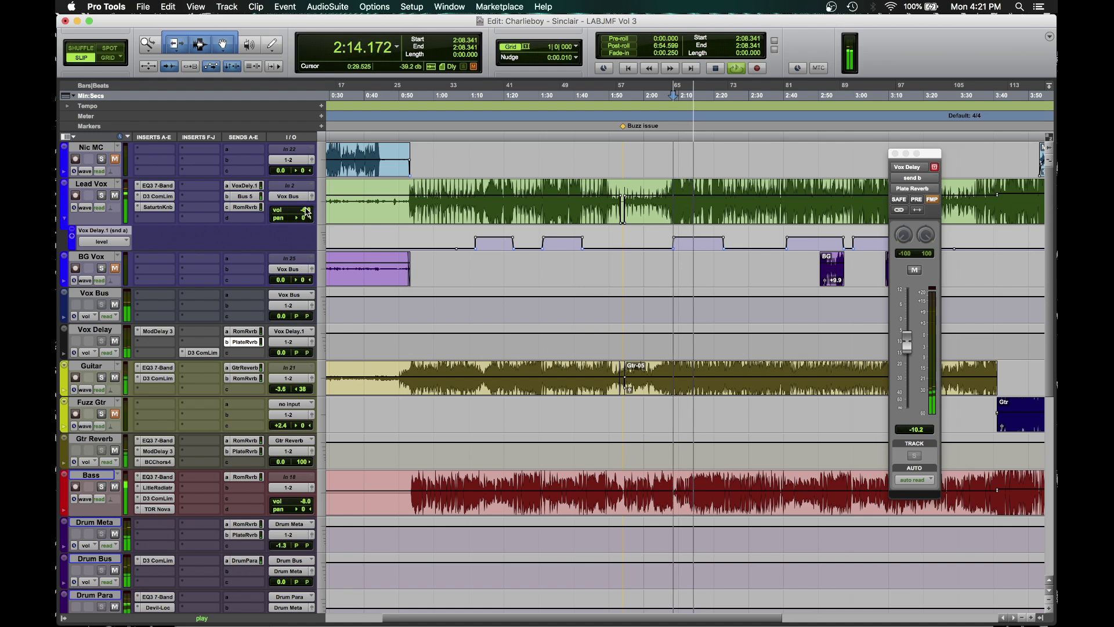
pyautogui.moveTo(307, 214); pyautogui.dragTo(306, 209)
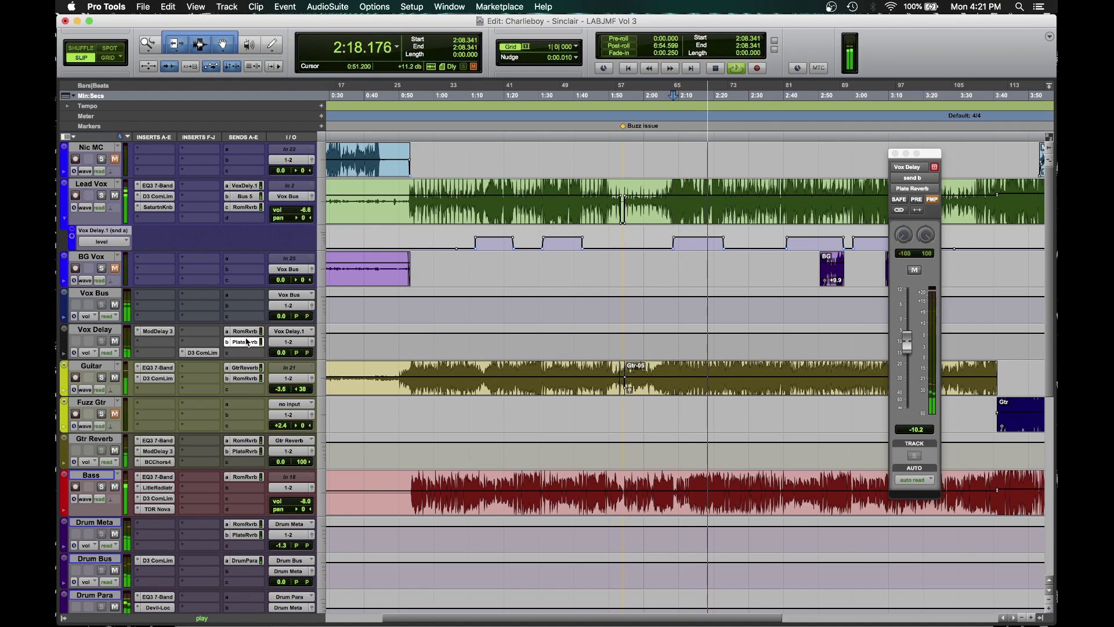
# Step: Copy the Vox Delay's Plate Reverb send to send d of the Lead Vox track and set its level to -21.0 dB
pyautogui.moveTo(249, 249); pyautogui.dragTo(254, 225)
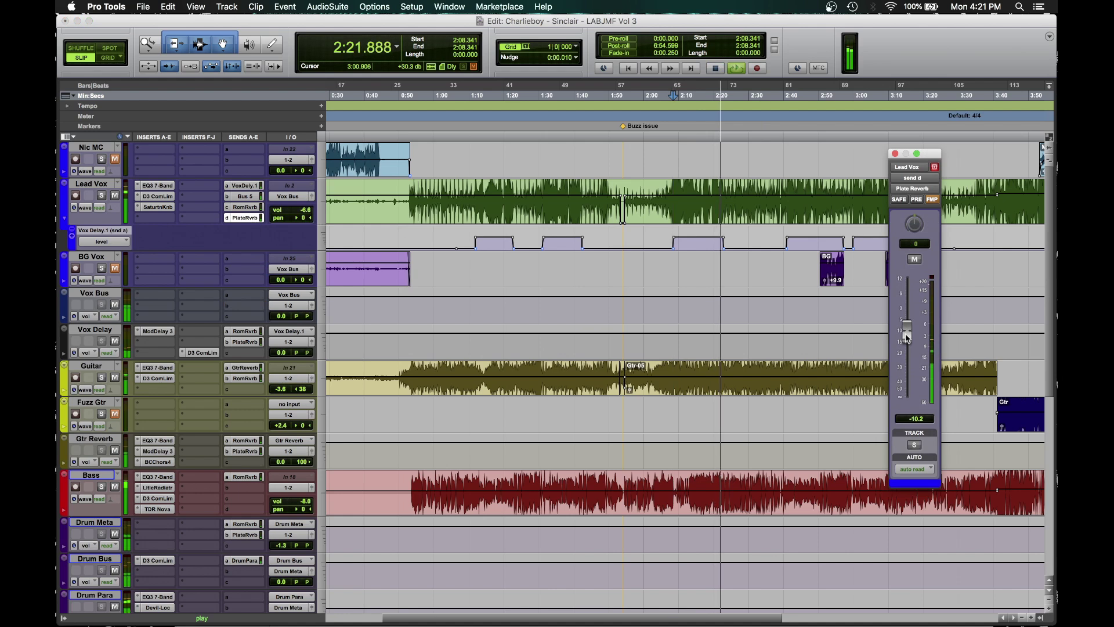
pyautogui.moveTo(908, 333); pyautogui.dragTo(908, 343)
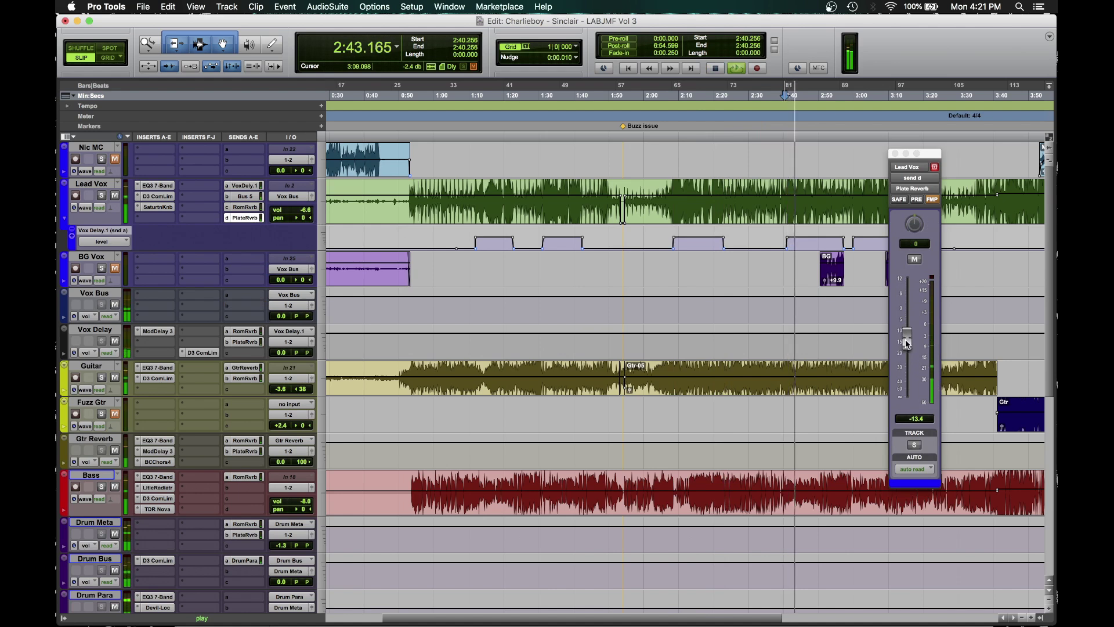
pyautogui.moveTo(907, 343)
pyautogui.mouseDown()
pyautogui.moveTo(908, 407)
pyautogui.moveTo(912, 359)
pyautogui.mouseUp()
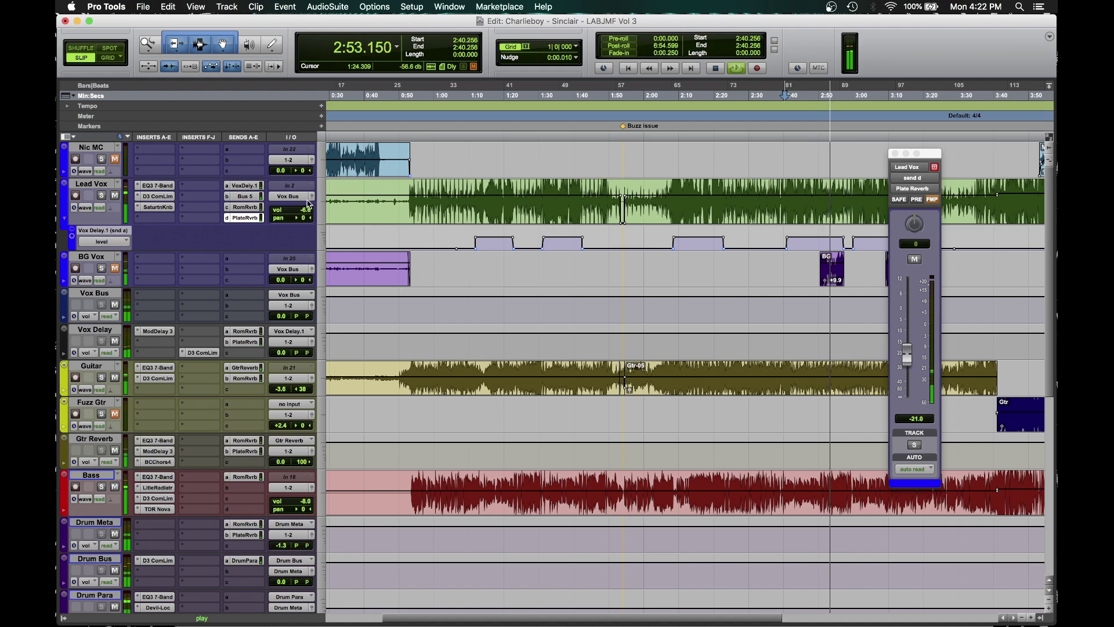
# Step: Raise the Lead Vox track volume to -6.0 dB during playback
pyautogui.moveTo(308, 210); pyautogui.dragTo(310, 207)
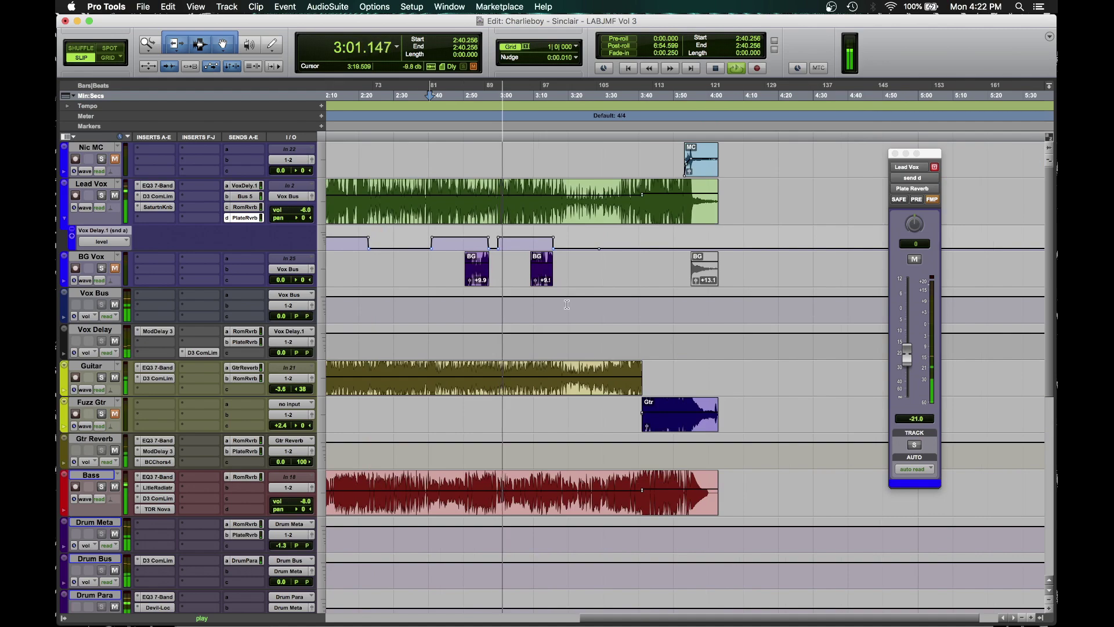
pyautogui.hscroll(-15, 565, 303)
pyautogui.moveTo(309, 213); pyautogui.dragTo(309, 213)
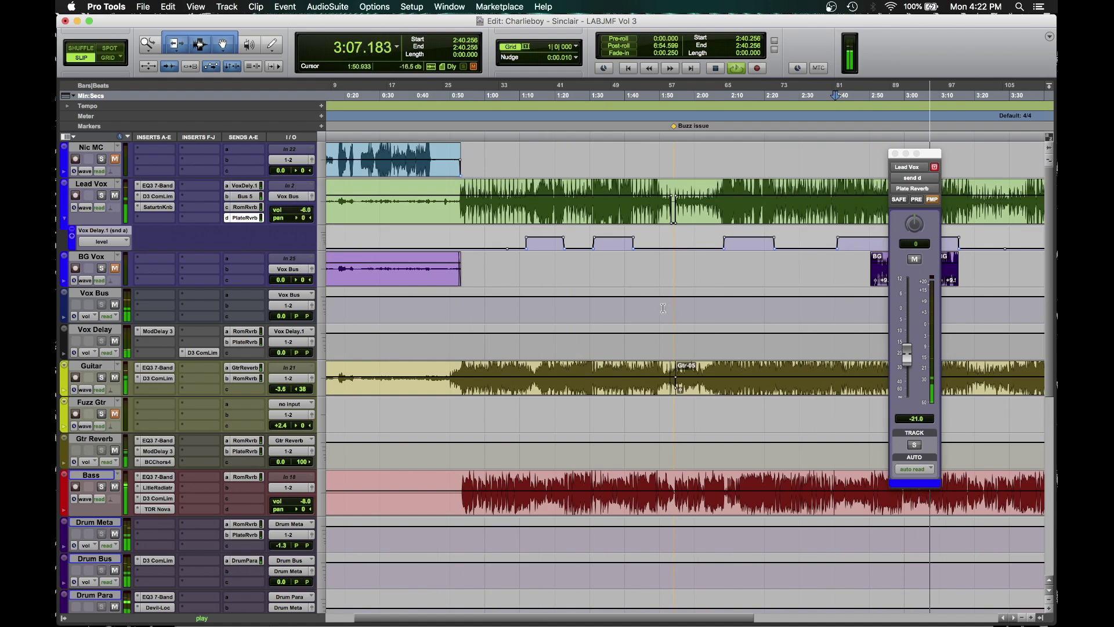
# Step: Close the Lead Vox send window and listen through the mix while reviewing the drum and reverb tracks, then stop playback
pyautogui.scroll(-5, 619, 287)
pyautogui.scroll(-5, 632, 300)
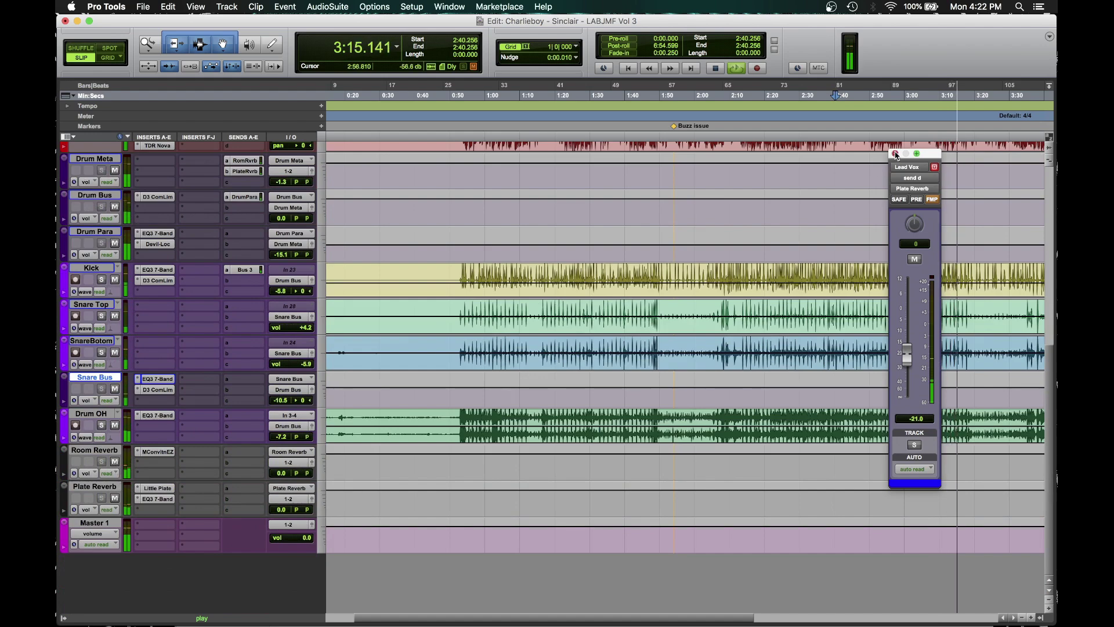
pyautogui.click(895, 154)
pyautogui.scroll(5, 686, 321)
pyautogui.scroll(-6, 686, 321)
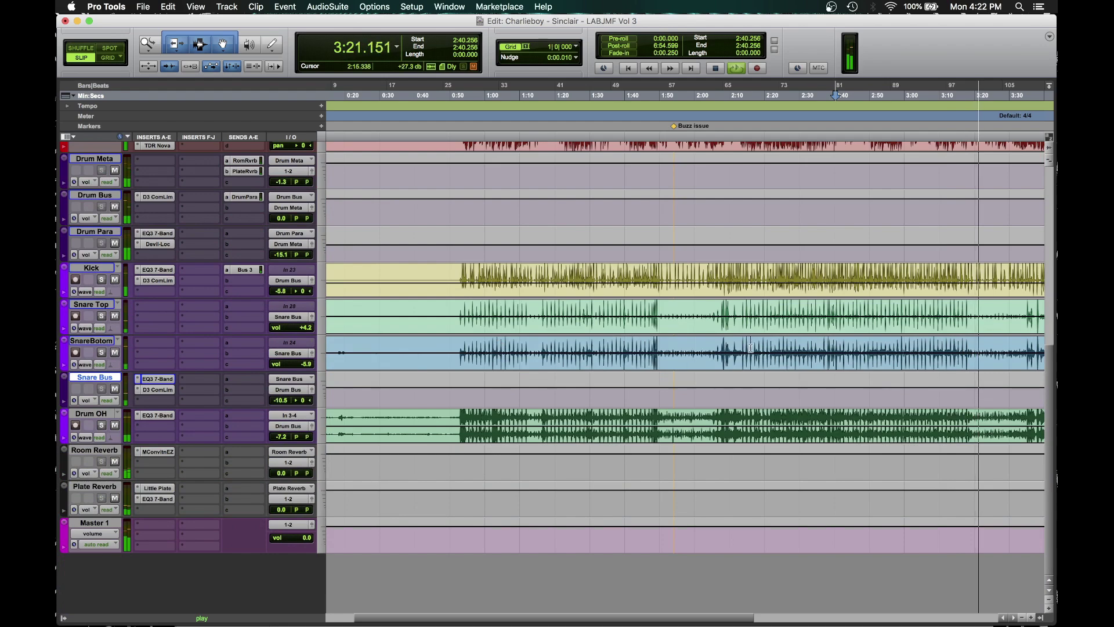
pyautogui.scroll(3, 751, 345)
pyautogui.press('space')
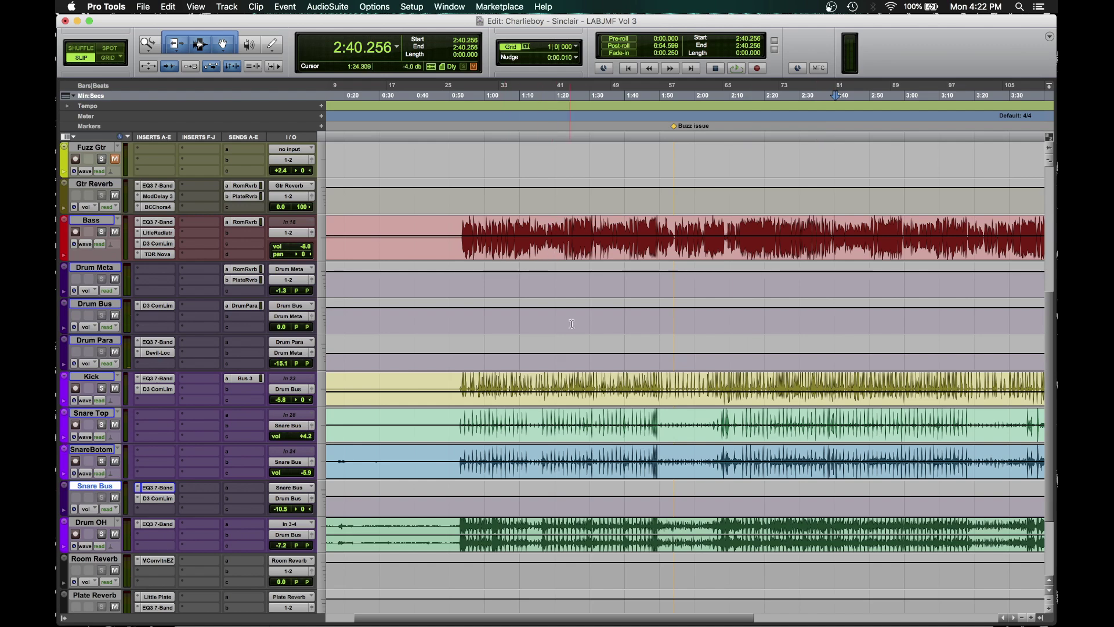
pyautogui.scroll(5, 626, 224)
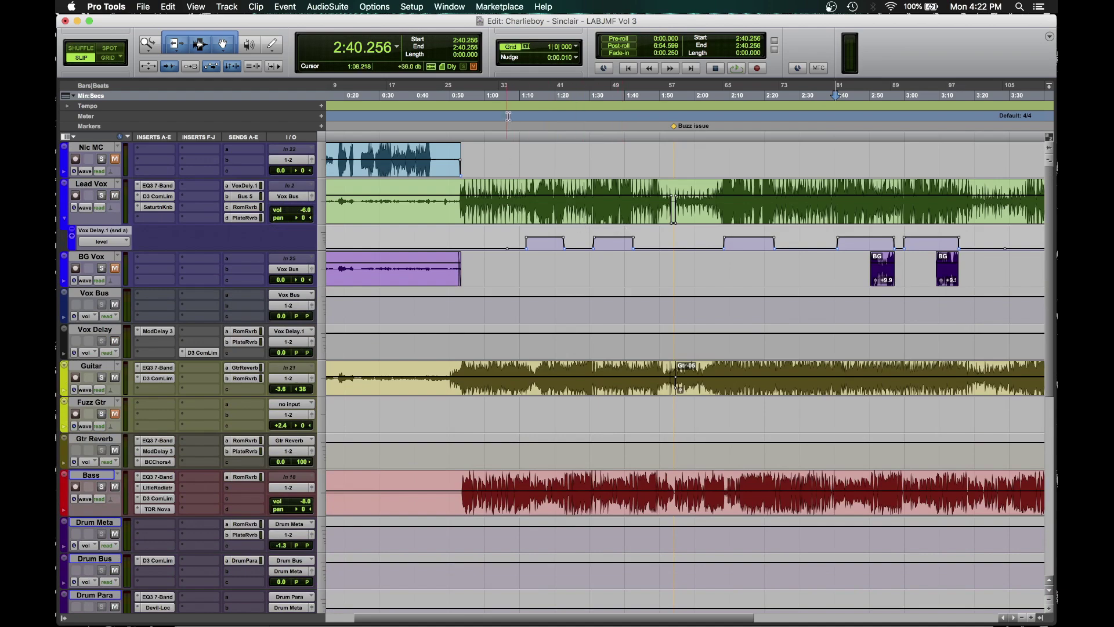
# Step: Select the song from about 0:52.9 to 3:39.0 on the timeline and start playback
pyautogui.click(460, 102)
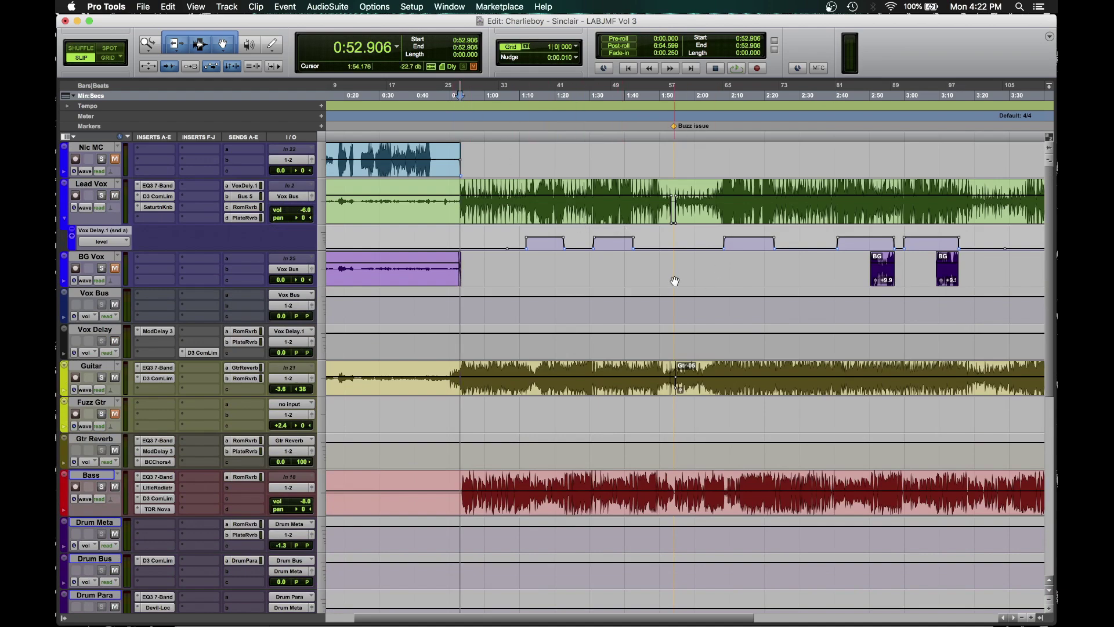
pyautogui.hscroll(10, 675, 281)
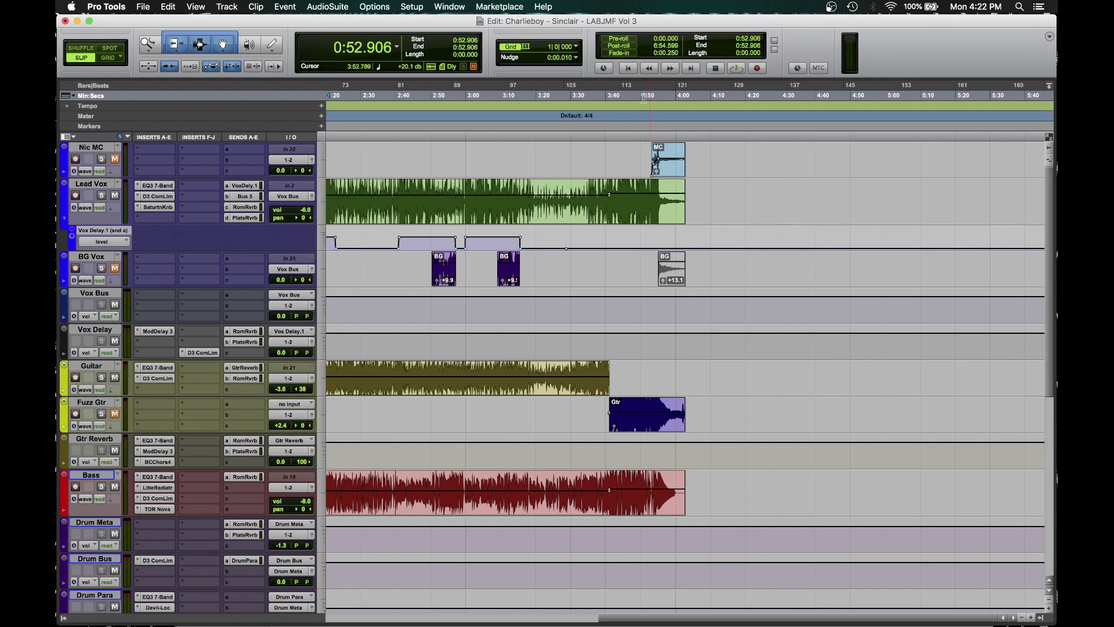
pyautogui.keyDown('shift'); pyautogui.click(601, 100); pyautogui.keyUp('shift')
pyautogui.press('space')
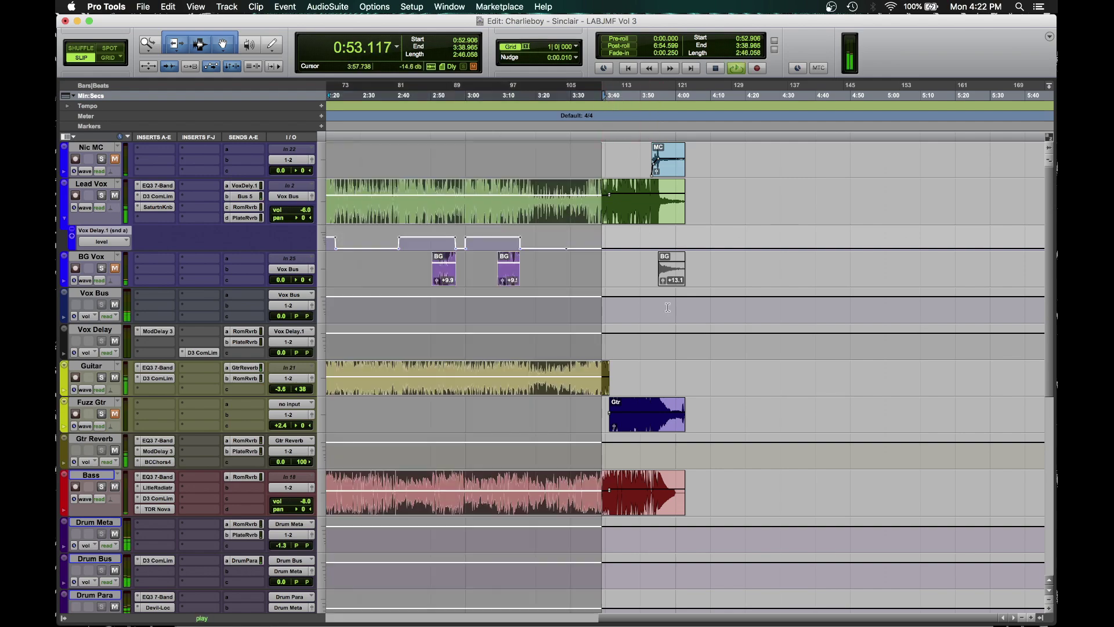
# Step: Insert the Little Radiator harmonic plug-in after the compressor on the Snare Bus track
pyautogui.scroll(-1, 543, 290)
pyautogui.scroll(-2, 543, 290)
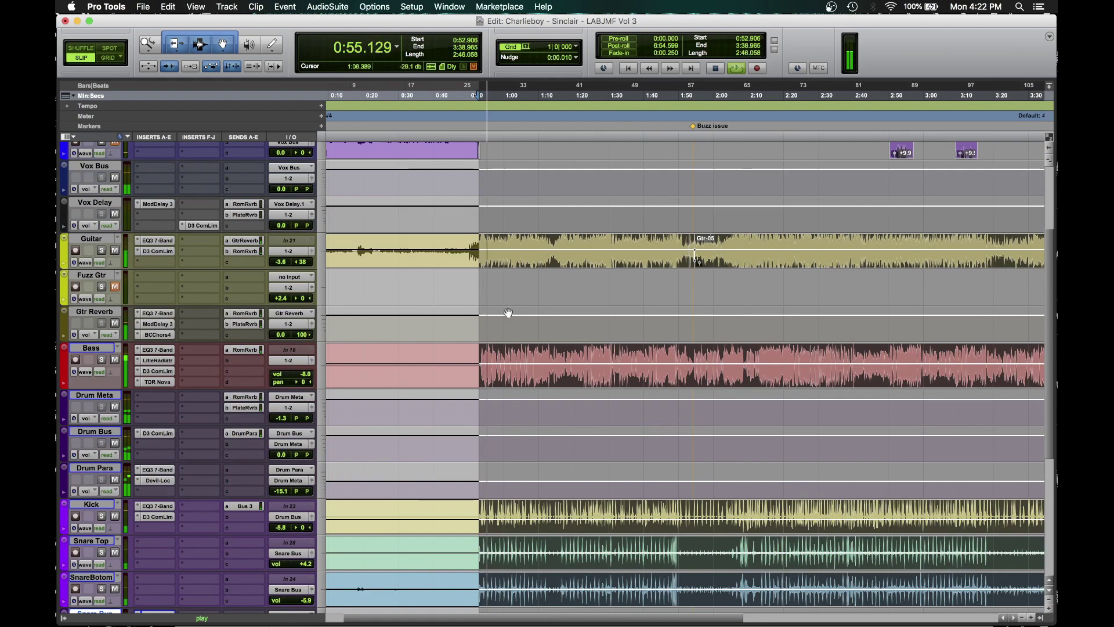
pyautogui.scroll(-1, 463, 354)
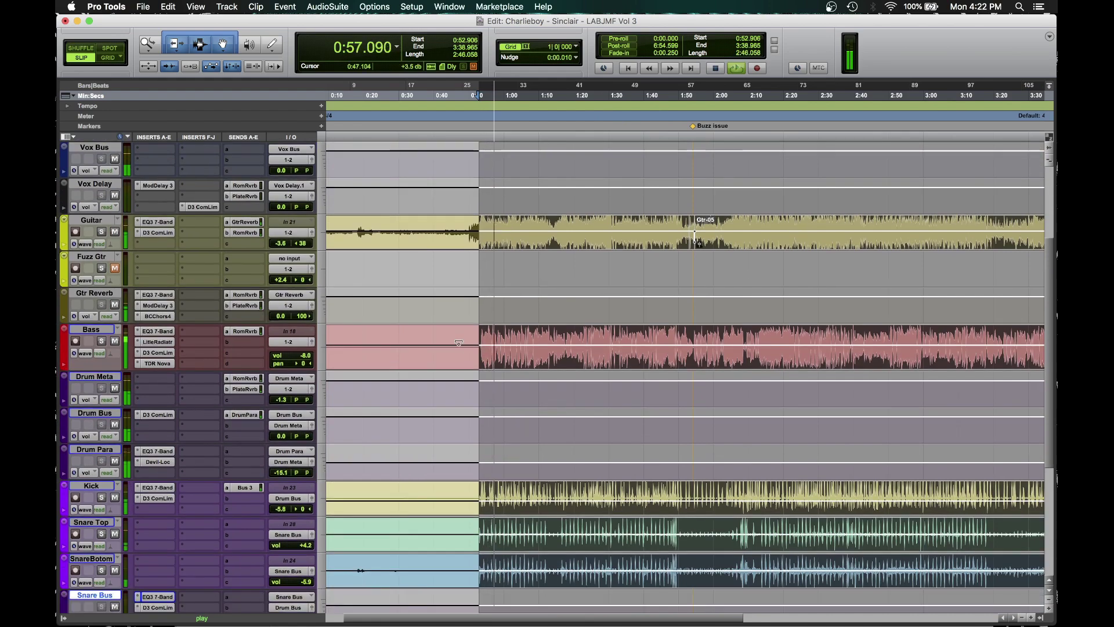
pyautogui.scroll(-5, 456, 355)
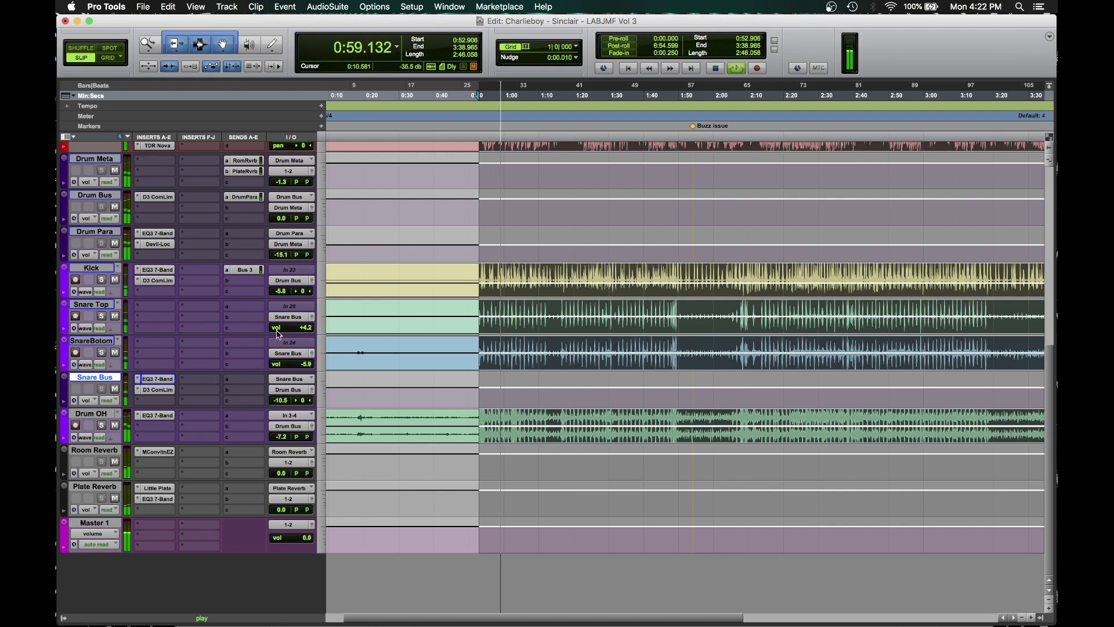
pyautogui.click(156, 404)
pyautogui.moveTo(187, 425)
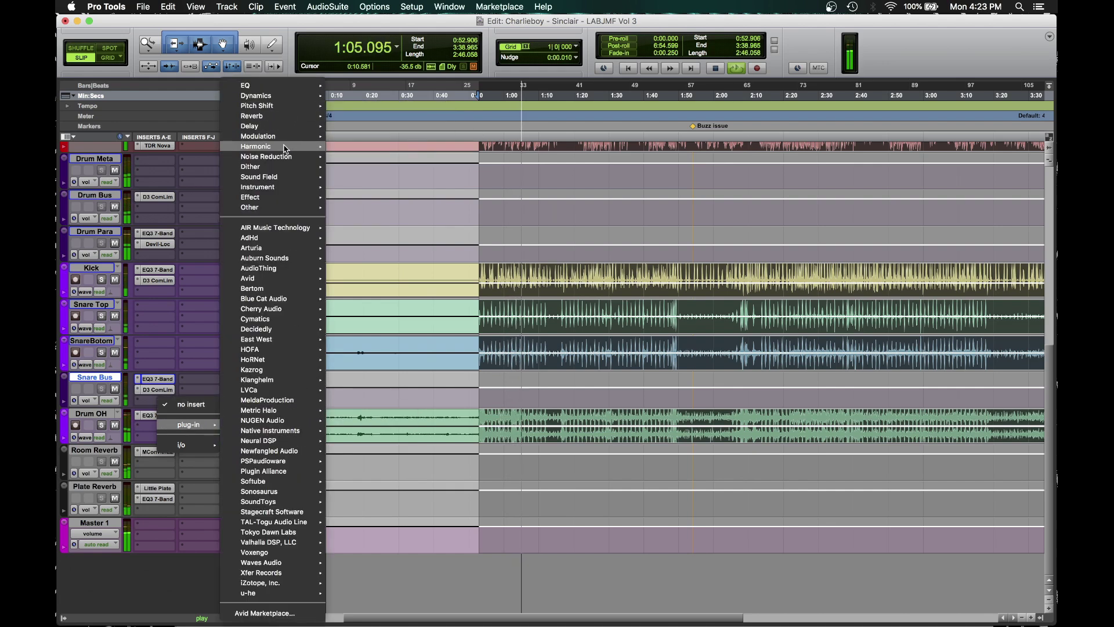
pyautogui.moveTo(279, 146)
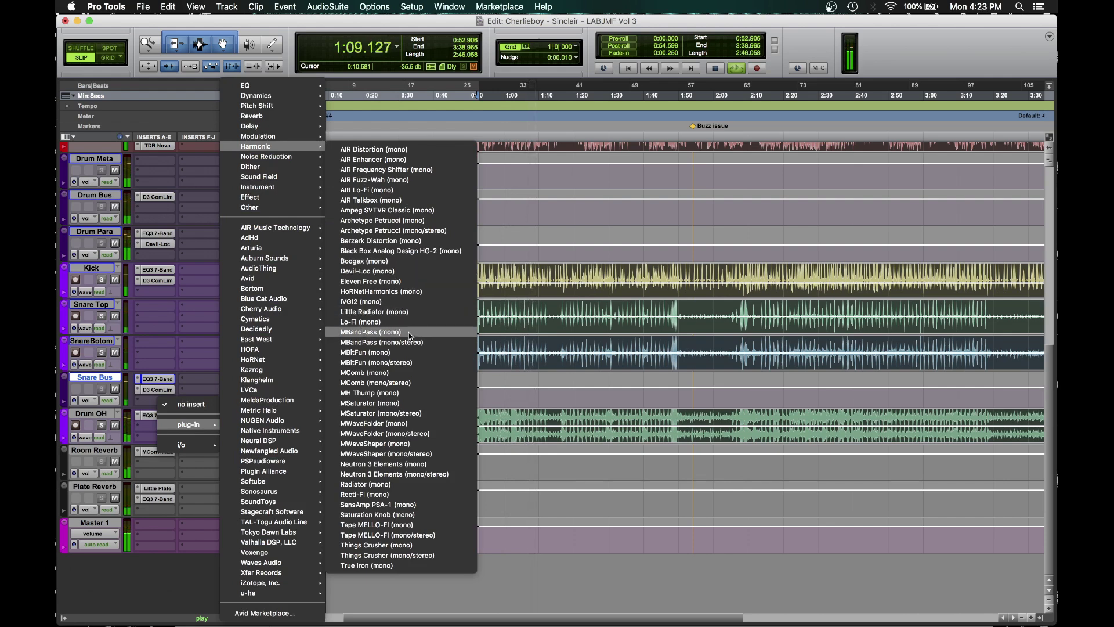
pyautogui.press('Escape')
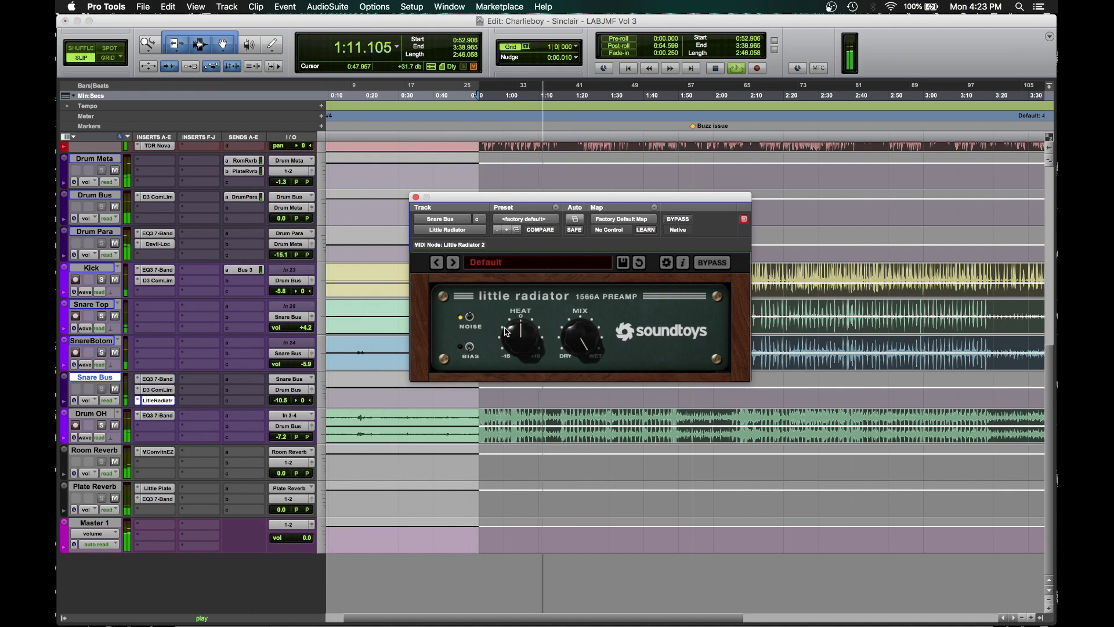
# Step: Raise Little Radiator's Heat well above zero with its noise off, and set Mix slightly below halfway while listening
pyautogui.moveTo(514, 337); pyautogui.dragTo(517, 314)
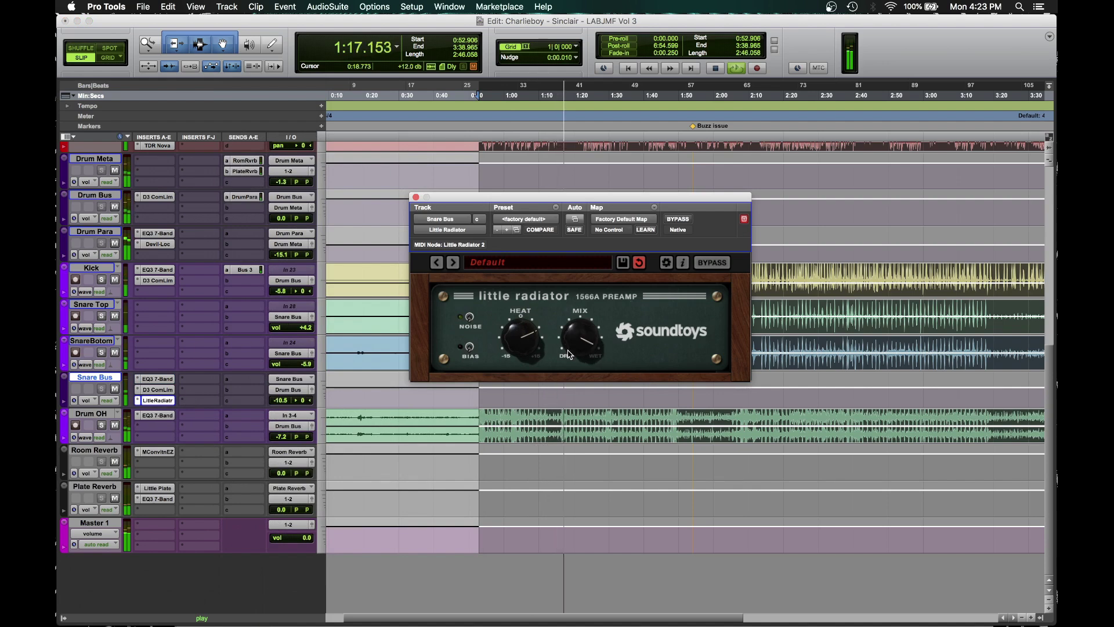
pyautogui.moveTo(568, 354)
pyautogui.mouseDown()
pyautogui.moveTo(567, 375)
pyautogui.moveTo(581, 368)
pyautogui.mouseUp()
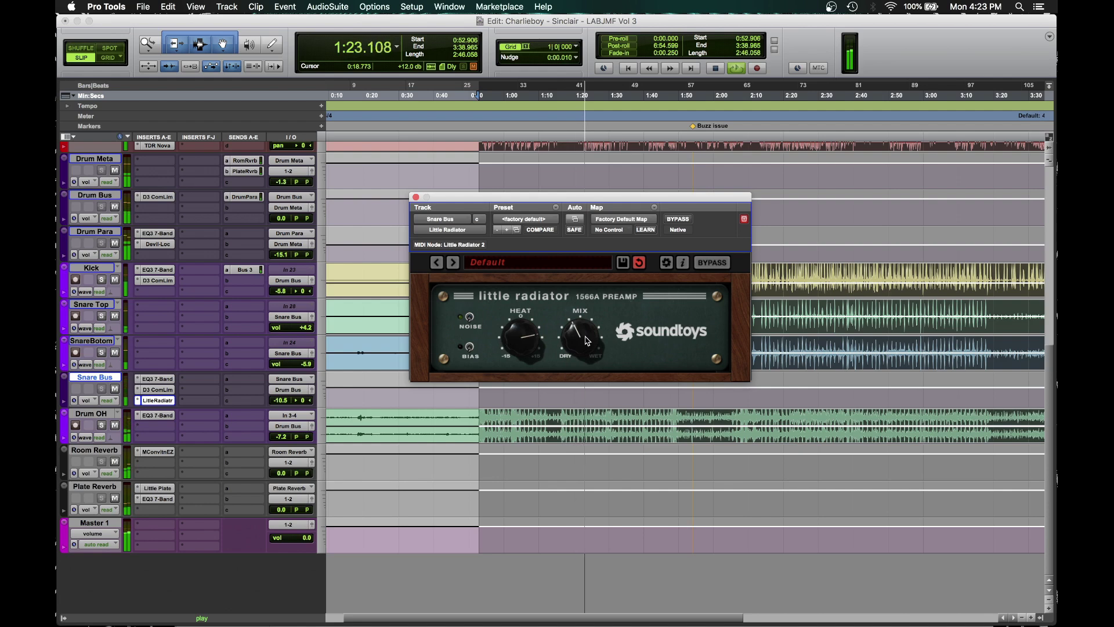
pyautogui.moveTo(579, 340); pyautogui.dragTo(571, 414)
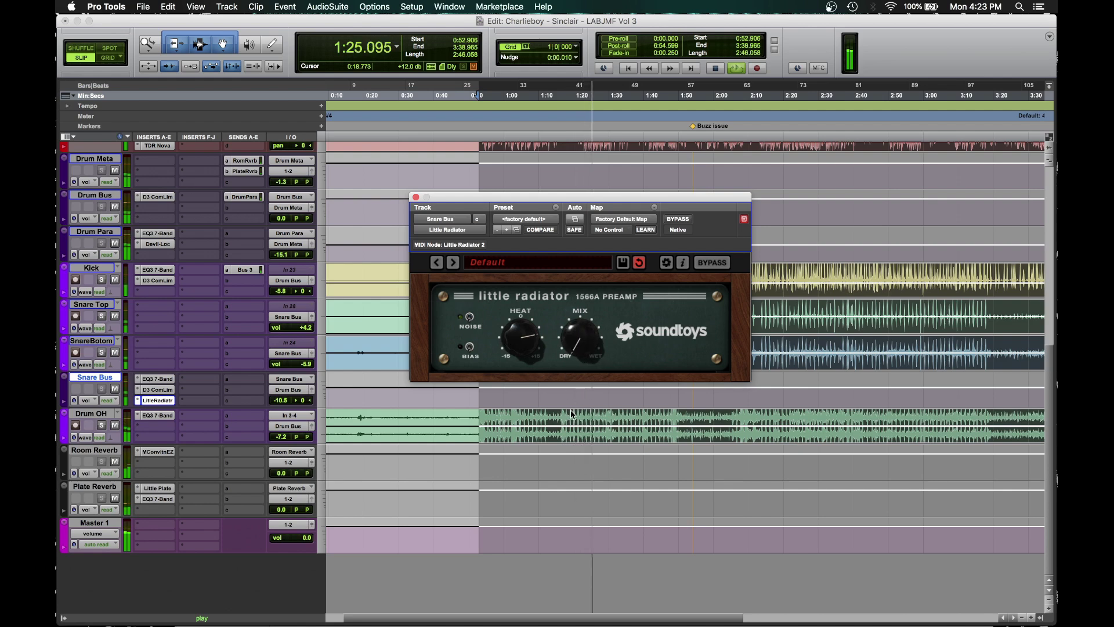
pyautogui.moveTo(570, 314); pyautogui.dragTo(559, 350)
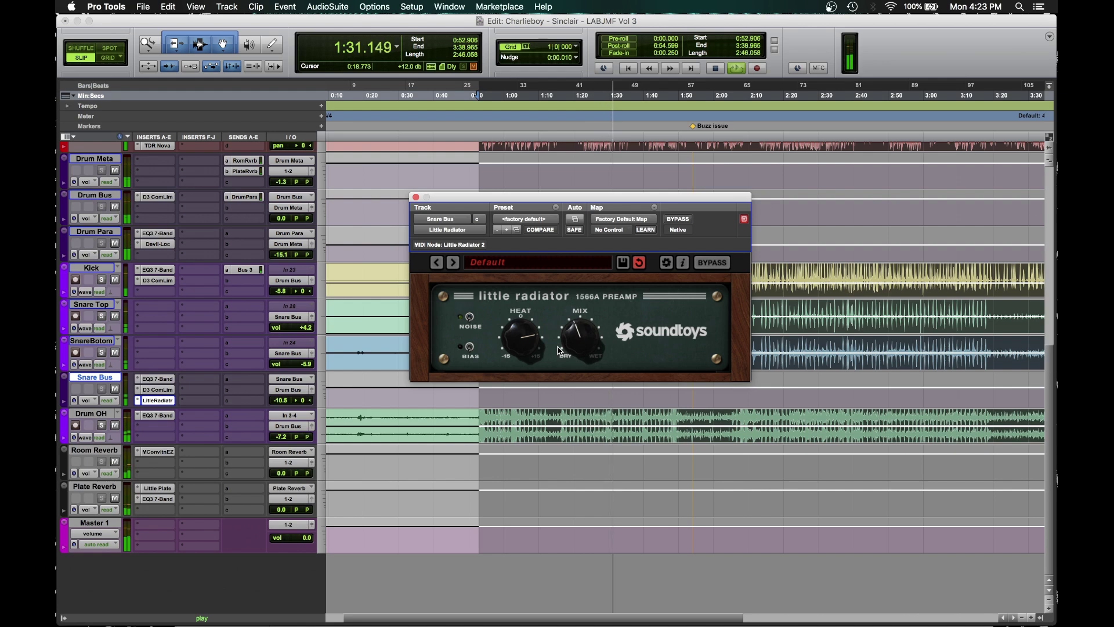
# Step: Enable the LF band at 167.4 Hz in the Snare Bus EQ, setting its Q to 1.11 and gain to 5.0 dB
pyautogui.click(157, 379)
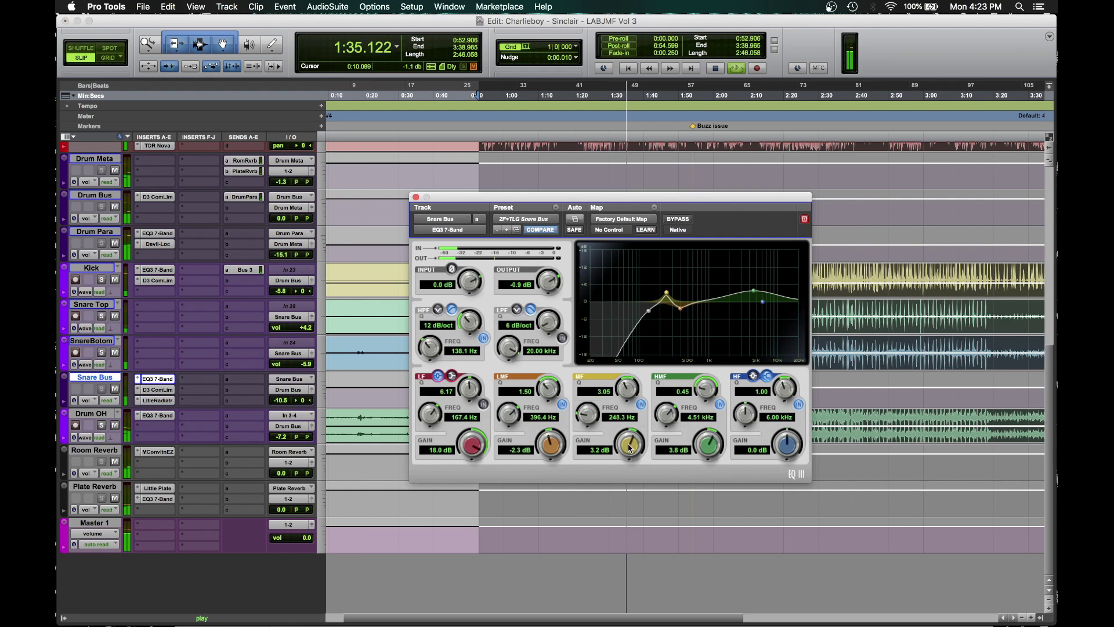
pyautogui.click(483, 404)
pyautogui.moveTo(470, 388); pyautogui.dragTo(472, 498)
pyautogui.moveTo(468, 386); pyautogui.dragTo(468, 401)
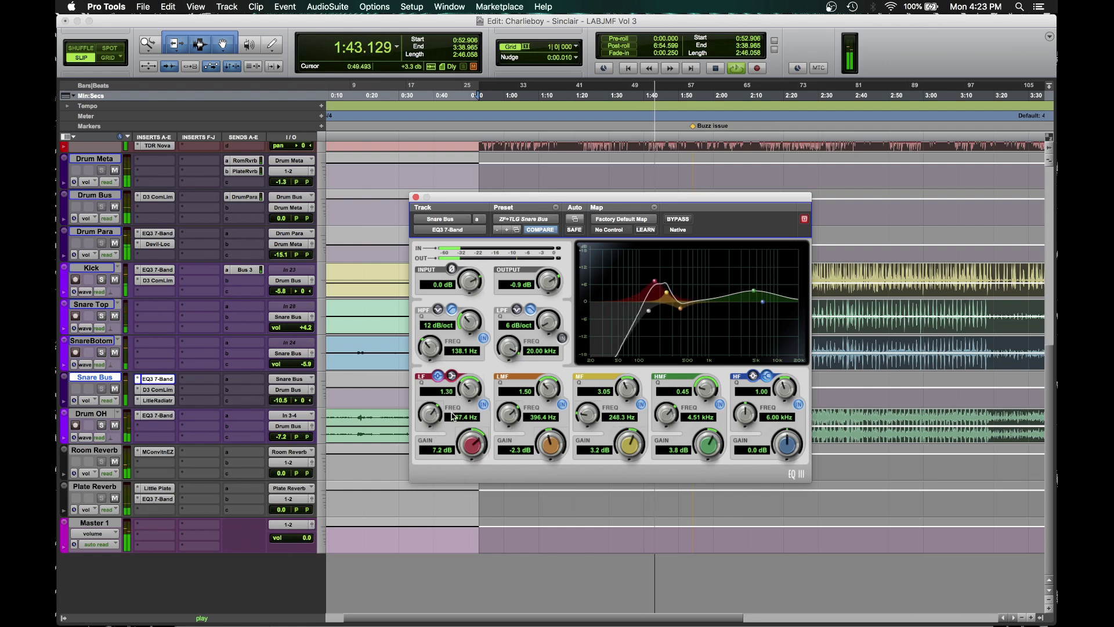
pyautogui.moveTo(471, 443); pyautogui.dragTo(470, 457)
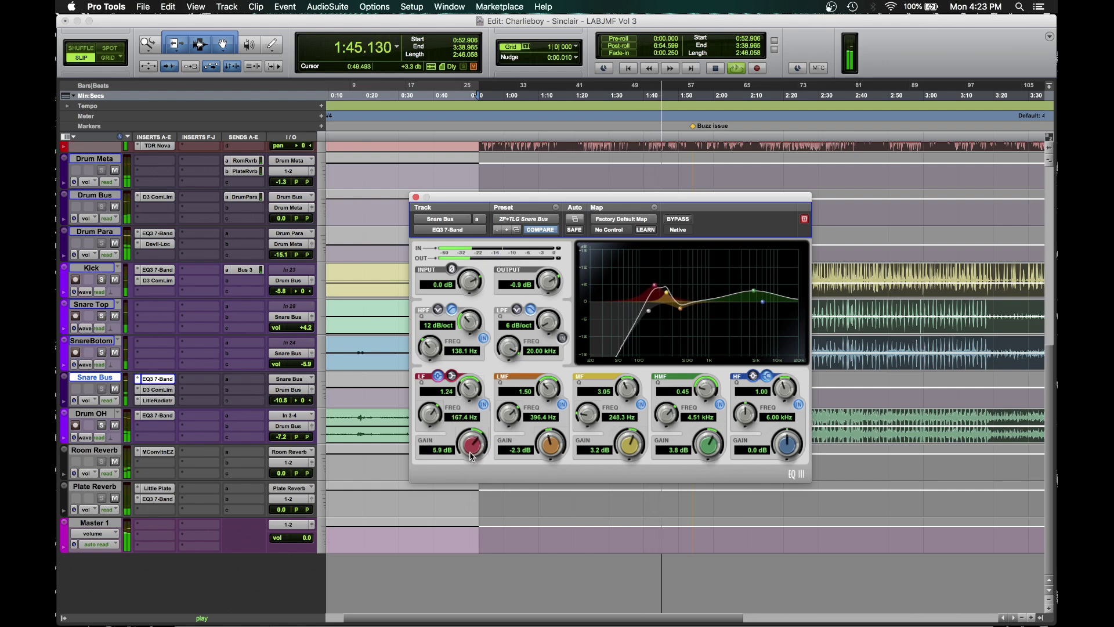
pyautogui.moveTo(468, 390); pyautogui.dragTo(463, 400)
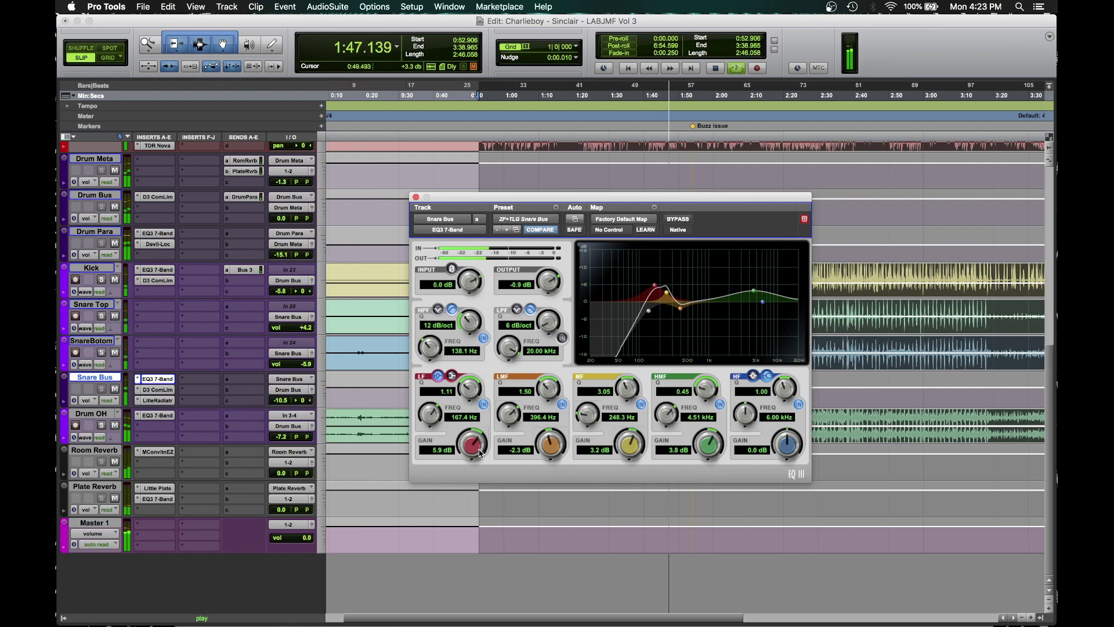
pyautogui.moveTo(470, 453); pyautogui.dragTo(471, 456)
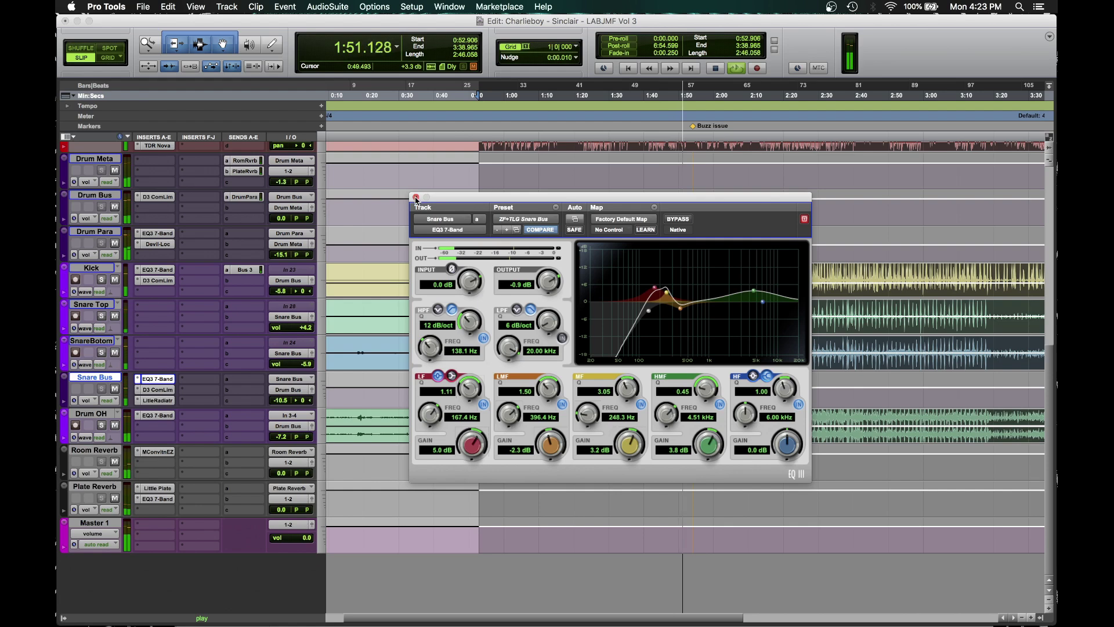
pyautogui.click(416, 197)
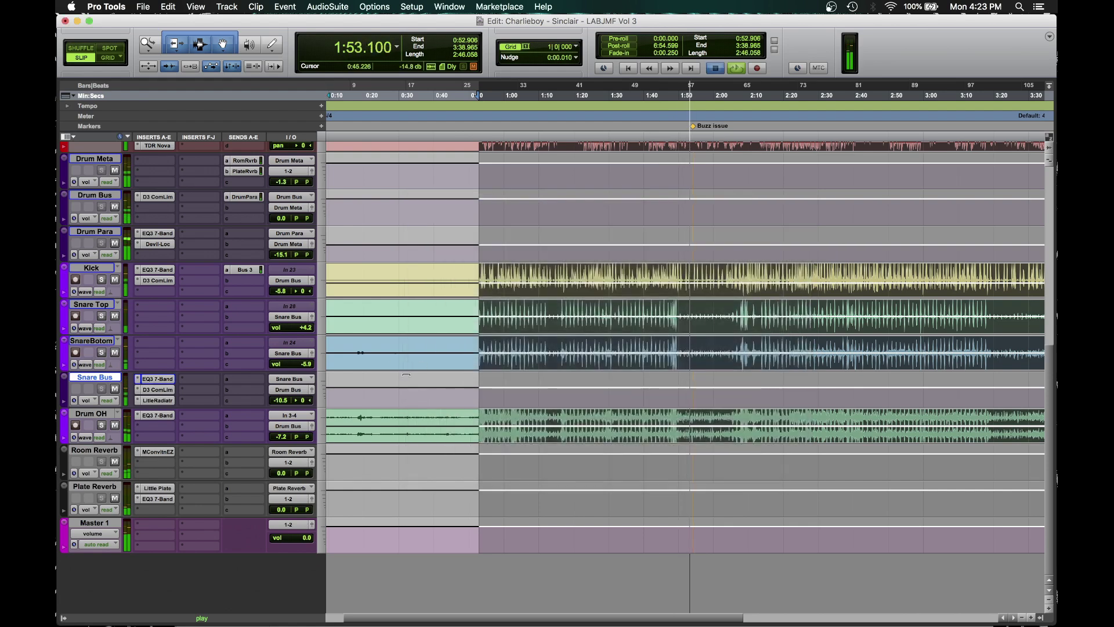
# Step: Replay the selection and lower the Snare Bus volume to -12.8 dB, then stop playback
pyautogui.press('space')
pyautogui.click(281, 402)
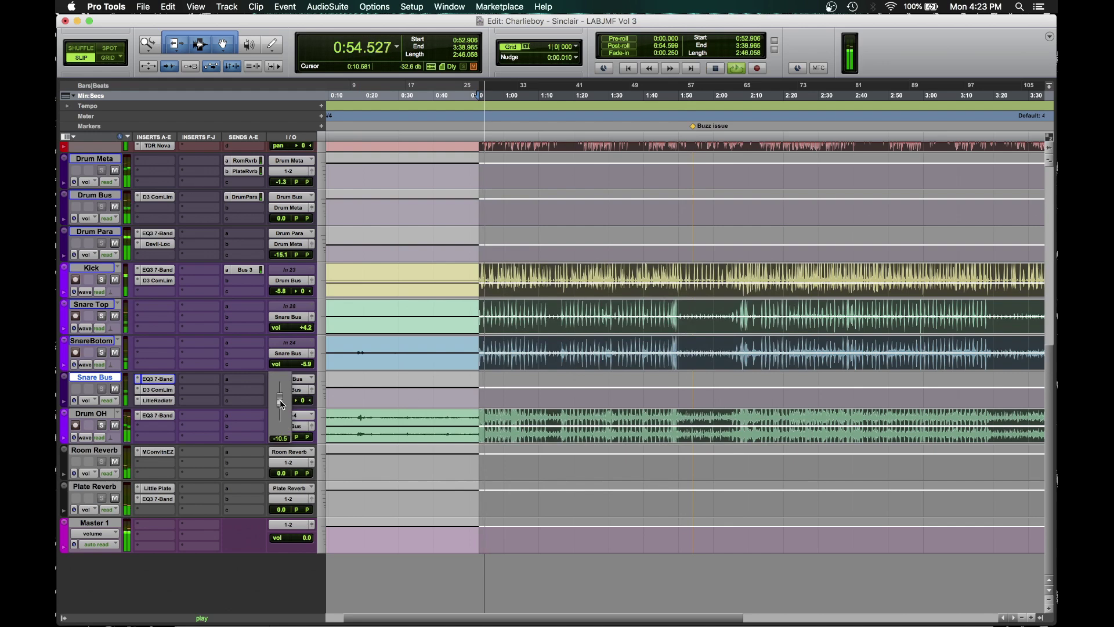
pyautogui.moveTo(281, 405); pyautogui.dragTo(274, 424)
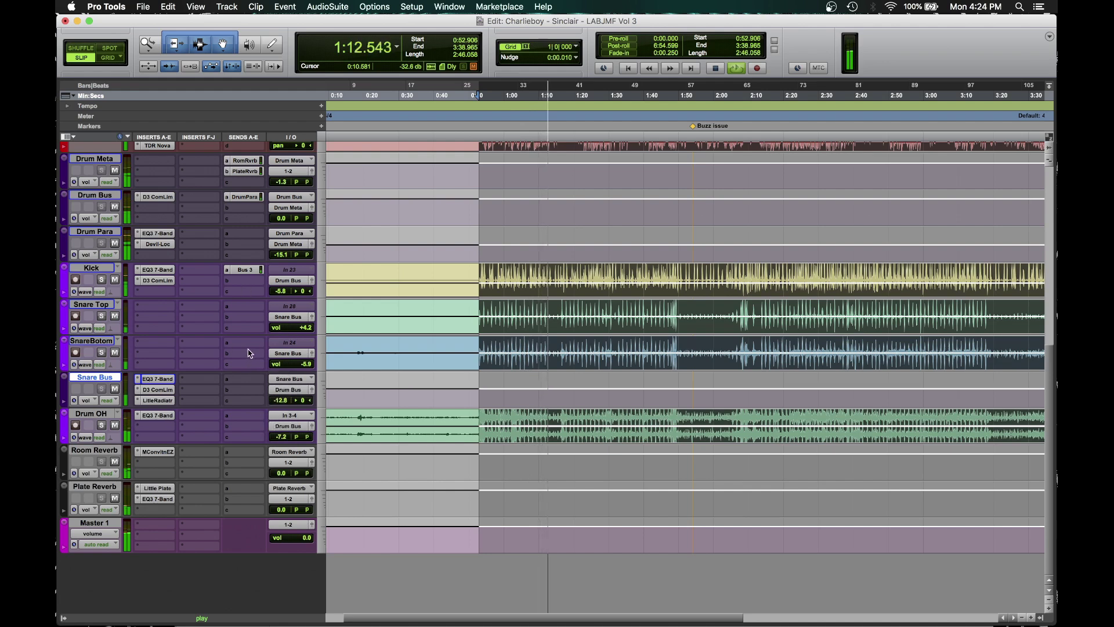
pyautogui.press('space')
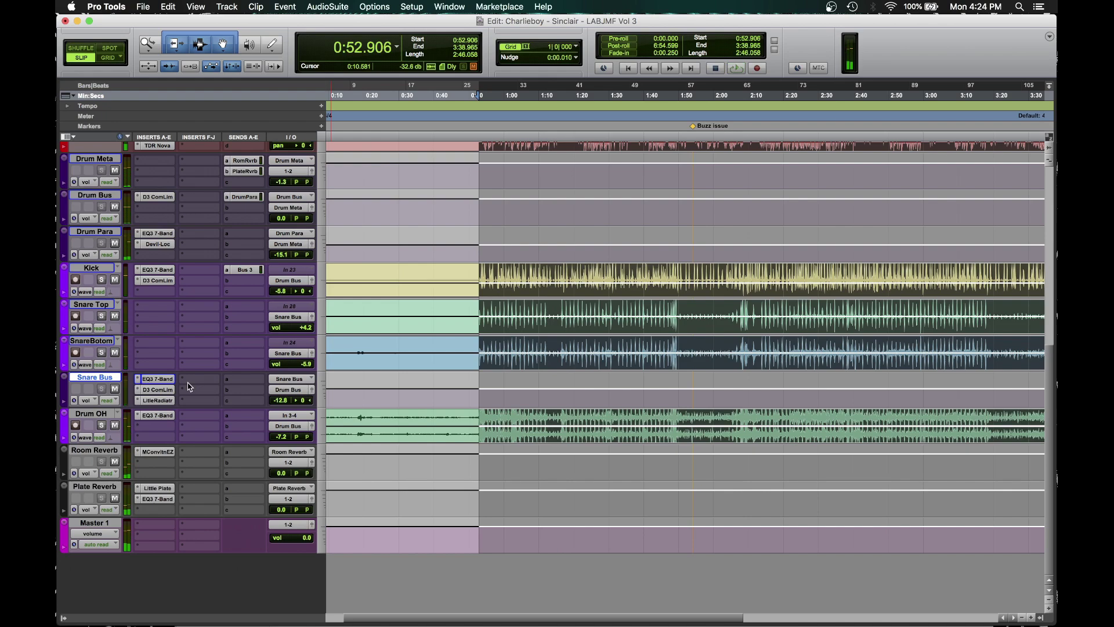
# Step: Review the Snare Bus EQ and Little Radiator settings, then close the plug-in window
pyautogui.scroll(5, 199, 398)
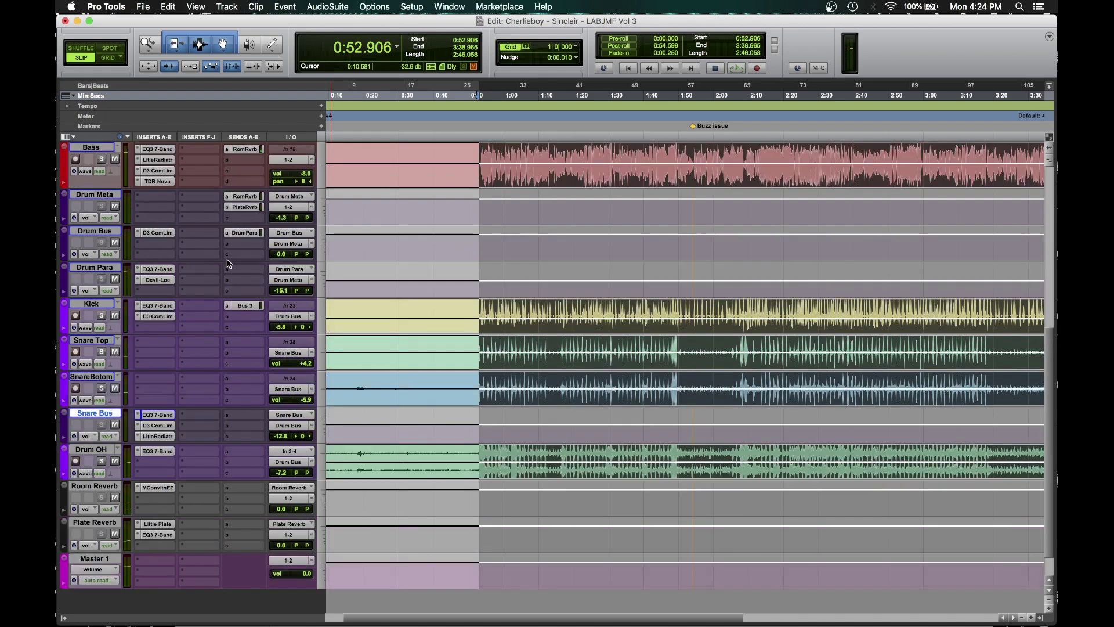
pyautogui.scroll(-5, 156, 461)
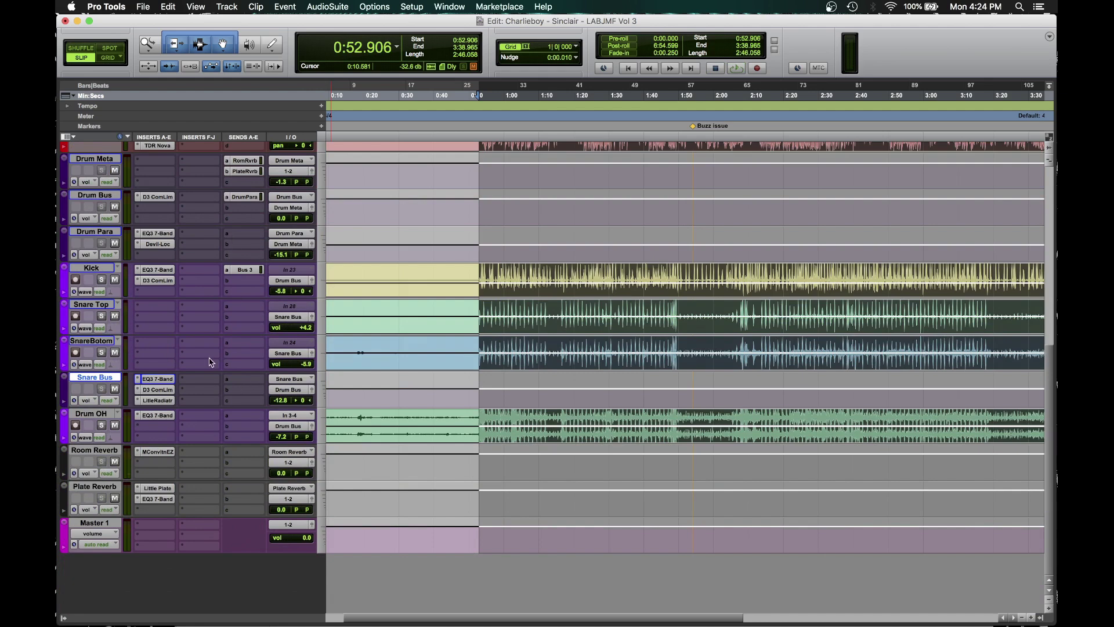
pyautogui.click(170, 381)
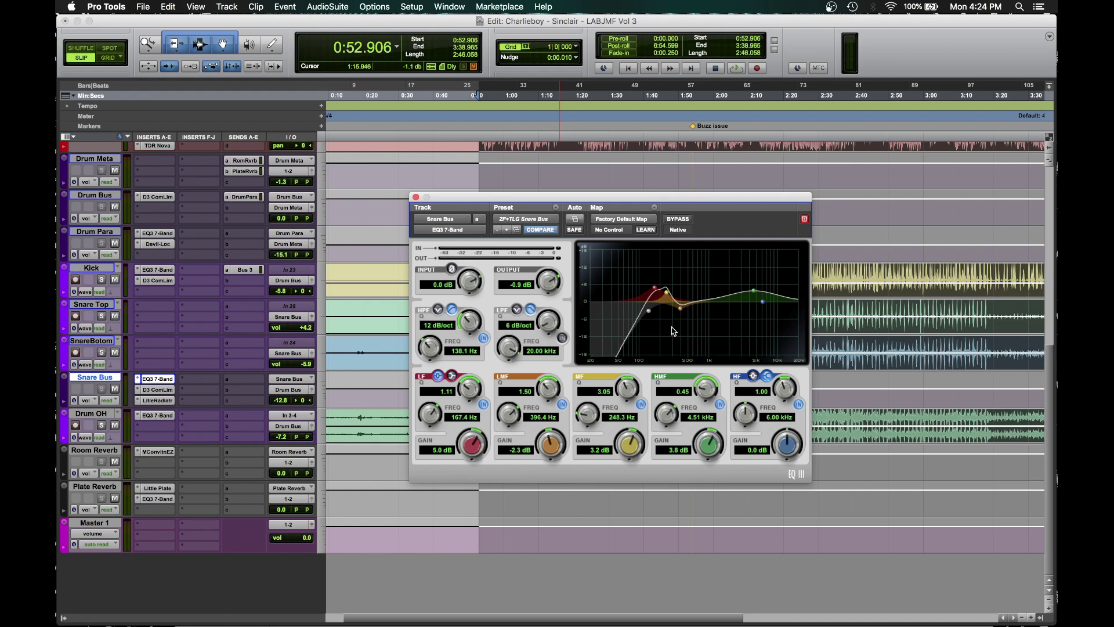
pyautogui.click(157, 401)
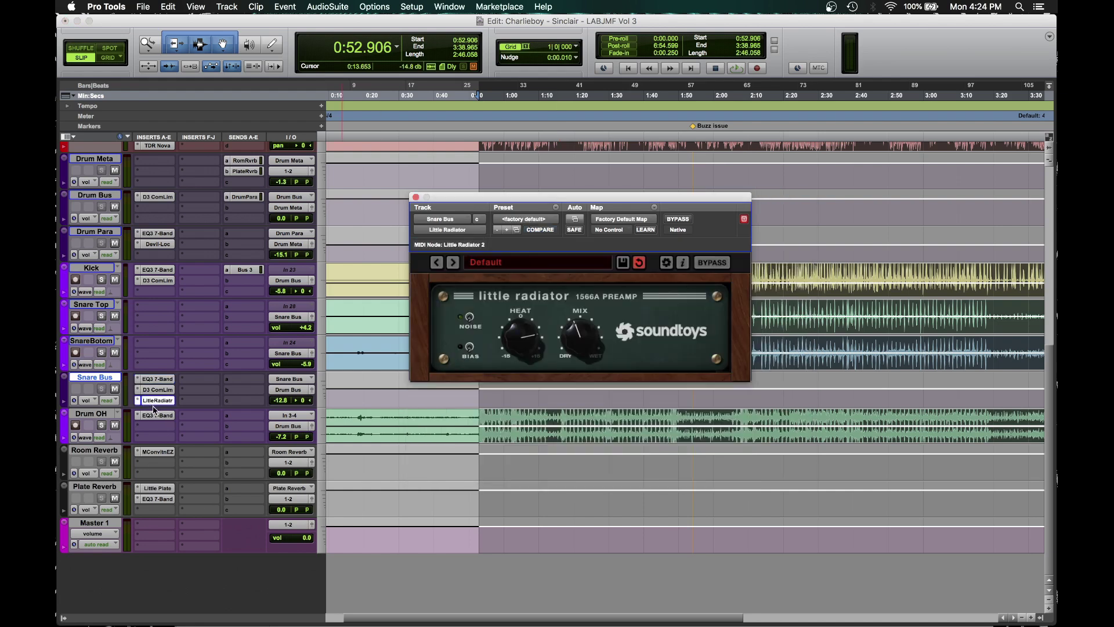
pyautogui.click(416, 197)
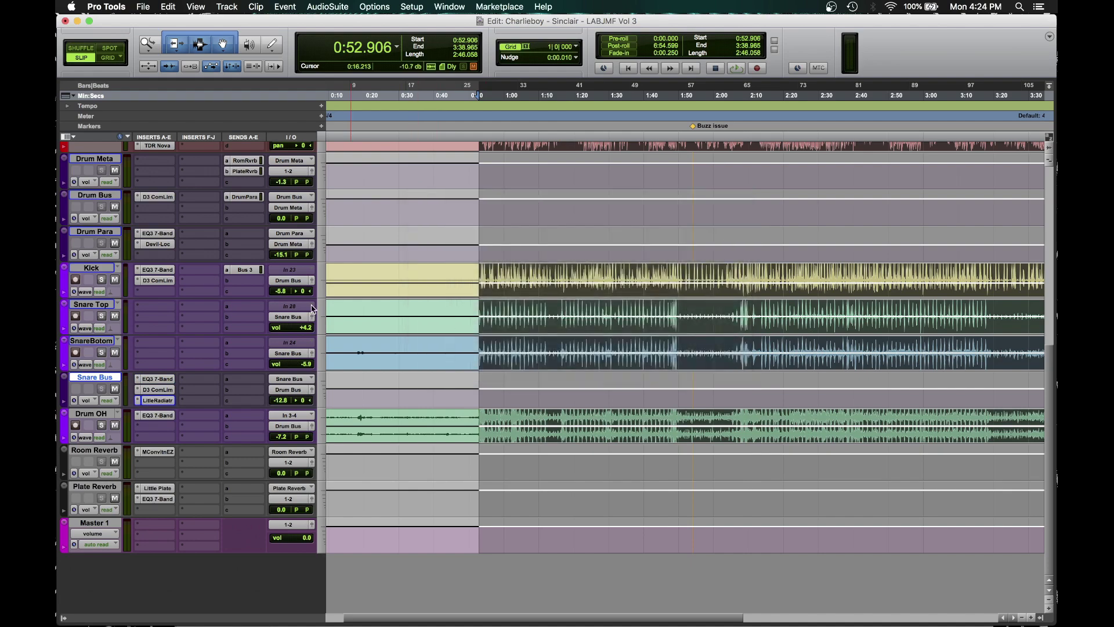
# Step: Play the selection again and raise the Bass track volume to -7.7 dB
pyautogui.scroll(10, 411, 326)
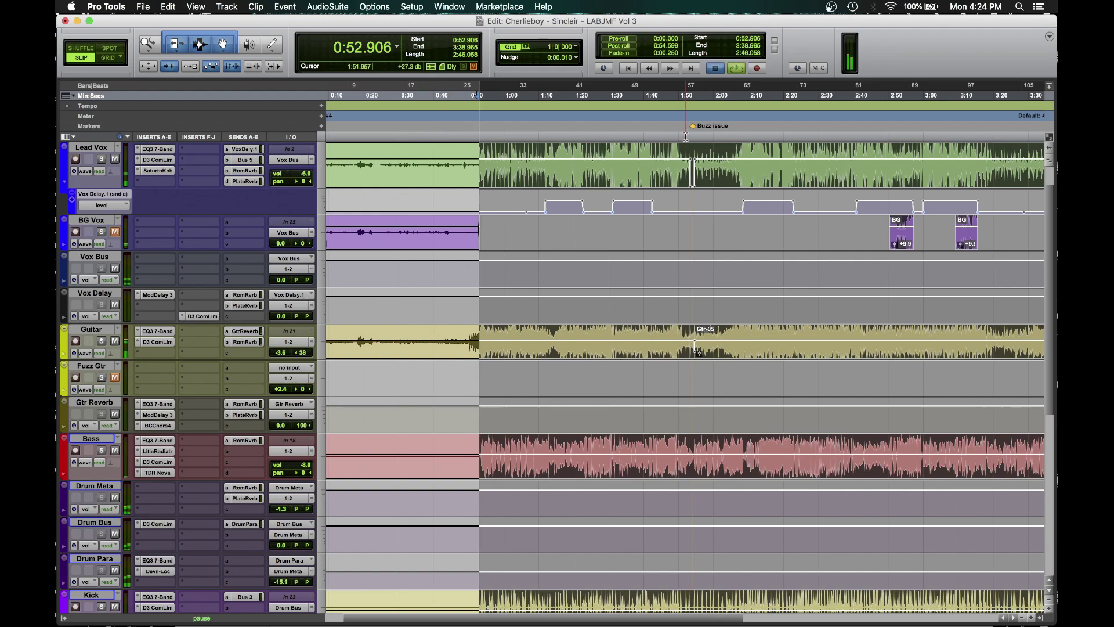
pyautogui.press('space')
pyautogui.hscroll(6, 551, 334)
pyautogui.hscroll(-6, 636, 356)
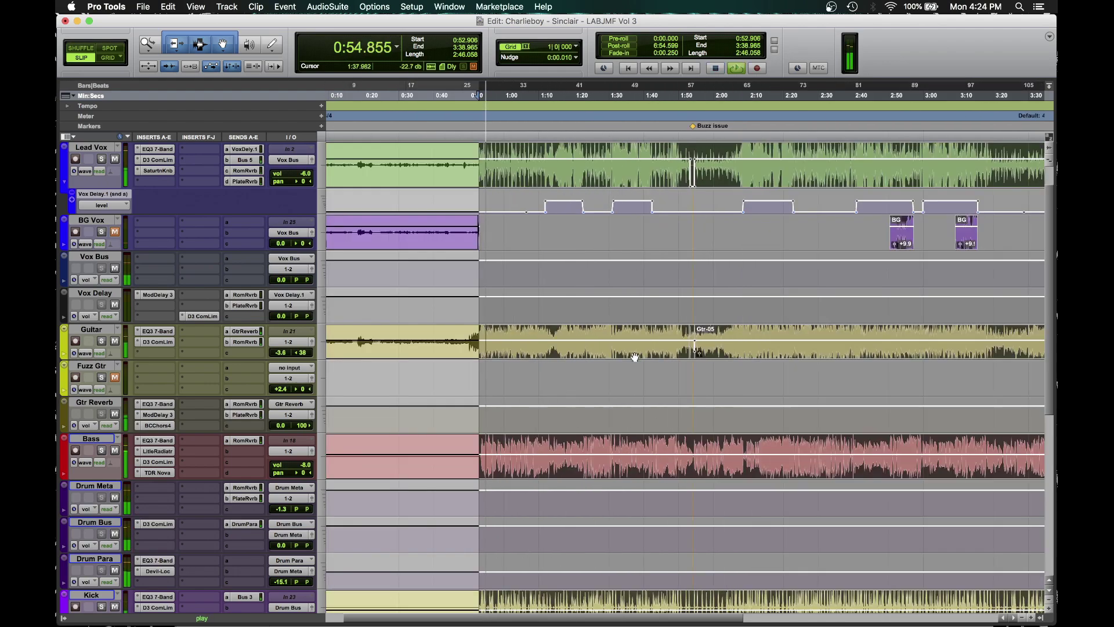
pyautogui.scroll(-5, 636, 355)
pyautogui.scroll(-1, 523, 284)
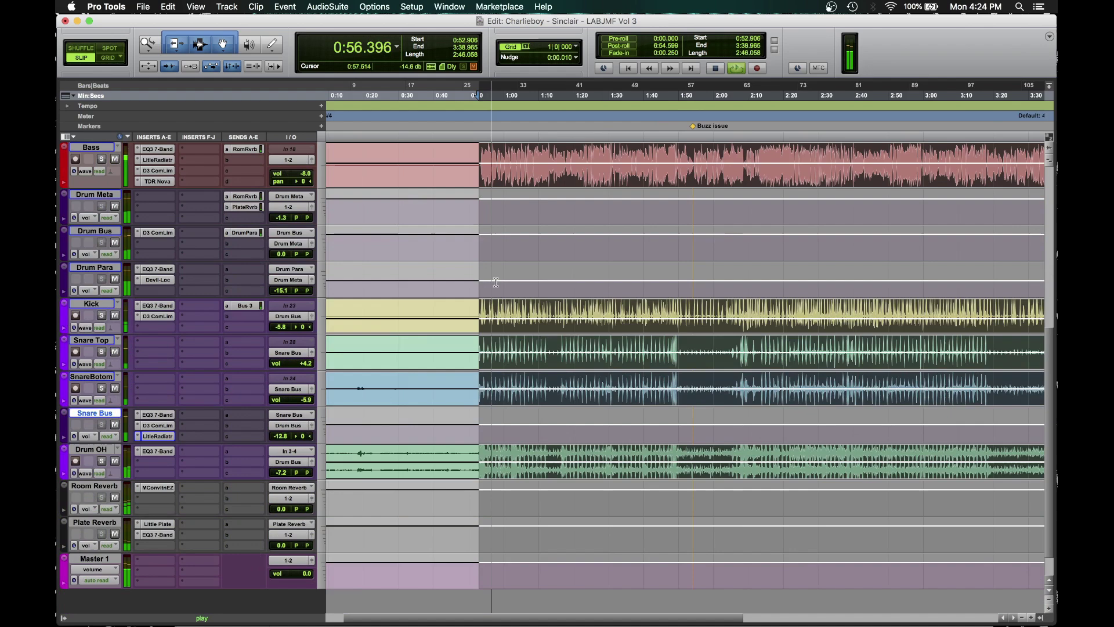
pyautogui.click(307, 175)
pyautogui.moveTo(306, 177); pyautogui.dragTo(307, 175)
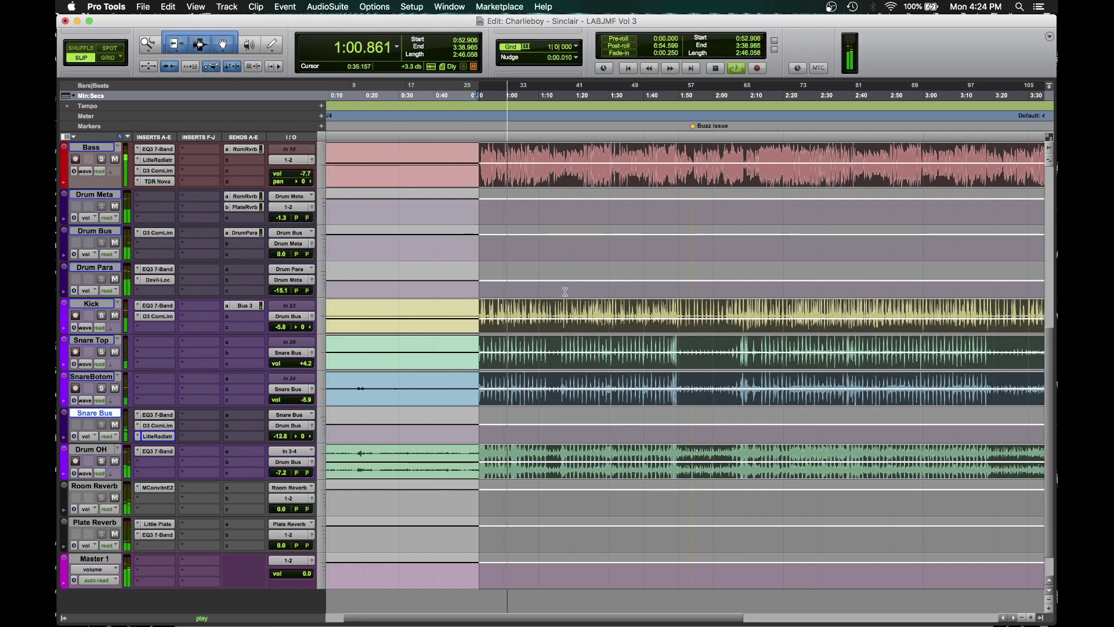
# Step: Set the Drum Meta send to the Plate Reverb to -16.3 dB during playback, close the send window and stop playback
pyautogui.scroll(8, 573, 292)
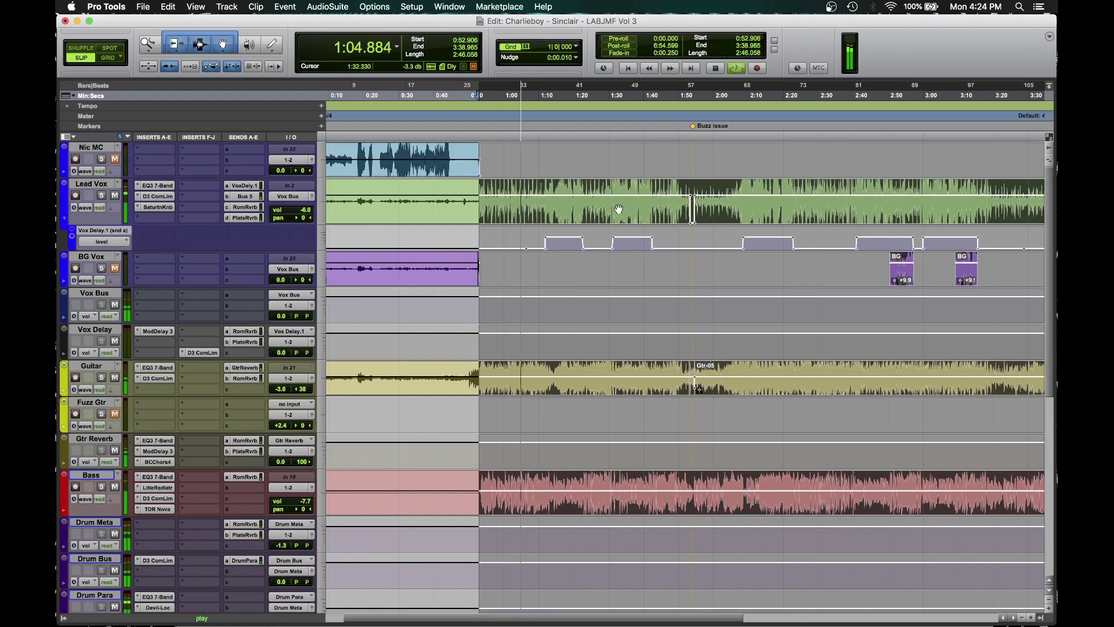
pyautogui.scroll(-3, 598, 237)
pyautogui.scroll(-5, 597, 237)
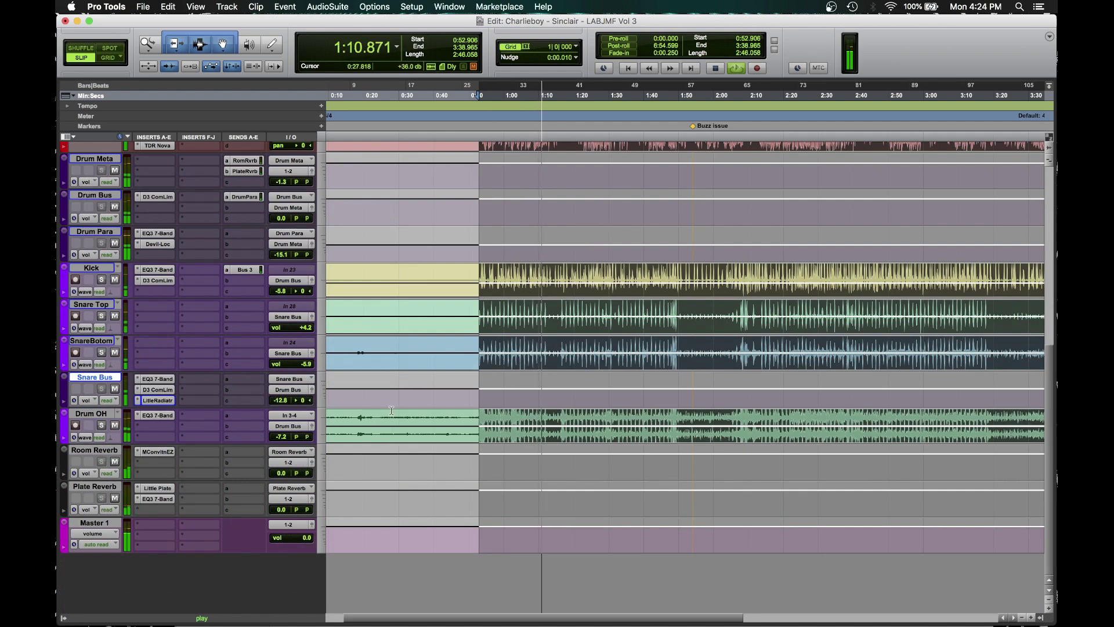
pyautogui.scroll(4, 261, 342)
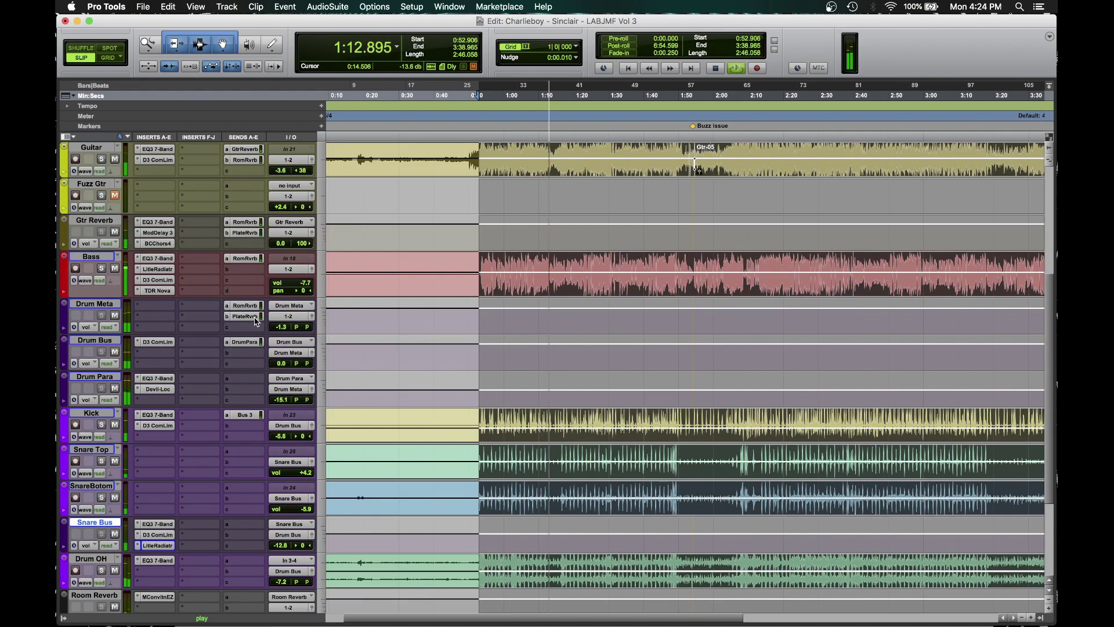
pyautogui.click(244, 317)
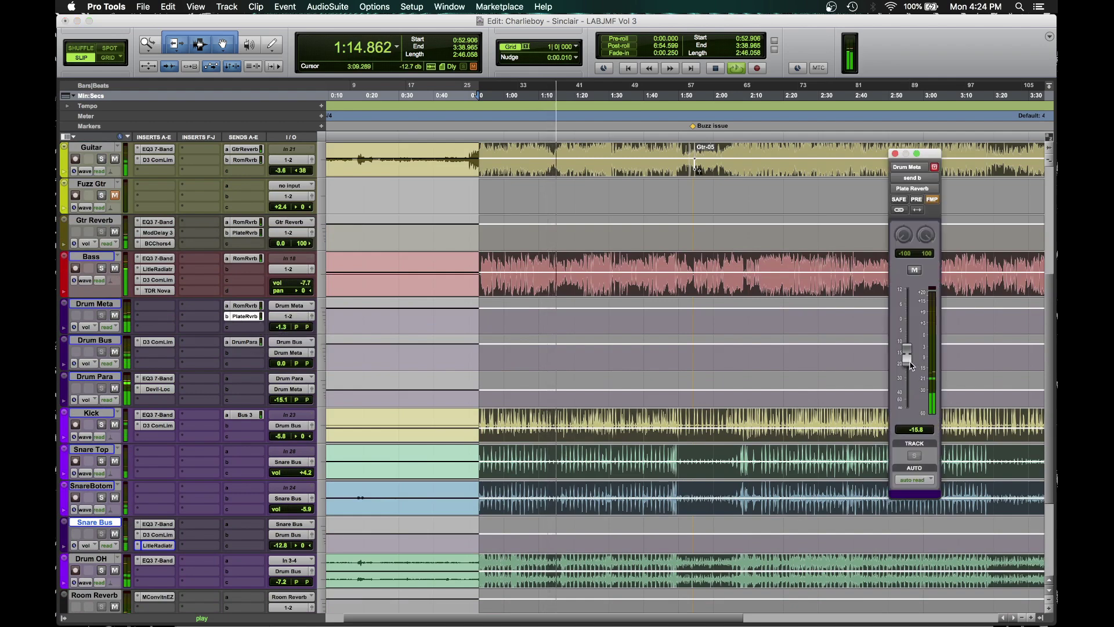
pyautogui.moveTo(906, 356); pyautogui.dragTo(909, 359)
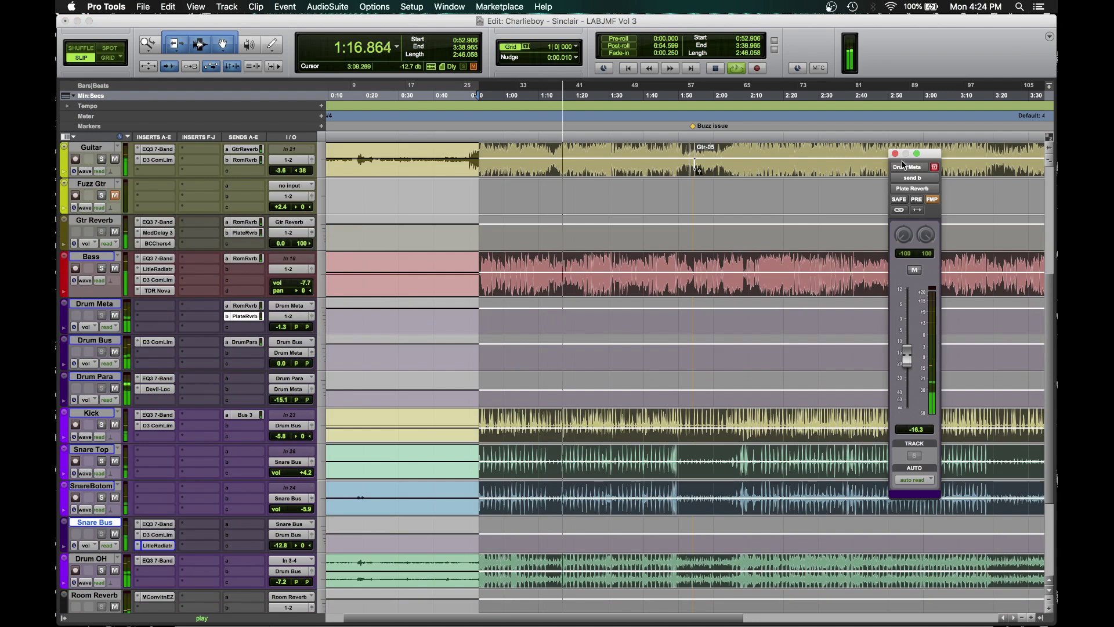
pyautogui.click(774, 367)
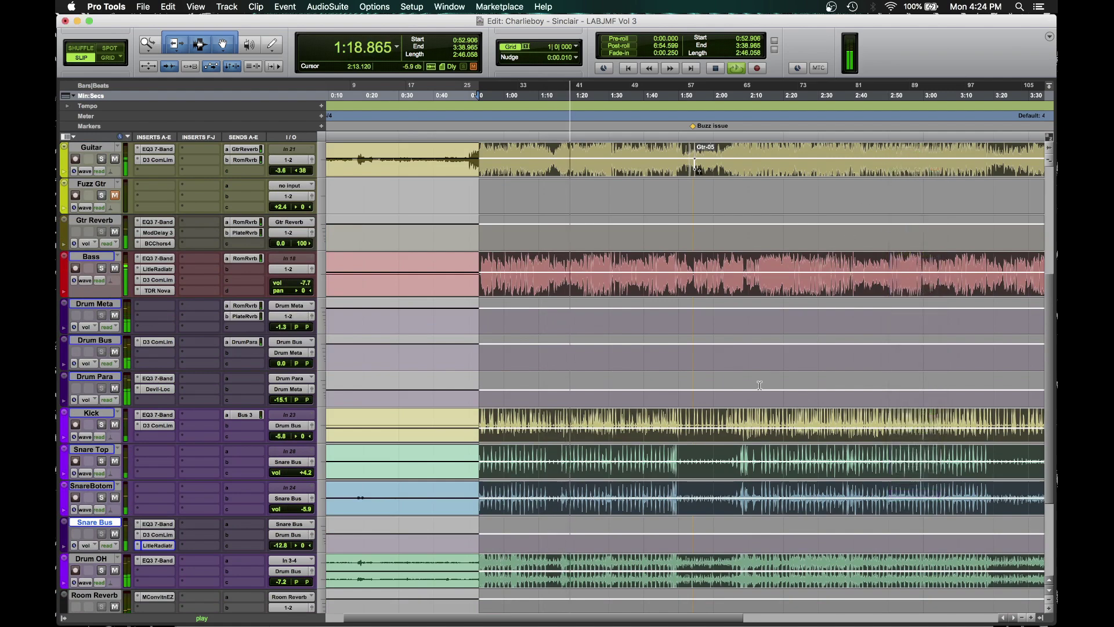
pyautogui.scroll(-4, 775, 367)
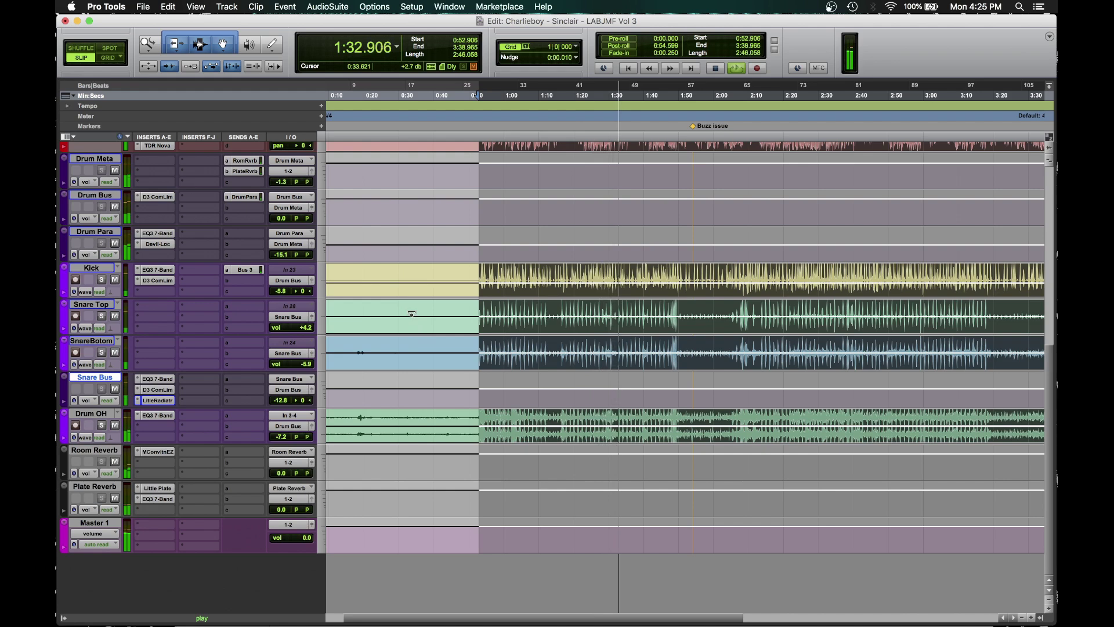
pyautogui.press('space')
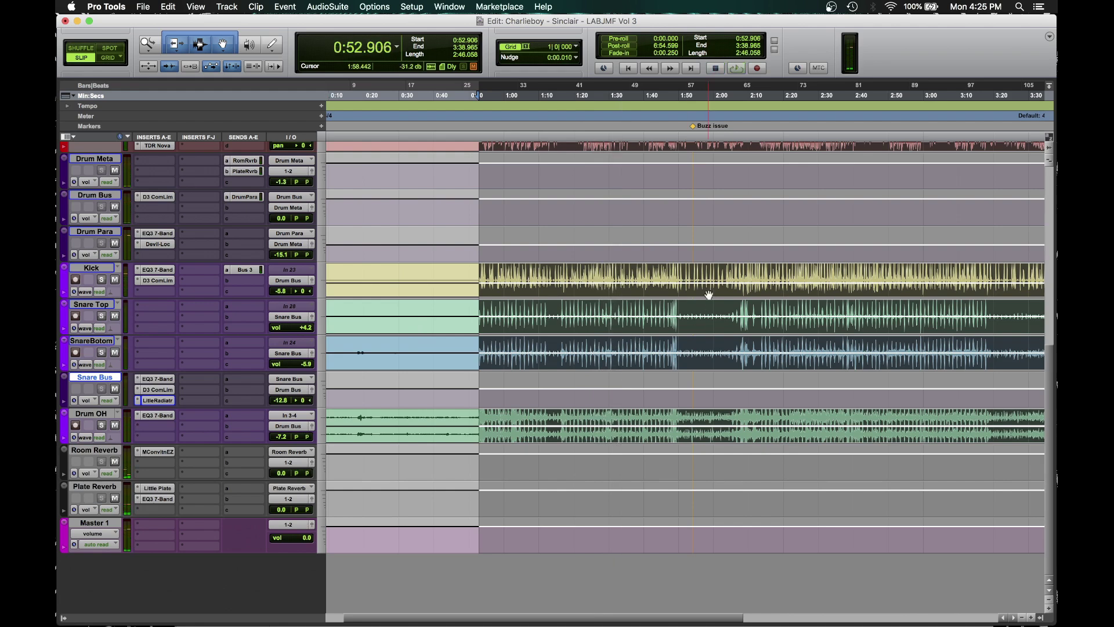
# Step: Examine the arrangement across all tracks from the intro to the ending, and place the edit cursor at 0:54.613 near the drum entry
pyautogui.click(603, 309)
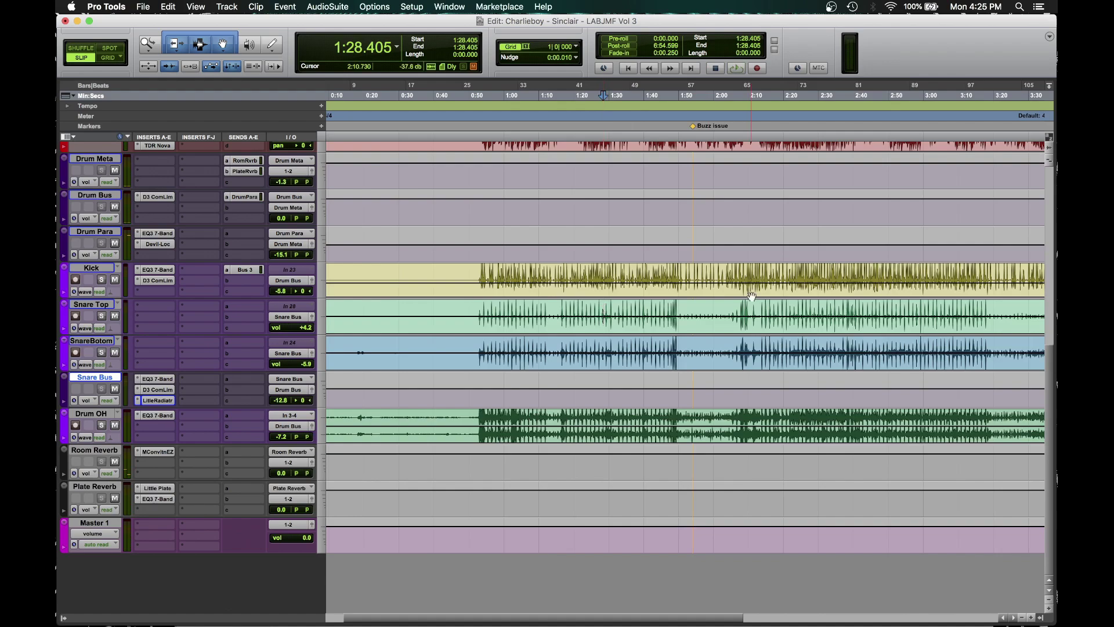
pyautogui.scroll(5, 683, 314)
pyautogui.hscroll(-2, 683, 313)
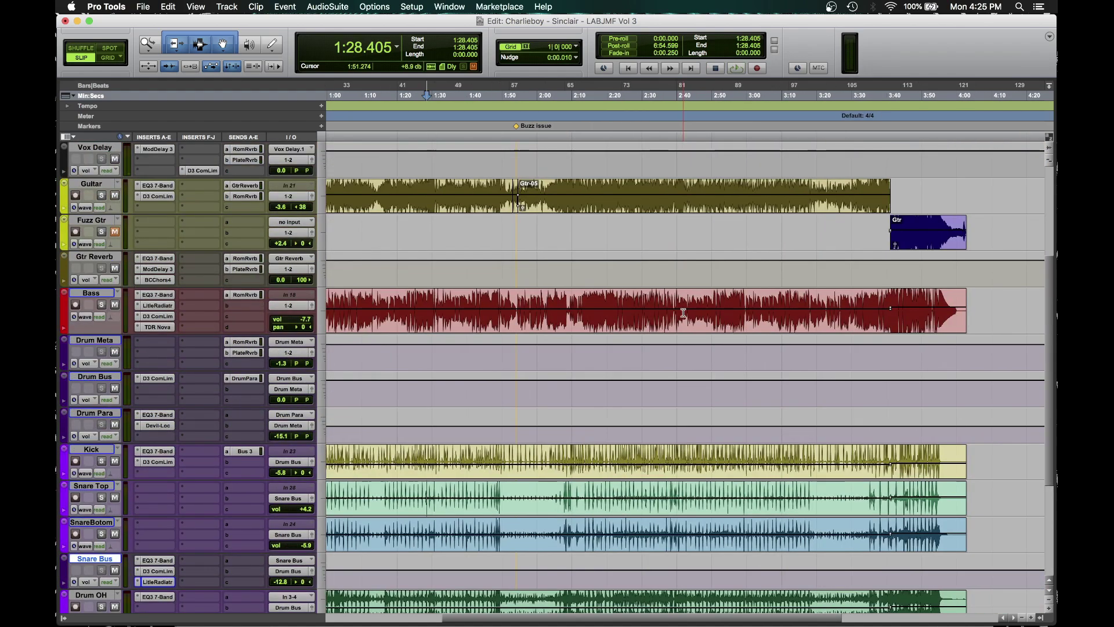
pyautogui.scroll(-3, 586, 437)
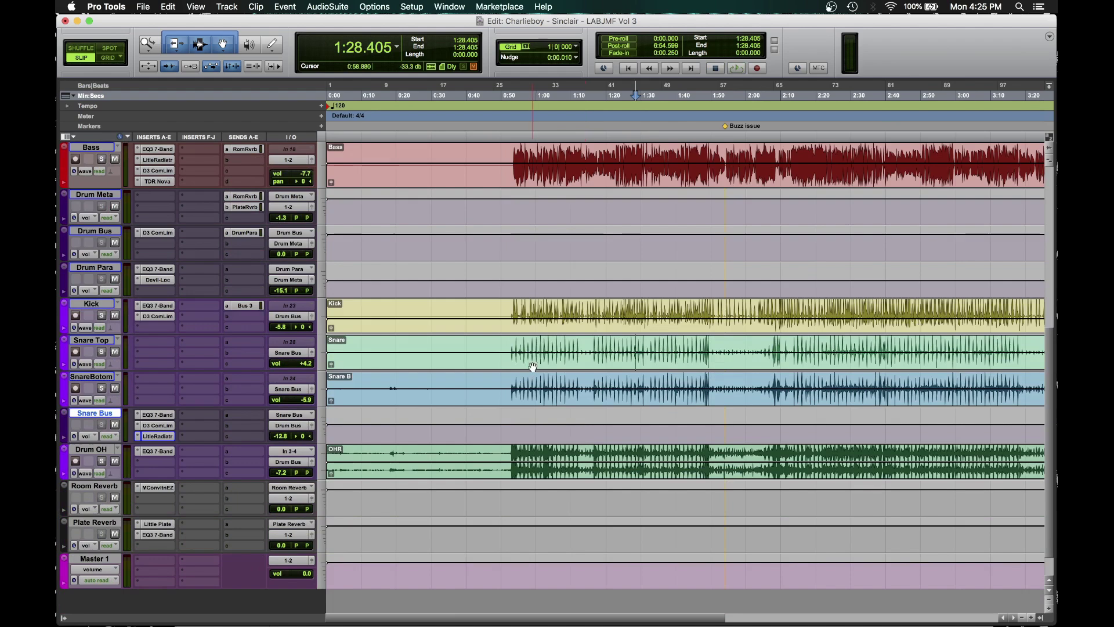
pyautogui.press('super+bracketright')
pyautogui.press('super+bracketright')
pyautogui.press('super+bracketright')
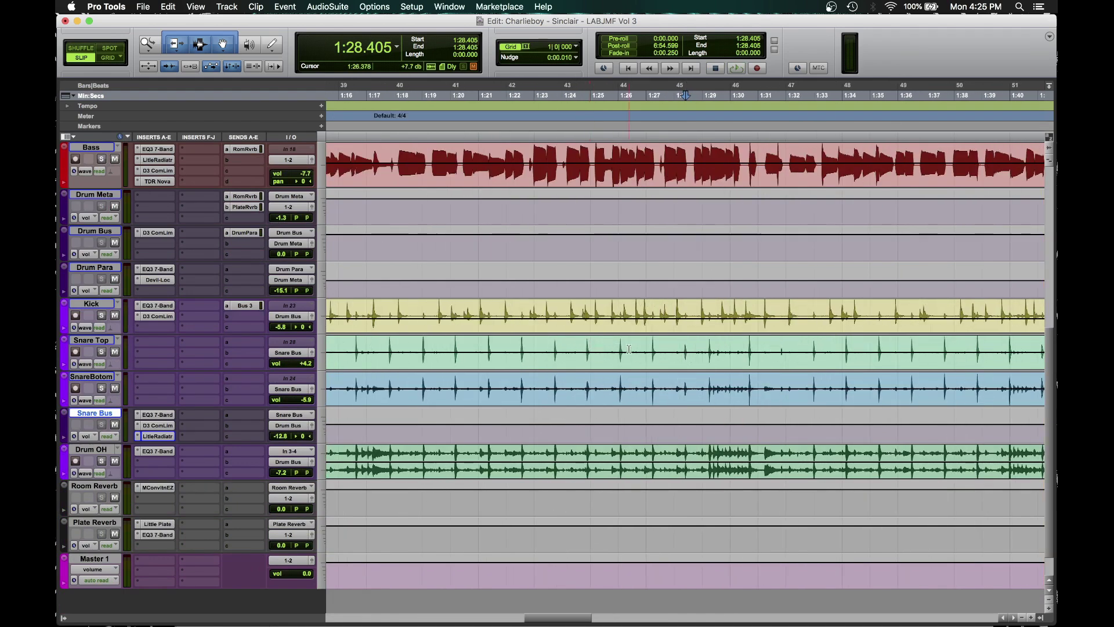
pyautogui.scroll(-1, 629, 349)
pyautogui.scroll(2, 628, 349)
pyautogui.hscroll(-5, 628, 350)
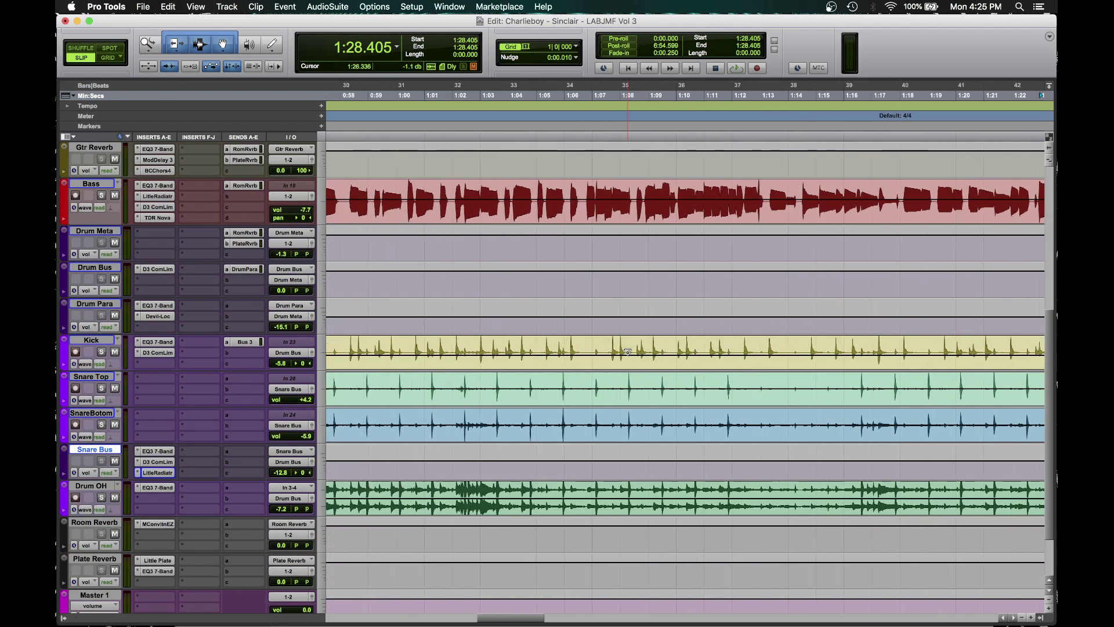
pyautogui.press('super+bracketleft')
pyautogui.press('super+bracketleft')
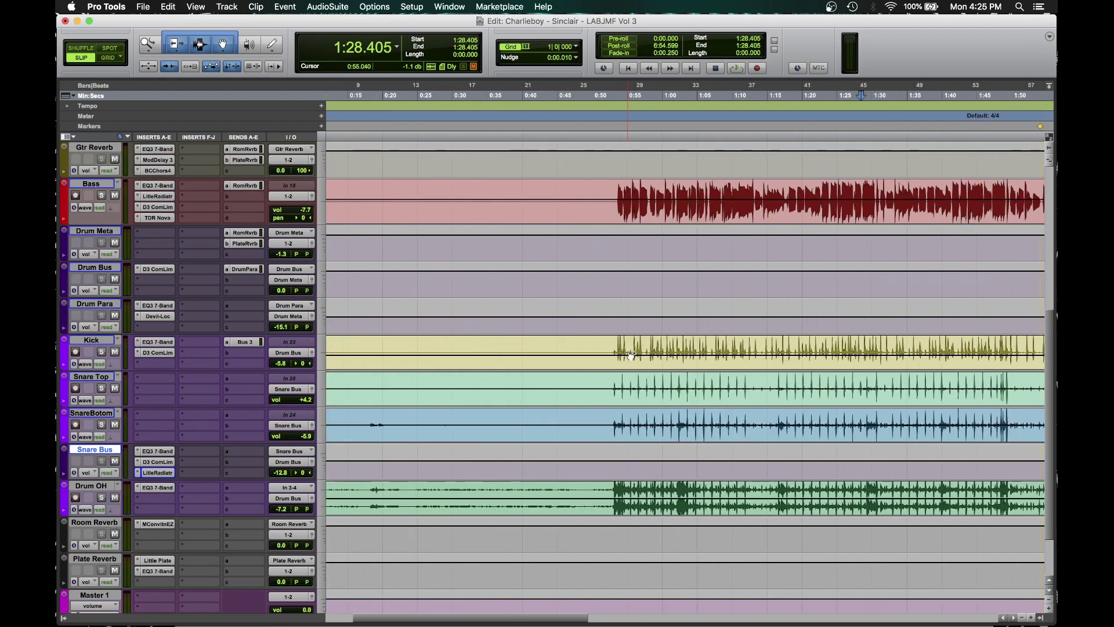
pyautogui.hscroll(3, 664, 368)
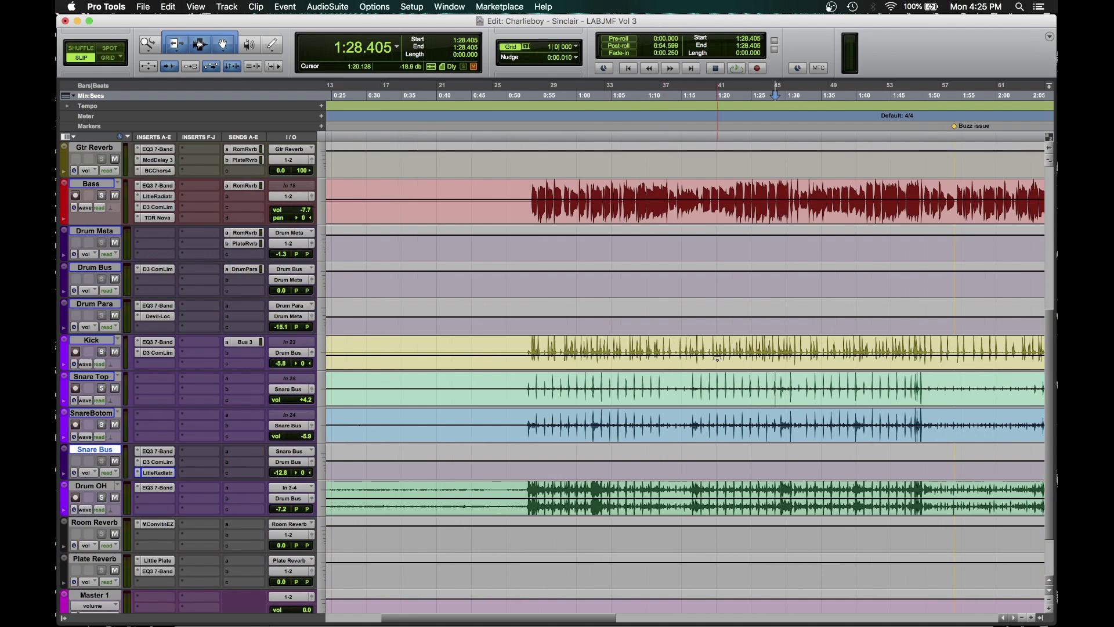
pyautogui.hscroll(4, 711, 376)
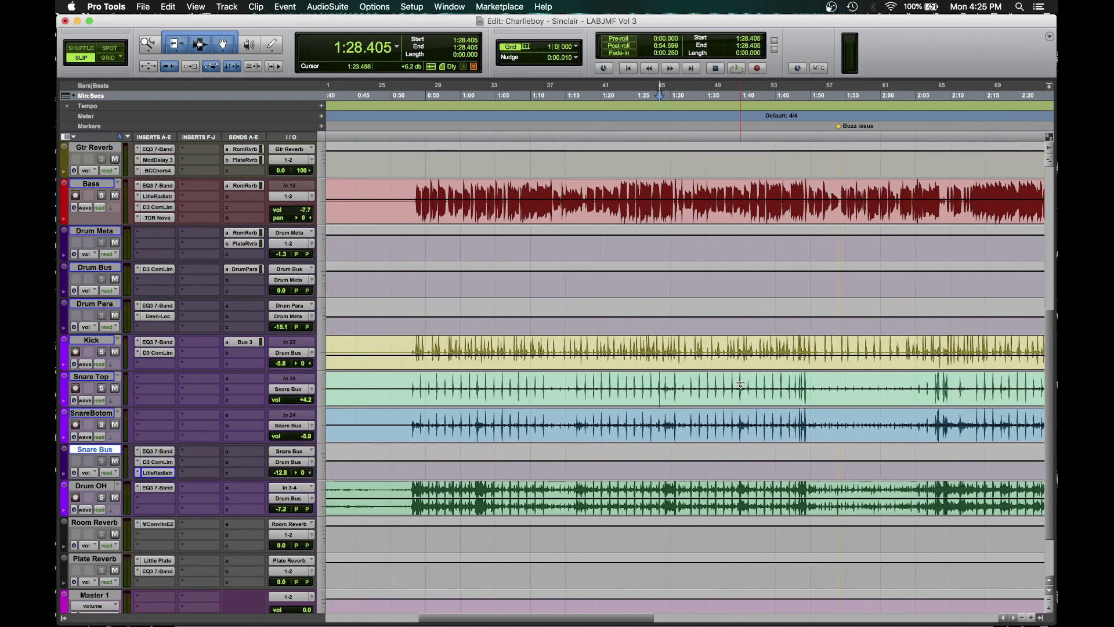
pyautogui.hscroll(10, 668, 376)
pyautogui.scroll(1, 669, 376)
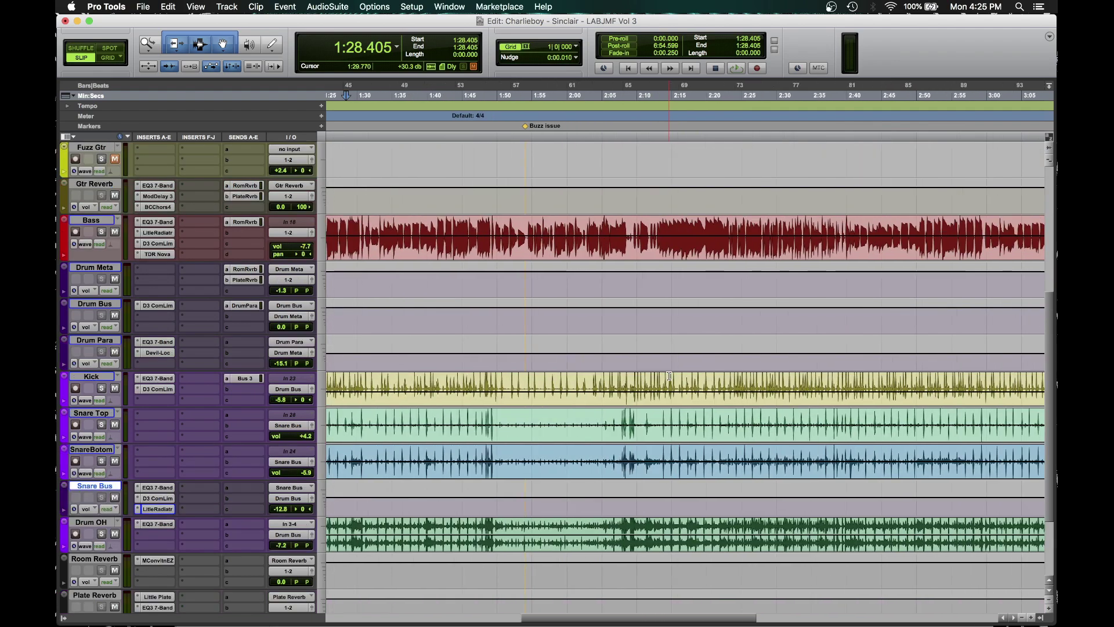
pyautogui.hscroll(15, 740, 380)
pyautogui.scroll(1, 740, 380)
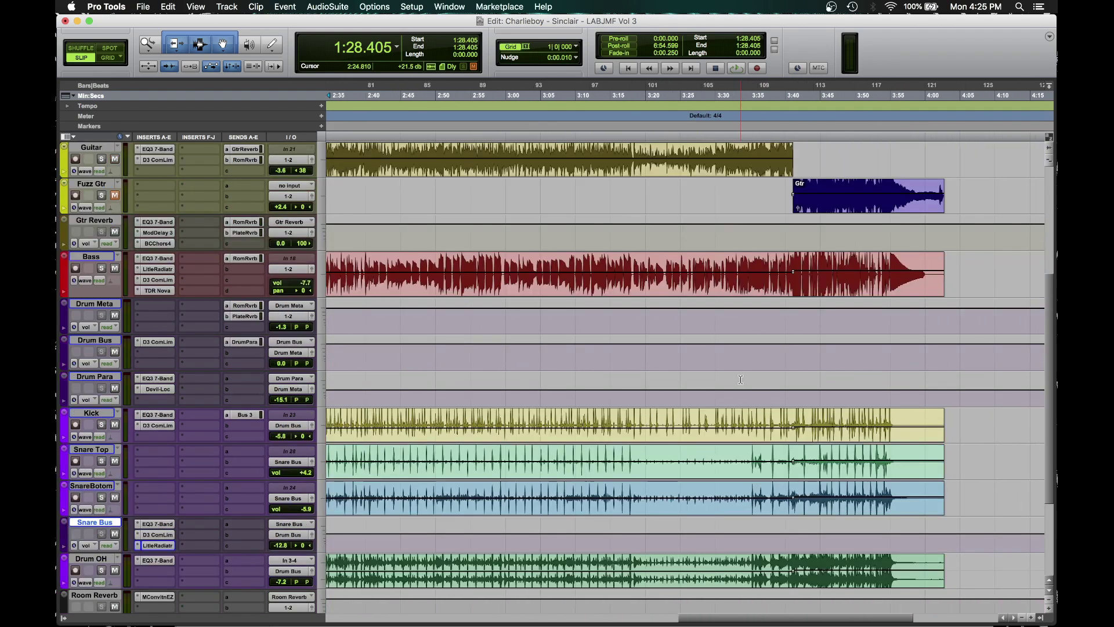
pyautogui.scroll(6, 617, 488)
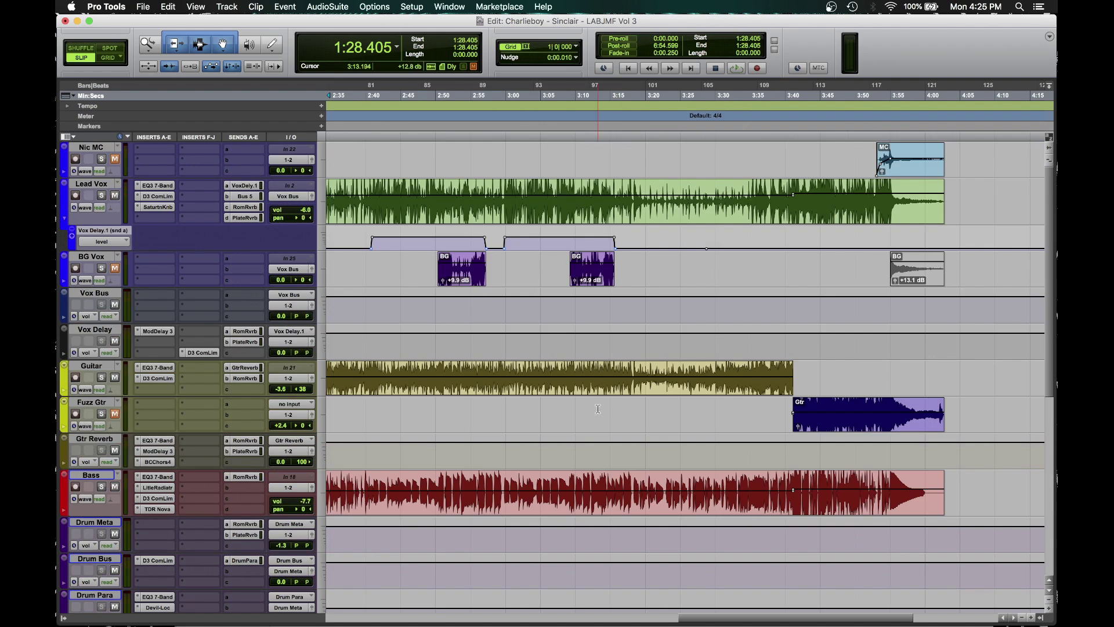
pyautogui.hscroll(-5, 617, 356)
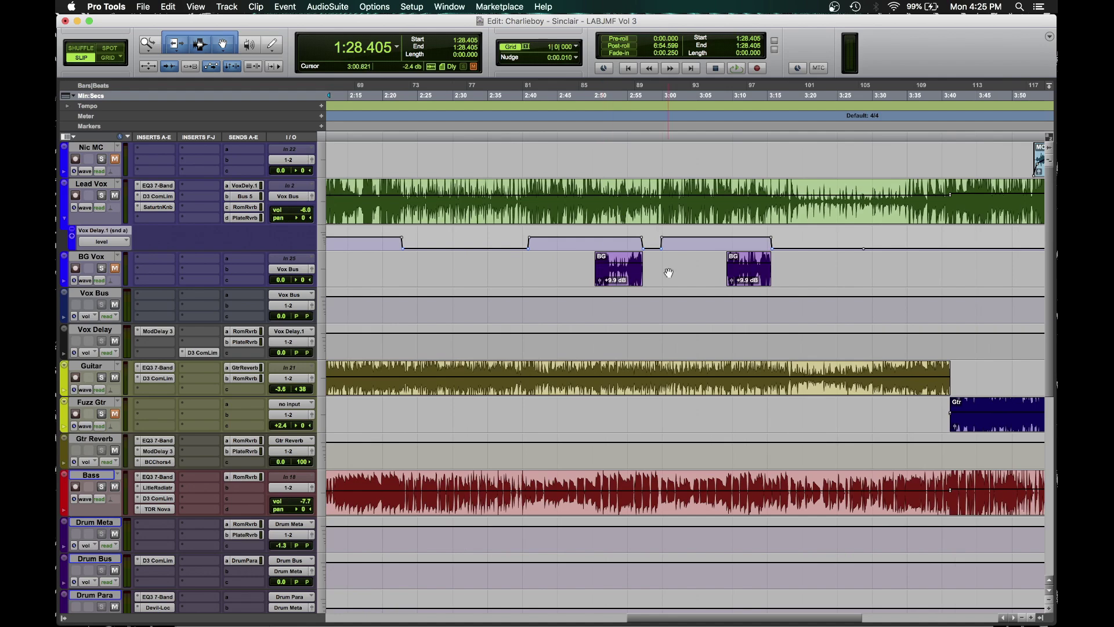
pyautogui.hscroll(11, 669, 273)
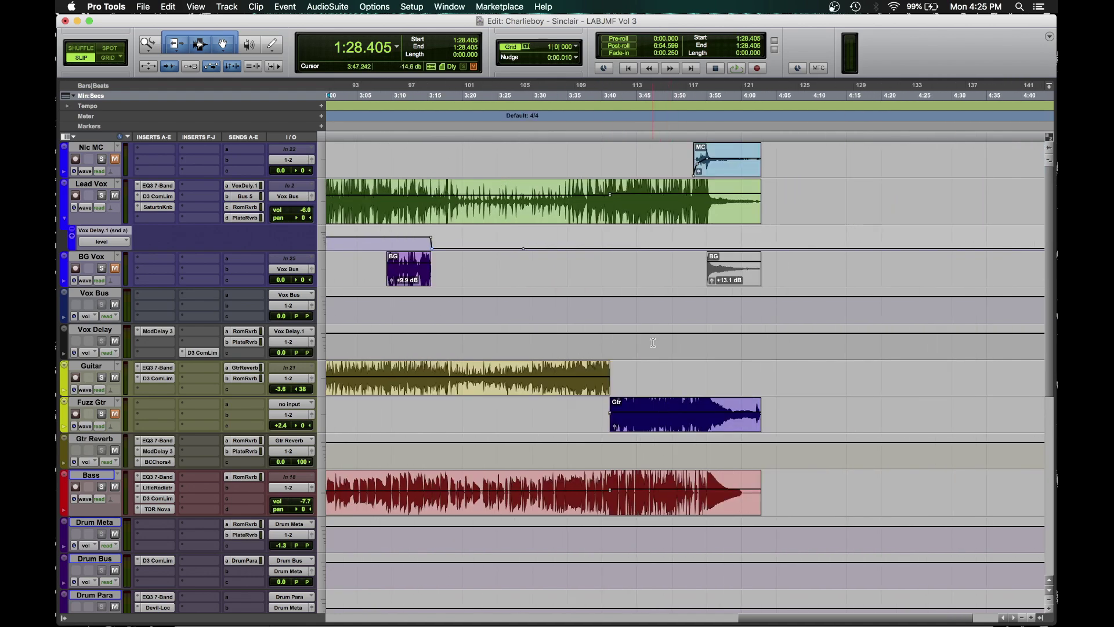
pyautogui.hscroll(-15, 653, 342)
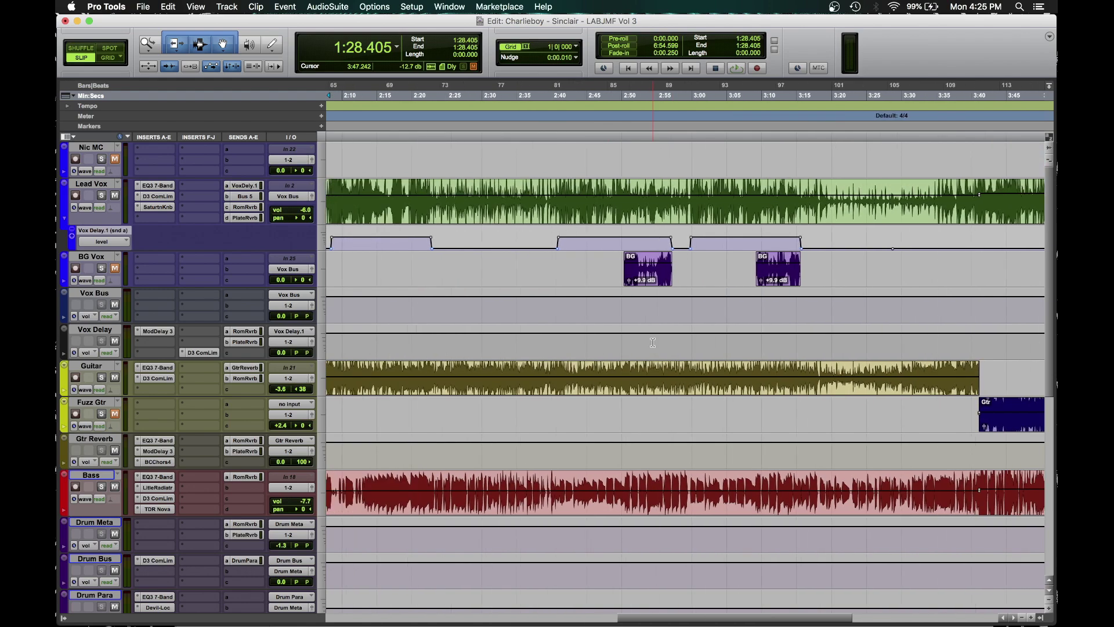
pyautogui.hscroll(-20, 653, 343)
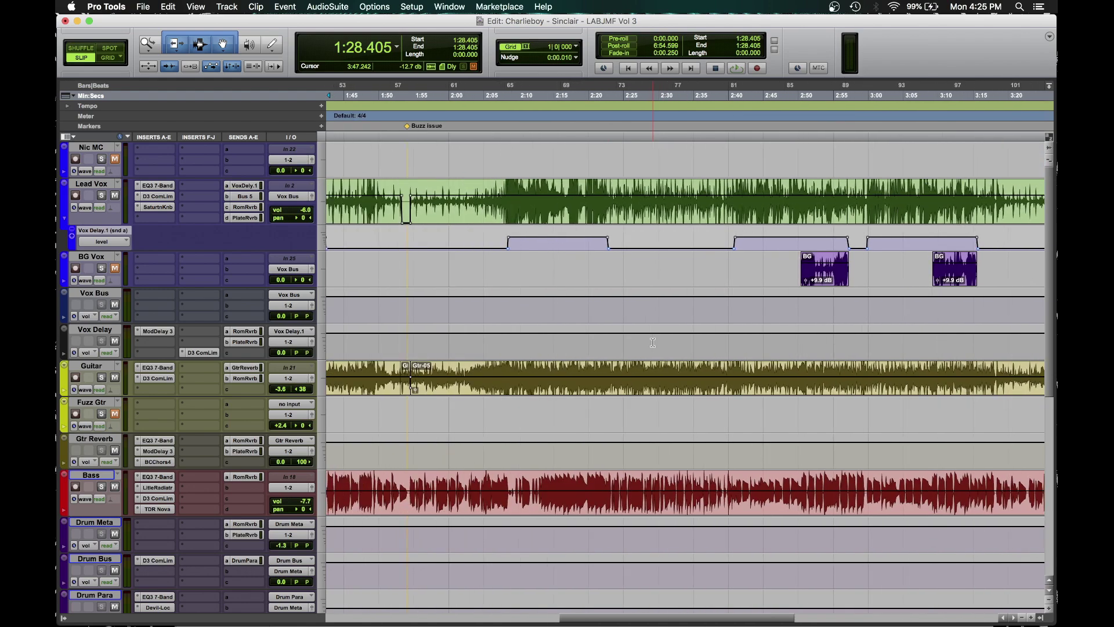
pyautogui.hscroll(-5, 653, 343)
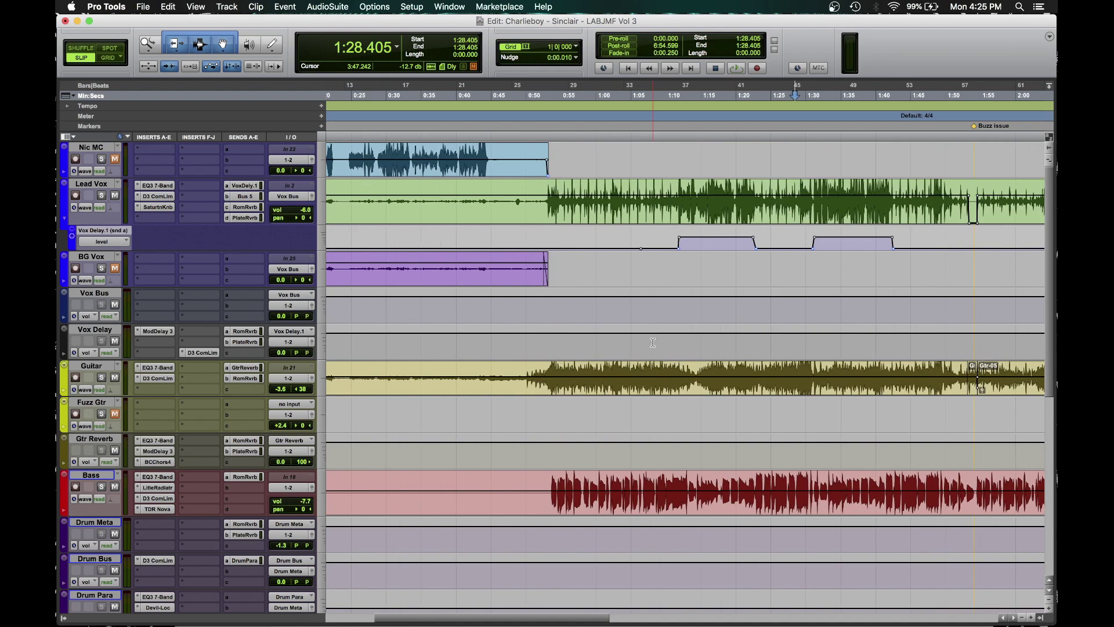
pyautogui.scroll(-10, 653, 342)
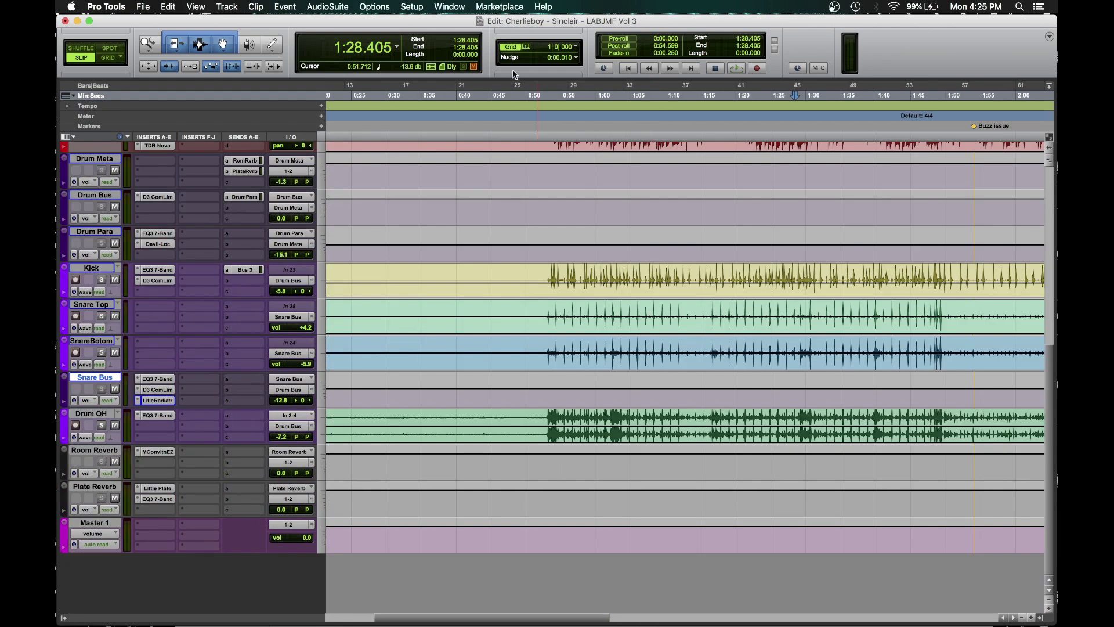
pyautogui.click(555, 101)
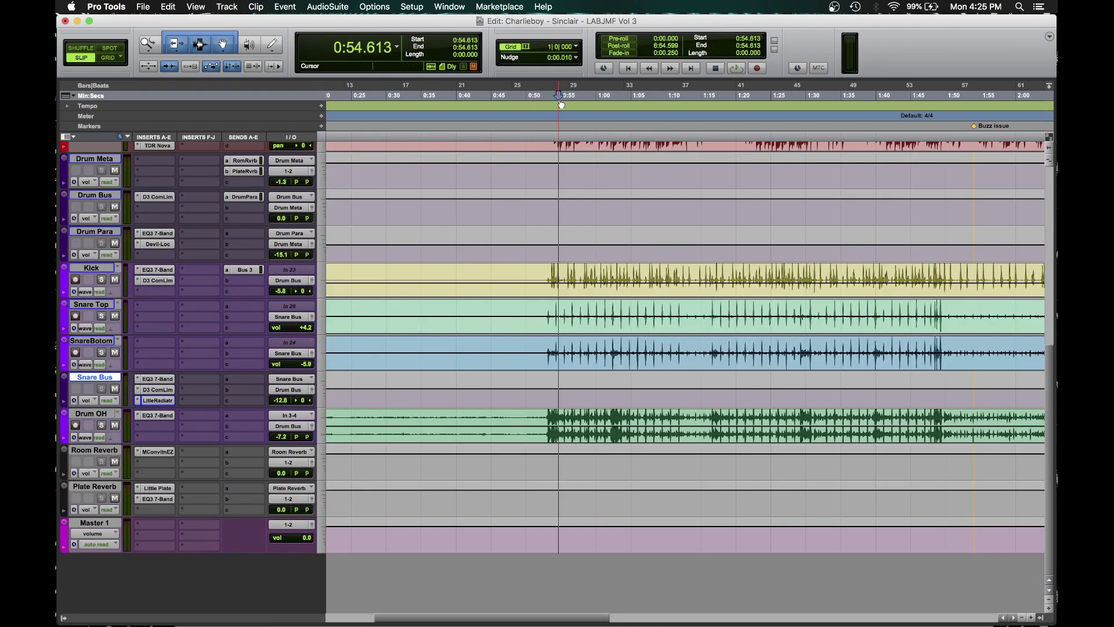
# Step: Insert the stereo Shadow Hills Mastering Compressor on the Master 1 track and move its window clear of the timeline ruler
pyautogui.click(156, 526)
pyautogui.moveTo(221, 548)
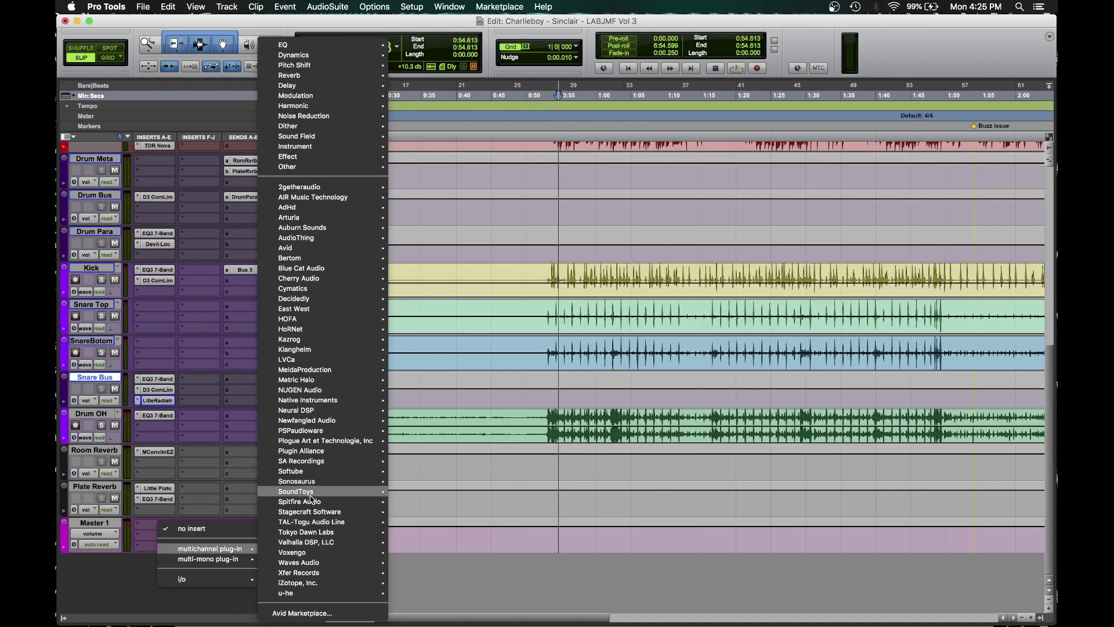
pyautogui.moveTo(340, 273)
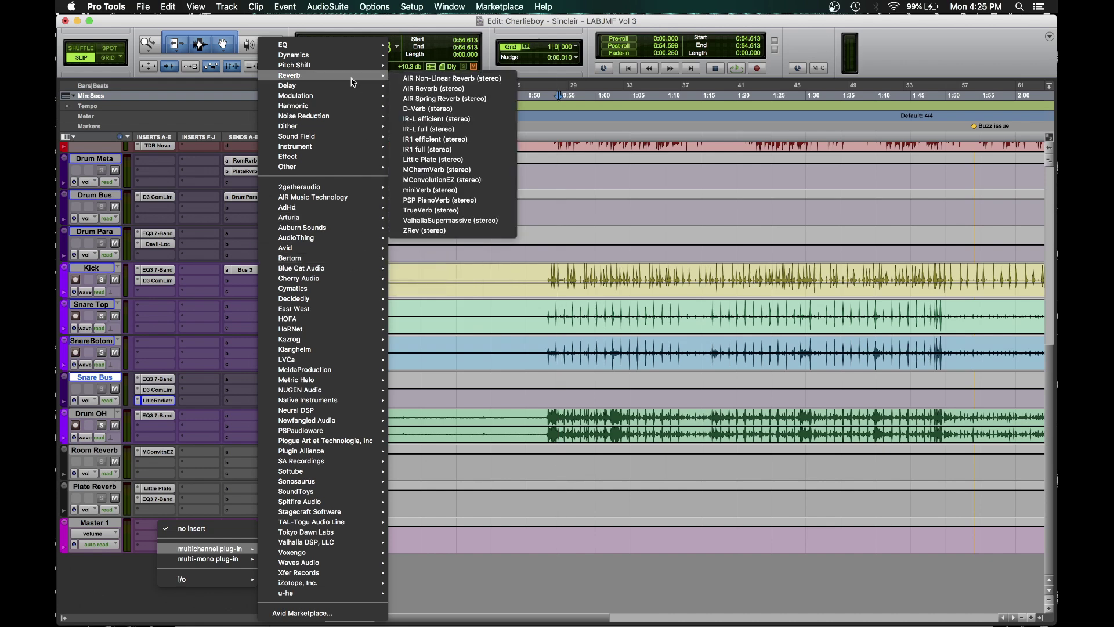
pyautogui.moveTo(349, 56)
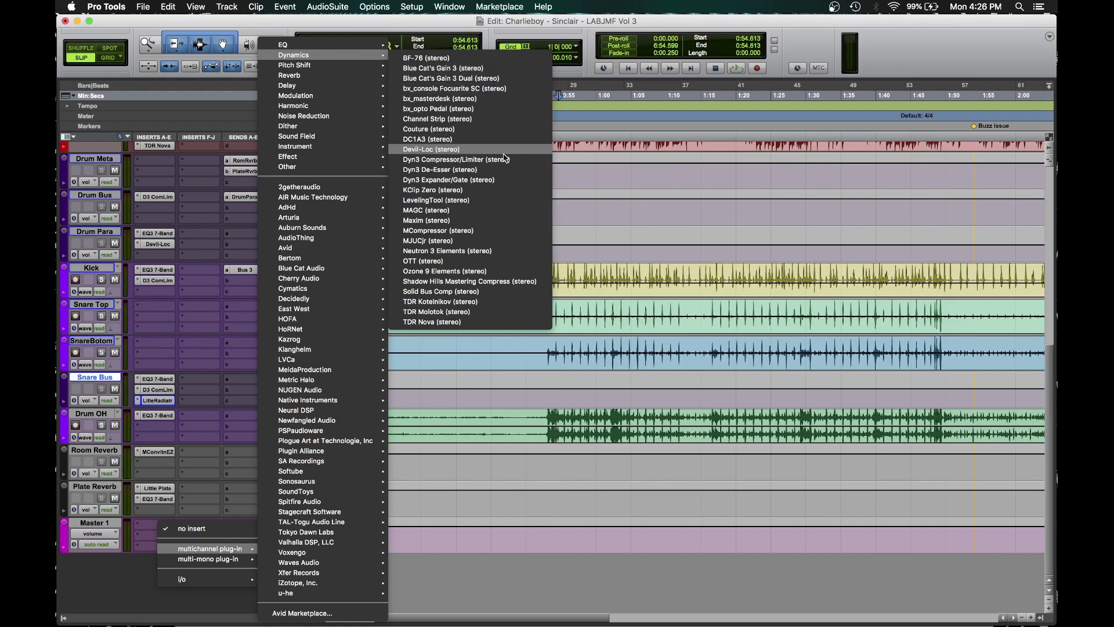
pyautogui.click(491, 283)
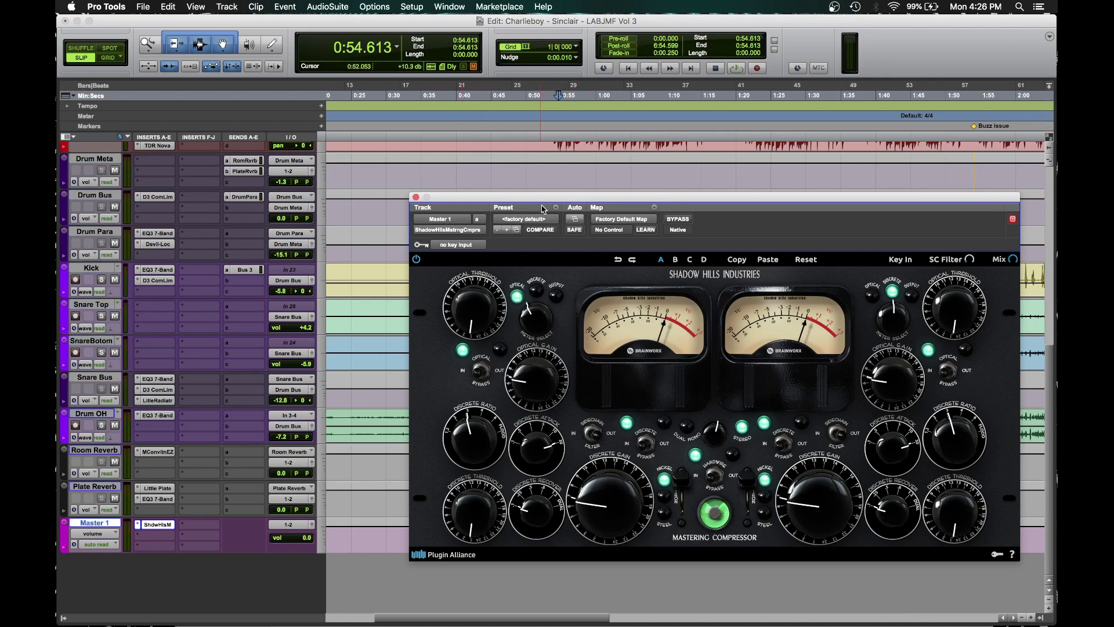
pyautogui.moveTo(534, 204); pyautogui.dragTo(320, 131)
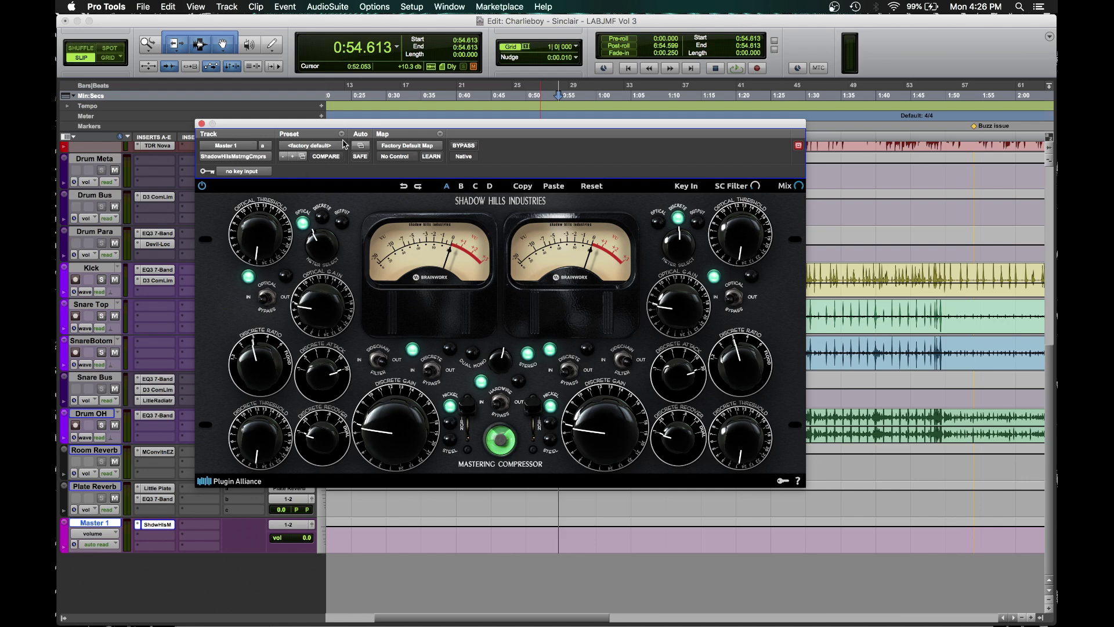
pyautogui.moveTo(519, 127); pyautogui.dragTo(475, 229)
# Step: Select the timeline range from 0:53.674 to 1:49.312 and start playing it through the master compressor
pyautogui.click(552, 99)
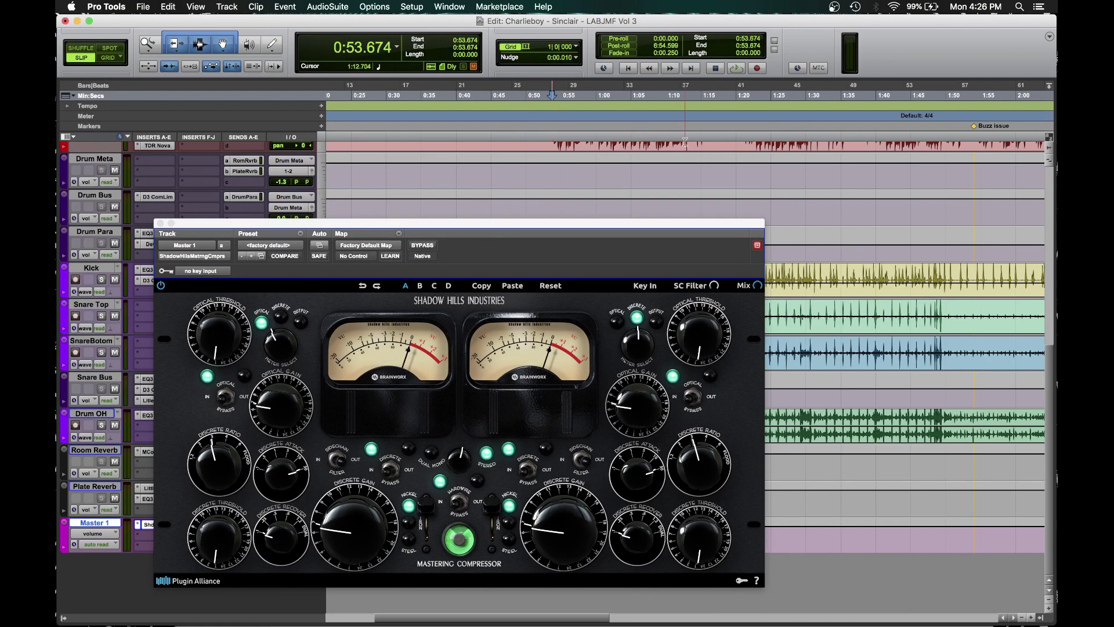
pyautogui.hscroll(3, 684, 141)
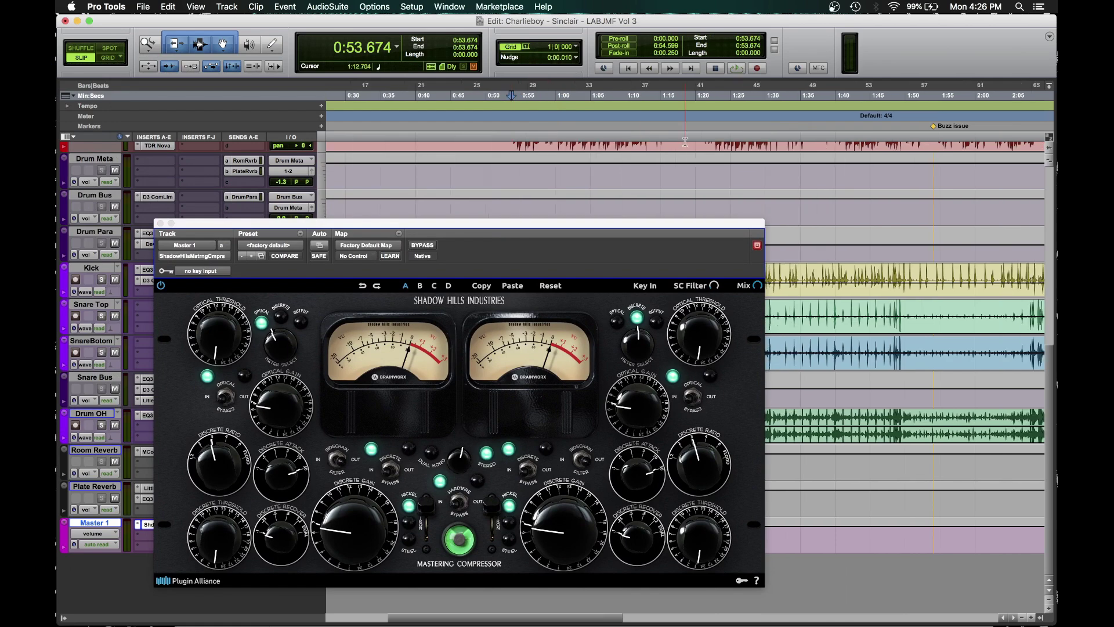
pyautogui.keyDown('shift'); pyautogui.click(903, 100); pyautogui.keyUp('shift')
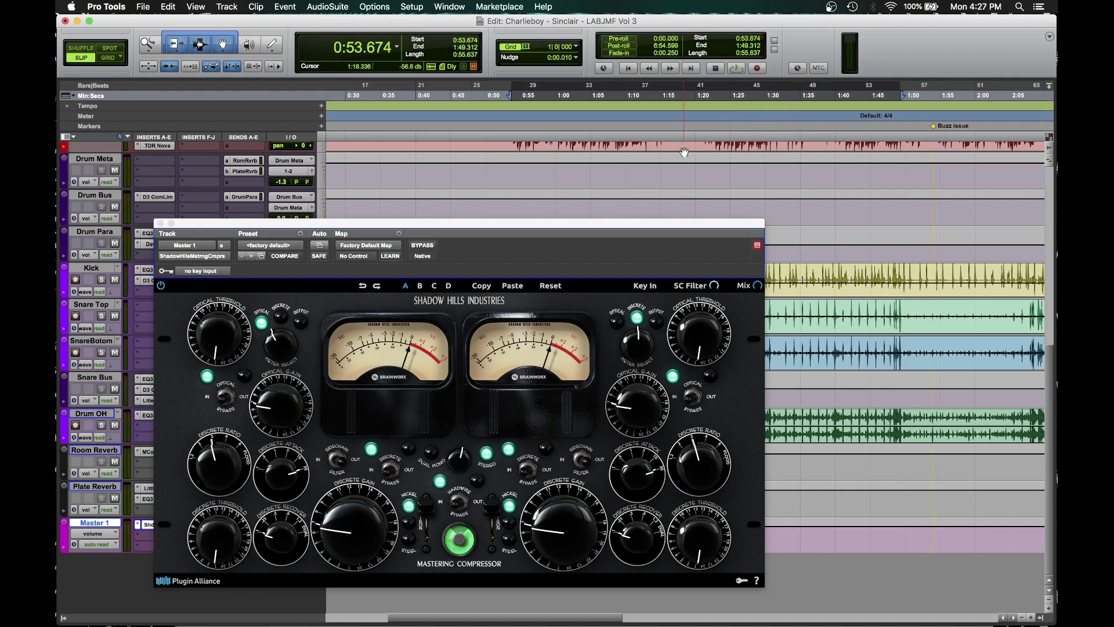
pyautogui.press('space')
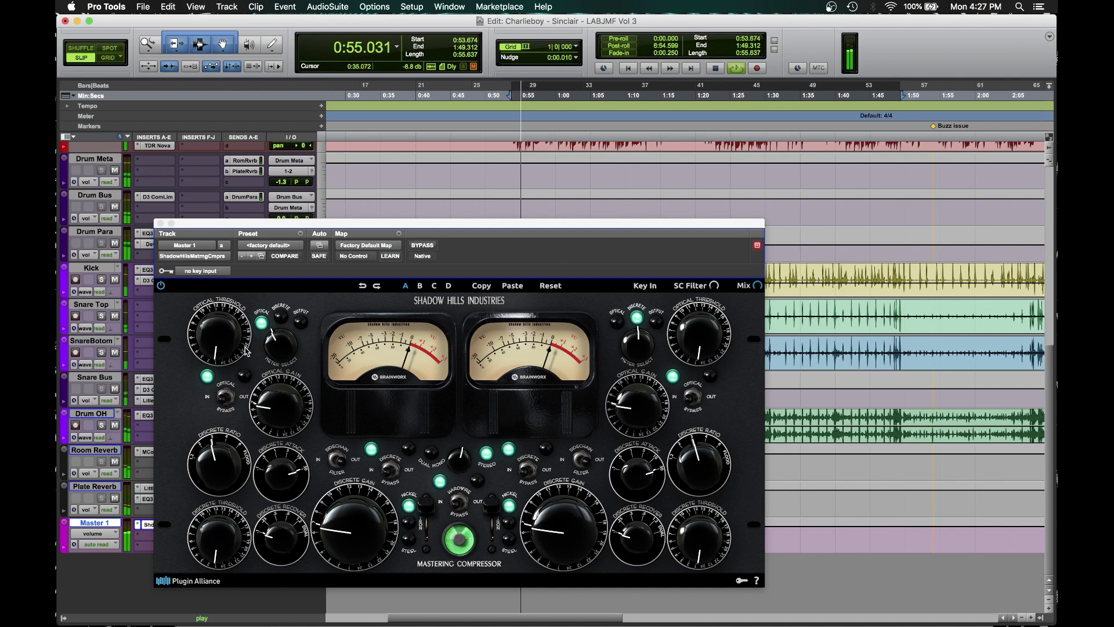
# Step: Turn up the Optical Threshold and slightly raise the Optical Gain in the mastering compressor's first channel during playback
pyautogui.click(213, 347)
pyautogui.moveTo(214, 347); pyautogui.dragTo(223, 244)
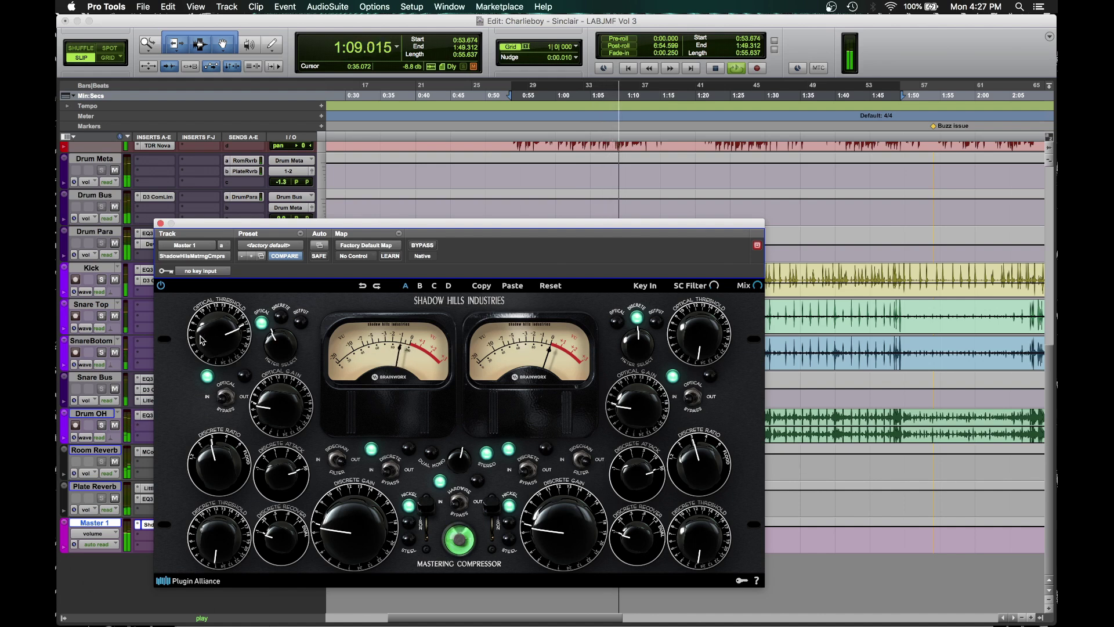
pyautogui.scroll(-2, 199, 343)
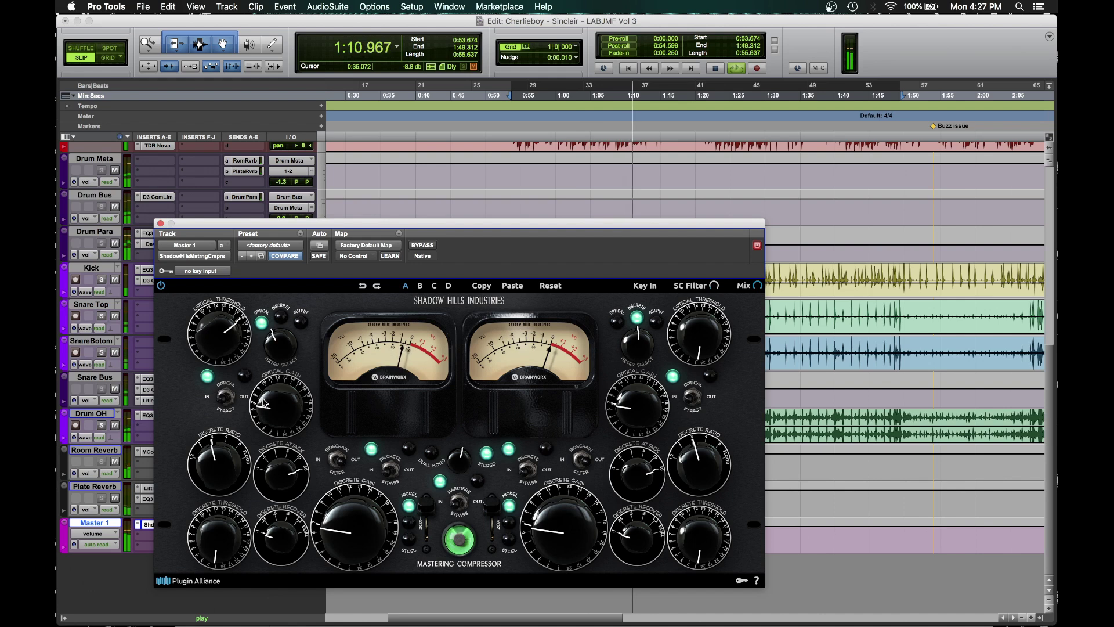
pyautogui.moveTo(260, 399); pyautogui.dragTo(263, 386)
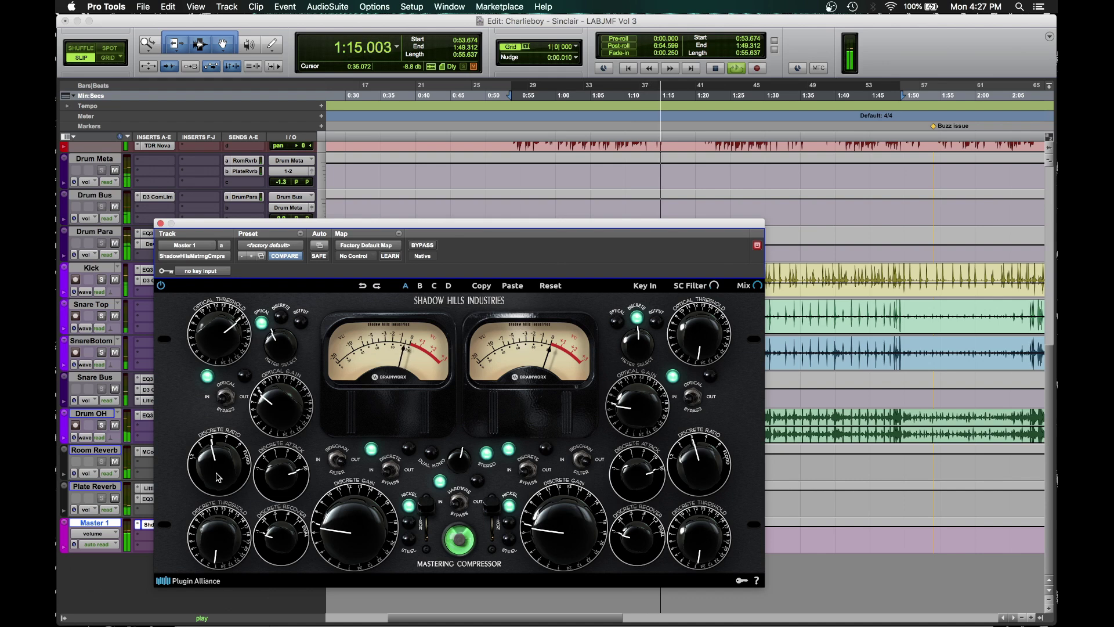
# Step: Raise the first channel's Discrete Ratio, Threshold, Recovery and Gain and lower its Discrete Attack while the mix plays
pyautogui.moveTo(215, 458); pyautogui.dragTo(216, 434)
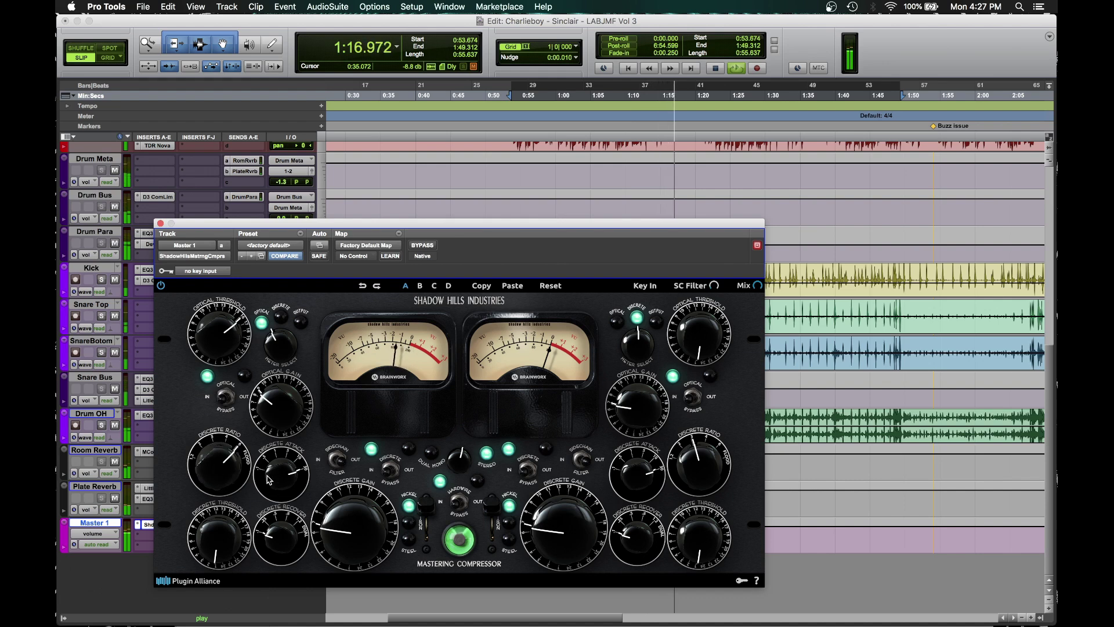
pyautogui.moveTo(274, 476); pyautogui.dragTo(265, 489)
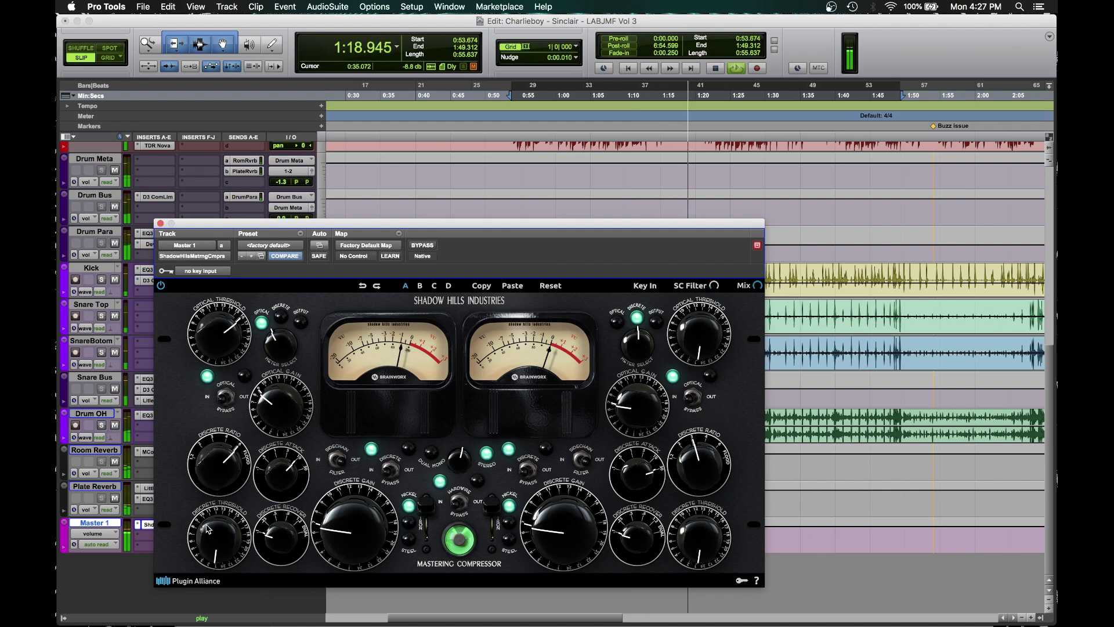
pyautogui.moveTo(217, 543); pyautogui.dragTo(219, 521)
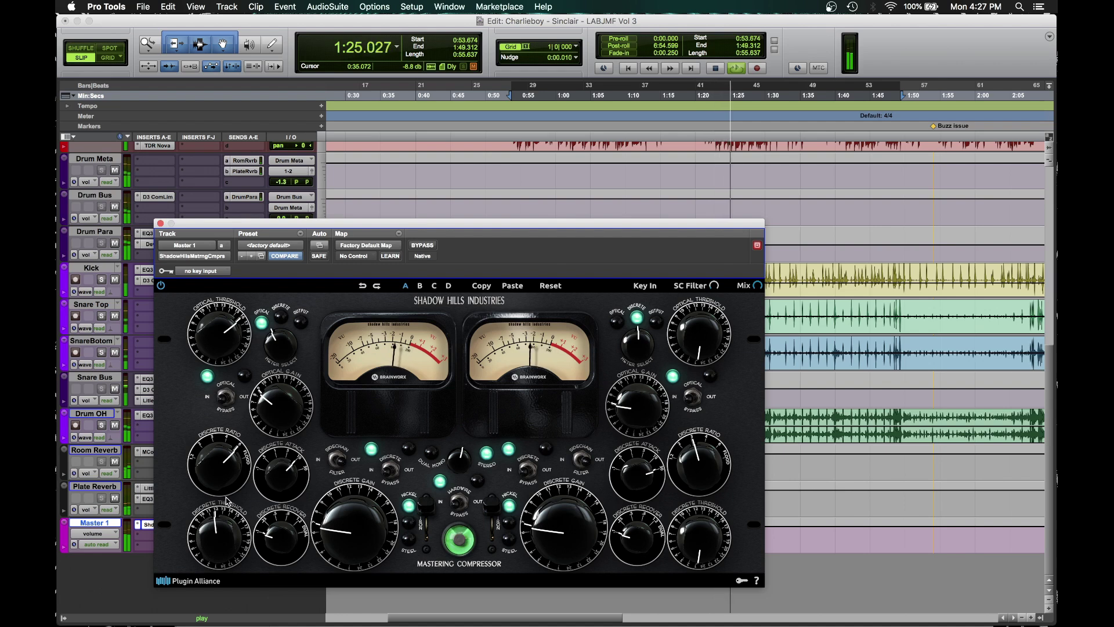
pyautogui.moveTo(260, 518); pyautogui.dragTo(276, 504)
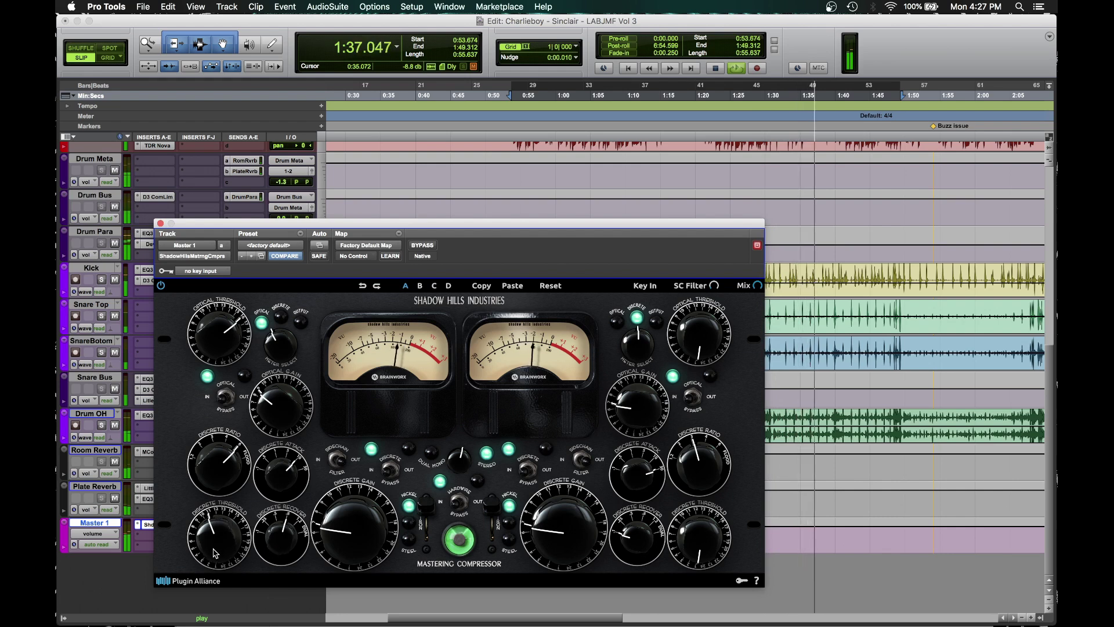
pyautogui.moveTo(339, 536); pyautogui.dragTo(333, 497)
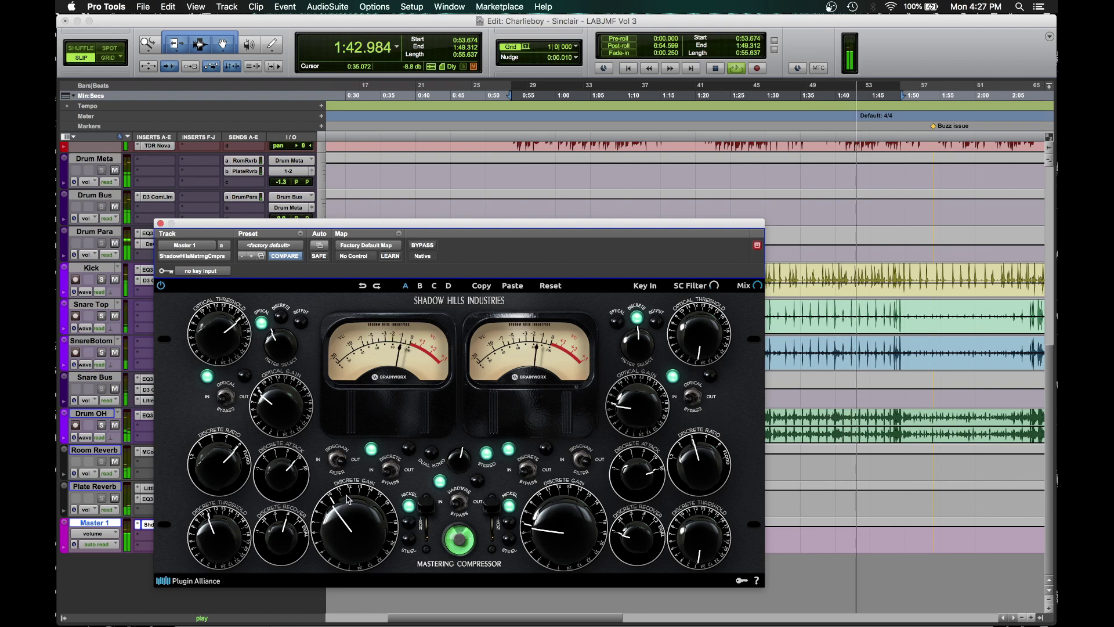
# Step: Audition the compressor's Iron, Steel and Nickel output transformers during playback and settle on Iron
pyautogui.click(425, 521)
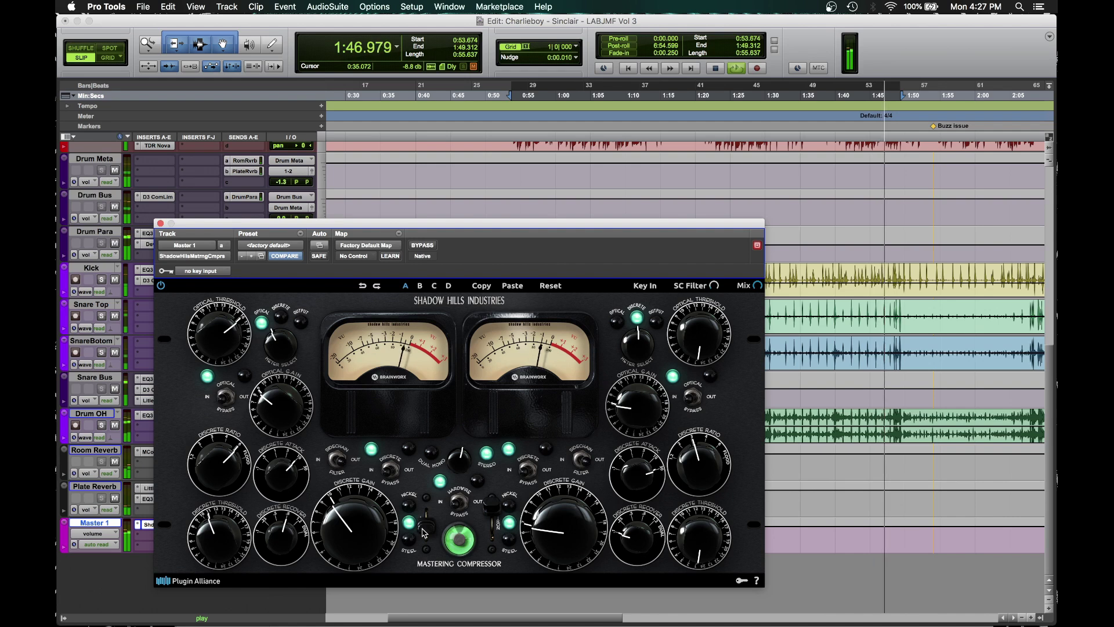
pyautogui.click(422, 550)
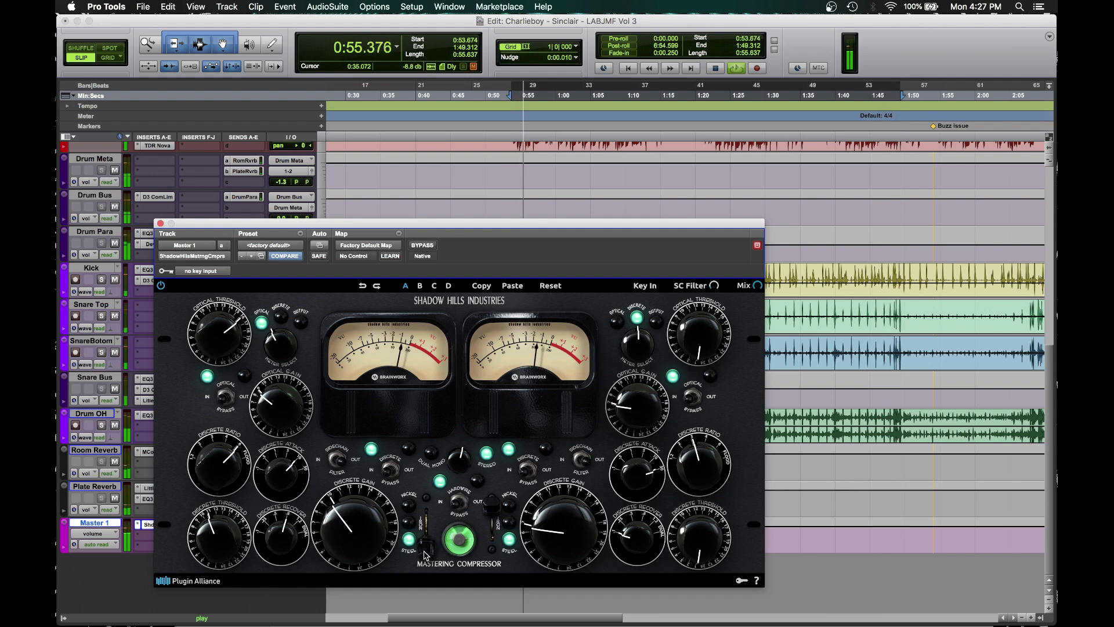
pyautogui.click(425, 553)
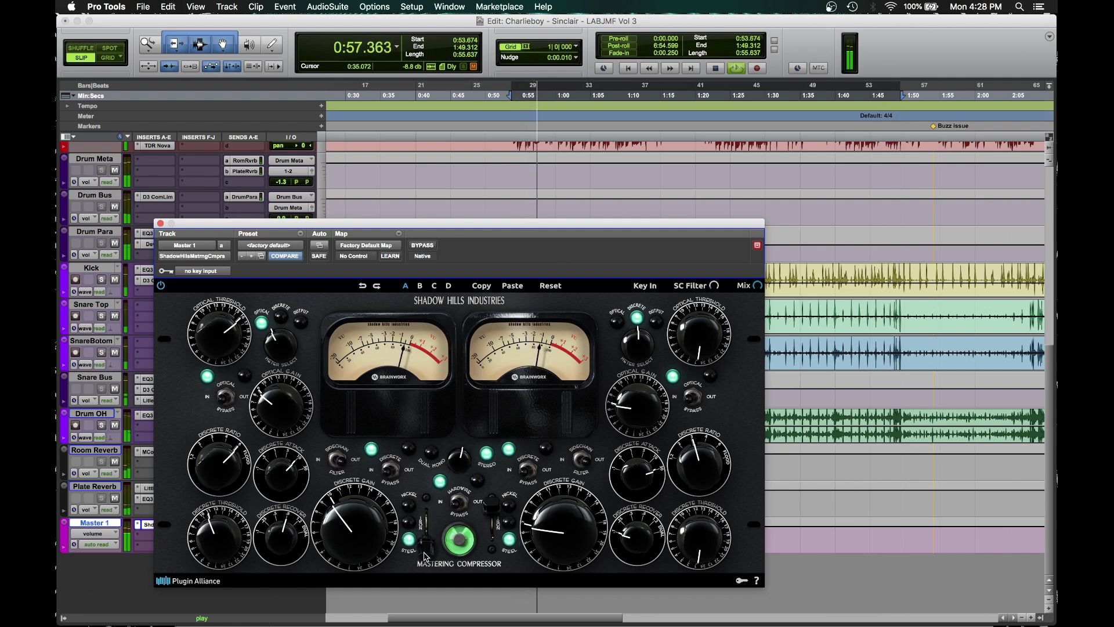
pyautogui.click(425, 553)
pyautogui.click(427, 506)
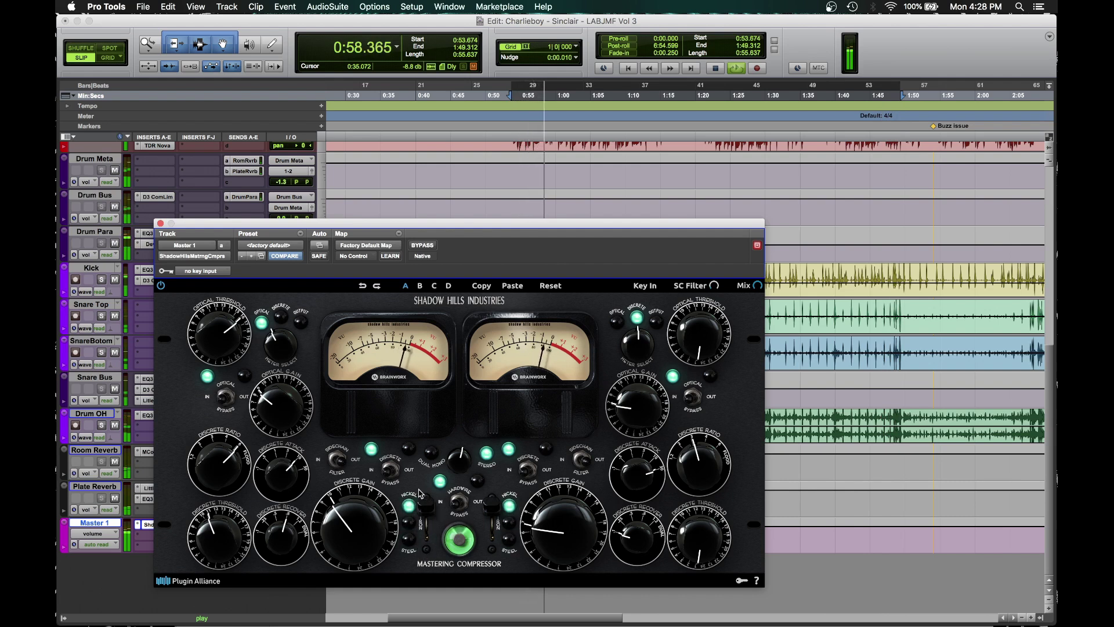
pyautogui.click(428, 518)
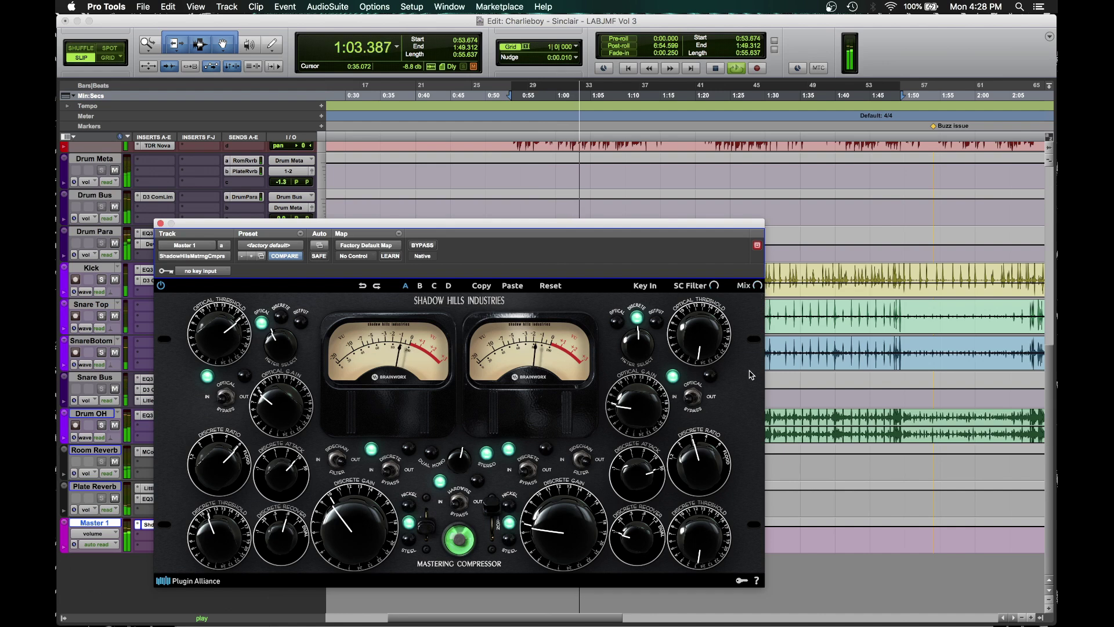
# Step: Replay the selected range with the compressor's mix lowered to 37%, stop playback and close the compressor window
pyautogui.press('space')
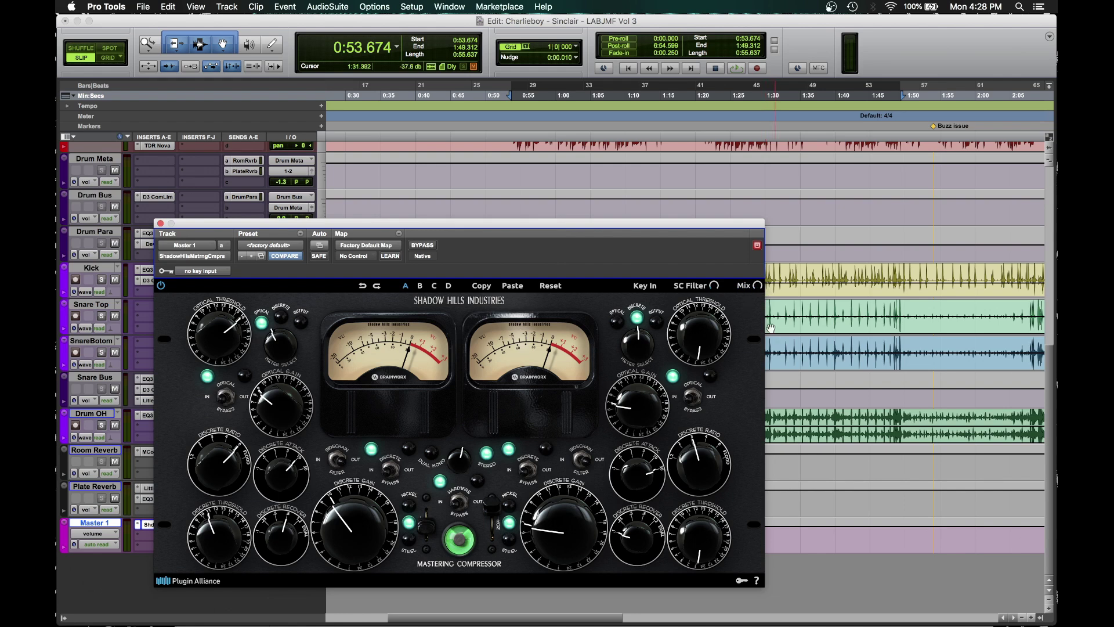
pyautogui.press('space')
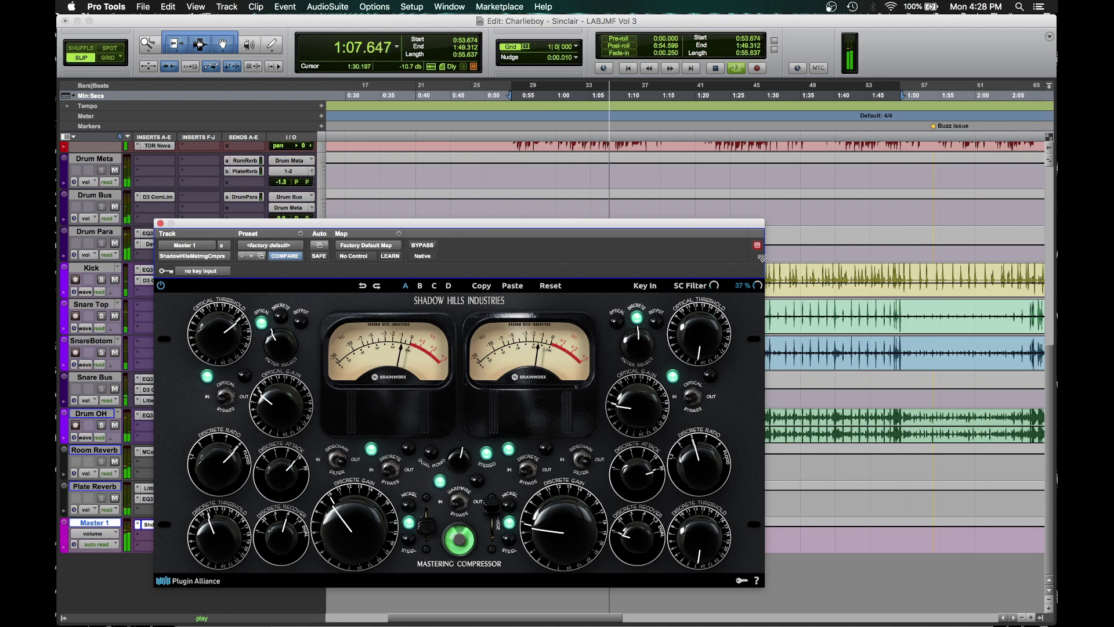
pyautogui.click(161, 224)
pyautogui.press('space')
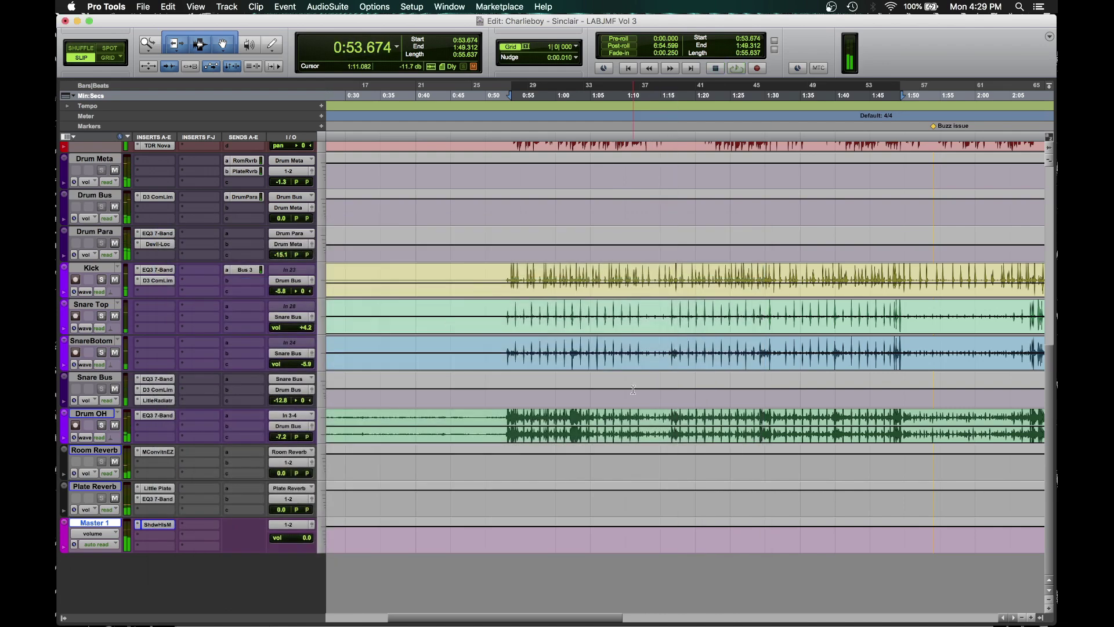
pyautogui.click(157, 525)
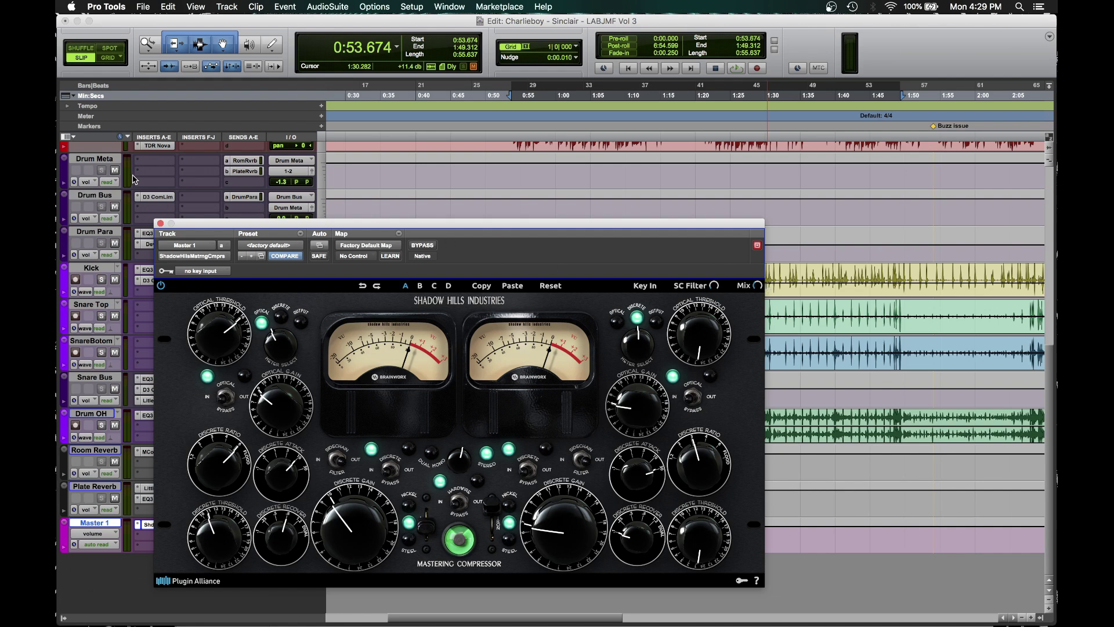
pyautogui.click(160, 224)
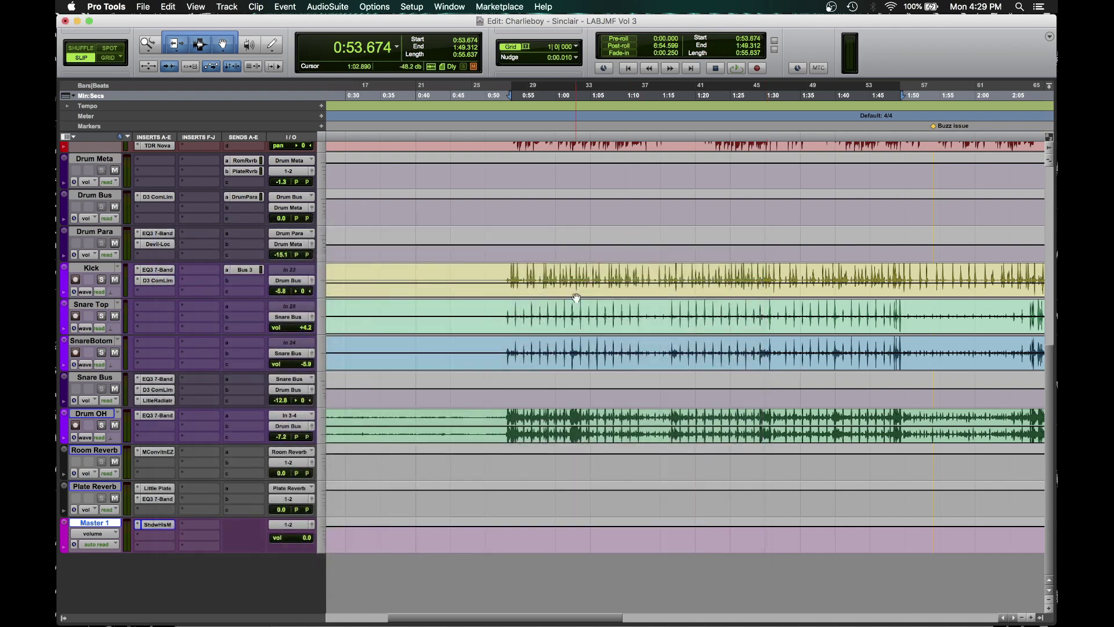
# Step: Insert stereo Ozone 9 Elements after the compressor on Master 1, show its Equalizer module and move its window higher
pyautogui.click(167, 540)
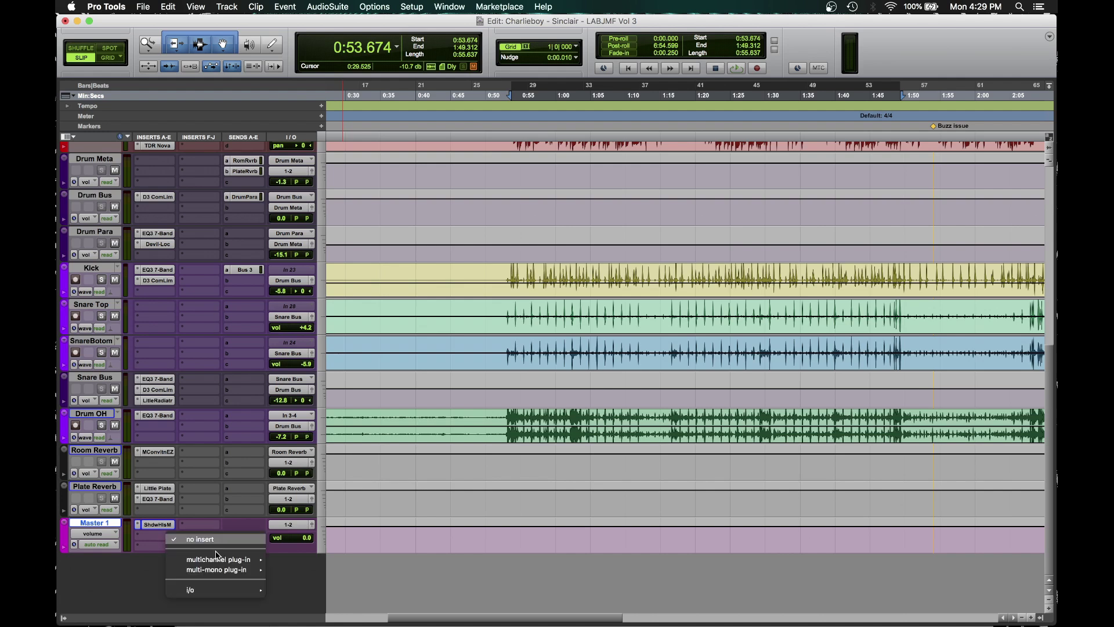
pyautogui.moveTo(218, 559)
pyautogui.moveTo(322, 585)
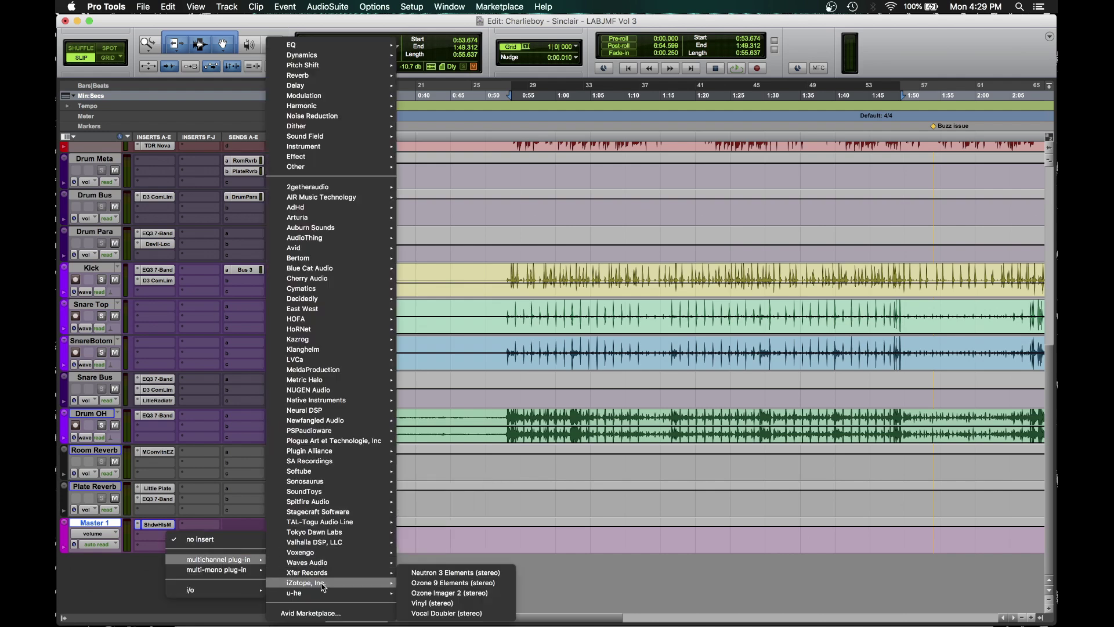
pyautogui.click(481, 593)
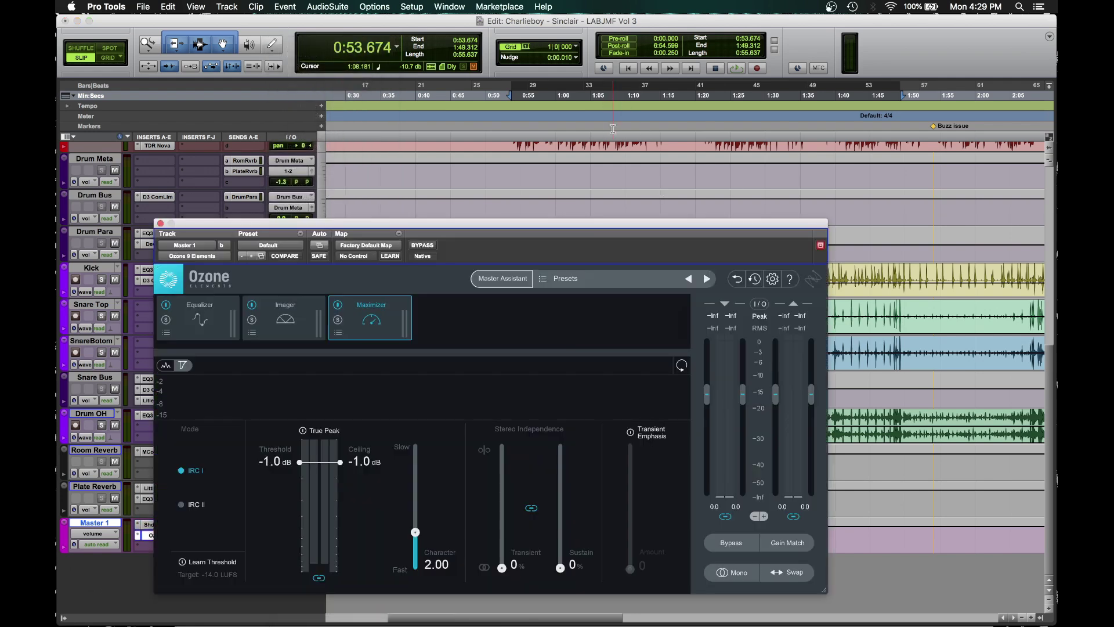
pyautogui.click(212, 328)
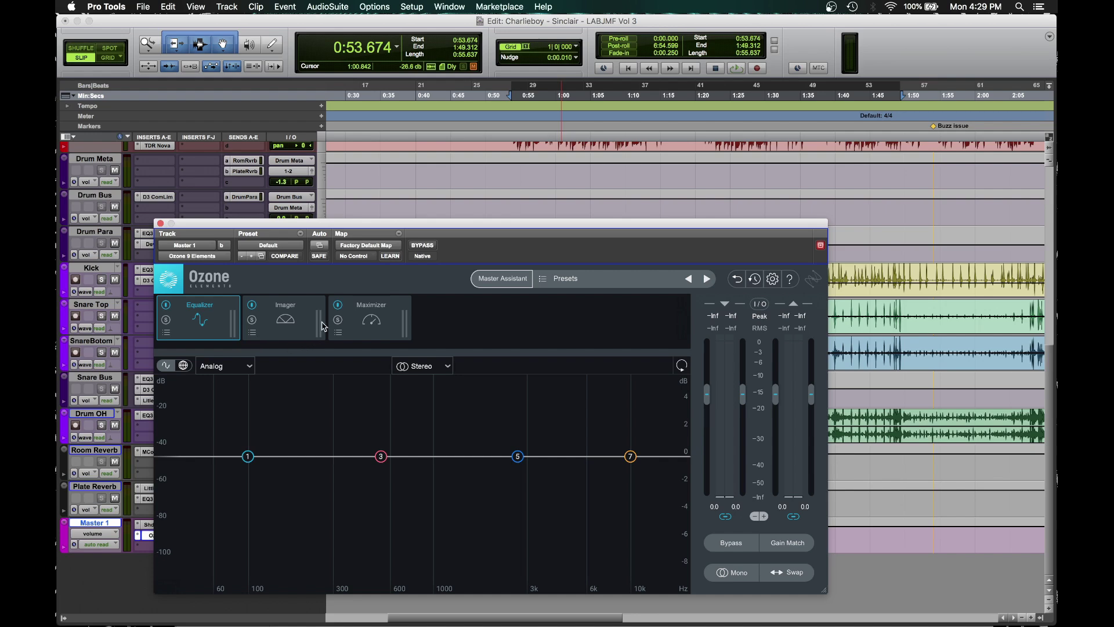
pyautogui.moveTo(425, 223); pyautogui.dragTo(459, 103)
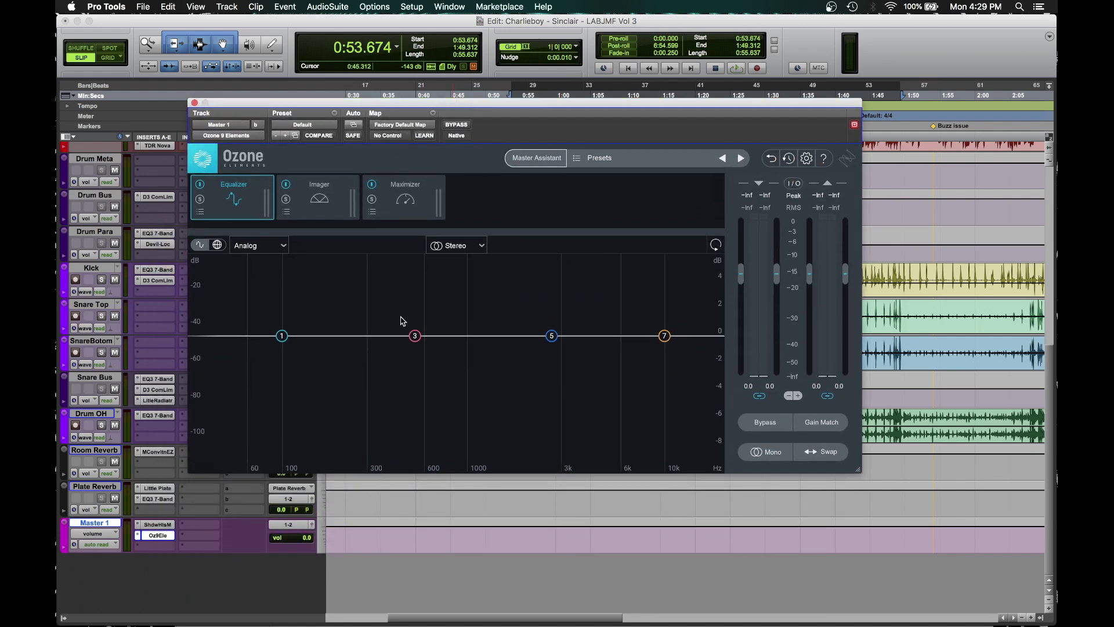
# Step: Look through Ozone's Imager and Maximizer modules and return to the Equalizer
pyautogui.click(335, 218)
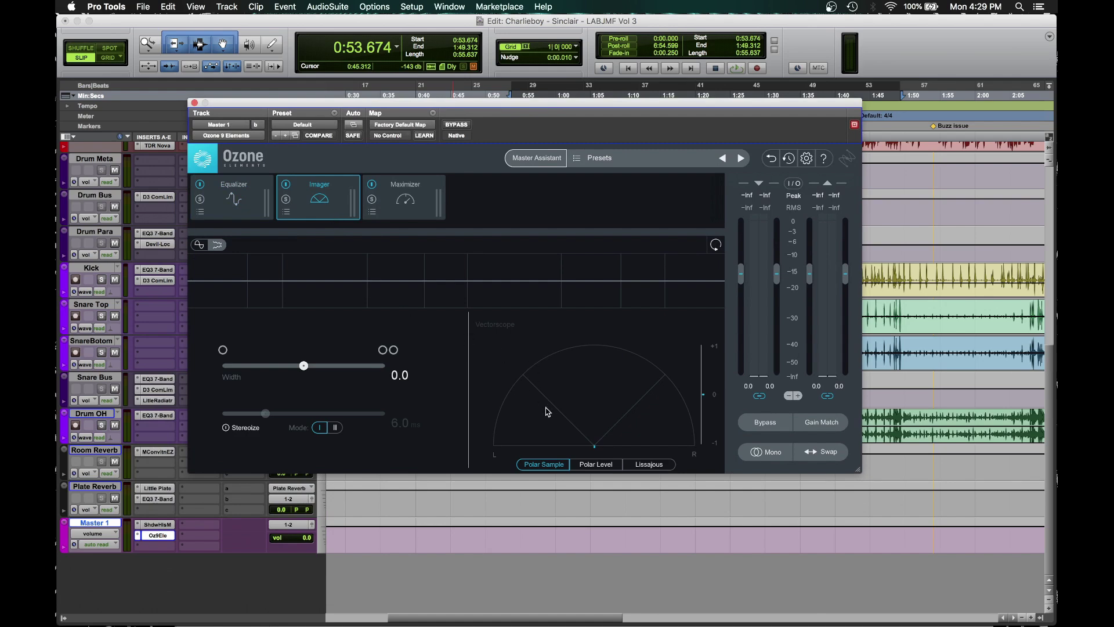
pyautogui.click(400, 209)
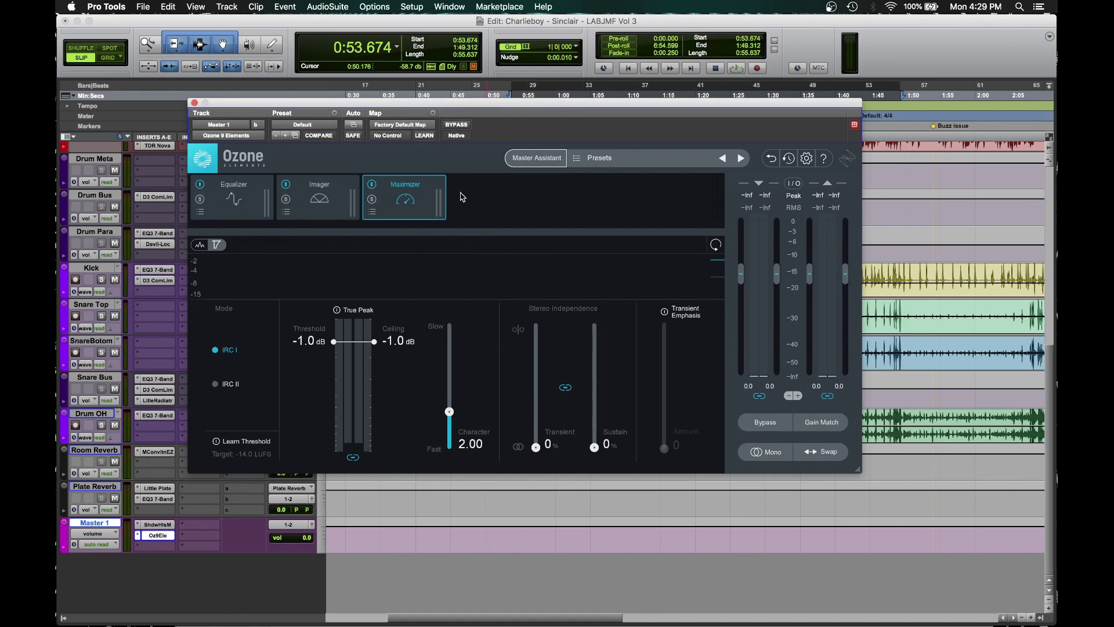
pyautogui.click(244, 213)
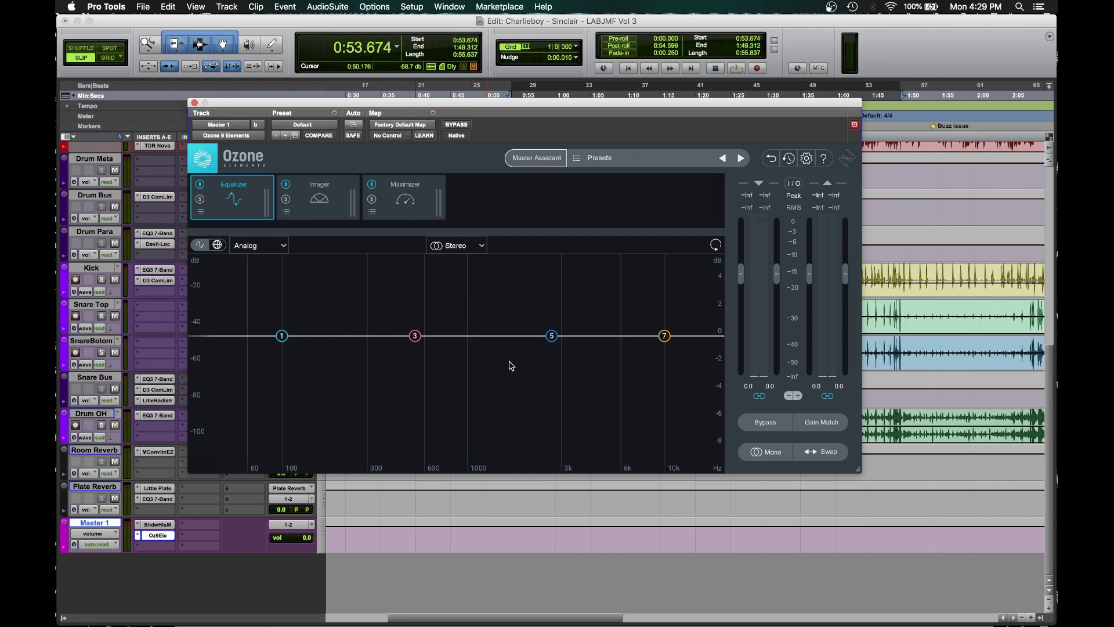
pyautogui.click(331, 203)
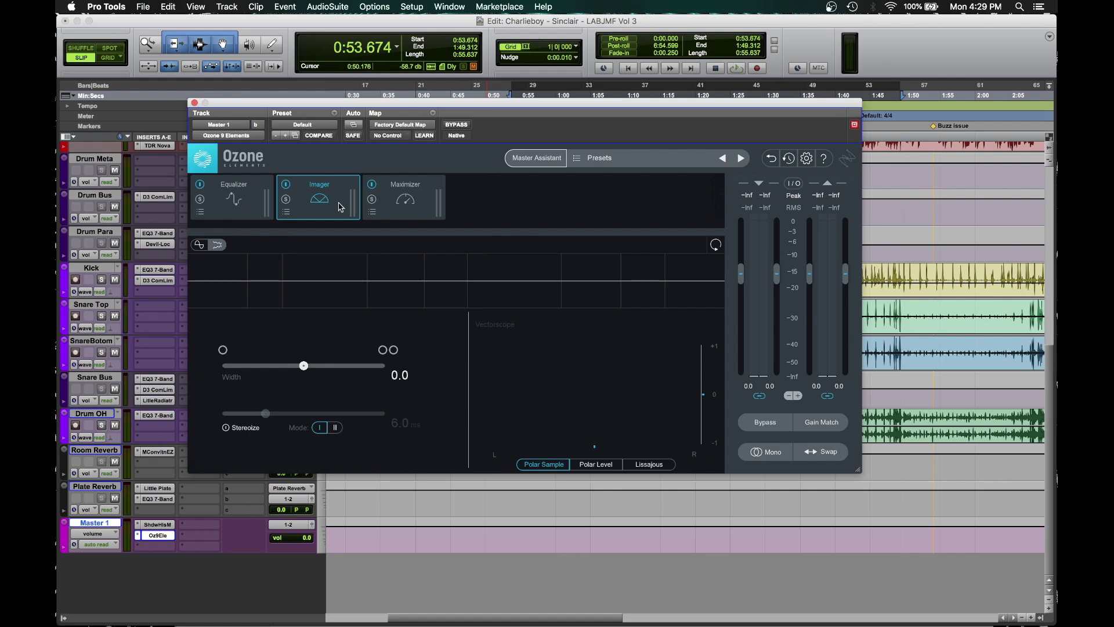
pyautogui.click(252, 218)
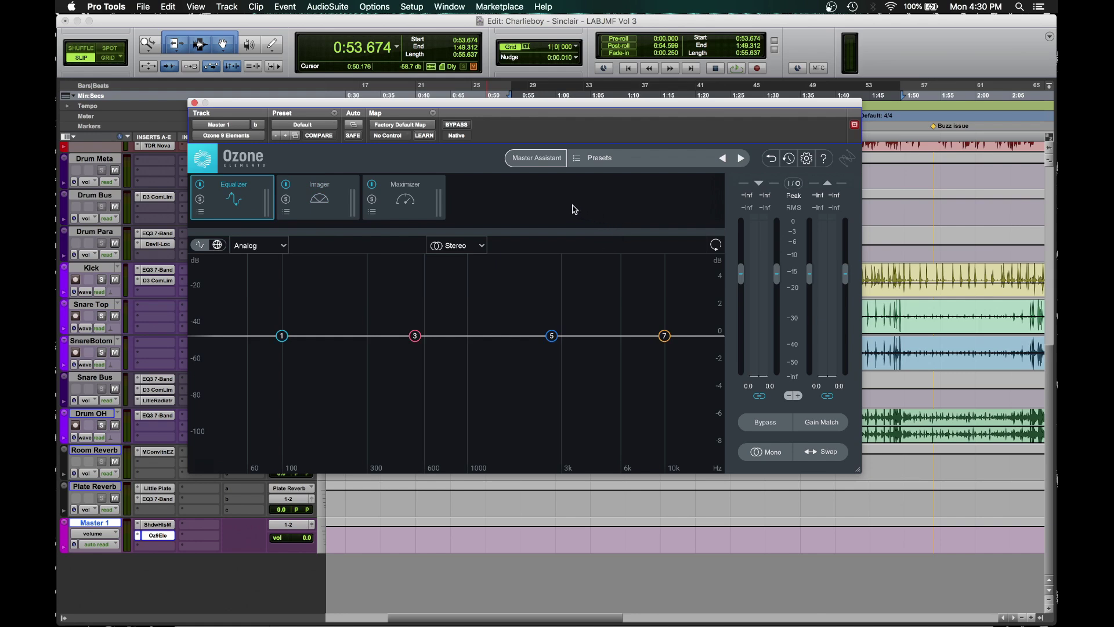
# Step: During playback, shape band 7 as a Baxandall Treble boost of 0.7 dB at 7833 Hz, soloing the band to check it
pyautogui.press('space')
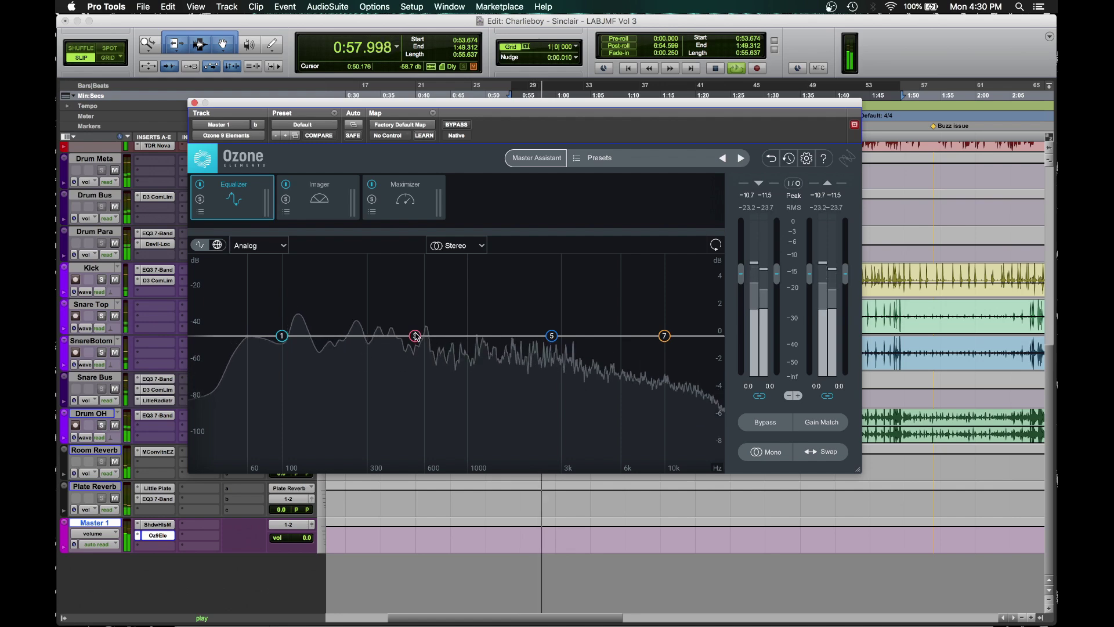
pyautogui.moveTo(665, 336); pyautogui.dragTo(642, 326)
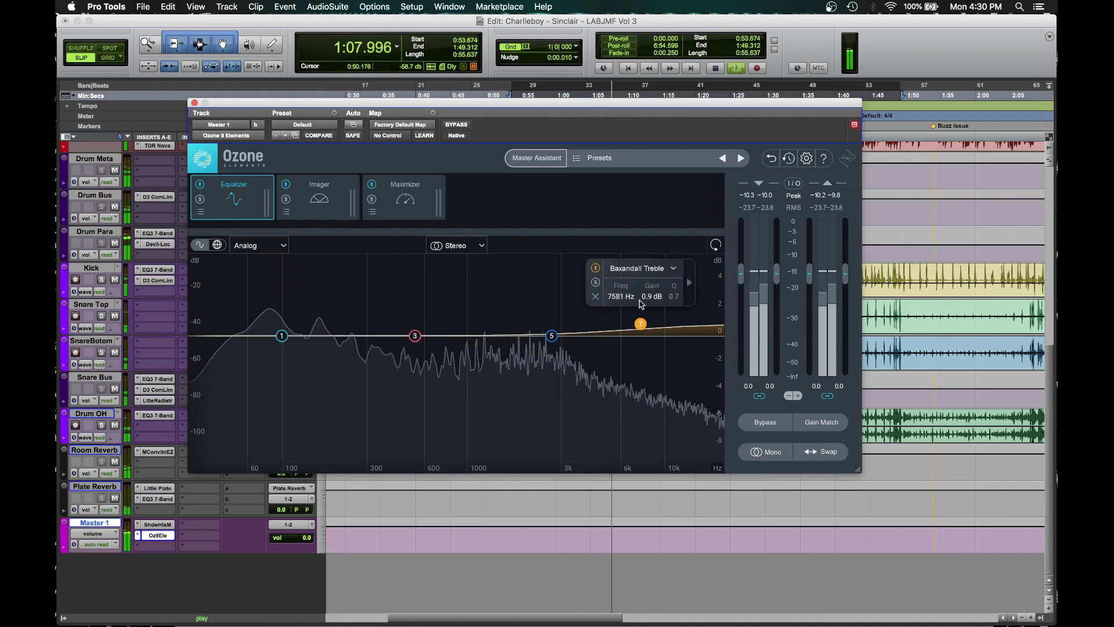
pyautogui.click(596, 283)
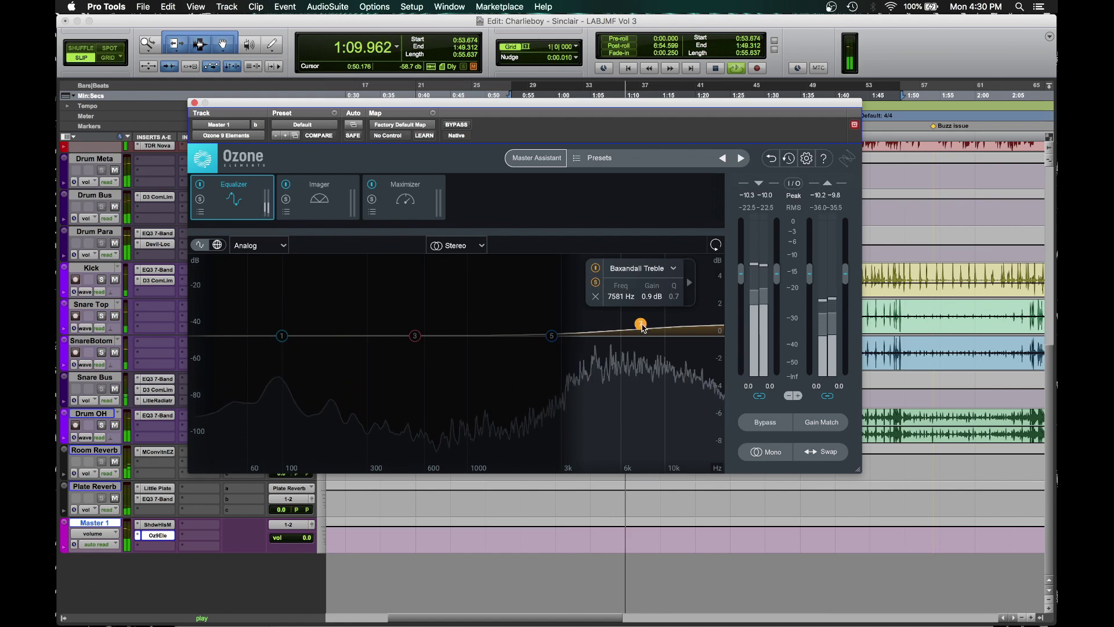
pyautogui.click(596, 283)
pyautogui.moveTo(640, 325); pyautogui.dragTo(643, 328)
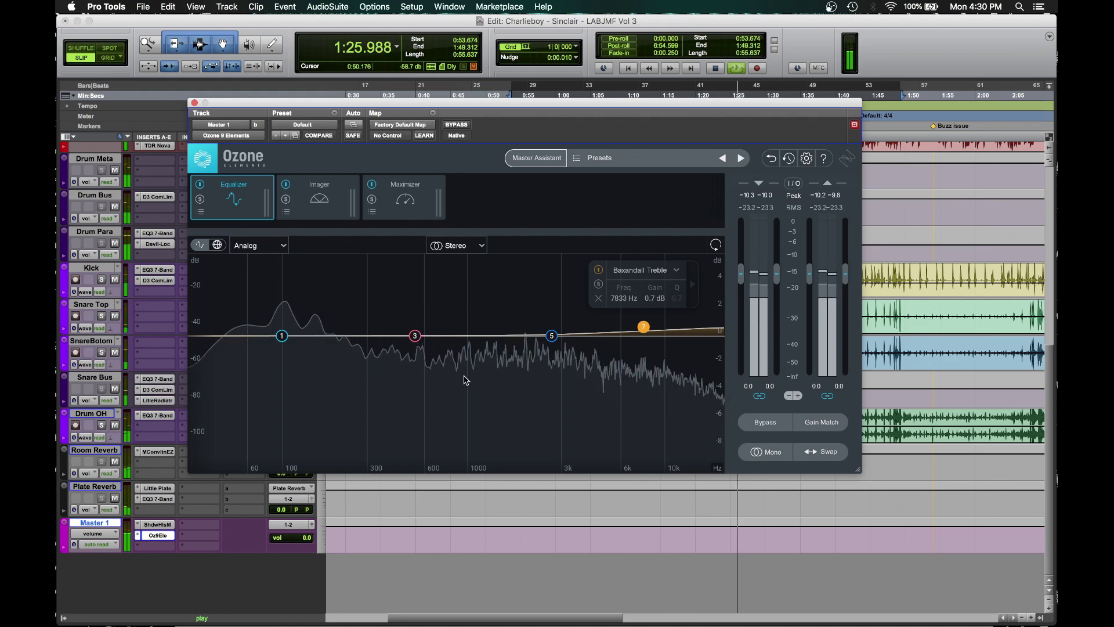
# Step: Set the equalizer's band 3 bell to a 0.7 dB boost at 685 Hz and compare it with the band disabled
pyautogui.moveTo(412, 338); pyautogui.dragTo(437, 329)
pyautogui.keyDown('alt'); pyautogui.click(445, 327); pyautogui.keyUp('alt')
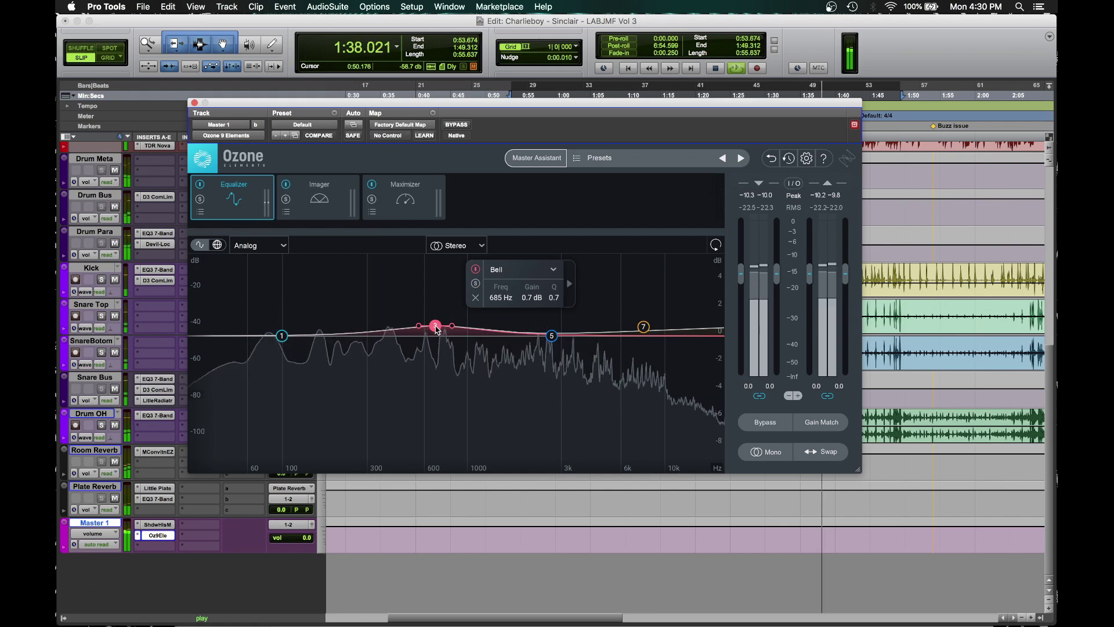
pyautogui.click(476, 269)
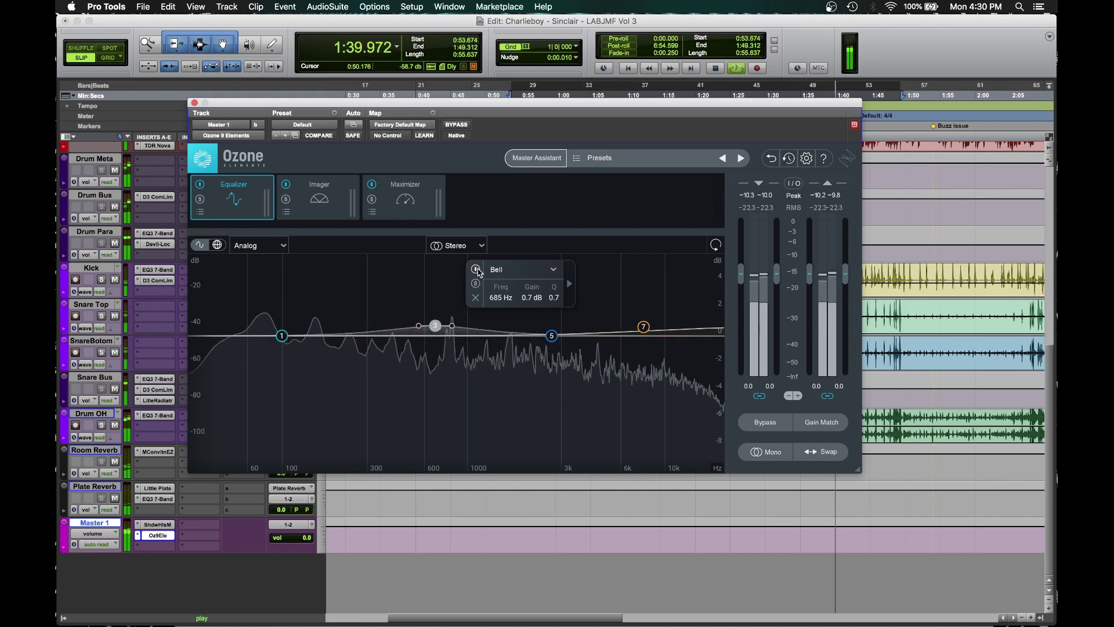
pyautogui.click(476, 269)
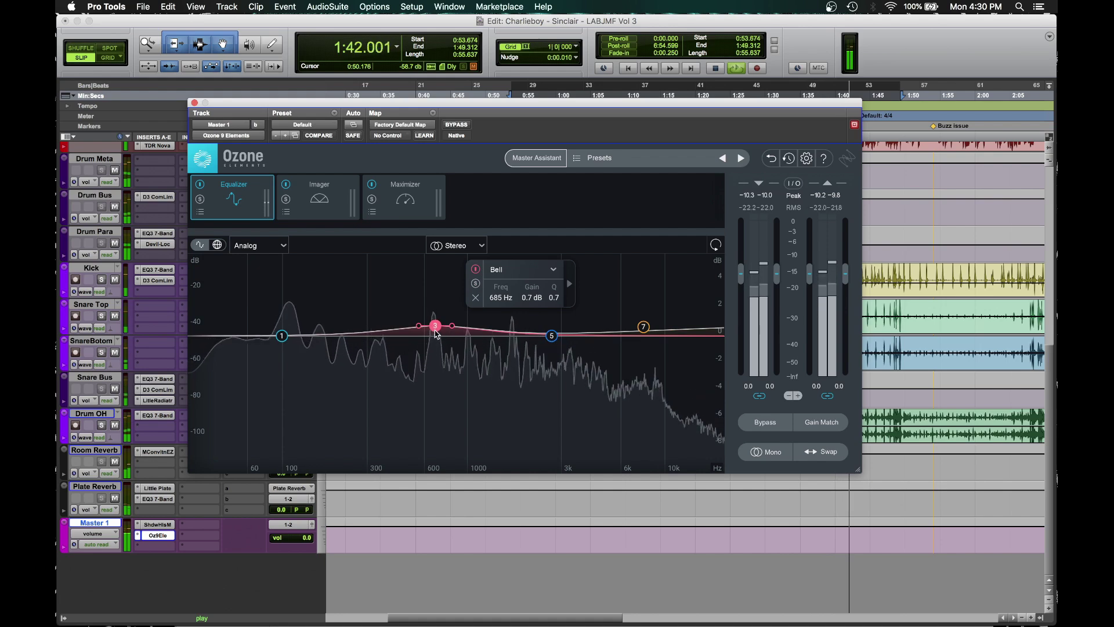
# Step: Refine the equalizer's band 3 bell to 0.6 dB at 629 Hz, comparing against the bypassed equalizer, and close Ozone
pyautogui.moveTo(436, 328); pyautogui.dragTo(427, 328)
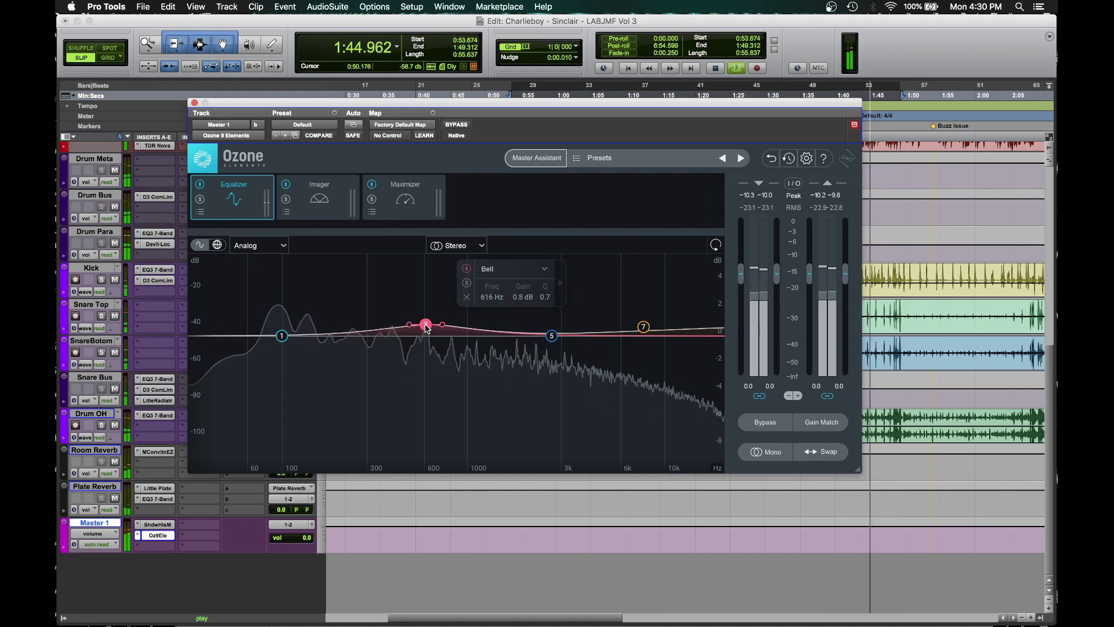
pyautogui.click(468, 270)
pyautogui.click(468, 270)
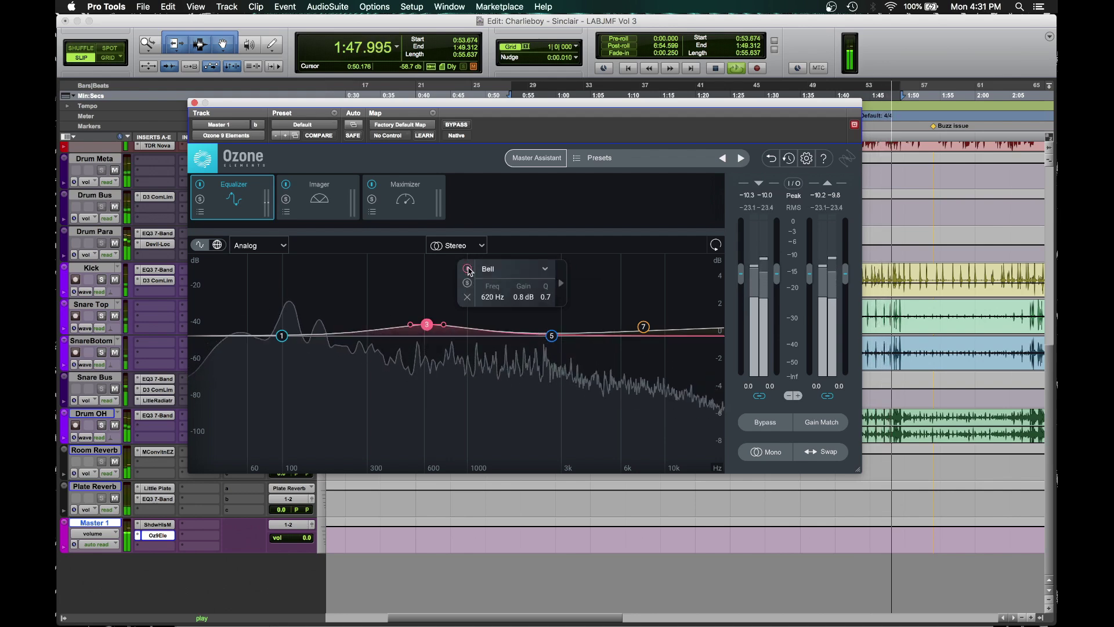
pyautogui.click(200, 184)
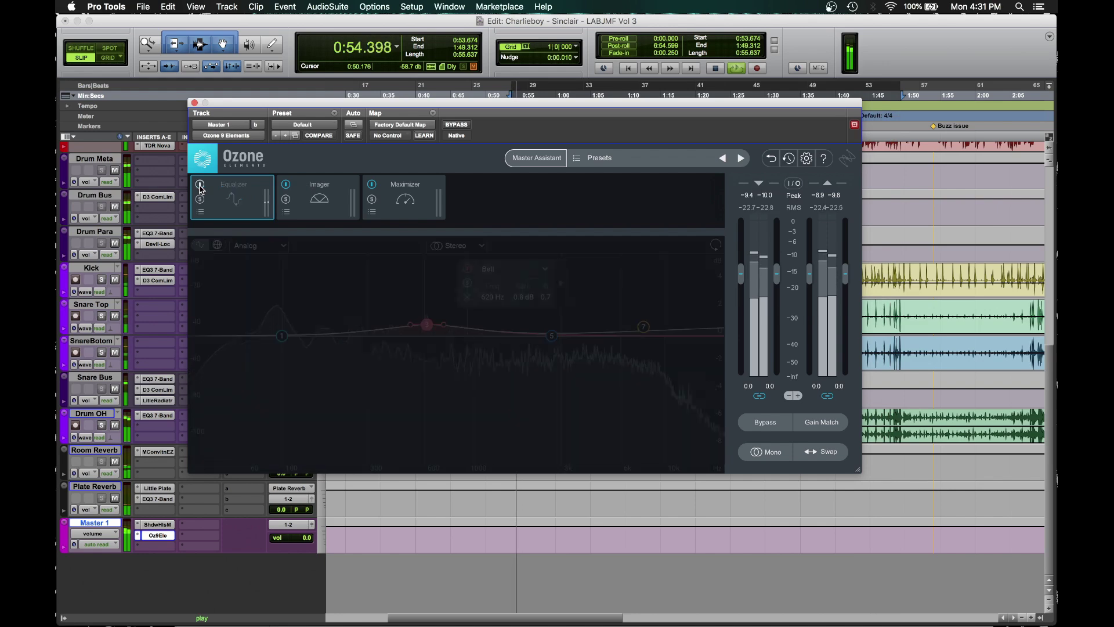
pyautogui.click(200, 185)
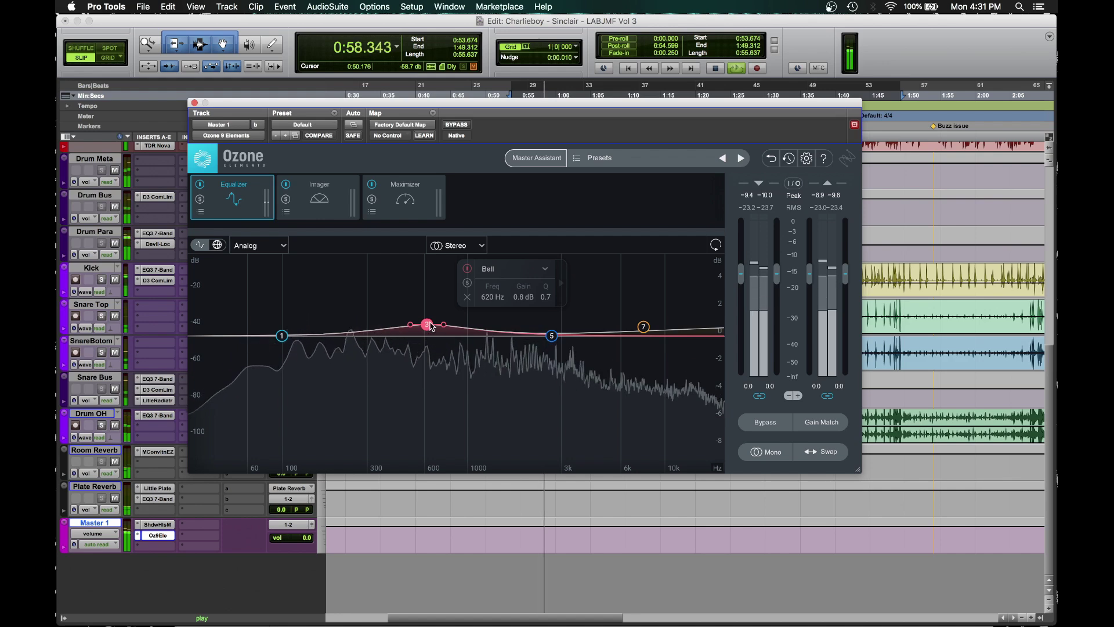
pyautogui.moveTo(430, 329); pyautogui.dragTo(431, 331)
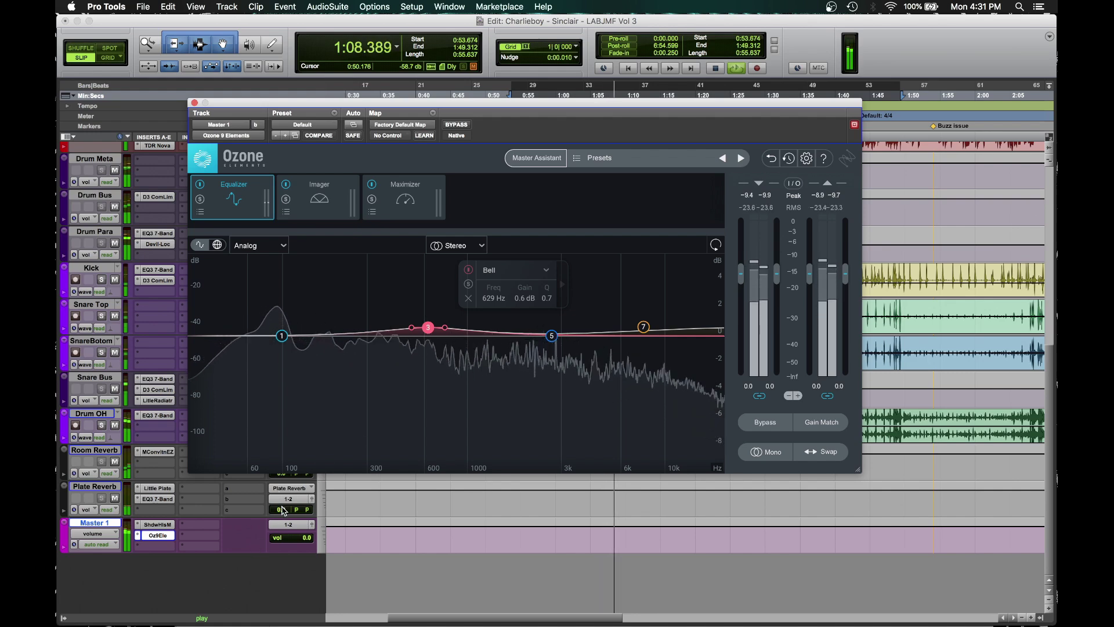
pyautogui.click(194, 103)
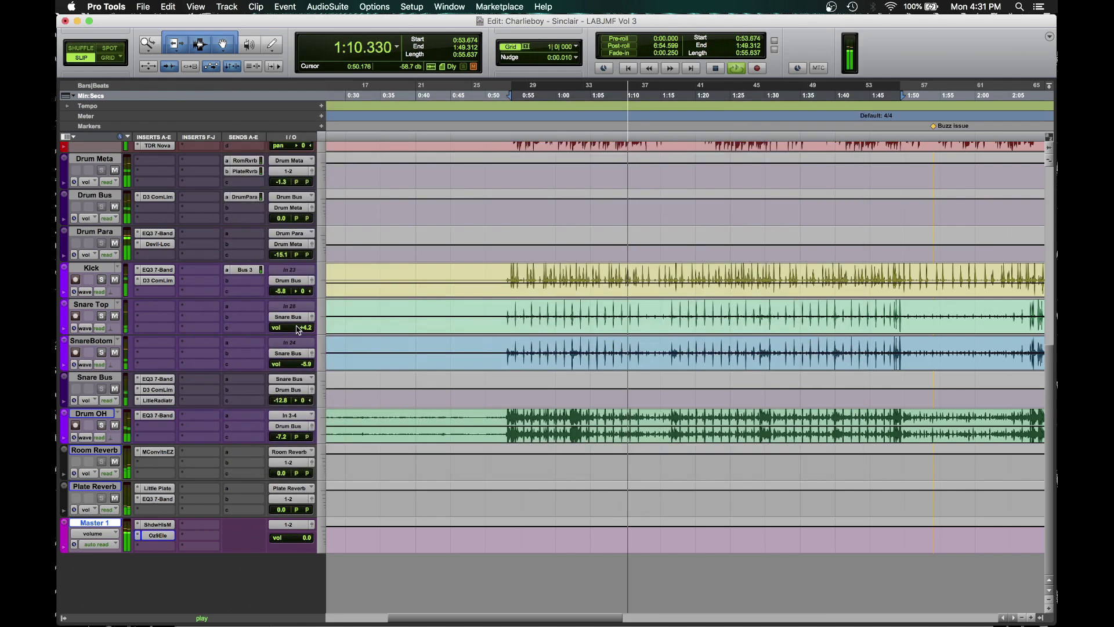
# Step: Lower the Drum Meta track's send level to the Plate Reverb slightly and close the send window
pyautogui.scroll(3, 264, 281)
pyautogui.click(244, 243)
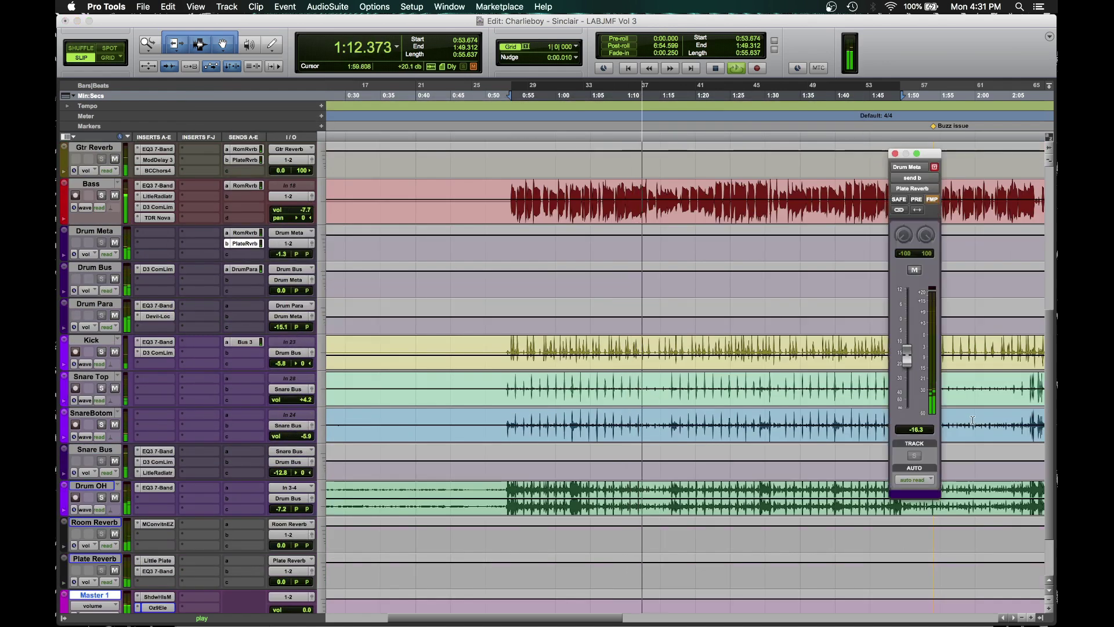
pyautogui.moveTo(907, 356); pyautogui.dragTo(908, 369)
pyautogui.click(895, 153)
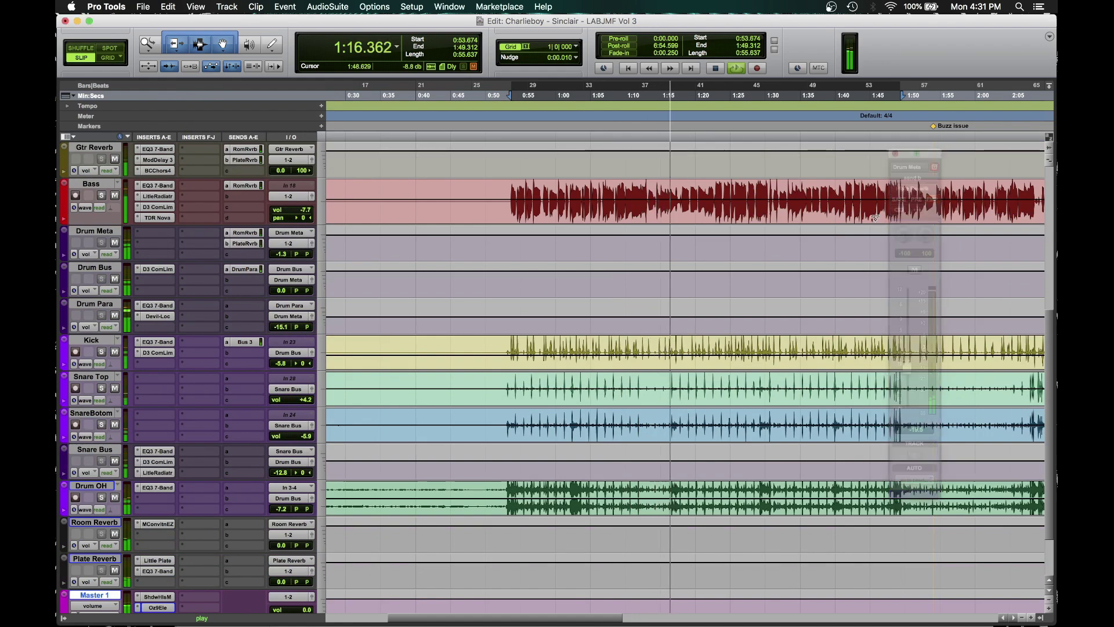
# Step: Reopen Ozone 9 Elements on Master 1 and set the Imager's width to 8.1 during playback
pyautogui.scroll(-2, 472, 365)
pyautogui.click(169, 535)
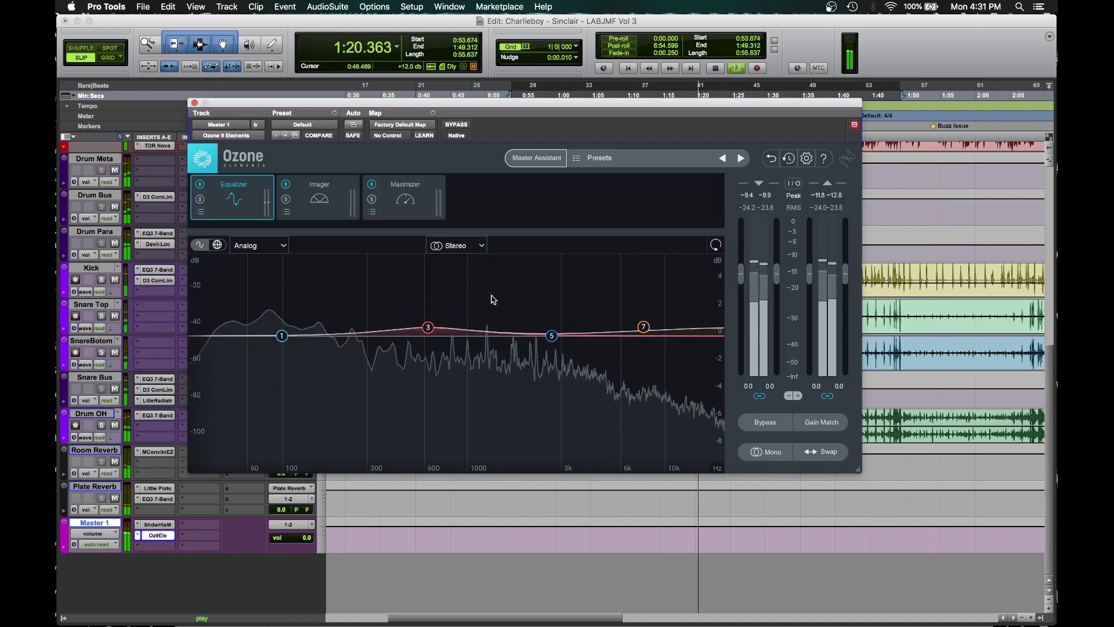
pyautogui.press('space')
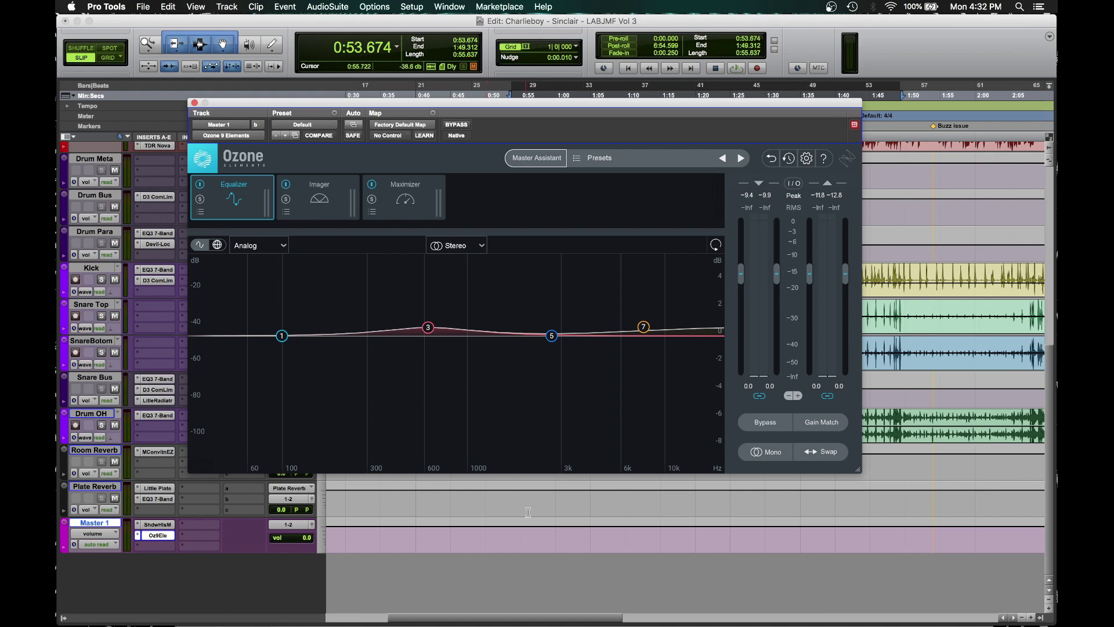
pyautogui.scroll(3, 542, 513)
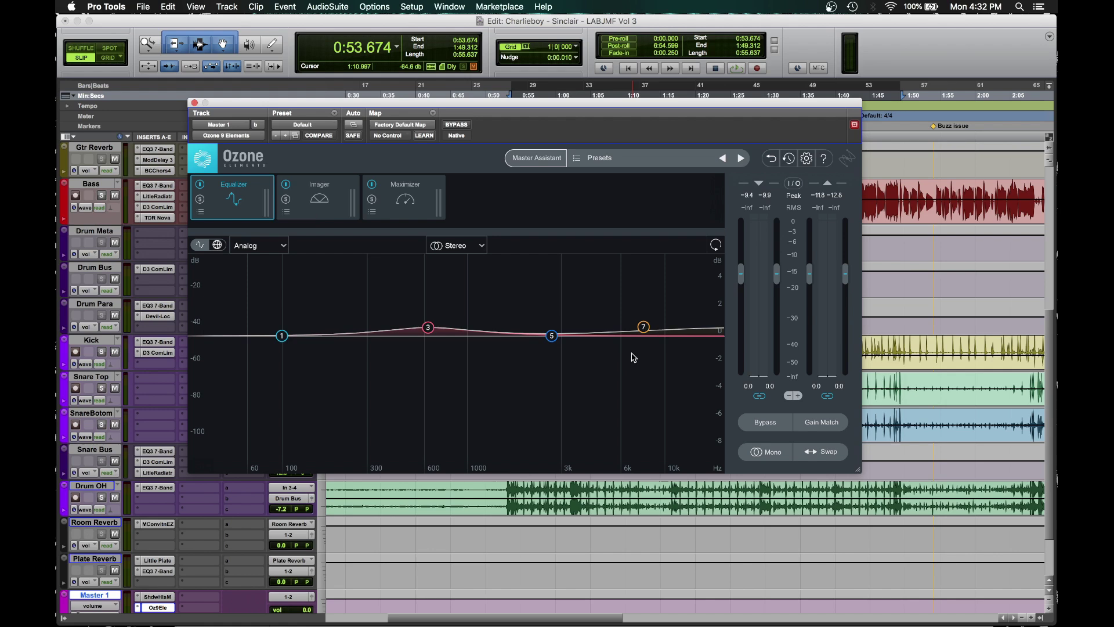
pyautogui.click(327, 209)
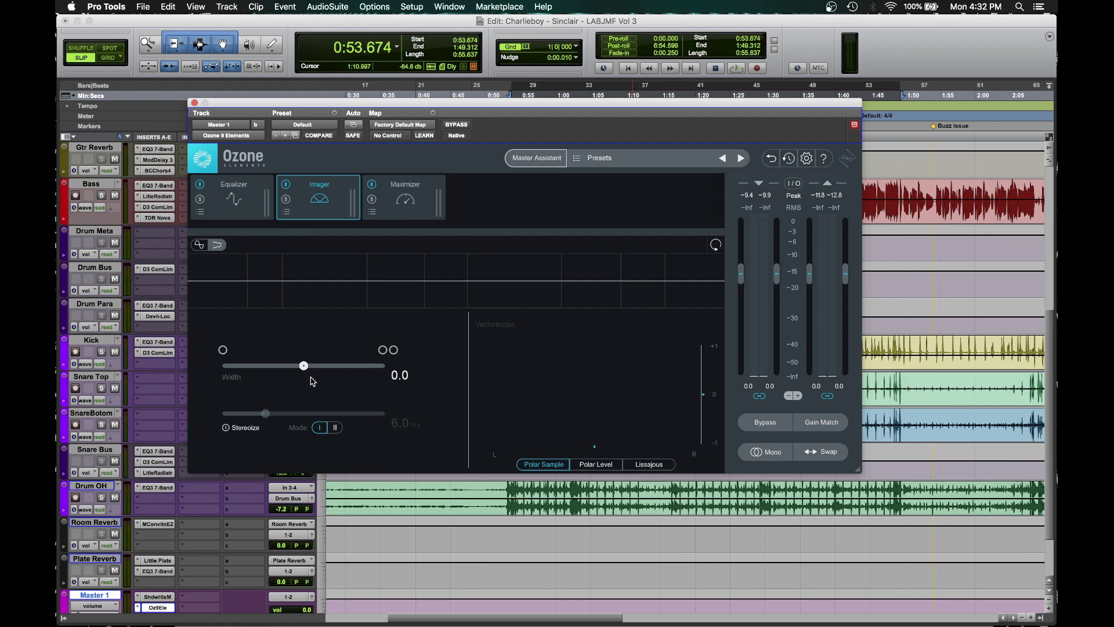
pyautogui.press('space')
pyautogui.moveTo(304, 366); pyautogui.dragTo(310, 366)
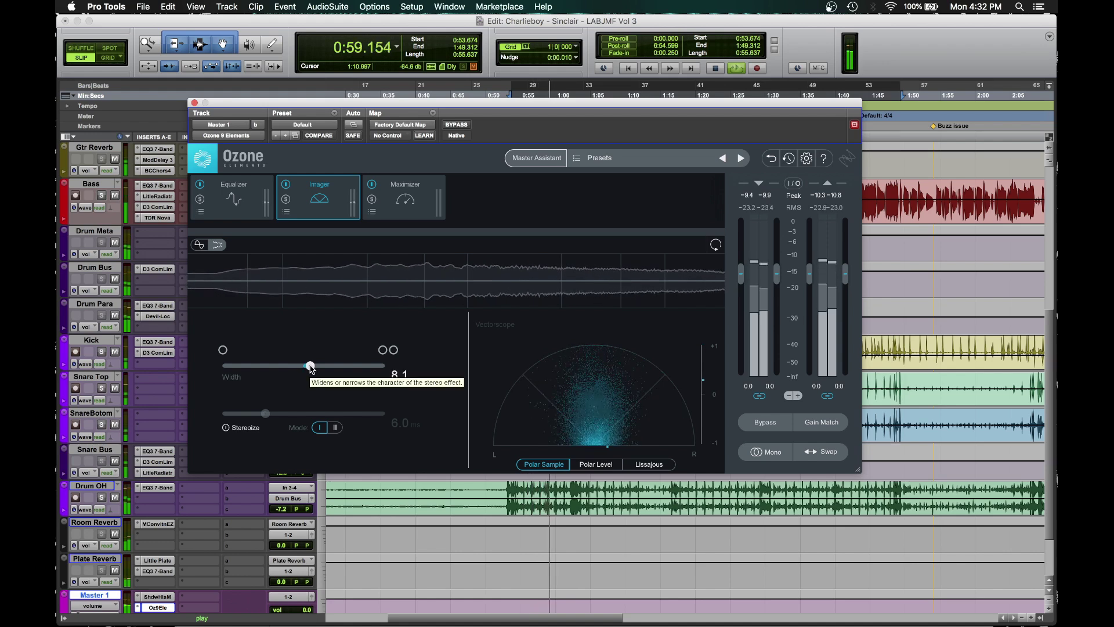
pyautogui.moveTo(310, 366); pyautogui.dragTo(310, 366)
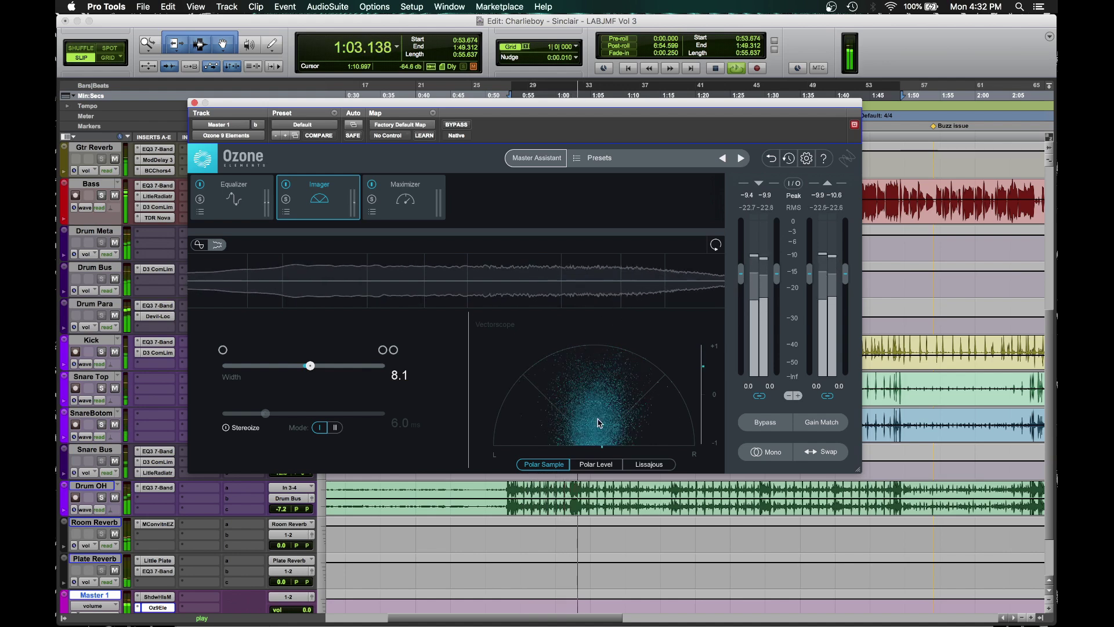
# Step: Check the stereo image in the Polar Level and Lissajous vectorscope views, return to Polar Sample and audition it again
pyautogui.click(619, 466)
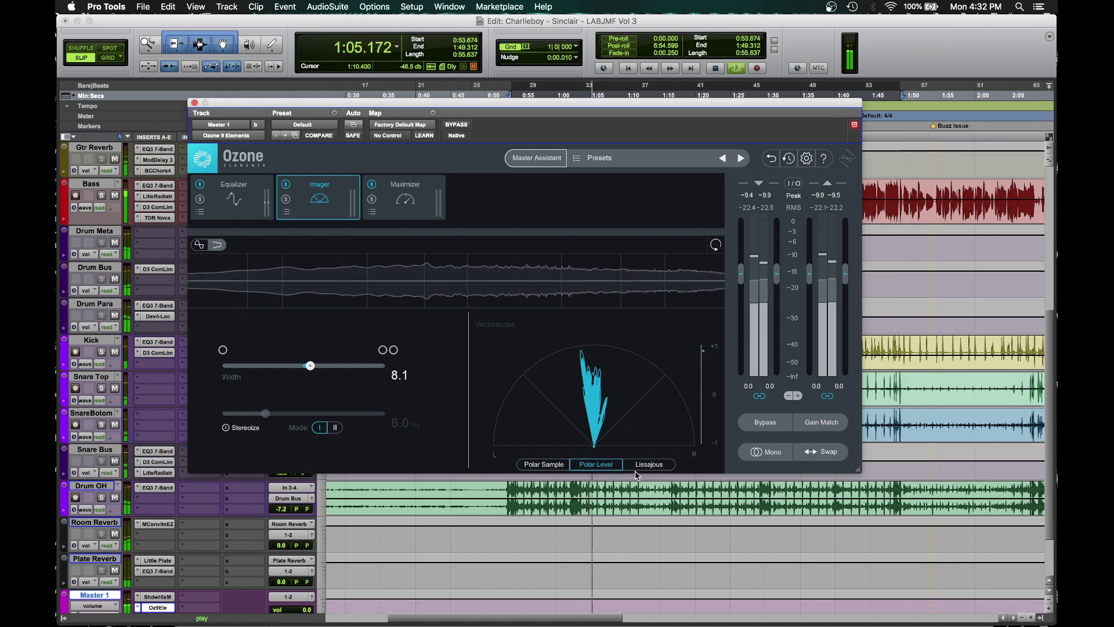
pyautogui.click(642, 468)
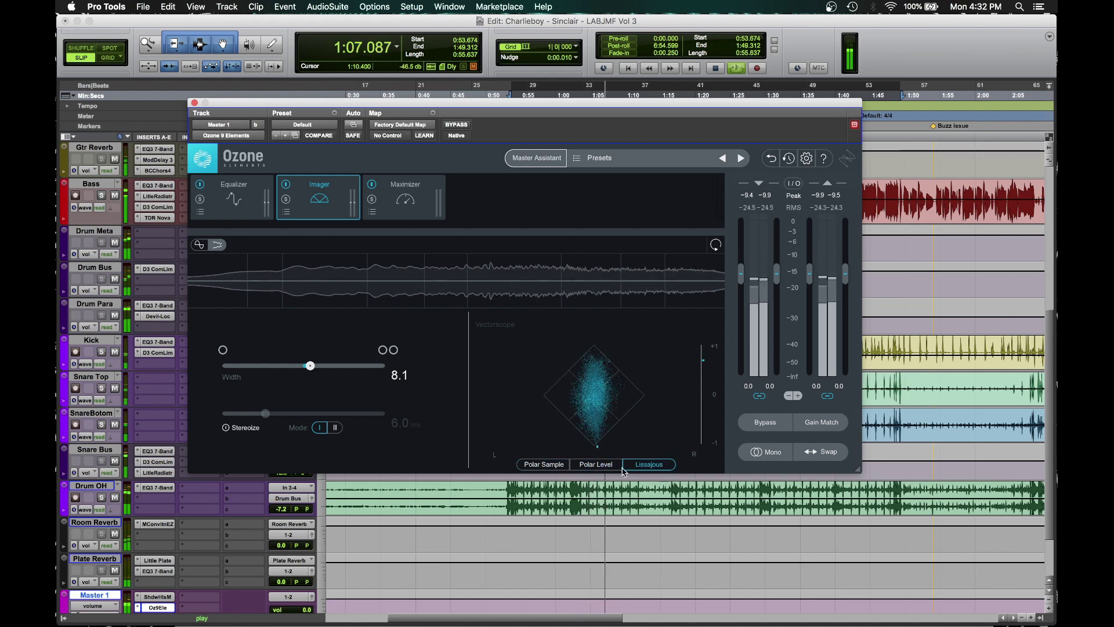
pyautogui.click(543, 465)
pyautogui.press('space')
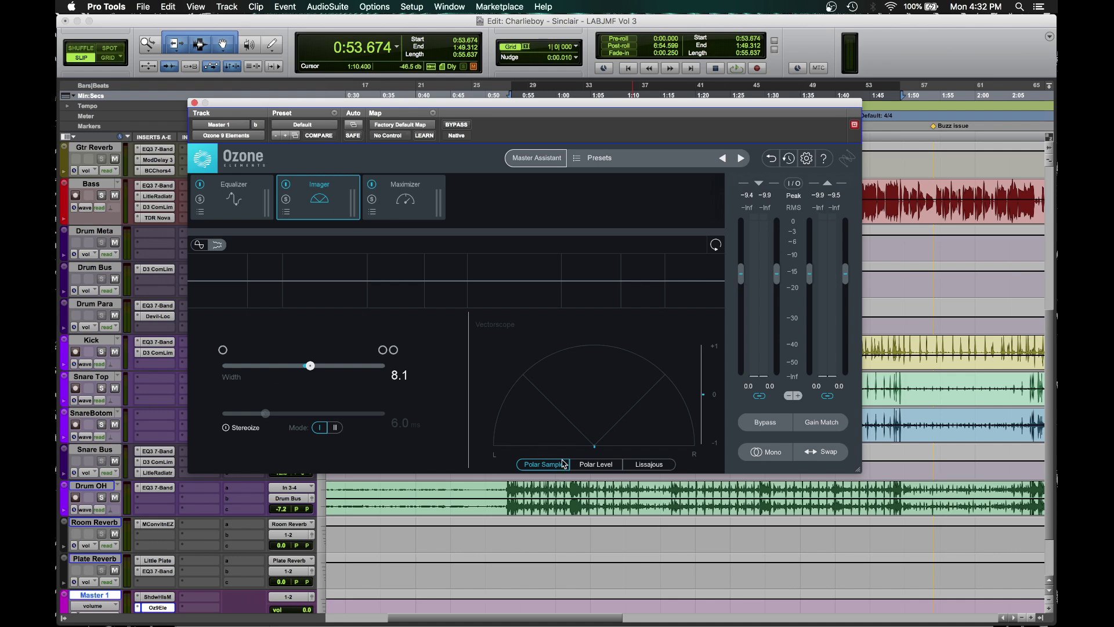
pyautogui.press('space')
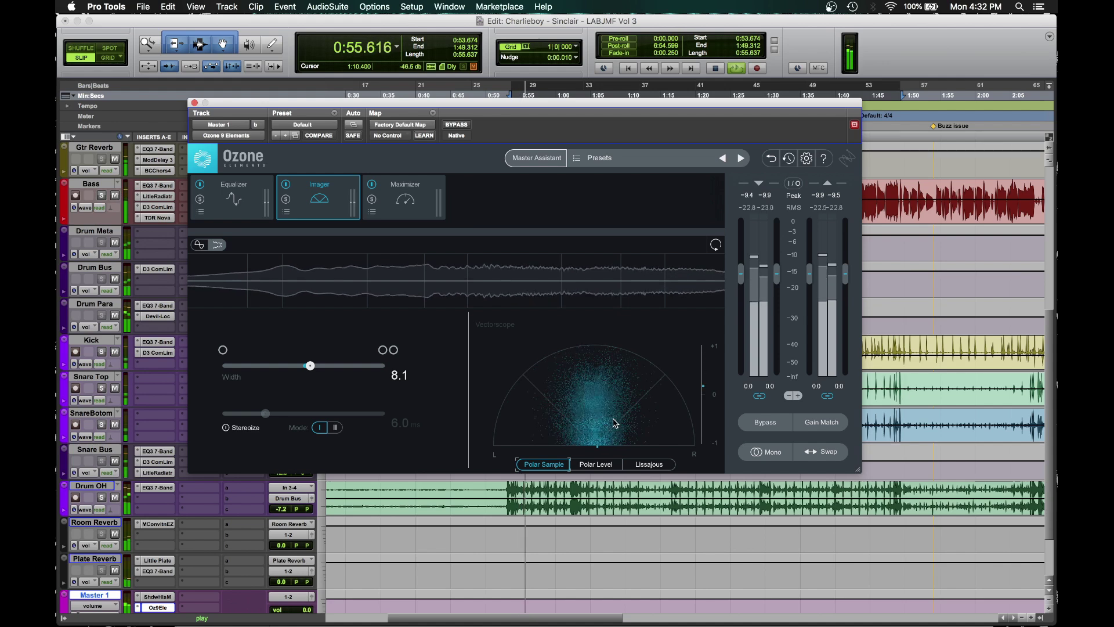
pyautogui.press('space')
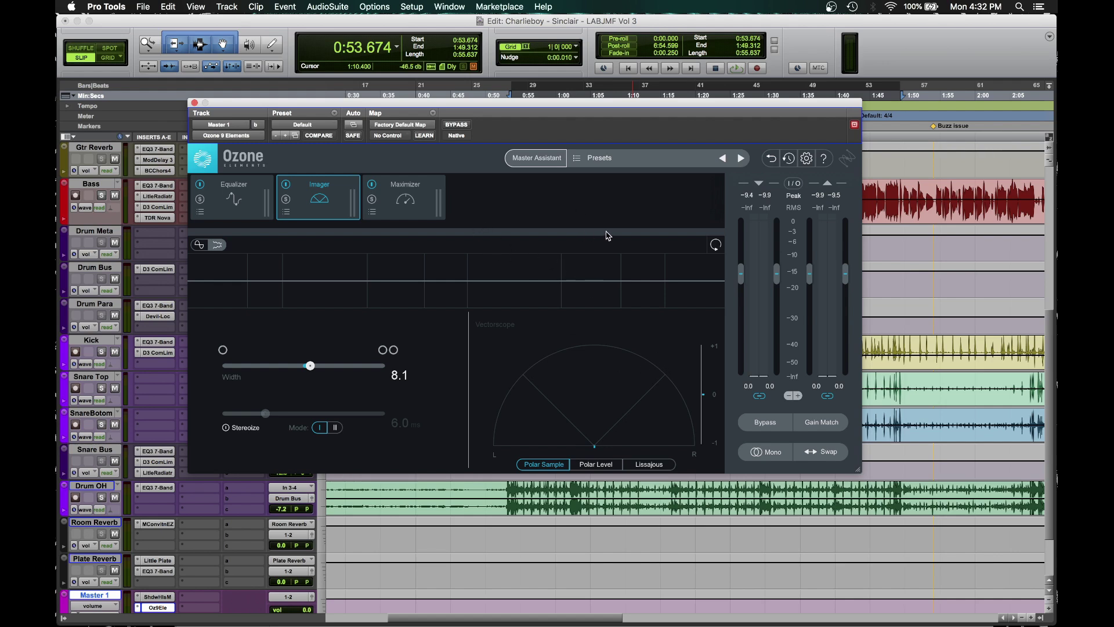
pyautogui.press('space')
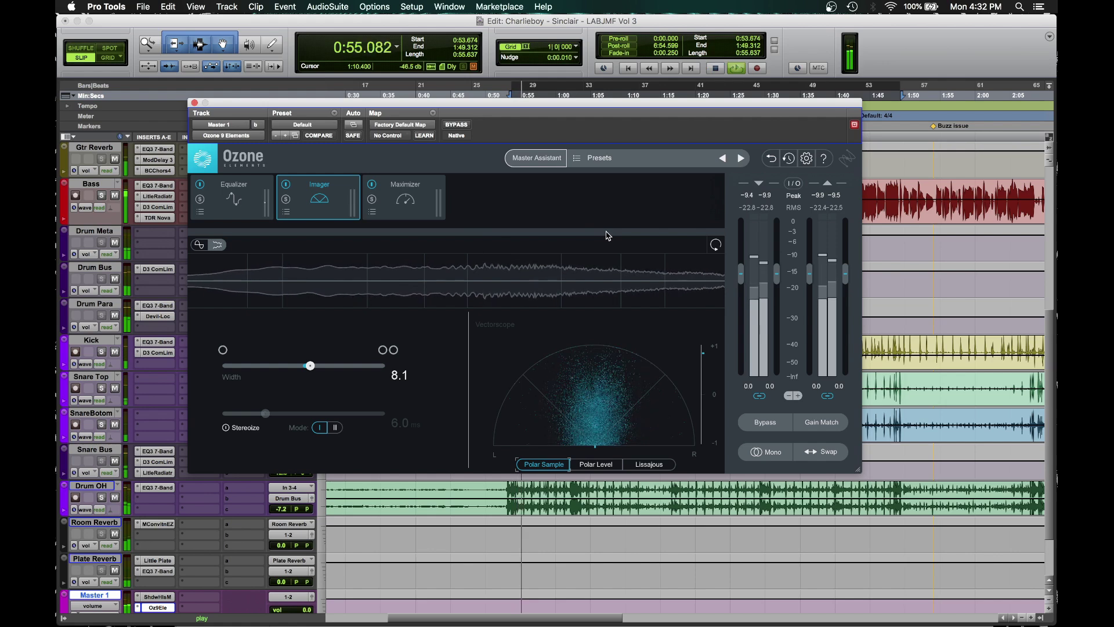
# Step: Look at Ozone's Maximizer module during playback, close the plug-in and stop playback
pyautogui.click(405, 198)
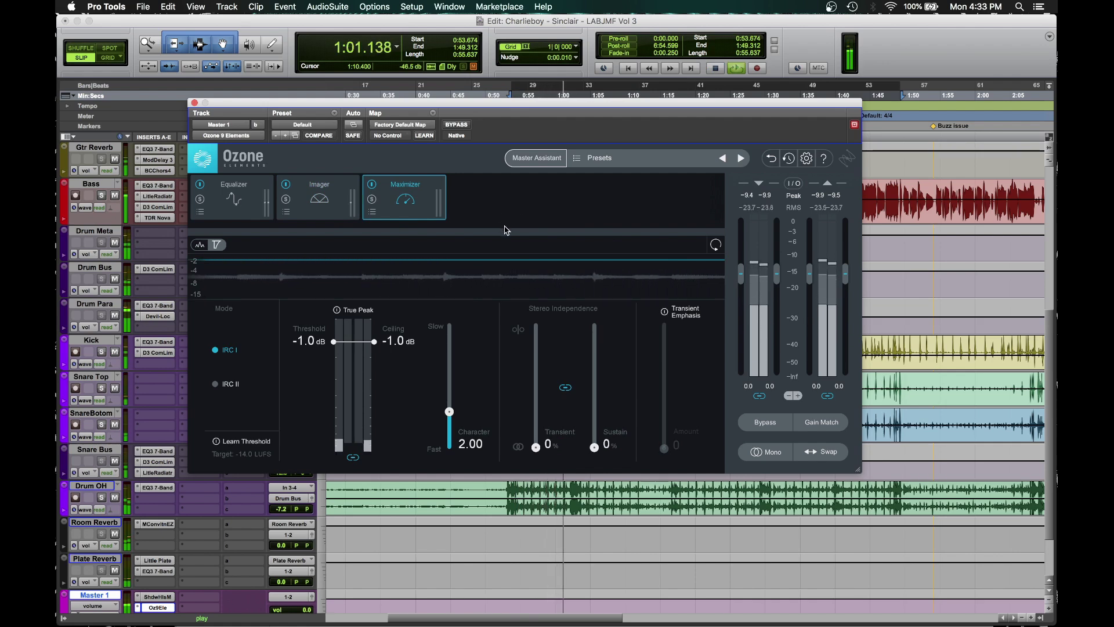
pyautogui.click(194, 103)
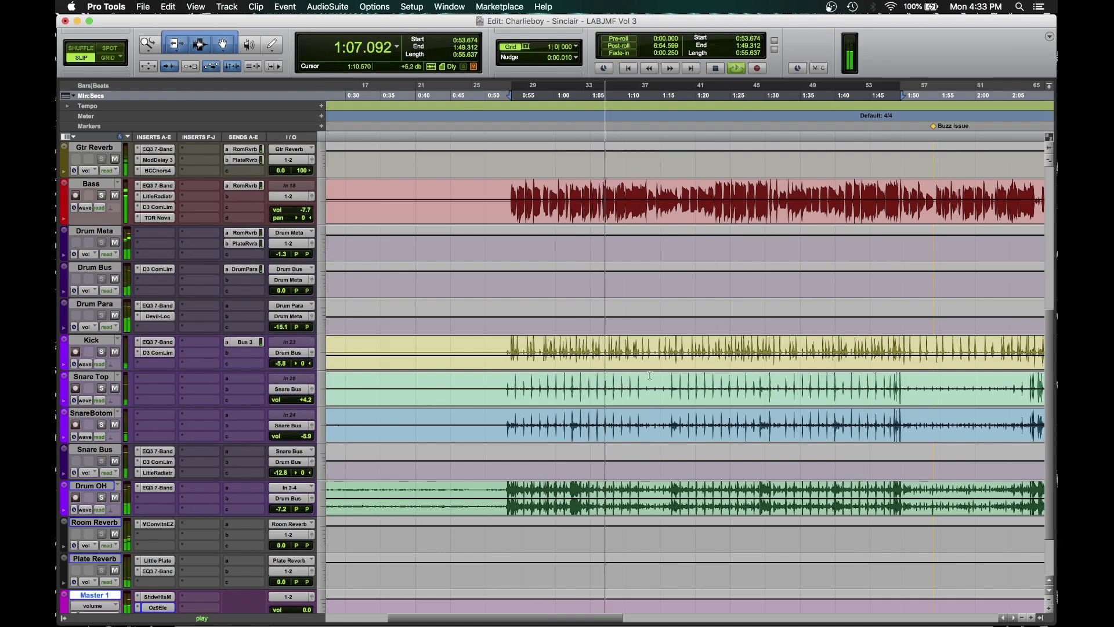
pyautogui.press('space')
# Step: Examine the whole arrangement from the intro to the song's end across the vocal, guitar, bass and drum tracks
pyautogui.scroll(8, 665, 356)
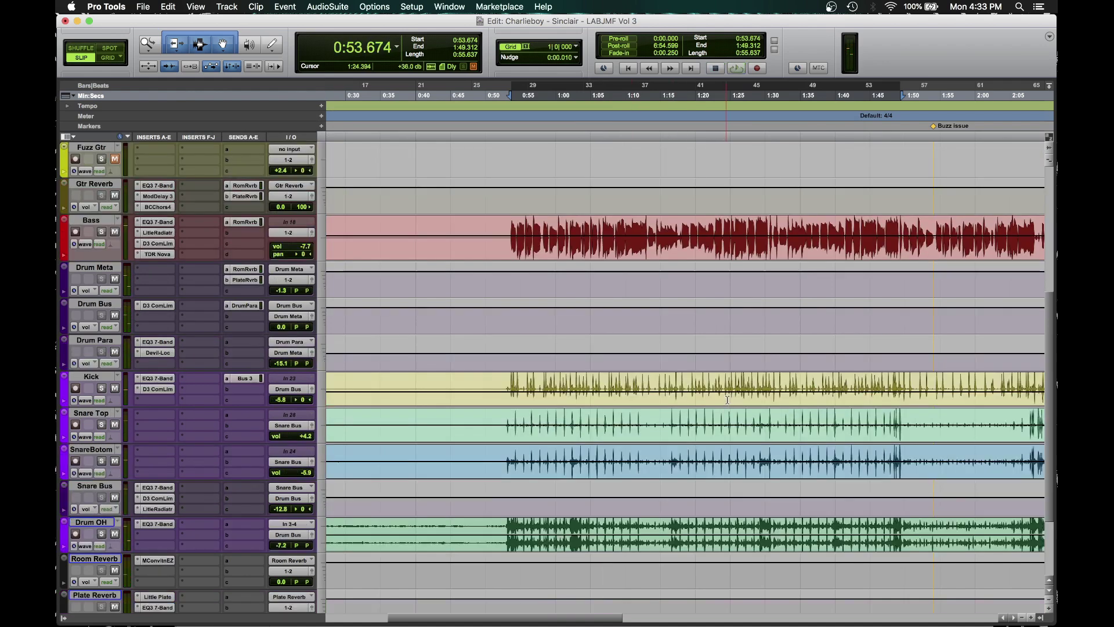
pyautogui.click(615, 97)
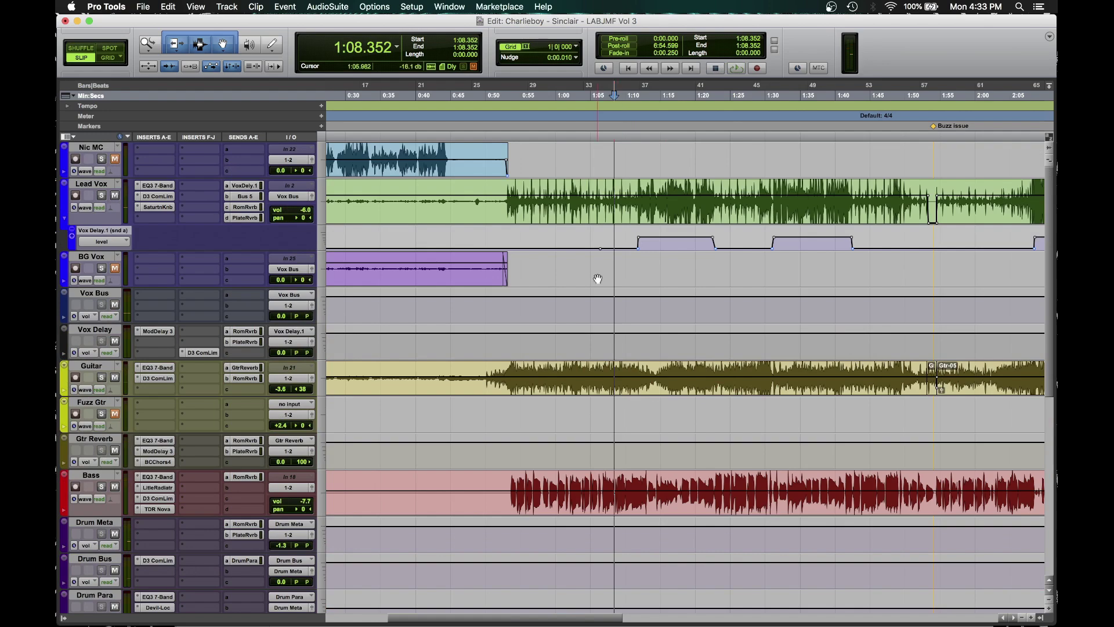
pyautogui.hscroll(15, 605, 275)
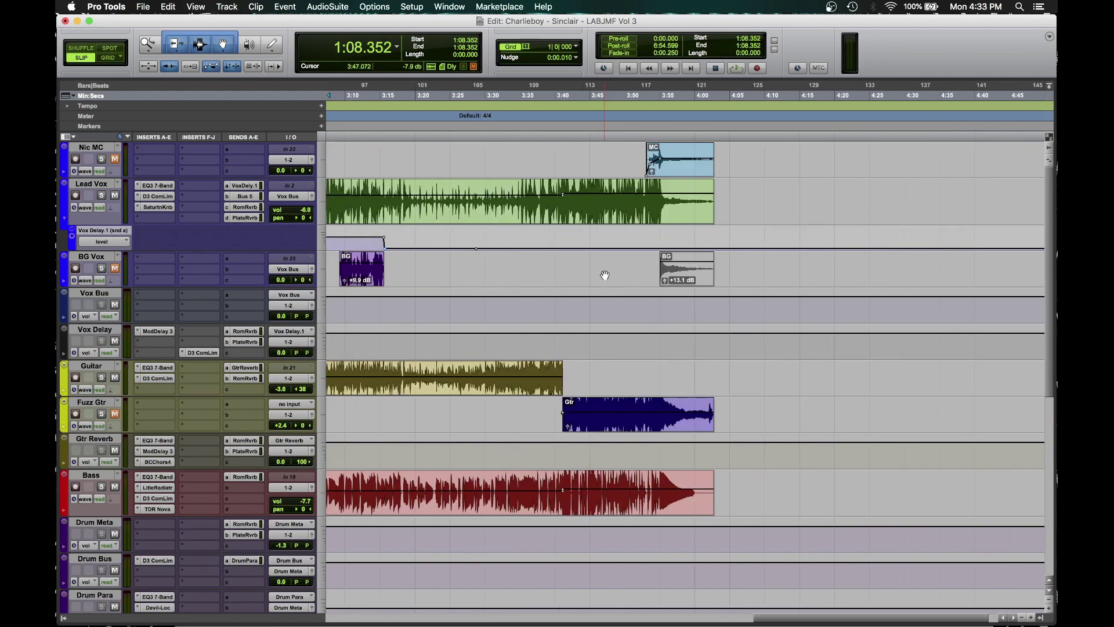
pyautogui.hscroll(-5, 604, 275)
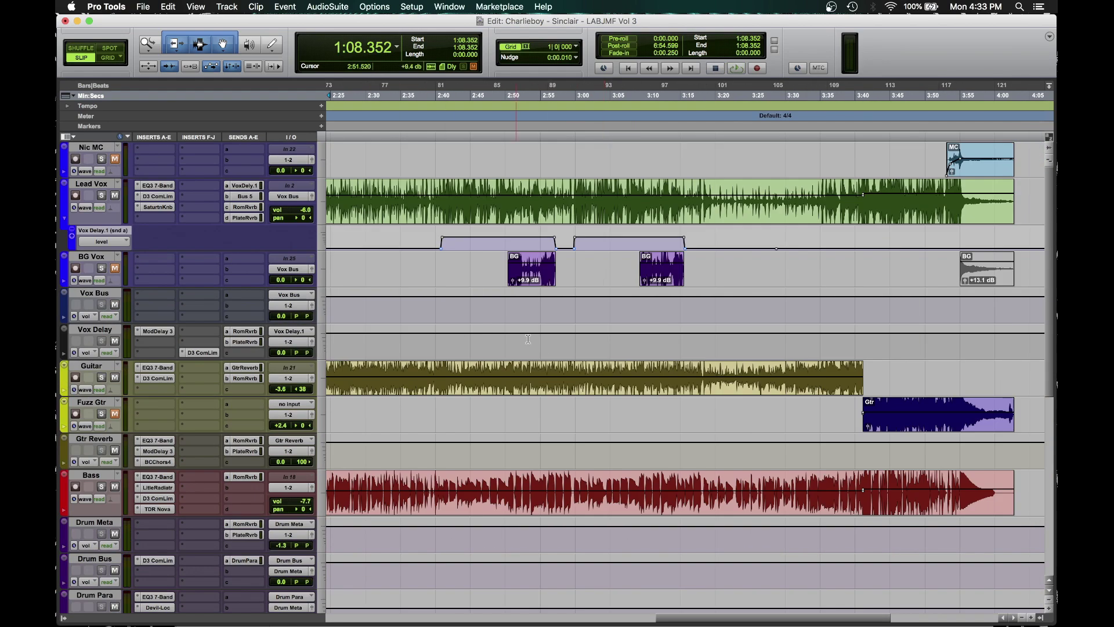
pyautogui.hscroll(5, 563, 343)
pyautogui.scroll(-1, 563, 343)
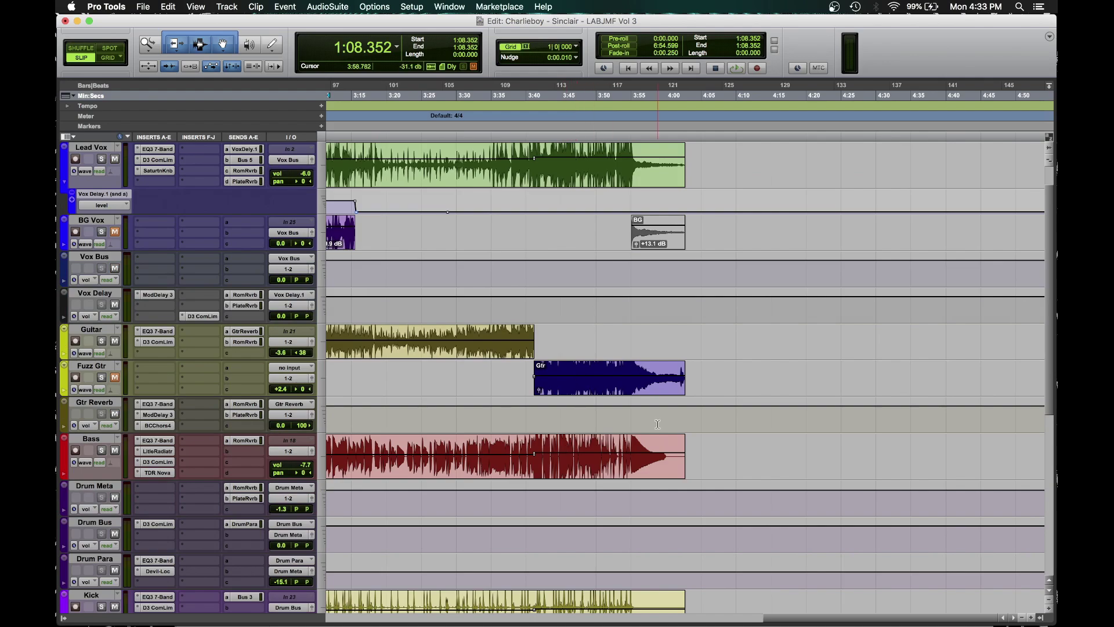
pyautogui.scroll(-9, 658, 424)
pyautogui.hscroll(-5, 657, 424)
pyautogui.scroll(10, 657, 425)
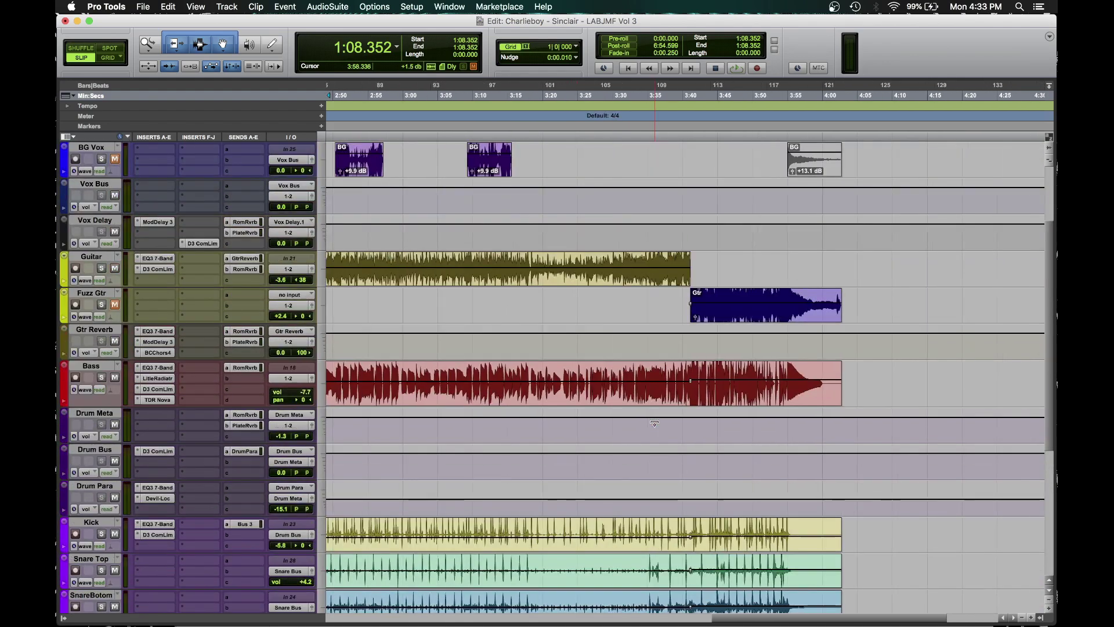
pyautogui.hscroll(-3, 654, 424)
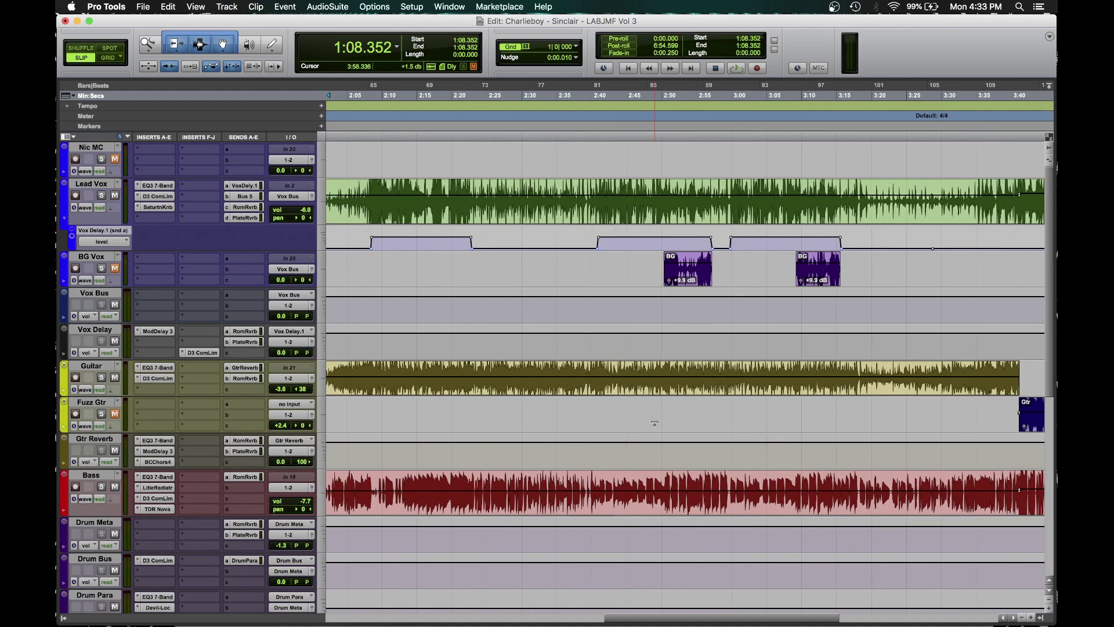
pyautogui.hscroll(-5, 655, 424)
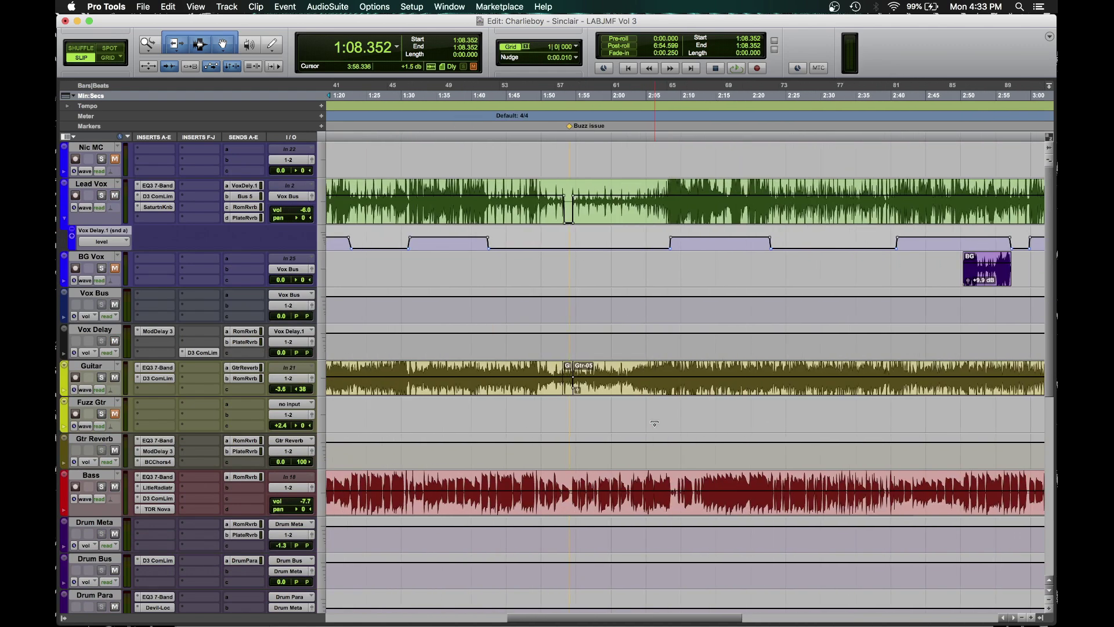
pyautogui.hscroll(-2, 655, 423)
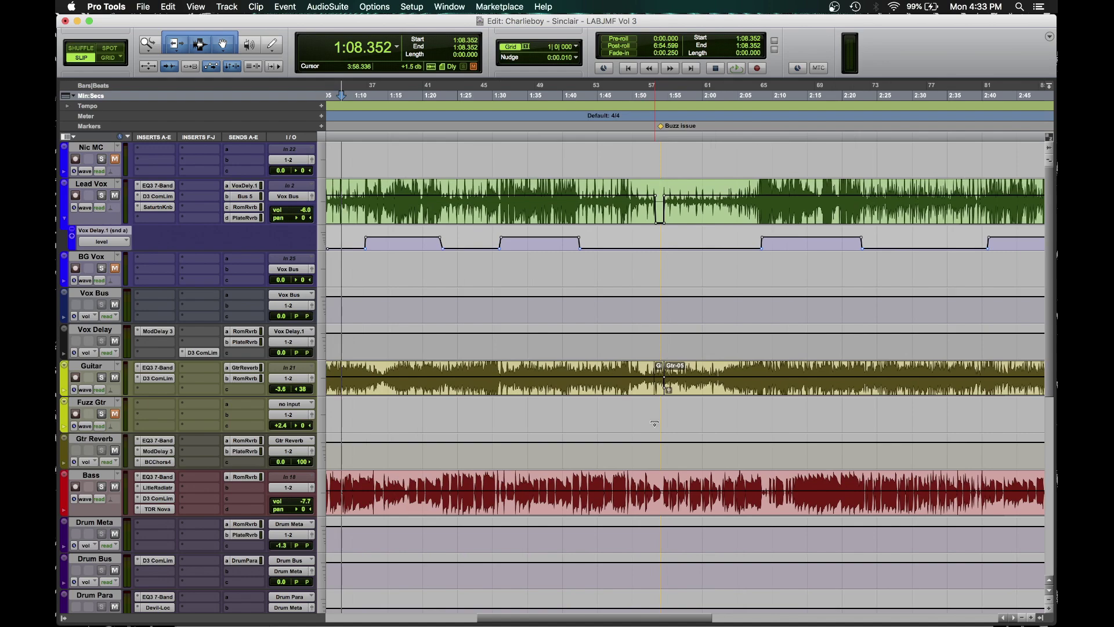
pyautogui.hscroll(-8, 576, 363)
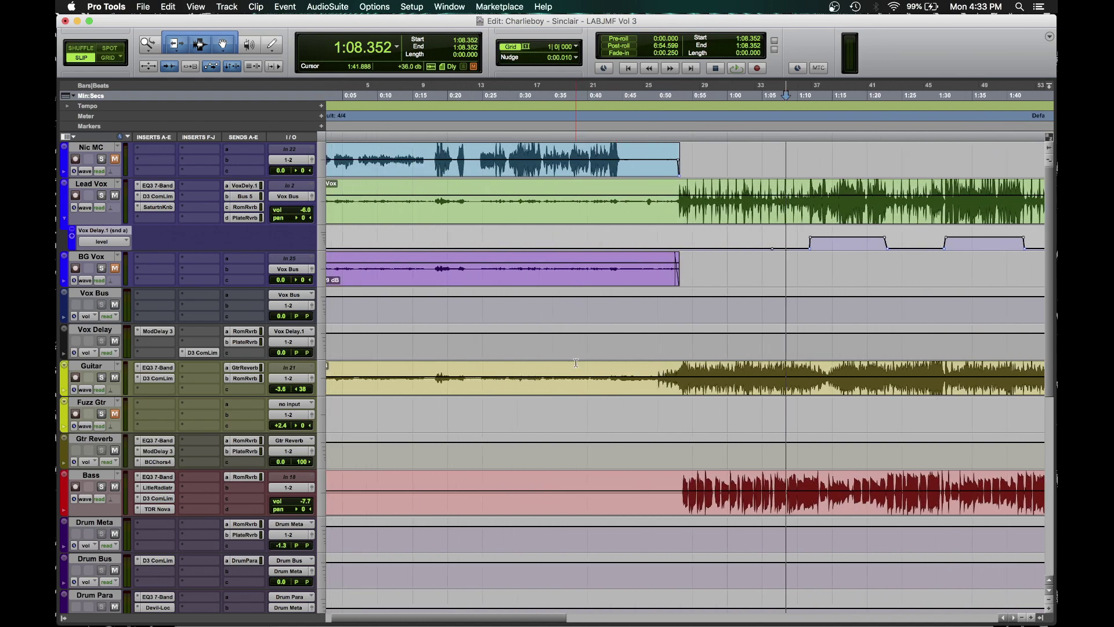
pyautogui.hscroll(2, 575, 362)
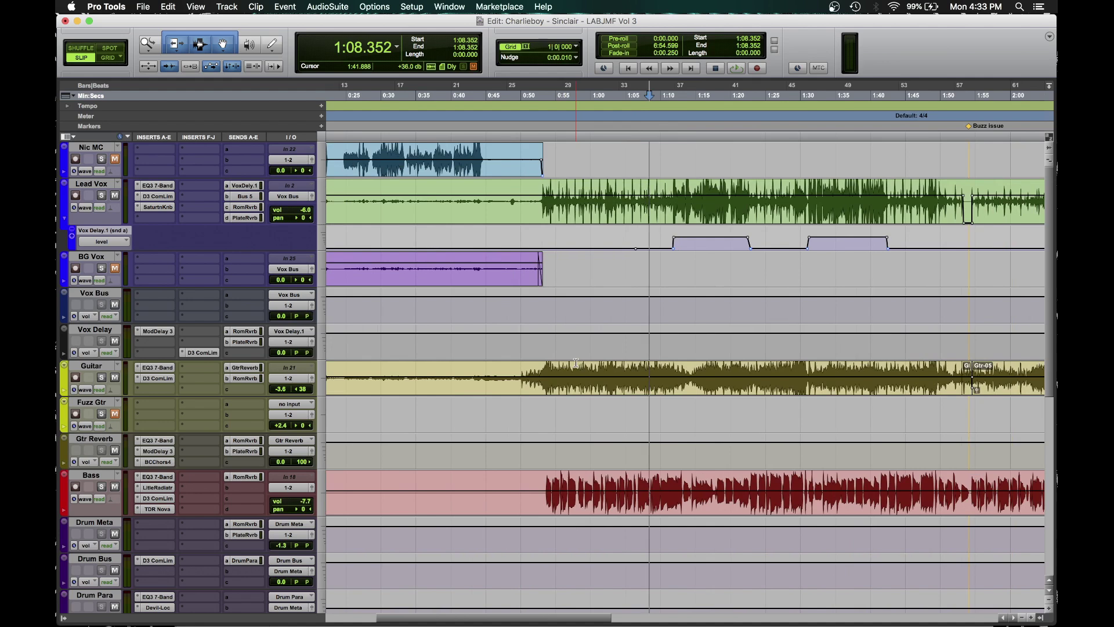
# Step: Place the playback cursor at 0:52.480, just before the full band enters, and review the tracks from there down to Master 1
pyautogui.click(523, 105)
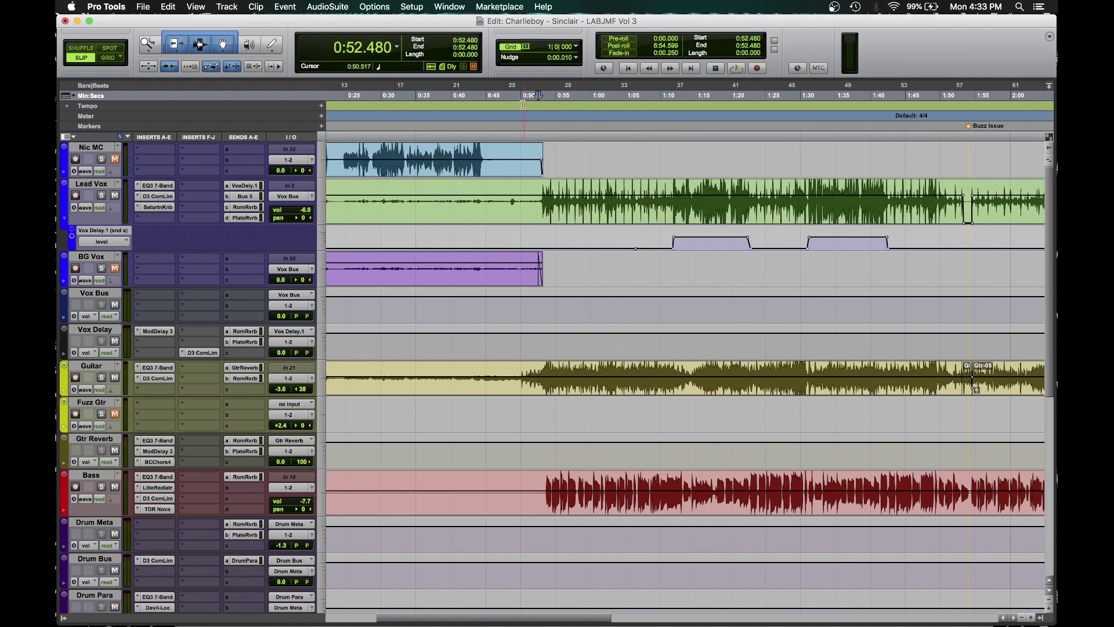
pyautogui.hscroll(3, 658, 414)
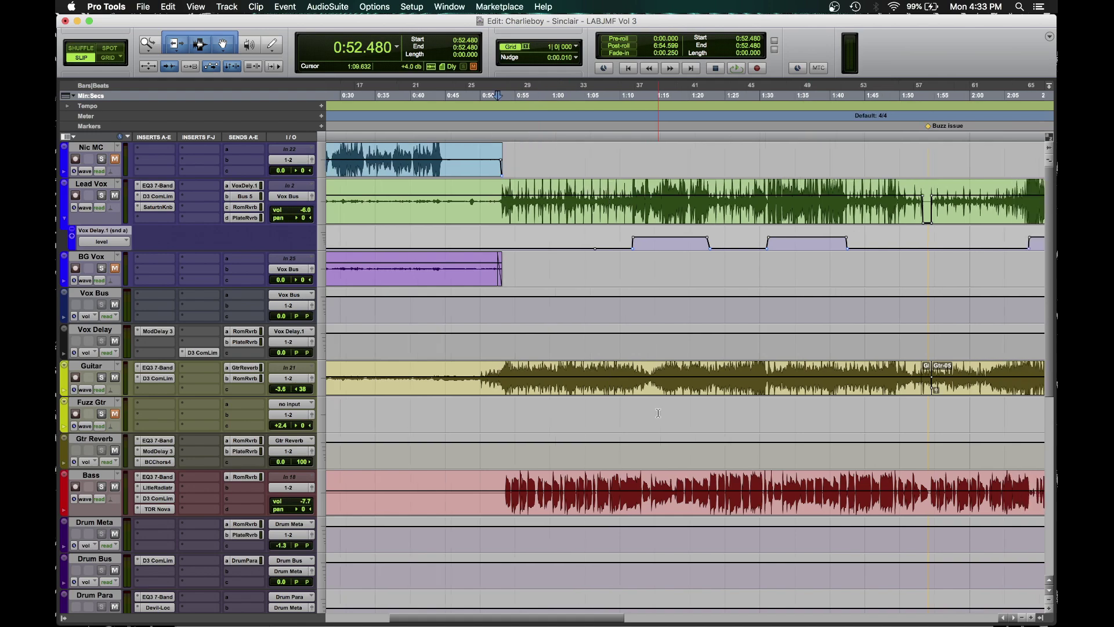
pyautogui.scroll(-5, 617, 390)
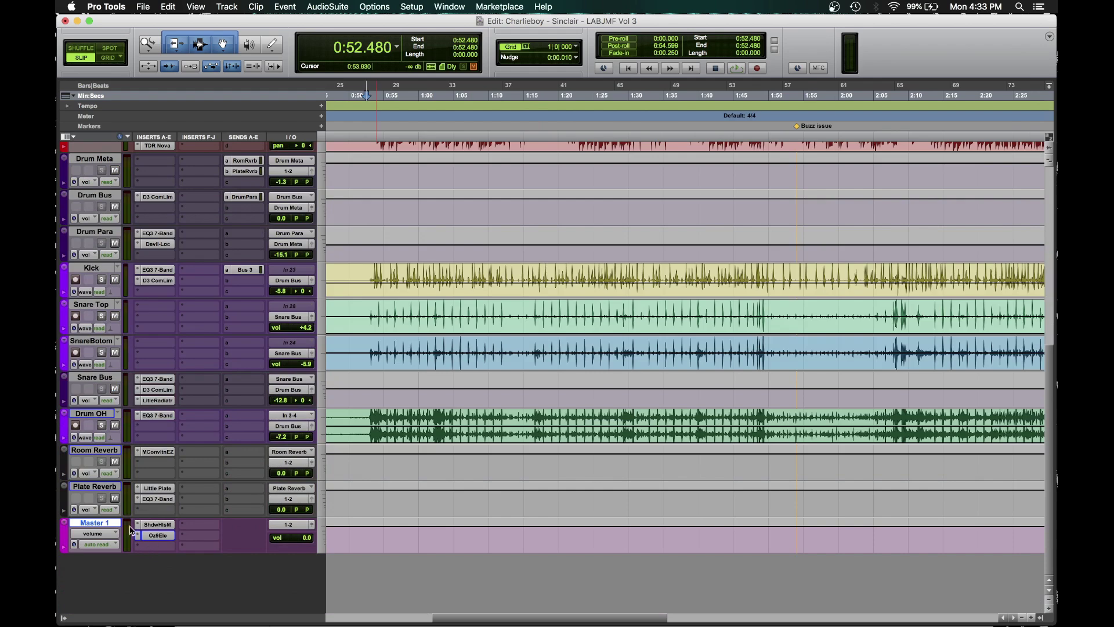
pyautogui.scroll(10, 686, 384)
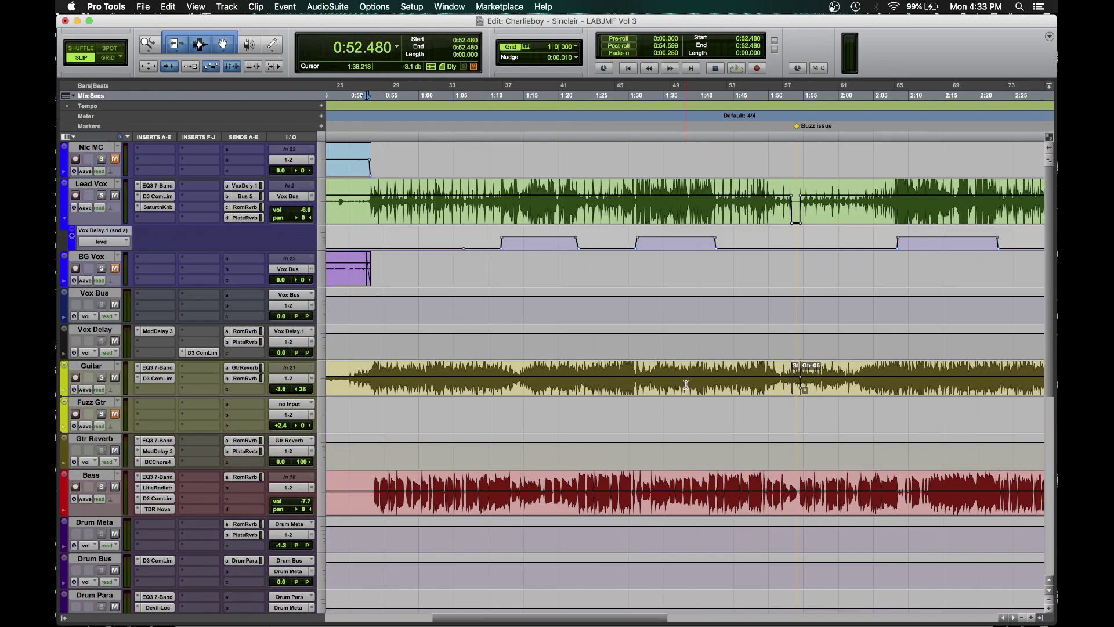
pyautogui.hscroll(5, 483, 200)
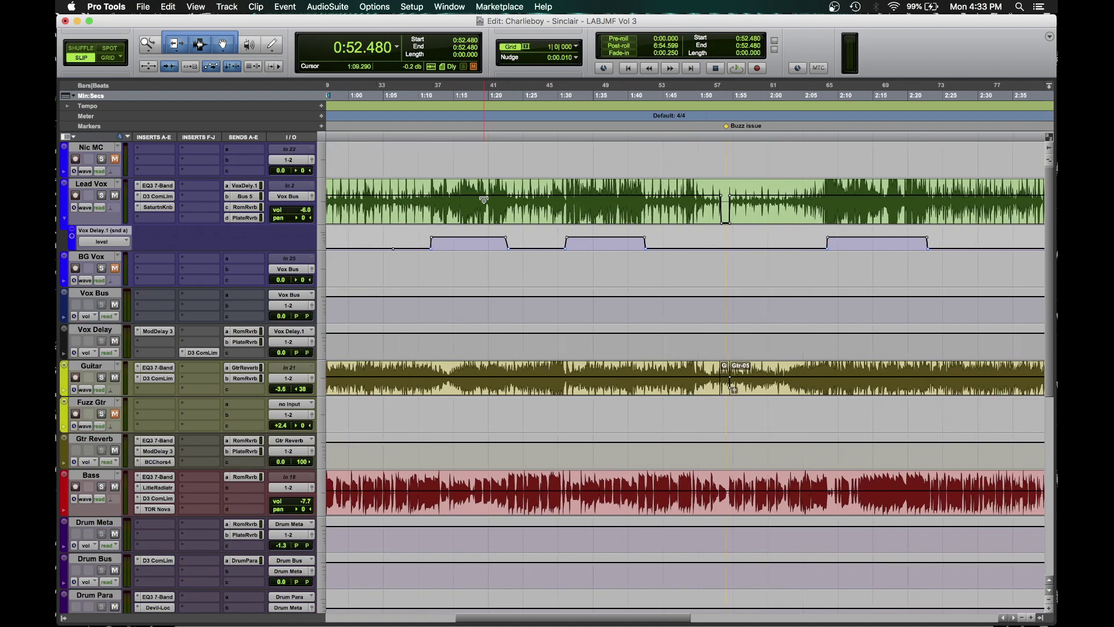